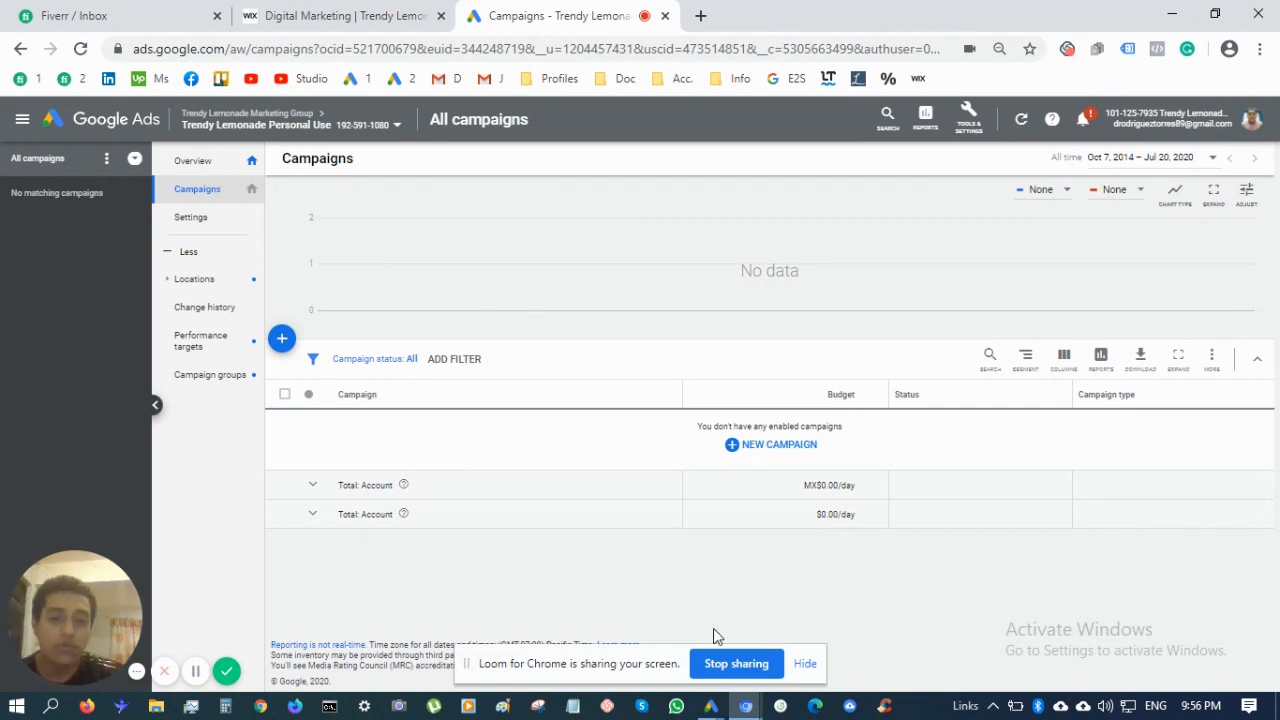
# Look over the agency's Wix website in another tab, then return to the Google Ads campaigns page
pyautogui.moveTo(711, 706)
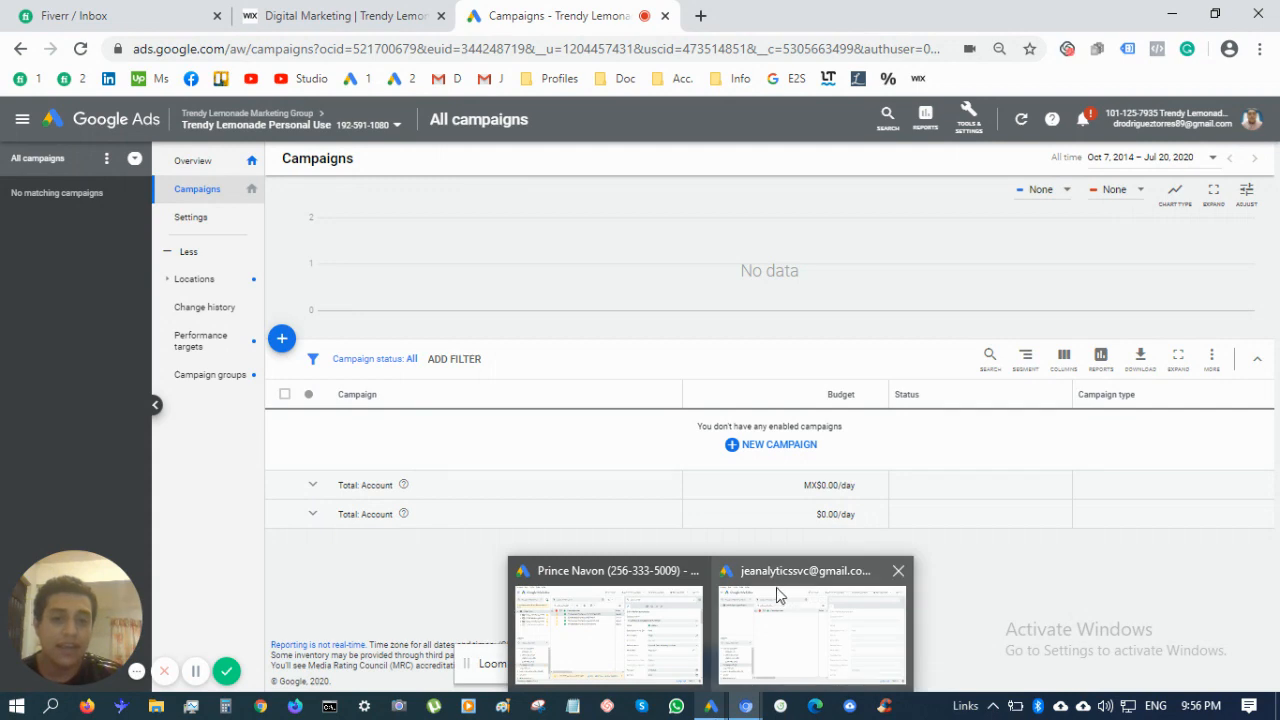
pyautogui.moveTo(812, 600)
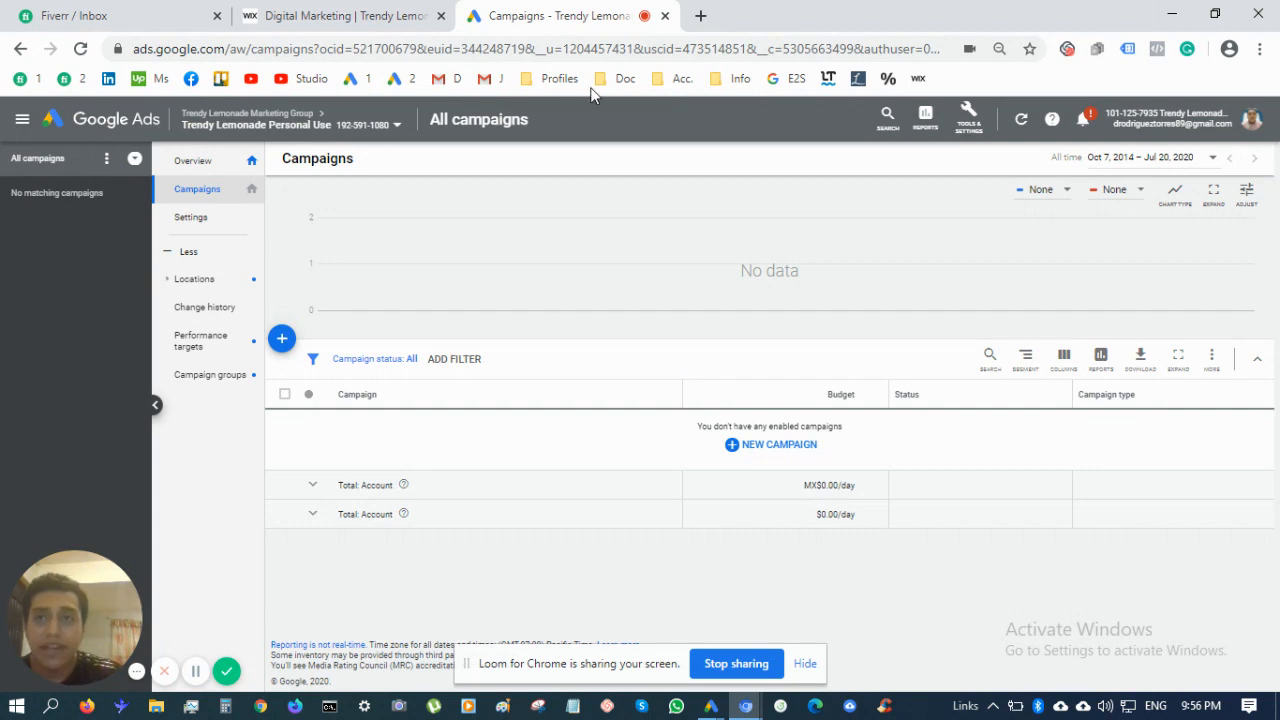
pyautogui.click(372, 12)
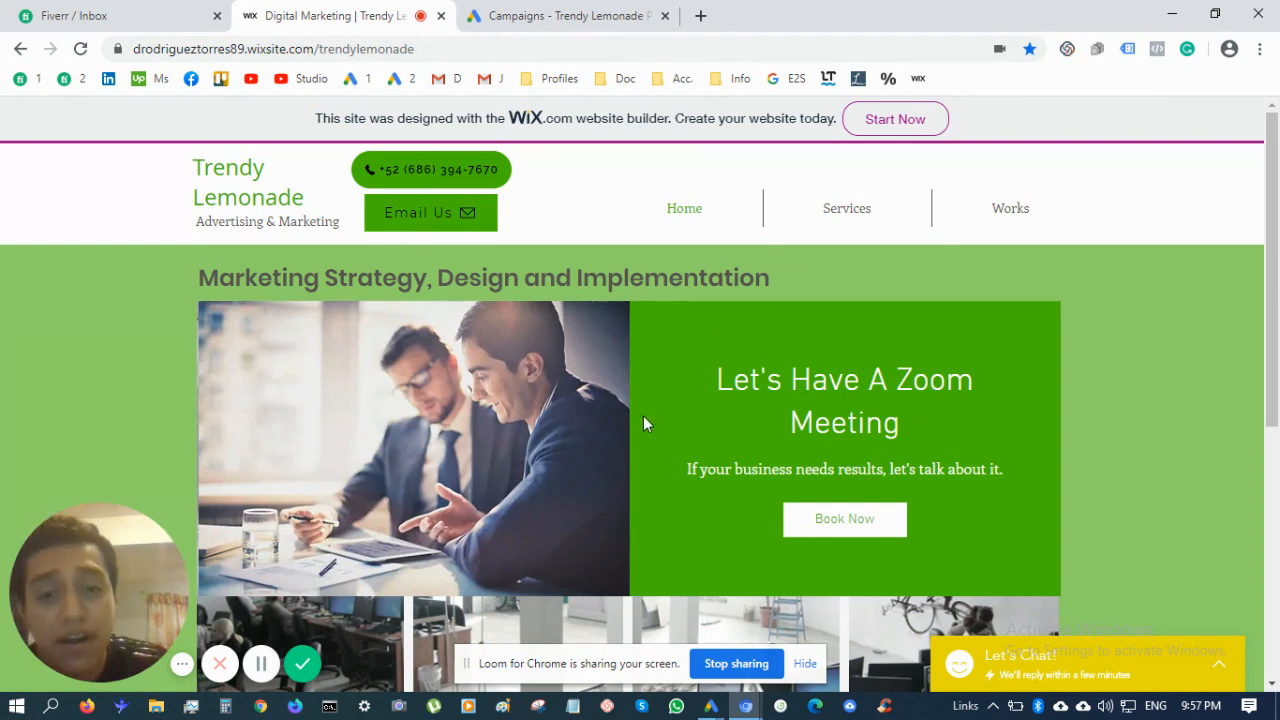
pyautogui.click(808, 664)
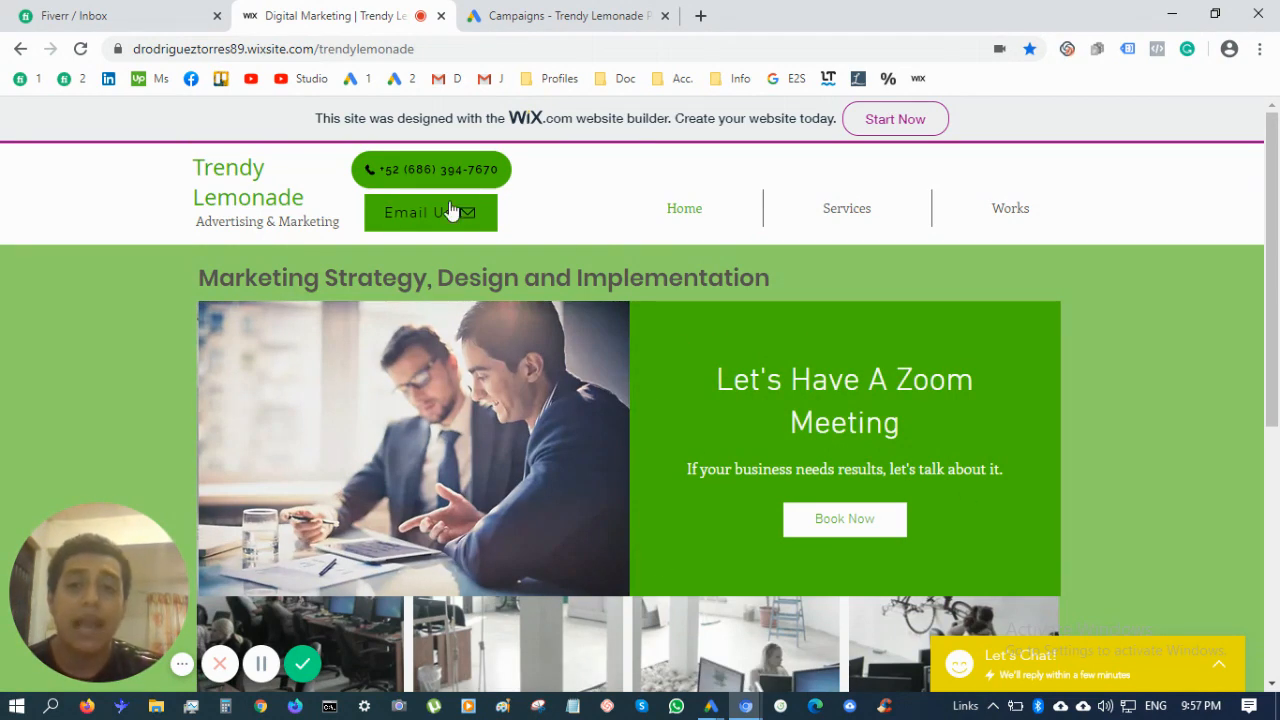
pyautogui.click(507, 12)
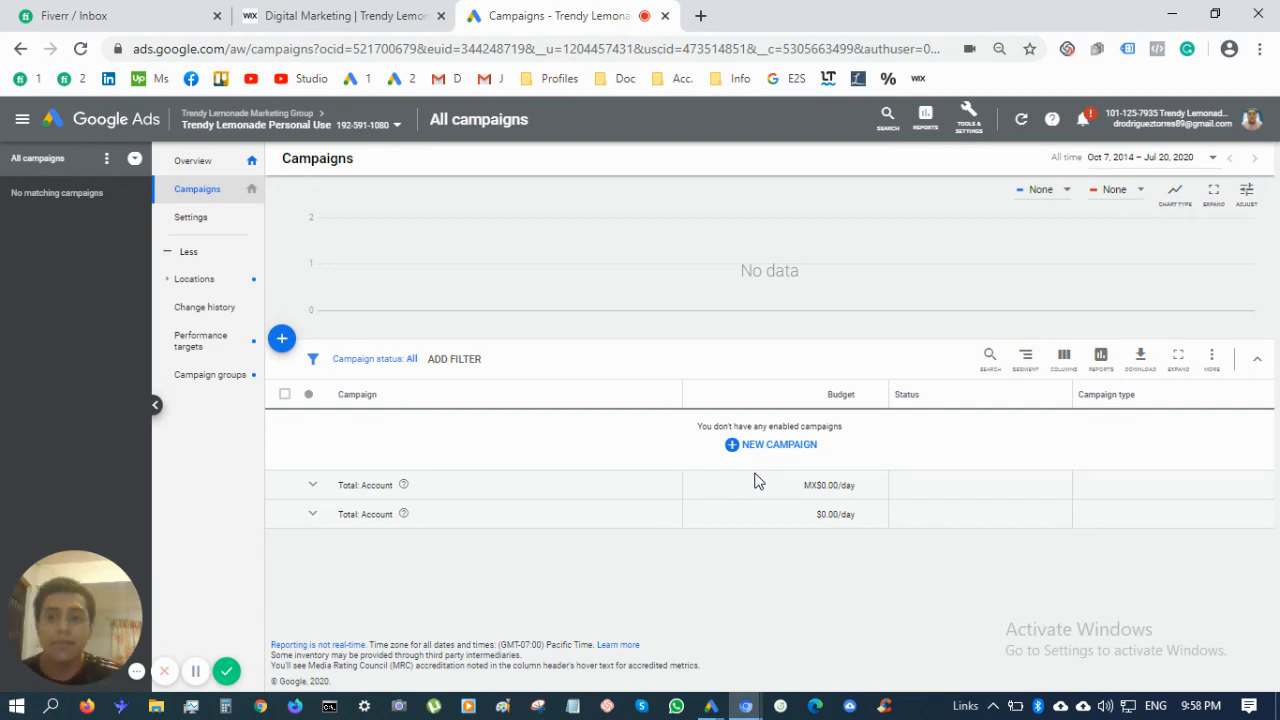
# Open the Tools & Settings overview from the wrench icon, close it, and open it again
pyautogui.click(957, 136)
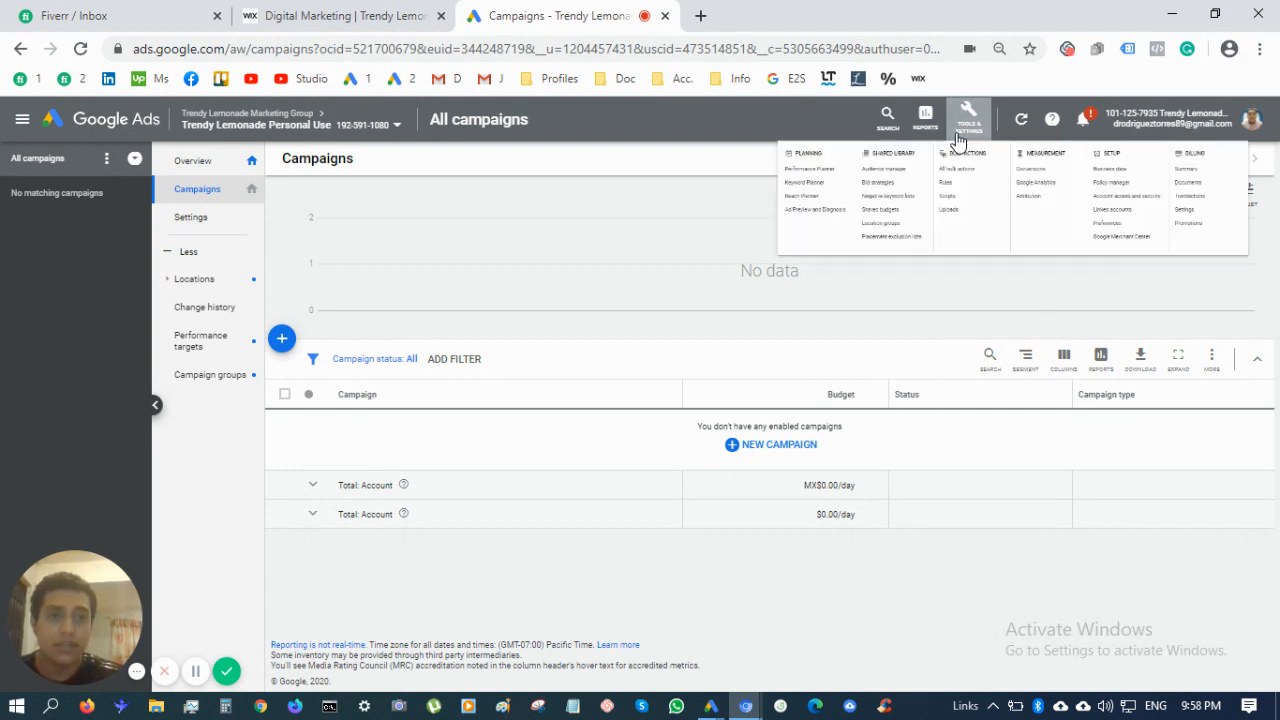
pyautogui.click(675, 585)
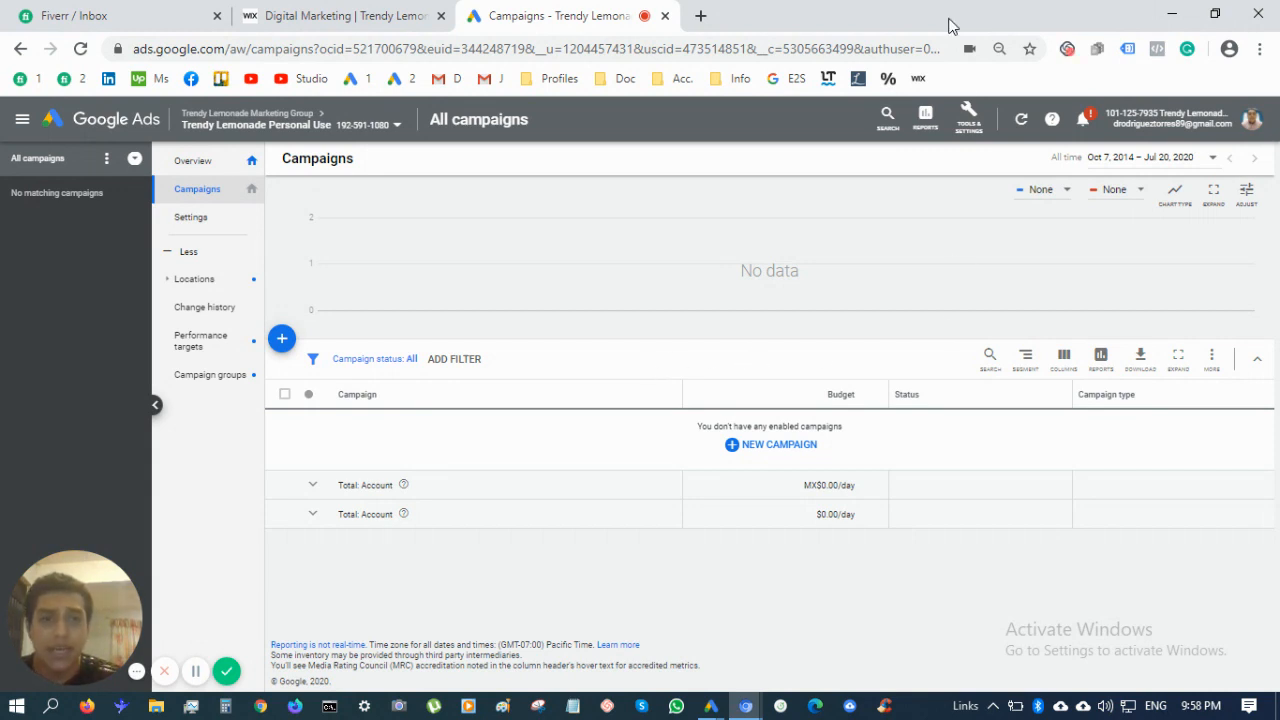
pyautogui.click(985, 138)
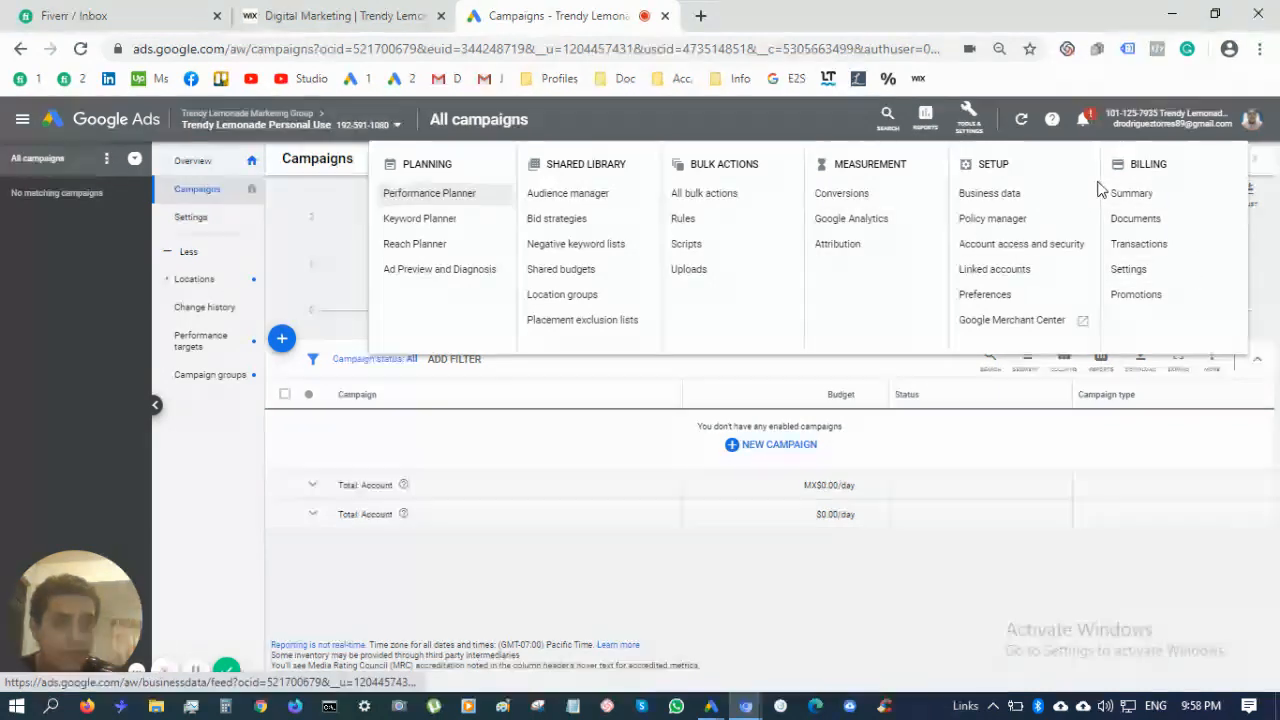
# Dismiss the Tools & Settings overview to return to the empty All campaigns page
pyautogui.click(562, 528)
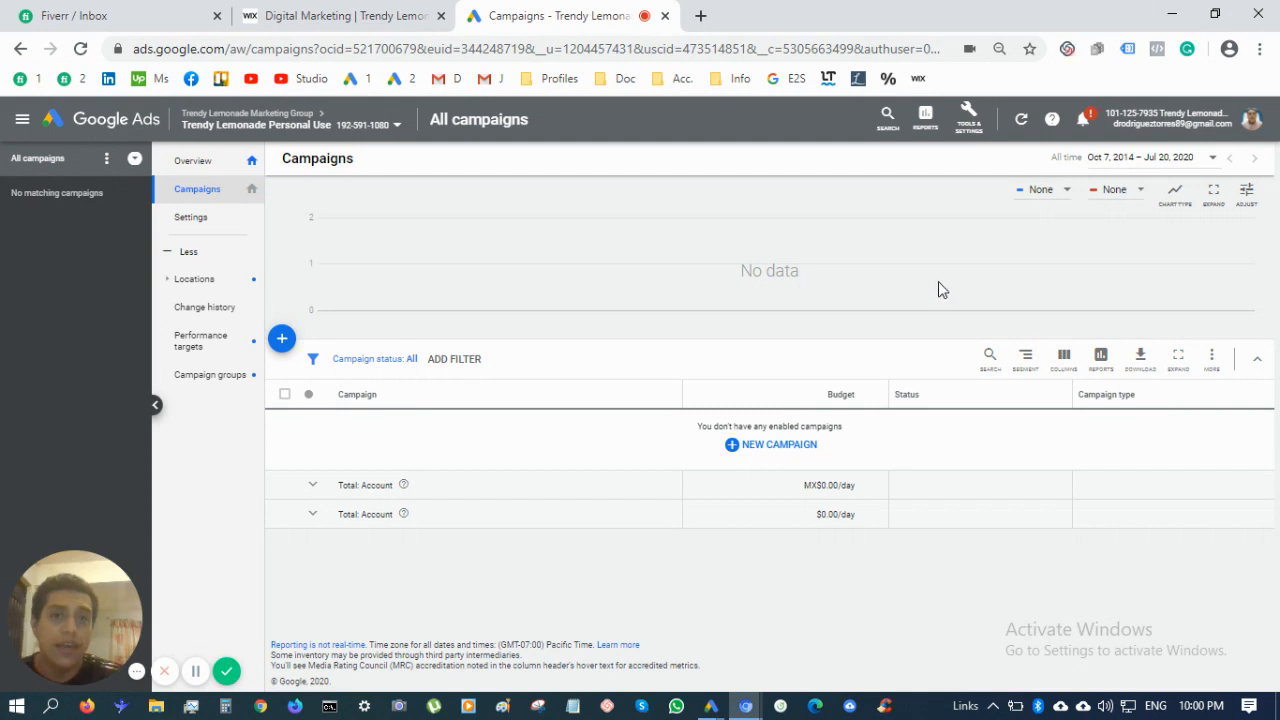
# Go to Keyword Planner through Tools & Settings and open an empty Notepad document
pyautogui.click(968, 124)
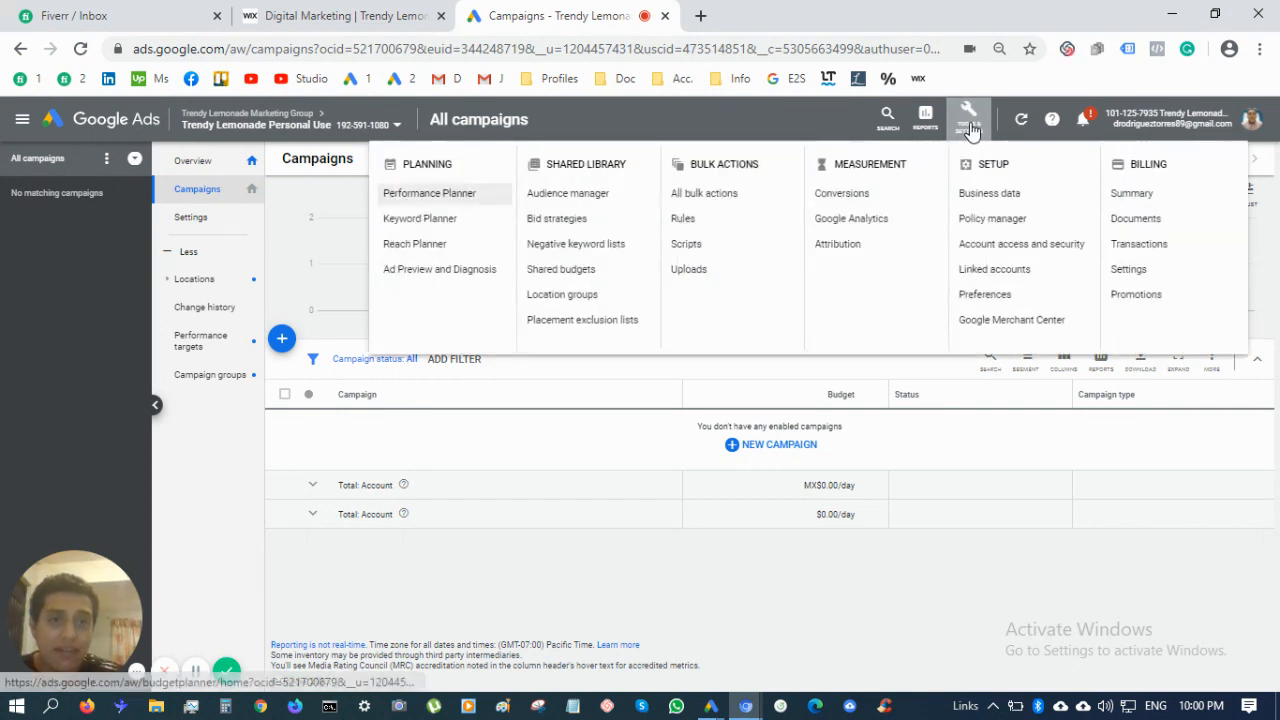
pyautogui.click(458, 222)
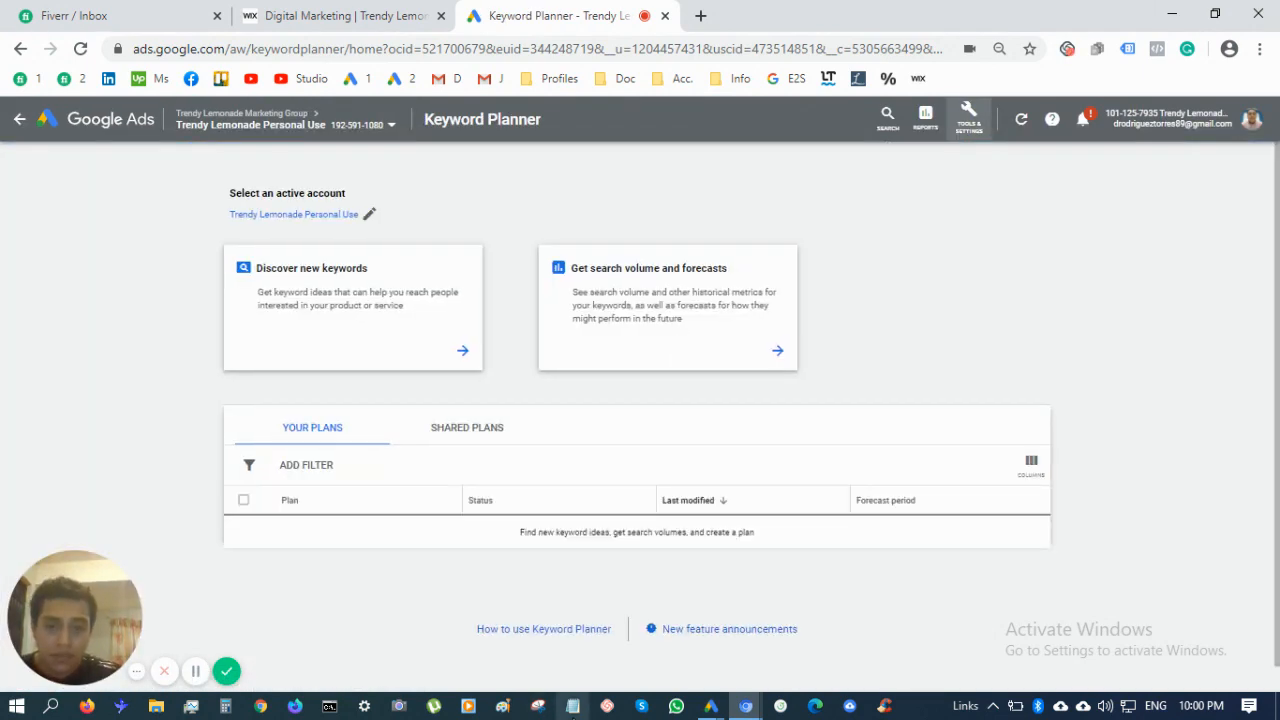
pyautogui.click(573, 706)
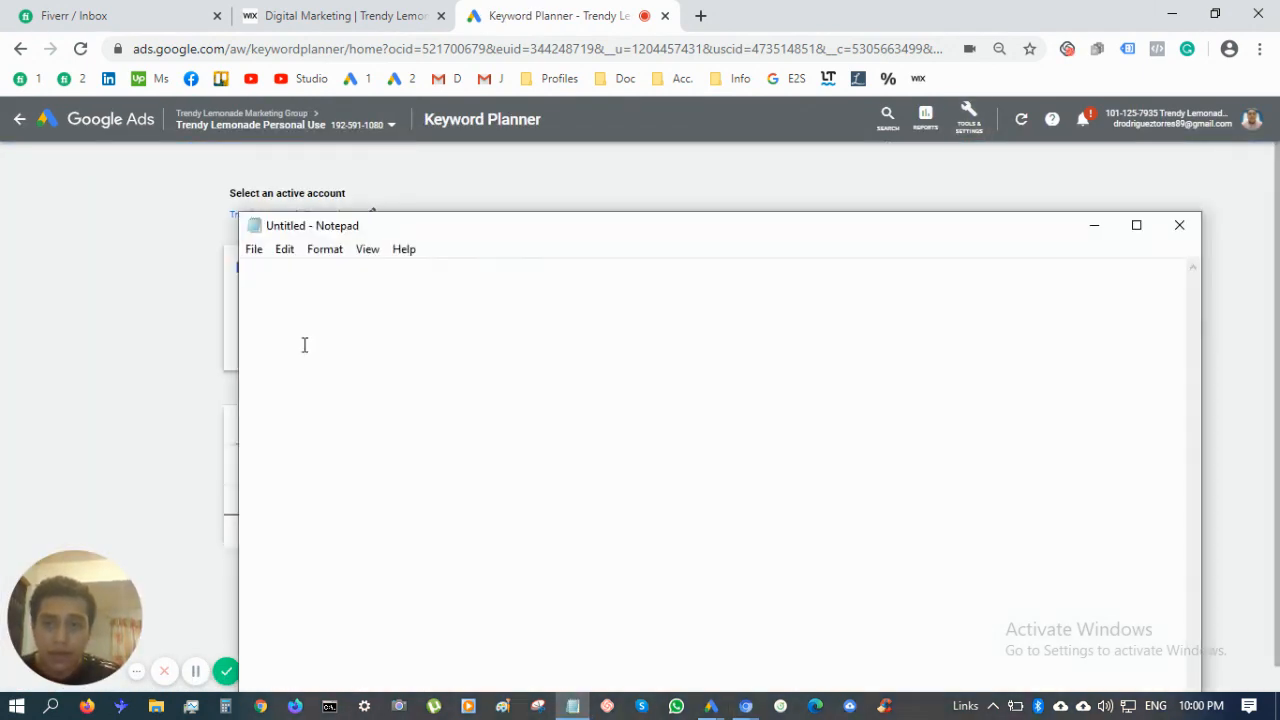
pyautogui.click(85, 320)
# Maximize, then minimize the blank Notepad, and start Discover new keywords in Keyword Planner
pyautogui.click(573, 706)
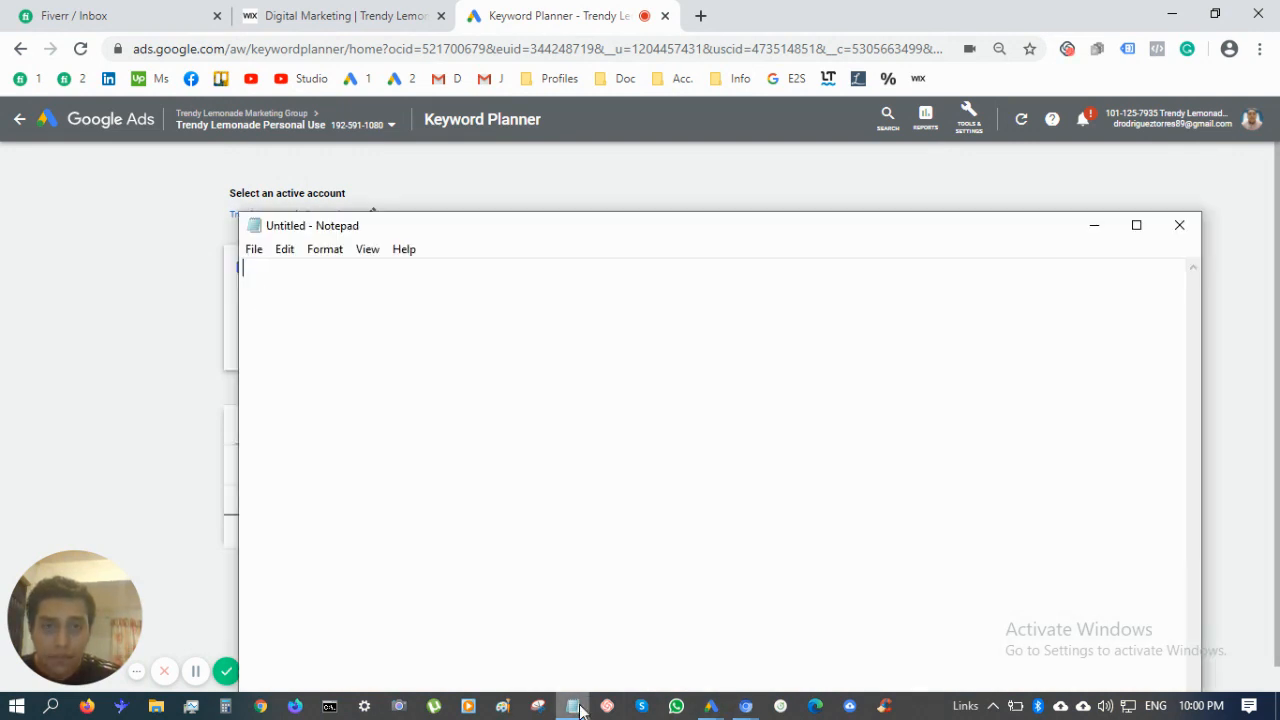
pyautogui.click(1136, 225)
pyautogui.click(1168, 12)
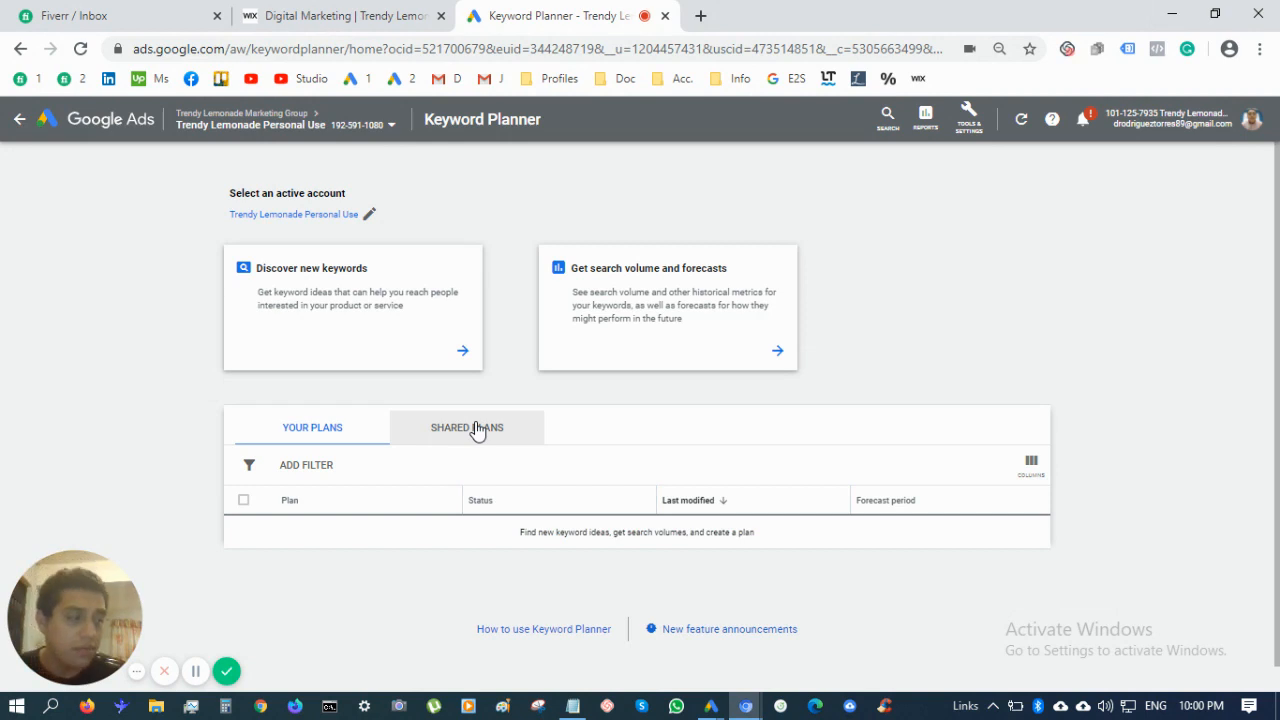
pyautogui.click(418, 346)
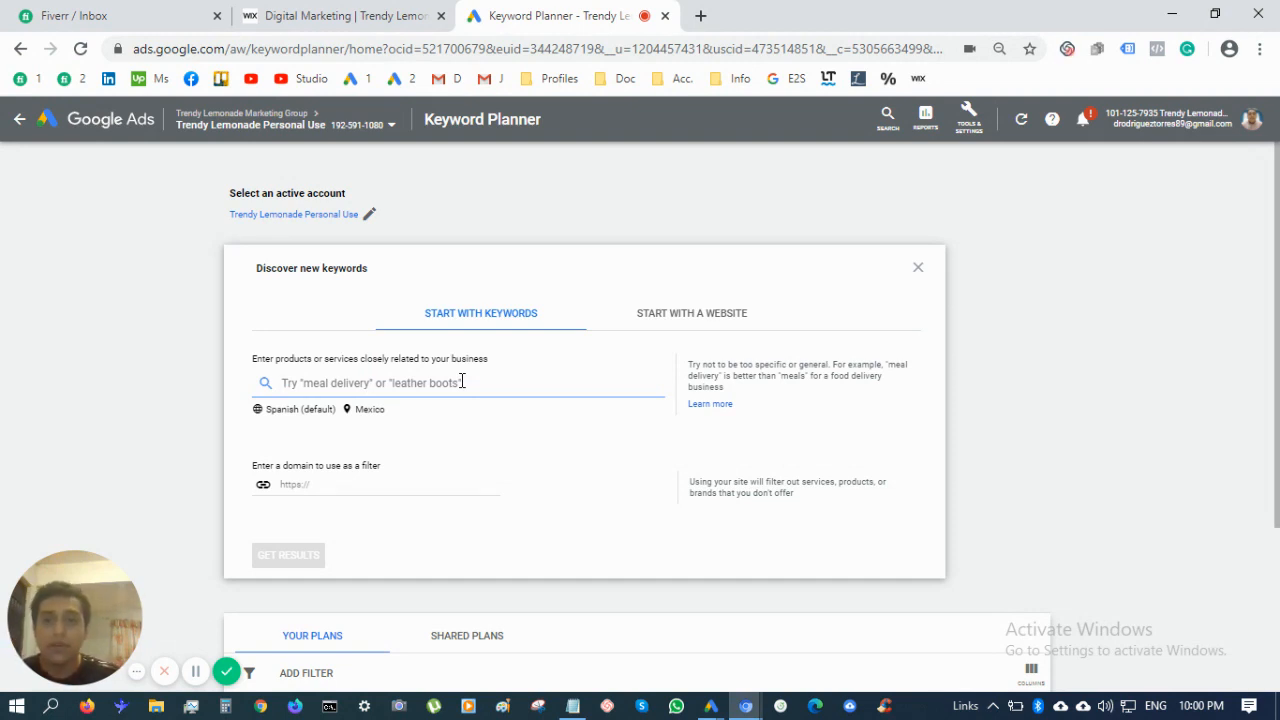
# Enter 'digital marketing agency' as the seed and remove Mexico to target all locations
pyautogui.write('digital')
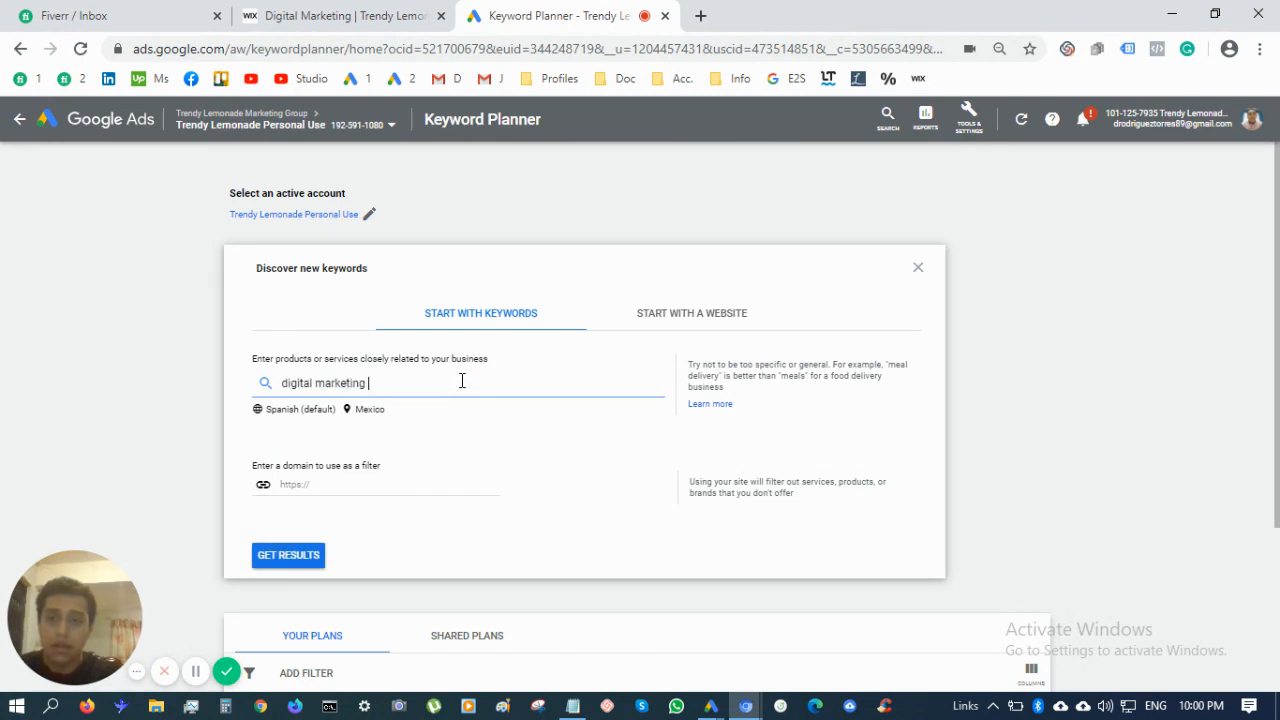
pyautogui.write('marketing agency')
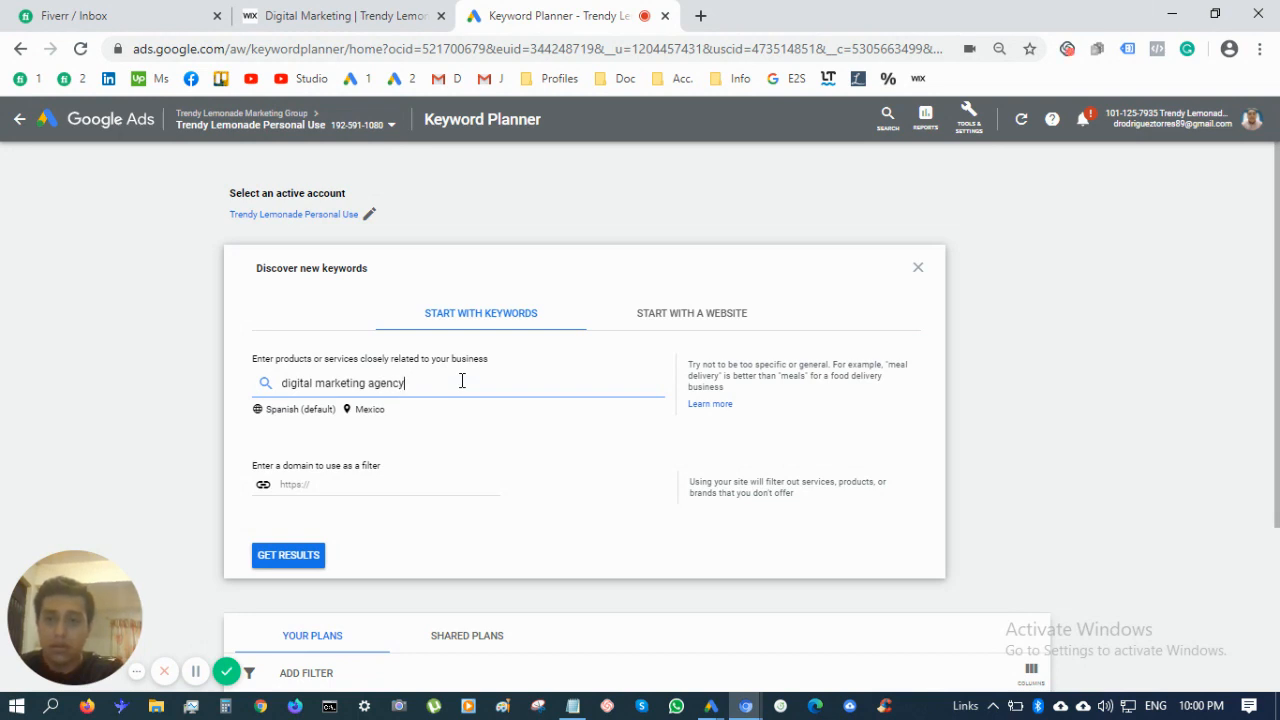
pyautogui.click(370, 411)
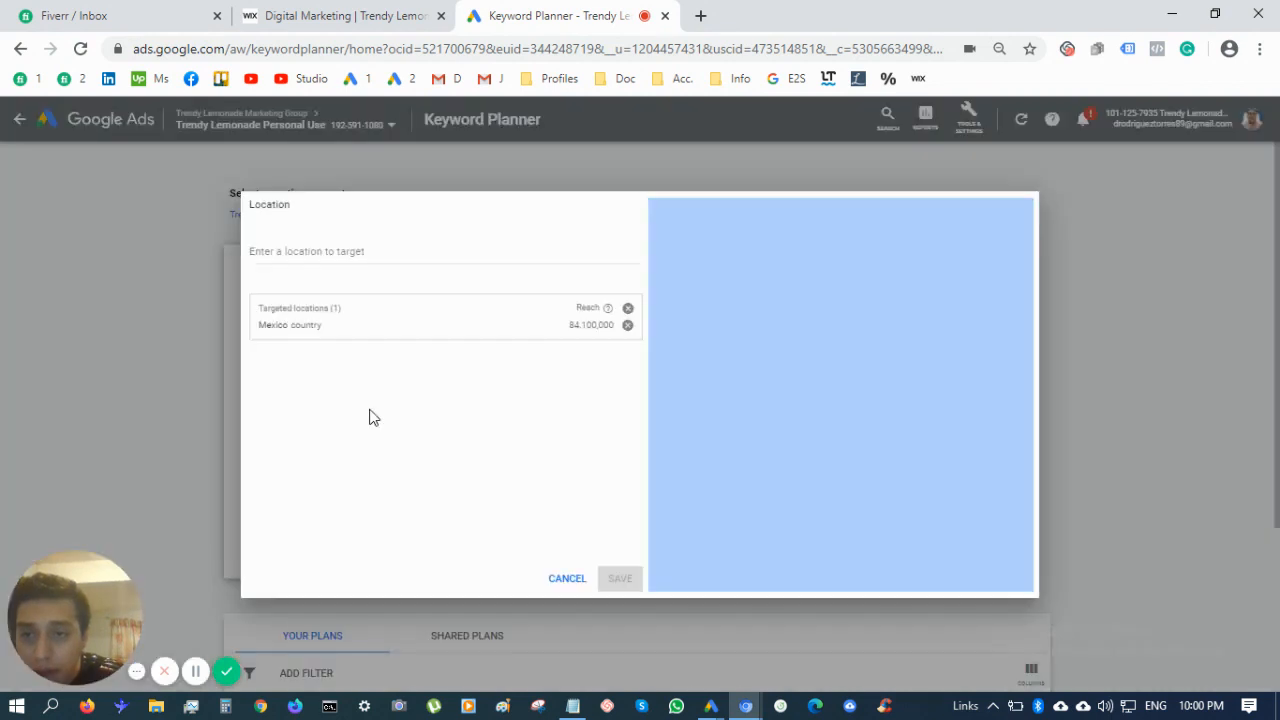
pyautogui.click(627, 326)
pyautogui.click(620, 580)
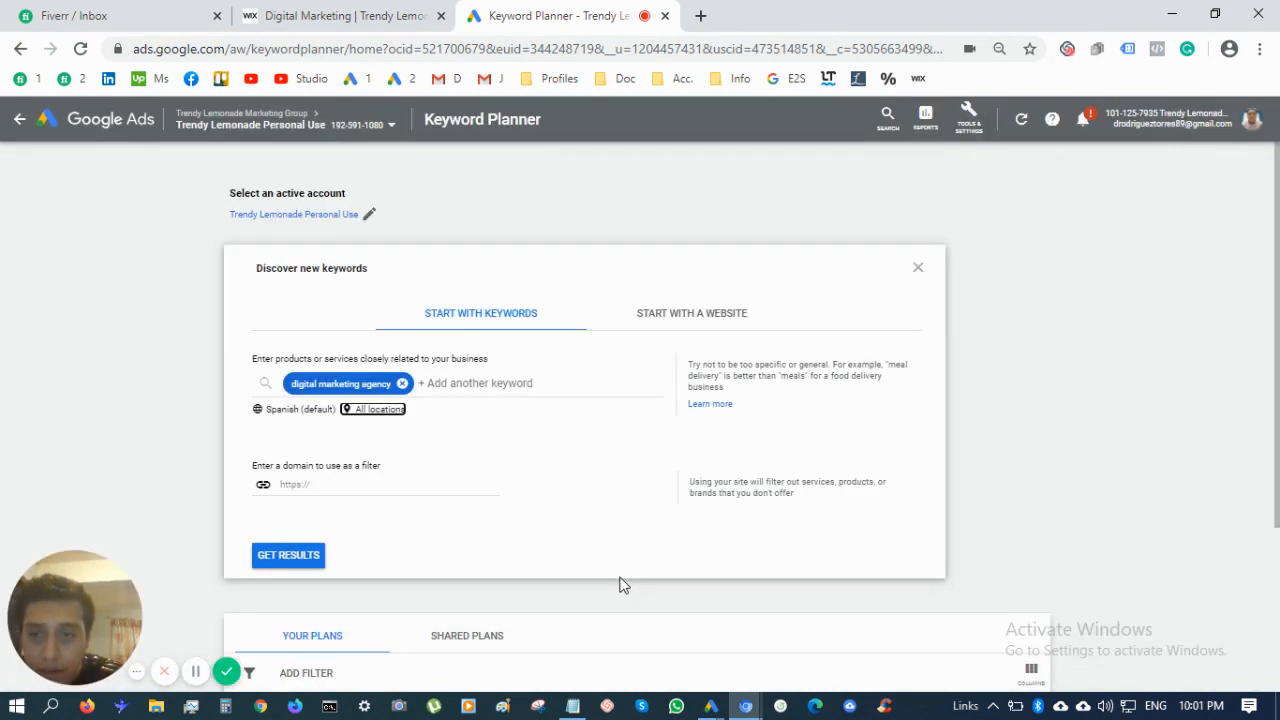
# Set the keyword language to English and request the keyword ideas
pyautogui.click(310, 412)
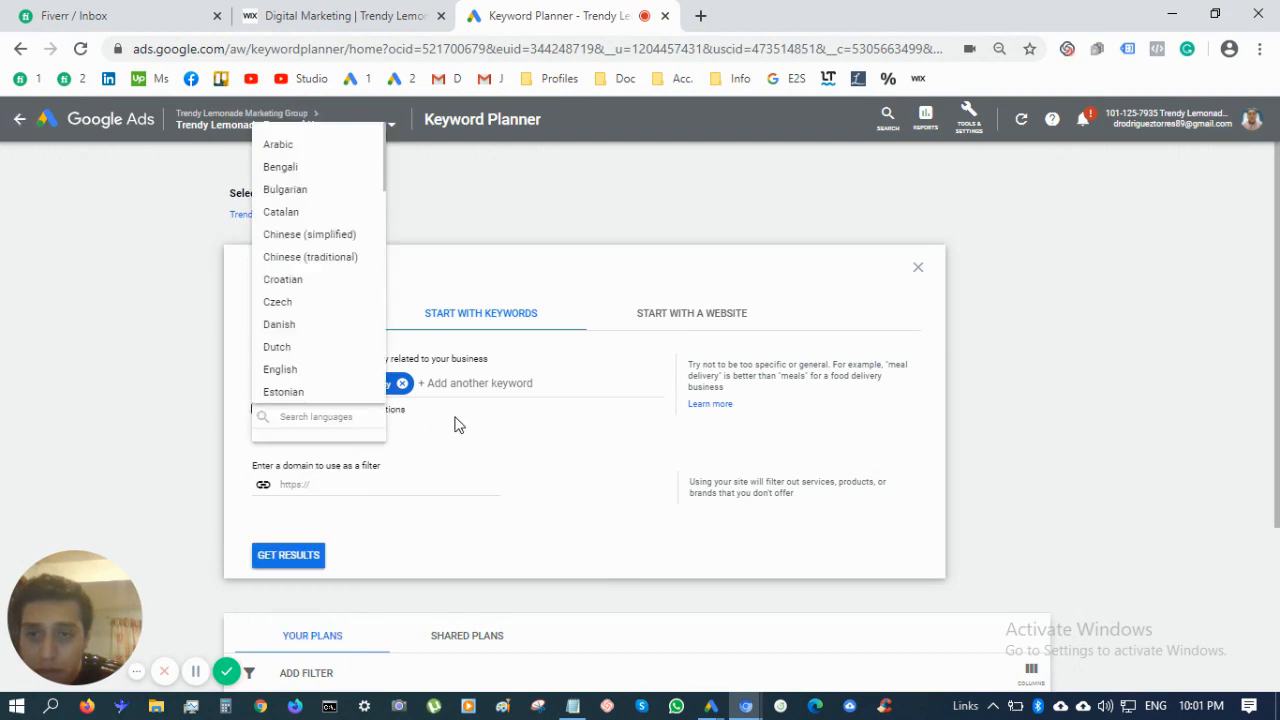
pyautogui.scroll(6, 300, 292)
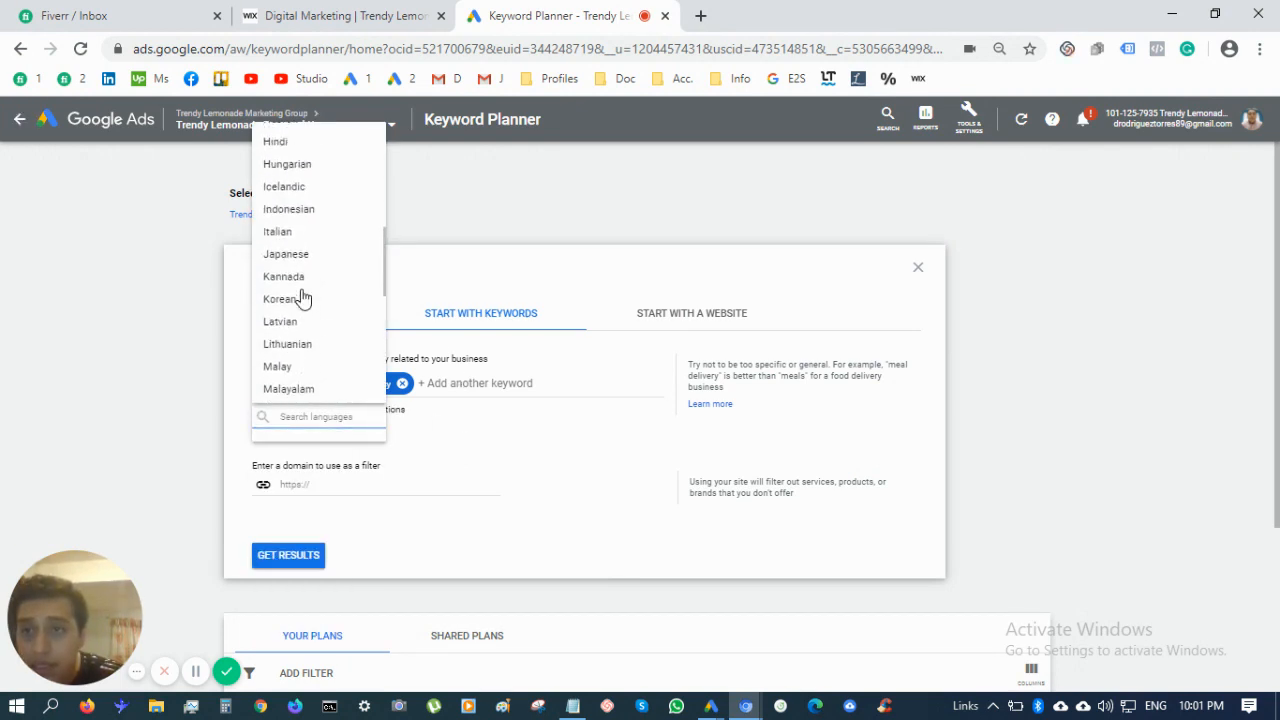
pyautogui.scroll(-1, 306, 318)
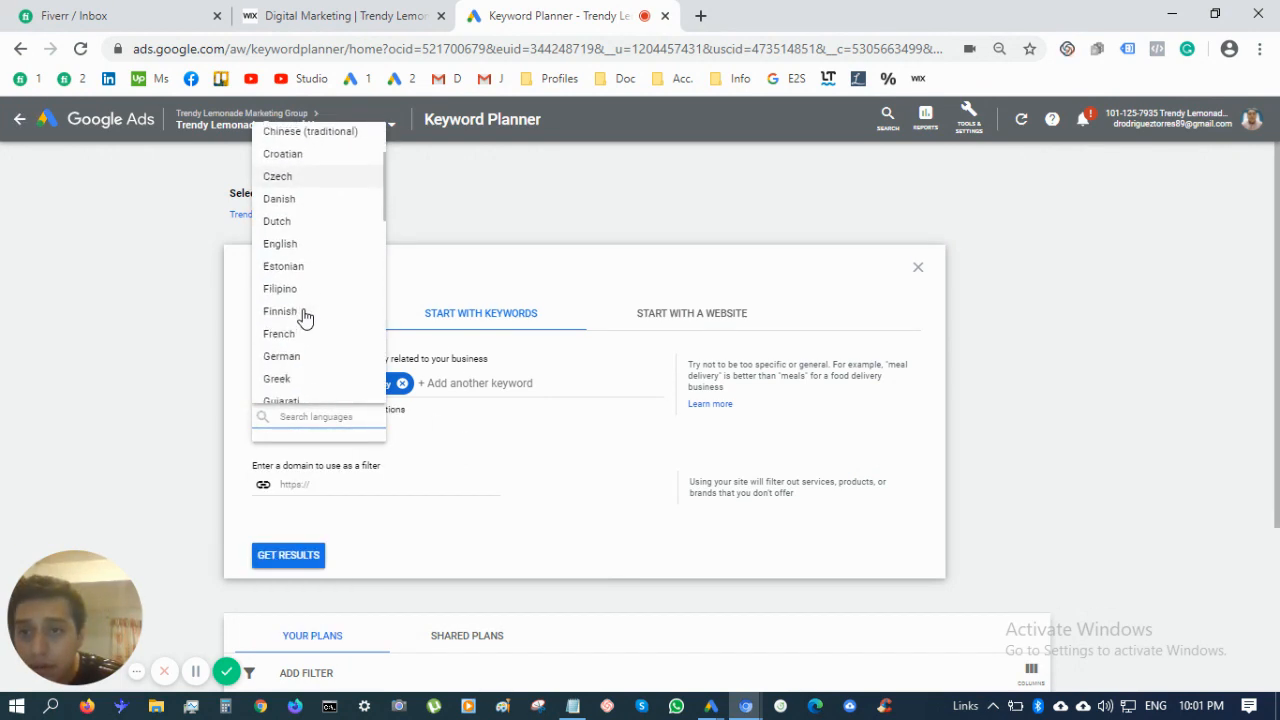
pyautogui.click(298, 246)
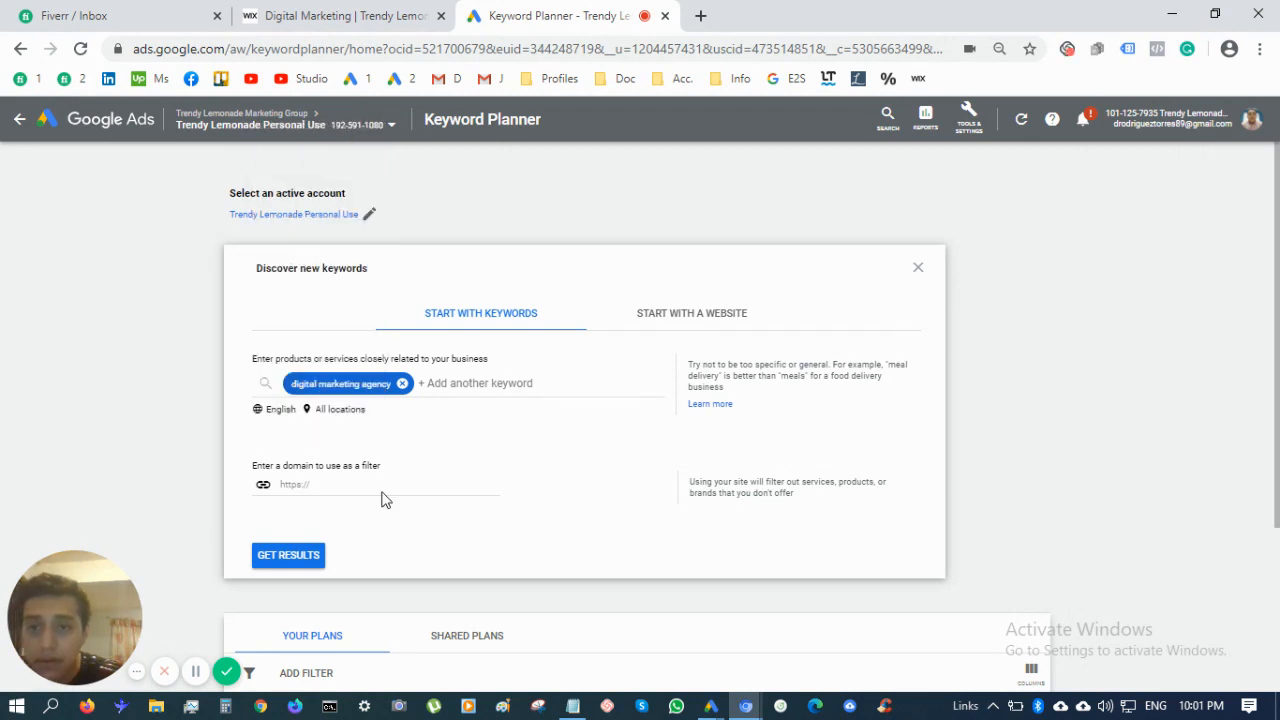
pyautogui.click(289, 555)
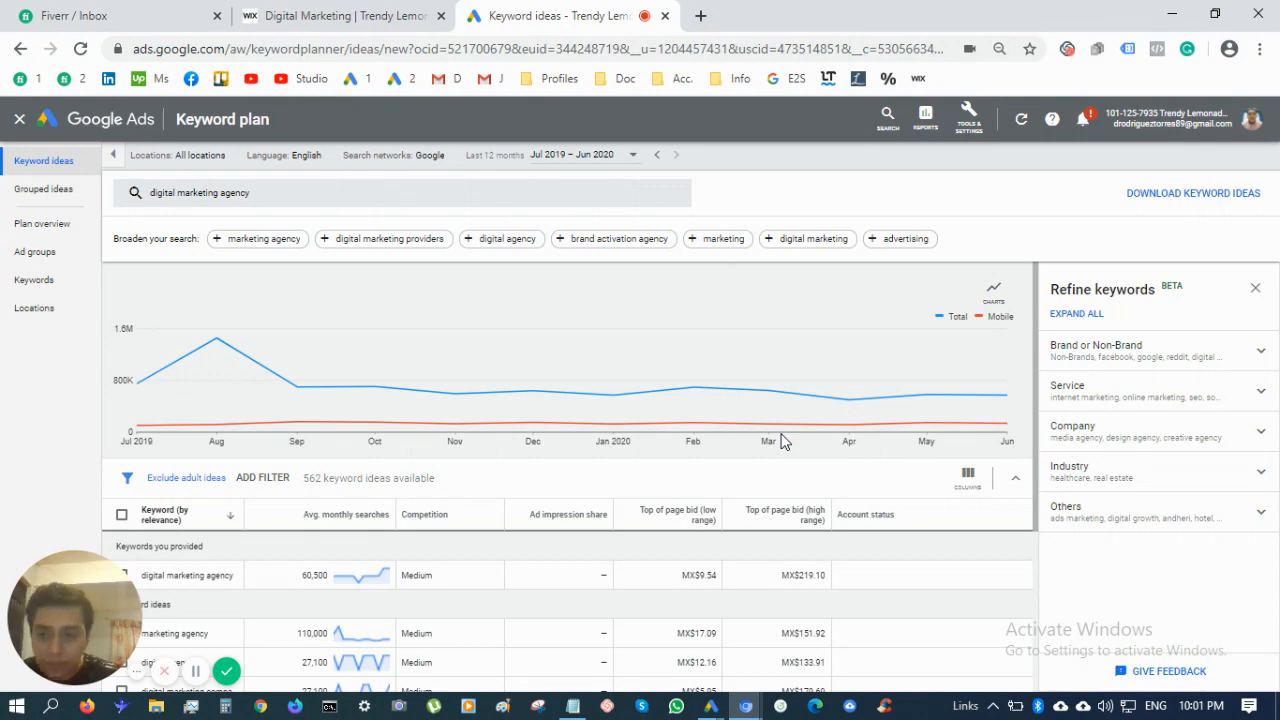
# Include Google search partners in the networks, raising 'digital marketing agency' to 74,000 searches
pyautogui.scroll(-2, 783, 442)
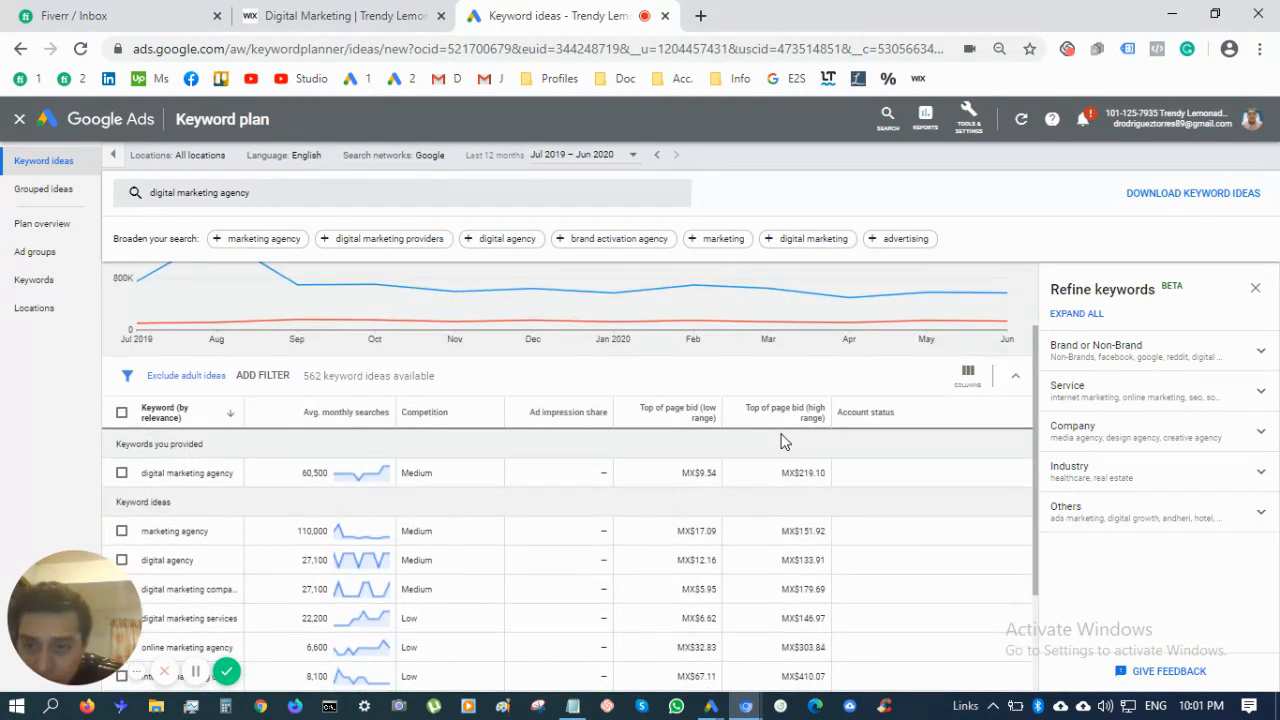
pyautogui.scroll(-3, 783, 442)
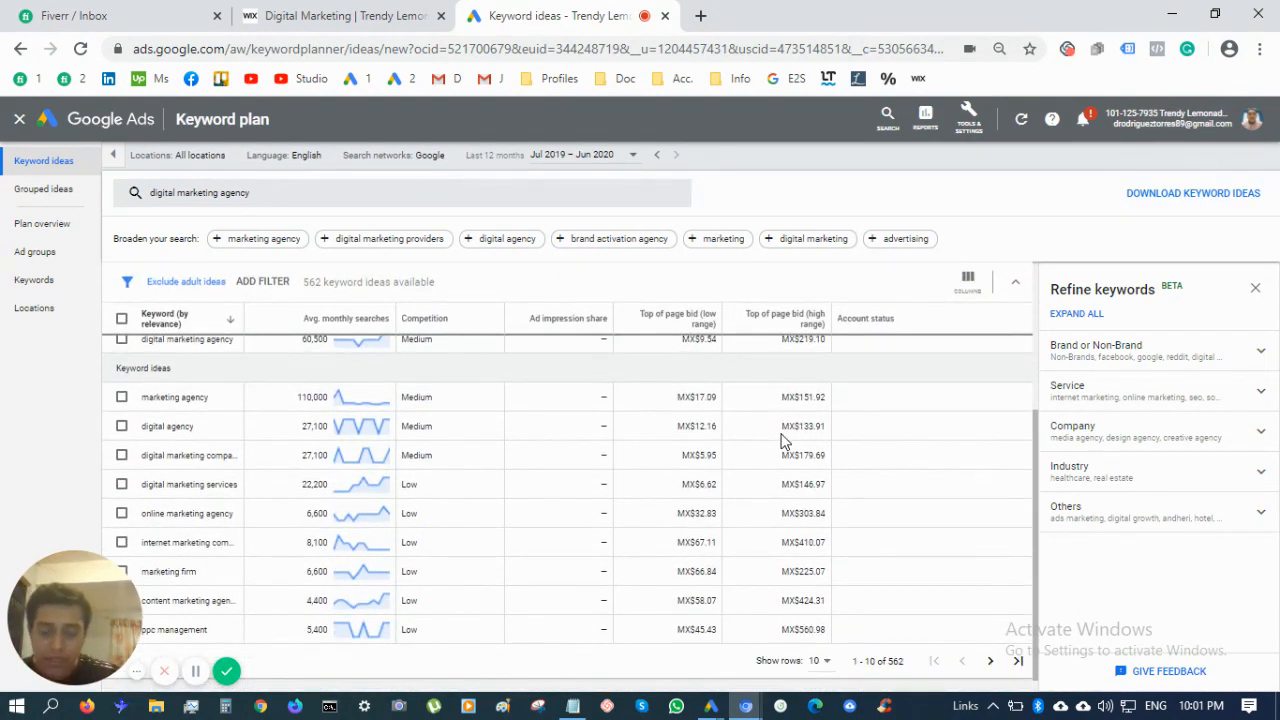
pyautogui.scroll(1, 783, 442)
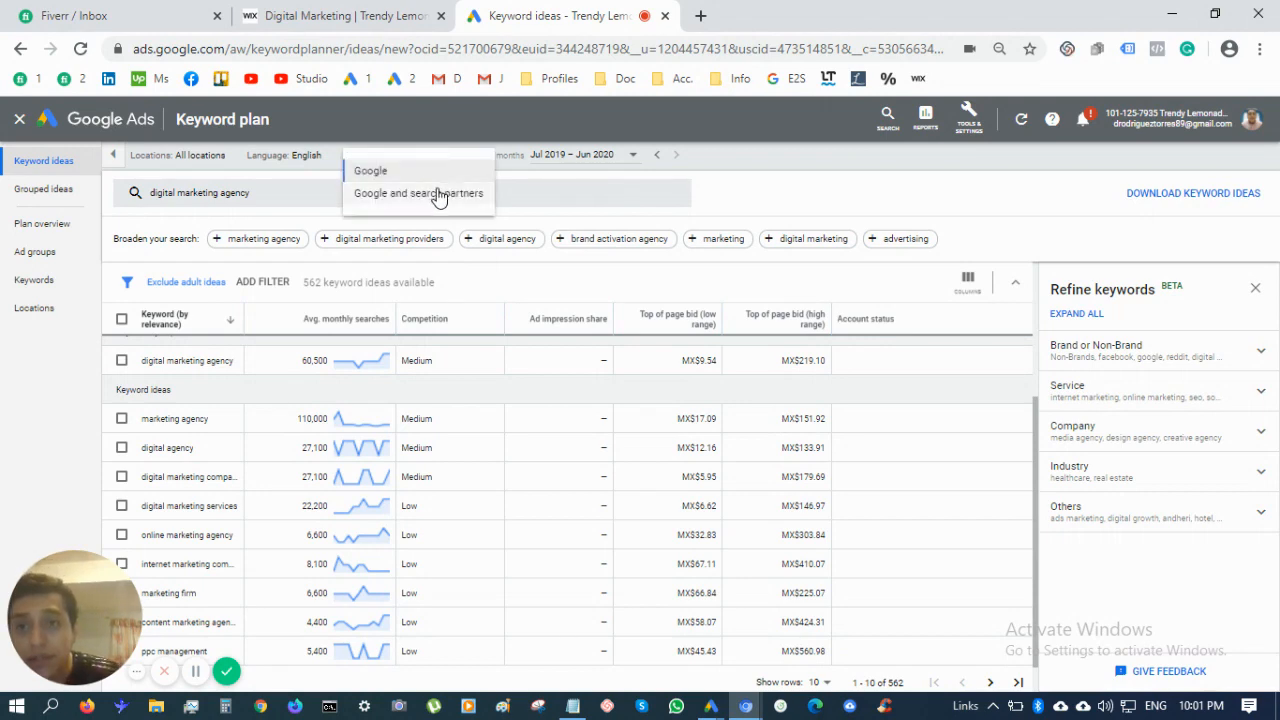
pyautogui.click(436, 194)
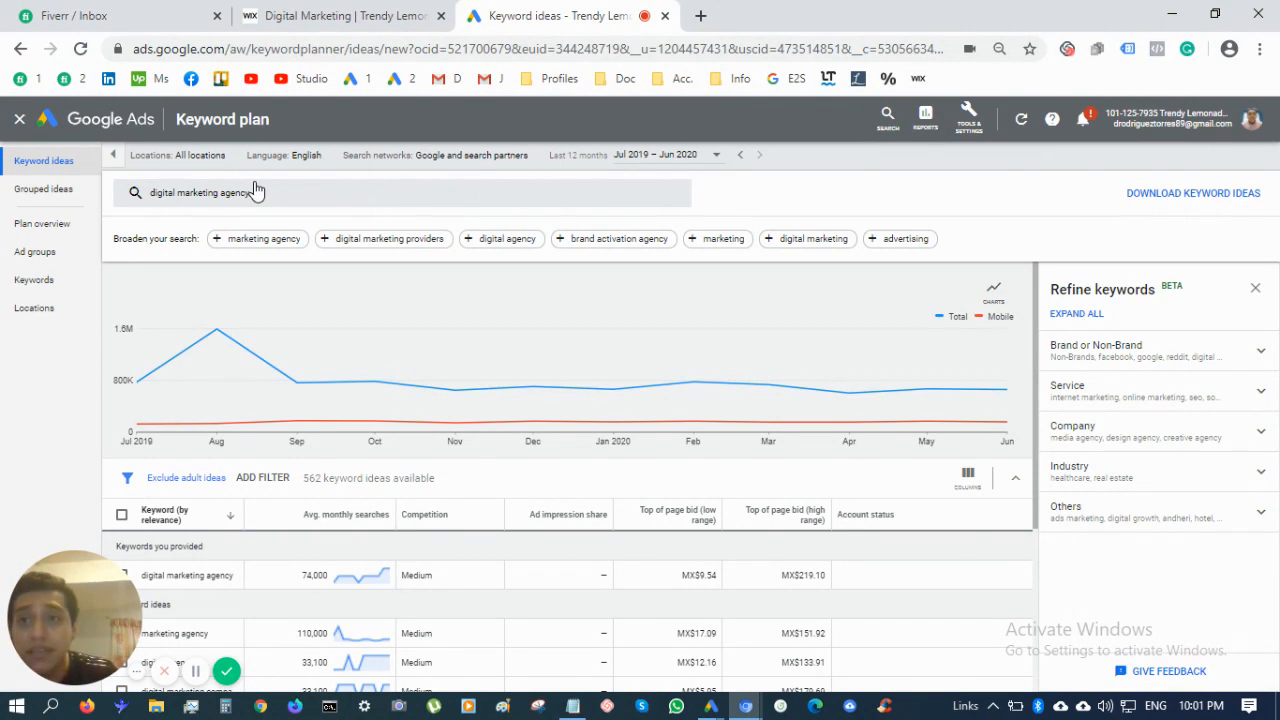
# Select the 'marketing agency' keyword (110,000 monthly searches) in the ideas list to copy it
pyautogui.scroll(-2, 383, 357)
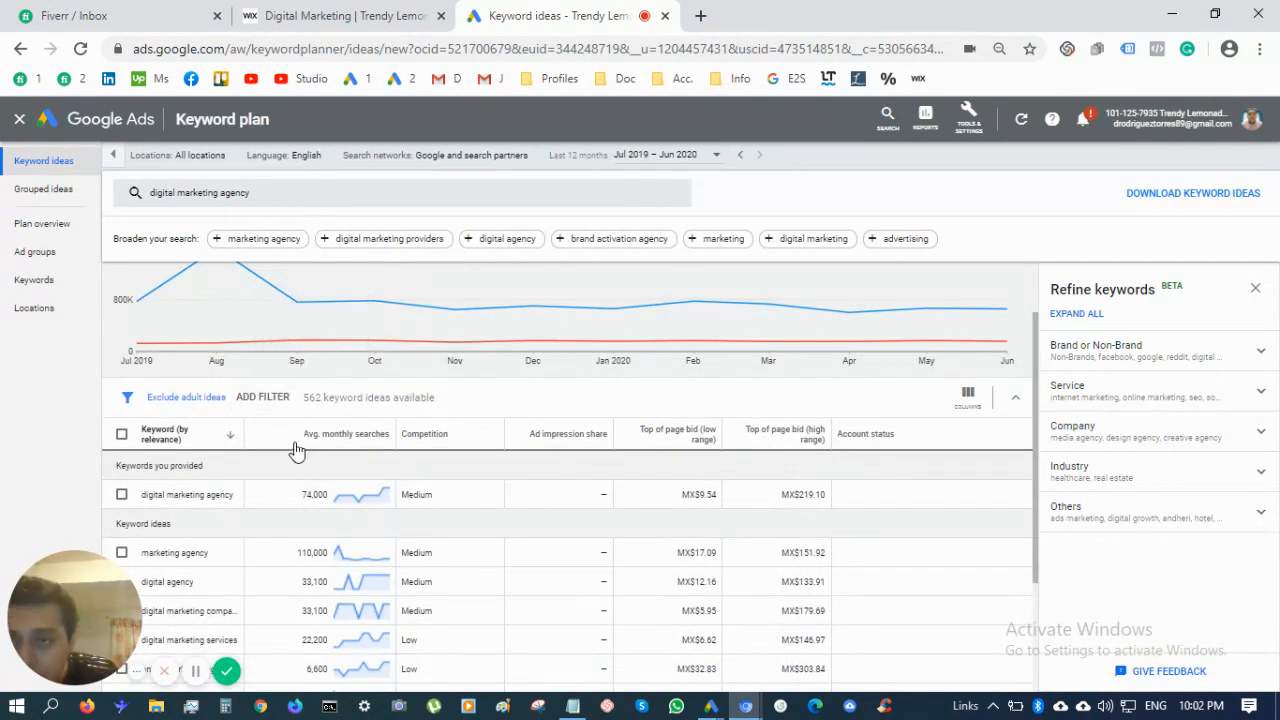
pyautogui.scroll(-1, 300, 452)
pyautogui.scroll(-1, 300, 452)
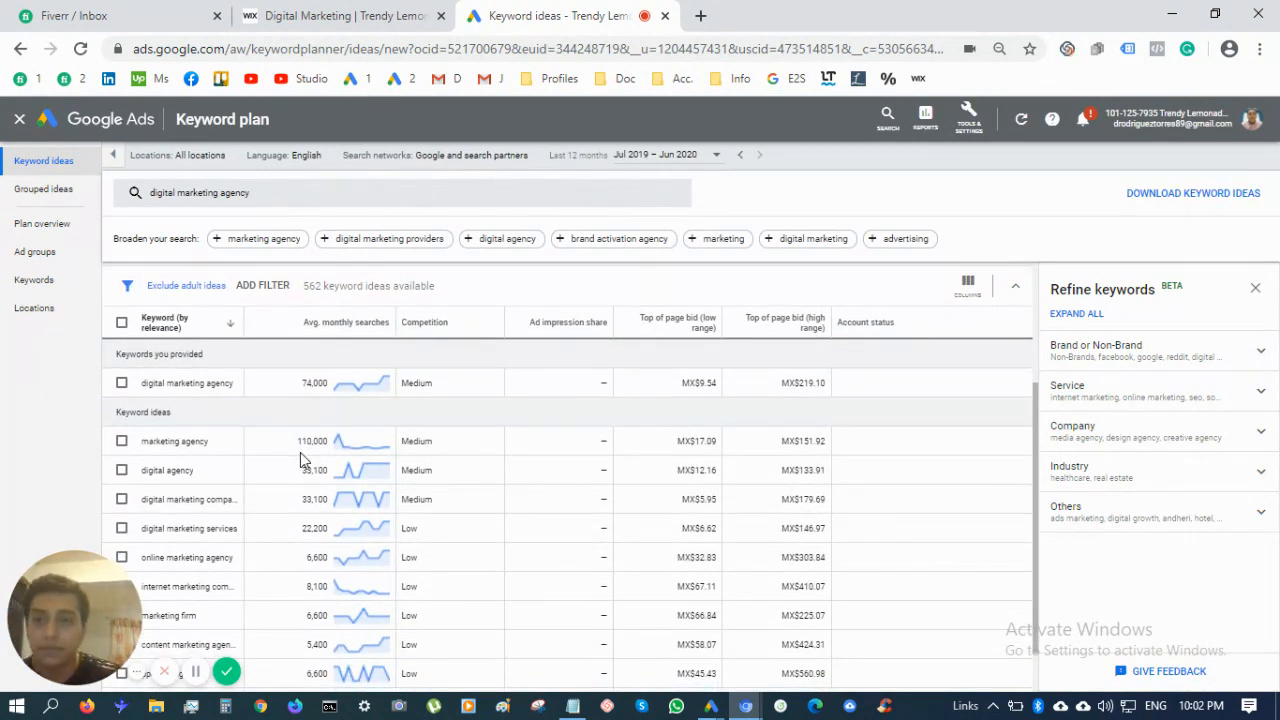
pyautogui.scroll(-1, 355, 461)
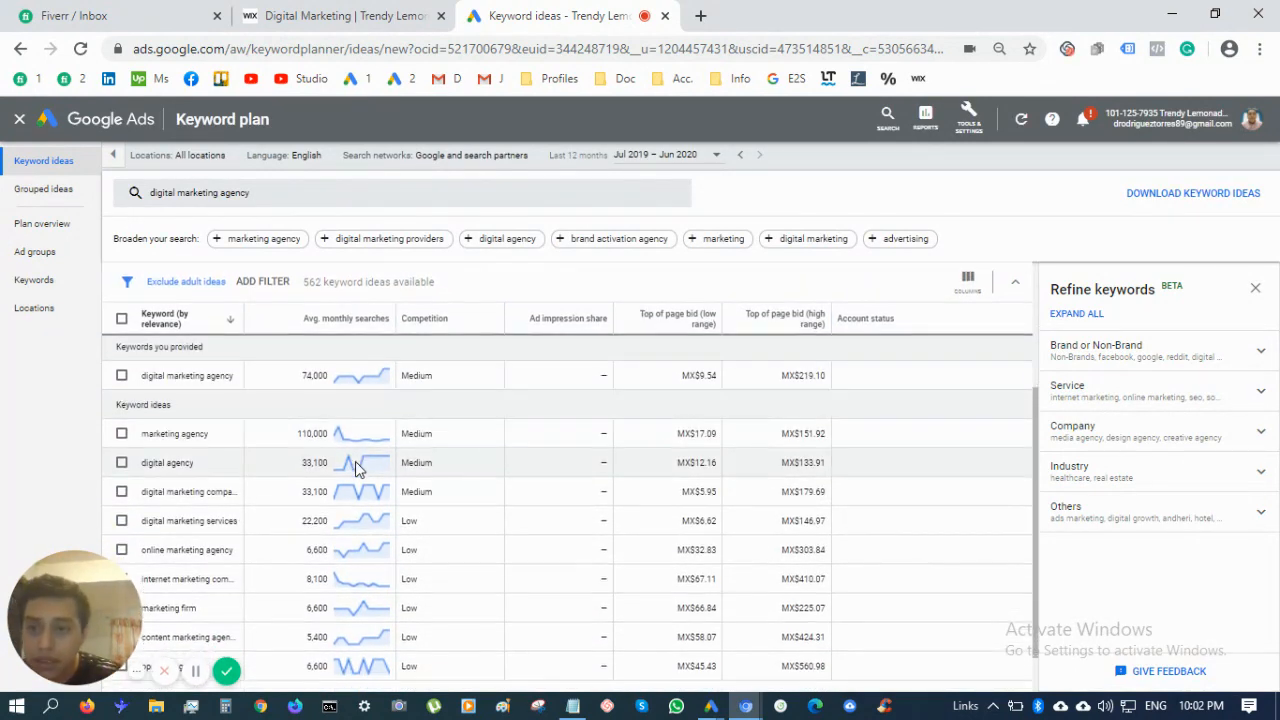
pyautogui.moveTo(355, 461)
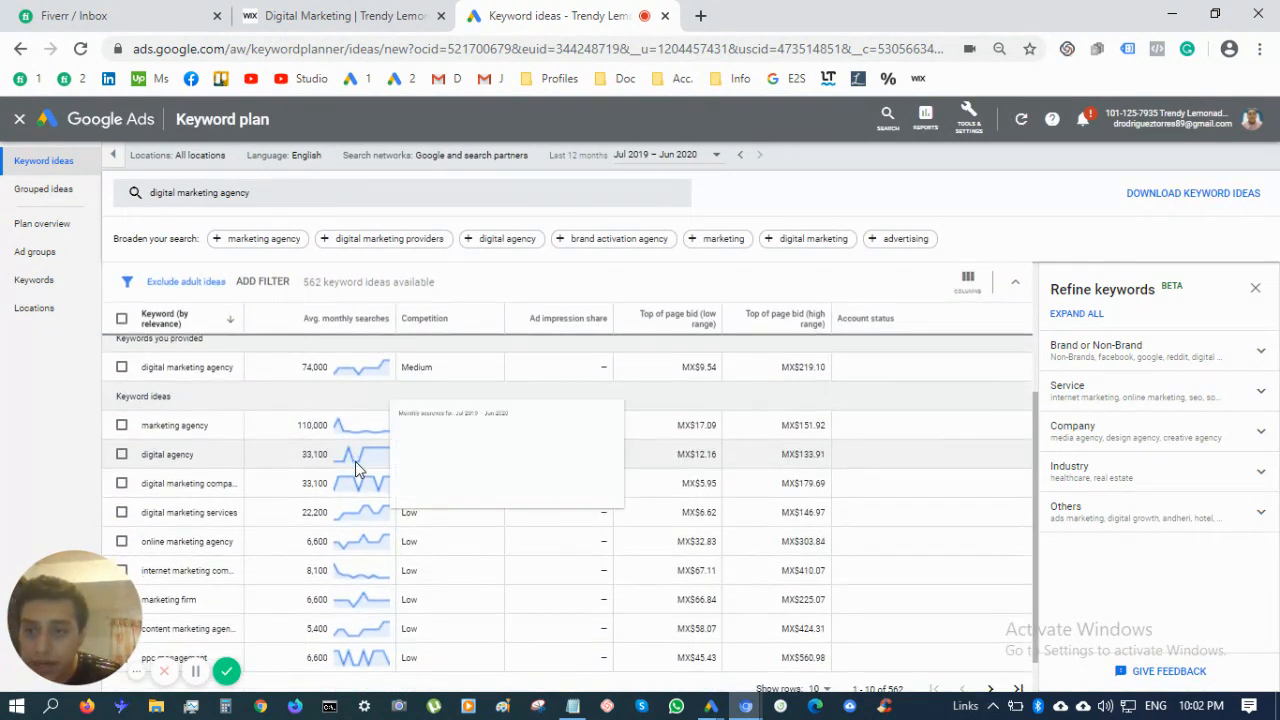
pyautogui.tripleClick(224, 436)
pyautogui.hotkey('ctrl', 'c')
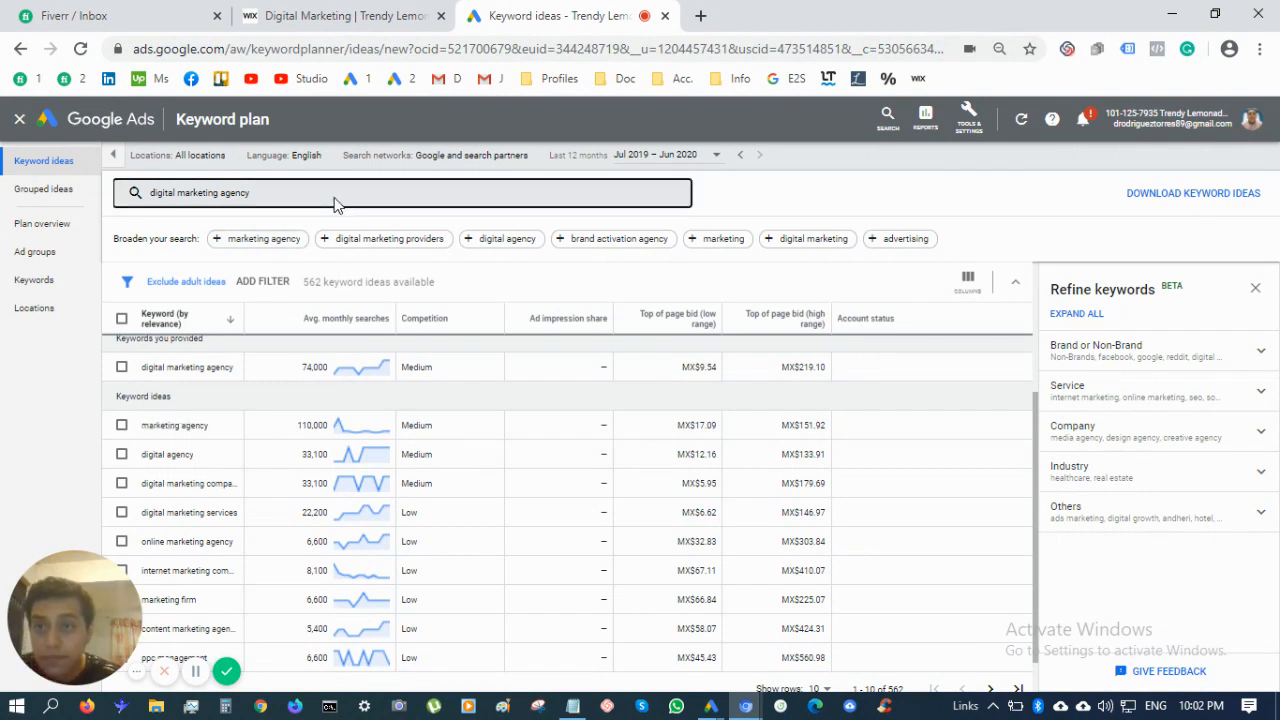
# Add 'marketing agency' as a seed keyword and sort ideas by average monthly searches
pyautogui.click(337, 207)
pyautogui.hotkey('ctrl', 'v')
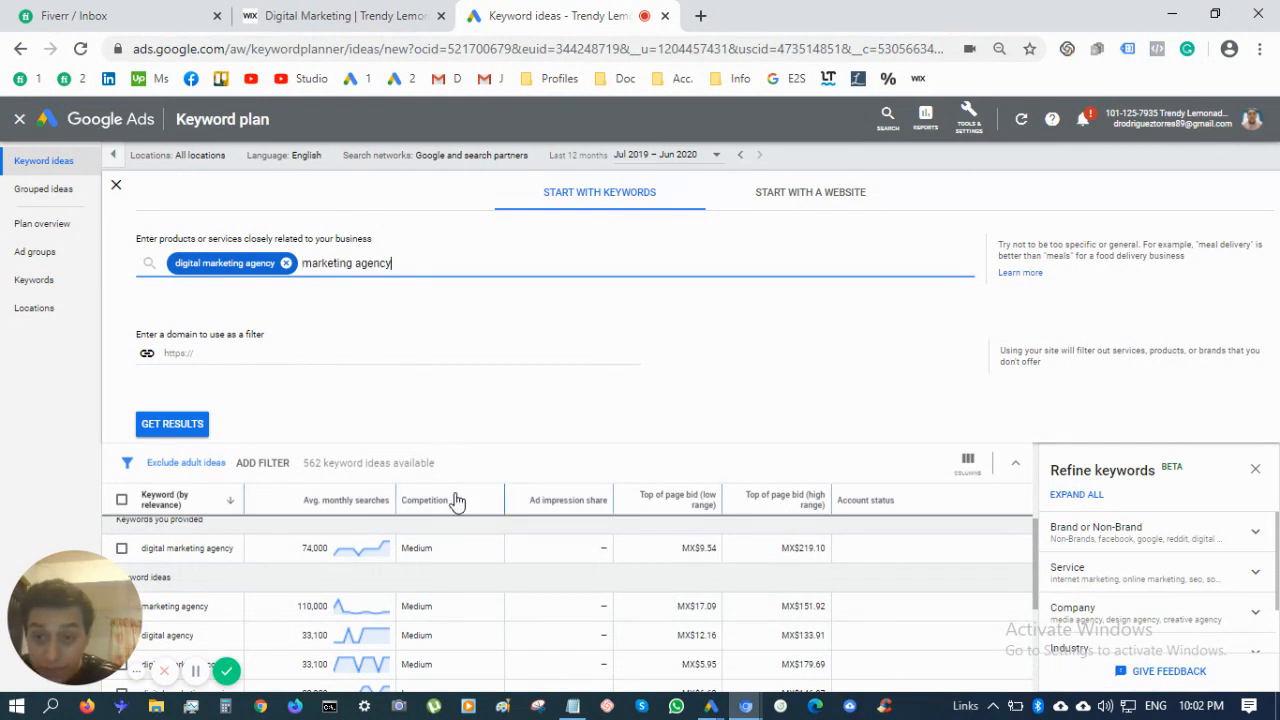
pyautogui.scroll(-2, 395, 607)
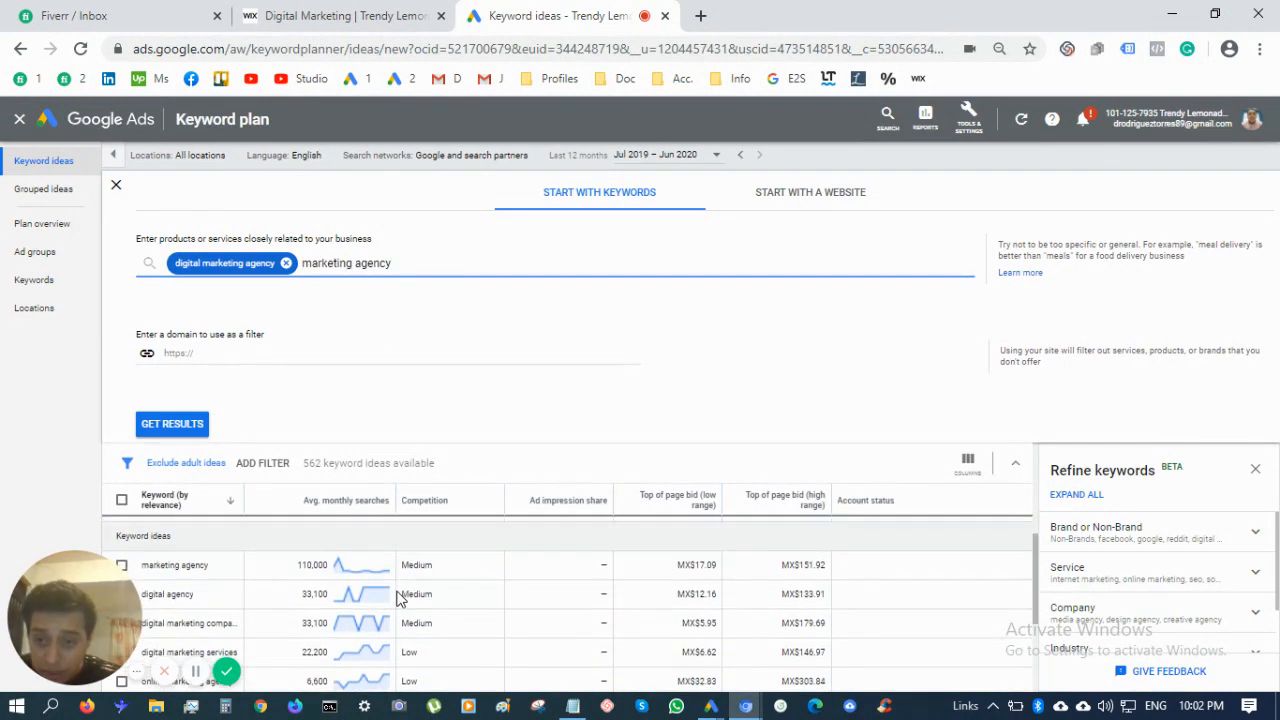
pyautogui.click(349, 500)
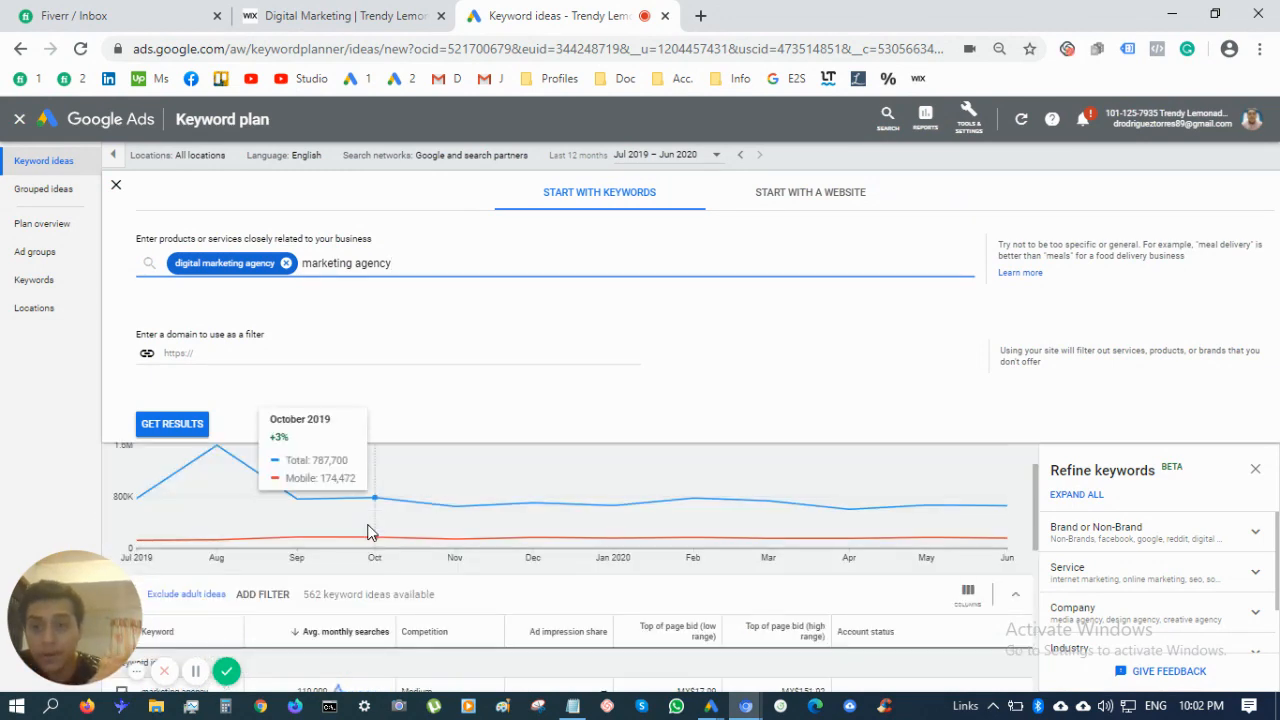
# Try selecting 'agency website design' and widen the Keyword column to show full names
pyautogui.scroll(-3, 368, 531)
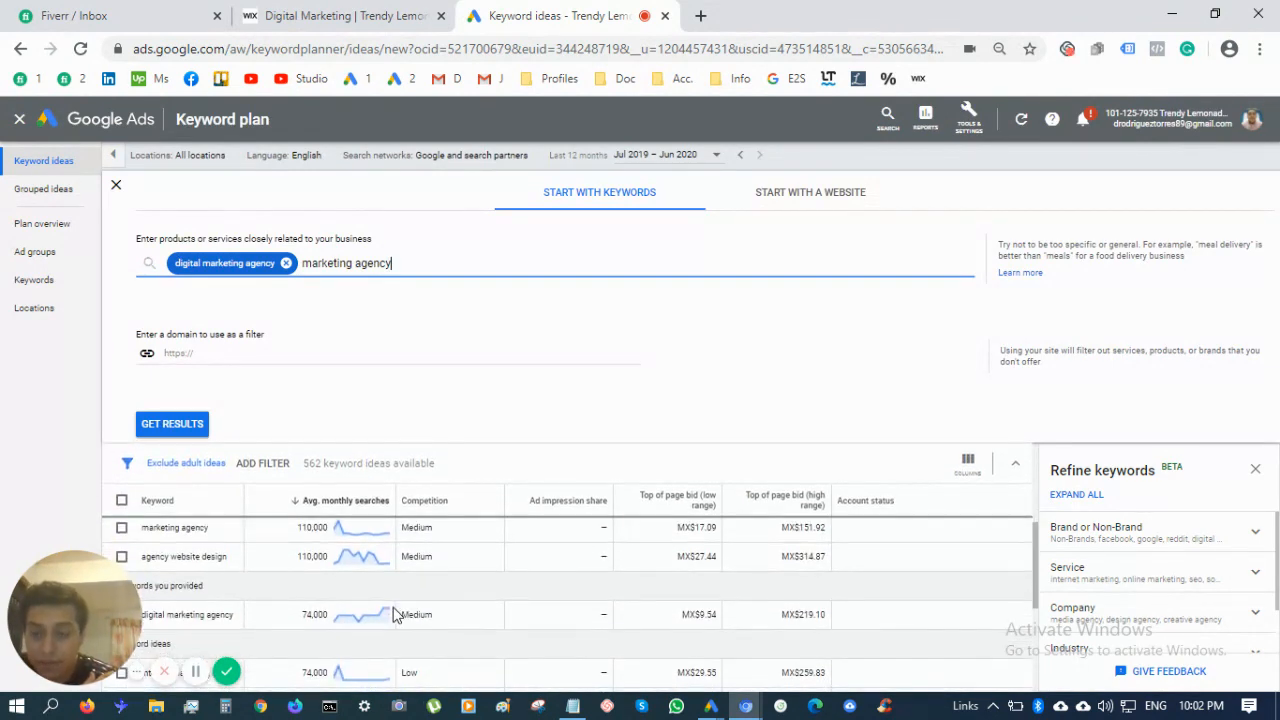
pyautogui.tripleClick(197, 556)
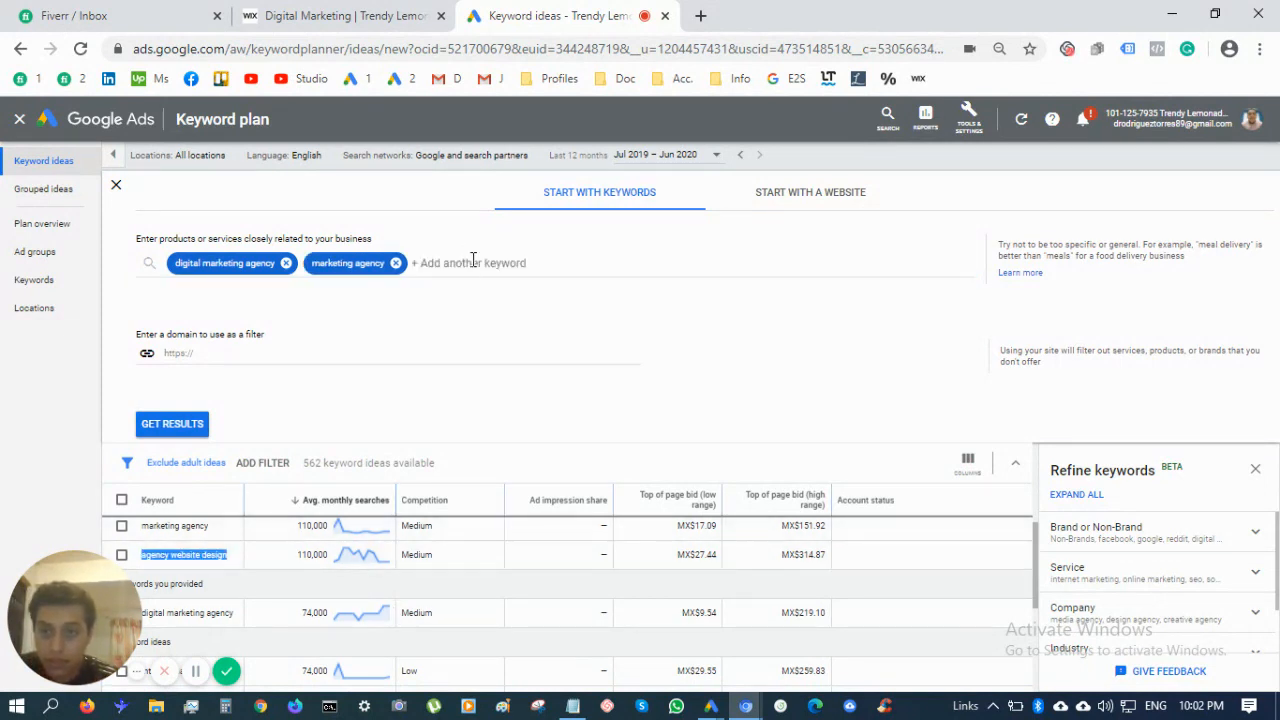
pyautogui.scroll(-1, 395, 570)
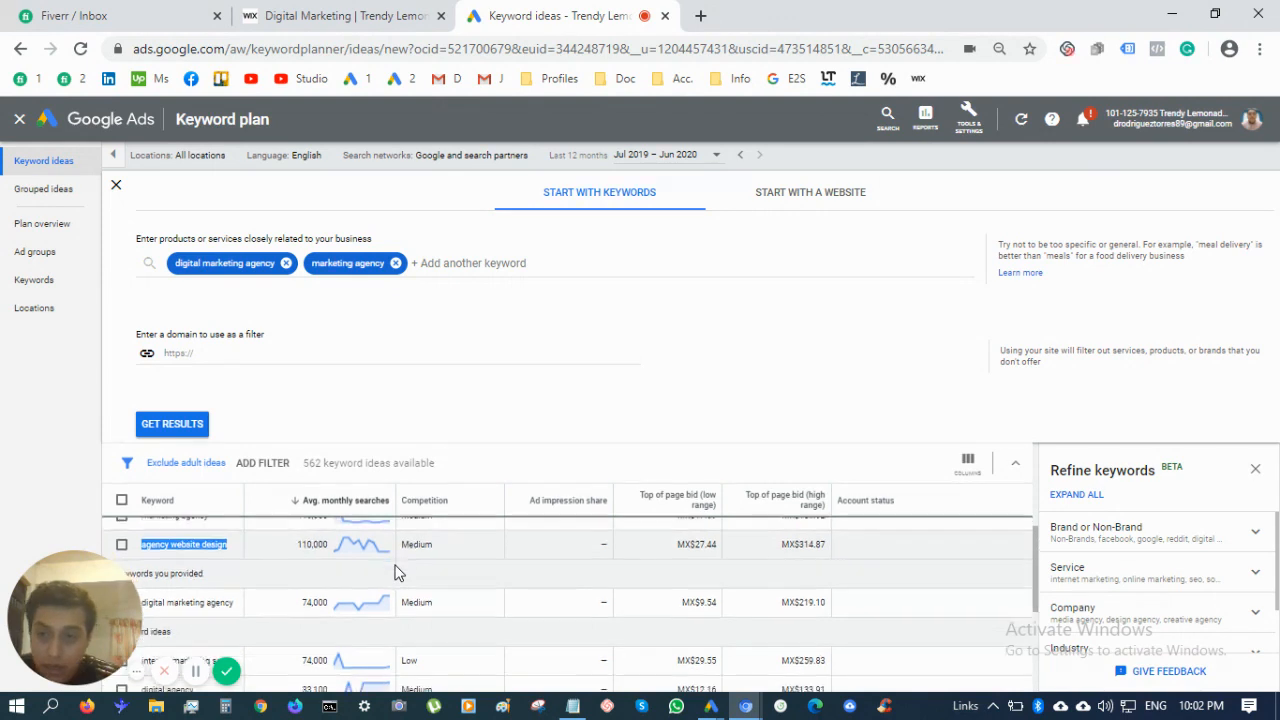
pyautogui.click(209, 549)
pyautogui.tripleClick(209, 549)
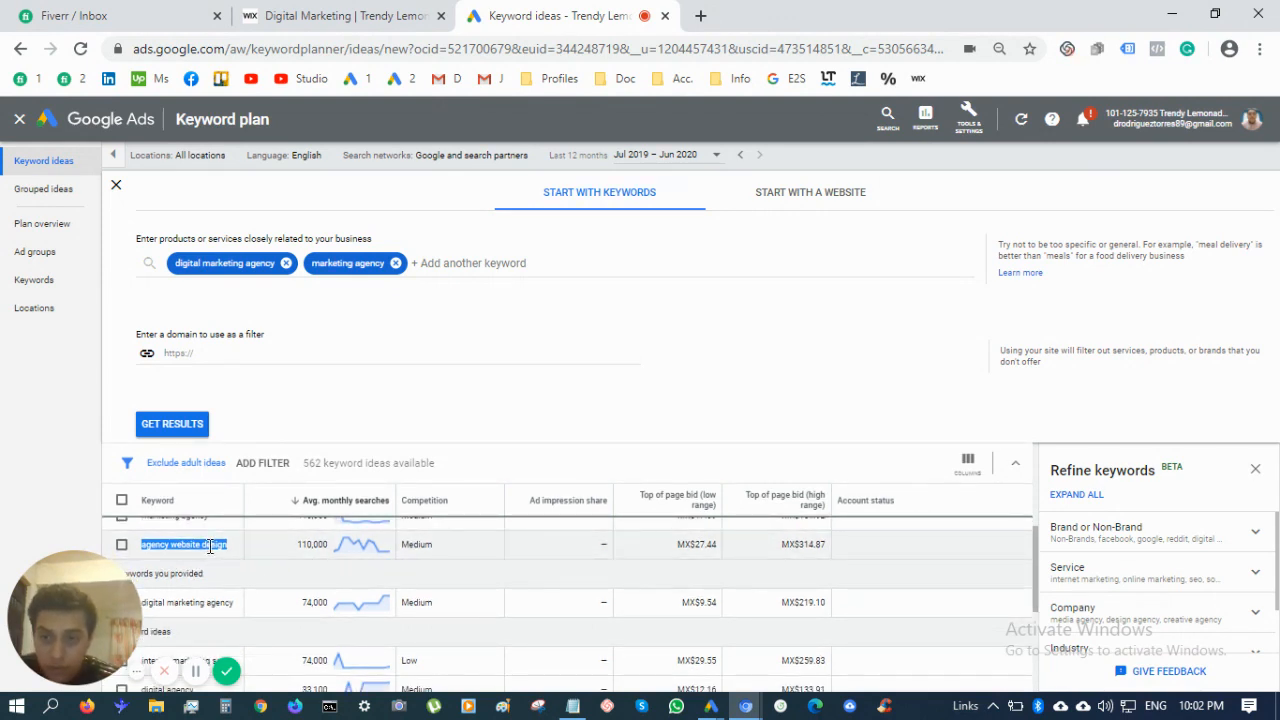
pyautogui.doubleClick(210, 547)
pyautogui.click(233, 547)
pyautogui.moveTo(233, 547); pyautogui.dragTo(172, 561)
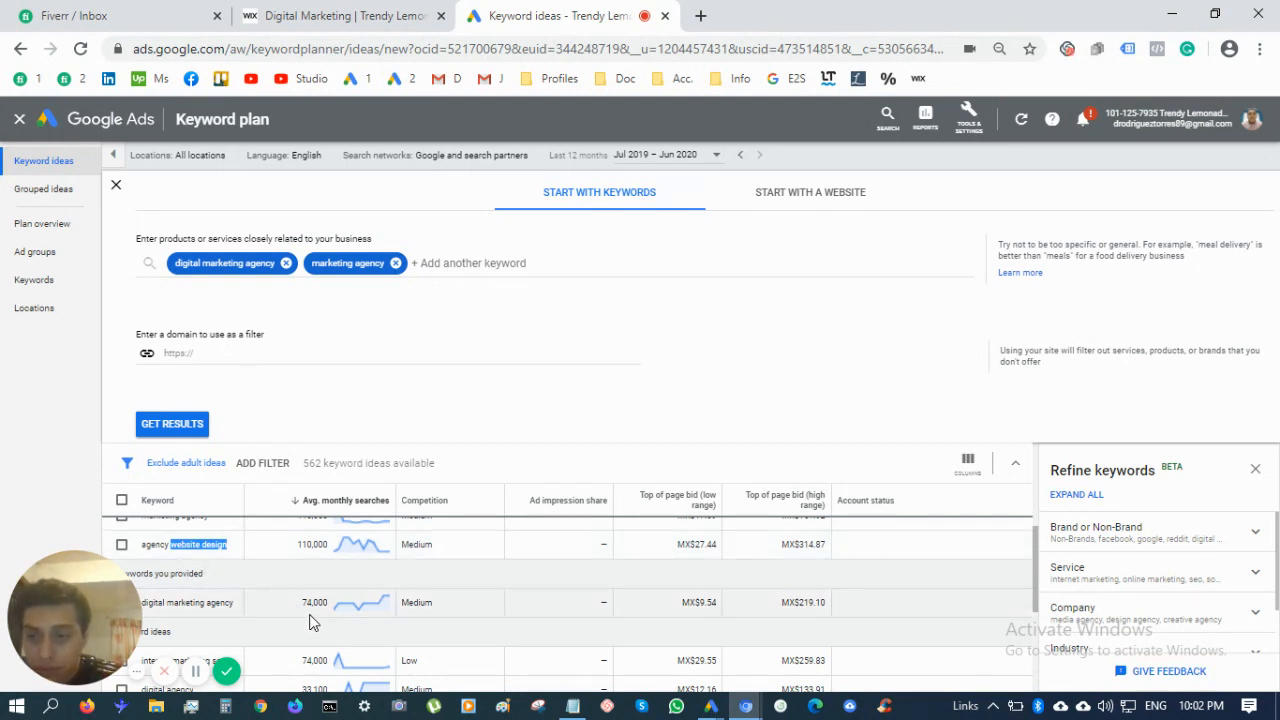
pyautogui.scroll(-1, 310, 622)
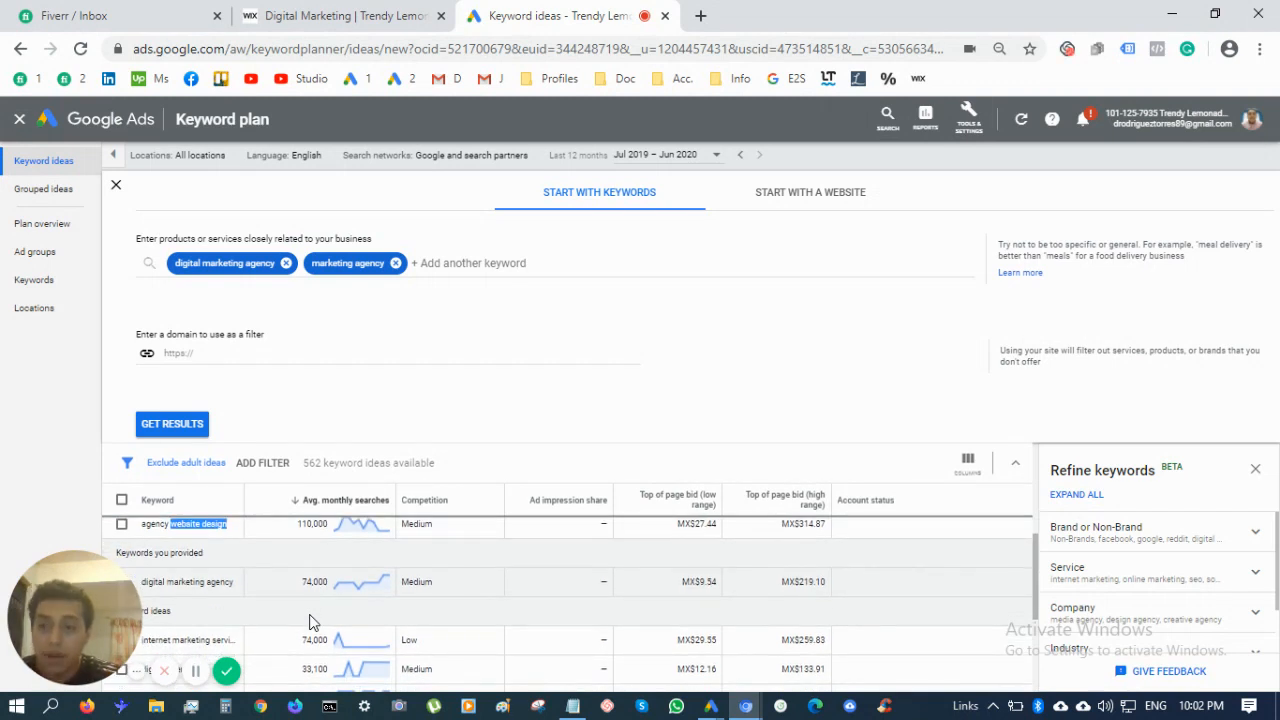
pyautogui.scroll(-1, 310, 622)
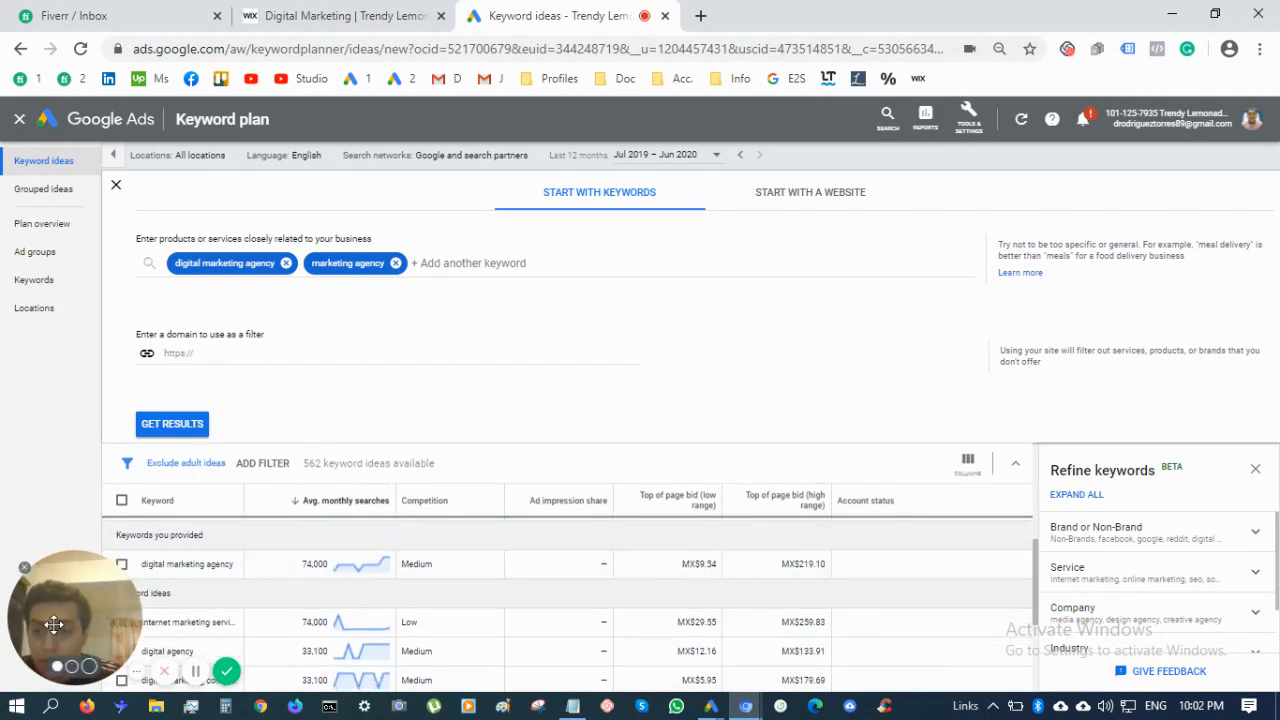
pyautogui.moveTo(58, 601); pyautogui.dragTo(60, 284)
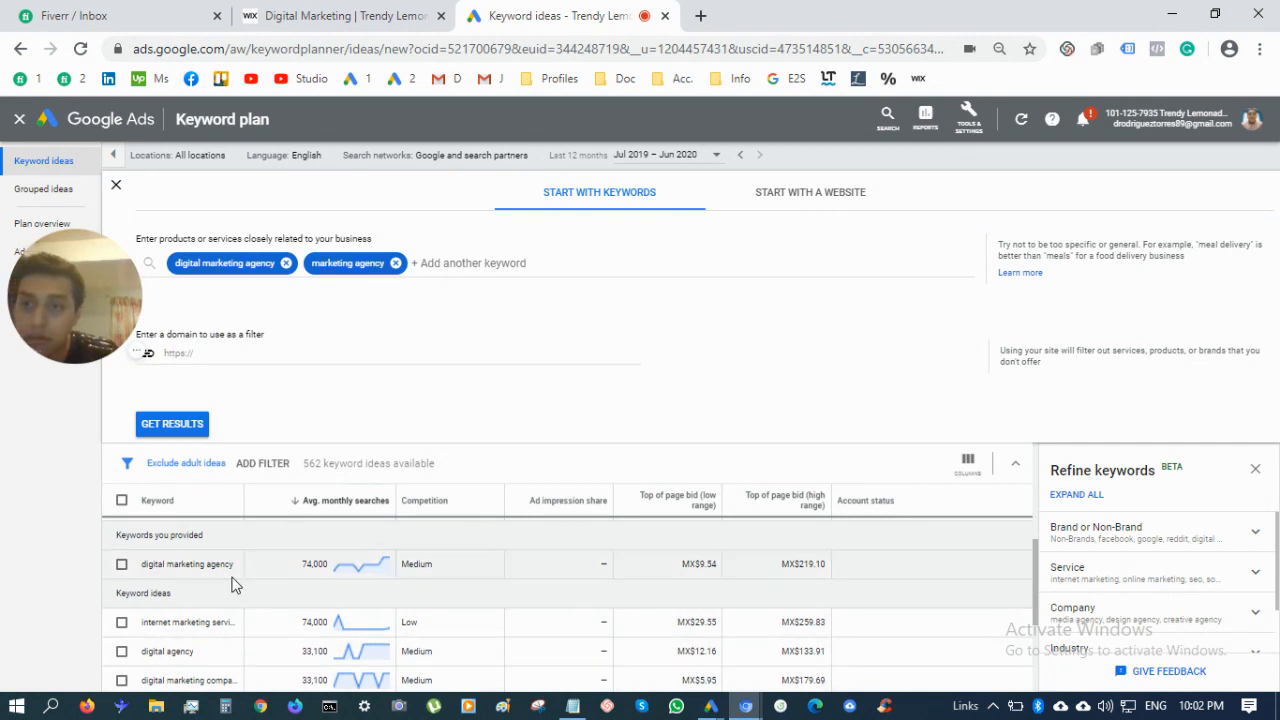
pyautogui.scroll(-1, 267, 596)
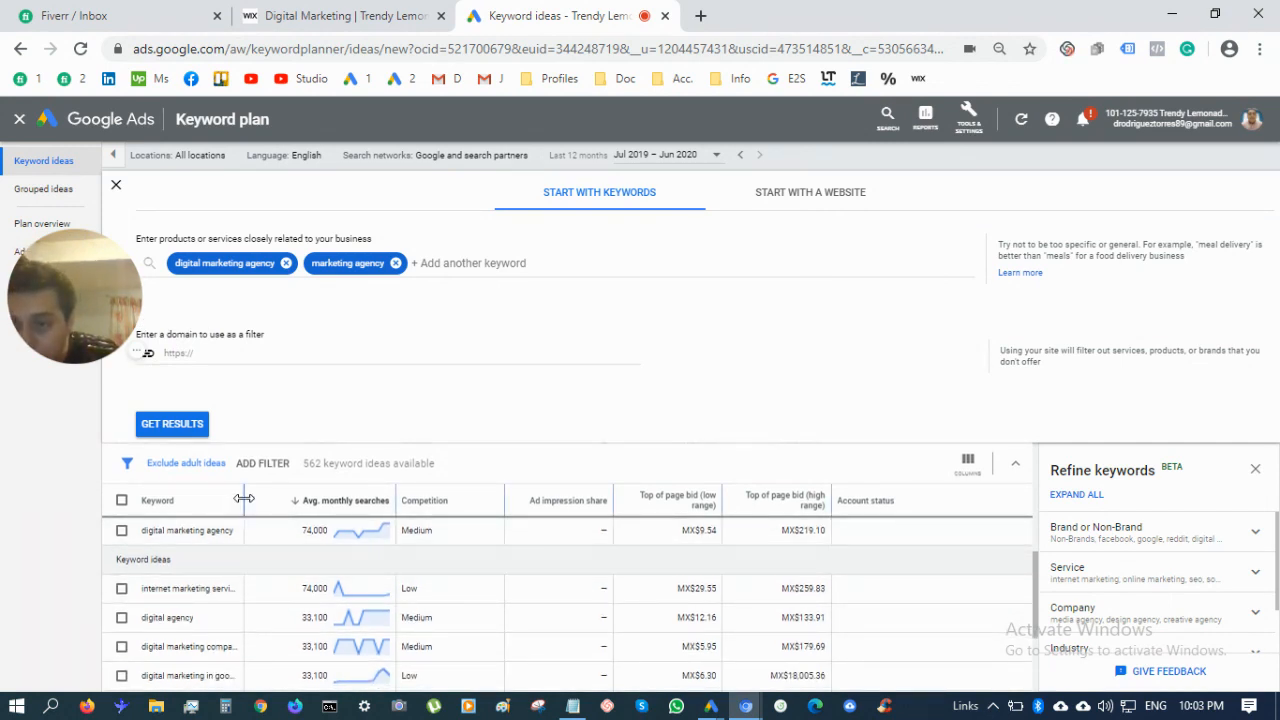
pyautogui.moveTo(244, 498); pyautogui.dragTo(313, 499)
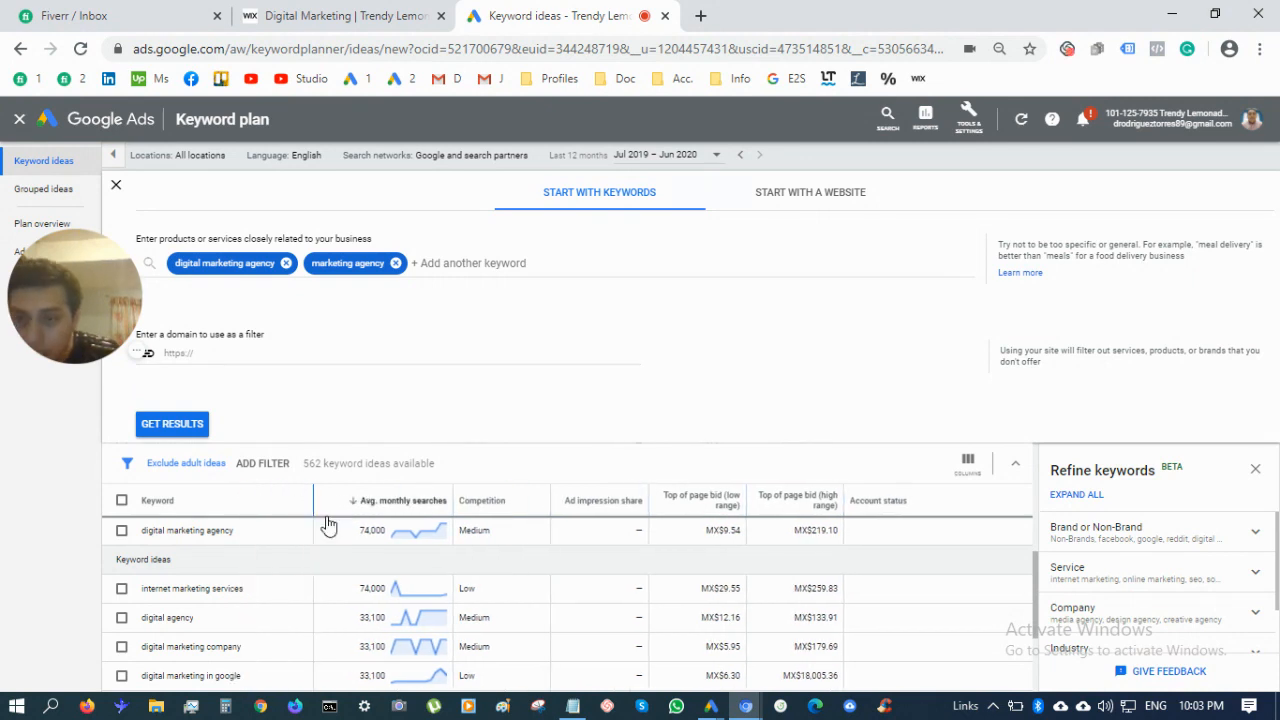
# Add 'digital agency' and 'digital marketing company' from the table as seed keywords
pyautogui.tripleClick(275, 590)
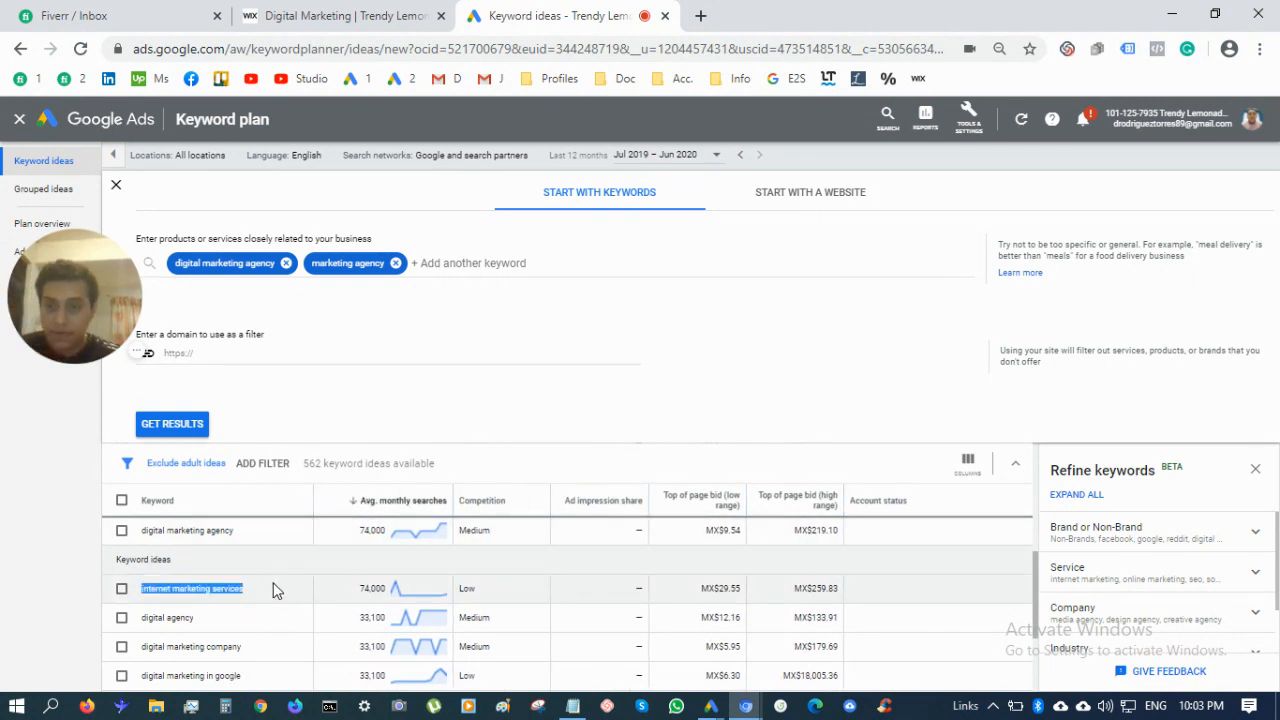
pyautogui.click(449, 268)
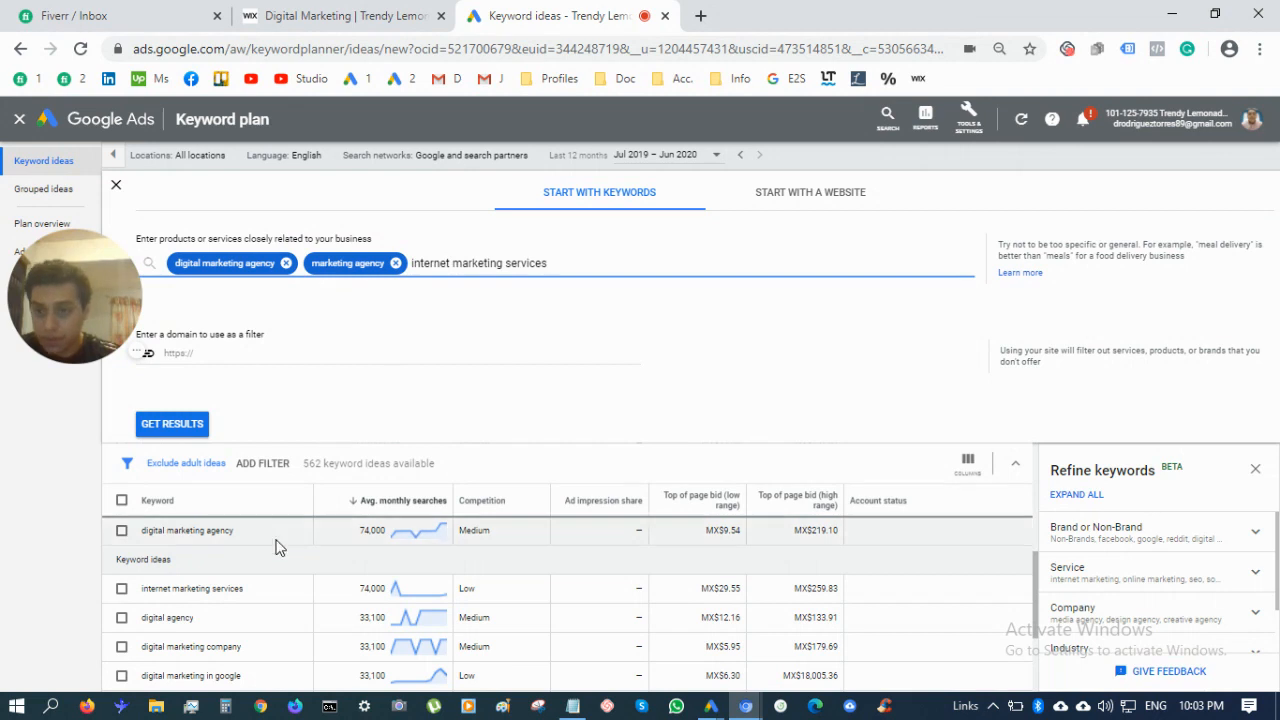
pyautogui.tripleClick(230, 626)
pyautogui.hotkey('ctrl', 'c')
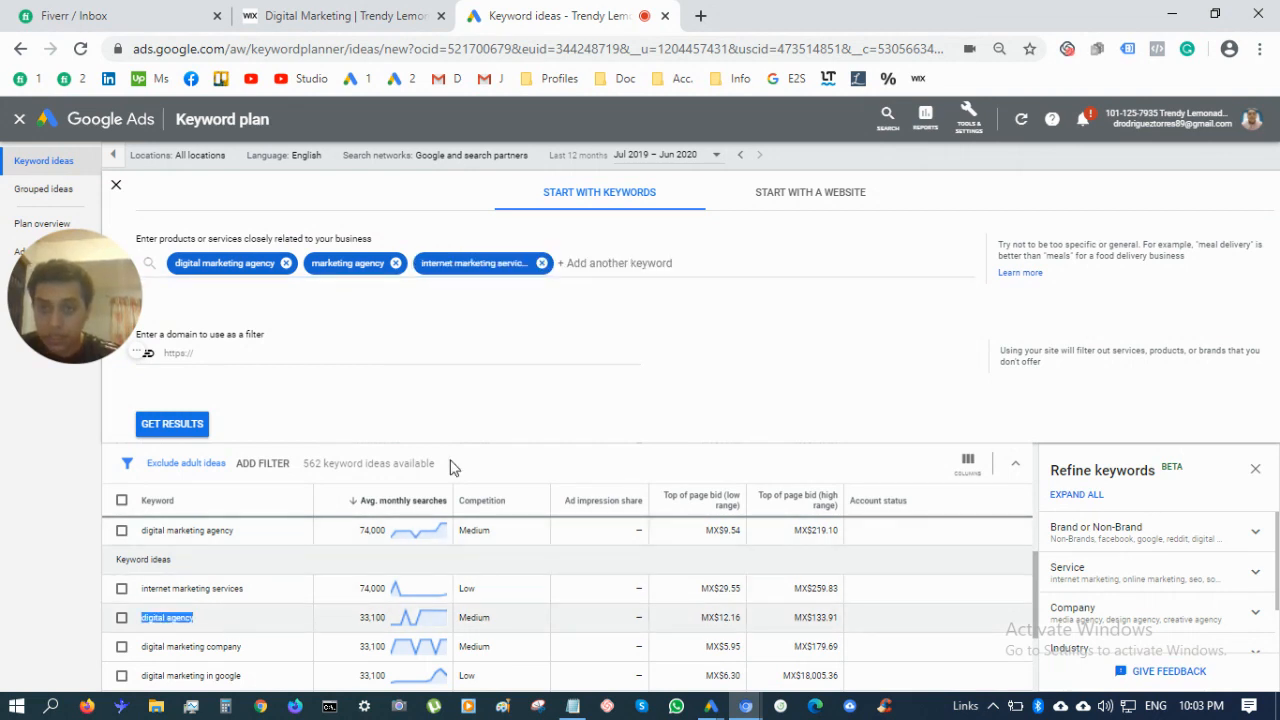
pyautogui.click(574, 266)
pyautogui.hotkey('ctrl', 'v')
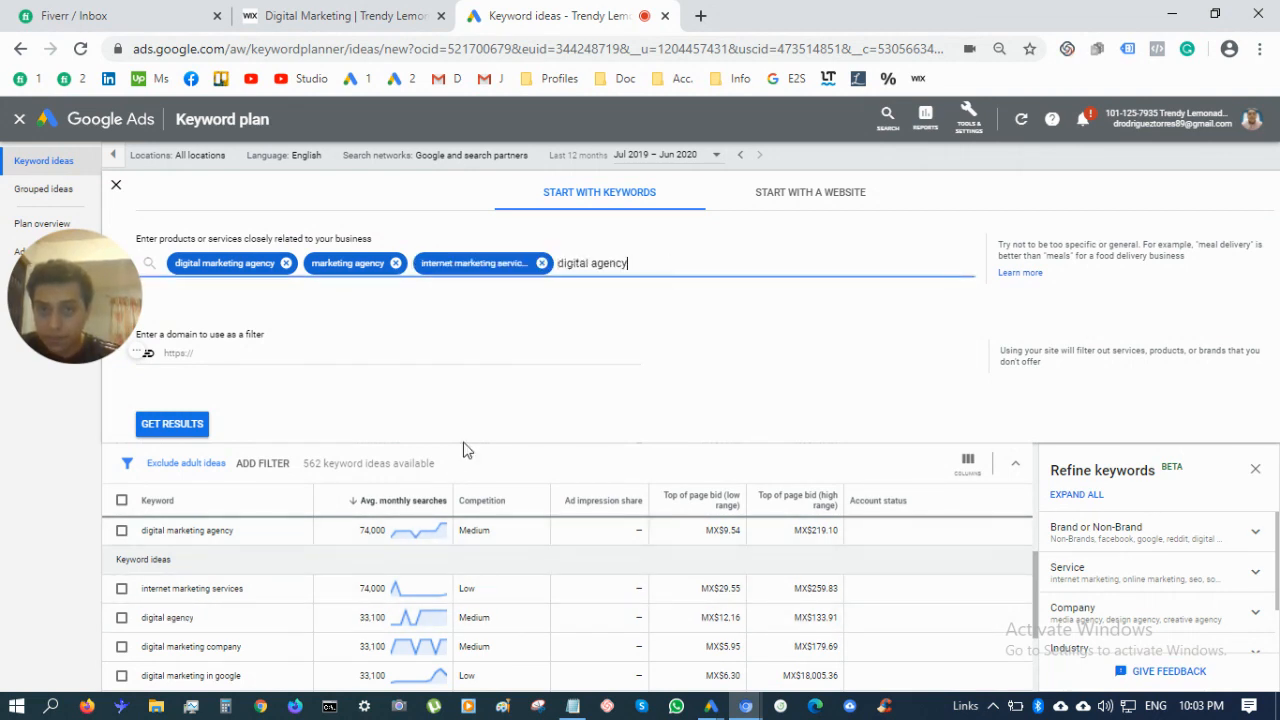
pyautogui.tripleClick(256, 644)
pyautogui.hotkey('ctrl', 'c')
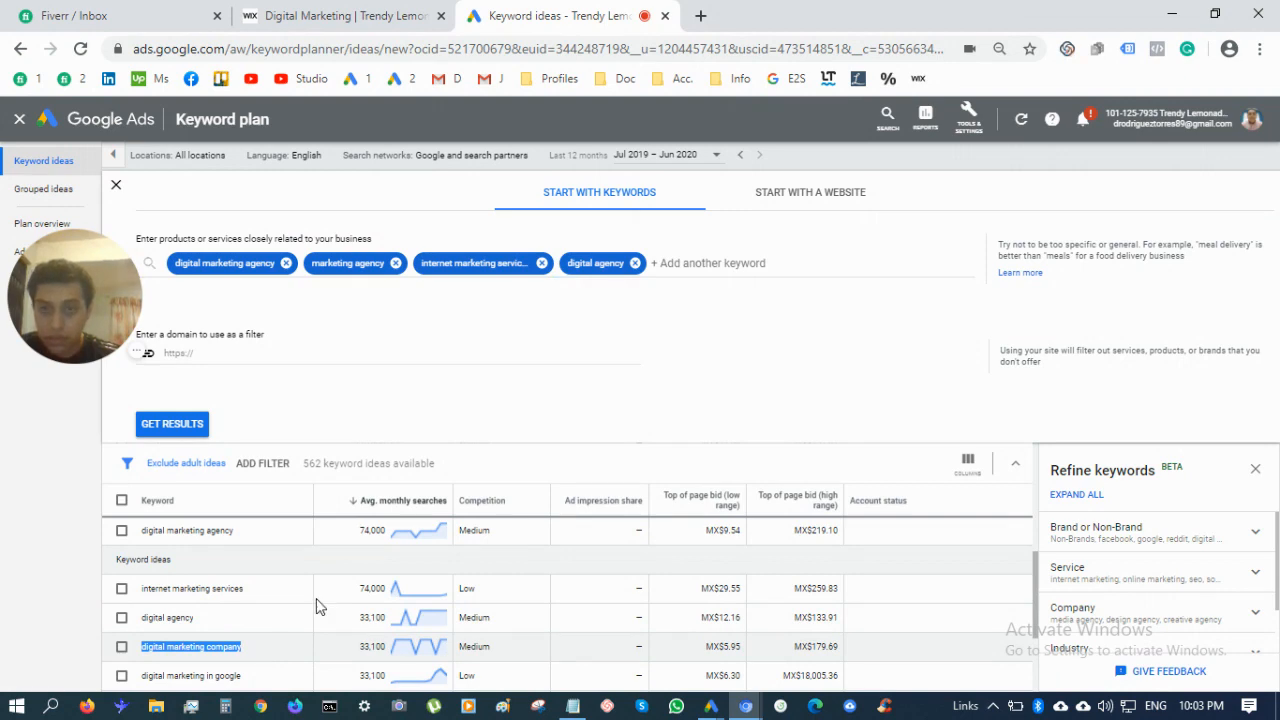
pyautogui.click(667, 260)
pyautogui.hotkey('ctrl', 'v')
# Add 'digital marketing in google' and paste 'search engine marketers' as seed keywords
pyautogui.tripleClick(262, 677)
pyautogui.hotkey('ctrl', 'c')
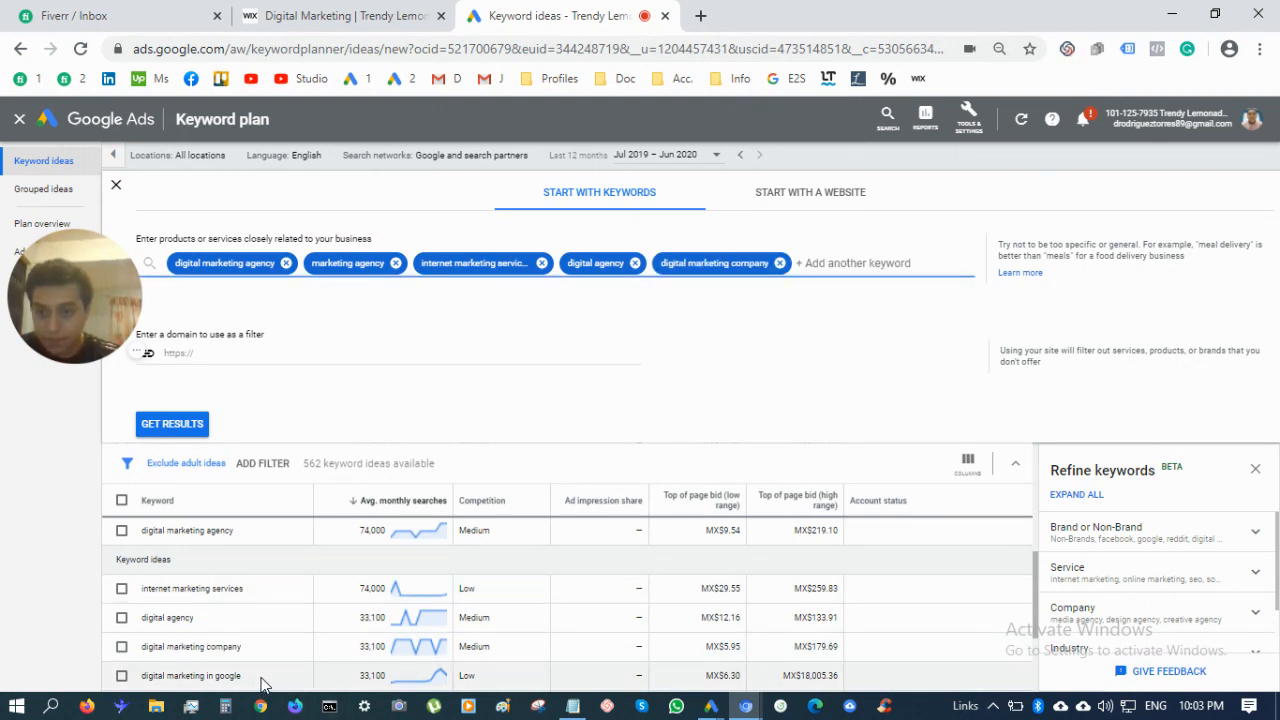
pyautogui.scroll(-1, 262, 683)
pyautogui.scroll(-1, 262, 683)
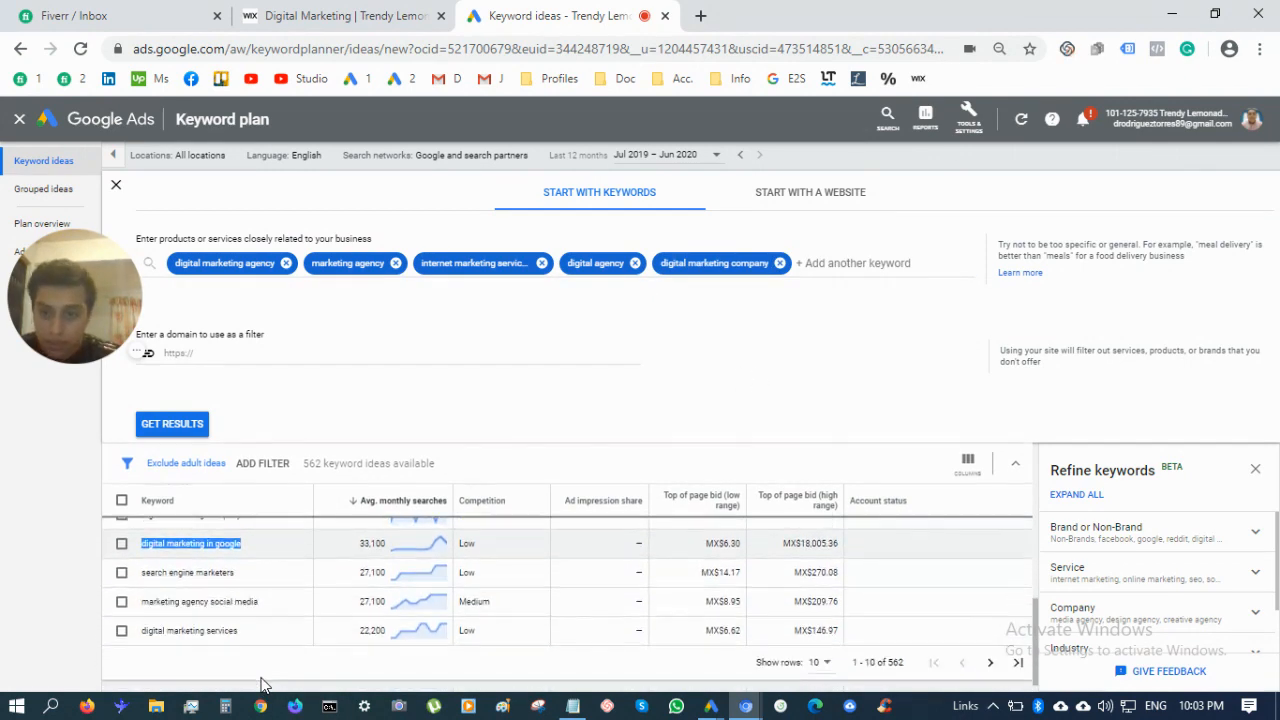
pyautogui.click(823, 254)
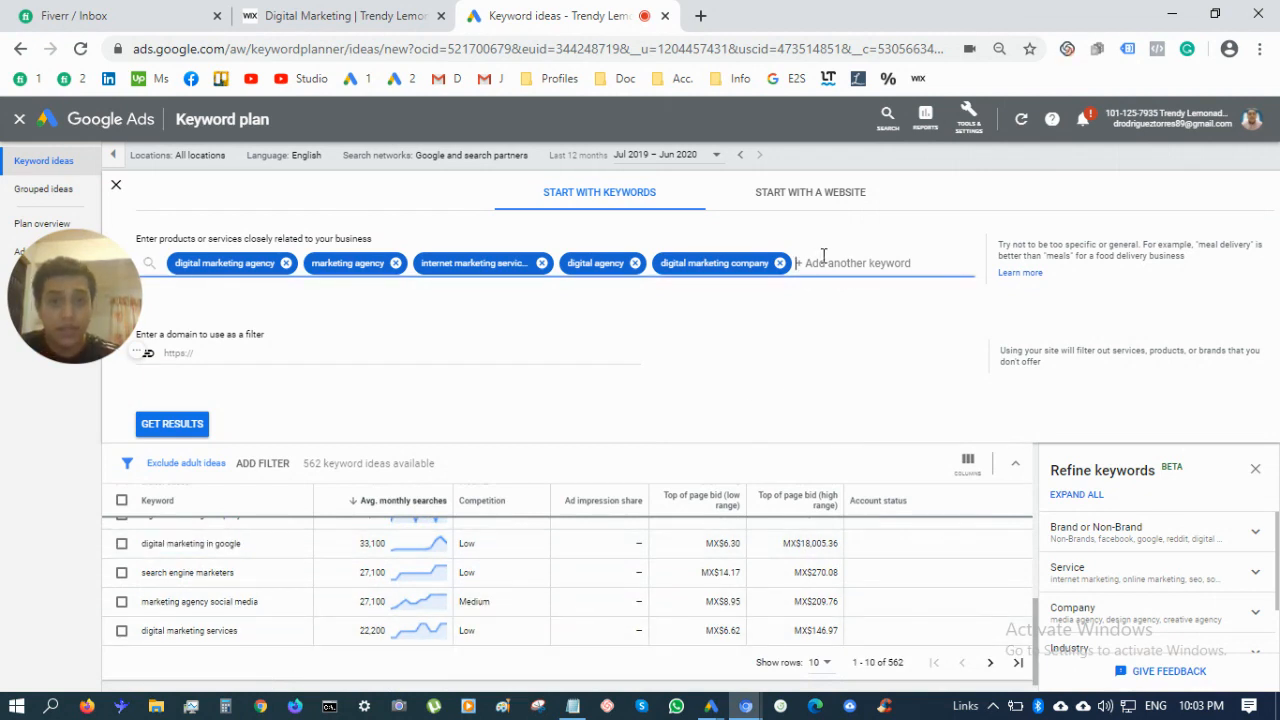
pyautogui.hotkey('ctrl', 'v')
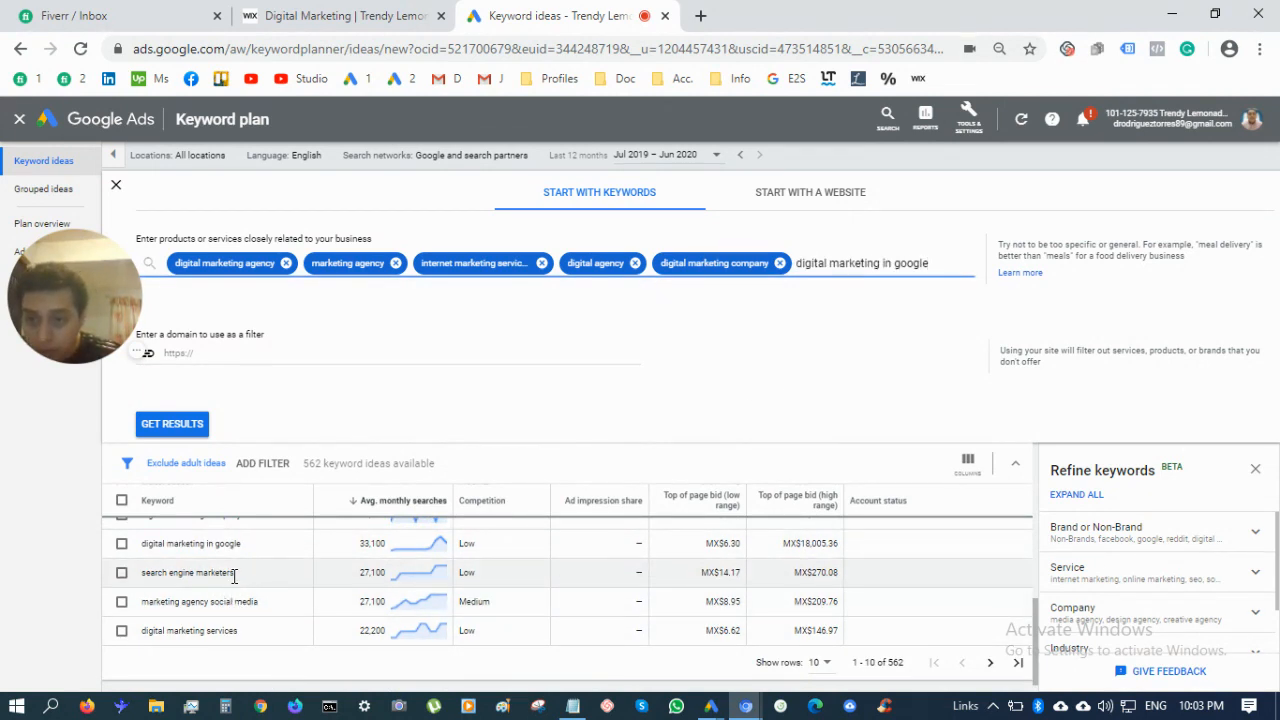
pyautogui.tripleClick(233, 583)
pyautogui.hotkey('ctrl', 'c')
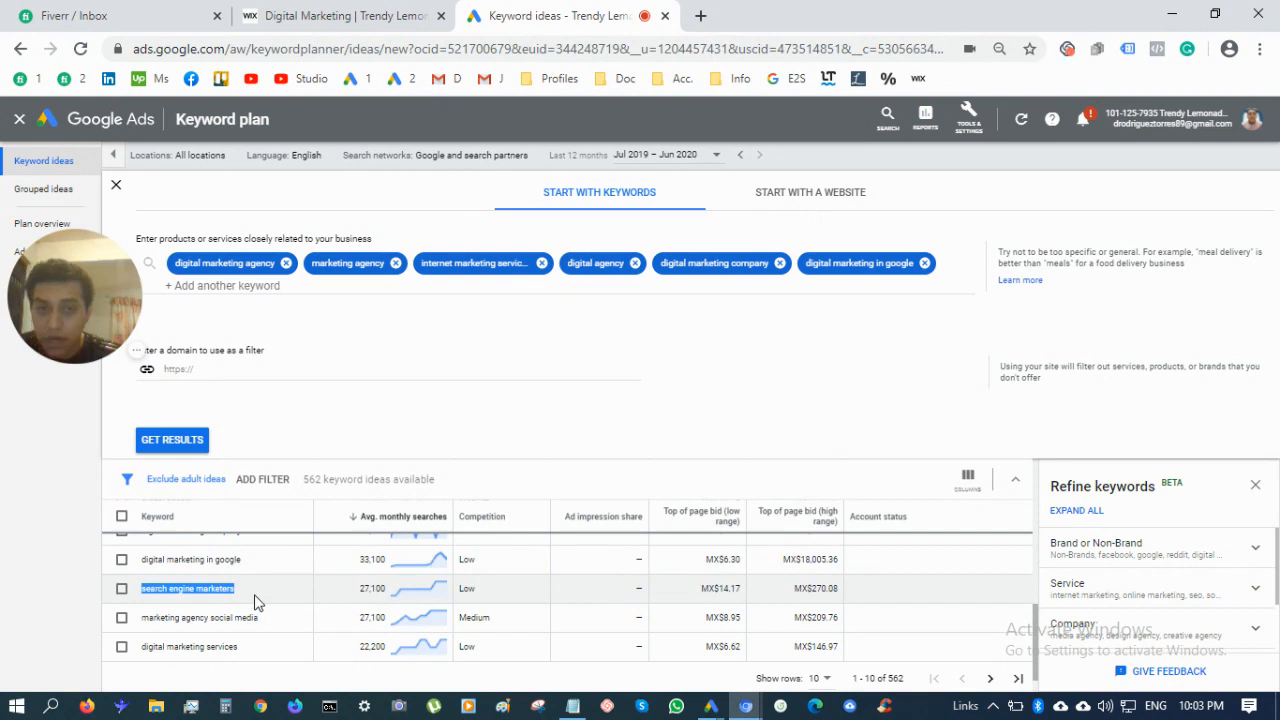
pyautogui.click(951, 283)
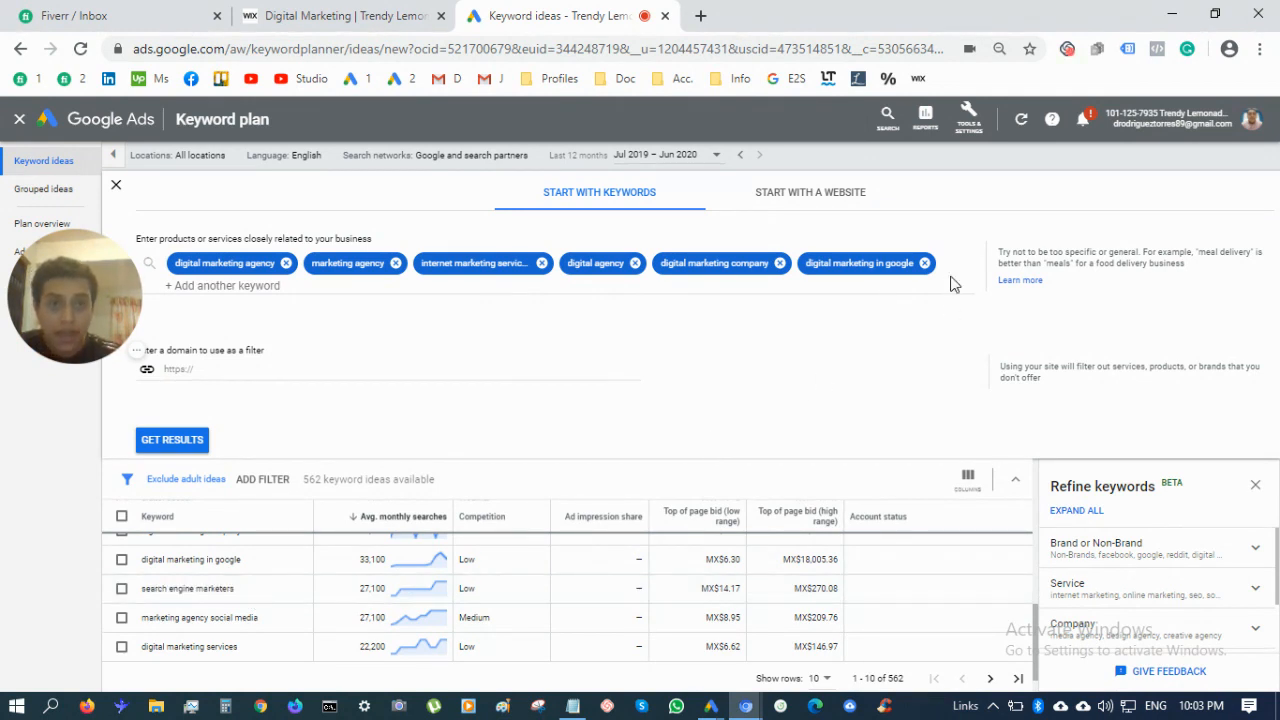
pyautogui.click(951, 285)
pyautogui.hotkey('ctrl', 'v')
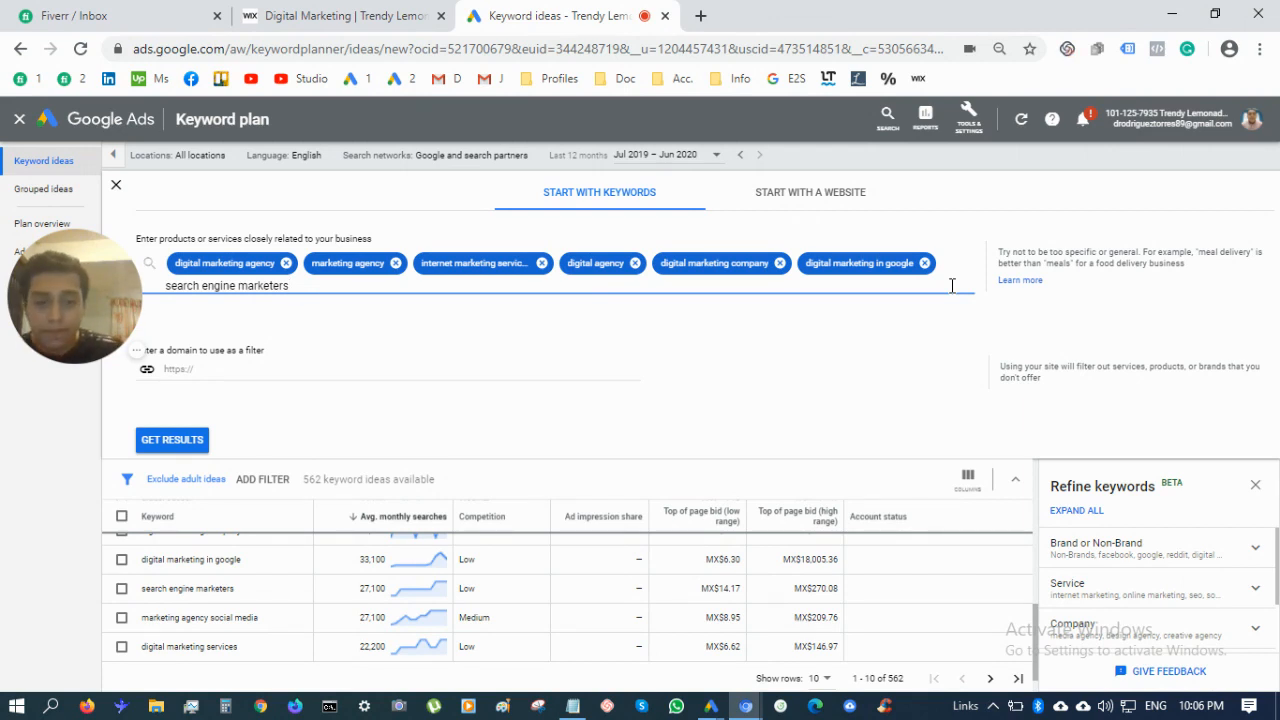
# Confirm 'search engine marketers' and add 'marketing agency social media' as seed keywords
pyautogui.press('Return')
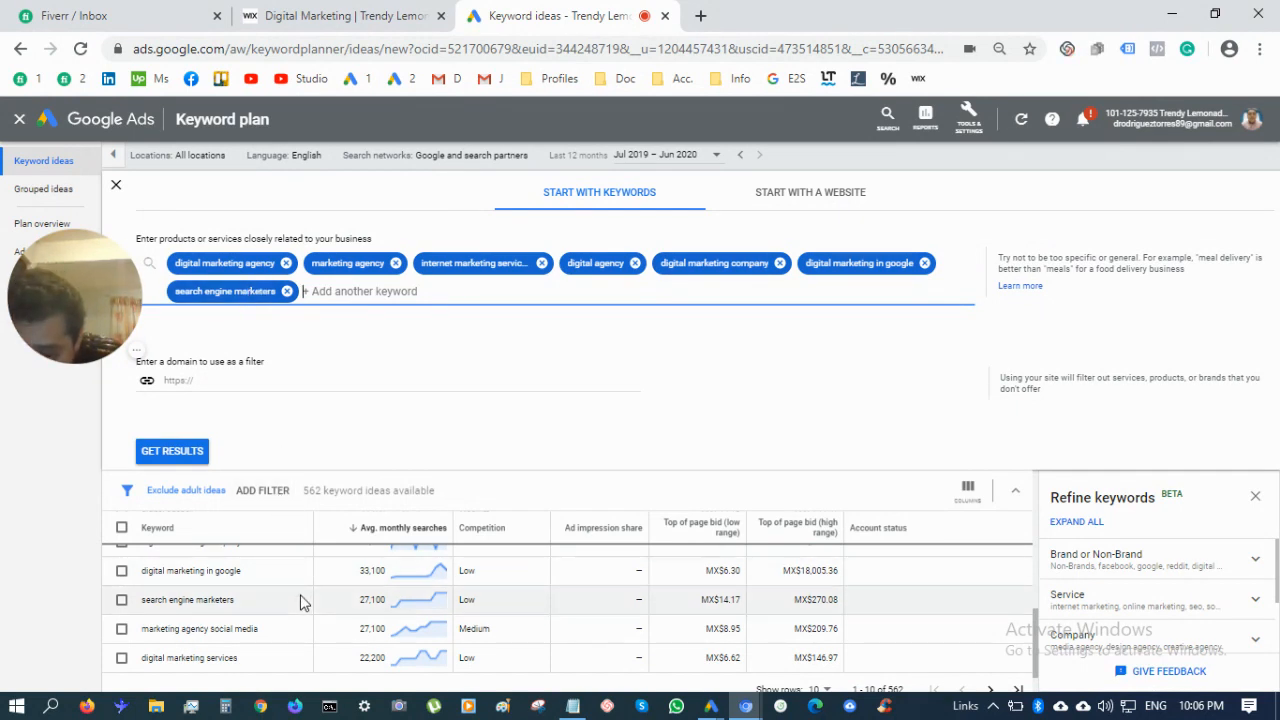
pyautogui.scroll(-1, 303, 600)
pyautogui.scroll(-1, 303, 603)
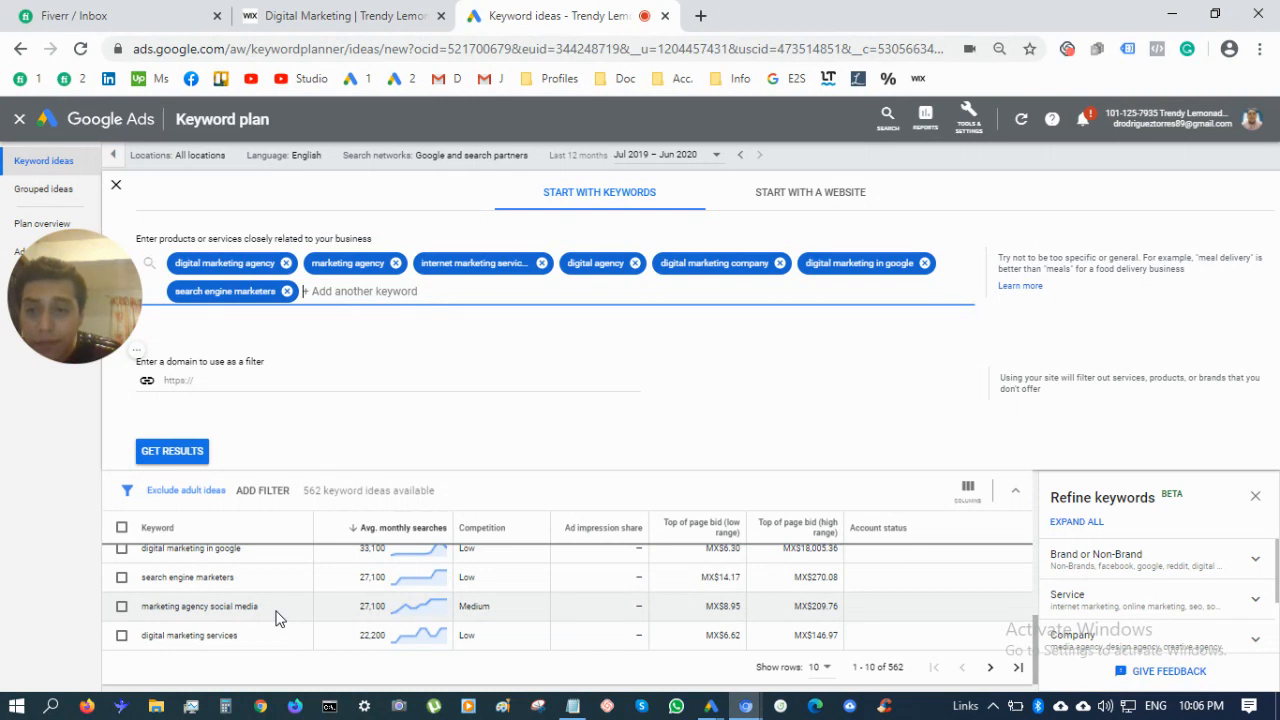
pyautogui.tripleClick(266, 614)
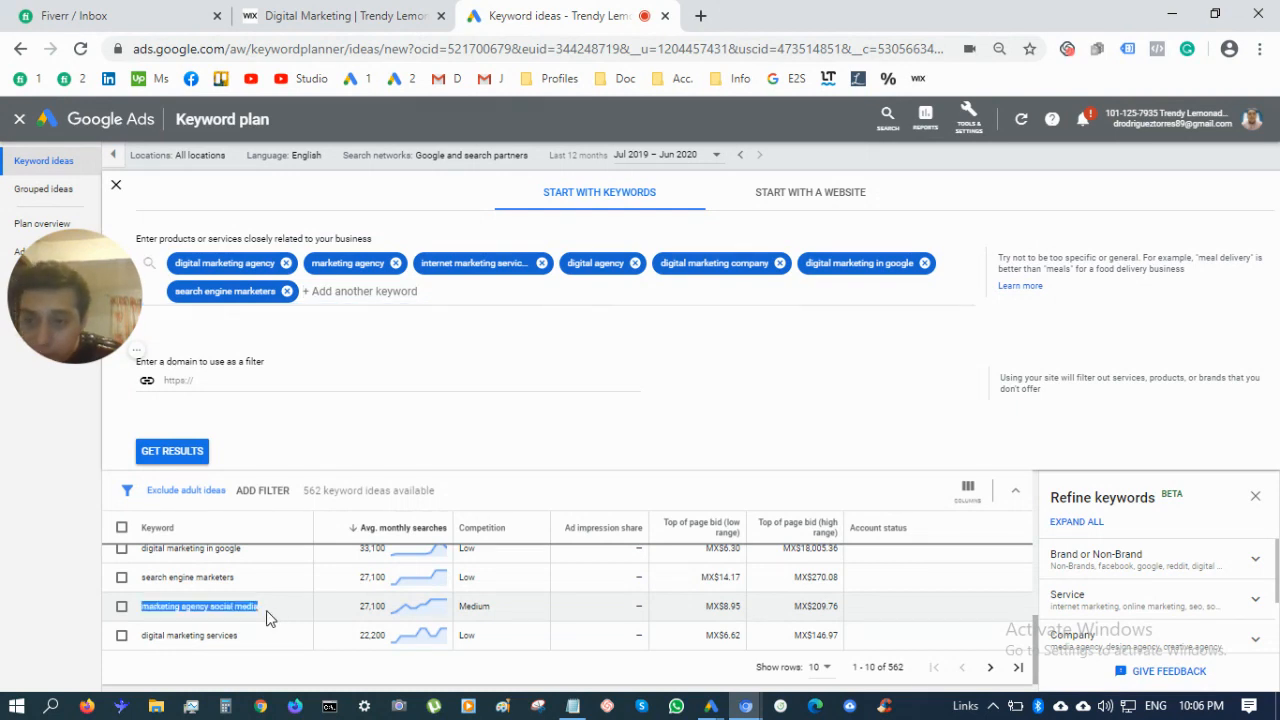
pyautogui.hotkey('ctrl', 'c')
pyautogui.click(310, 291)
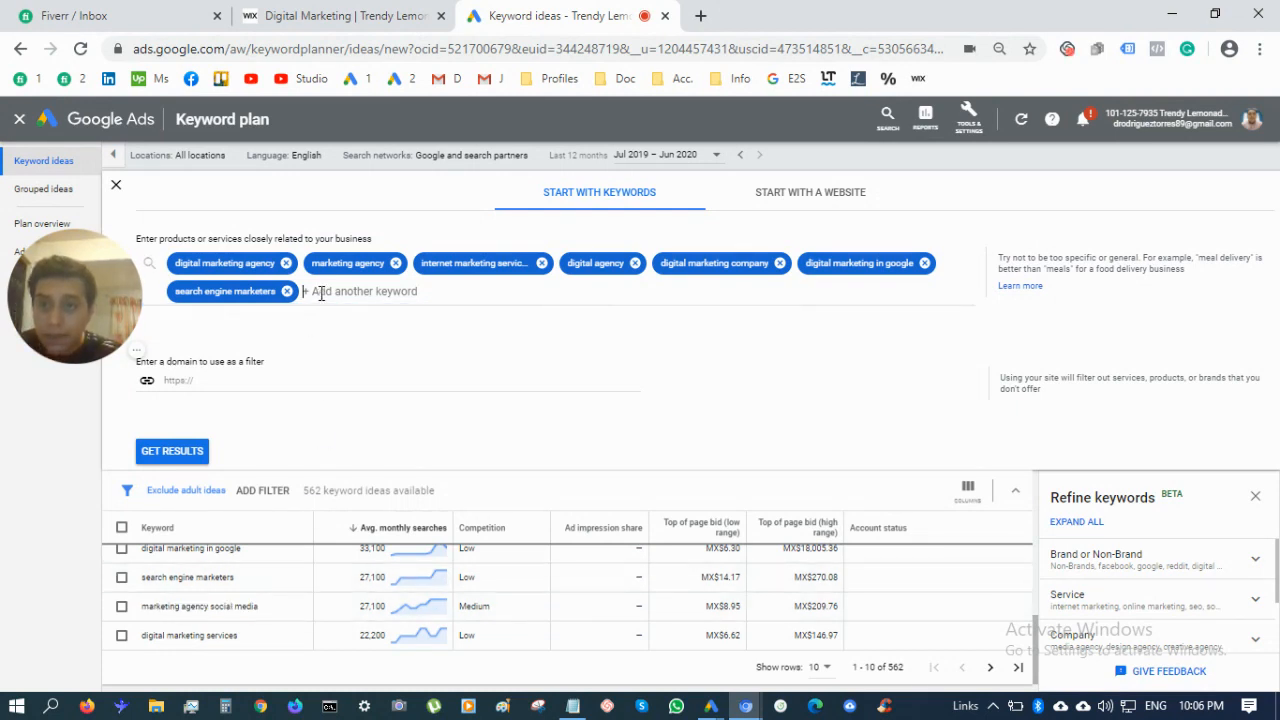
pyautogui.hotkey('ctrl', 'v')
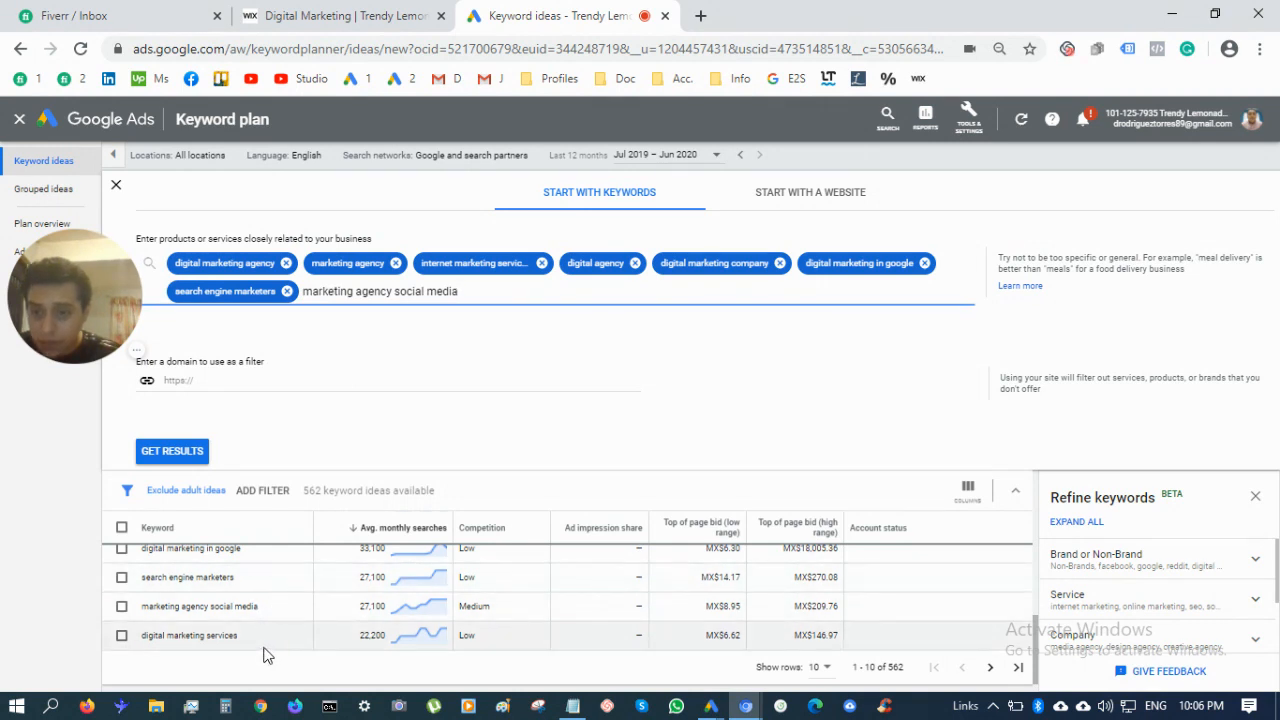
# Copy 'digital marketing services' from the results table into the keyword box
pyautogui.tripleClick(266, 648)
pyautogui.hotkey('ctrl', 'c')
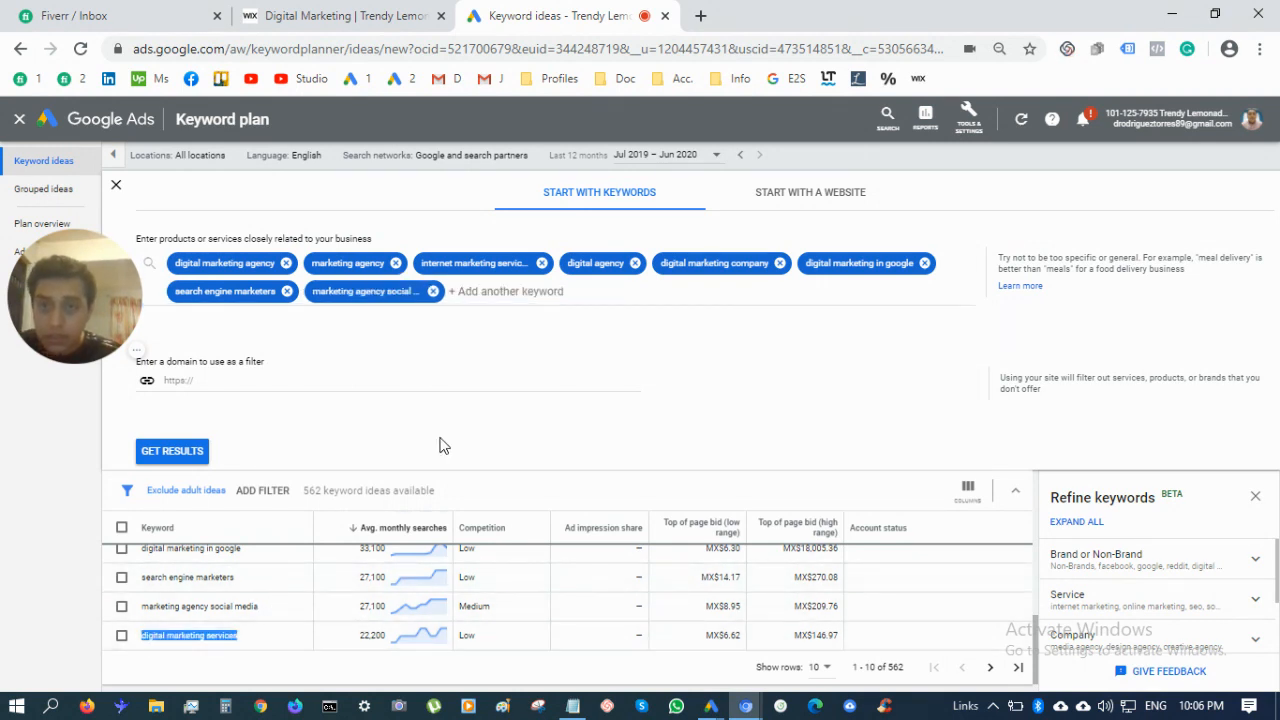
pyautogui.click(483, 291)
pyautogui.hotkey('ctrl', 'v')
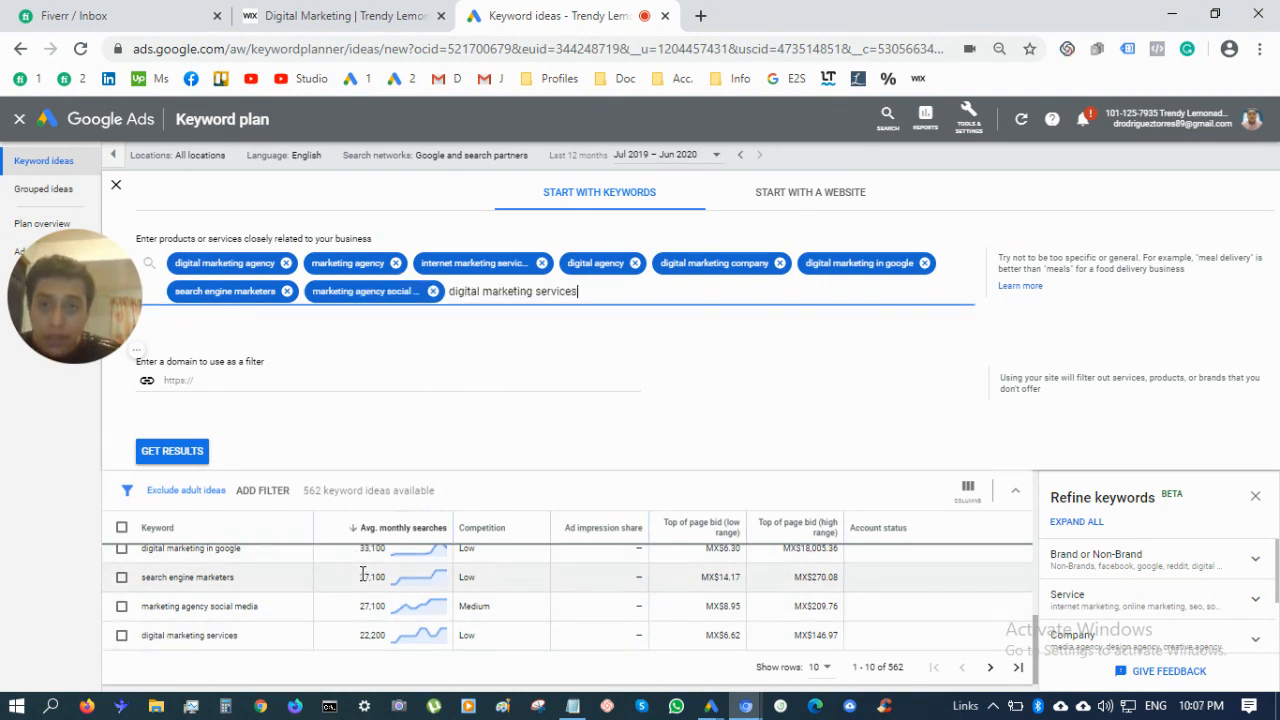
pyautogui.scroll(-1, 366, 582)
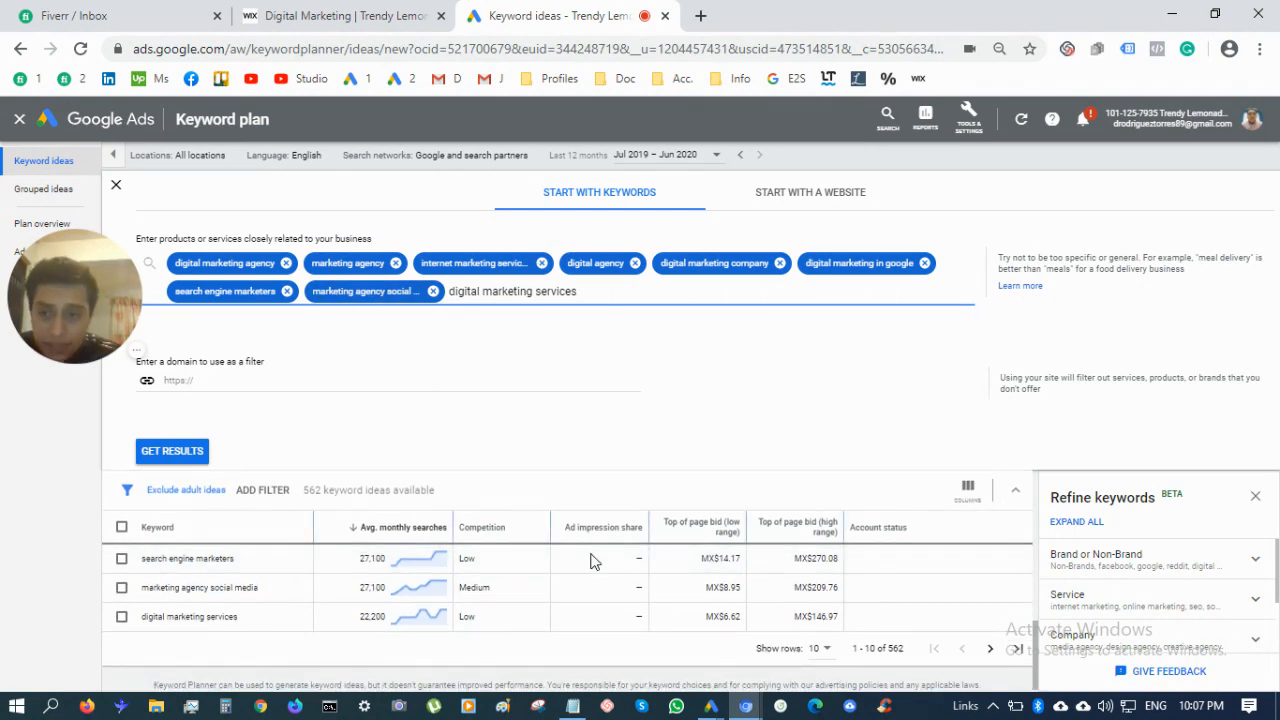
pyautogui.scroll(-1, 594, 614)
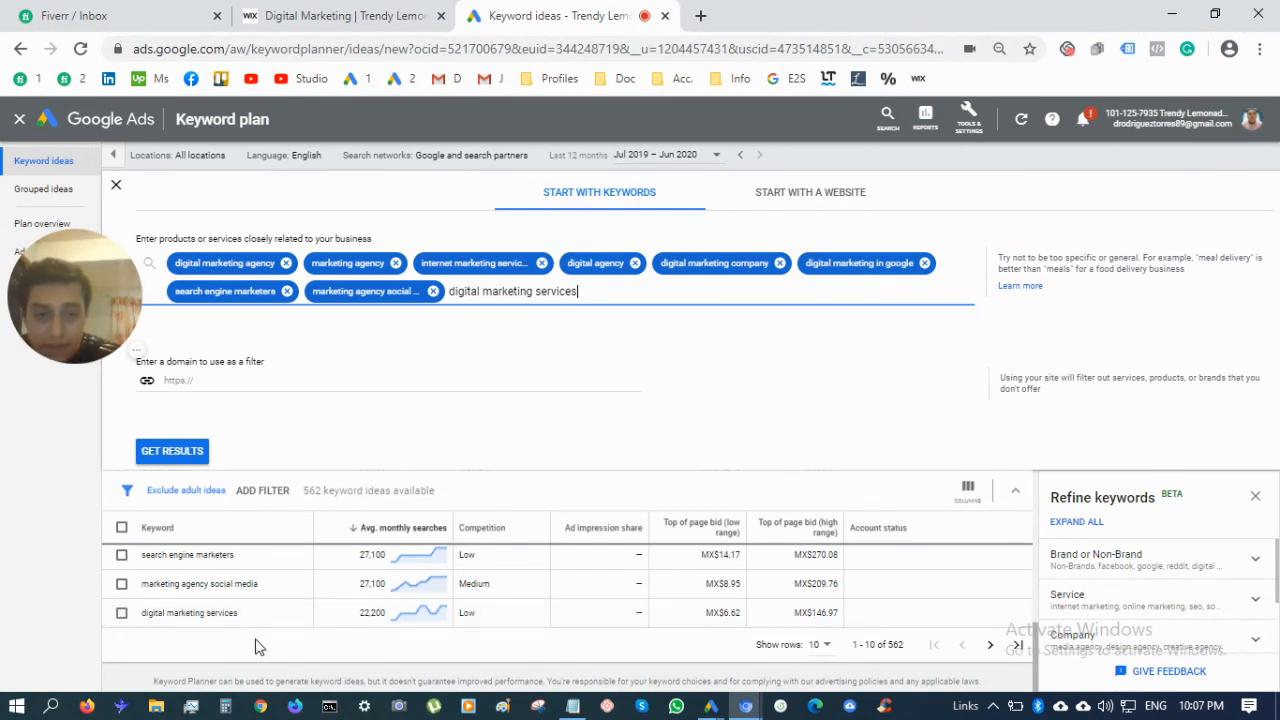
# Show 500 keyword idea rows per page and scroll through the list
pyautogui.click(822, 644)
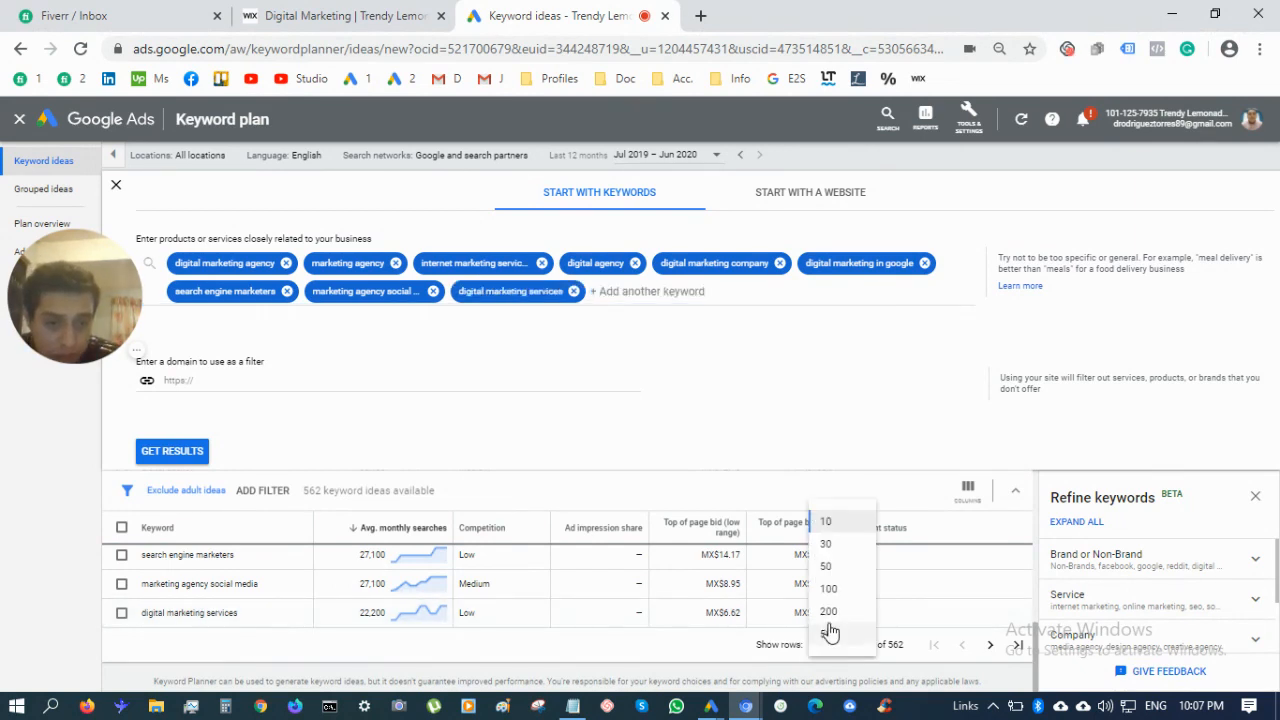
pyautogui.click(829, 635)
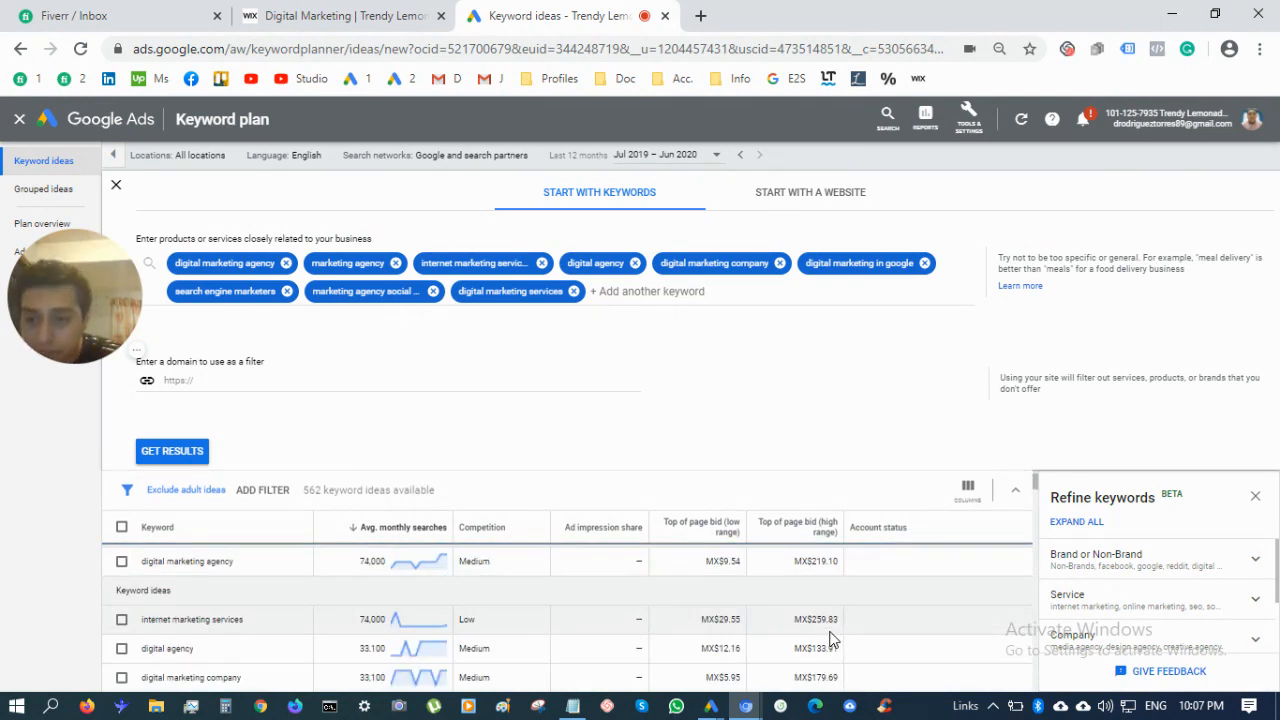
pyautogui.scroll(-3, 588, 605)
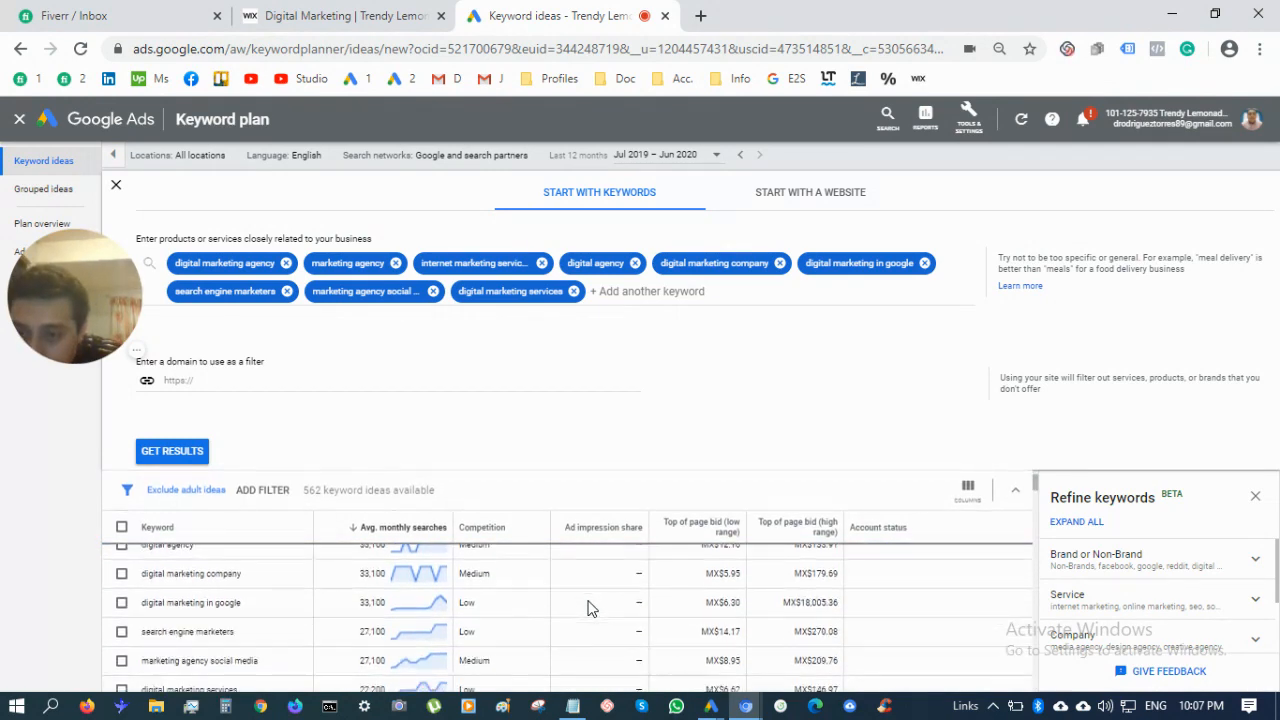
pyautogui.scroll(-3, 590, 607)
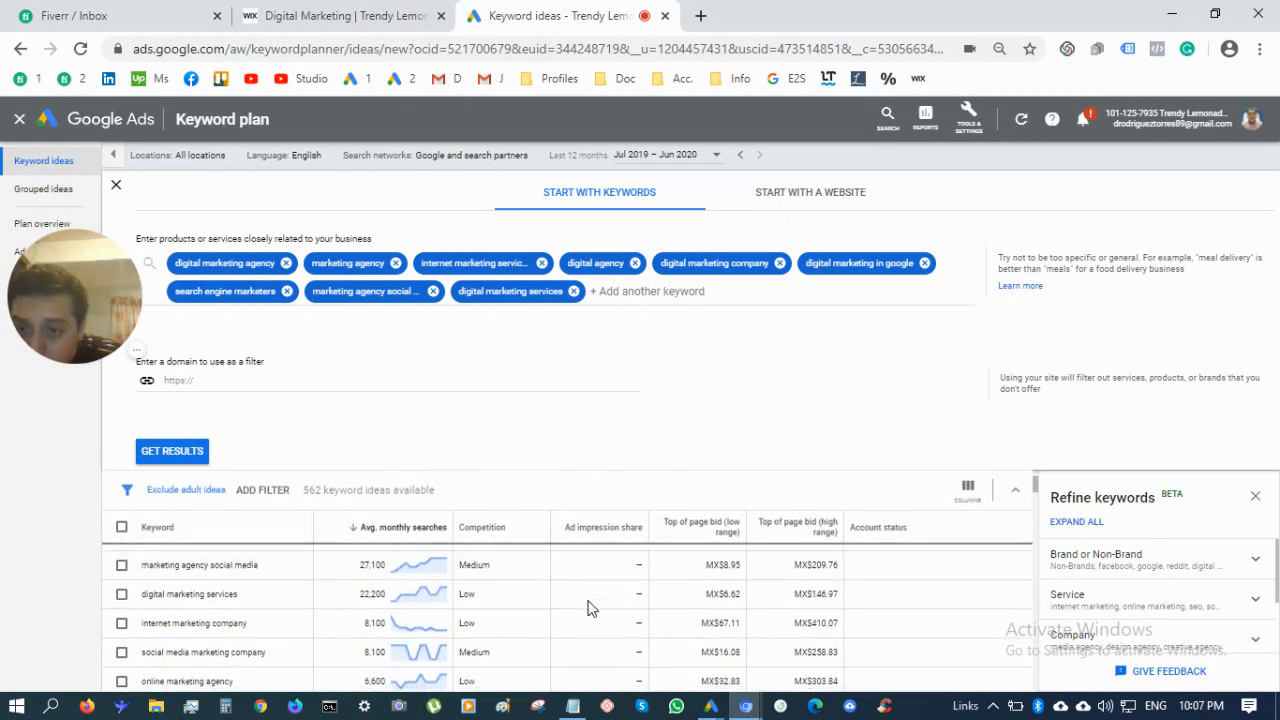
pyautogui.scroll(-1, 590, 607)
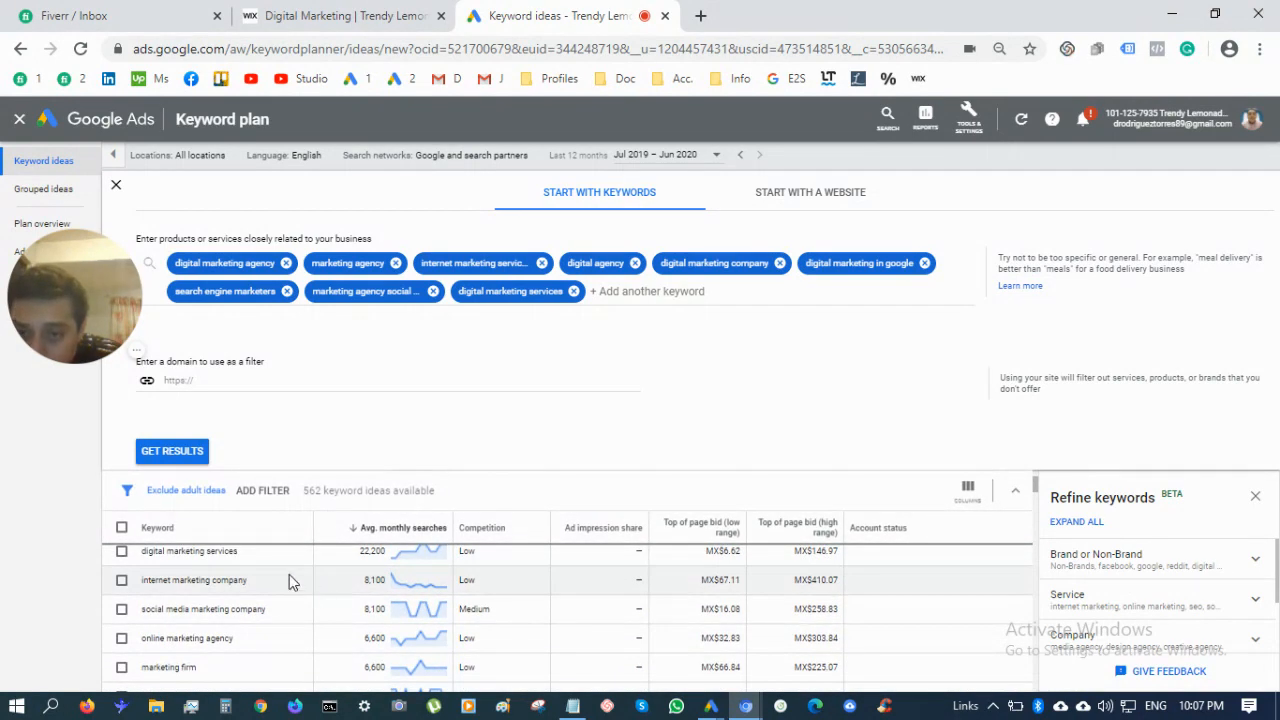
pyautogui.scroll(2, 371, 600)
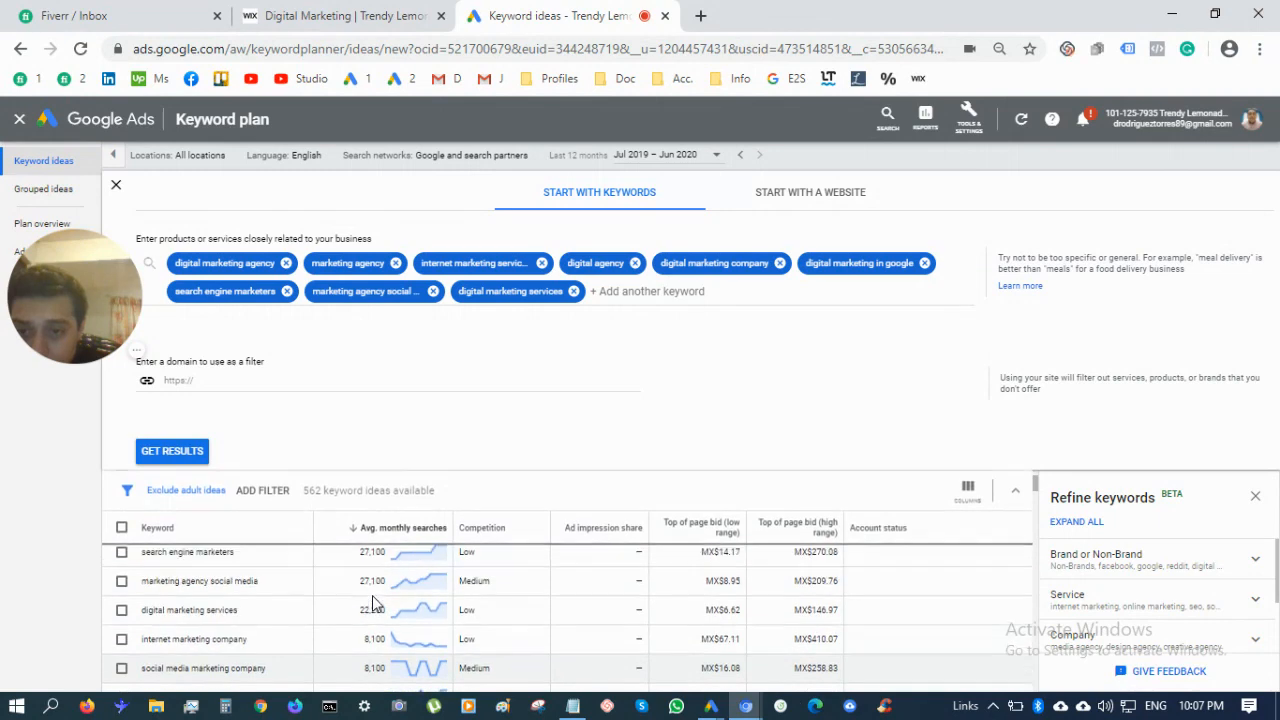
pyautogui.scroll(1, 371, 600)
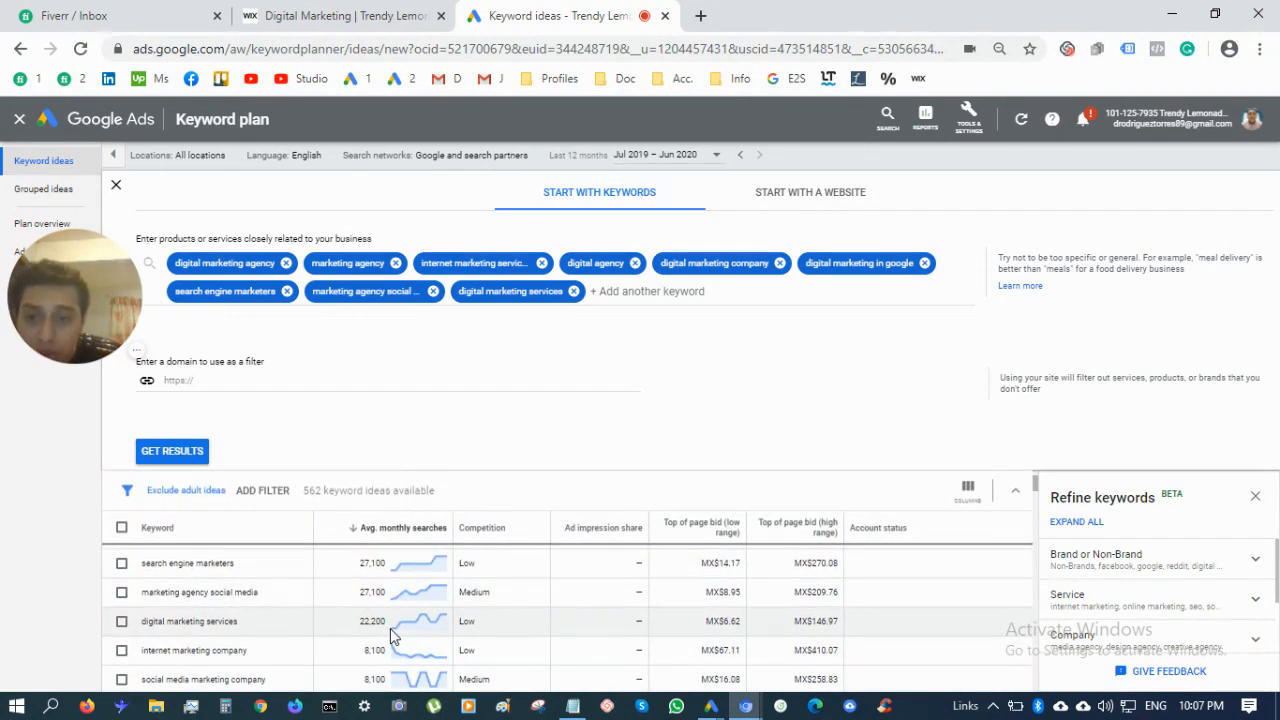
pyautogui.scroll(-2, 391, 632)
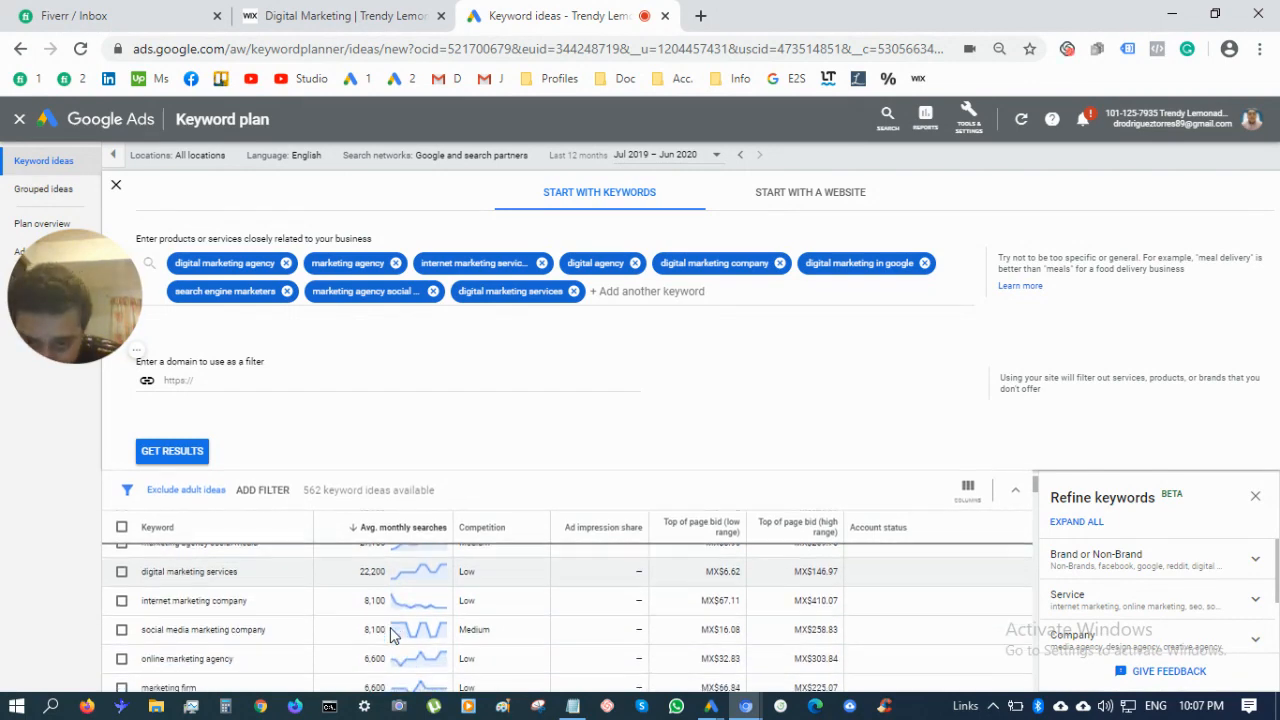
pyautogui.scroll(-3, 391, 635)
pyautogui.scroll(1, 391, 635)
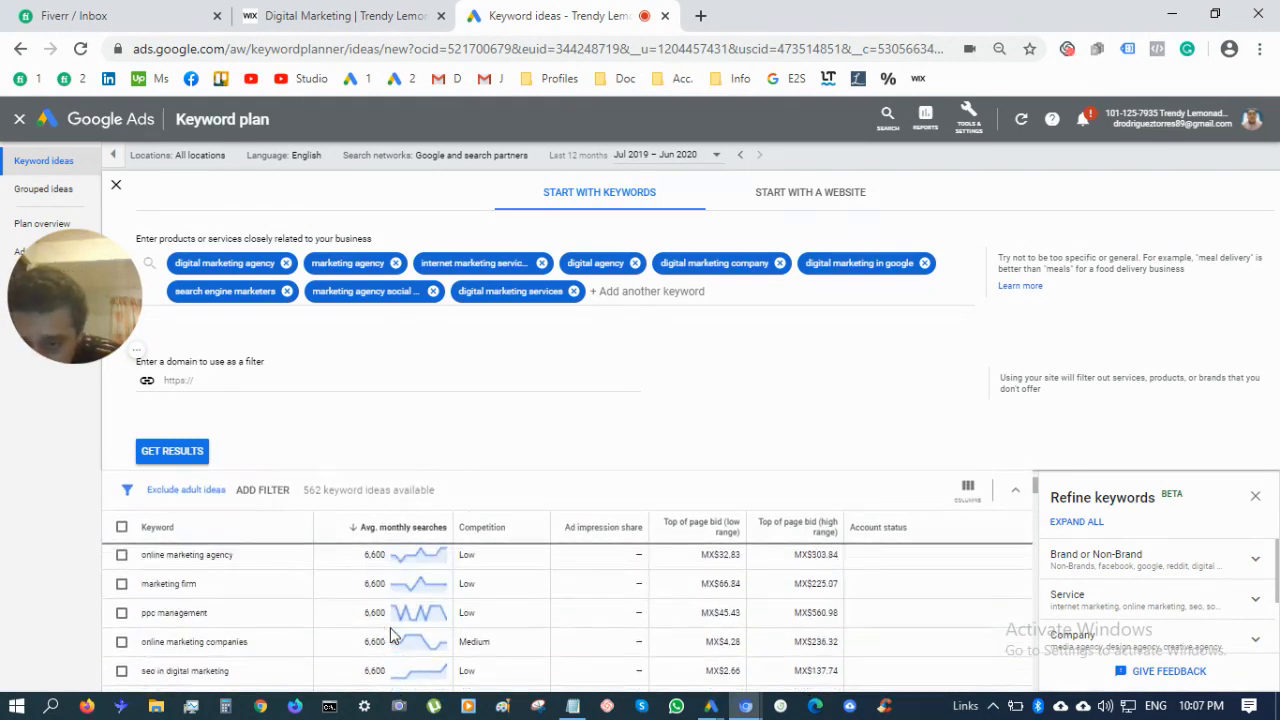
pyautogui.scroll(5, 392, 636)
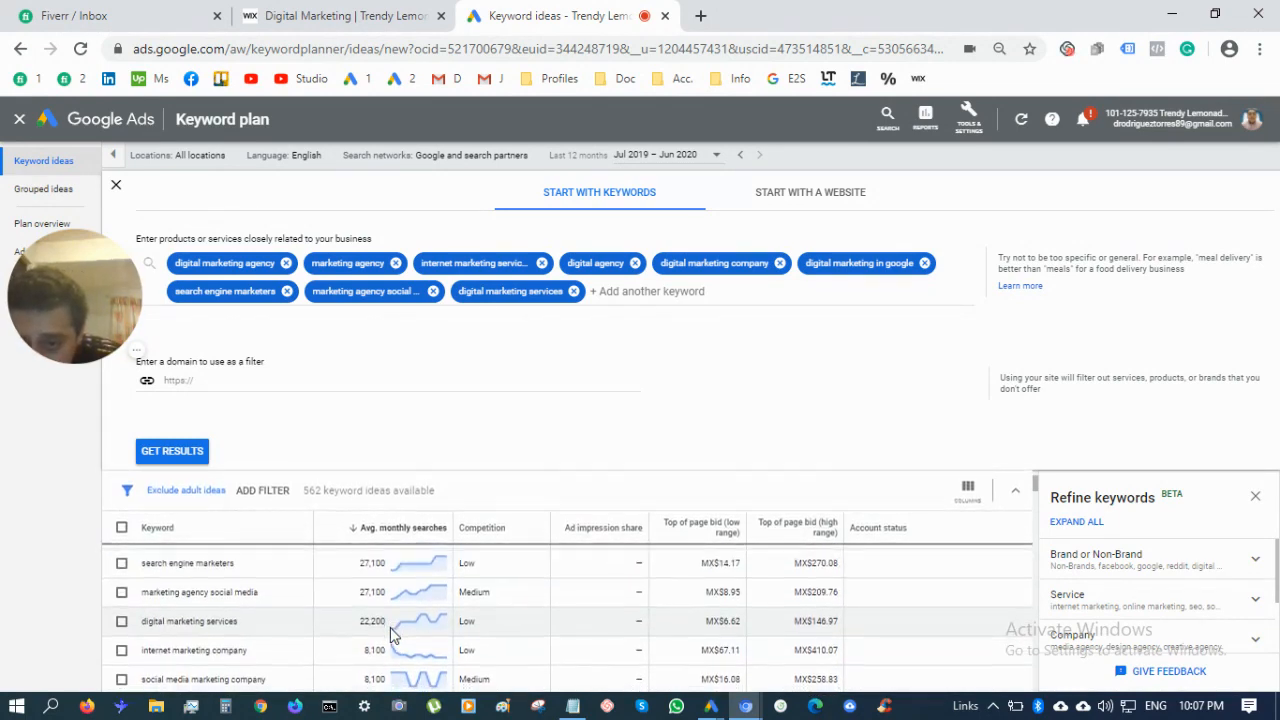
pyautogui.scroll(-2, 390, 627)
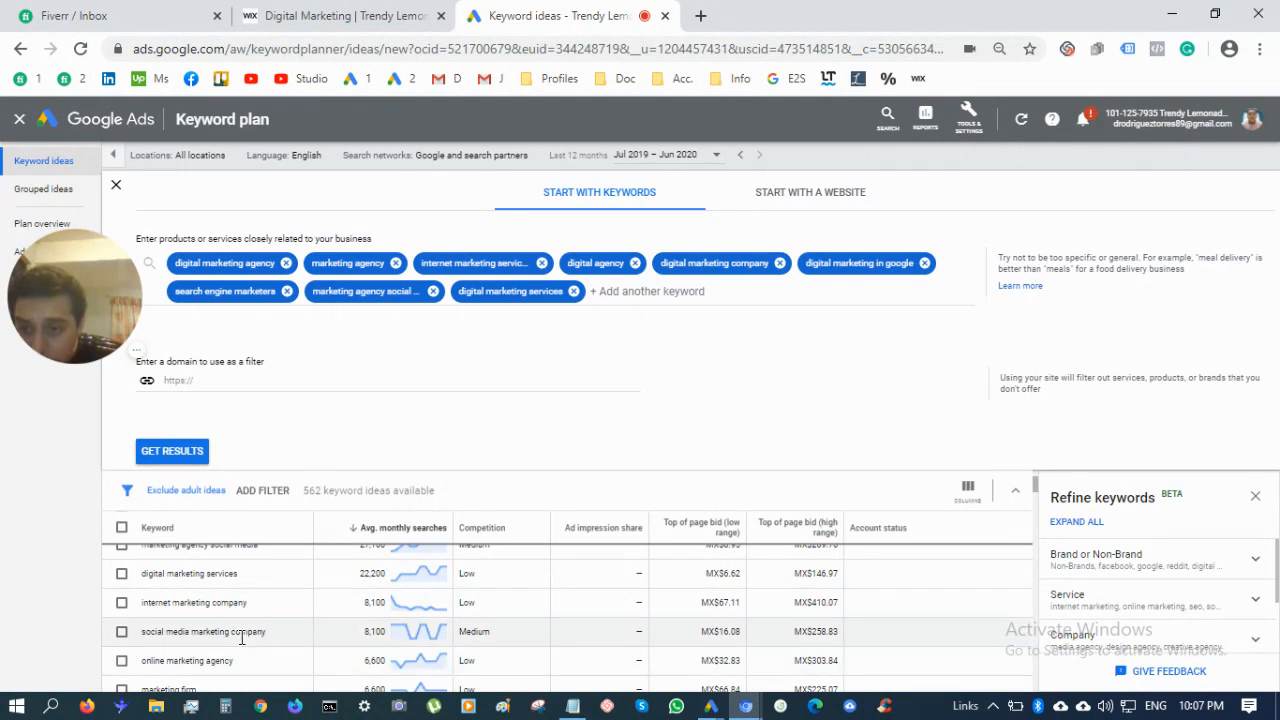
pyautogui.scroll(-1, 241, 645)
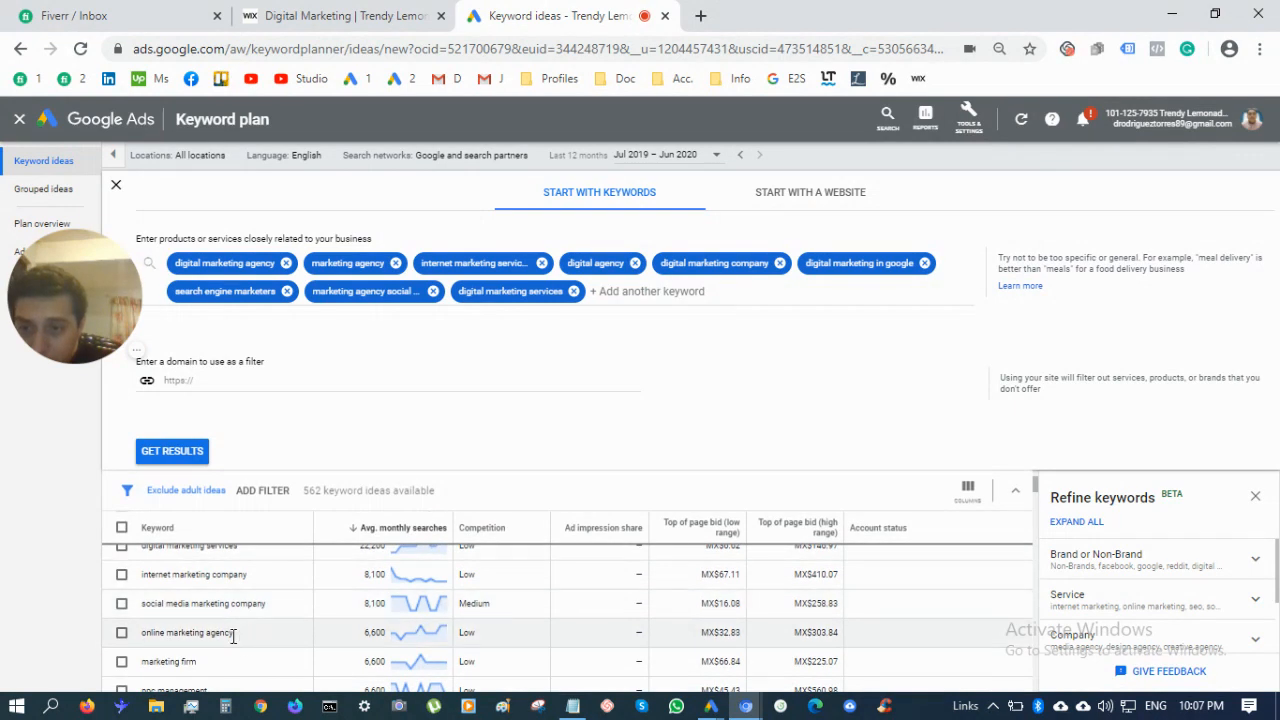
# Select the 'online marketing agency' keyword in the ideas table
pyautogui.tripleClick(233, 636)
pyautogui.click(233, 636)
pyautogui.tripleClick(233, 636)
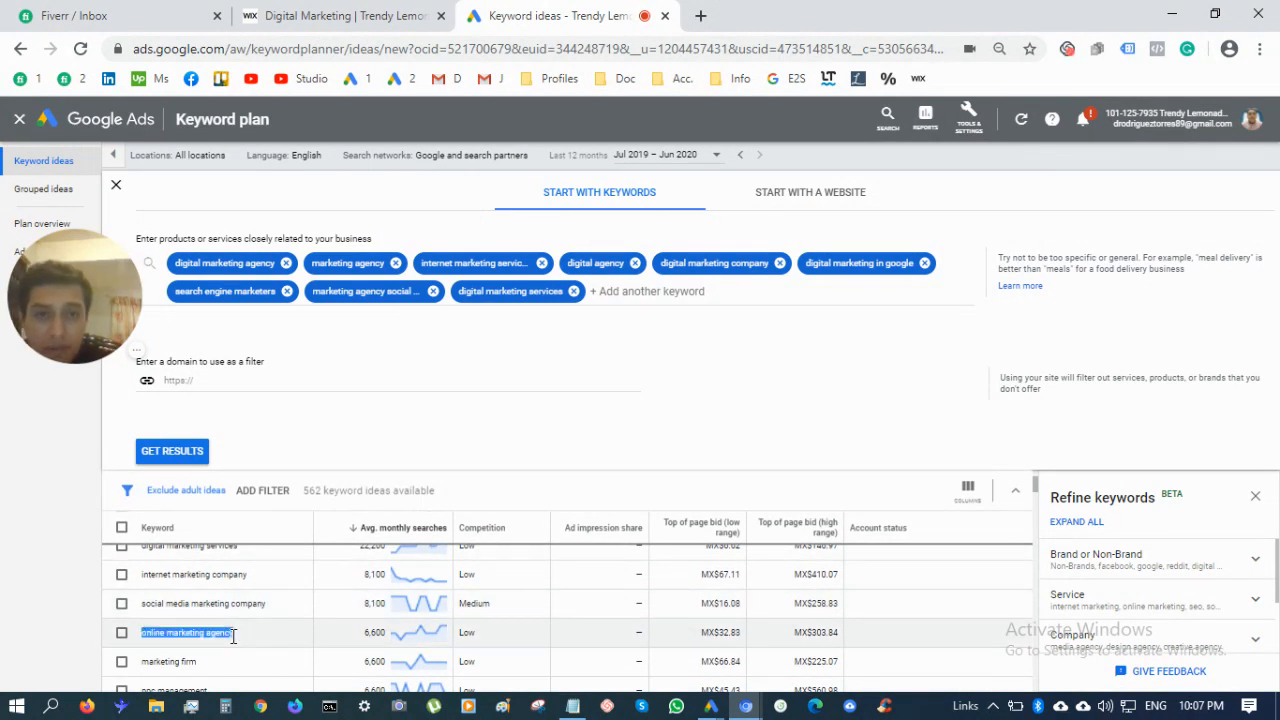
pyautogui.click(233, 636)
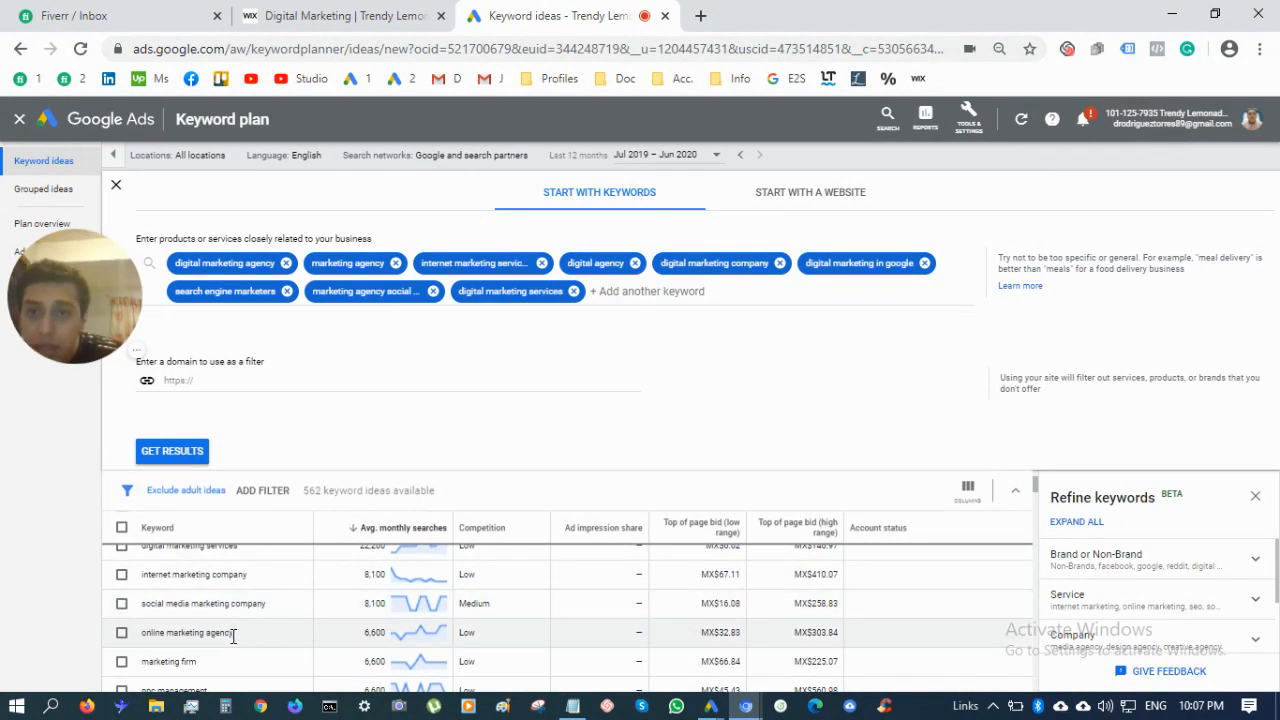
pyautogui.tripleClick(233, 636)
pyautogui.hotkey('ctrl', 'c')
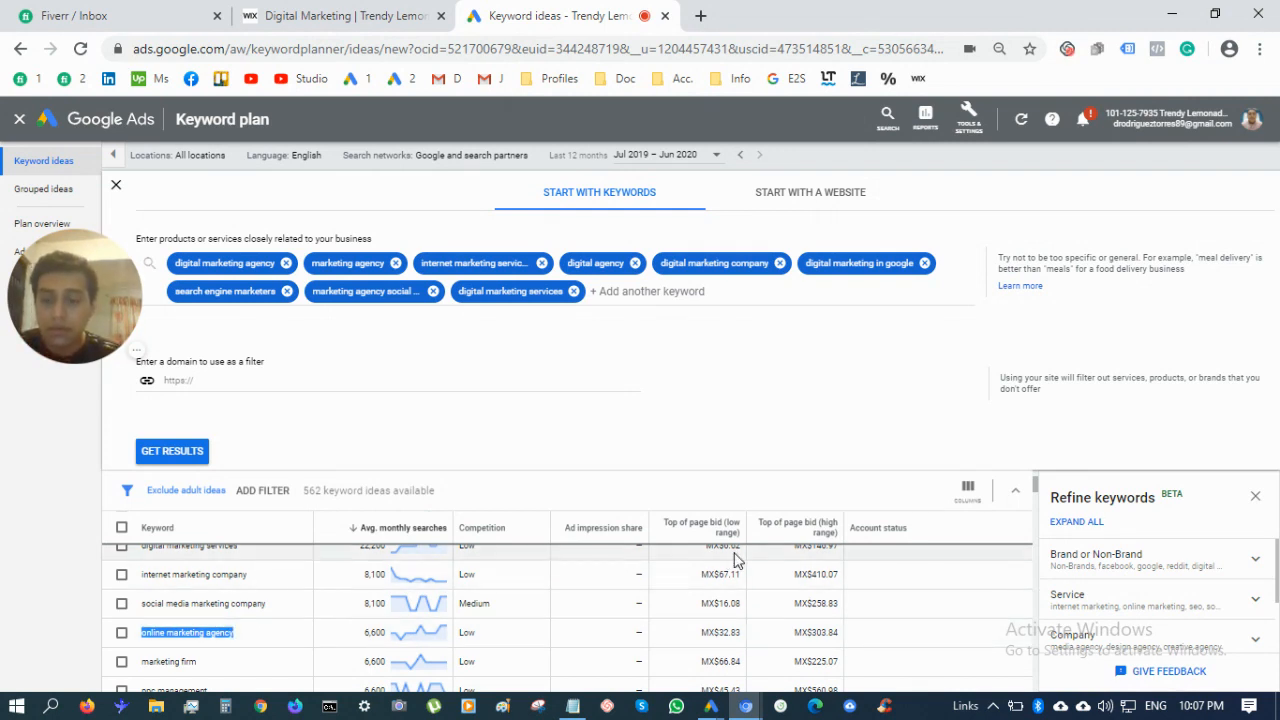
# Add 'online marketing agency' as the tenth seed keyword and fetch ideas for all ten
pyautogui.click(717, 292)
pyautogui.hotkey('ctrl', 'v')
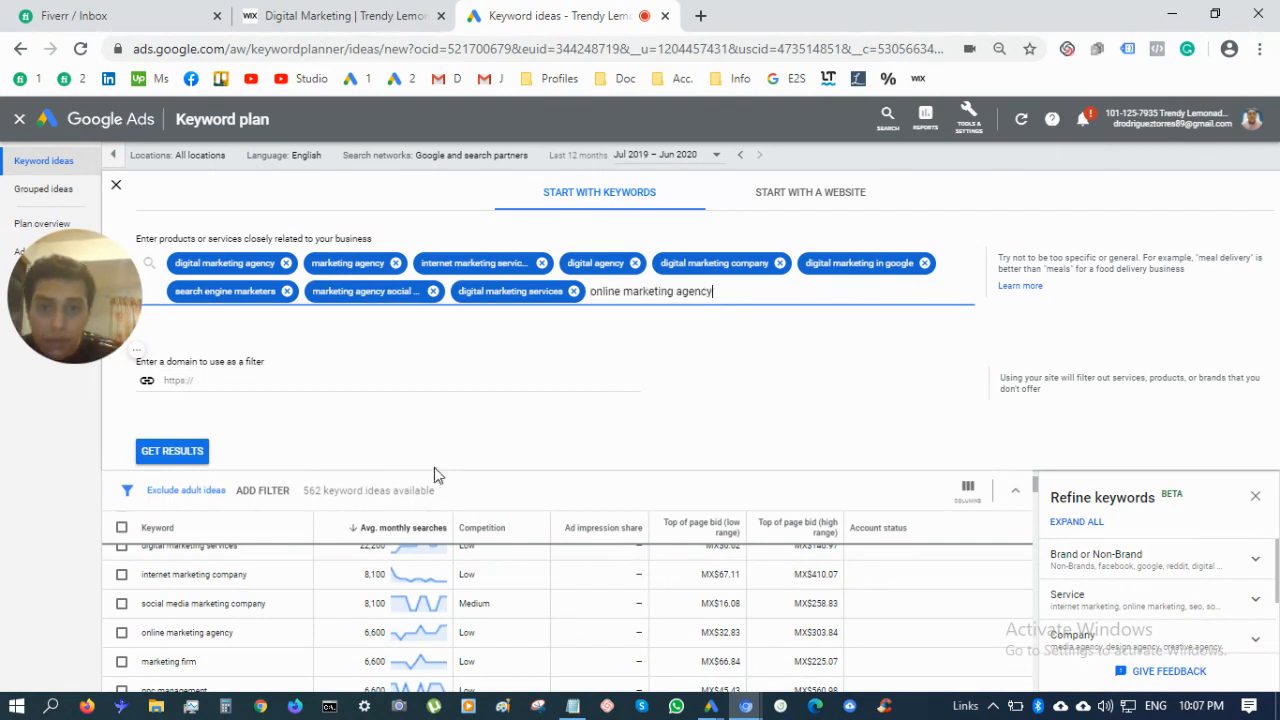
pyautogui.press('Return')
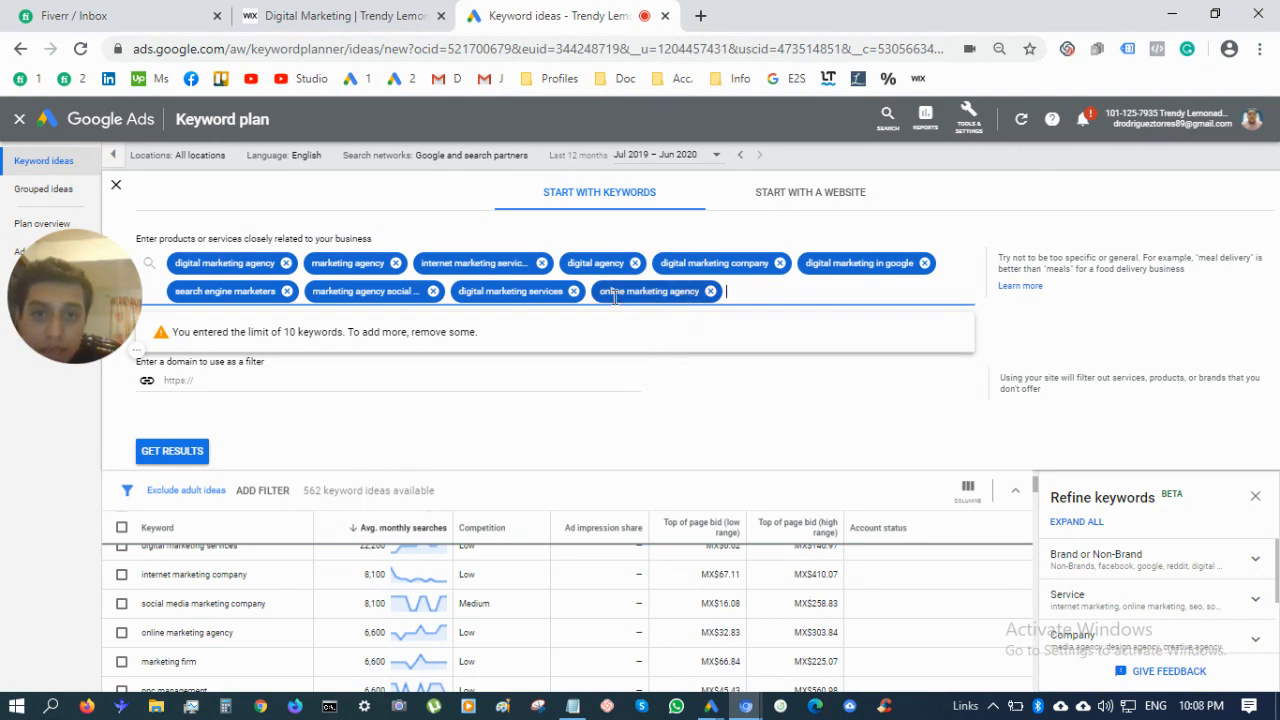
pyautogui.click(172, 456)
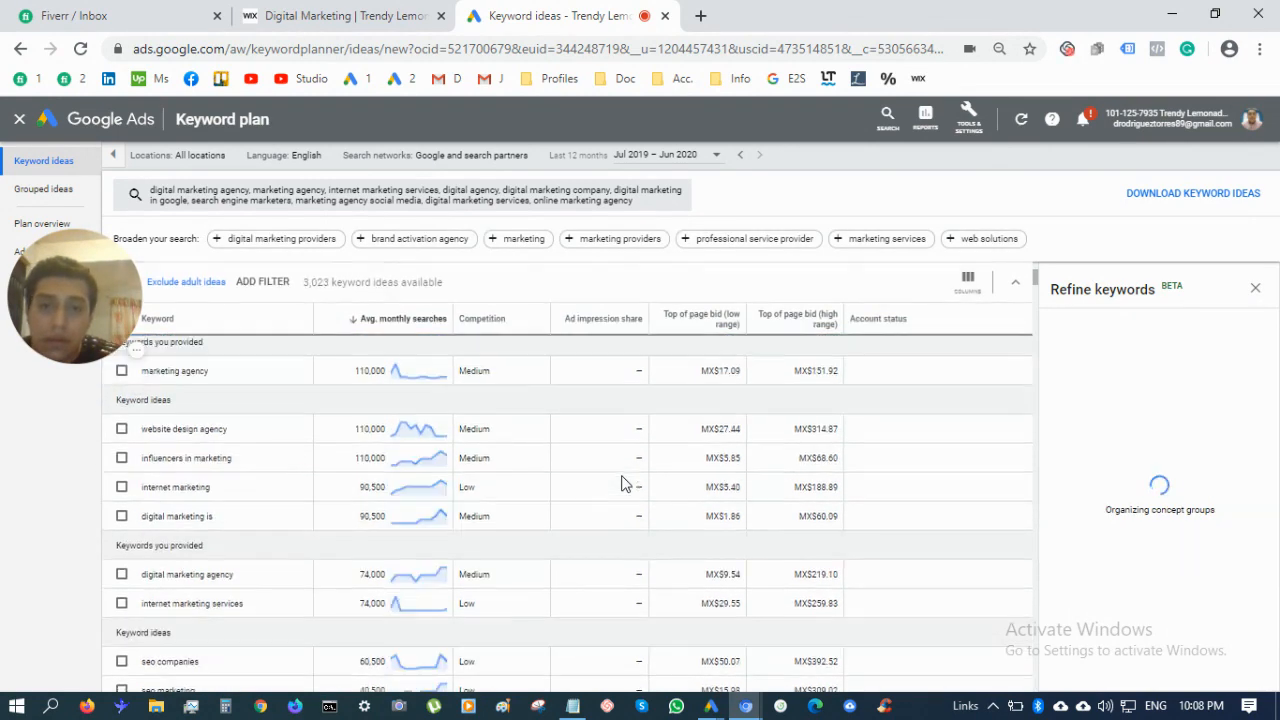
pyautogui.scroll(3, 621, 484)
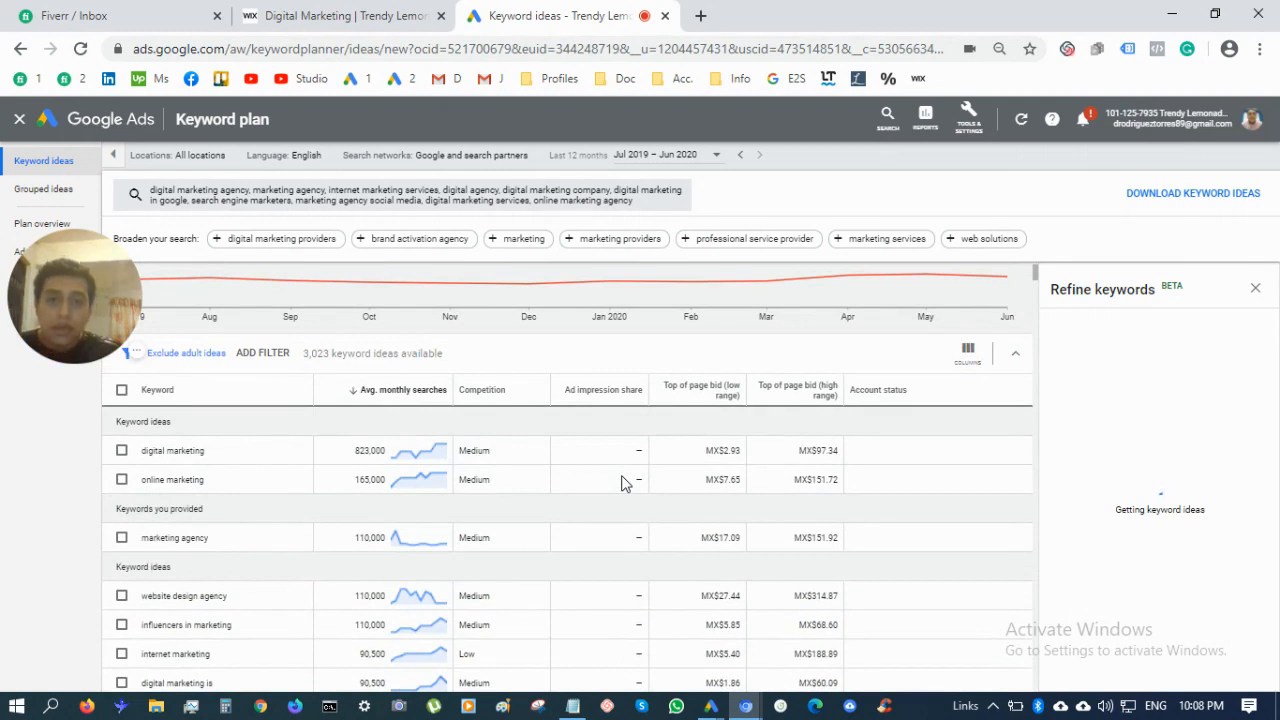
pyautogui.scroll(1, 621, 484)
pyautogui.scroll(-1, 621, 484)
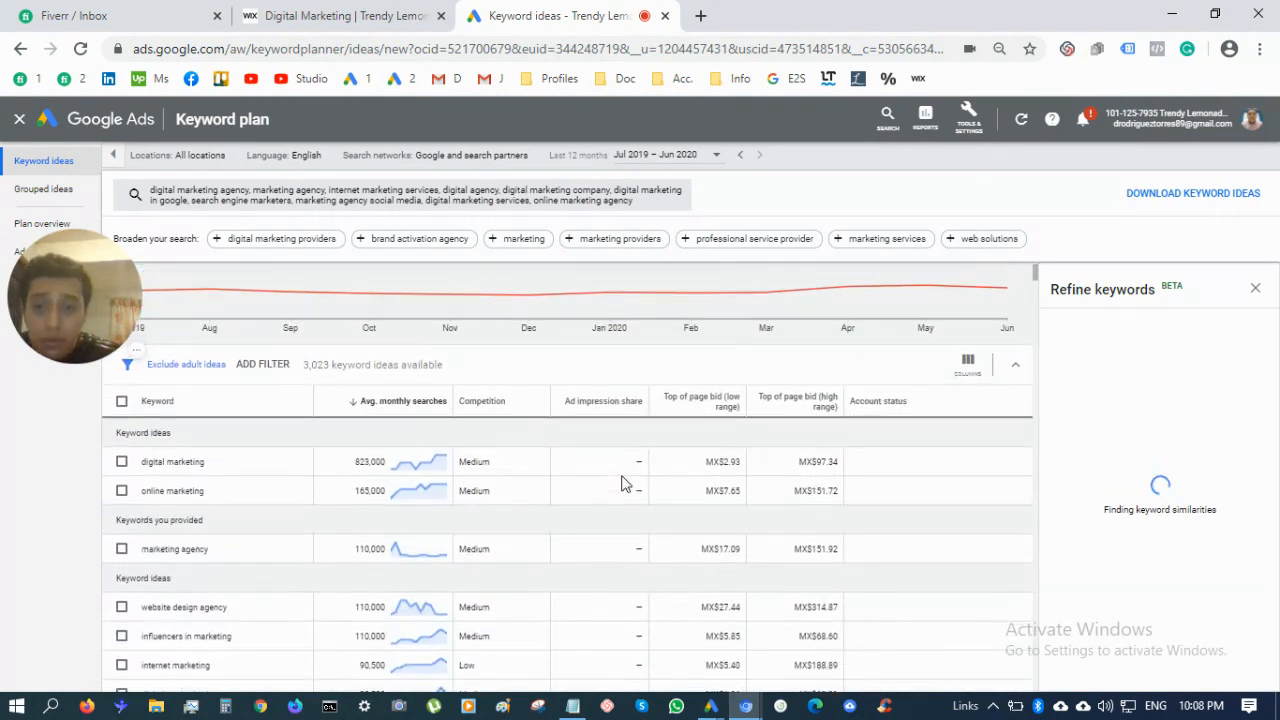
pyautogui.scroll(-1, 621, 484)
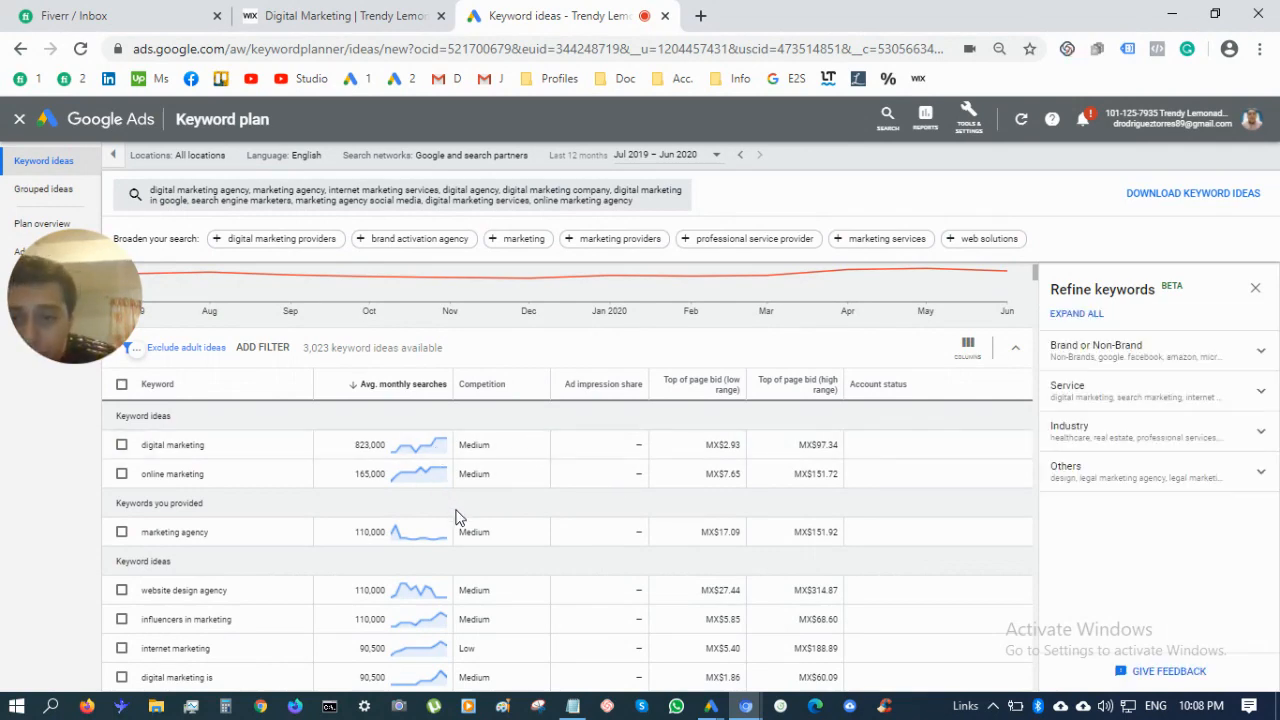
pyautogui.scroll(-3, 457, 516)
pyautogui.scroll(-1, 457, 516)
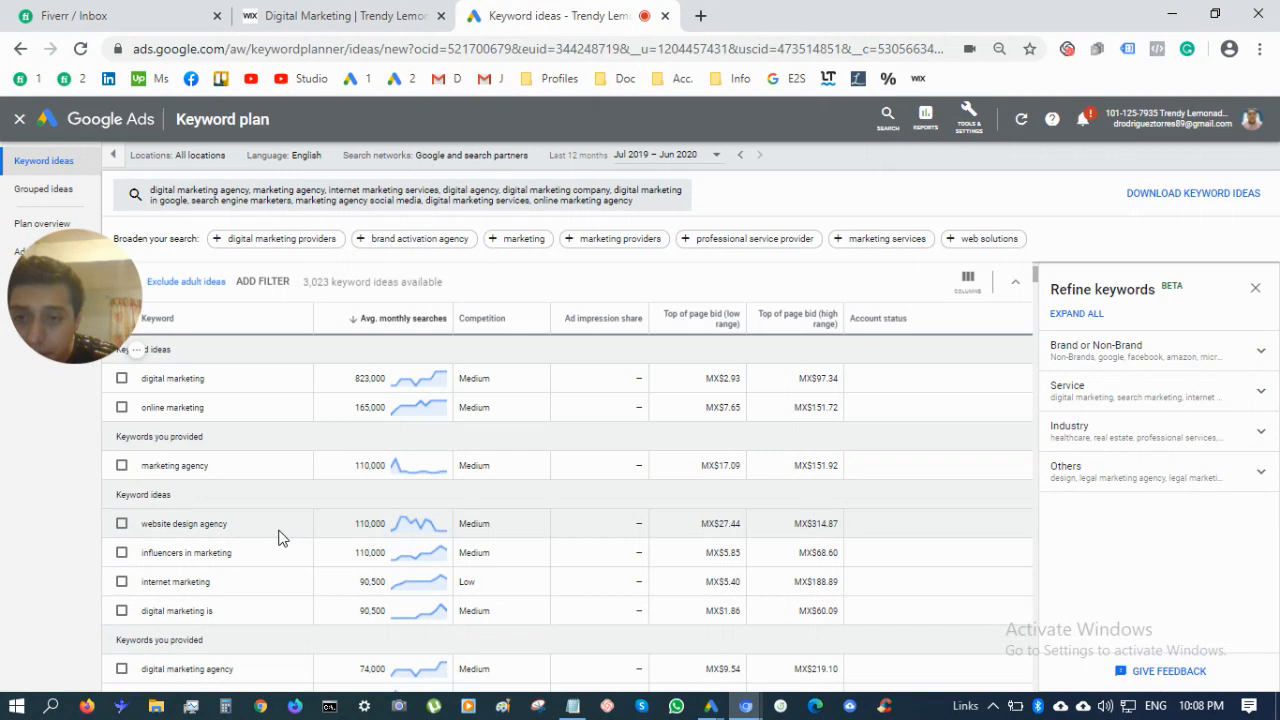
pyautogui.scroll(2, 278, 535)
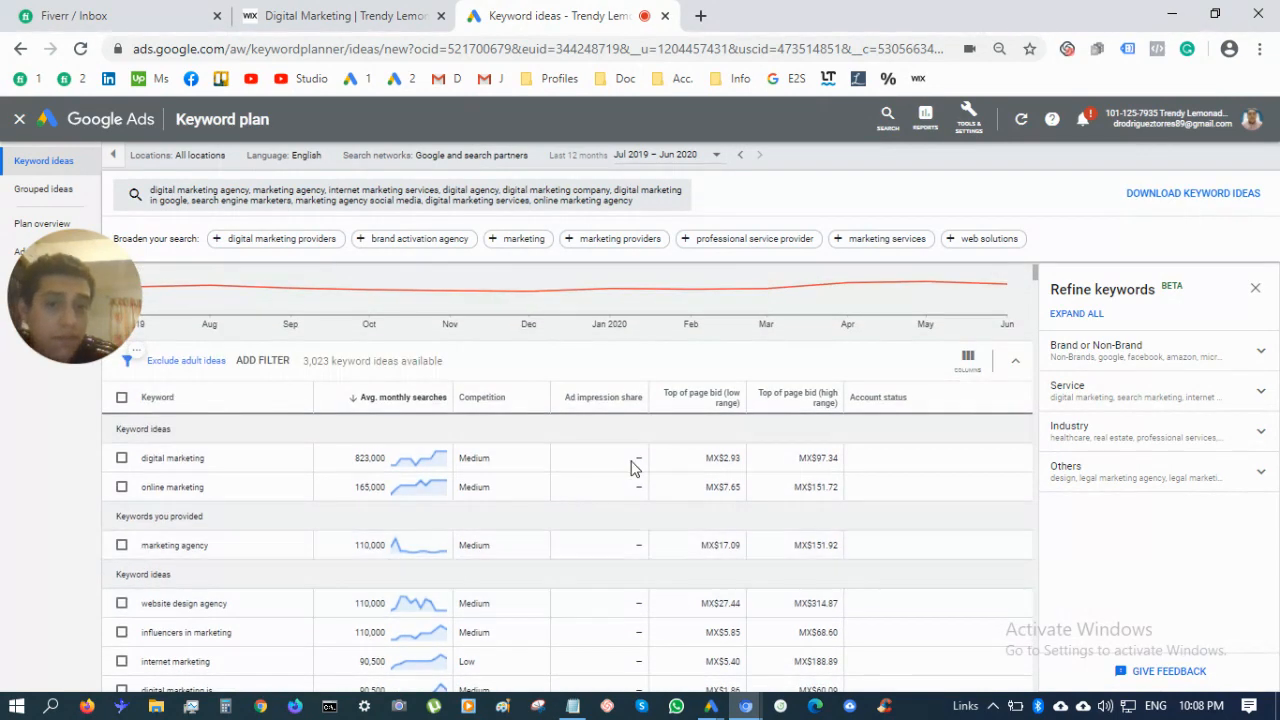
pyautogui.scroll(1, 630, 468)
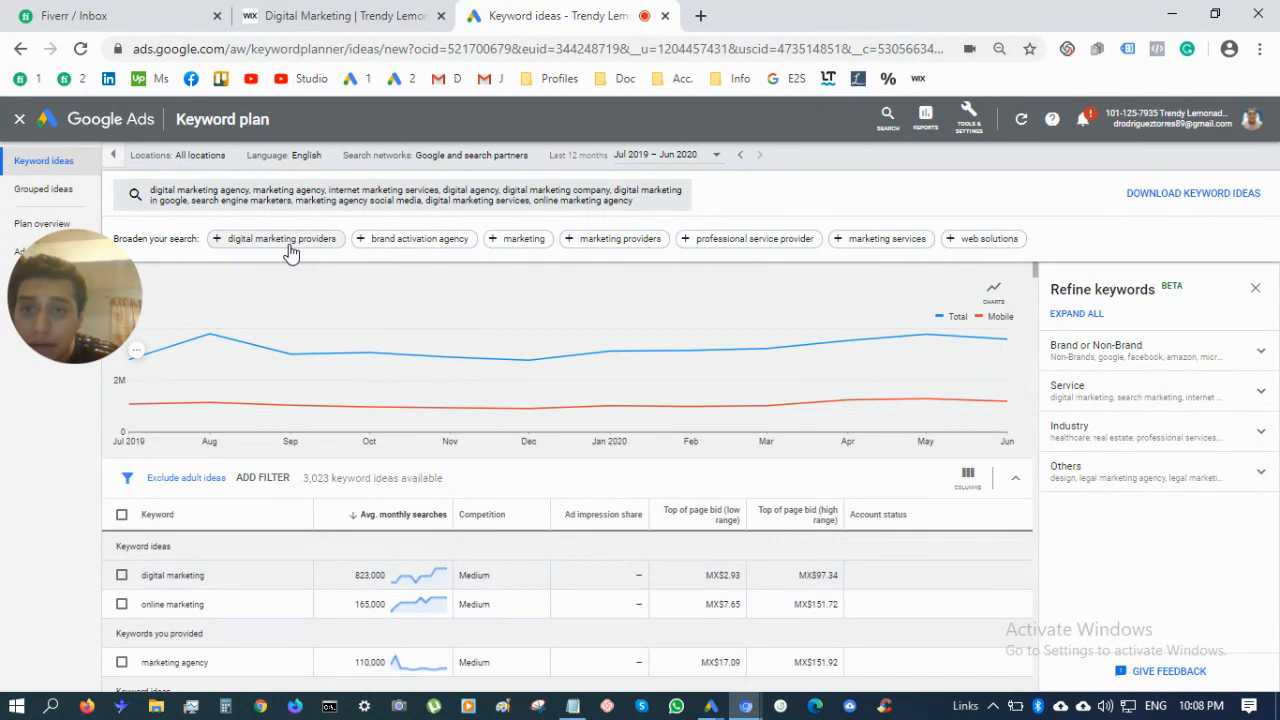
pyautogui.scroll(-3, 389, 538)
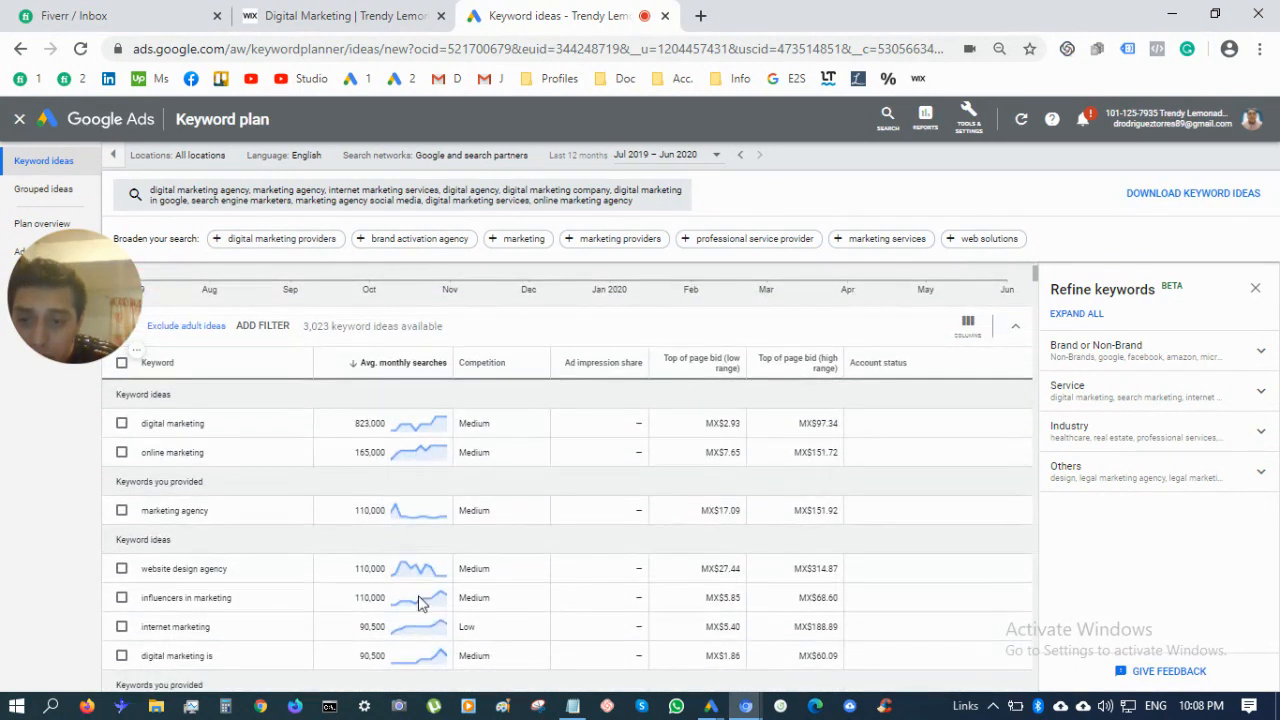
pyautogui.scroll(1, 422, 606)
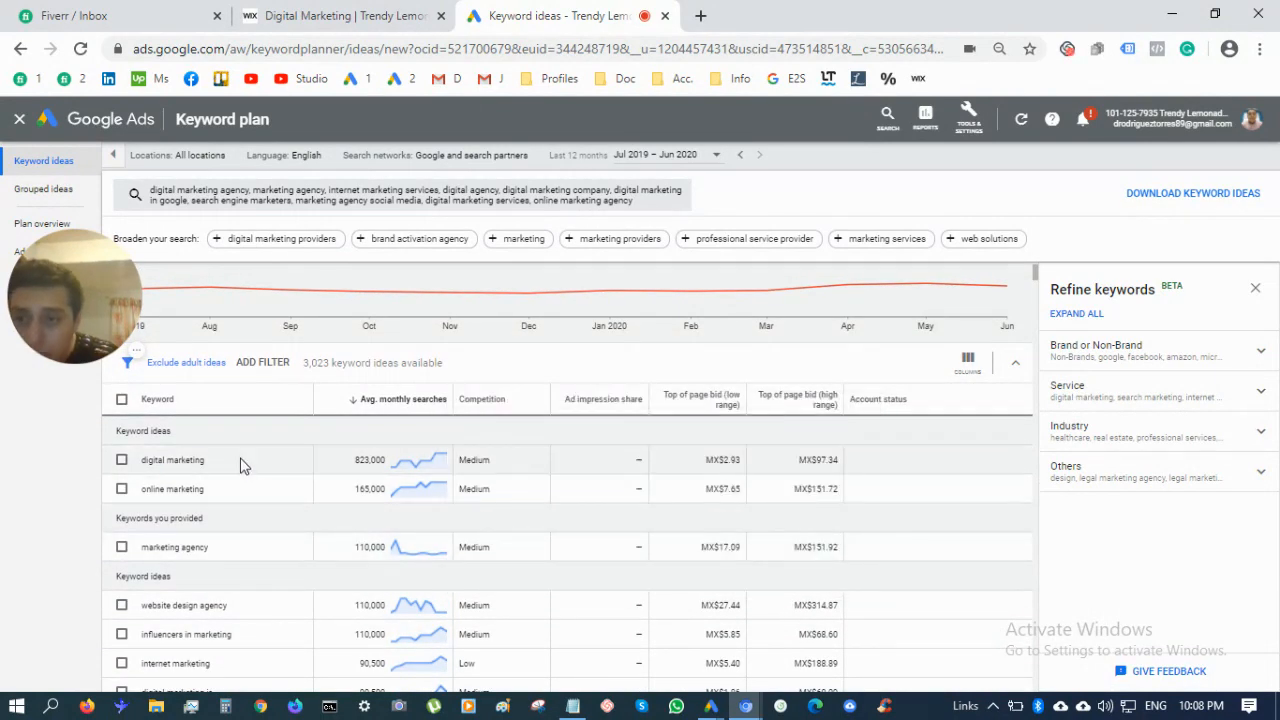
pyautogui.tripleClick(240, 464)
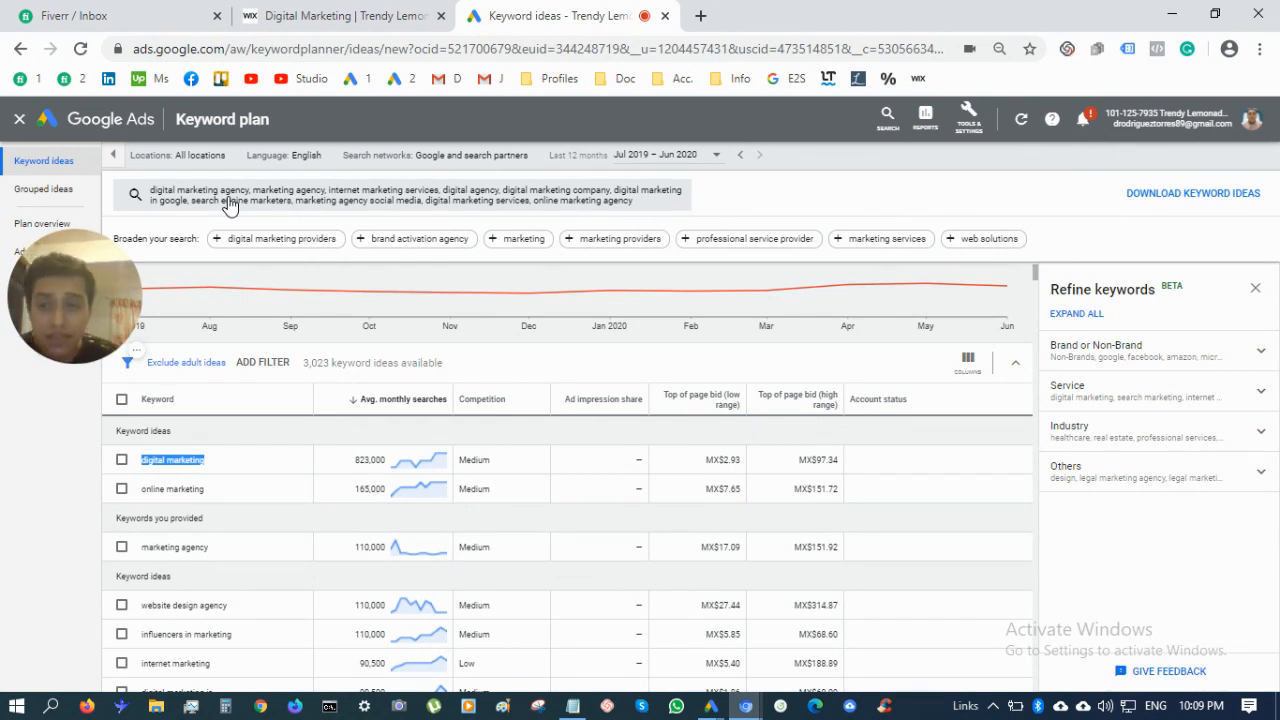
# Highlight the 'online marketing' and 'digital marketing' keywords in the results table
pyautogui.scroll(-1, 250, 465)
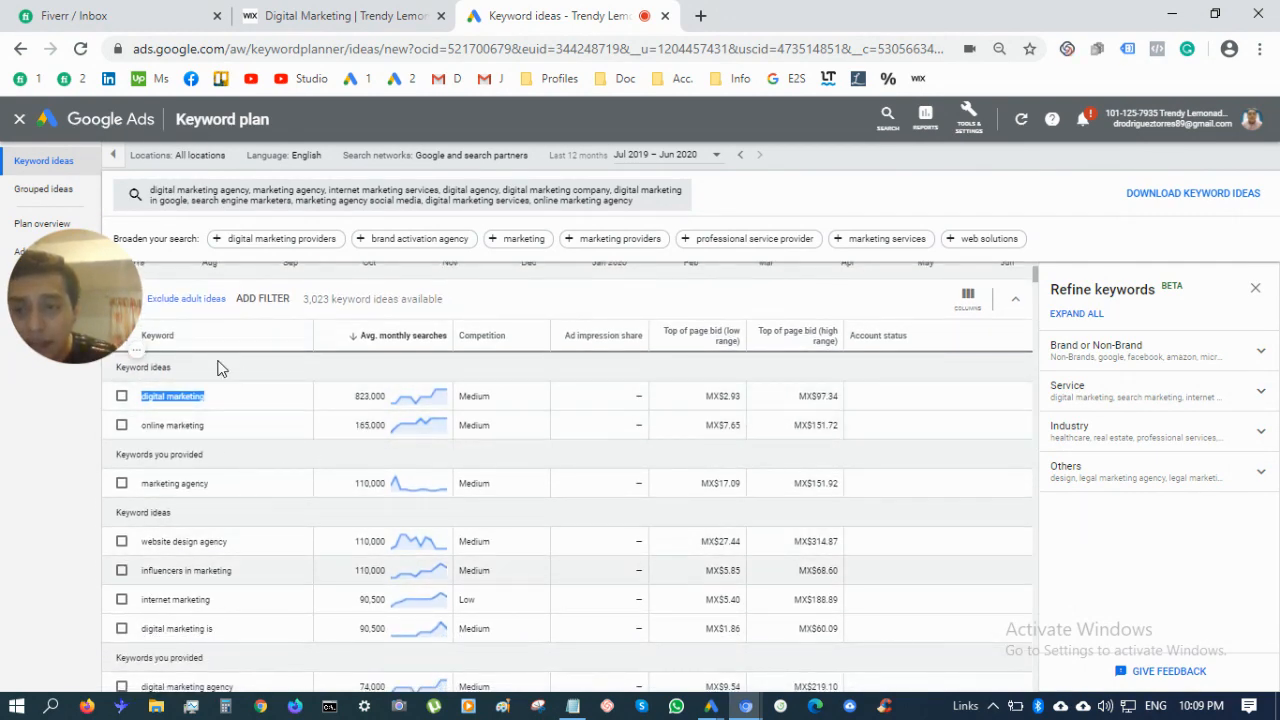
pyautogui.tripleClick(235, 435)
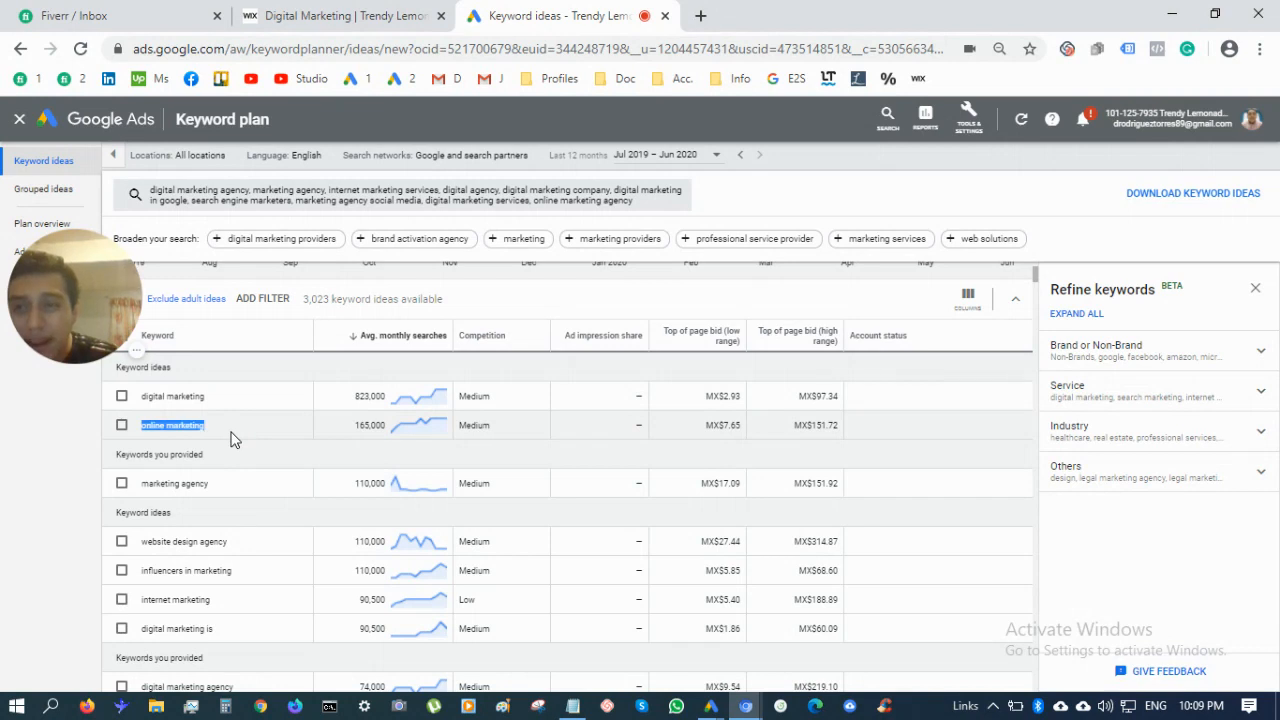
pyautogui.click(264, 404)
pyautogui.tripleClick(265, 402)
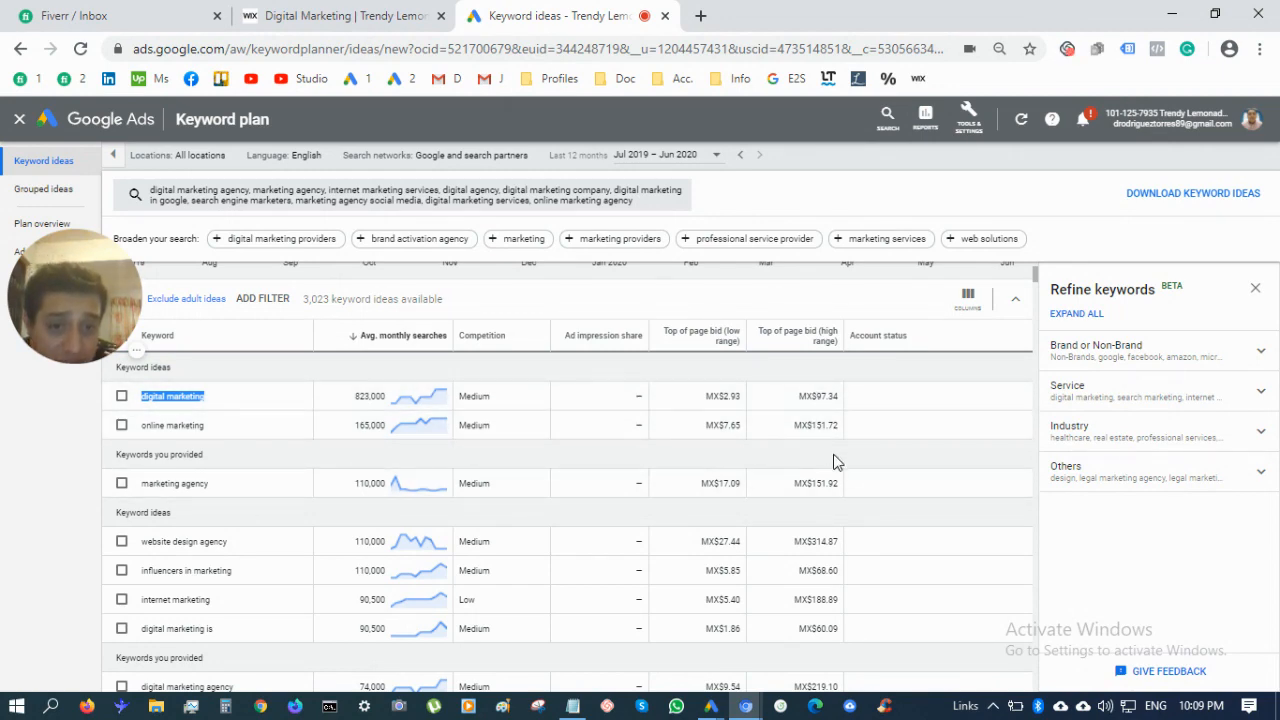
pyautogui.scroll(-1, 817, 590)
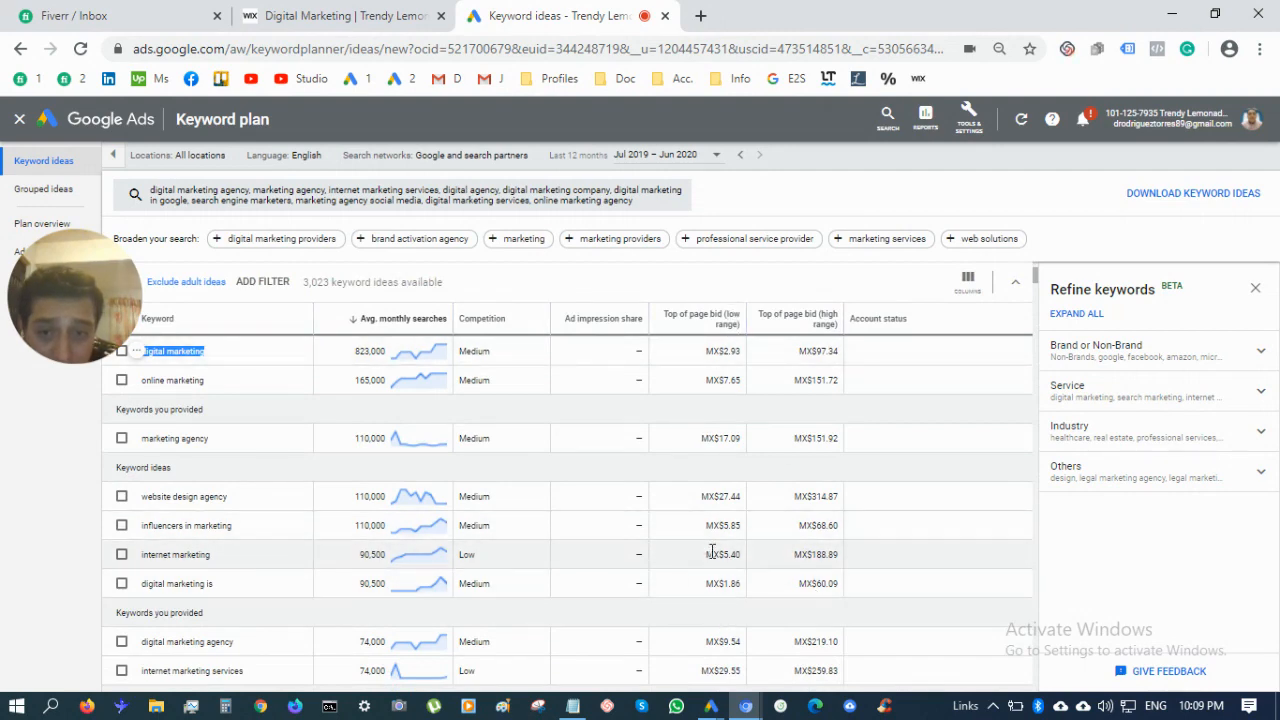
pyautogui.scroll(1, 791, 528)
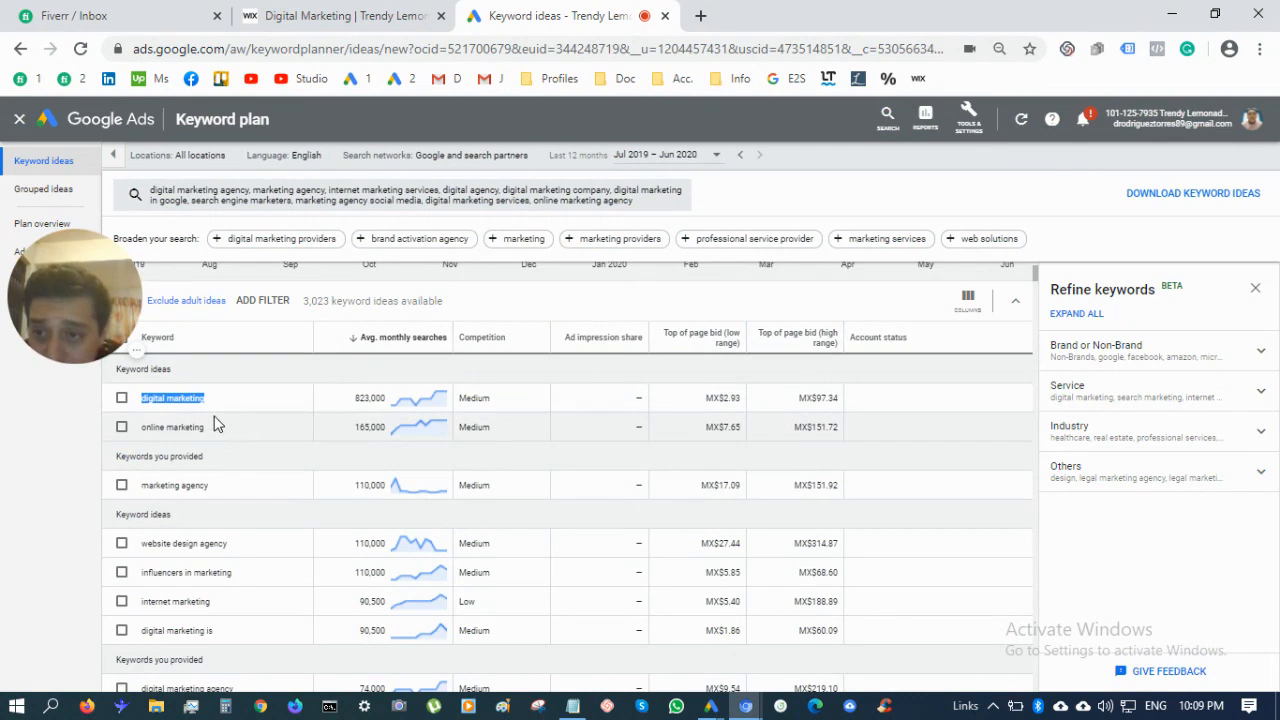
# Highlight the MX$2.93 low-range bid for 'digital marketing', then bring up the download options
pyautogui.doubleClick(726, 398)
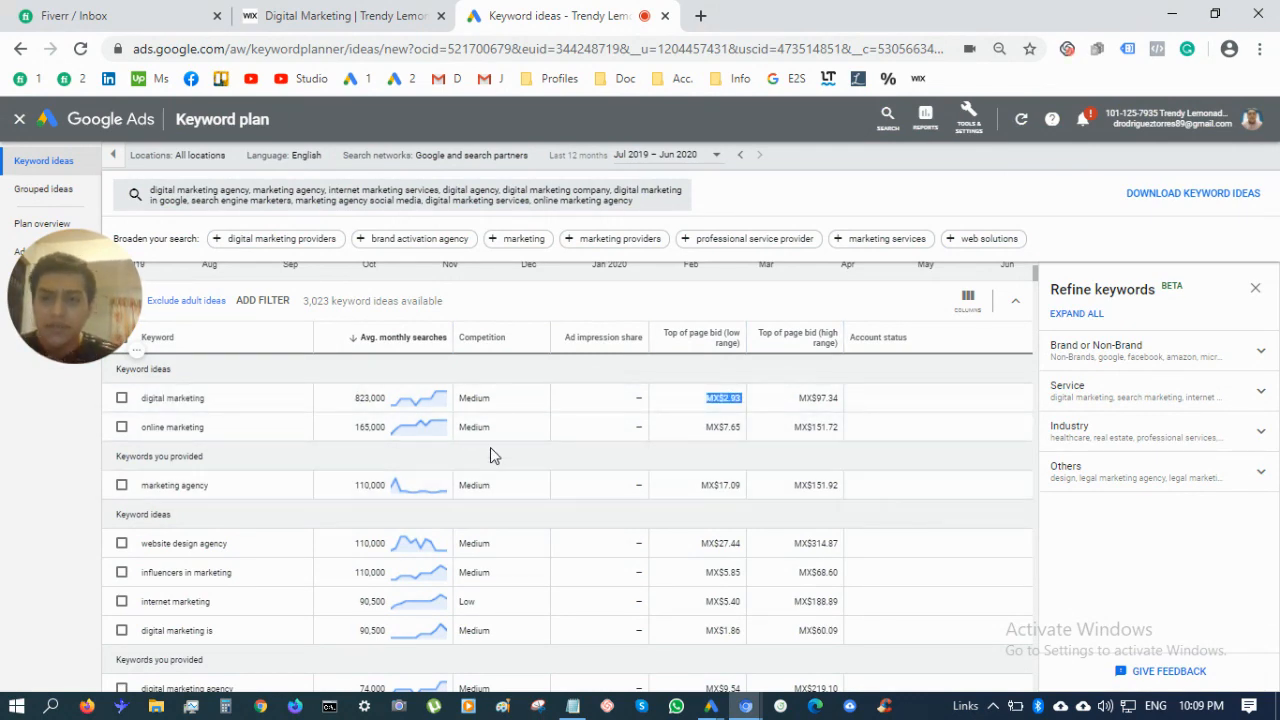
pyautogui.tripleClick(251, 391)
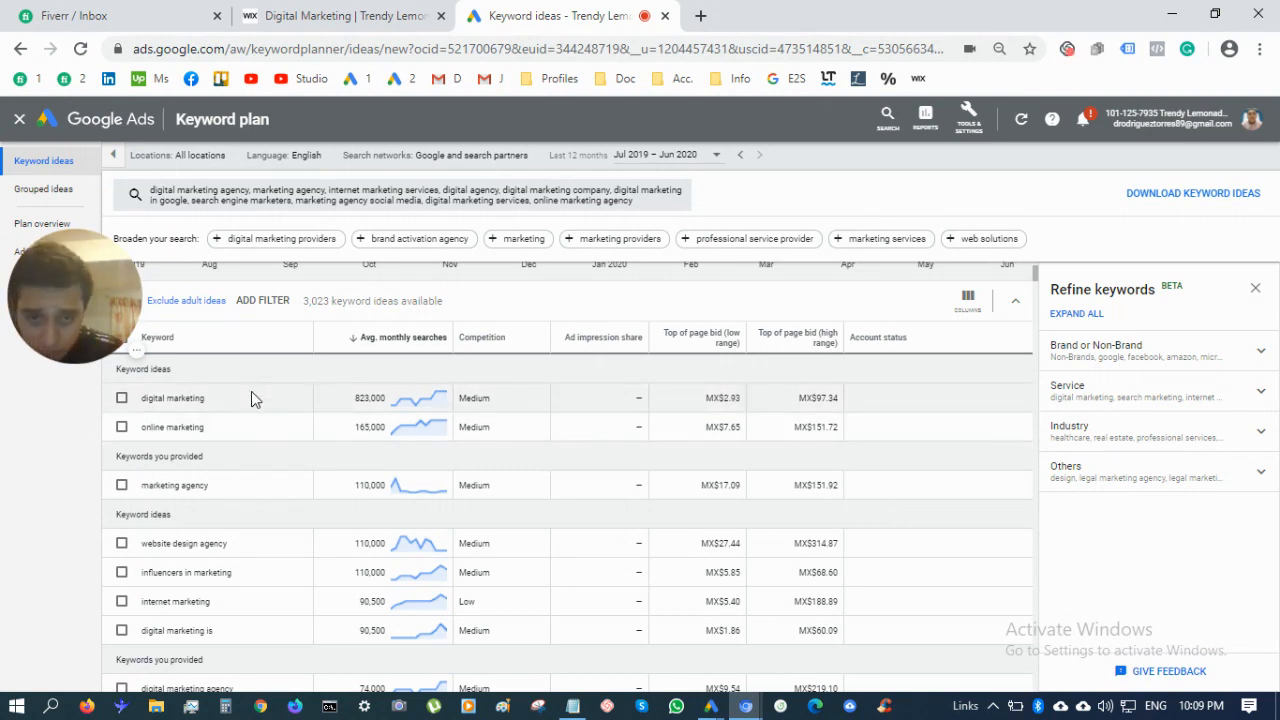
pyautogui.tripleClick(728, 400)
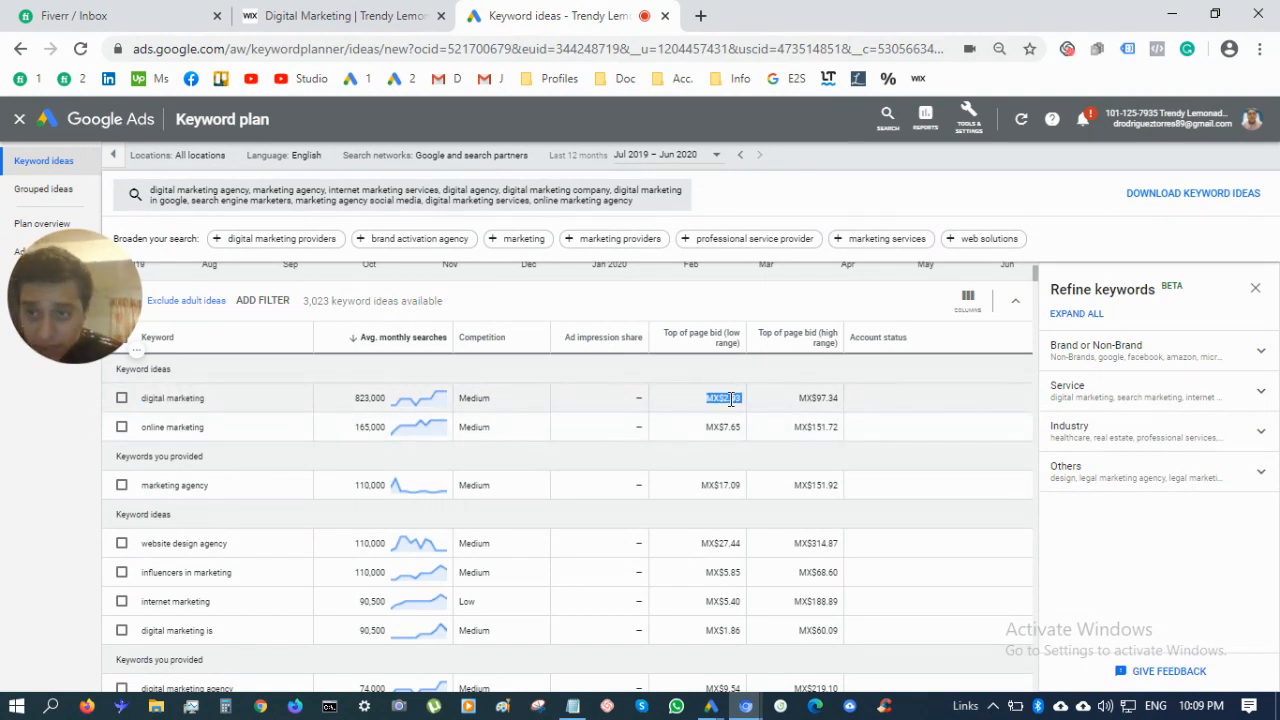
pyautogui.click(207, 401)
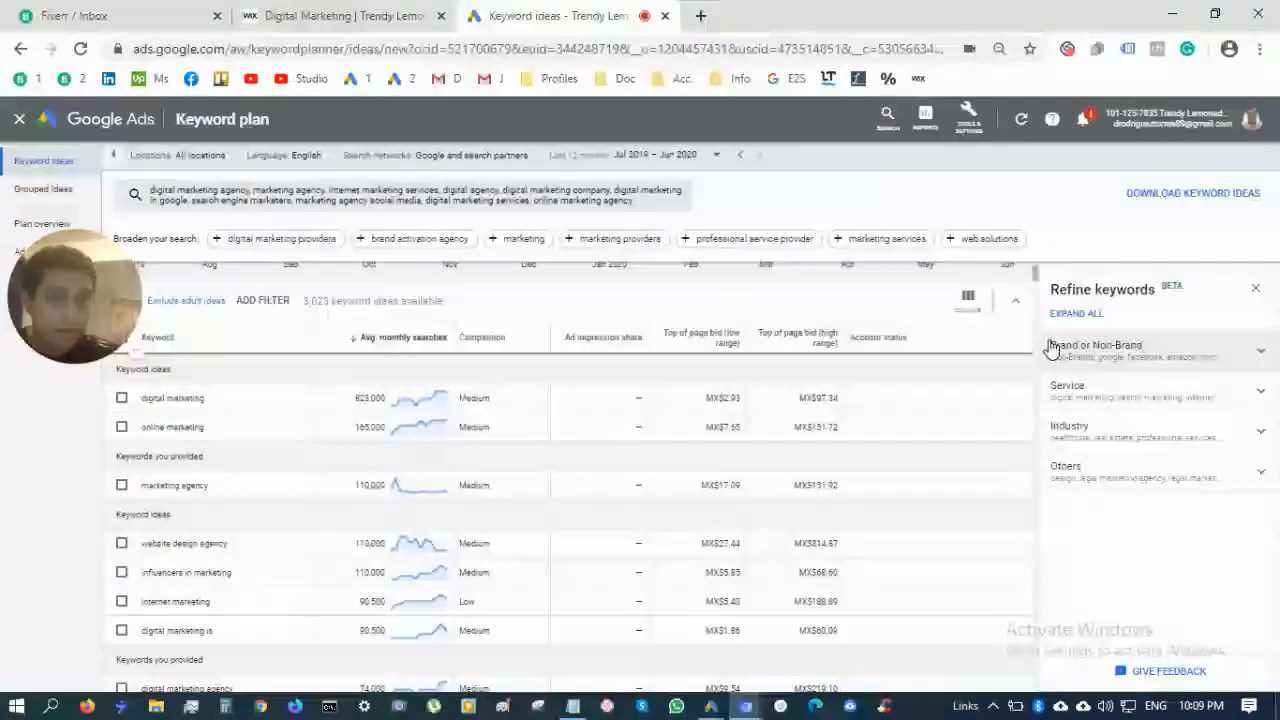
pyautogui.click(1190, 196)
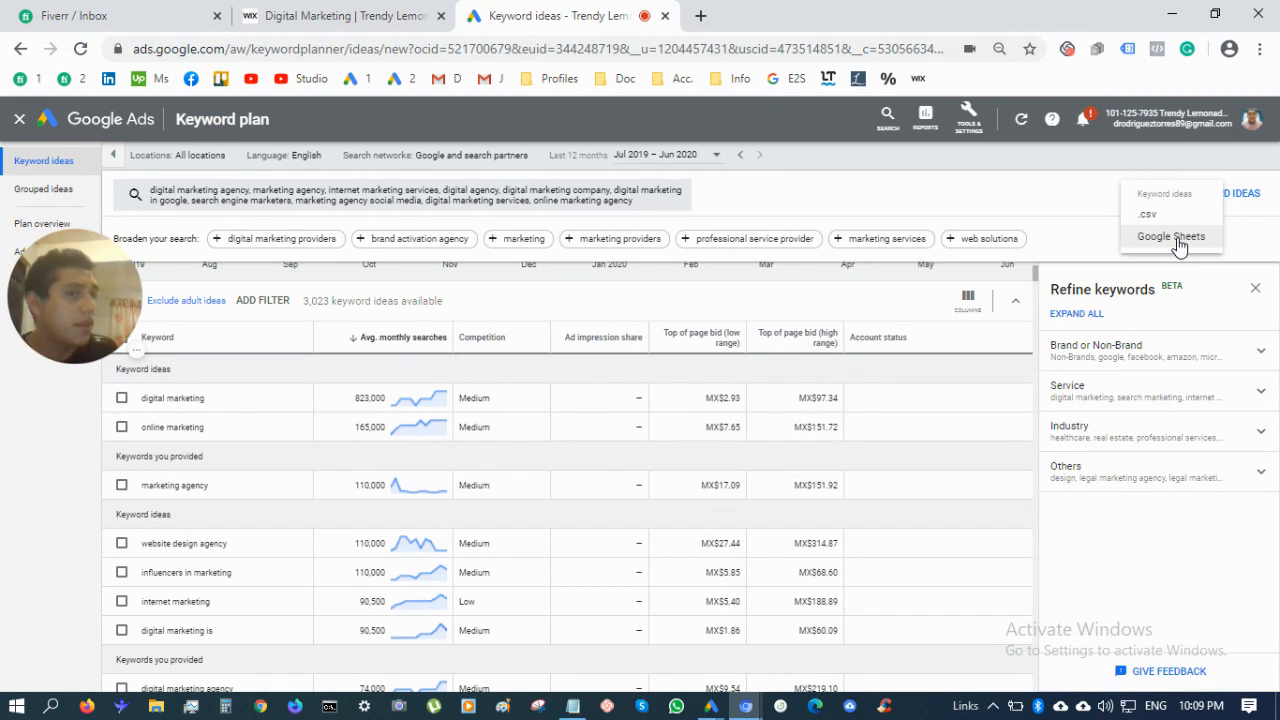
# Export the keyword ideas to Google Sheets and open the 'Keyword Stats 2020-07-20 at 22_11_07' spreadsheet
pyautogui.click(1171, 237)
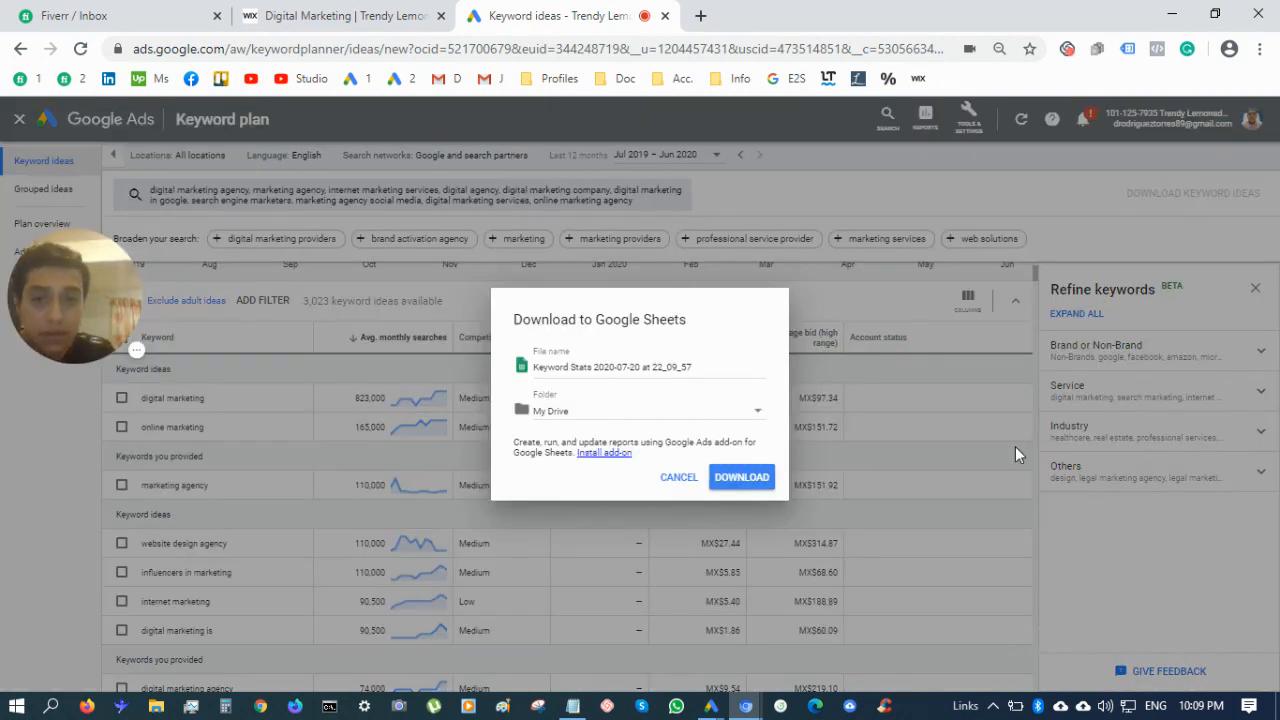
pyautogui.click(760, 480)
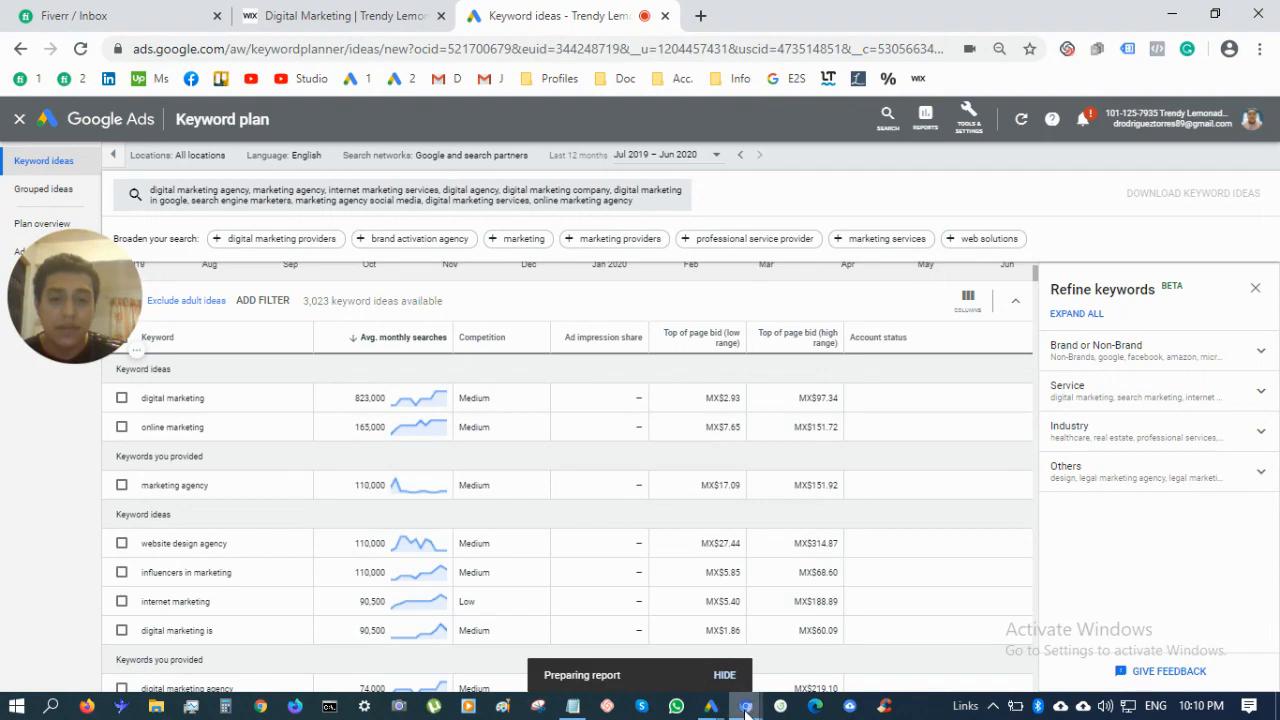
pyautogui.moveTo(745, 710)
pyautogui.click(765, 622)
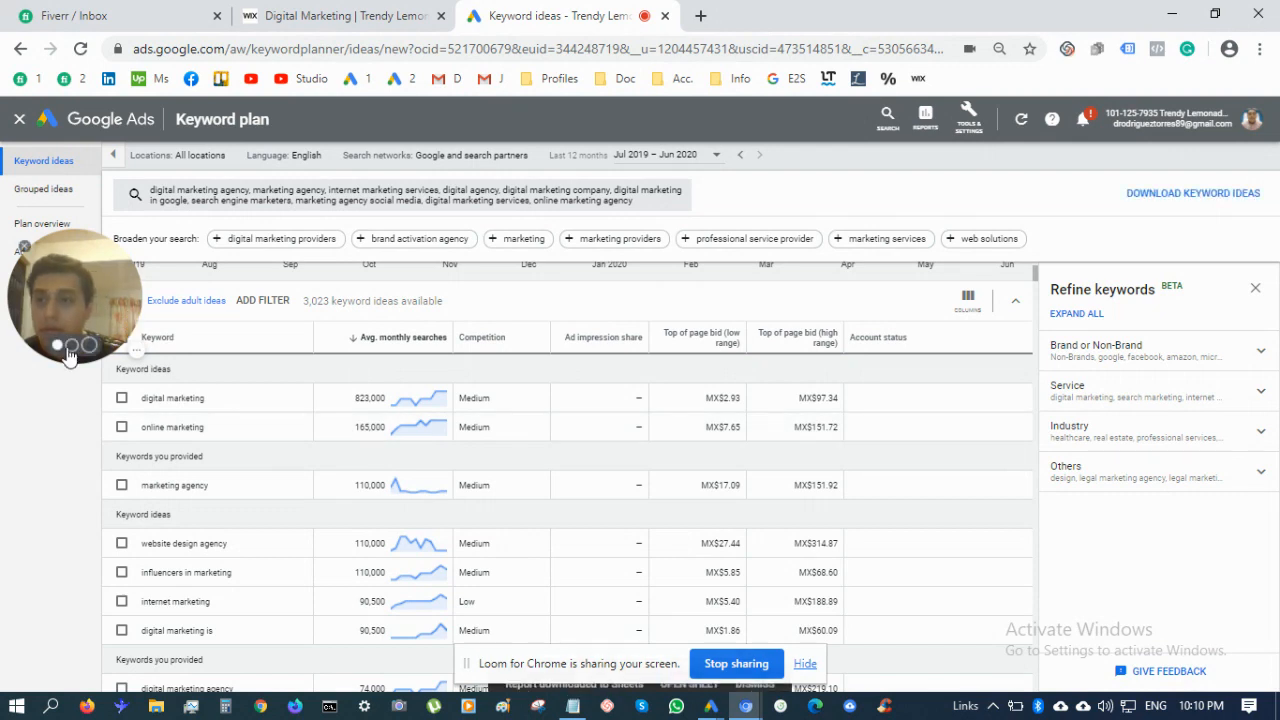
pyautogui.click(136, 350)
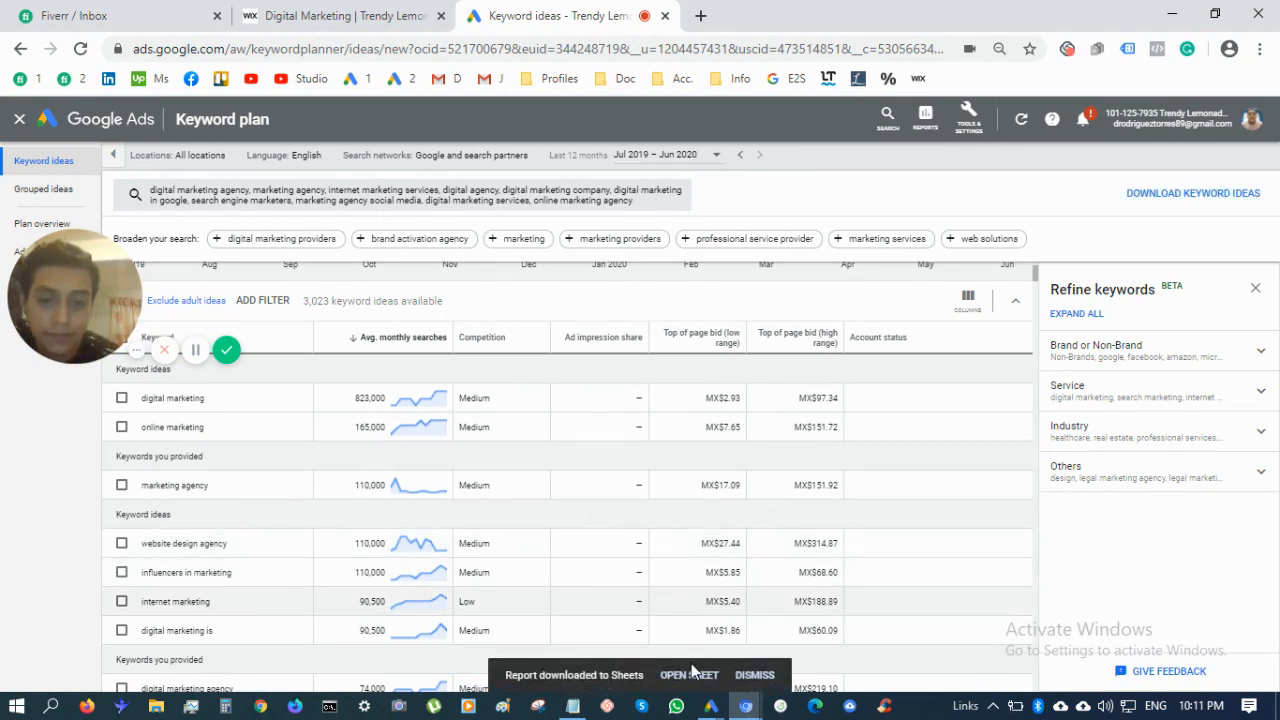
pyautogui.click(685, 676)
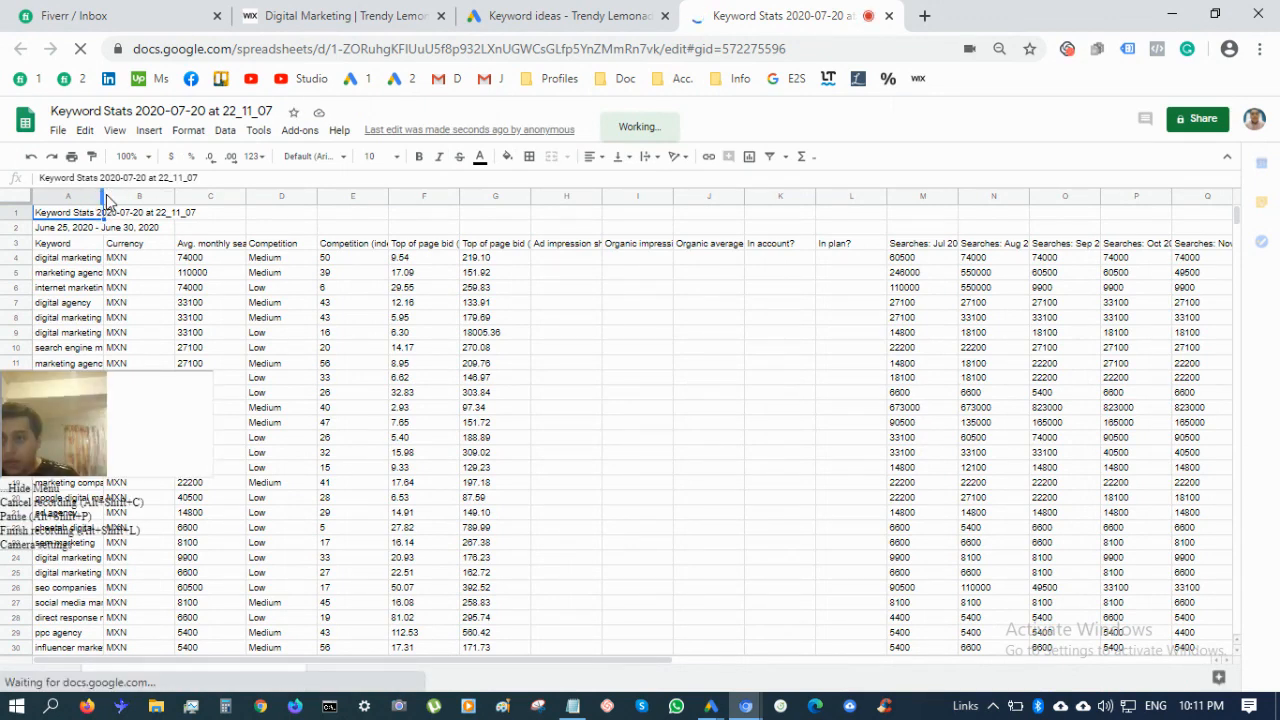
# Widen column A to show full keywords like 'internet marketing services', then select header row A3:D3
pyautogui.moveTo(100, 197); pyautogui.dragTo(147, 204)
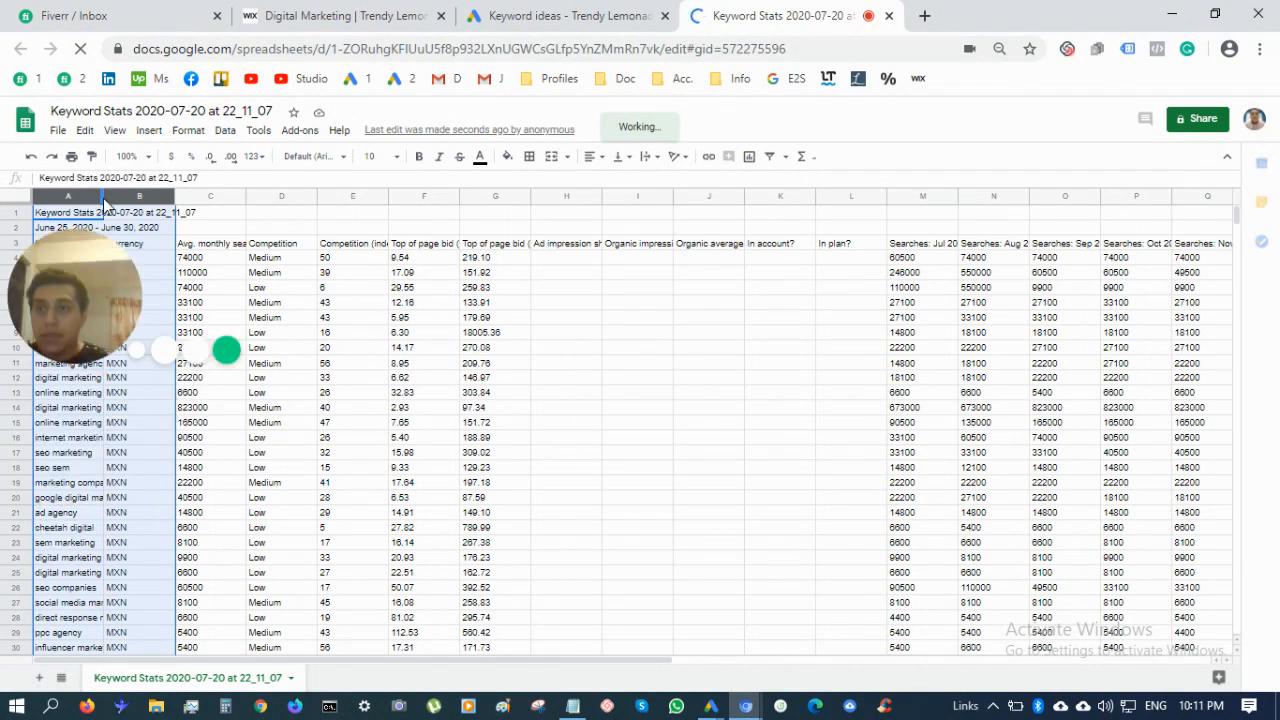
pyautogui.moveTo(88, 312); pyautogui.dragTo(667, 503)
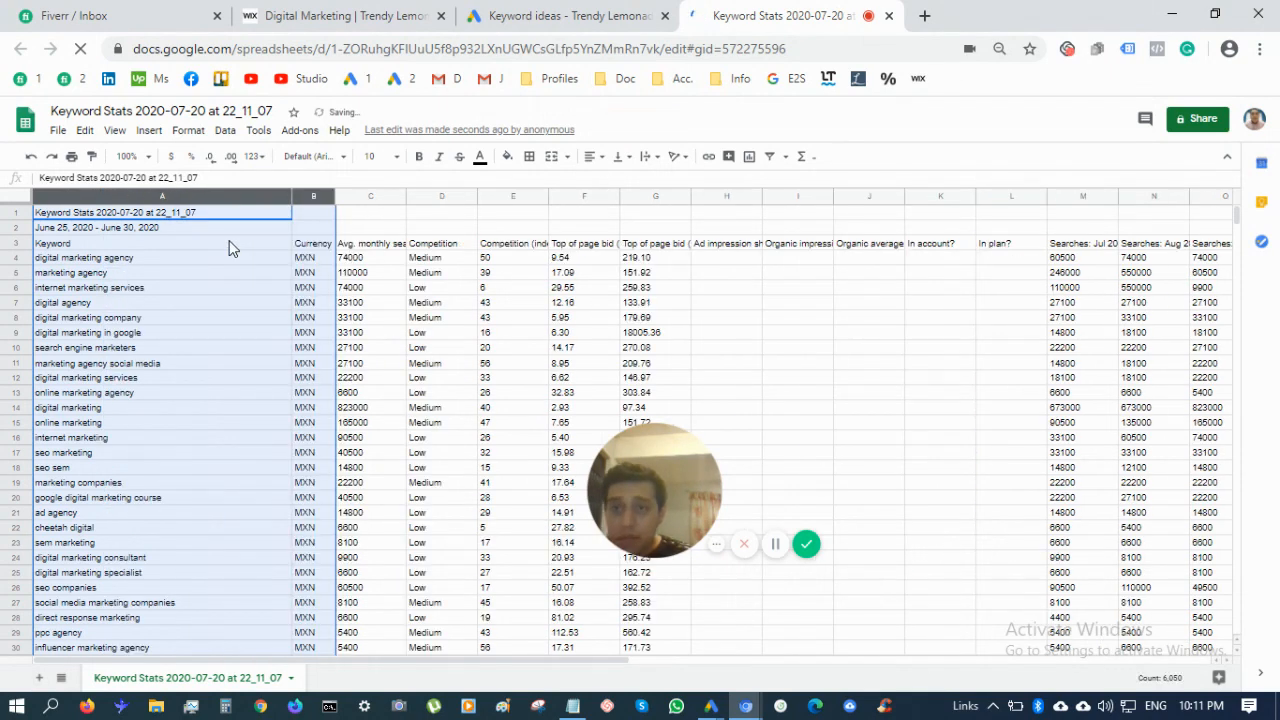
pyautogui.click(374, 260)
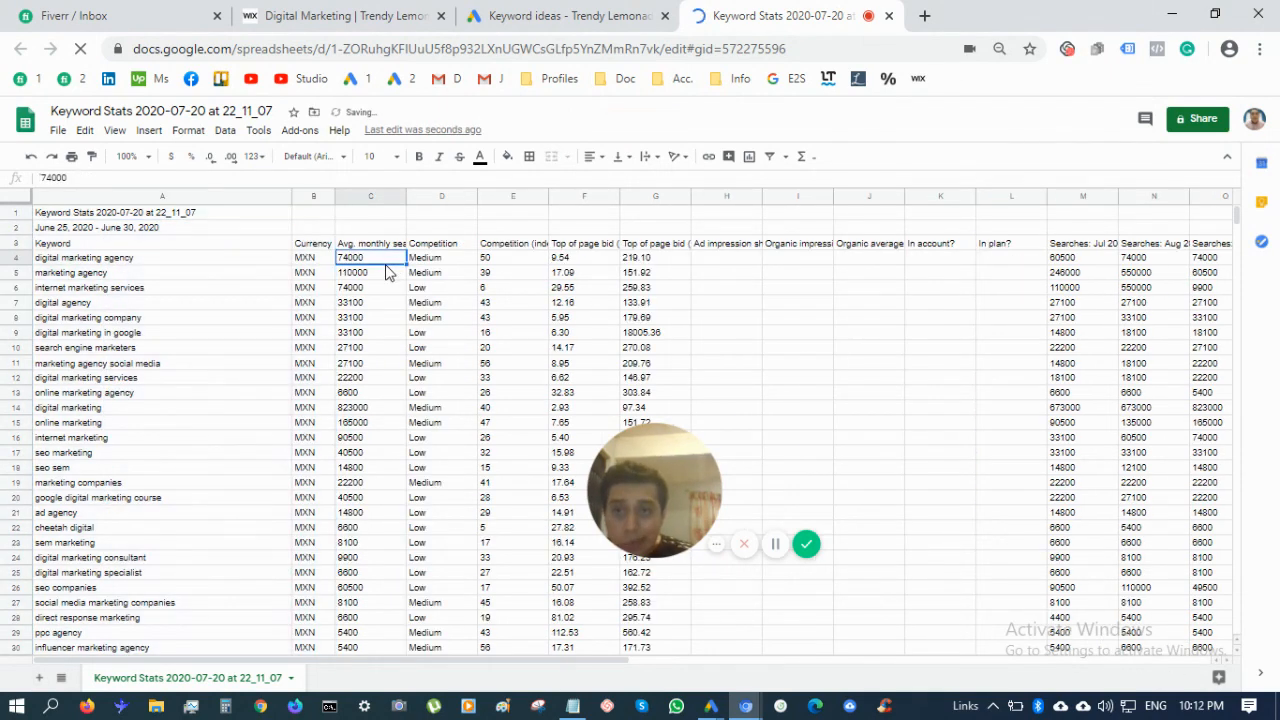
pyautogui.moveTo(254, 243); pyautogui.dragTo(1228, 252)
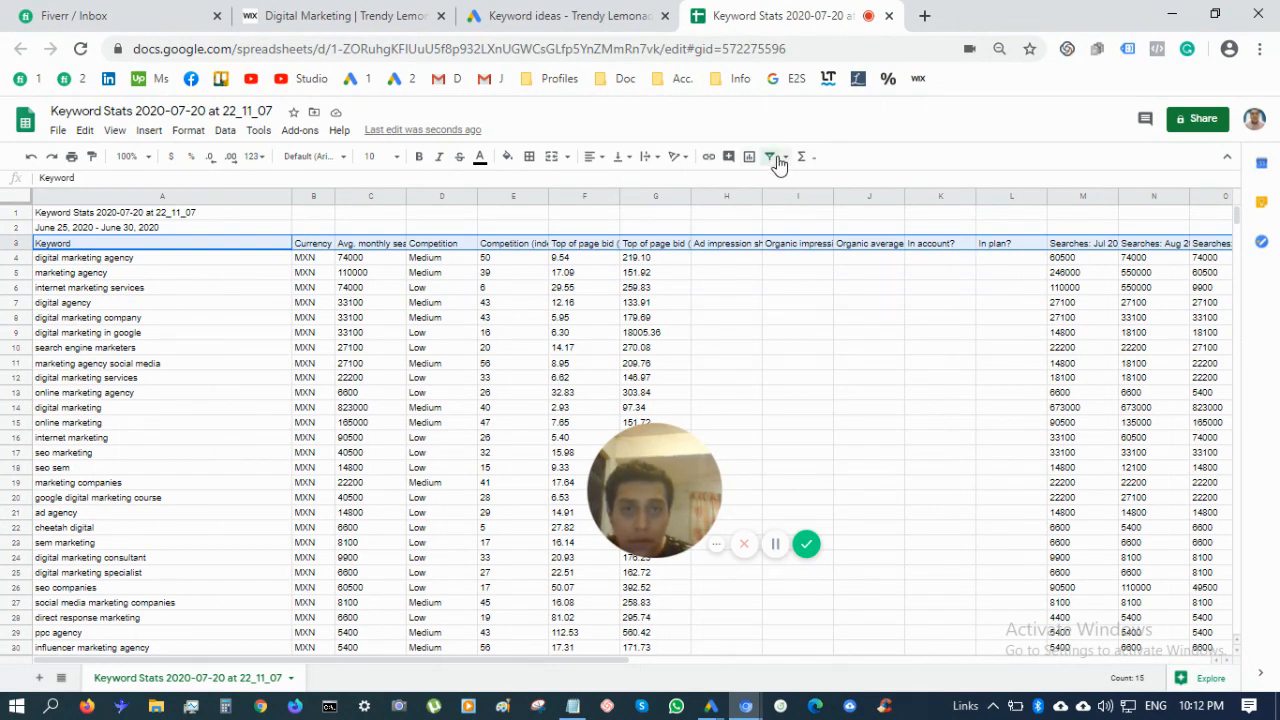
# Add a filter to the keyword table's header row and look through the Avg. monthly searches sort options
pyautogui.hotkey('ctrl', 'shift', 'l')
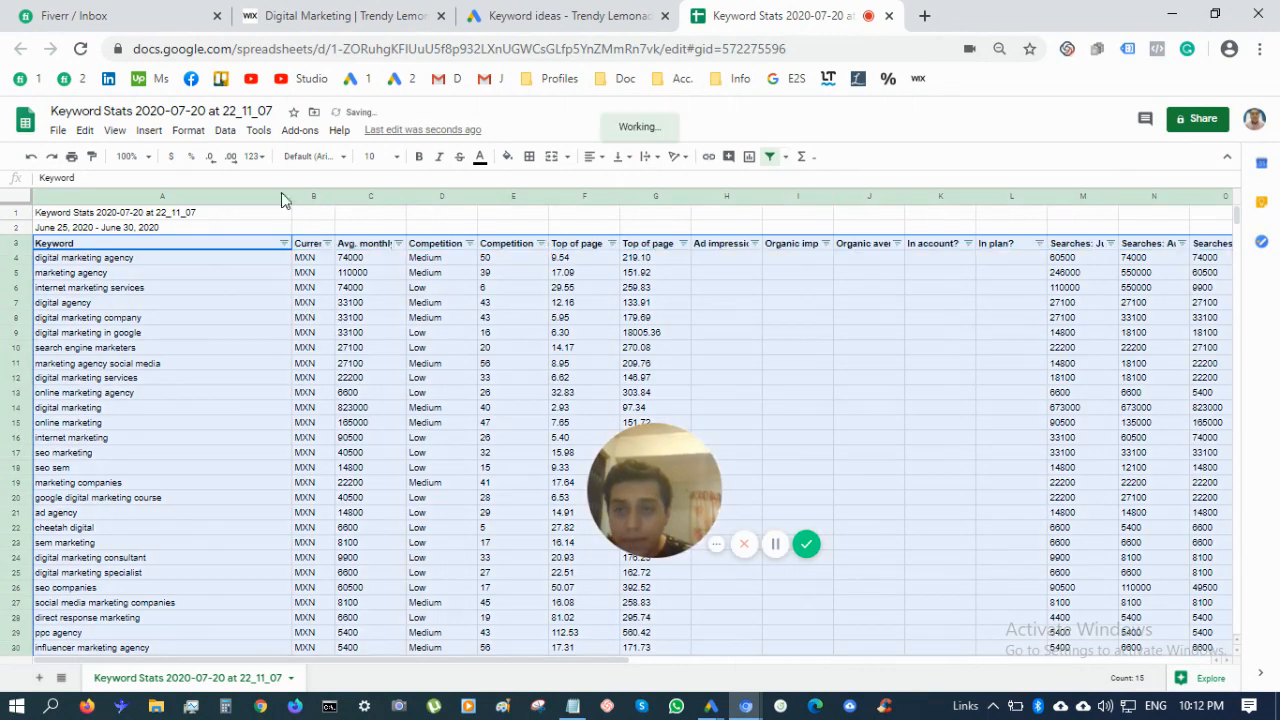
pyautogui.click(404, 272)
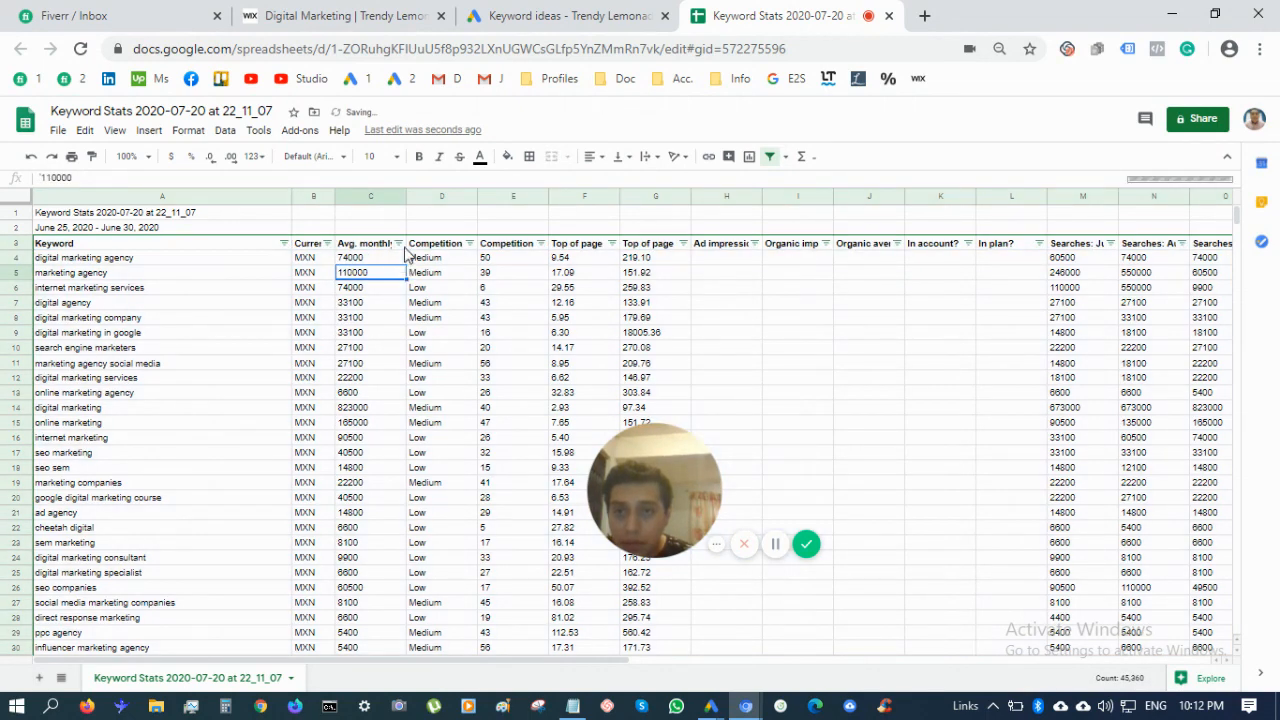
pyautogui.click(399, 244)
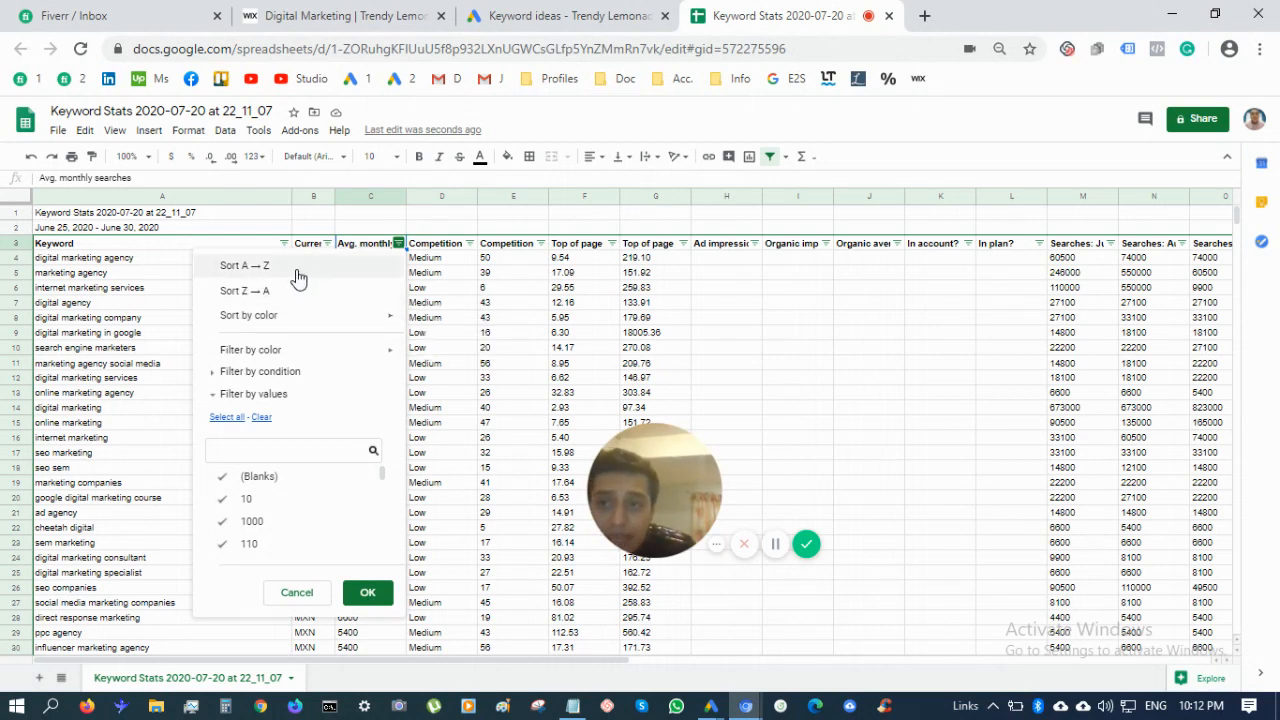
pyautogui.moveTo(311, 348)
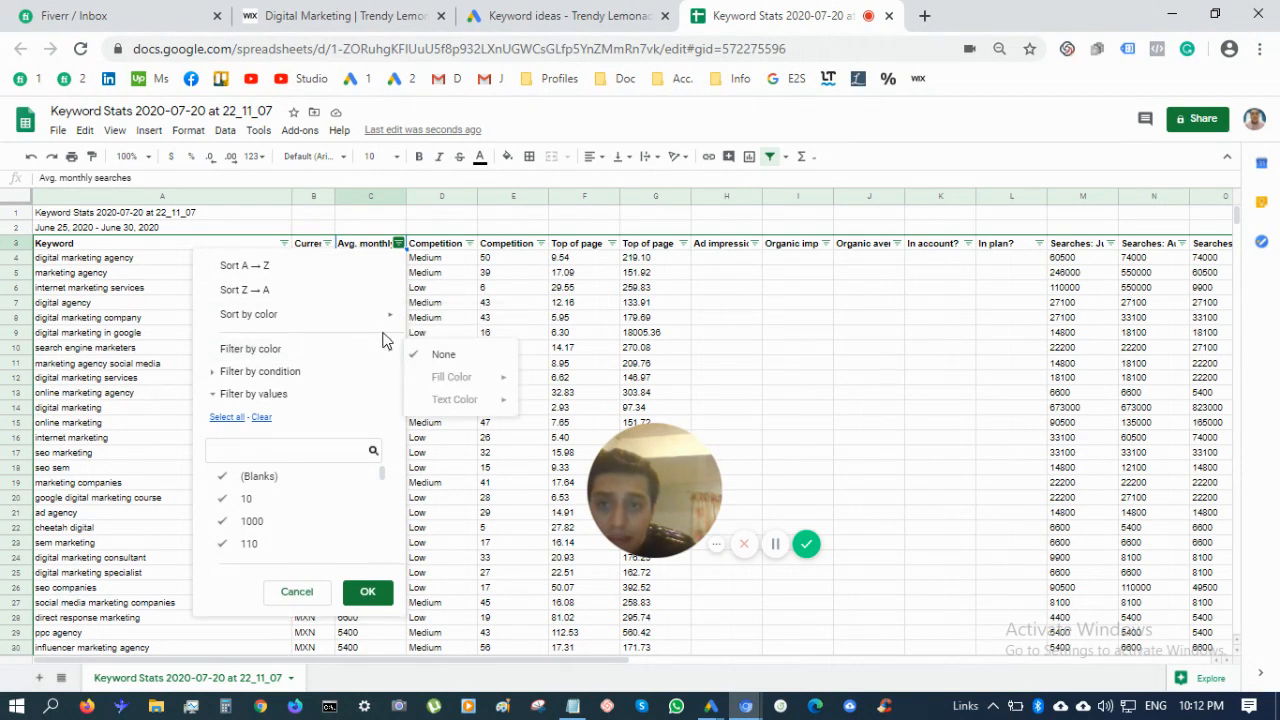
pyautogui.moveTo(386, 328)
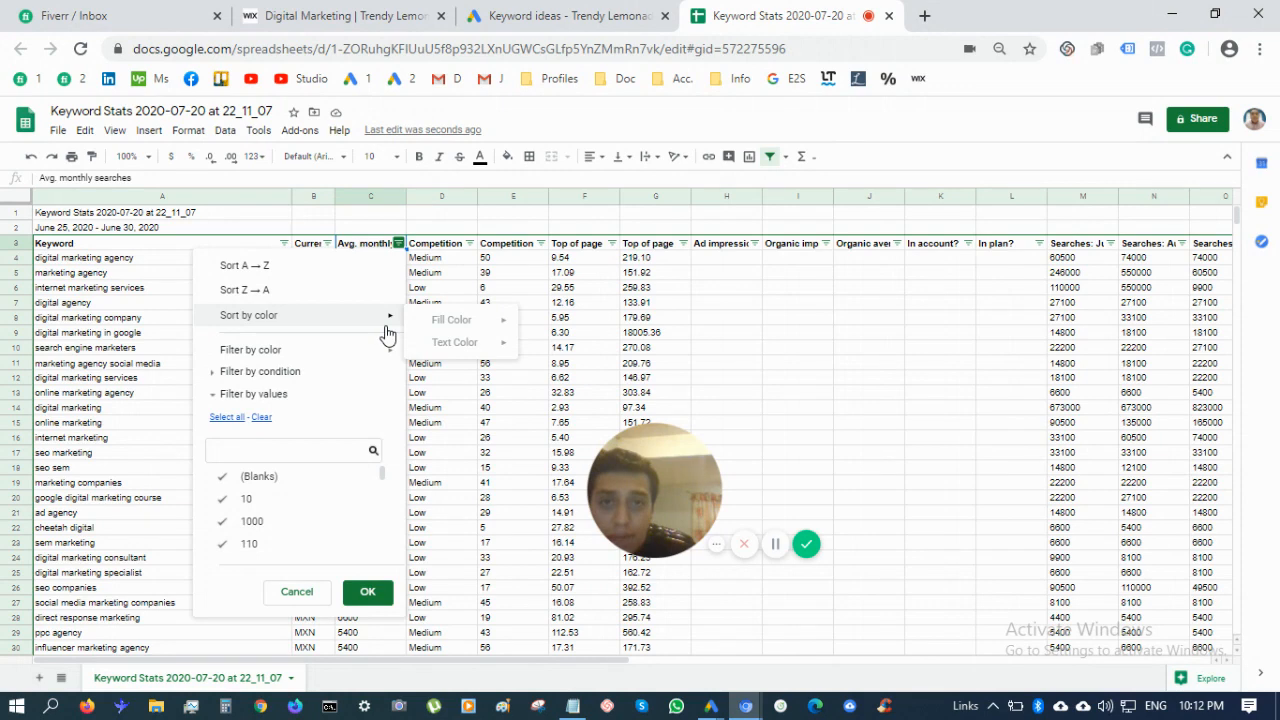
pyautogui.click(226, 131)
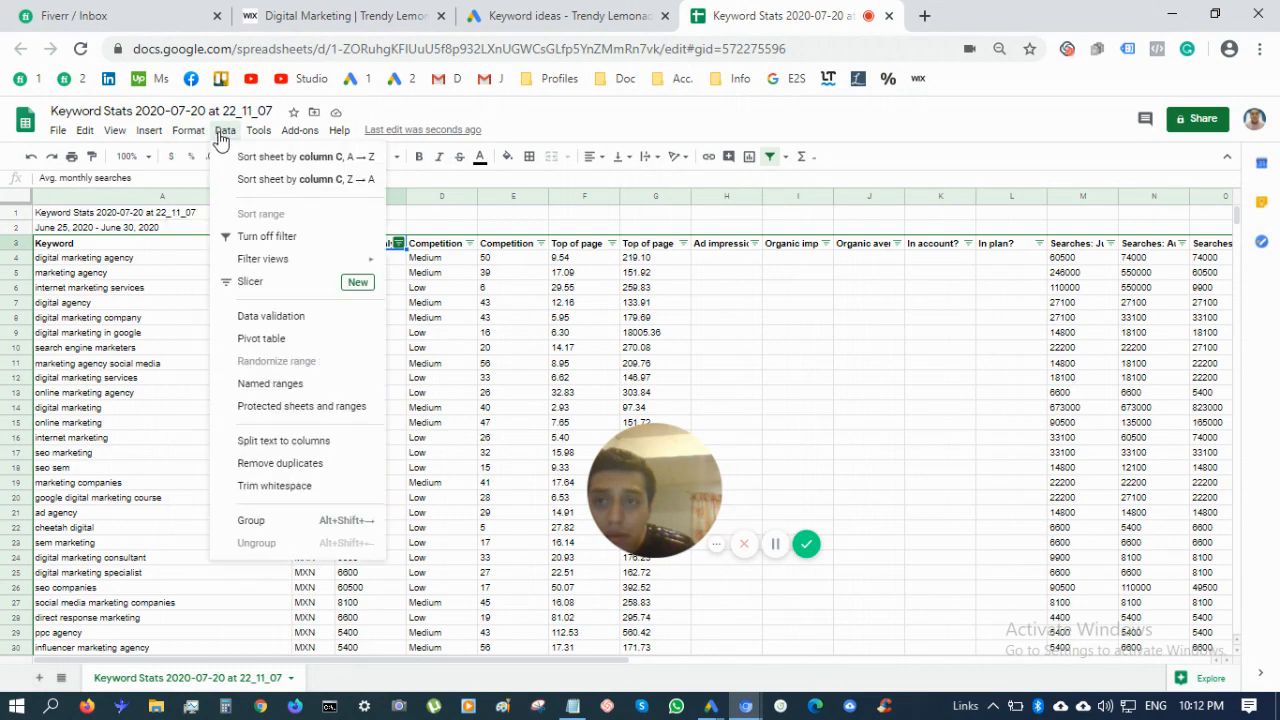
pyautogui.moveTo(340, 268)
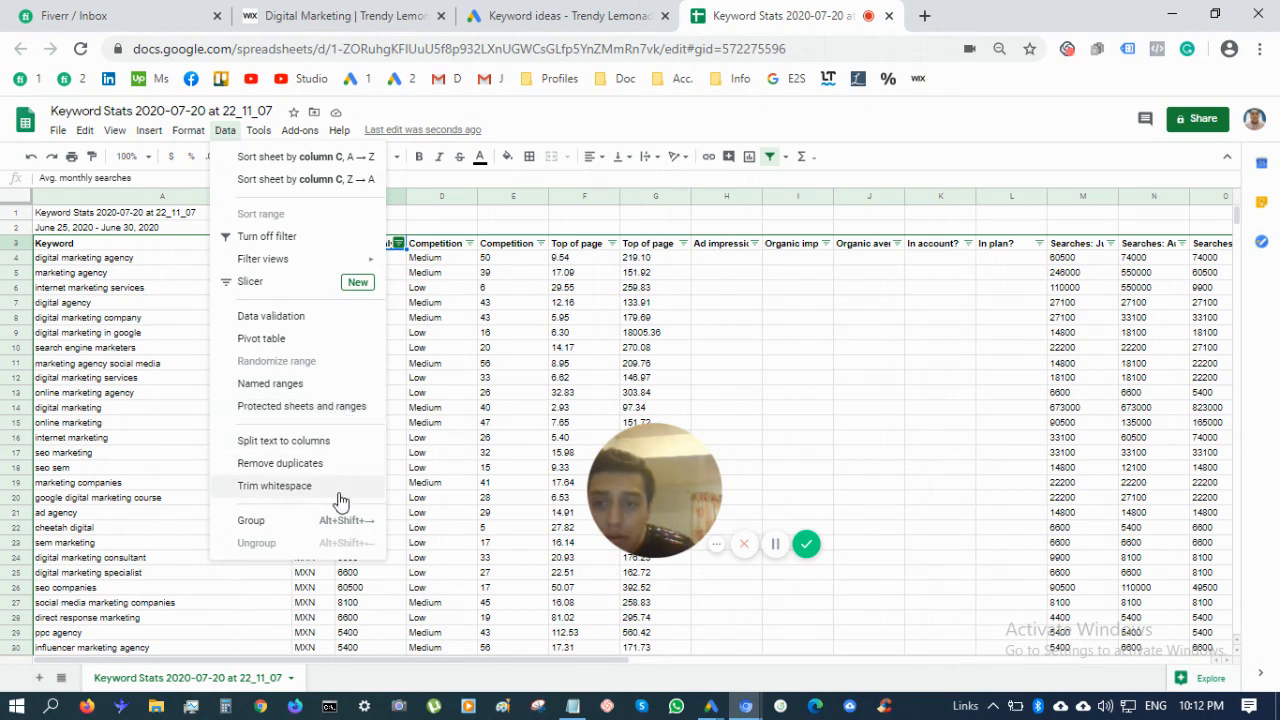
pyautogui.click(425, 513)
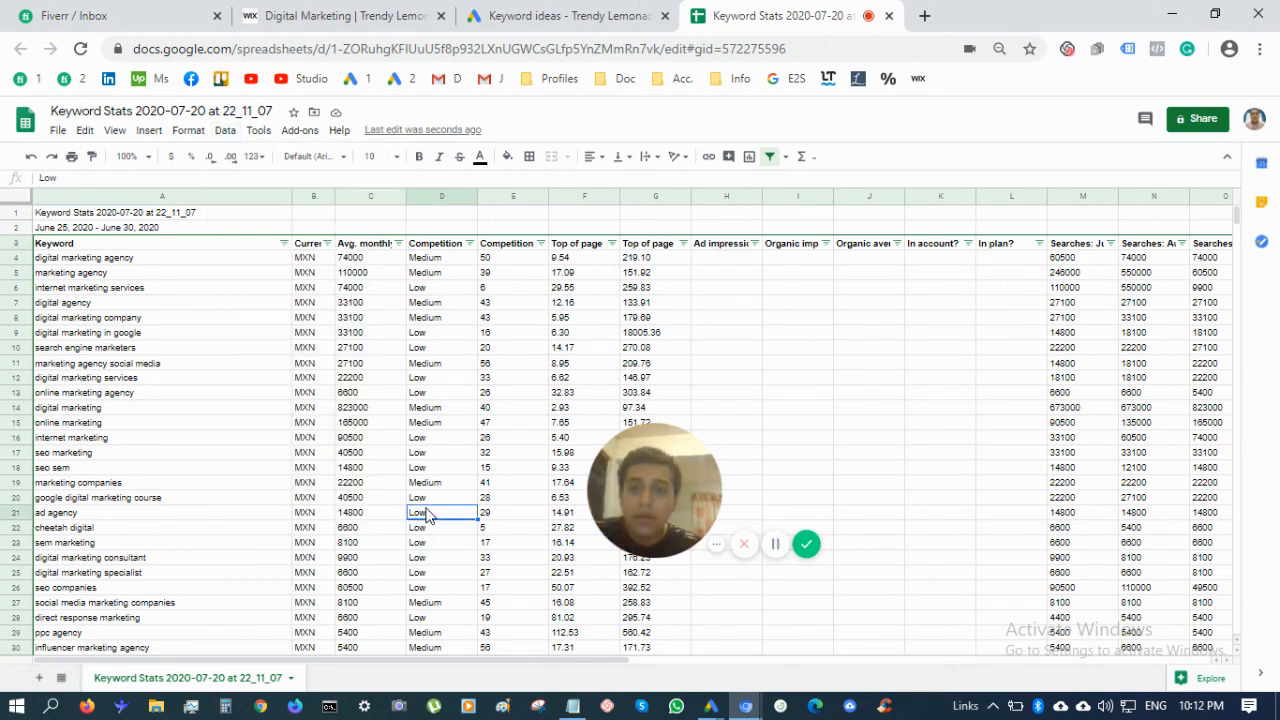
# Autofit column C to show the full Avg. monthly searches header, then return to Google Ads keyword ideas
pyautogui.click(390, 258)
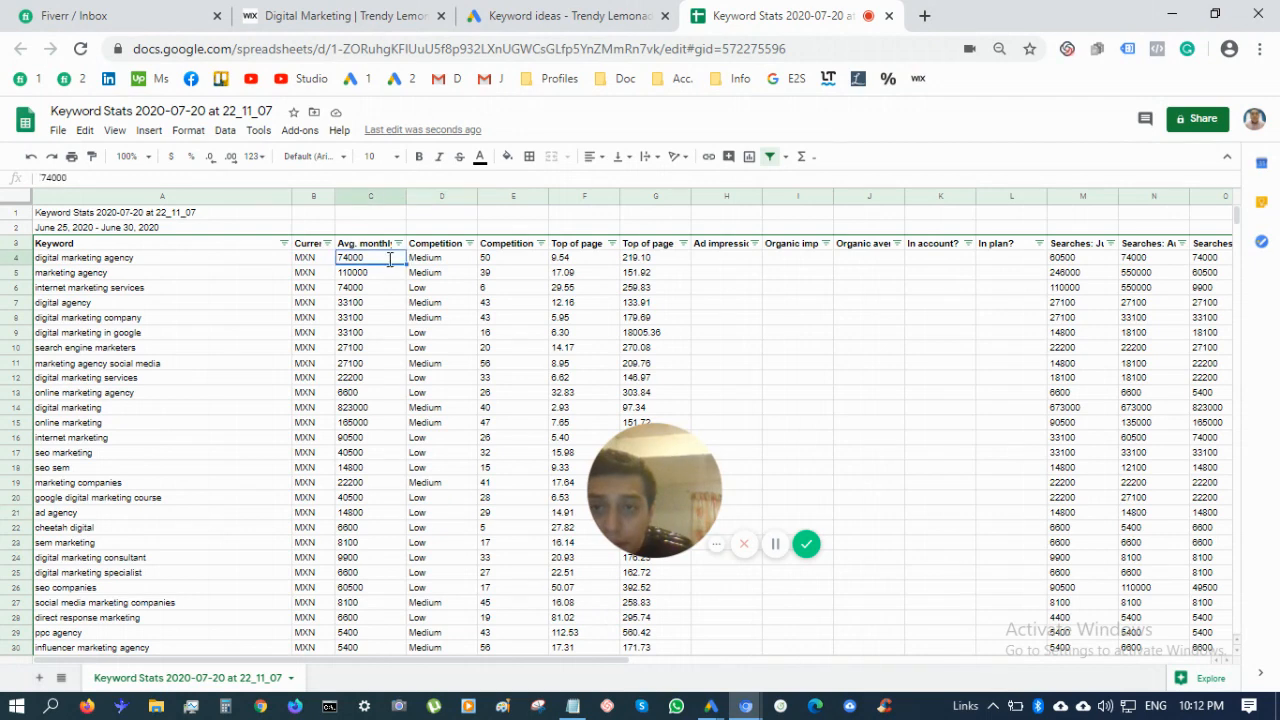
pyautogui.doubleClick(390, 258)
pyautogui.click(390, 304)
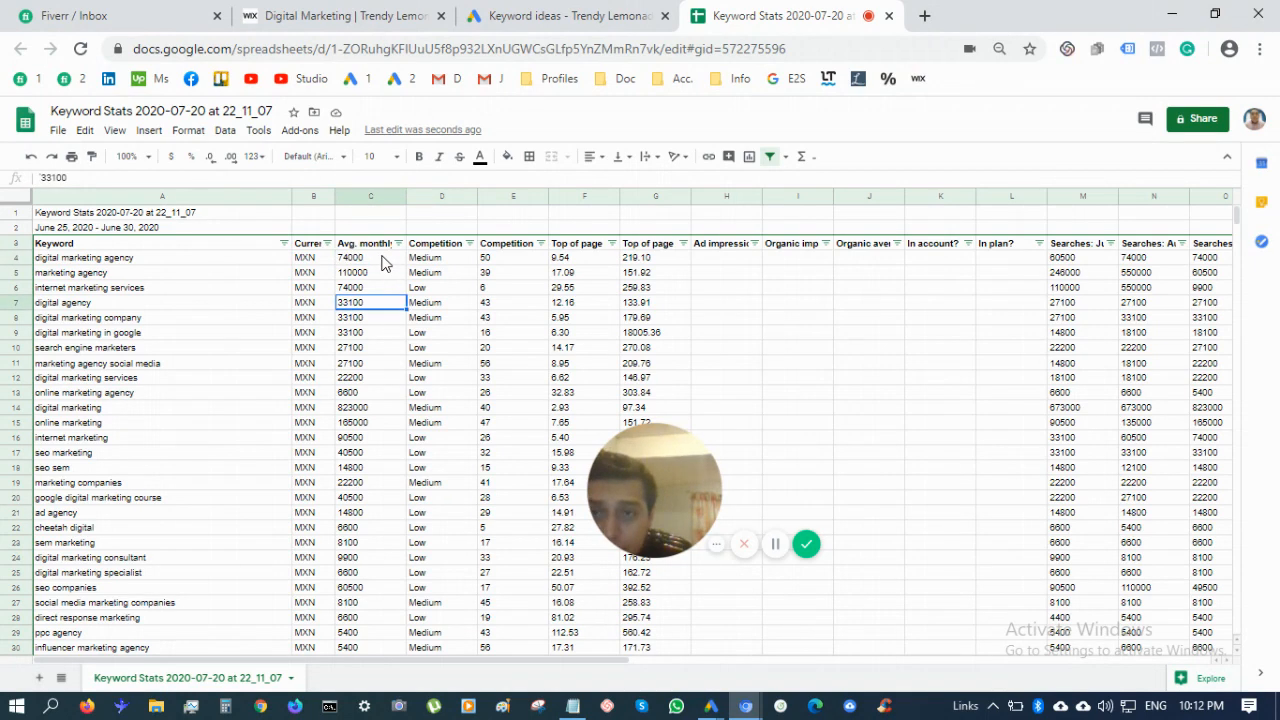
pyautogui.click(382, 257)
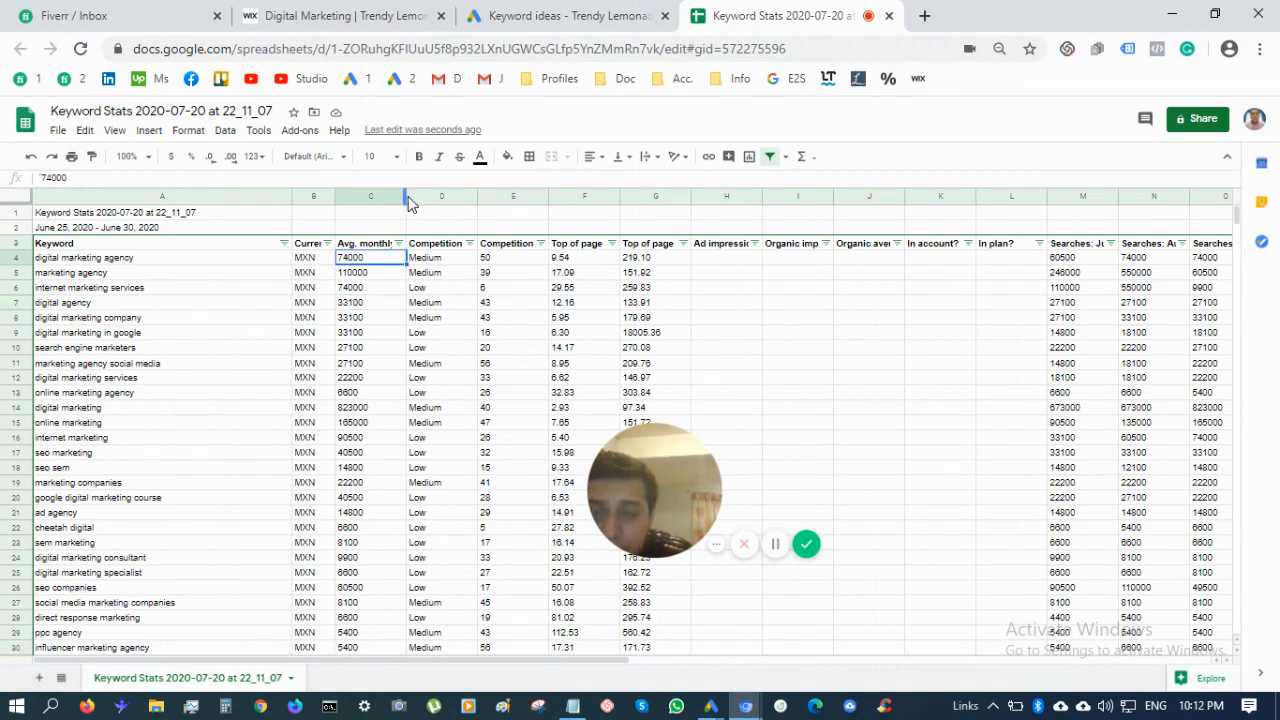
pyautogui.click(398, 197)
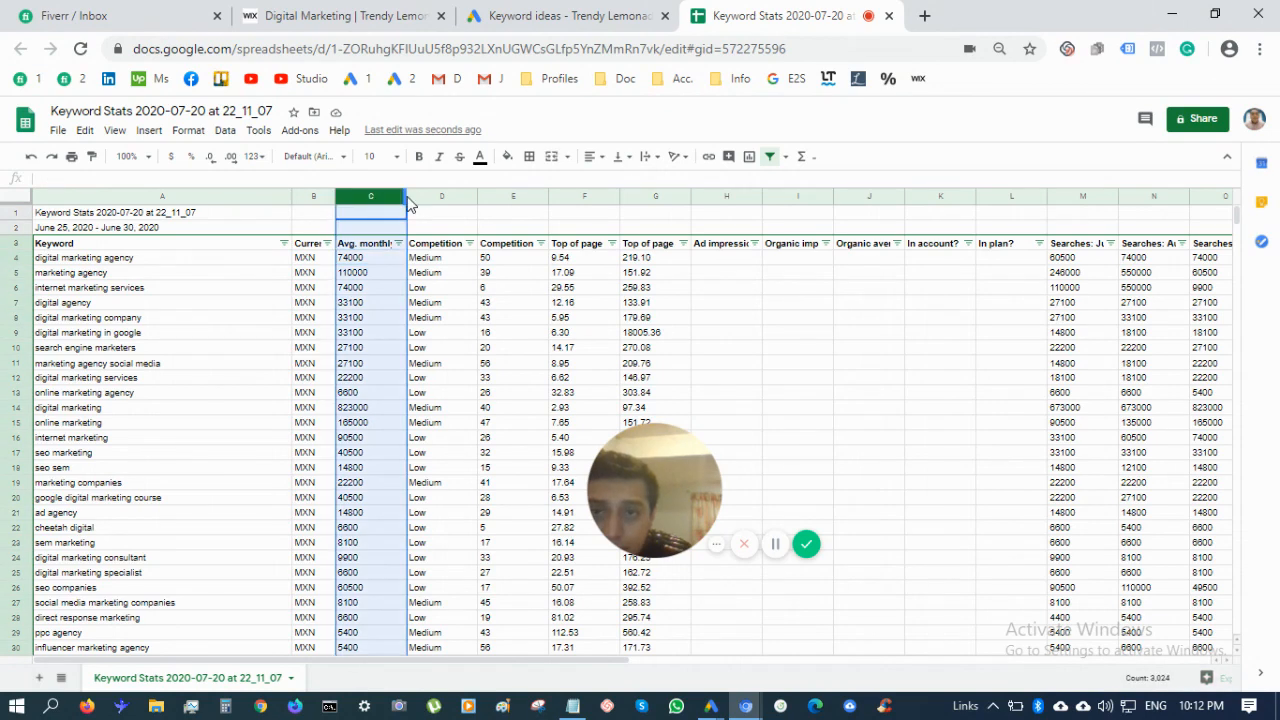
pyautogui.doubleClick(404, 202)
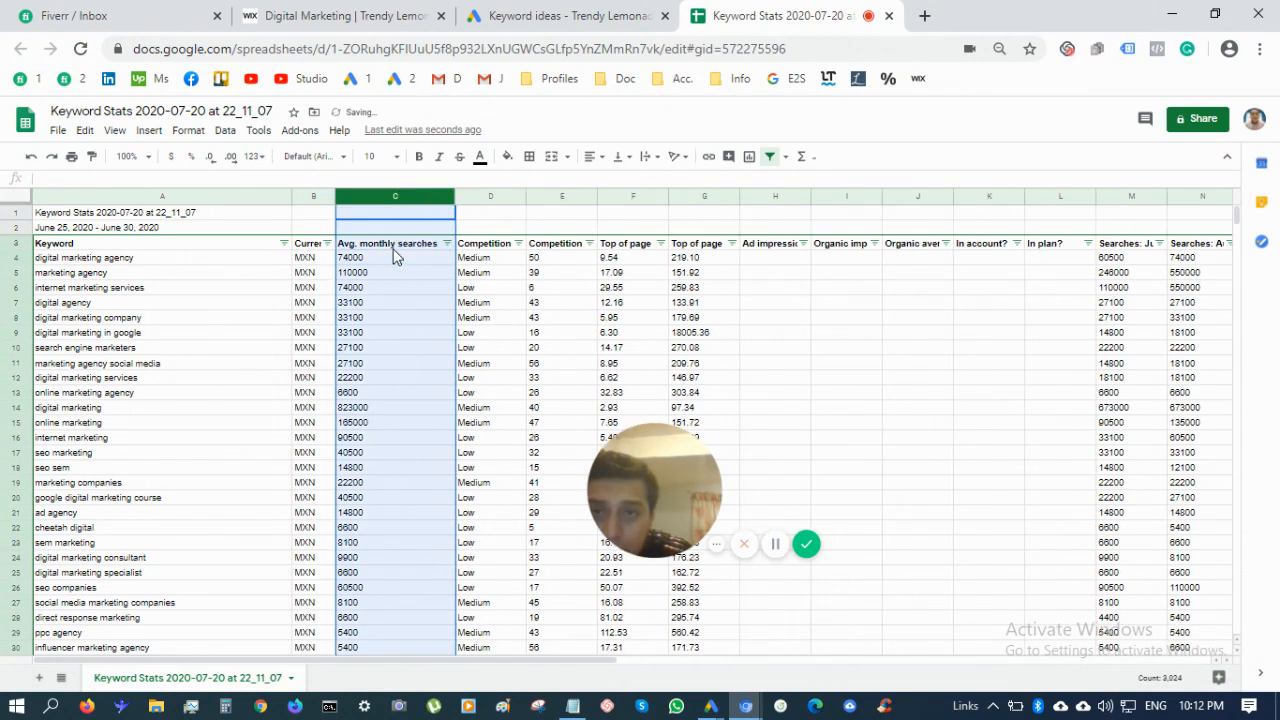
pyautogui.click(387, 245)
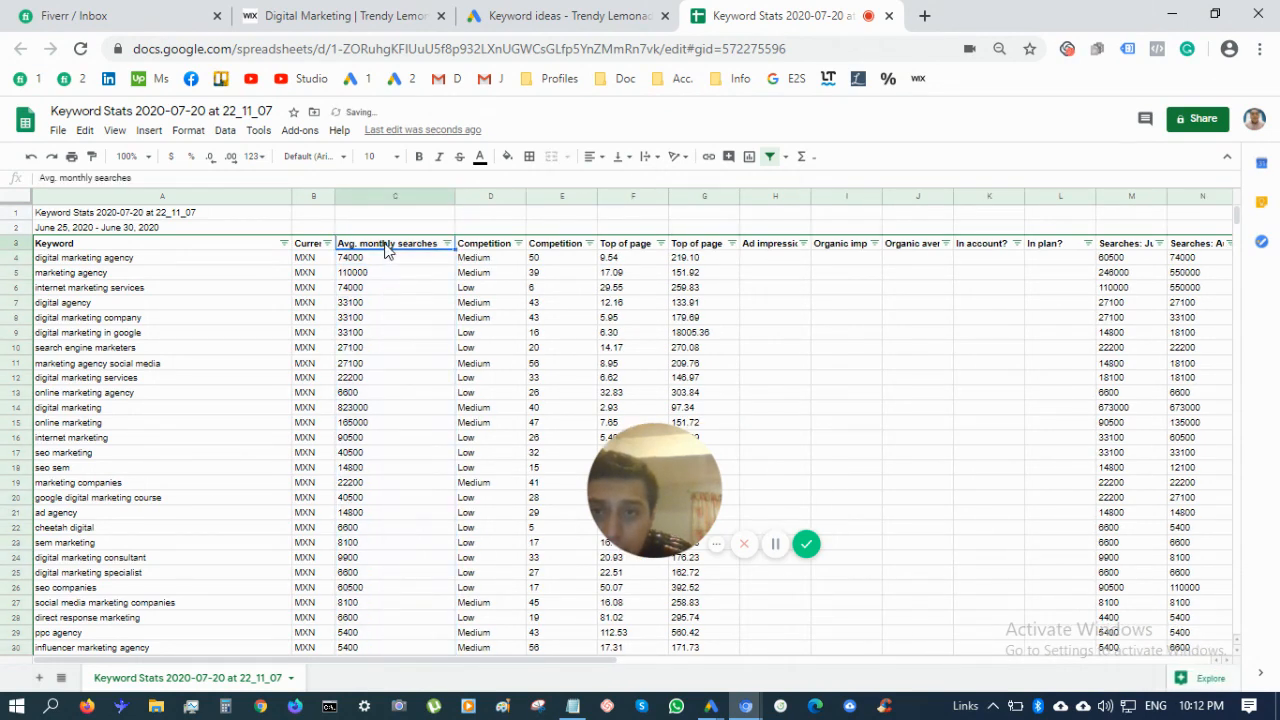
pyautogui.click(388, 197)
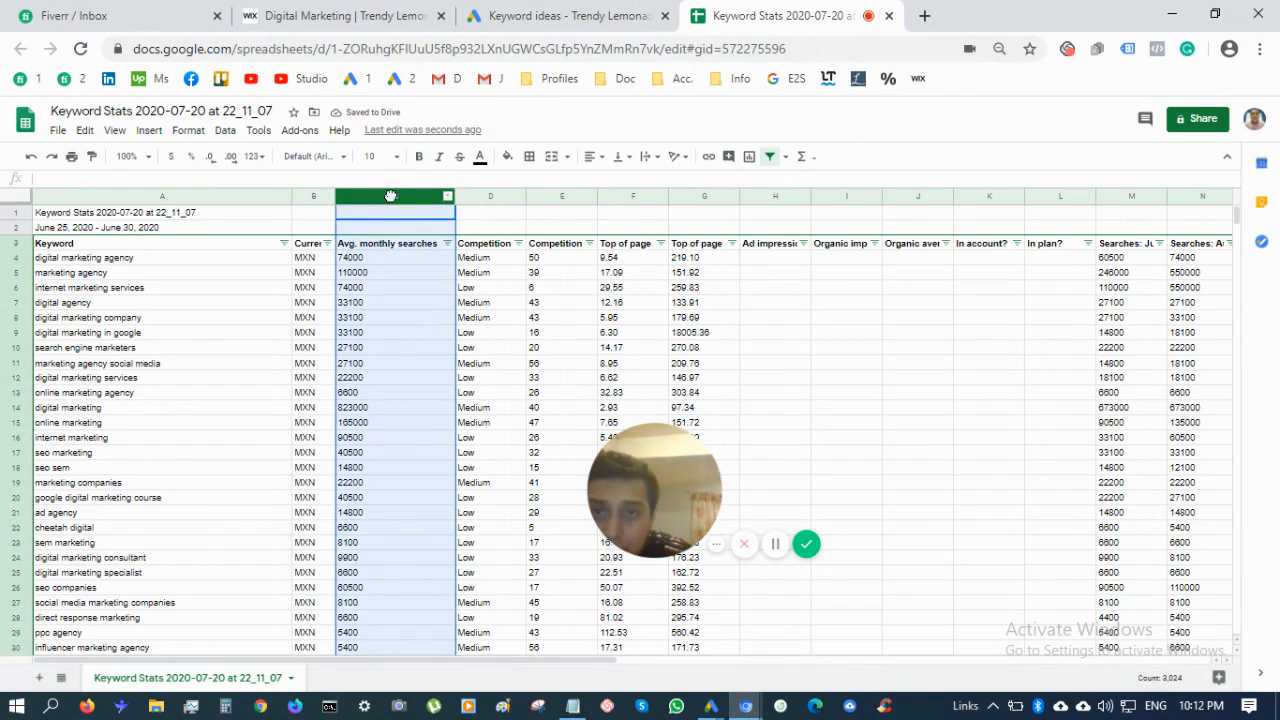
pyautogui.click(398, 246)
pyautogui.rightClick(398, 248)
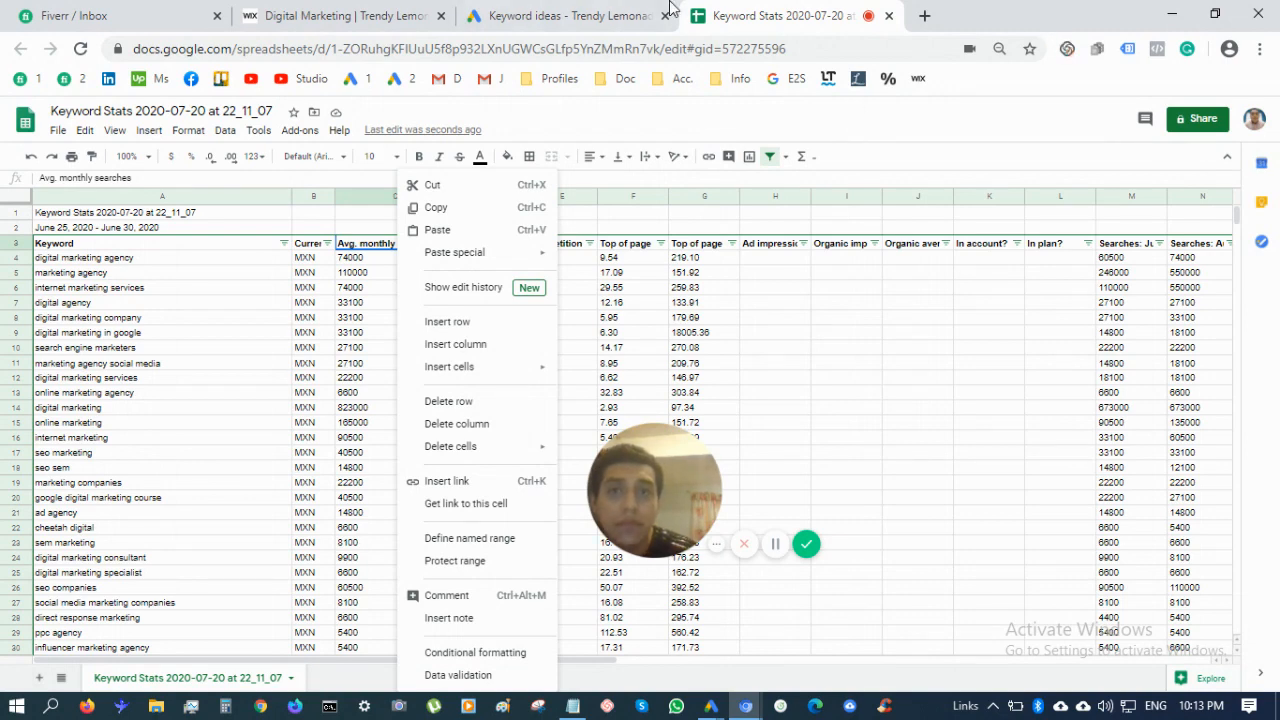
pyautogui.click(624, 10)
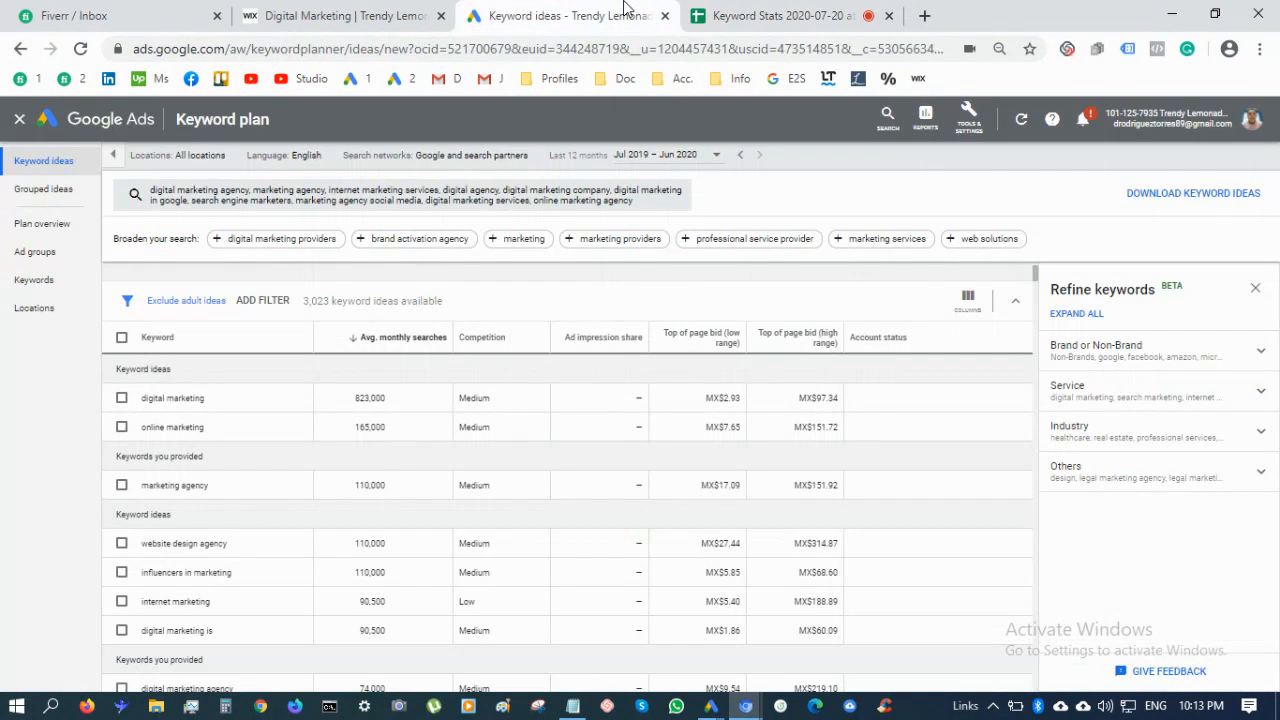
# Download the keyword ideas as CSV 'Keyword Stats 2020-07-20 at 22_13_12' and open it in Excel
pyautogui.click(1145, 193)
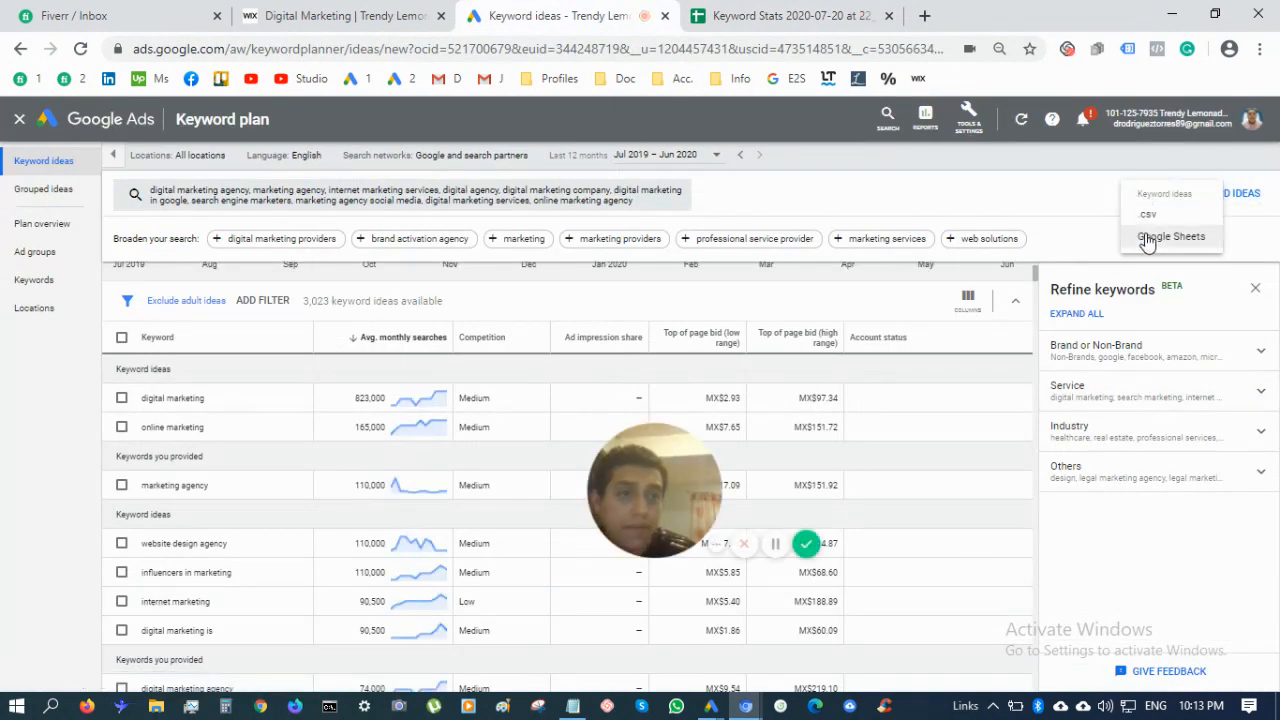
pyautogui.click(1143, 228)
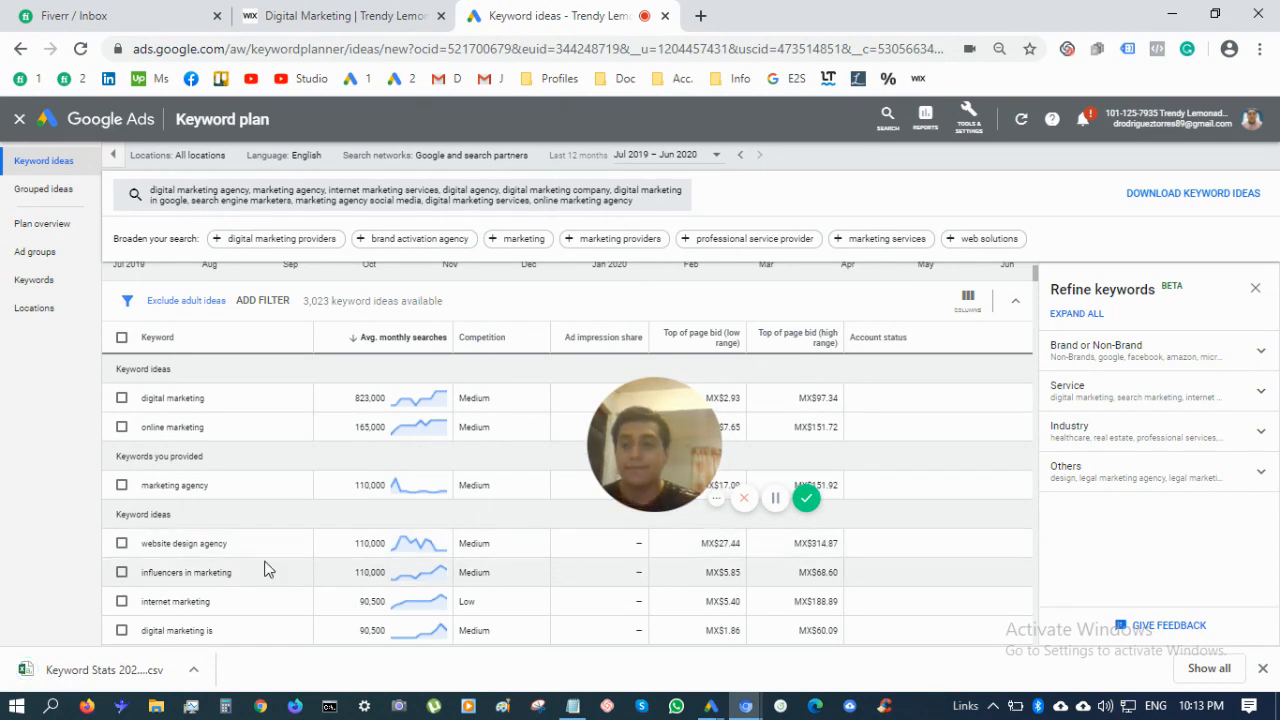
pyautogui.click(127, 673)
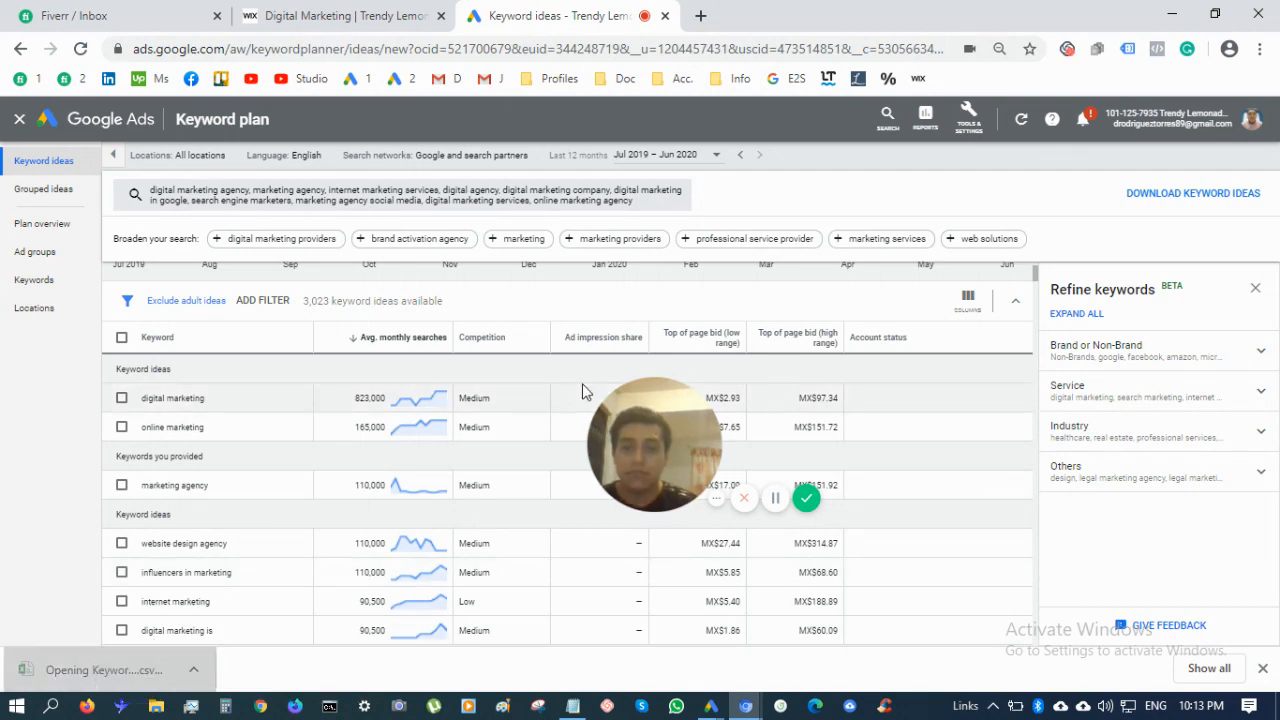
pyautogui.click(775, 488)
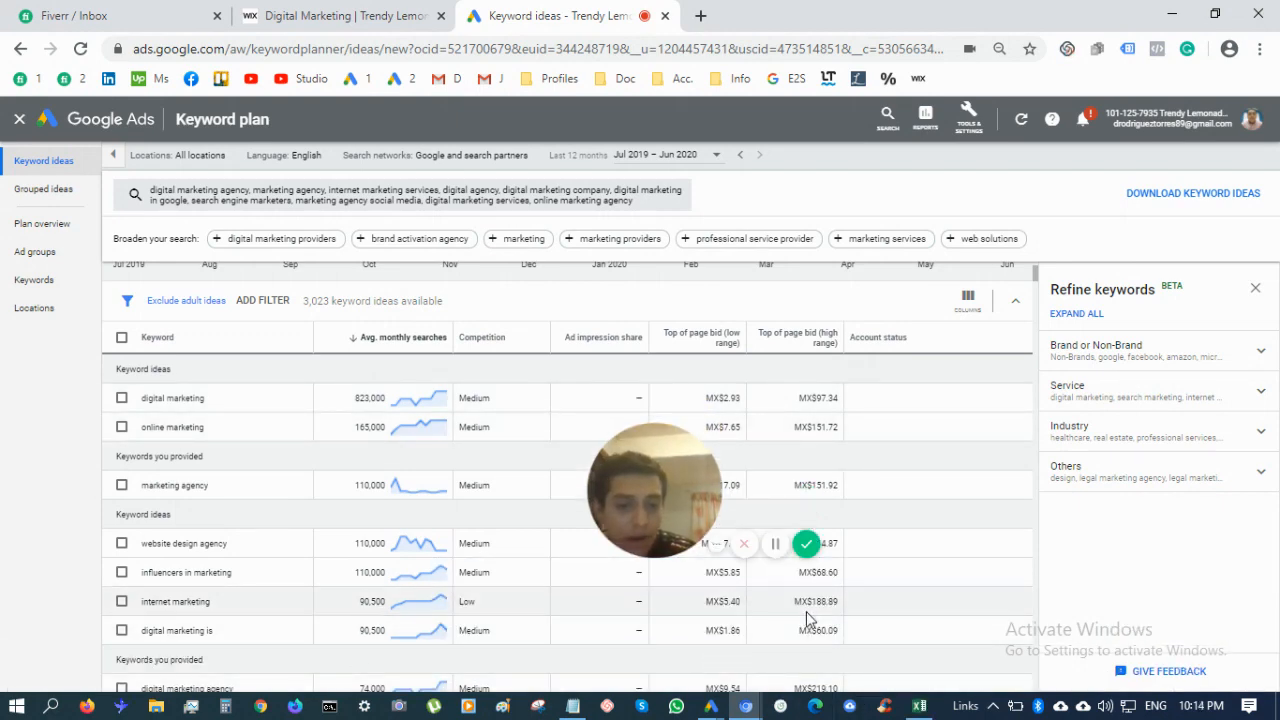
pyautogui.click(919, 706)
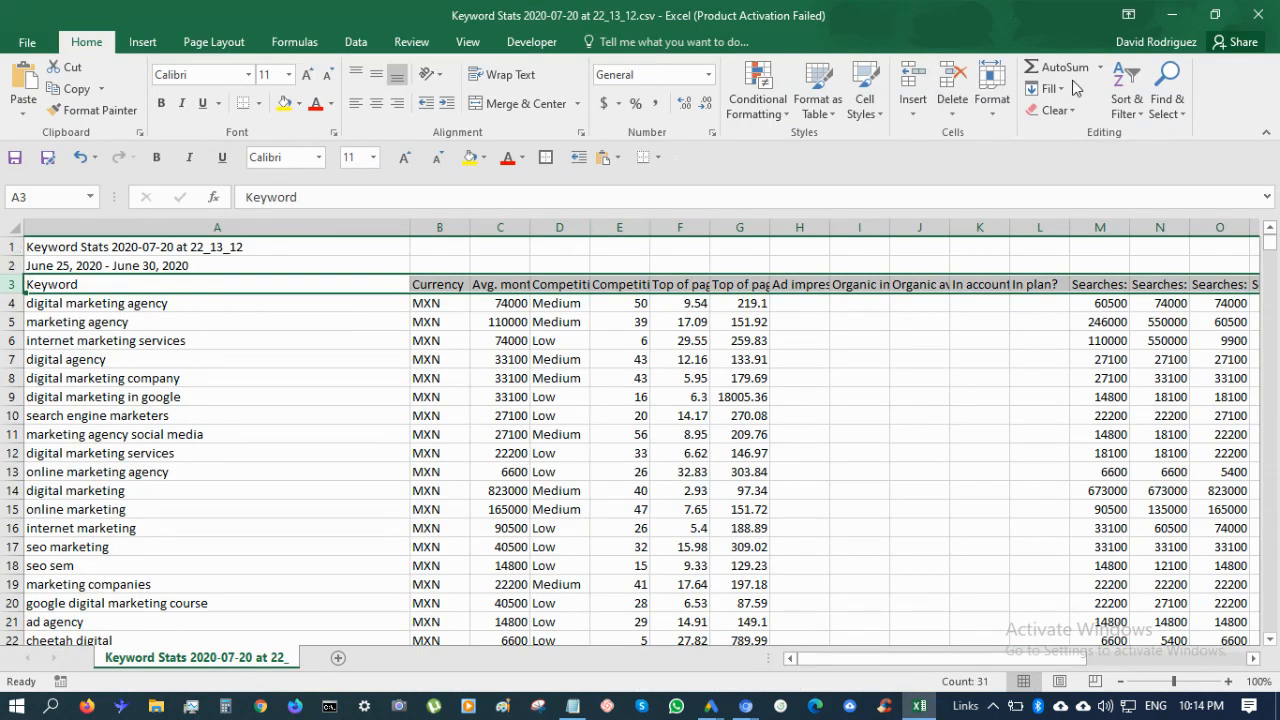
# Add header filters in Excel and sort Avg. monthly searches from largest to smallest
pyautogui.click(1129, 88)
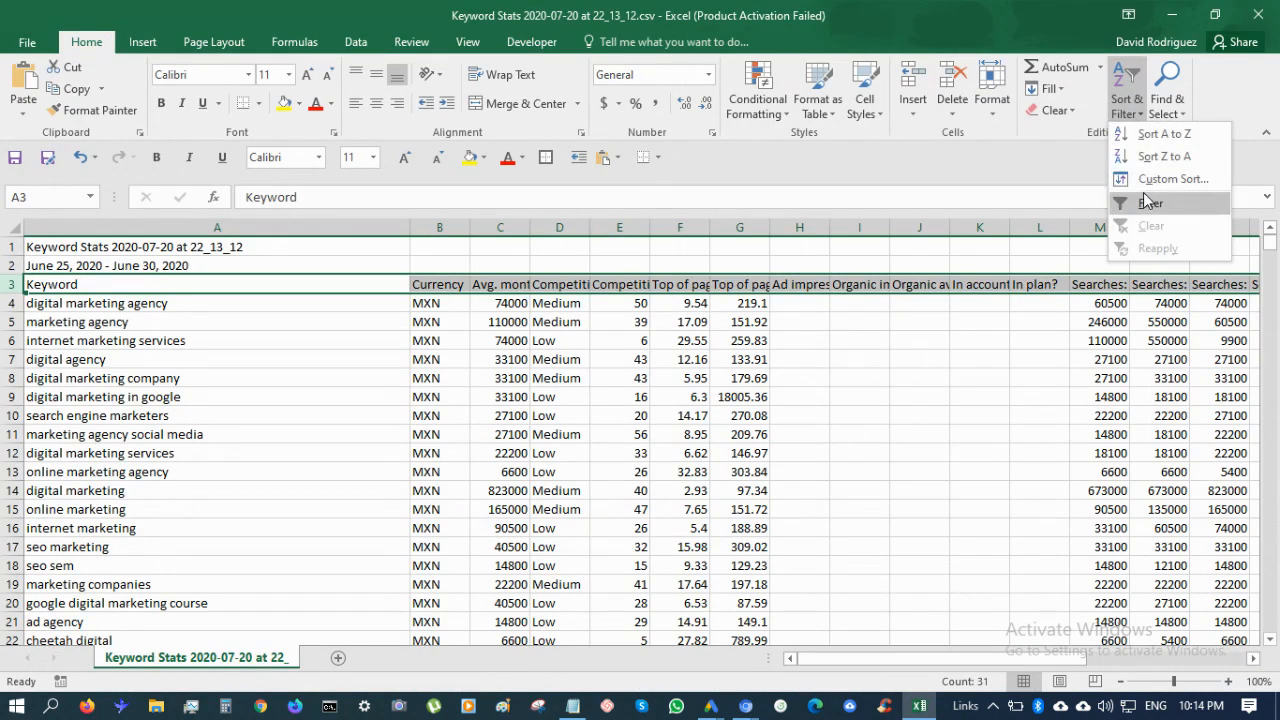
pyautogui.click(1143, 196)
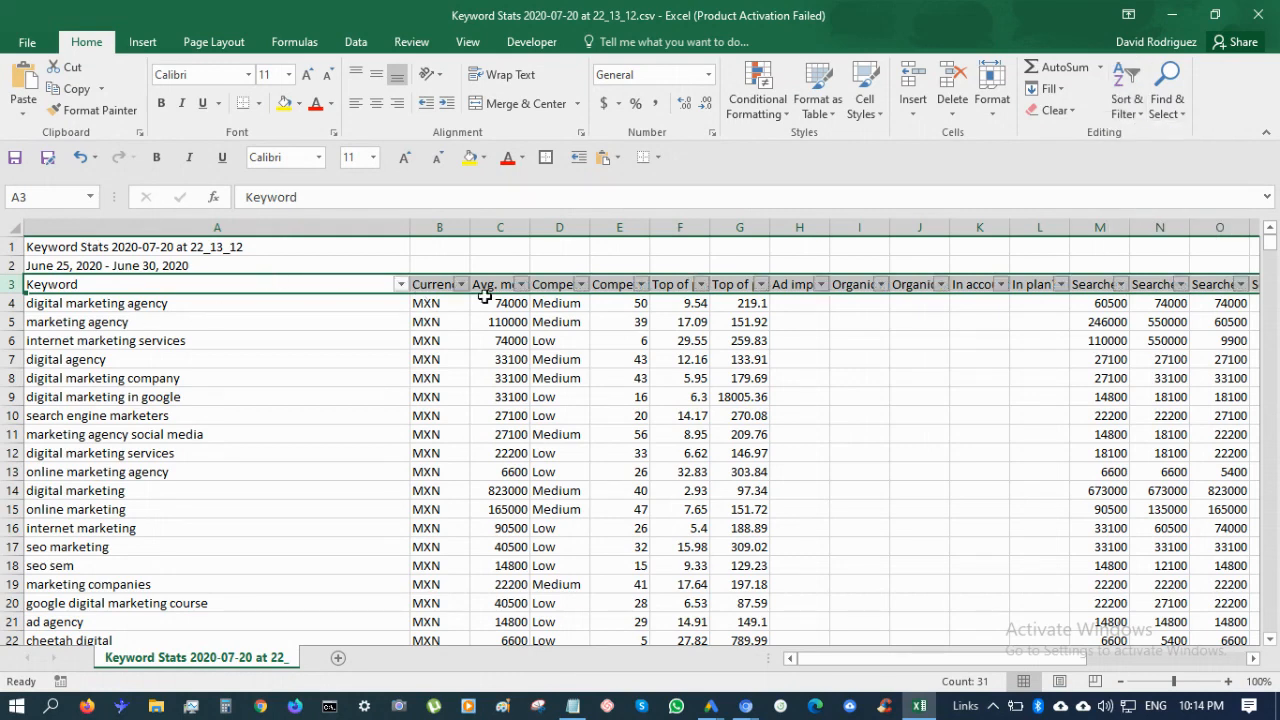
pyautogui.click(521, 285)
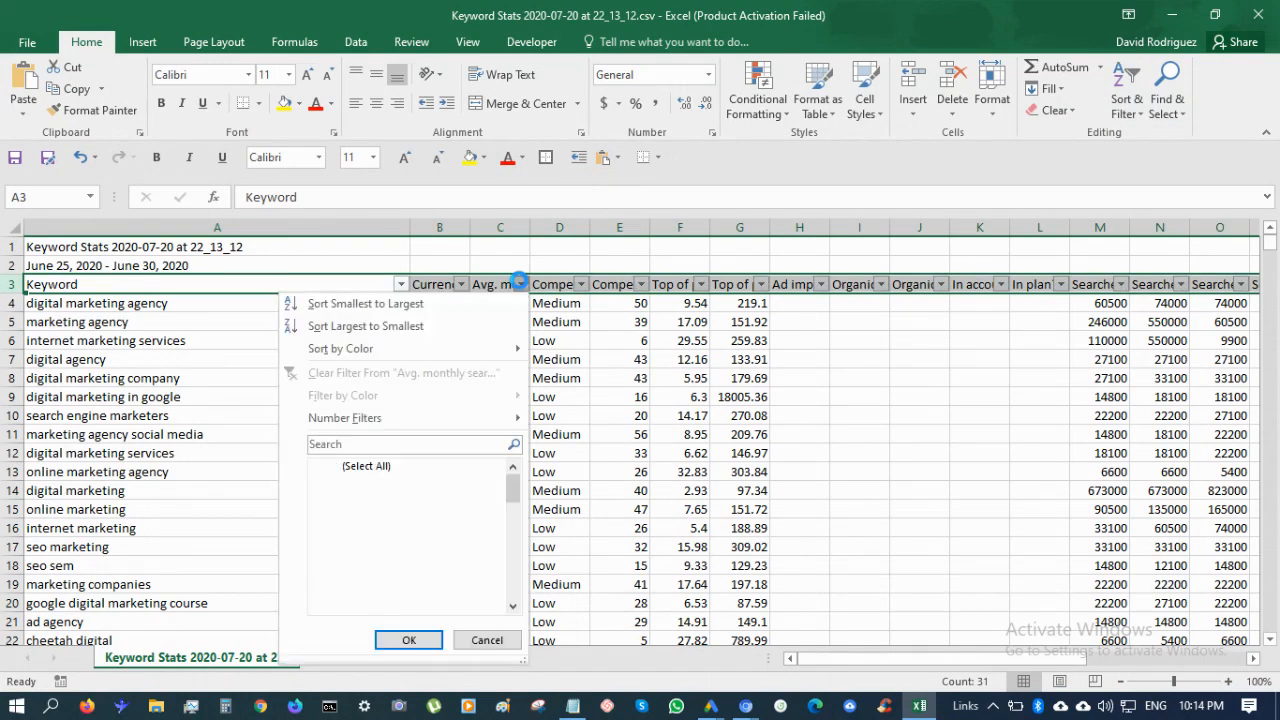
pyautogui.click(431, 311)
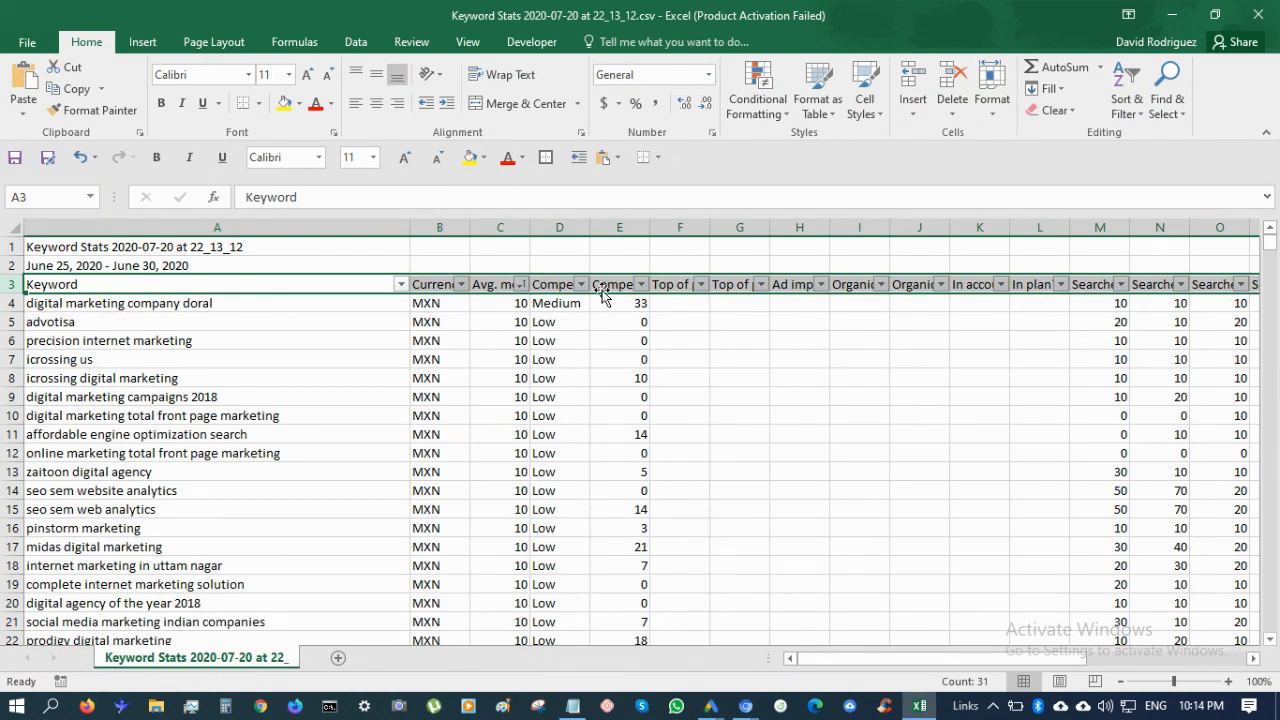
pyautogui.click(521, 285)
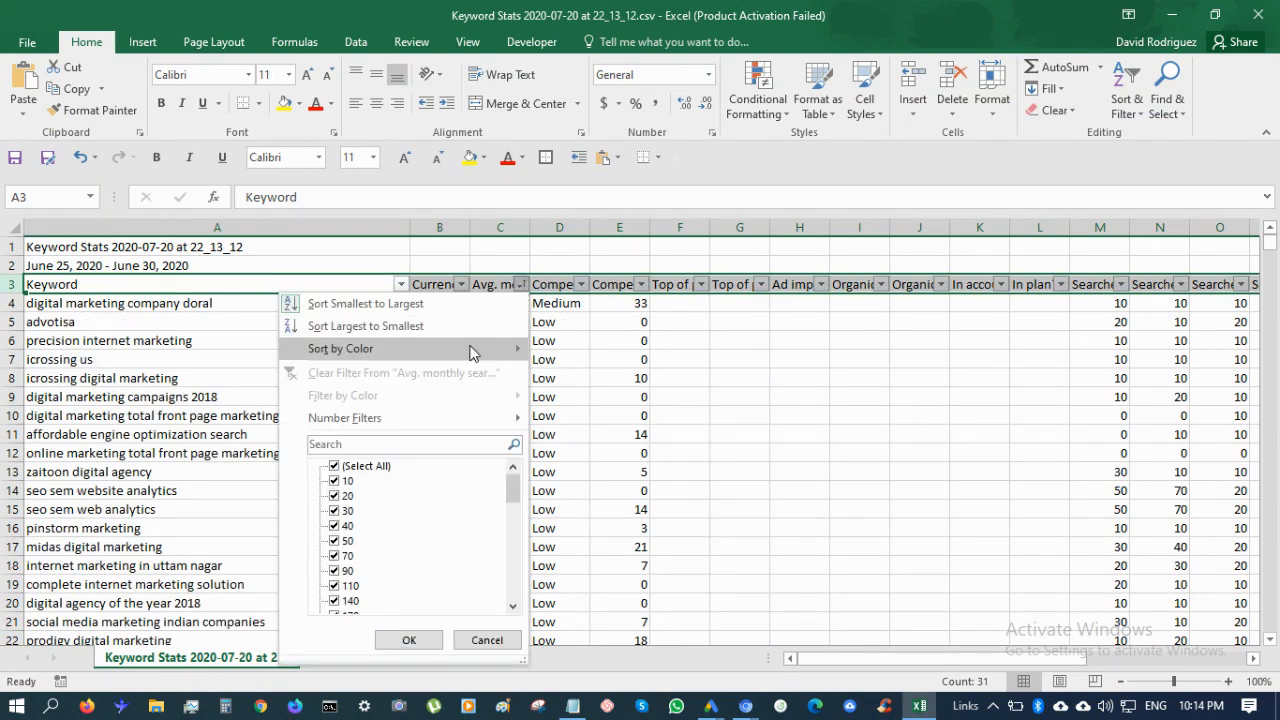
pyautogui.click(400, 326)
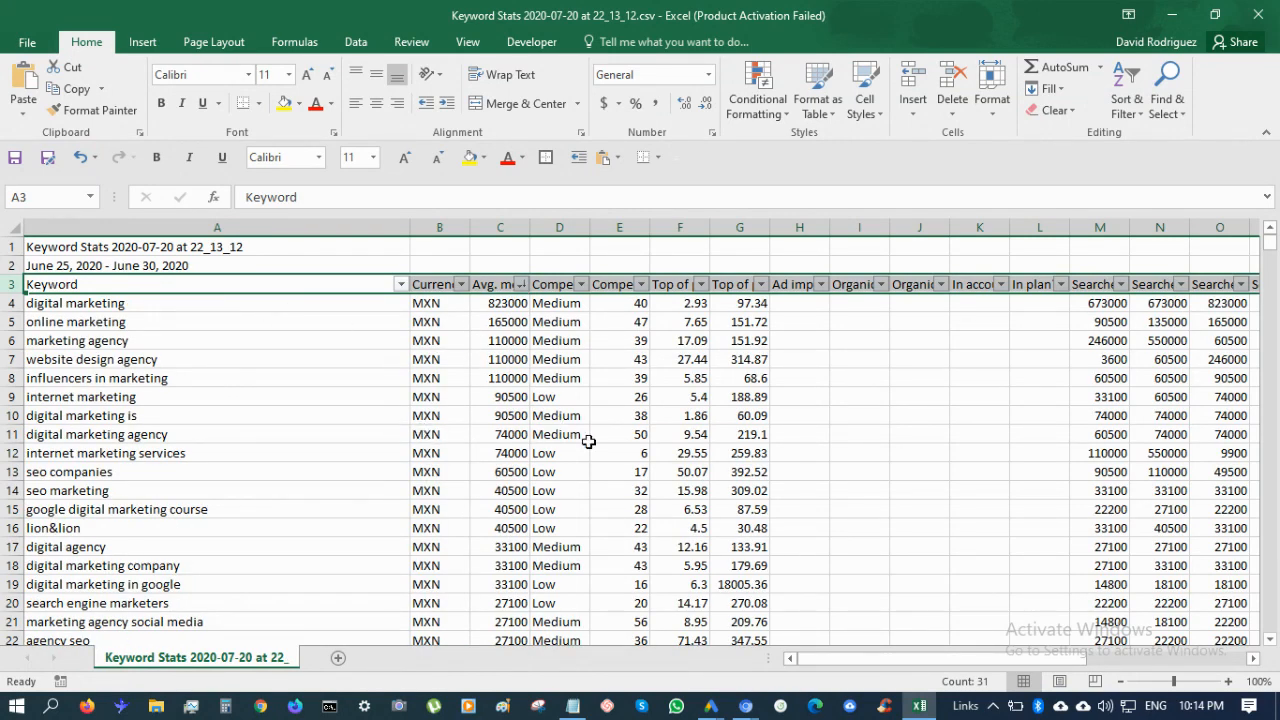
# Open a blank Notepad window and select the top keyword, 'digital marketing', in Excel
pyautogui.click(573, 706)
pyautogui.click(1170, 12)
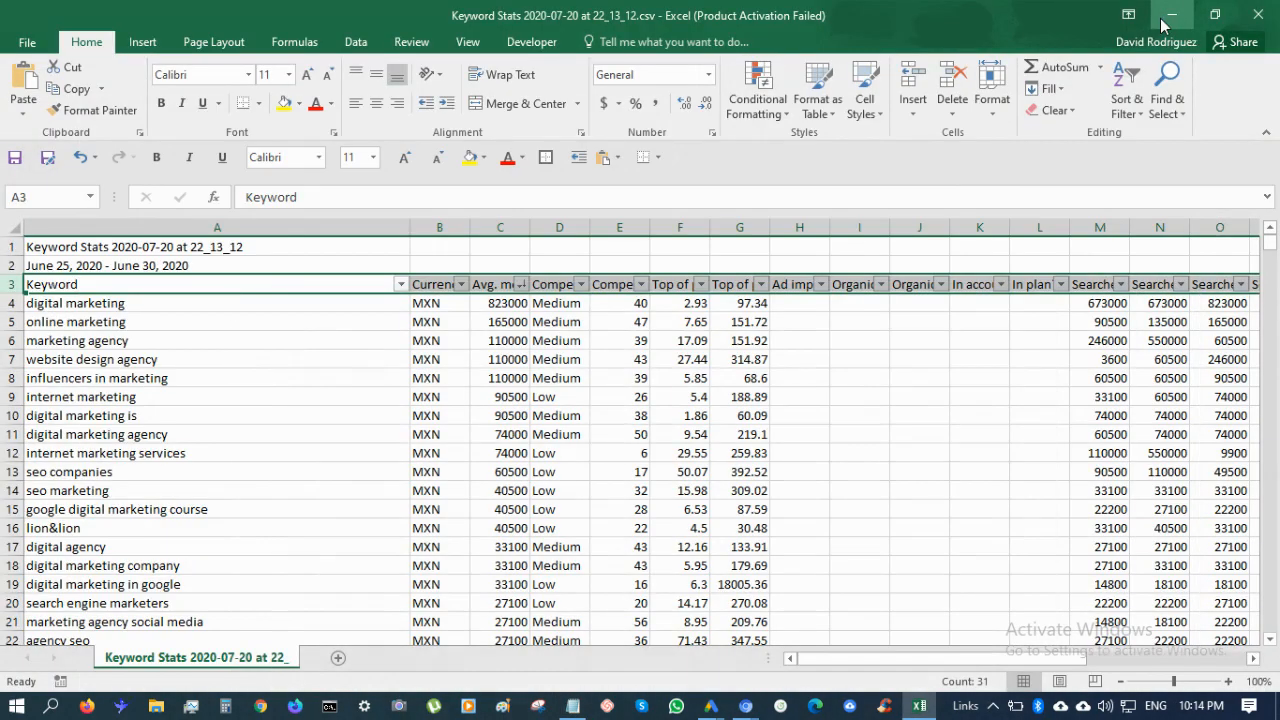
pyautogui.click(199, 302)
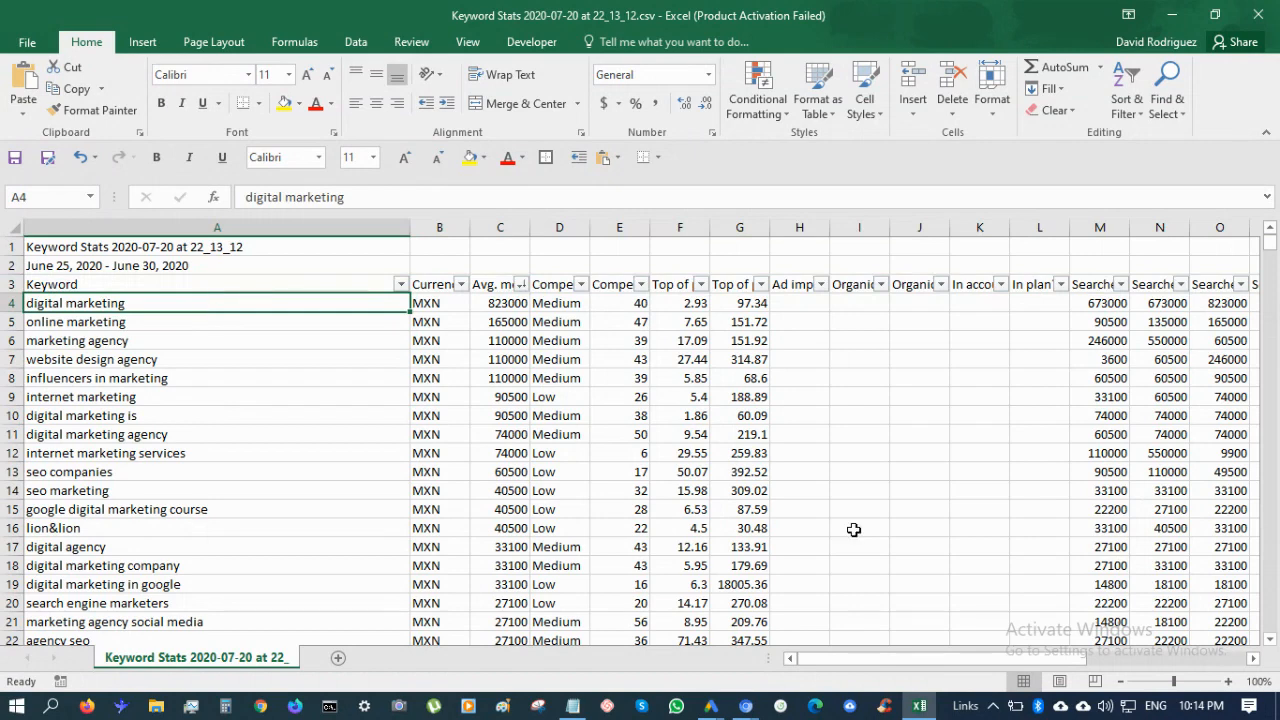
# Copy 'digital marketing' from Excel into the Notepad list
pyautogui.hotkey('ctrl', 'c')
pyautogui.hotkey('alt', 'Tab')
pyautogui.hotkey('ctrl', 'v')
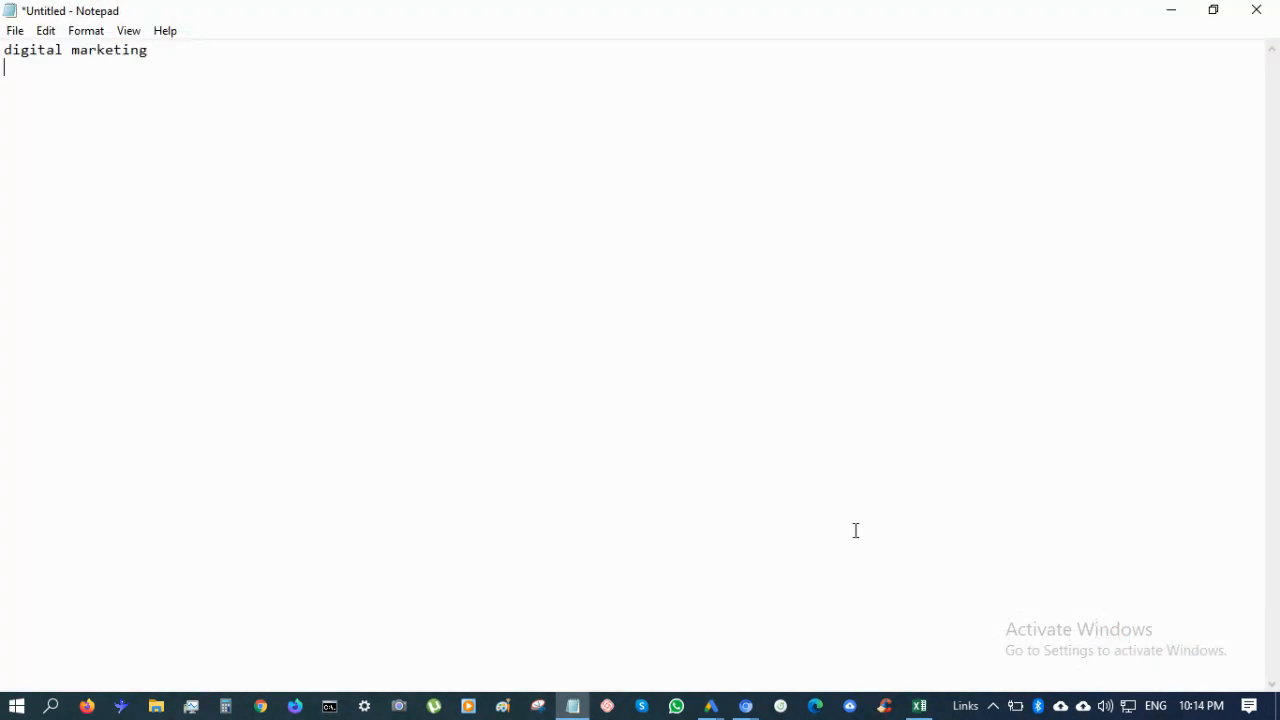
pyautogui.hotkey('alt', 'Tab')
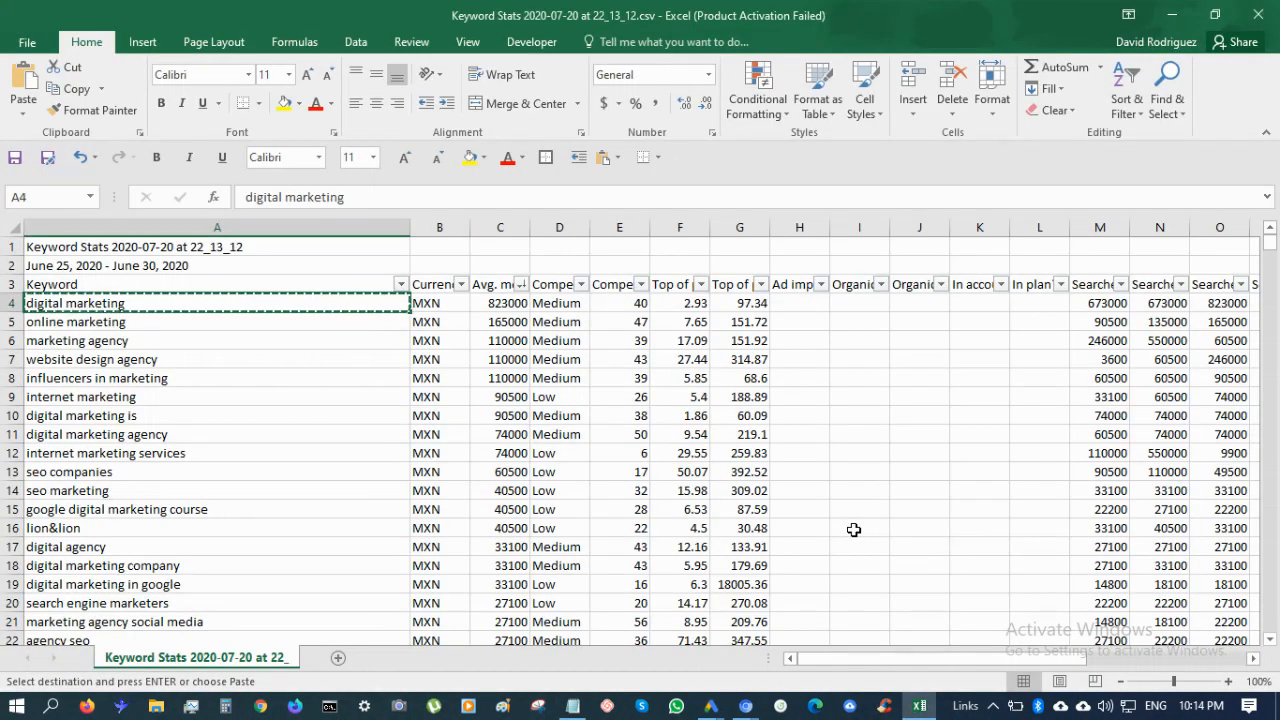
# Autofit column F and review the bid, competition and search values for 'online marketing'
pyautogui.press('Right')
pyautogui.press('Right')
pyautogui.press('Right')
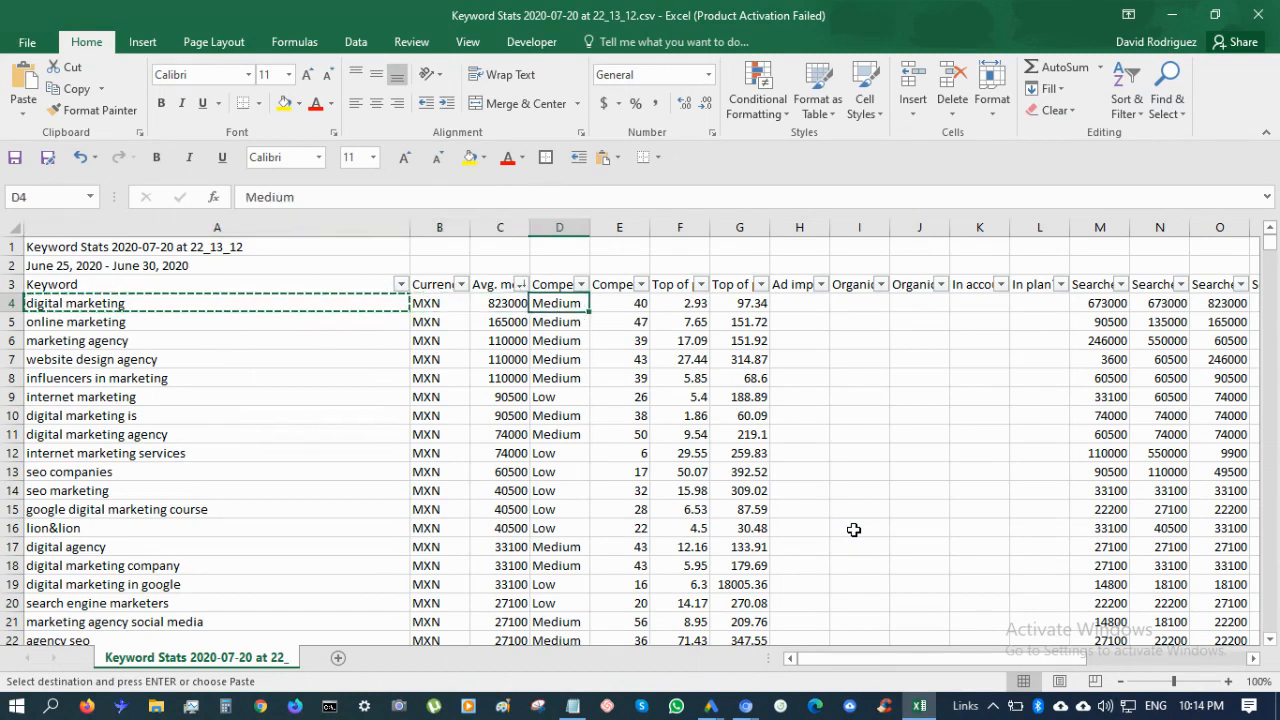
pyautogui.press('Right')
pyautogui.press('Right')
pyautogui.press('Right')
pyautogui.press('Left')
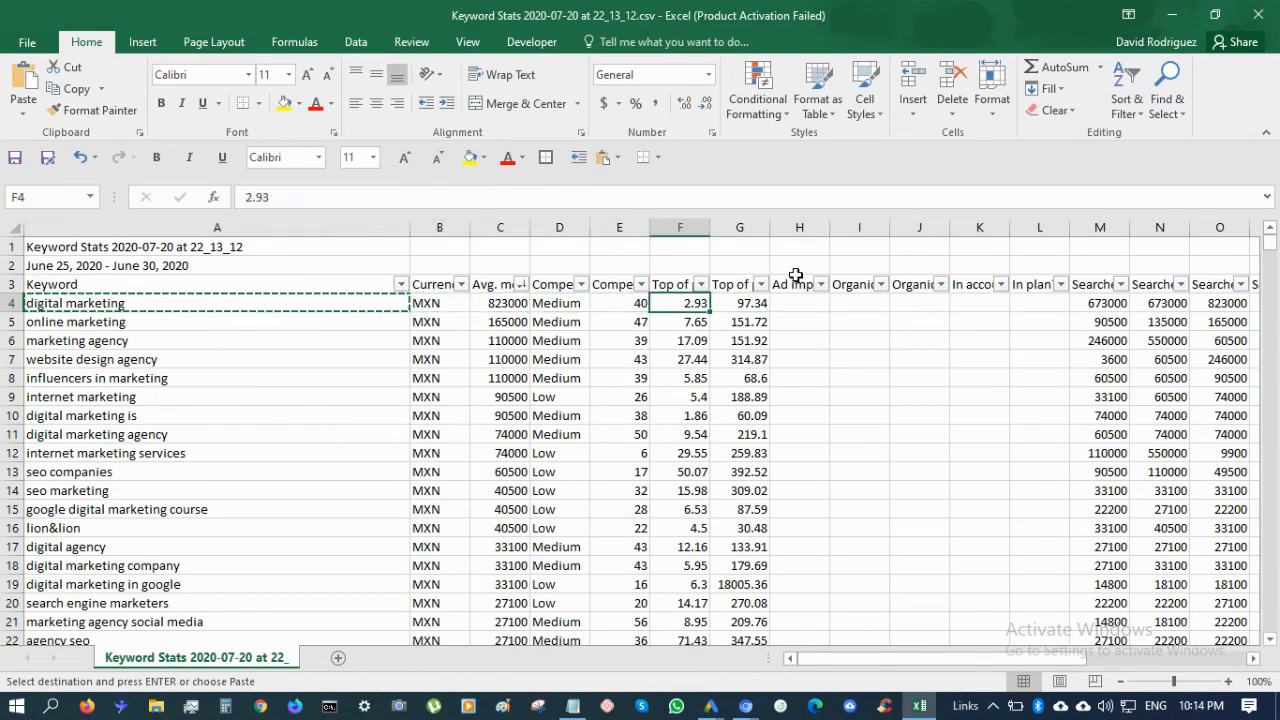
pyautogui.doubleClick(710, 227)
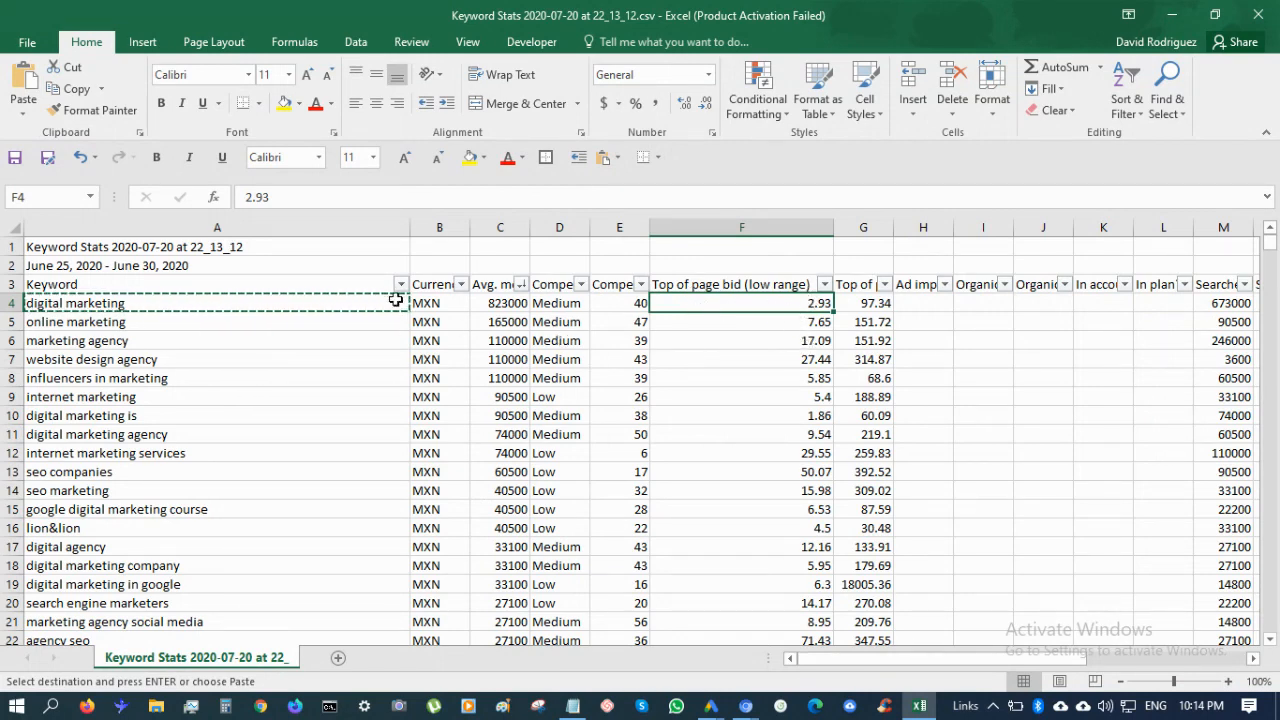
pyautogui.click(336, 326)
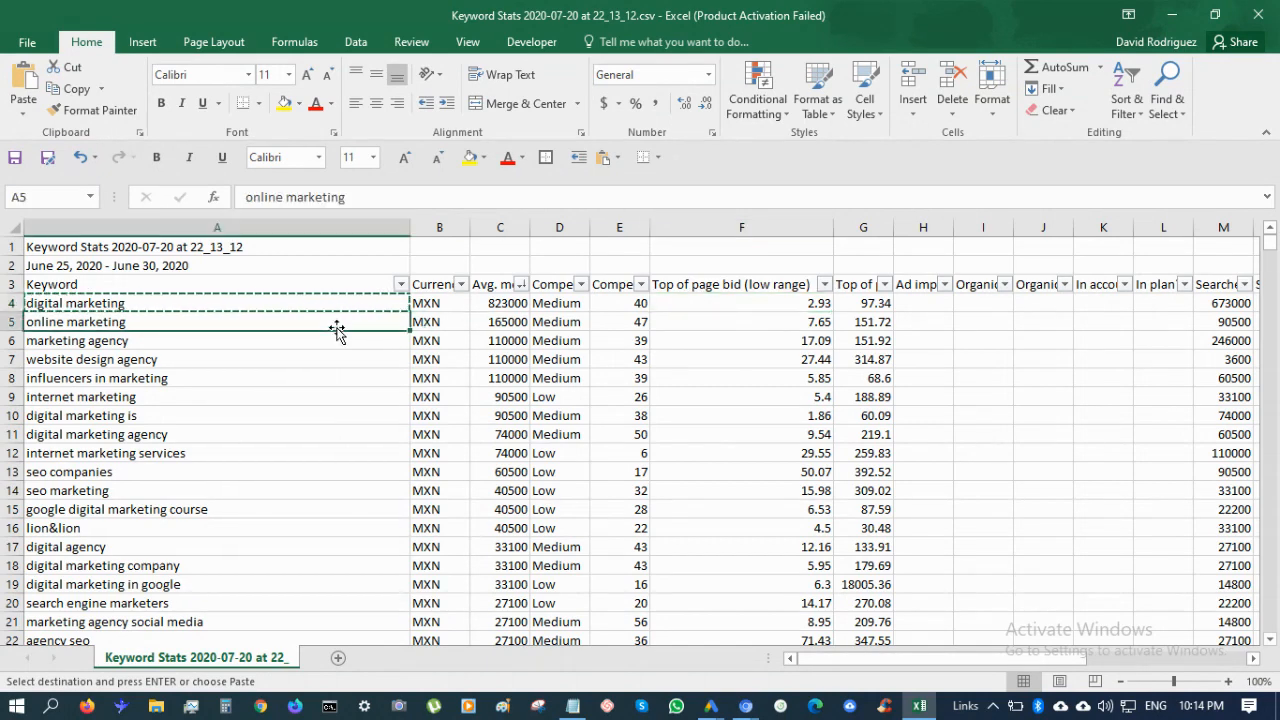
pyautogui.click(818, 326)
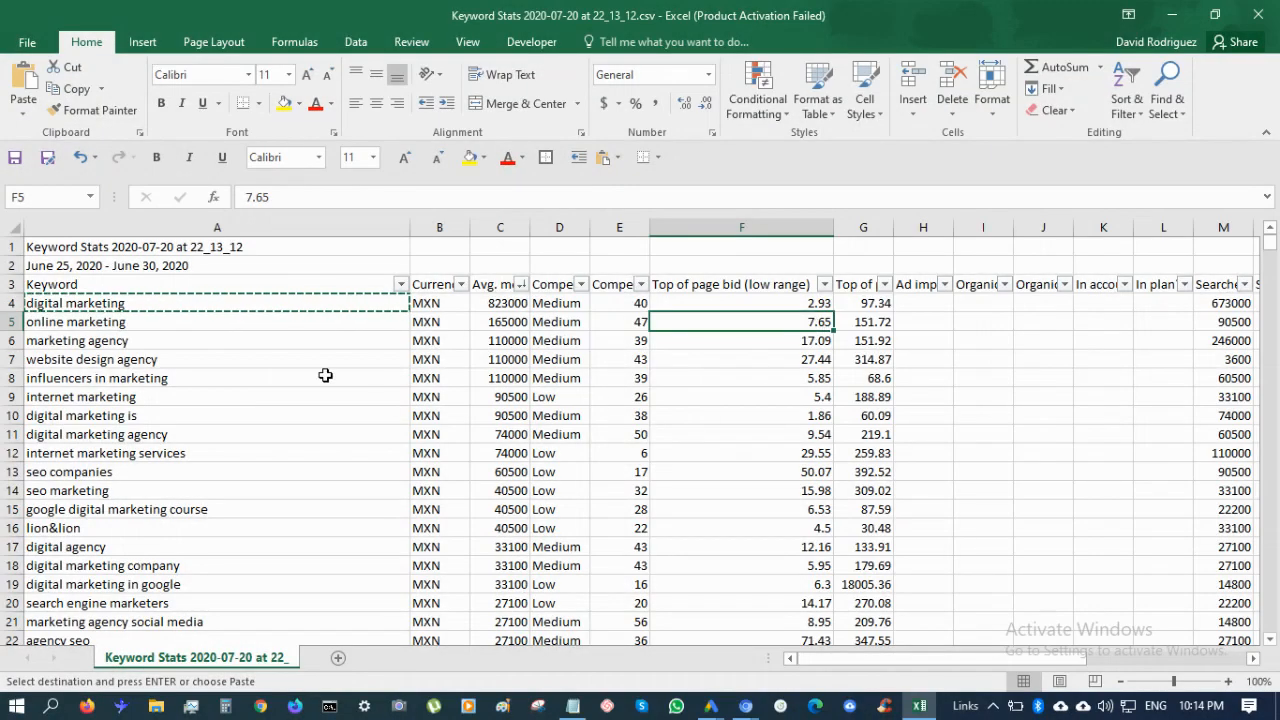
pyautogui.click(565, 323)
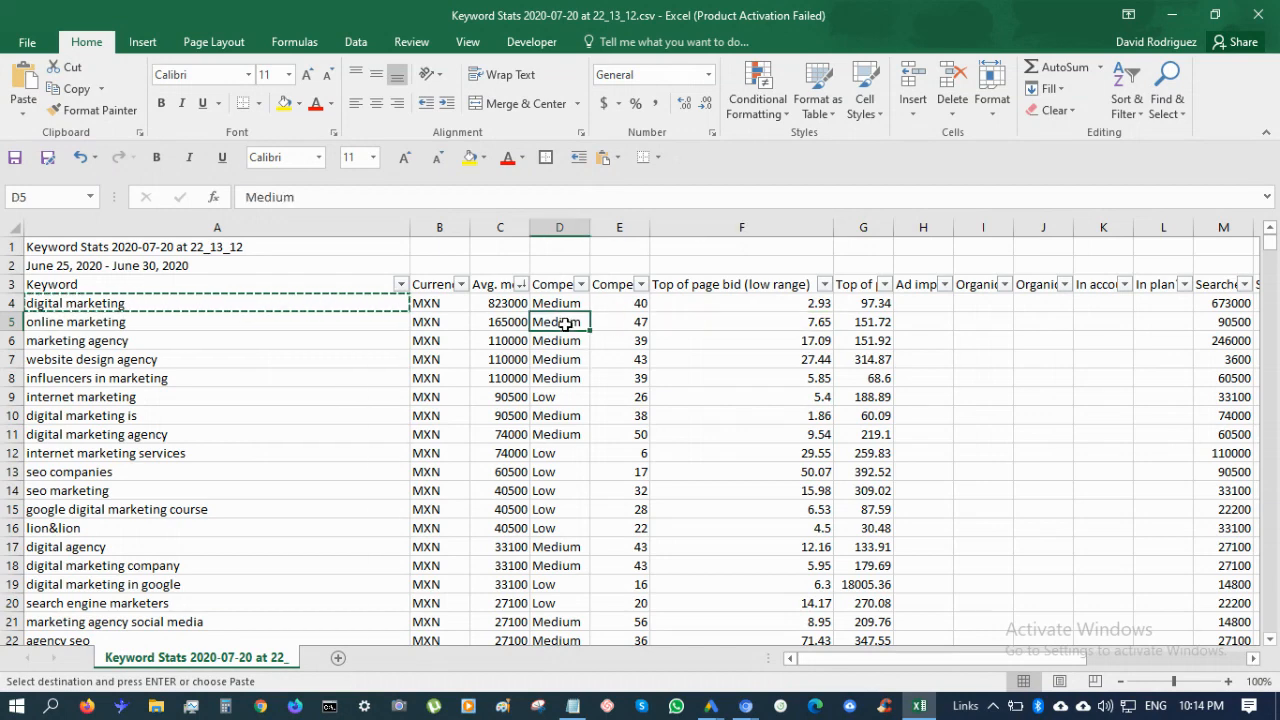
pyautogui.click(512, 324)
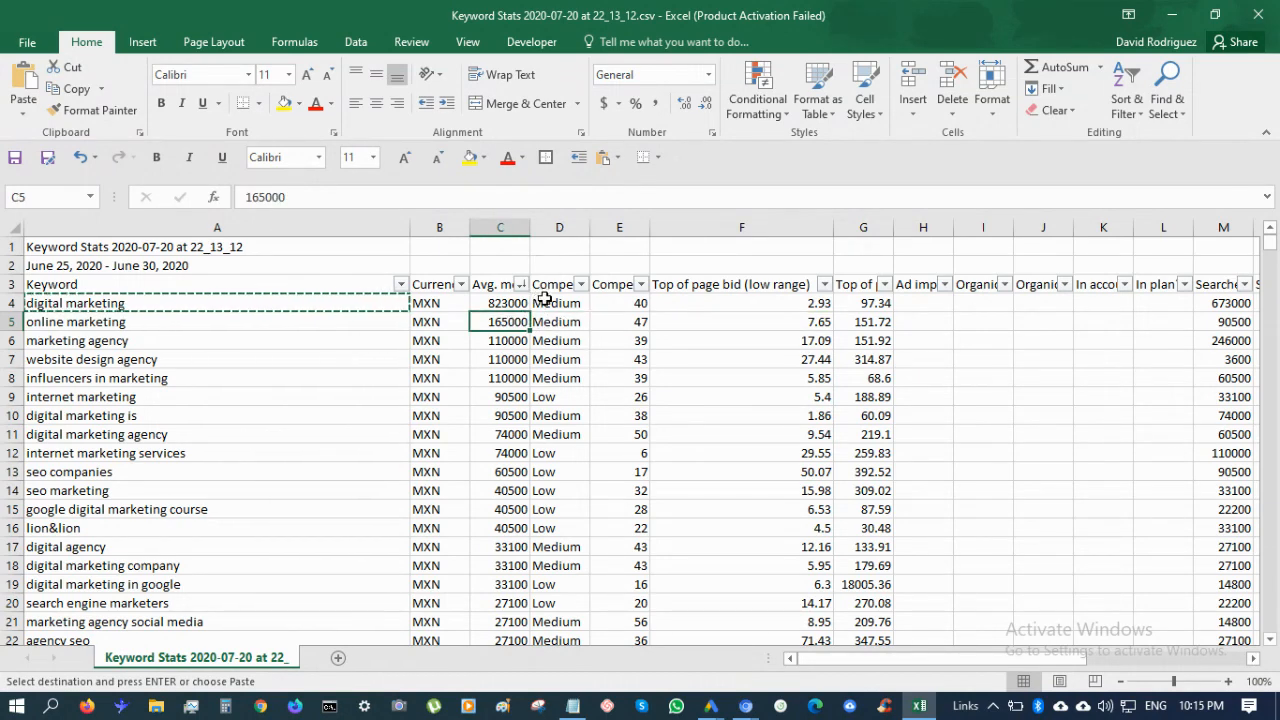
# Add 'marketing agency' to the Notepad list as a new line
pyautogui.click(203, 338)
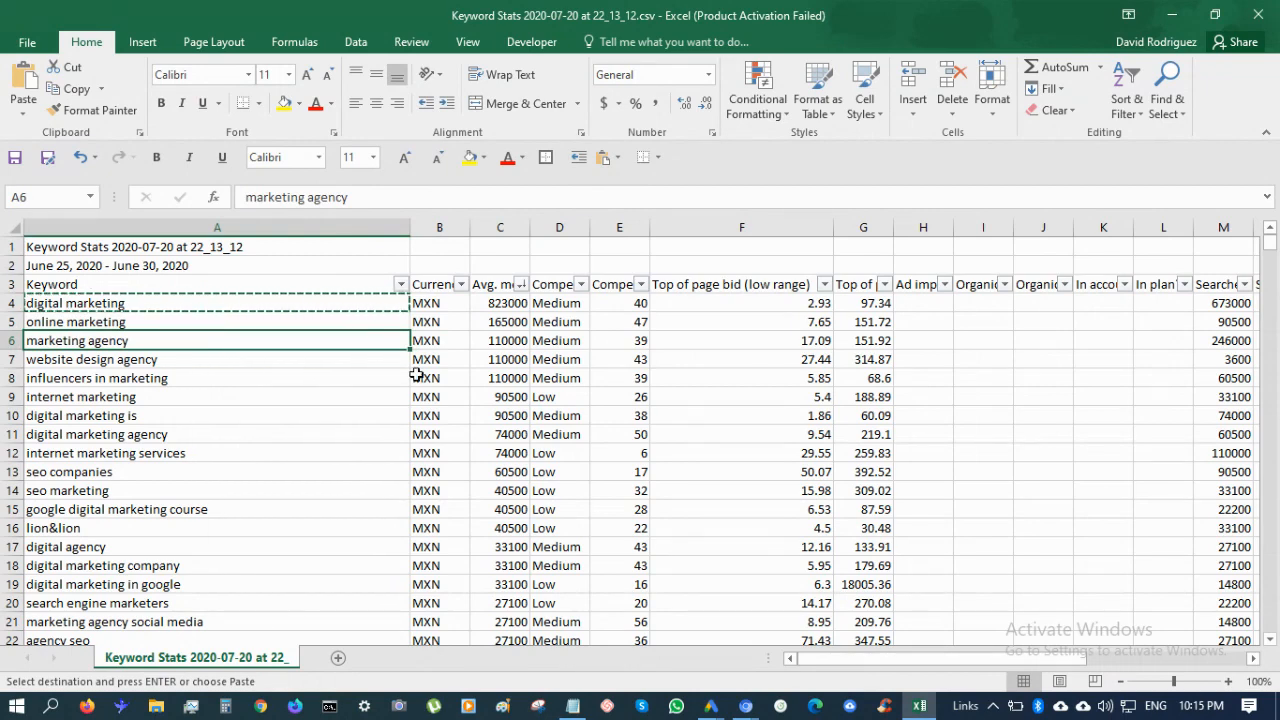
pyautogui.press('Up')
pyautogui.press('Down')
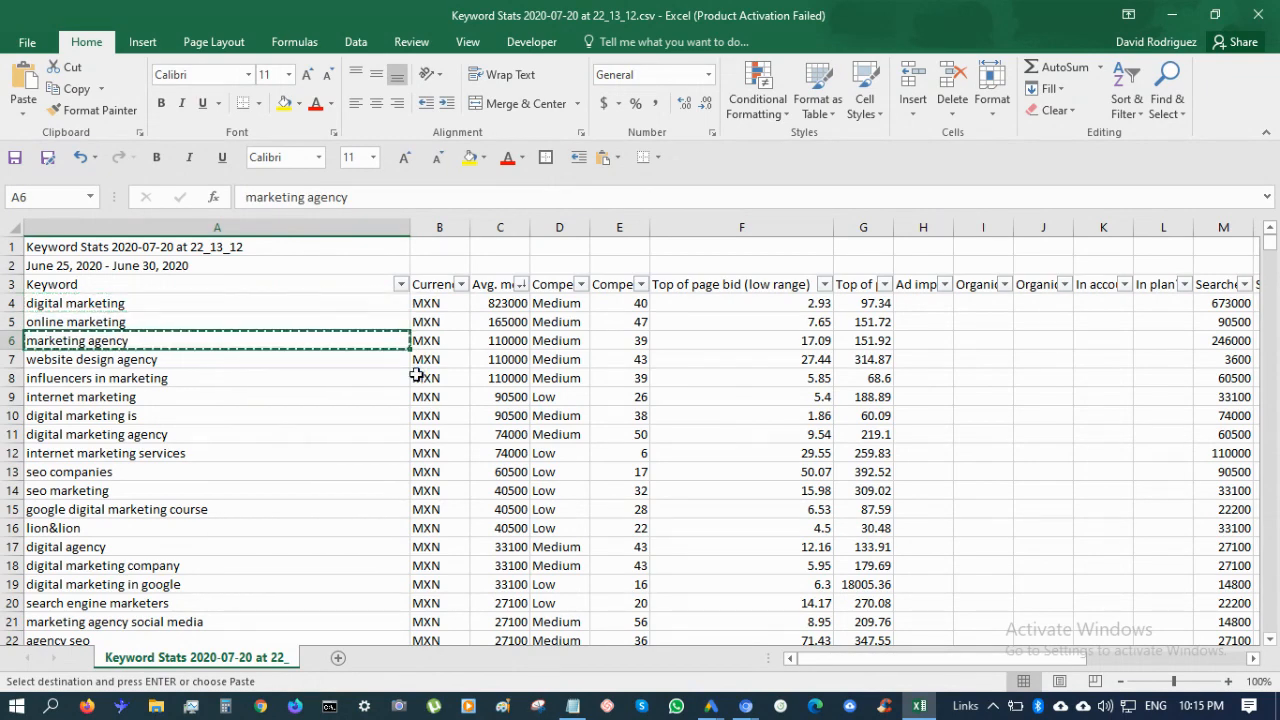
pyautogui.hotkey('alt', 'Tab')
pyautogui.hotkey('ctrl', 'v')
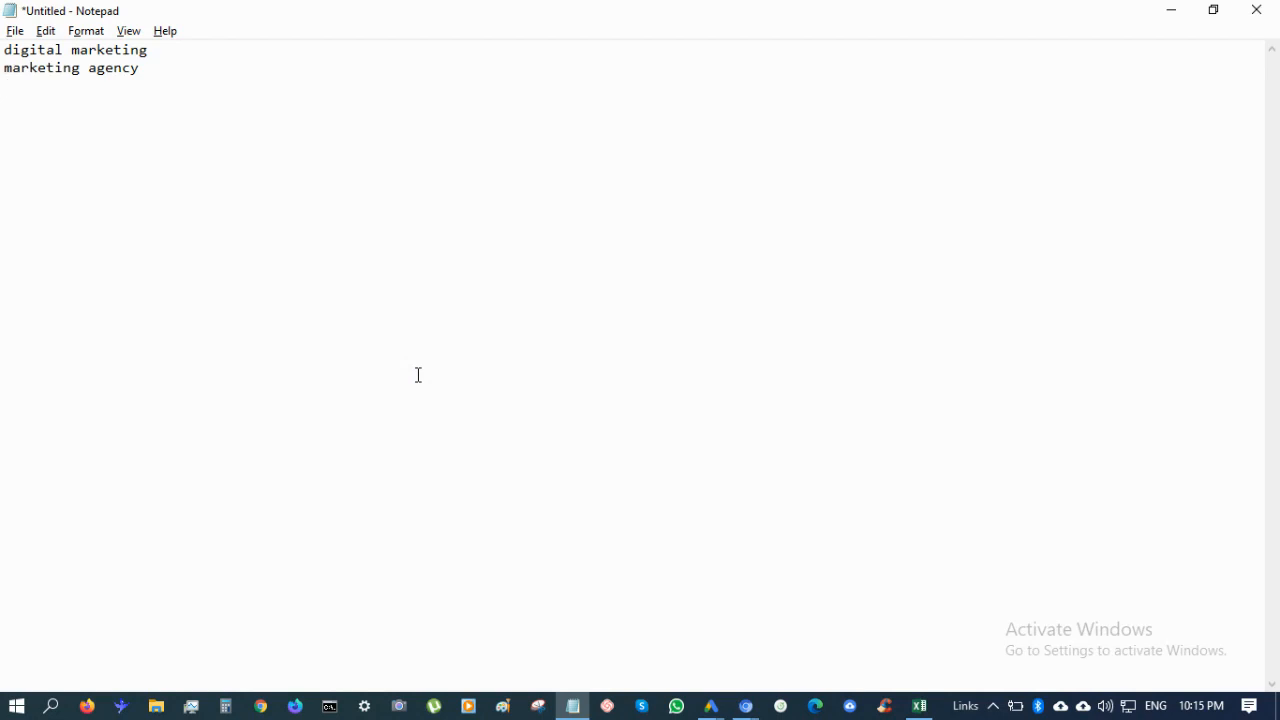
pyautogui.hotkey('alt', 'Tab')
# Add 'digital marketing agency' and 'internet marketing services' to the Notepad list
pyautogui.press('Down')
pyautogui.press('Down')
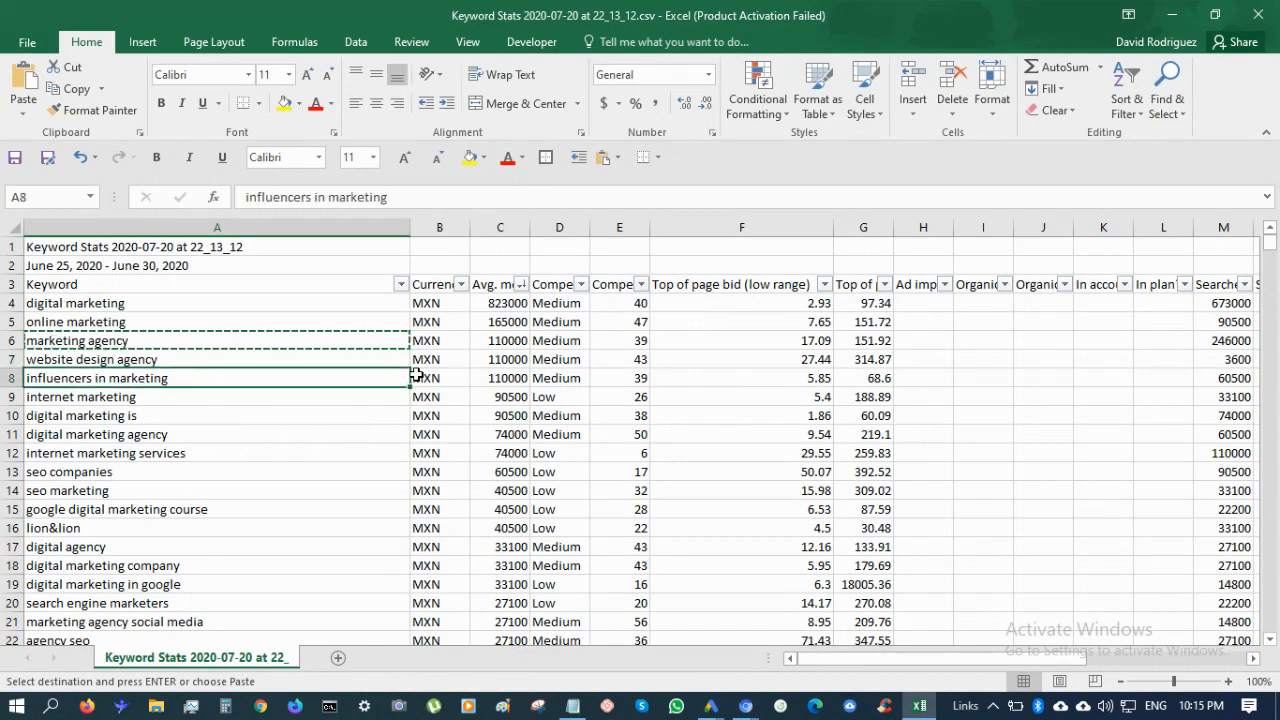
pyautogui.press('Down')
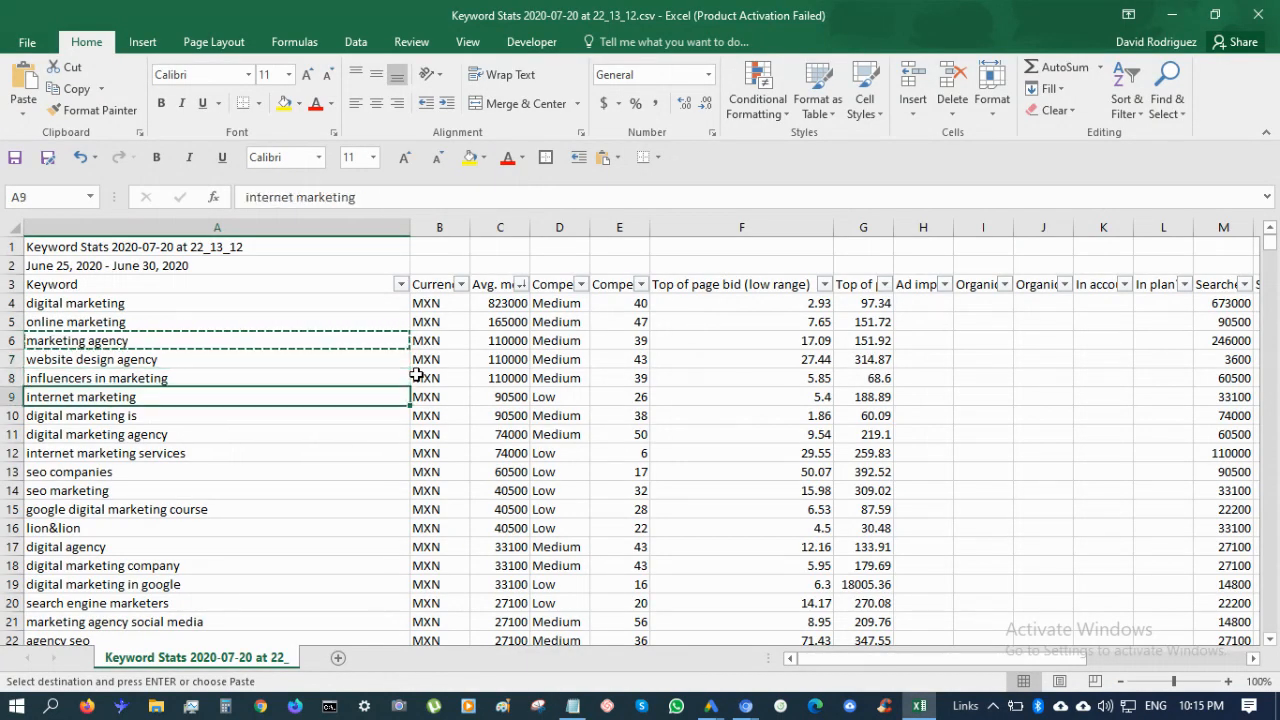
pyautogui.press('Down')
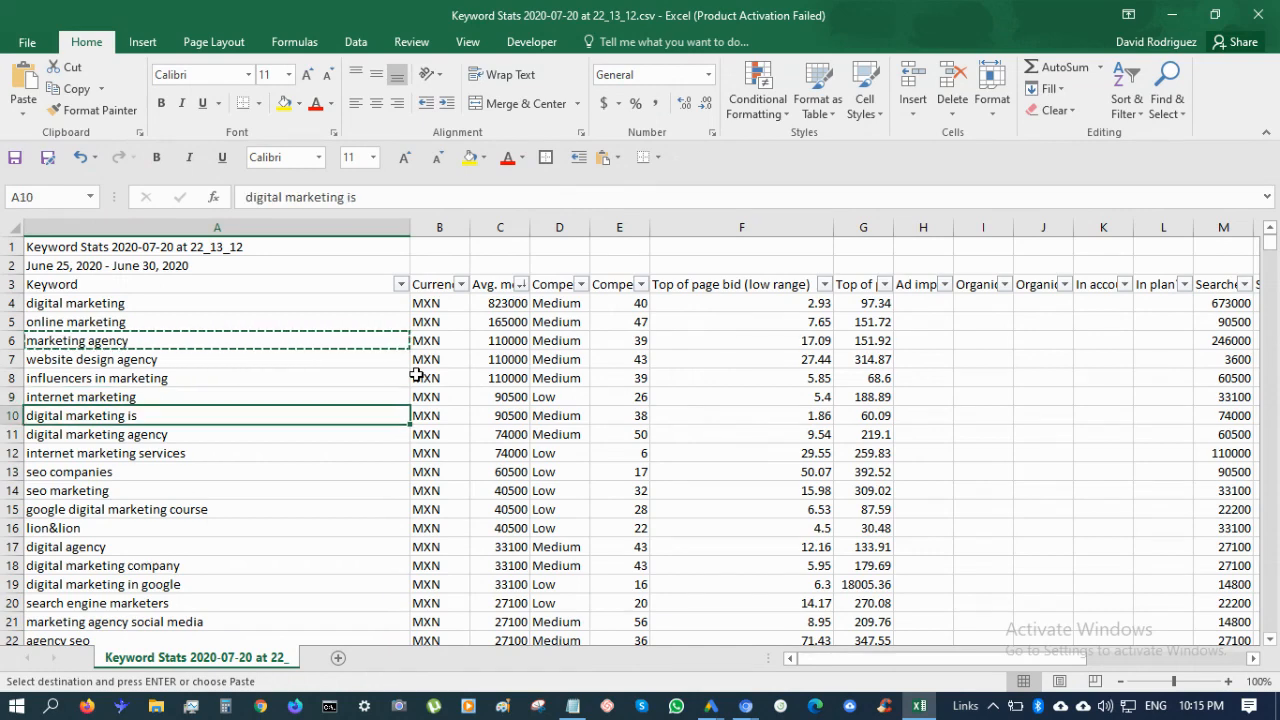
pyautogui.press('Down')
pyautogui.hotkey('ctrl', 'c')
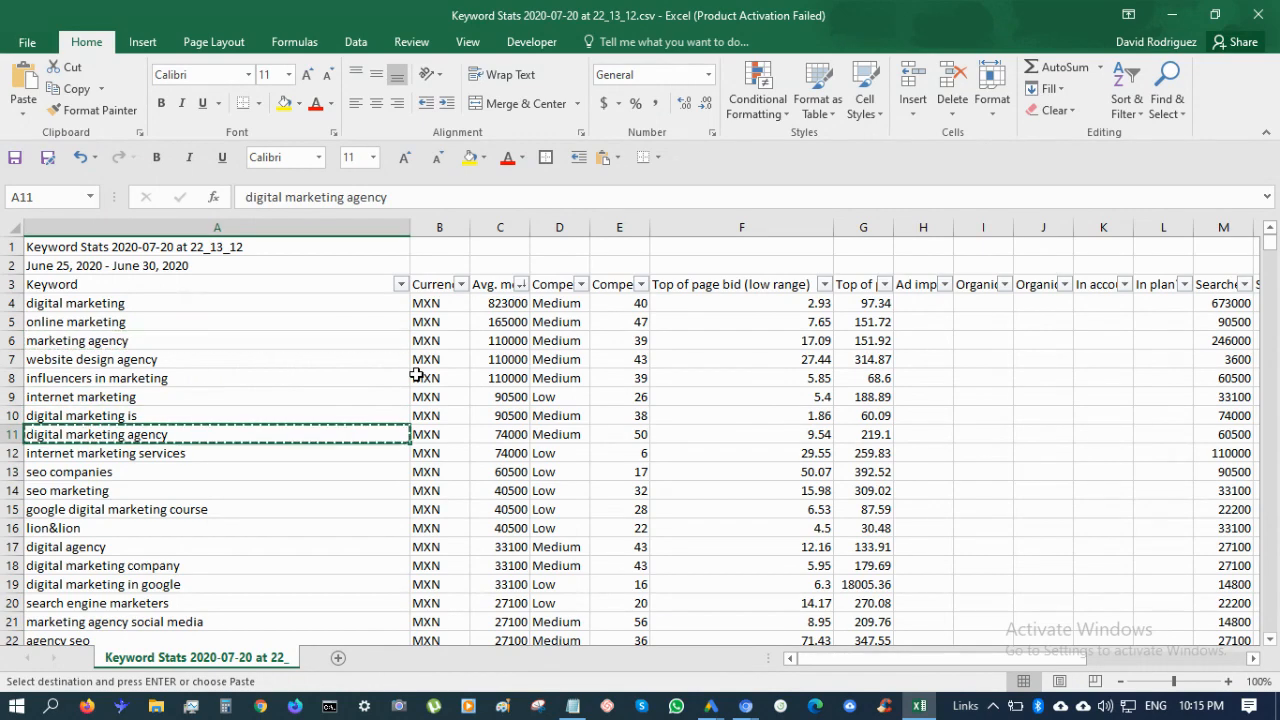
pyautogui.hotkey('alt', 'Tab')
pyautogui.hotkey('ctrl', 'v')
pyautogui.hotkey('alt', 'Tab')
pyautogui.press('Down')
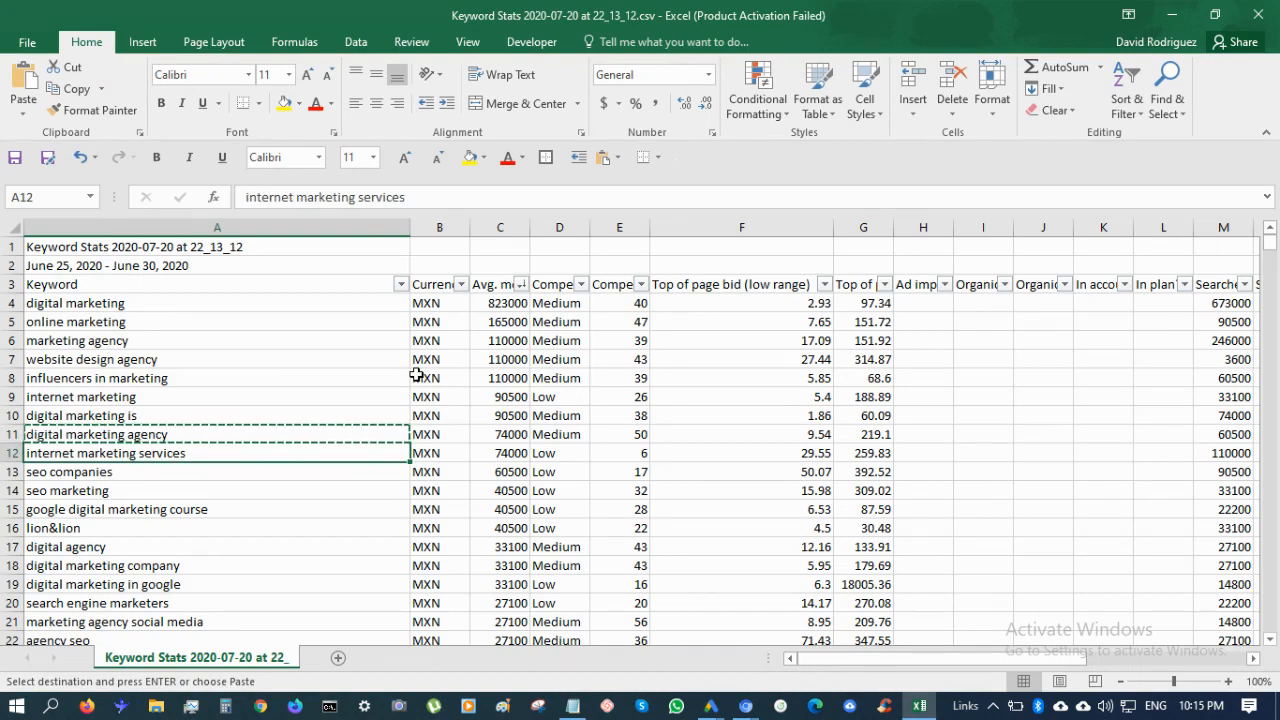
pyautogui.hotkey('ctrl', 'c')
pyautogui.hotkey('alt', 'Tab')
pyautogui.hotkey('ctrl', 'v')
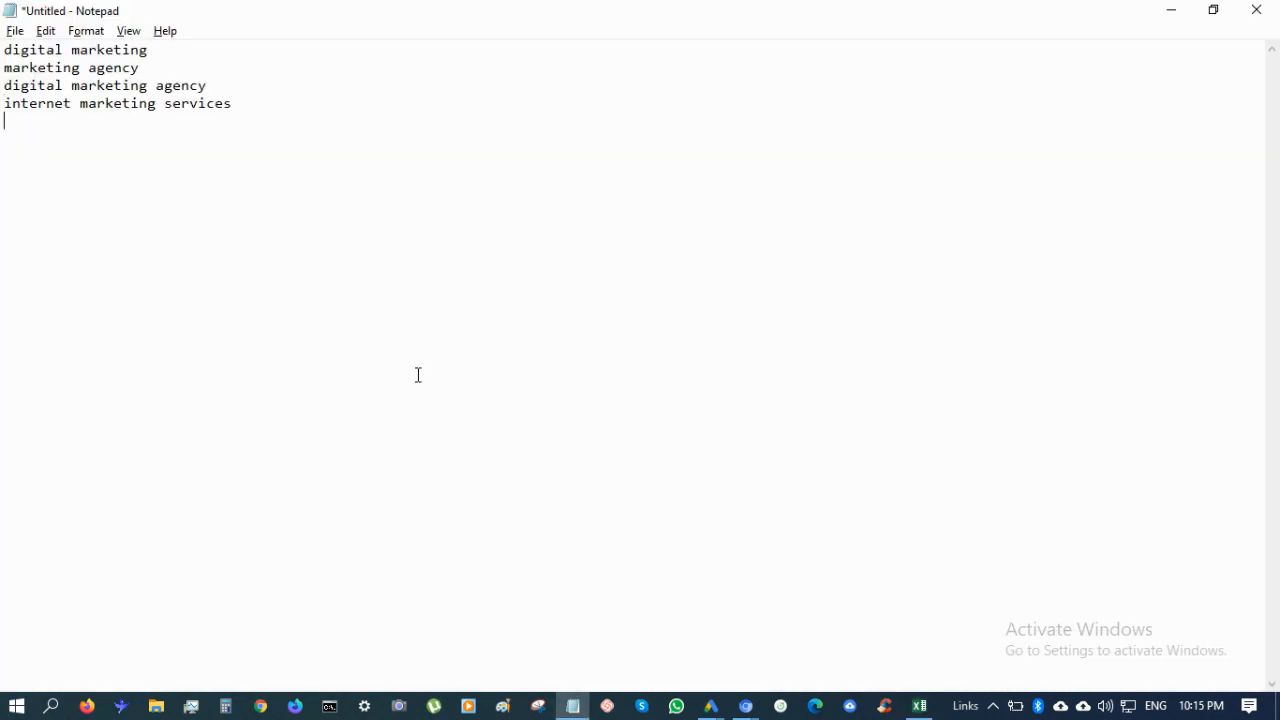
pyautogui.hotkey('alt', 'Tab')
# Place the Notepad caret on the empty last line and browse the seo companies and seo marketing rows
pyautogui.press('Down')
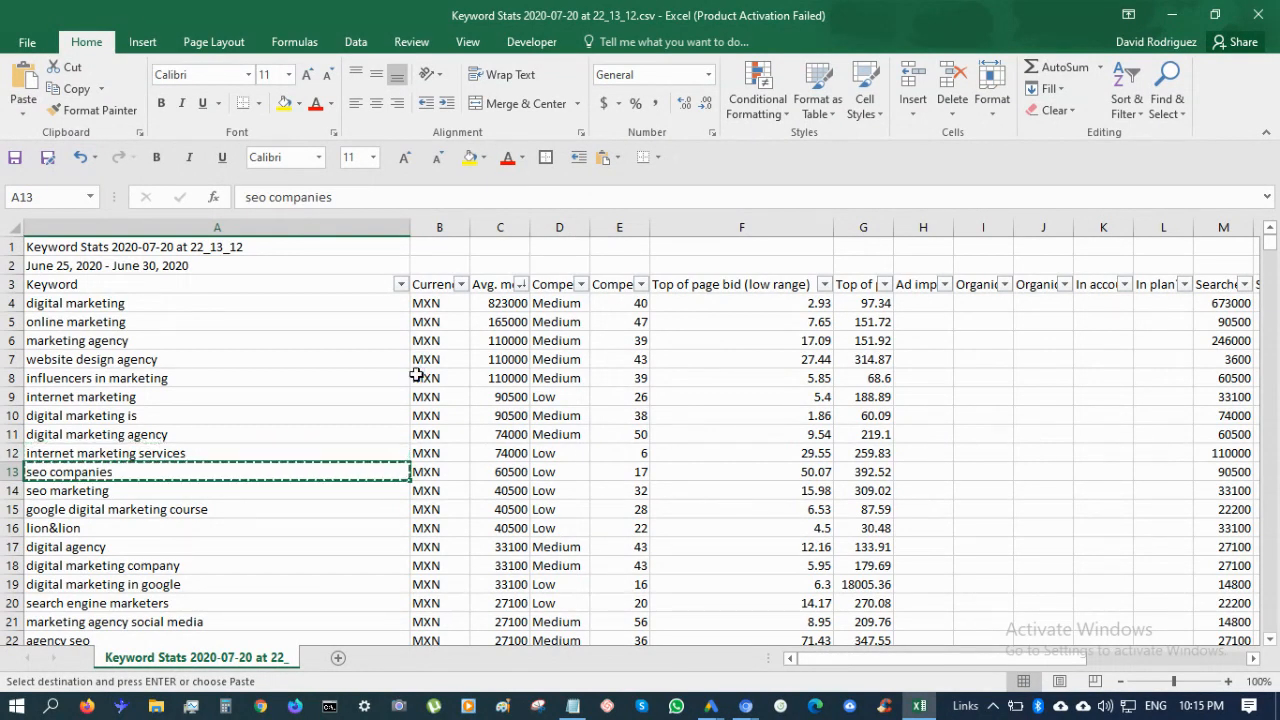
pyautogui.hotkey('alt', 'Tab')
pyautogui.click(418, 375)
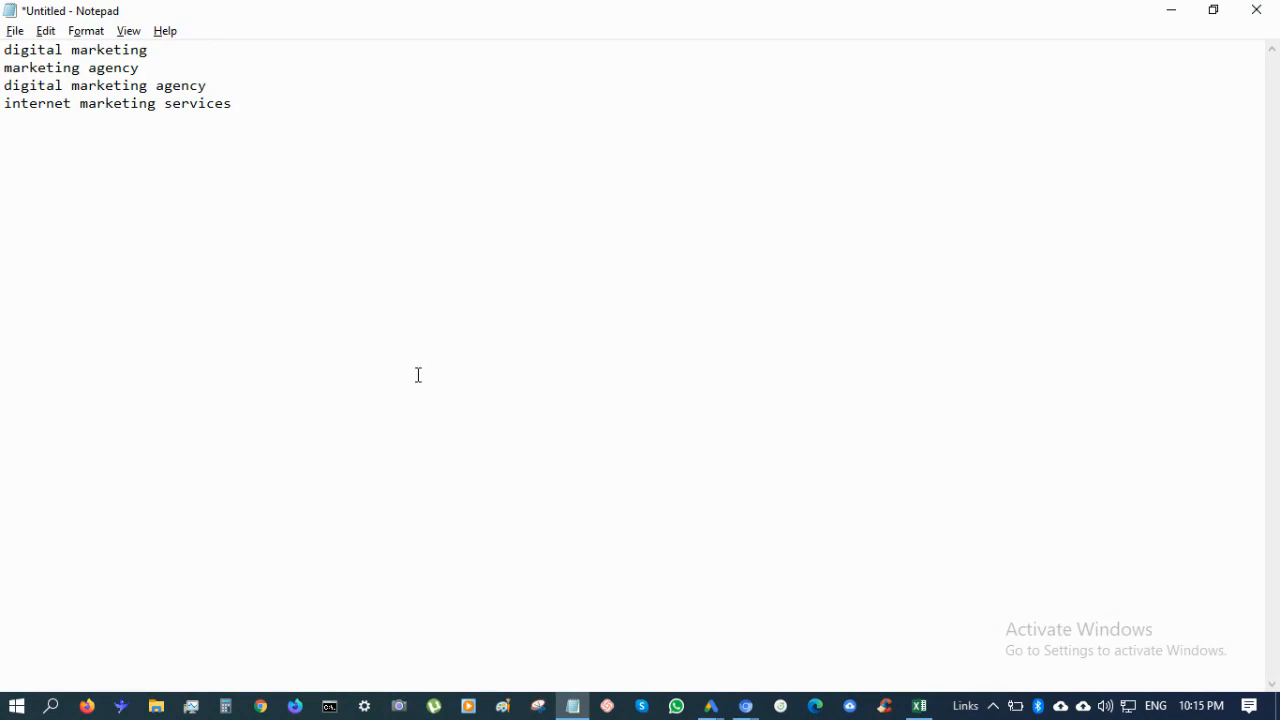
pyautogui.hotkey('alt', 'Tab')
pyautogui.press('Down')
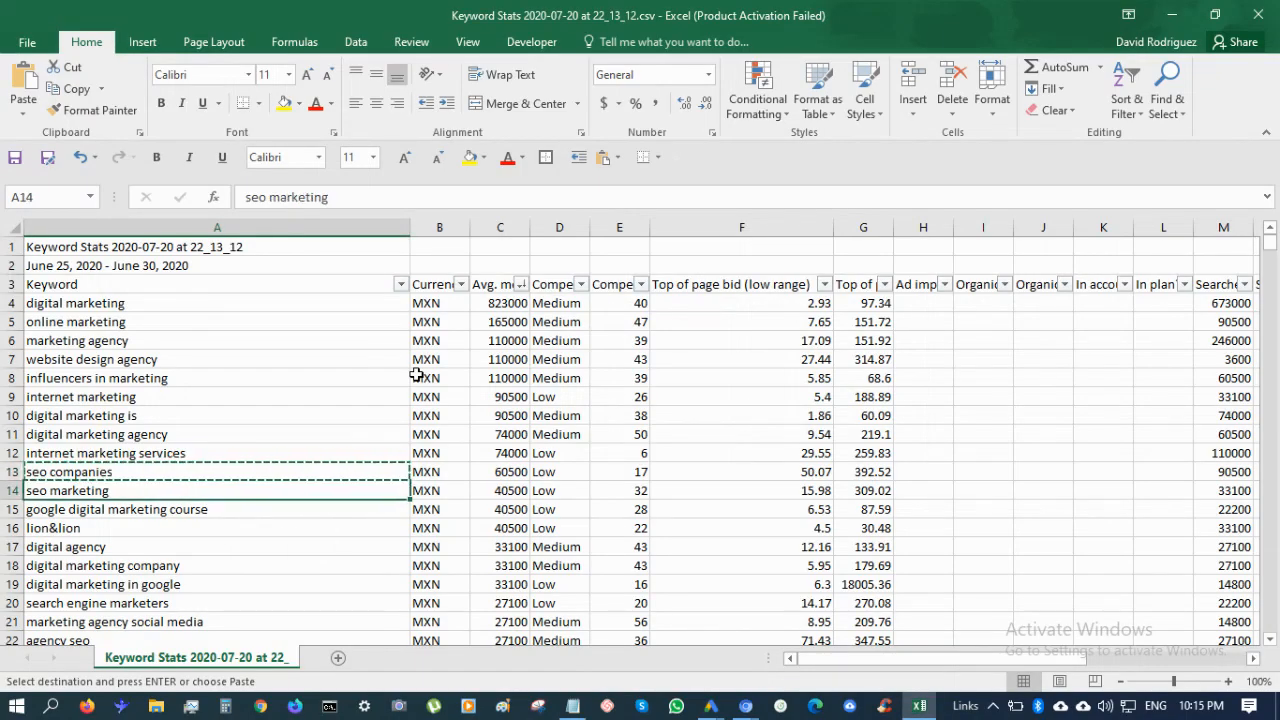
pyautogui.press('Up')
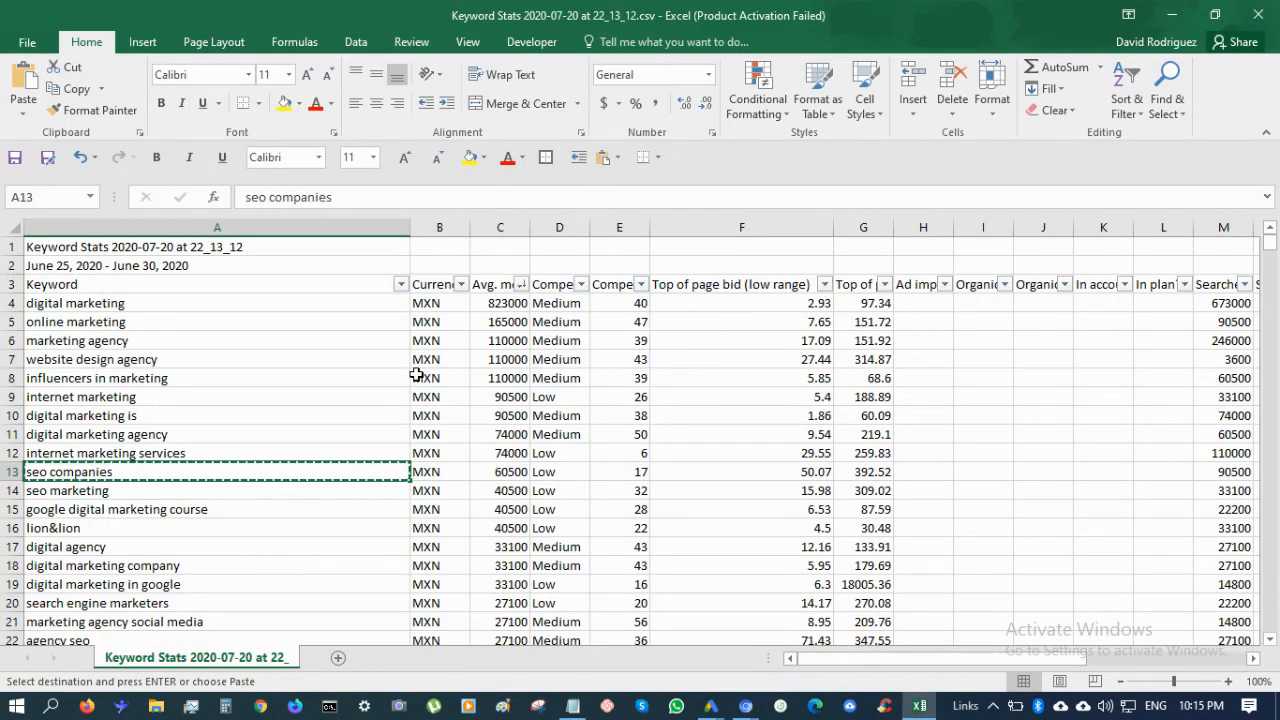
pyautogui.press('Down')
pyautogui.press('Up')
pyautogui.press('Down')
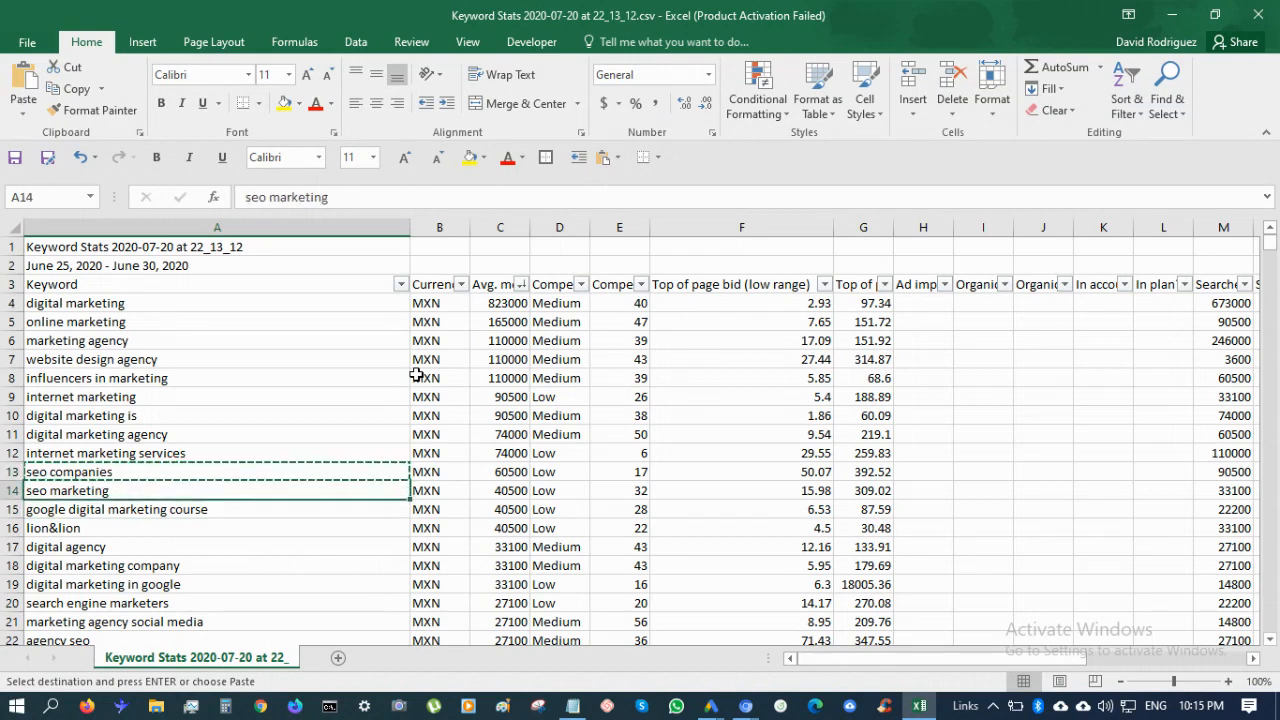
pyautogui.press('Down')
pyautogui.press('Up')
pyautogui.press('Up')
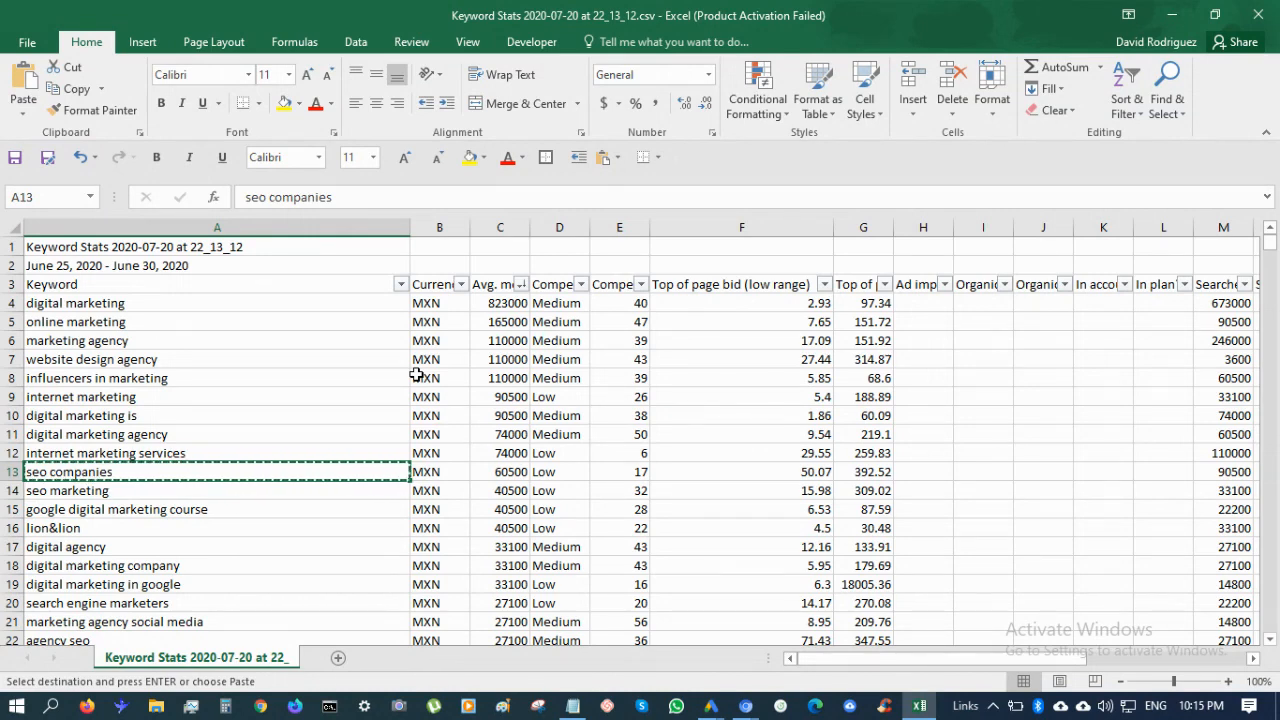
pyautogui.press('Down')
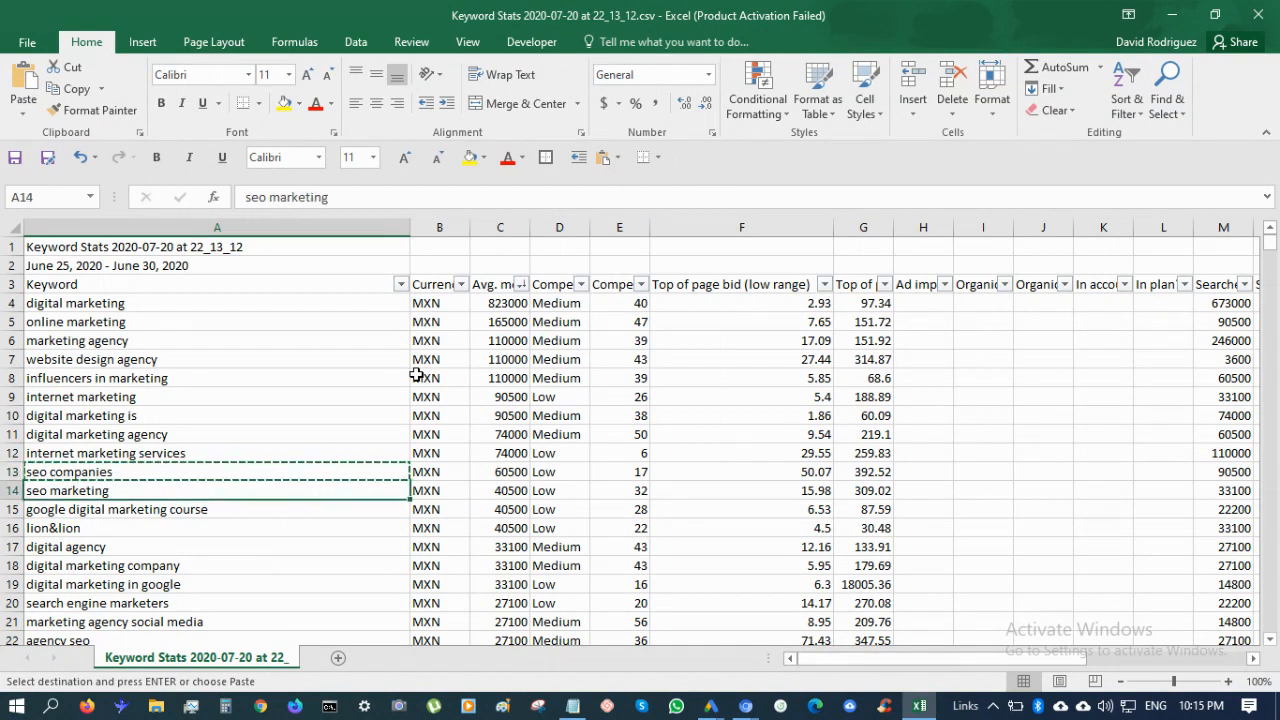
pyautogui.press('Down')
pyautogui.press('Up')
pyautogui.press('Up')
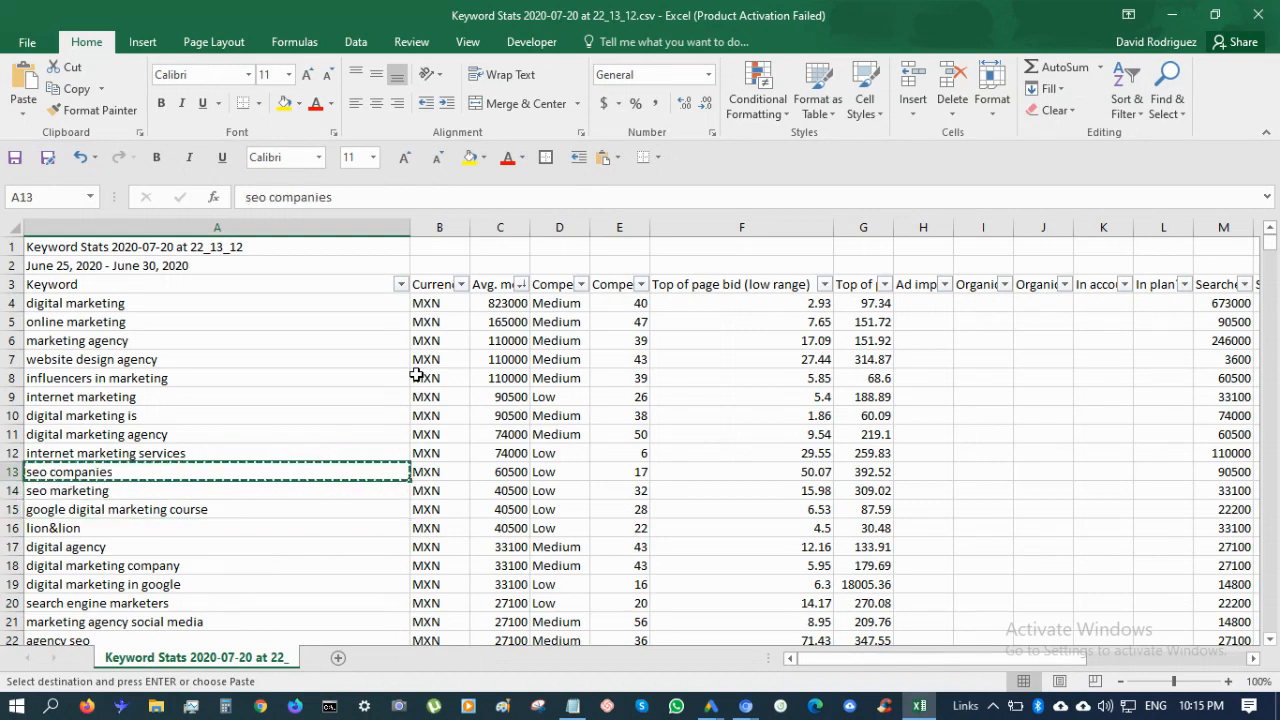
pyautogui.press('Down')
pyautogui.press('Down')
pyautogui.press('Up')
pyautogui.press('Up')
pyautogui.press('Down')
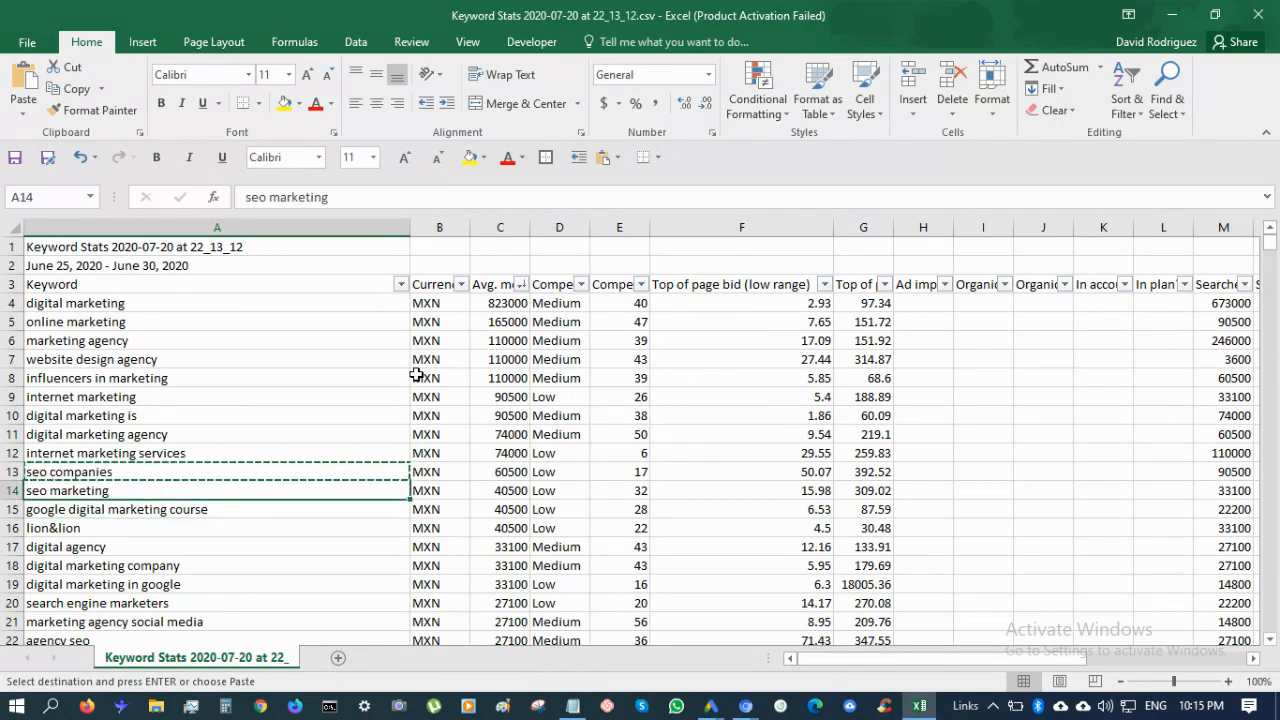
# Add 'digital agency' and 'digital marketing company' to the Notepad list
pyautogui.moveTo(711, 706)
pyautogui.press('Down')
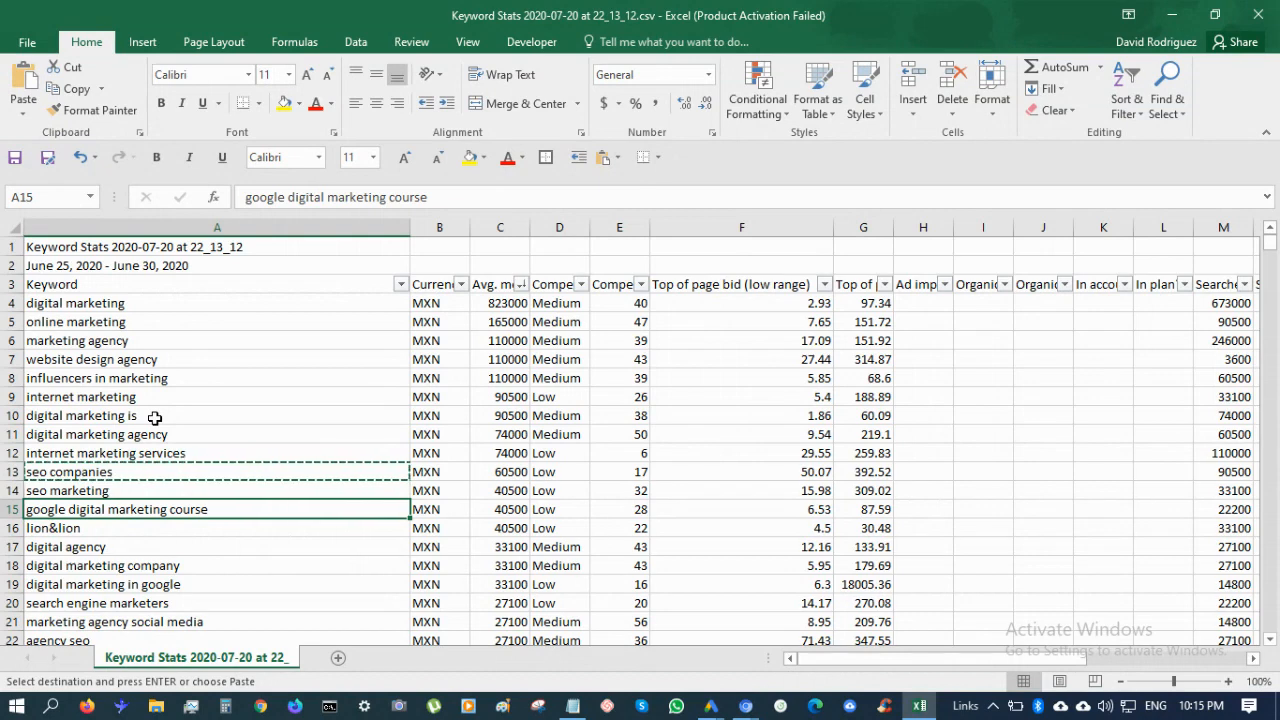
pyautogui.press('Down')
pyautogui.press('Down')
pyautogui.press('Down')
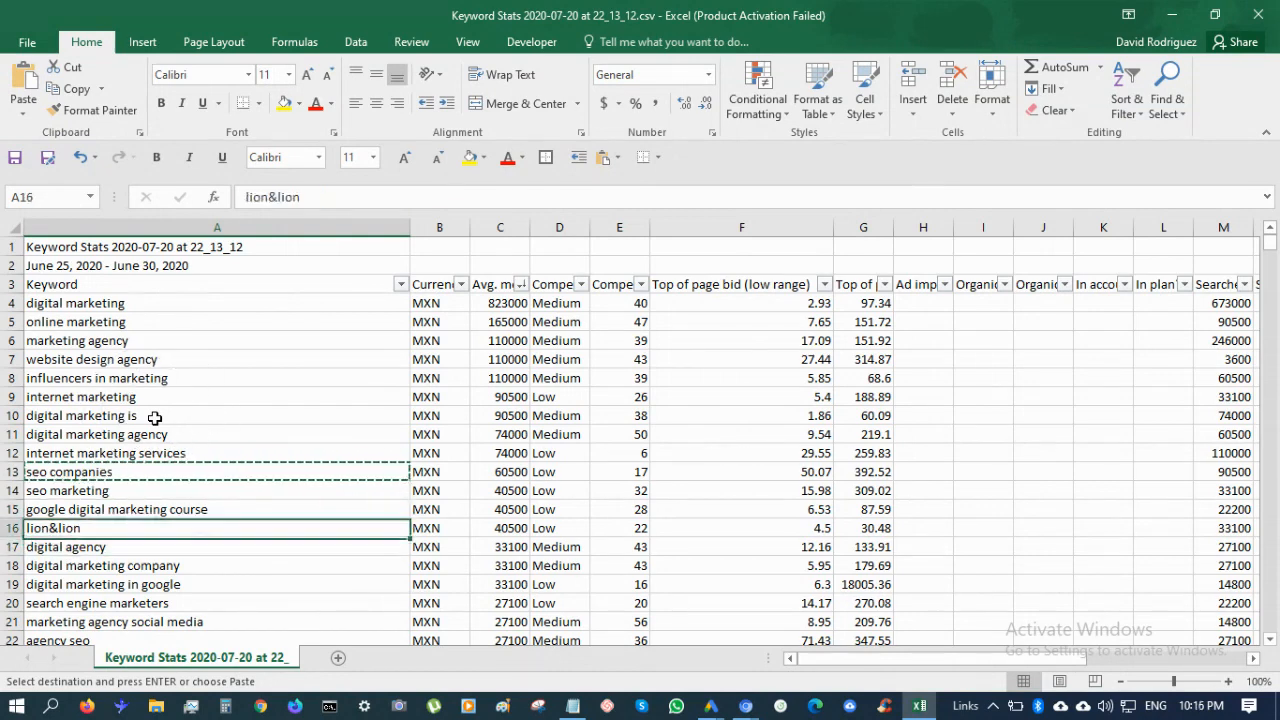
pyautogui.press('Up')
pyautogui.hotkey('ctrl', 'c')
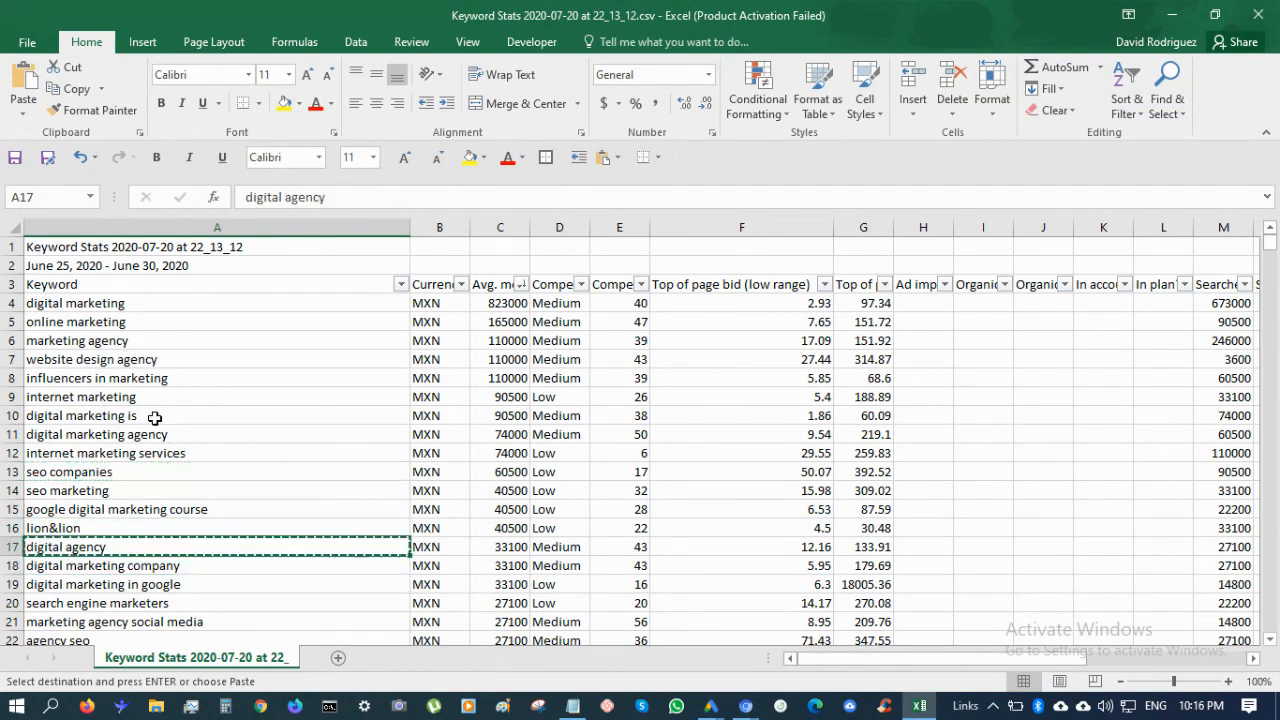
pyautogui.hotkey('alt', 'Tab')
pyautogui.hotkey('ctrl', 'v')
pyautogui.hotkey('alt', 'Tab')
pyautogui.press('Down')
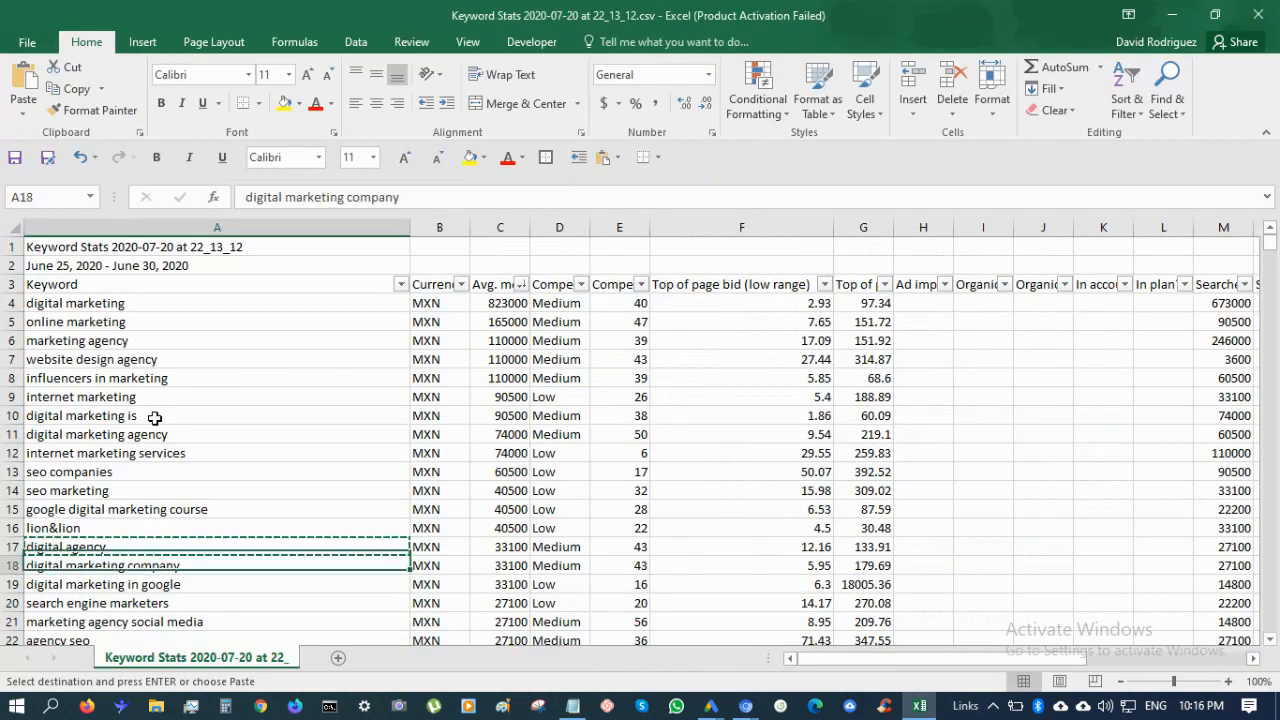
pyautogui.hotkey('ctrl', 'c')
pyautogui.hotkey('alt', 'Tab')
pyautogui.hotkey('ctrl', 'v')
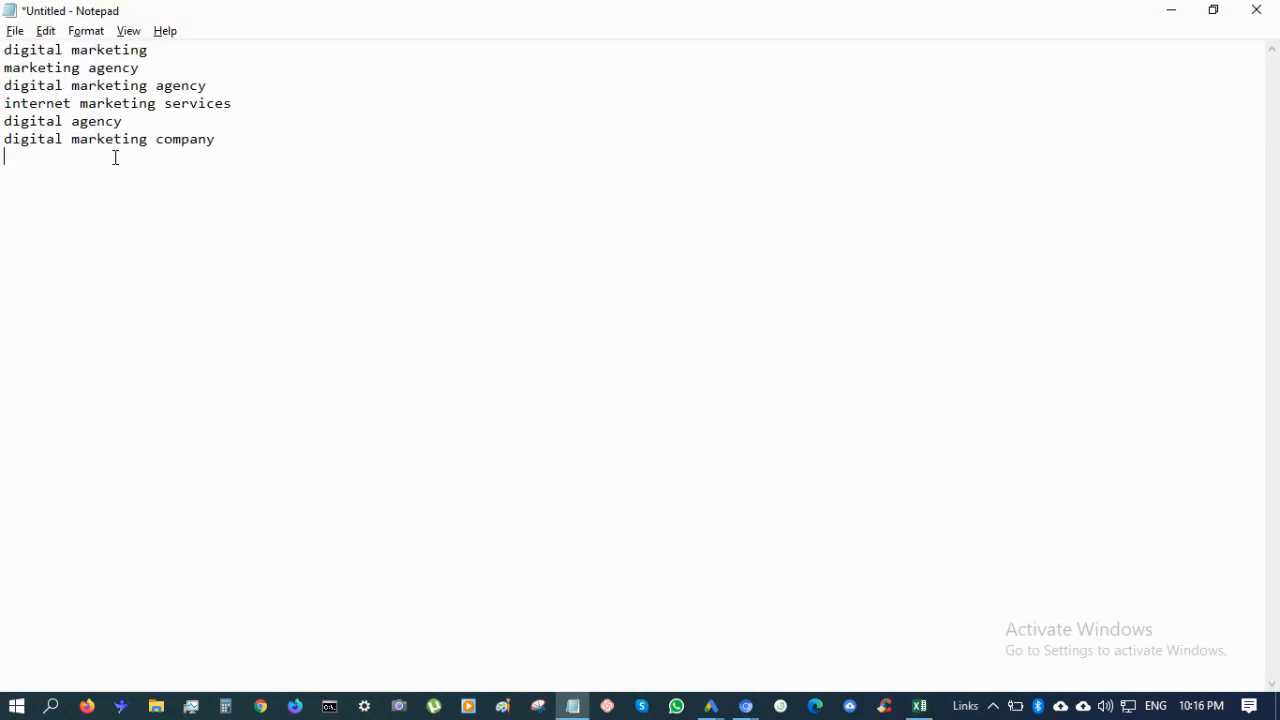
# Highlight and deselect 'agency' in Notepad, then scroll down the Excel keyword sheet
pyautogui.doubleClick(144, 124)
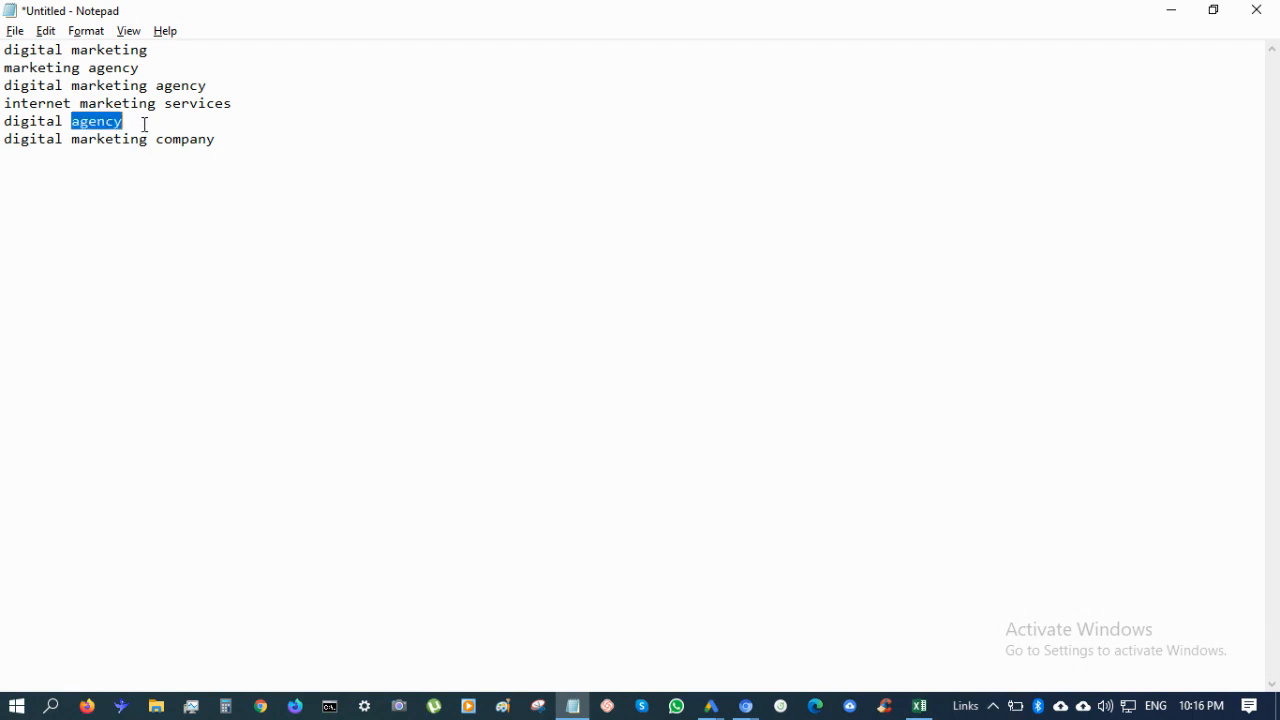
pyautogui.click(144, 124)
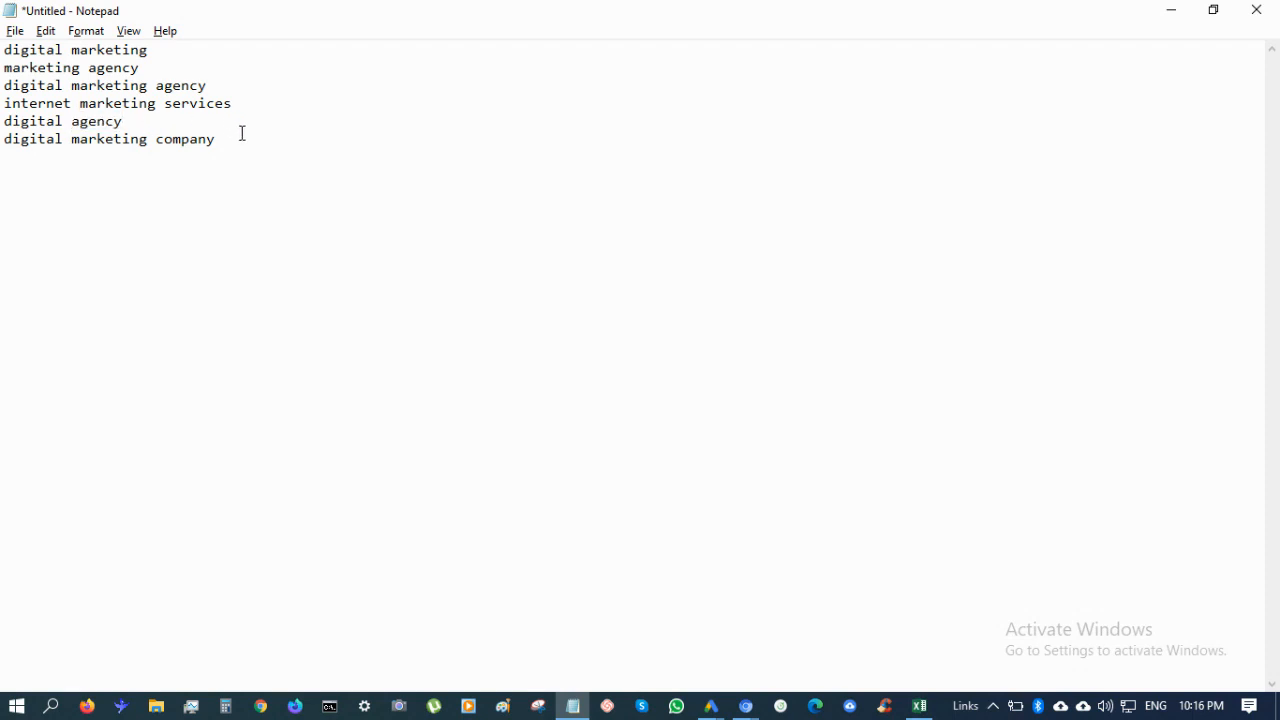
pyautogui.hotkey('alt', 'Tab')
pyautogui.scroll(-3, 229, 414)
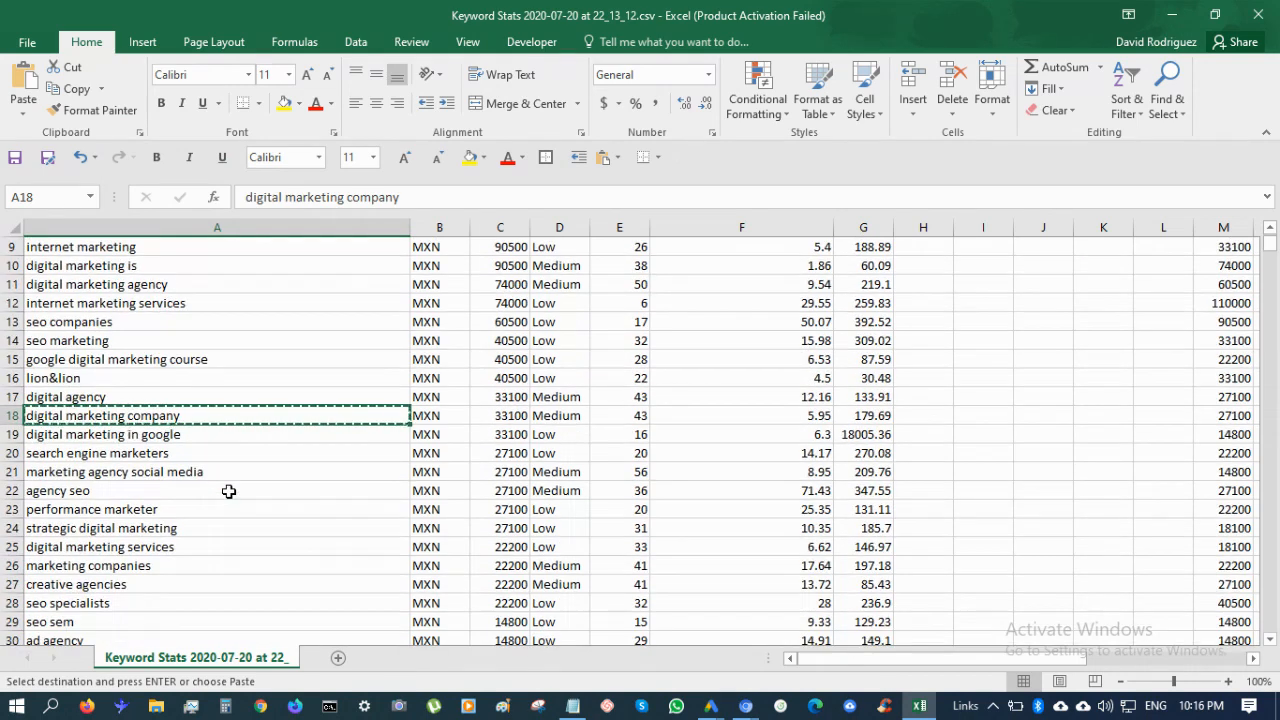
# Paste 'digital marketing in google' from Excel onto the empty last line of the Notepad list
pyautogui.click(206, 443)
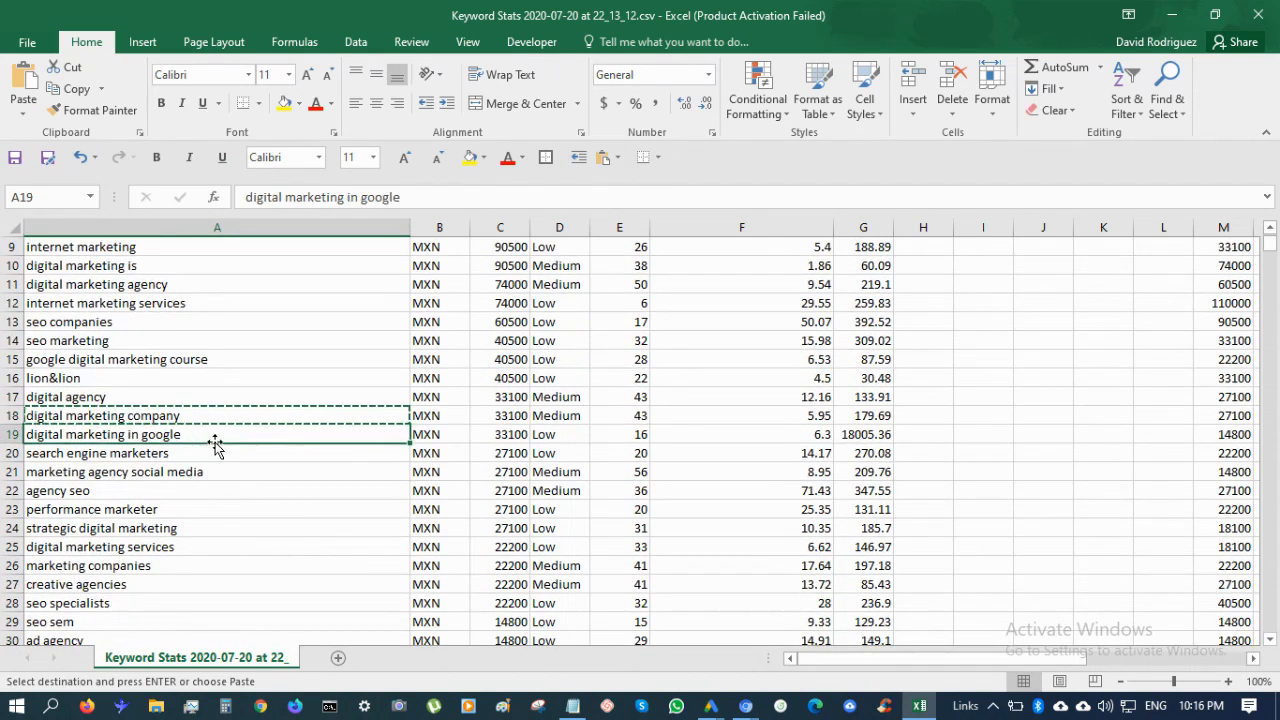
pyautogui.hotkey('alt', 'Tab')
pyautogui.click(497, 472)
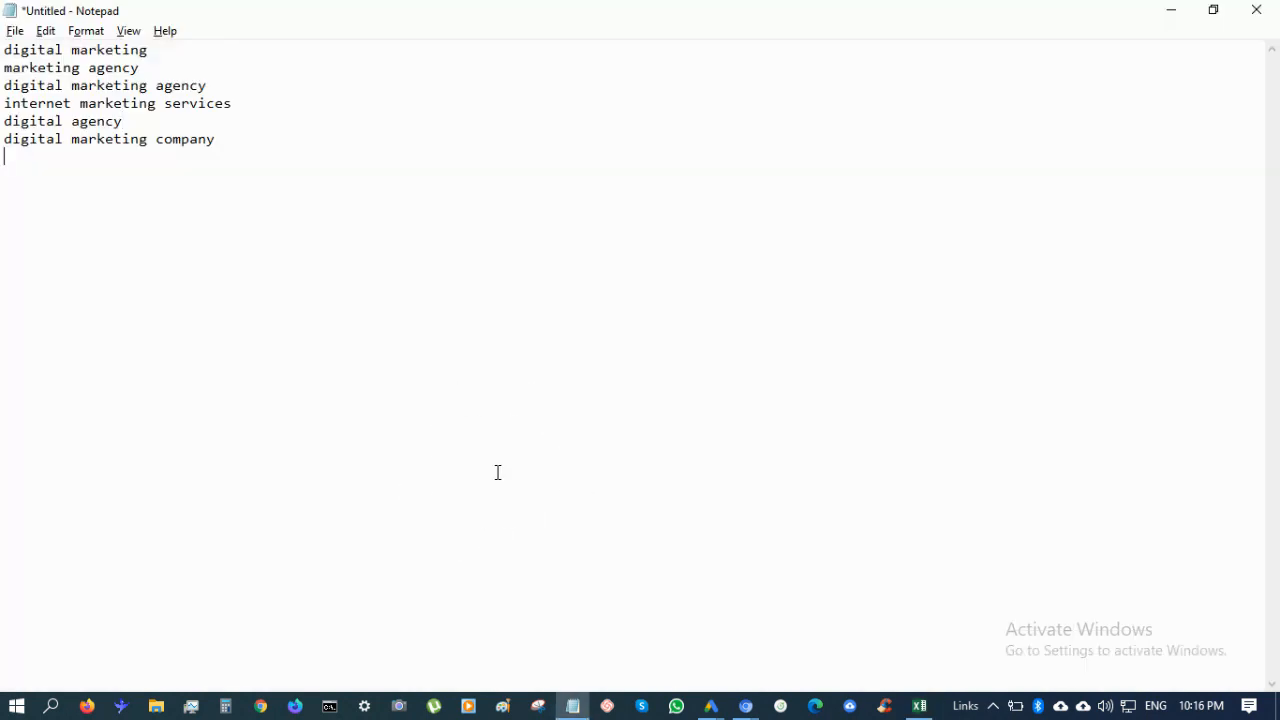
pyautogui.hotkey('ctrl', 'v')
pyautogui.hotkey('alt', 'Tab')
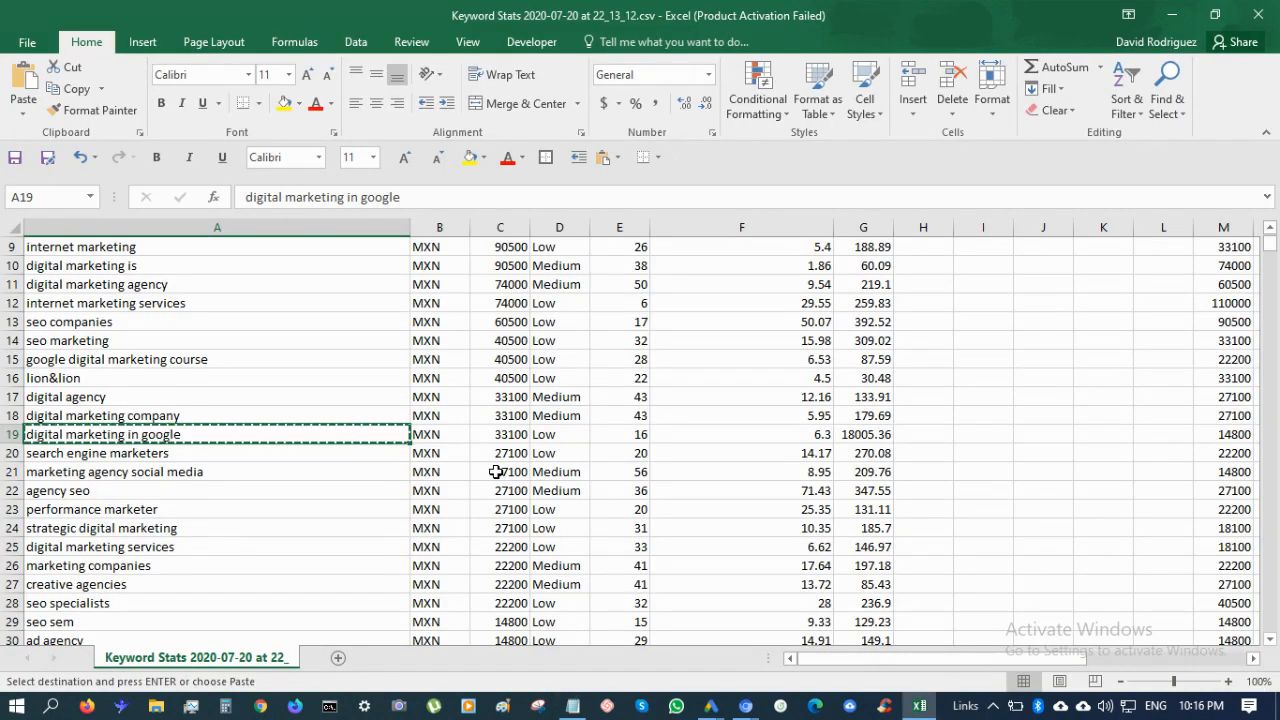
# Compare nearby keywords, then copy 'search engine marketers' into the Notepad list
pyautogui.press('Down')
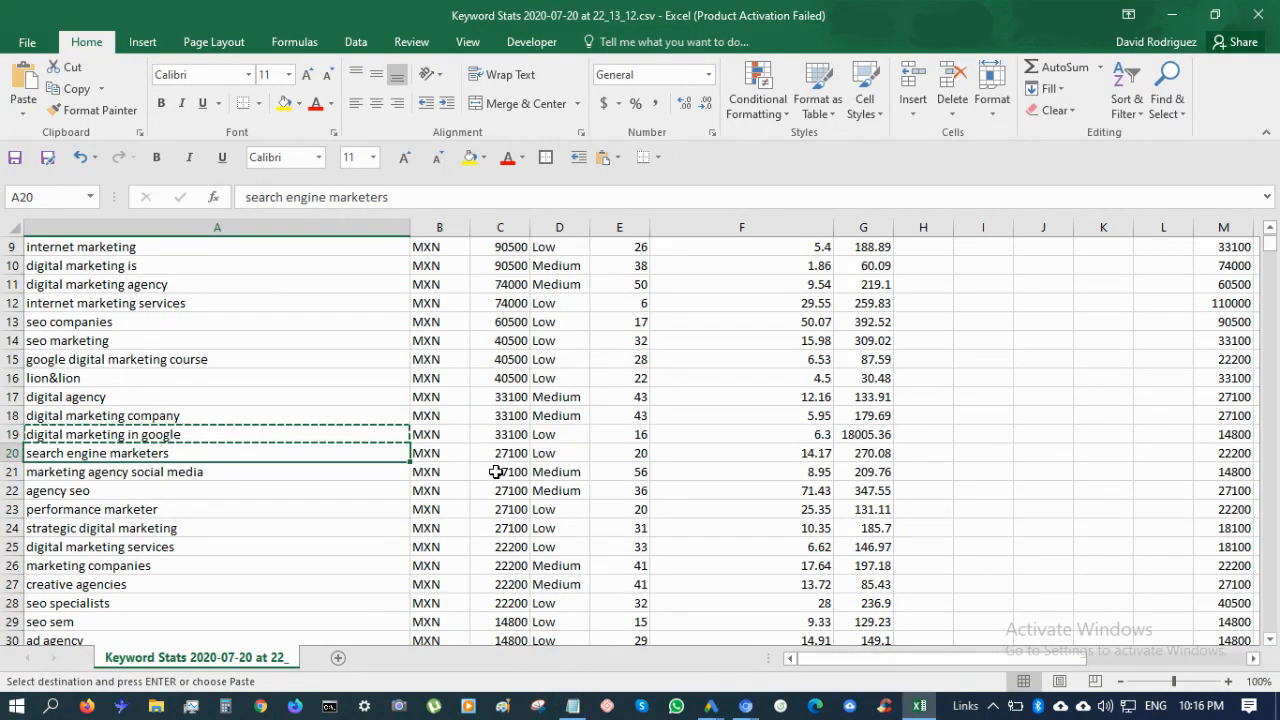
pyautogui.press('Up')
pyautogui.press('Down')
pyautogui.press('Down')
pyautogui.press('Down')
pyautogui.press('Up')
pyautogui.press('Up')
pyautogui.press('Down')
pyautogui.press('Up')
pyautogui.press('Down')
pyautogui.press('Up')
pyautogui.press('Down')
pyautogui.press('Up')
pyautogui.hotkey('ctrl', 'c')
pyautogui.hotkey('alt', 'Tab')
pyautogui.hotkey('ctrl', 'v')
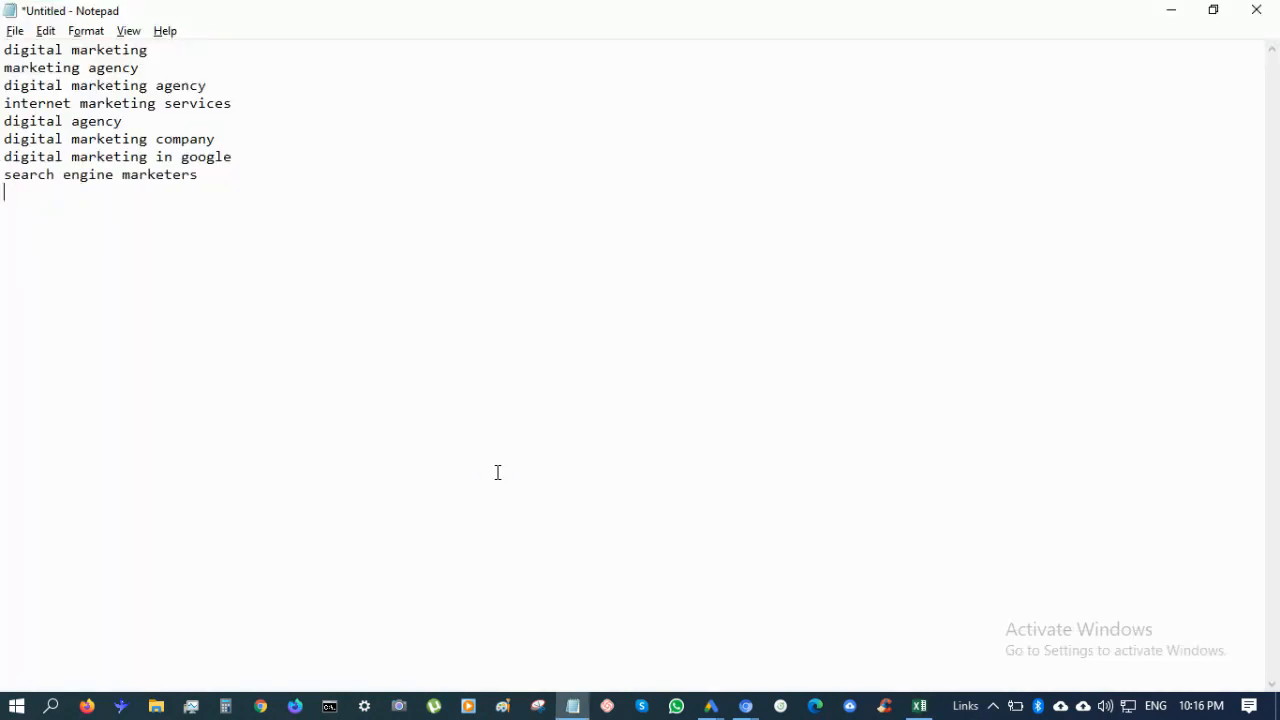
pyautogui.hotkey('alt', 'Tab')
# Add 'marketing agency social media' and 'performance marketer' to the Notepad list
pyautogui.press('Down')
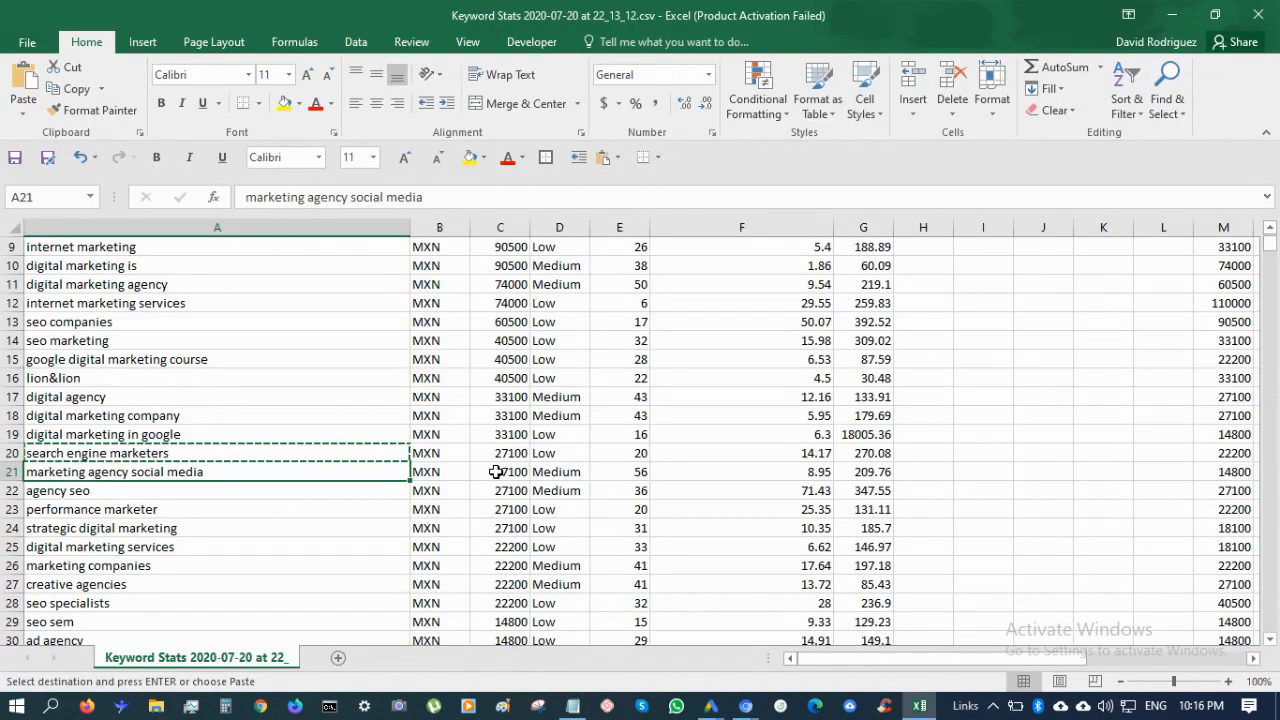
pyautogui.hotkey('ctrl', 'c')
pyautogui.hotkey('alt', 'Tab')
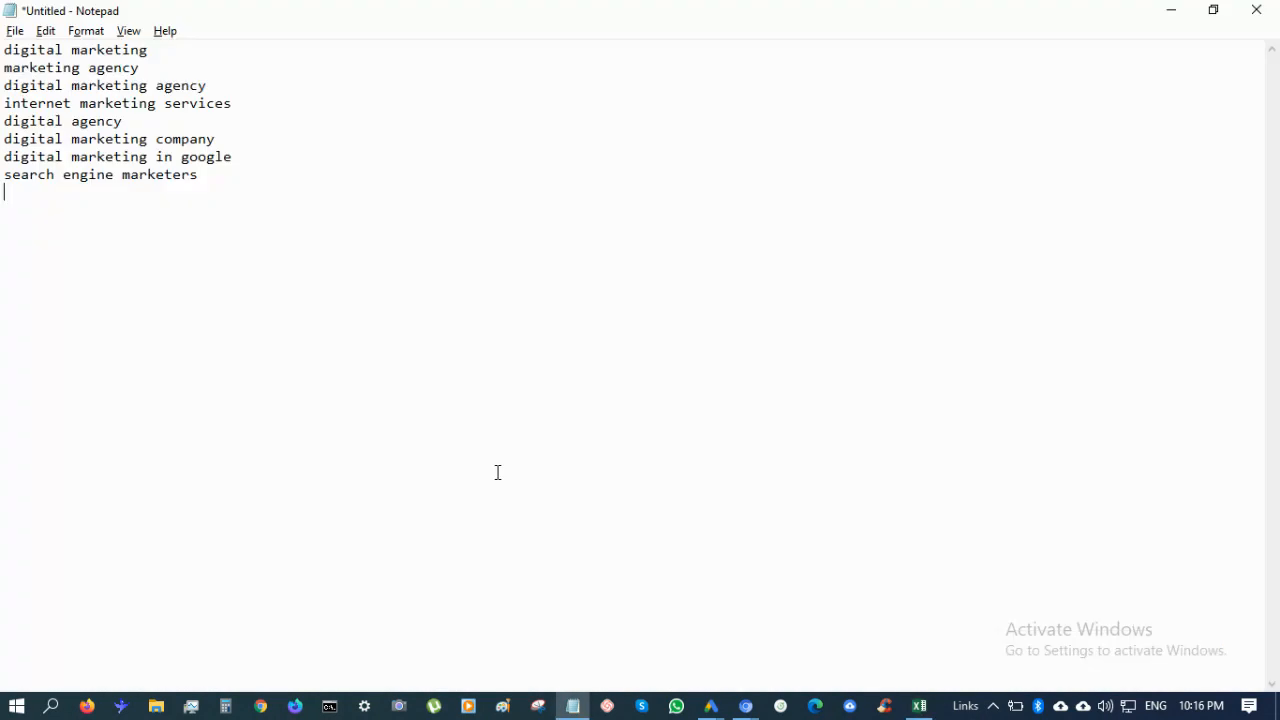
pyautogui.hotkey('ctrl', 'v')
pyautogui.hotkey('alt', 'Tab')
pyautogui.press('Down')
pyautogui.press('Down')
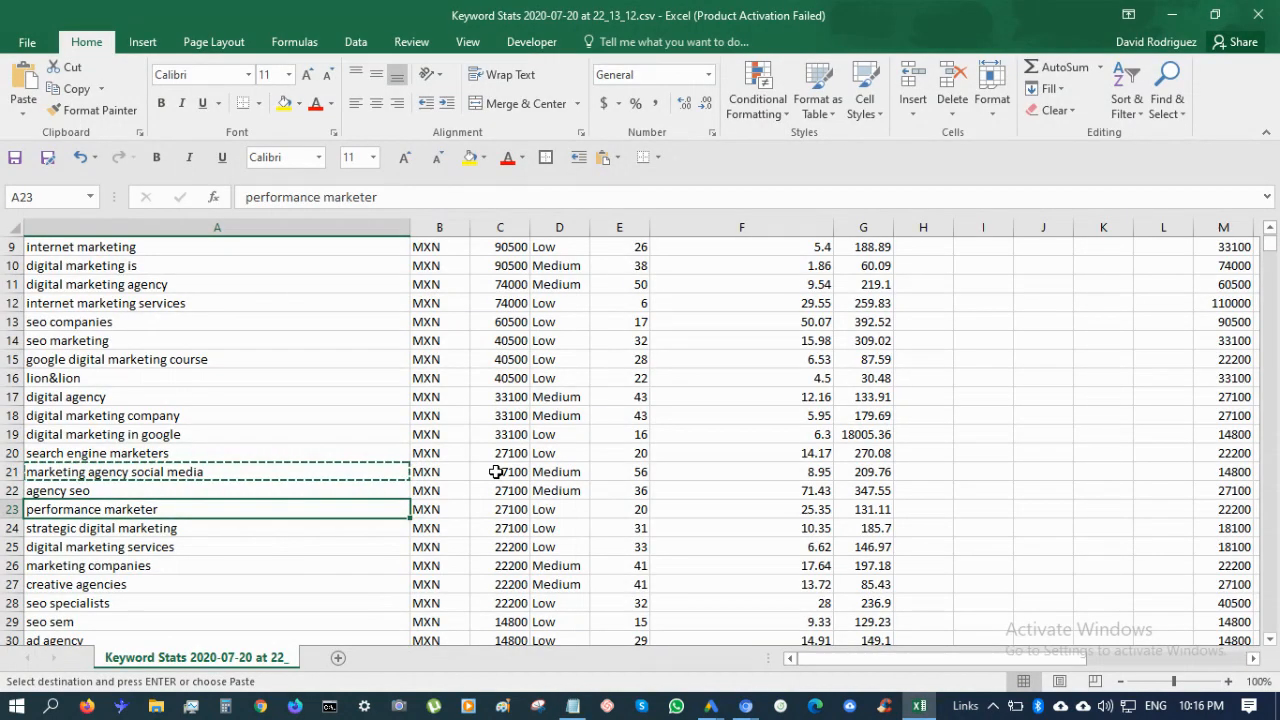
pyautogui.hotkey('ctrl', 'c')
pyautogui.hotkey('alt', 'Tab')
pyautogui.hotkey('ctrl', 'v')
pyautogui.hotkey('alt', 'Tab')
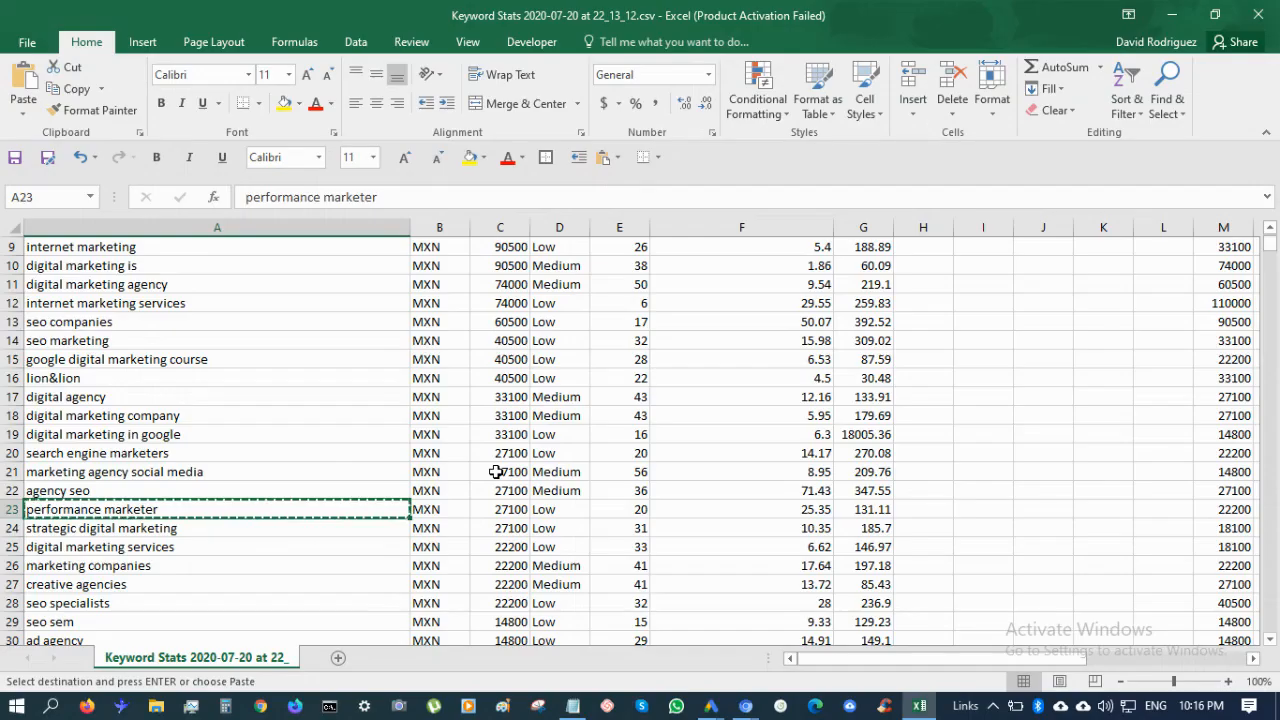
# Add 'strategic digital marketing' and 'digital marketing services' to the Notepad list
pyautogui.press('Down')
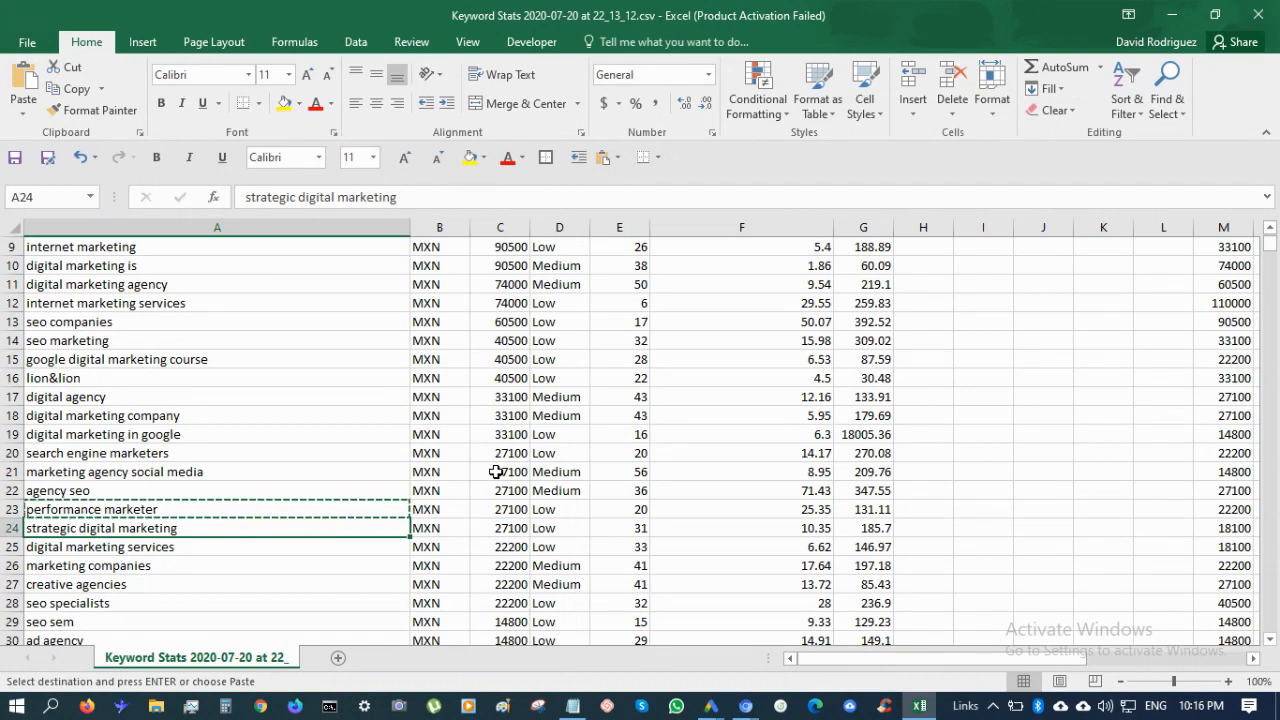
pyautogui.hotkey('alt', 'Tab')
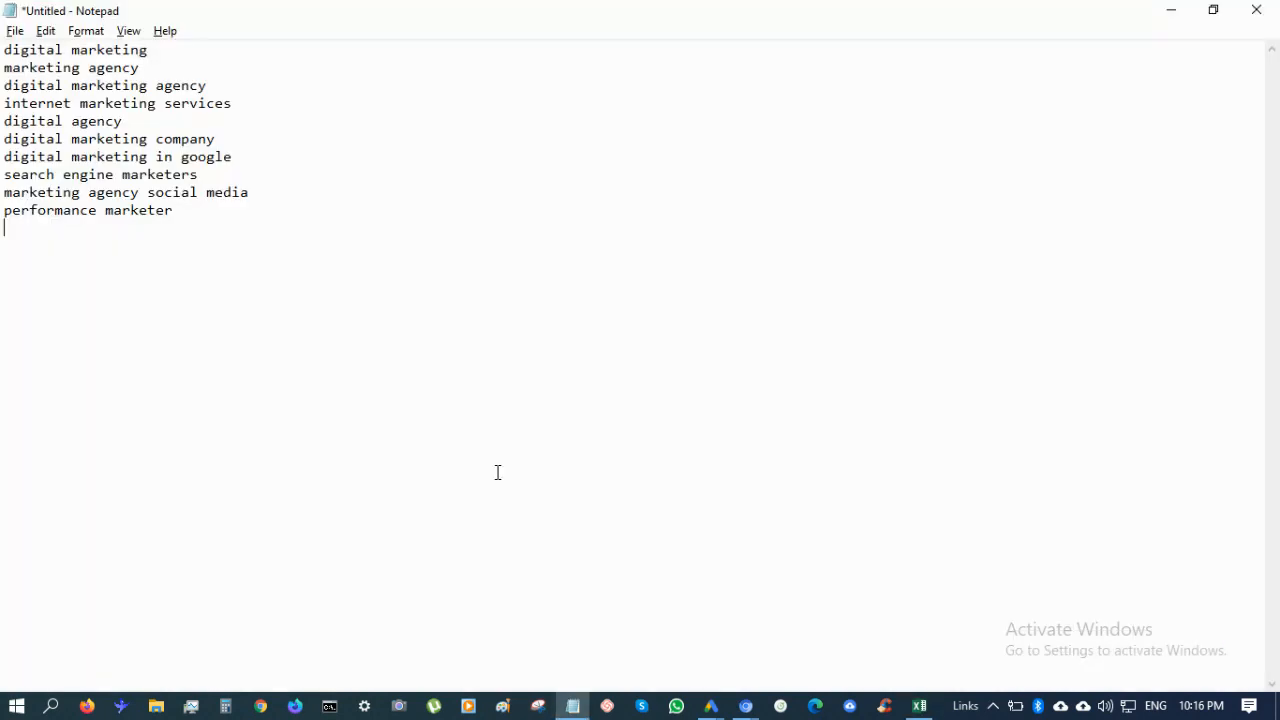
pyautogui.hotkey('ctrl', 'v')
pyautogui.hotkey('alt', 'Tab')
pyautogui.press('Down')
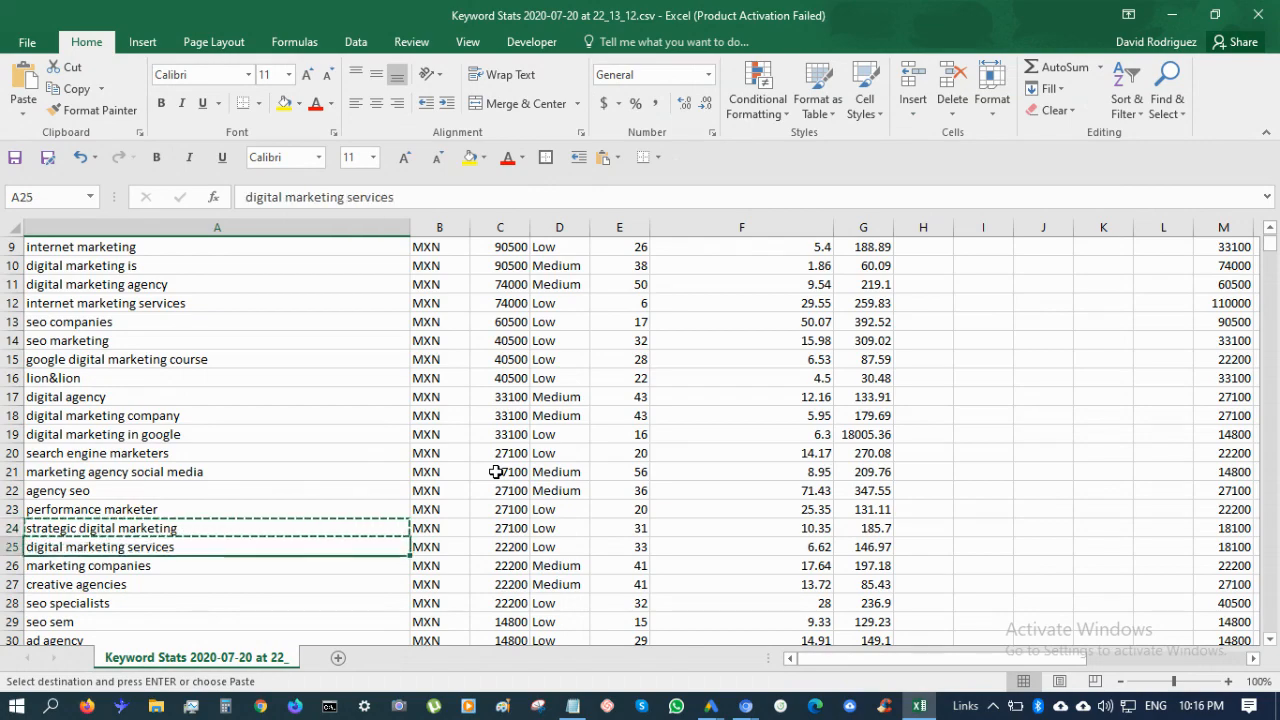
pyautogui.hotkey('ctrl', 'c')
pyautogui.hotkey('alt', 'Tab')
pyautogui.hotkey('ctrl', 'v')
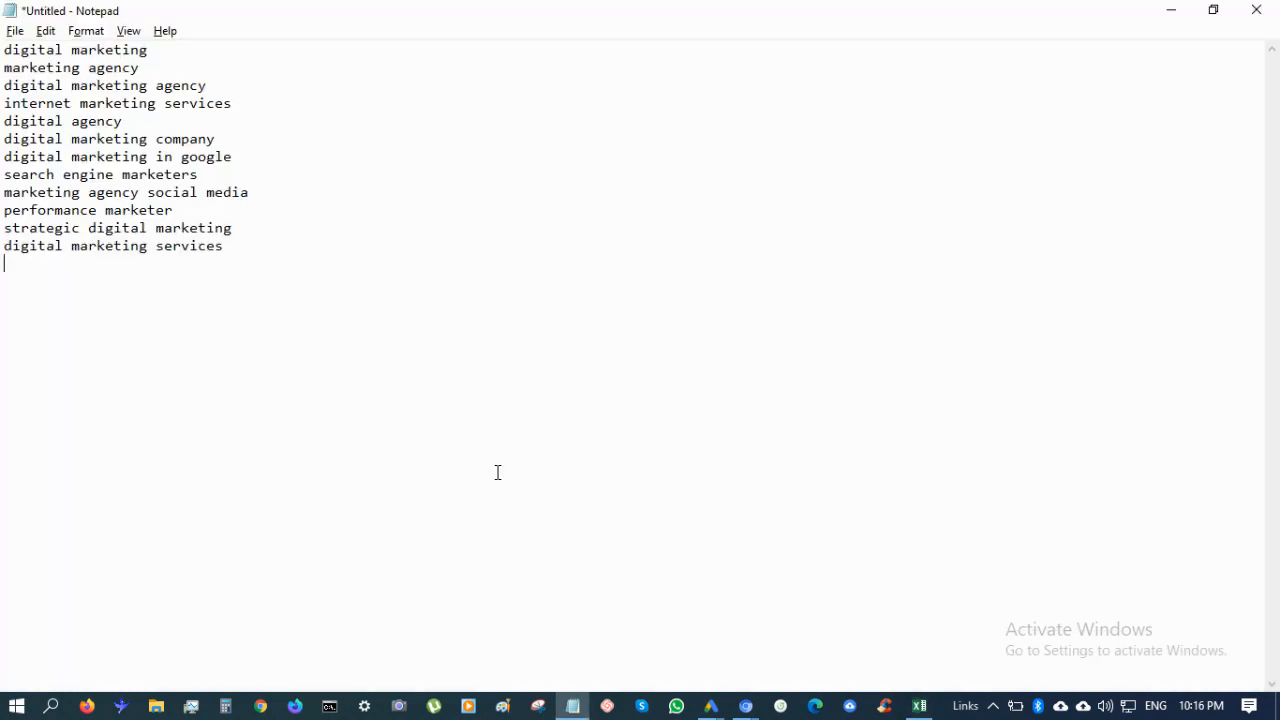
pyautogui.hotkey('alt', 'Tab')
# Add 'marketing companies' to the Notepad list and move further down the keyword column
pyautogui.press('Down')
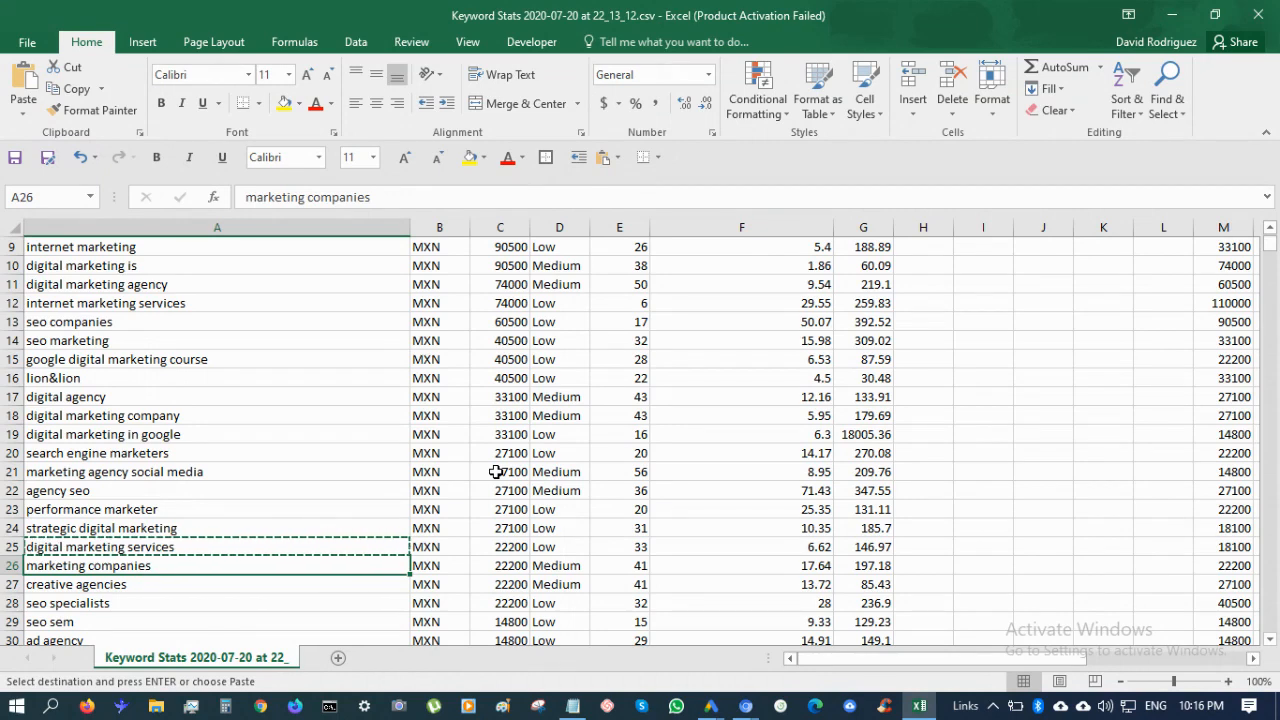
pyautogui.hotkey('alt', 'Tab')
pyautogui.hotkey('ctrl', 'v')
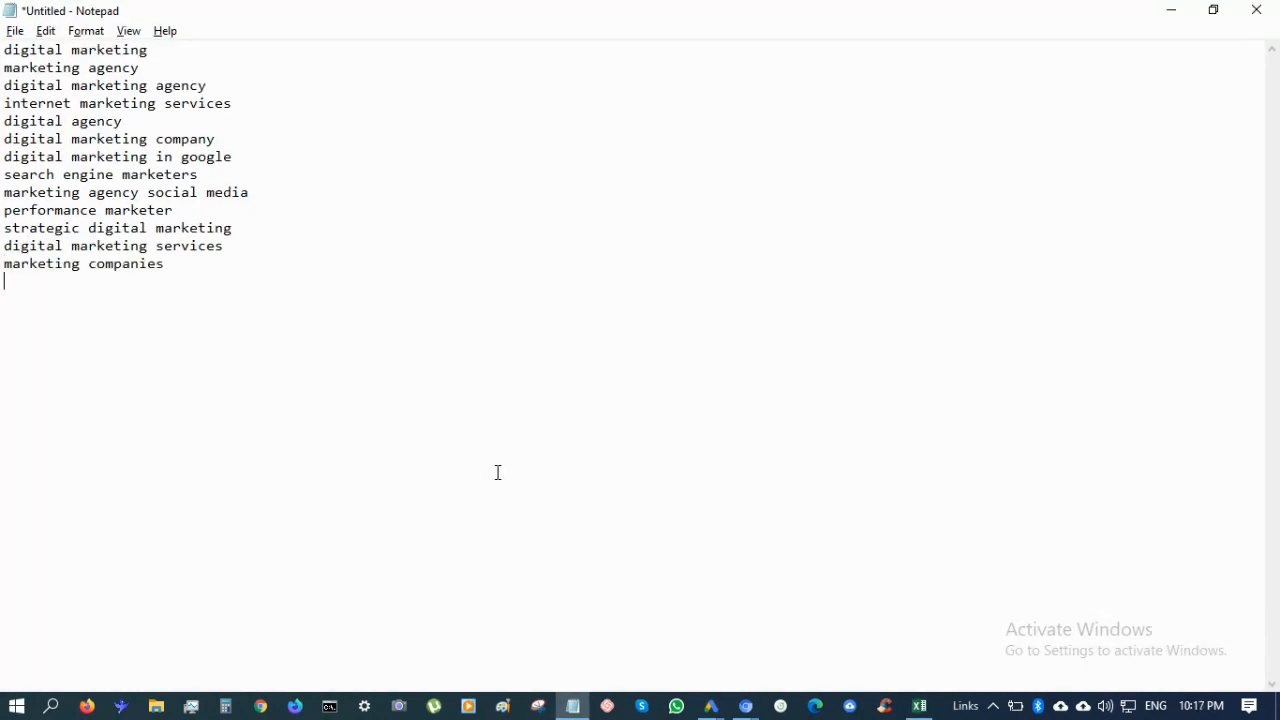
pyautogui.hotkey('alt', 'Tab')
pyautogui.press('Down')
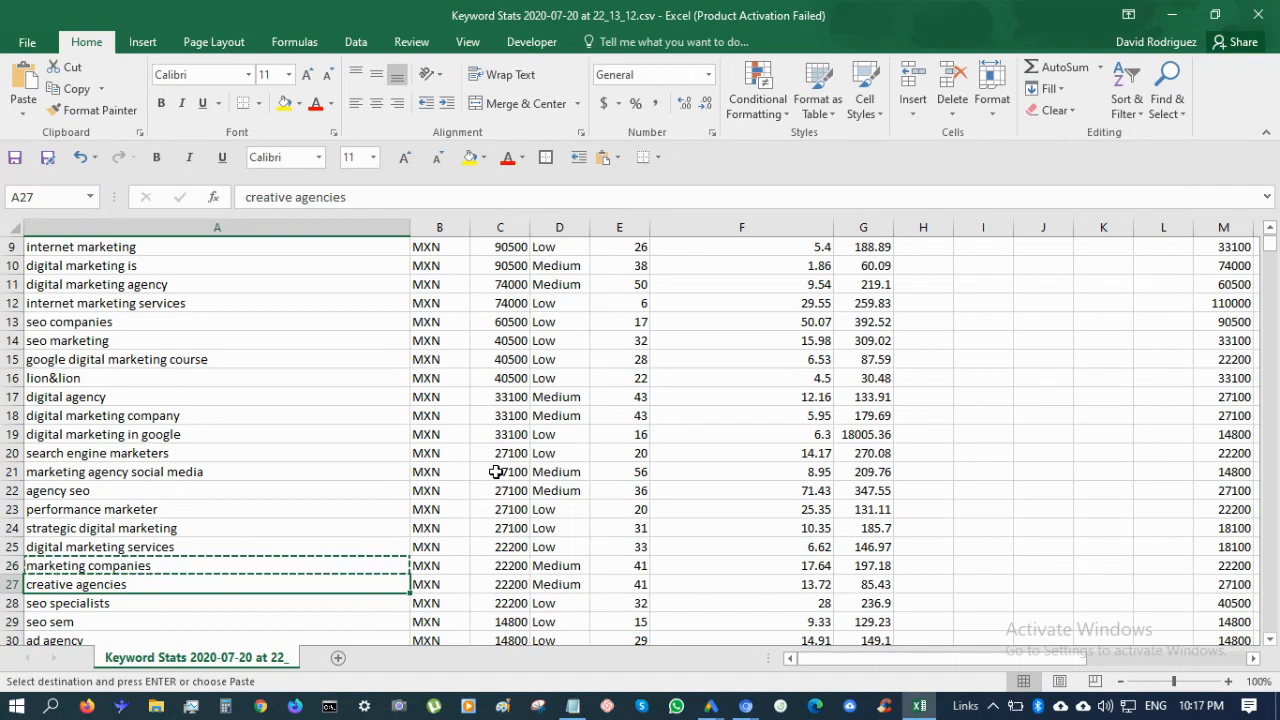
pyautogui.press('Down')
pyautogui.press('Down')
pyautogui.press('Down')
pyautogui.press('Down')
pyautogui.press('Down')
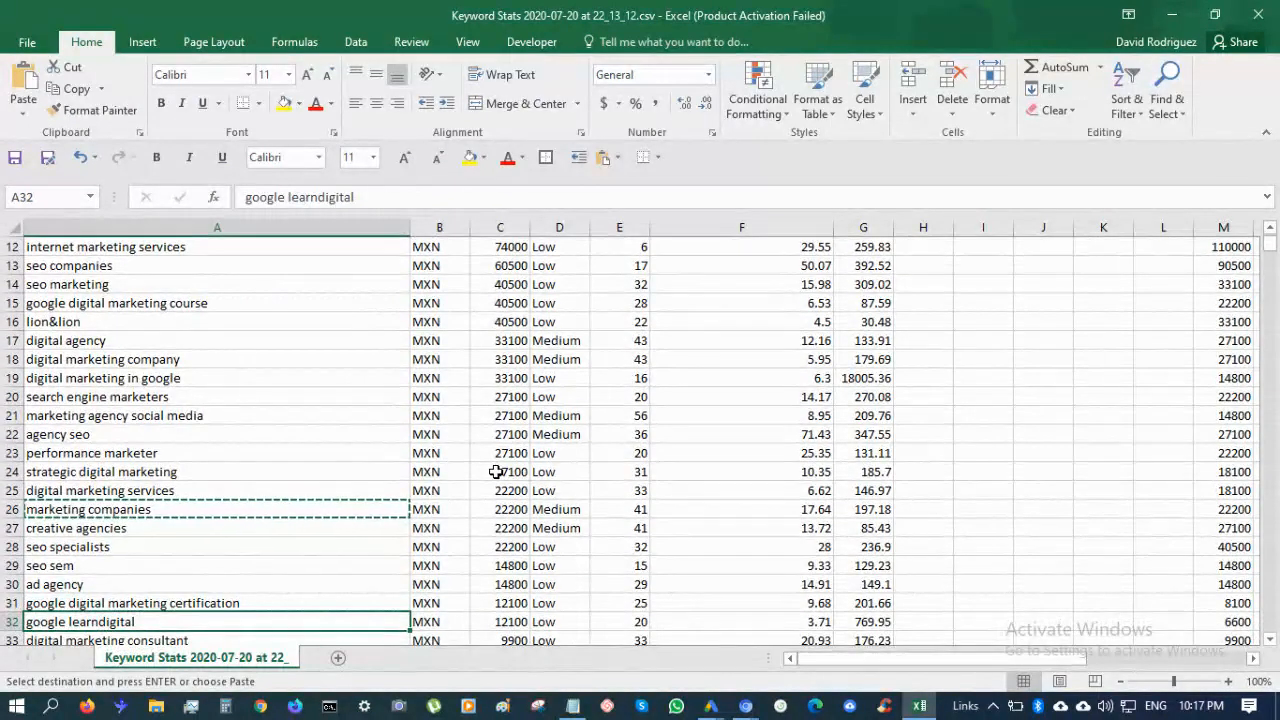
# Add 'digital marketing consultant' from Excel to the Notepad keyword list
pyautogui.press('Up')
pyautogui.press('Down')
pyautogui.press('Up')
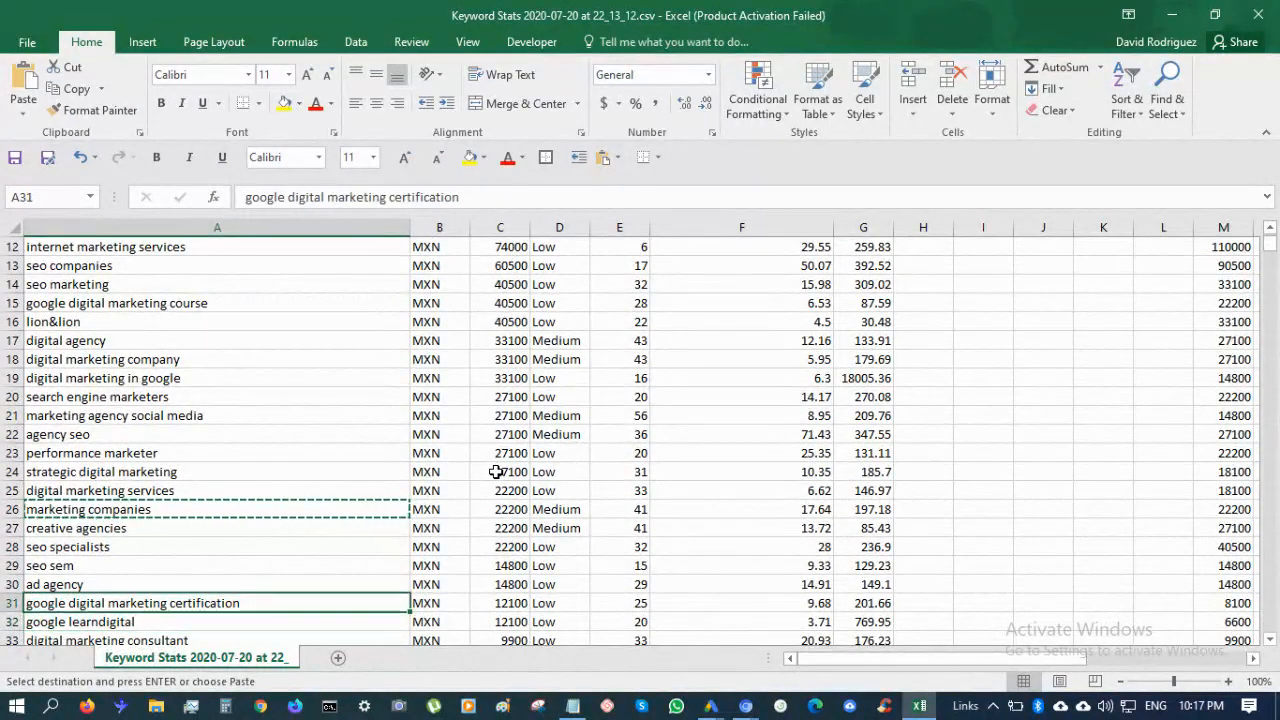
pyautogui.press('Down')
pyautogui.press('Down')
pyautogui.press('Down')
pyautogui.press('Down')
pyautogui.press('Down')
pyautogui.press('Down')
pyautogui.press('Down')
pyautogui.press('Down')
pyautogui.press('Down')
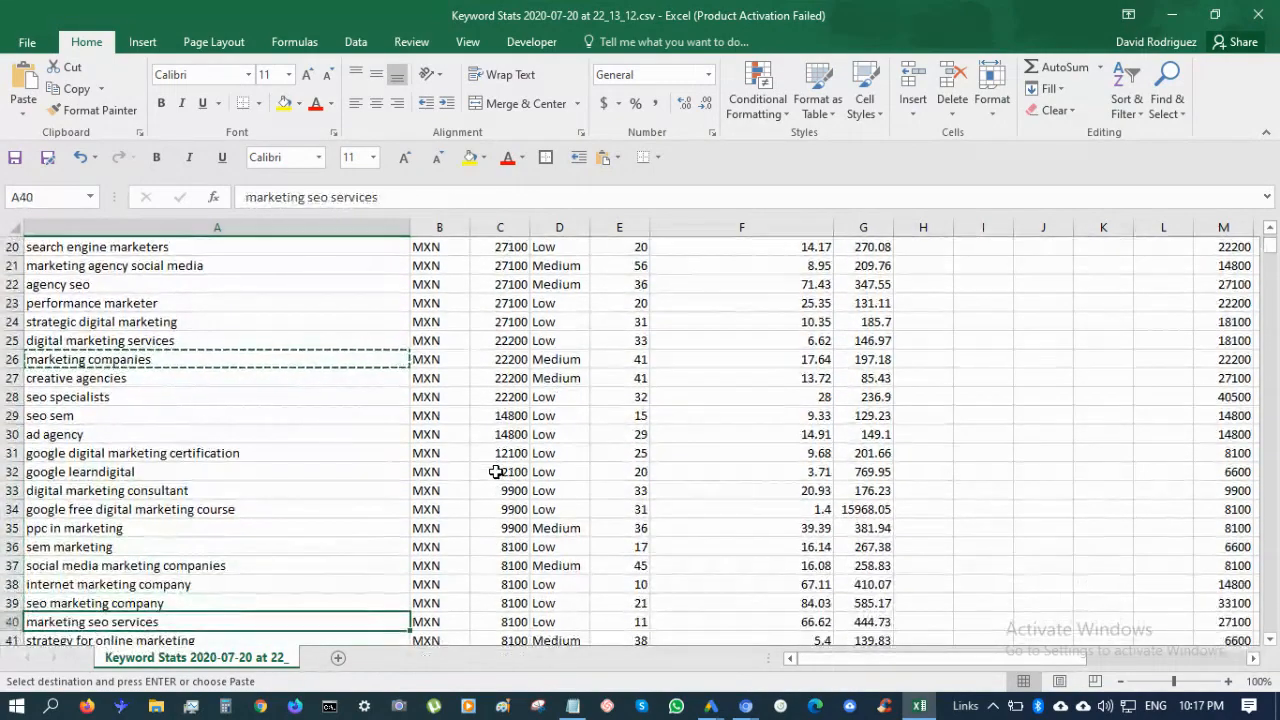
pyautogui.press('Up')
pyautogui.press('Up')
pyautogui.press('Up')
pyautogui.press('Up')
pyautogui.press('Up')
pyautogui.press('Up')
pyautogui.press('Up')
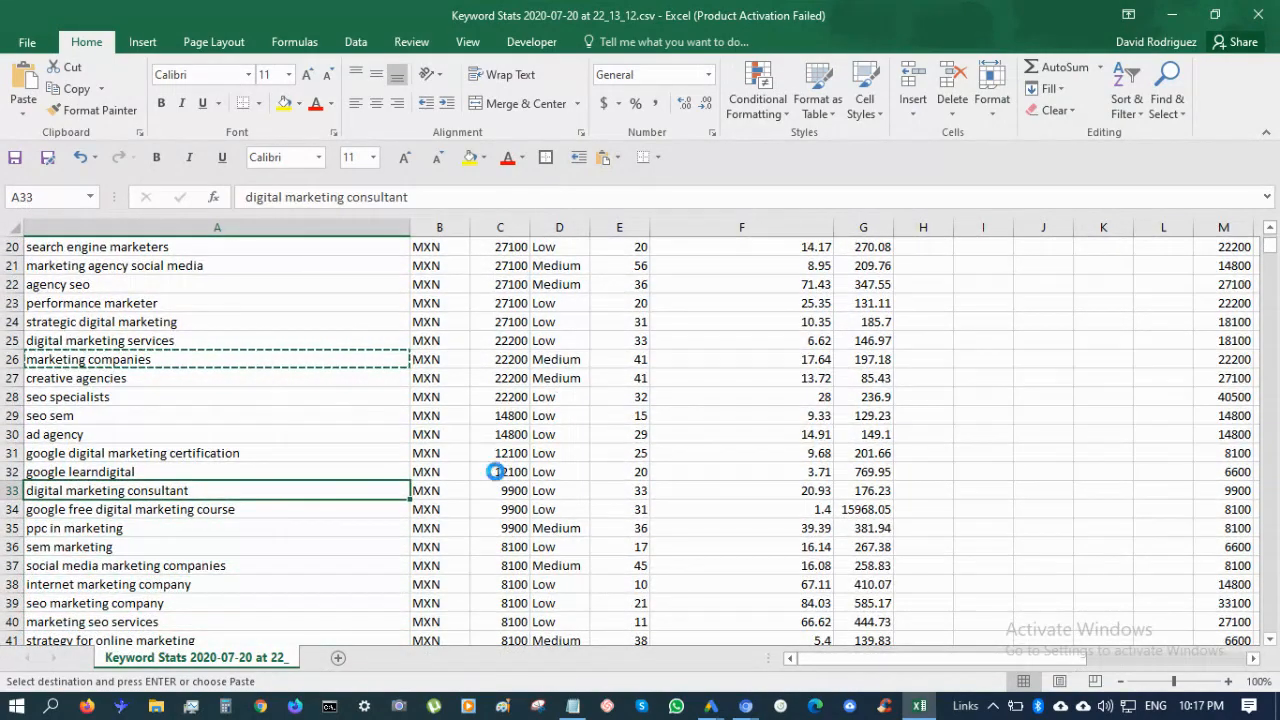
pyautogui.hotkey('alt', 'Tab')
pyautogui.hotkey('ctrl', 'v')
pyautogui.hotkey('alt', 'Tab')
# Add 'social media marketing companies' and 'internet marketing company' to the Notepad list
pyautogui.press('Down')
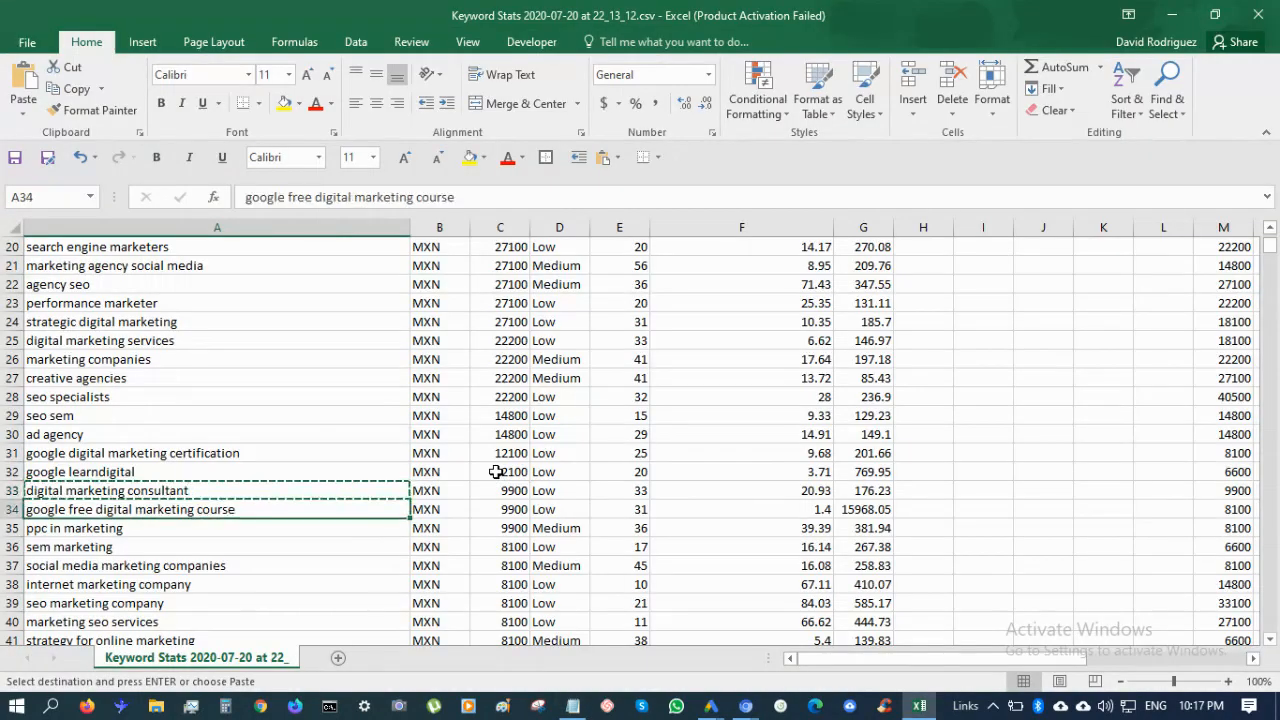
pyautogui.press('Down')
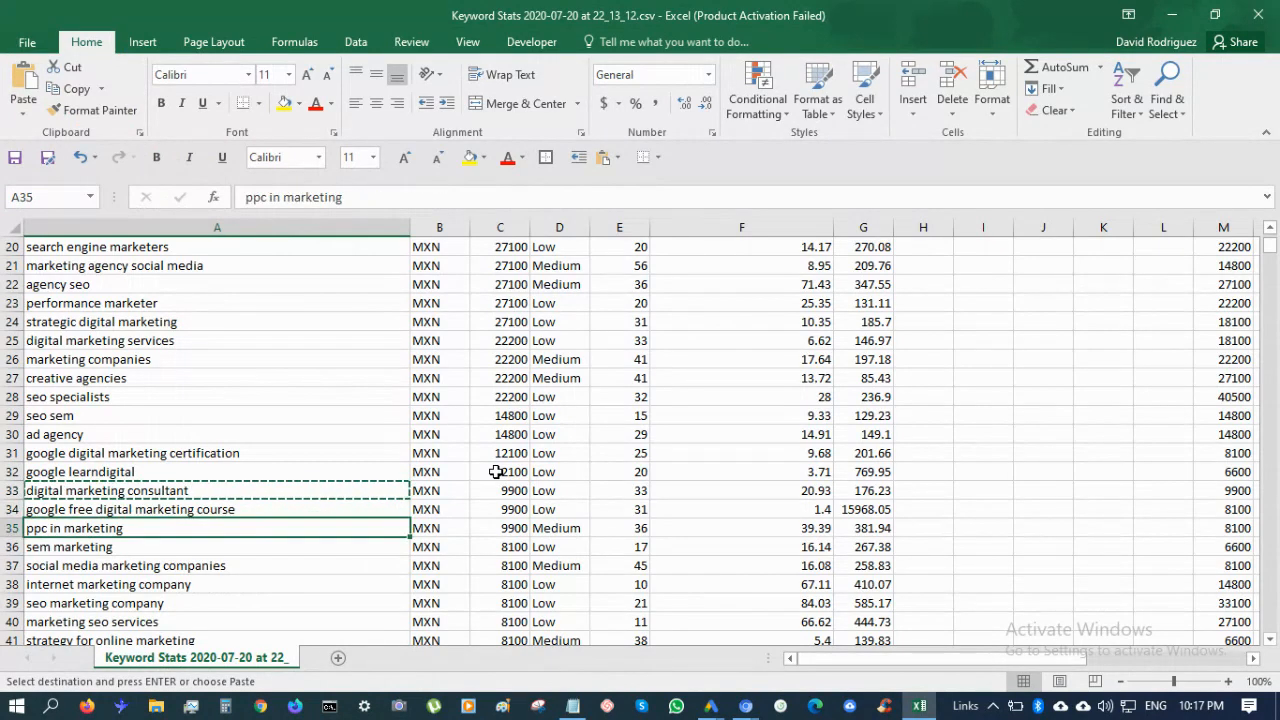
pyautogui.press('Down')
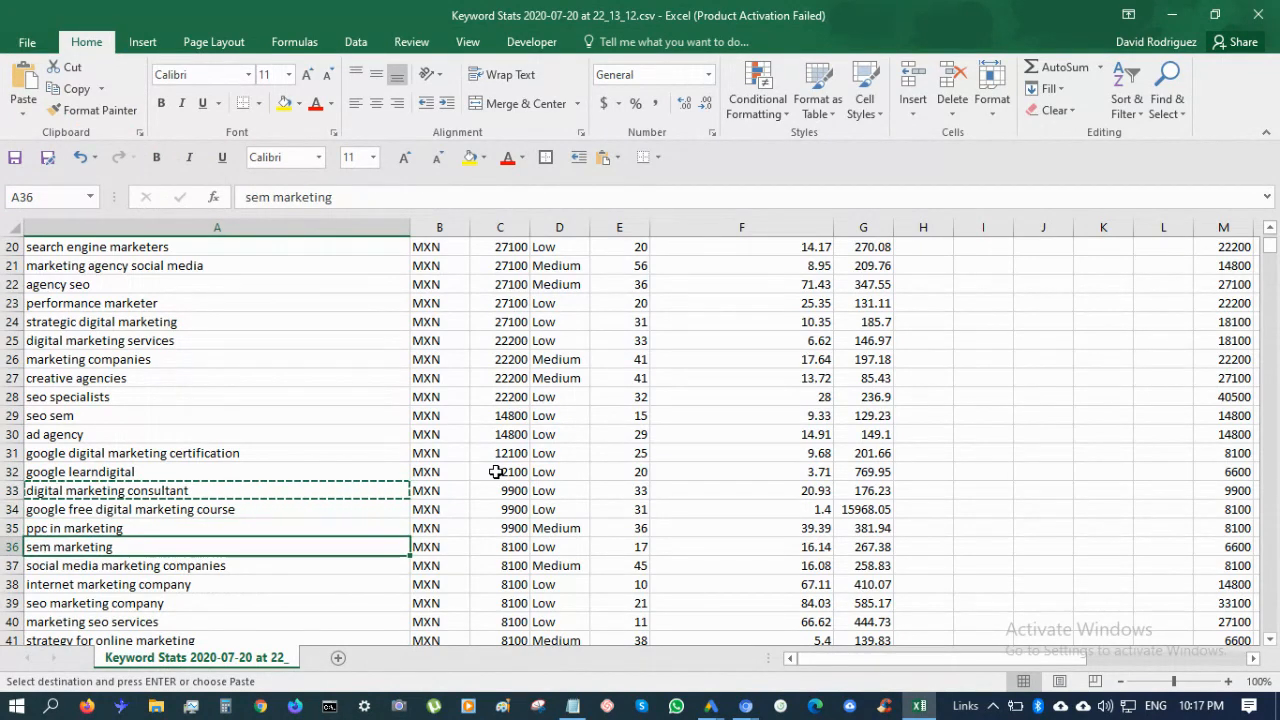
pyautogui.press('Down')
pyautogui.hotkey('ctrl', 'c')
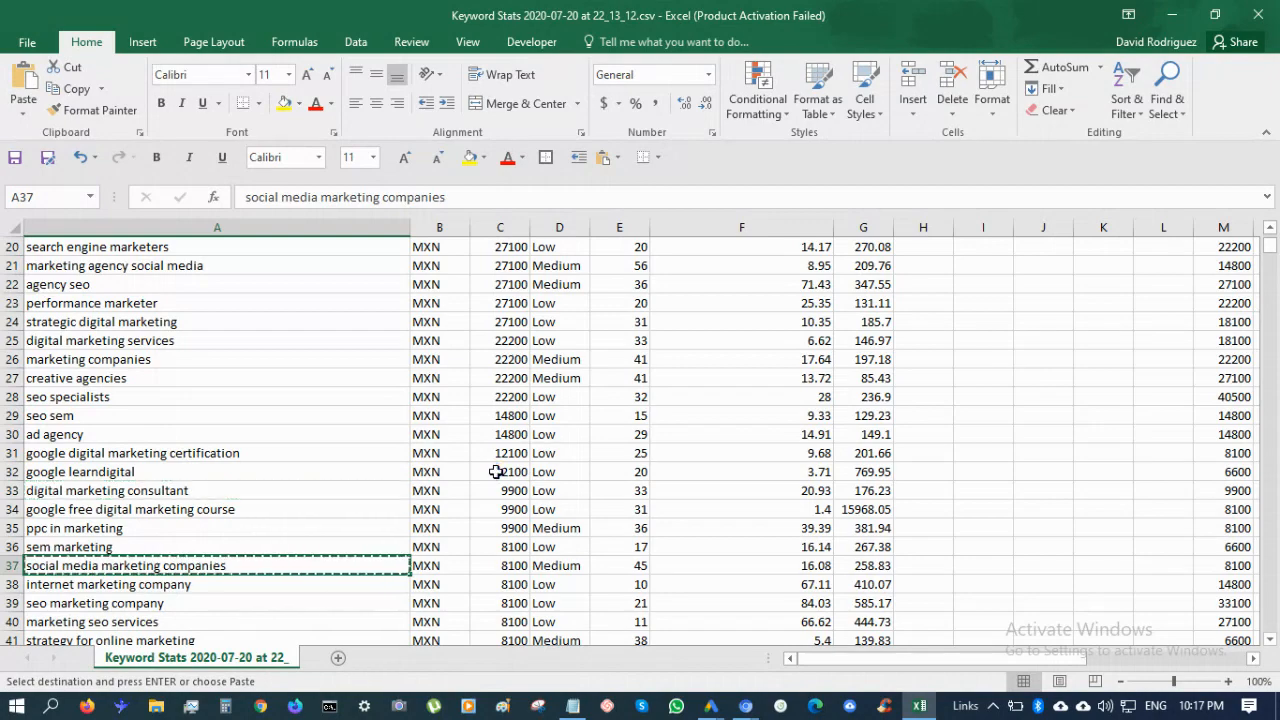
pyautogui.hotkey('alt', 'Tab')
pyautogui.hotkey('ctrl', 'v')
pyautogui.hotkey('alt', 'Tab')
pyautogui.press('Down')
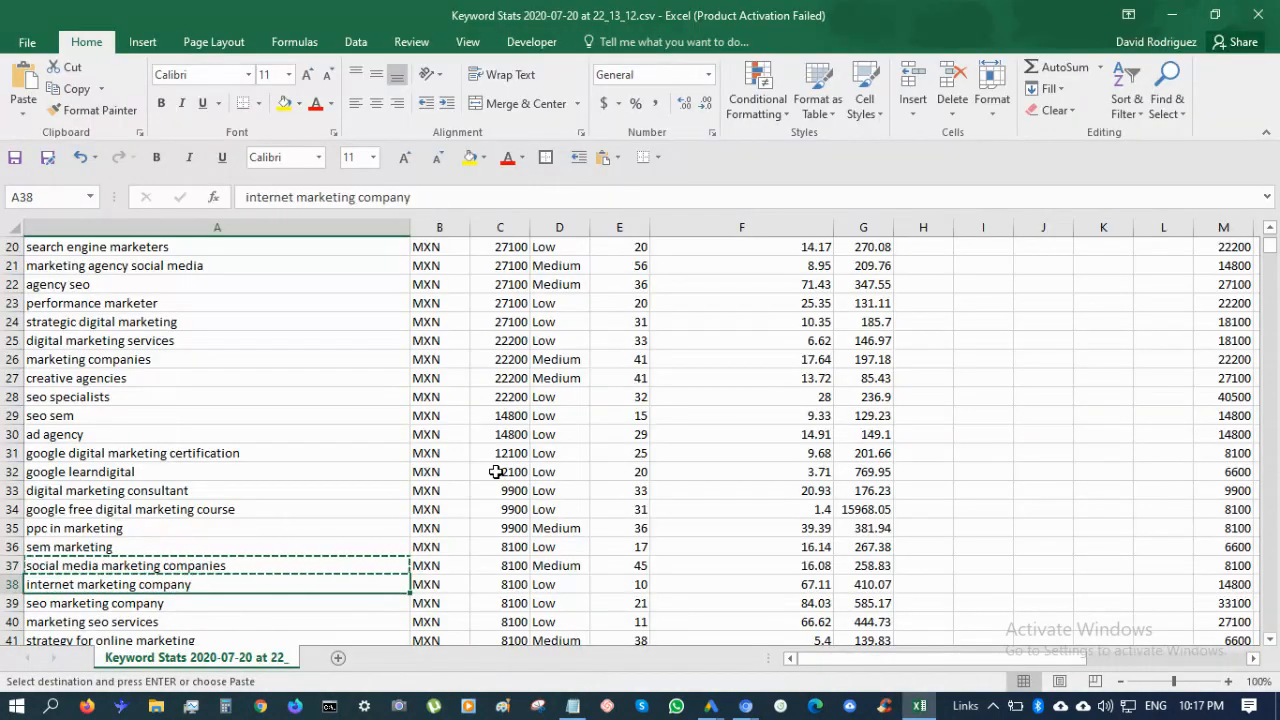
pyautogui.hotkey('ctrl', 'c')
pyautogui.hotkey('alt', 'Tab')
pyautogui.hotkey('ctrl', 'v')
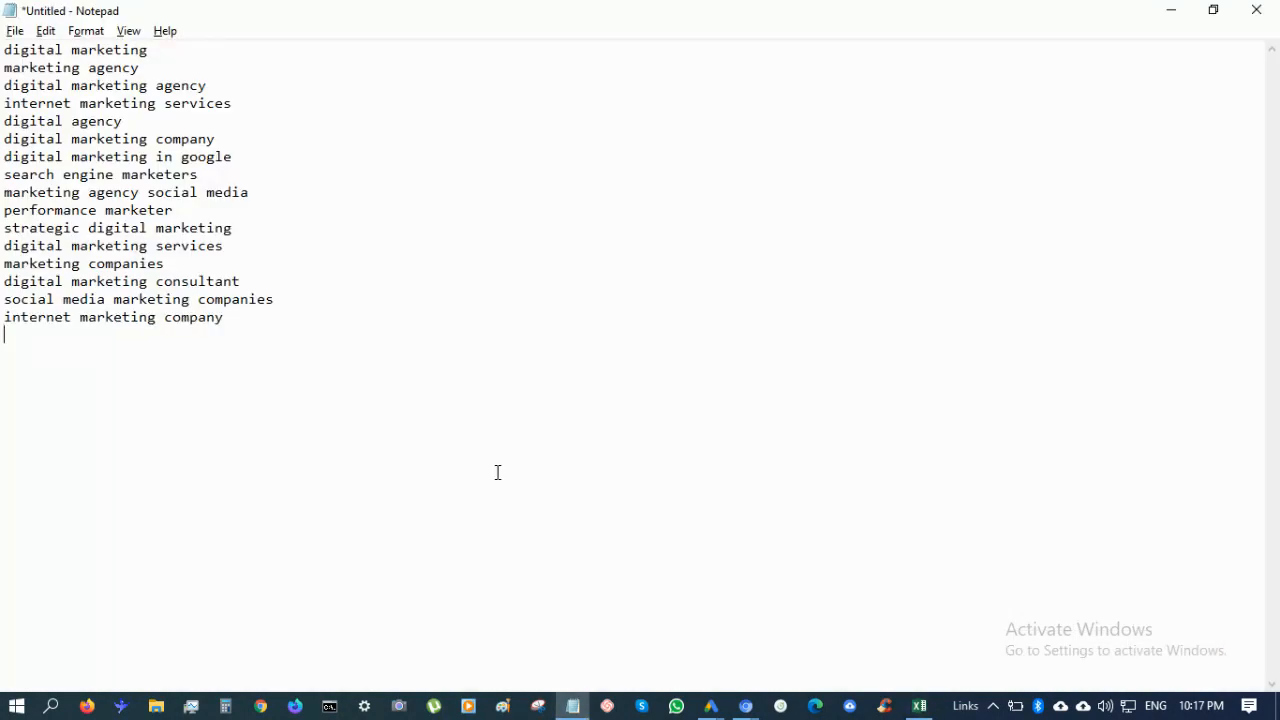
pyautogui.hotkey('alt', 'Tab')
pyautogui.hotkey('alt', 'Tab')
# Move the 'search engine marketers' line below the list to start a second group
pyautogui.click(229, 319)
pyautogui.click(307, 320)
pyautogui.moveTo(268, 178); pyautogui.dragTo(268, 156)
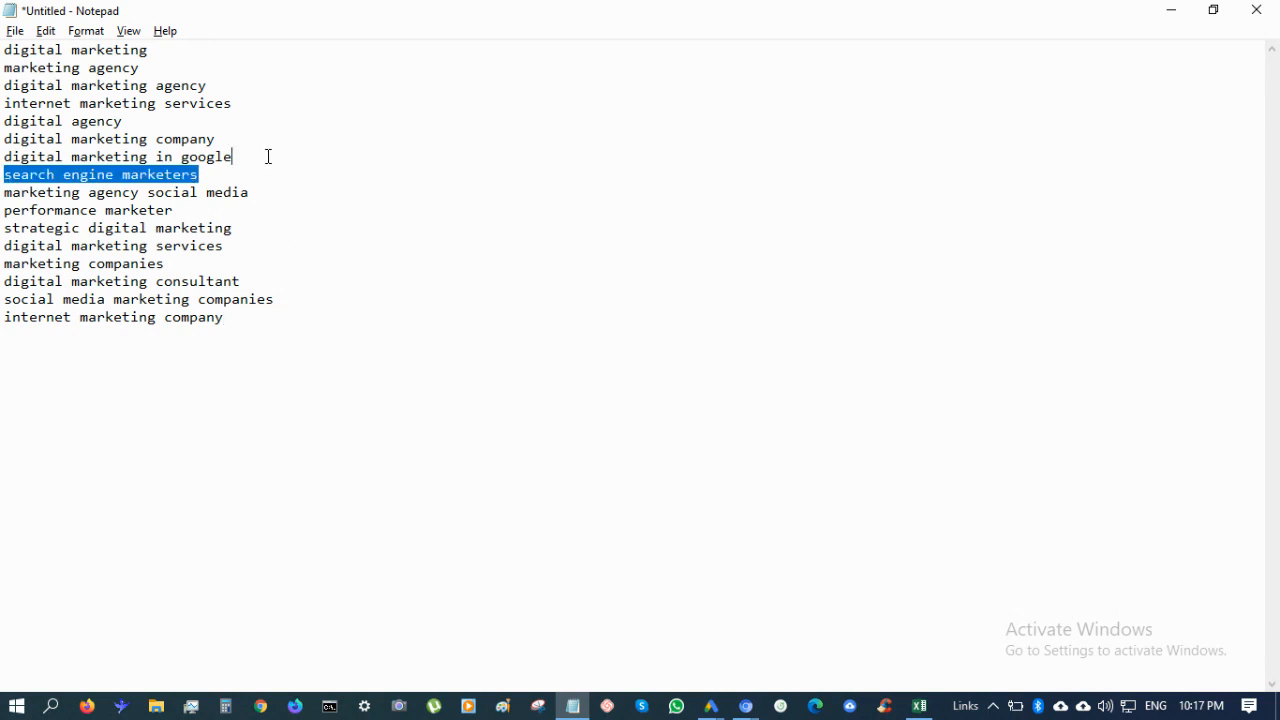
pyautogui.press('BackSpace')
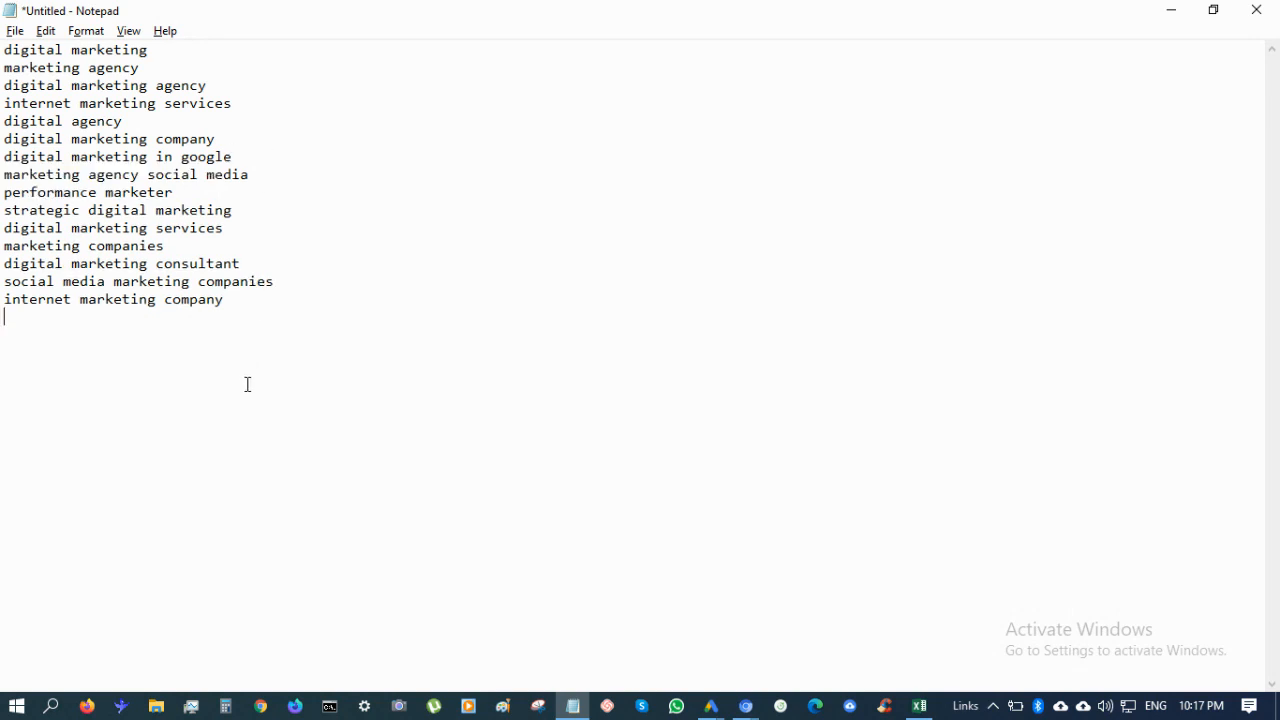
pyautogui.hotkey('ctrl', 'v')
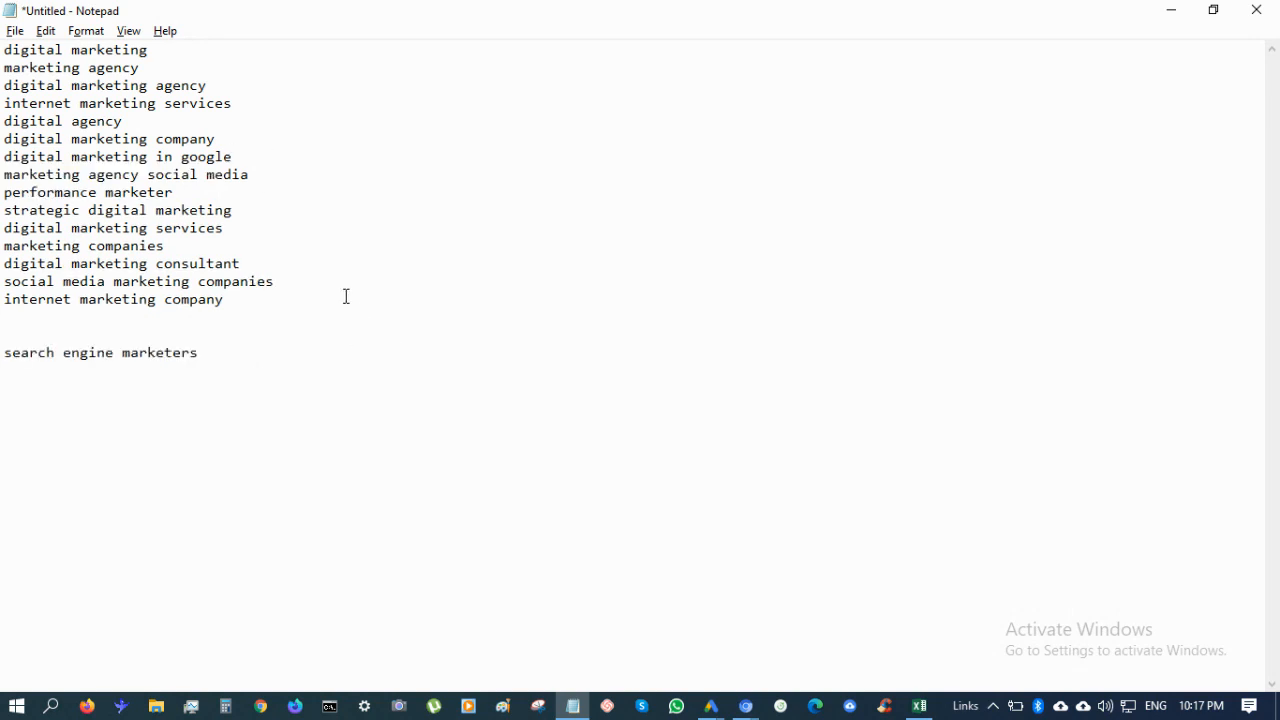
# Move 'digital marketing consultant' under 'search engine marketers' and remove the blank gap line
pyautogui.click(258, 227)
pyautogui.moveTo(266, 271); pyautogui.dragTo(265, 239)
pyautogui.hotkey('ctrl', 'x')
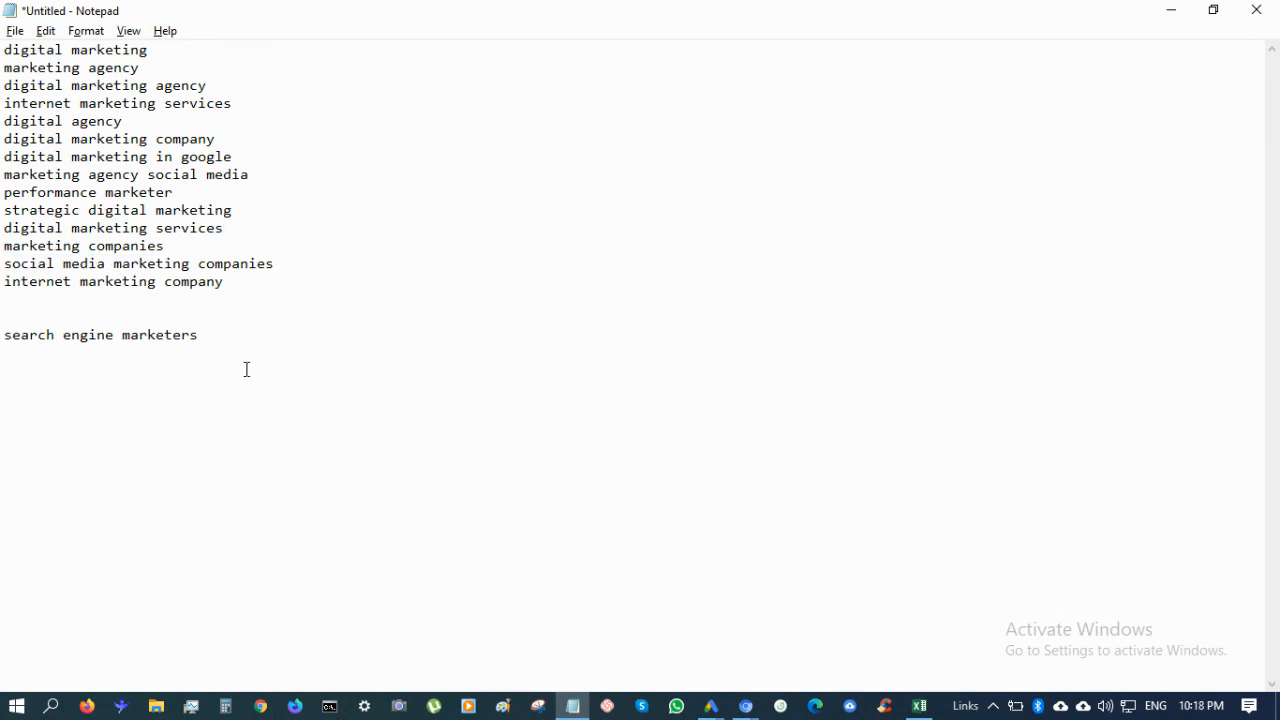
pyautogui.click(243, 370)
pyautogui.press('Return')
pyautogui.hotkey('ctrl', 'v')
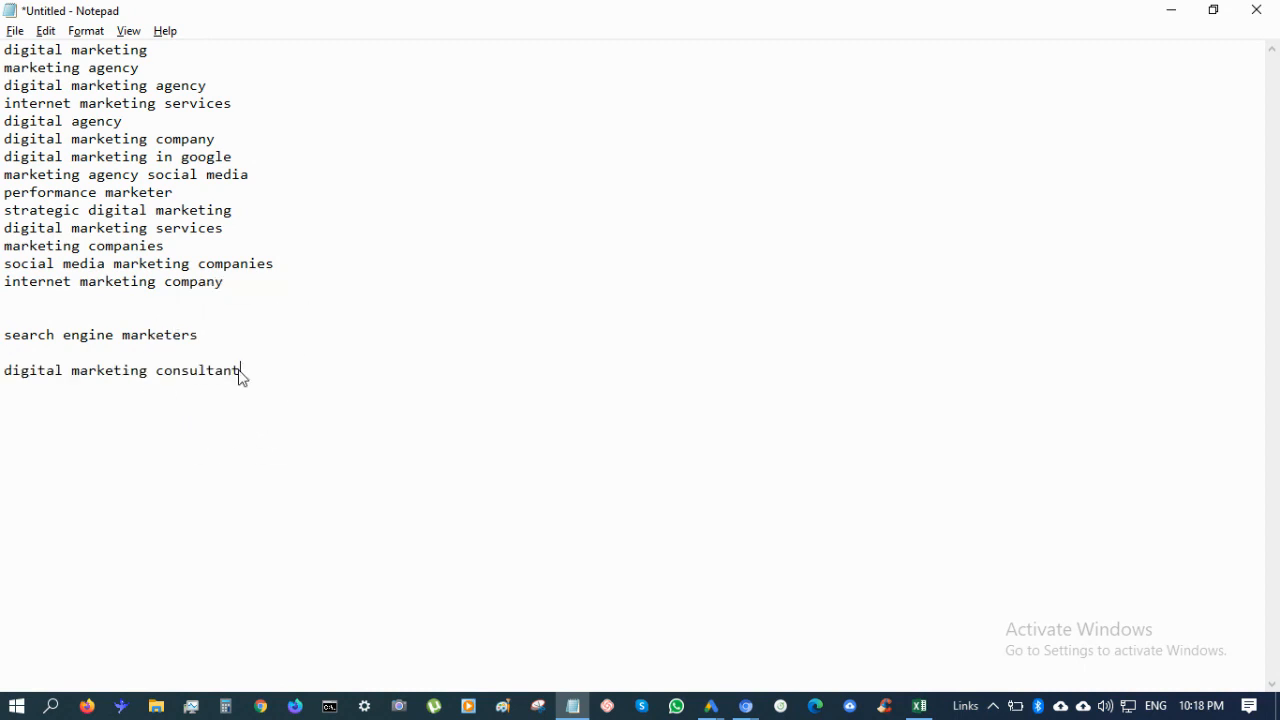
pyautogui.click(273, 352)
pyautogui.press('BackSpace')
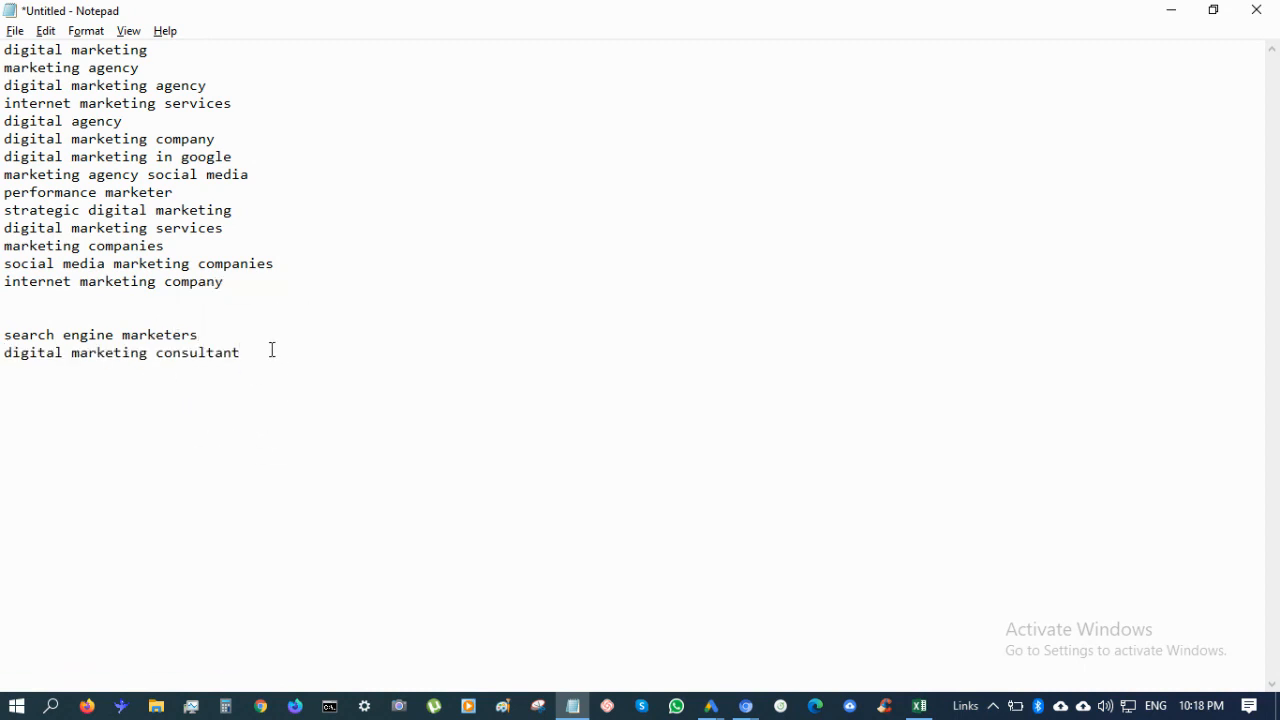
pyautogui.doubleClick(276, 358)
pyautogui.click(277, 364)
pyautogui.hotkey('alt', 'Tab')
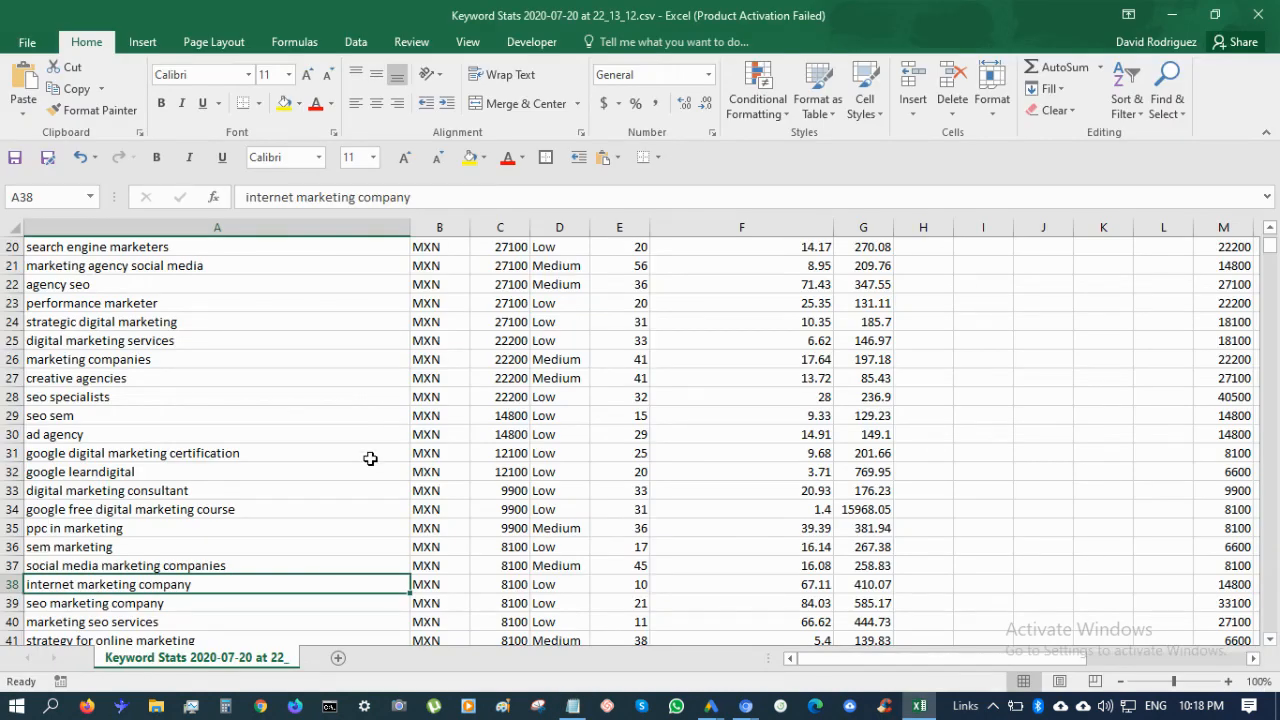
# Add 'online marketing agency' from Excel to the end of Notepad's main keyword group
pyautogui.scroll(-2, 370, 458)
pyautogui.scroll(-3, 370, 458)
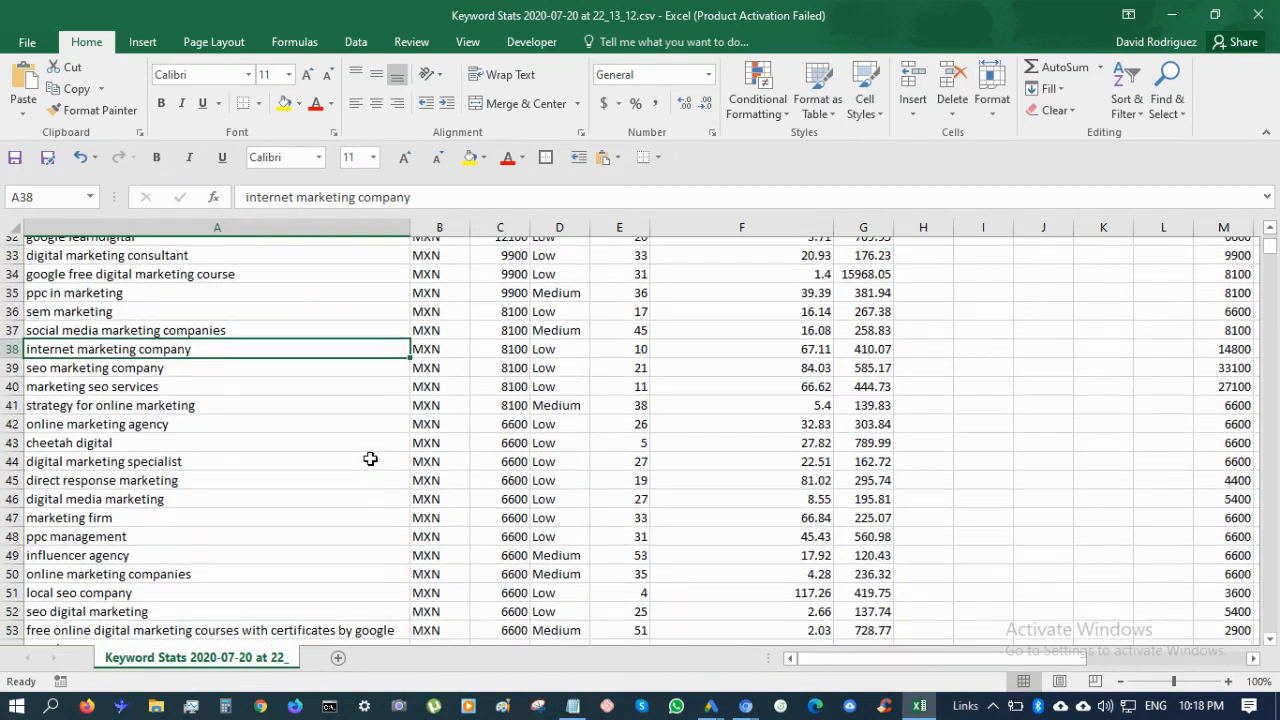
pyautogui.click(219, 382)
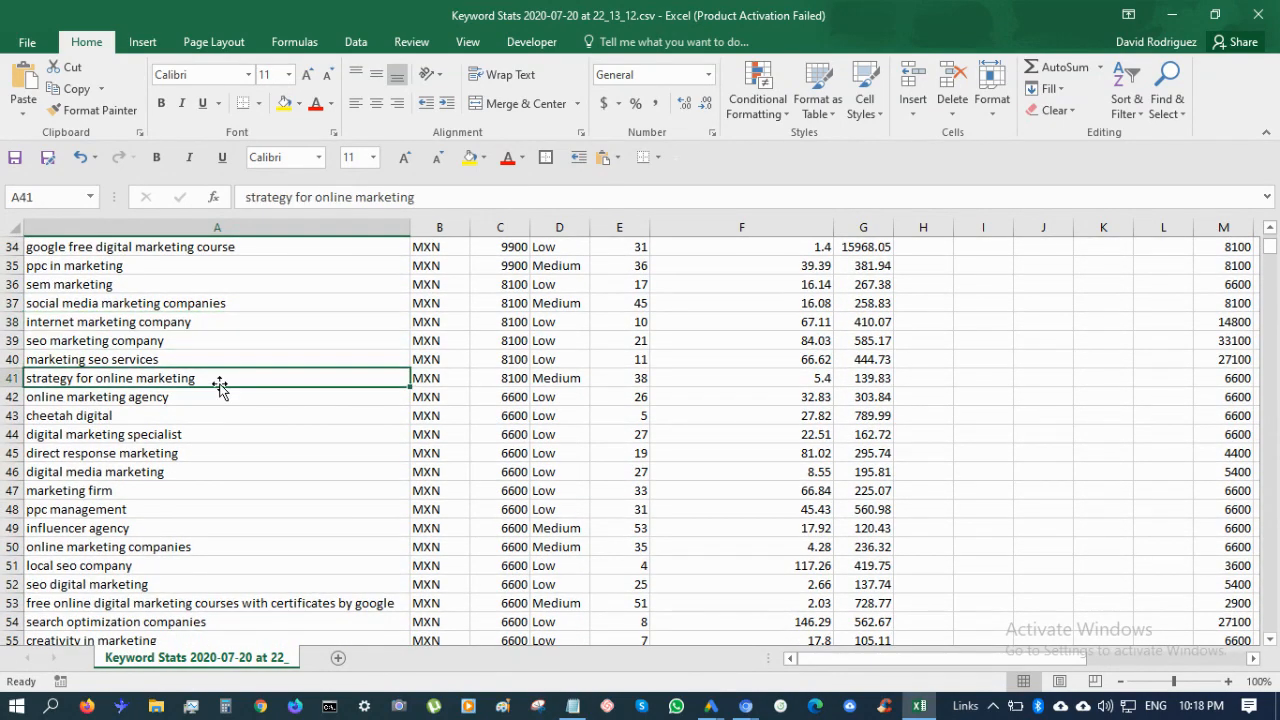
pyautogui.click(232, 400)
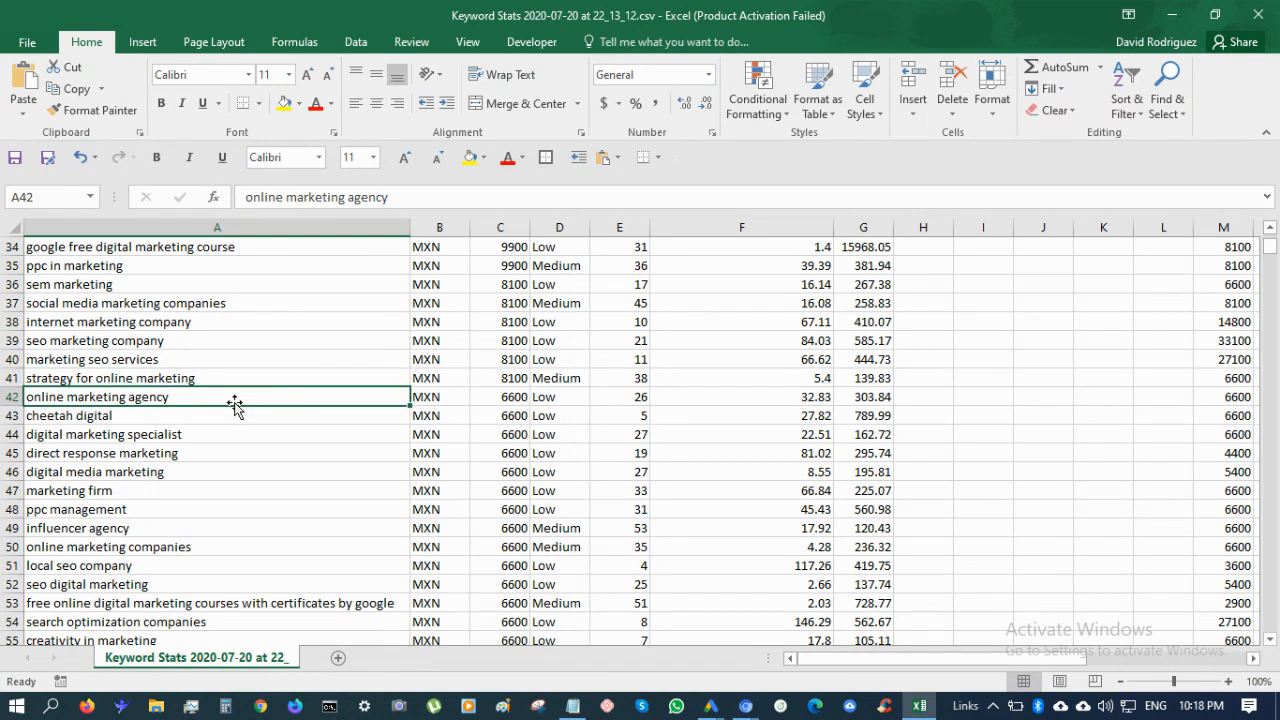
pyautogui.hotkey('ctrl', 'c')
pyautogui.hotkey('alt', 'Tab')
pyautogui.press('Up')
pyautogui.press('Up')
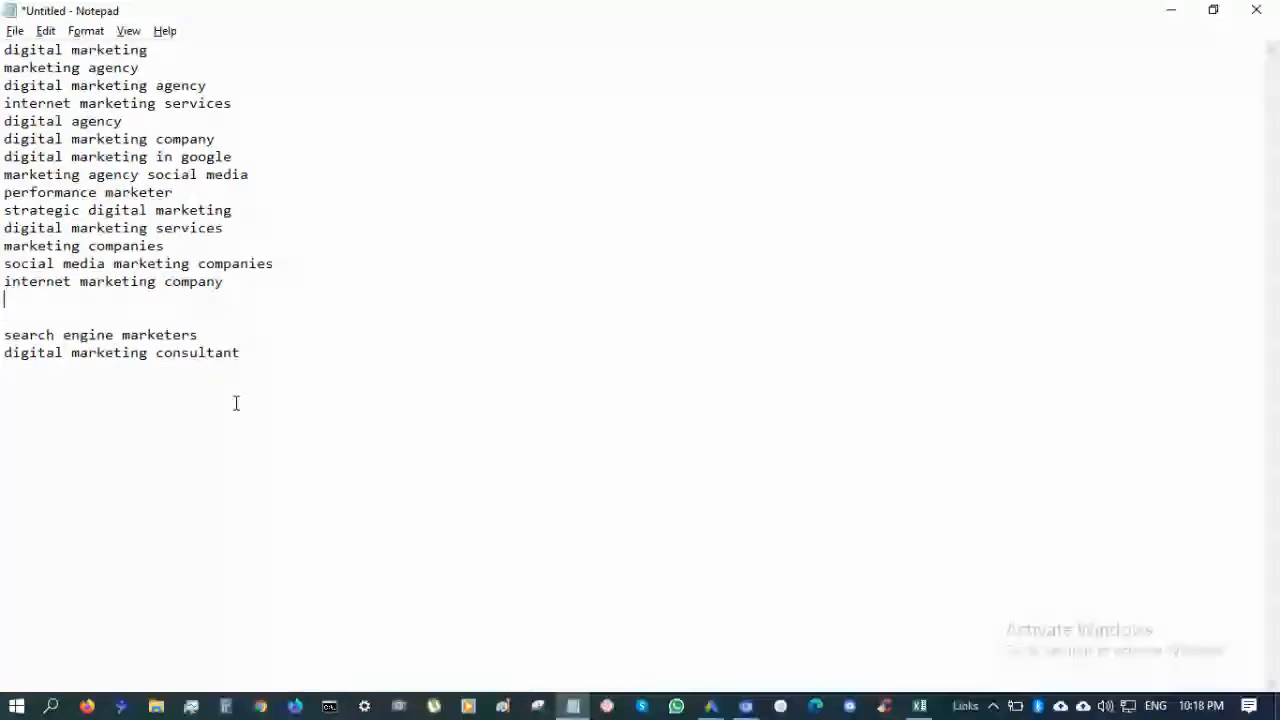
pyautogui.hotkey('ctrl', 'v')
pyautogui.hotkey('alt', 'Tab')
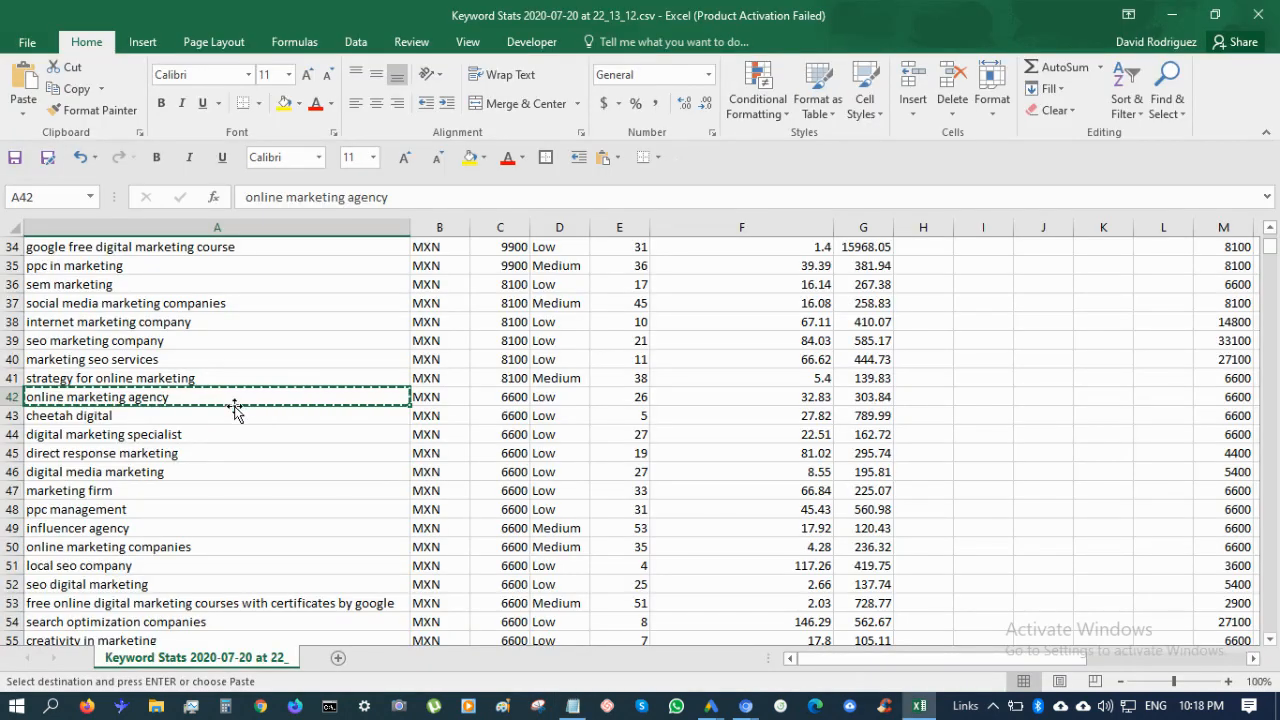
# Add 'digital marketing specialist' below the consultant line in the second group
pyautogui.click(236, 437)
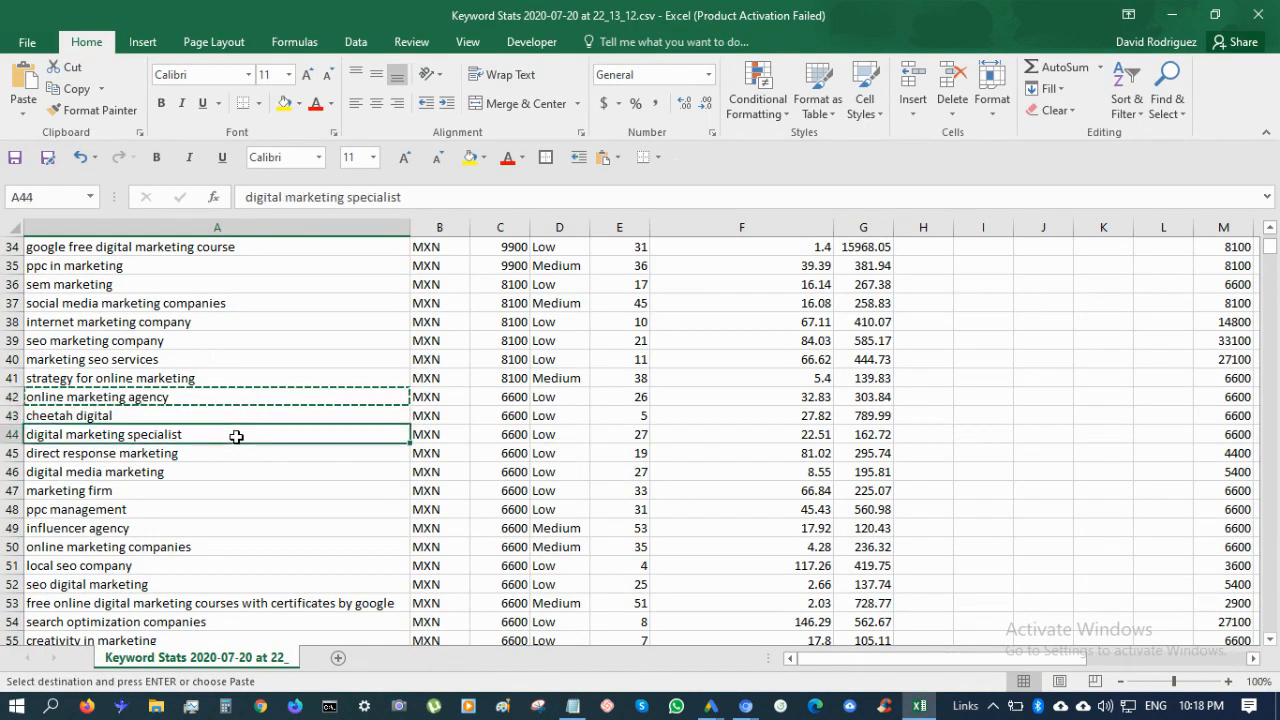
pyautogui.hotkey('ctrl', 'c')
pyautogui.hotkey('alt', 'Tab')
pyautogui.press('Down')
pyautogui.press('Down')
pyautogui.press('Down')
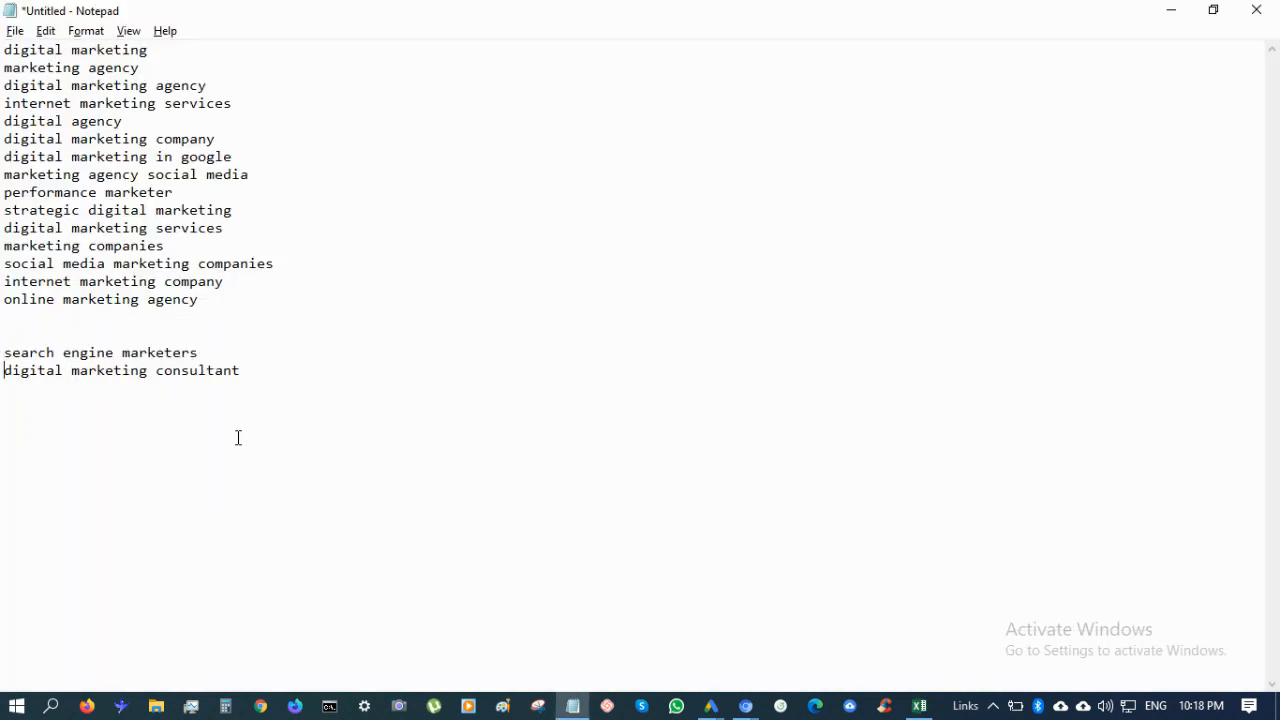
pyautogui.press('End')
pyautogui.press('Return')
pyautogui.hotkey('ctrl', 'v')
pyautogui.hotkey('alt', 'Tab')
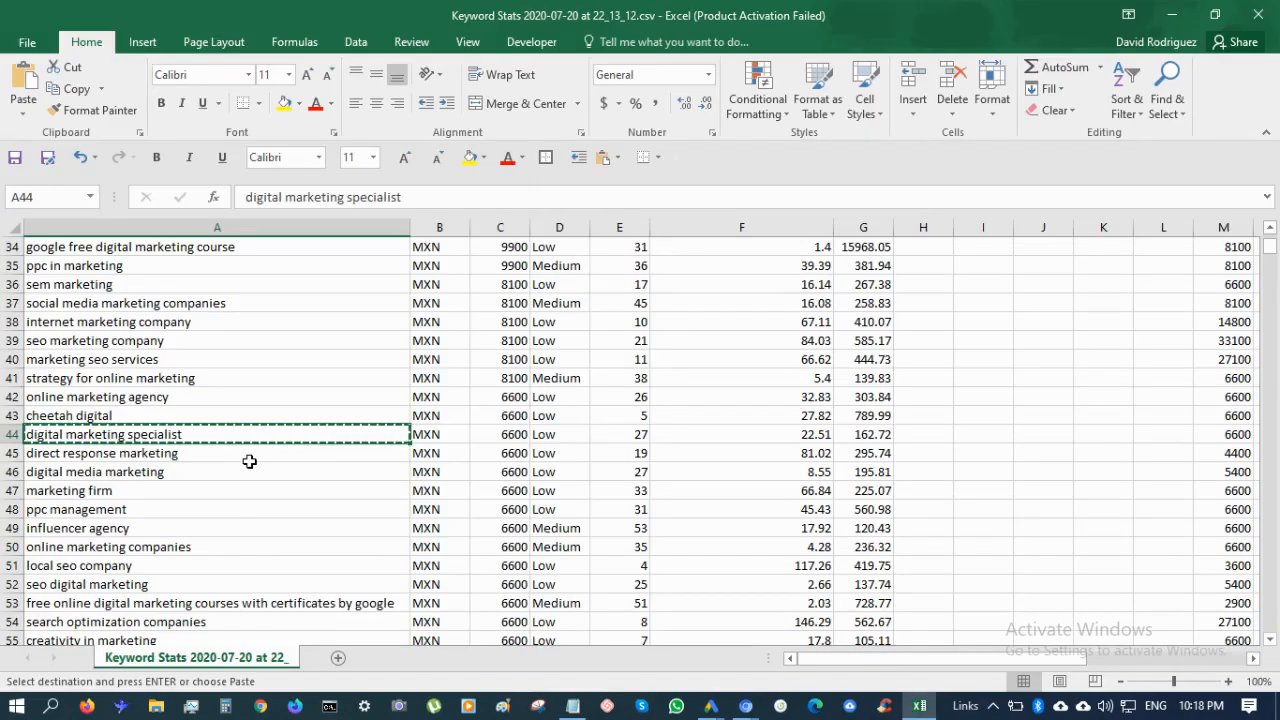
# Add 'marketing firm' to the first keyword group in Notepad
pyautogui.click(247, 458)
pyautogui.press('Down')
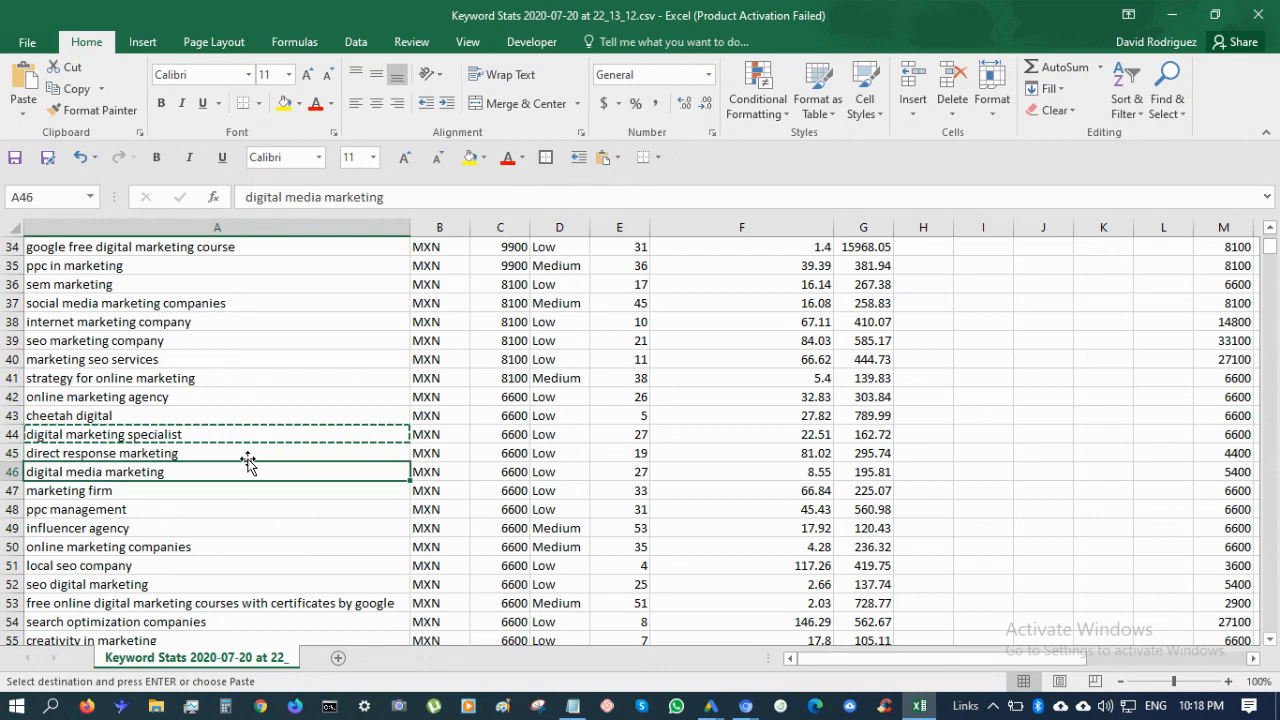
pyautogui.press('Up')
pyautogui.press('Down')
pyautogui.press('Down')
pyautogui.hotkey('ctrl', 'c')
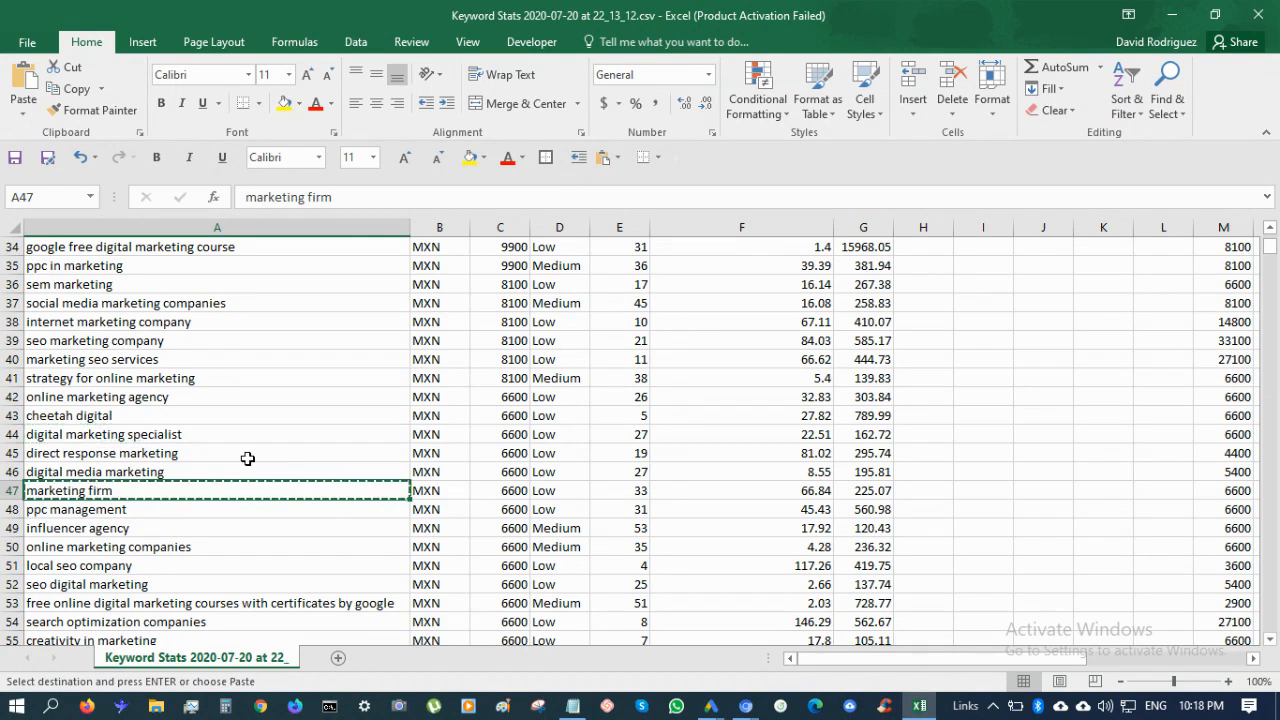
pyautogui.hotkey('alt', 'Tab')
pyautogui.press('Up')
pyautogui.press('Up')
pyautogui.press('Up')
pyautogui.press('Up')
pyautogui.press('Up')
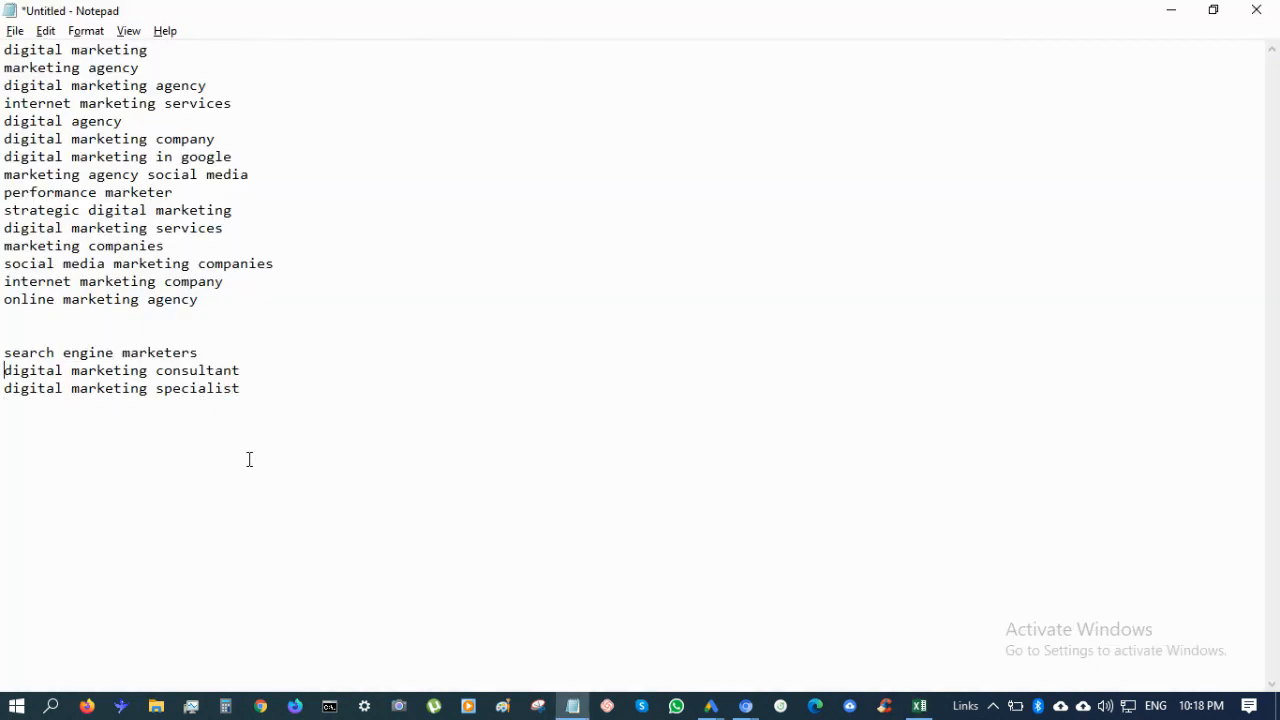
pyautogui.hotkey('ctrl', 'v')
pyautogui.hotkey('alt', 'Tab')
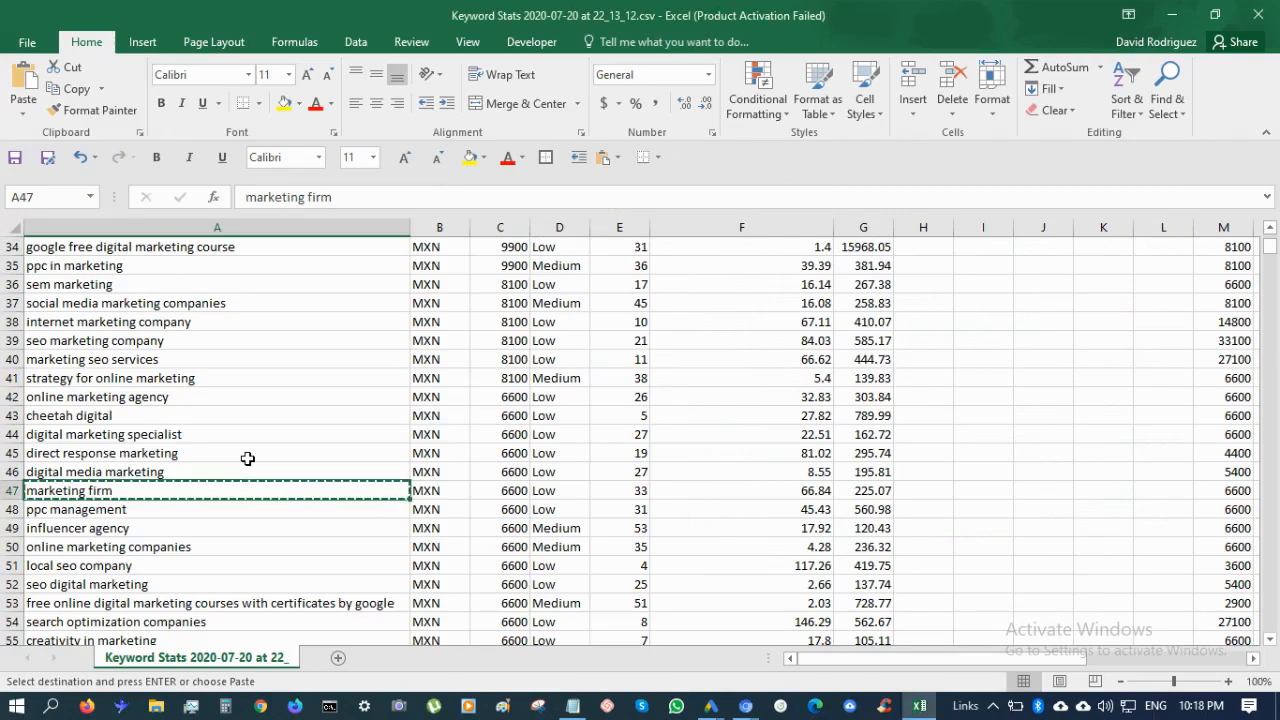
# Add 'ppc management' and 'online marketing companies' to the first keyword group
pyautogui.press('Down')
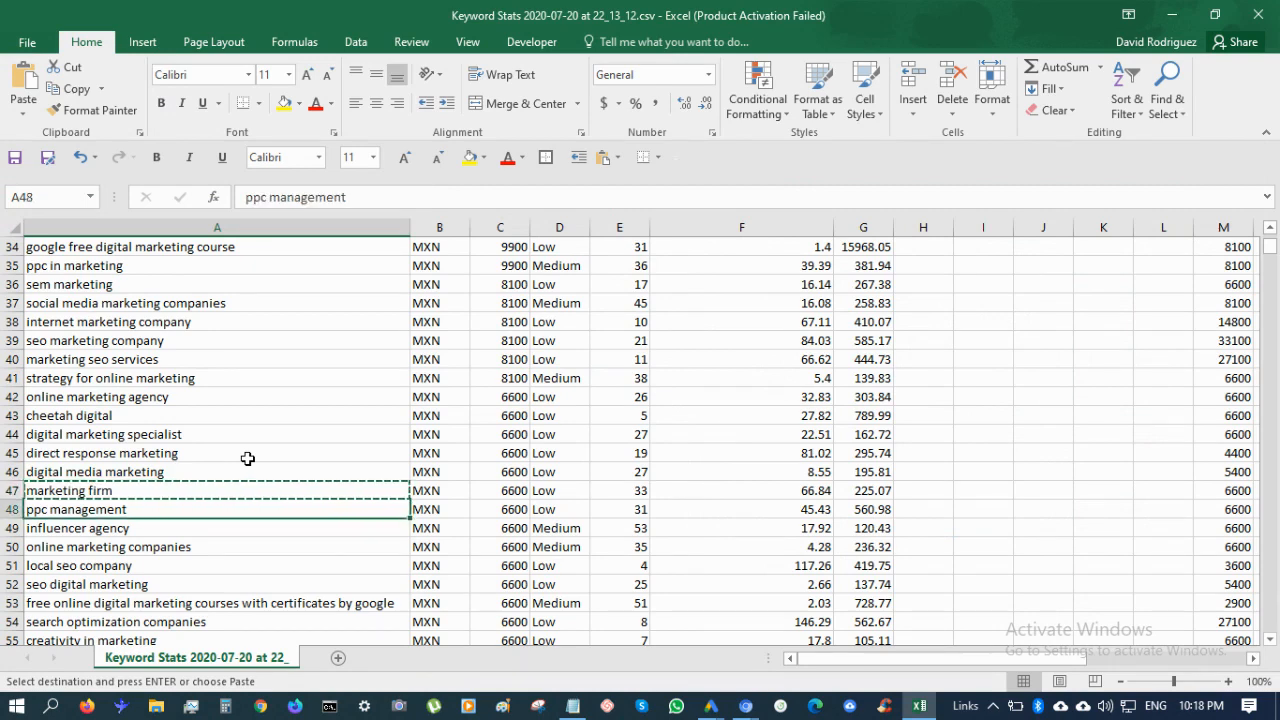
pyautogui.hotkey('alt', 'Tab')
pyautogui.hotkey('ctrl', 'v')
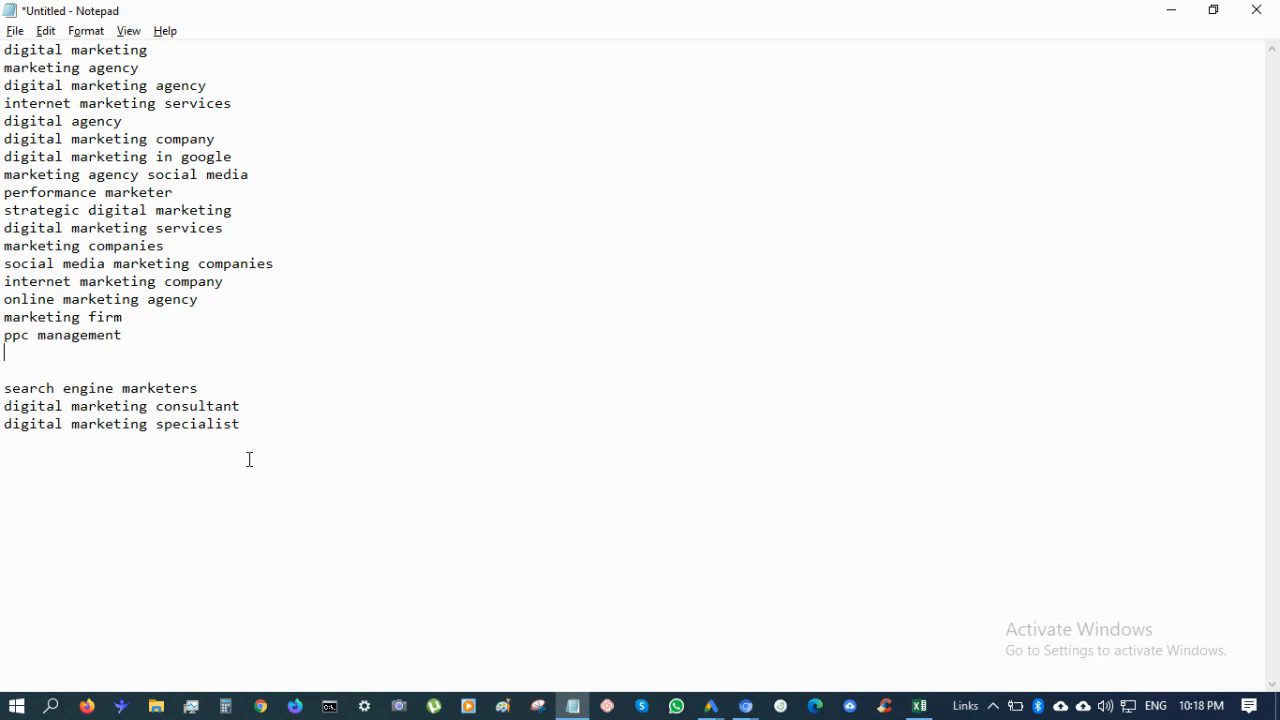
pyautogui.hotkey('alt', 'Tab')
pyautogui.hotkey('ctrl', 'c')
pyautogui.press('Down')
pyautogui.press('Down')
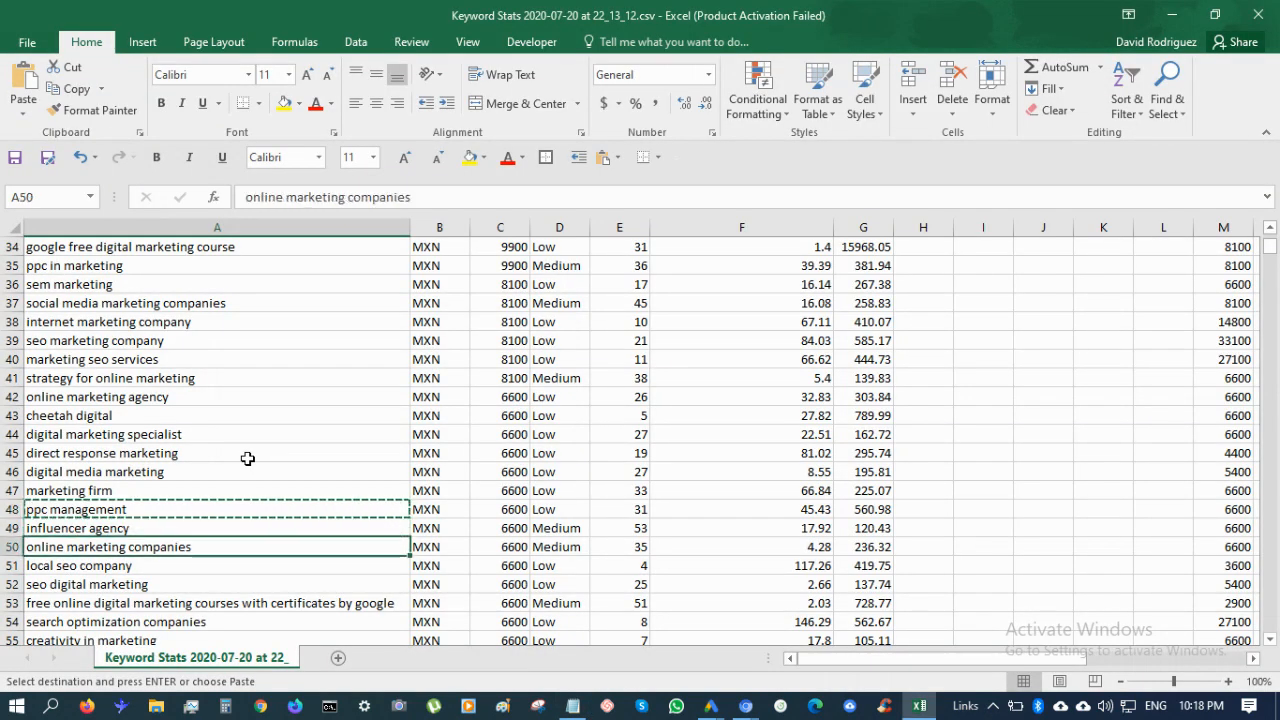
pyautogui.hotkey('ctrl', 'c')
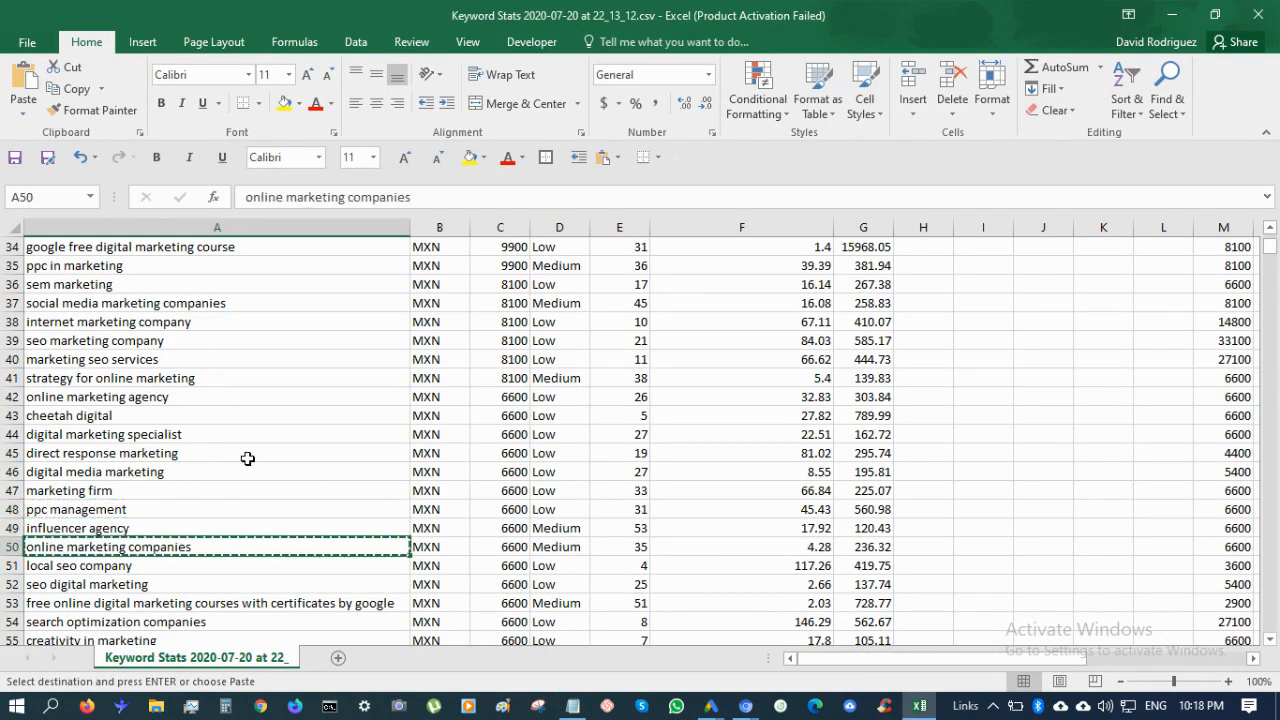
pyautogui.hotkey('alt', 'Tab')
pyautogui.hotkey('ctrl', 'v')
pyautogui.hotkey('alt', 'Tab')
pyautogui.press('Down')
pyautogui.press('Down')
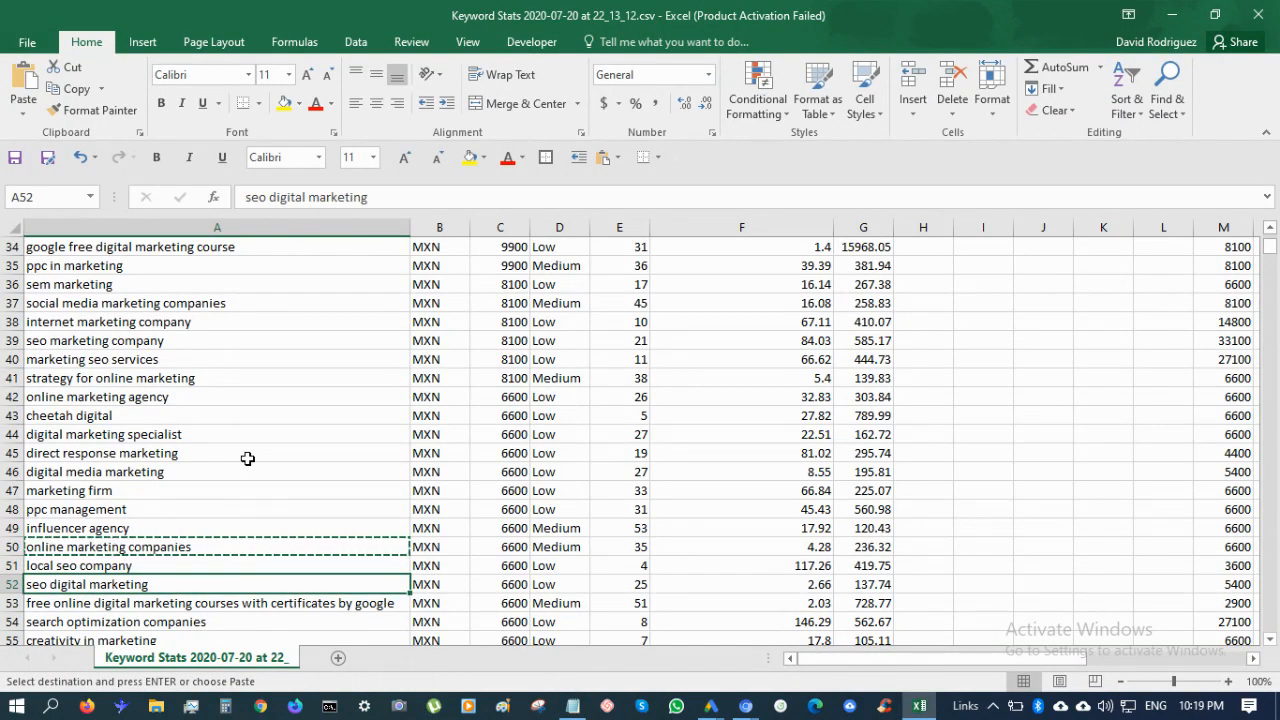
# Review keywords down column A and copy 'digital marketing expert' from row 83
pyautogui.press('Down')
pyautogui.press('Down')
pyautogui.press('Down')
pyautogui.press('Down')
pyautogui.press('Down')
pyautogui.press('Down')
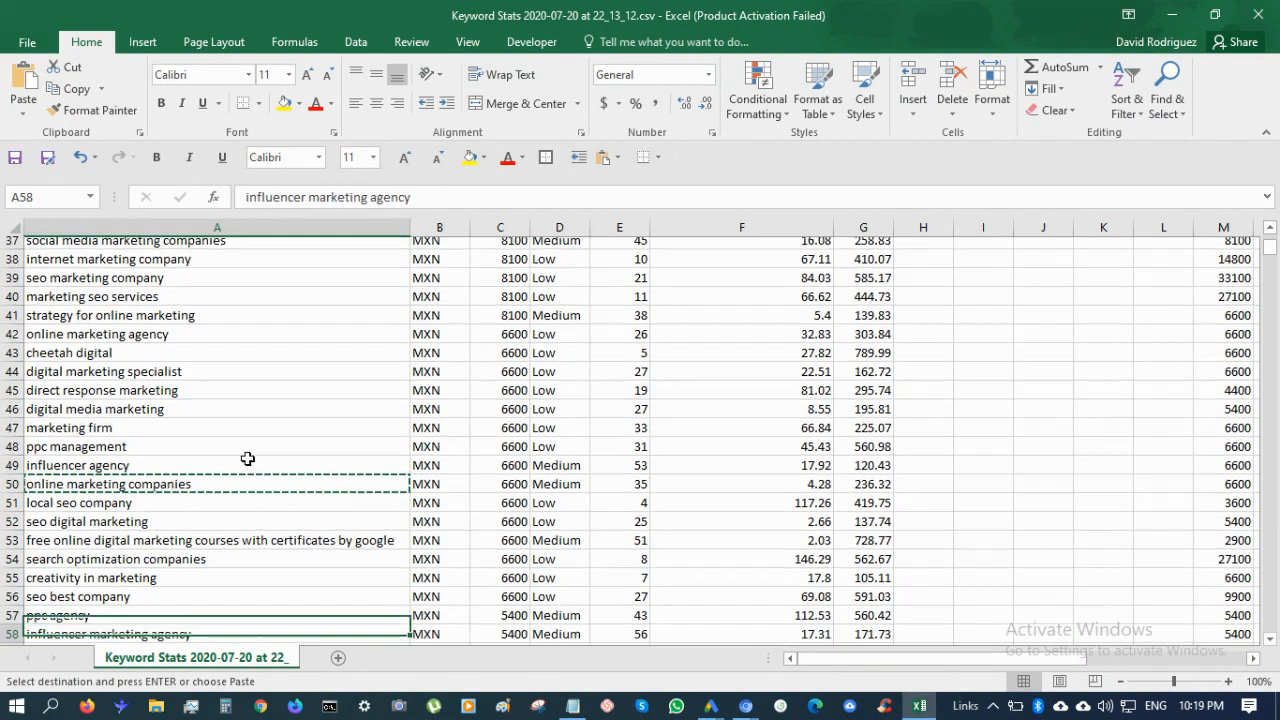
pyautogui.press('Down')
pyautogui.press('Down')
pyautogui.press('Down')
pyautogui.press('Down')
pyautogui.press('Down')
pyautogui.press('Down')
pyautogui.press('Down')
pyautogui.press('Down')
pyautogui.press('Down')
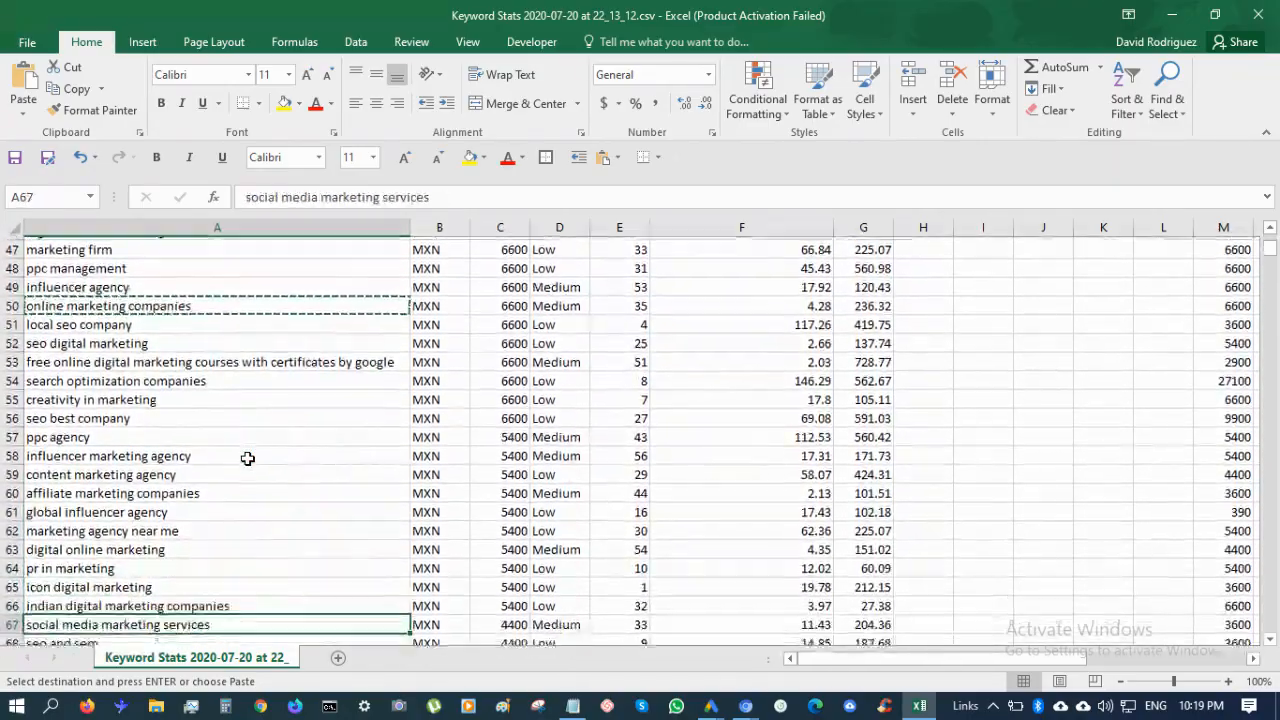
pyautogui.press('Down')
pyautogui.press('Down')
pyautogui.press('Down')
pyautogui.press('Down')
pyautogui.press('Down')
pyautogui.press('Down')
pyautogui.press('Down')
pyautogui.press('Down')
pyautogui.press('Down')
pyautogui.press('Down')
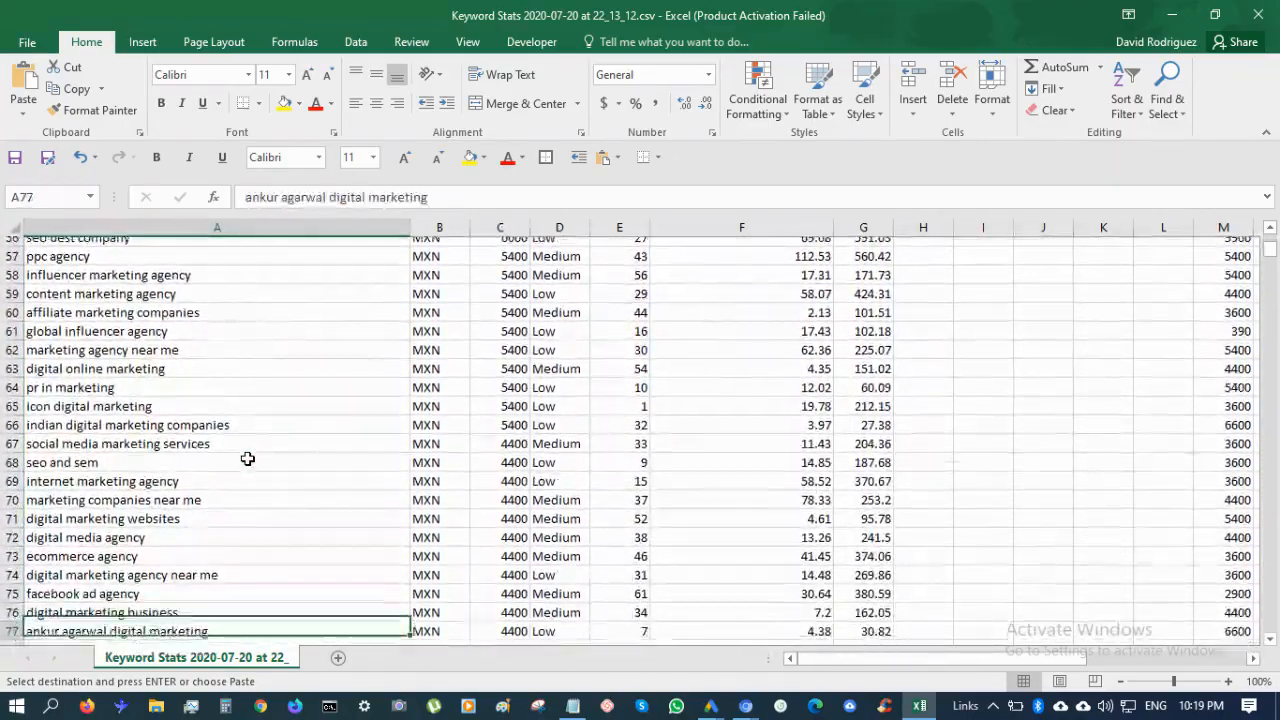
pyautogui.press('Down')
pyautogui.press('Down')
pyautogui.press('Down')
pyautogui.press('Down')
pyautogui.press('Down')
pyautogui.press('Down')
pyautogui.press('Down')
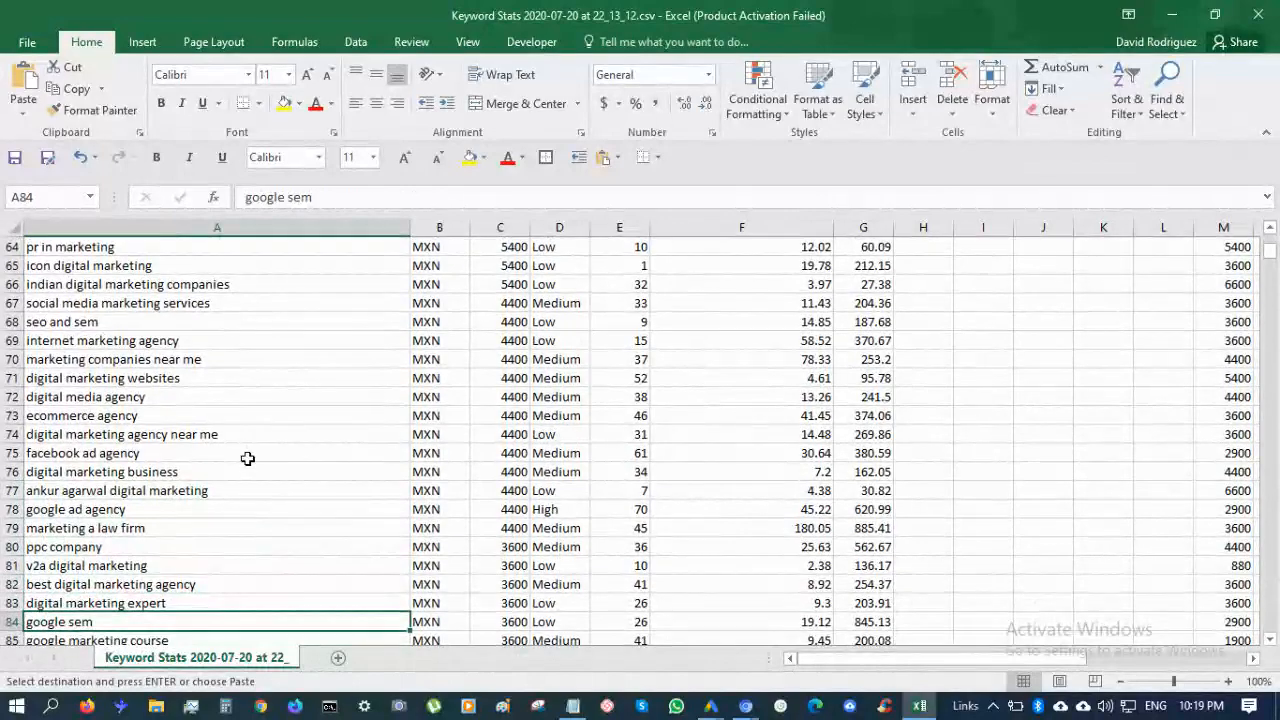
pyautogui.press('Down')
pyautogui.press('Down')
pyautogui.press('Down')
pyautogui.press('Down')
pyautogui.press('Down')
pyautogui.press('Down')
pyautogui.press('Down')
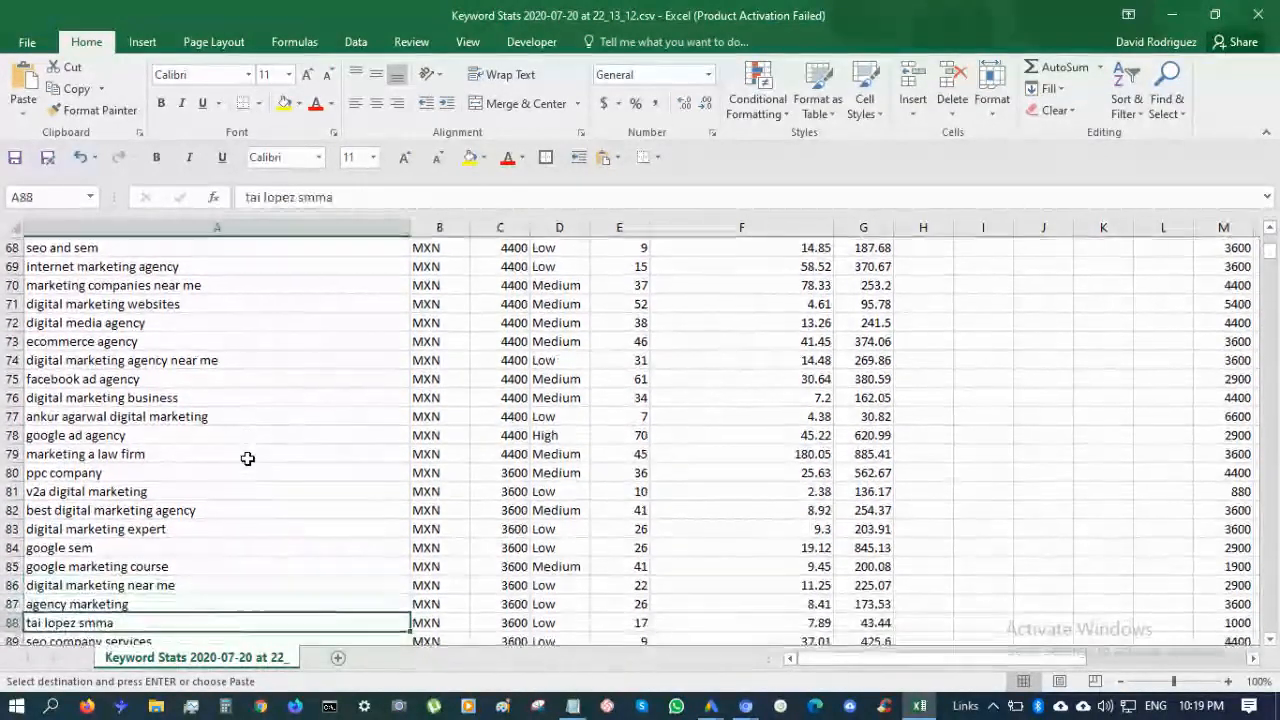
pyautogui.press('Up')
pyautogui.press('Up')
pyautogui.press('Up')
pyautogui.press('Up')
pyautogui.press('Up')
pyautogui.press('Up')
pyautogui.press('Up')
pyautogui.press('Up')
pyautogui.press('Up')
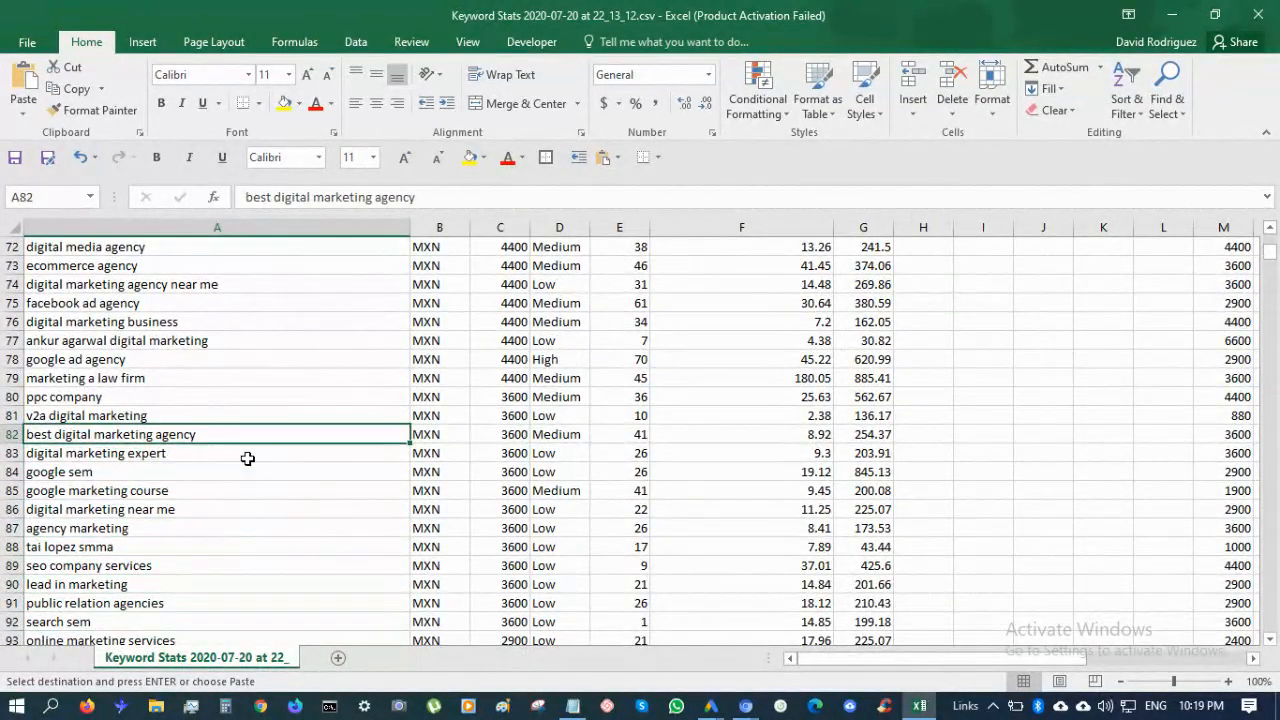
pyautogui.press('Down')
pyautogui.press('Escape')
pyautogui.hotkey('alt', 'Tab')
pyautogui.press('Down')
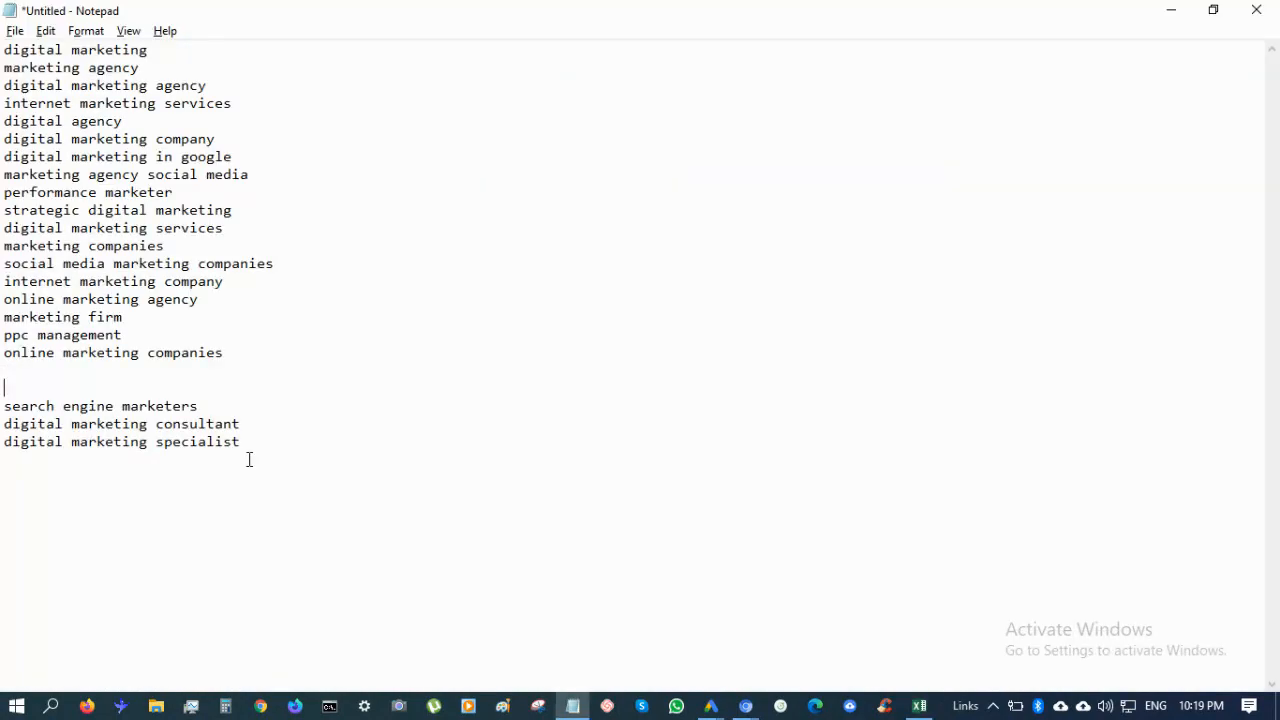
pyautogui.hotkey('alt', 'Tab')
pyautogui.hotkey('ctrl', 'c')
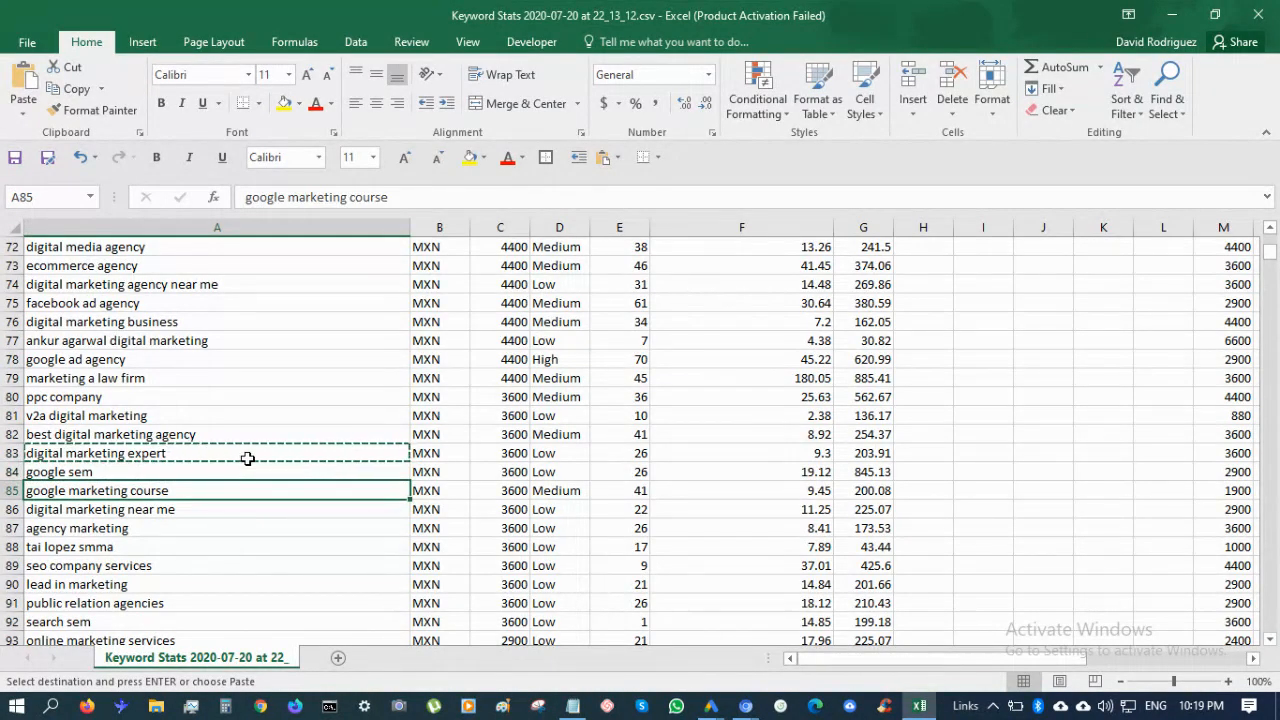
# Review the remaining keywords down to row 112, then bring Notepad forward
pyautogui.press('Down')
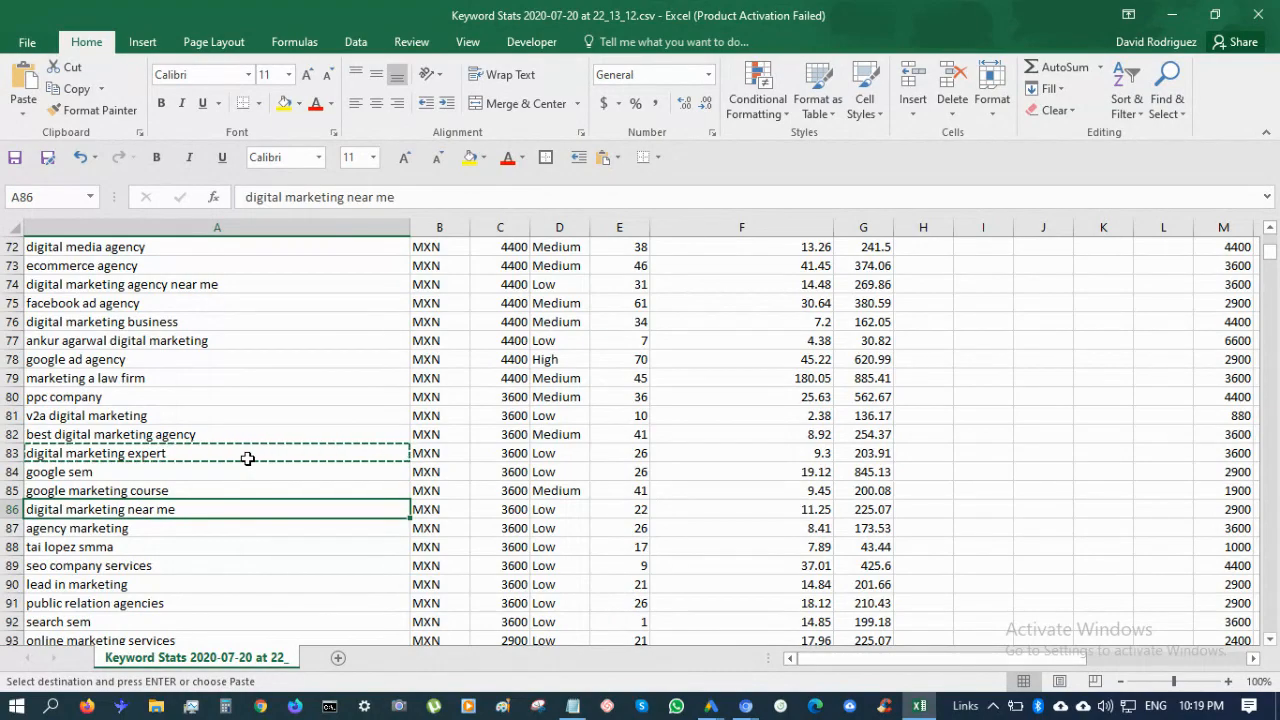
pyautogui.press('Down')
pyautogui.press('Down')
pyautogui.press('Down')
pyautogui.press('Down')
pyautogui.press('Down')
pyautogui.press('Down')
pyautogui.press('Down')
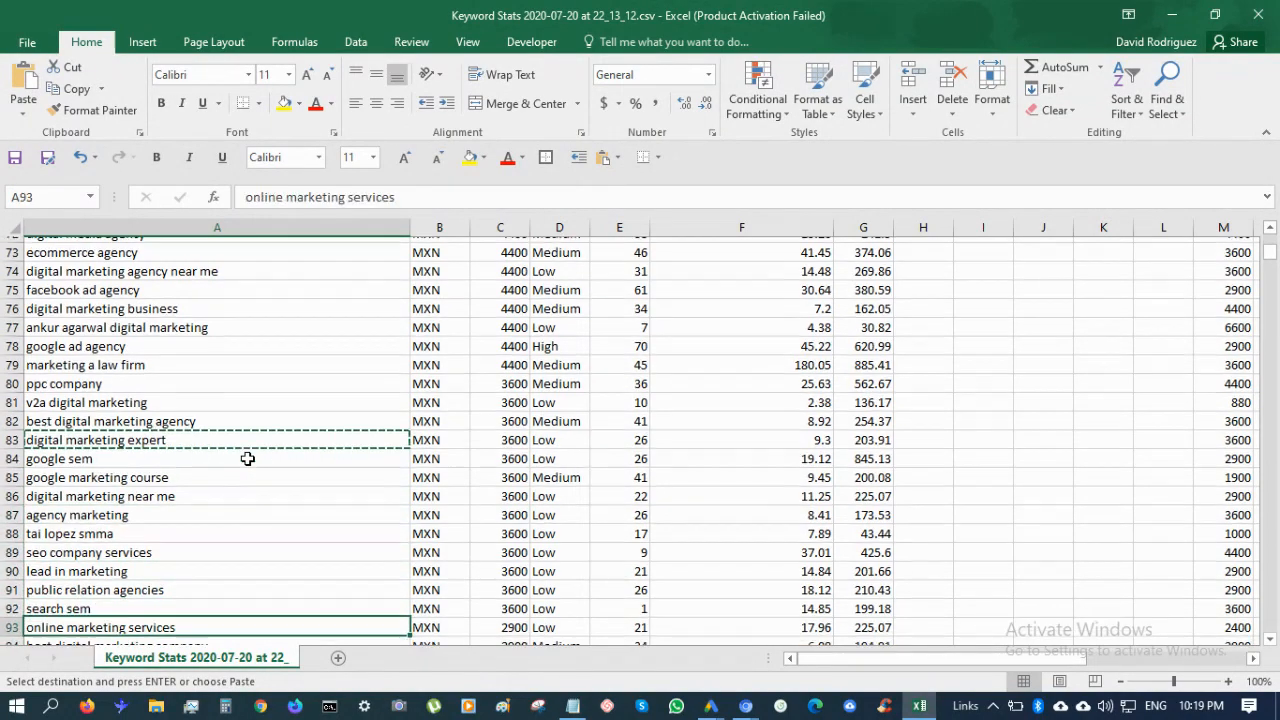
pyautogui.press('Down')
pyautogui.press('Down')
pyautogui.press('Down')
pyautogui.press('Down')
pyautogui.press('Down')
pyautogui.press('Down')
pyautogui.press('Down')
pyautogui.press('Down')
pyautogui.press('Down')
pyautogui.press('Down')
pyautogui.press('Down')
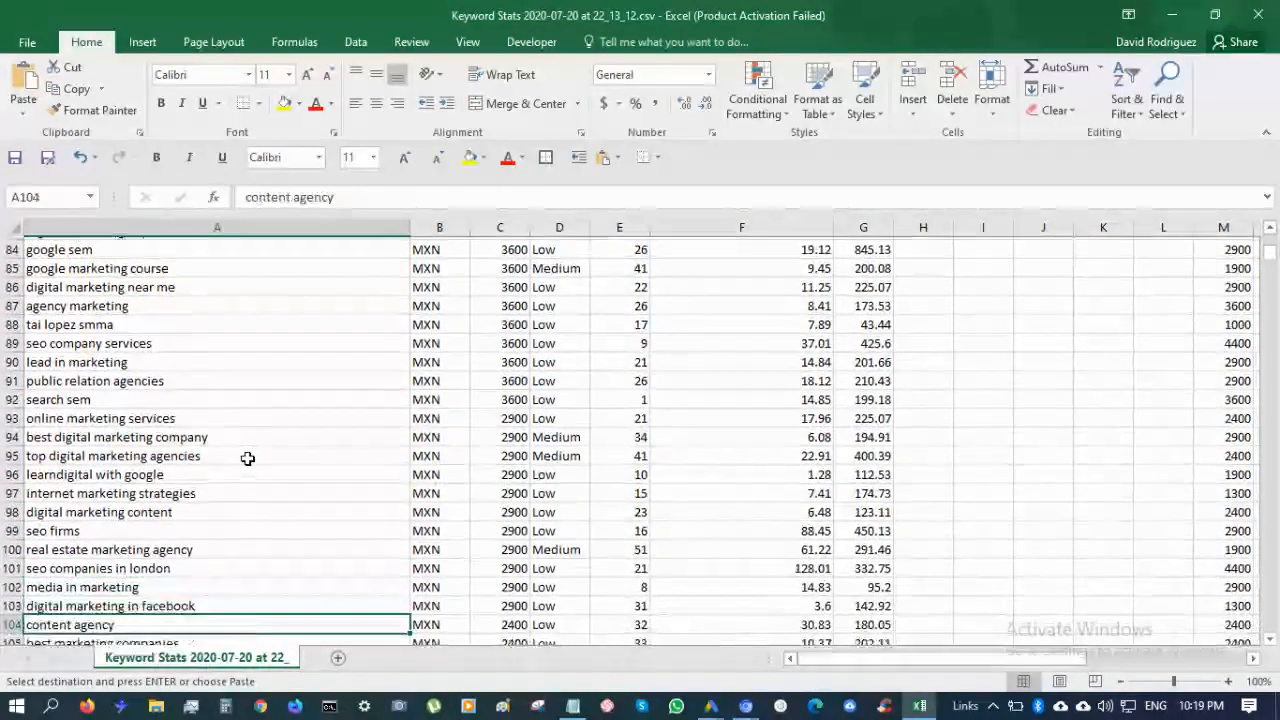
pyautogui.press('Down')
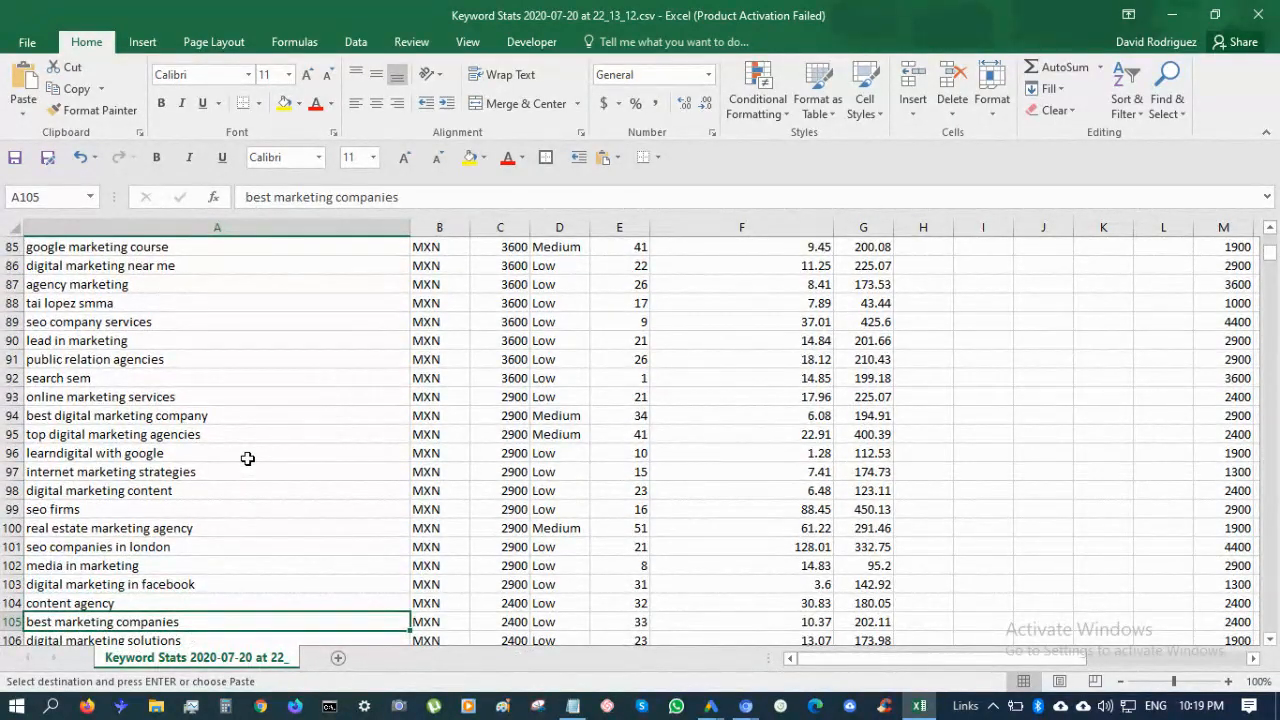
pyautogui.press('Down')
pyautogui.press('Down')
pyautogui.press('Down')
pyautogui.press('Down')
pyautogui.press('Down')
pyautogui.press('Down')
pyautogui.press('Down')
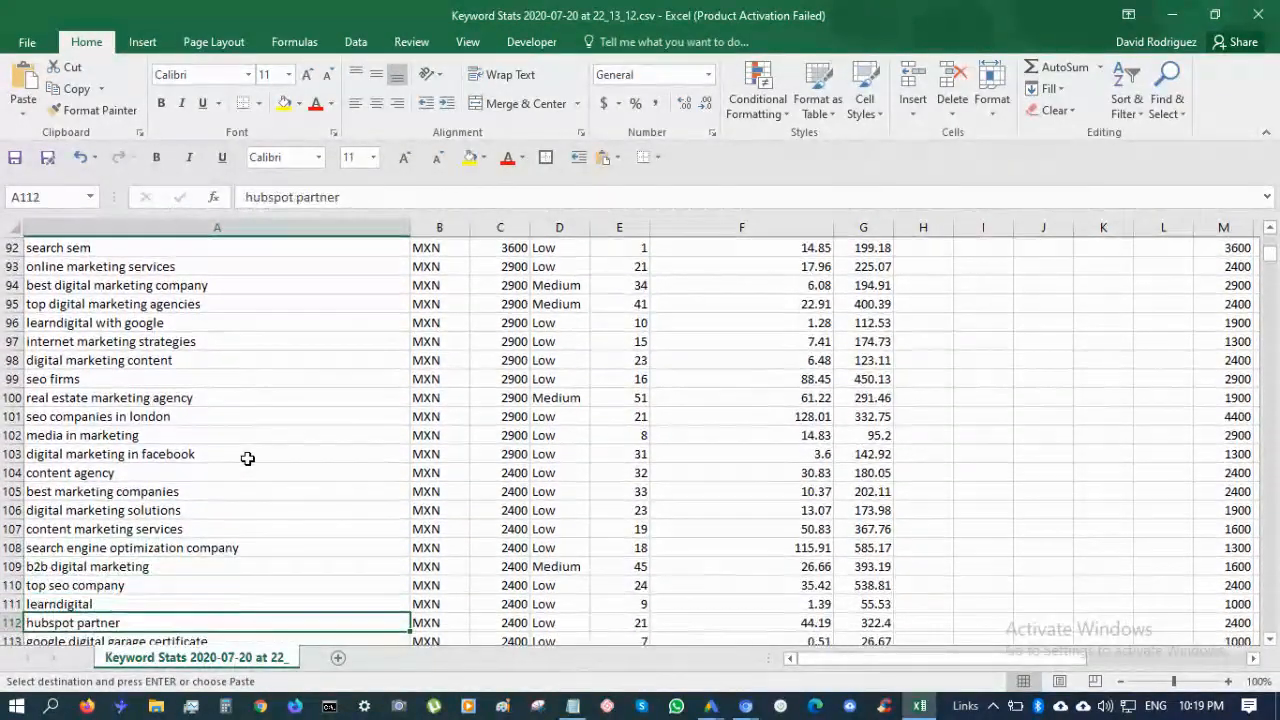
pyautogui.hotkey('alt', 'Tab')
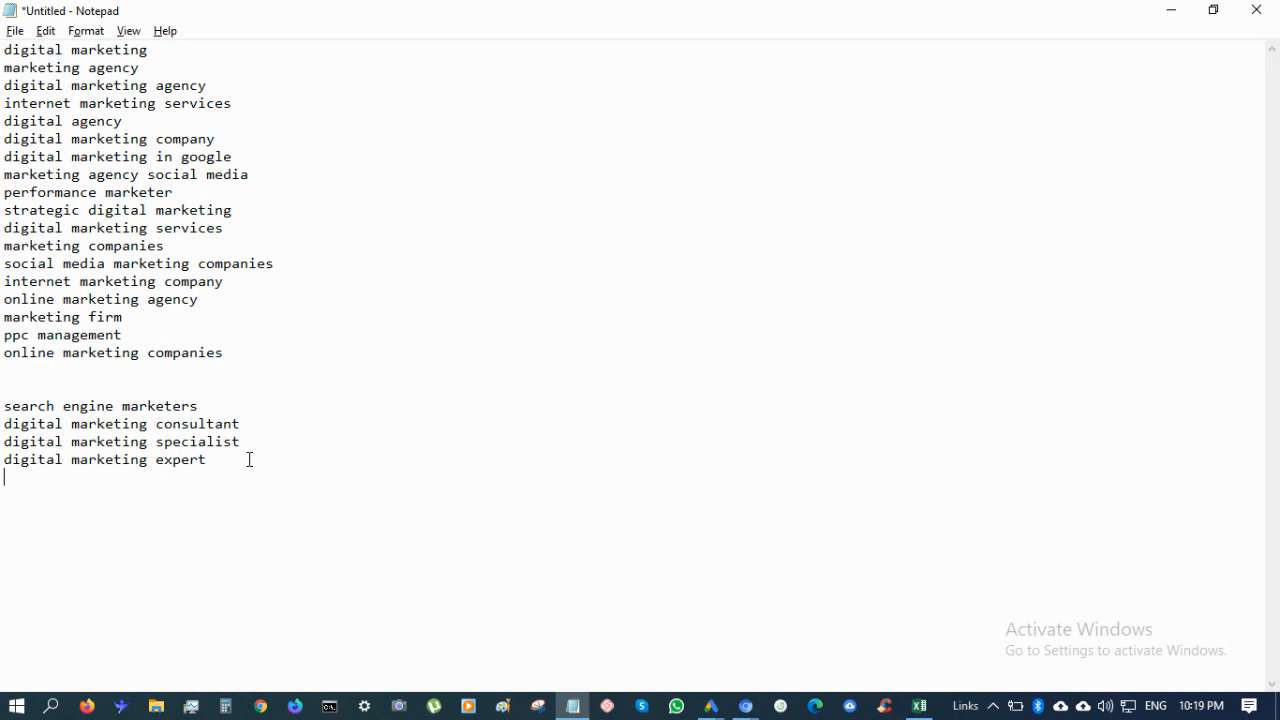
# Begin the next second-group keyword in Notepad by typing 'digital marketing'
pyautogui.write('digital marketing')
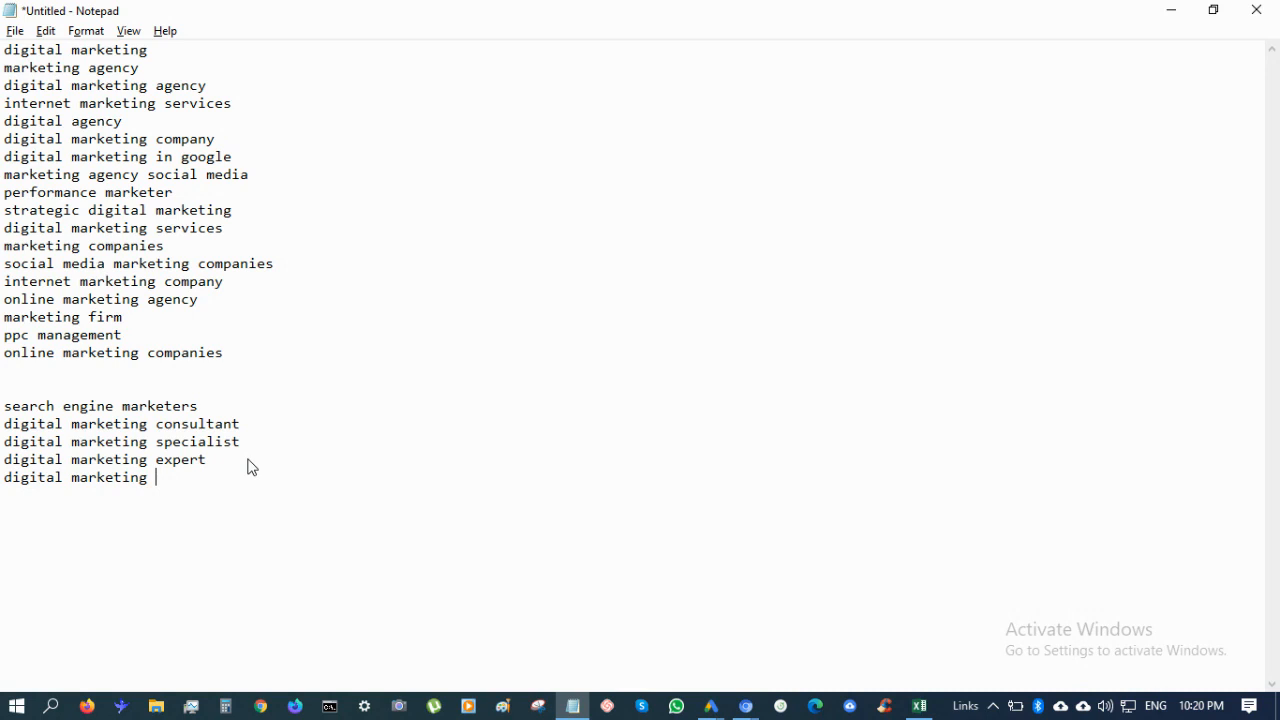
# Delete the half-typed 'digital marketing' line at the end of the Notepad list
pyautogui.press('BackSpace')
pyautogui.press('BackSpace')
pyautogui.press('BackSpace')
pyautogui.press('BackSpace')
pyautogui.press('BackSpace')
pyautogui.press('BackSpace')
pyautogui.press('BackSpace')
pyautogui.press('BackSpace')
pyautogui.press('BackSpace')
pyautogui.press('BackSpace')
pyautogui.press('BackSpace')
pyautogui.press('BackSpace')
pyautogui.press('BackSpace')
pyautogui.press('BackSpace')
pyautogui.press('BackSpace')
pyautogui.press('BackSpace')
pyautogui.press('BackSpace')
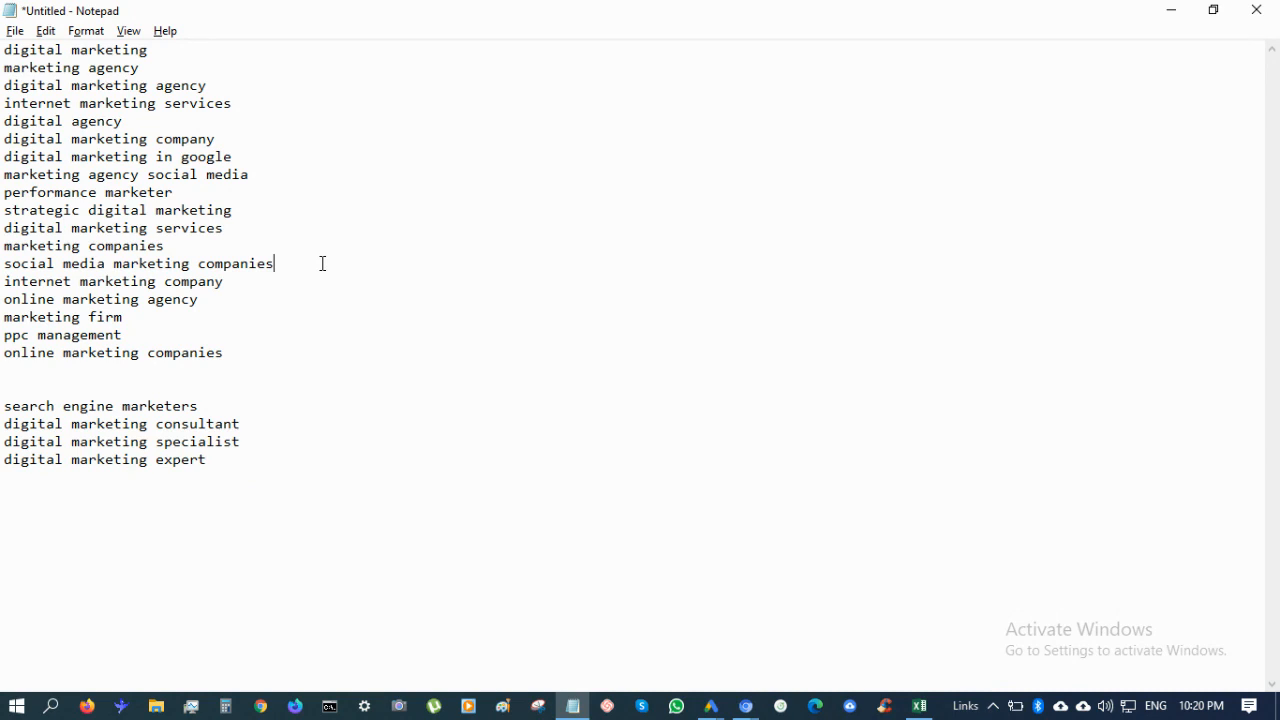
# Move 'social media marketing companies', 'marketing agency social media' and 'strategic digital marketing' below 'online marketing companies'
pyautogui.moveTo(322, 263); pyautogui.dragTo(322, 238)
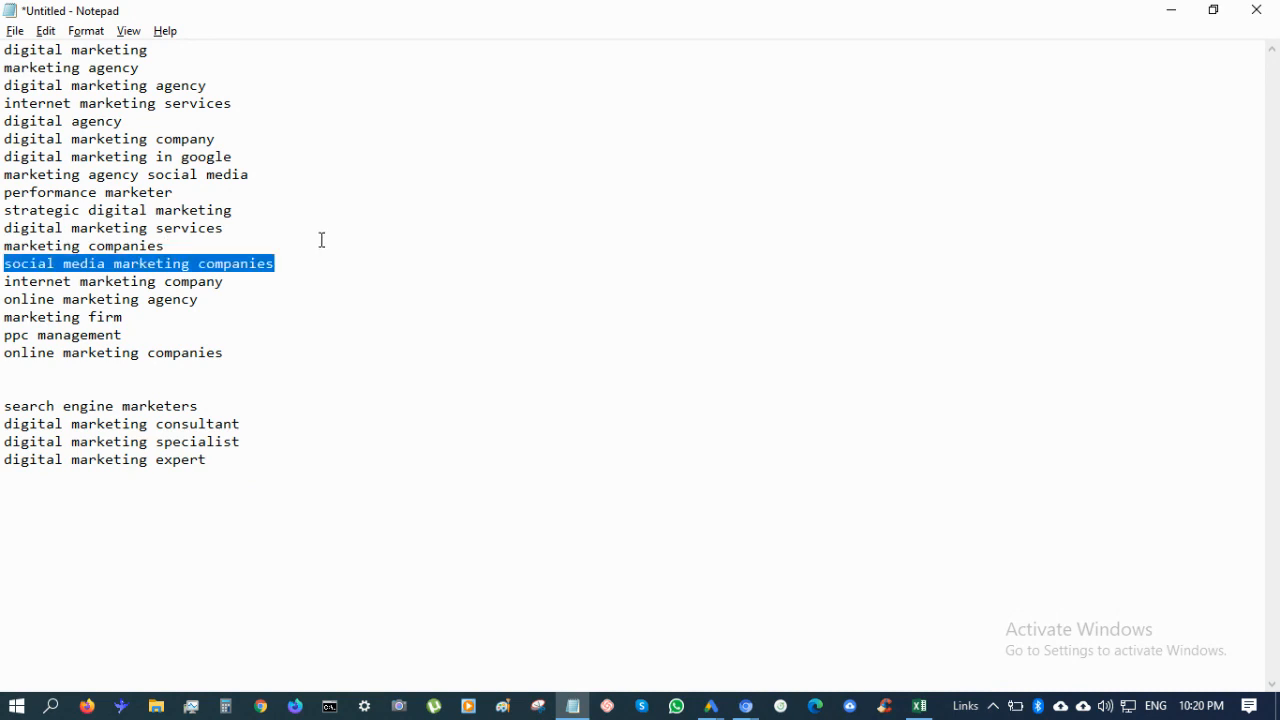
pyautogui.hotkey('ctrl', 'x')
pyautogui.click(251, 331)
pyautogui.hotkey('ctrl', 'v')
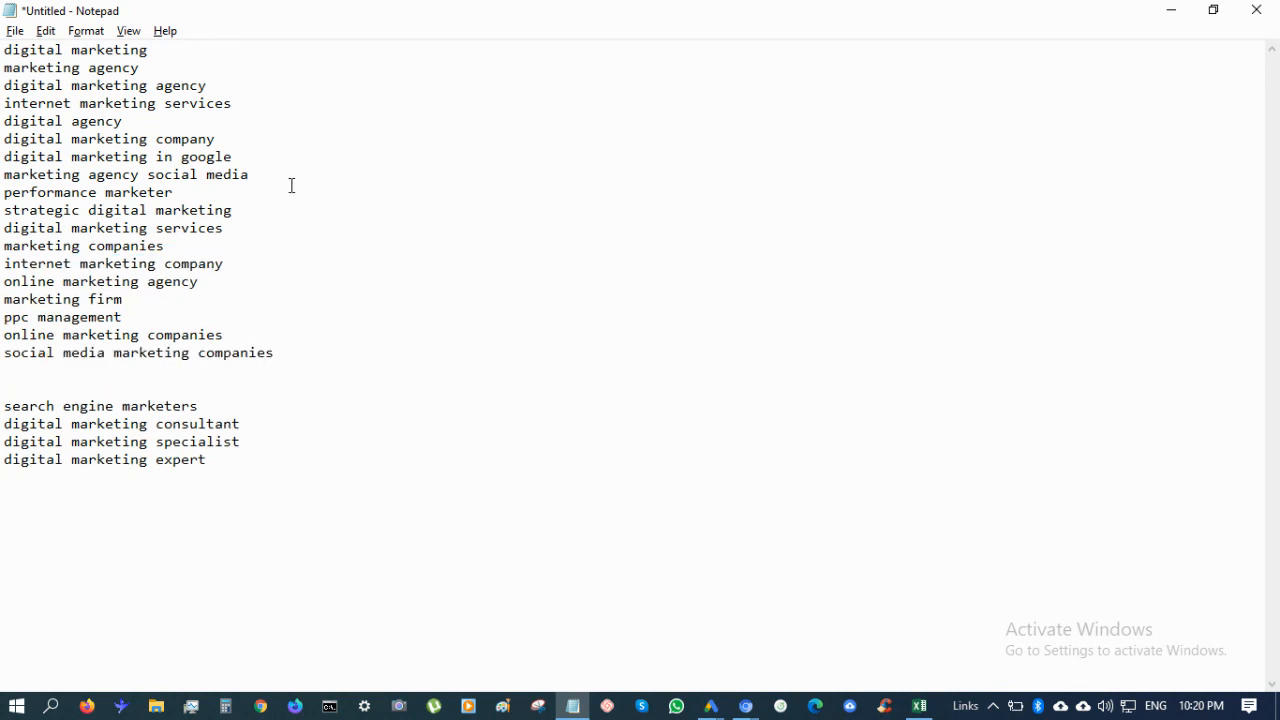
pyautogui.moveTo(289, 176); pyautogui.dragTo(288, 158)
pyautogui.hotkey('ctrl', 'x')
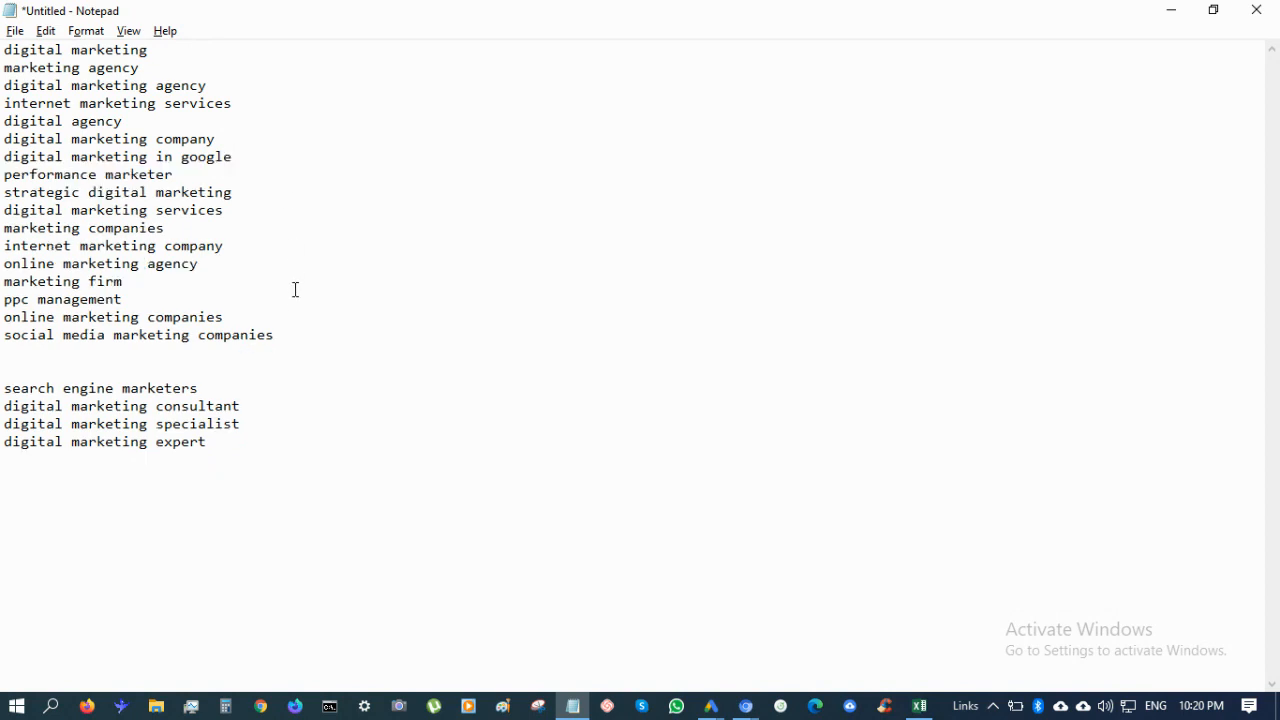
pyautogui.click(280, 316)
pyautogui.hotkey('ctrl', 'v')
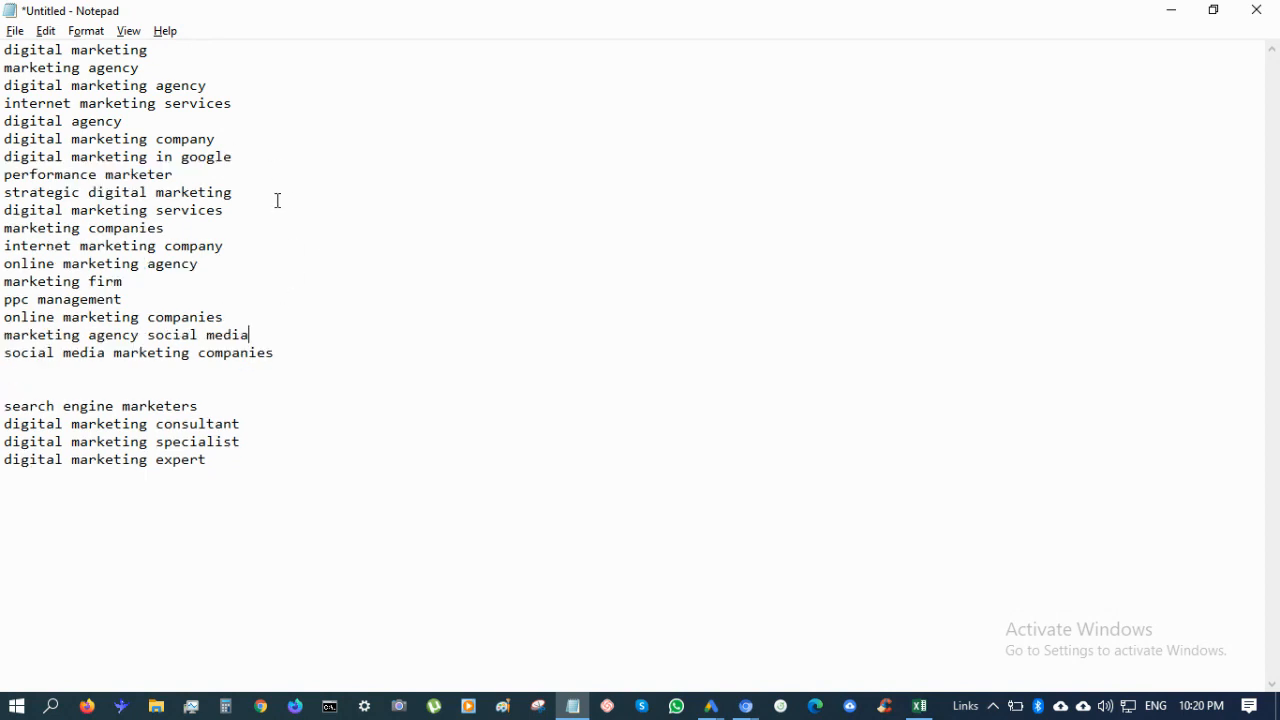
pyautogui.moveTo(256, 193); pyautogui.dragTo(257, 181)
pyautogui.hotkey('ctrl', 'x')
pyautogui.click(250, 301)
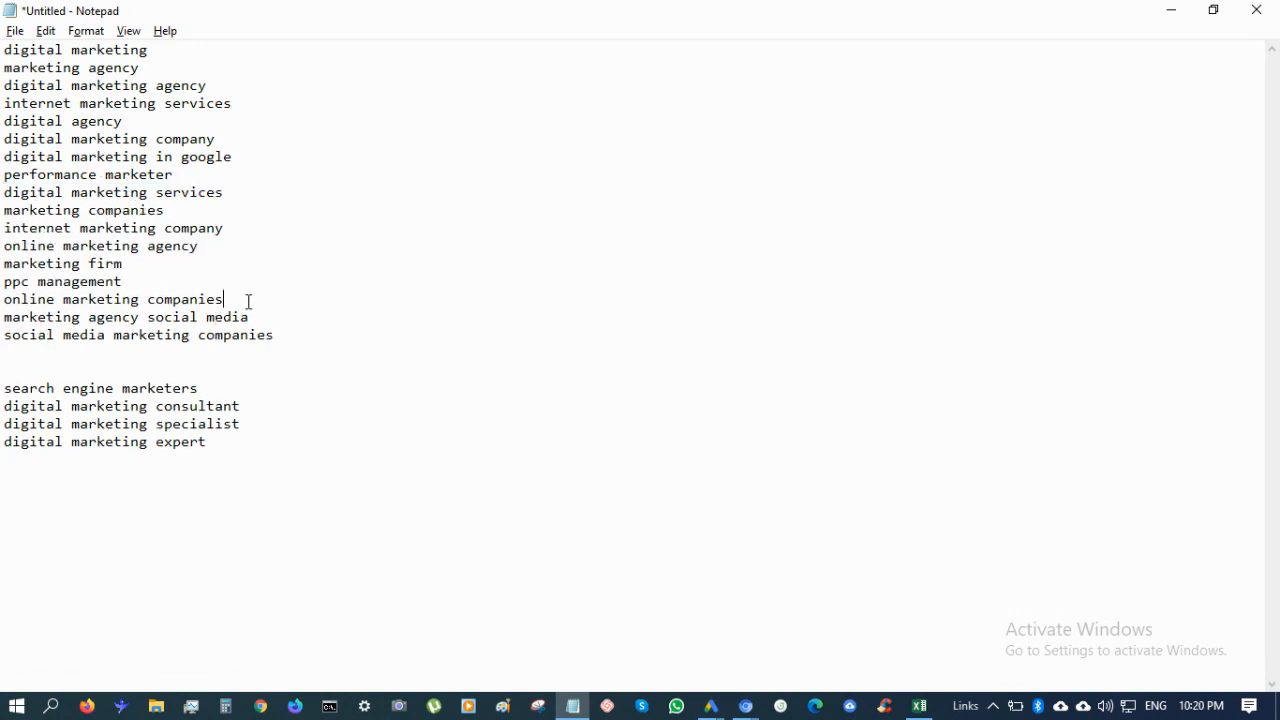
pyautogui.hotkey('ctrl', 'v')
# Move 'internet marketing services' and 'digital marketing in google' below 'online marketing companies'
pyautogui.moveTo(263, 102); pyautogui.dragTo(260, 86)
pyautogui.hotkey('ctrl', 'x')
pyautogui.click(234, 282)
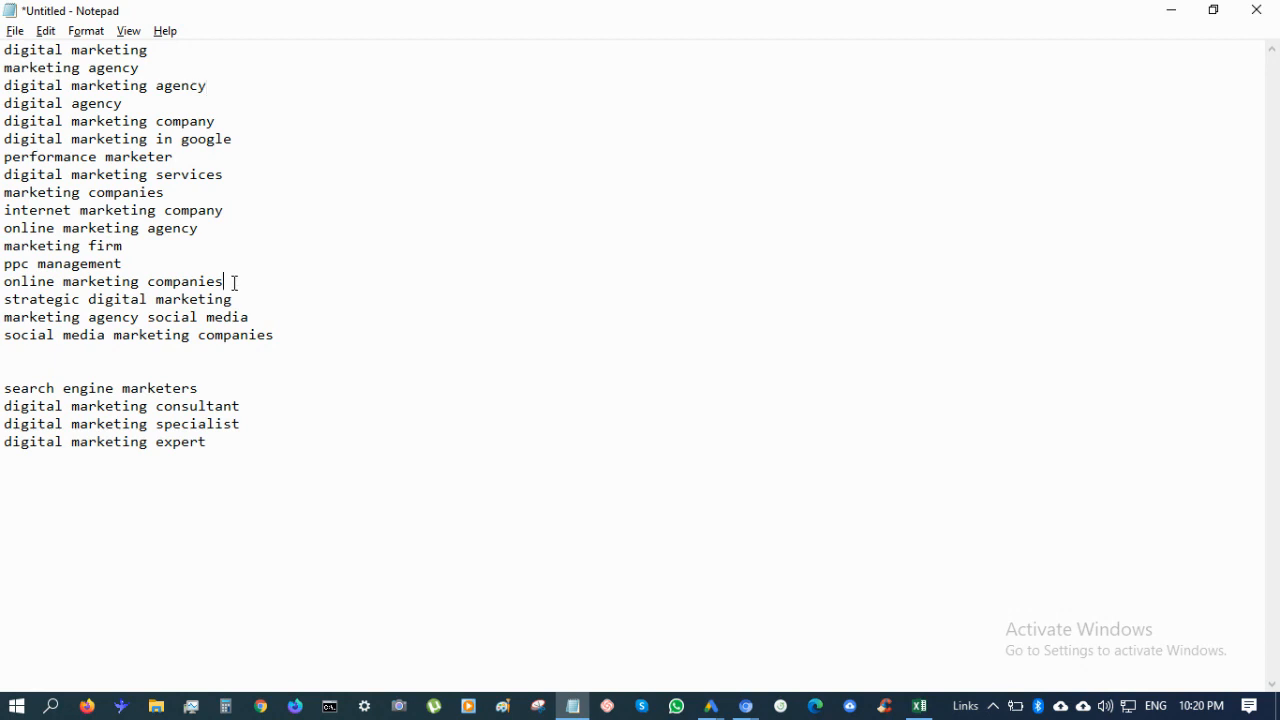
pyautogui.hotkey('ctrl', 'v')
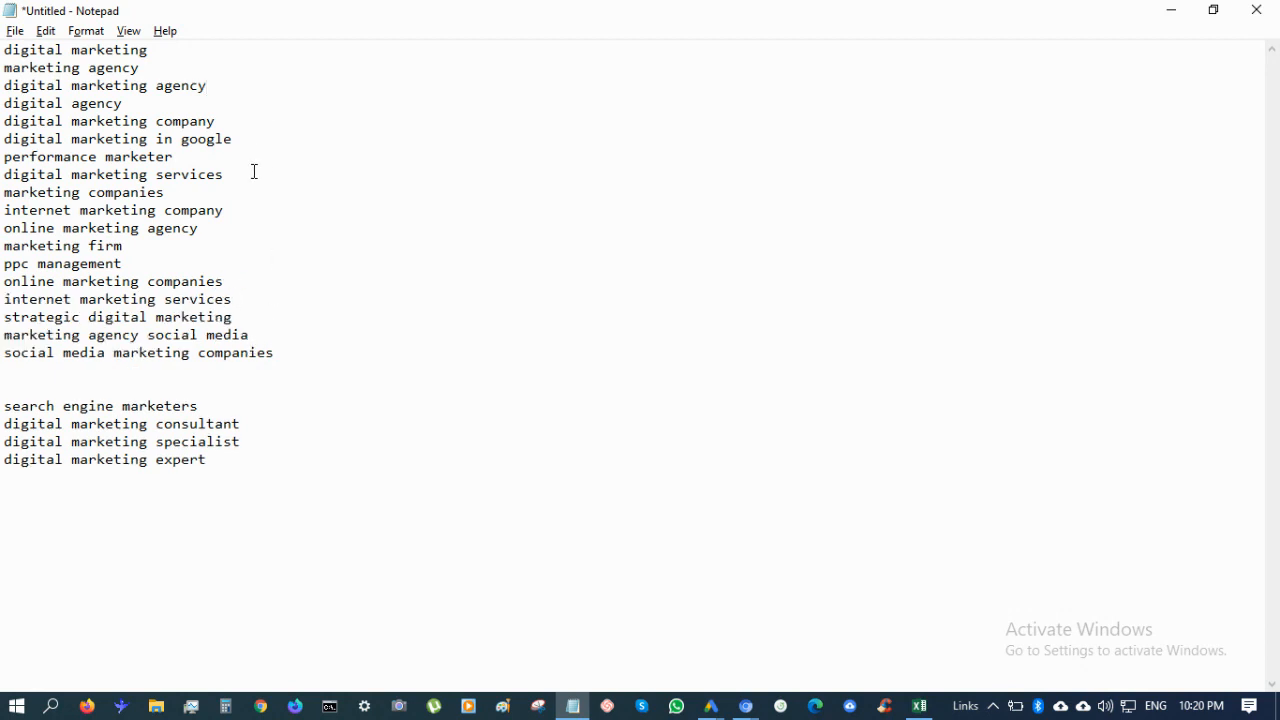
pyautogui.moveTo(246, 137); pyautogui.dragTo(246, 123)
pyautogui.hotkey('ctrl', 'x')
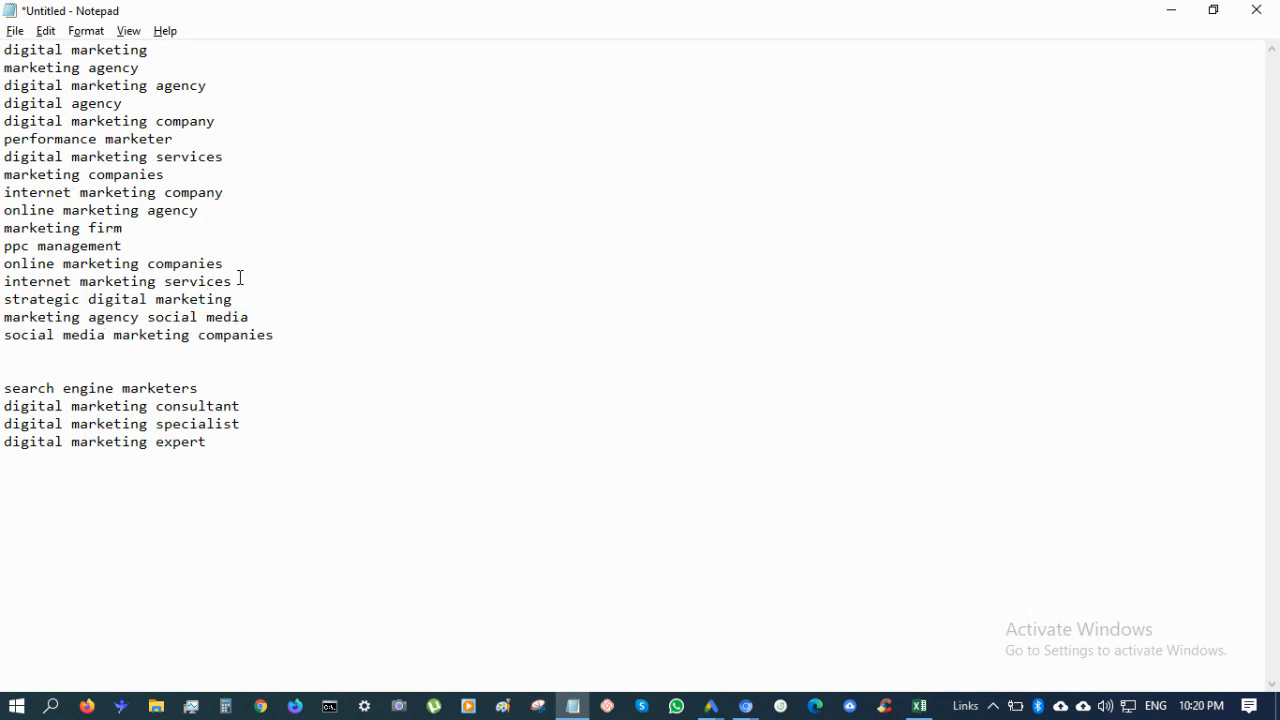
pyautogui.click(226, 266)
pyautogui.hotkey('ctrl', 'v')
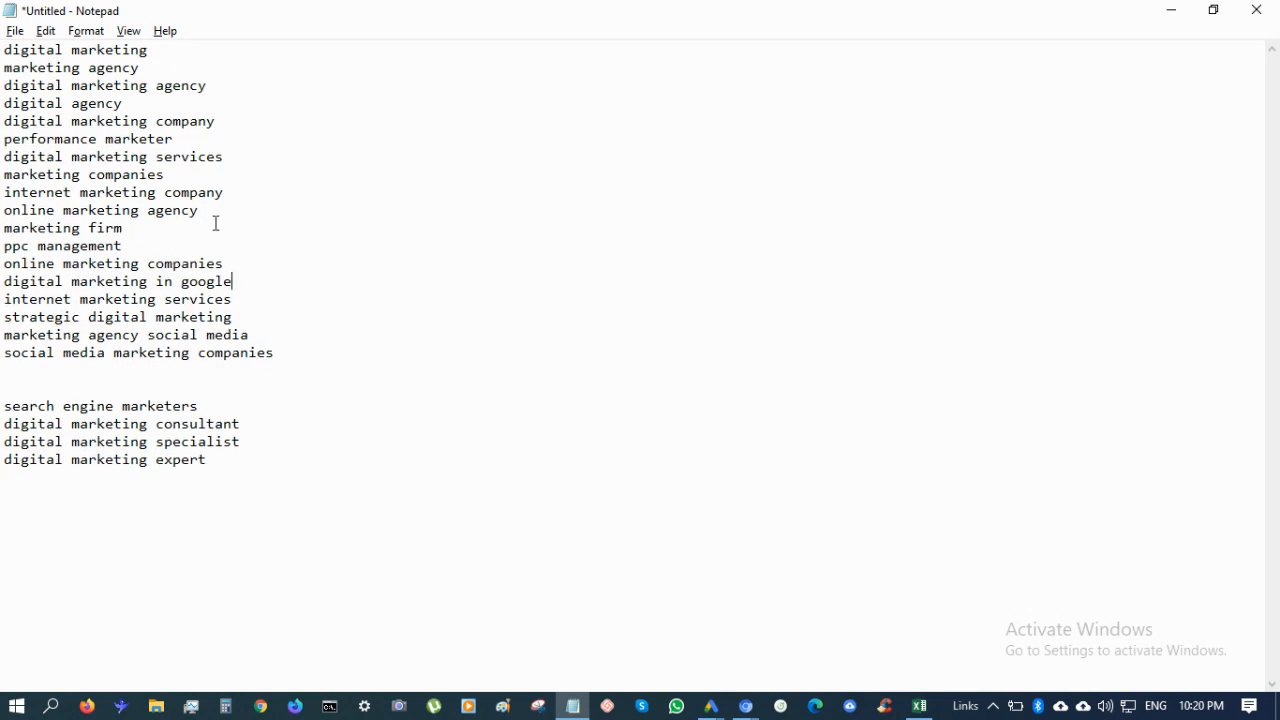
# Move 'internet marketing company', 'digital marketing services' and 'digital marketing company' below 'ppc management'
pyautogui.moveTo(234, 189); pyautogui.dragTo(234, 180)
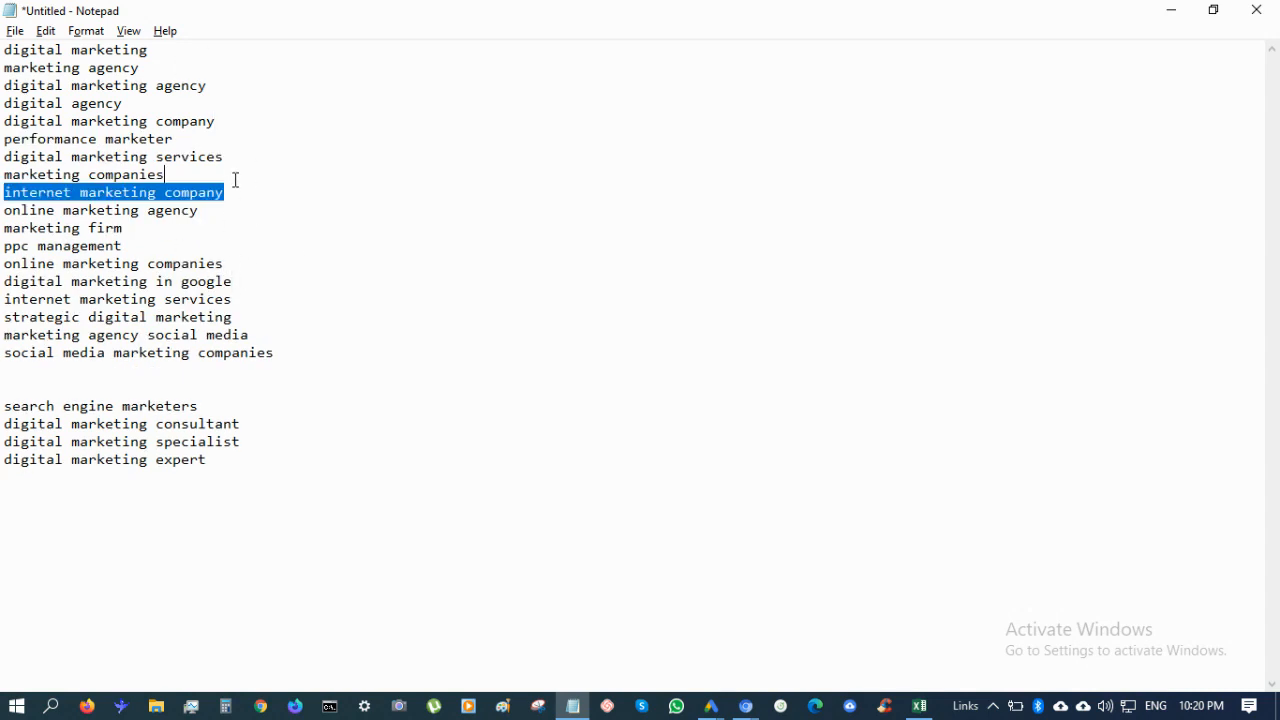
pyautogui.hotkey('ctrl', 'x')
pyautogui.click(219, 228)
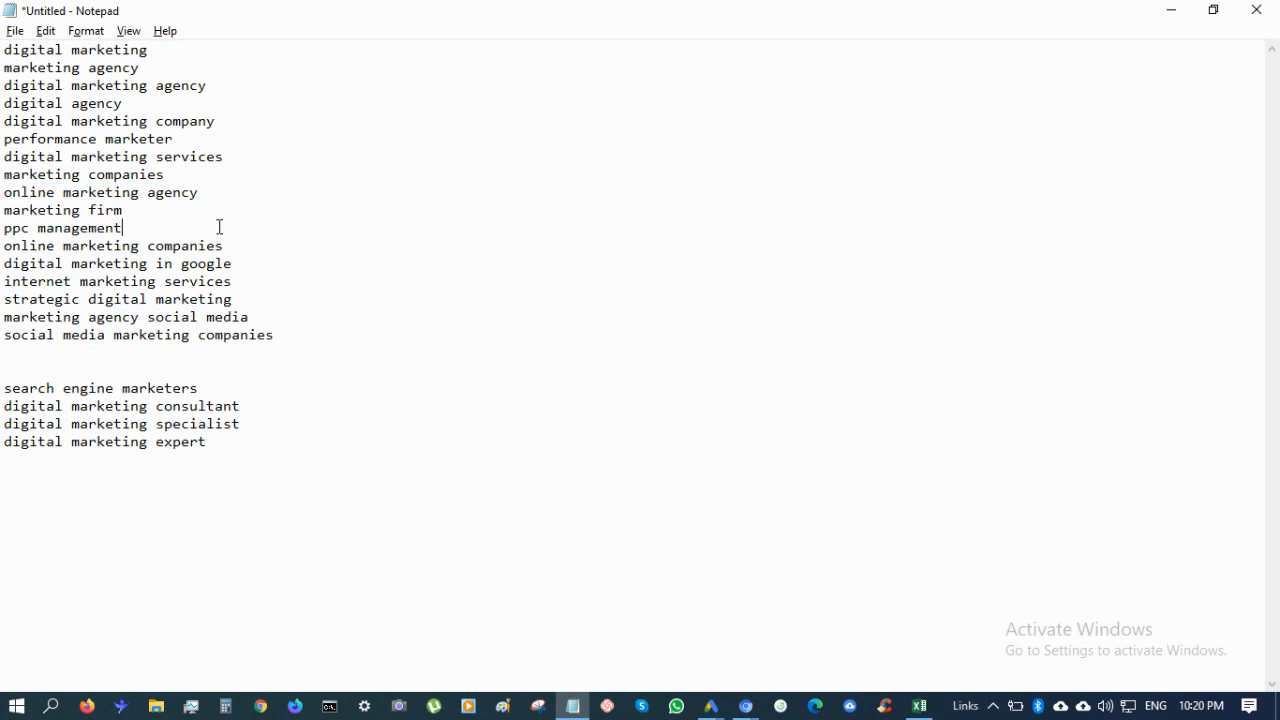
pyautogui.hotkey('ctrl', 'v')
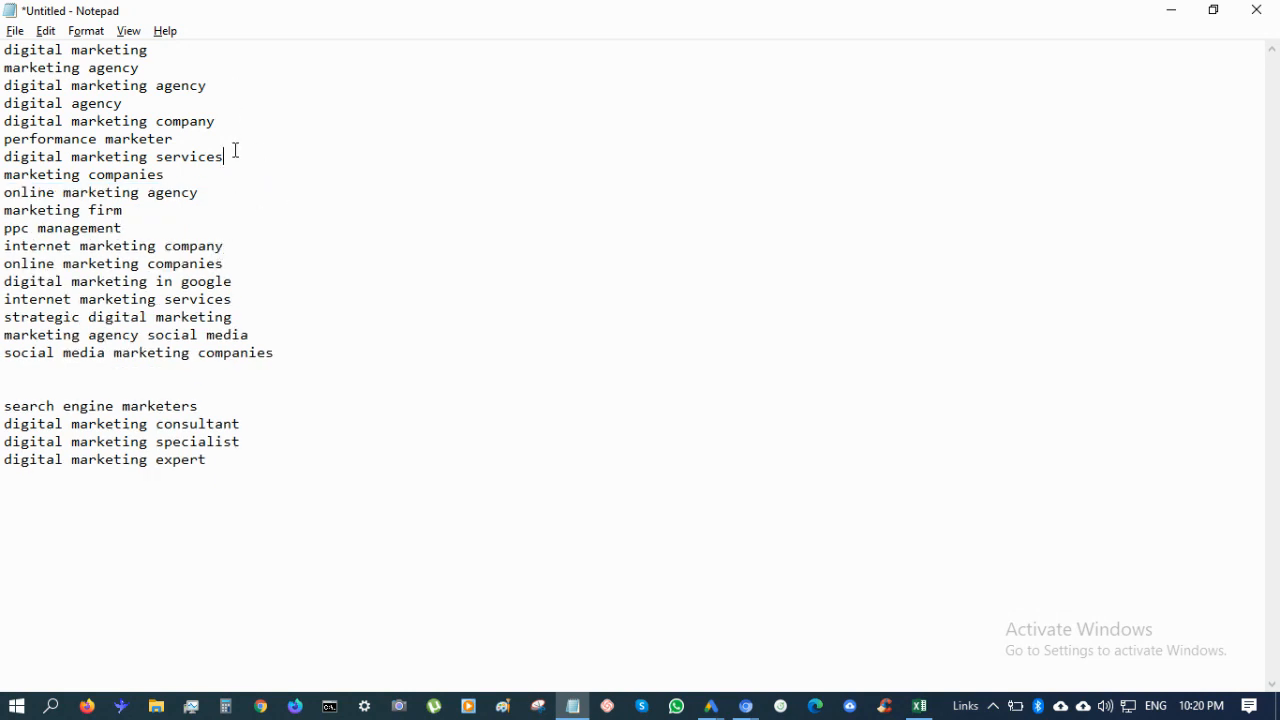
pyautogui.moveTo(235, 150); pyautogui.dragTo(235, 143)
pyautogui.hotkey('ctrl', 'x')
pyautogui.click(211, 211)
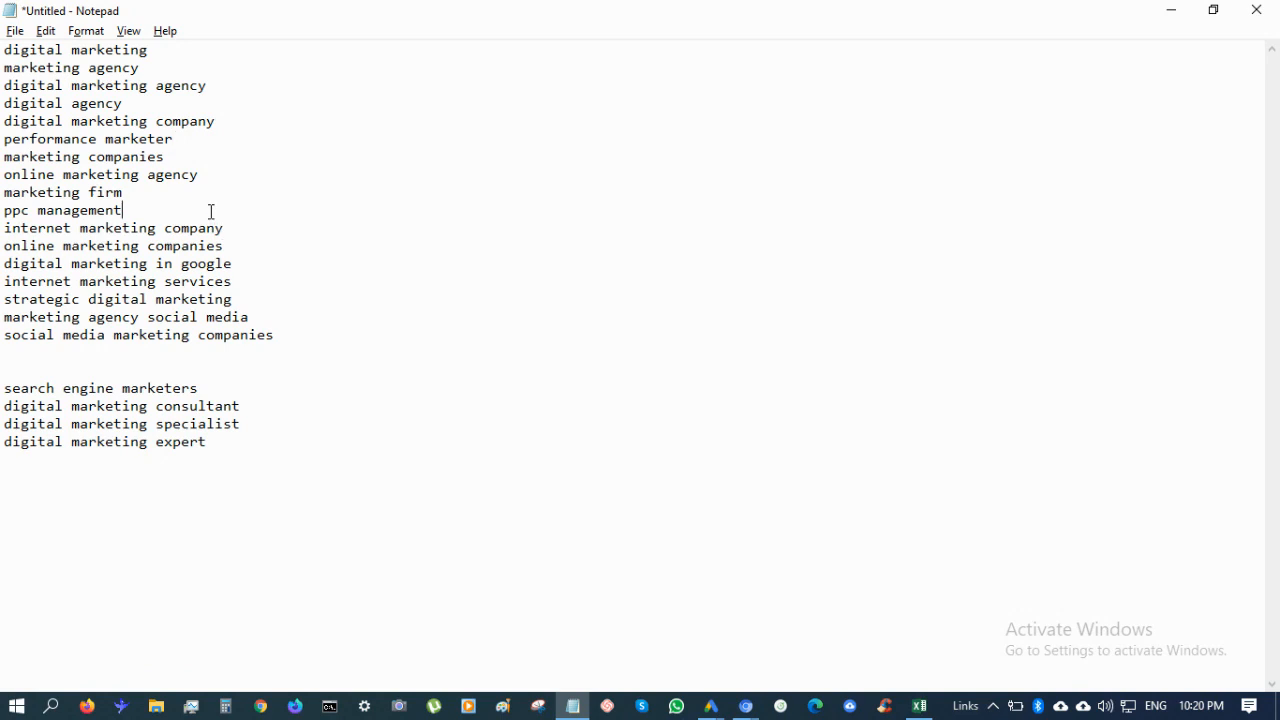
pyautogui.hotkey('ctrl', 'v')
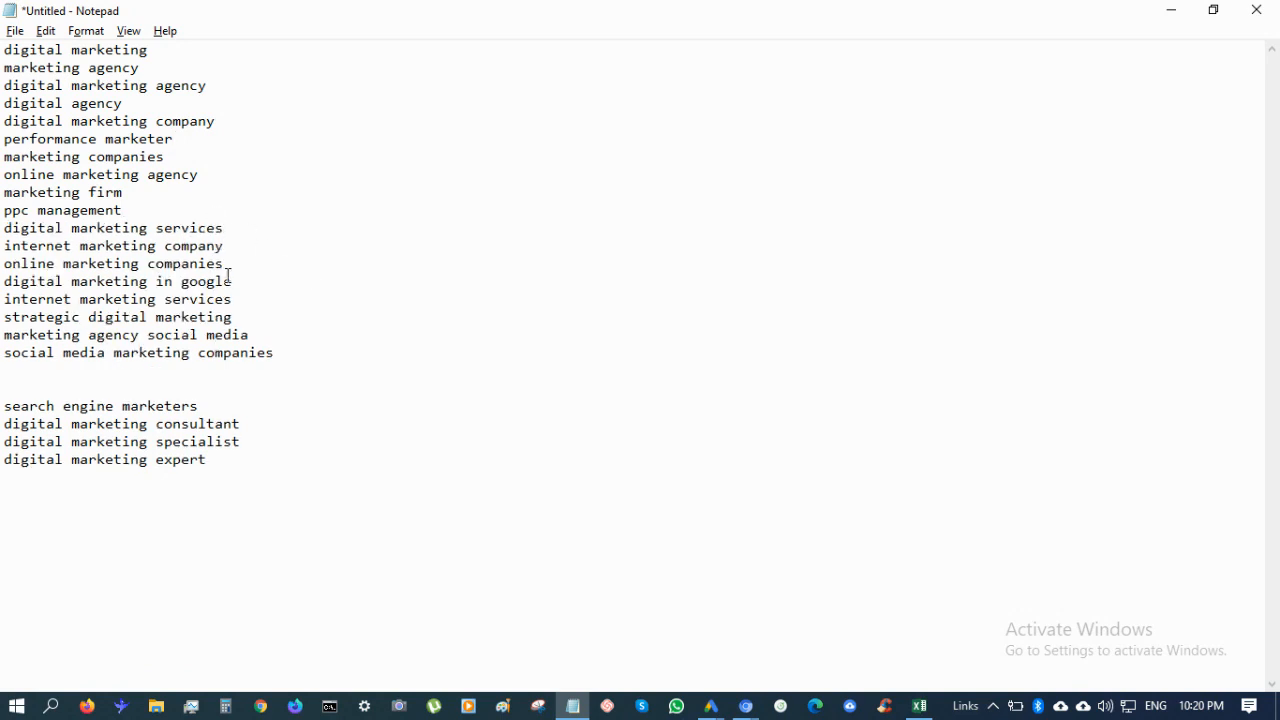
pyautogui.click(4, 228)
pyautogui.write('+')
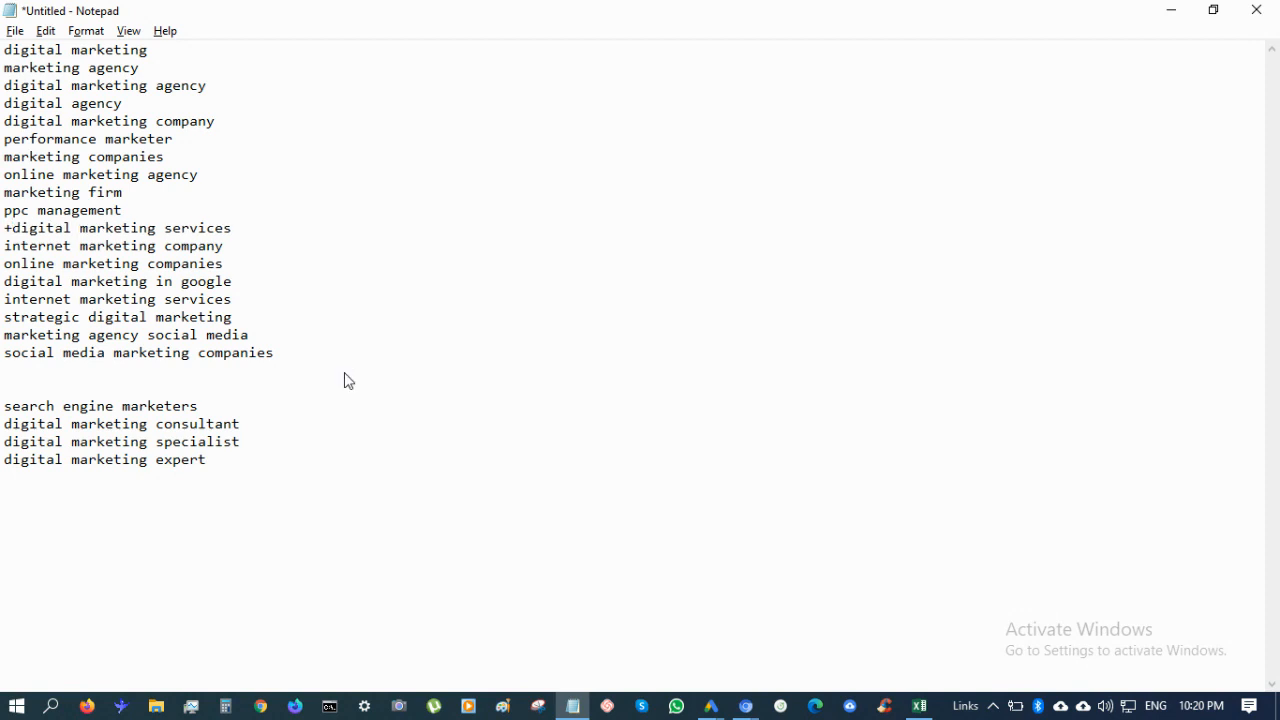
pyautogui.press('BackSpace')
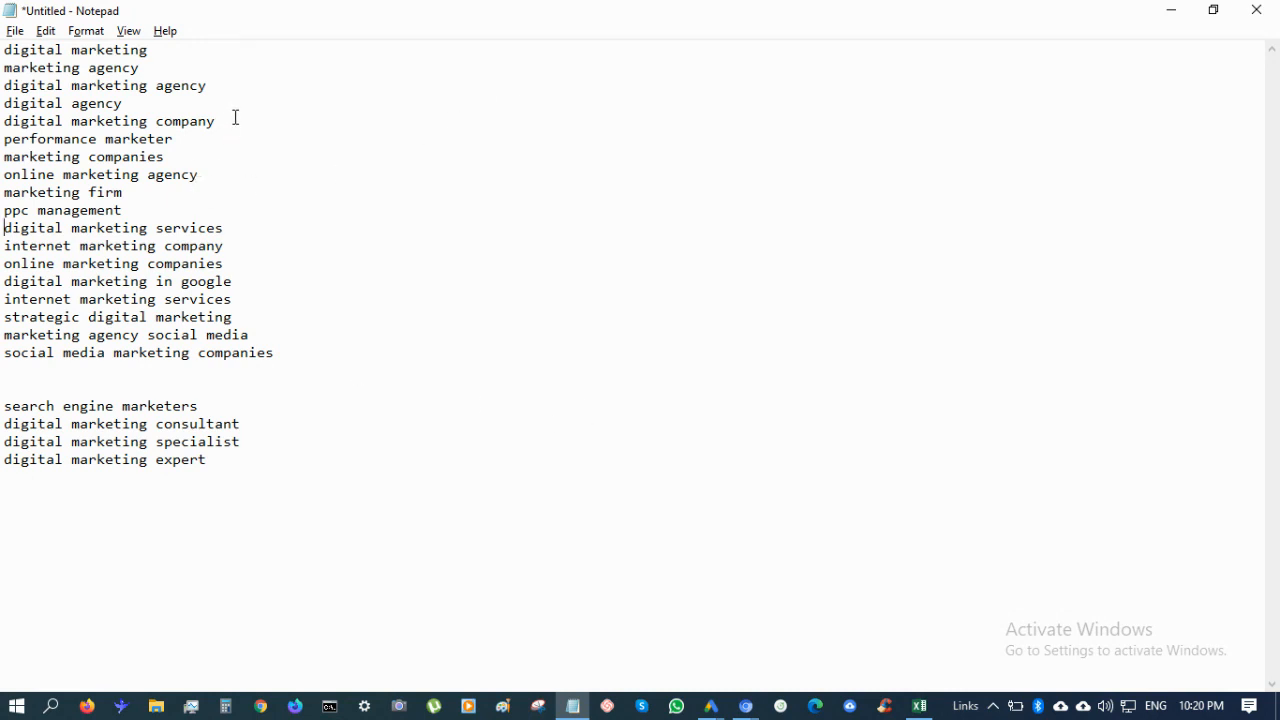
pyautogui.moveTo(235, 117); pyautogui.dragTo(237, 103)
pyautogui.hotkey('ctrl', 'x')
pyautogui.click(203, 197)
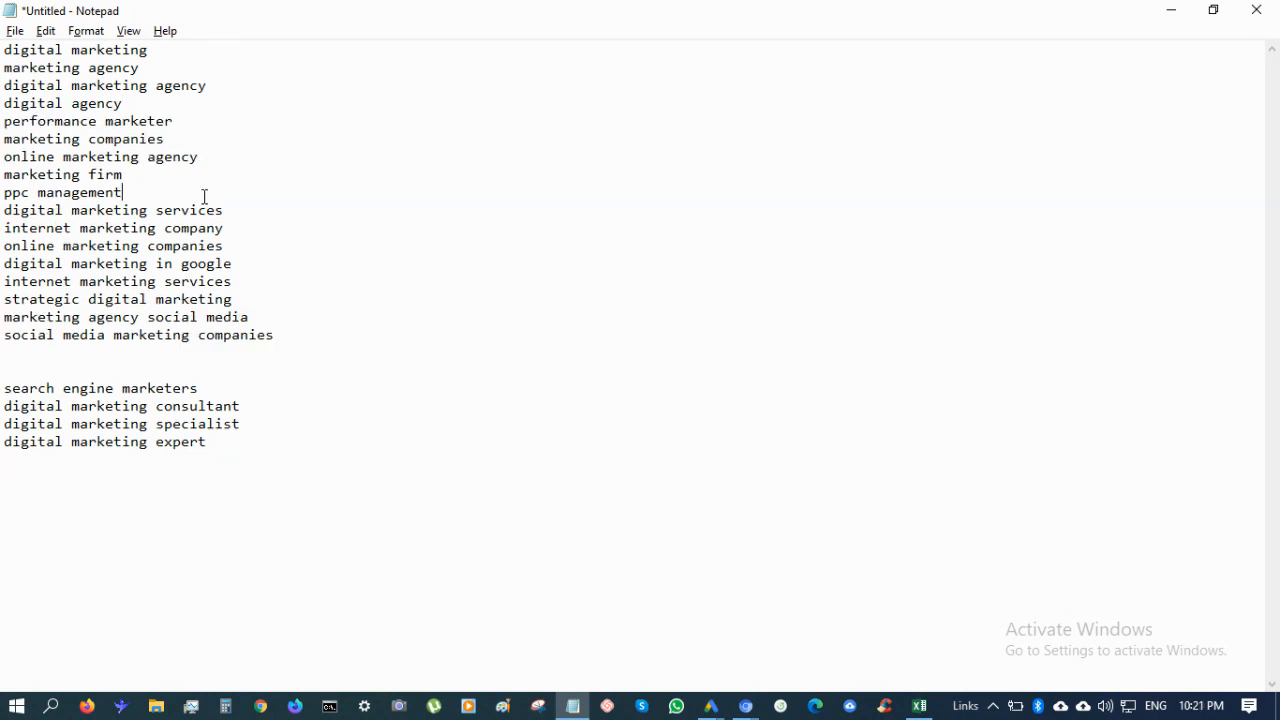
# Place 'digital marketing company', 'digital marketing agency' and 'online marketing agency' below 'ppc management'
pyautogui.hotkey('ctrl', 'v')
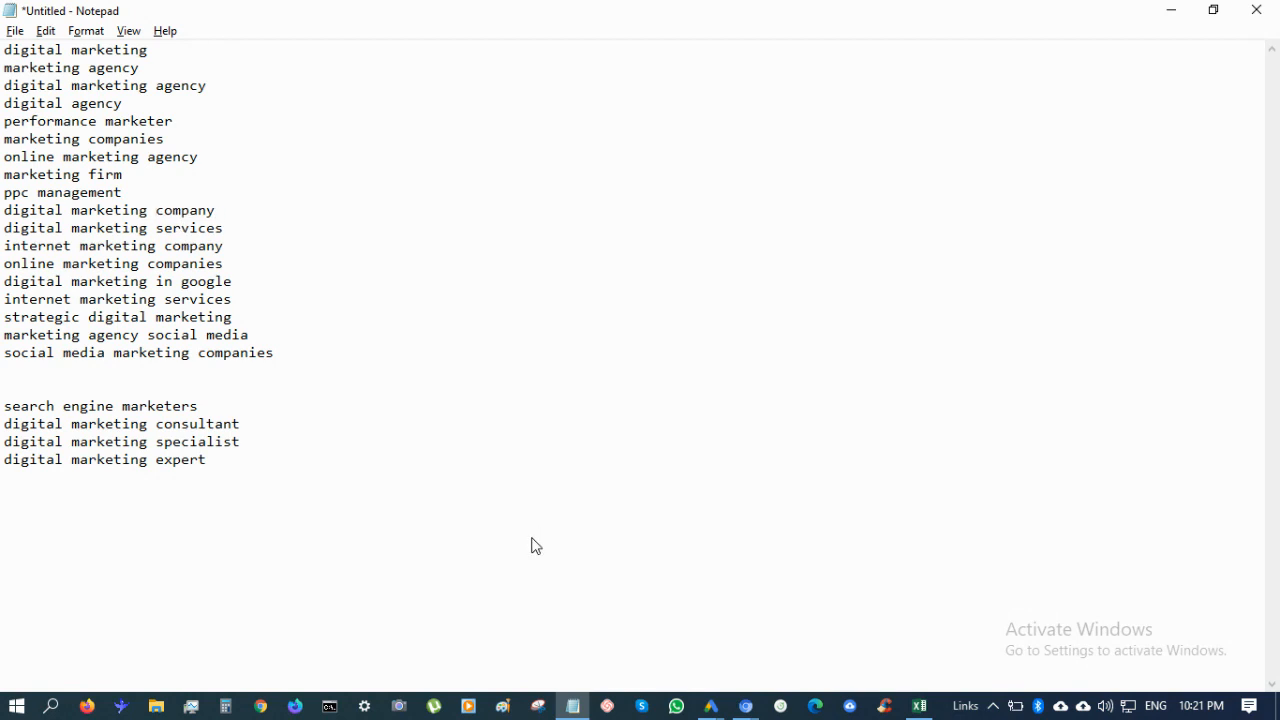
pyautogui.hotkey('ctrl', 'Left')
pyautogui.write('+')
pyautogui.press('BackSpace')
pyautogui.press('Up')
pyautogui.press('Up')
pyautogui.moveTo(229, 86); pyautogui.dragTo(227, 66)
pyautogui.hotkey('ctrl', 'x')
pyautogui.click(209, 169)
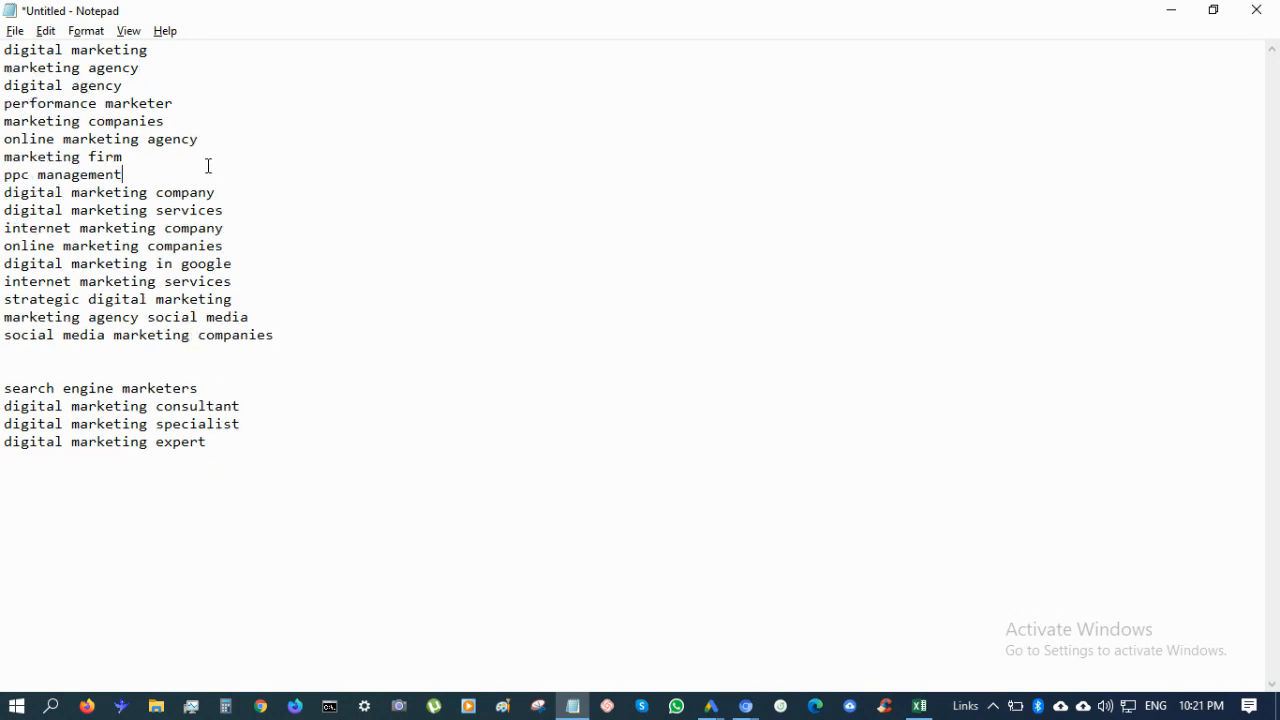
pyautogui.hotkey('ctrl', 'v')
pyautogui.moveTo(233, 142); pyautogui.dragTo(189, 86)
pyautogui.hotkey('ctrl', 'x')
pyautogui.hotkey('ctrl', 'v')
# Move 'performance marketer' and 'marketing companies' below 'ppc management'
pyautogui.hotkey('ctrl', 'x')
pyautogui.click(192, 125)
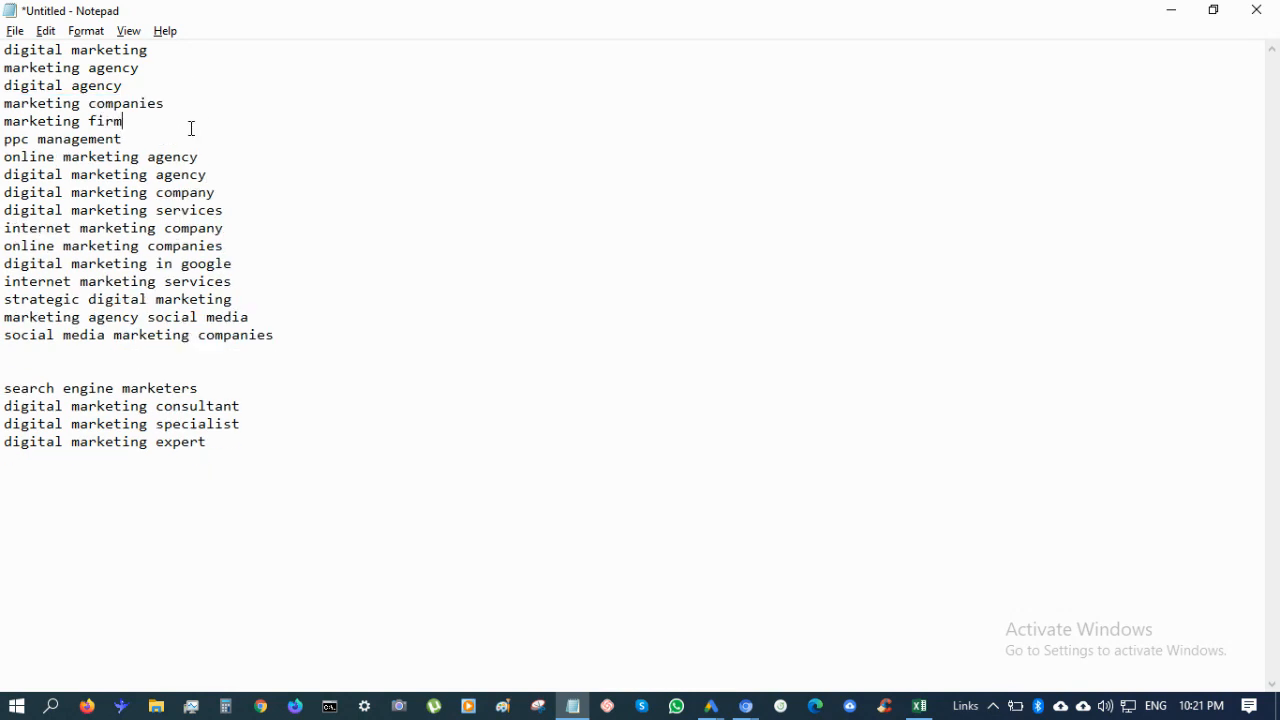
pyautogui.click(189, 137)
pyautogui.hotkey('ctrl', 'v')
pyautogui.click(183, 99)
pyautogui.moveTo(182, 95); pyautogui.dragTo(182, 87)
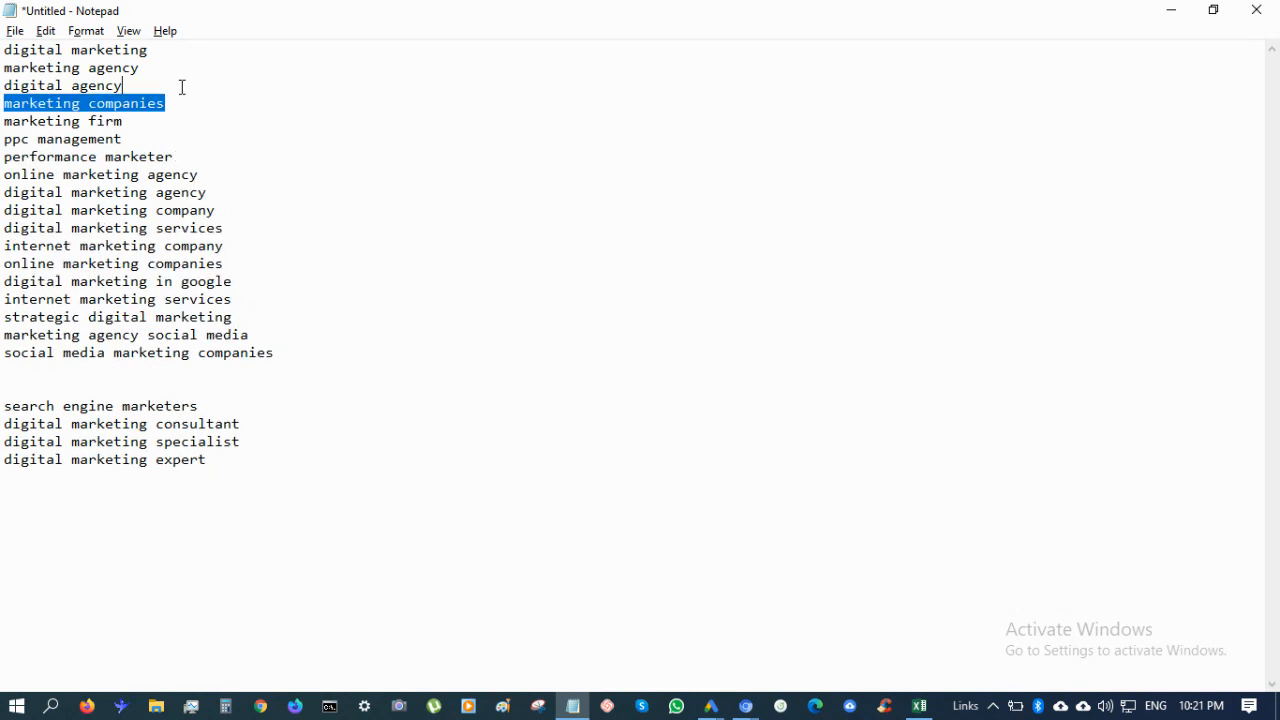
pyautogui.hotkey('ctrl', 'x')
pyautogui.click(186, 120)
pyautogui.hotkey('ctrl', 'v')
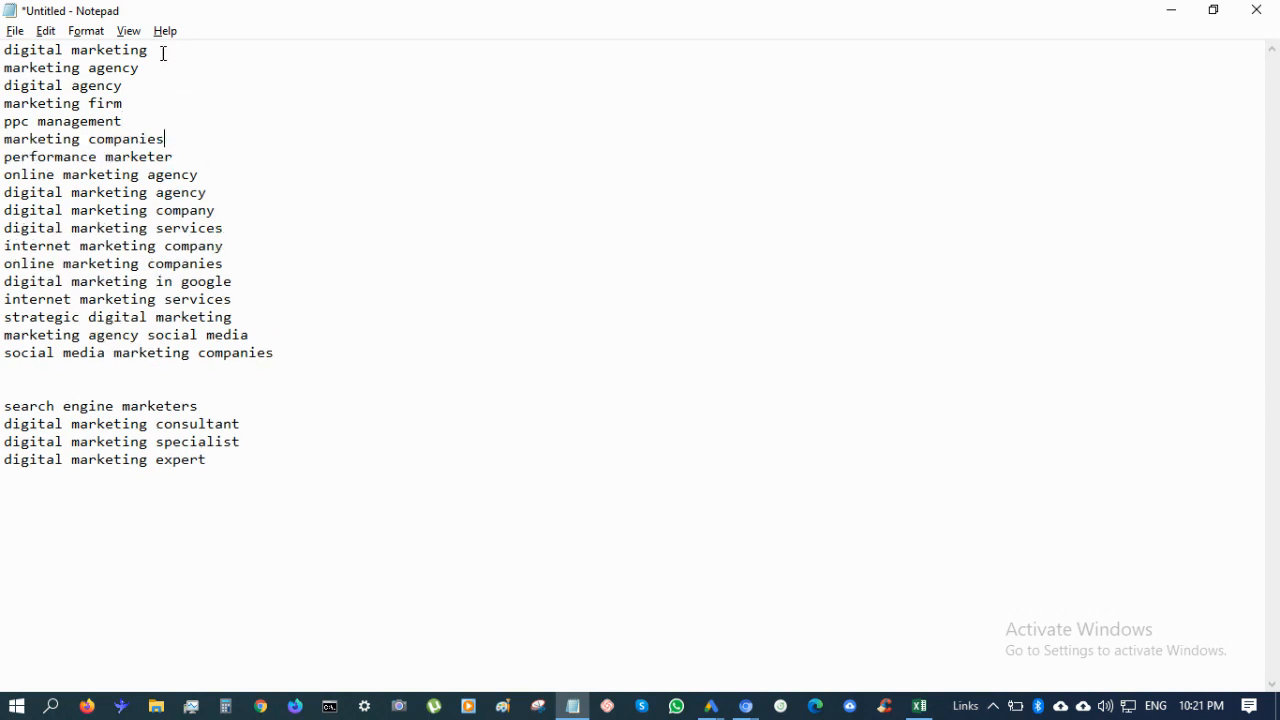
# Move the top lines 'digital marketing' and 'marketing agency' onto their own lines below 'ppc management'
pyautogui.moveTo(148, 50); pyautogui.dragTo(2, 50)
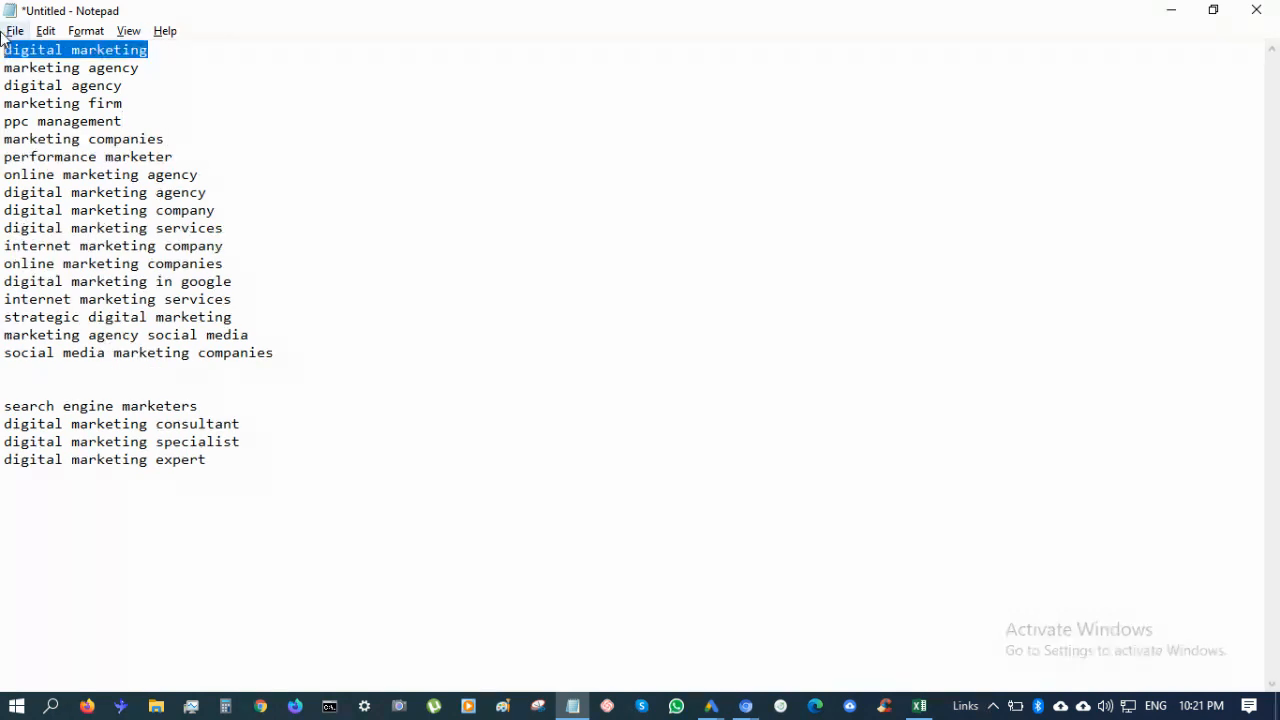
pyautogui.hotkey('ctrl', 'x')
pyautogui.click(140, 121)
pyautogui.hotkey('ctrl', 'v')
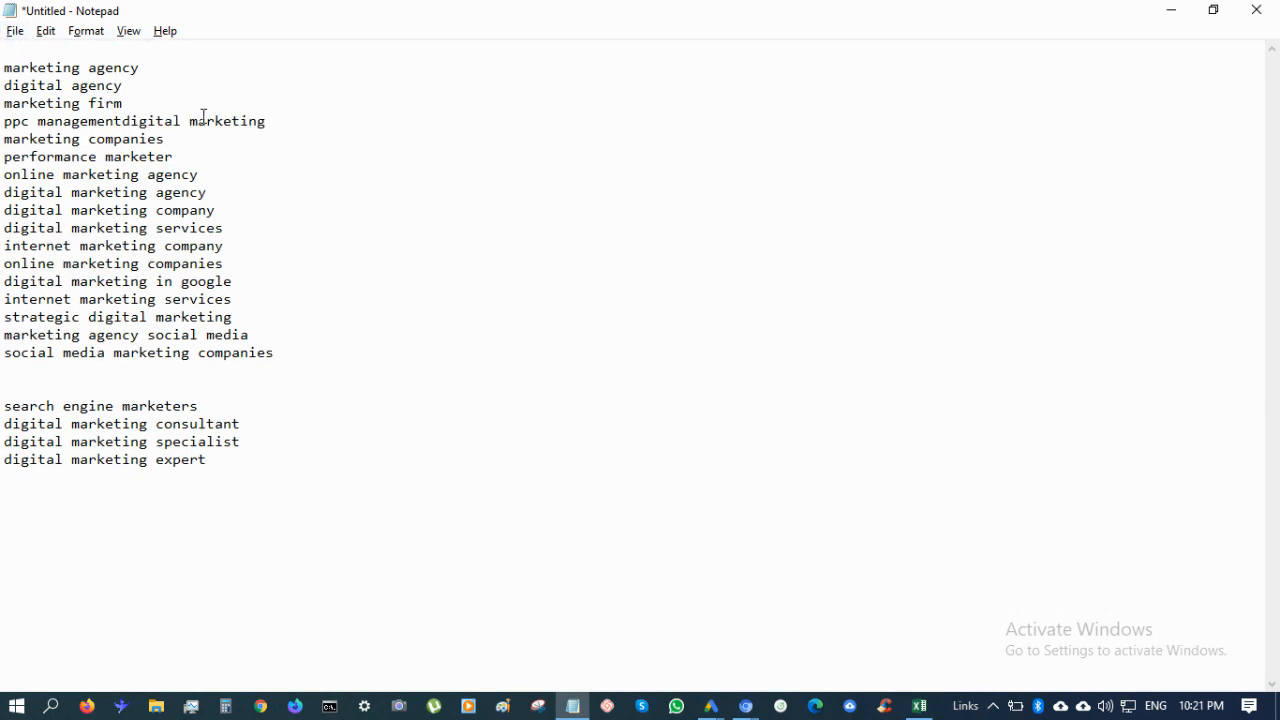
pyautogui.hotkey('ctrl', 'z')
pyautogui.press('Return')
pyautogui.hotkey('ctrl', 'v')
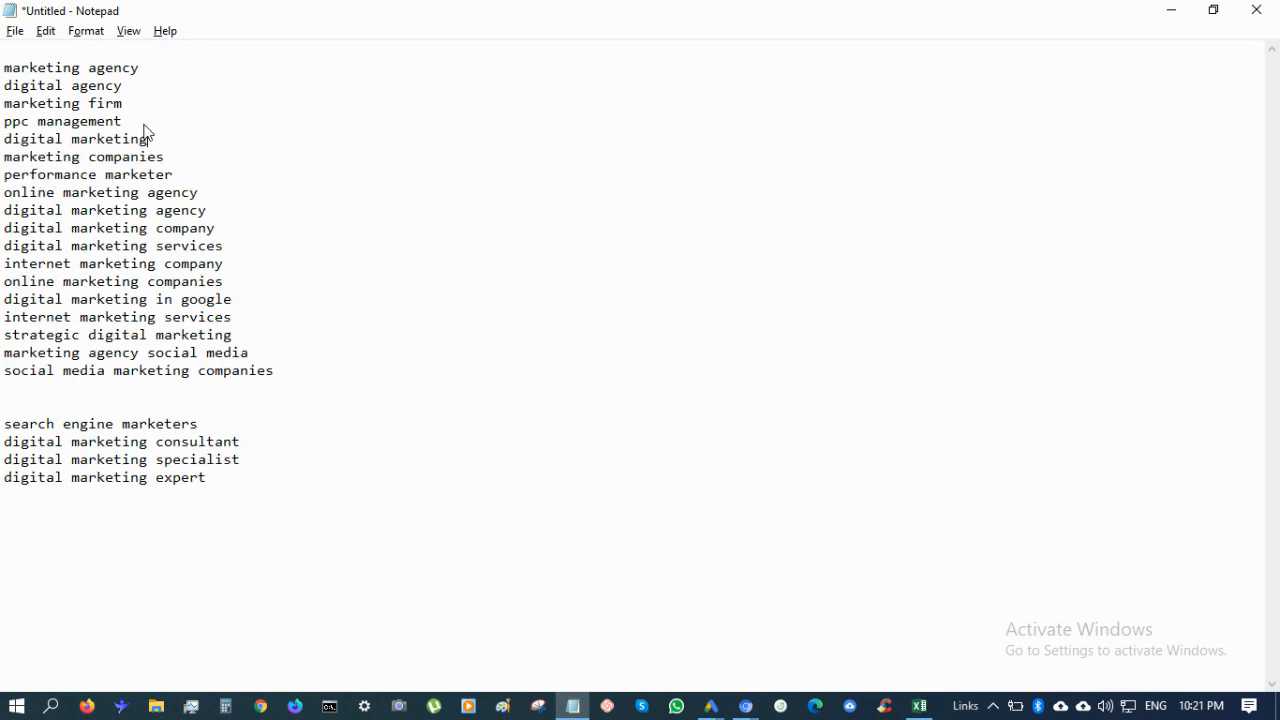
pyautogui.moveTo(150, 67); pyautogui.dragTo(3, 57)
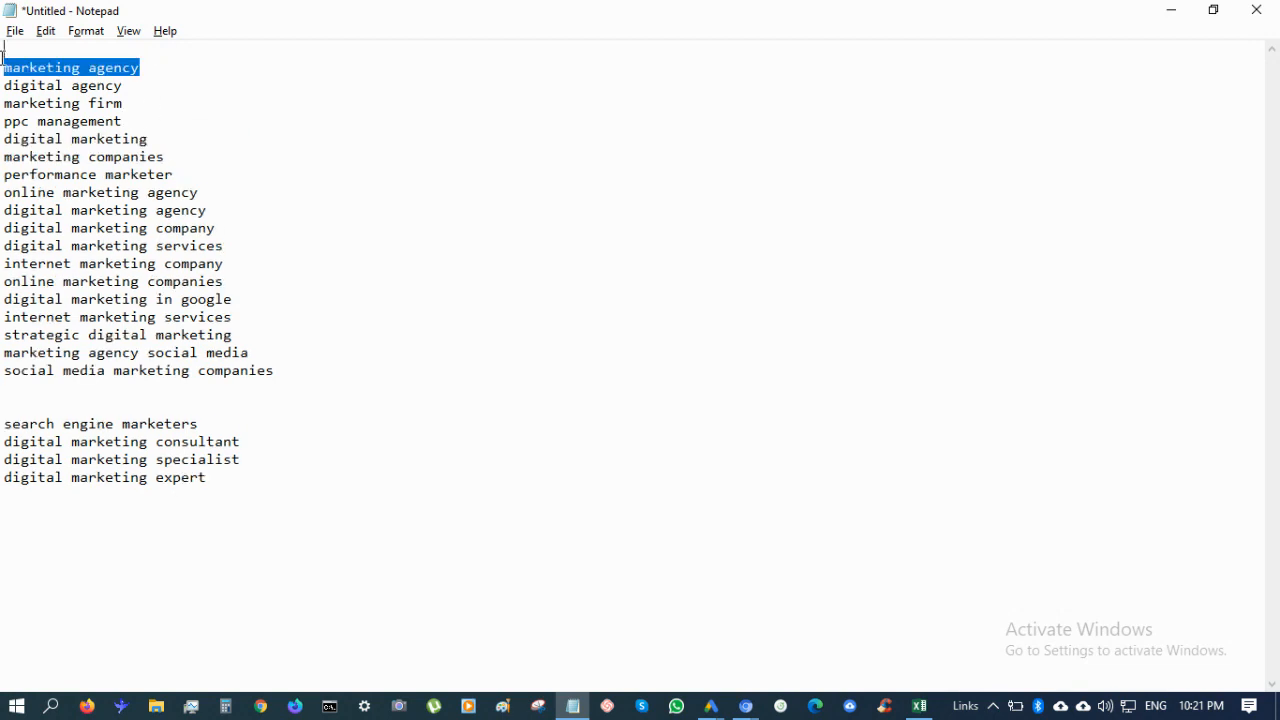
pyautogui.hotkey('ctrl', 'x')
pyautogui.click(128, 103)
pyautogui.hotkey('ctrl', 'v')
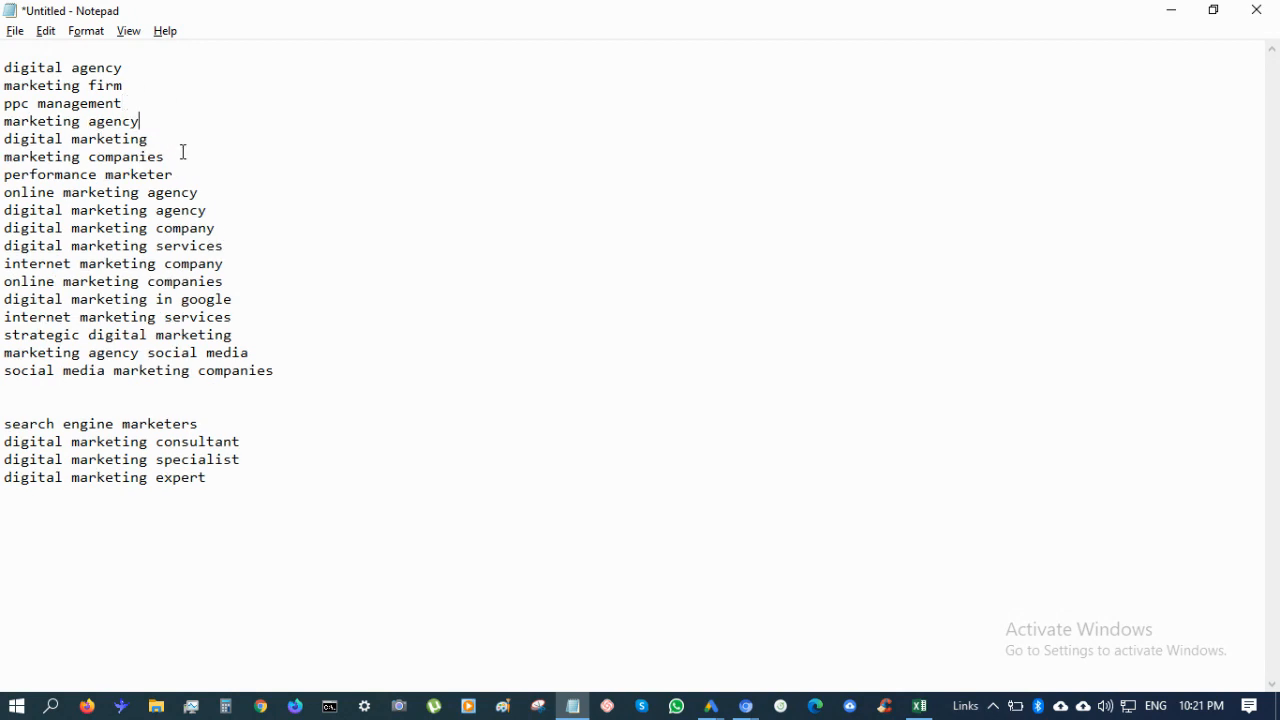
# Put the consultant and specialist keywords directly under 'digital marketing expert', removing the blank line
pyautogui.moveTo(268, 460); pyautogui.dragTo(263, 429)
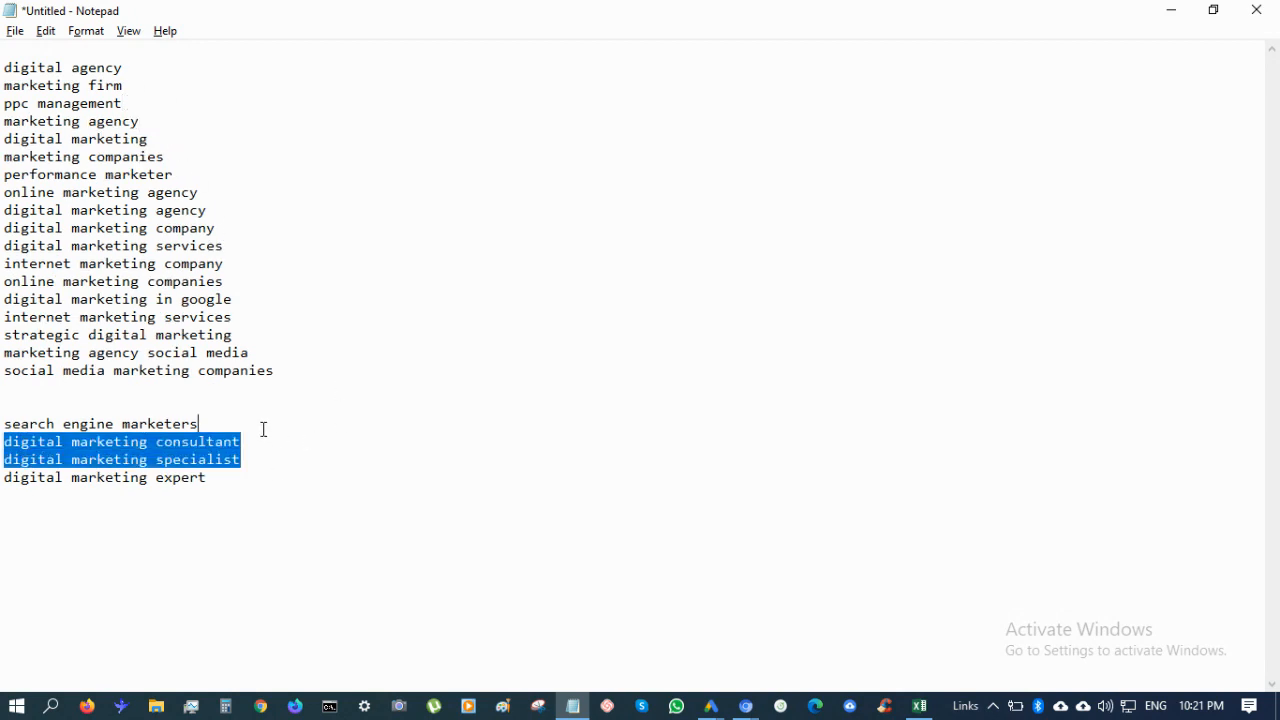
pyautogui.hotkey('ctrl', 'x')
pyautogui.click(234, 449)
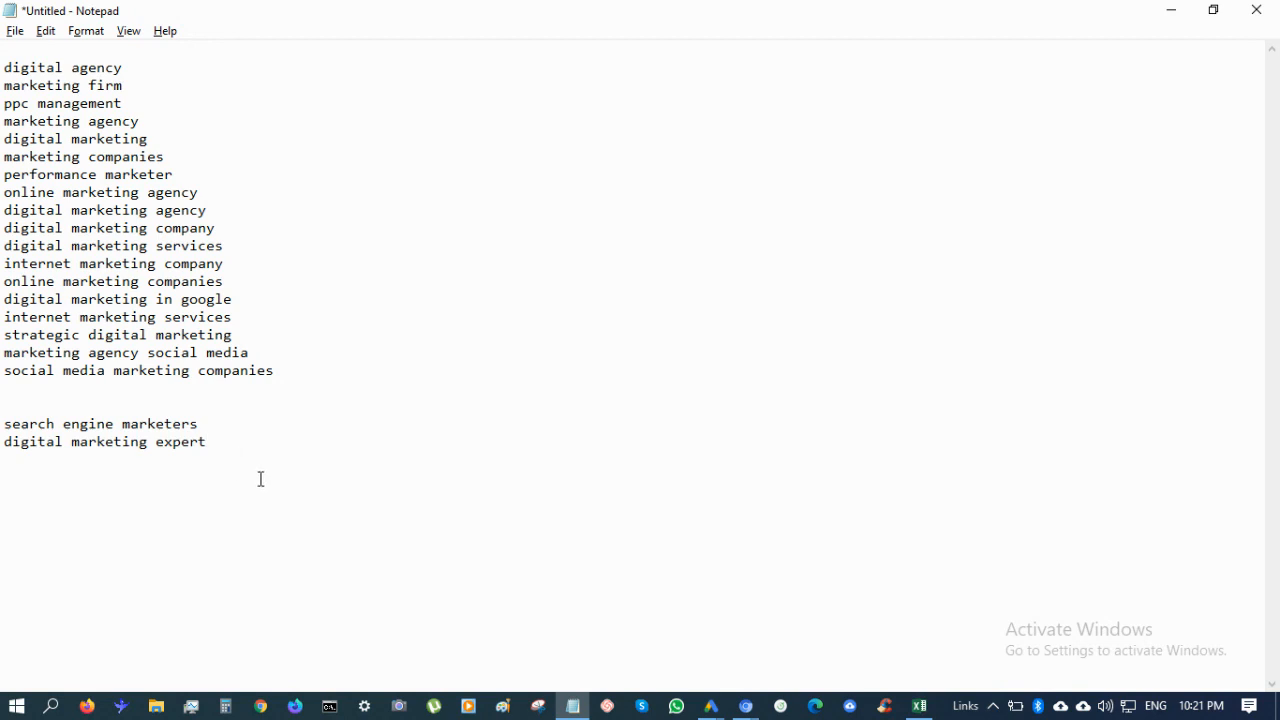
pyautogui.press('Return')
pyautogui.hotkey('ctrl', 'v')
pyautogui.moveTo(259, 479); pyautogui.dragTo(263, 467)
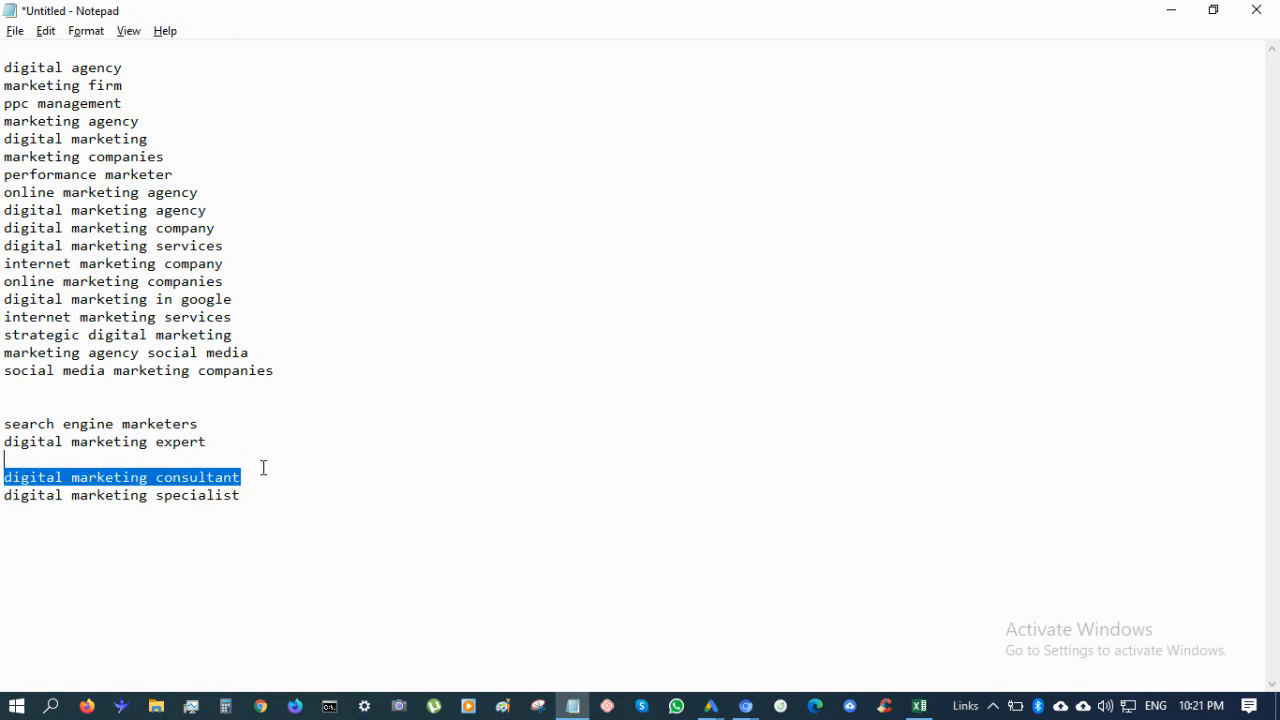
pyautogui.click(214, 453)
pyautogui.press('Delete')
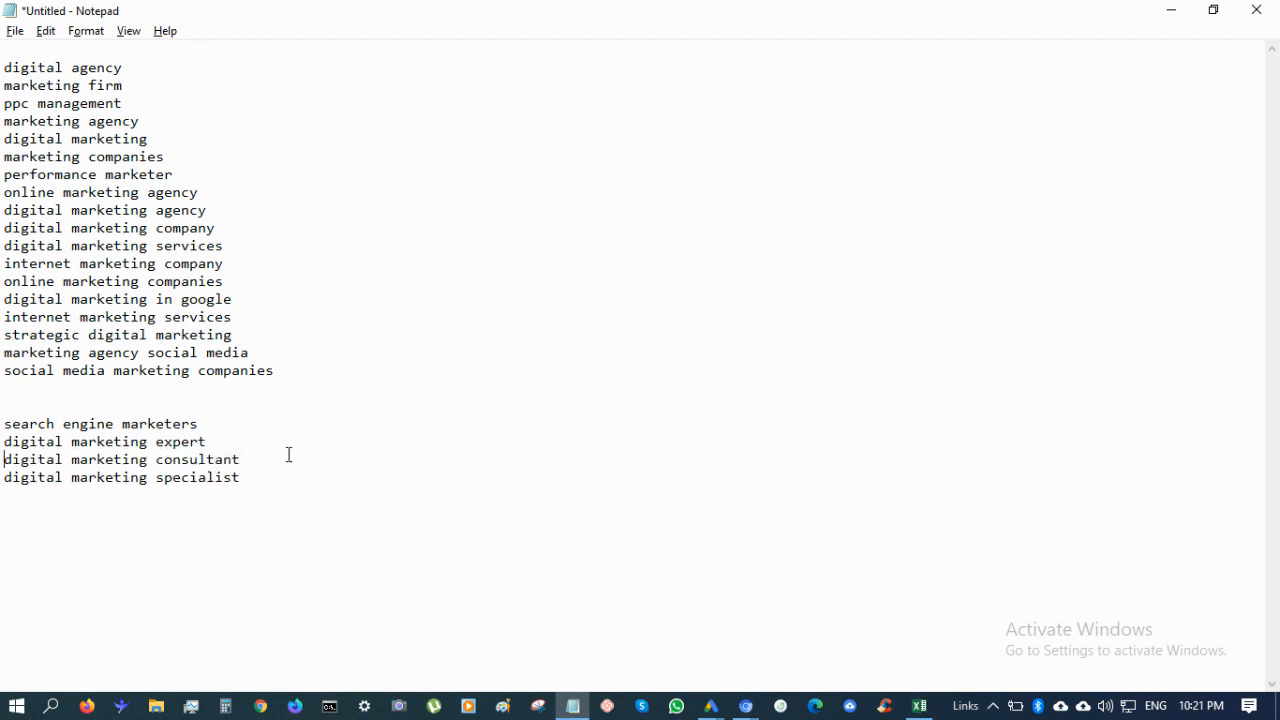
# Paste three copies of the 18-keyword block below itself and remove the empty top line
pyautogui.moveTo(291, 371); pyautogui.dragTo(3, 70)
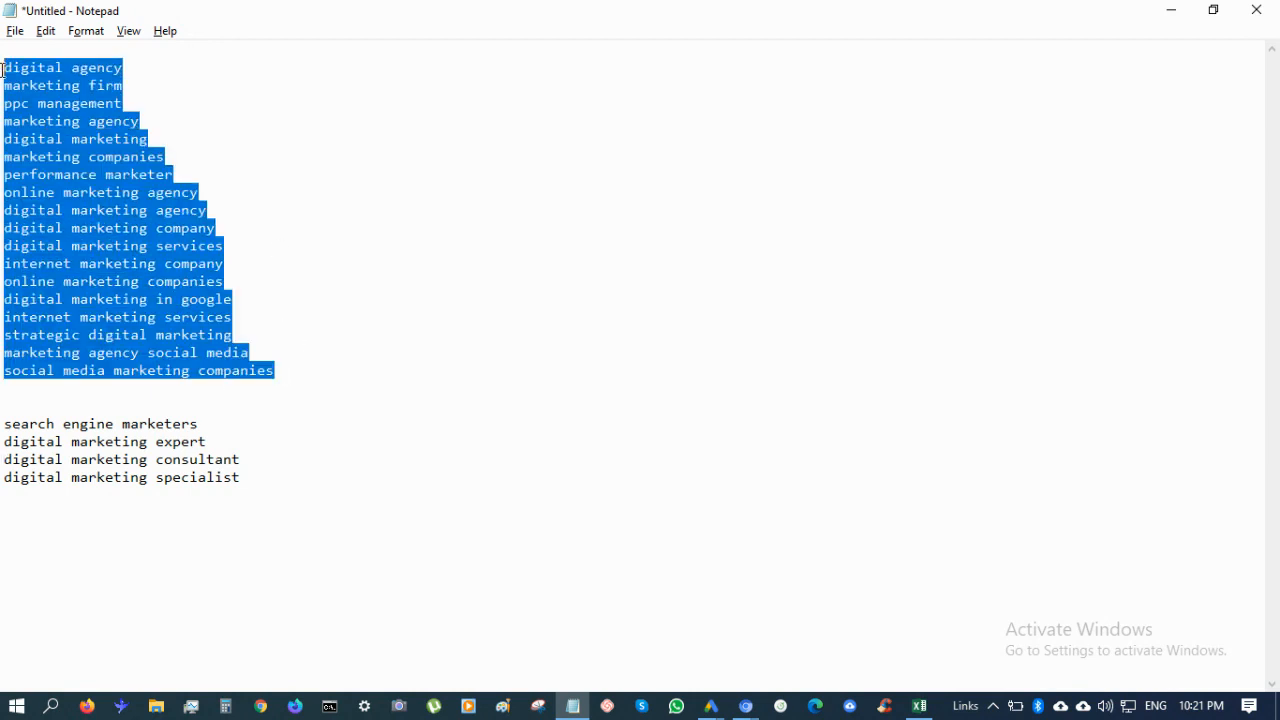
pyautogui.click(289, 359)
pyautogui.click(268, 393)
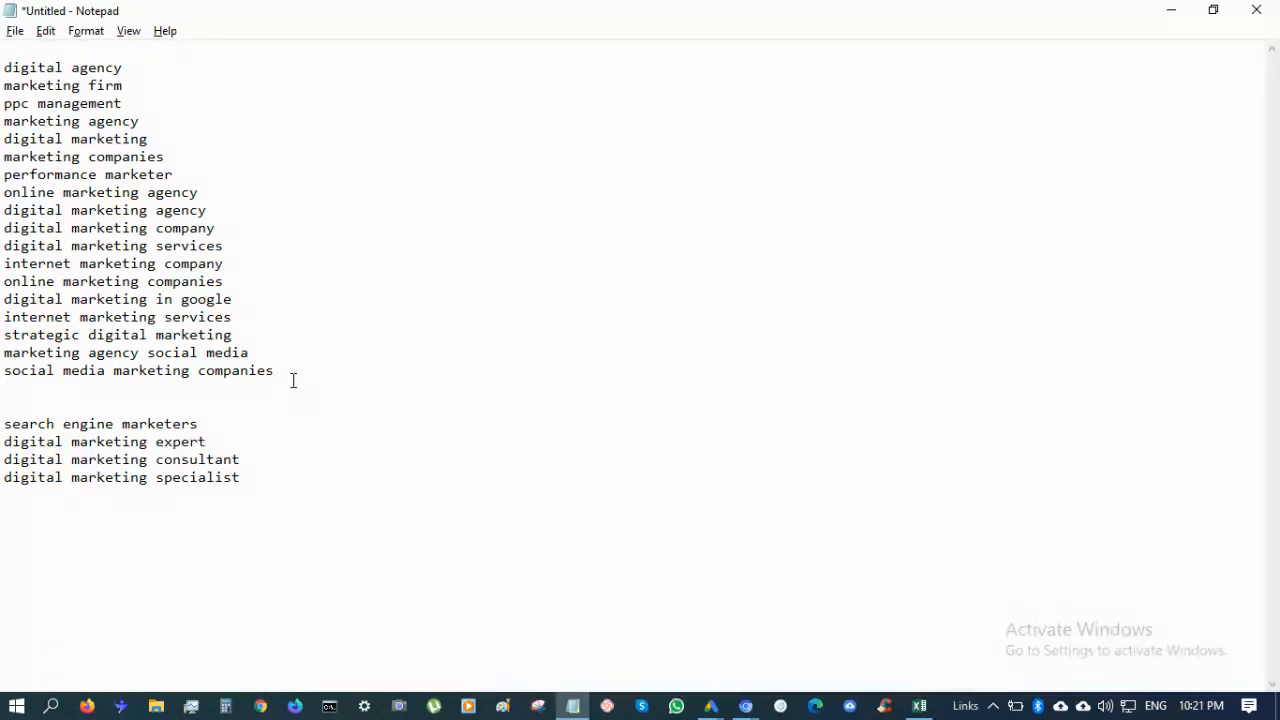
pyautogui.press('Return')
pyautogui.hotkey('ctrl', 'v')
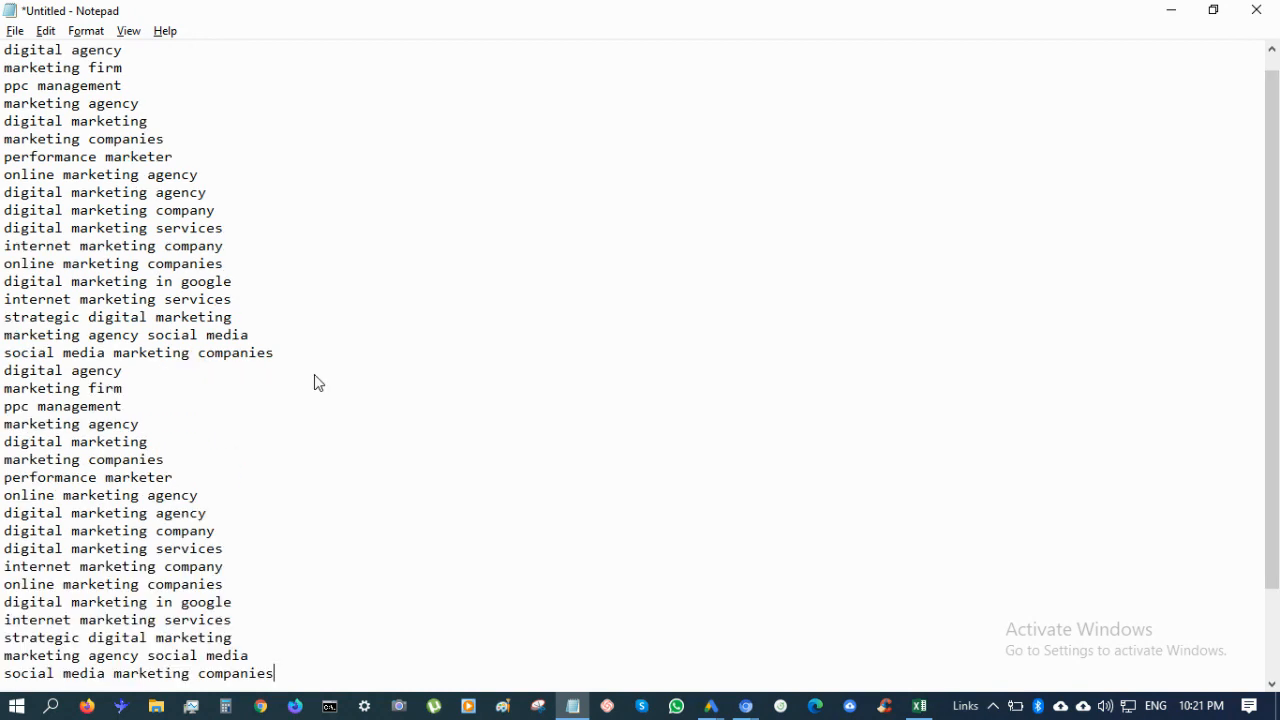
pyautogui.press('Return')
pyautogui.hotkey('ctrl', 'v')
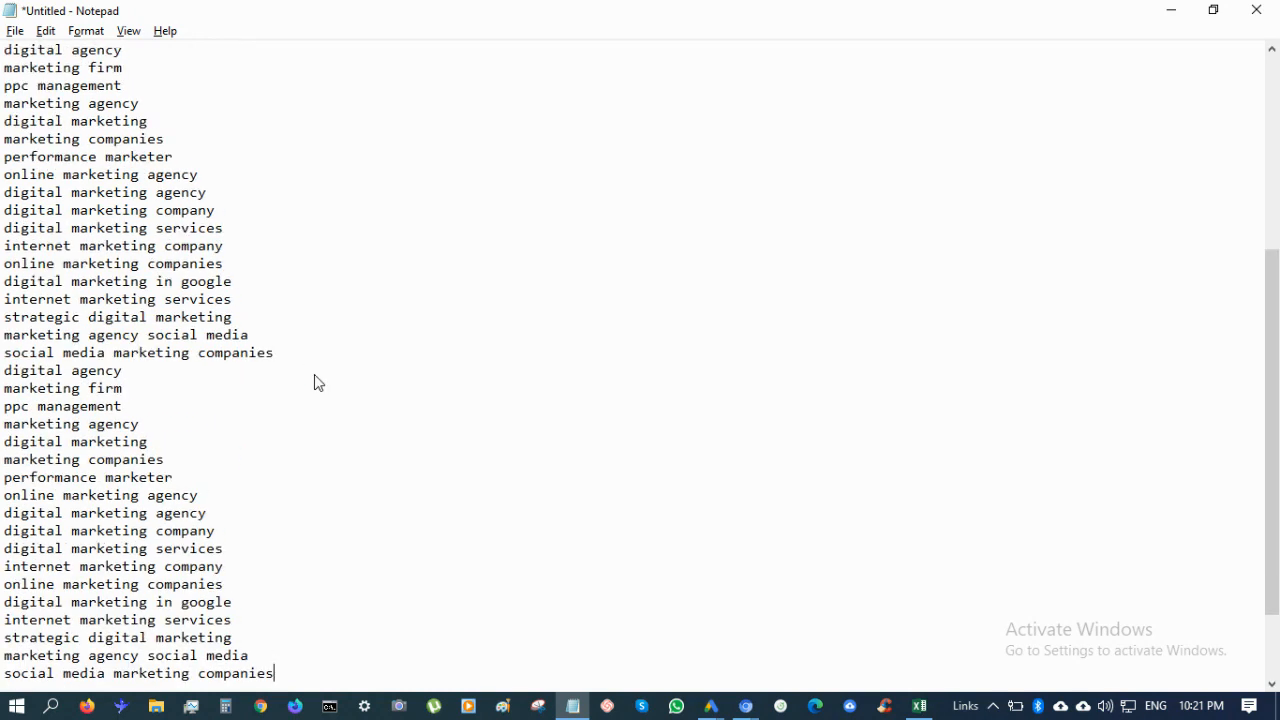
pyautogui.press('Return')
pyautogui.hotkey('ctrl', 'v')
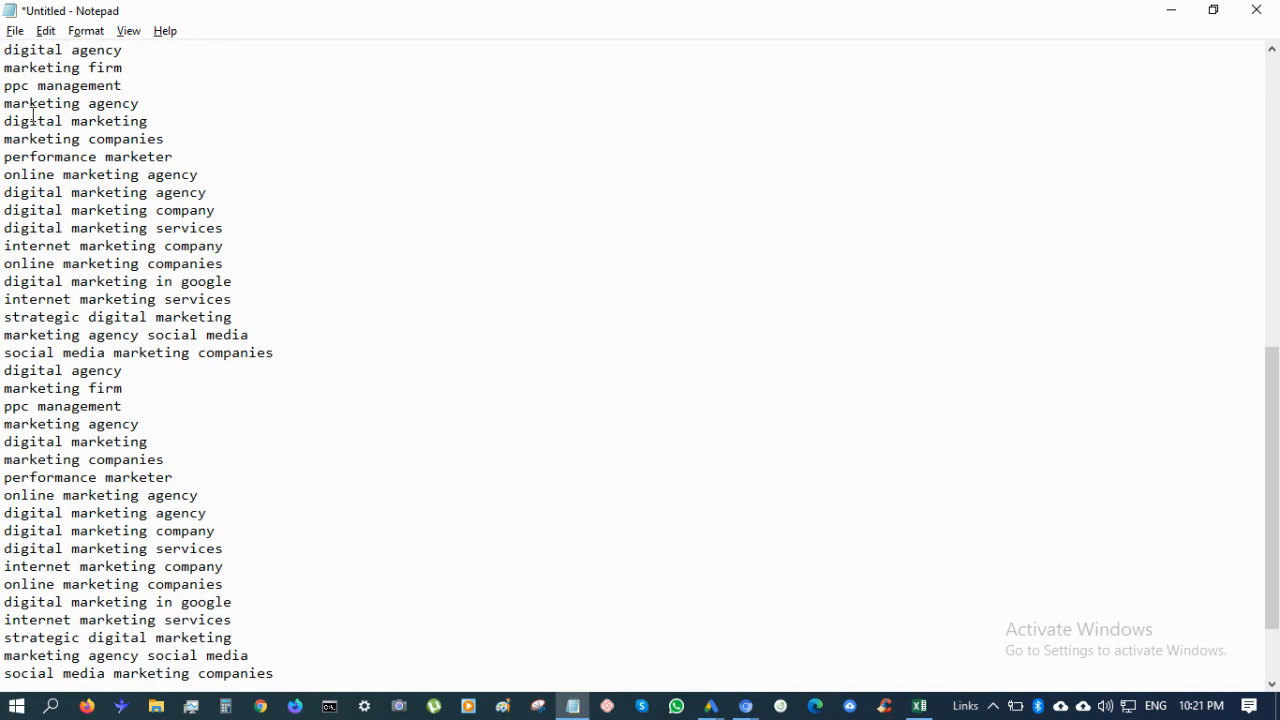
pyautogui.scroll(12, 56, 131)
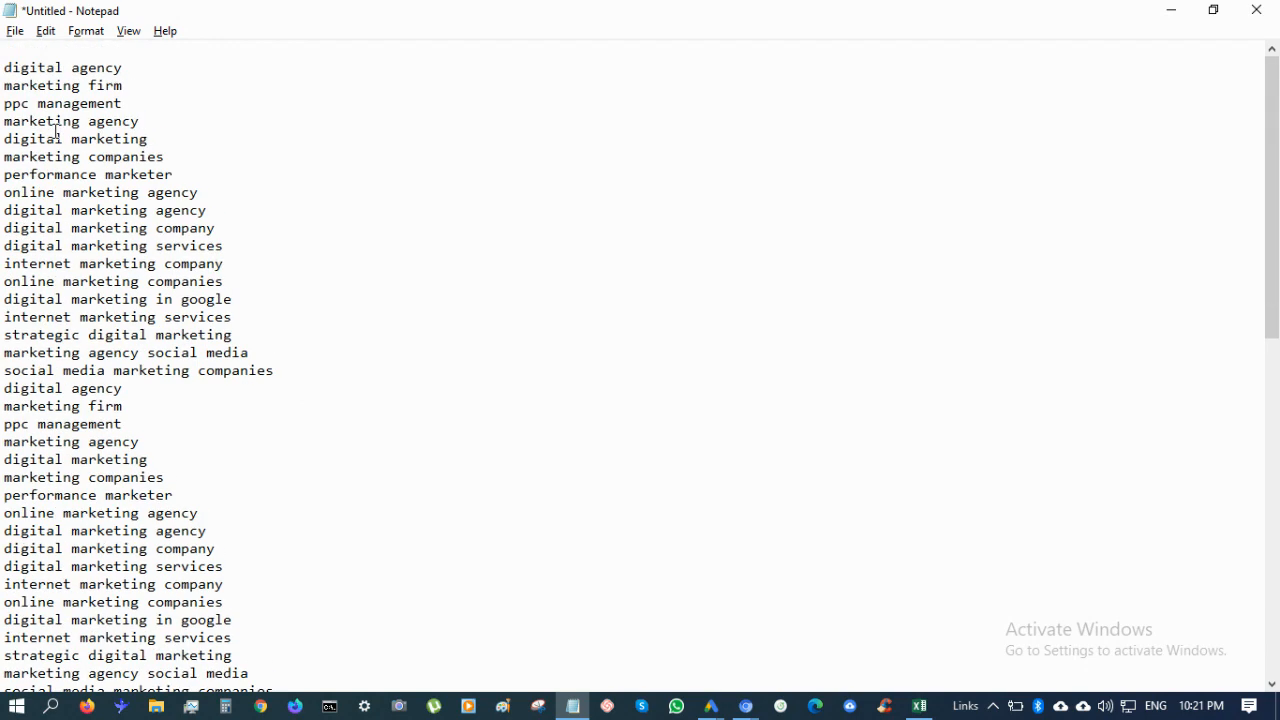
pyautogui.click(75, 54)
pyautogui.press('Delete')
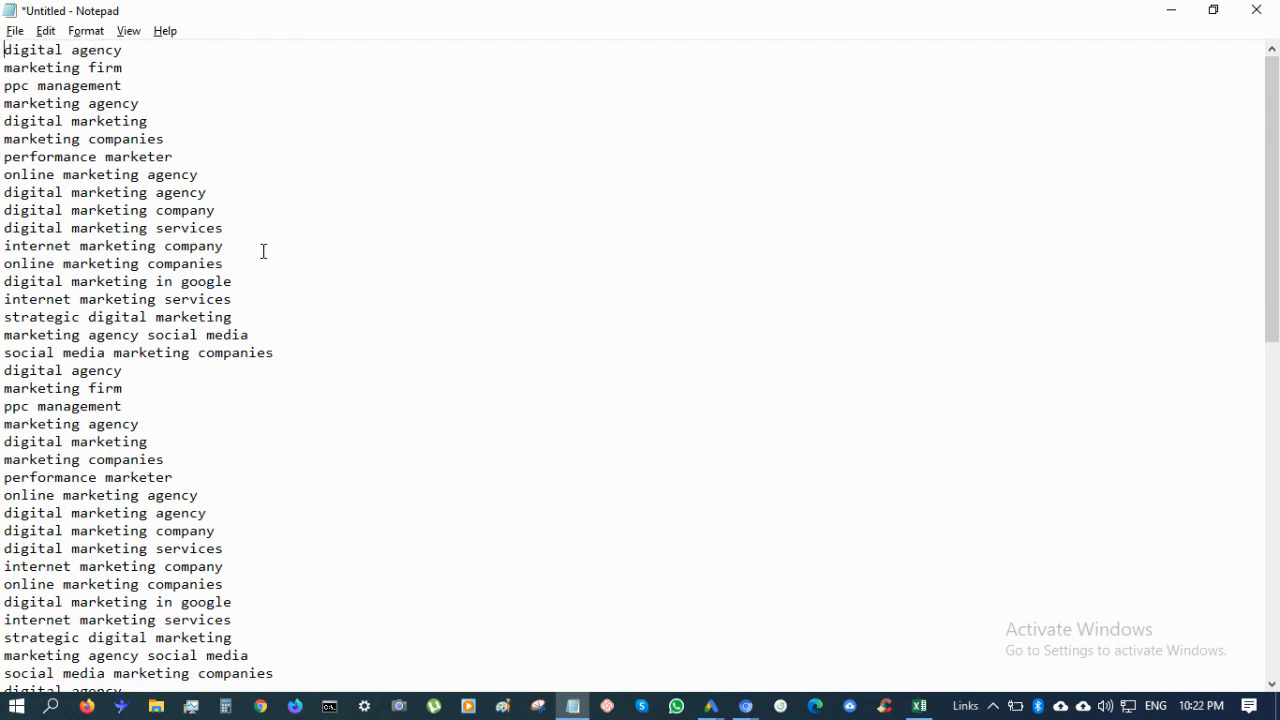
# Prefix the first word of each keyword line in the first copy with +
pyautogui.click(3, 371)
pyautogui.write('+')
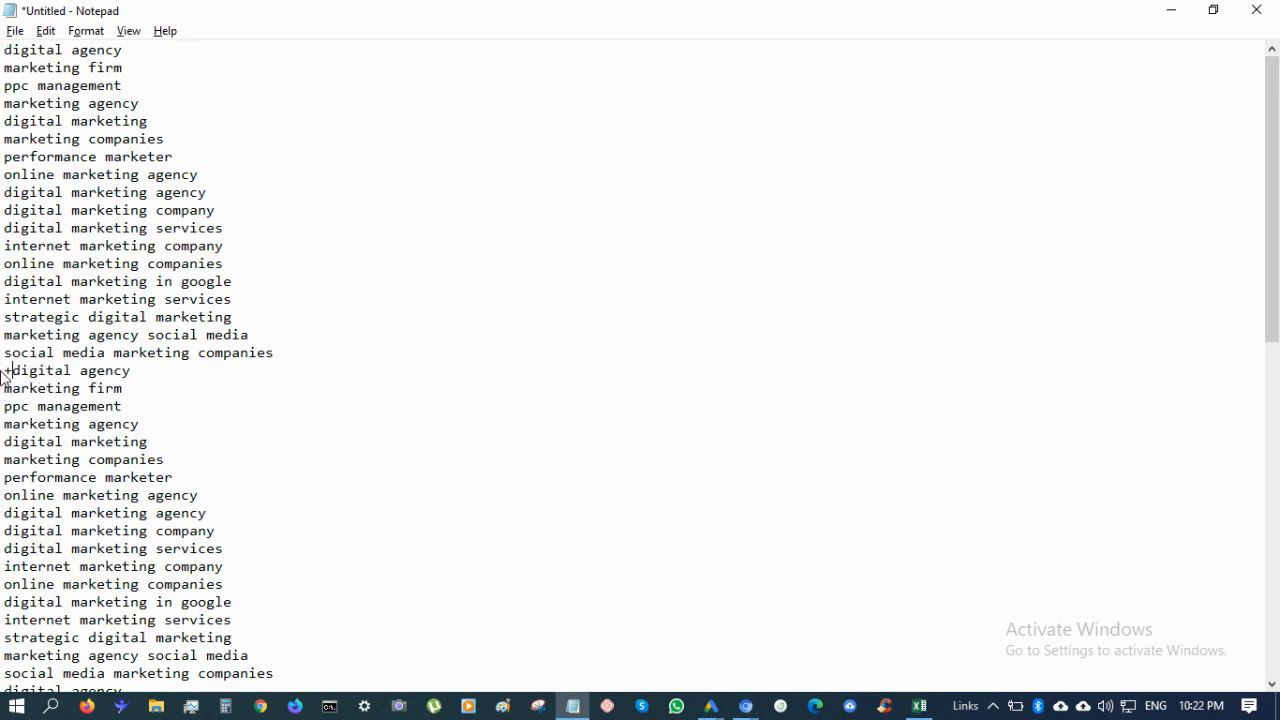
pyautogui.press('Down')
pyautogui.press('Left')
pyautogui.write('+')
pyautogui.press('Down')
pyautogui.press('Left')
pyautogui.write('+')
pyautogui.press('Down')
pyautogui.press('Left')
pyautogui.write('+')
pyautogui.press('Down')
pyautogui.press('Left')
pyautogui.press('Down')
pyautogui.press('Left')
pyautogui.press('+')
pyautogui.press('Down')
pyautogui.press('Left')
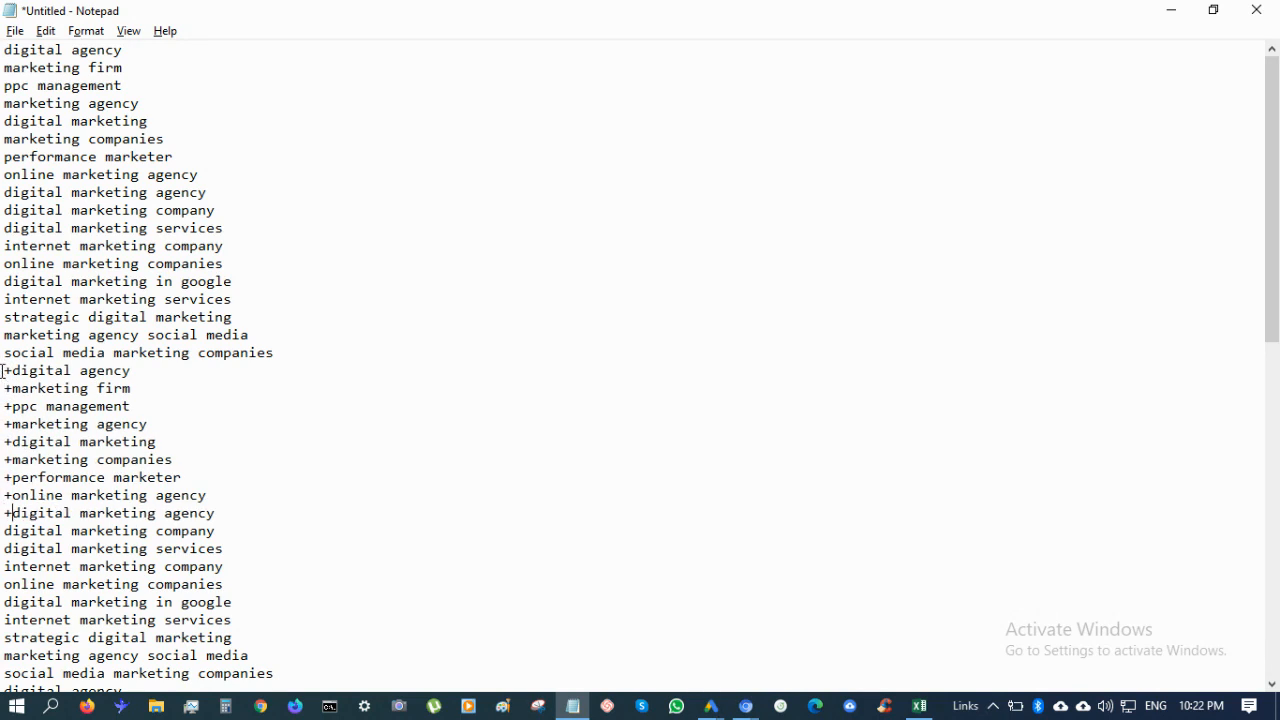
pyautogui.press('+')
pyautogui.press('Down')
pyautogui.press('Left')
pyautogui.press('+')
pyautogui.press('Down')
pyautogui.press('Left')
pyautogui.press('+')
pyautogui.press('Down')
pyautogui.press('Left')
pyautogui.press('+')
pyautogui.press('Down')
pyautogui.press('Left')
pyautogui.press('+')
pyautogui.press('Down')
pyautogui.press('Left')
pyautogui.press('+')
pyautogui.press('Down')
pyautogui.press('Left')
pyautogui.press('+')
pyautogui.press('Down')
pyautogui.press('Left')
pyautogui.write('+')
pyautogui.press('Down')
pyautogui.press('Left')
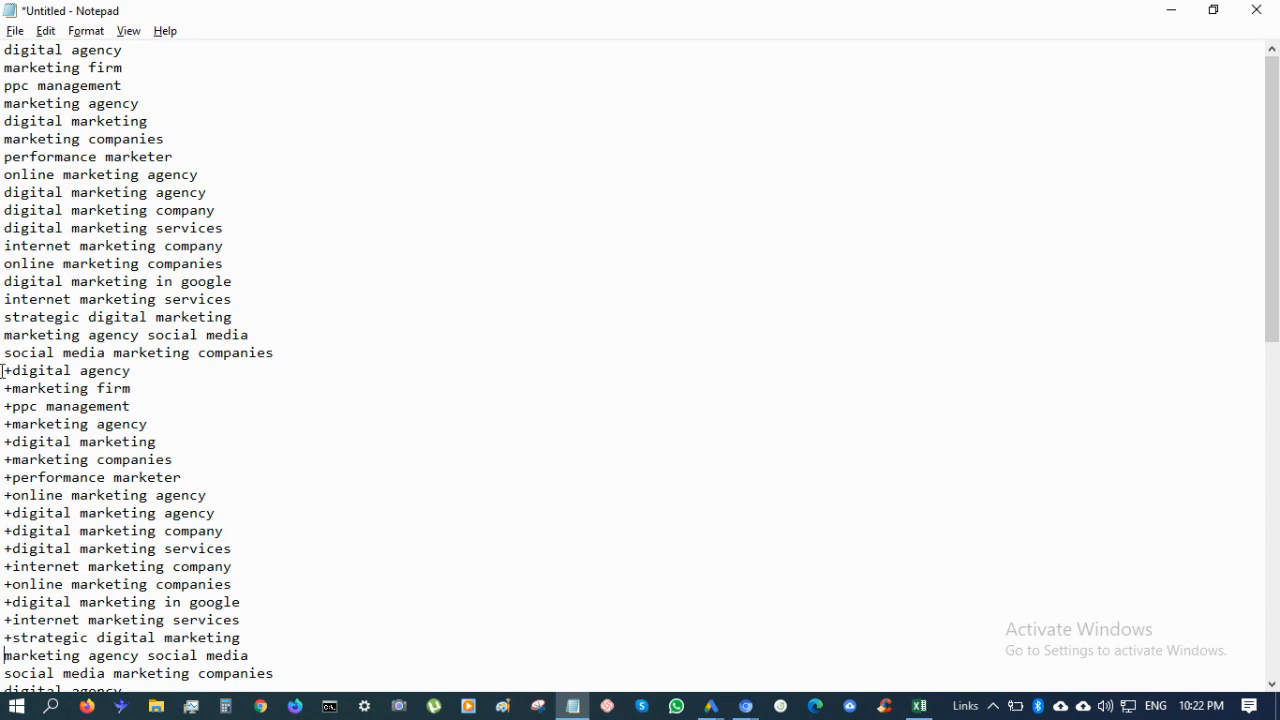
pyautogui.write('+')
pyautogui.press('Down')
pyautogui.press('Left')
pyautogui.write('+')
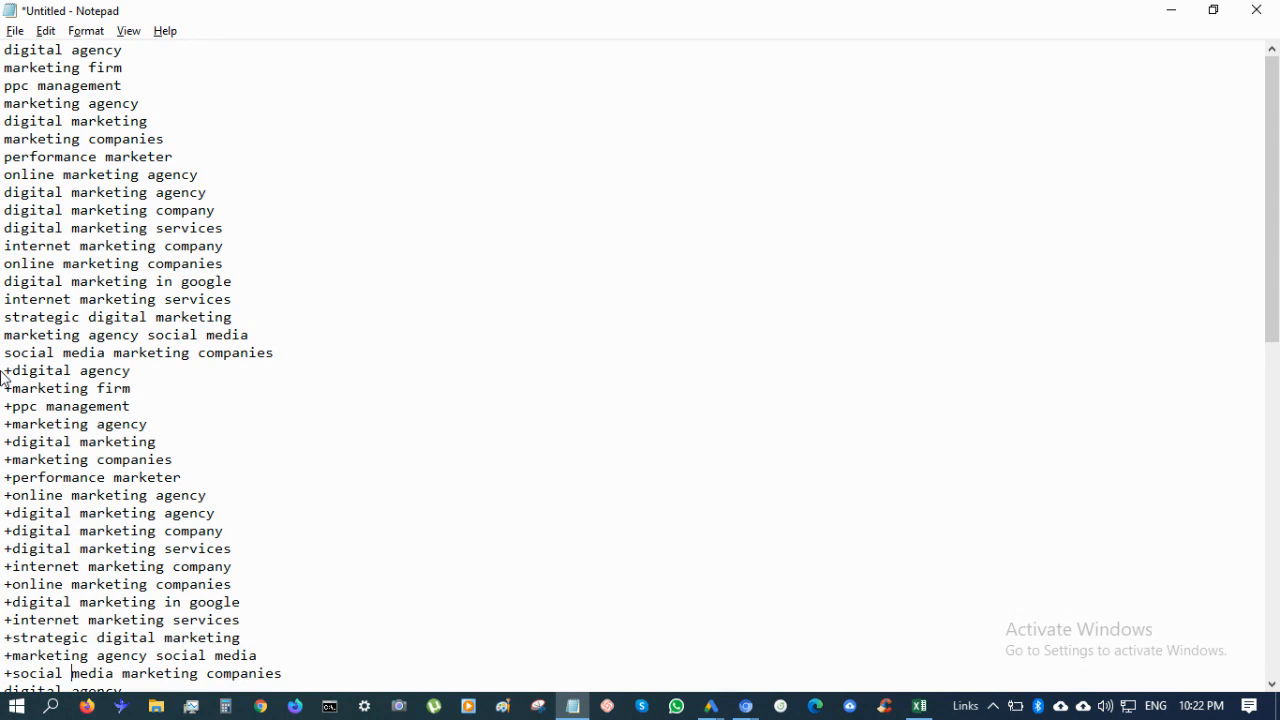
pyautogui.write('+')
# Add + before later words working up the first copy, fixing a misplaced + inside marketing
pyautogui.press('Up')
pyautogui.press('Up')
pyautogui.hotkey('ctrl', 'Right')
pyautogui.press('Down')
pyautogui.write('+')
pyautogui.press('Up')
pyautogui.press('Left')
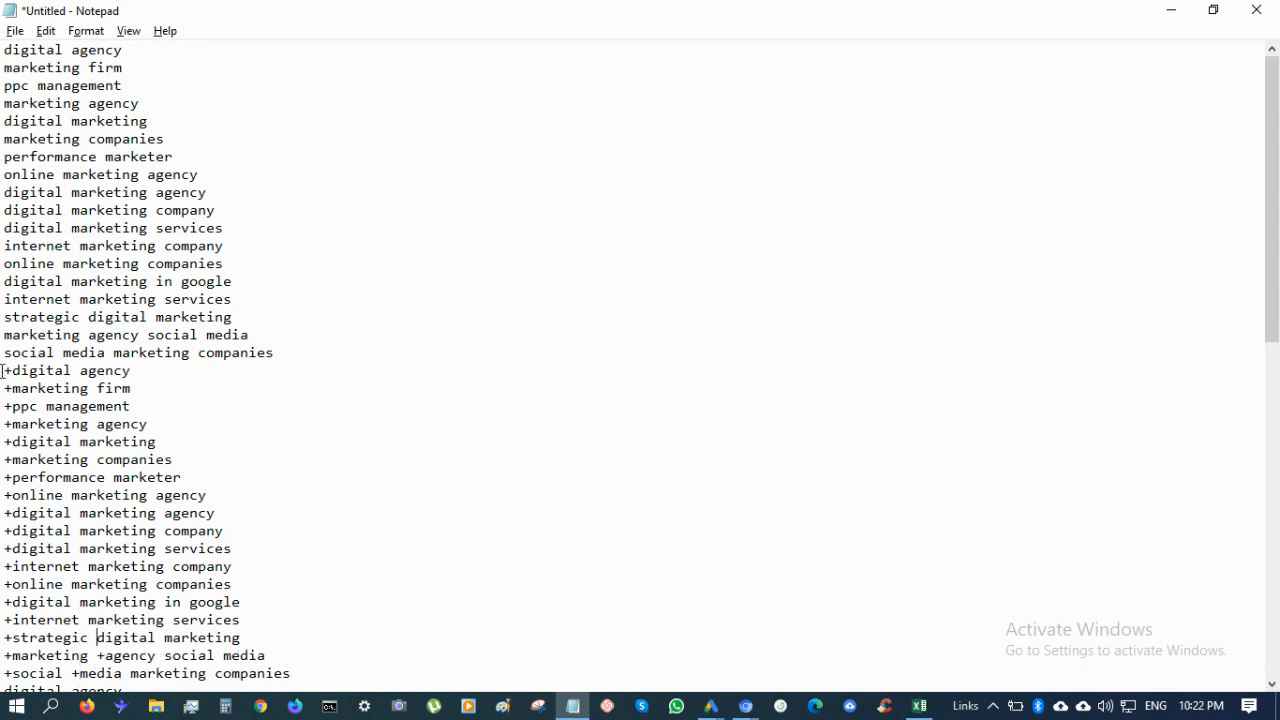
pyautogui.write('+')
pyautogui.press('Up')
pyautogui.hotkey('ctrl', 'Left')
pyautogui.write('+')
pyautogui.press('Up')
pyautogui.write('+')
pyautogui.press('Up')
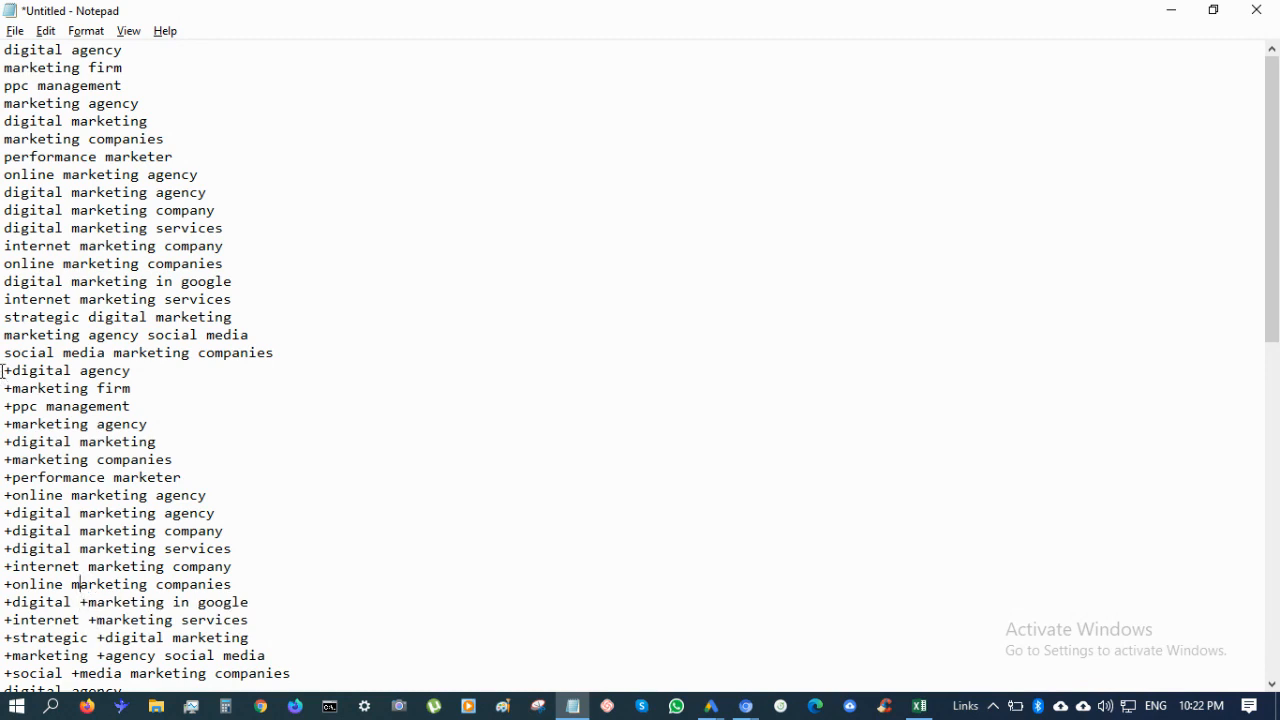
pyautogui.hotkey('ctrl', 'Left')
pyautogui.write('+')
pyautogui.press('Up')
pyautogui.hotkey('ctrl', 'Right')
pyautogui.write('+')
pyautogui.press('Up')
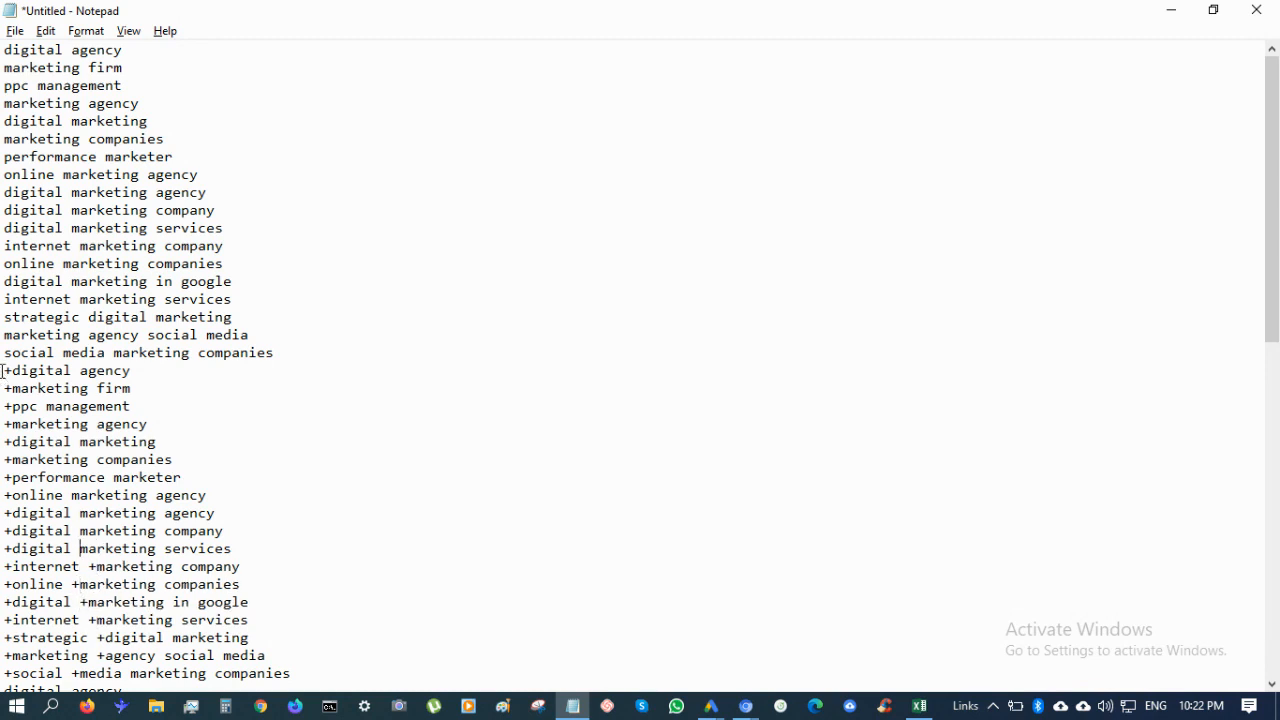
pyautogui.write('+')
pyautogui.press('Up')
pyautogui.write('+')
pyautogui.press('Up')
pyautogui.write('+')
pyautogui.press('Up')
pyautogui.write('+')
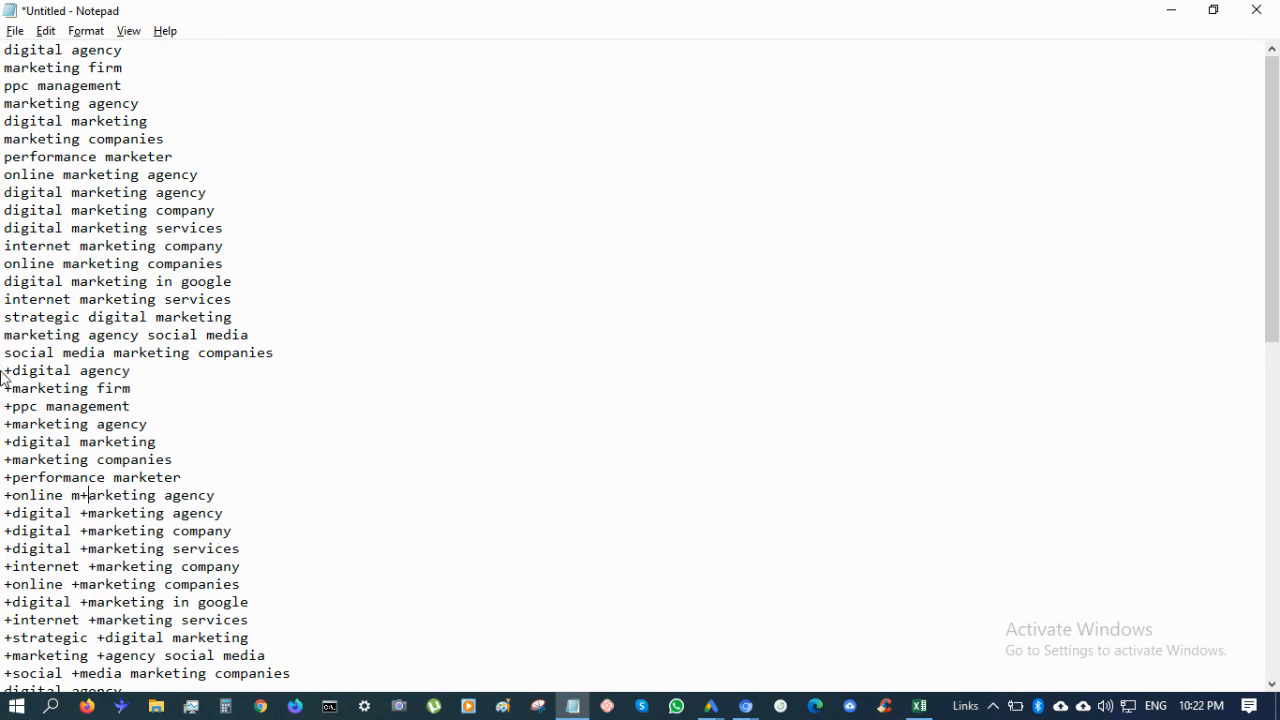
pyautogui.press('BackSpace')
pyautogui.press('Left')
pyautogui.write('+')
pyautogui.press('Up')
pyautogui.press('Up')
pyautogui.press('Up')
pyautogui.press('Up')
pyautogui.press('Up')
pyautogui.press('Up')
pyautogui.press('Up')
pyautogui.write('+')
# Add + before remaining words like agency, firm, management and marketer, moving down the list
pyautogui.press('Down')
pyautogui.press('Right')
pyautogui.write('+')
pyautogui.press('Down')
pyautogui.press('Left')
pyautogui.press('Left')
pyautogui.press('Left')
pyautogui.press('Left')
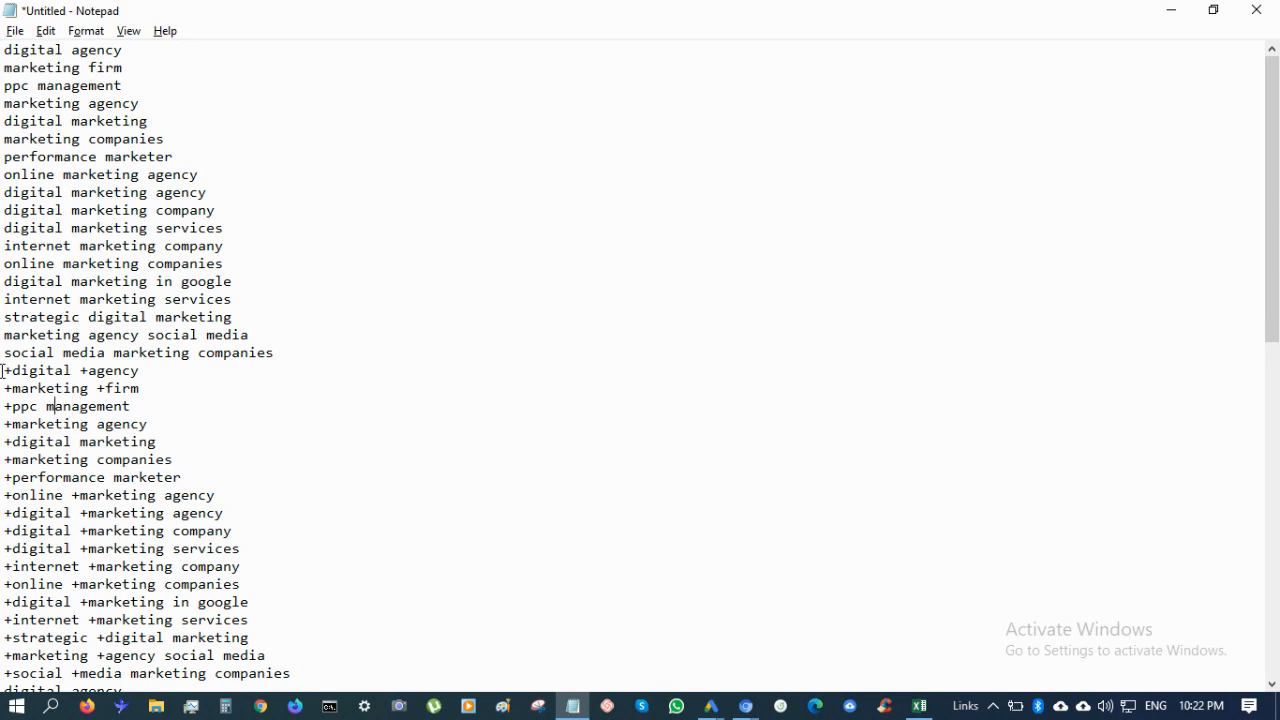
pyautogui.write('+')
pyautogui.press('Down')
pyautogui.write('+')
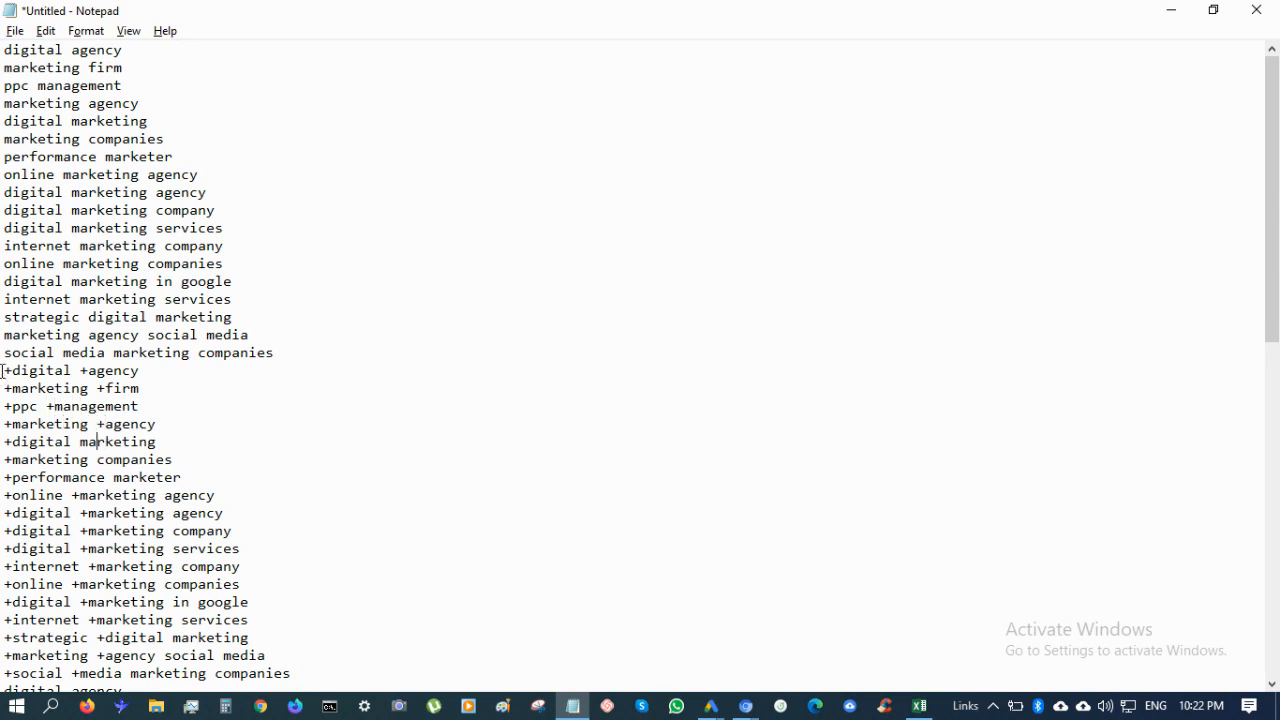
pyautogui.press('Down')
pyautogui.press('Left')
pyautogui.press('Left')
pyautogui.press('Left')
pyautogui.write('+')
pyautogui.press('Down')
pyautogui.press('Right')
pyautogui.write('+')
pyautogui.press('Down')
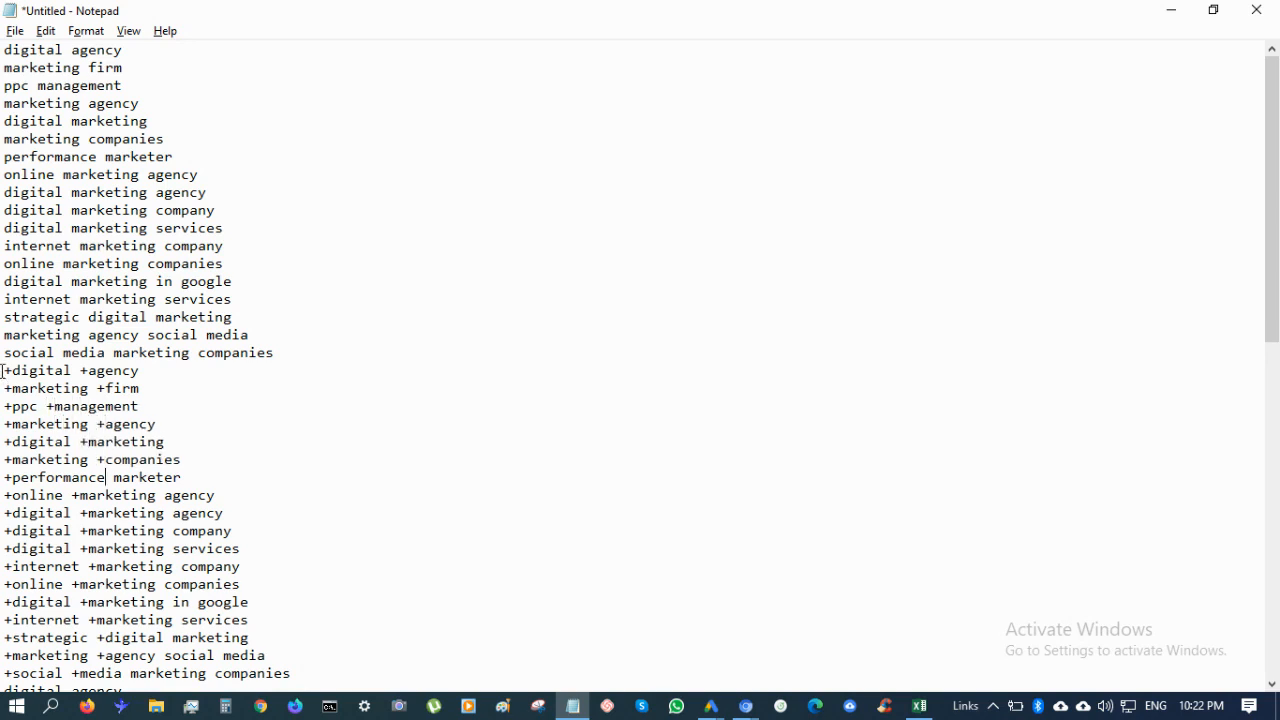
pyautogui.press('Right')
pyautogui.write('+')
pyautogui.press('Down')
pyautogui.press('Down')
pyautogui.press('Right')
pyautogui.write('+')
pyautogui.press('Down')
pyautogui.write('+')
pyautogui.press('Down')
pyautogui.press('Left')
pyautogui.write('+')
pyautogui.press('Down')
pyautogui.press('Left')
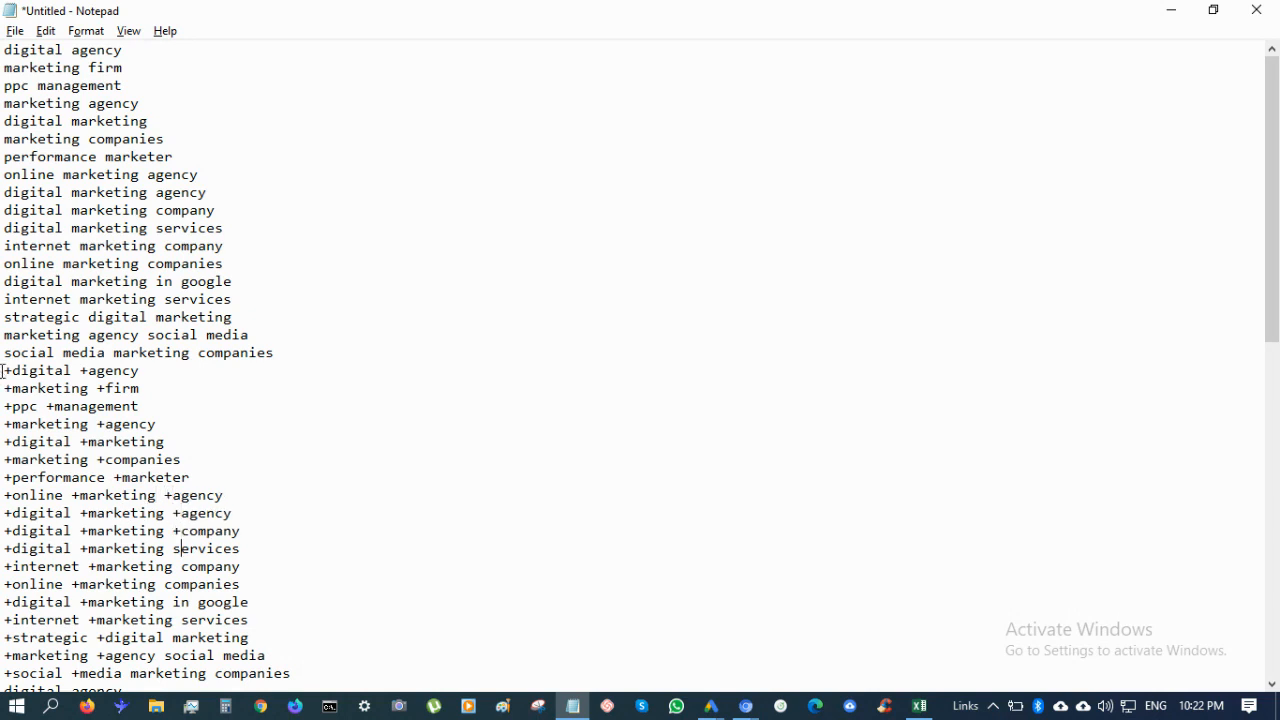
pyautogui.write('+')
pyautogui.press('Down')
pyautogui.write('+')
pyautogui.press('Down')
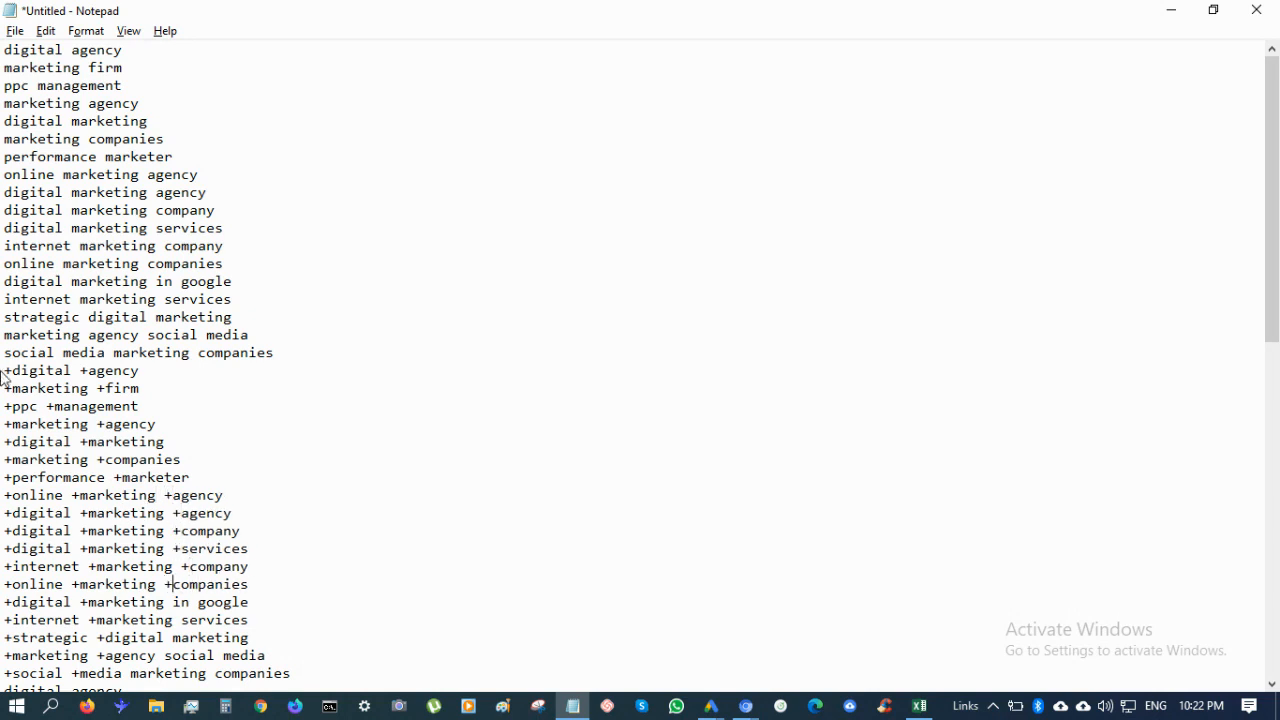
pyautogui.press('Left')
pyautogui.press('Left')
pyautogui.press('Left')
pyautogui.write('+')
pyautogui.press('Down')
pyautogui.press('Right')
pyautogui.write('+')
pyautogui.press('Down')
pyautogui.press('Down')
pyautogui.press('Down')
pyautogui.press('Down')
pyautogui.press('Down')
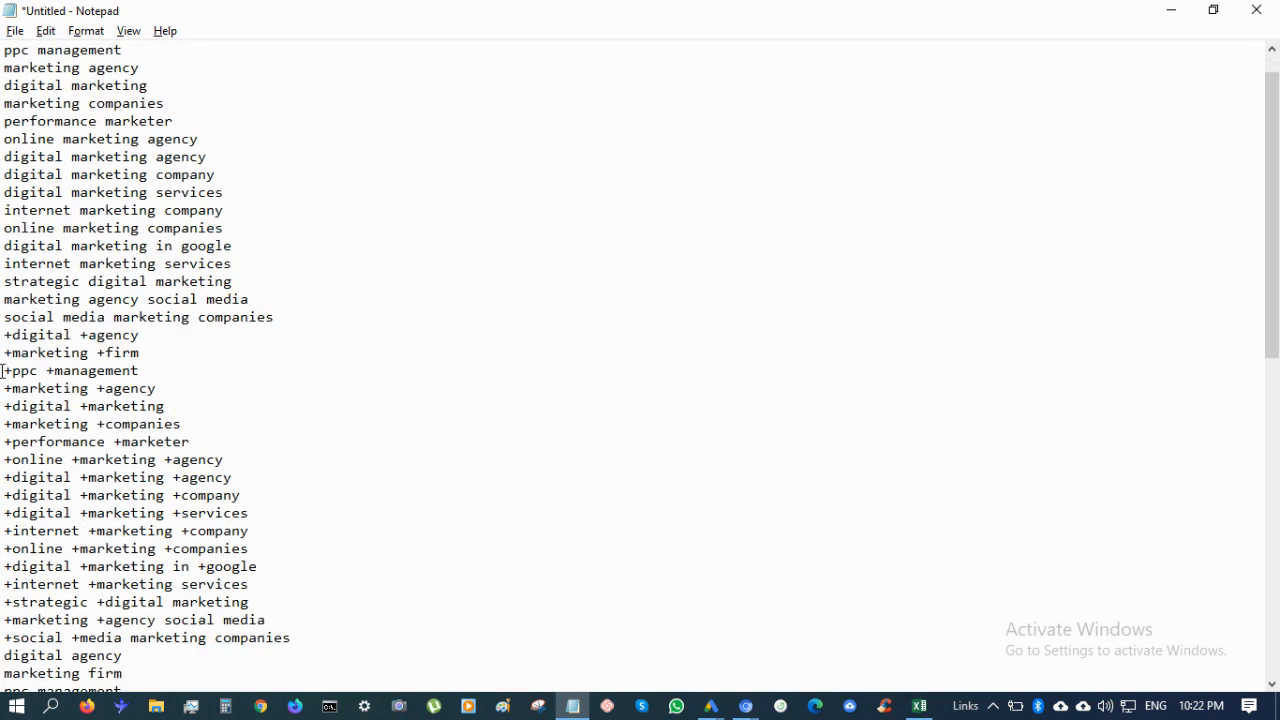
# Finish the + prefixes on the lower lines, including services and marketing, and review the list
pyautogui.scroll(-3, 227, 671)
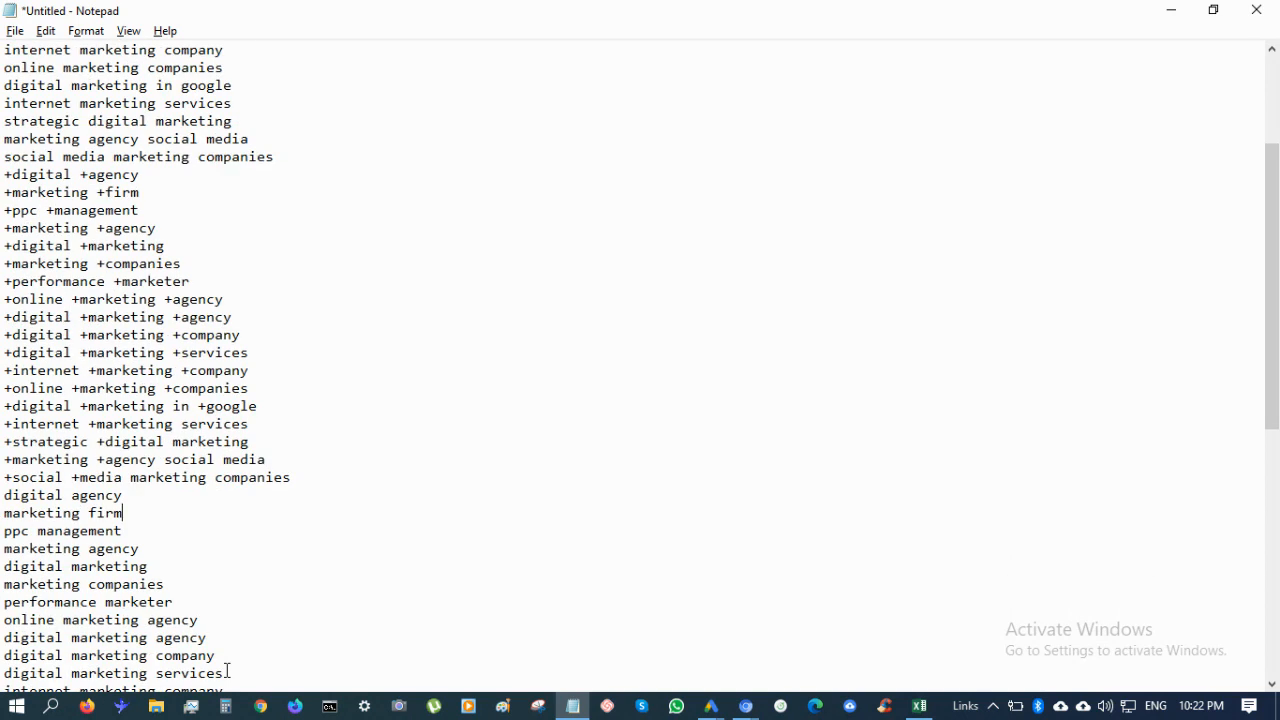
pyautogui.click(182, 426)
pyautogui.write('+')
pyautogui.press('Down')
pyautogui.press('Left')
pyautogui.press('Left')
pyautogui.write('+')
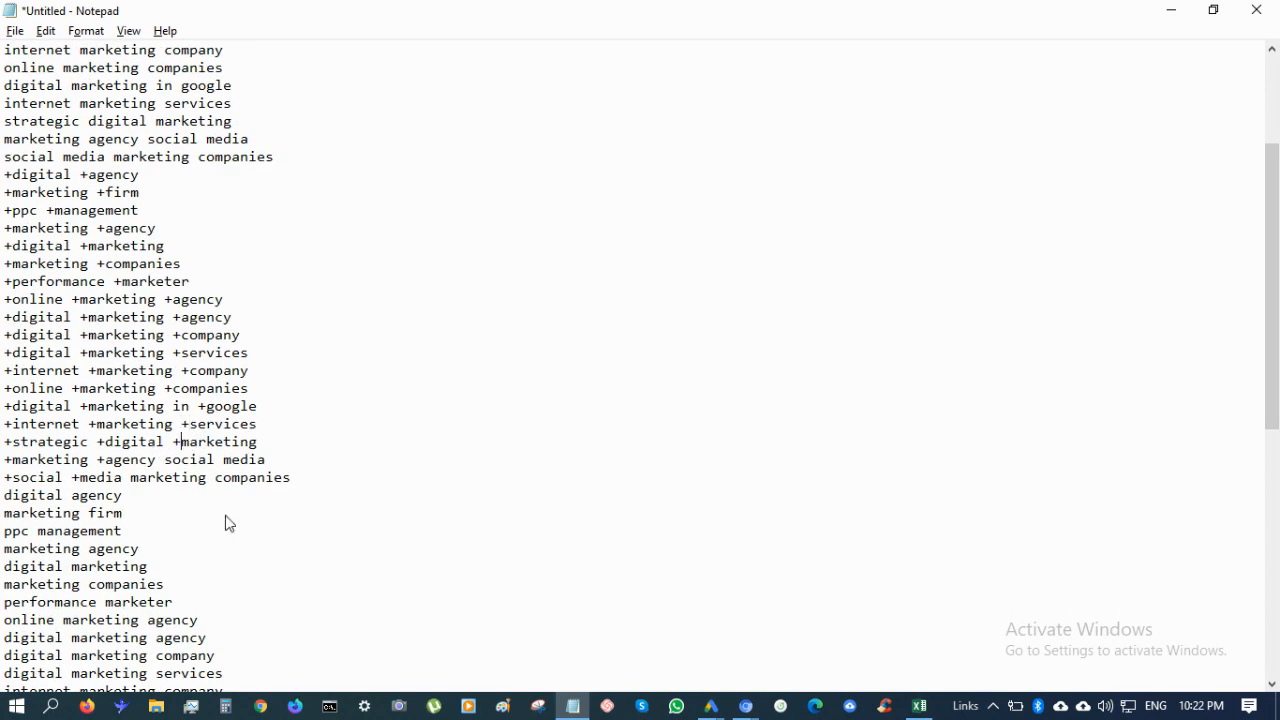
pyautogui.press('Down')
pyautogui.write('+')
pyautogui.press('Right')
pyautogui.press('Right')
pyautogui.press('Right')
pyautogui.press('Right')
pyautogui.press('Right')
pyautogui.write('+')
pyautogui.press('Down')
pyautogui.write('+')
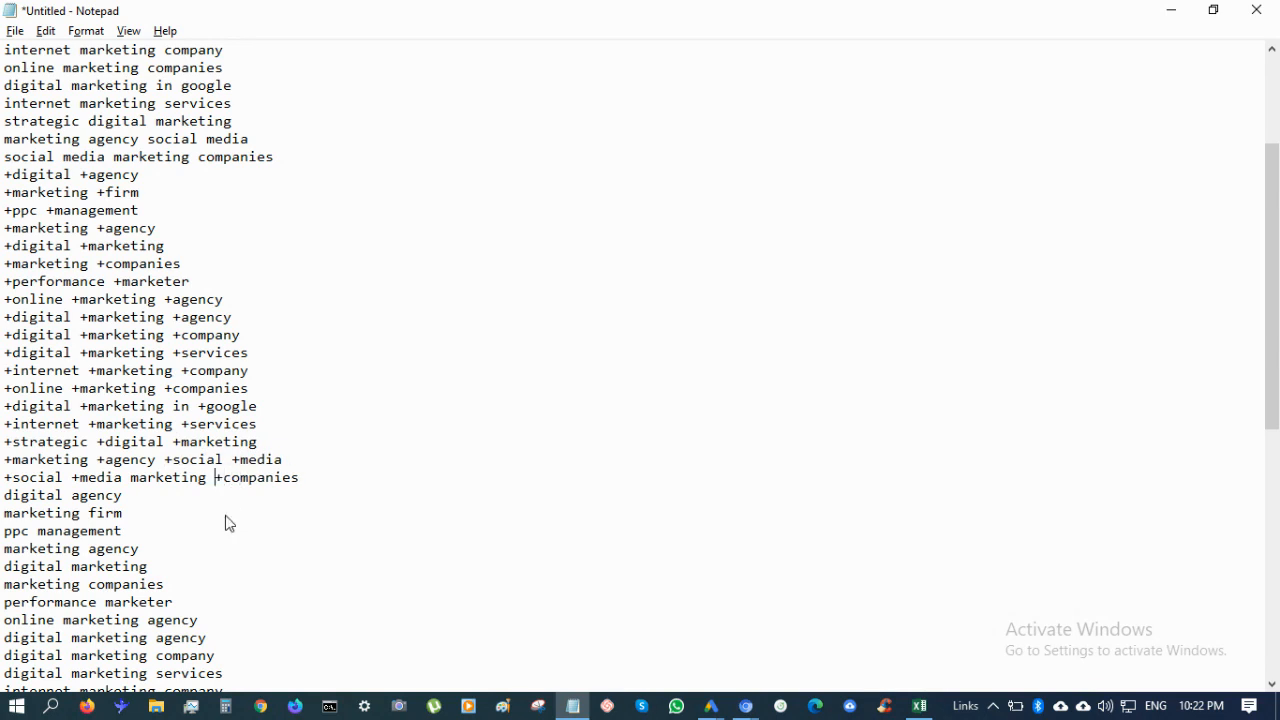
pyautogui.press('Right')
pyautogui.press('Right')
pyautogui.press('Right')
pyautogui.write('+')
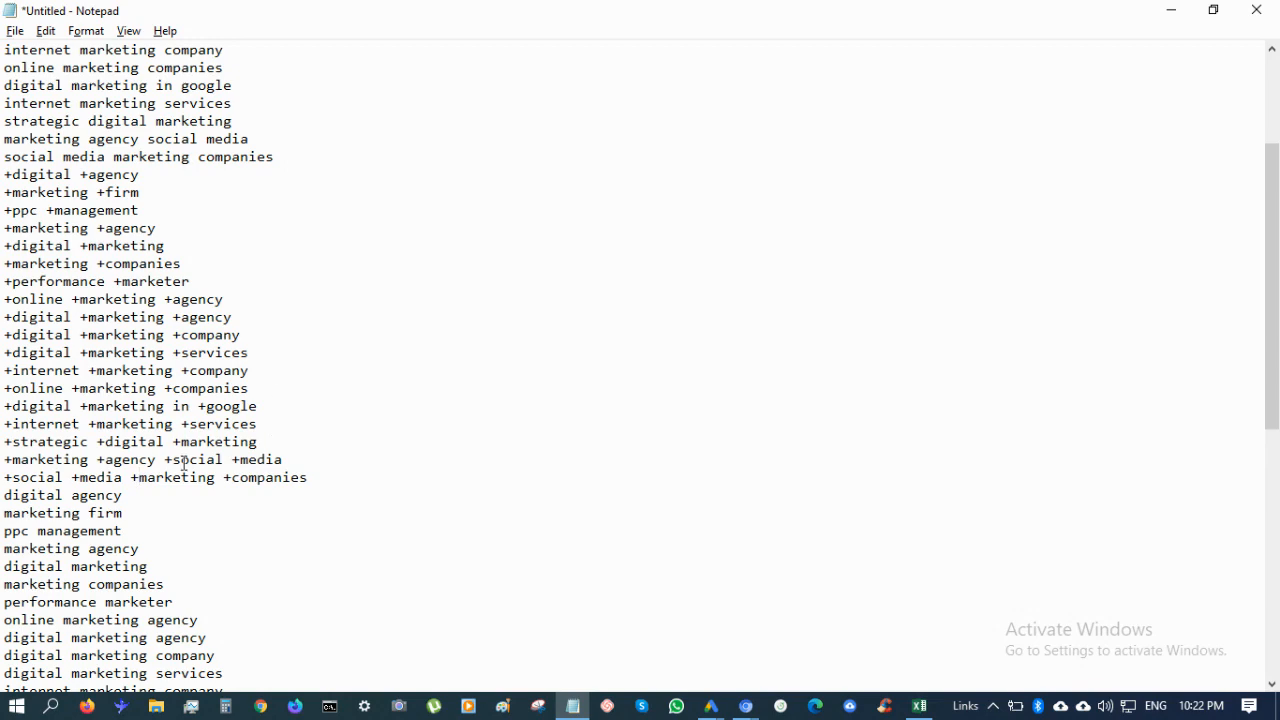
pyautogui.scroll(-6, 184, 462)
pyautogui.scroll(-1, 184, 462)
pyautogui.scroll(5, 184, 462)
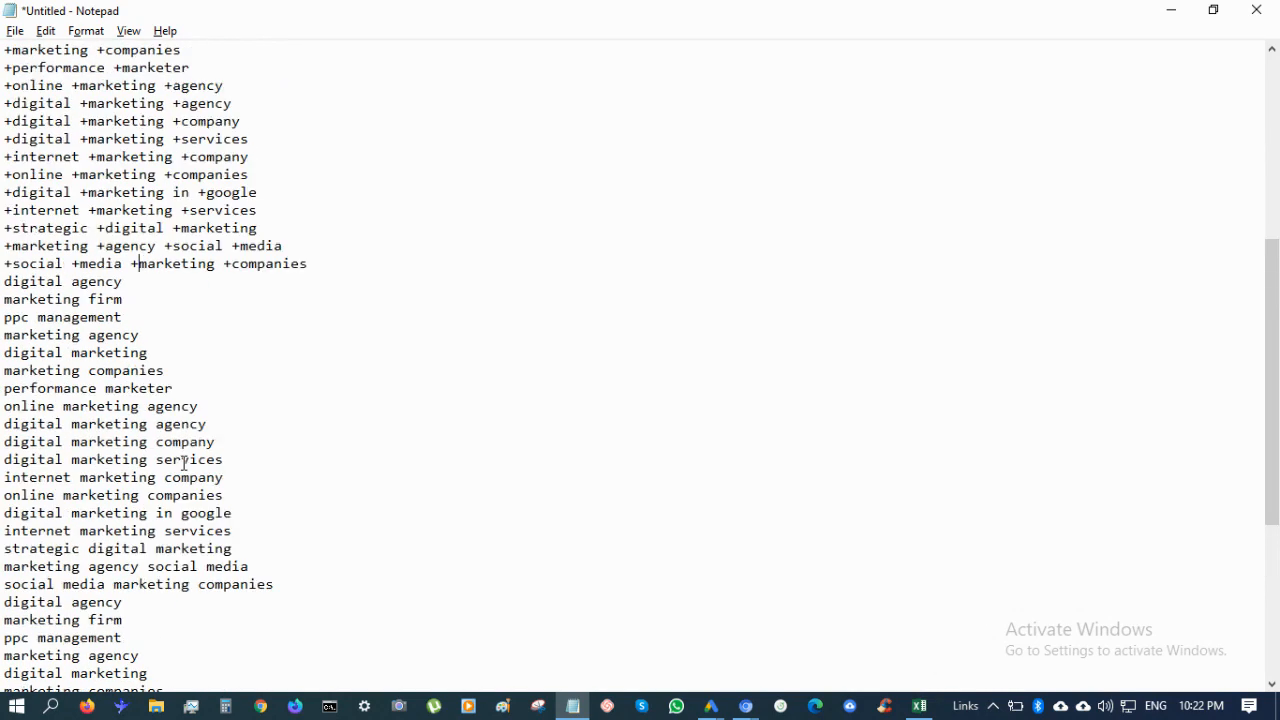
pyautogui.scroll(-2, 206, 437)
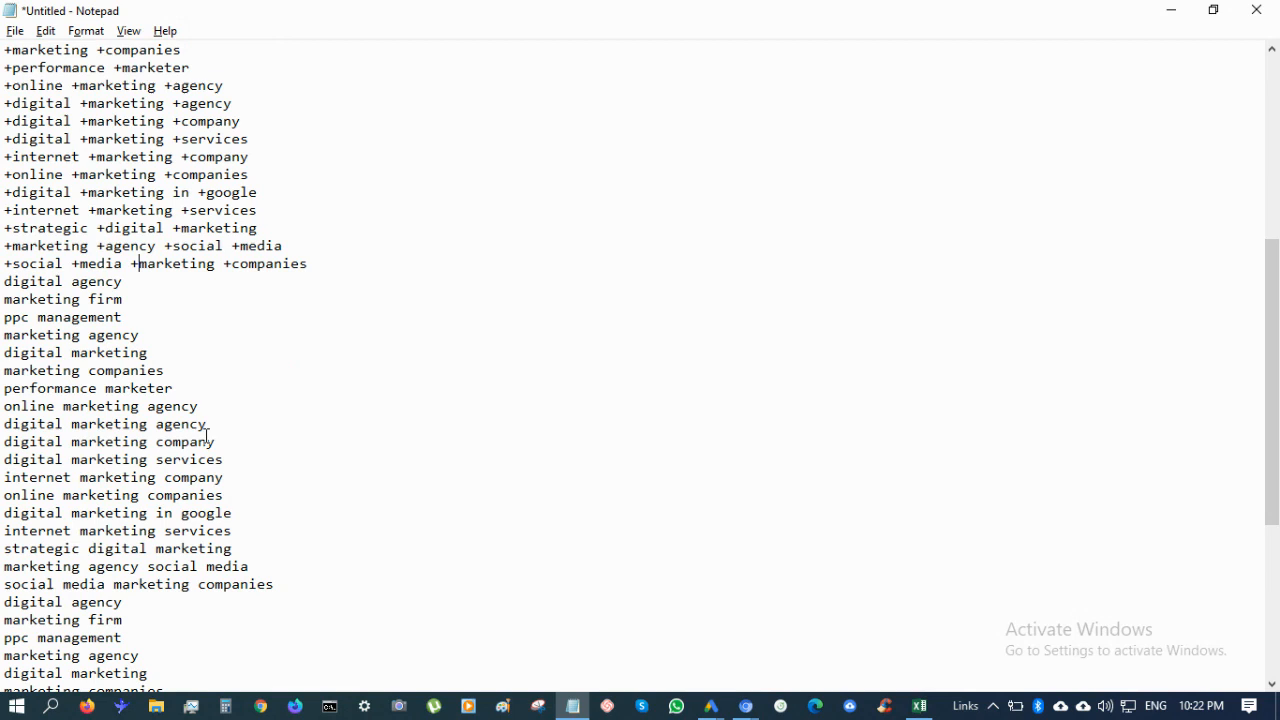
# Add a closing double quote to the end of each keyword in the second copy, working upward
pyautogui.click(336, 591)
pyautogui.write('"')
pyautogui.hotkey('shift', 'Left')
pyautogui.press('Up')
pyautogui.write('"')
pyautogui.press('Up')
pyautogui.write('"')
pyautogui.press('Up')
pyautogui.write('"')
pyautogui.press('Up')
pyautogui.write('"')
pyautogui.press('Up')
pyautogui.write('"')
pyautogui.press('Up')
pyautogui.write('"')
pyautogui.press('Up')
pyautogui.write('"')
pyautogui.press('Up')
pyautogui.write('"')
pyautogui.press('Up')
pyautogui.write('"')
pyautogui.press('Up')
pyautogui.write('"')
pyautogui.press('Up')
pyautogui.write('""')
# Add an opening double quote before each keyword so all 18 phrase-match lines are fully quoted
pyautogui.press('Down')
pyautogui.press('Home')
pyautogui.write('"')
pyautogui.press('Down')
pyautogui.press('Home')
pyautogui.write('"')
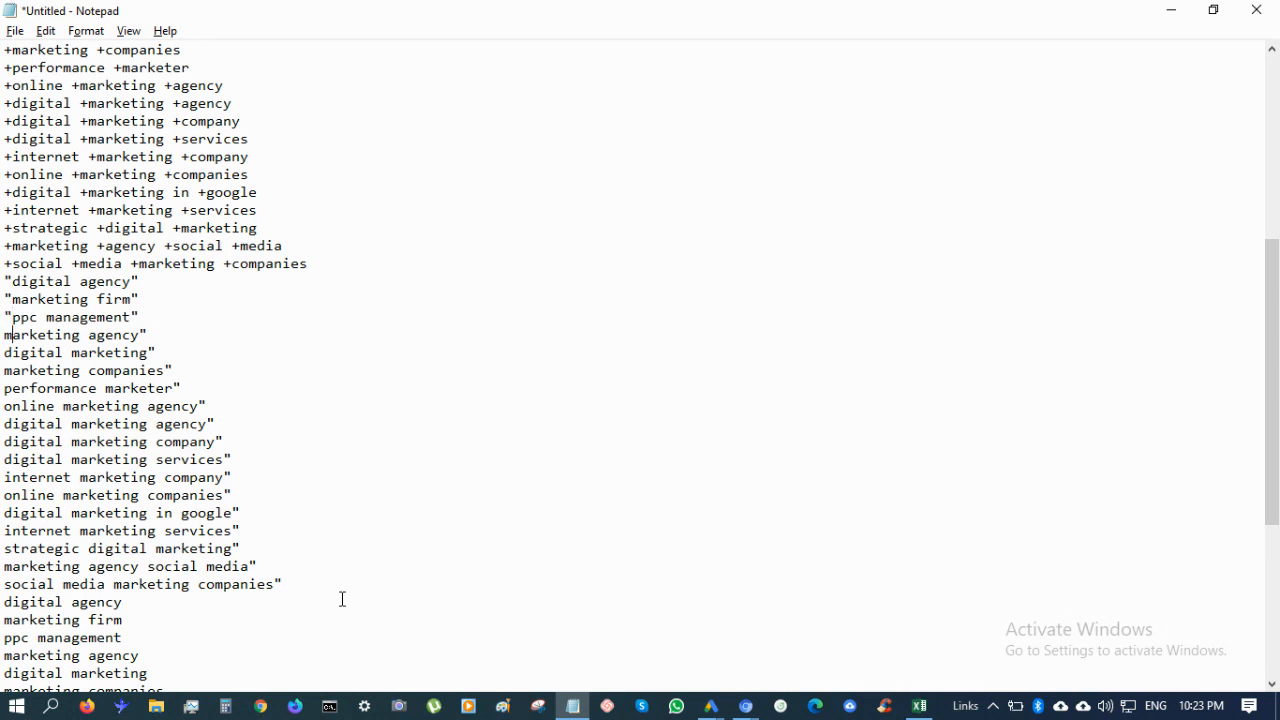
pyautogui.press('Down')
pyautogui.press('Home')
pyautogui.write('"')
pyautogui.press('Down')
pyautogui.write('"')
pyautogui.press('Down')
pyautogui.press('Home')
pyautogui.write('"')
pyautogui.press('Down')
pyautogui.press('Home')
pyautogui.write('"')
pyautogui.press('Down')
pyautogui.press('Home')
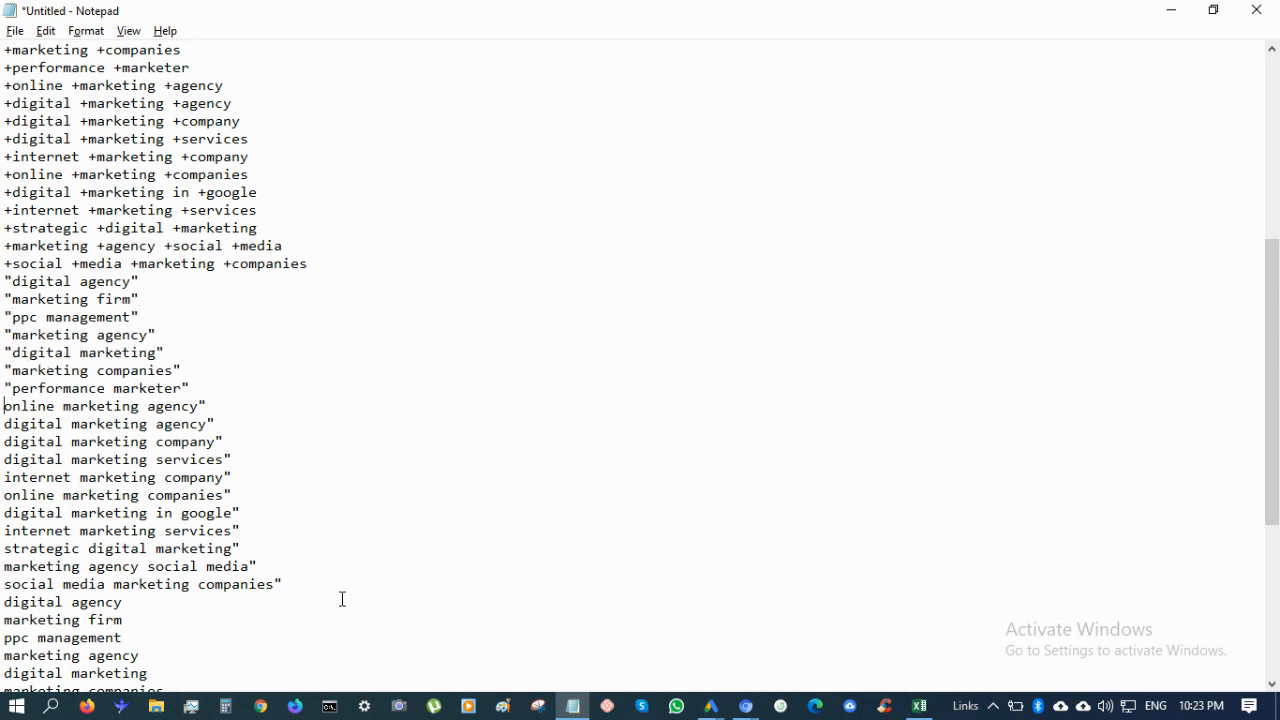
pyautogui.write('"')
pyautogui.press('Down')
pyautogui.press('Home')
pyautogui.write('"')
pyautogui.press('Down')
pyautogui.press('Home')
pyautogui.write('"')
pyautogui.press('Down')
pyautogui.press('Home')
pyautogui.write('"')
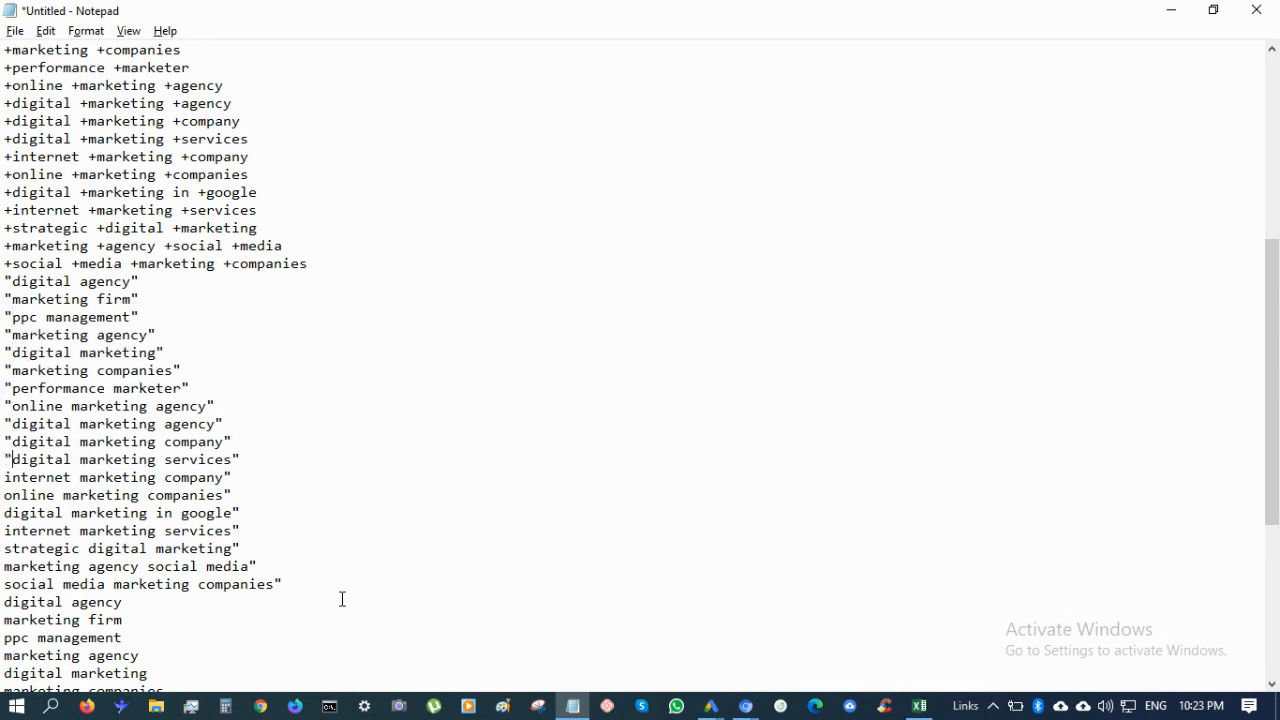
pyautogui.write('"')
pyautogui.press('Down')
pyautogui.press('Home')
pyautogui.write('"')
pyautogui.press('Down')
pyautogui.press('Home')
pyautogui.write('"')
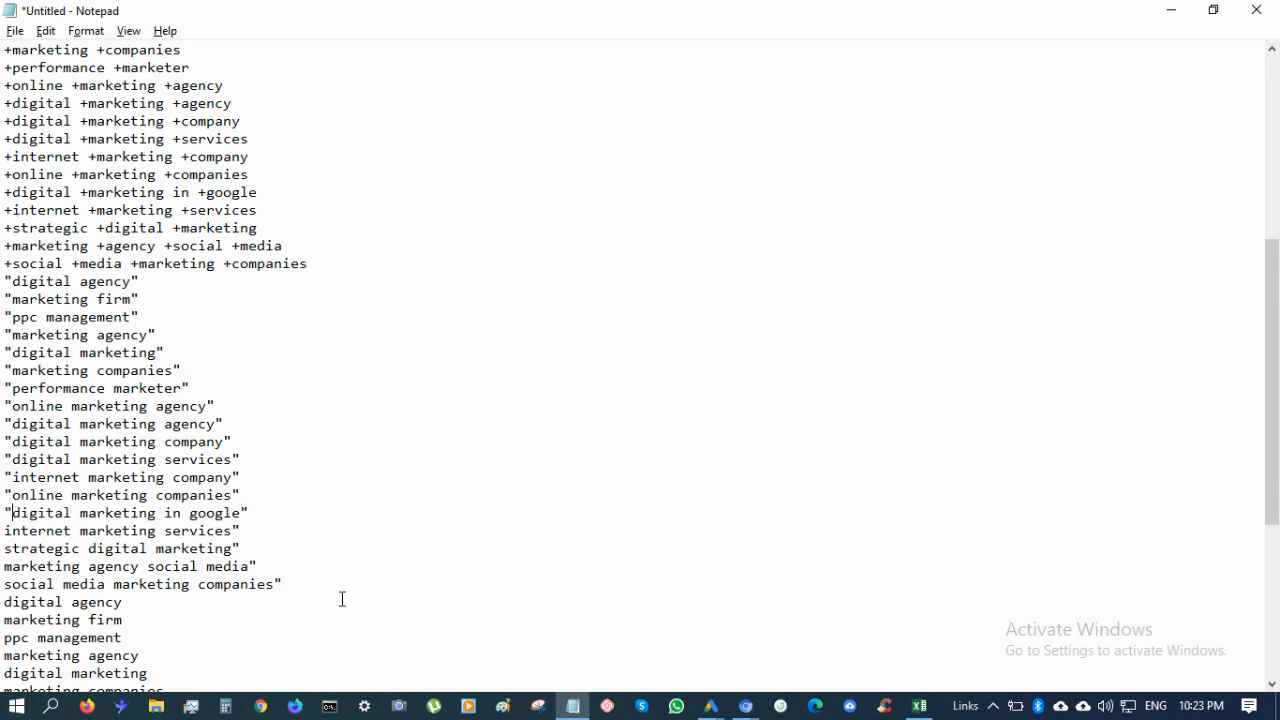
pyautogui.write('"')
pyautogui.press('Down')
pyautogui.press('Home')
pyautogui.write('"')
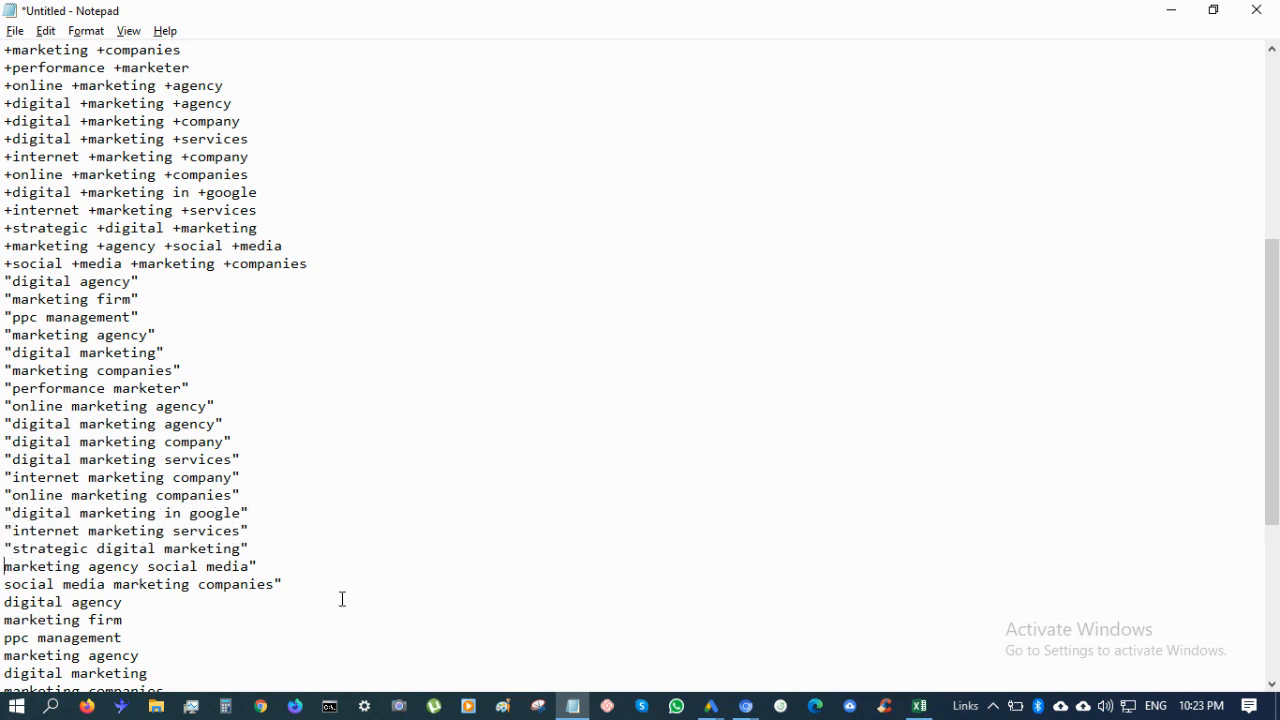
pyautogui.write('"')
pyautogui.press('Down')
pyautogui.press('Home')
pyautogui.write('"')
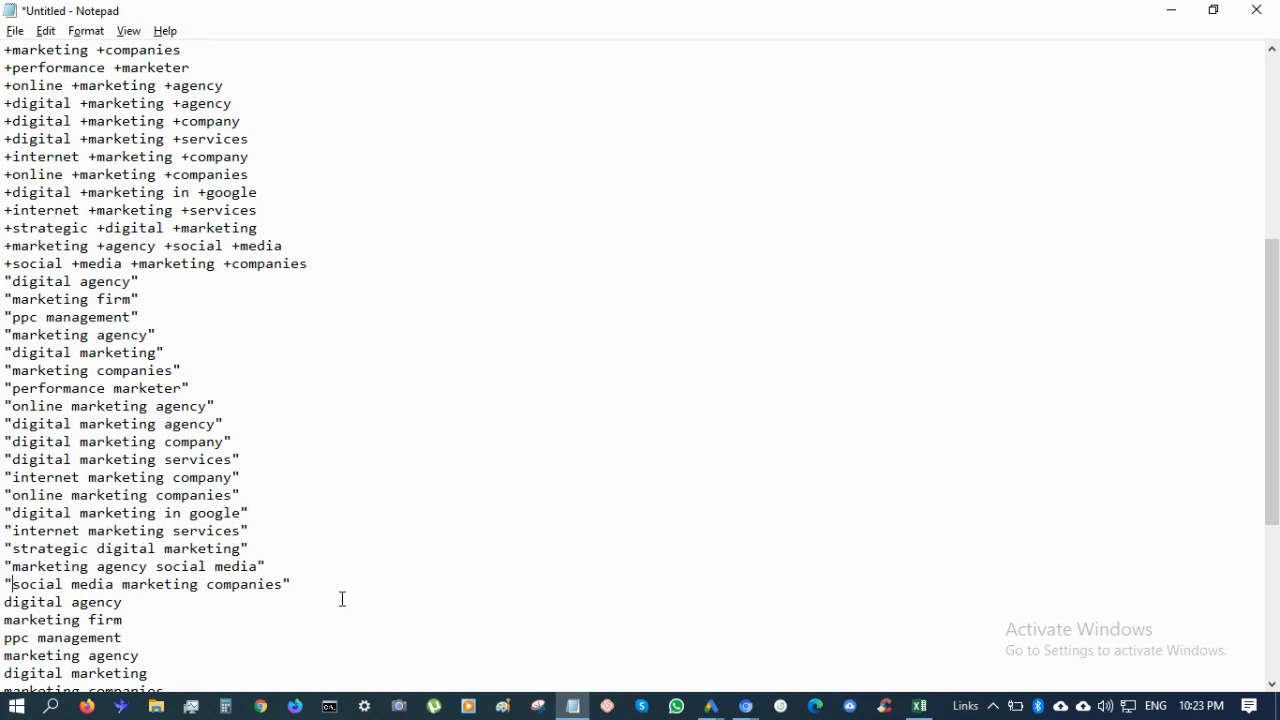
pyautogui.scroll(-6, 342, 599)
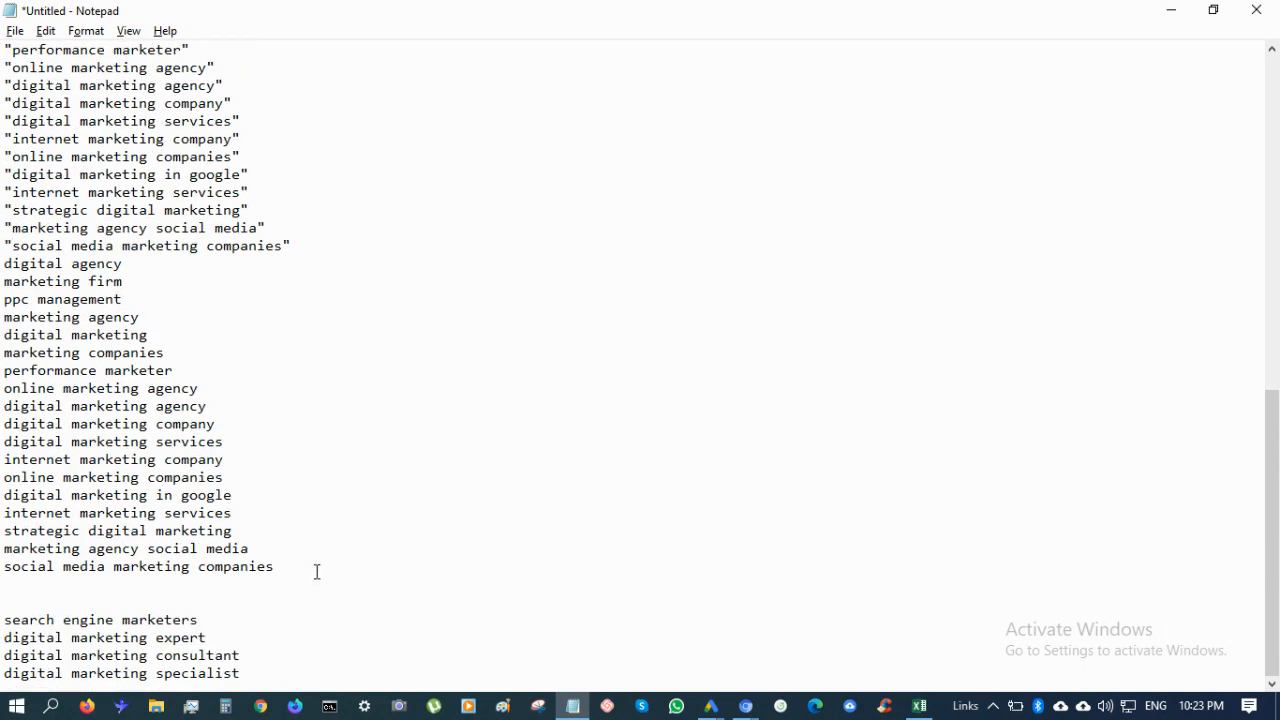
pyautogui.press('End')
# Append a closing ] to each plain keyword, working upward to 'digital agency'
pyautogui.write(']')
pyautogui.press('Up')
pyautogui.press('End')
pyautogui.write(']')
pyautogui.press('Up')
pyautogui.press('End')
pyautogui.press(']')
pyautogui.press('Up')
pyautogui.press('End')
pyautogui.press(']')
pyautogui.press('Up')
pyautogui.press('End')
pyautogui.press(']')
pyautogui.press('Up')
pyautogui.press('End')
pyautogui.press(']')
pyautogui.press('Up')
pyautogui.press('End')
pyautogui.press(']')
pyautogui.press('Up')
pyautogui.press('End')
pyautogui.press(']')
pyautogui.press('Up')
pyautogui.press('End')
pyautogui.press(']')
pyautogui.press('Up')
pyautogui.press('End')
pyautogui.press(']')
pyautogui.press('Up')
pyautogui.press('End')
pyautogui.press(']')
pyautogui.press('Up')
pyautogui.press('End')
pyautogui.press(']')
pyautogui.press('Up')
pyautogui.press('End')
pyautogui.press(']')
pyautogui.press('Up')
pyautogui.press('End')
pyautogui.press(']')
pyautogui.press('Up')
pyautogui.press('End')
pyautogui.press(']')
pyautogui.press('Up')
pyautogui.press('End')
pyautogui.press(']')
pyautogui.press('Up')
pyautogui.press('End')
pyautogui.press(']')
pyautogui.press('Up')
pyautogui.press('End')
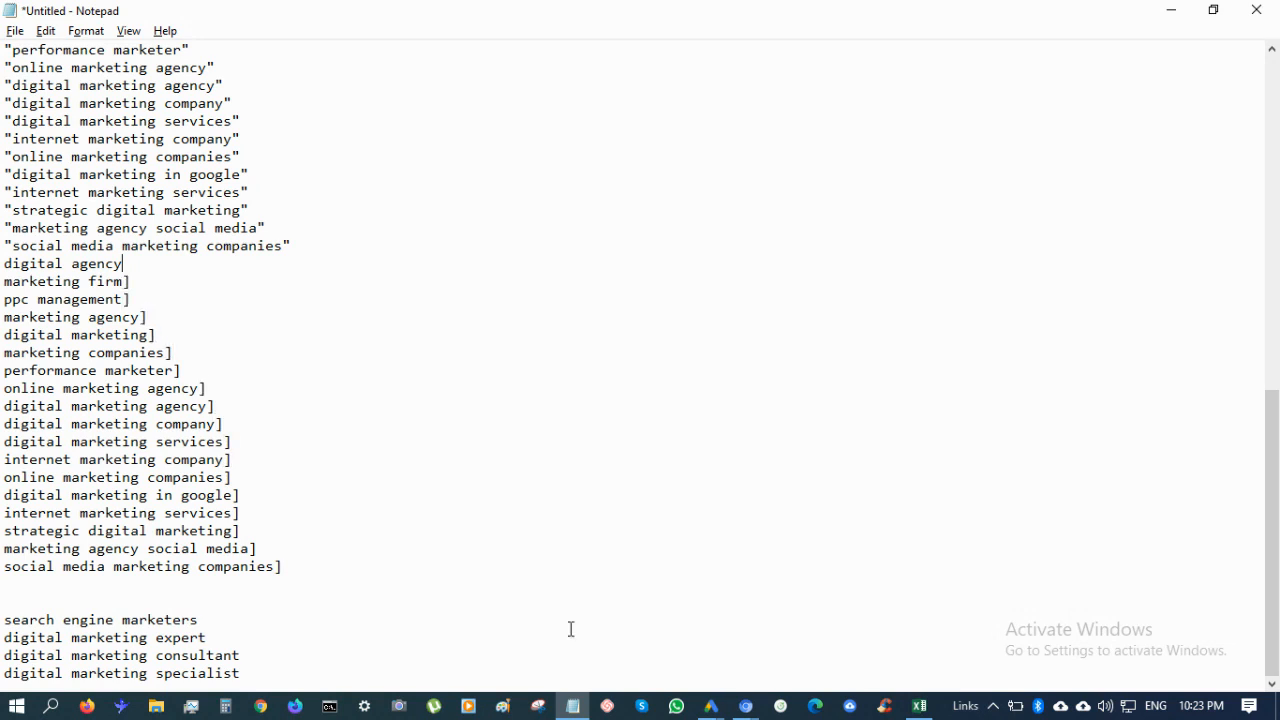
pyautogui.press(']')
# Prefix each keyword with [ from 'digital agency' down to 'social media marketing companies'
pyautogui.press('[')
pyautogui.press('Down')
pyautogui.press('Home')
pyautogui.press('[')
pyautogui.press('Down')
pyautogui.press('Home')
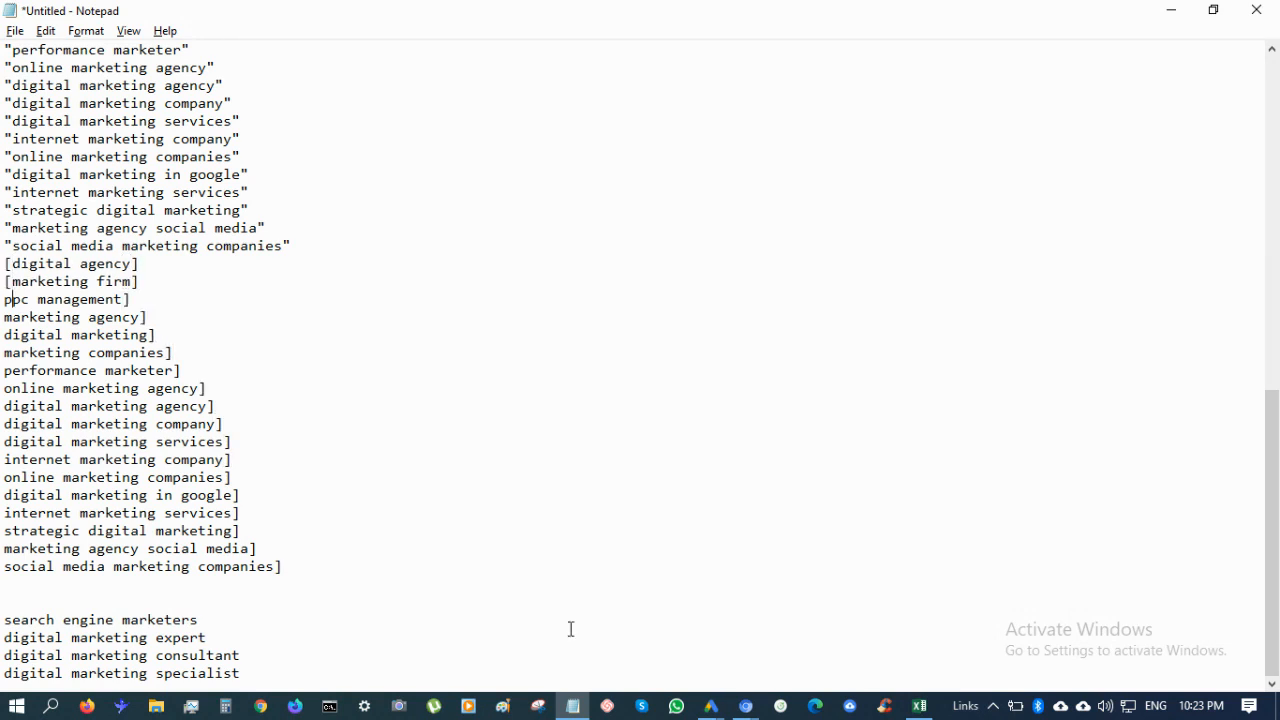
pyautogui.press('[')
pyautogui.press('Down')
pyautogui.press('Home')
pyautogui.press('[')
pyautogui.press('Down')
pyautogui.press('Home')
pyautogui.press('[')
pyautogui.press('Down')
pyautogui.press('Home')
pyautogui.press('[')
pyautogui.press('Down')
pyautogui.press('Home')
pyautogui.press('[')
pyautogui.press('Down')
pyautogui.press('Home')
pyautogui.press('[')
pyautogui.press('Down')
pyautogui.press('Home')
pyautogui.press('[')
pyautogui.press('Down')
pyautogui.press('Home')
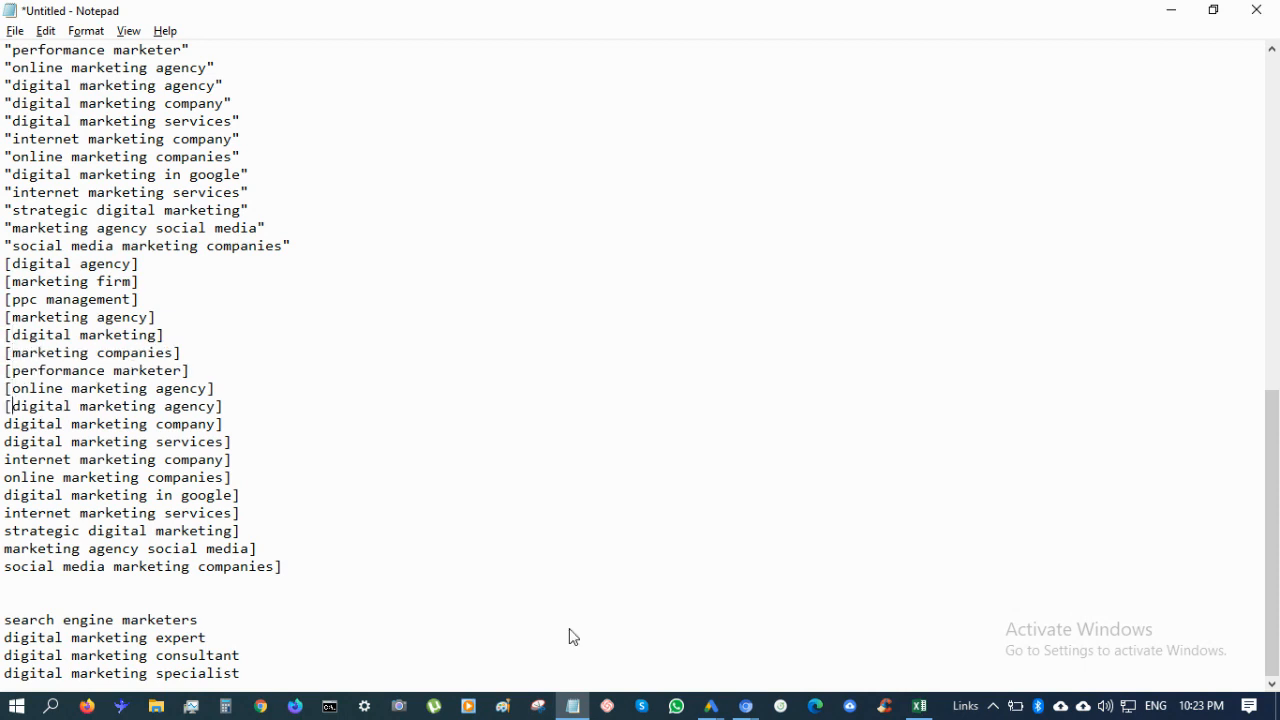
pyautogui.press('[')
pyautogui.press('Down')
pyautogui.press('Home')
pyautogui.press('[')
pyautogui.press('Down')
pyautogui.press('Home')
pyautogui.press('[')
pyautogui.press('Down')
pyautogui.press('Home')
pyautogui.press('[')
pyautogui.press('Down')
pyautogui.press('Home')
pyautogui.press('[')
pyautogui.press('Down')
pyautogui.press('Home')
pyautogui.press('[')
pyautogui.press('Down')
pyautogui.press('Home')
pyautogui.press('[')
pyautogui.press('Down')
pyautogui.press('Home')
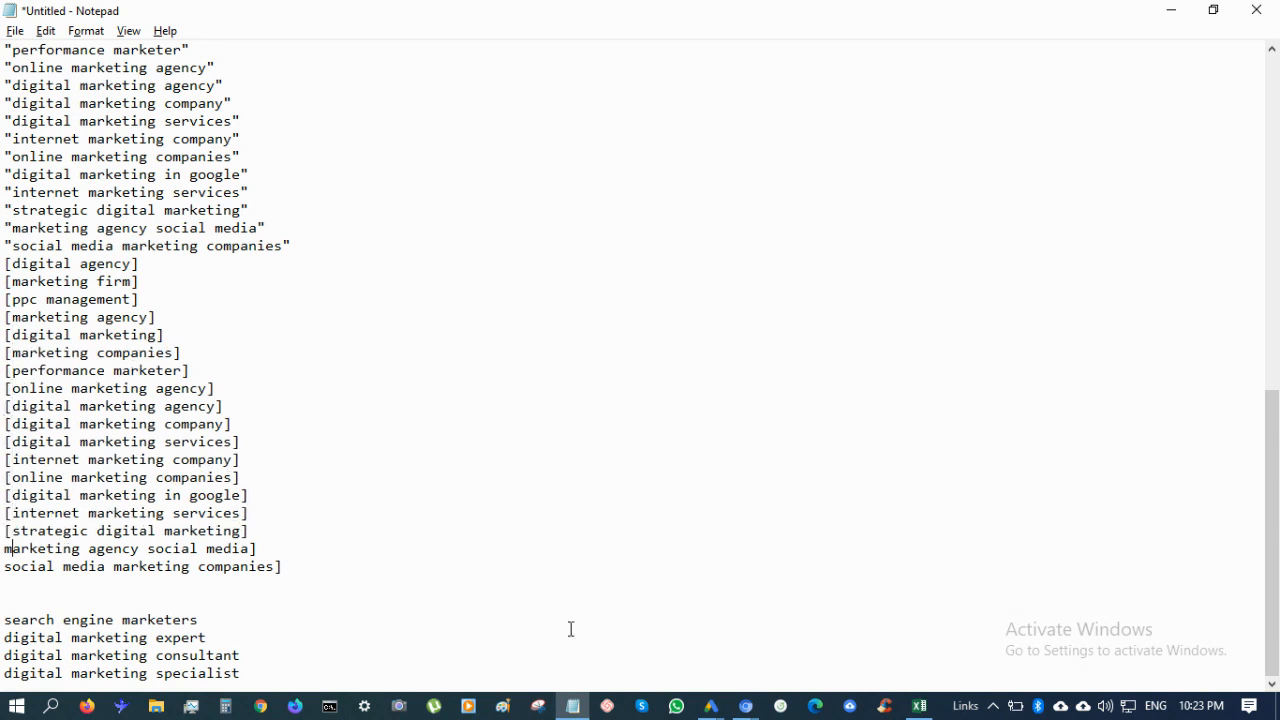
pyautogui.press('[')
pyautogui.press('Down')
pyautogui.press('Home')
pyautogui.press('[')
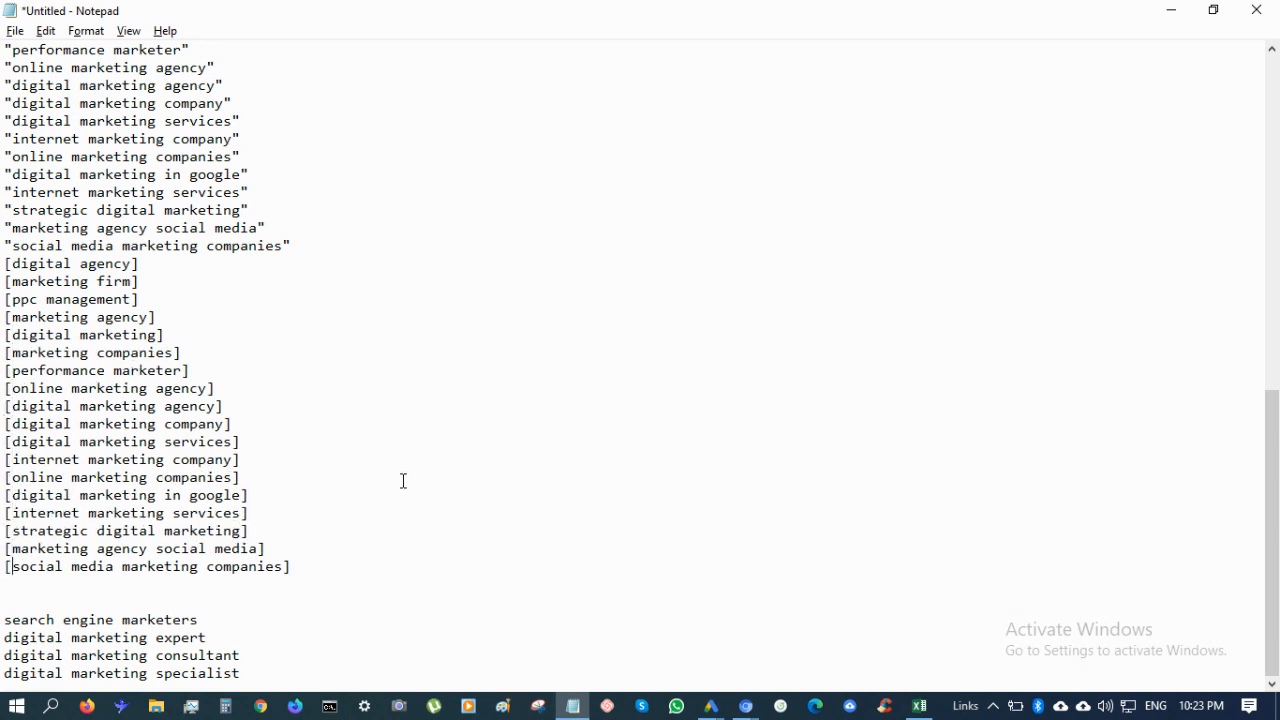
pyautogui.scroll(13, 403, 481)
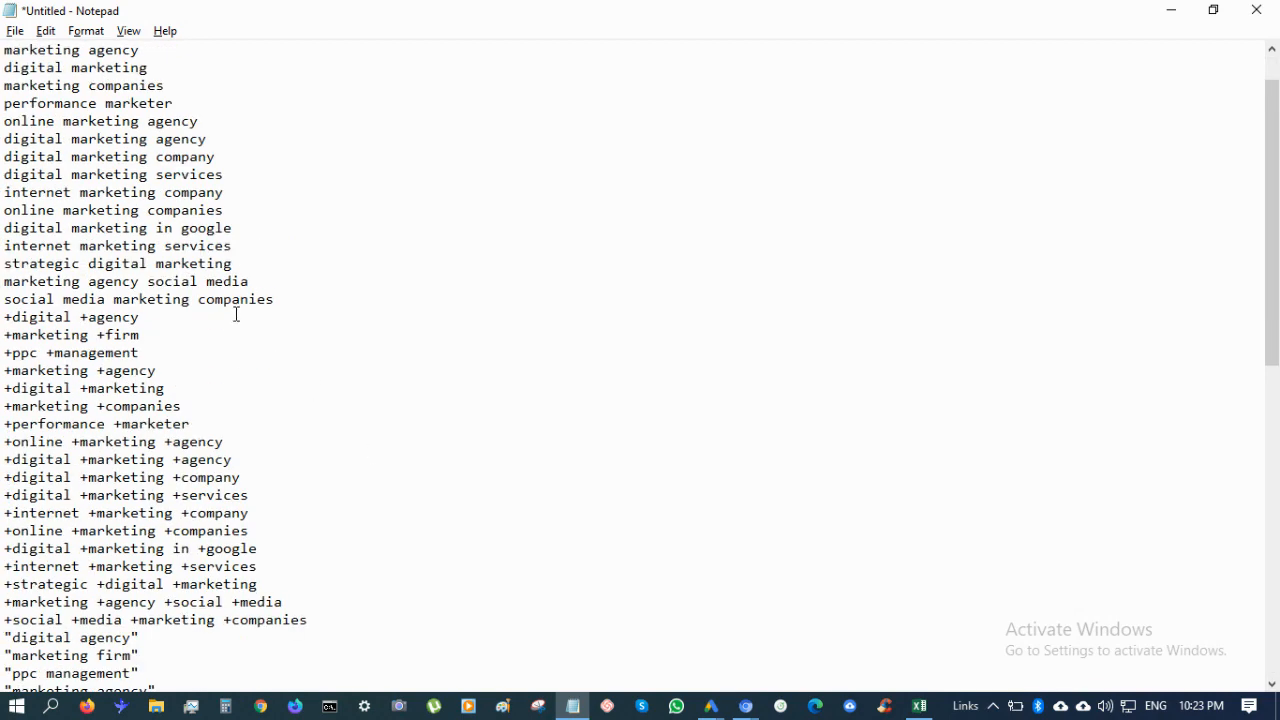
pyautogui.scroll(-11, 211, 410)
pyautogui.scroll(-2, 209, 404)
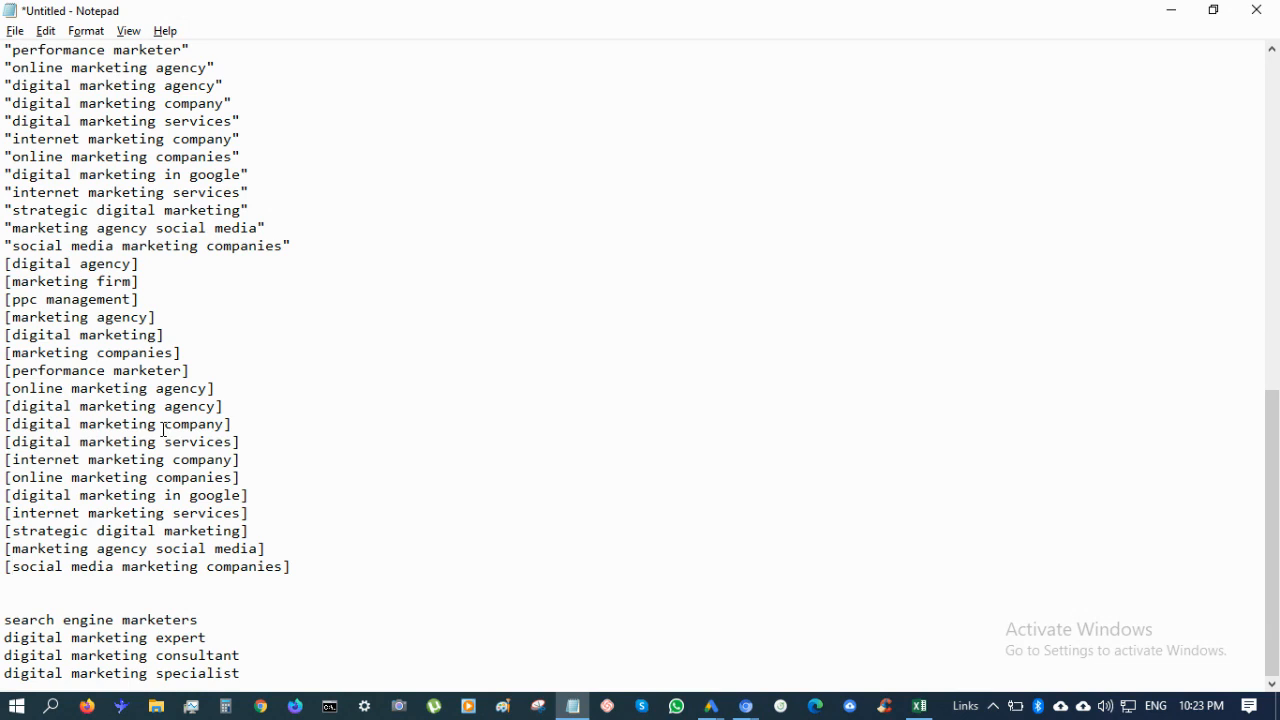
# Copy the four new keyword lines and paste them three more times below the block
pyautogui.click(259, 678)
pyautogui.moveTo(259, 678); pyautogui.dragTo(3, 621)
pyautogui.hotkey('ctrl', 'c')
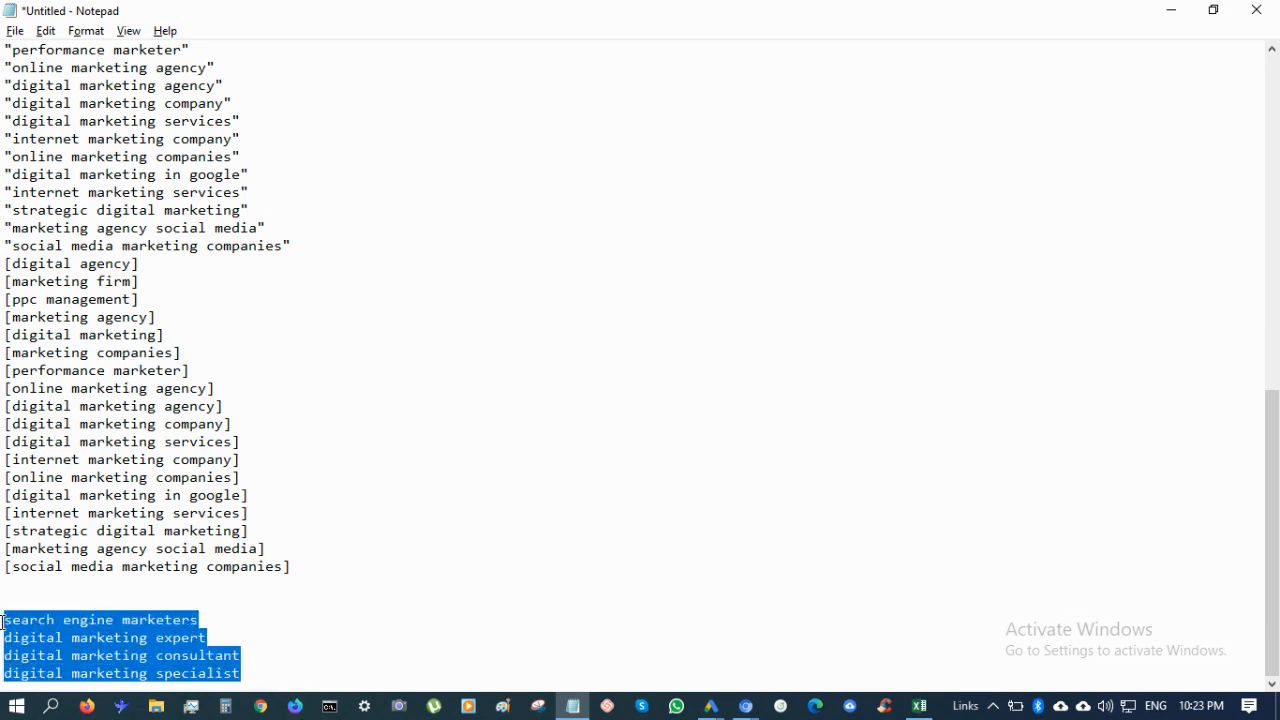
pyautogui.click(262, 668)
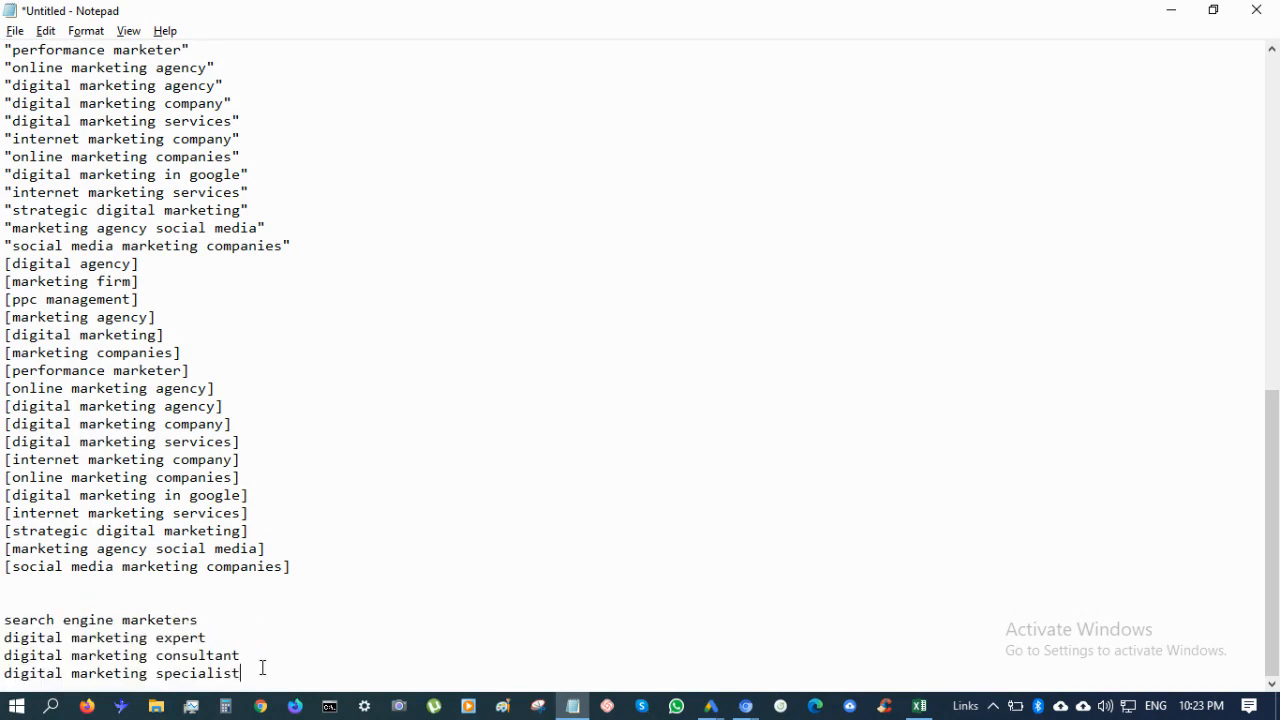
pyautogui.press('Return')
pyautogui.hotkey('ctrl', 'v')
pyautogui.press('Return')
pyautogui.hotkey('ctrl', 'v')
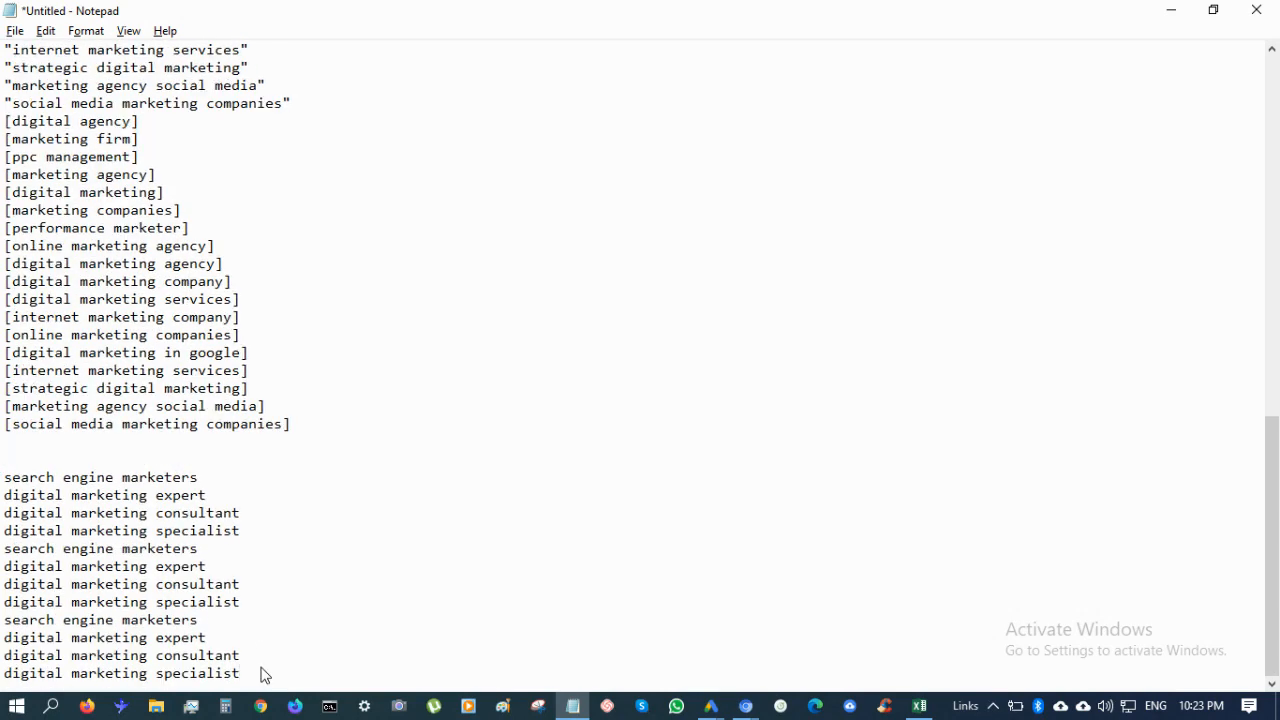
pyautogui.press('Return')
pyautogui.hotkey('ctrl', 'v')
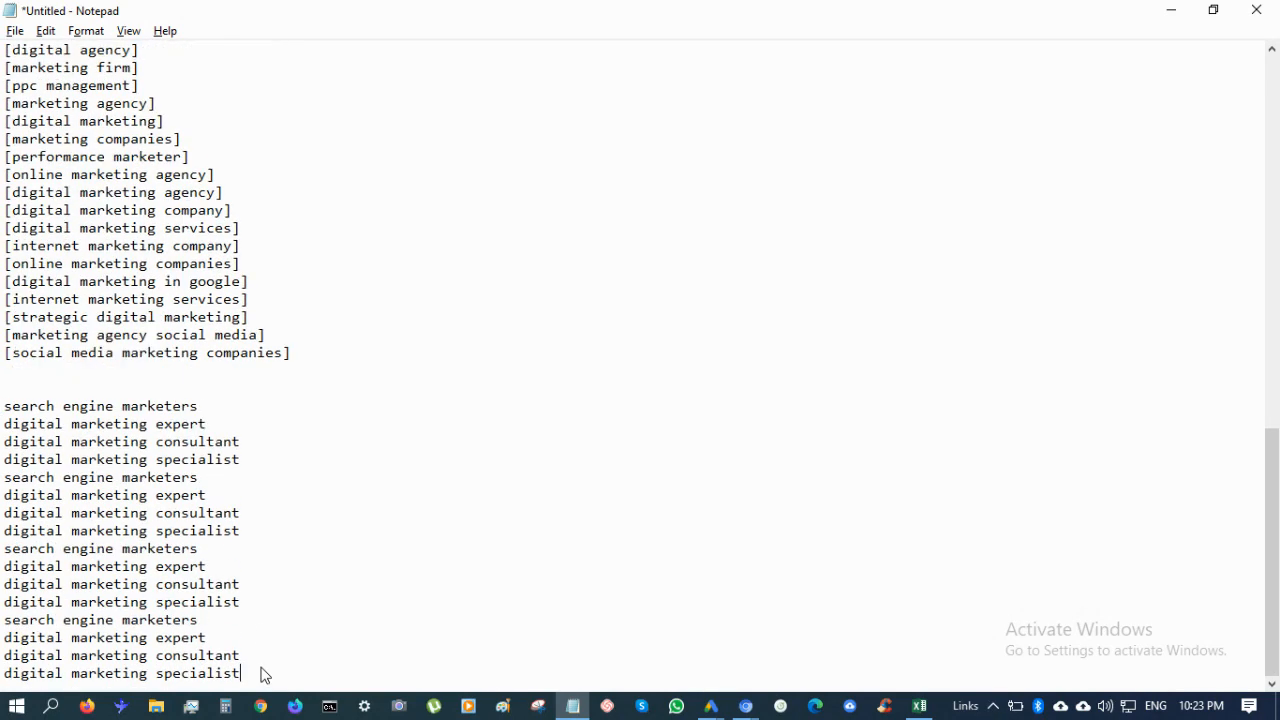
# Add a + modifier before each word in the second copy of the four keywords
pyautogui.click(3, 477)
pyautogui.write('+')
pyautogui.press('Left')
pyautogui.press('Down')
pyautogui.write('+')
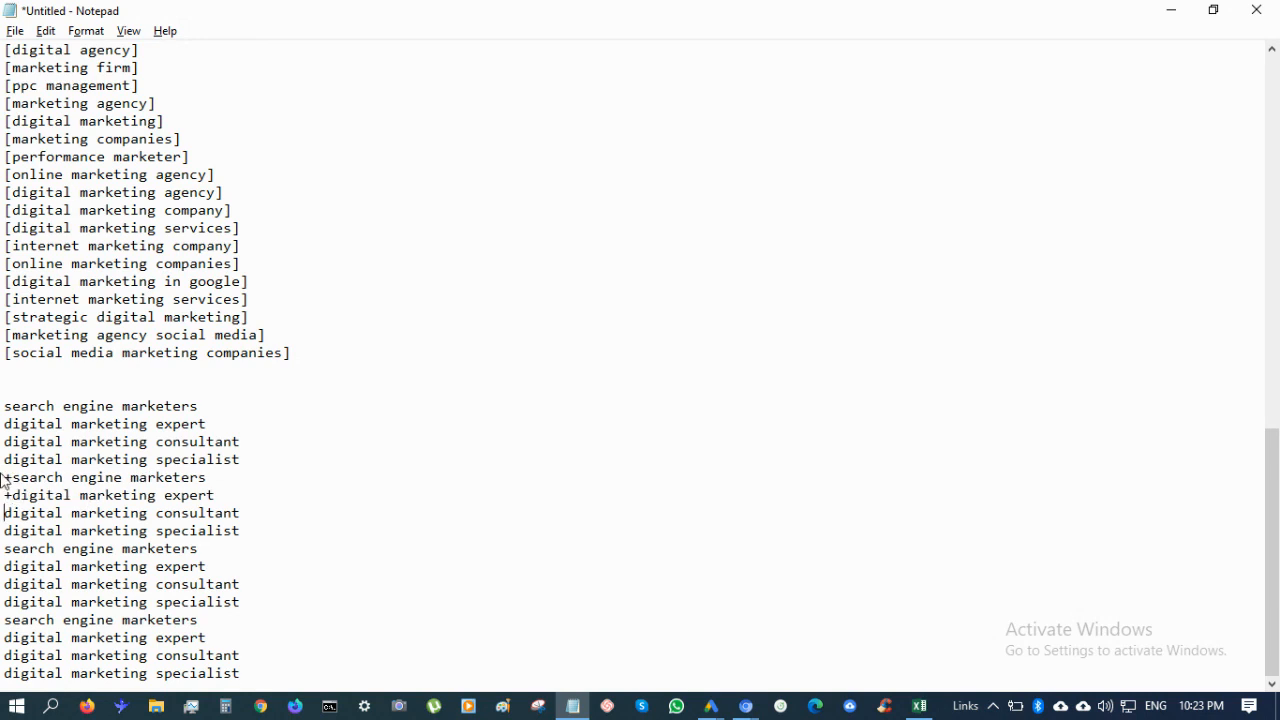
pyautogui.press('Left')
pyautogui.press('Down')
pyautogui.write('+')
pyautogui.press('Left')
pyautogui.press('Down')
pyautogui.write('+')
pyautogui.press('Right')
pyautogui.press('Right')
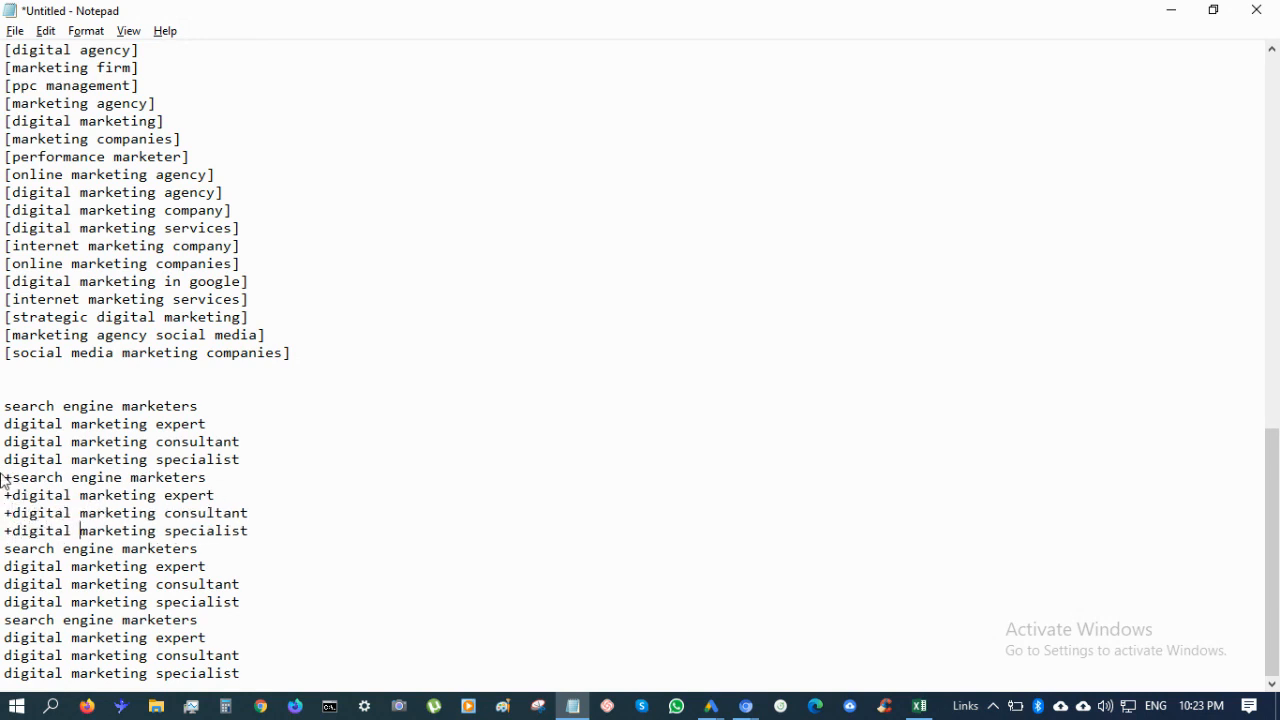
pyautogui.write('+')
pyautogui.press('Left')
pyautogui.press('Up')
pyautogui.write('+')
pyautogui.press('Left')
pyautogui.press('Up')
pyautogui.write('+')
pyautogui.press('Up')
pyautogui.press('Left')
pyautogui.press('Left')
pyautogui.write('+')
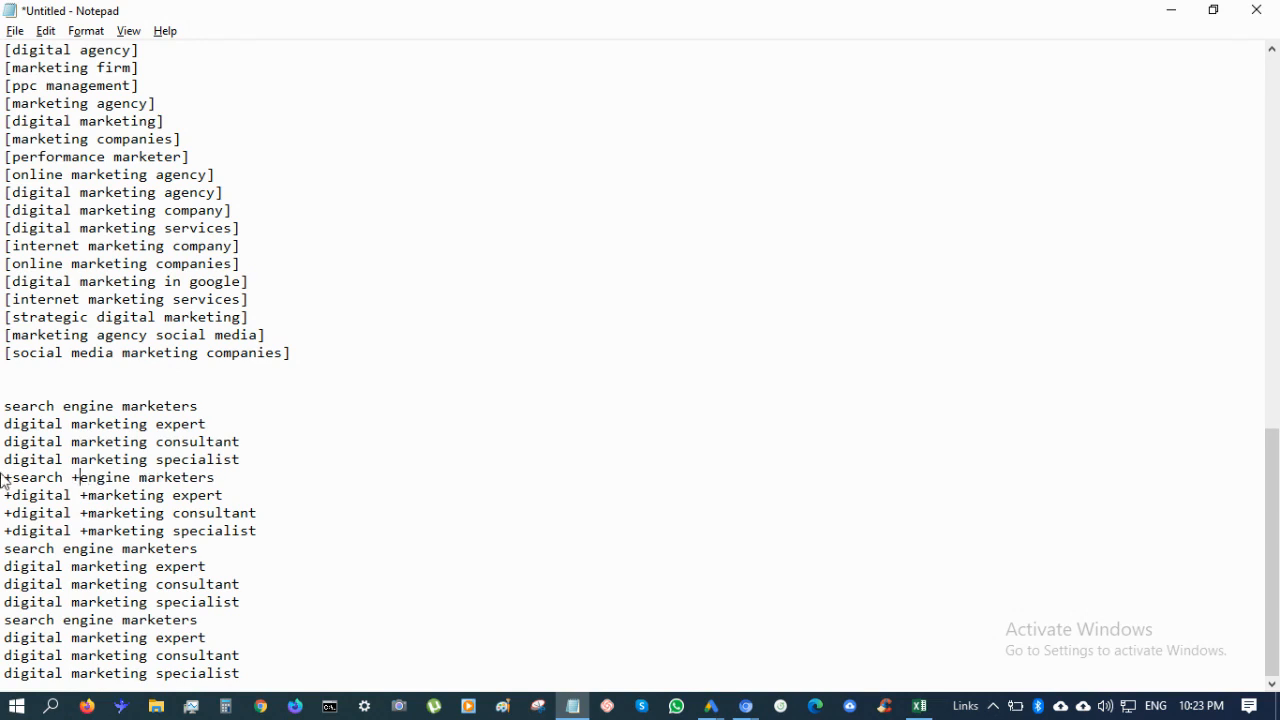
pyautogui.press('Right')
pyautogui.press('Right')
pyautogui.press('Right')
pyautogui.write('+')
pyautogui.press('Down')
pyautogui.write('+')
pyautogui.press('Down')
pyautogui.write('+')
pyautogui.press('Down')
pyautogui.write('+')
pyautogui.press('Down')
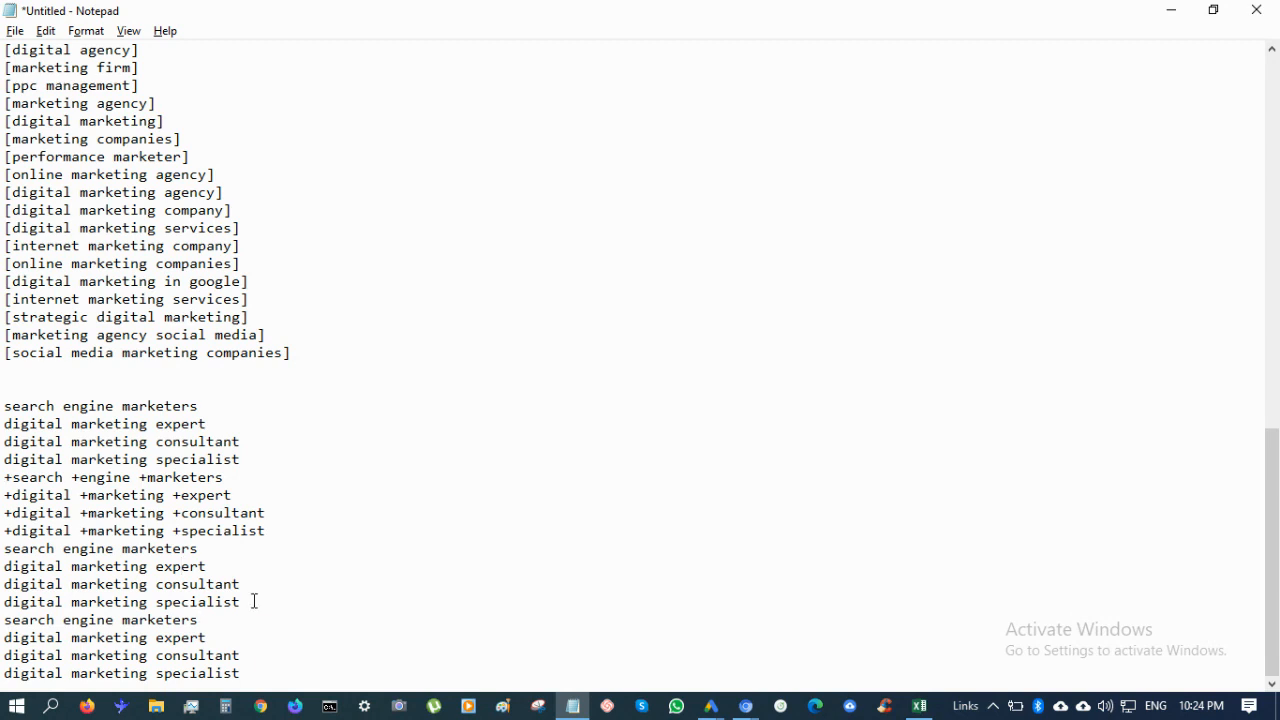
# Wrap each keyword in the third copy in double quotes
pyautogui.hotkey('ctrl', 'v')
pyautogui.hotkey('ctrl', 'z')
pyautogui.write('"')
pyautogui.hotkey('shift', 'Up')
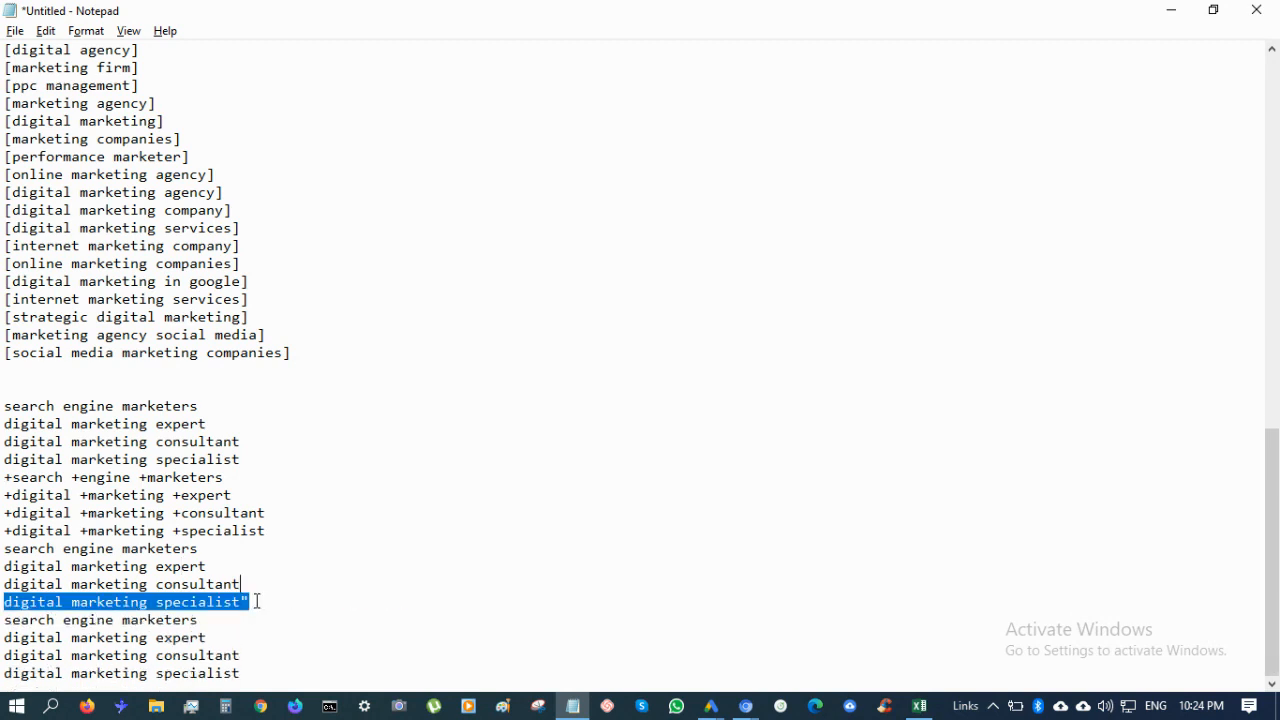
pyautogui.click(257, 601)
pyautogui.hotkey('shift', 'Left')
pyautogui.hotkey('ctrl', 'c')
pyautogui.press('Up')
pyautogui.hotkey('ctrl', 'v')
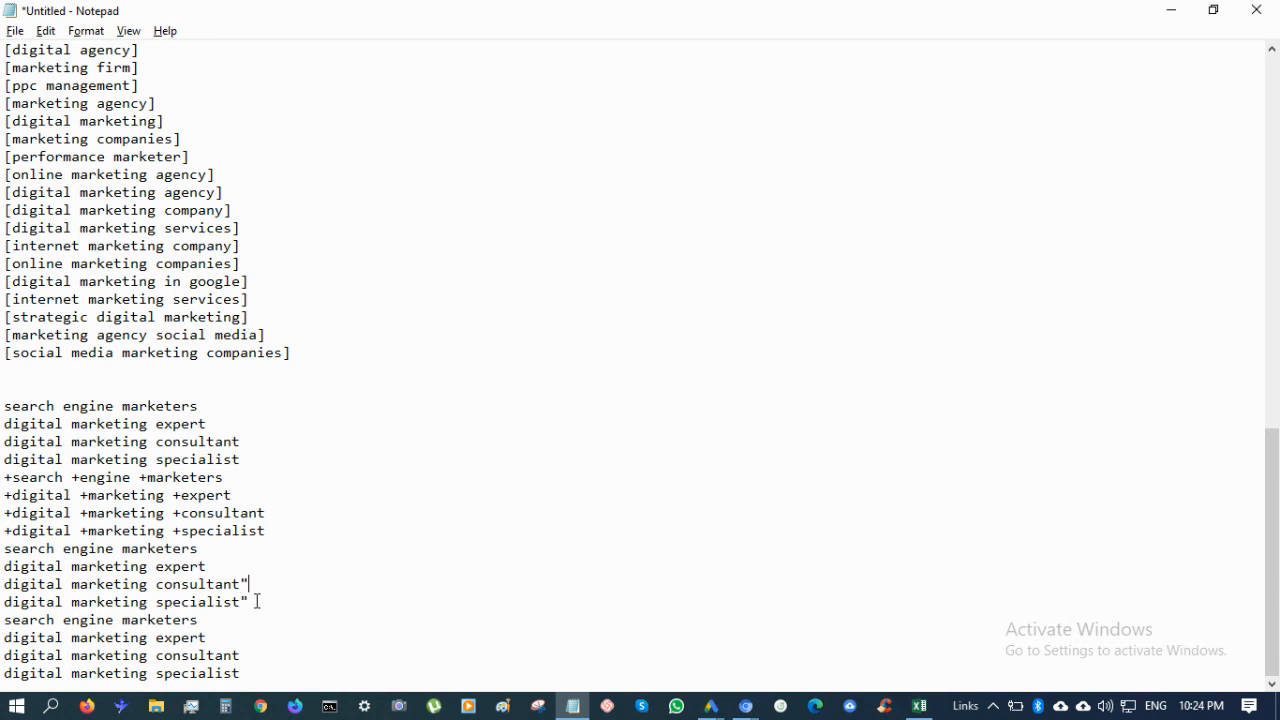
pyautogui.press('Home')
pyautogui.hotkey('ctrl', 'v')
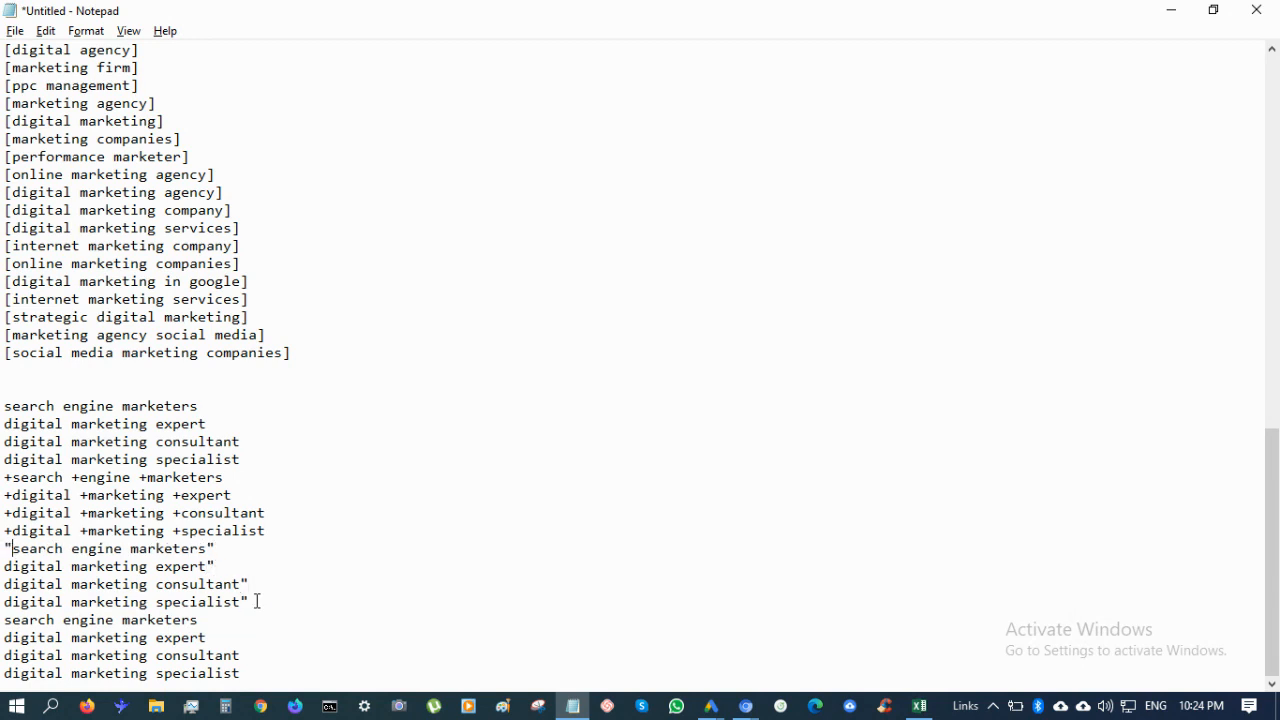
pyautogui.press('Down')
pyautogui.press('Home')
pyautogui.hotkey('ctrl', 'v')
pyautogui.press('Down')
pyautogui.press('Home')
pyautogui.hotkey('ctrl', 'v')
pyautogui.press('Down')
pyautogui.press('Home')
pyautogui.hotkey('ctrl', 'v')
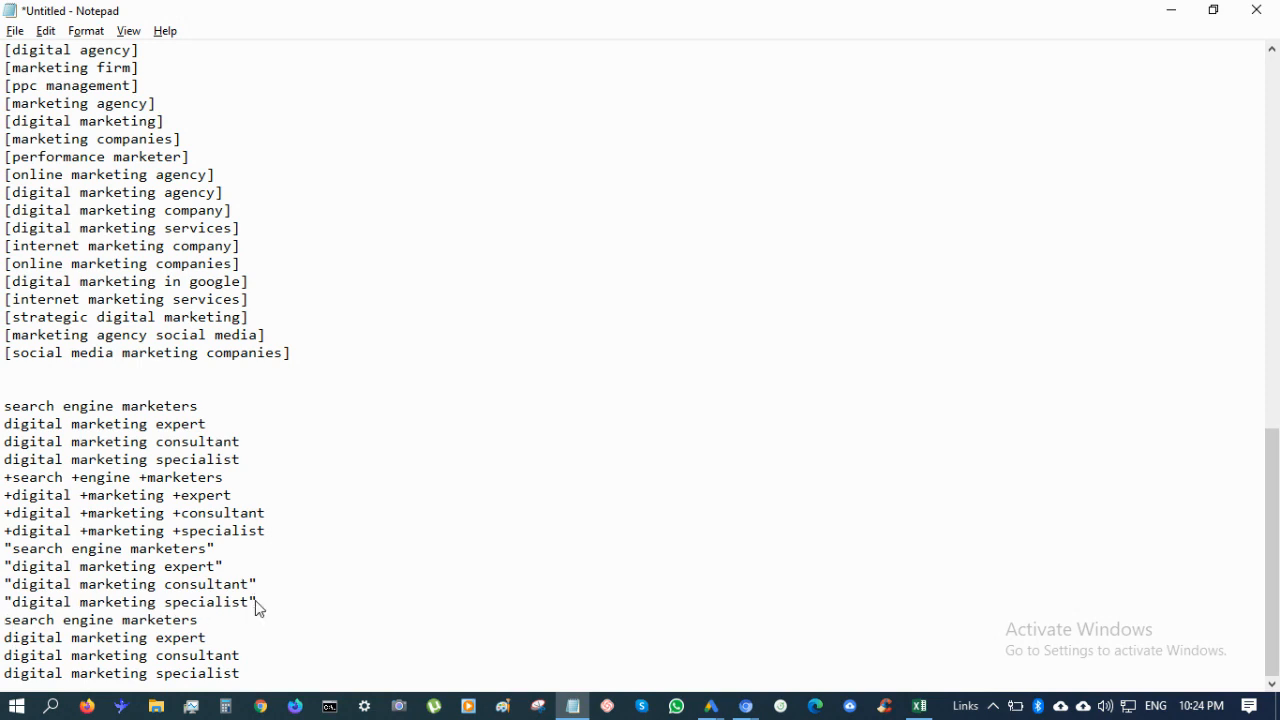
# Enclose each keyword in the fourth copy in square brackets
pyautogui.write('[')
pyautogui.press('Down')
pyautogui.press('Home')
pyautogui.write('[')
pyautogui.press('Down')
pyautogui.press('Home')
pyautogui.write('[')
pyautogui.press('Down')
pyautogui.press('Home')
pyautogui.write('[')
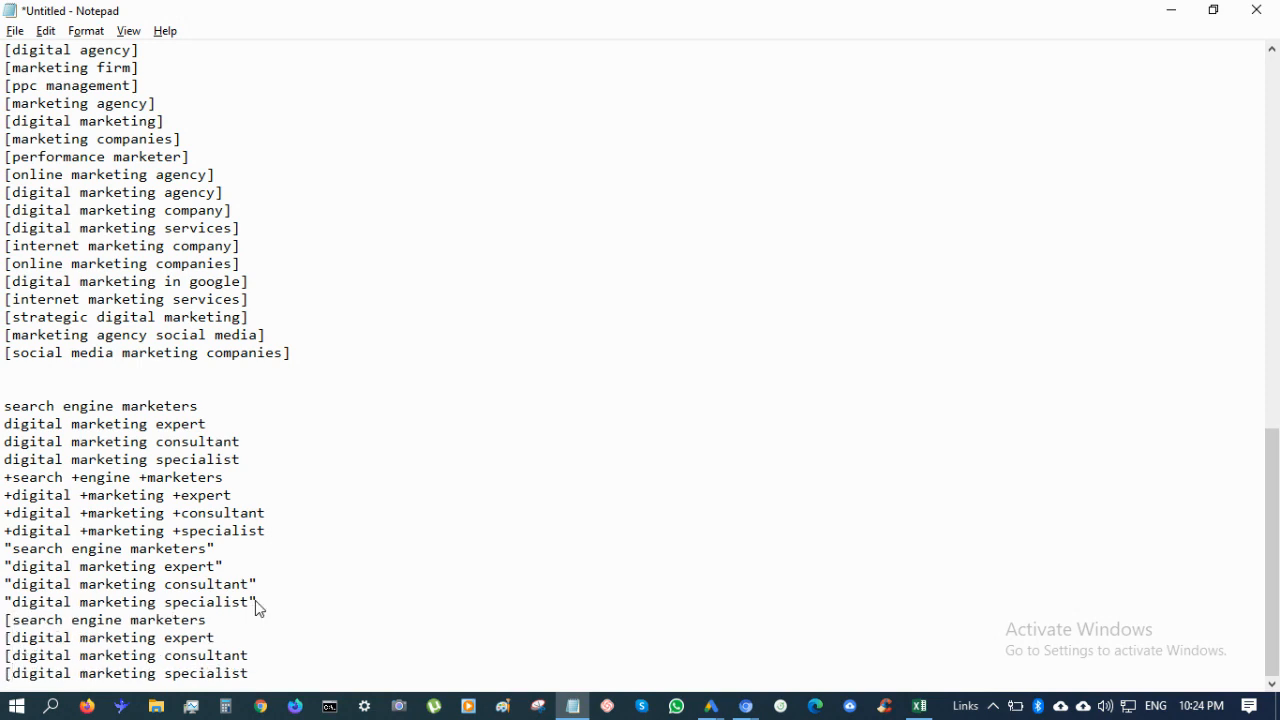
pyautogui.write(']')
pyautogui.press('Up')
pyautogui.write(']')
pyautogui.scroll(18, 246, 125)
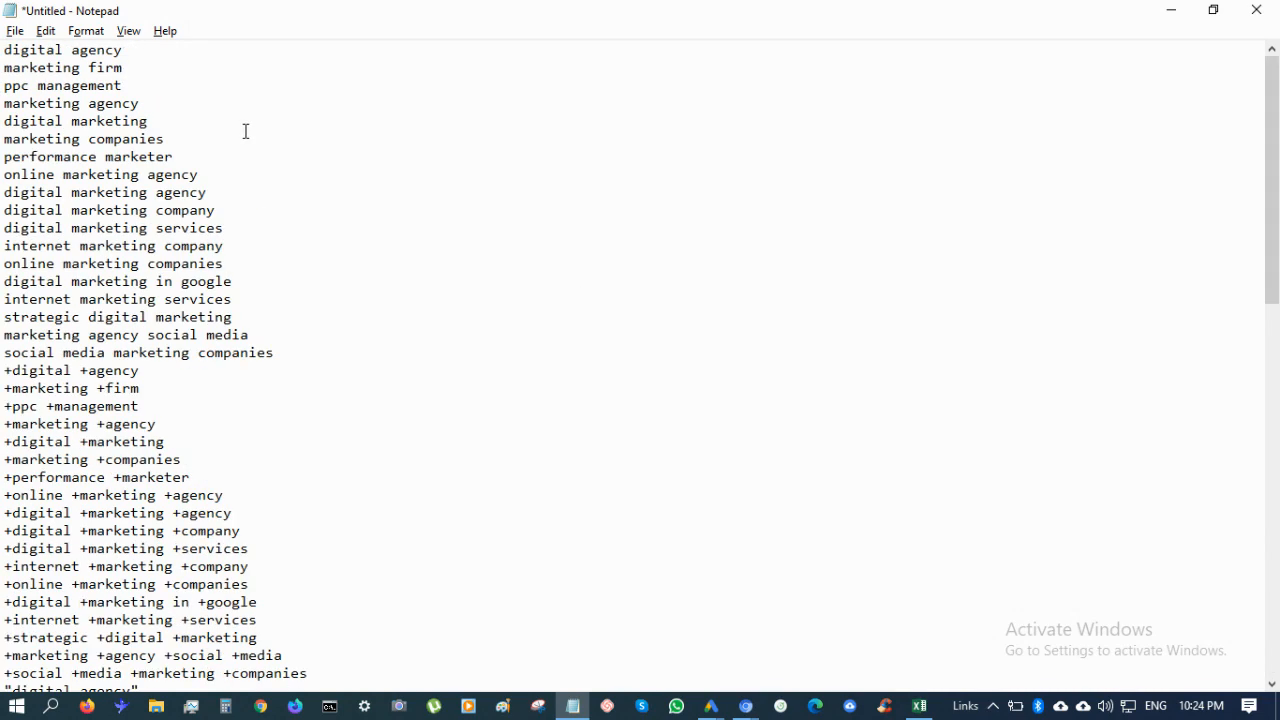
pyautogui.scroll(-18, 239, 494)
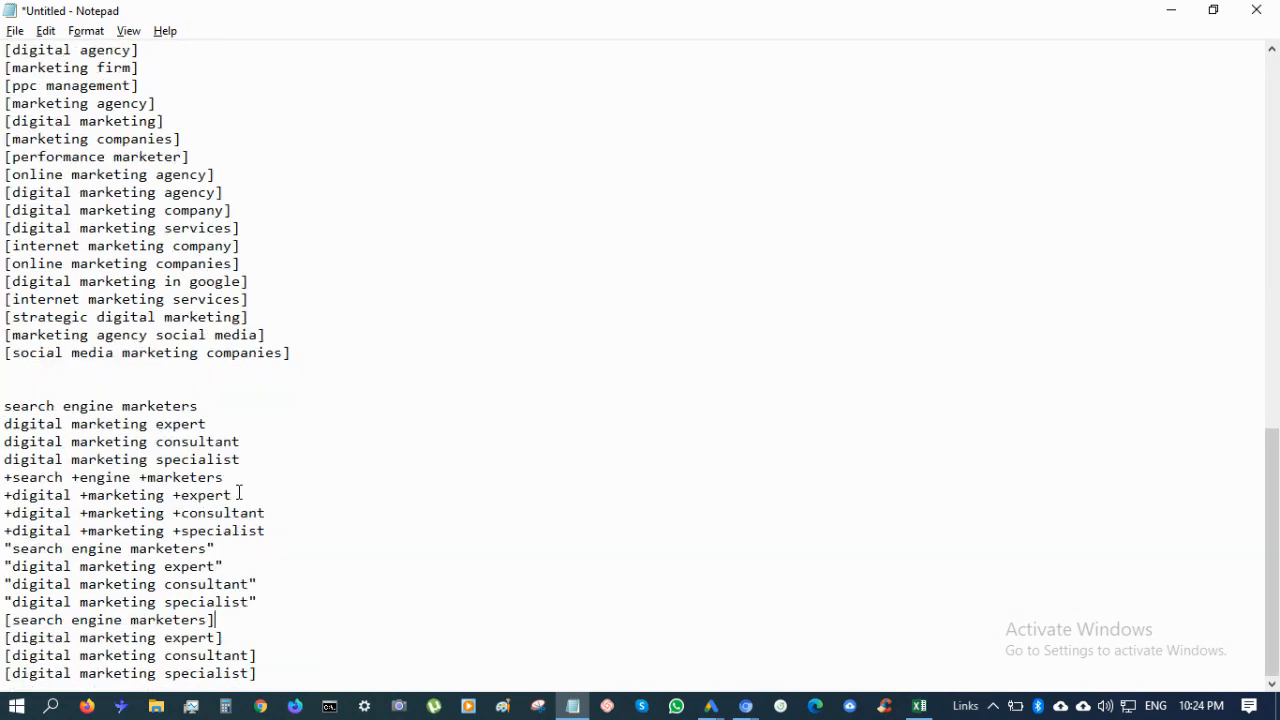
# Set aside Notepad and the spreadsheet, then go back from Keyword Planner to All campaigns
pyautogui.click(1165, 12)
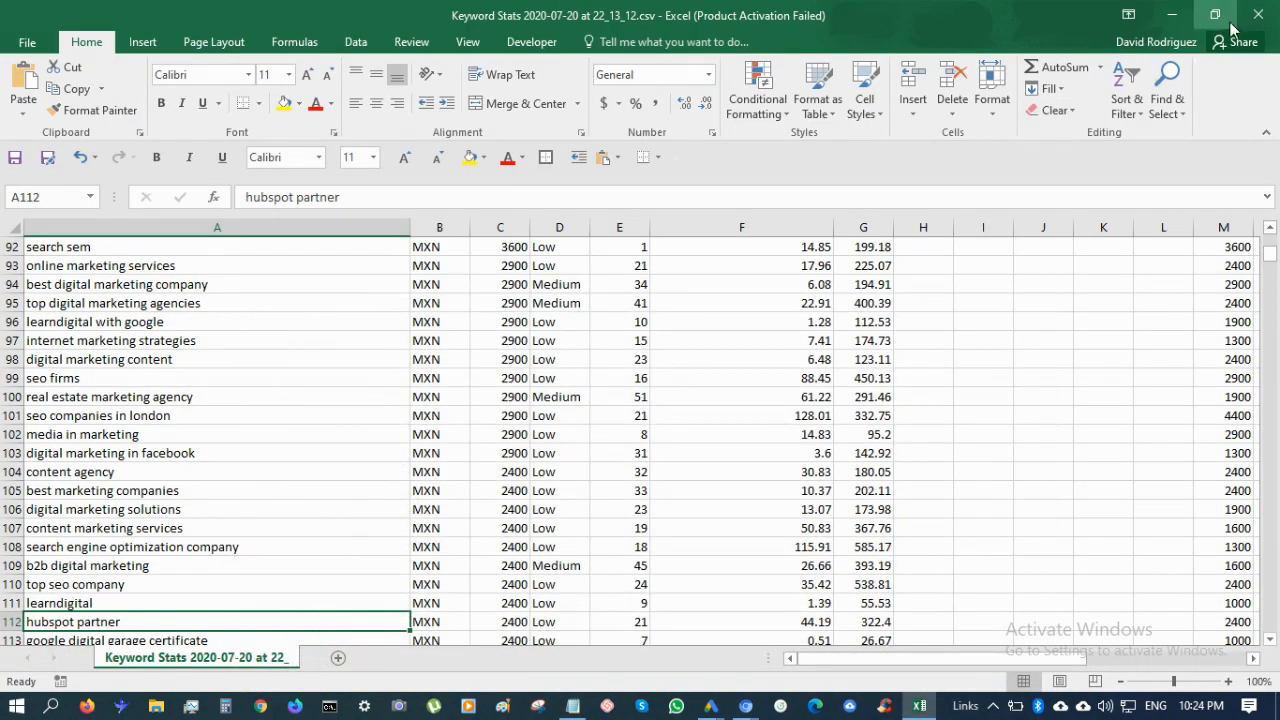
pyautogui.click(1174, 13)
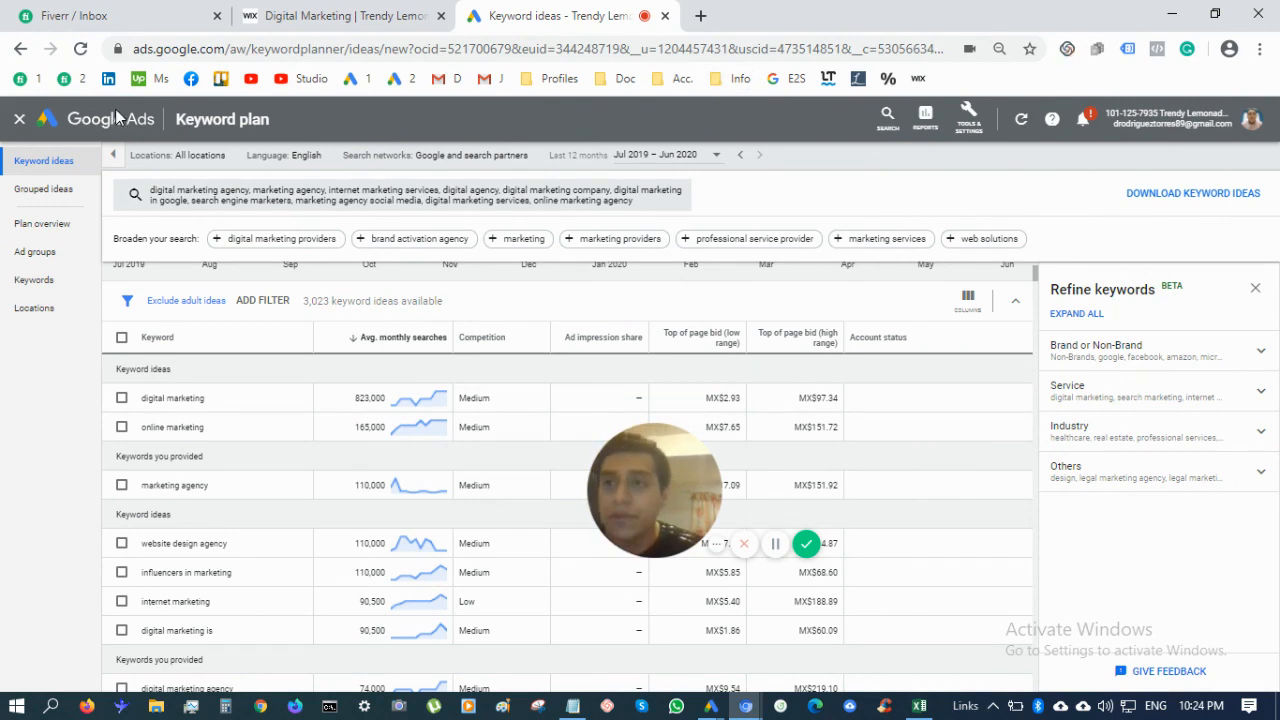
pyautogui.click(21, 122)
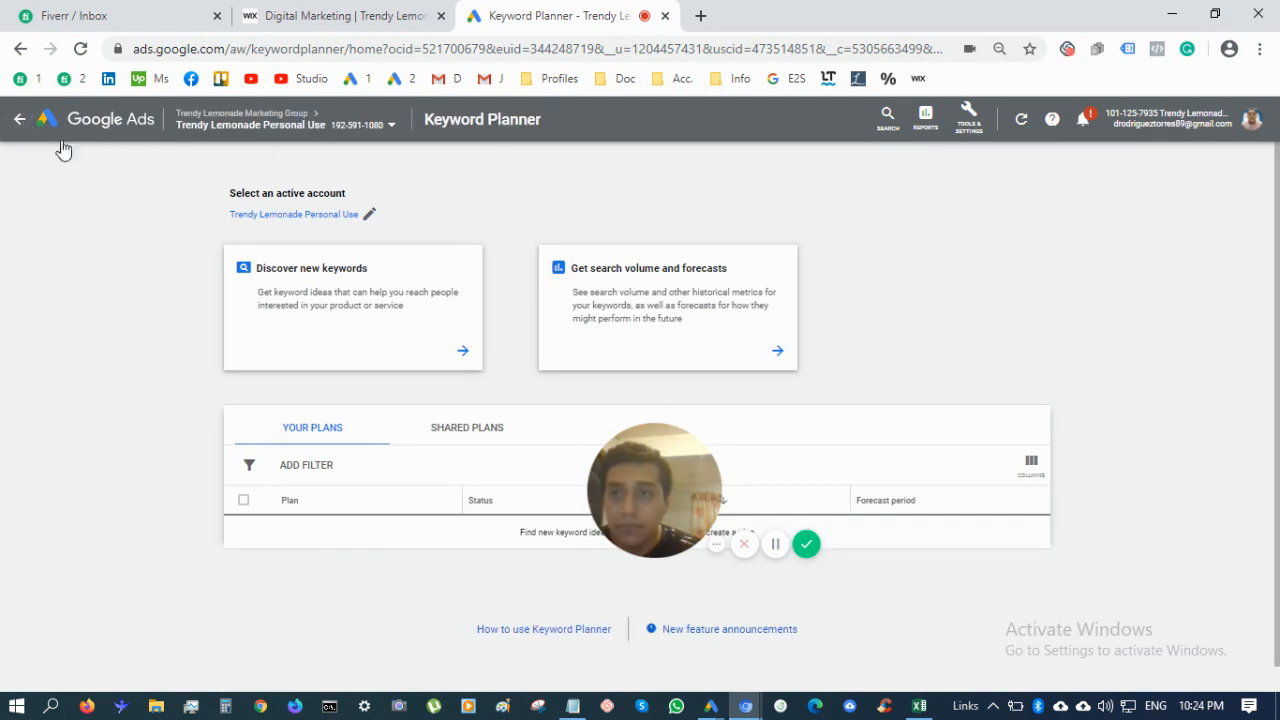
pyautogui.click(22, 122)
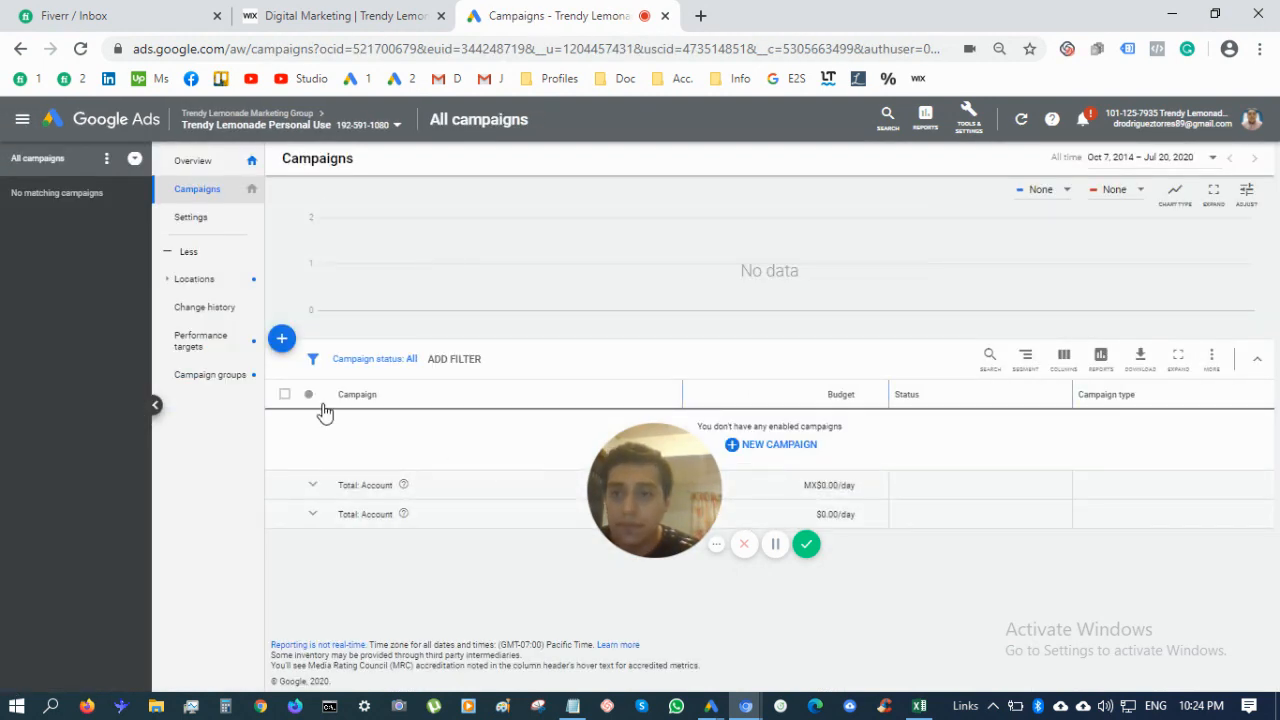
# Open the new-campaign menu with the blue plus button above the campaigns table
pyautogui.click(800, 462)
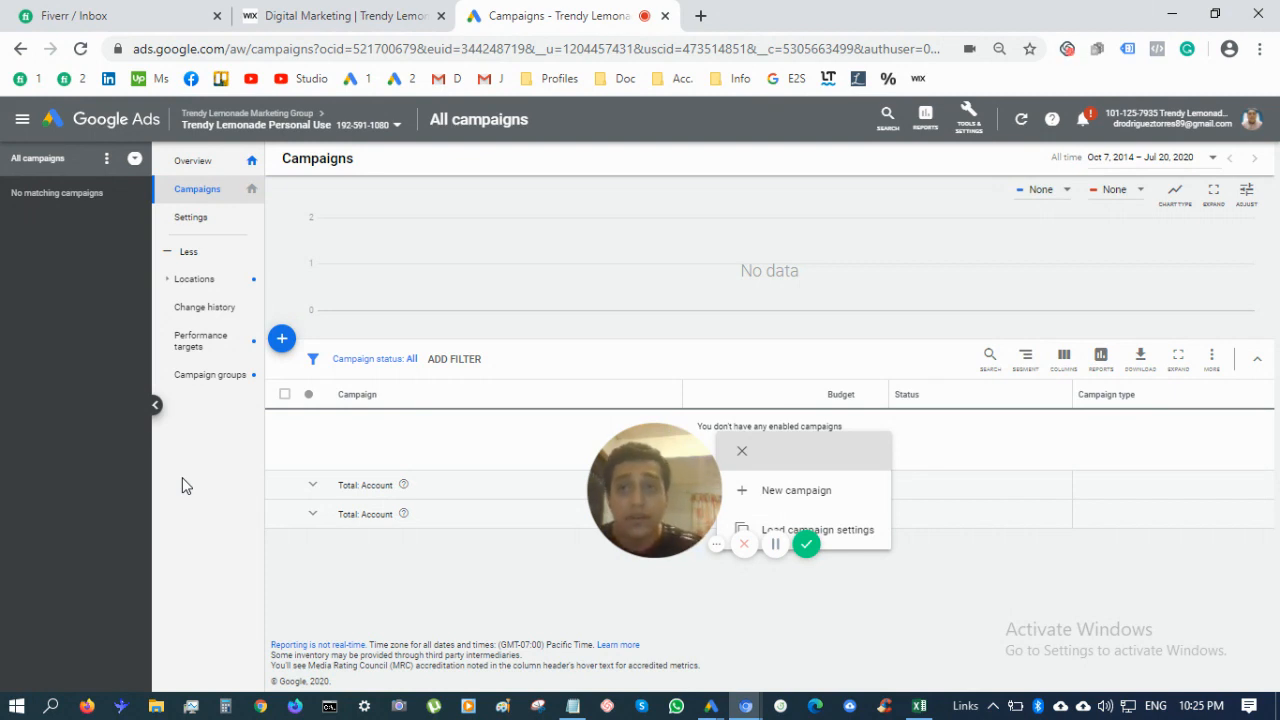
pyautogui.click(340, 15)
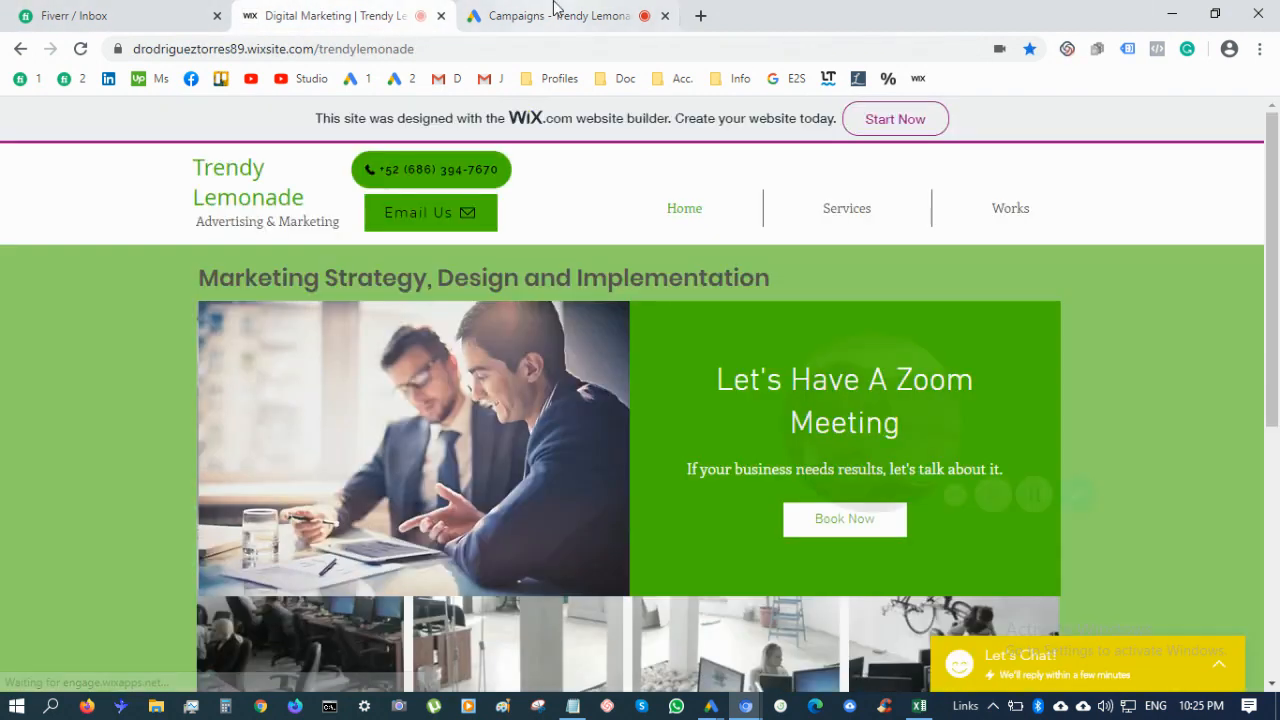
pyautogui.click(555, 10)
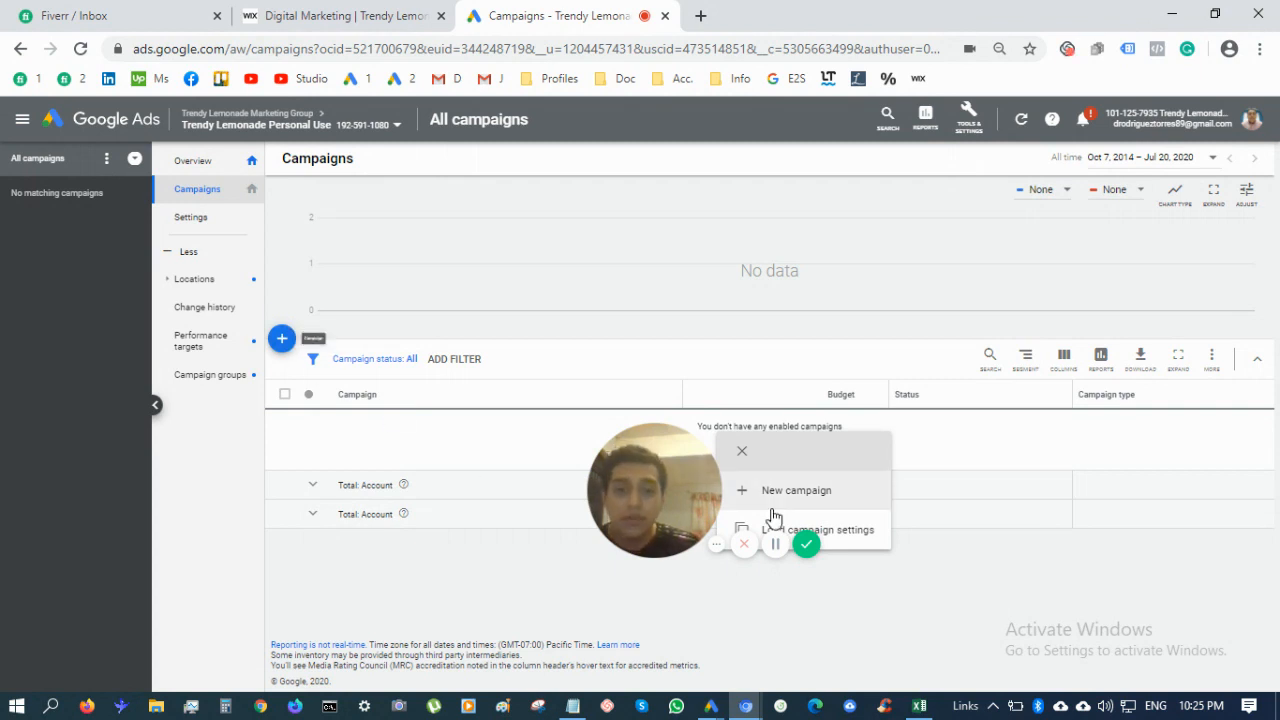
# Start a new campaign with Leads as the goal and Search as the campaign type
pyautogui.click(856, 500)
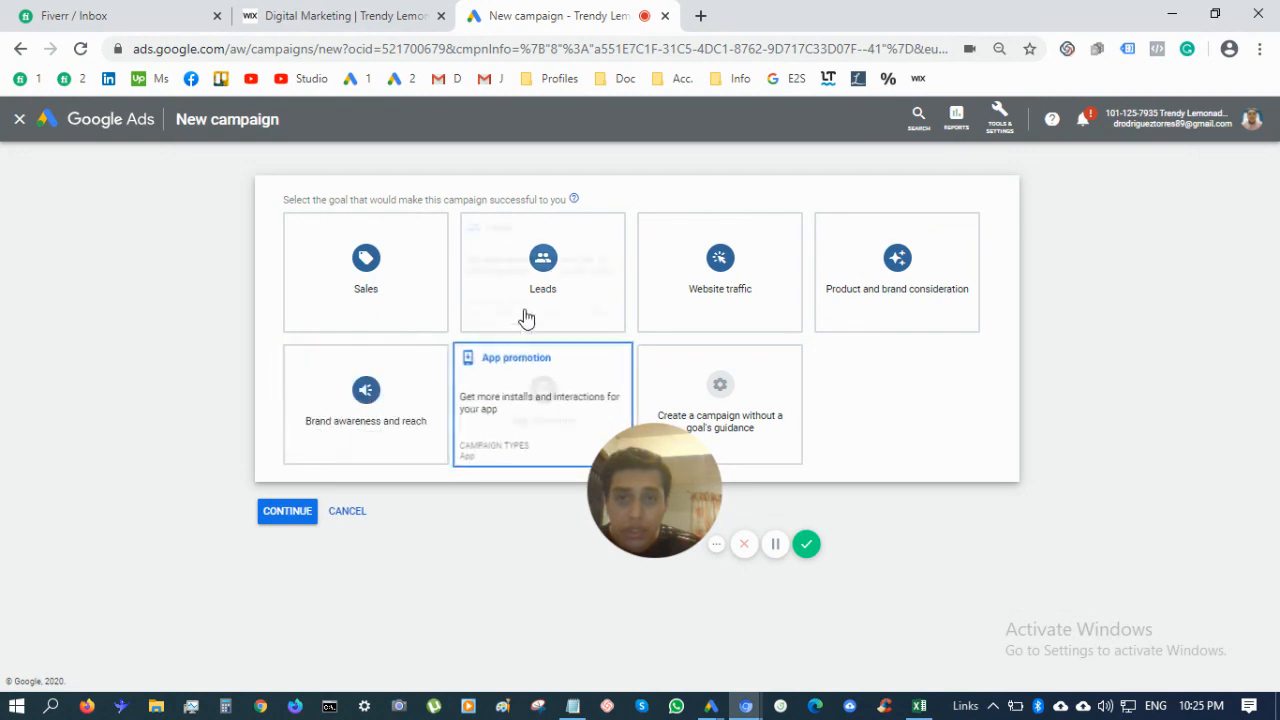
pyautogui.click(560, 300)
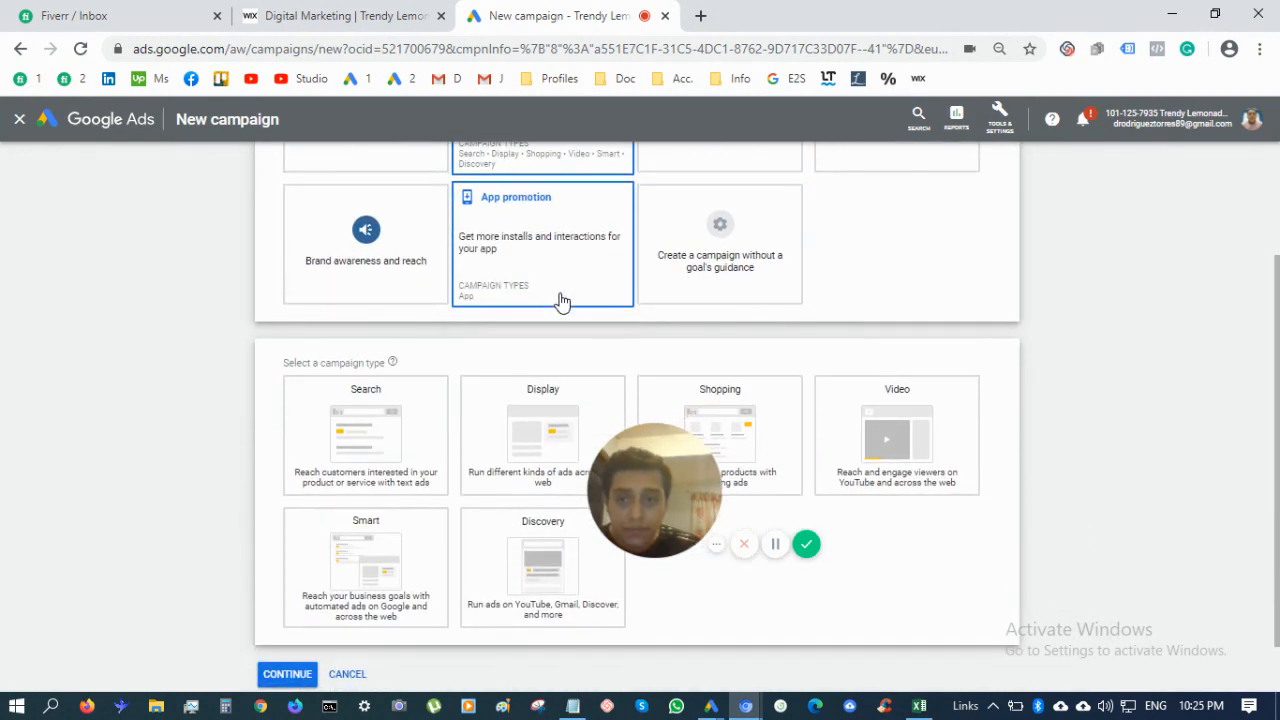
pyautogui.click(435, 443)
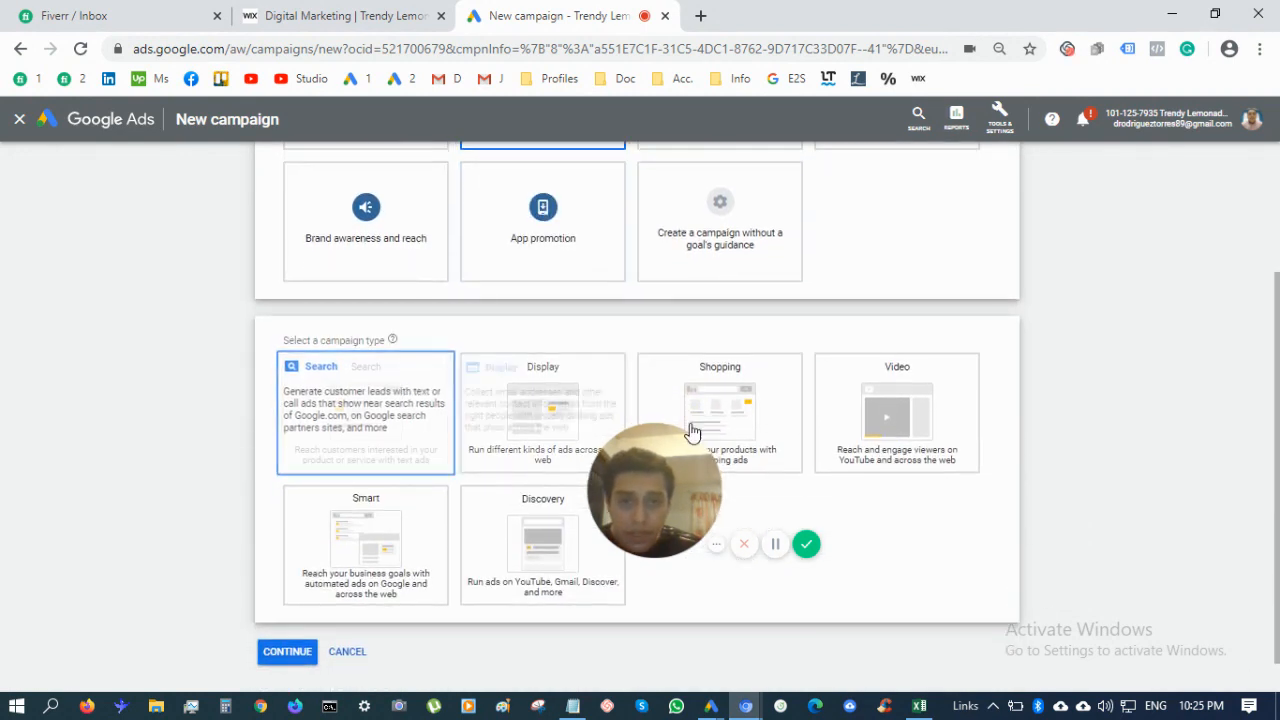
pyautogui.click(420, 405)
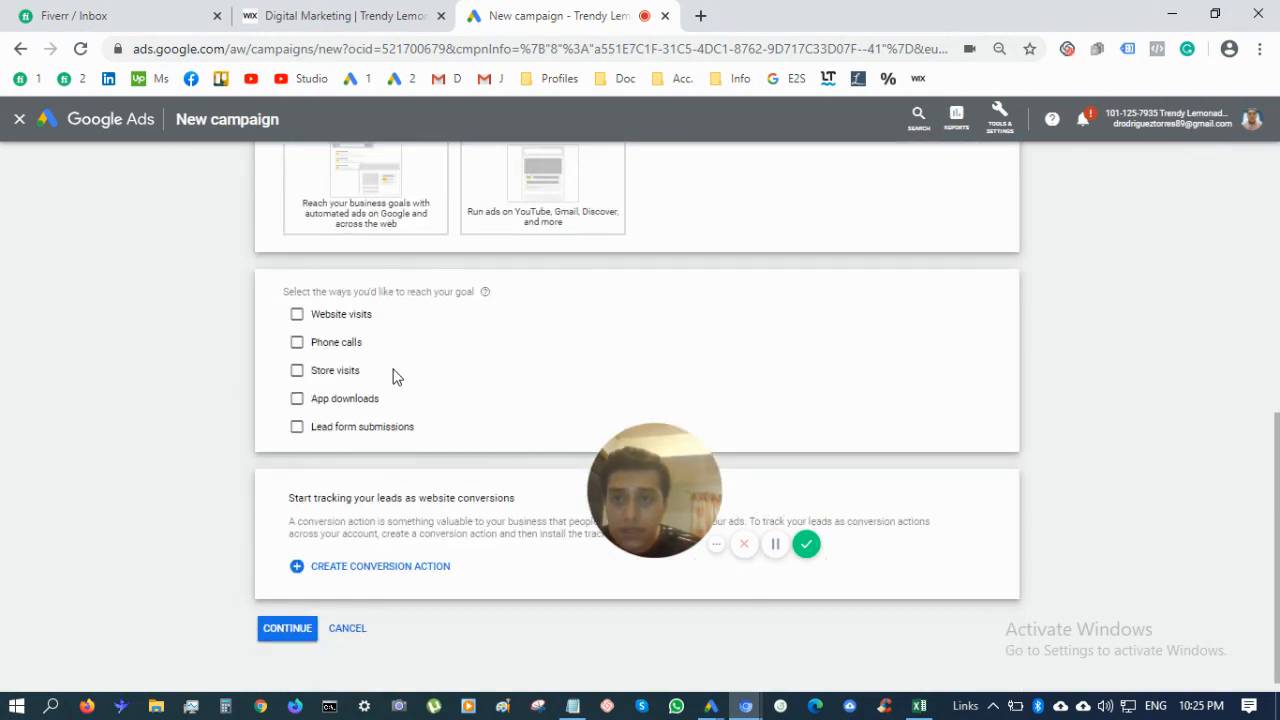
pyautogui.scroll(2, 393, 376)
pyautogui.scroll(-1, 391, 425)
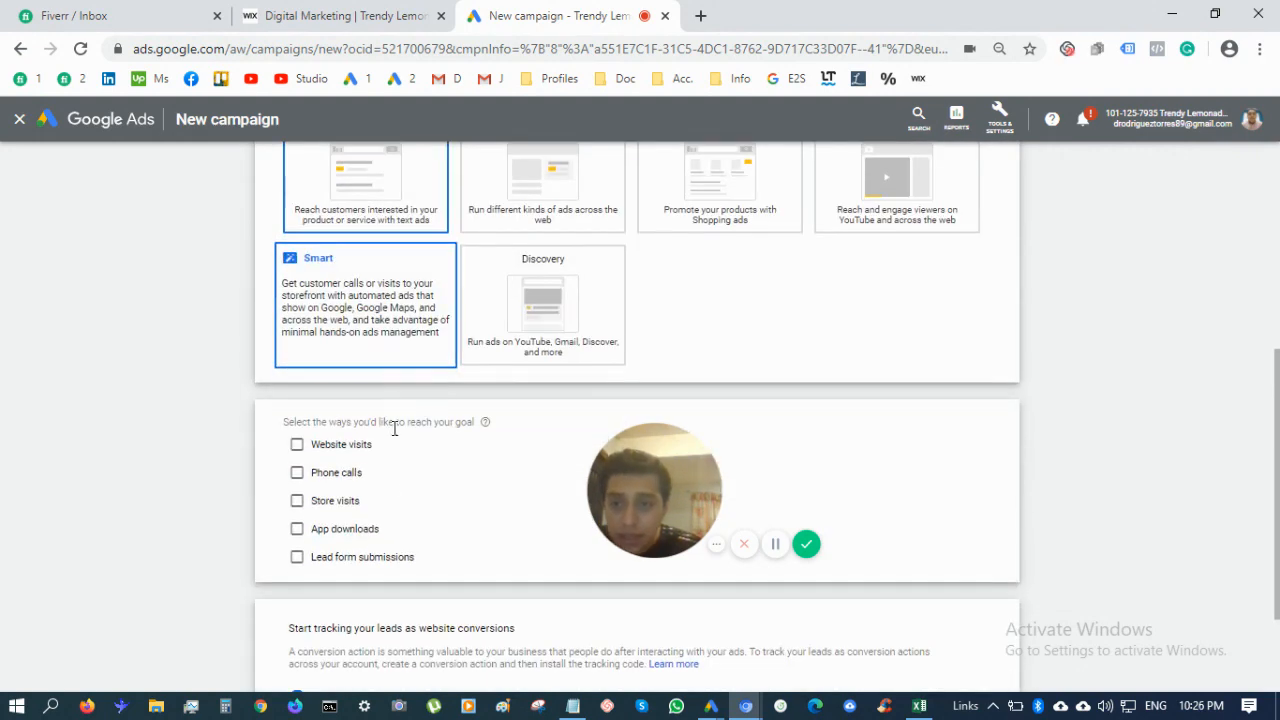
pyautogui.scroll(-1, 406, 452)
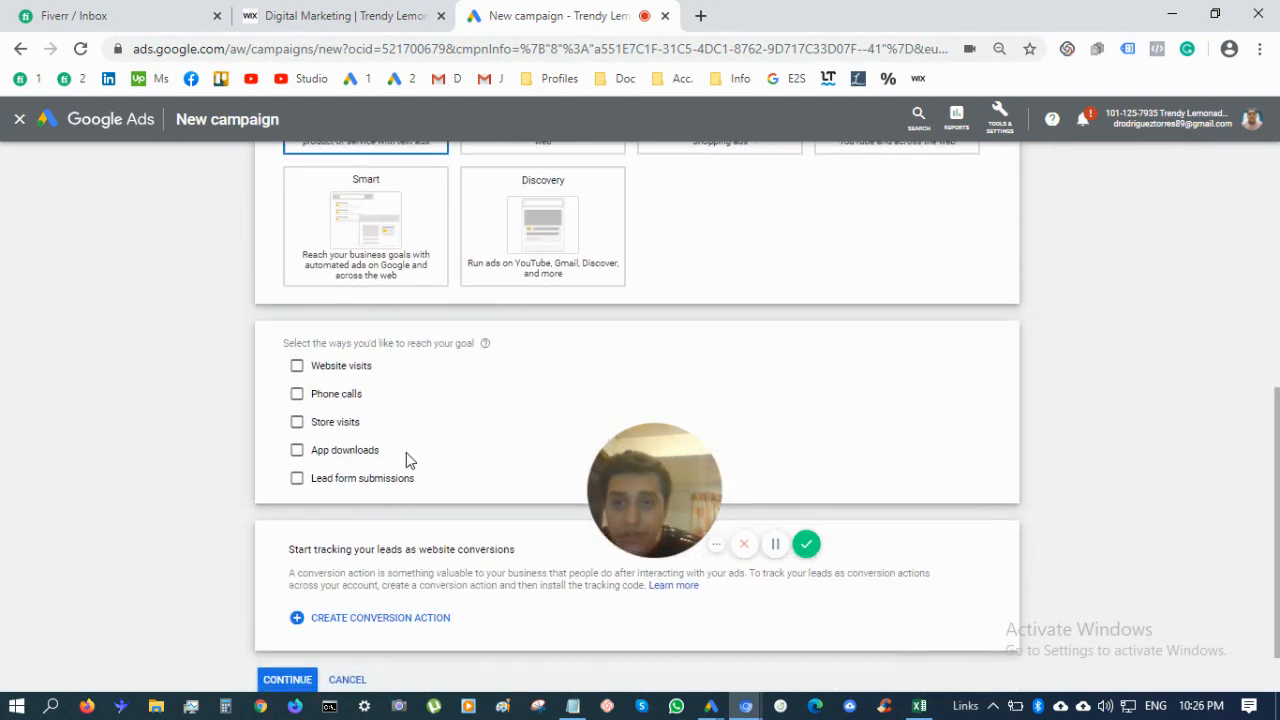
# Tick Phone calls and Website visits, and paste the Trendy Lemonade Wix site URL
pyautogui.click(319, 399)
pyautogui.click(299, 400)
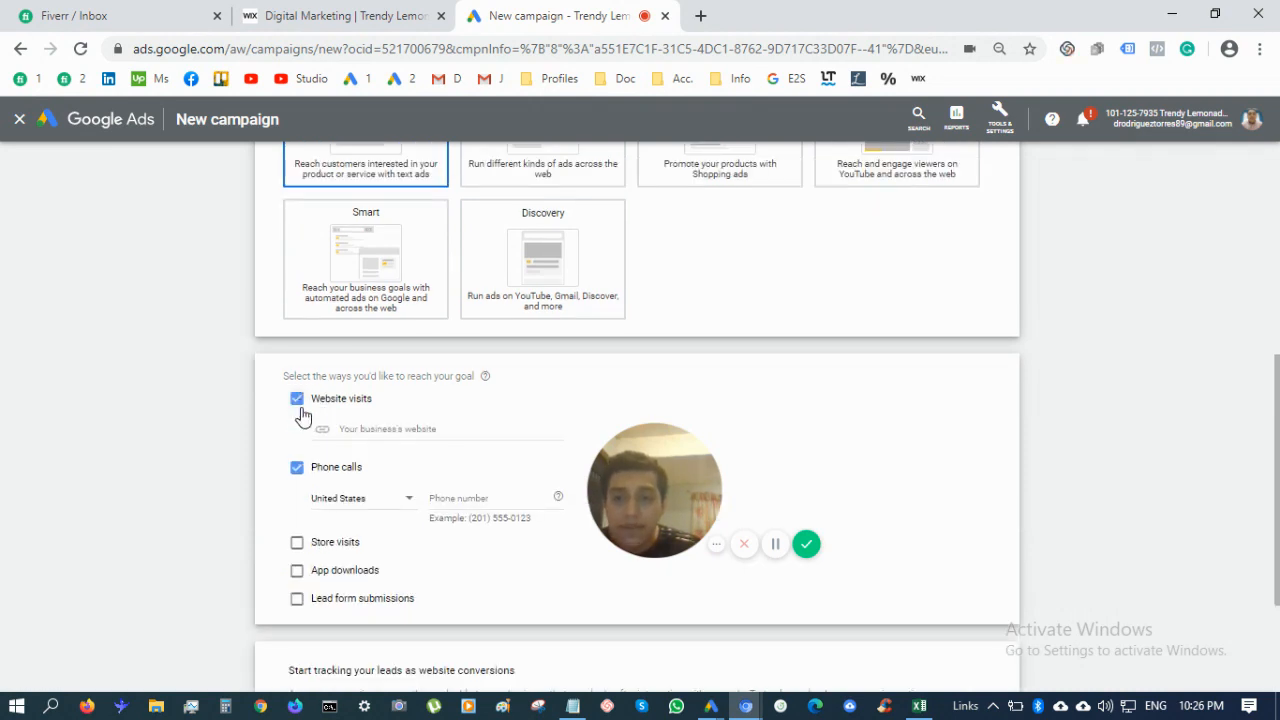
pyautogui.click(399, 431)
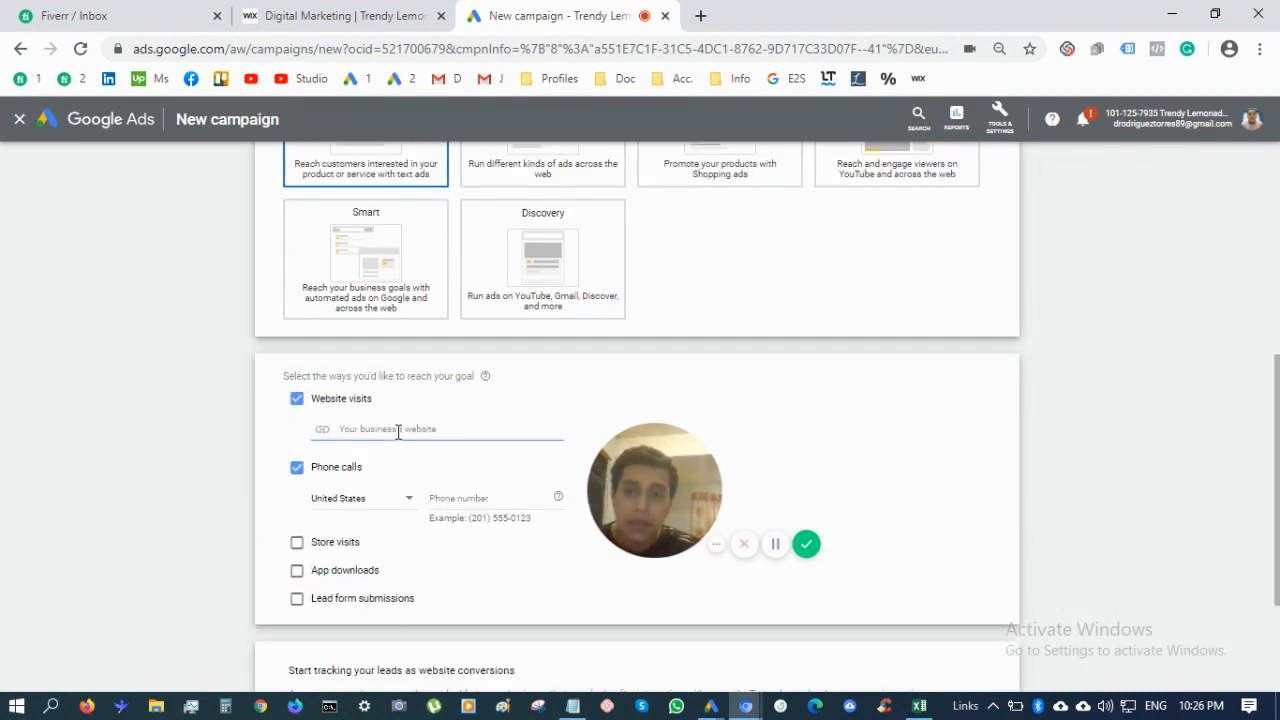
pyautogui.click(388, 16)
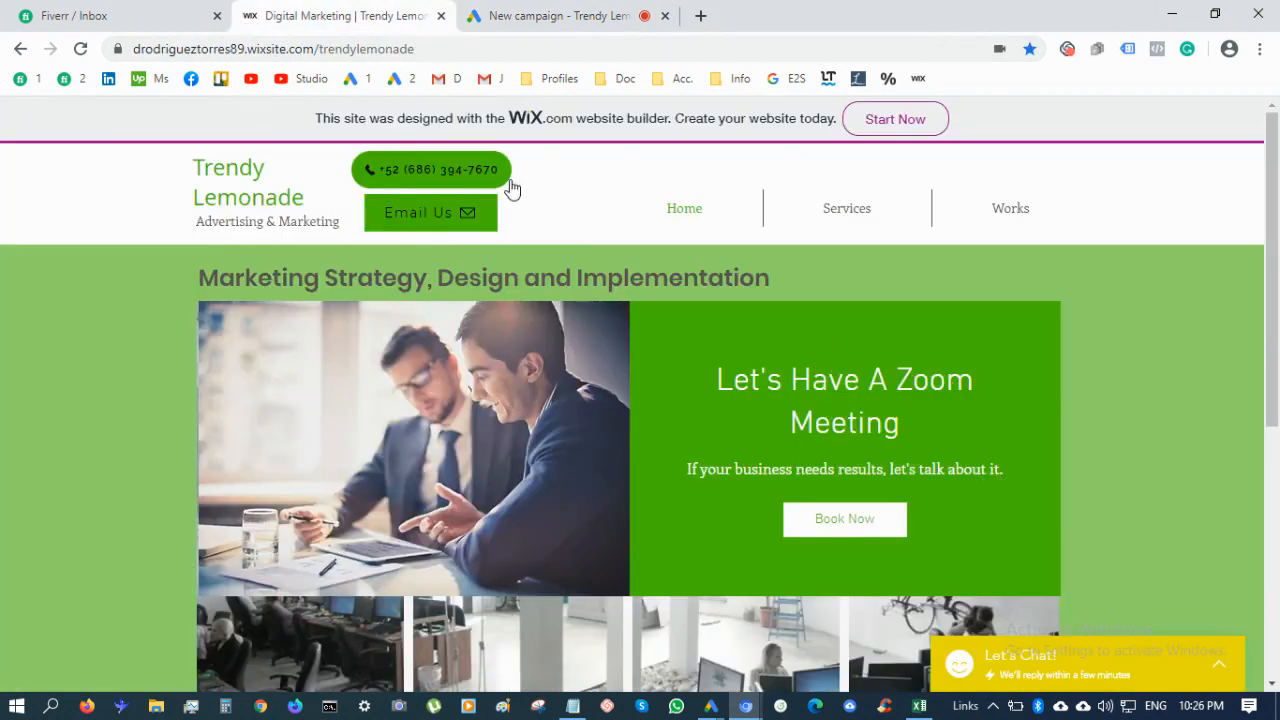
pyautogui.click(437, 48)
pyautogui.hotkey('ctrl', 'c')
pyautogui.click(612, 10)
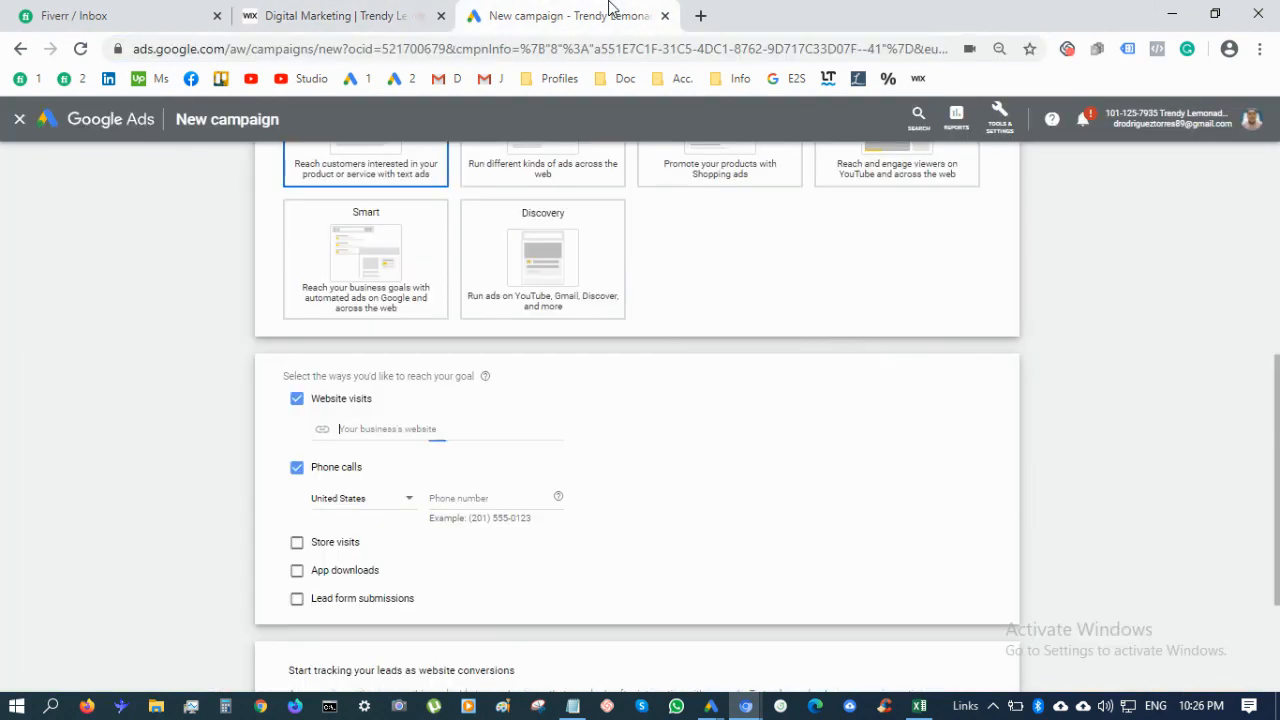
pyautogui.hotkey('ctrl', 'v')
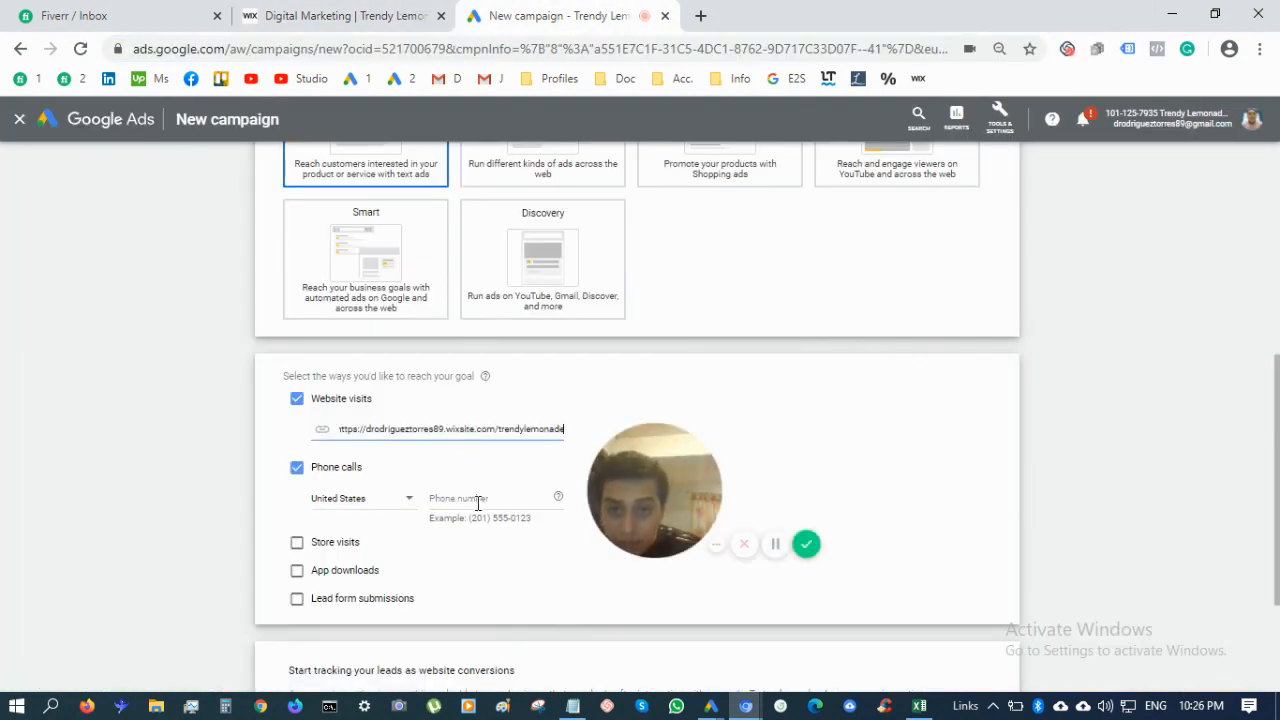
pyautogui.click(333, 505)
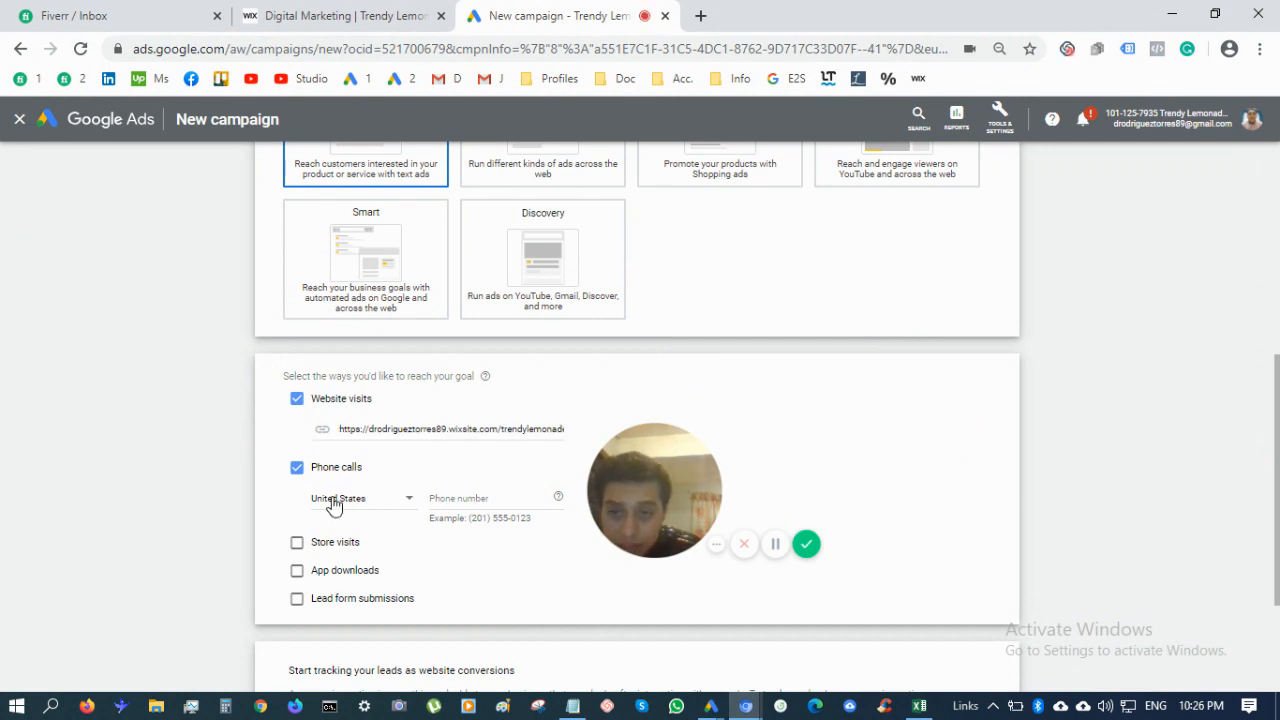
# Set the phone country to Mexico and enter the business phone number shown on the site
pyautogui.click(333, 505)
pyautogui.scroll(-3, 400, 350)
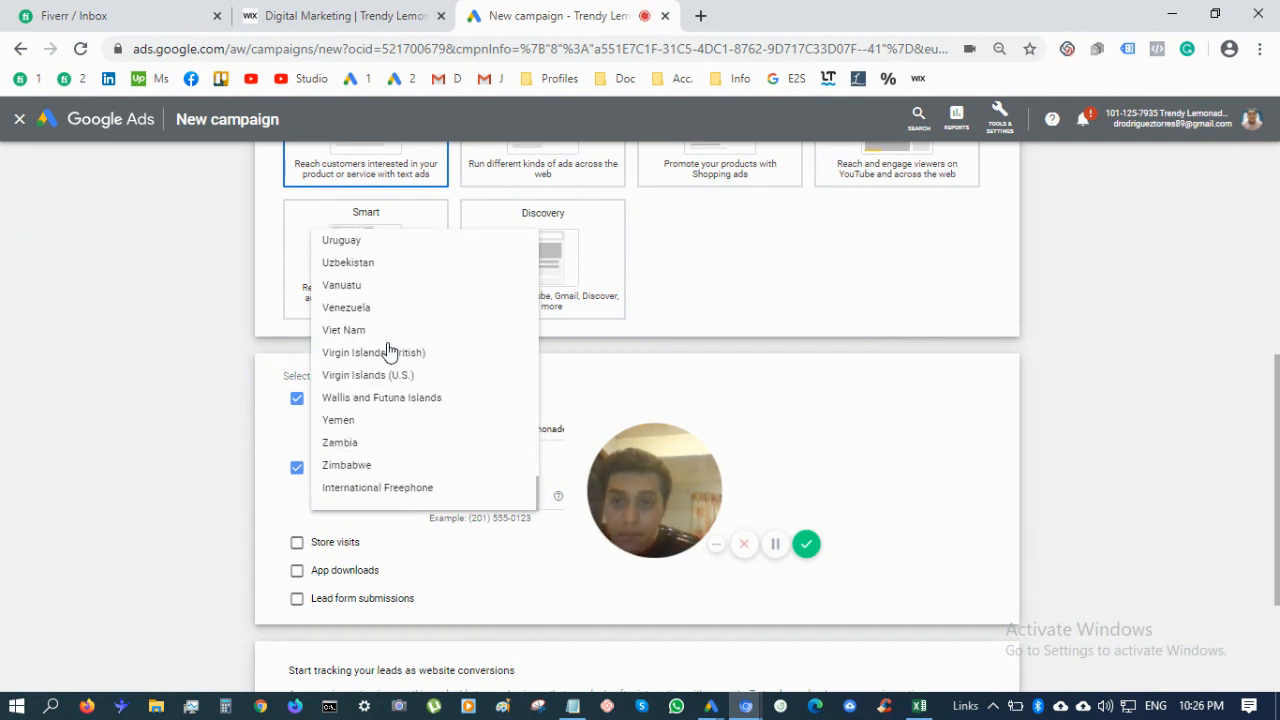
pyautogui.scroll(10, 388, 350)
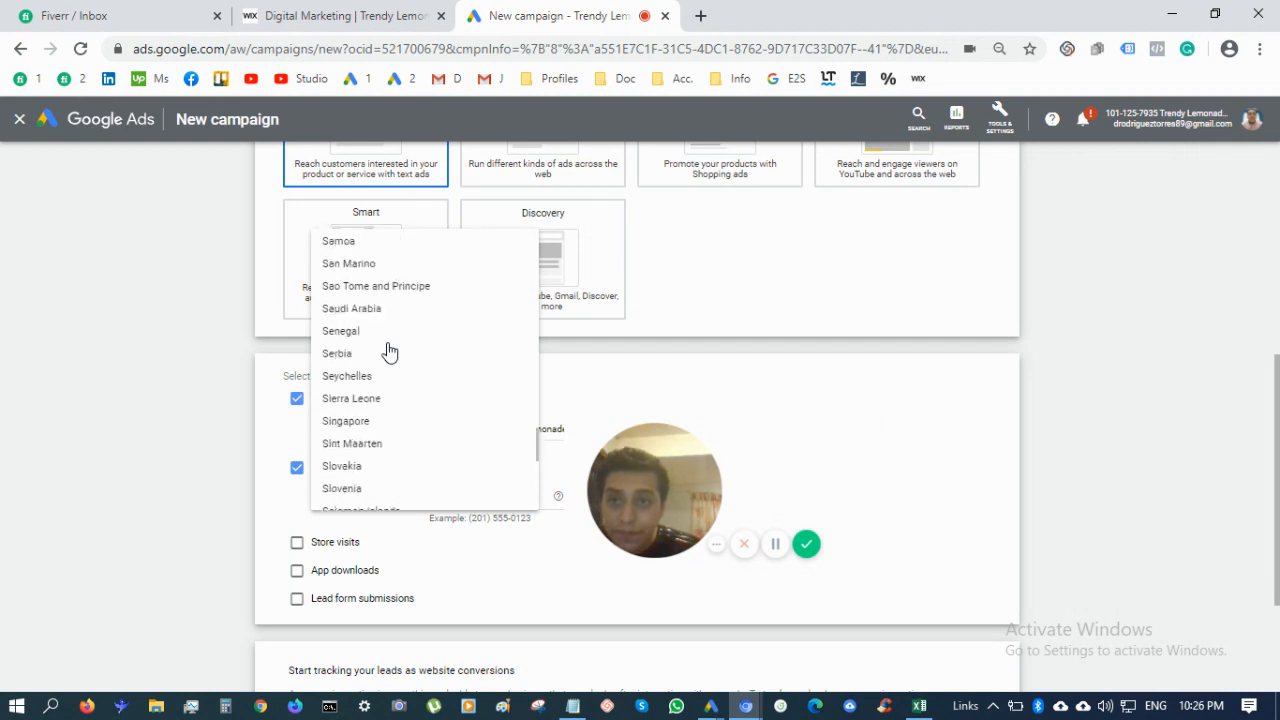
pyautogui.scroll(12, 388, 352)
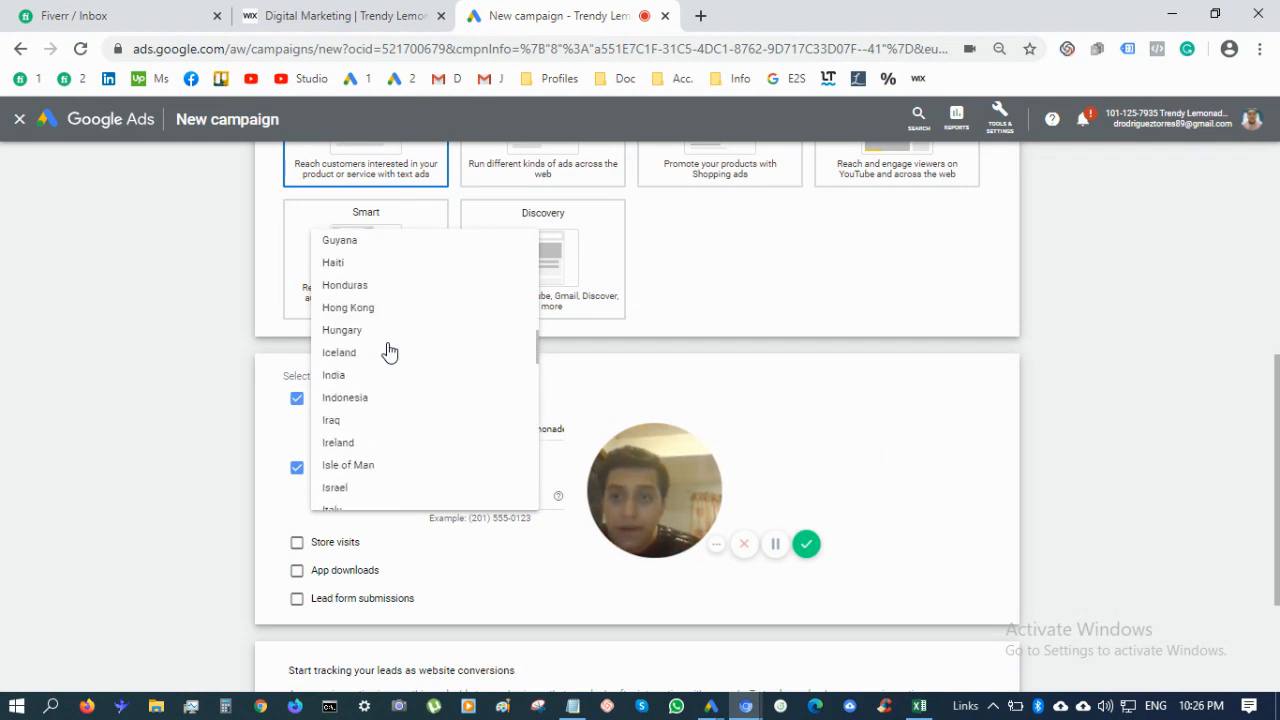
pyautogui.scroll(-6, 388, 350)
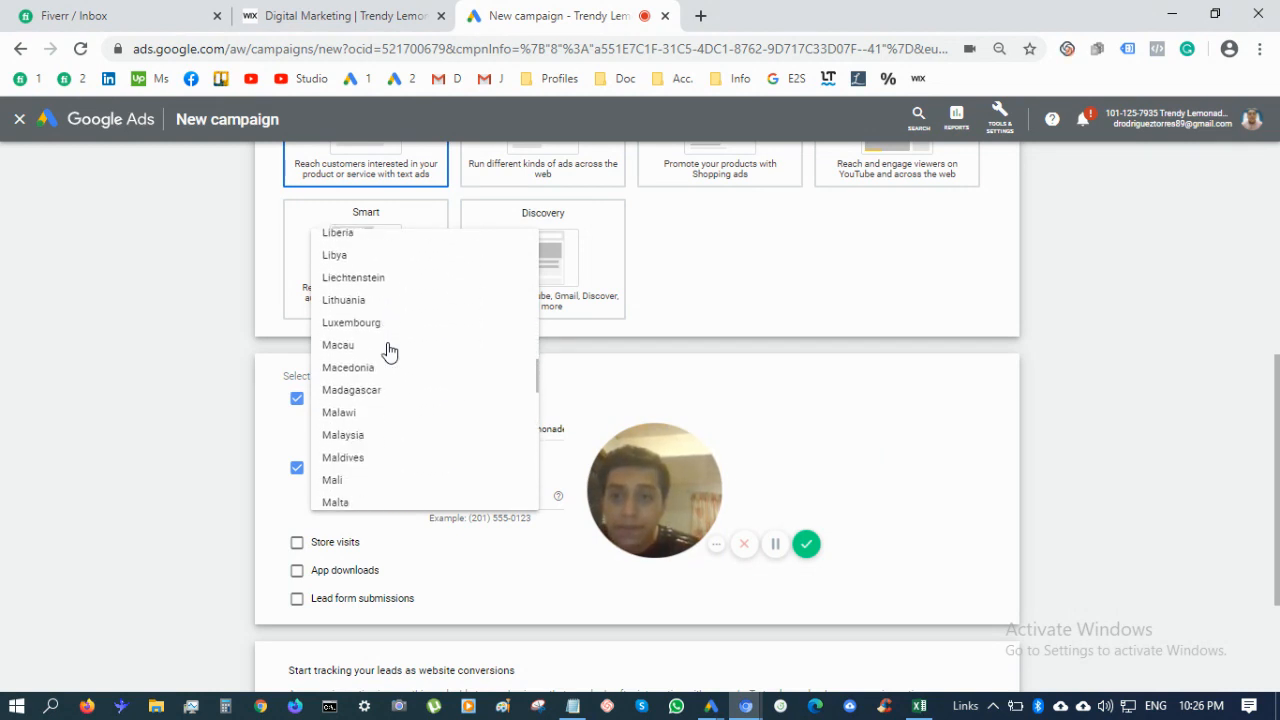
pyautogui.scroll(-1, 388, 350)
pyautogui.scroll(-2, 388, 397)
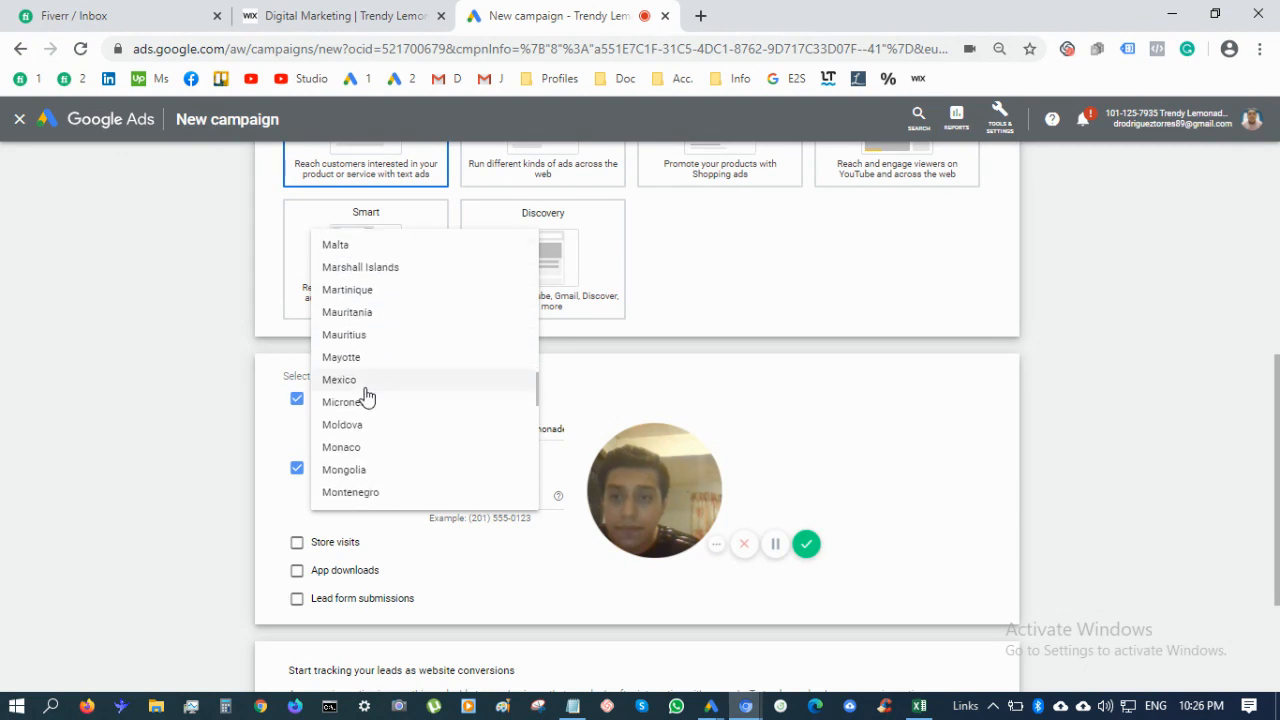
pyautogui.click(366, 388)
pyautogui.click(485, 498)
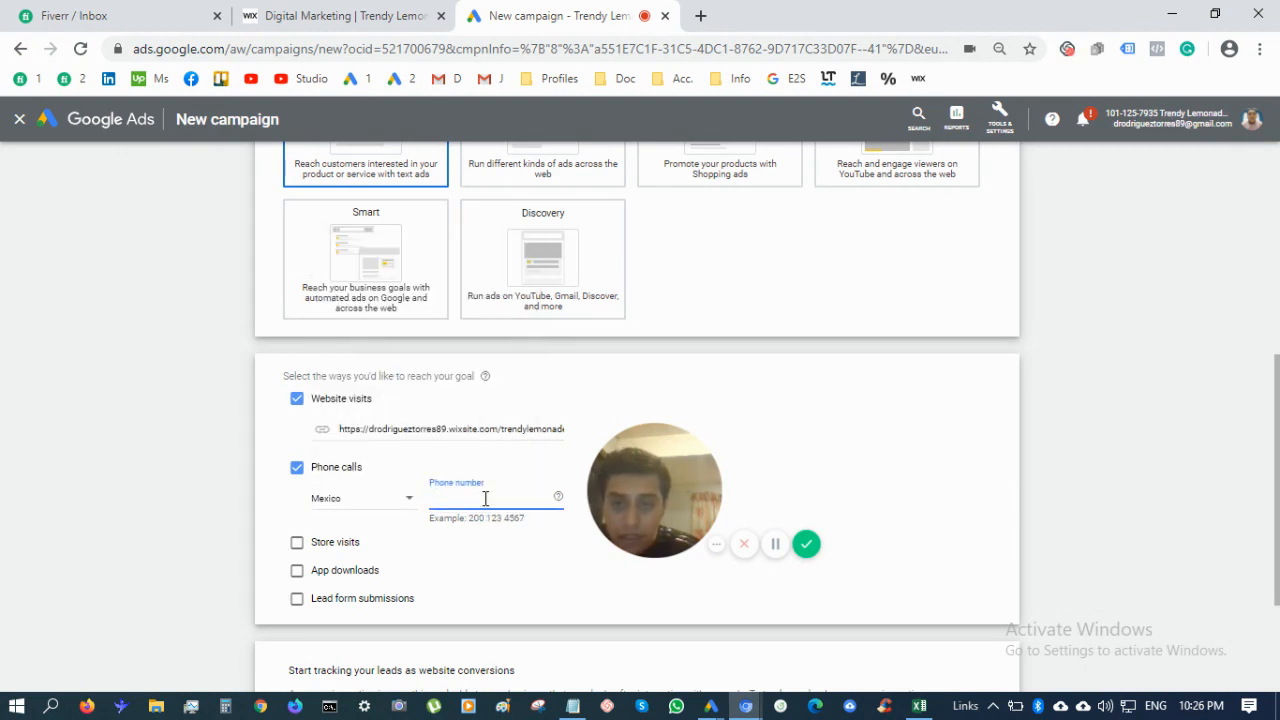
pyautogui.click(340, 15)
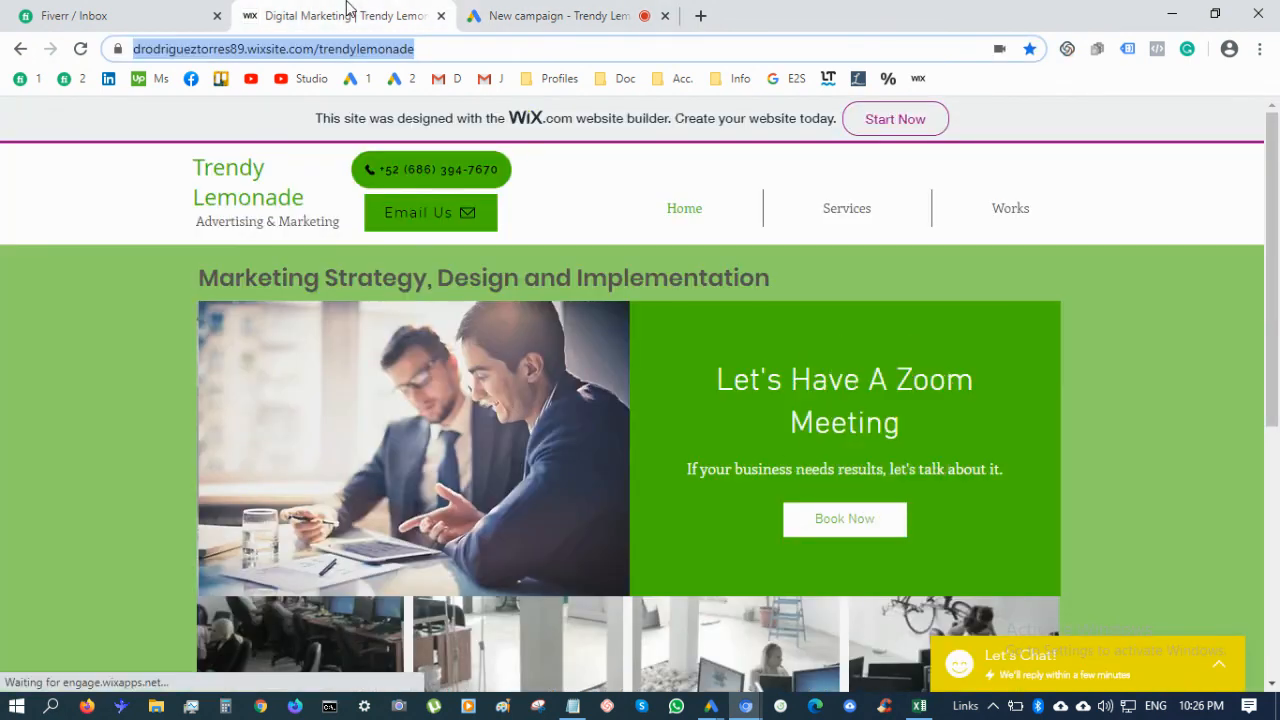
pyautogui.click(482, 178)
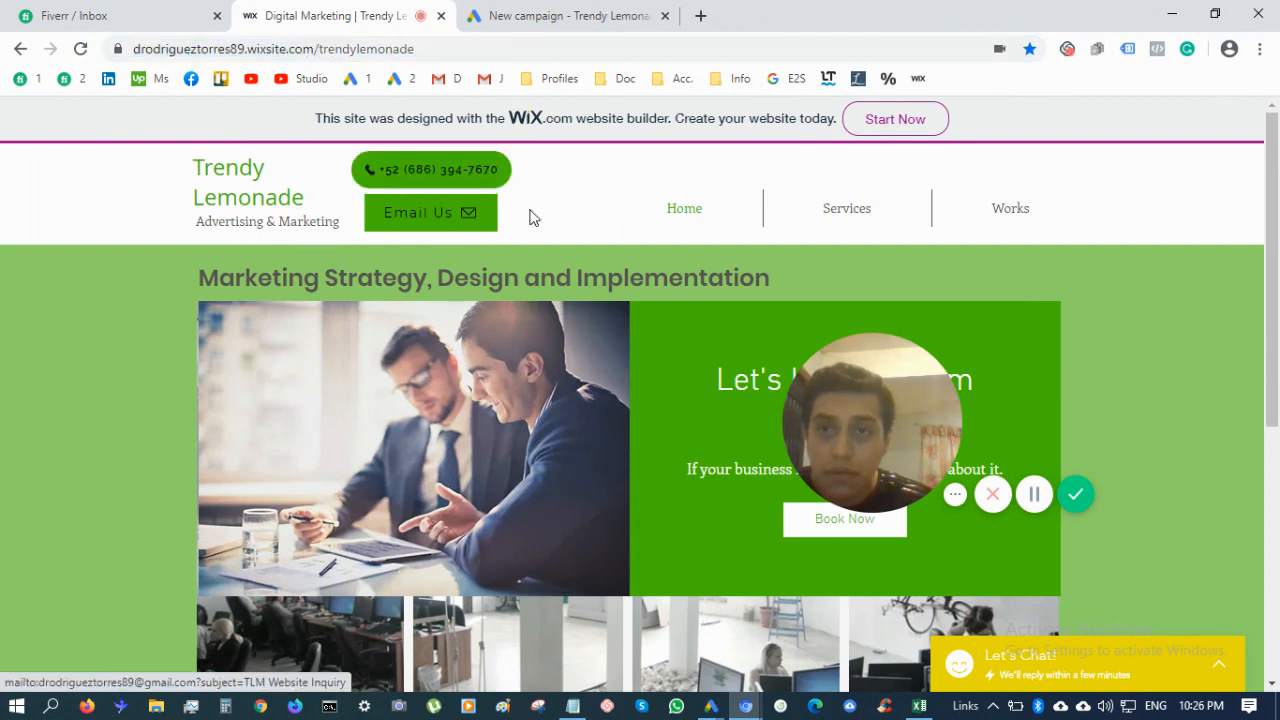
pyautogui.click(491, 12)
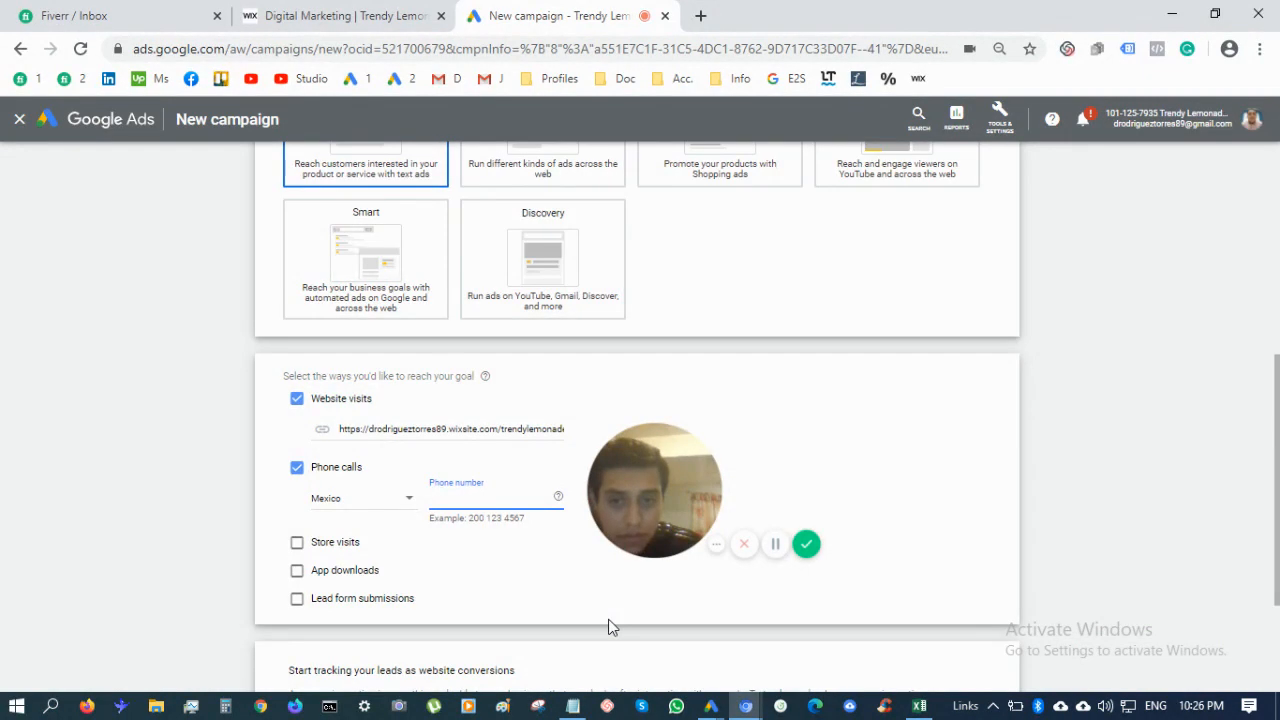
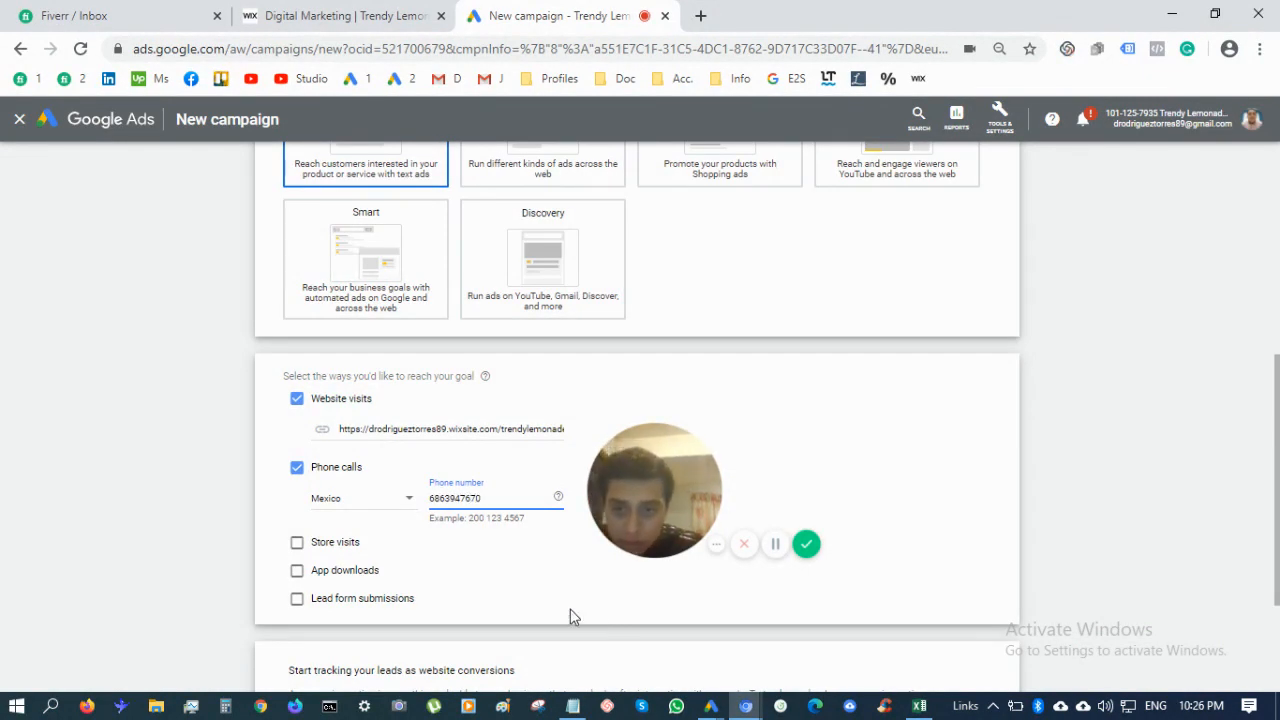
pyautogui.scroll(-2, 421, 587)
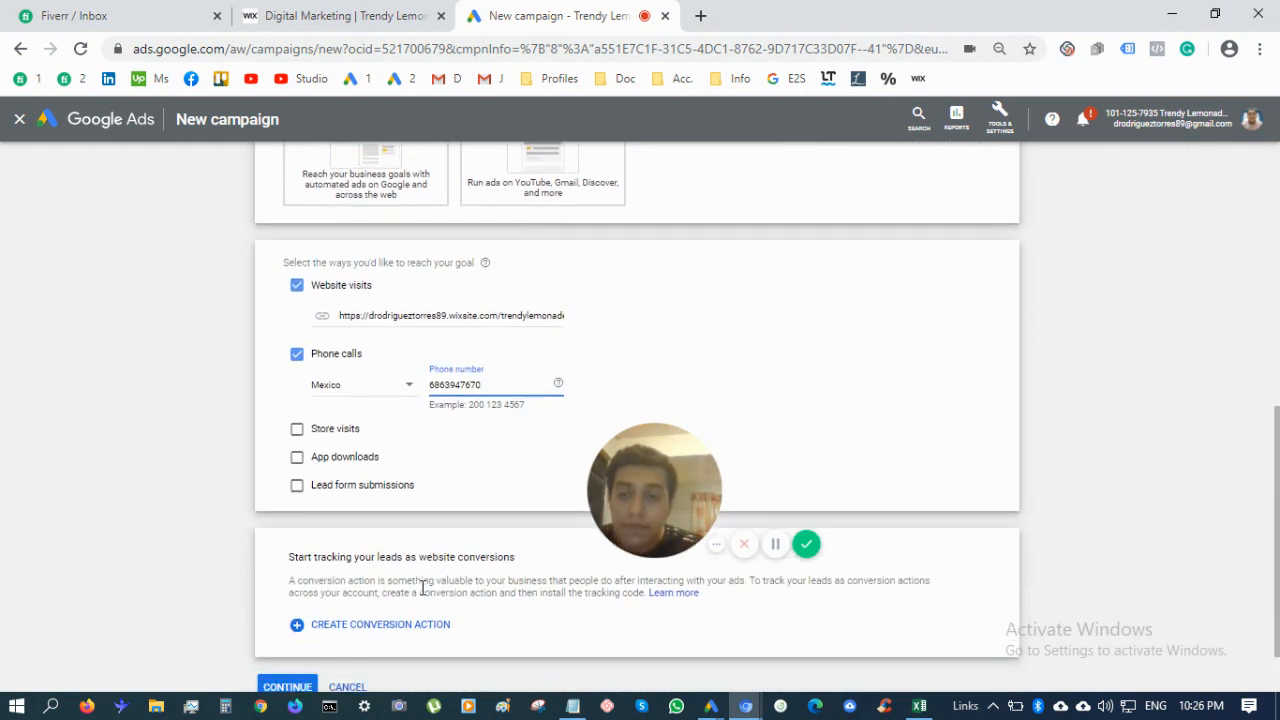
# Continue to the campaign settings step, where the default name is Leads-Search-1
pyautogui.scroll(-1, 421, 587)
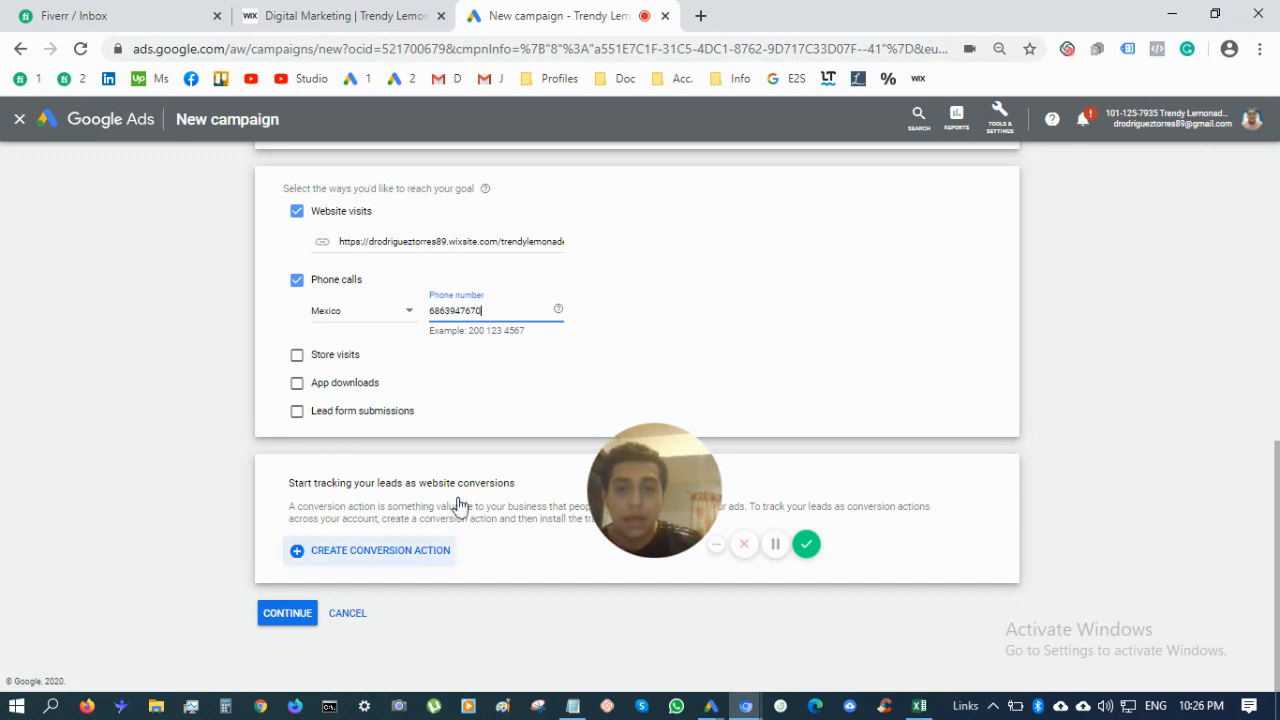
pyautogui.click(300, 618)
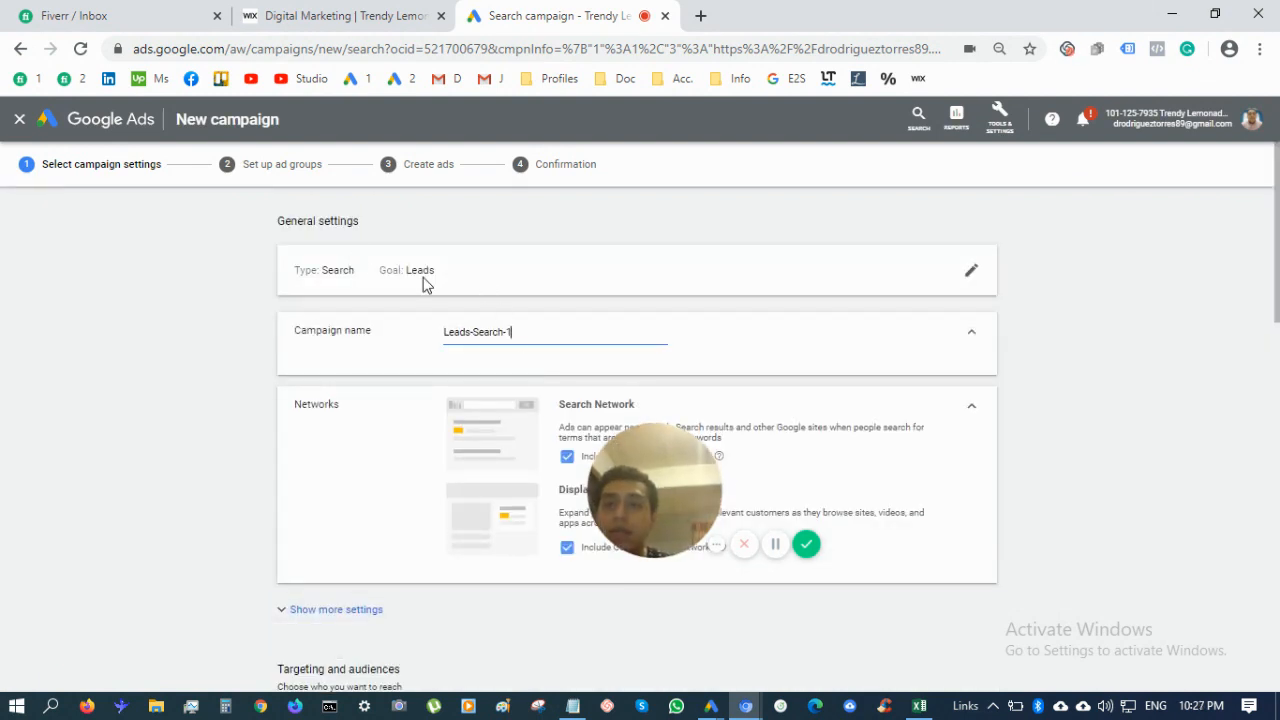
# Replace the default campaign name Leads-Search-1 with '01-Trendy Lemonade'
pyautogui.tripleClick(522, 327)
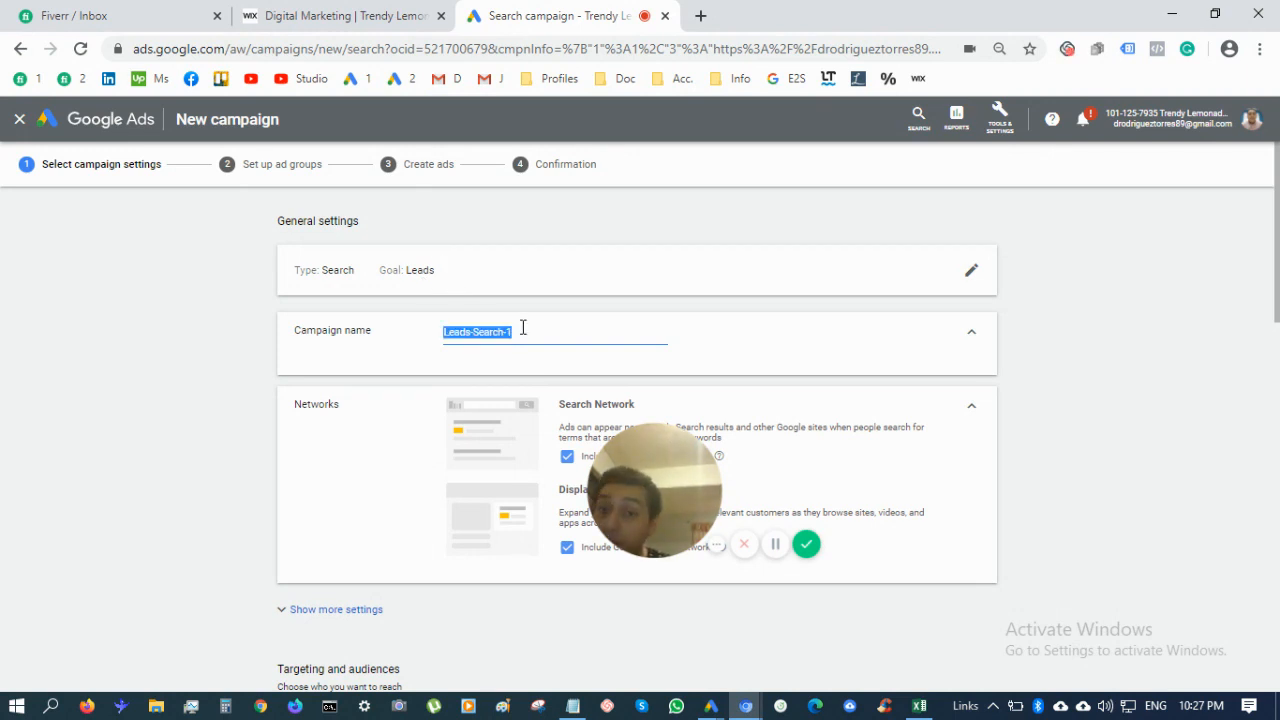
pyautogui.scroll(-4, 229, 451)
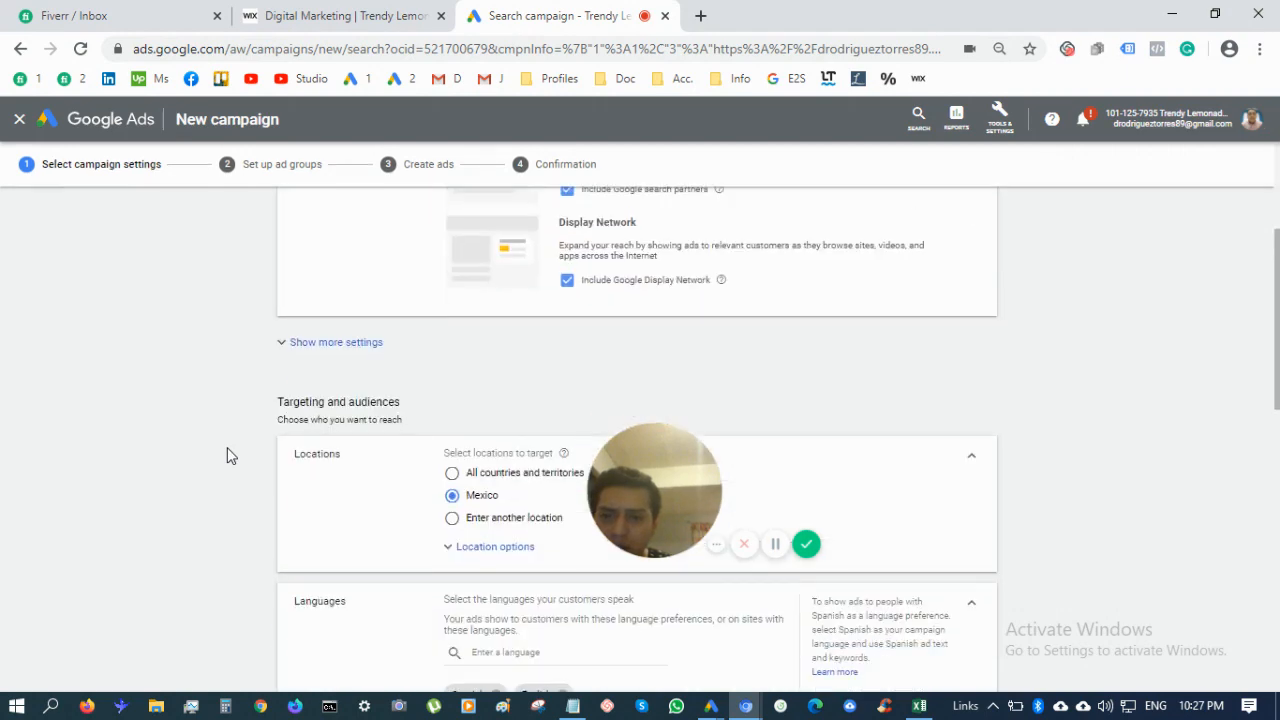
pyautogui.scroll(-5, 323, 634)
pyautogui.scroll(9, 334, 630)
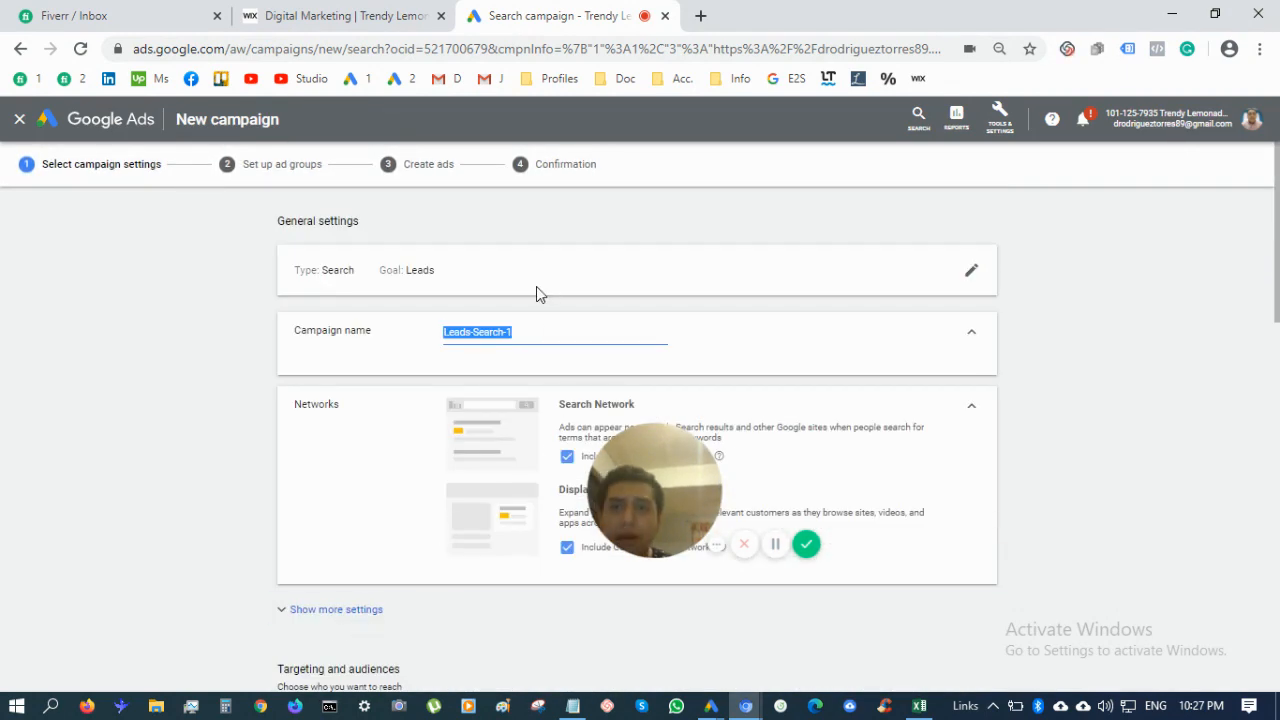
pyautogui.click(533, 350)
pyautogui.tripleClick(530, 332)
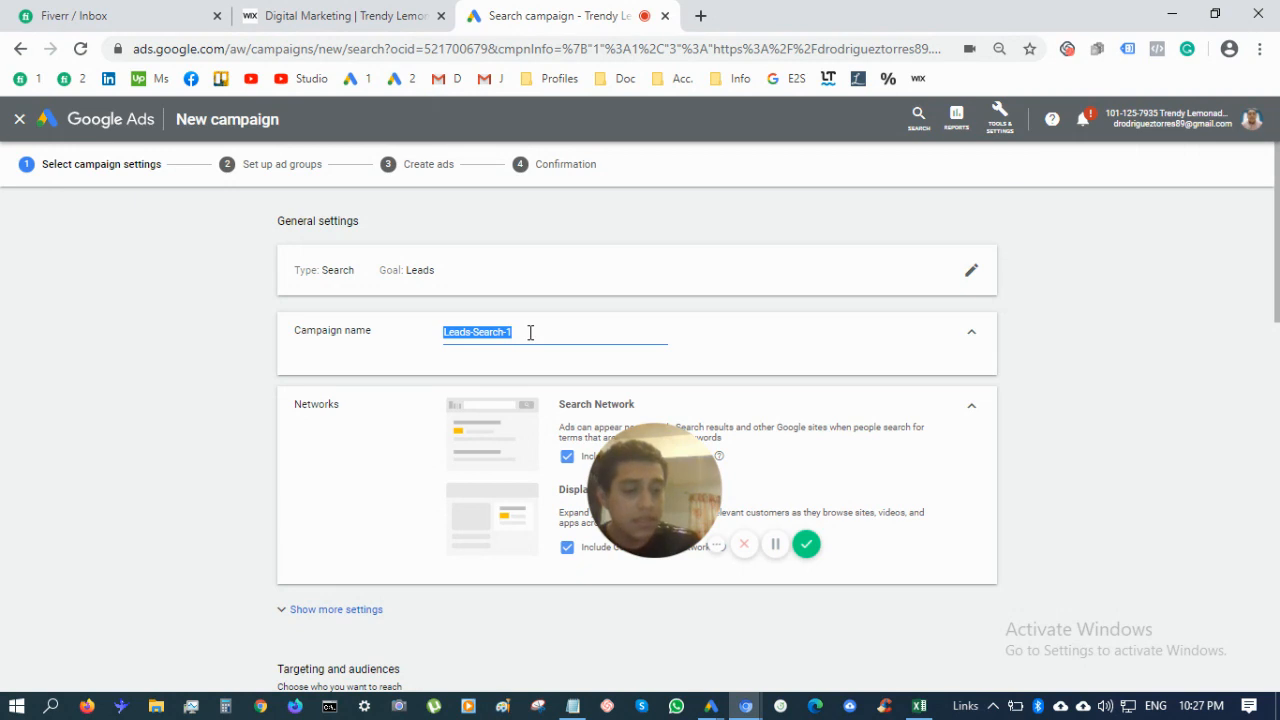
pyautogui.write('01')
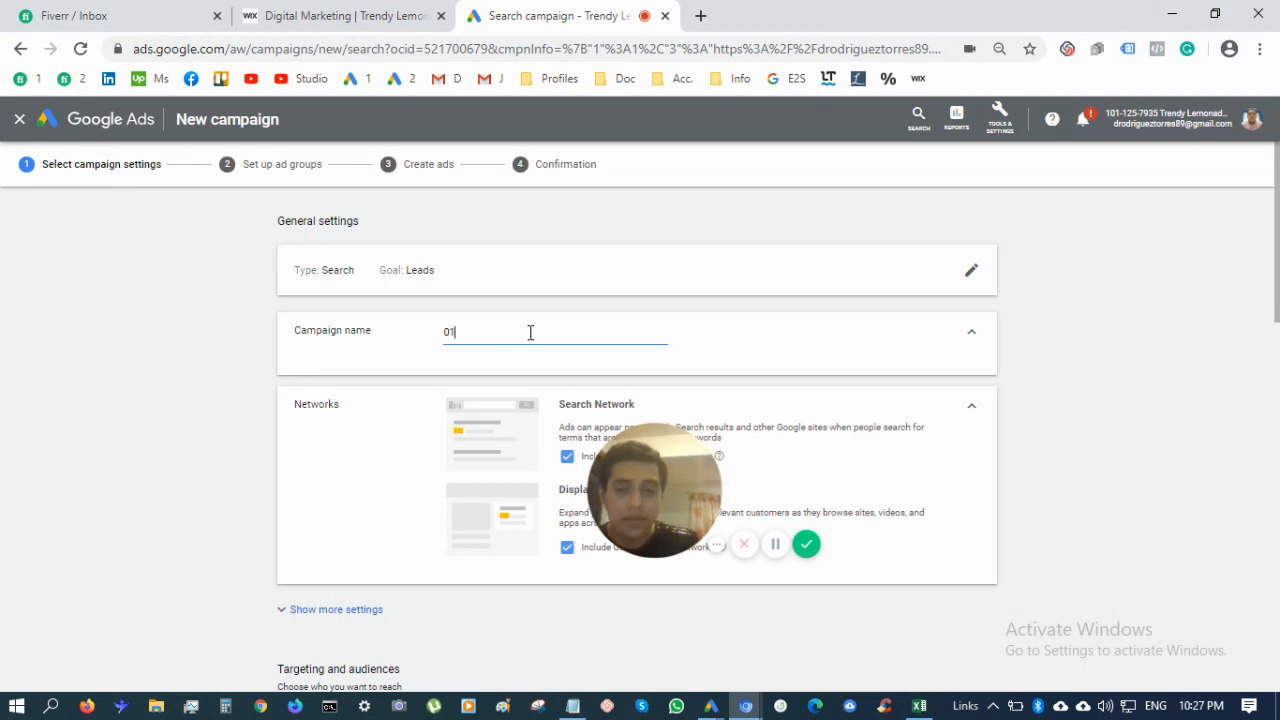
pyautogui.write('-')
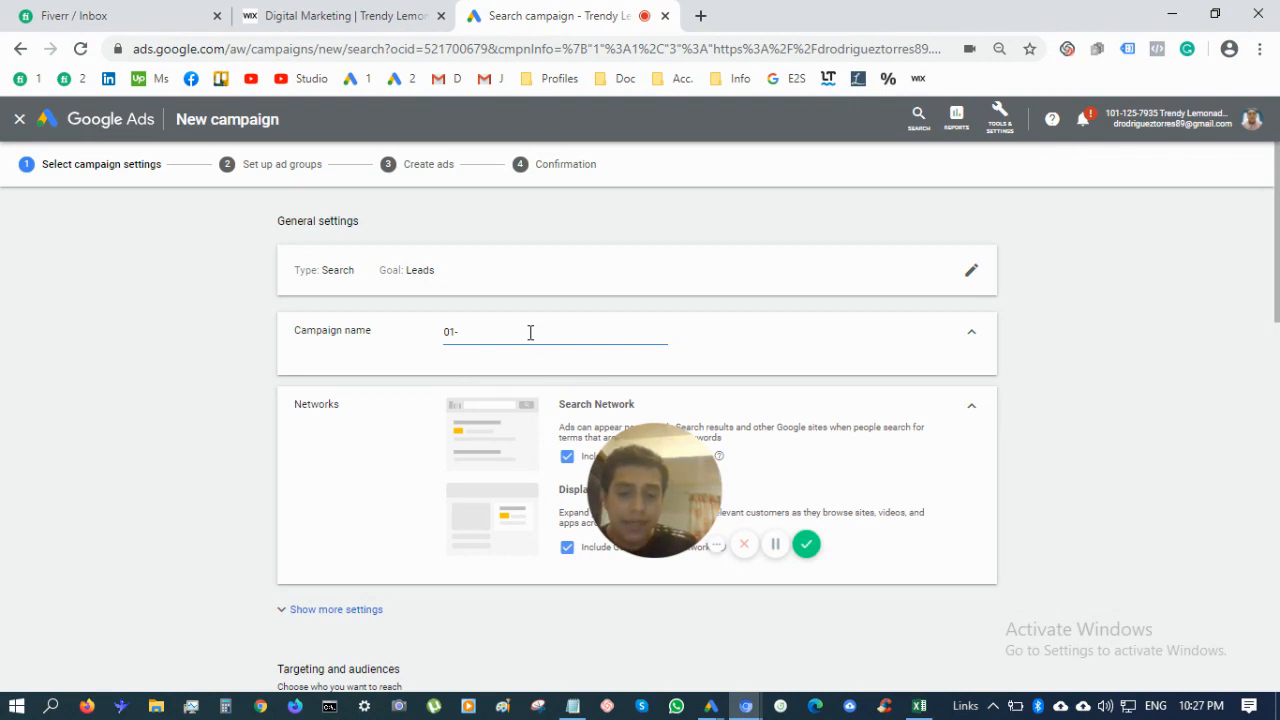
pyautogui.write('Trendy')
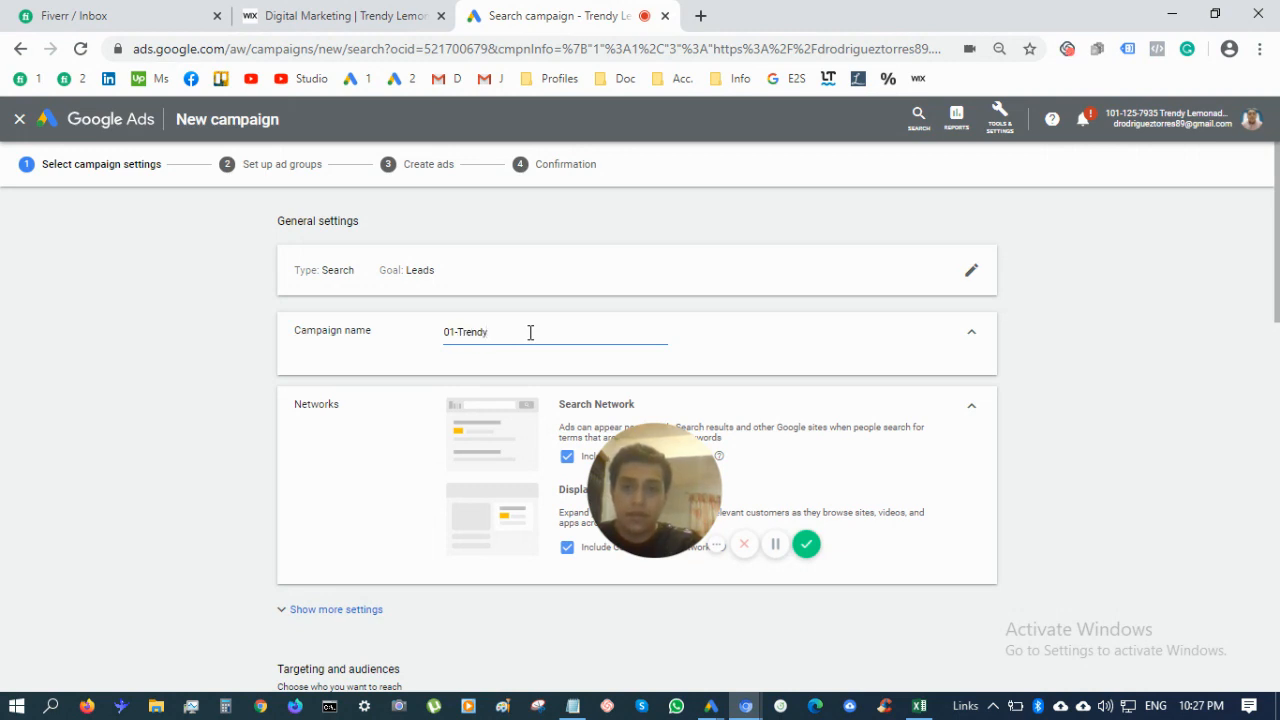
pyautogui.write(' Lemonade-English Speaking-Seach')
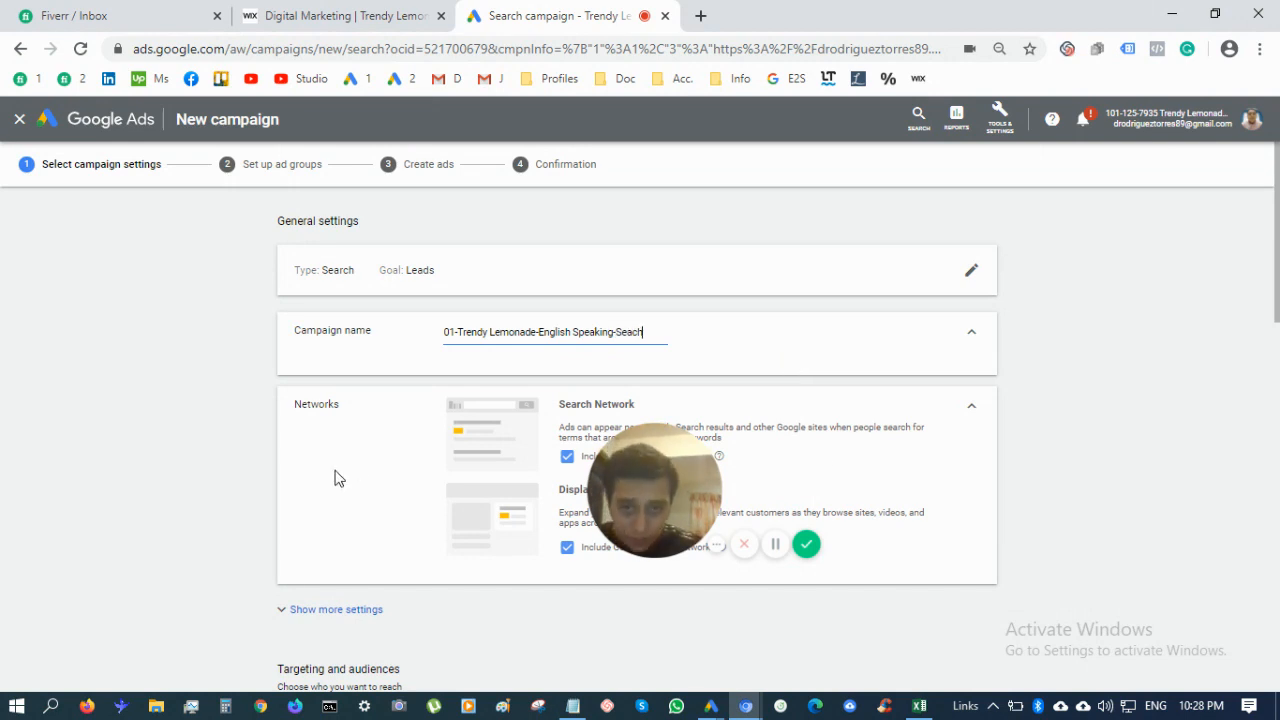
# Untick Include Google Display Network under Networks, keeping Search Network with search partners
pyautogui.scroll(-1, 334, 477)
pyautogui.scroll(-1, 425, 549)
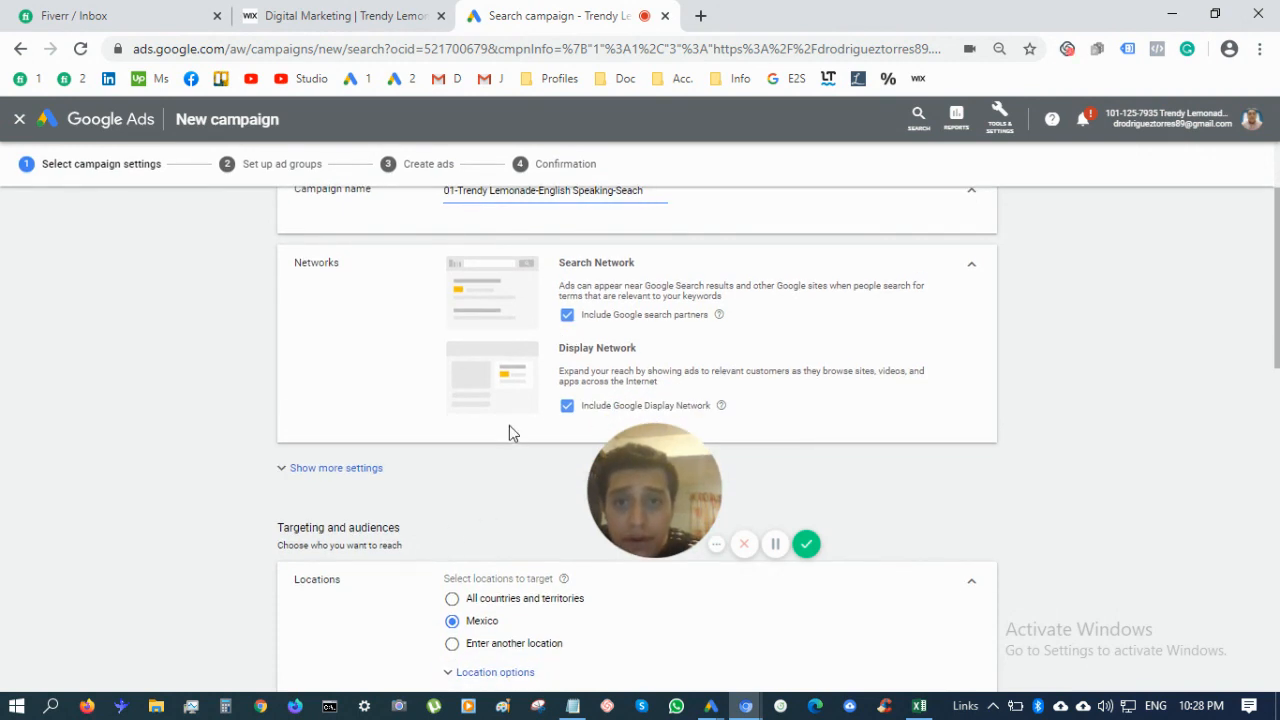
pyautogui.click(568, 409)
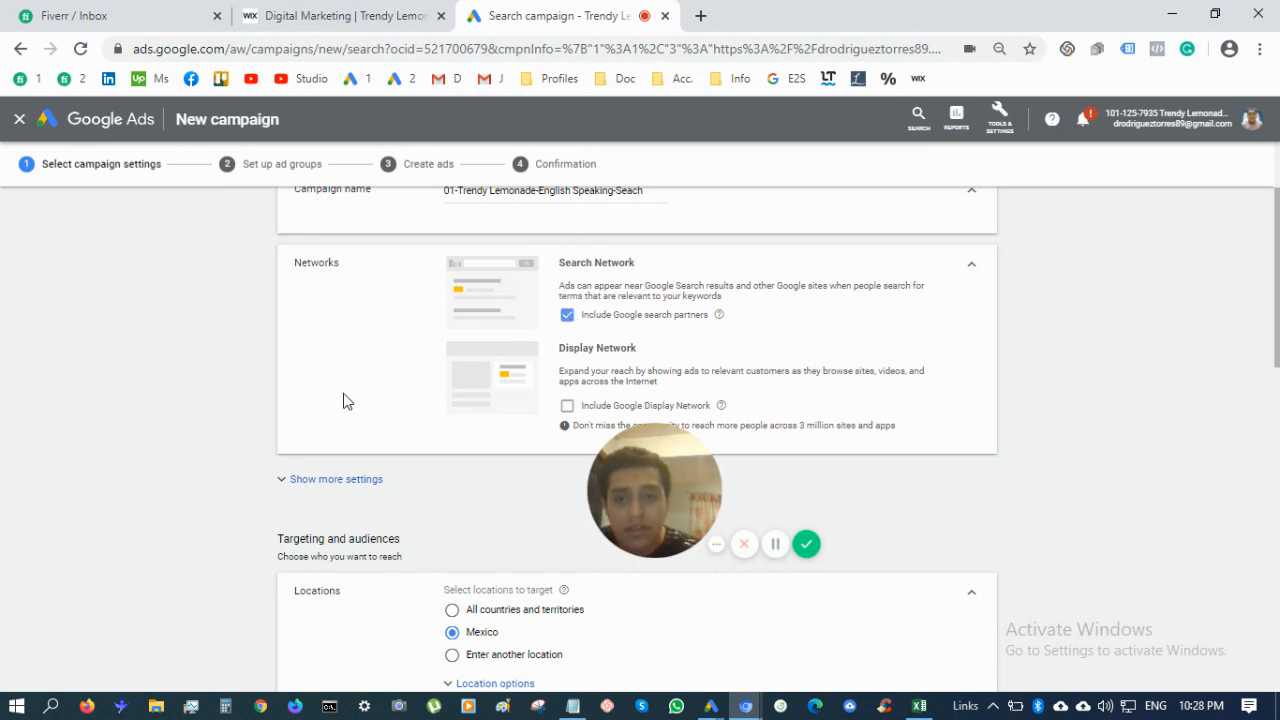
pyautogui.scroll(-2, 343, 401)
pyautogui.scroll(-1, 445, 532)
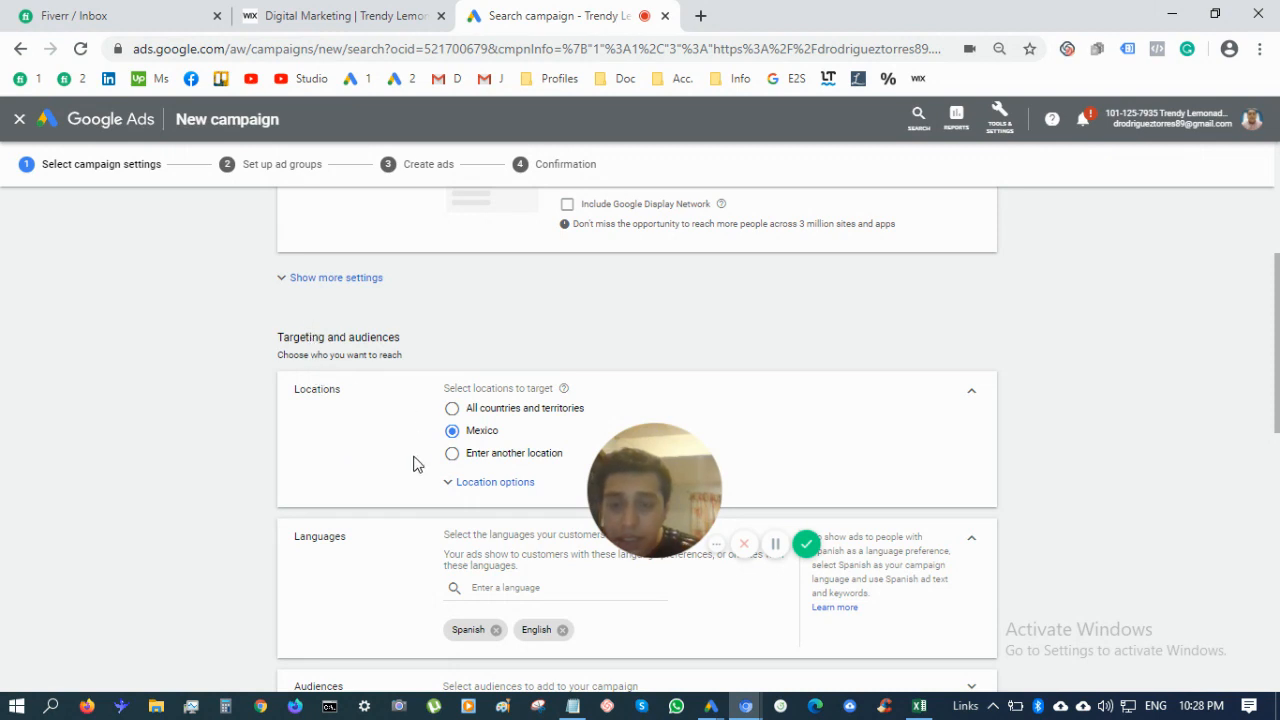
# Switch Locations to Enter another location and target the United States
pyautogui.scroll(-1, 414, 457)
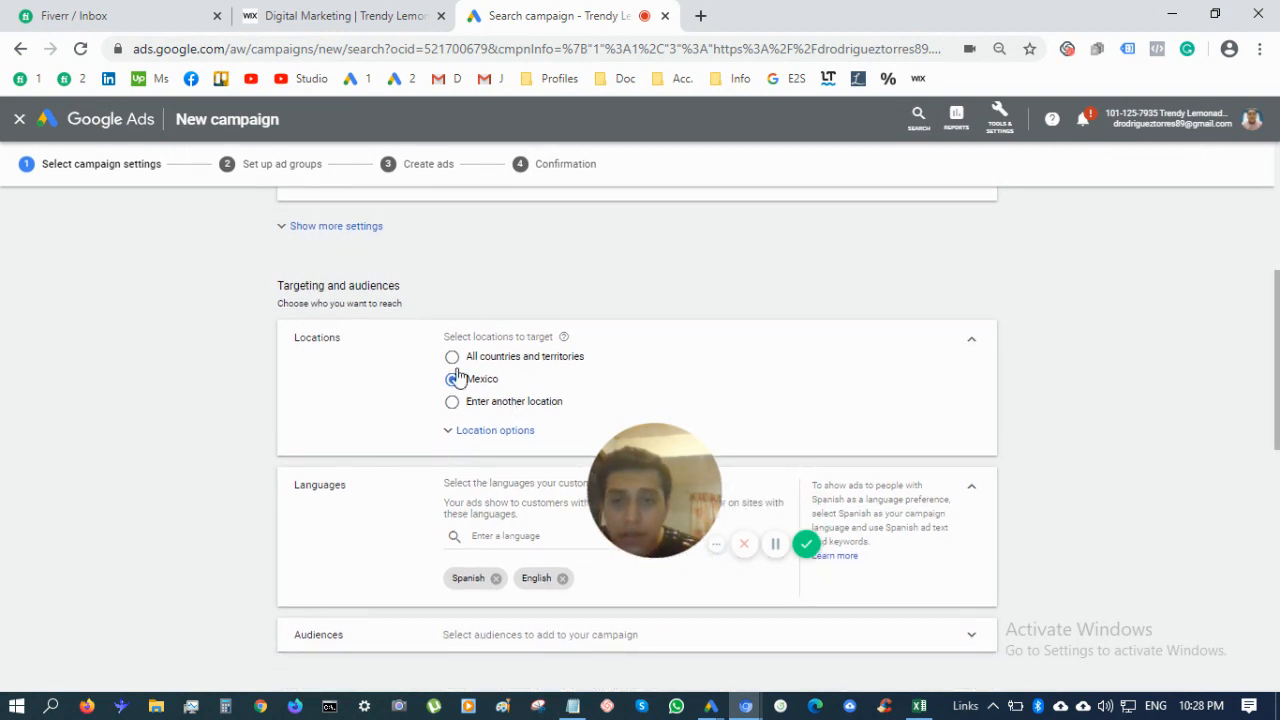
pyautogui.click(461, 432)
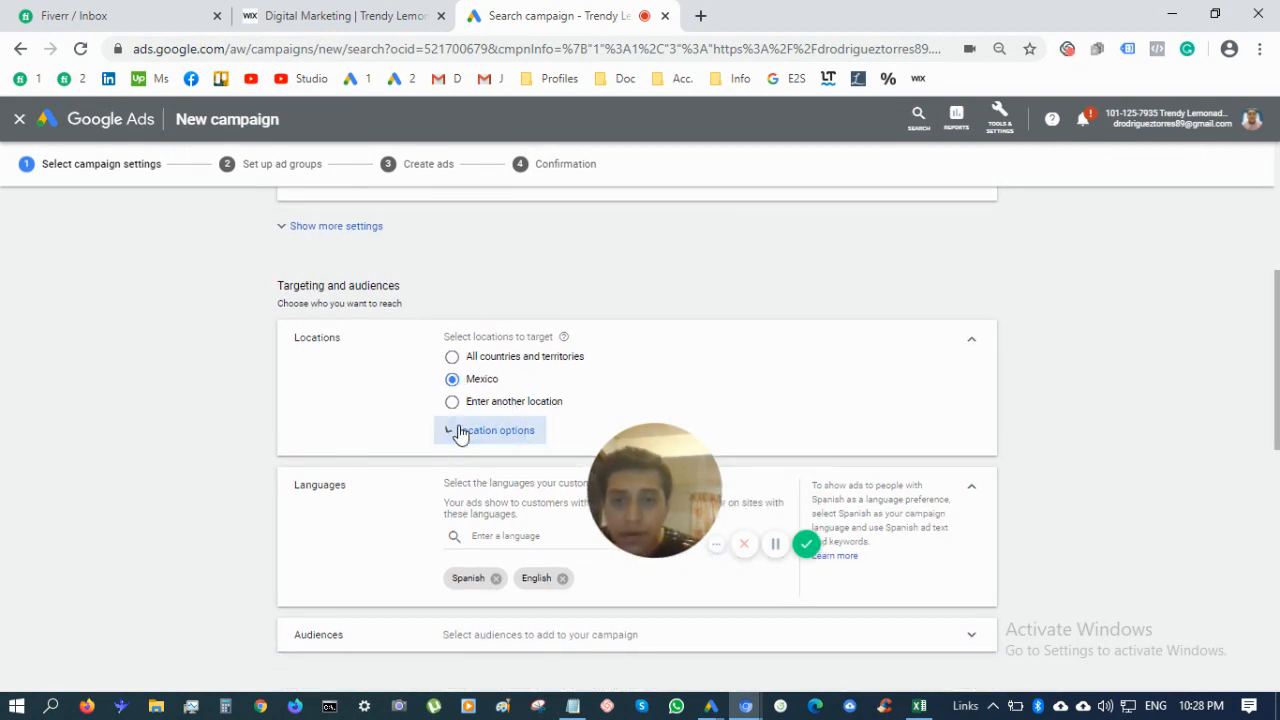
pyautogui.scroll(-2, 514, 451)
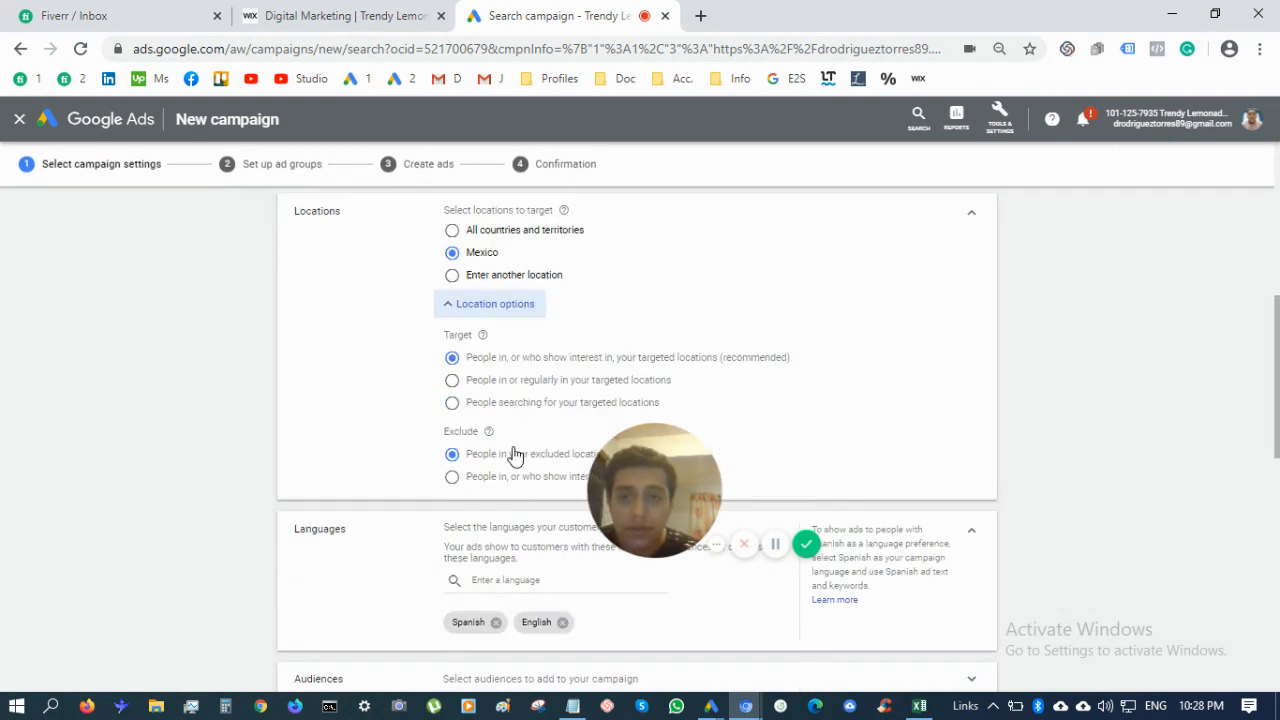
pyautogui.click(452, 275)
pyautogui.click(530, 306)
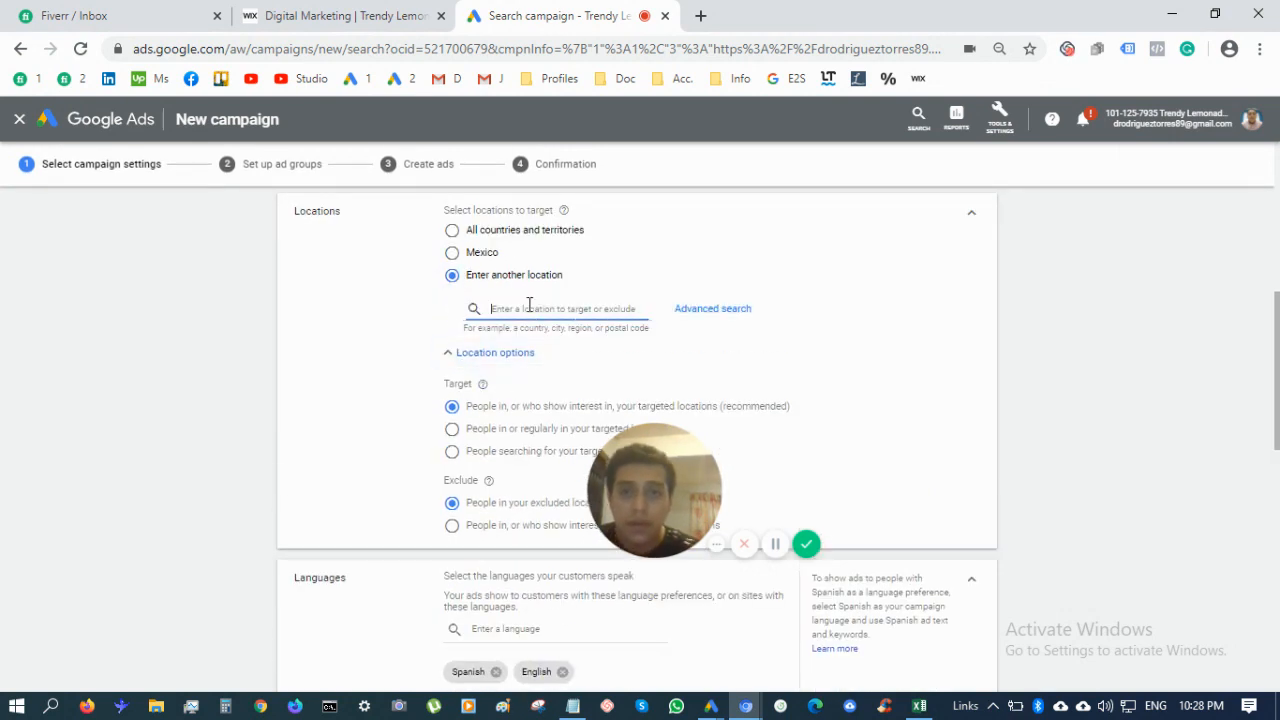
pyautogui.write('usa')
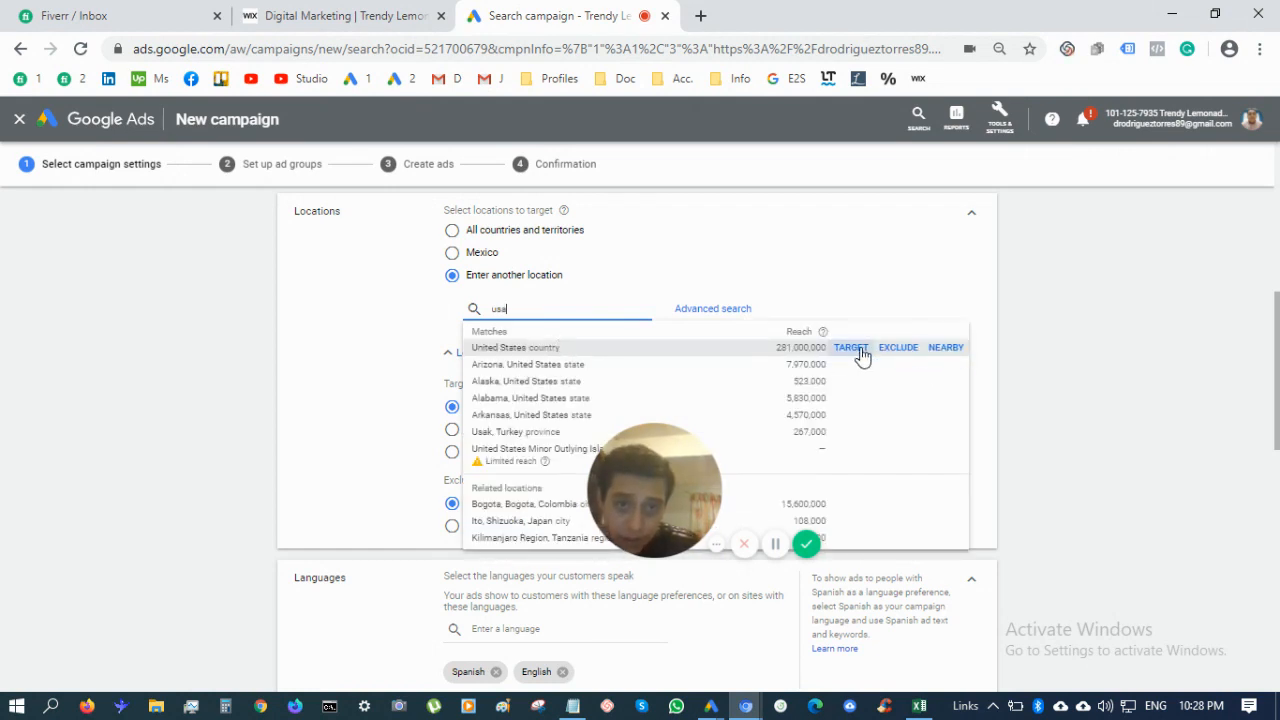
pyautogui.click(856, 349)
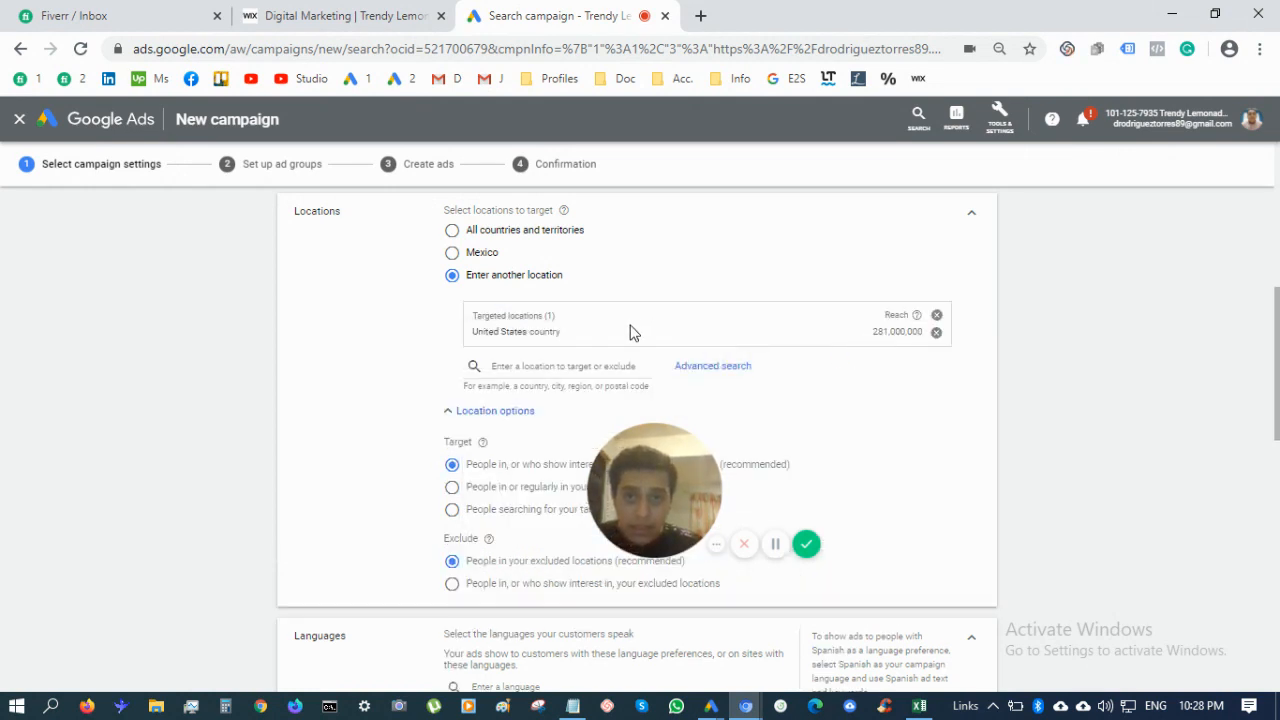
# Add the United Kingdom and Canada as further targeted locations
pyautogui.click(541, 379)
pyautogui.write('uk')
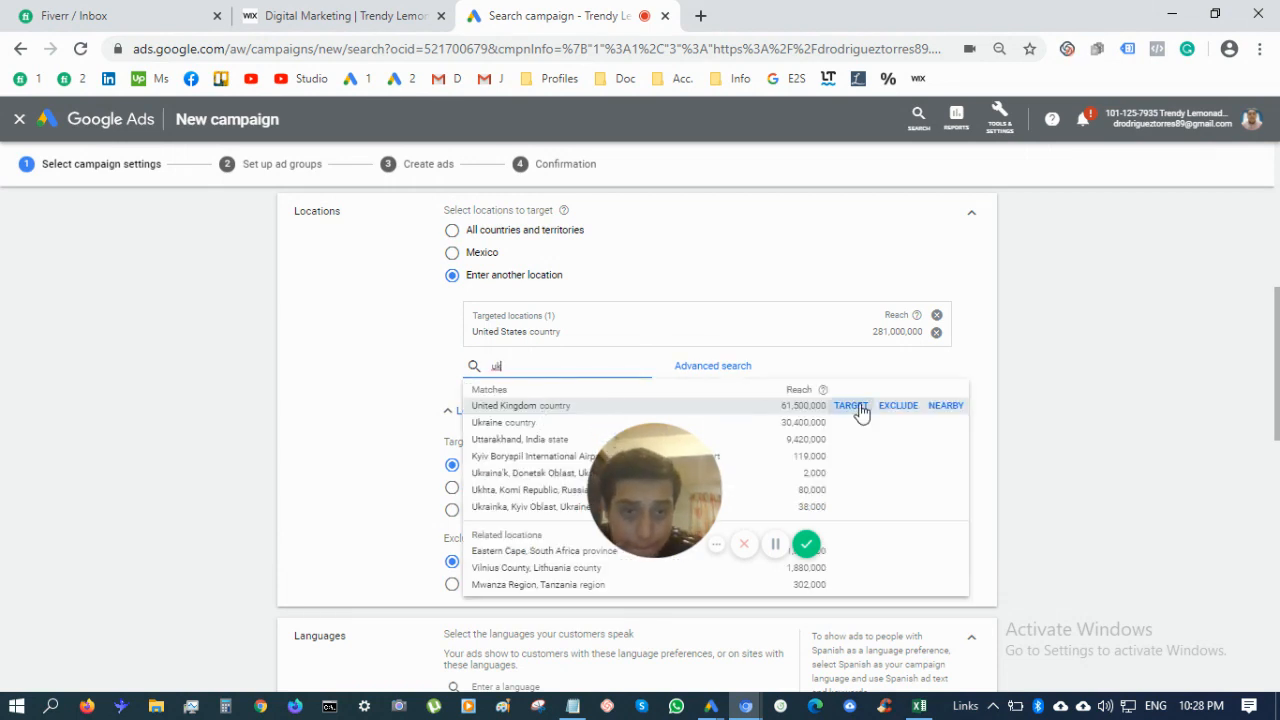
pyautogui.click(851, 406)
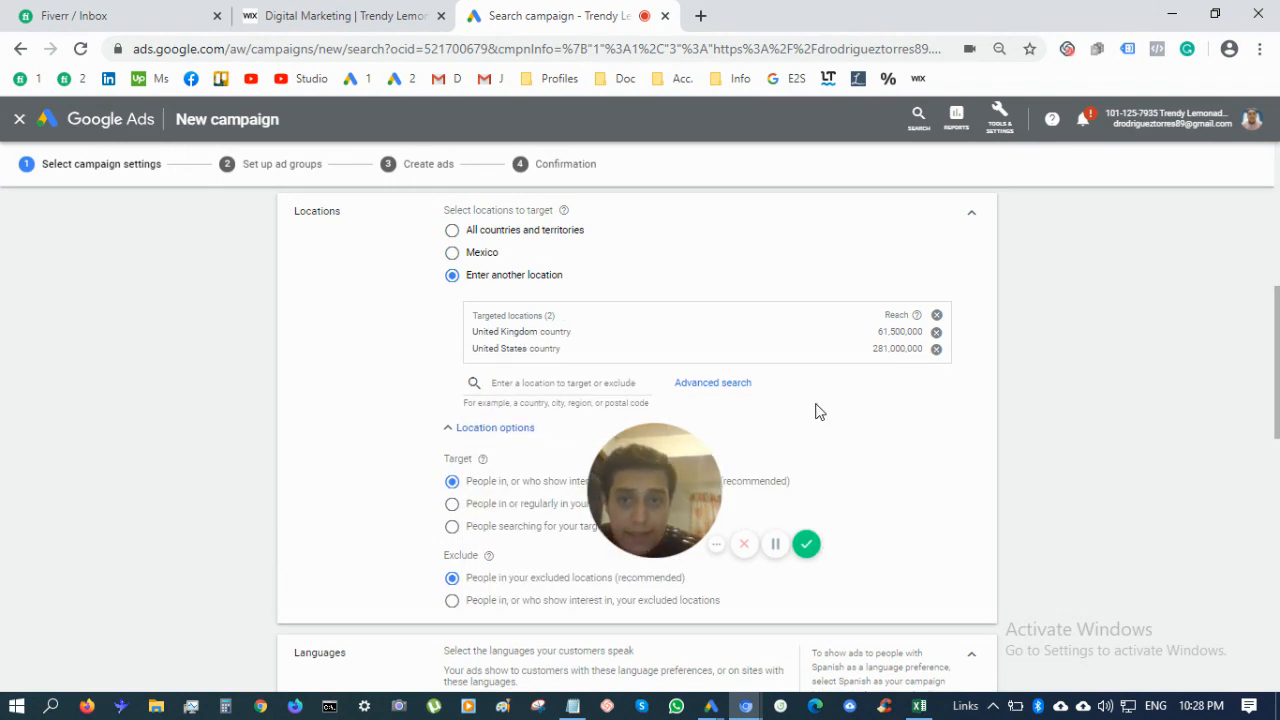
pyautogui.click(597, 388)
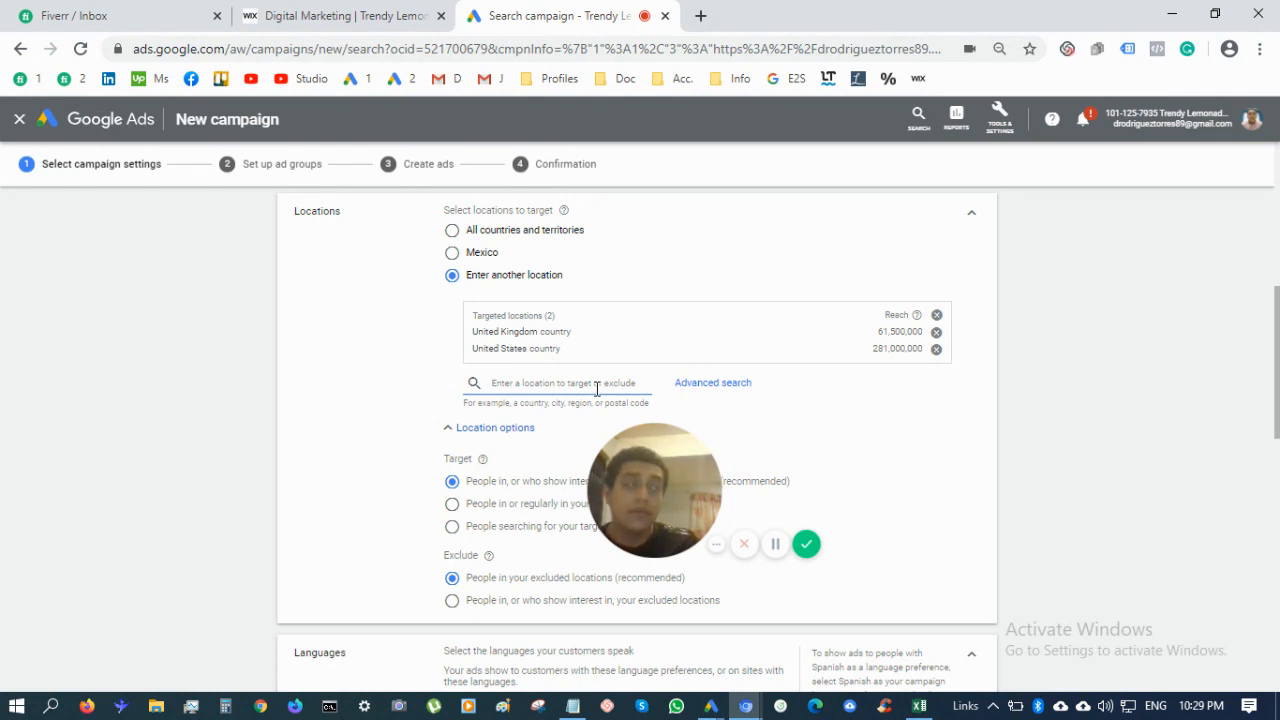
pyautogui.write('a')
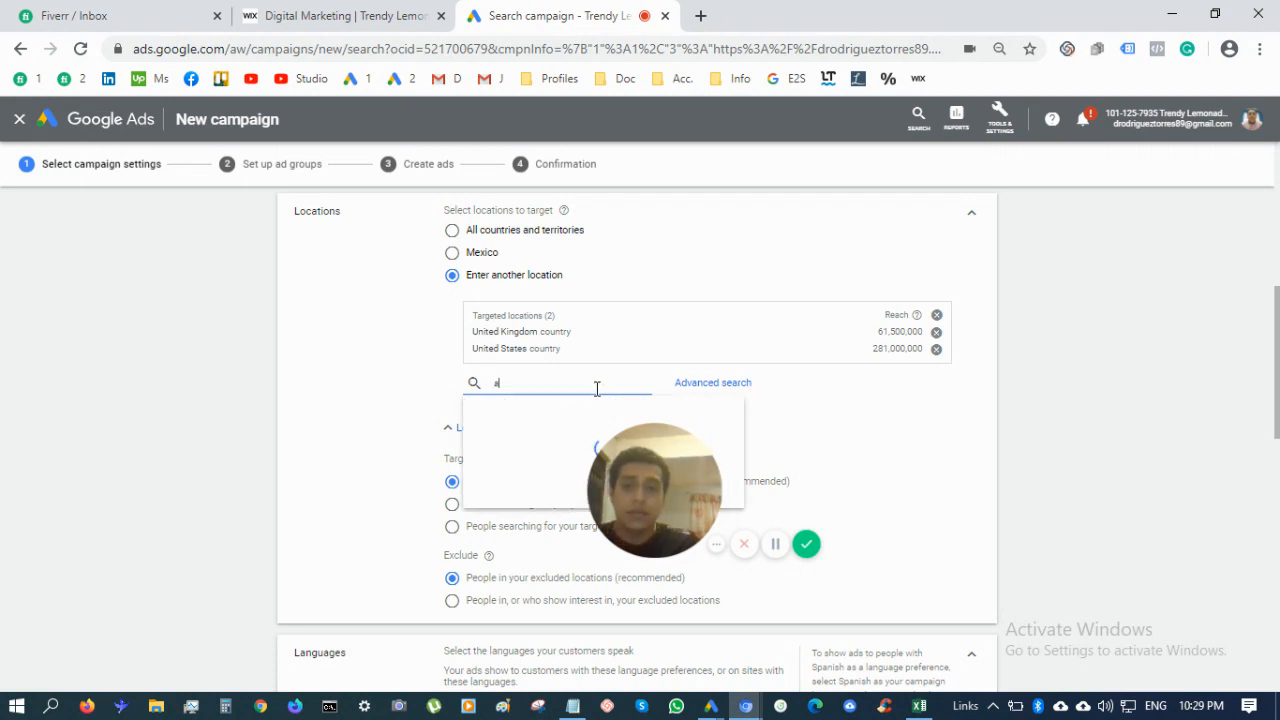
pyautogui.write('anada')
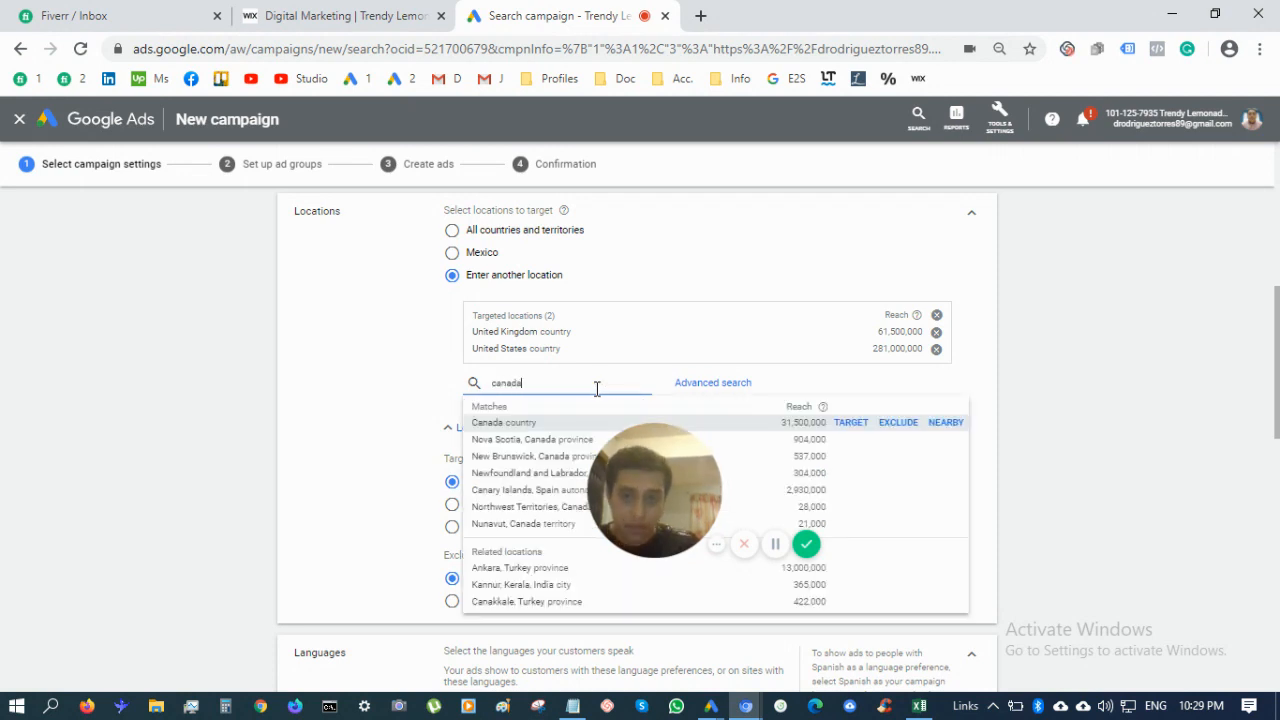
pyautogui.click(852, 422)
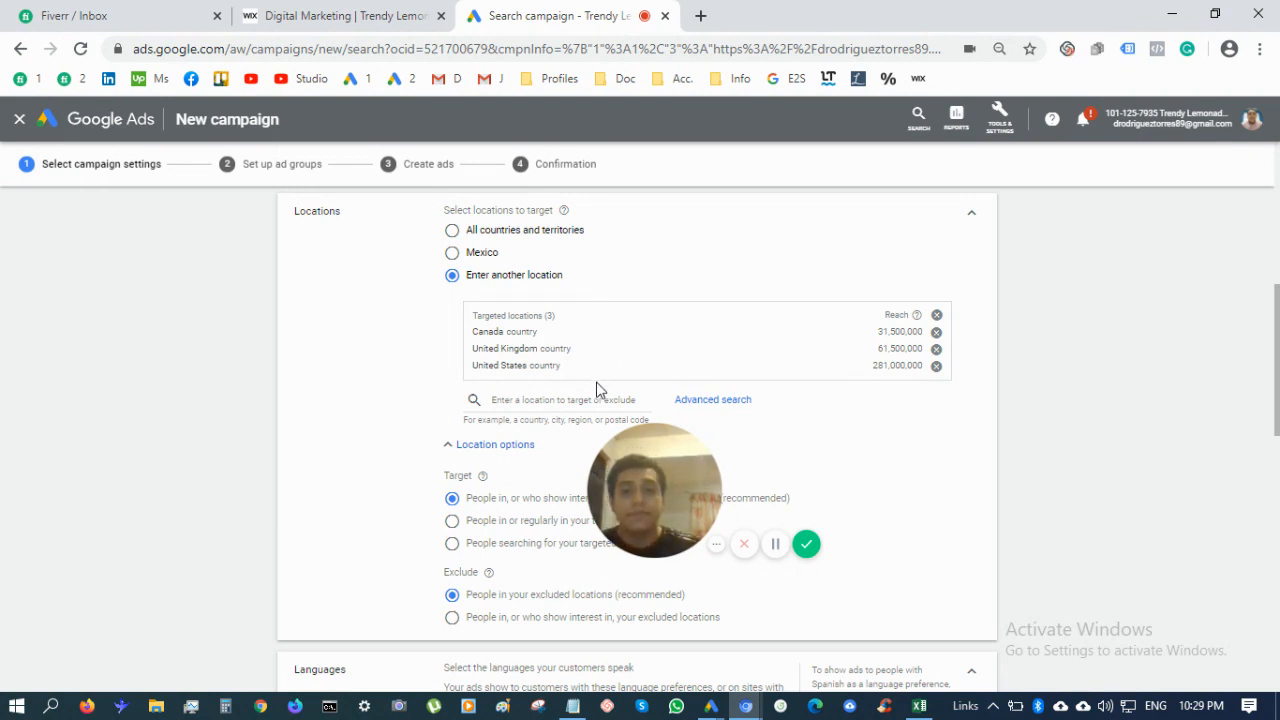
pyautogui.click(552, 400)
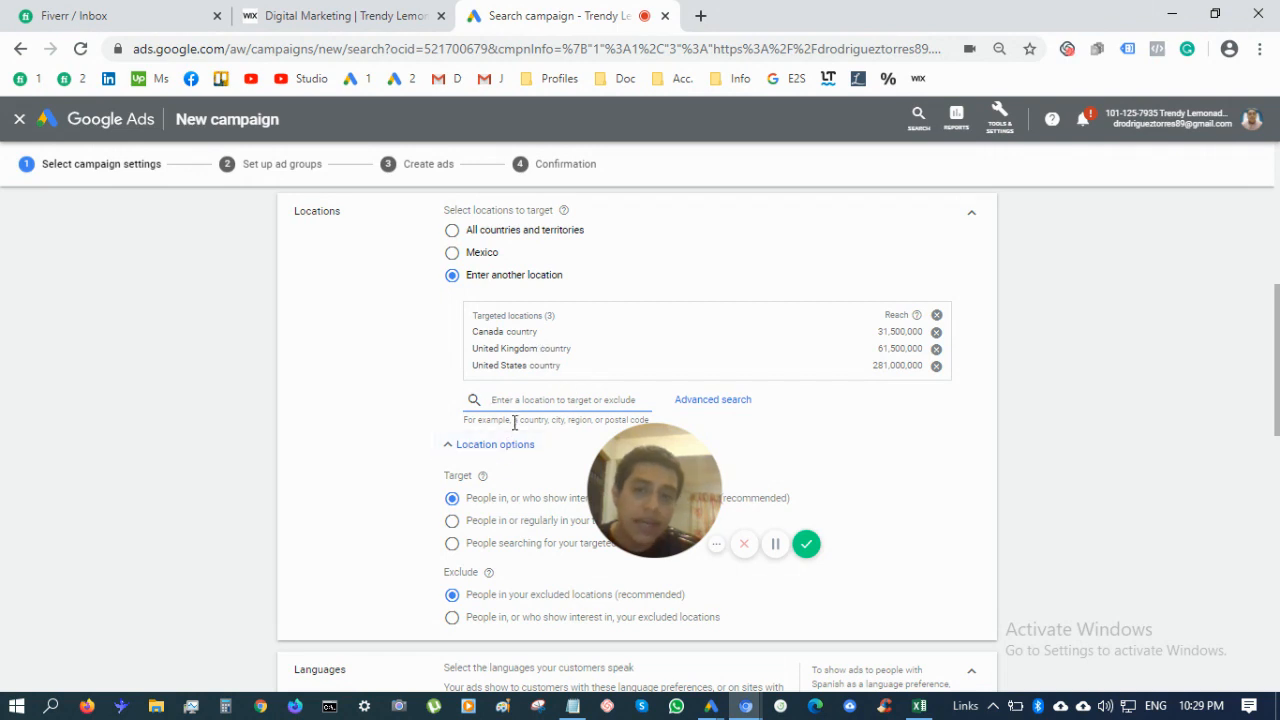
pyautogui.scroll(-1, 509, 474)
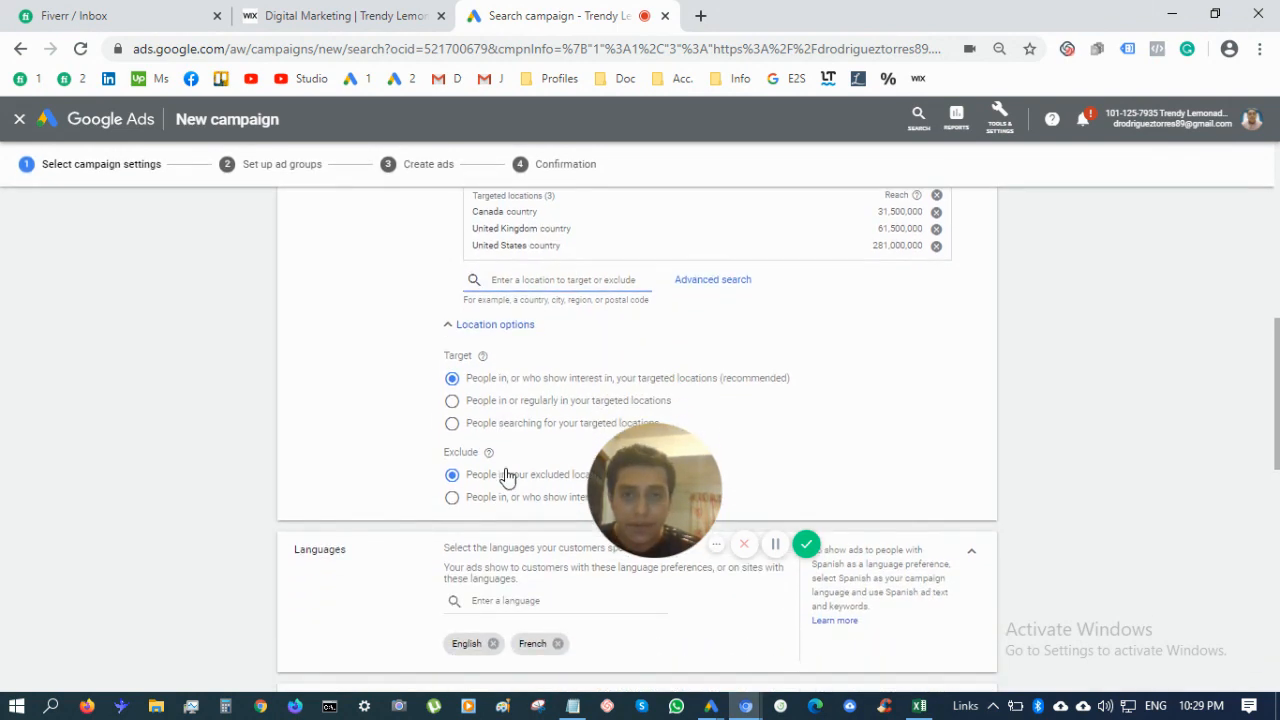
pyautogui.scroll(1, 503, 478)
pyautogui.scroll(-1, 486, 443)
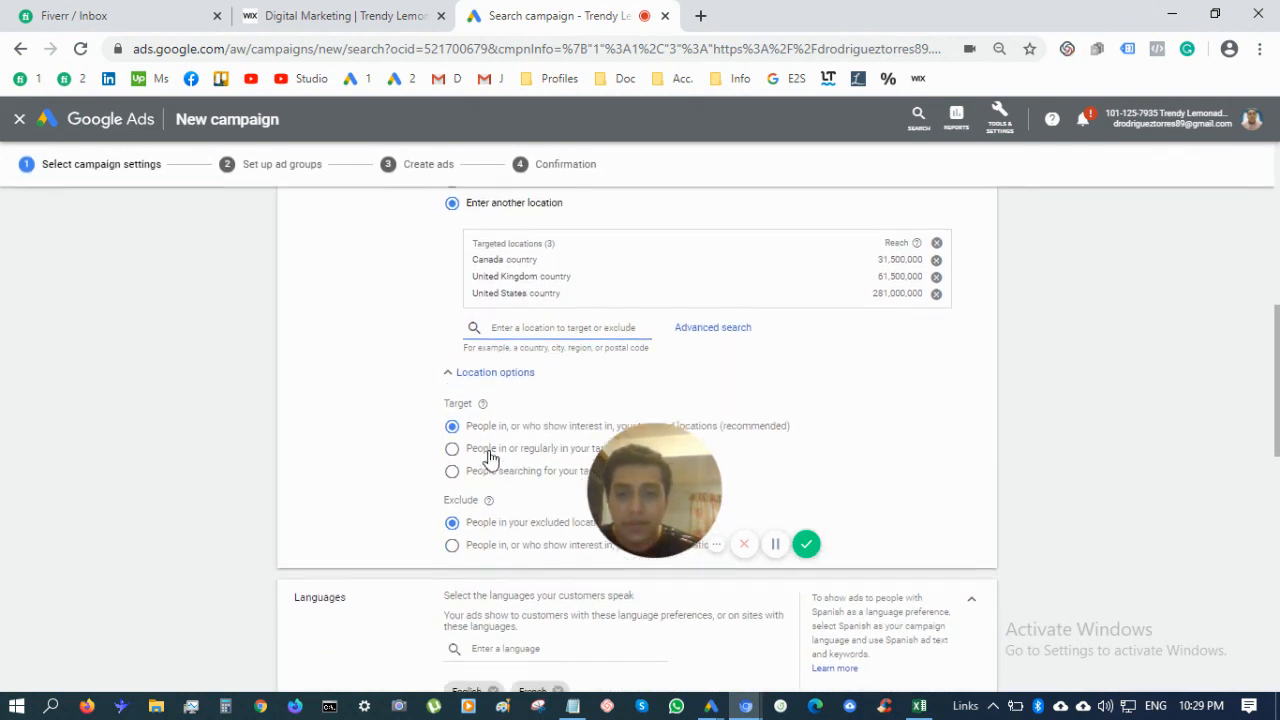
pyautogui.scroll(2, 491, 457)
pyautogui.scroll(-2, 487, 457)
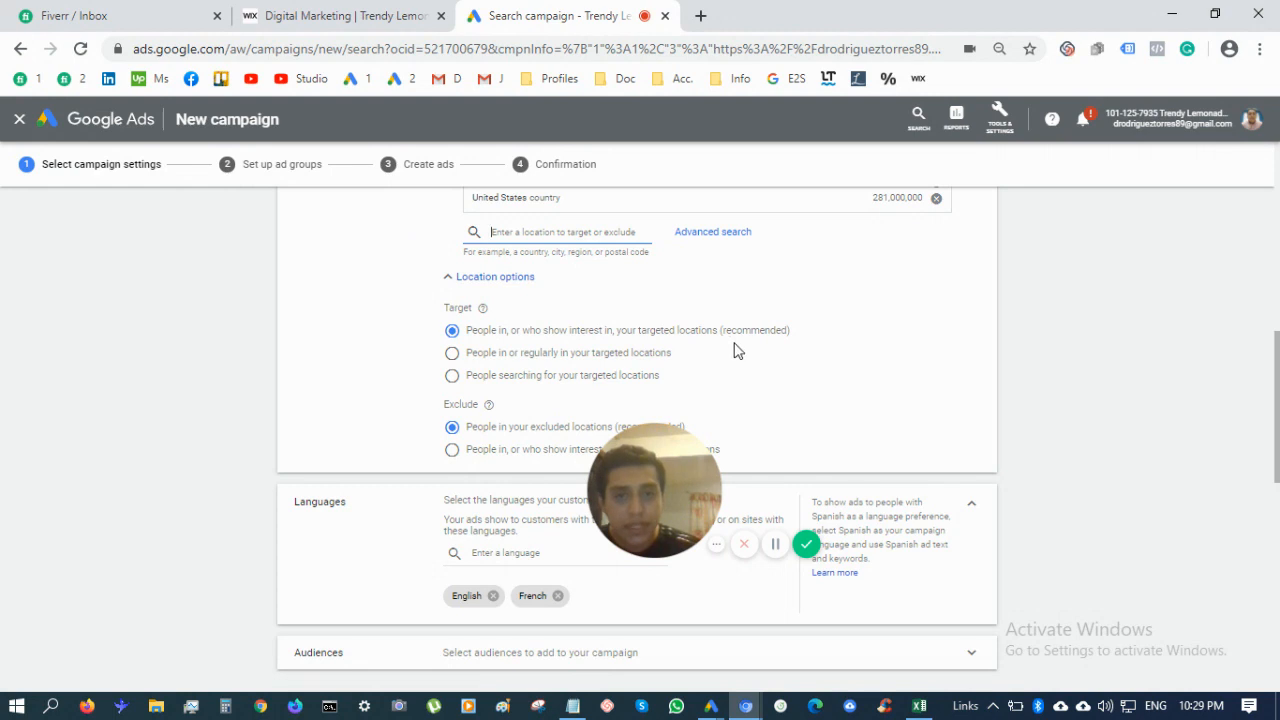
pyautogui.scroll(-1, 757, 351)
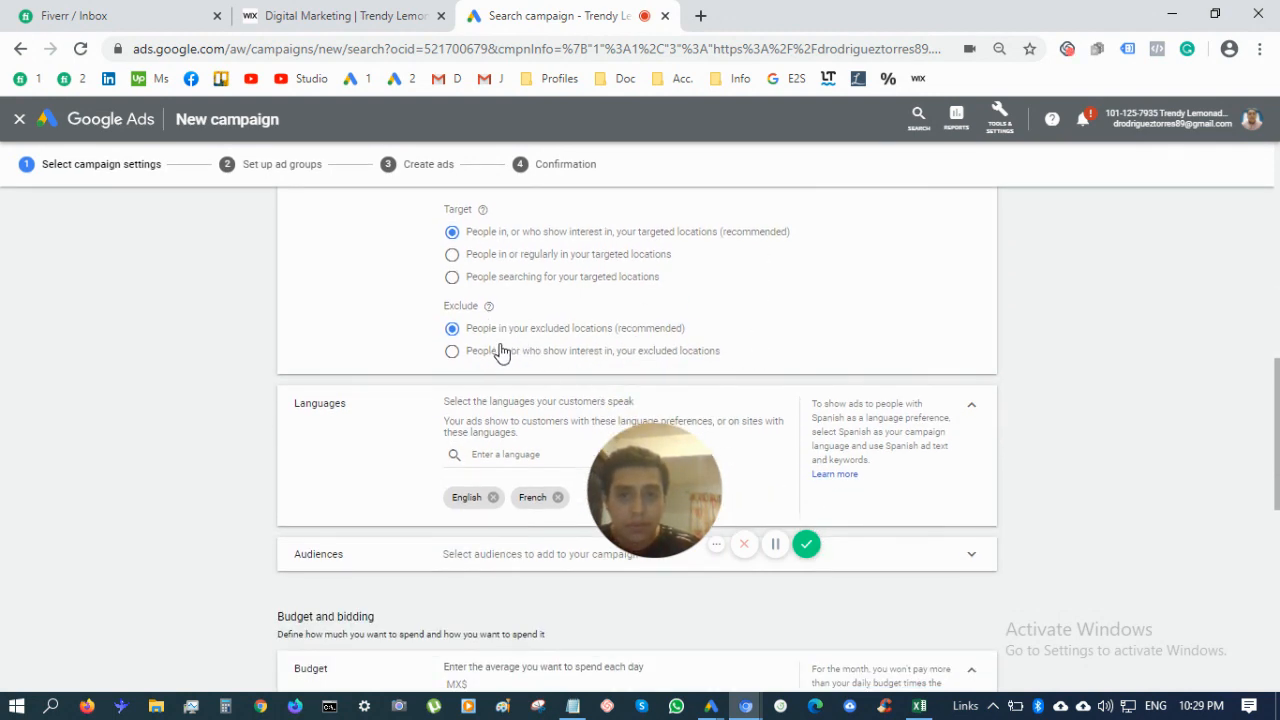
pyautogui.scroll(-1, 597, 397)
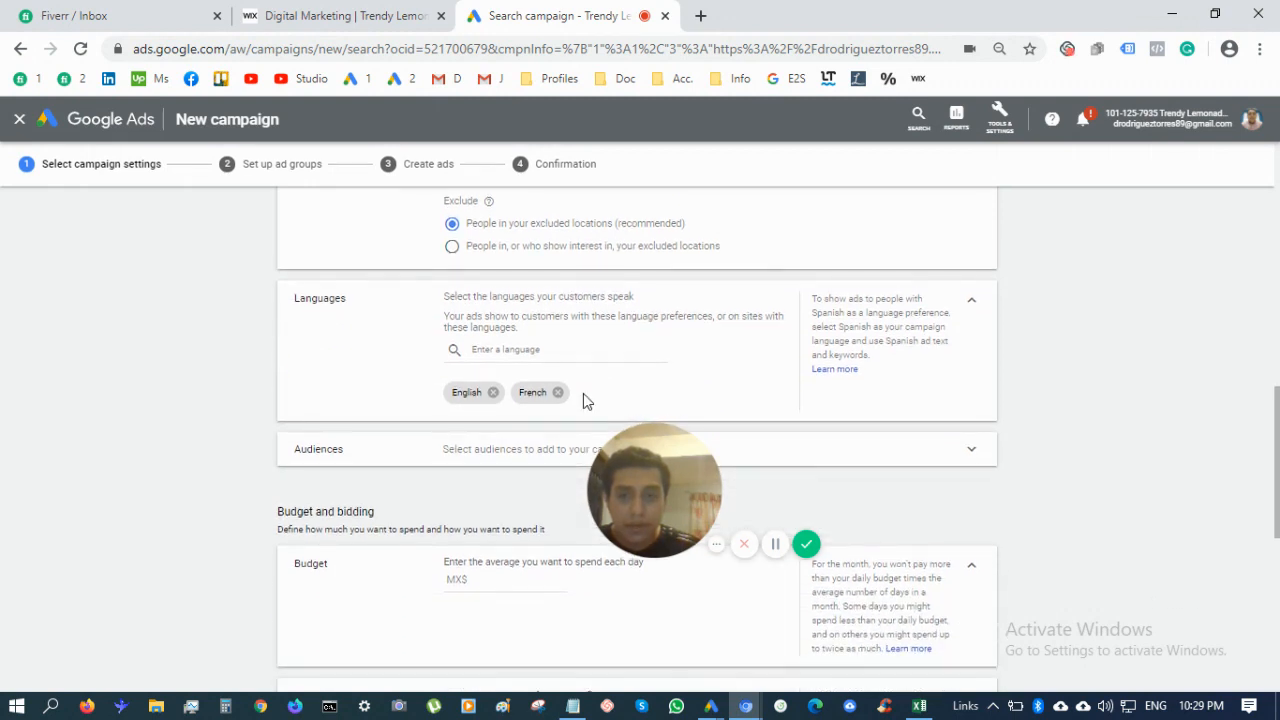
# Remove French so only English is targeted, and set the daily budget to MX$ 10.00
pyautogui.click(558, 393)
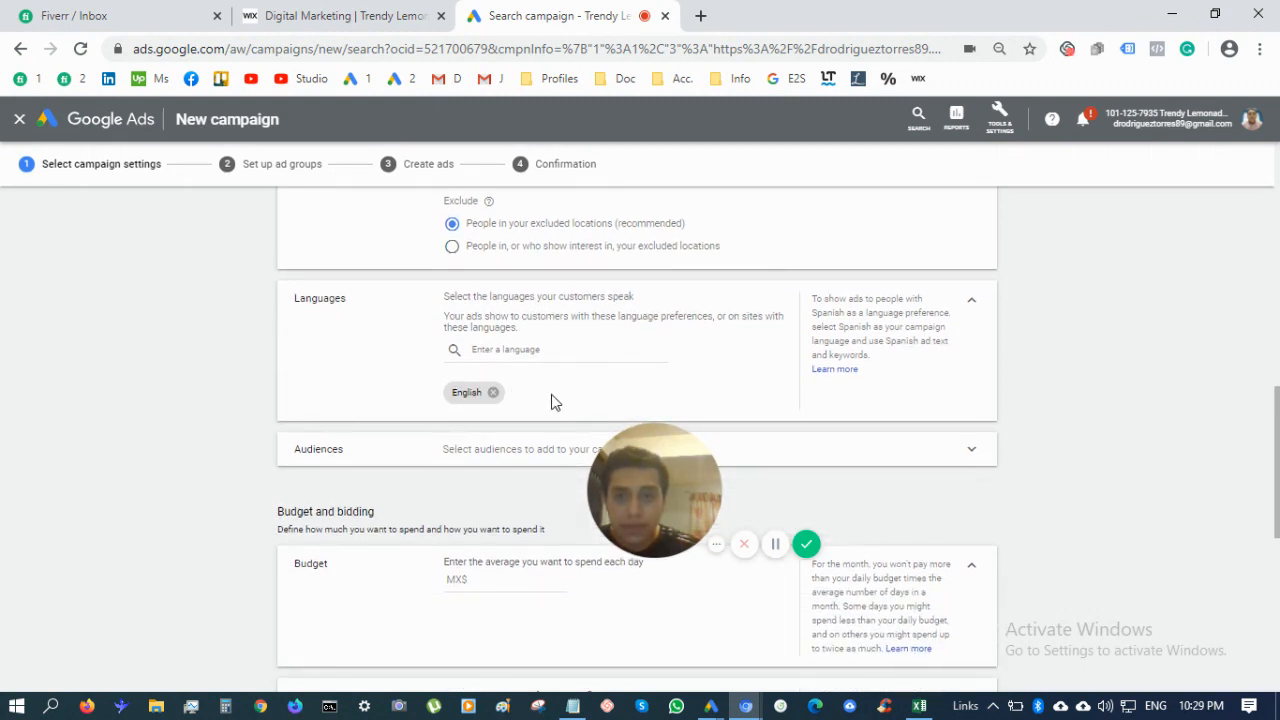
pyautogui.scroll(-1, 531, 420)
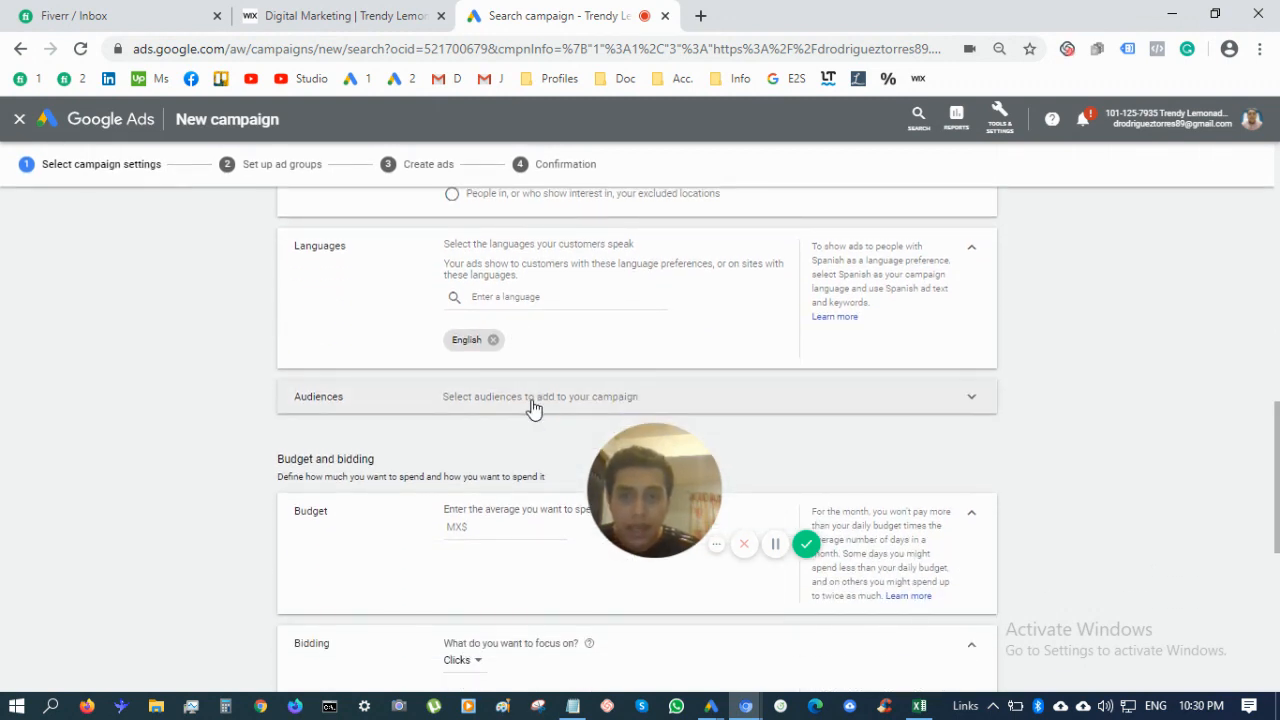
pyautogui.scroll(-1, 533, 407)
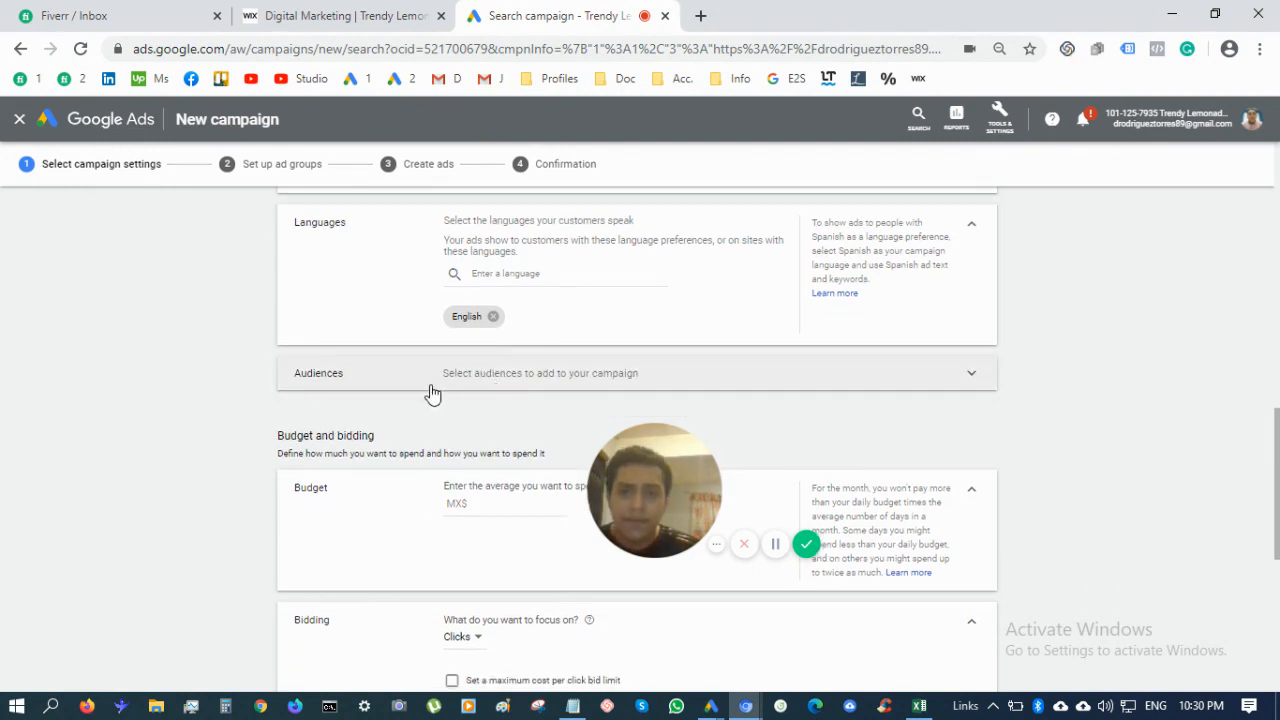
pyautogui.scroll(-1, 435, 400)
pyautogui.scroll(-3, 446, 438)
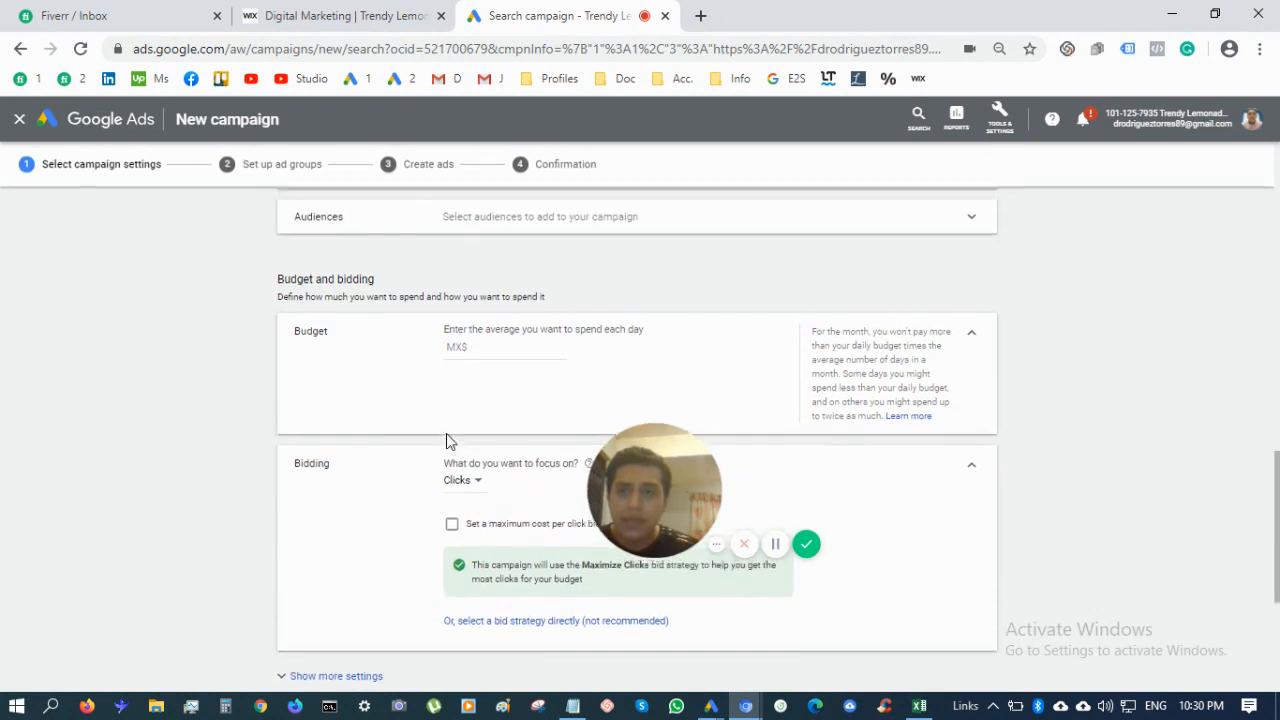
pyautogui.click(490, 346)
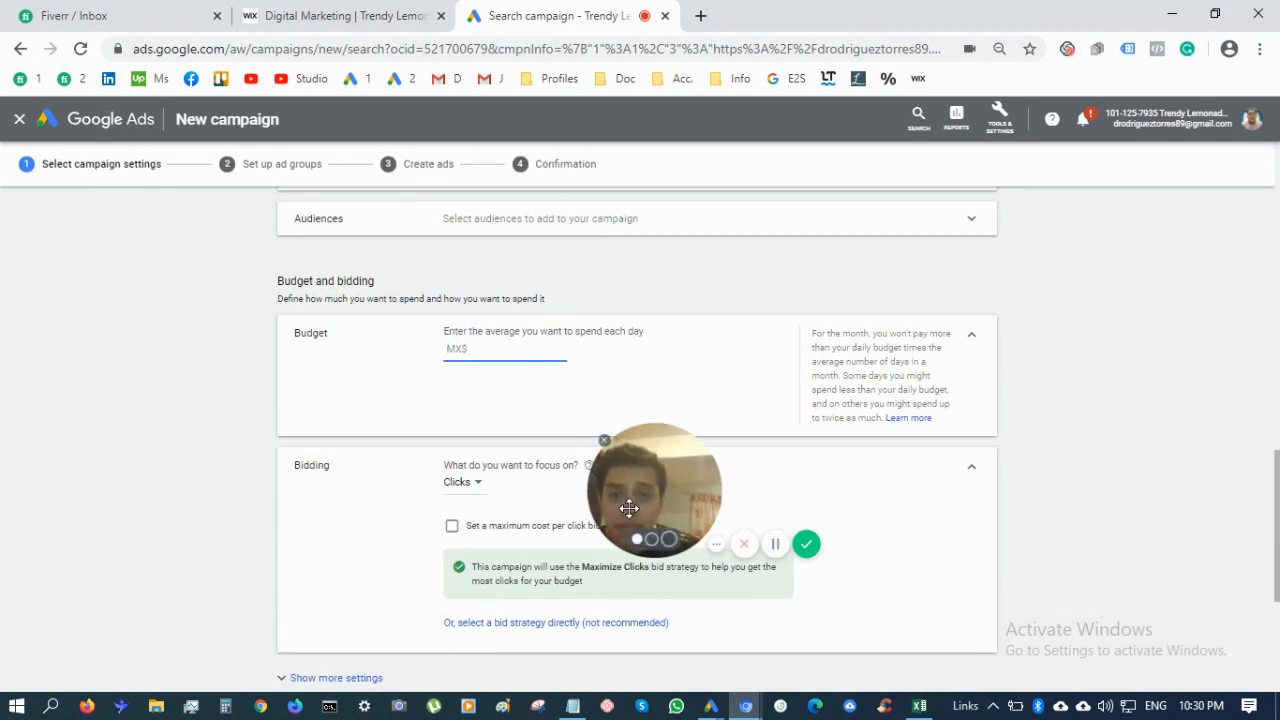
pyautogui.write('10')
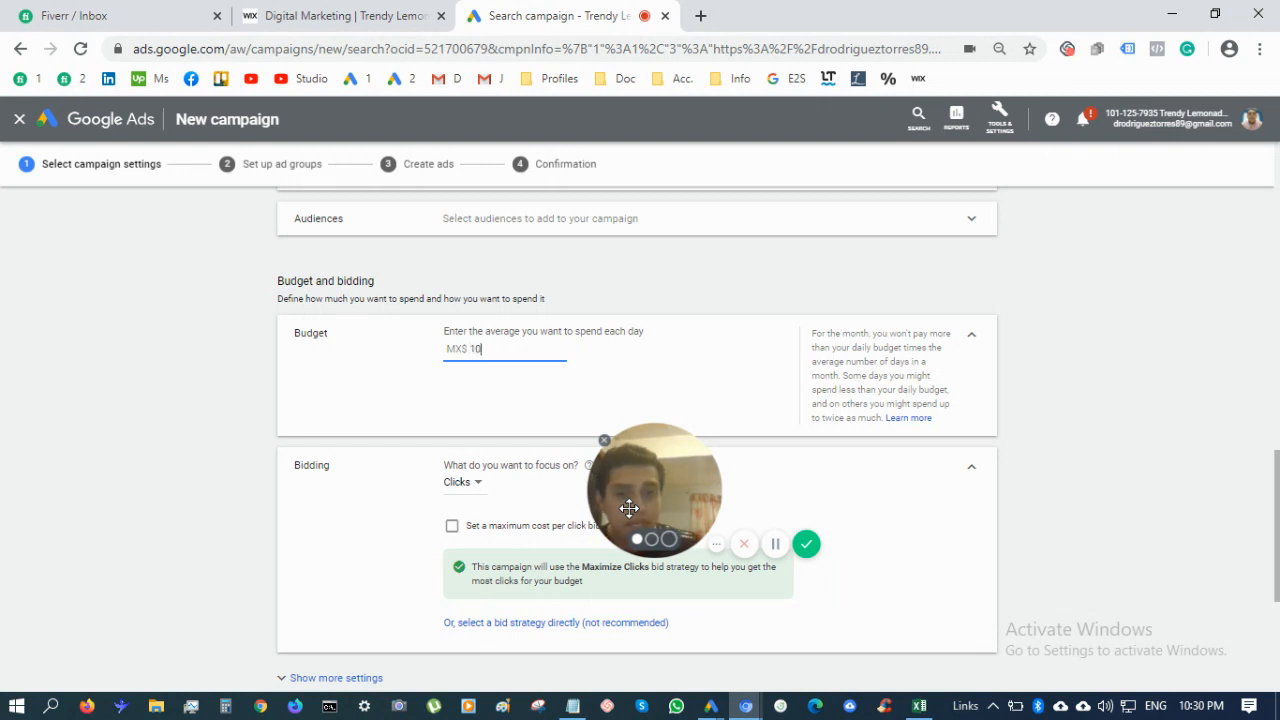
# Skip the Clicks bidding focus and choose Manual CPC as the bid strategy directly
pyautogui.scroll(-1, 465, 465)
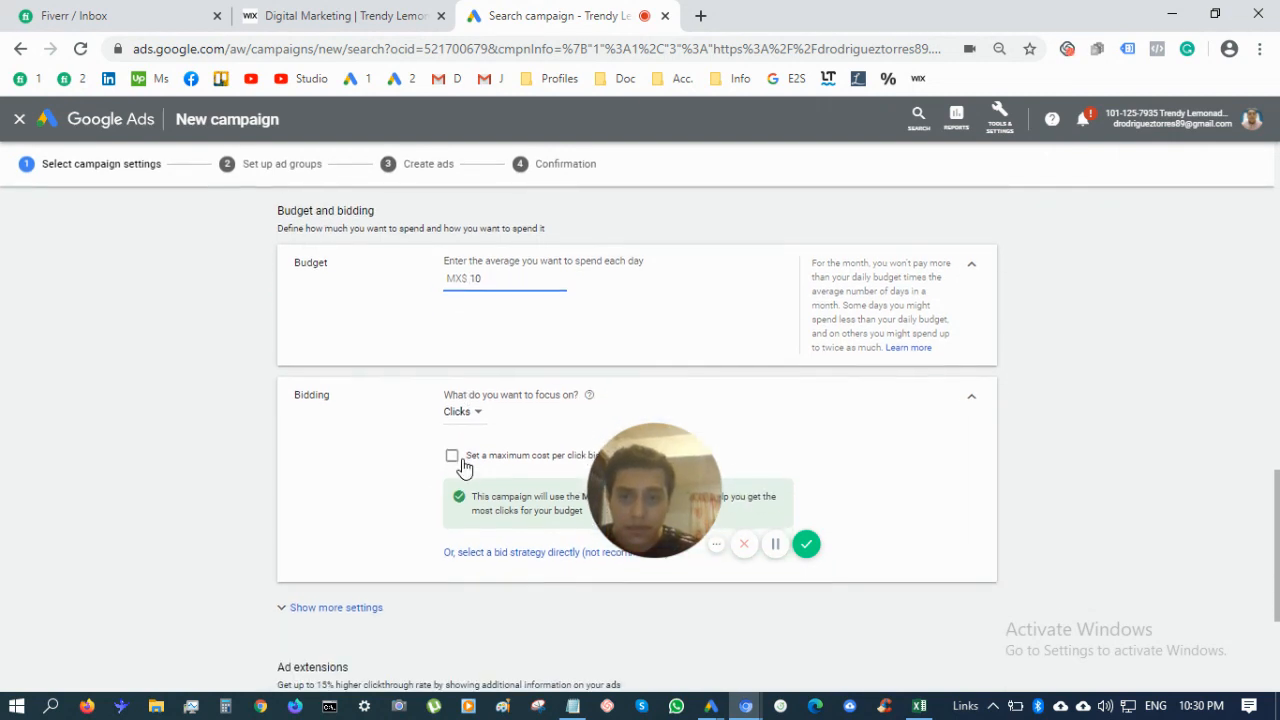
pyautogui.scroll(-1, 470, 465)
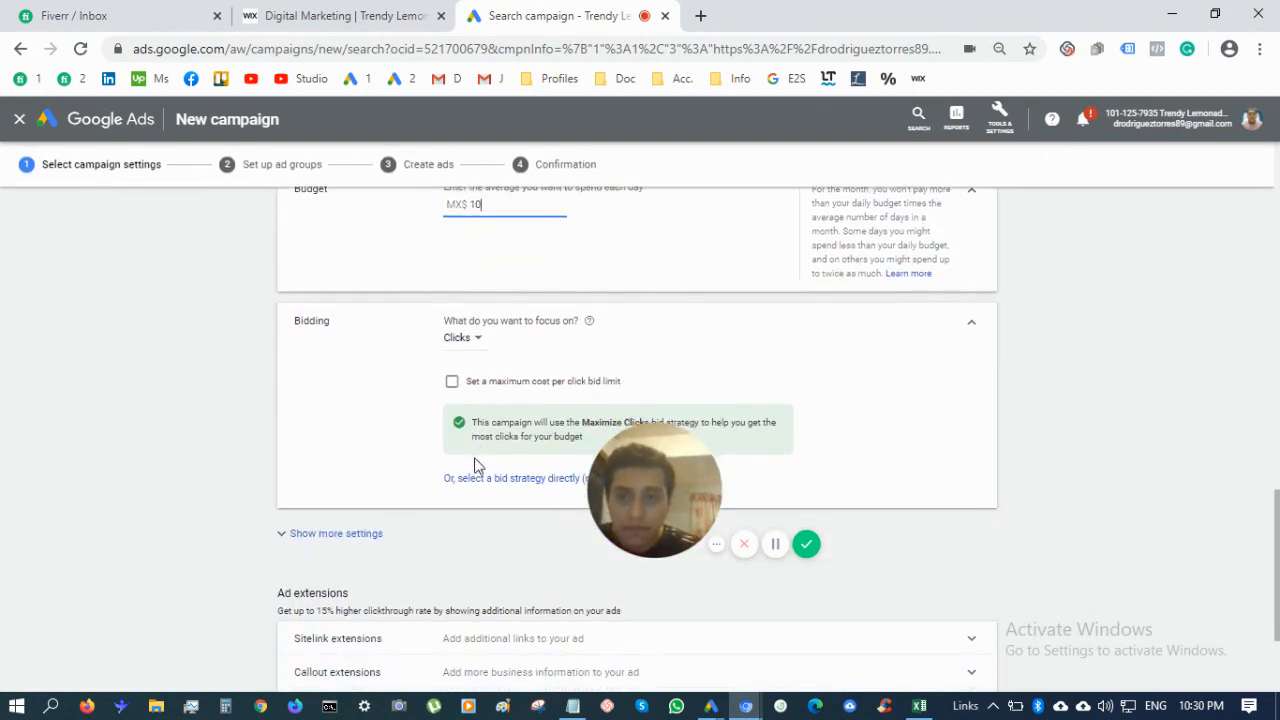
pyautogui.click(475, 350)
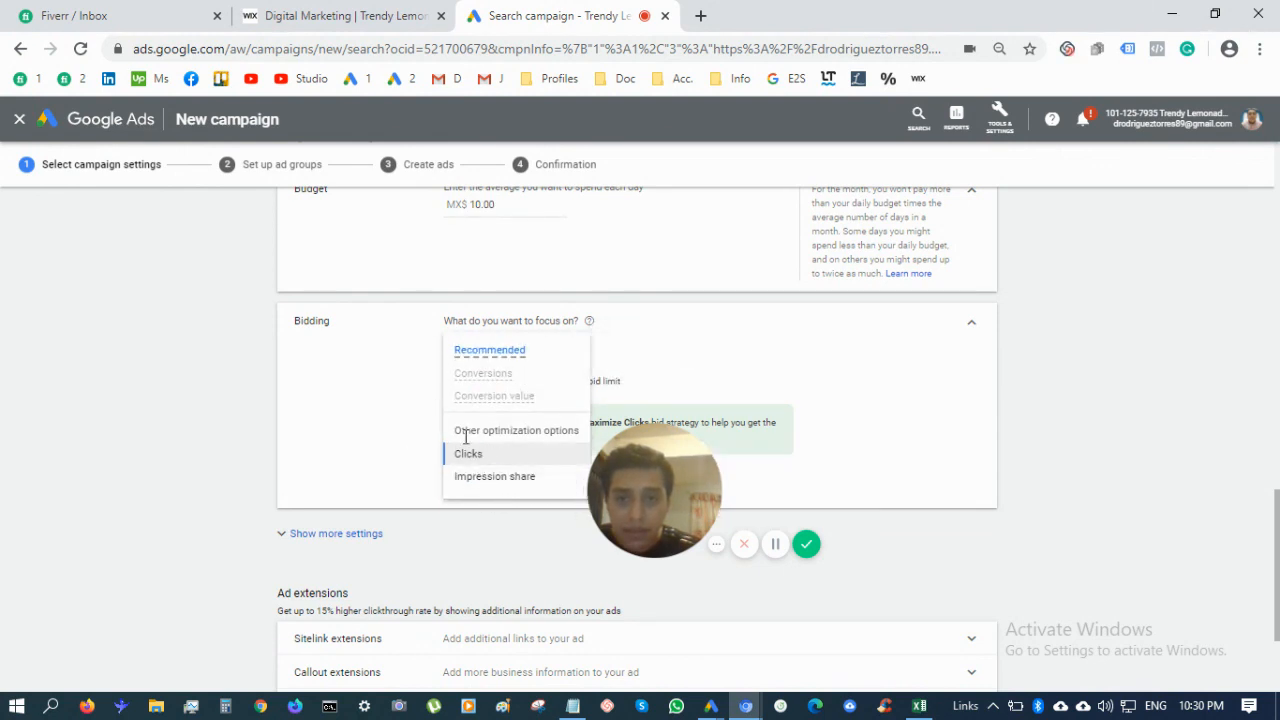
pyautogui.click(307, 384)
pyautogui.scroll(-1, 403, 435)
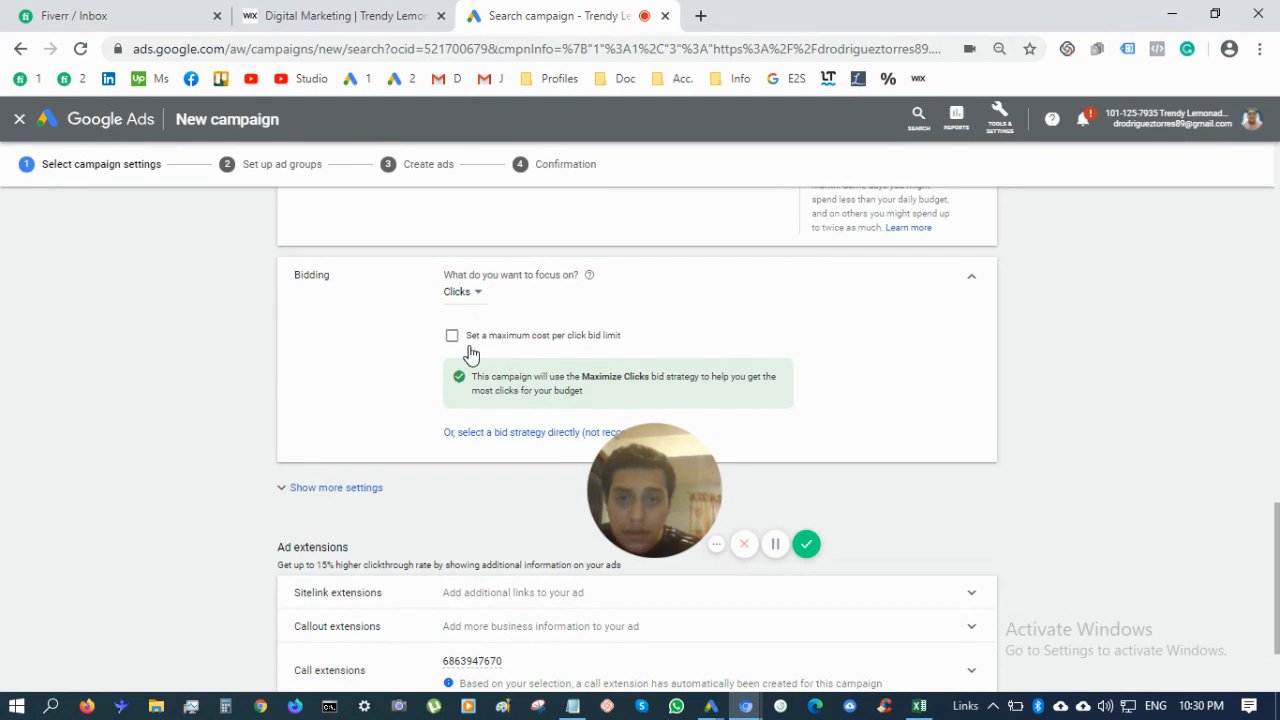
pyautogui.scroll(-1, 471, 354)
pyautogui.click(522, 428)
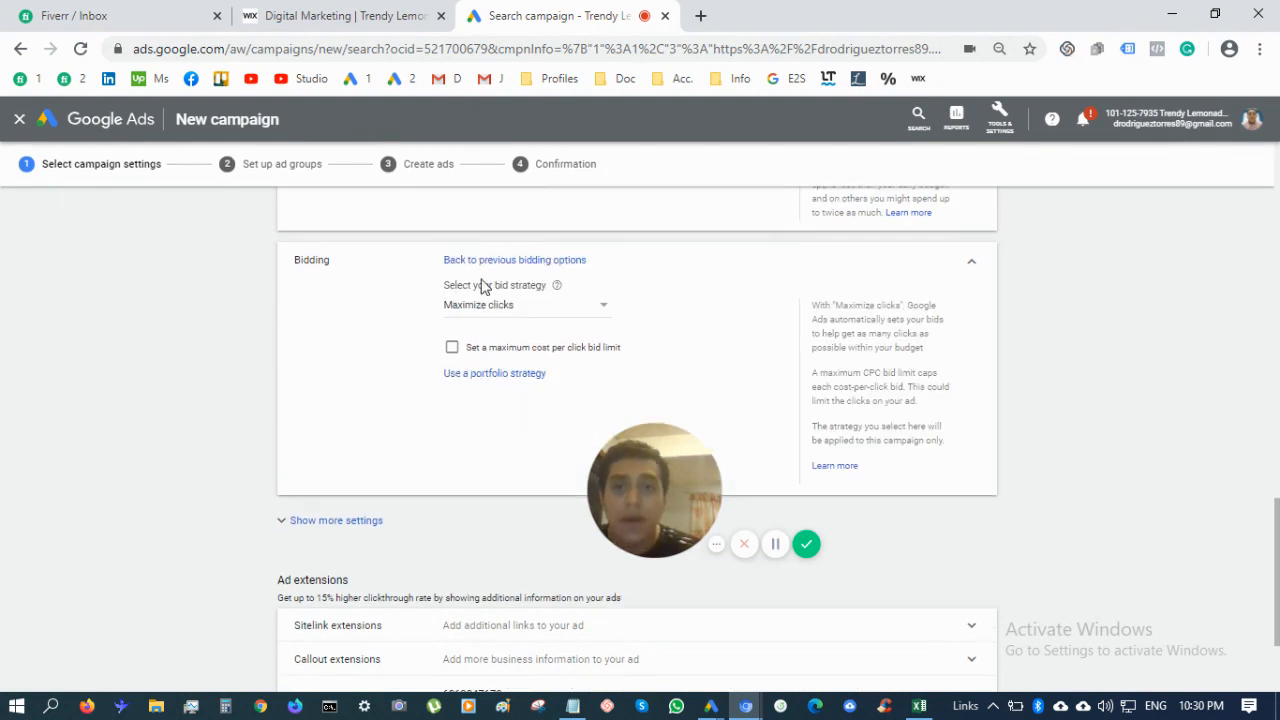
pyautogui.click(480, 315)
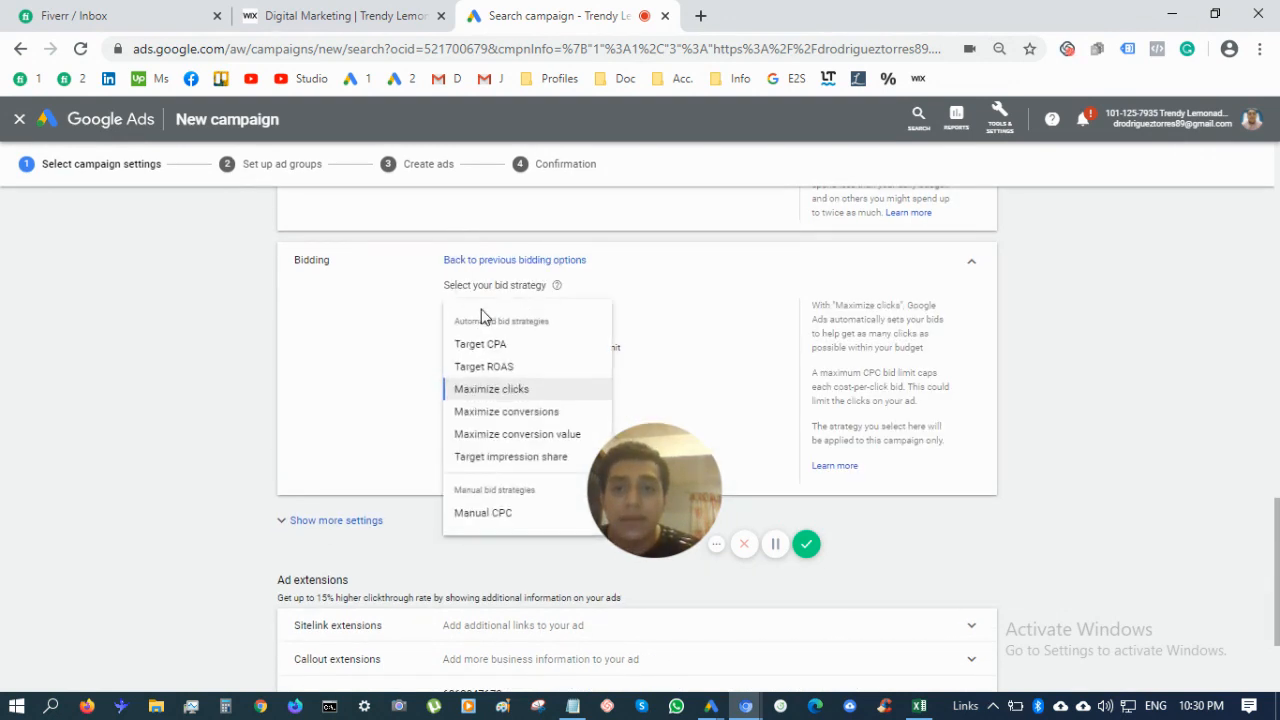
pyautogui.click(490, 512)
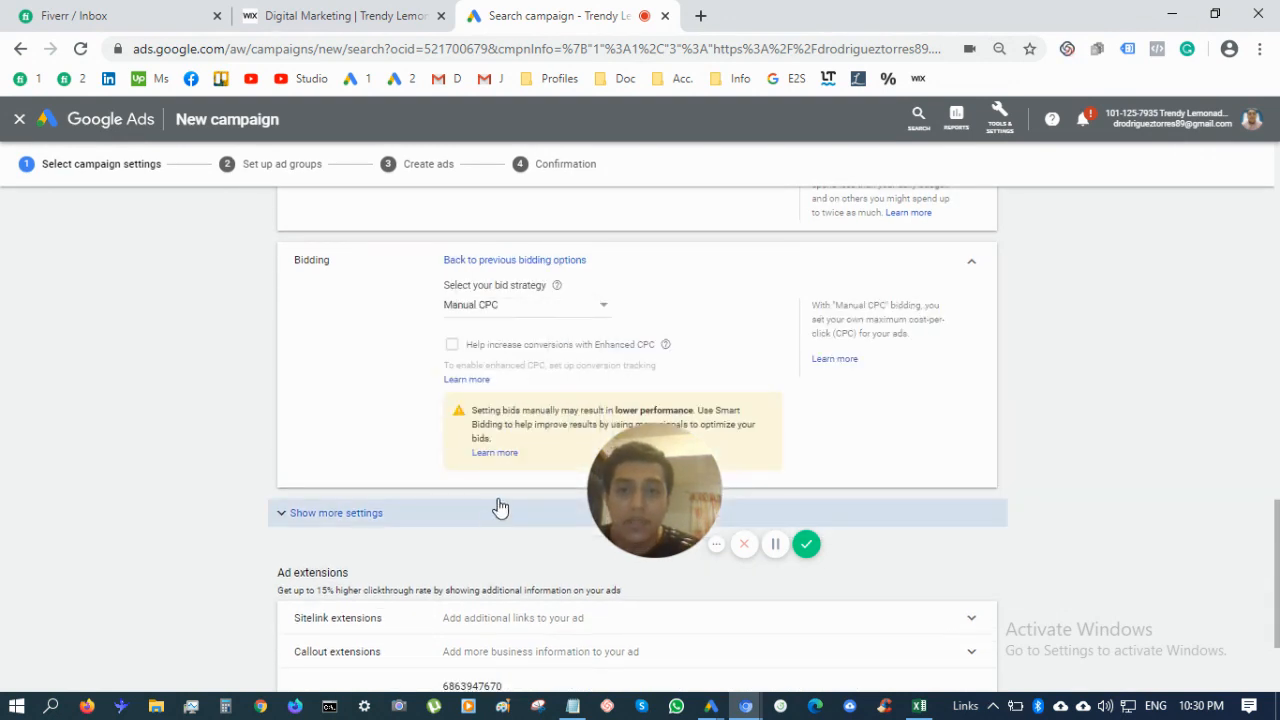
pyautogui.click(514, 314)
pyautogui.click(267, 394)
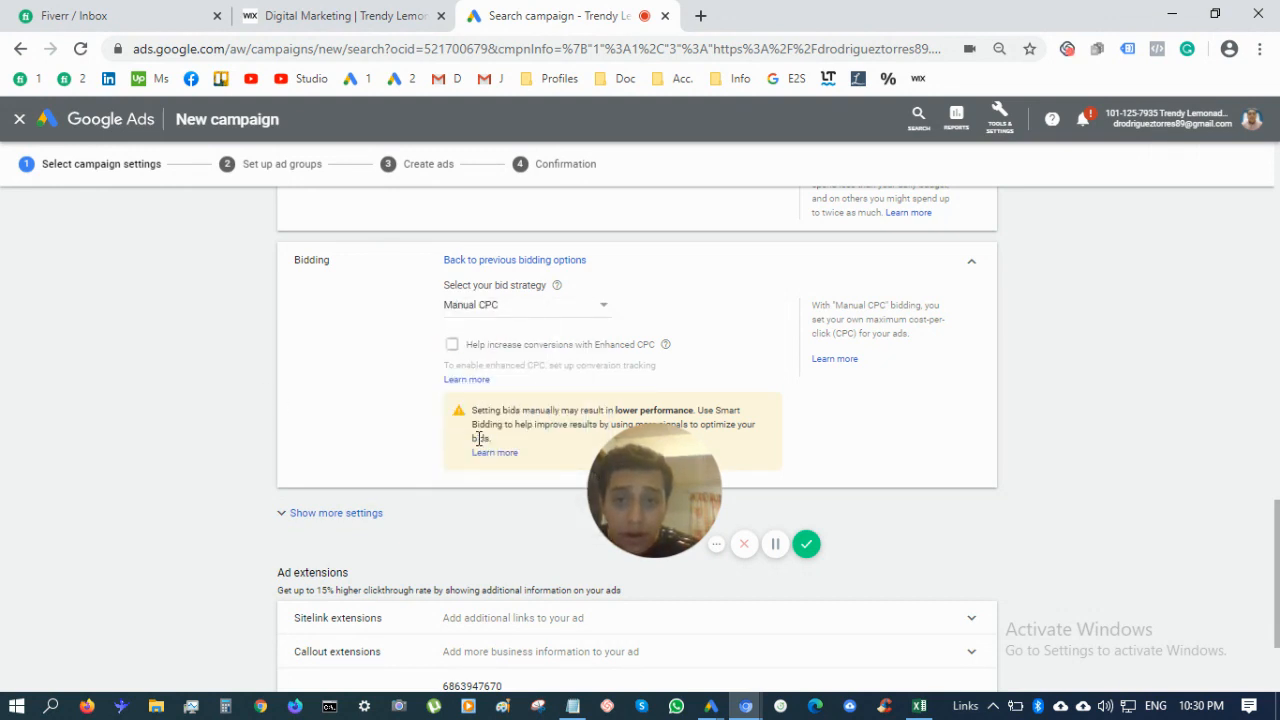
pyautogui.scroll(-1, 480, 434)
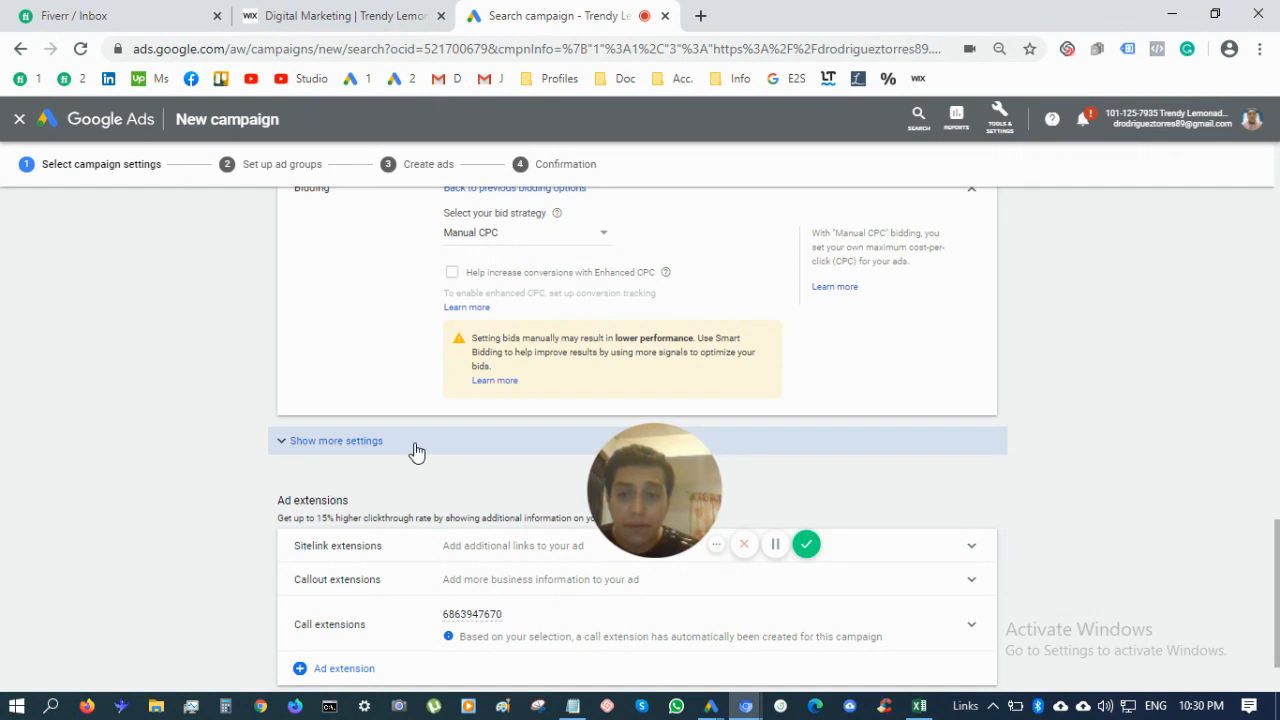
pyautogui.scroll(-1, 416, 452)
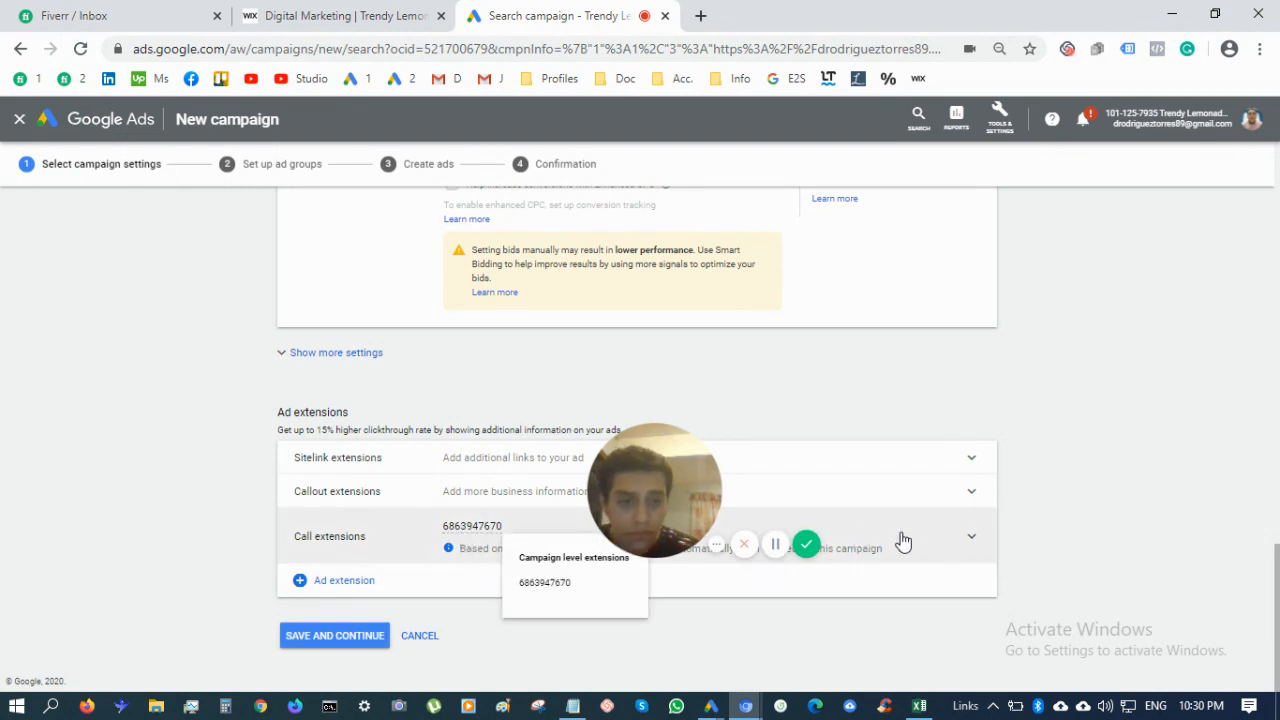
# Reformat the call extension's phone number with a parenthesised area code, space and dash, then save it
pyautogui.click(968, 537)
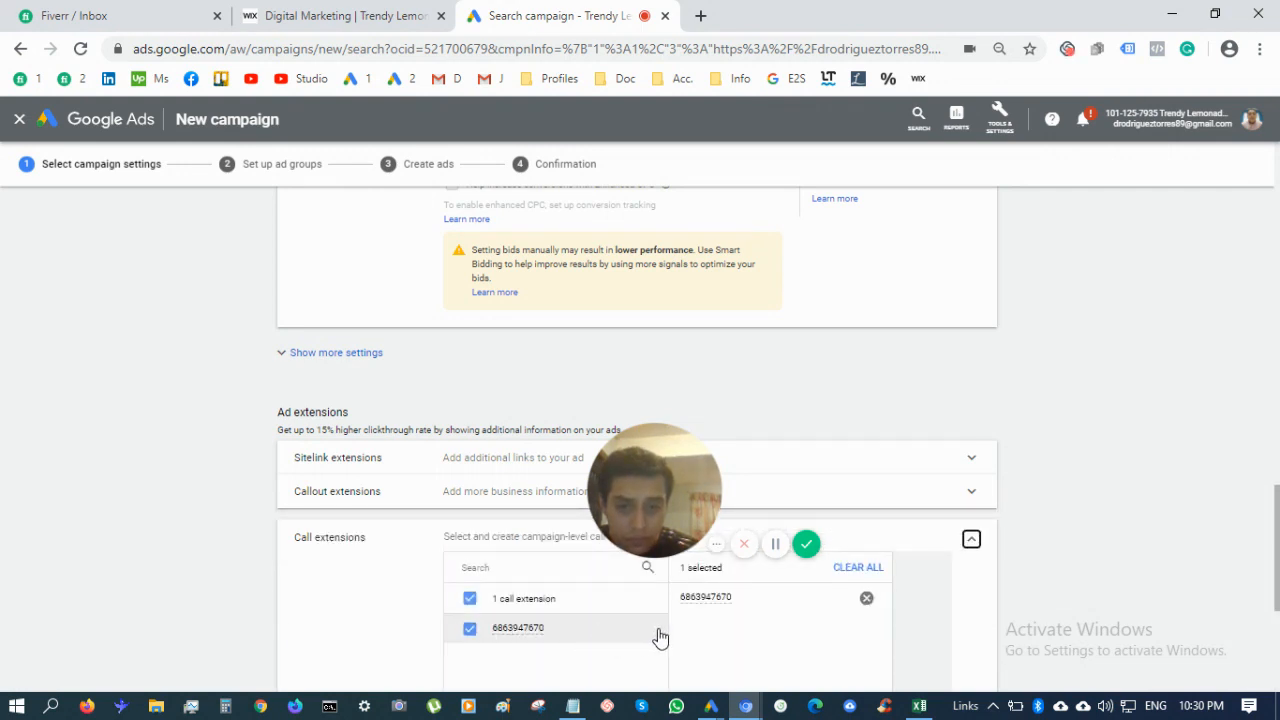
pyautogui.scroll(-3, 580, 654)
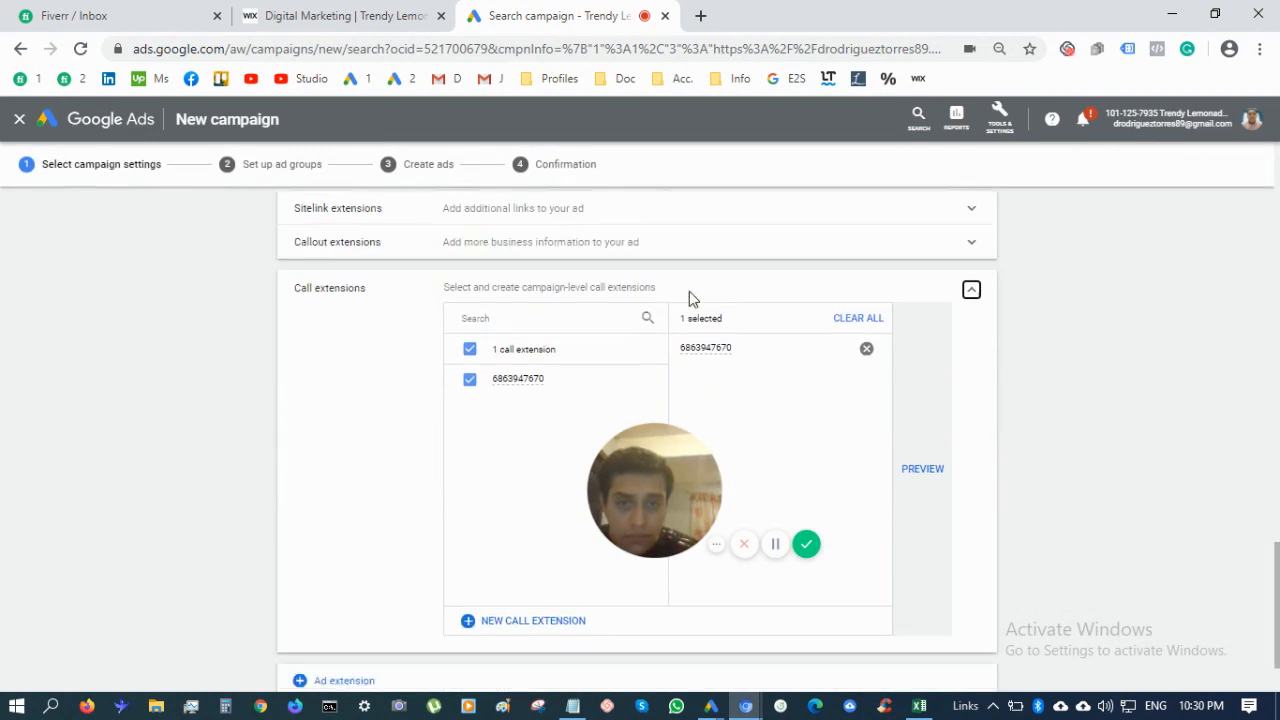
pyautogui.scroll(12, 689, 295)
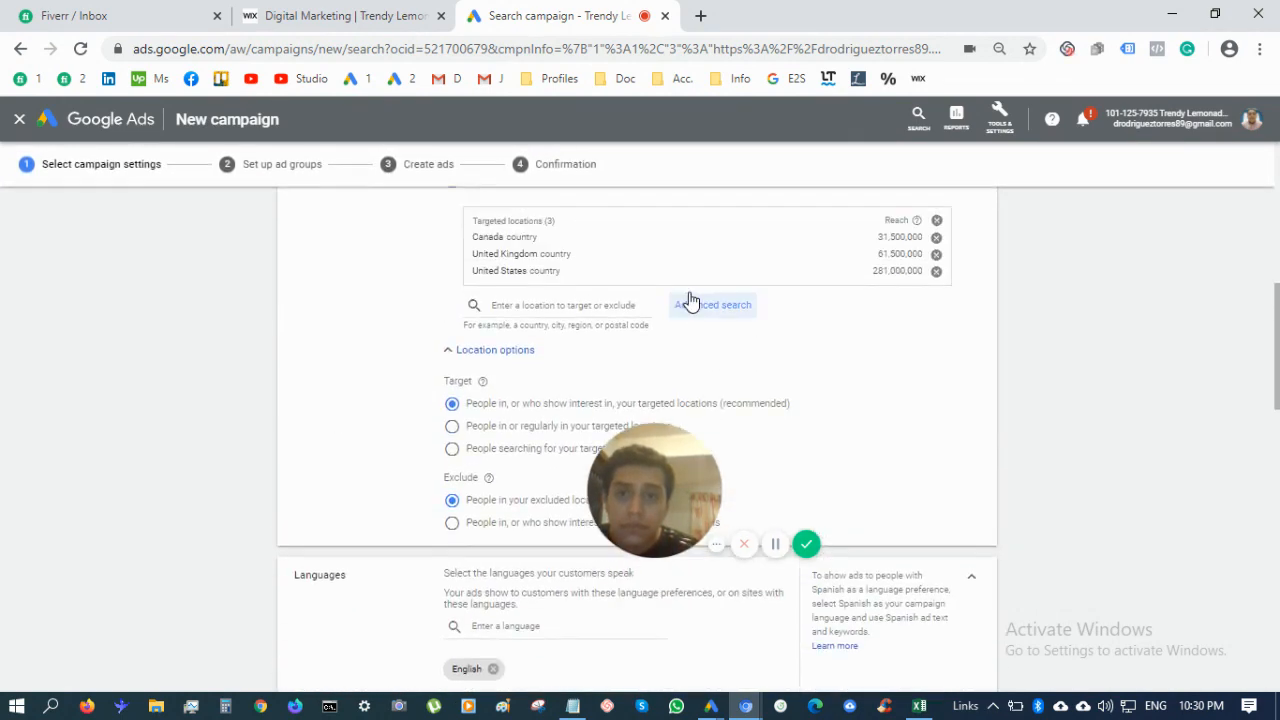
pyautogui.scroll(8, 689, 300)
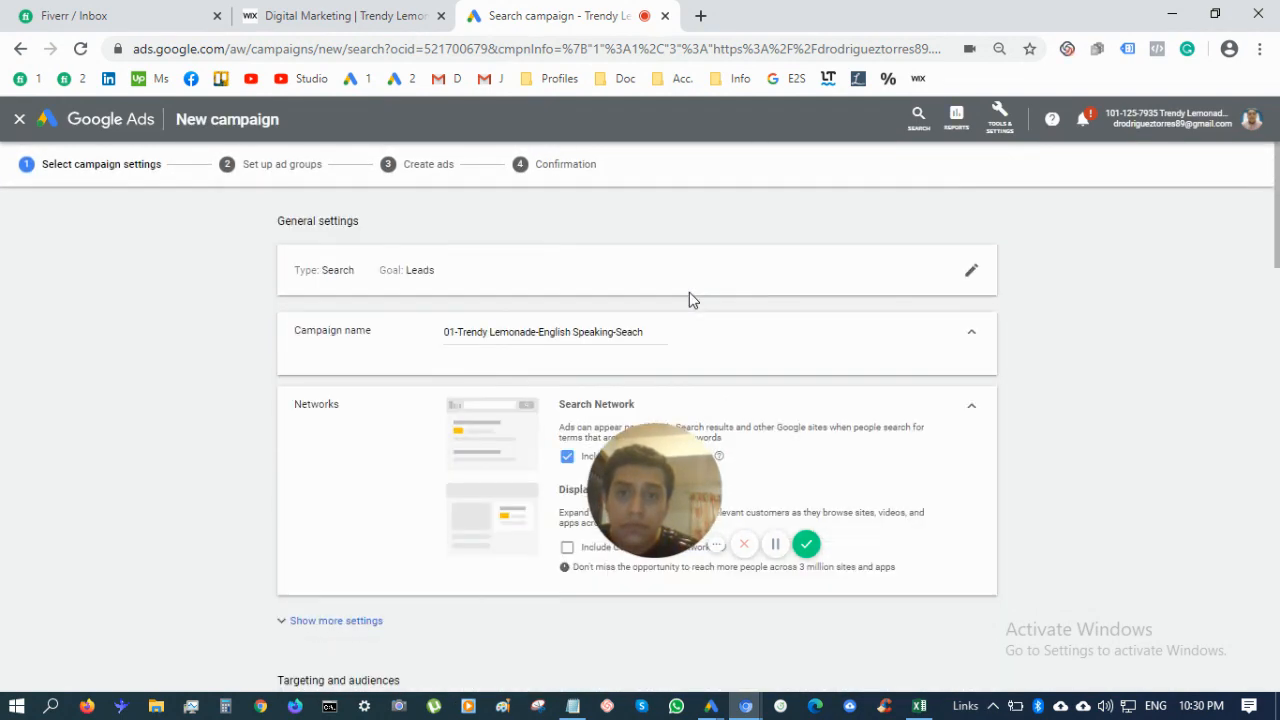
pyautogui.scroll(-10, 520, 495)
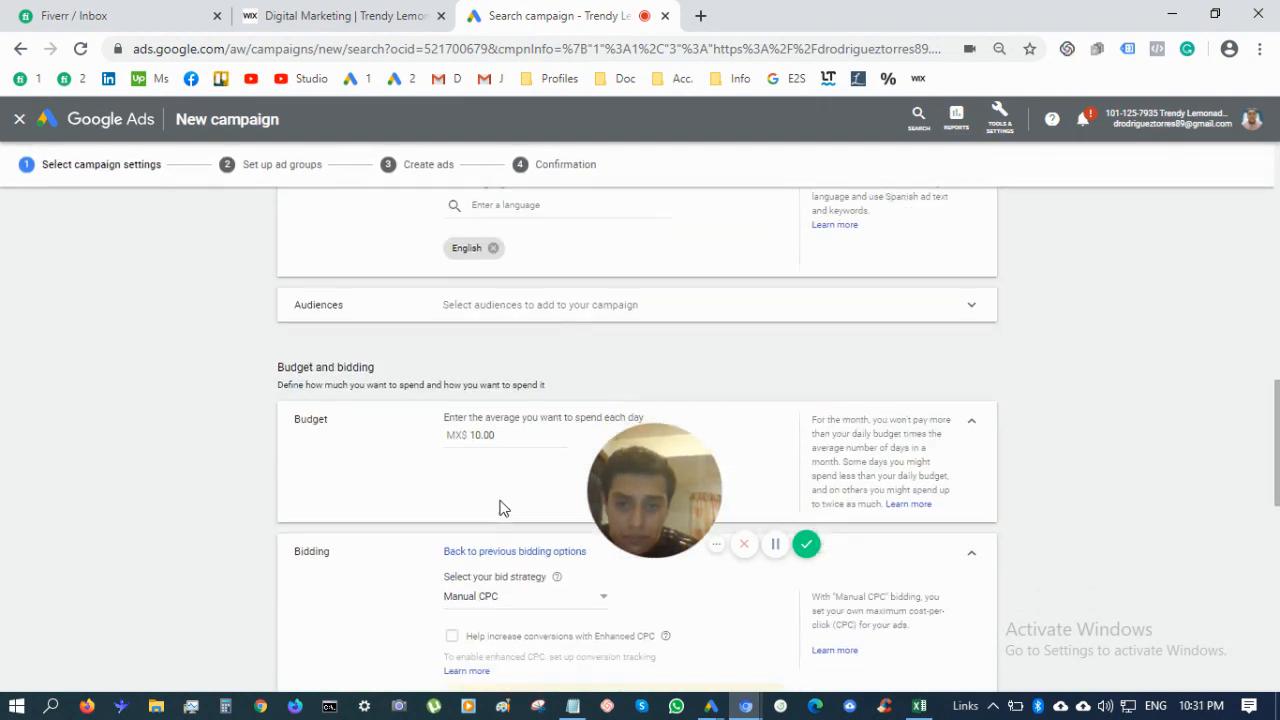
pyautogui.scroll(-8, 503, 508)
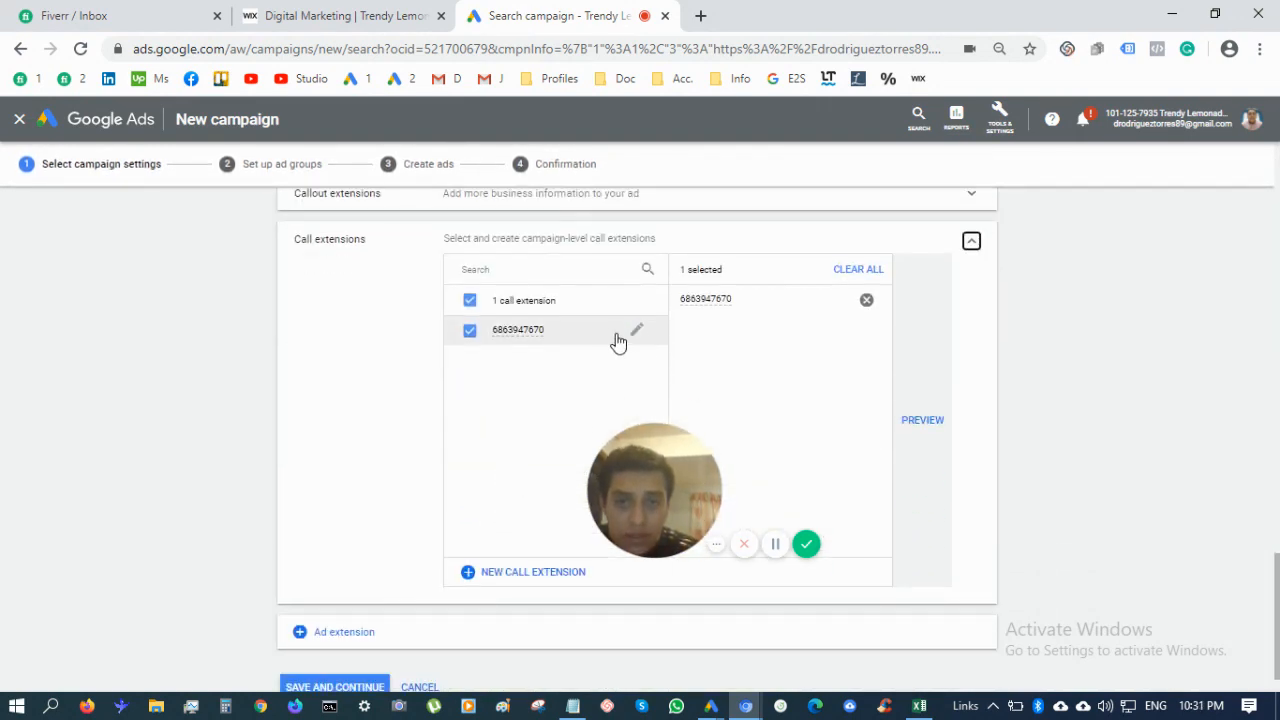
pyautogui.click(636, 332)
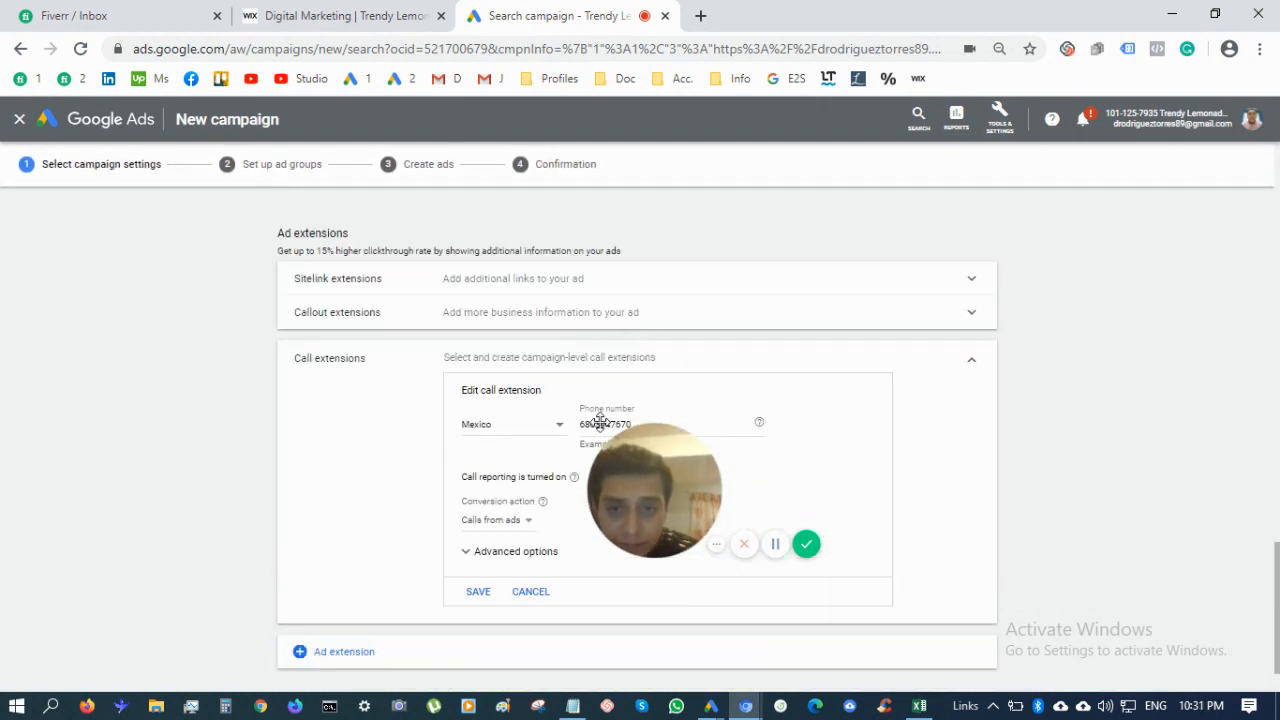
pyautogui.scroll(-1, 632, 368)
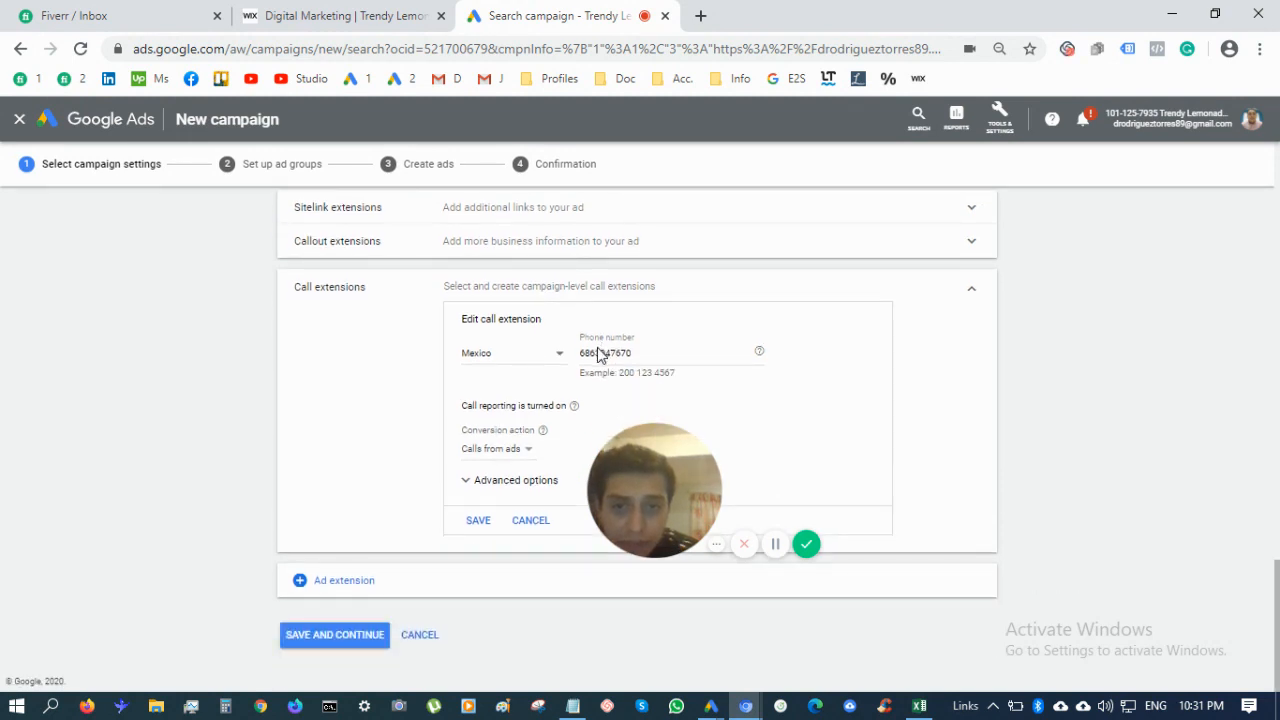
pyautogui.click(596, 353)
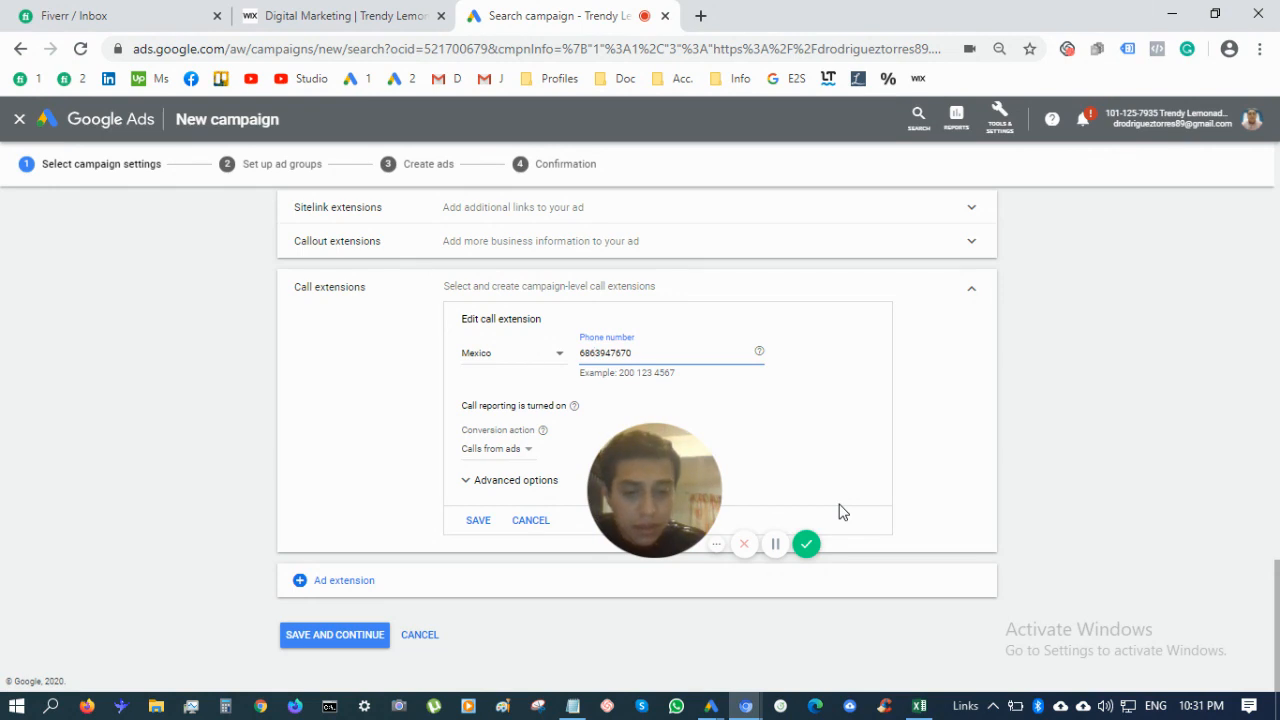
pyautogui.write(')')
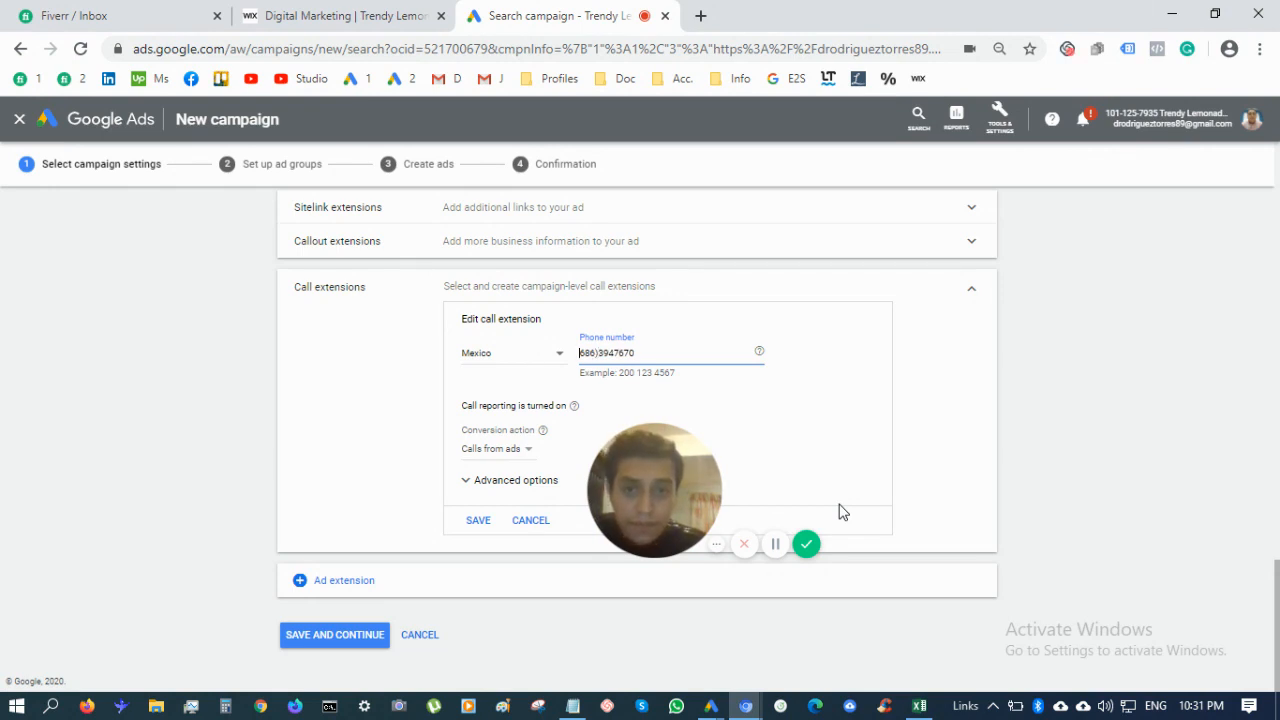
pyautogui.write('(')
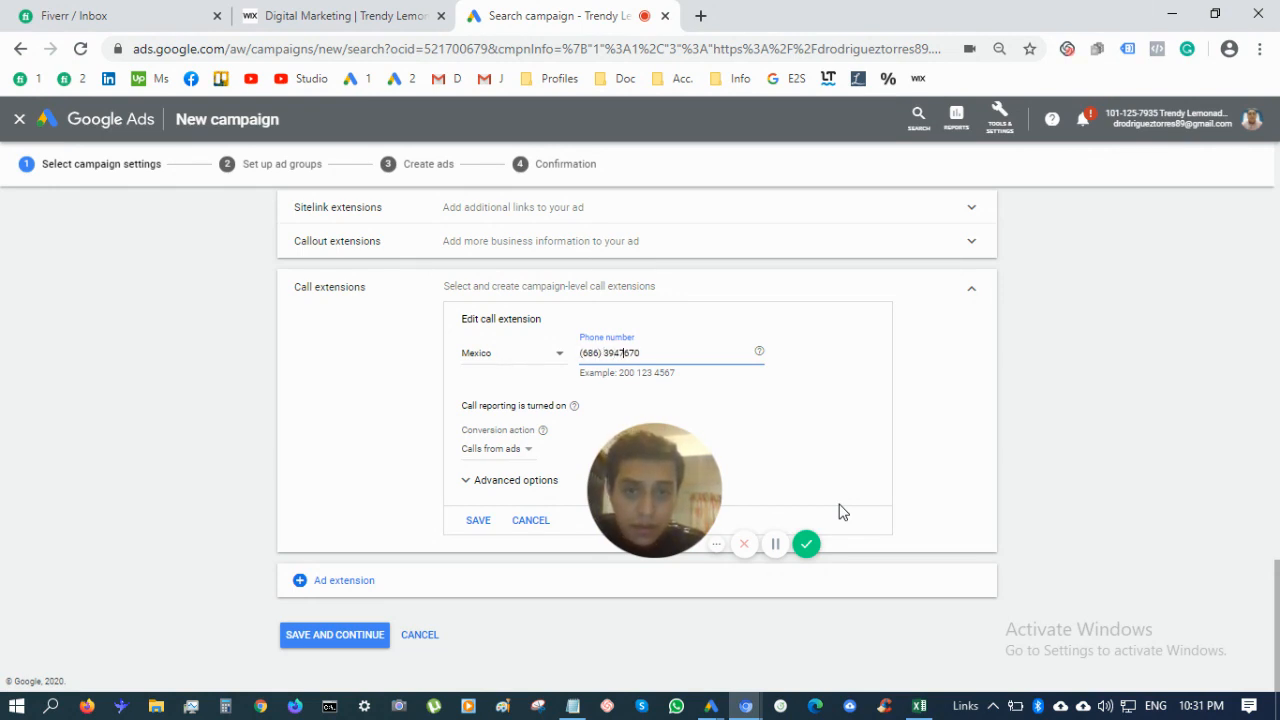
pyautogui.write(' -')
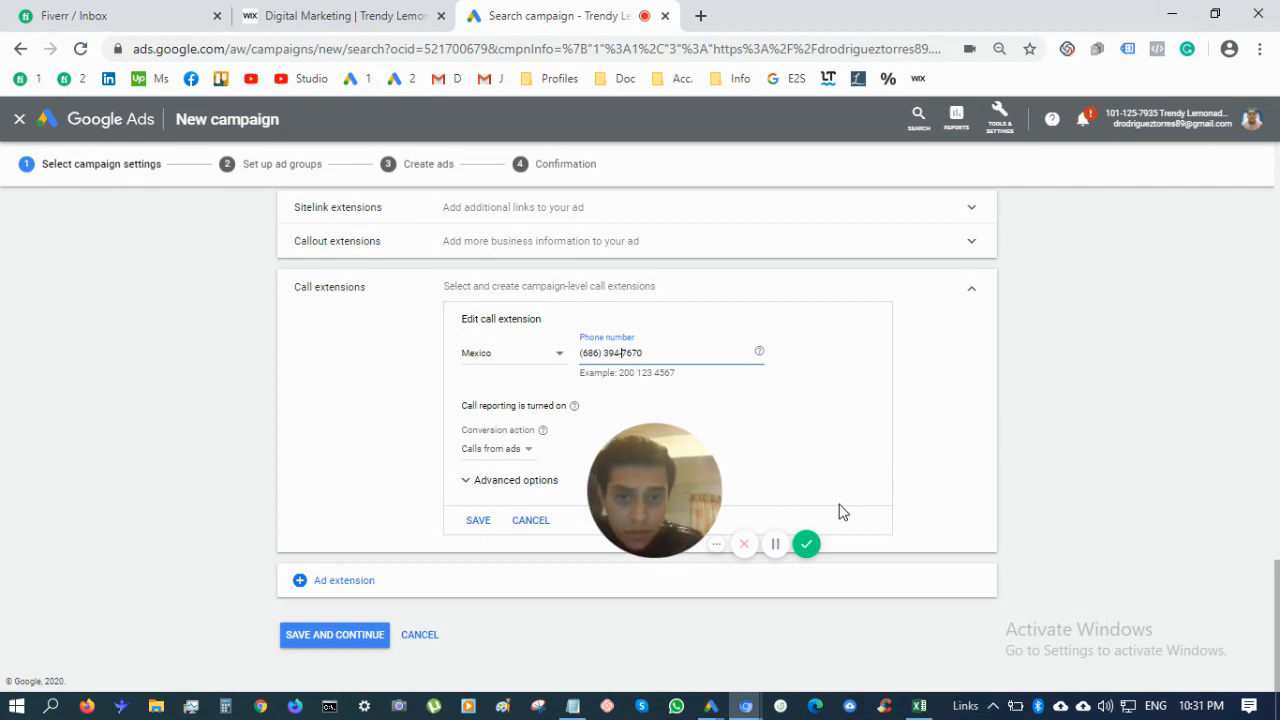
pyautogui.click(482, 522)
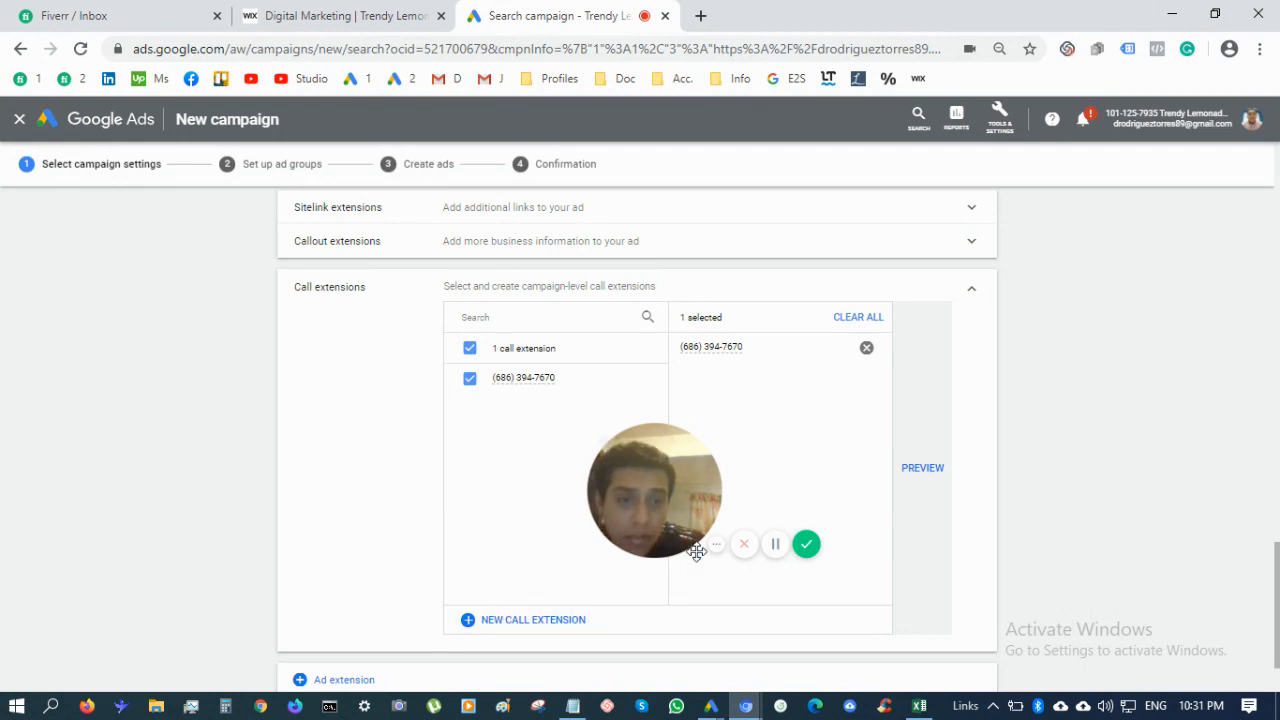
pyautogui.scroll(-2, 343, 514)
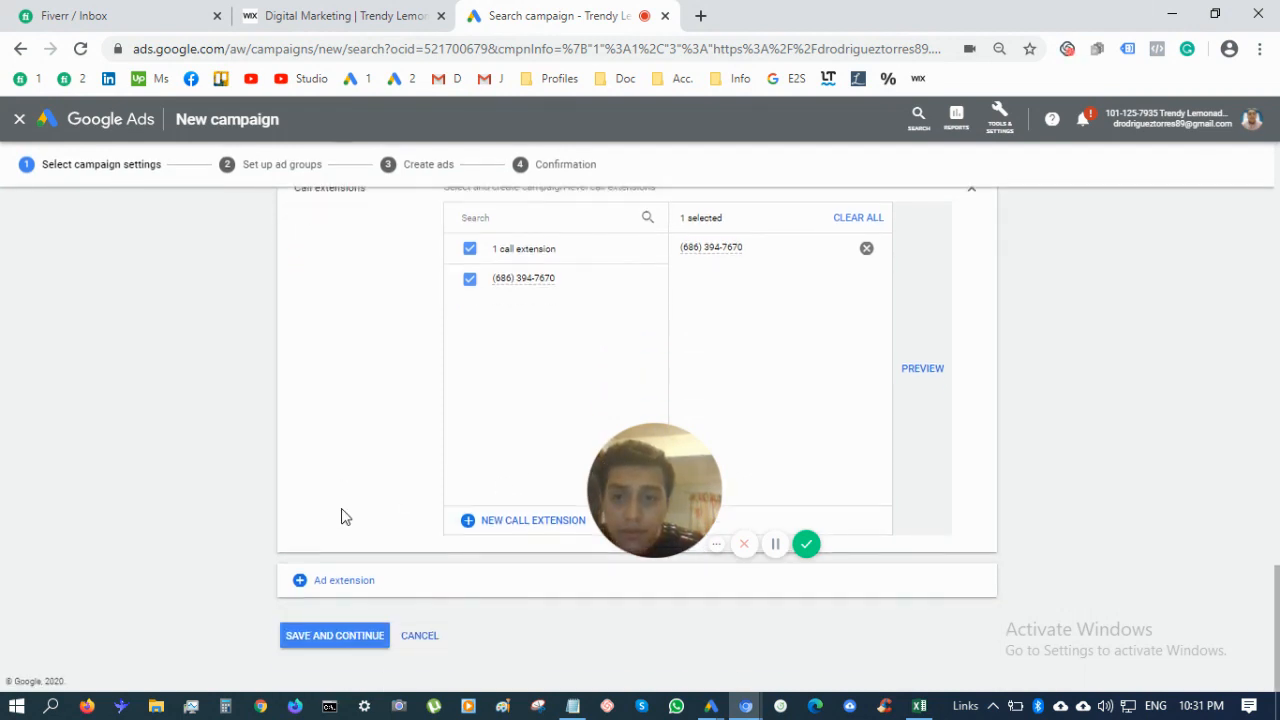
# Add structured snippet extensions and start a new snippet with the Service catalog header
pyautogui.click(351, 594)
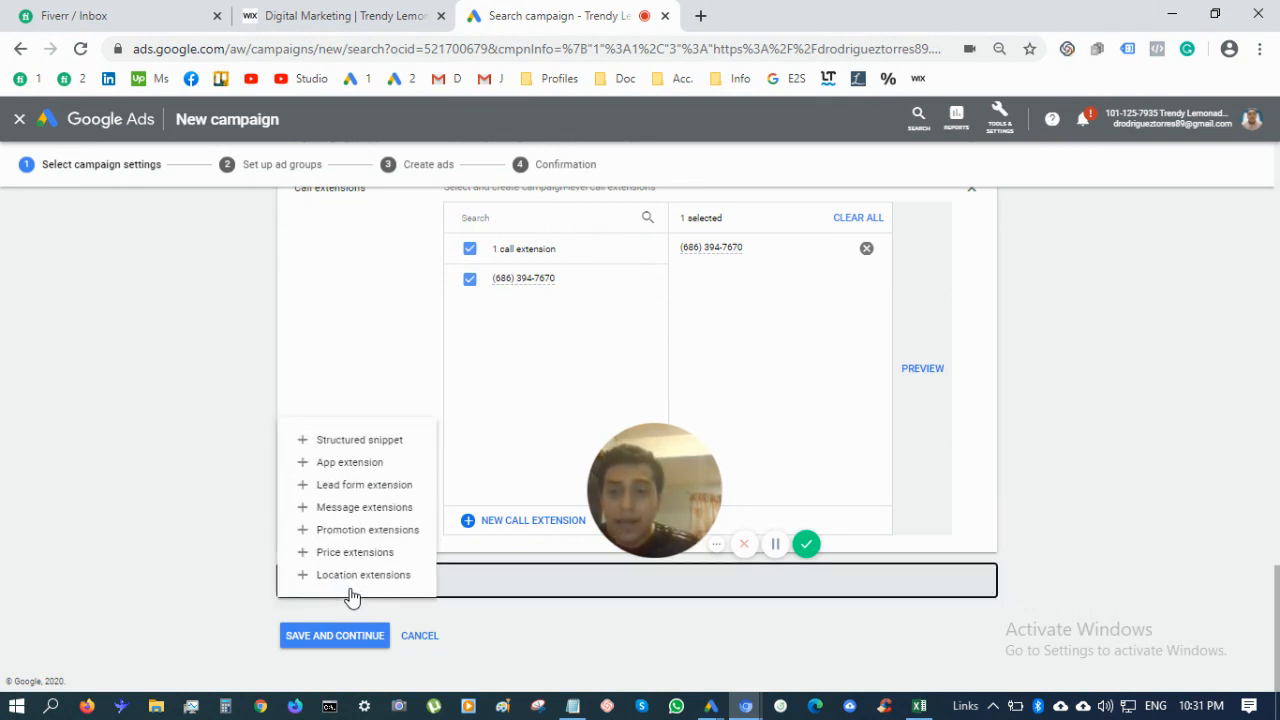
pyautogui.click(399, 445)
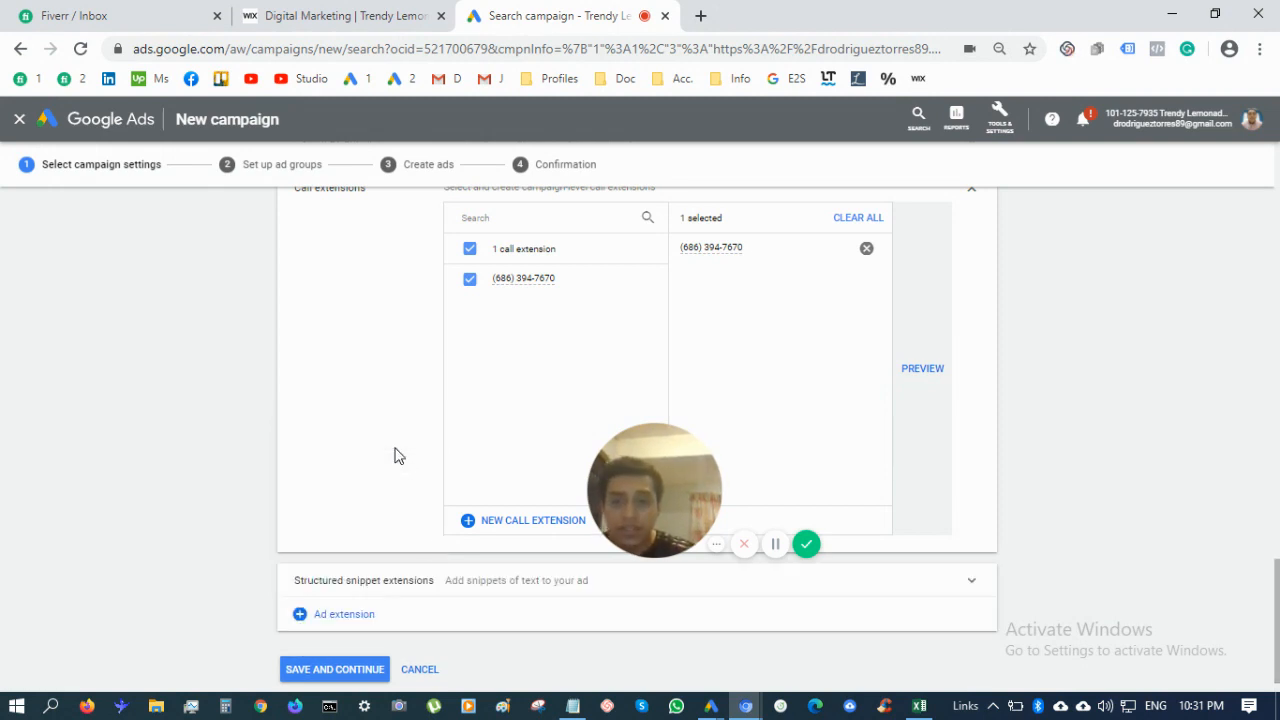
pyautogui.scroll(-1, 443, 594)
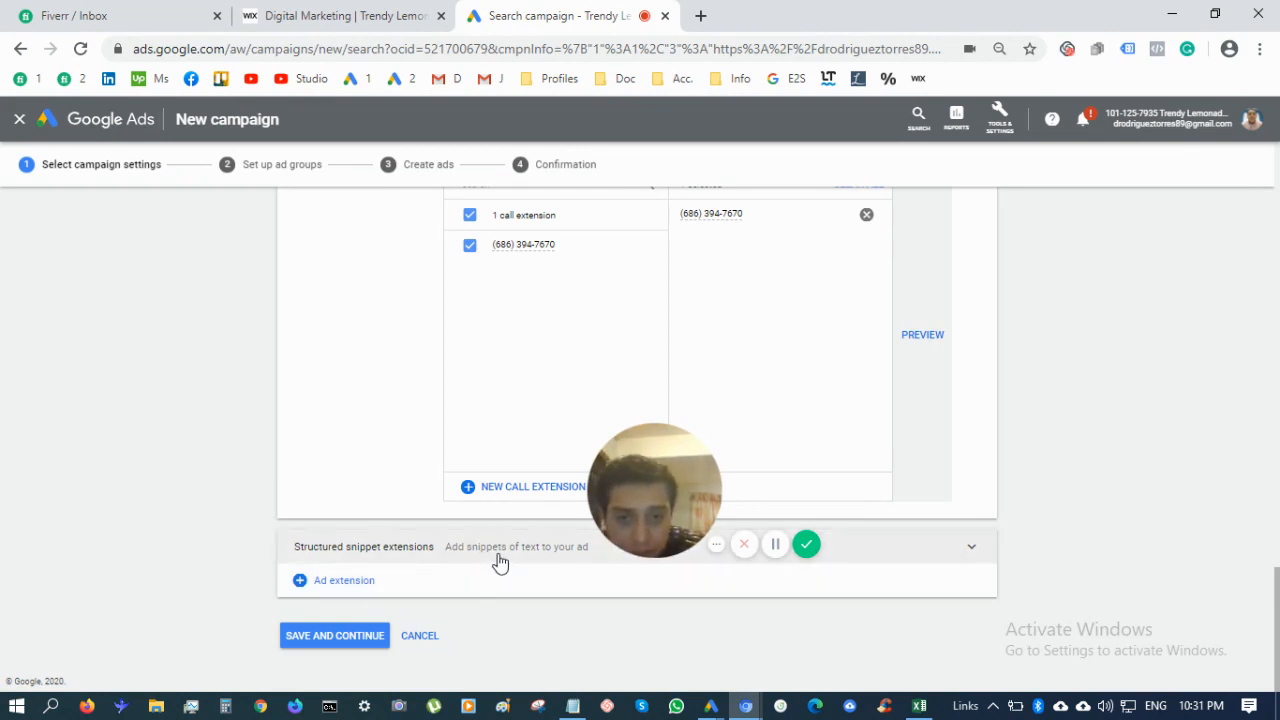
pyautogui.click(828, 560)
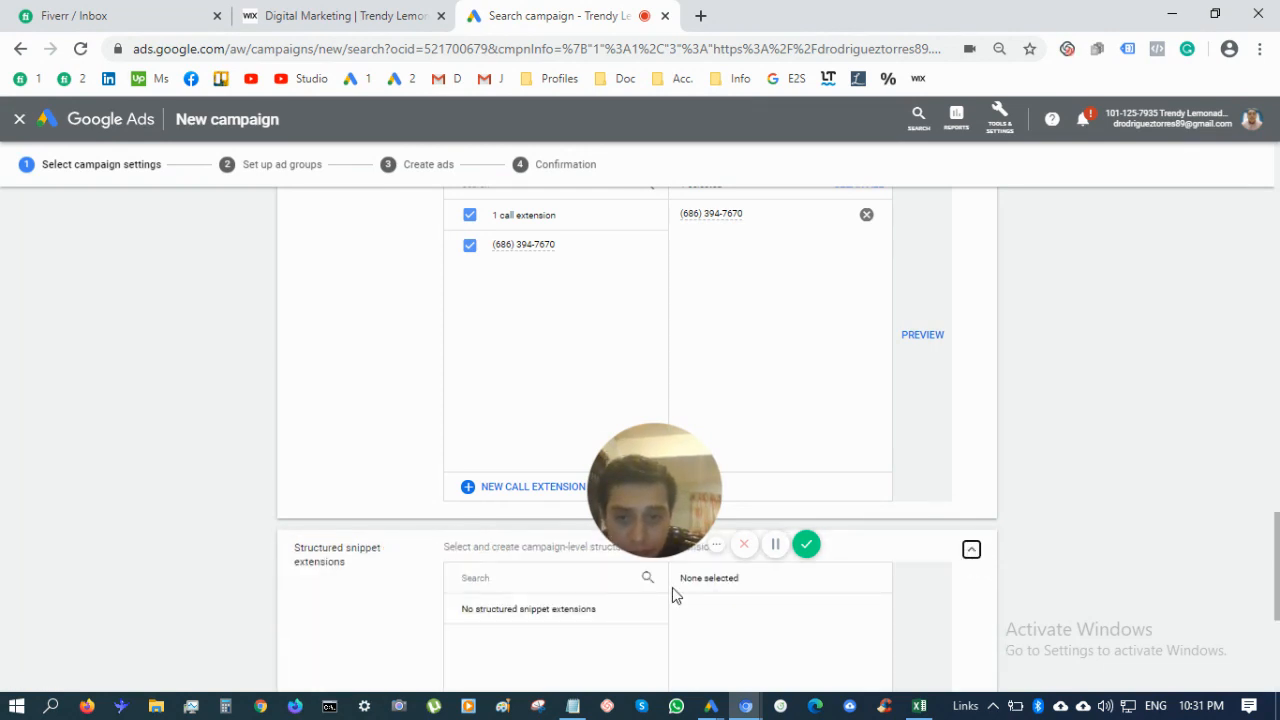
pyautogui.scroll(-1, 672, 595)
pyautogui.moveTo(650, 470); pyautogui.dragTo(54, 612)
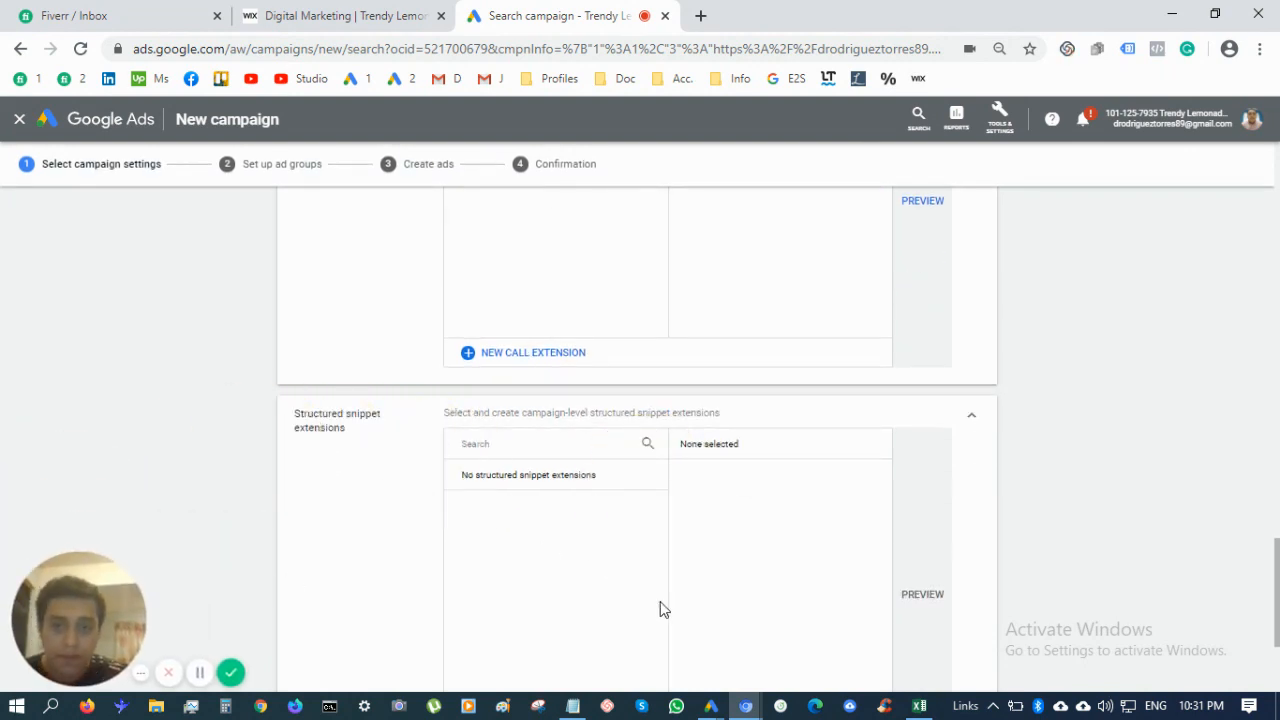
pyautogui.scroll(-1, 660, 609)
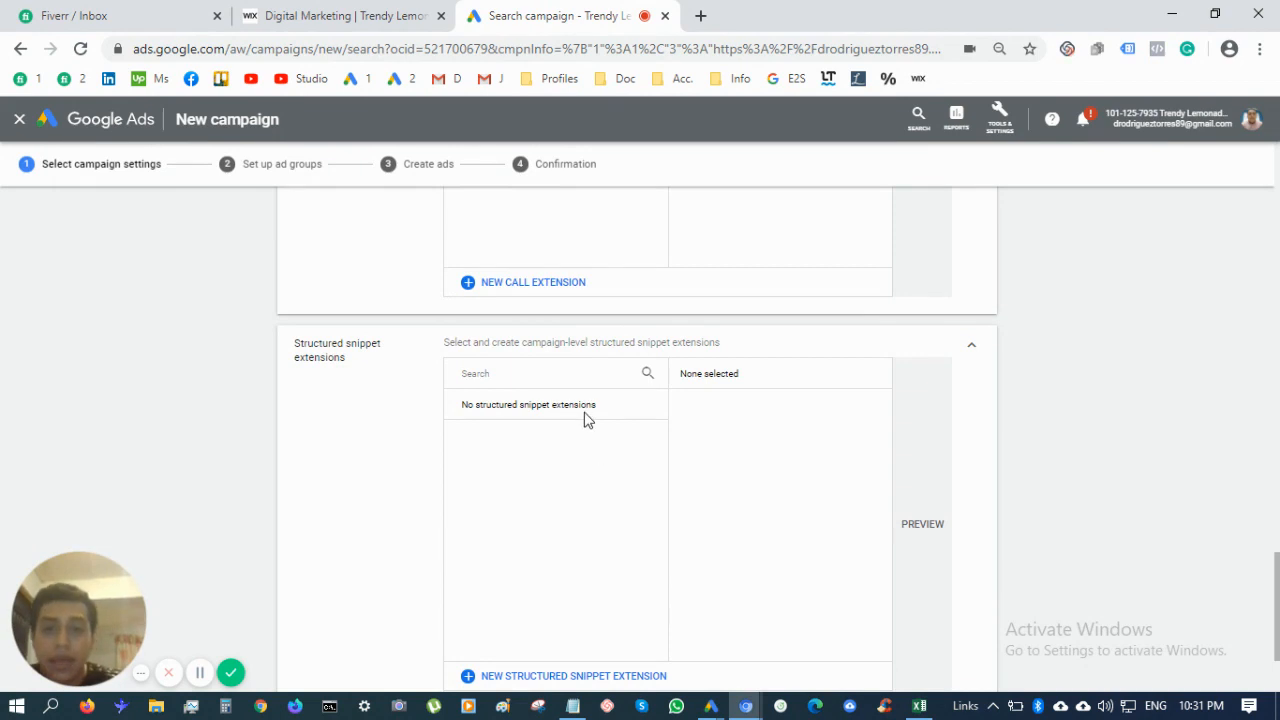
pyautogui.scroll(-1, 586, 368)
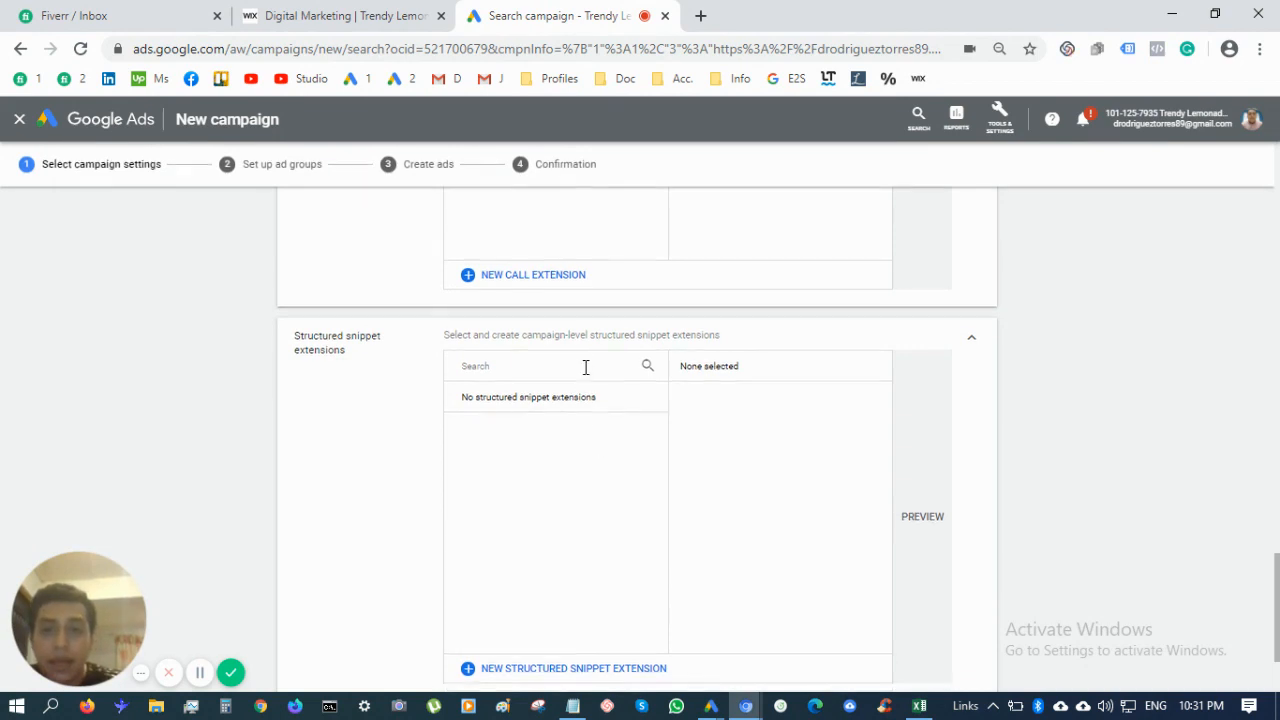
pyautogui.click(590, 634)
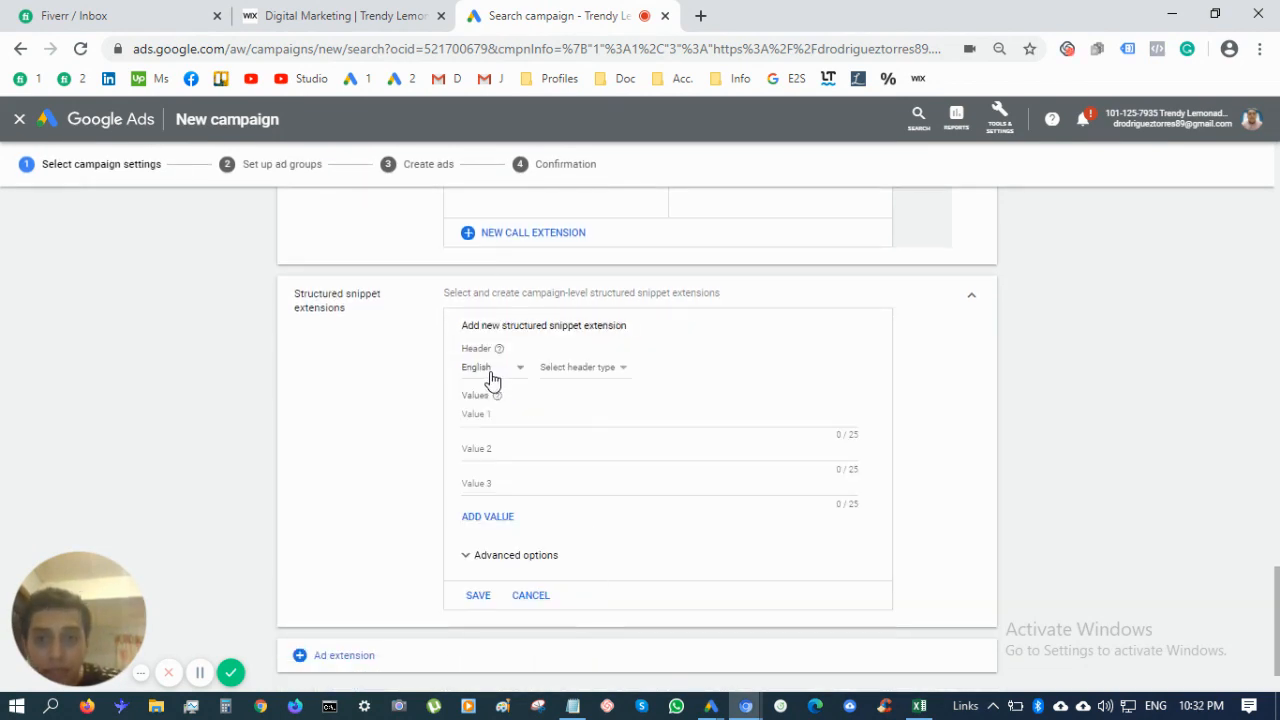
pyautogui.click(604, 370)
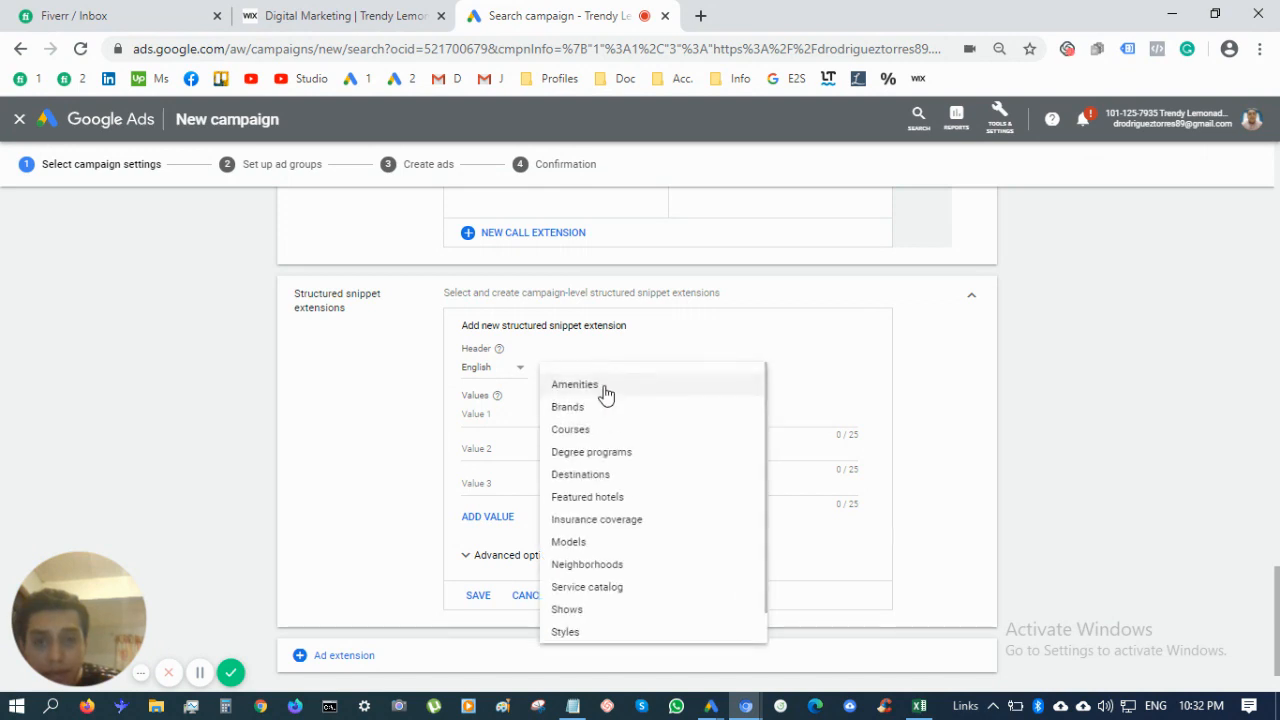
pyautogui.scroll(-1, 645, 548)
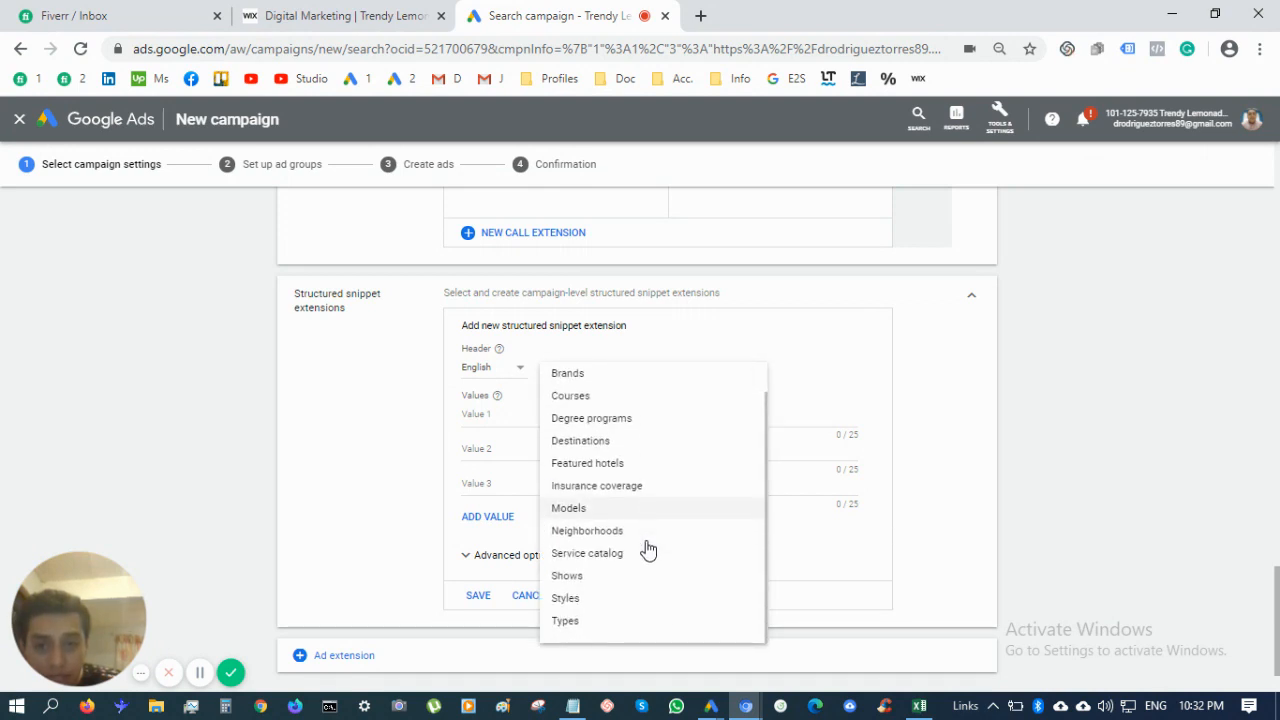
pyautogui.click(590, 553)
# Enter the first three values: Google Ads Setup, a second service starting 'Fa', and a LinkedIn Ads management entry
pyautogui.click(517, 413)
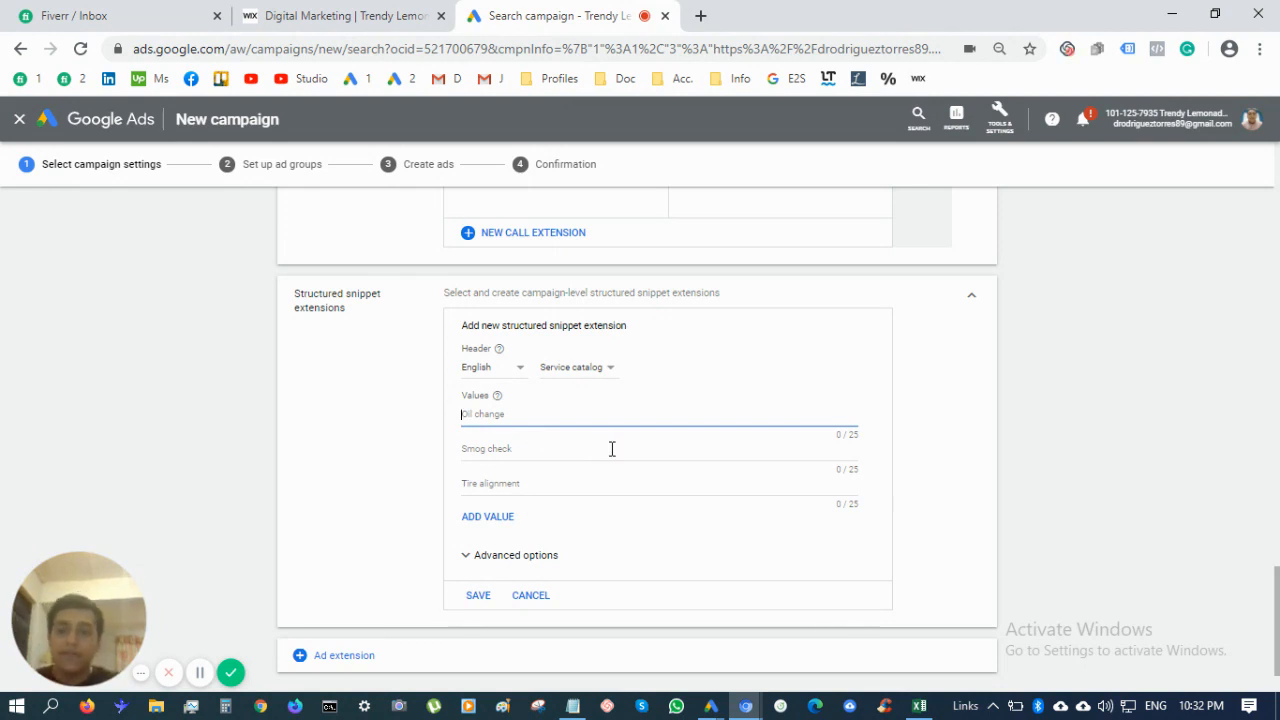
pyautogui.write('Goog')
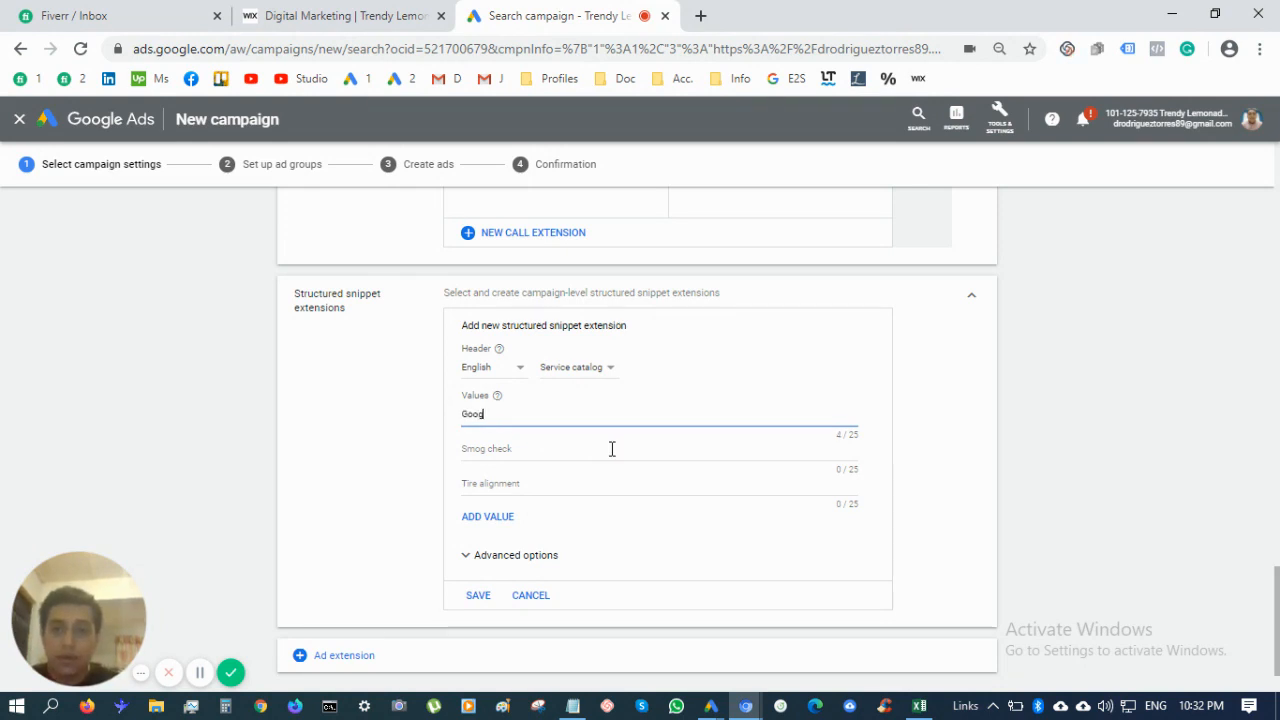
pyautogui.write('le Ads SEtu')
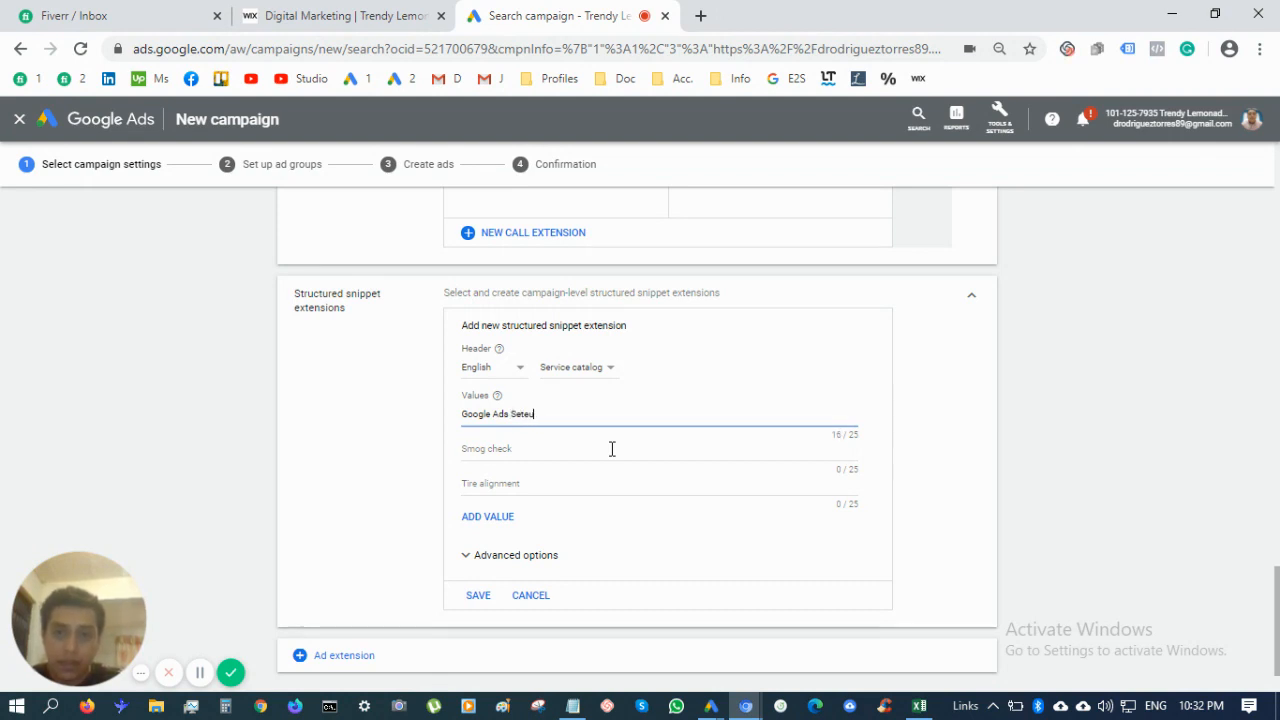
pyautogui.write('p')
pyautogui.press('Tab')
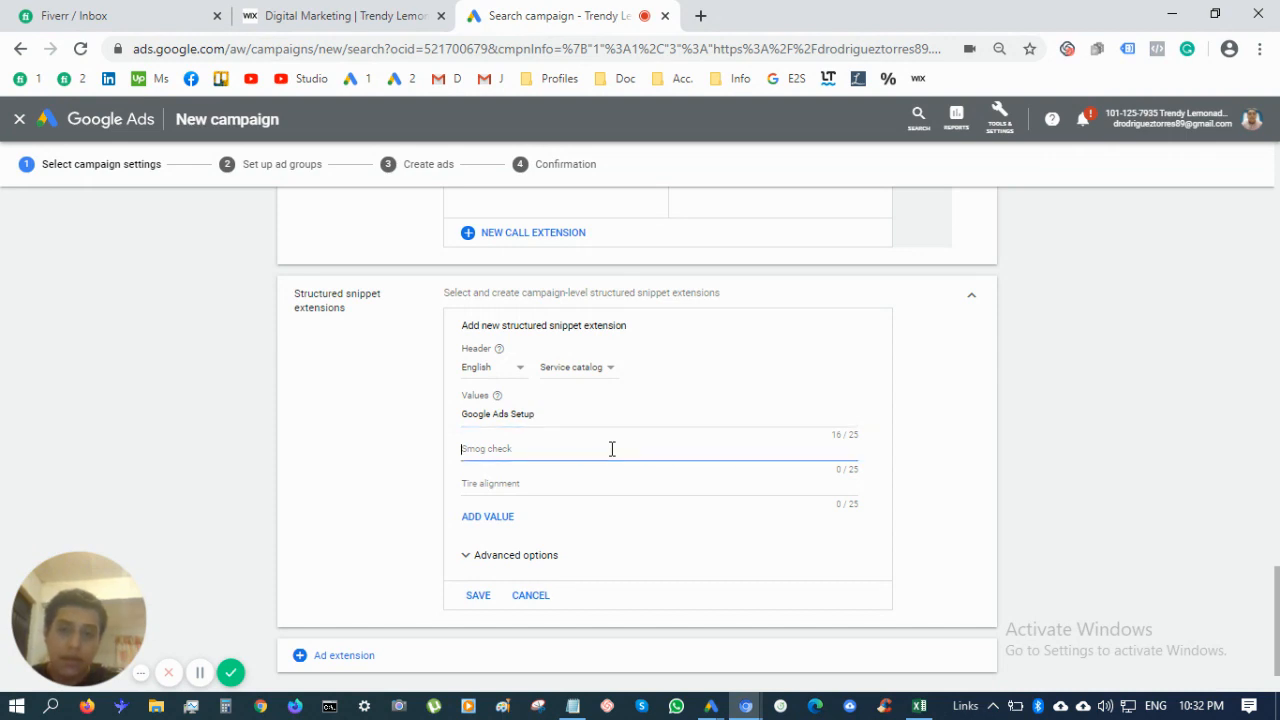
pyautogui.write('Facebook Ads Setup')
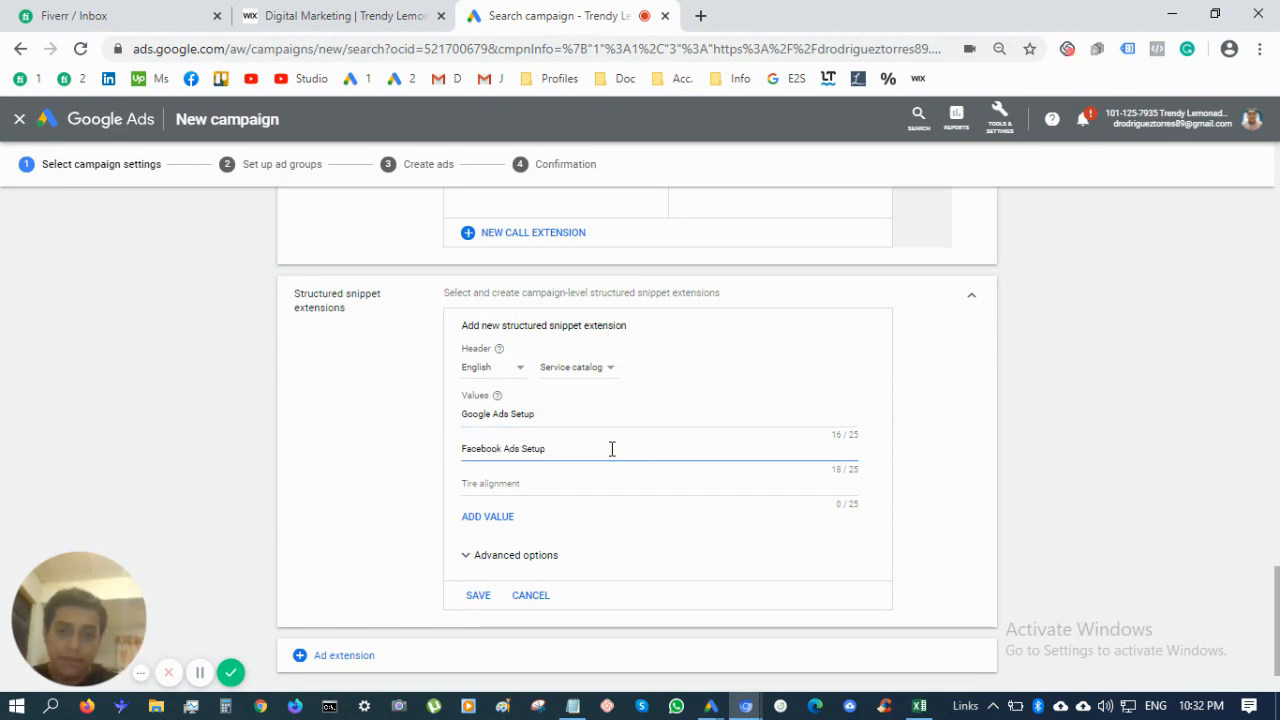
pyautogui.press('Tab')
pyautogui.write('Linke')
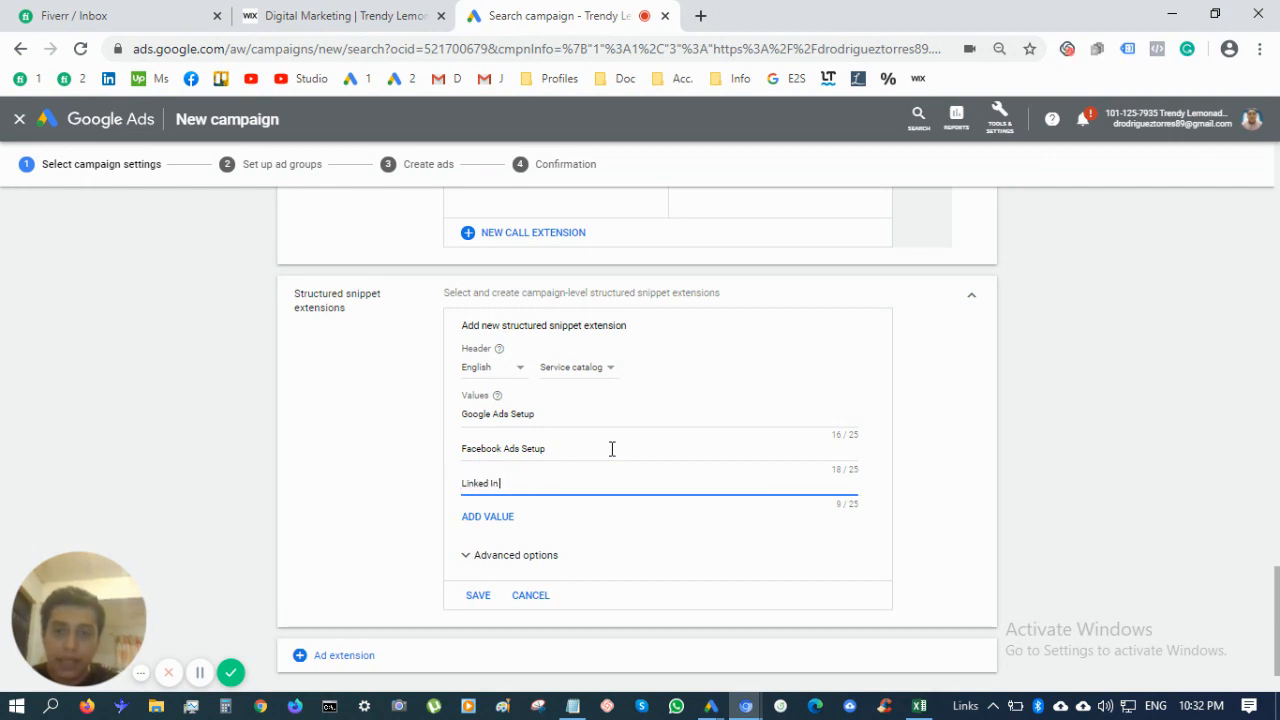
pyautogui.write('dIn Ads Setup')
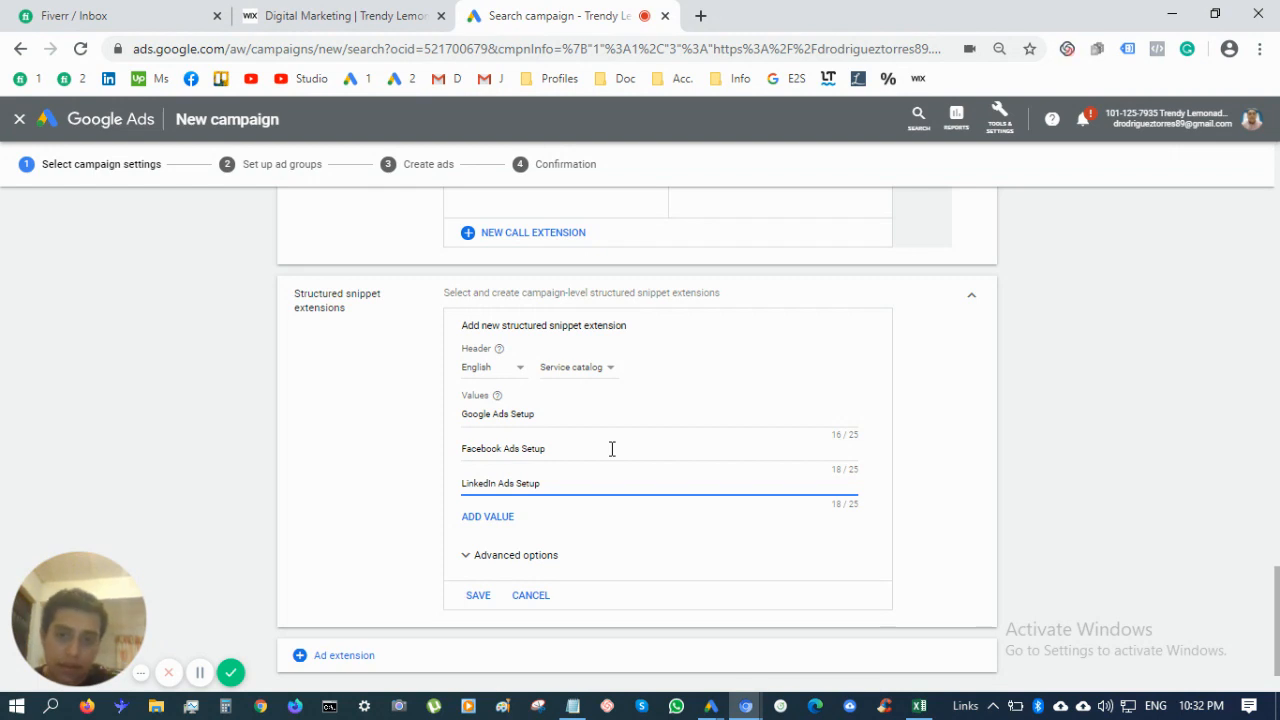
pyautogui.press('BackSpace')
pyautogui.press('BackSpace')
pyautogui.press('BackSpace')
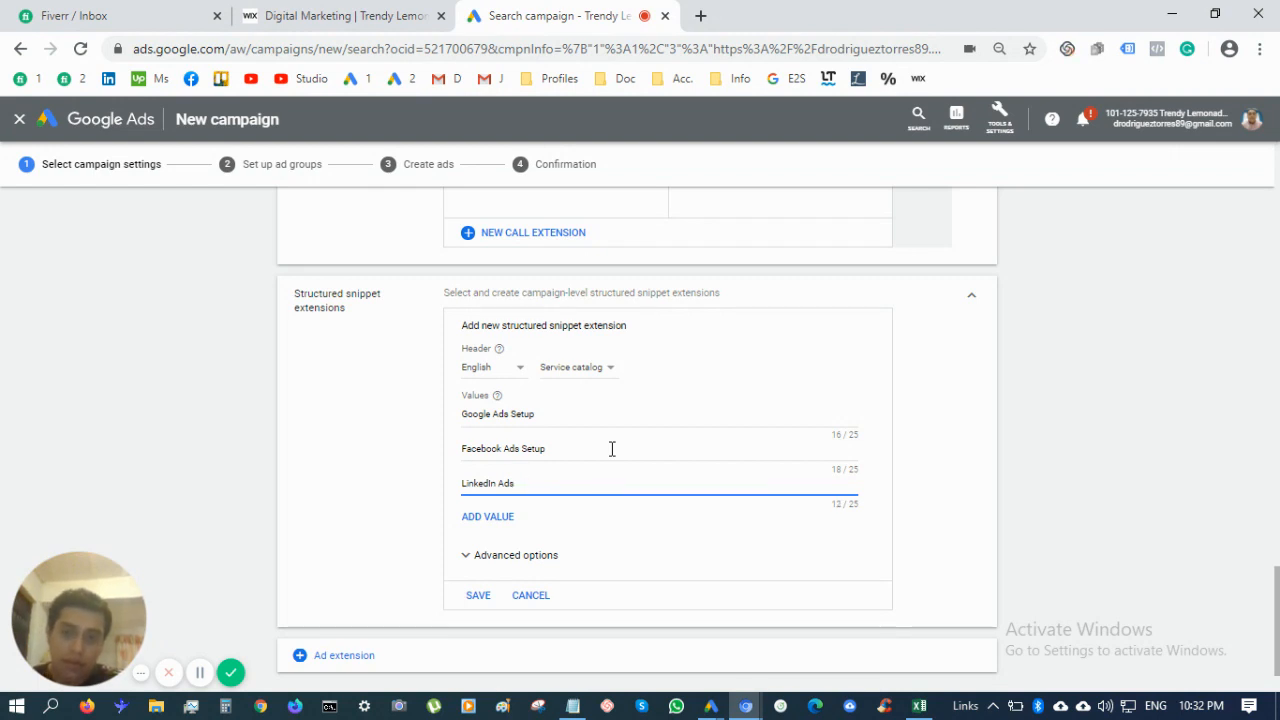
pyautogui.press('BackSpace')
pyautogui.press('BackSpace')
pyautogui.write('Profil')
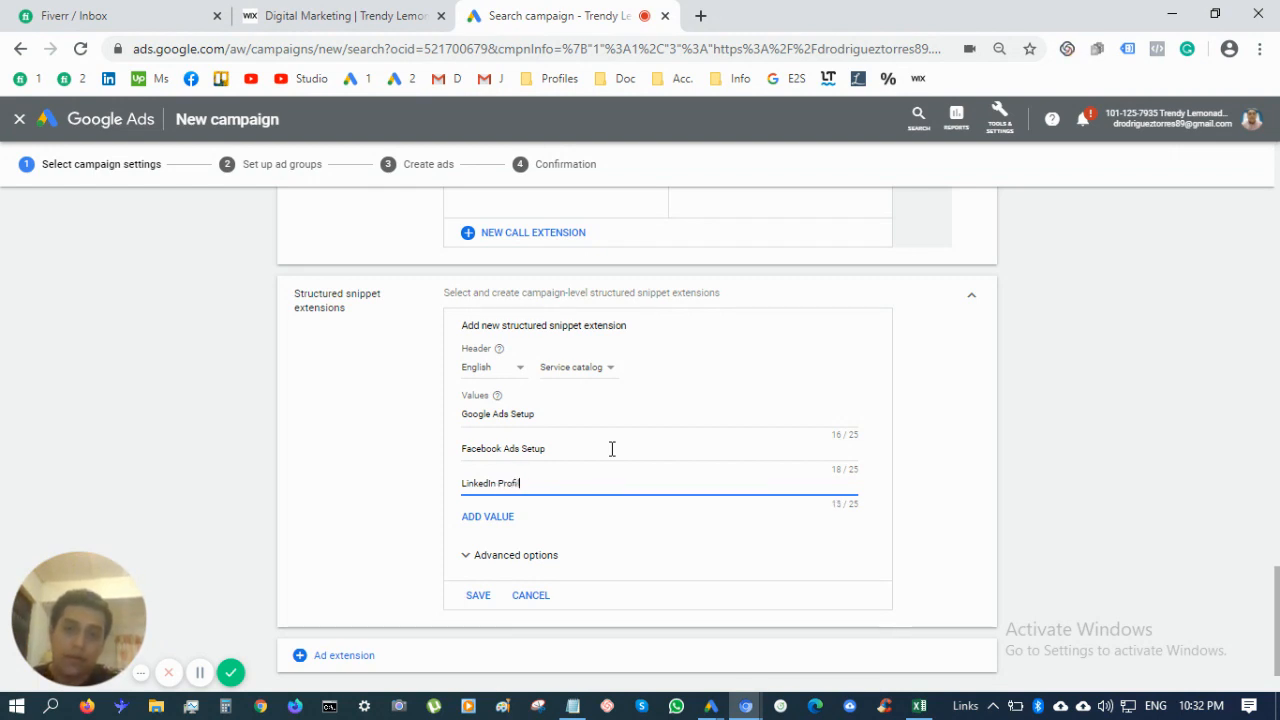
pyautogui.write('e Mang')
pyautogui.press('BackSpace')
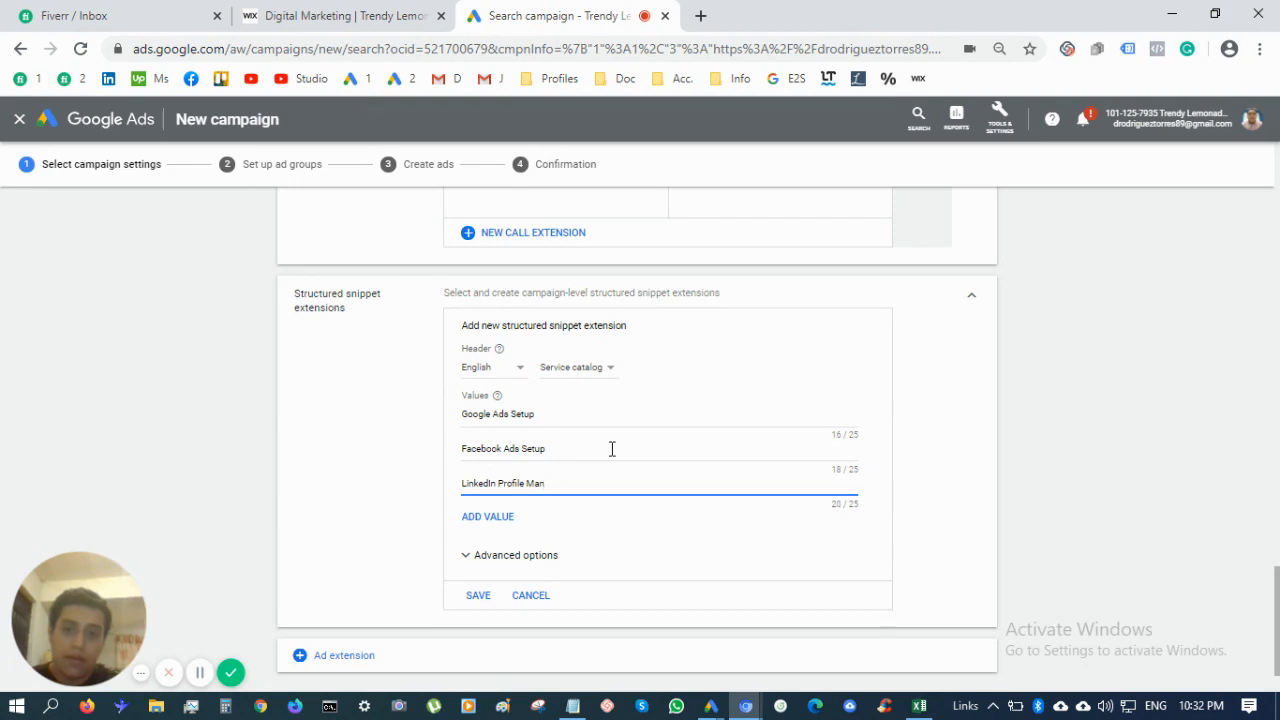
pyautogui.write('agement')
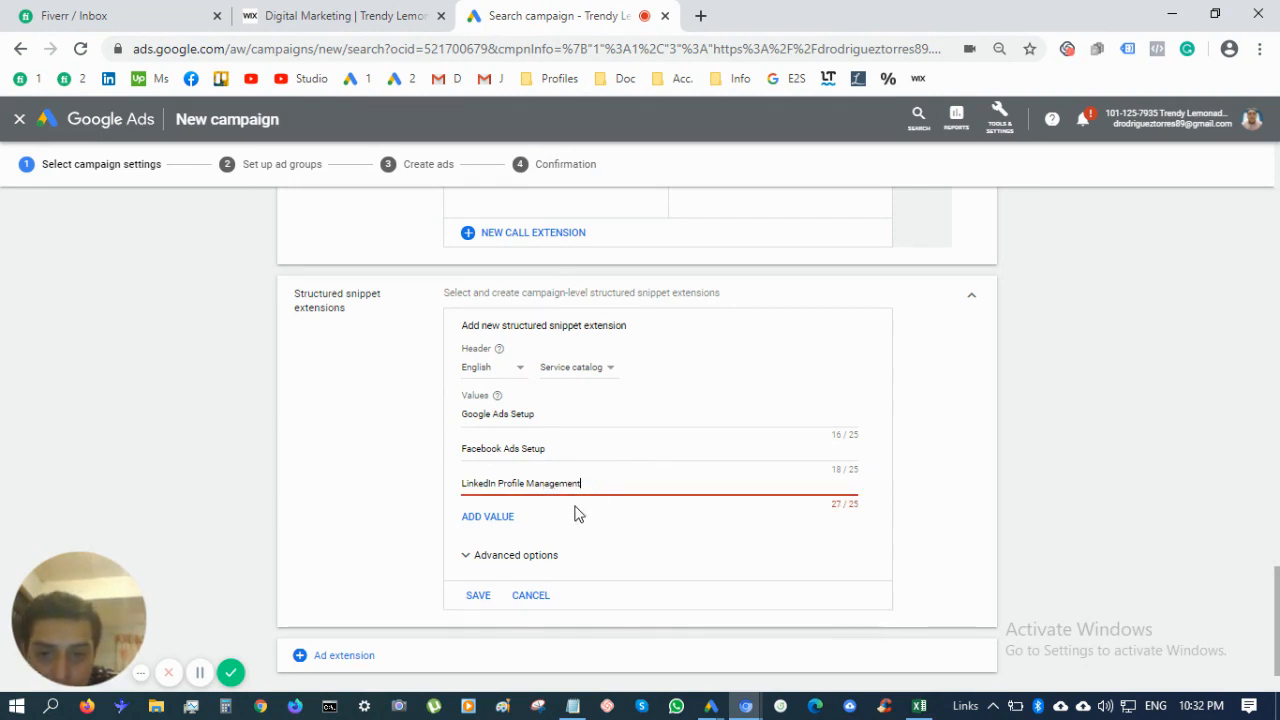
# Trim 'Profile' from the third value, add Graphic Design and YouTube Campaigns, then extra empty value slots
pyautogui.click(495, 518)
pyautogui.doubleClick(513, 485)
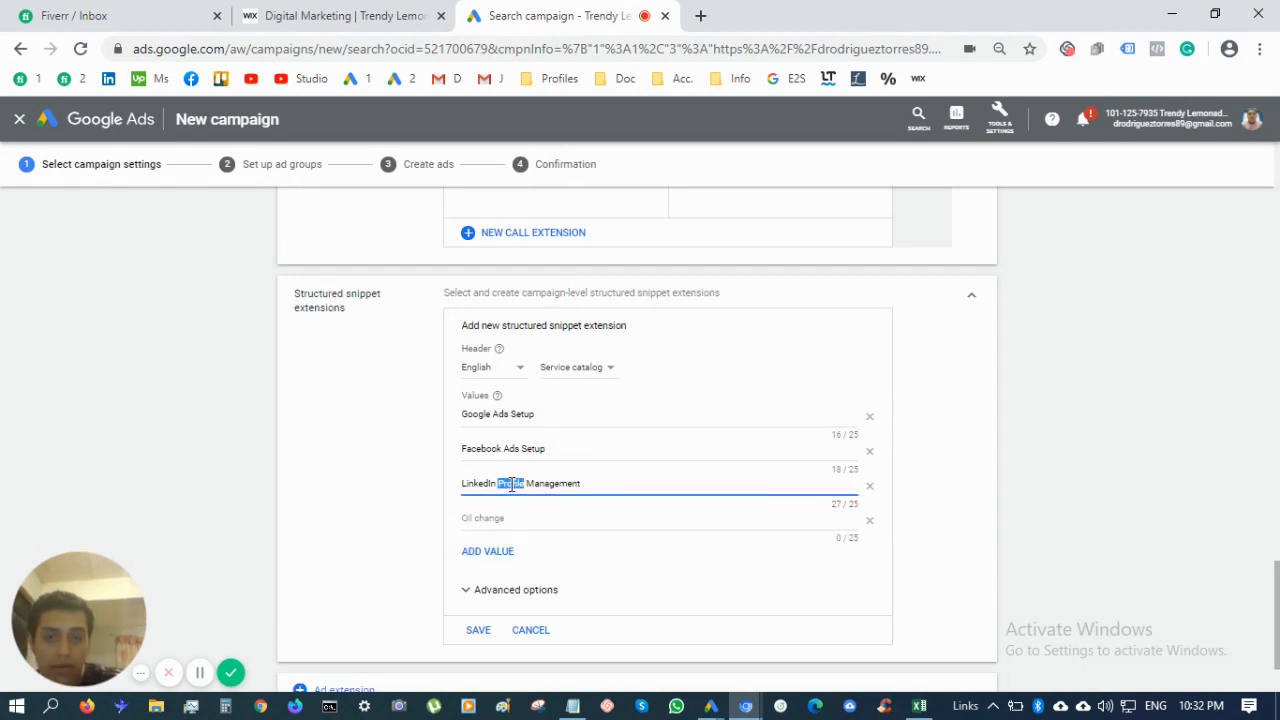
pyautogui.press('BackSpace')
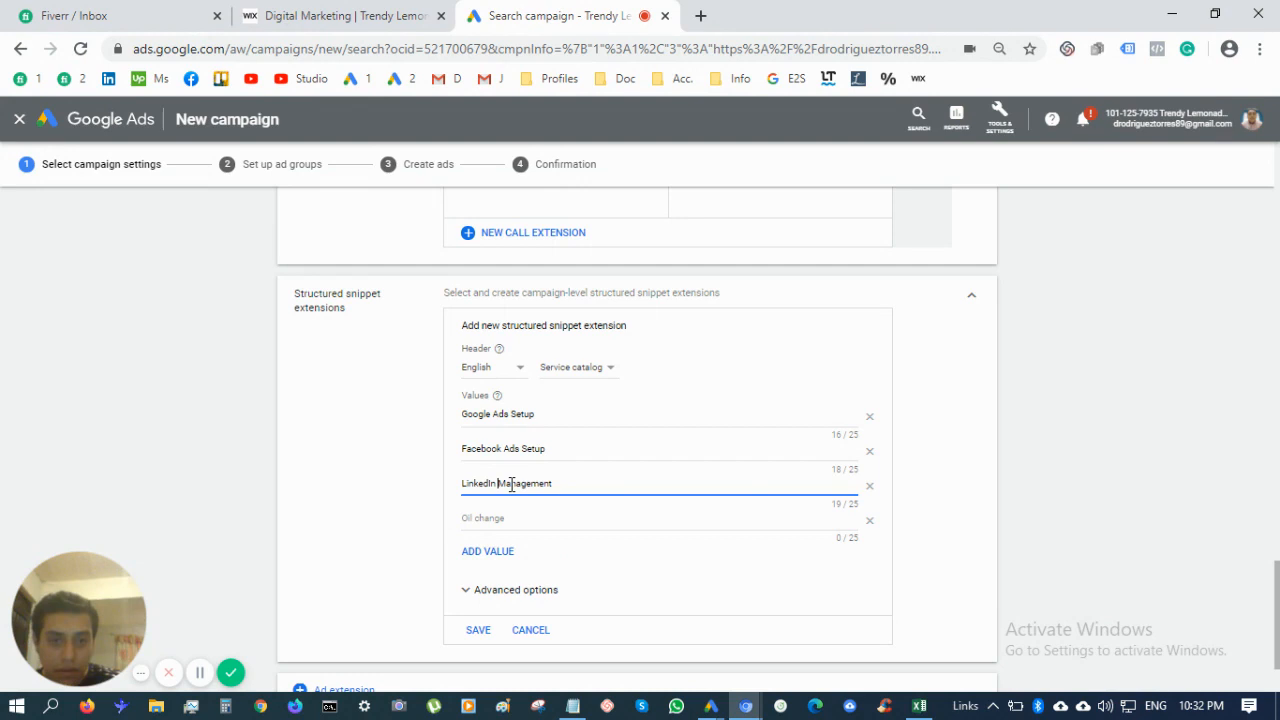
pyautogui.click(553, 519)
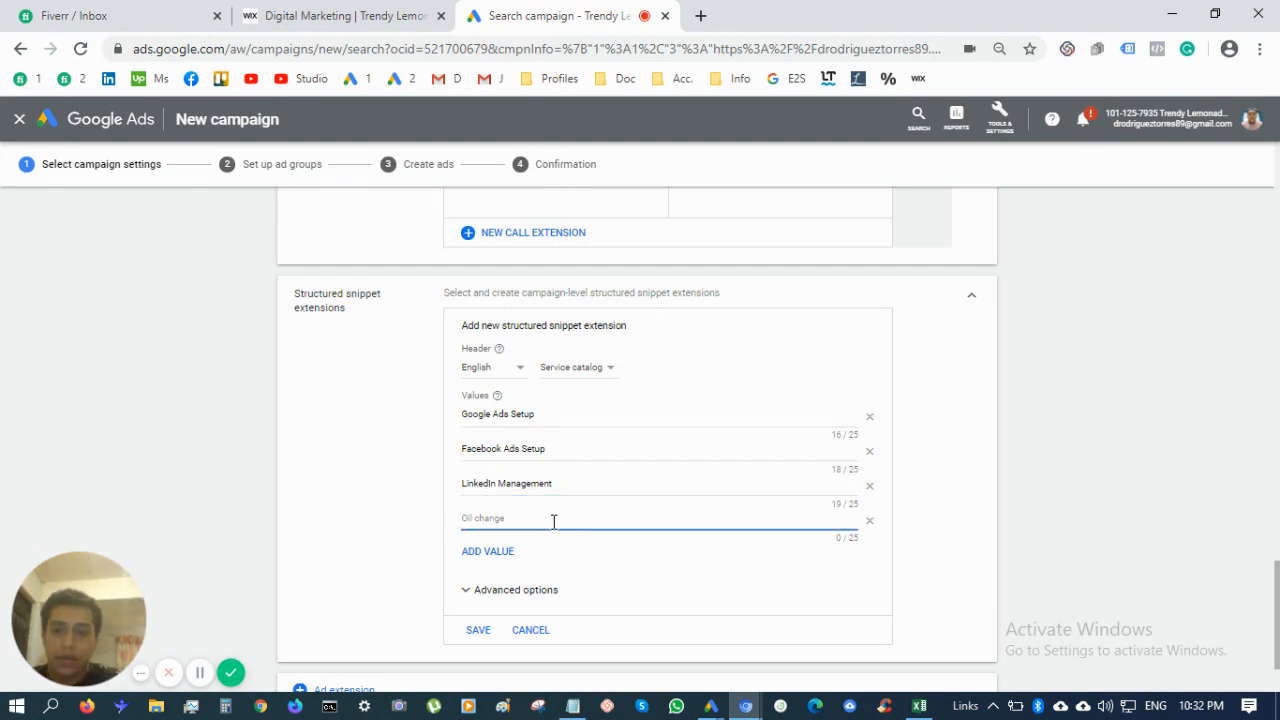
pyautogui.write('Graphic Design')
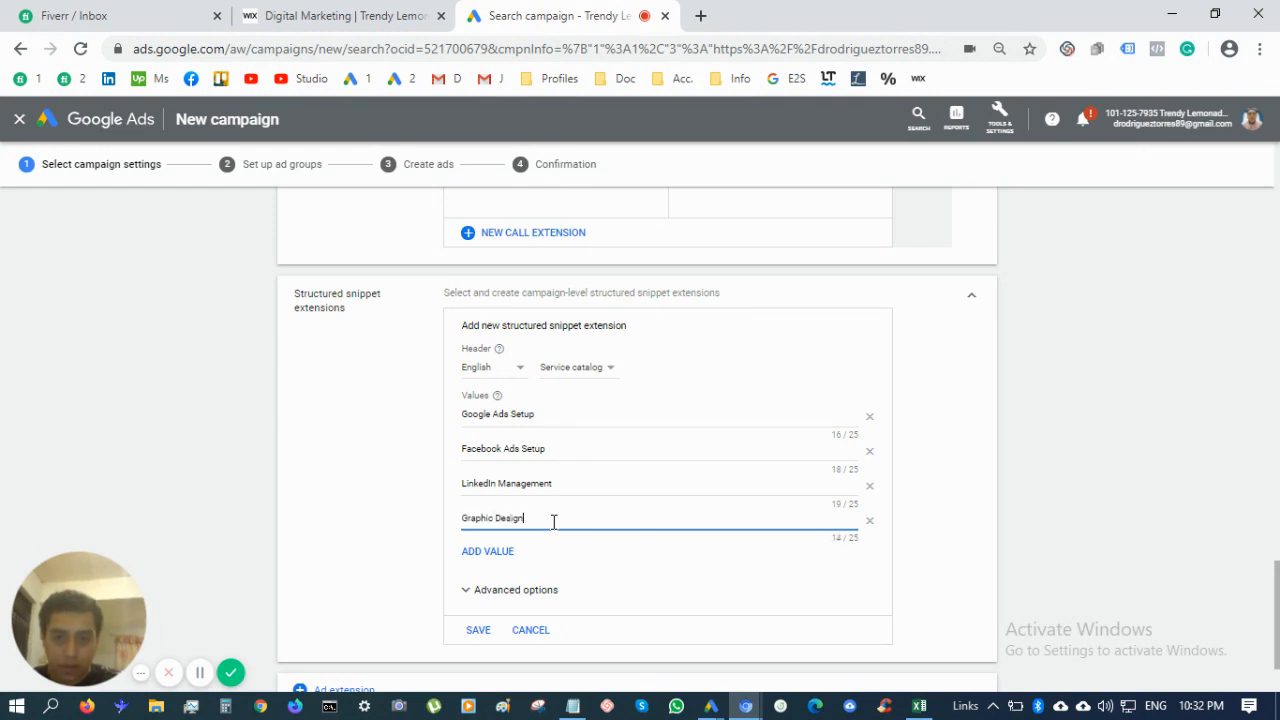
pyautogui.click(485, 556)
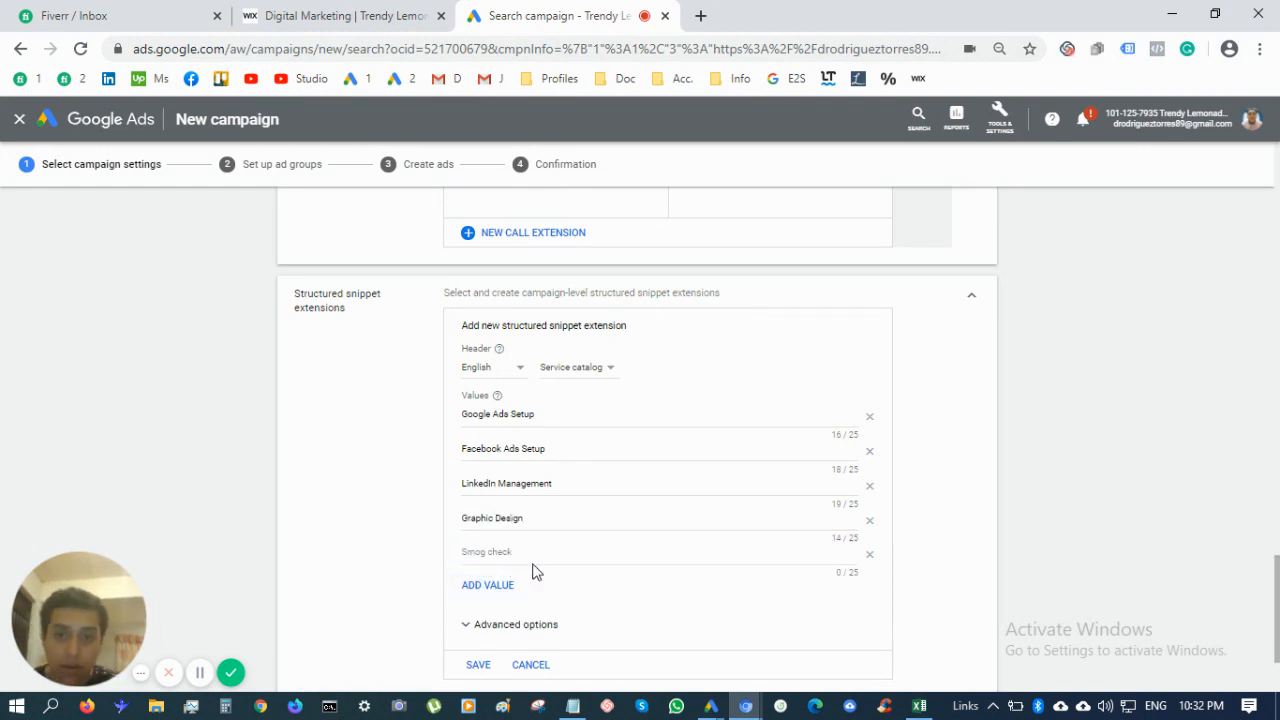
pyautogui.scroll(-1, 546, 570)
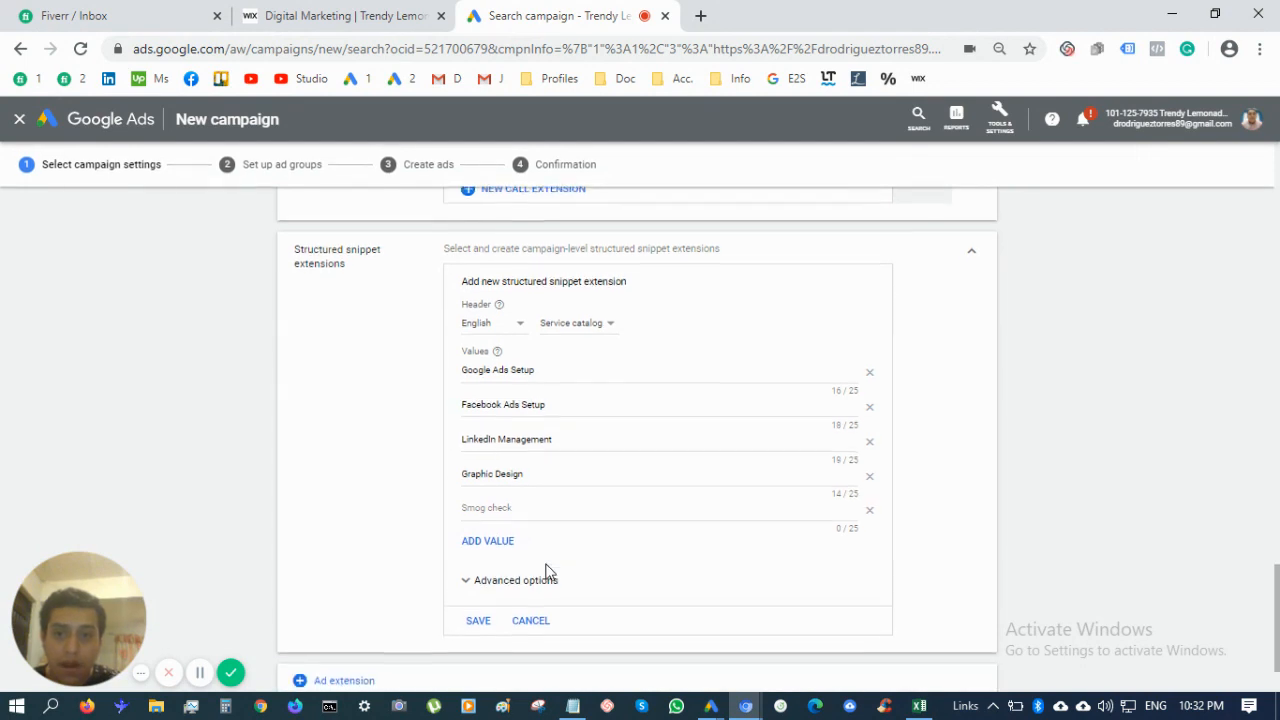
pyautogui.click(563, 506)
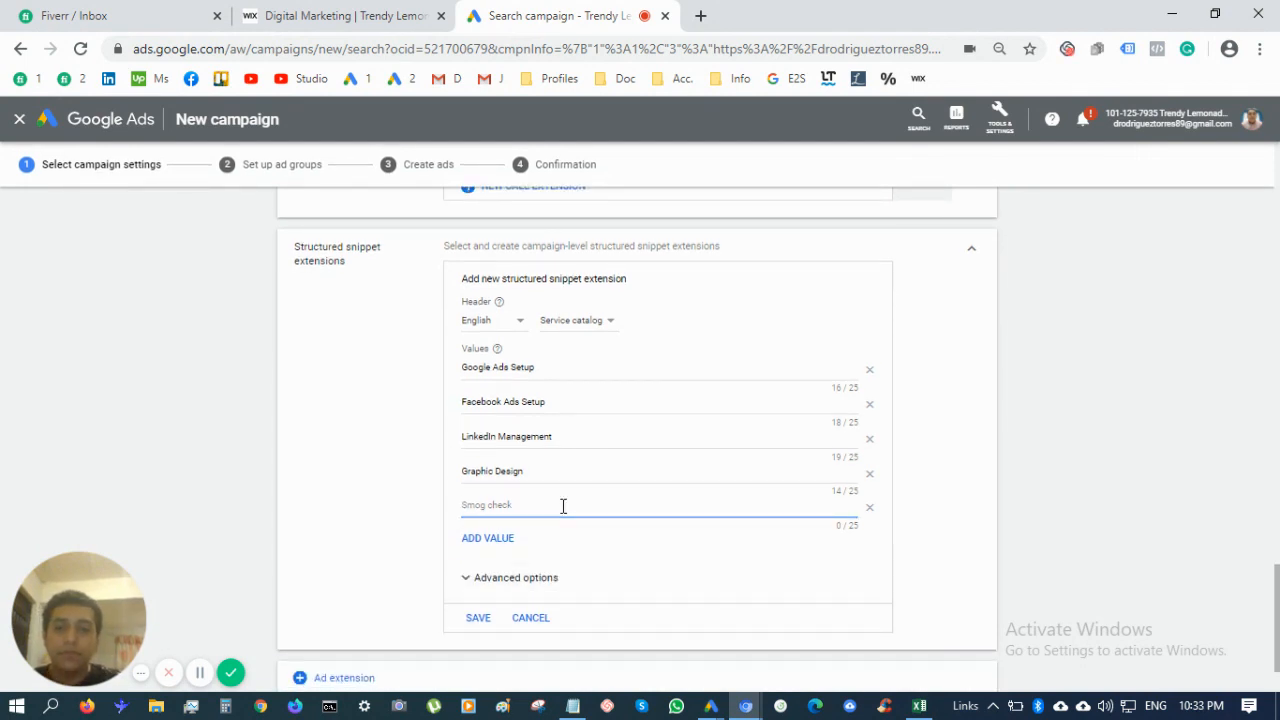
pyautogui.write('YouTu')
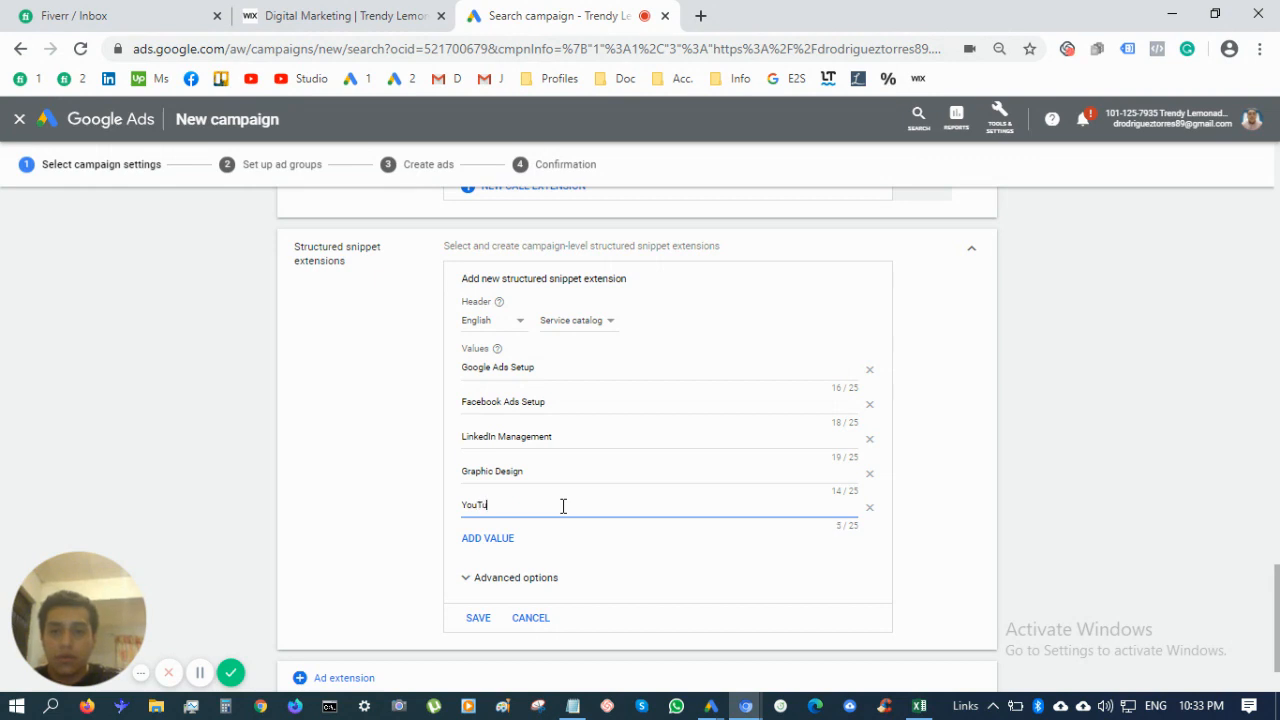
pyautogui.write('be Campai')
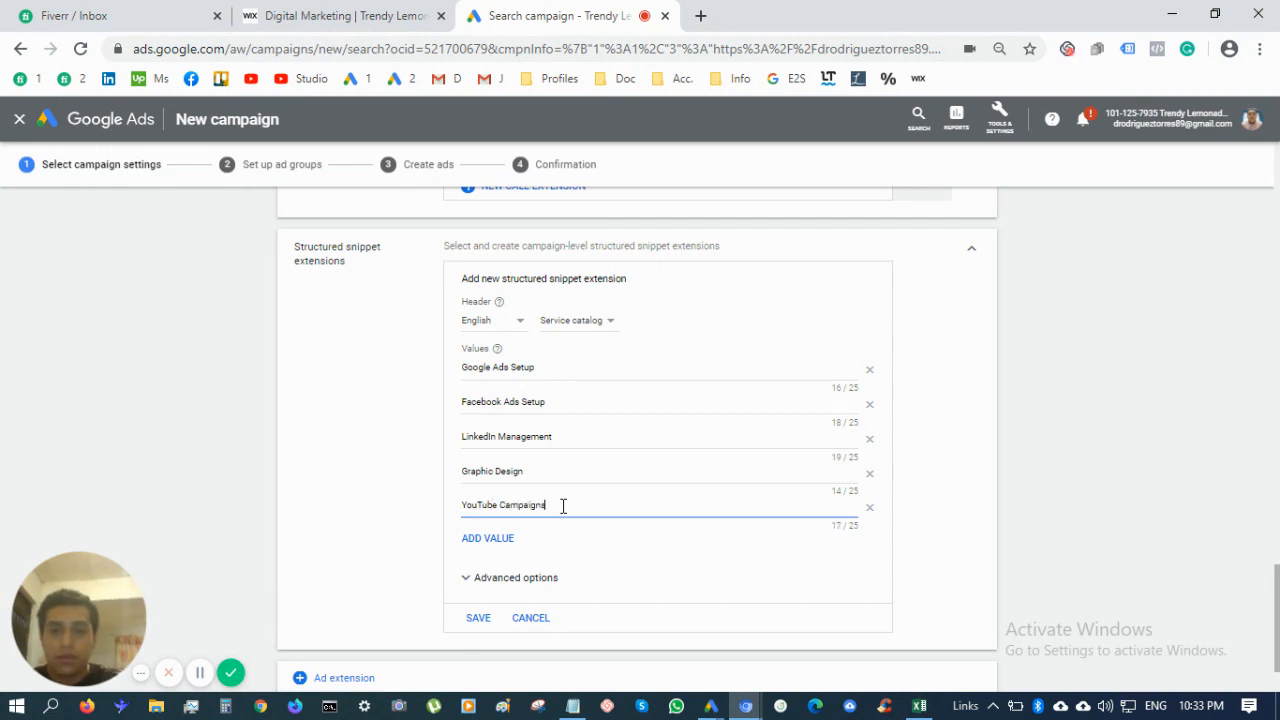
pyautogui.write('gns')
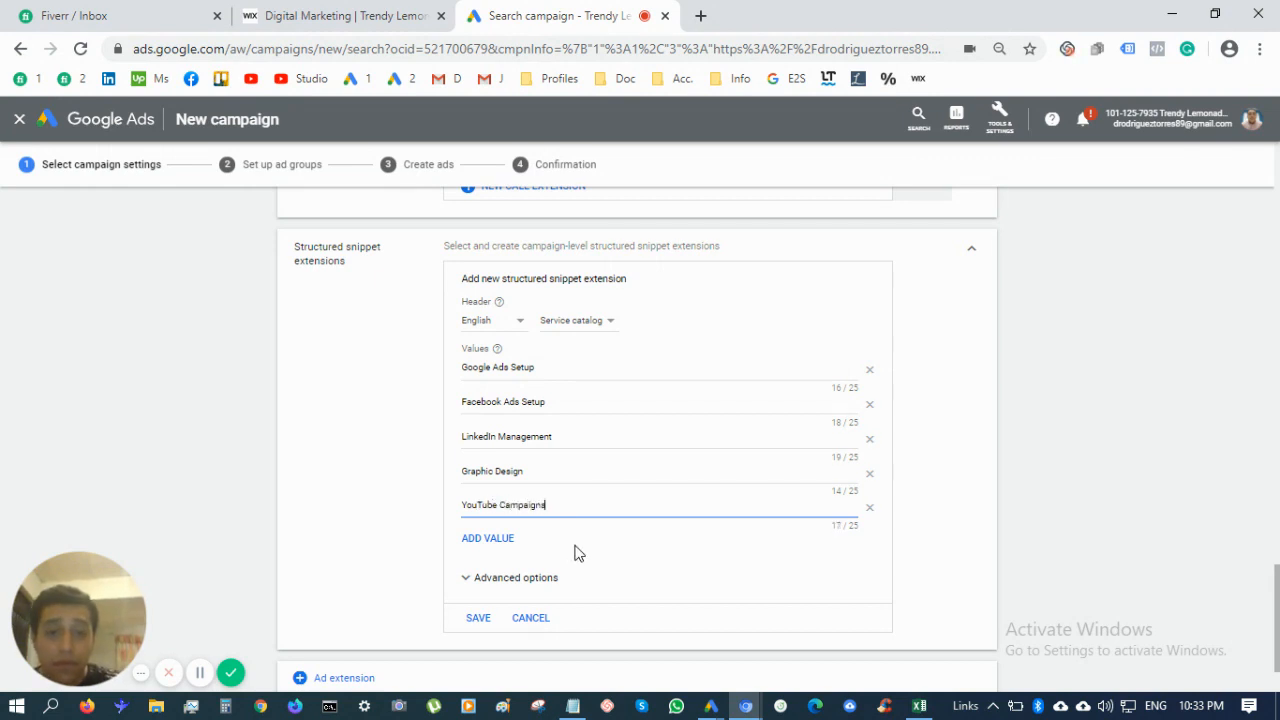
pyautogui.click(500, 538)
pyautogui.click(547, 543)
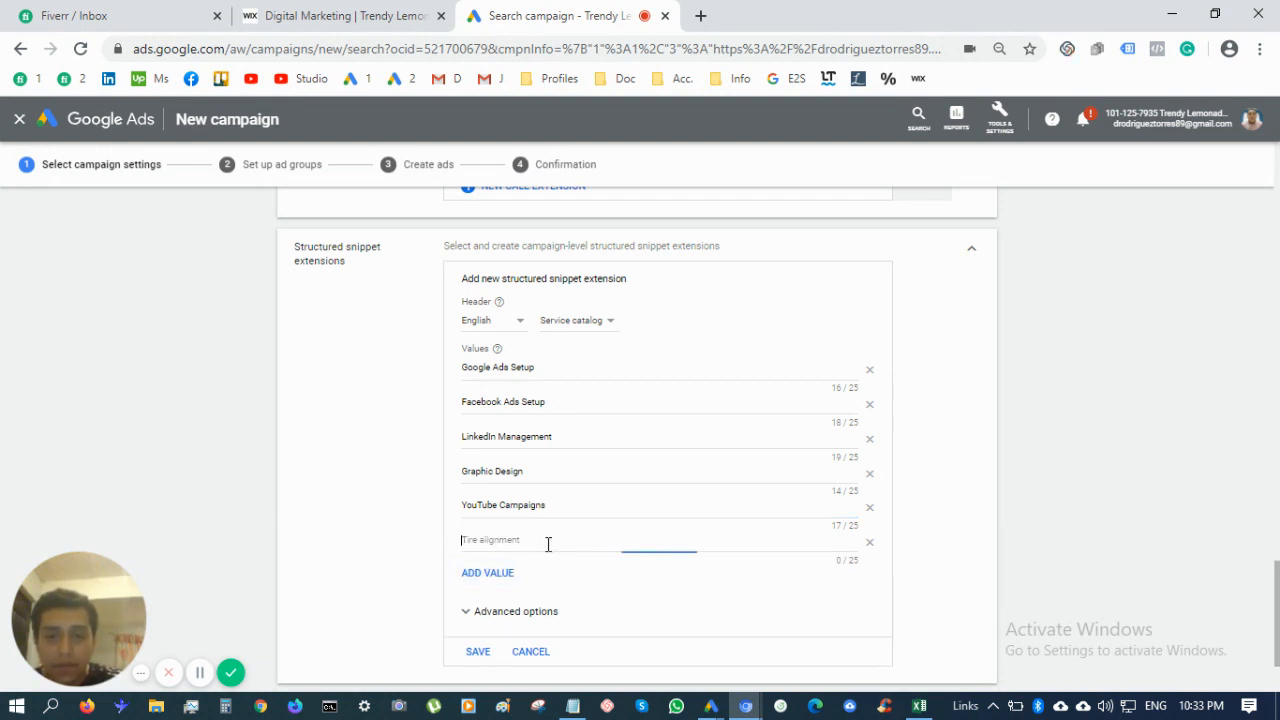
pyautogui.click(491, 579)
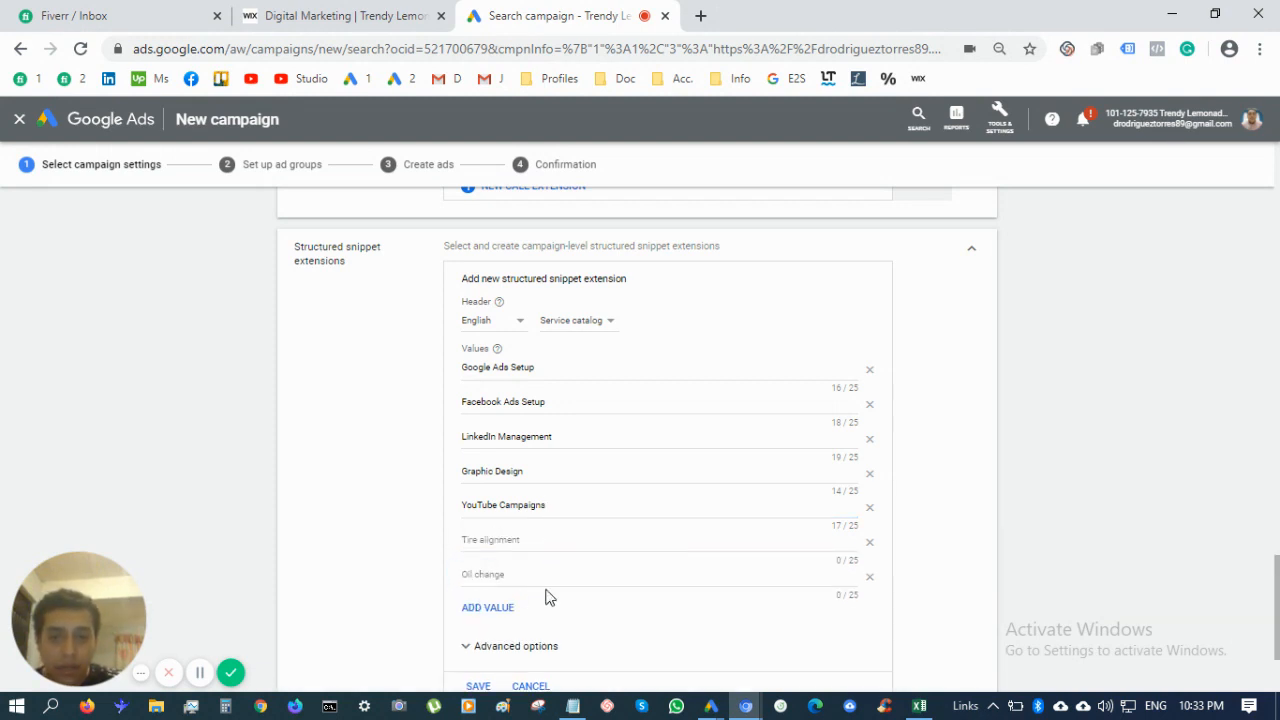
# Fill empty snippet values with Marketing Strategy and Budget Planning
pyautogui.scroll(-2, 546, 594)
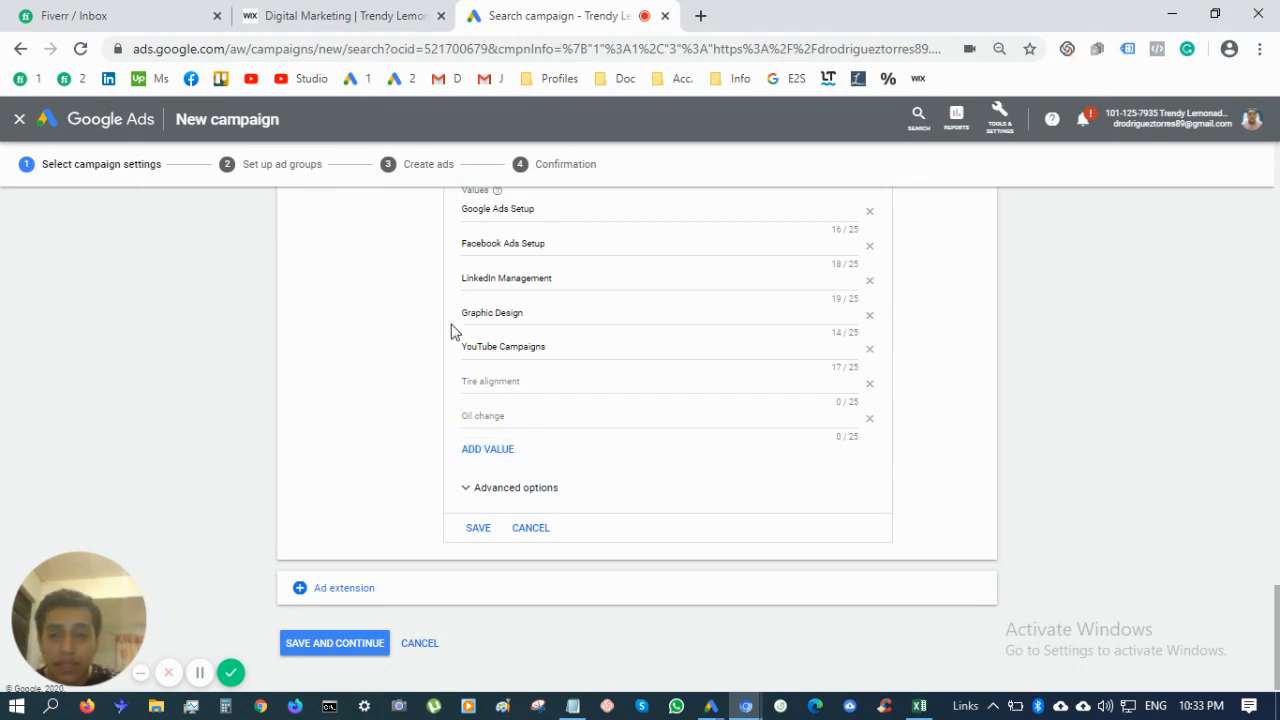
pyautogui.click(550, 385)
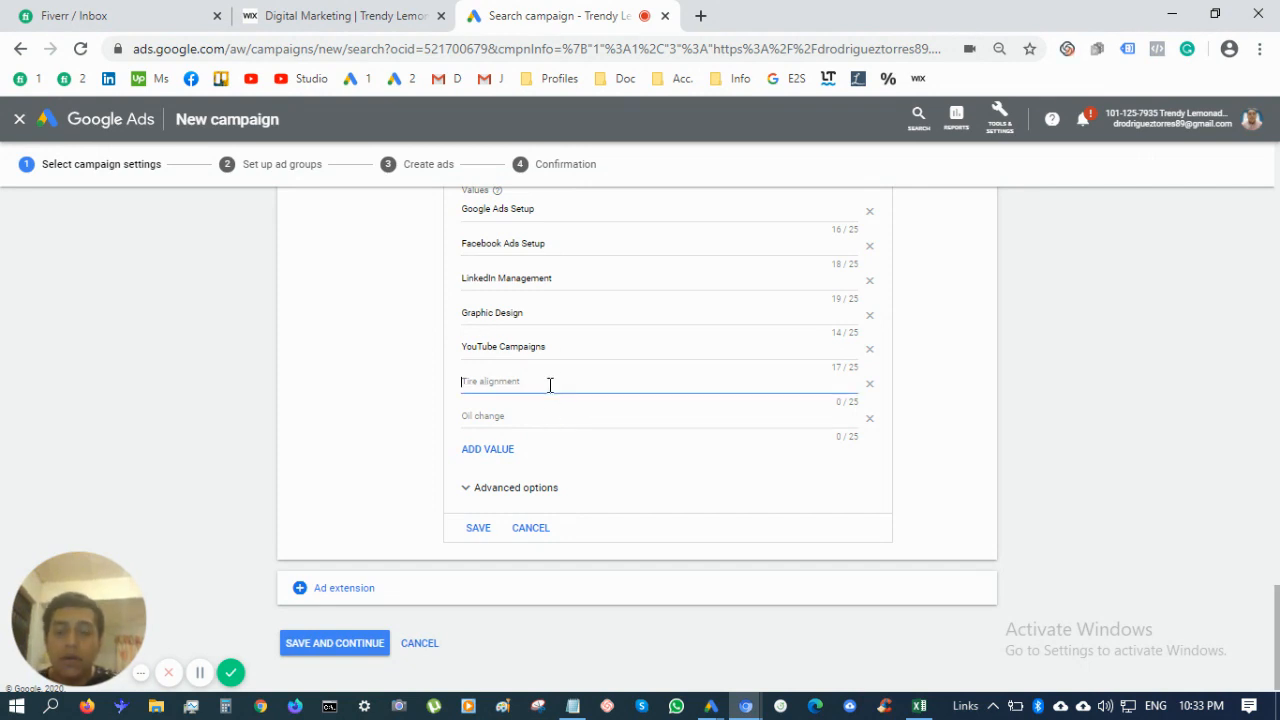
pyautogui.write('mark')
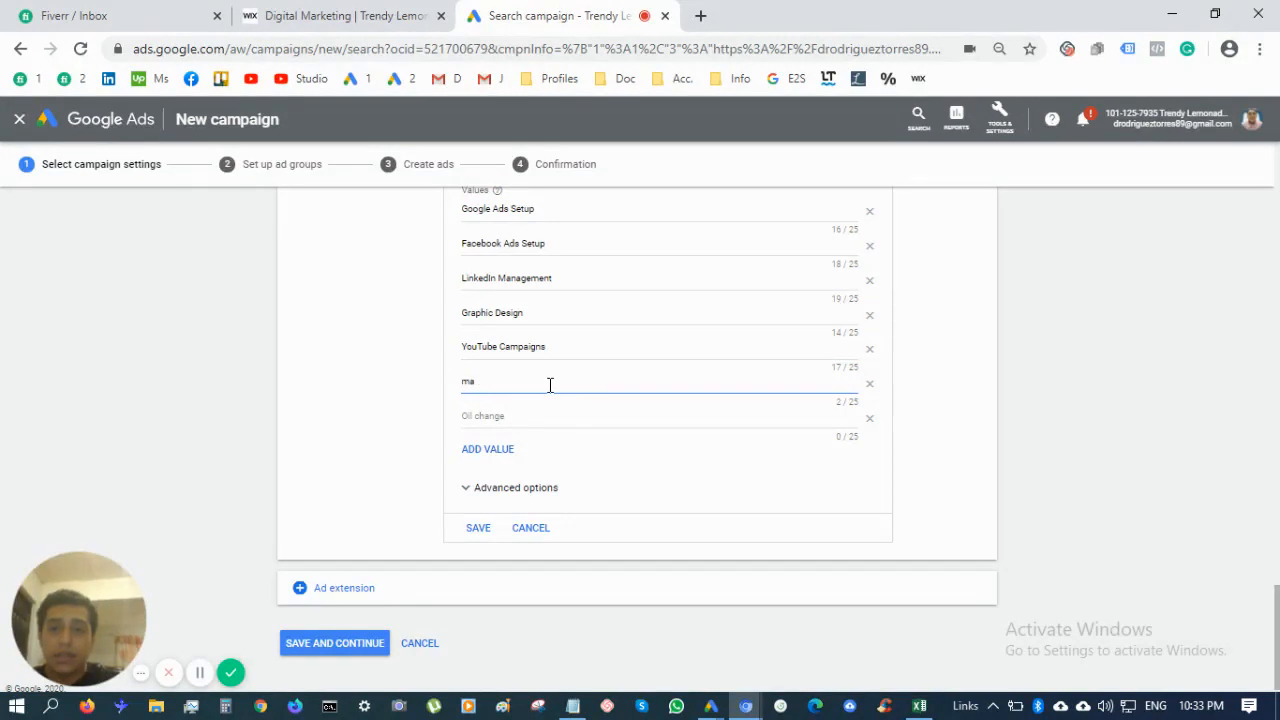
pyautogui.press('BackSpace')
pyautogui.press('BackSpace')
pyautogui.write('Marketin')
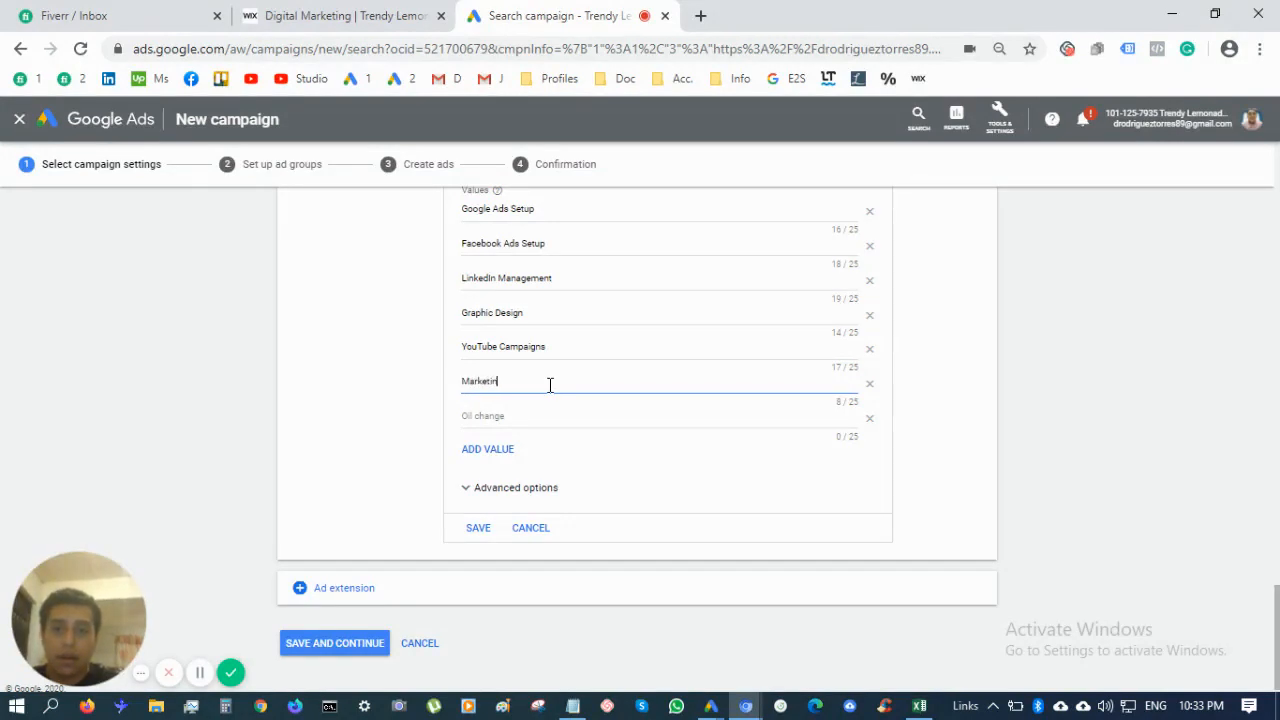
pyautogui.write('g Stra')
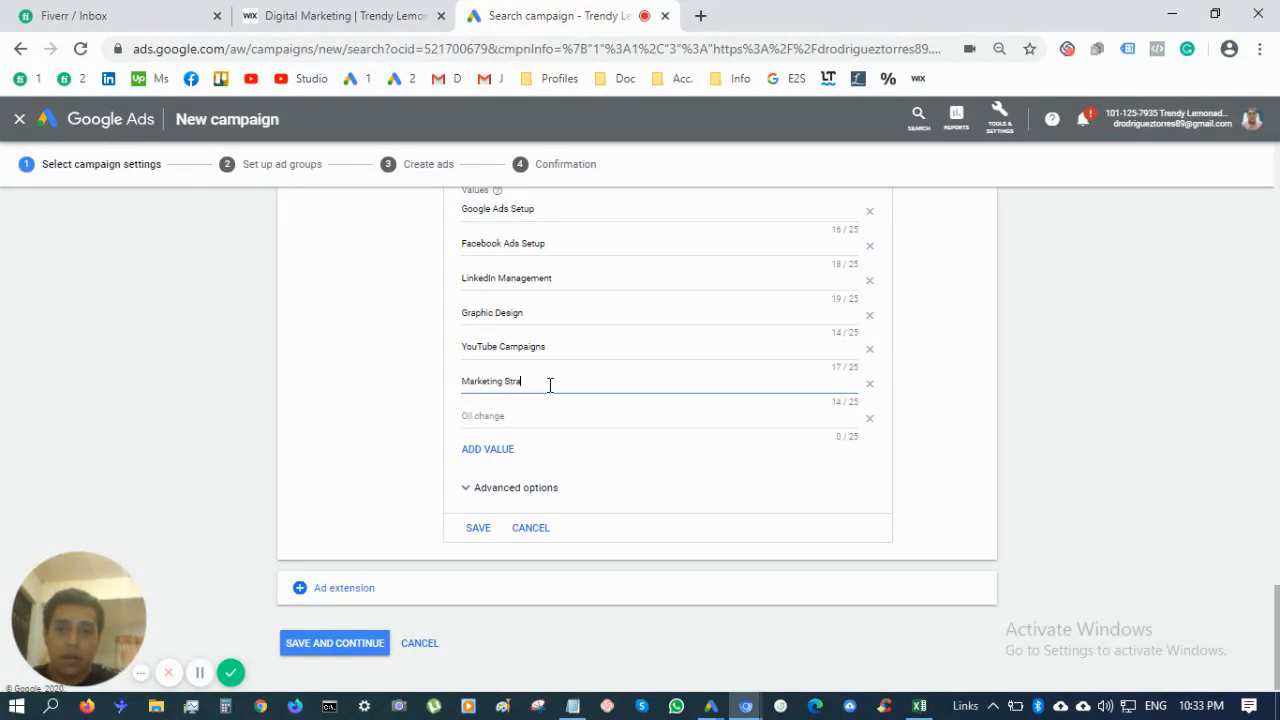
pyautogui.write('tegy')
pyautogui.click(562, 417)
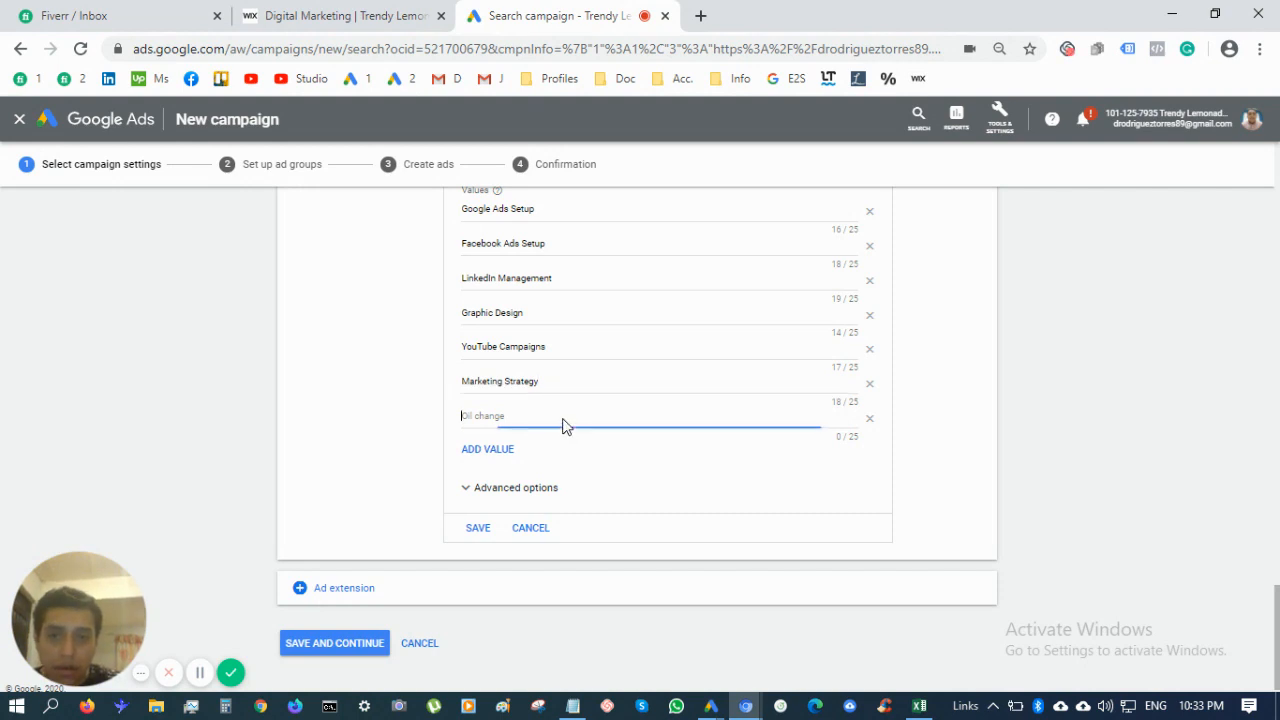
pyautogui.click(502, 449)
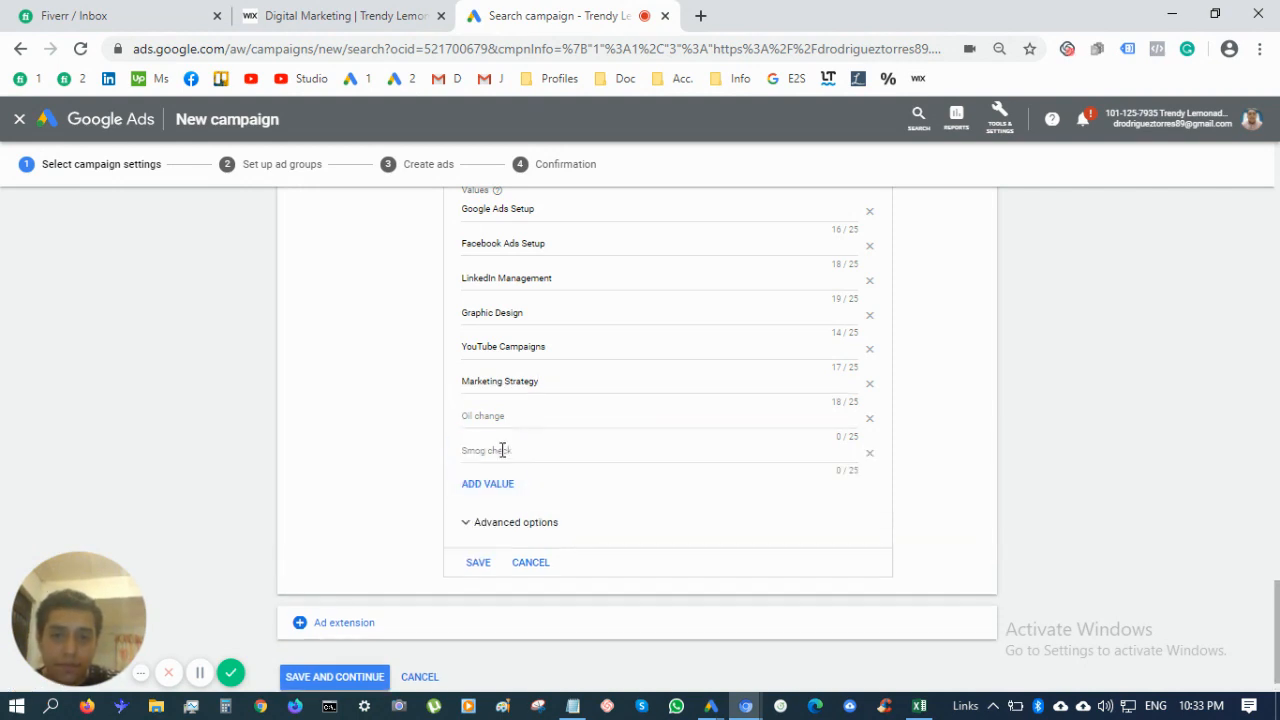
pyautogui.scroll(1, 554, 483)
pyautogui.scroll(1, 581, 513)
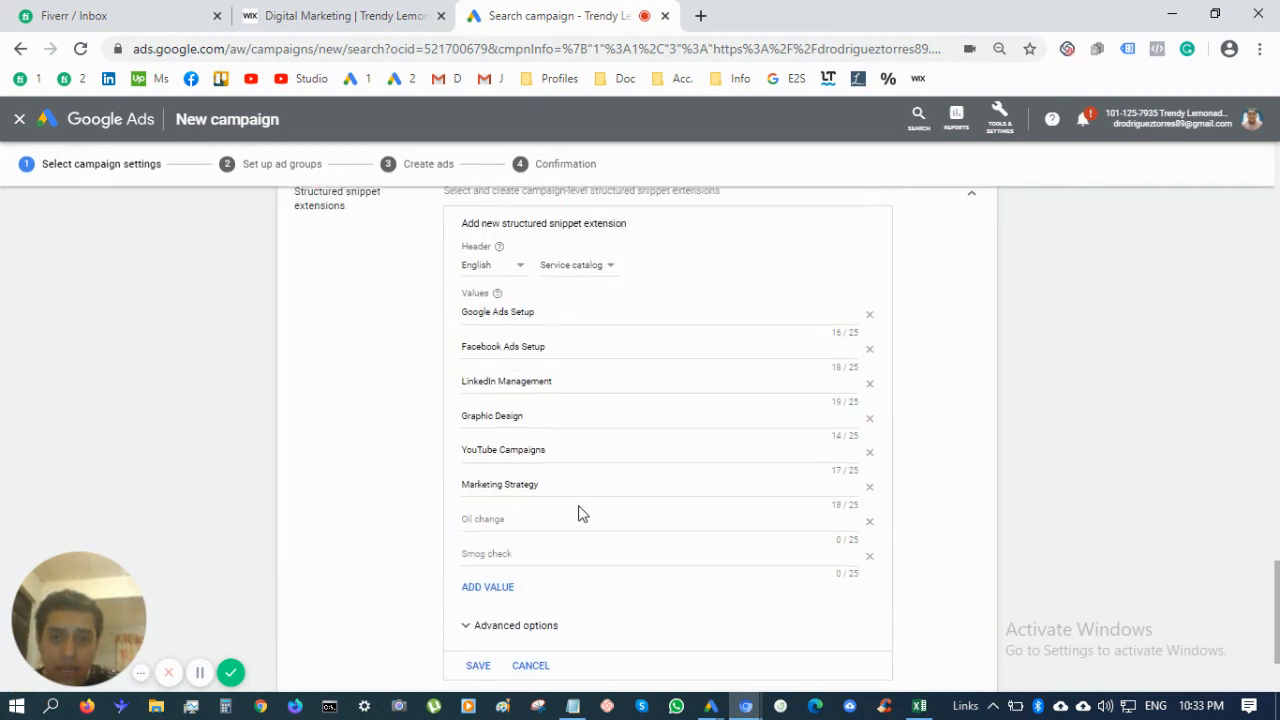
pyautogui.scroll(-1, 581, 513)
pyautogui.click(541, 481)
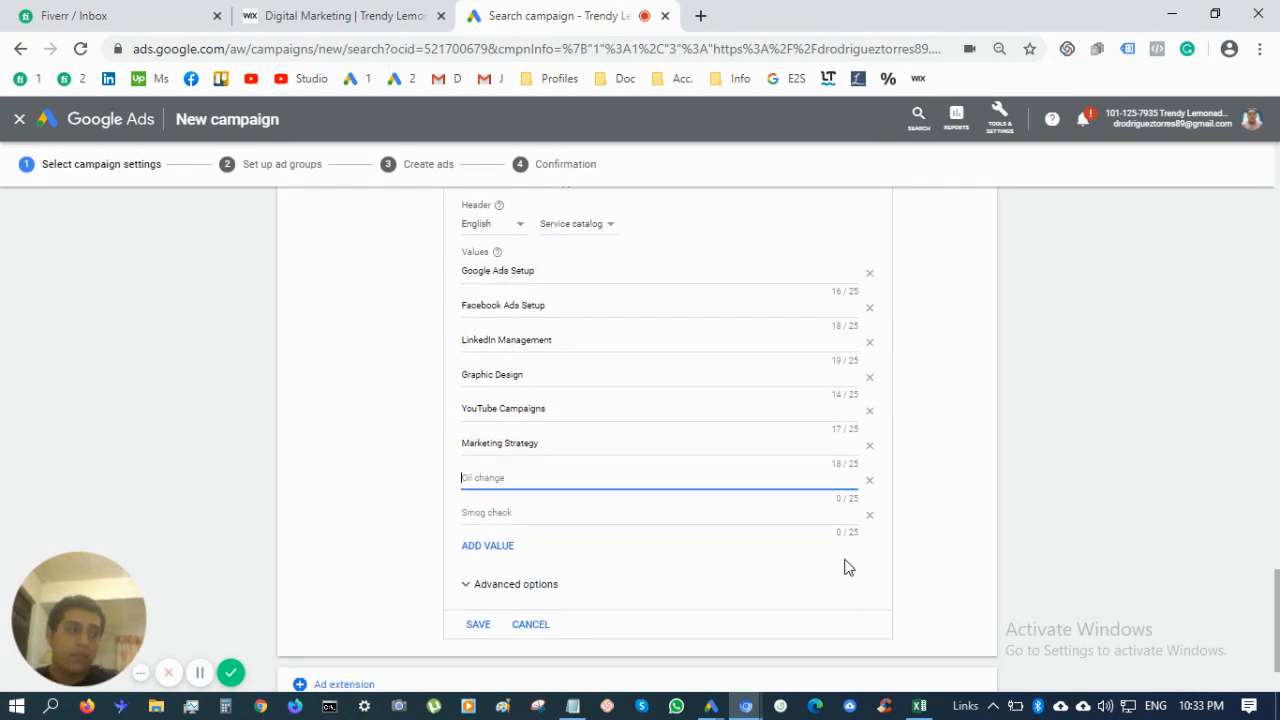
pyautogui.write('Budget Pla')
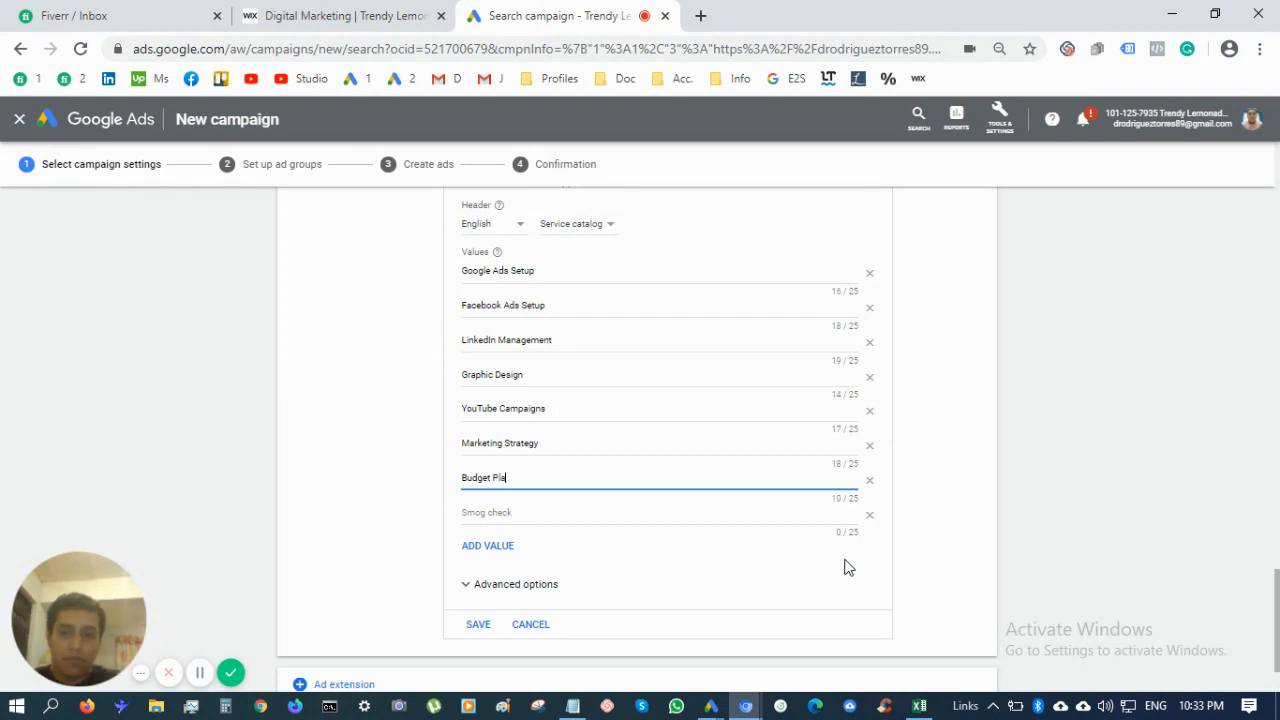
pyautogui.write('nning')
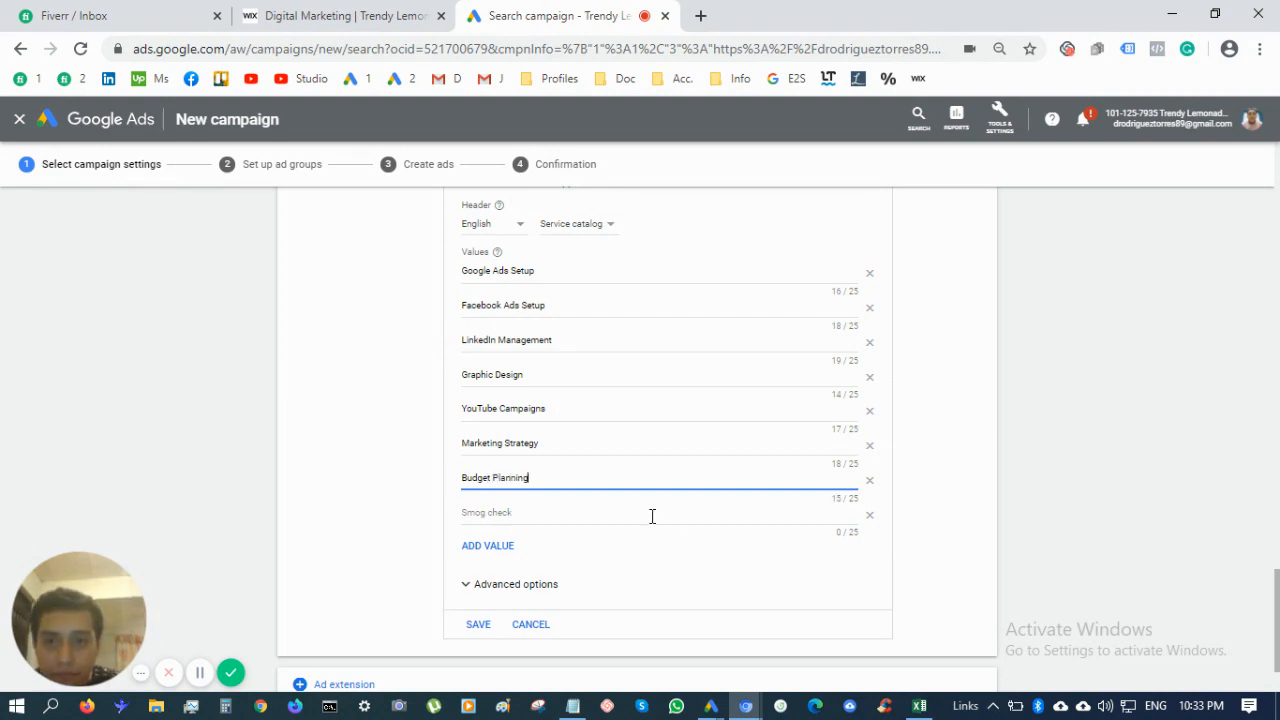
# Add Bing Ads, Social Media Marketing and SEO as the remaining snippet values
pyautogui.click(626, 516)
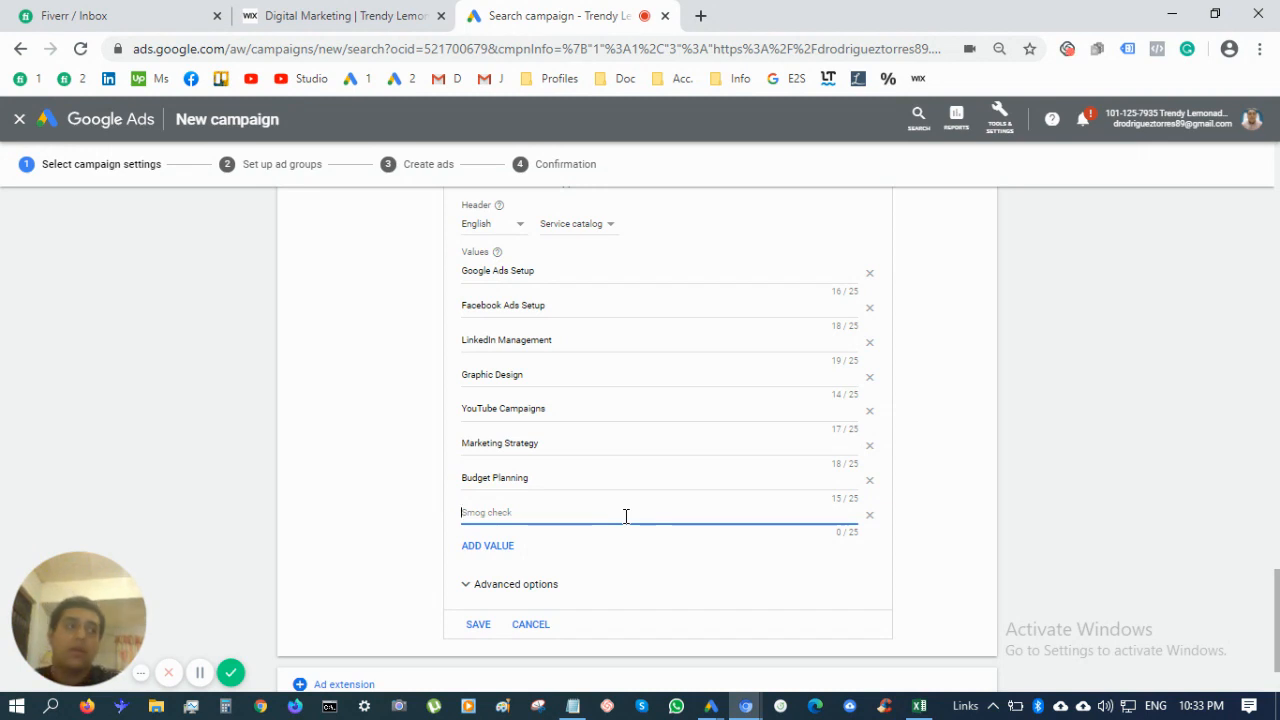
pyautogui.write('Bing Ad')
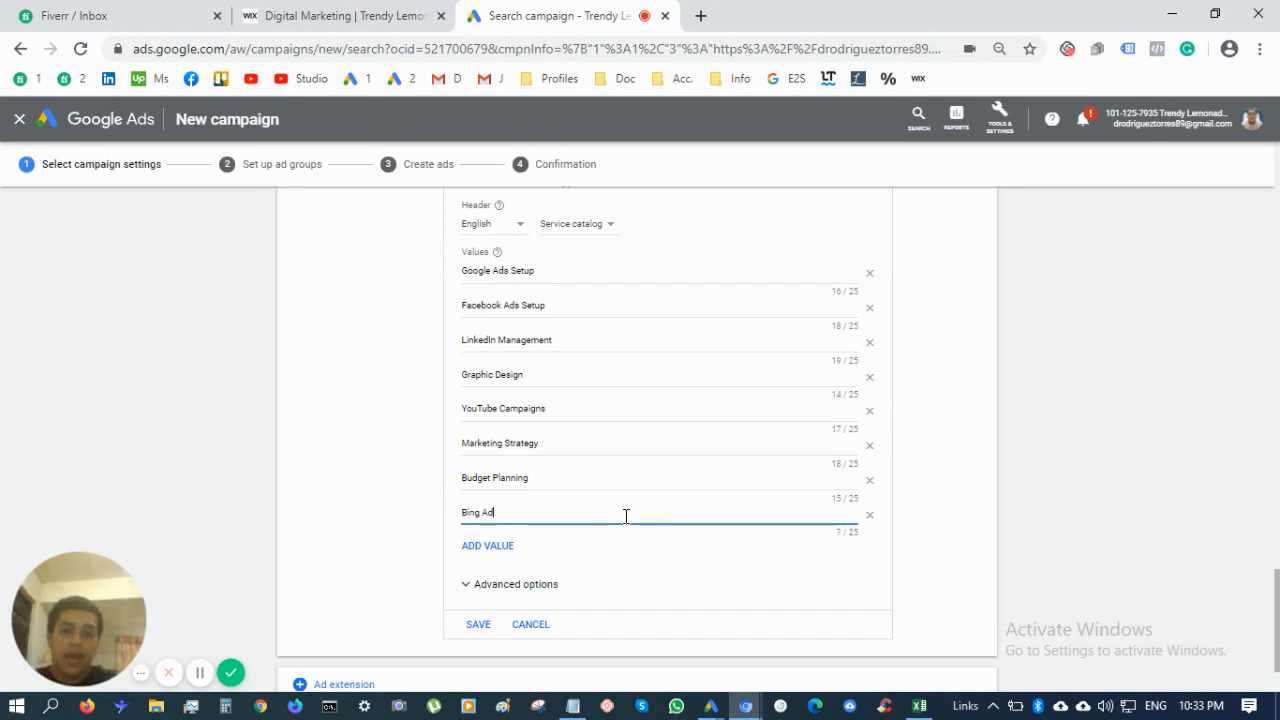
pyautogui.write('s')
pyautogui.click(490, 546)
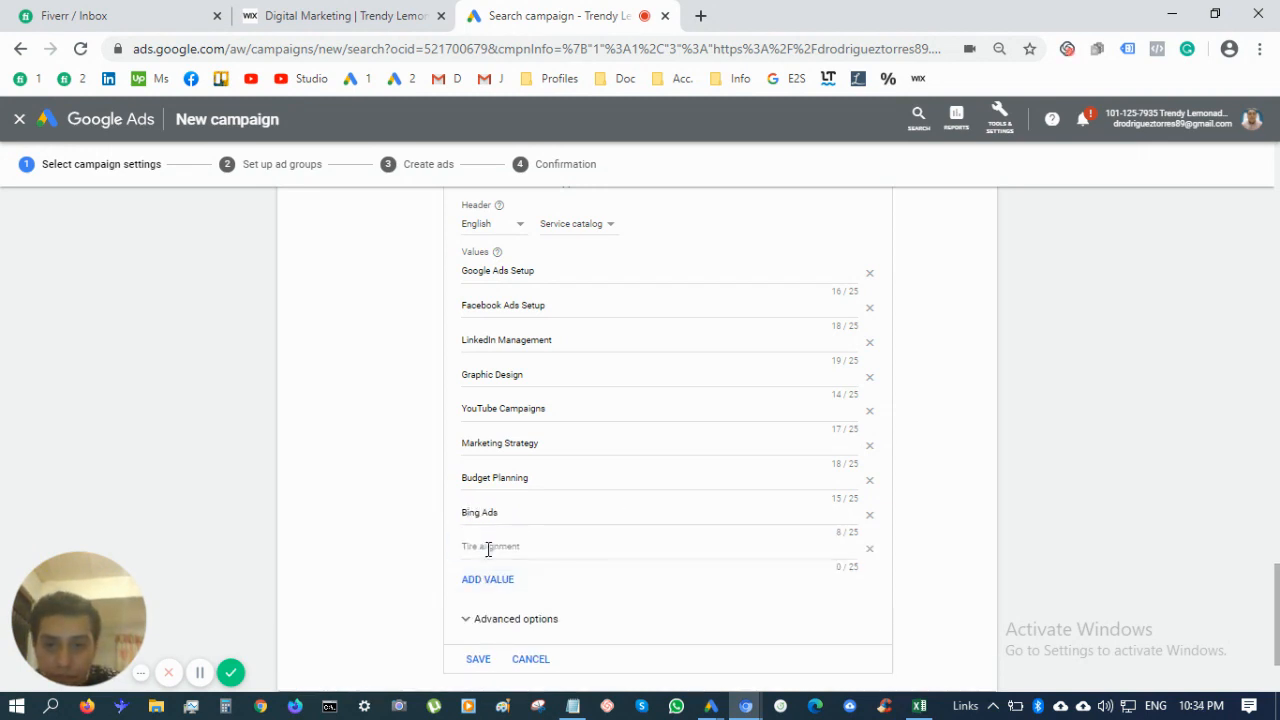
pyautogui.click(558, 548)
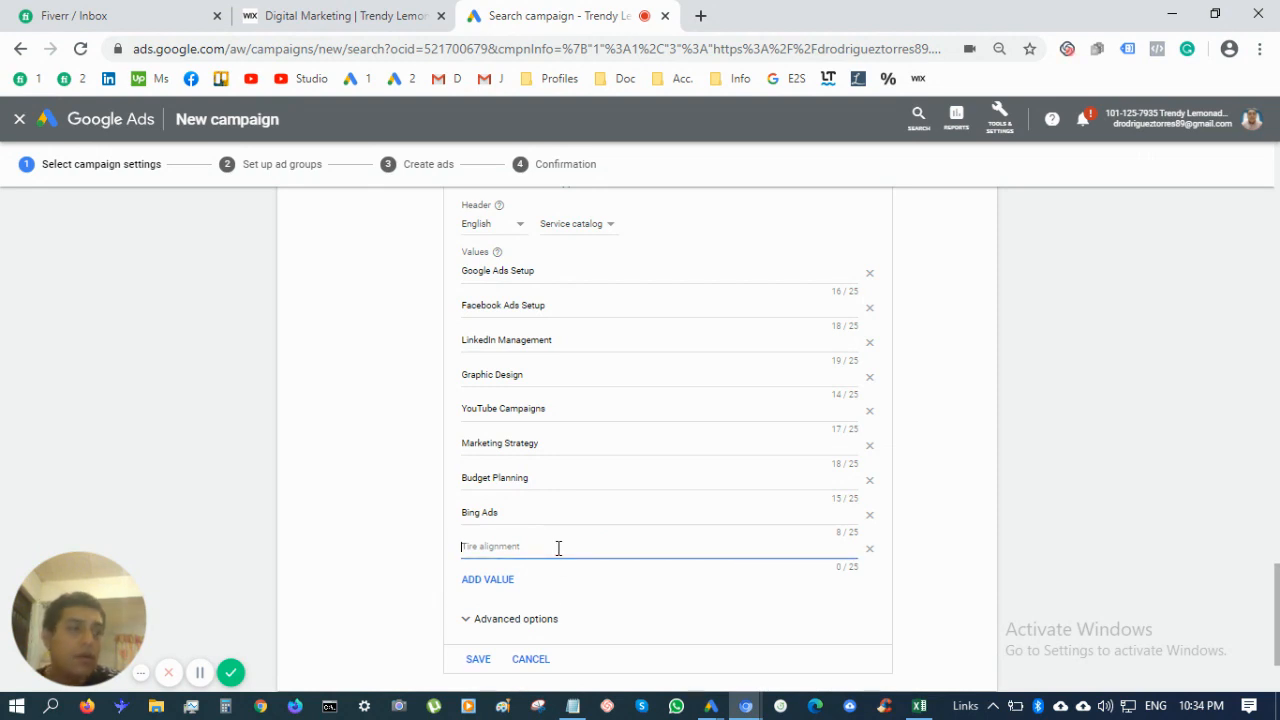
pyautogui.write('W')
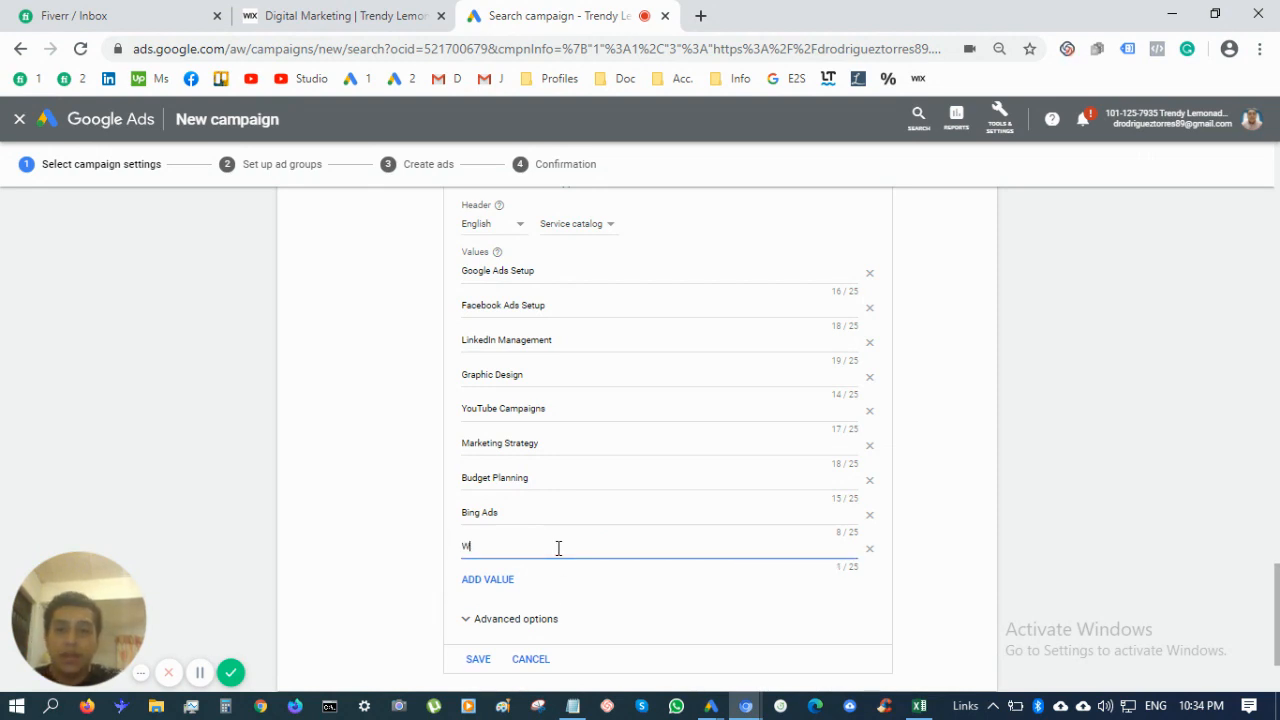
pyautogui.press('BackSpace')
pyautogui.write('W')
pyautogui.press('BackSpace')
pyautogui.write('Soc')
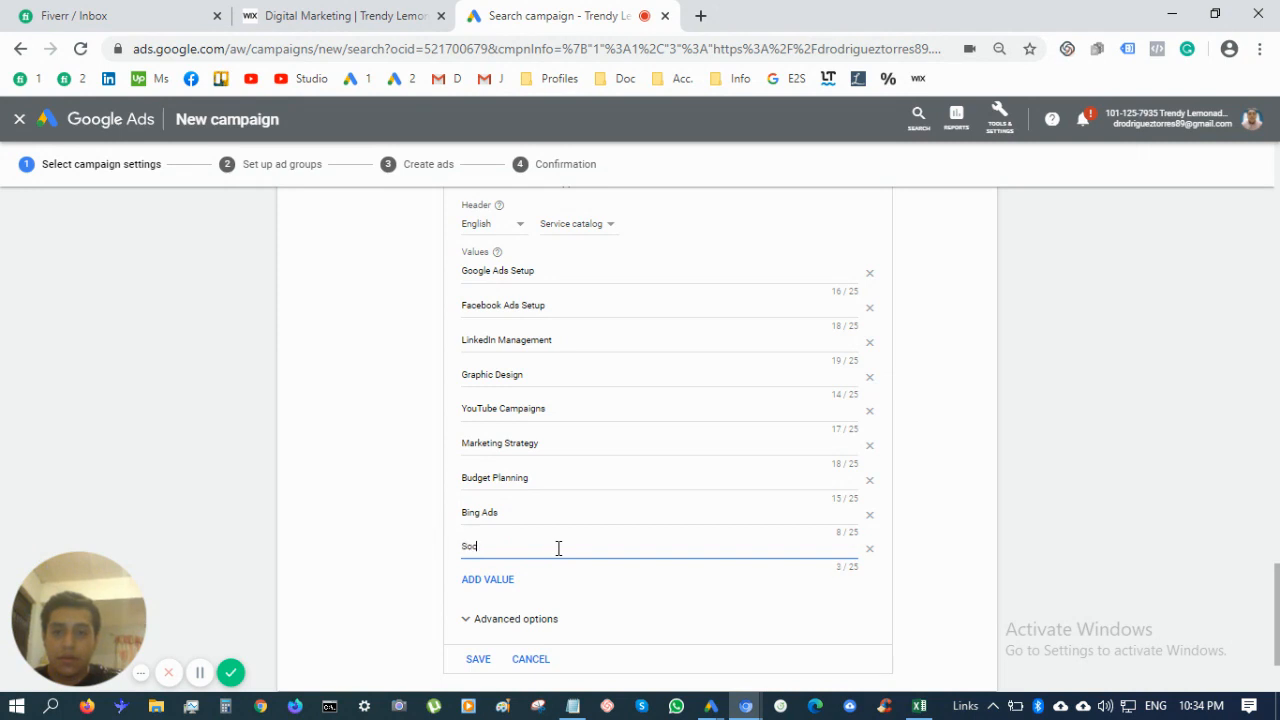
pyautogui.write('ial Media Mar')
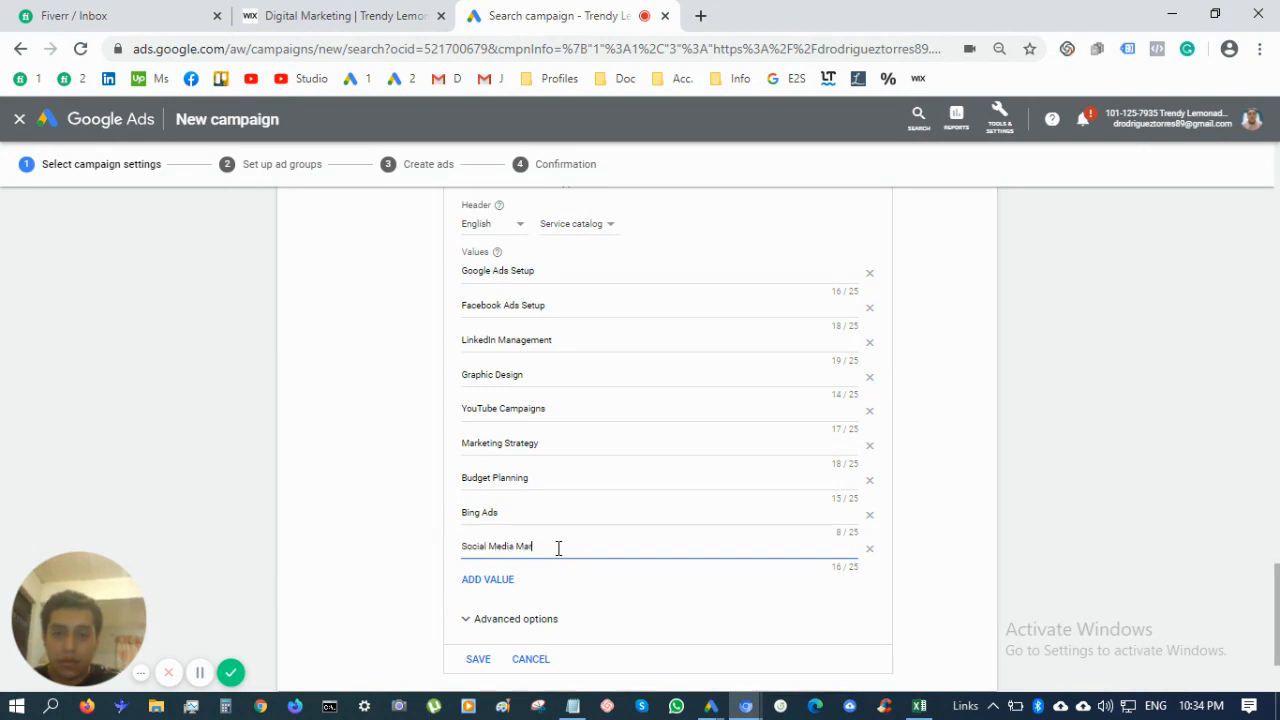
pyautogui.write('keting')
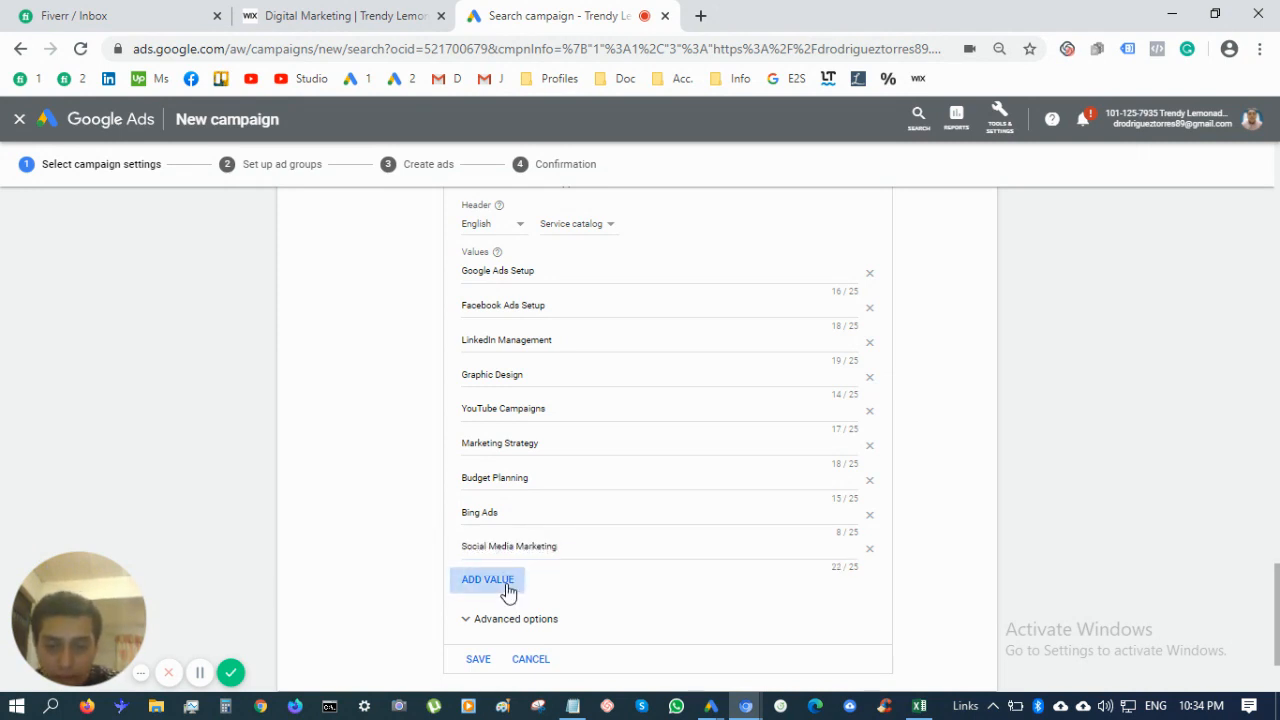
pyautogui.click(510, 583)
pyautogui.write('SEO')
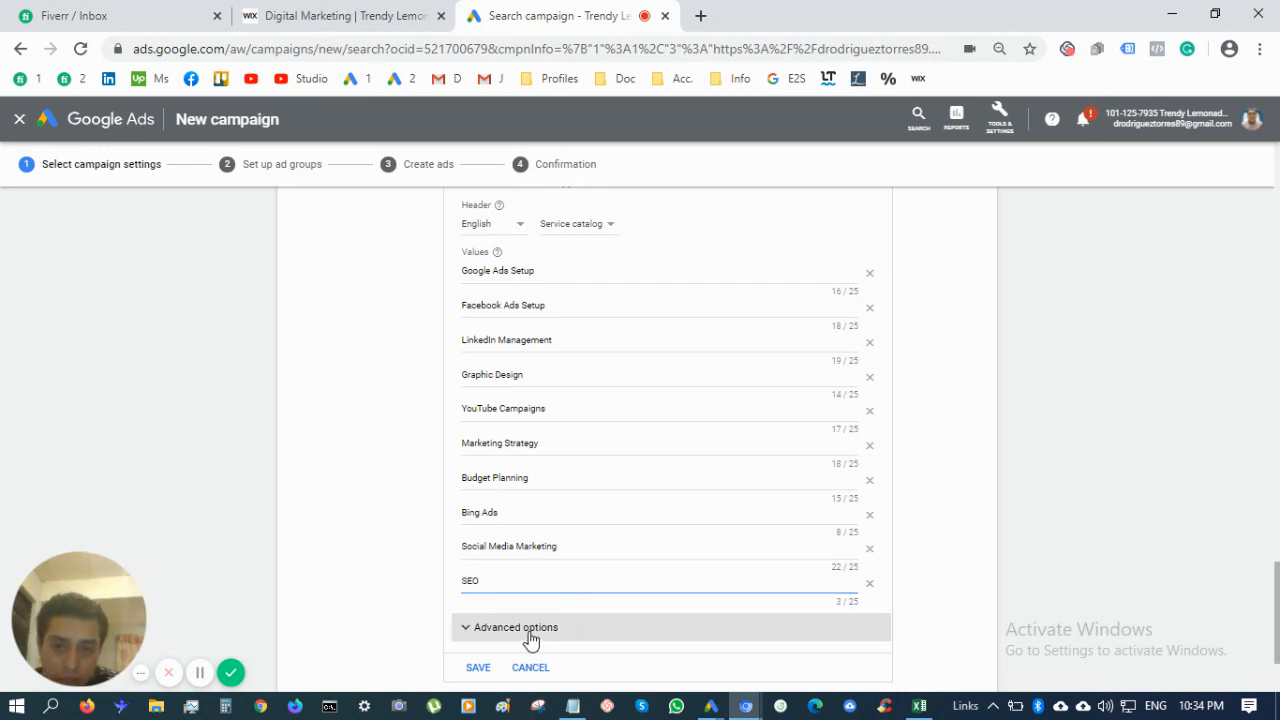
pyautogui.scroll(-2, 530, 640)
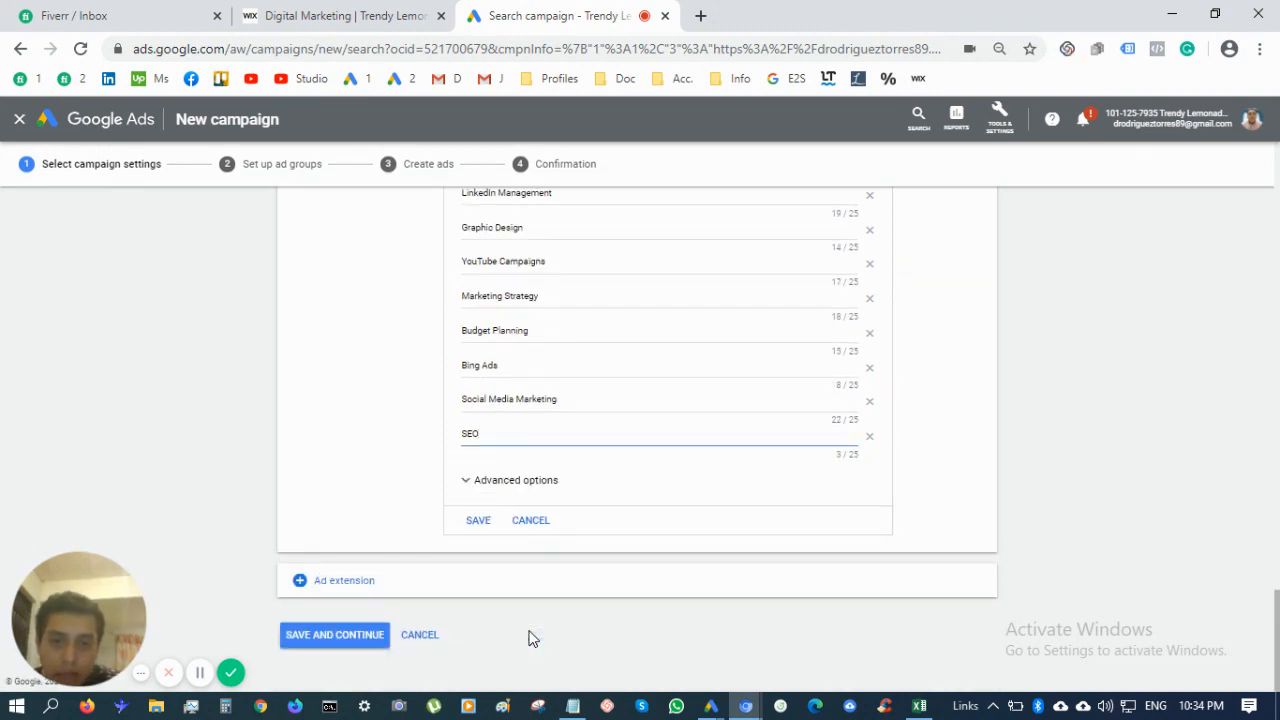
# Save the ten-value Service catalog snippet and bring up the menu of further extension types
pyautogui.click(479, 521)
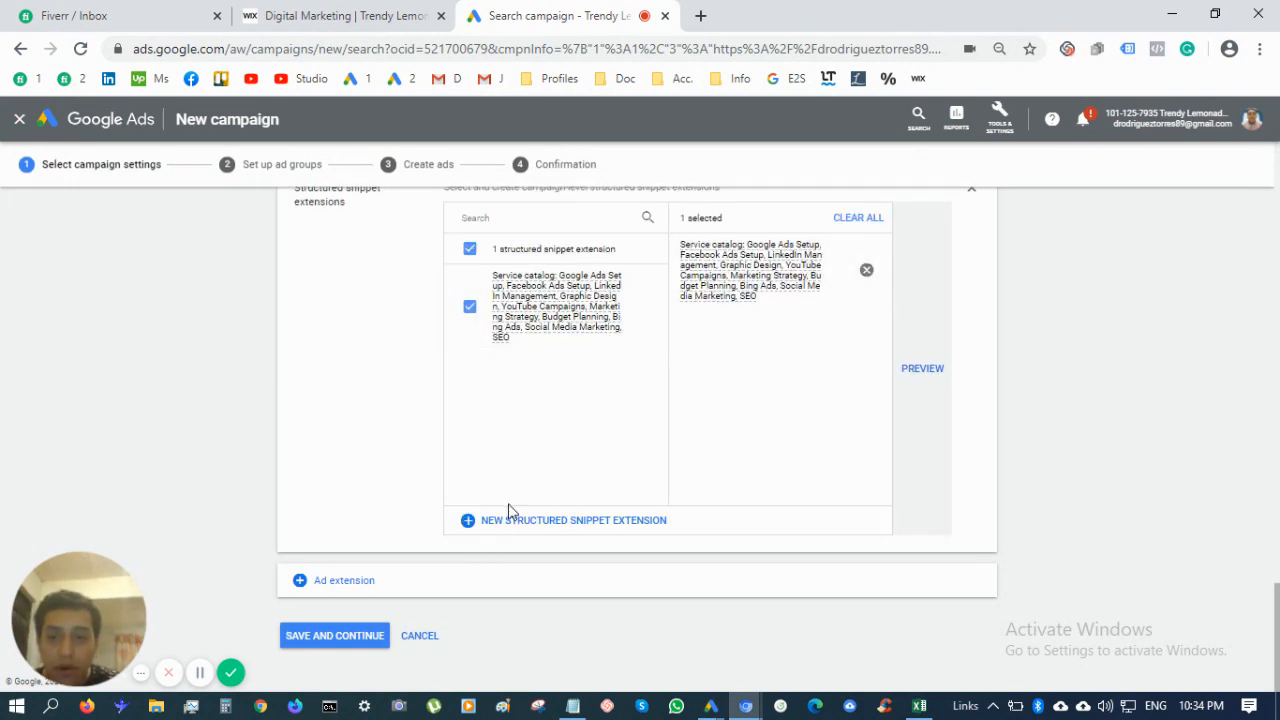
pyautogui.click(355, 590)
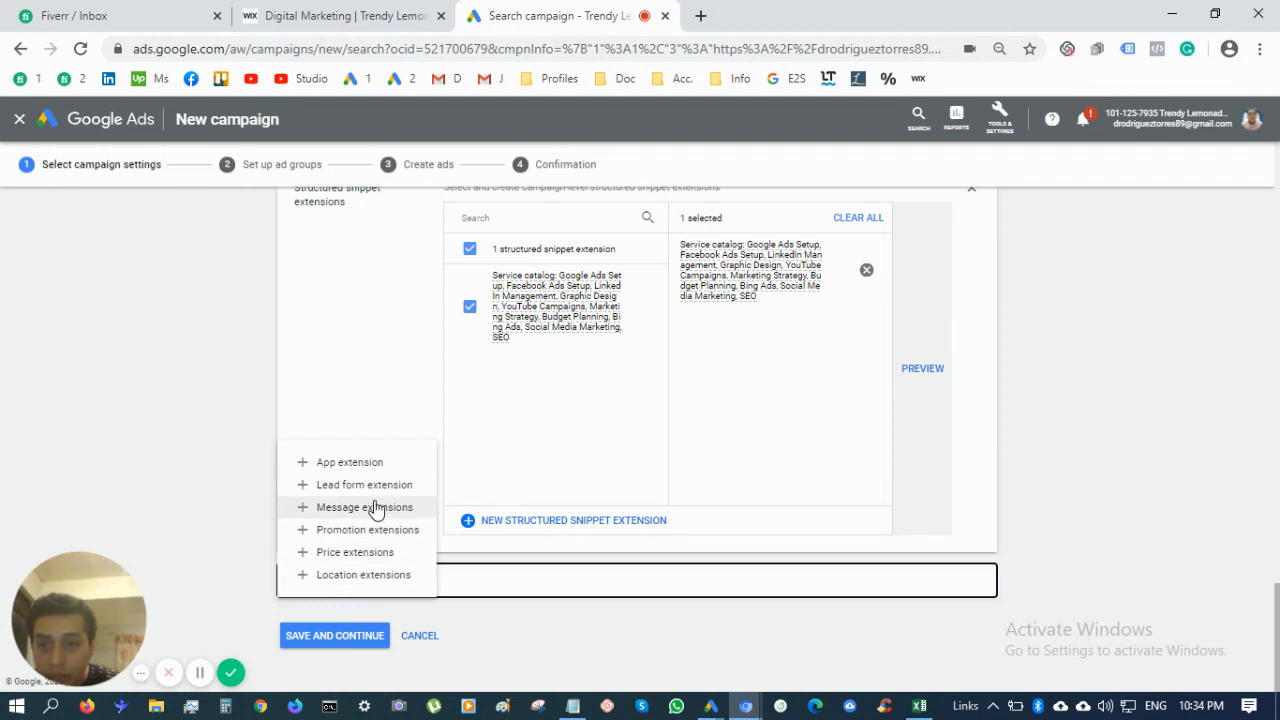
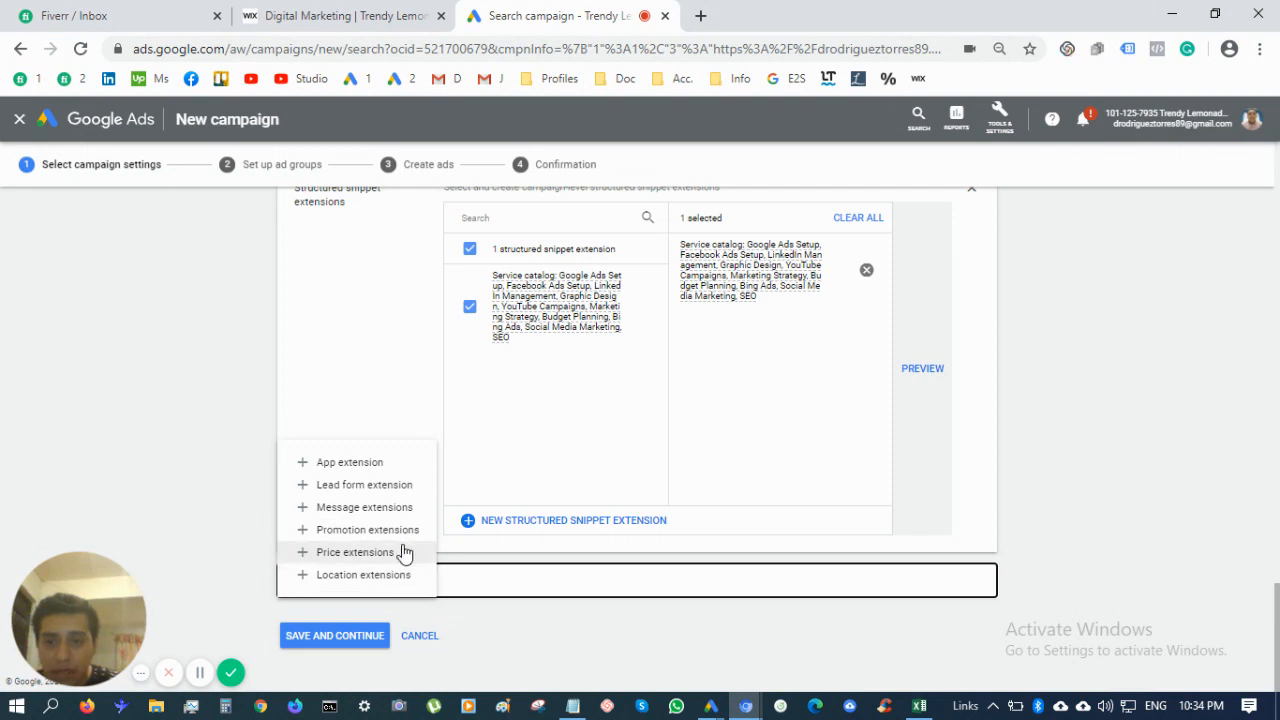
# Add a Message extensions section to the campaign and start a new message extension
pyautogui.click(386, 509)
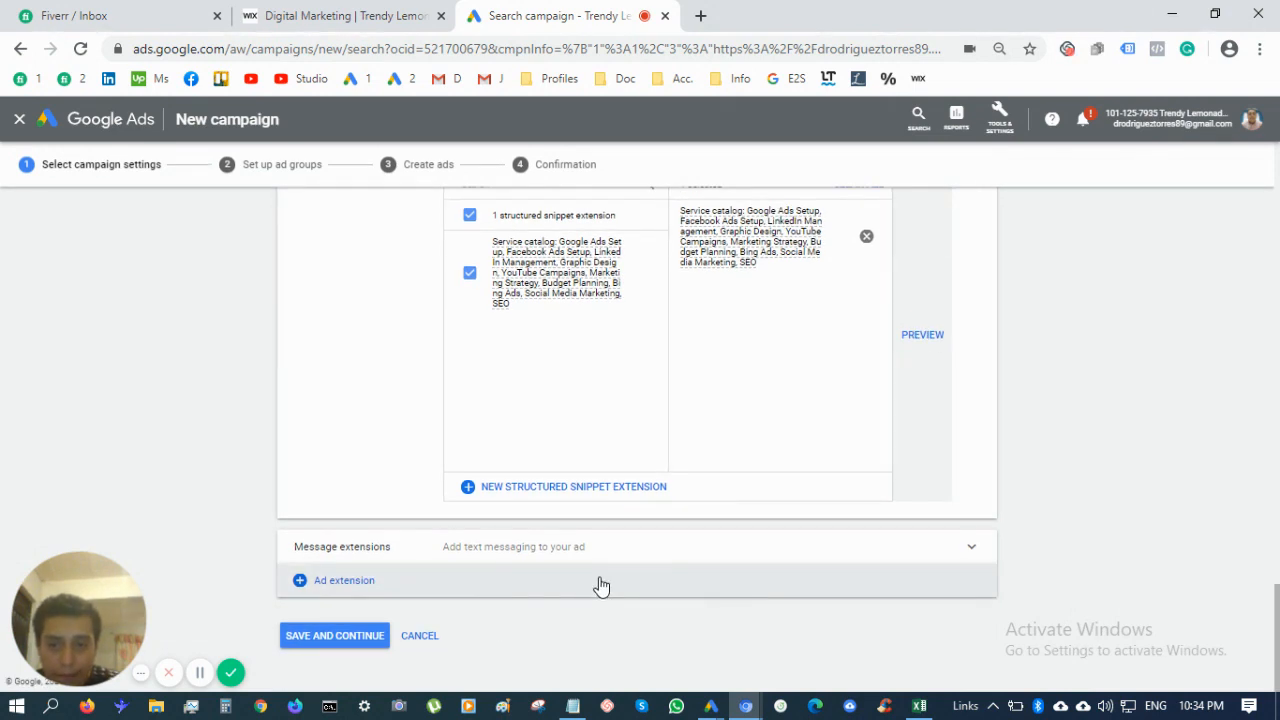
pyautogui.click(737, 550)
pyautogui.scroll(-3, 731, 593)
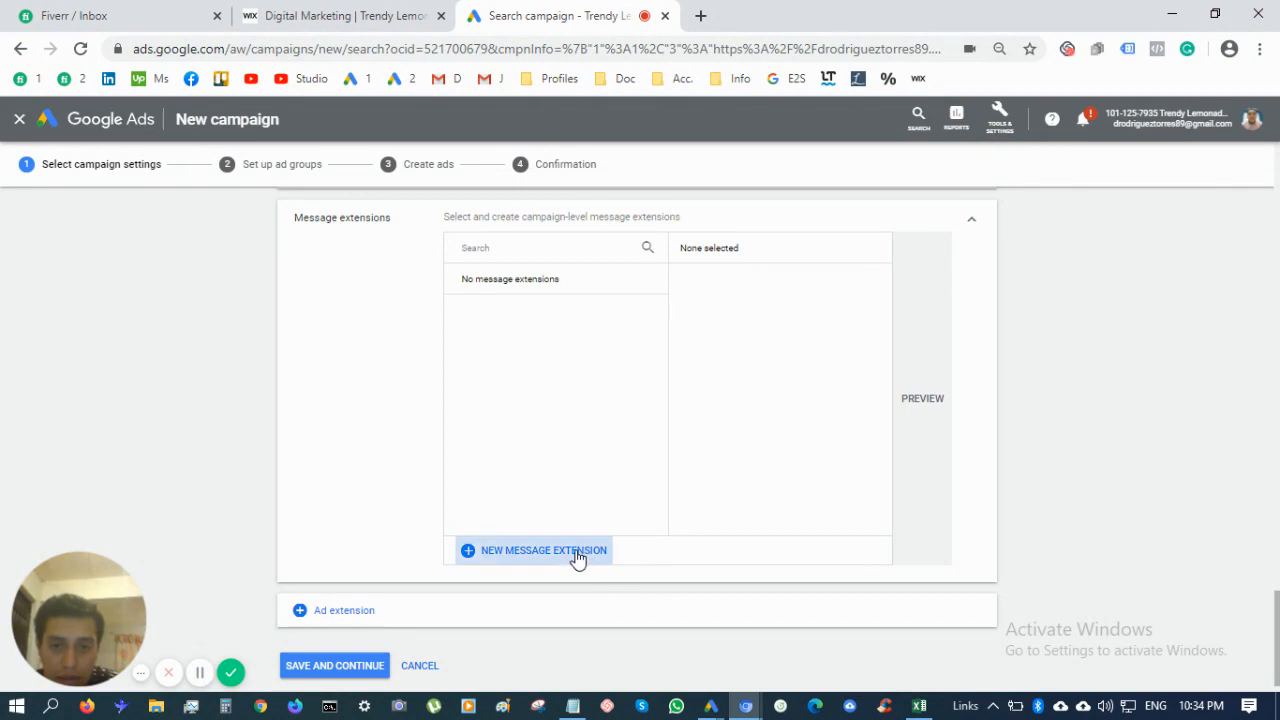
pyautogui.click(583, 550)
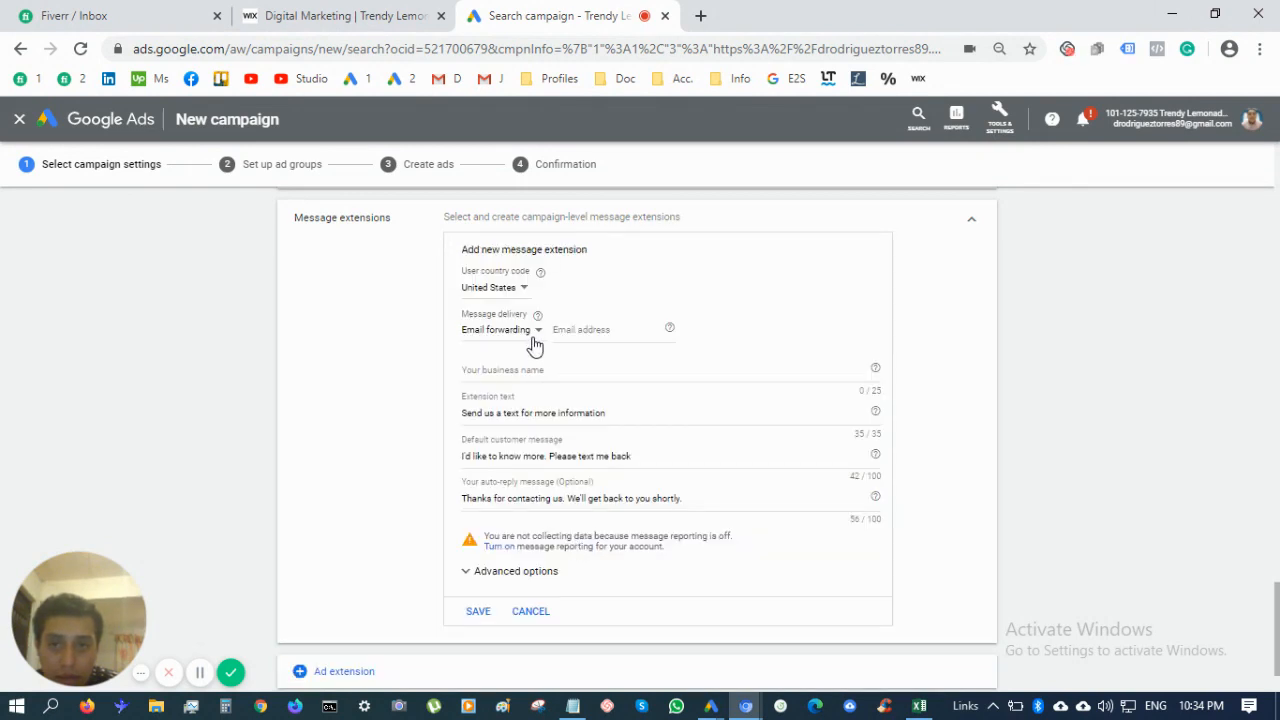
# Set the message extension's user country code to Mexico, correcting an initial Montenegro pick
pyautogui.click(521, 296)
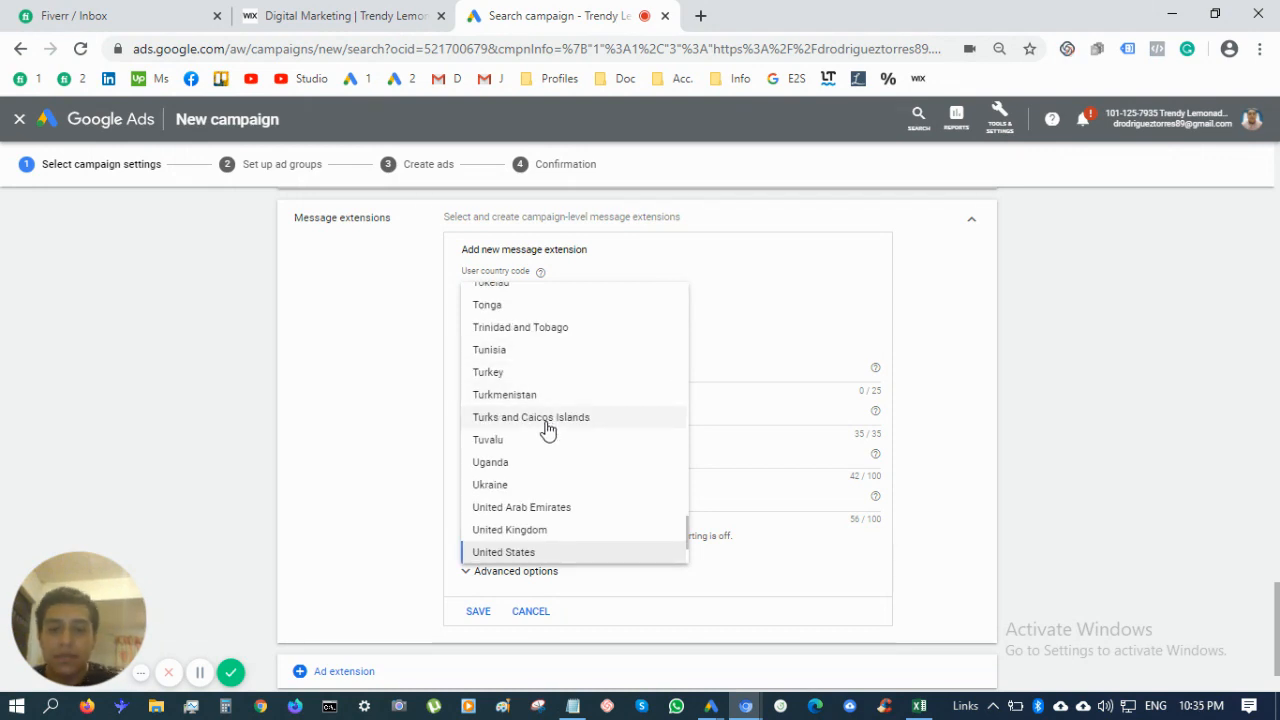
pyautogui.scroll(20, 547, 430)
pyautogui.scroll(-5, 562, 484)
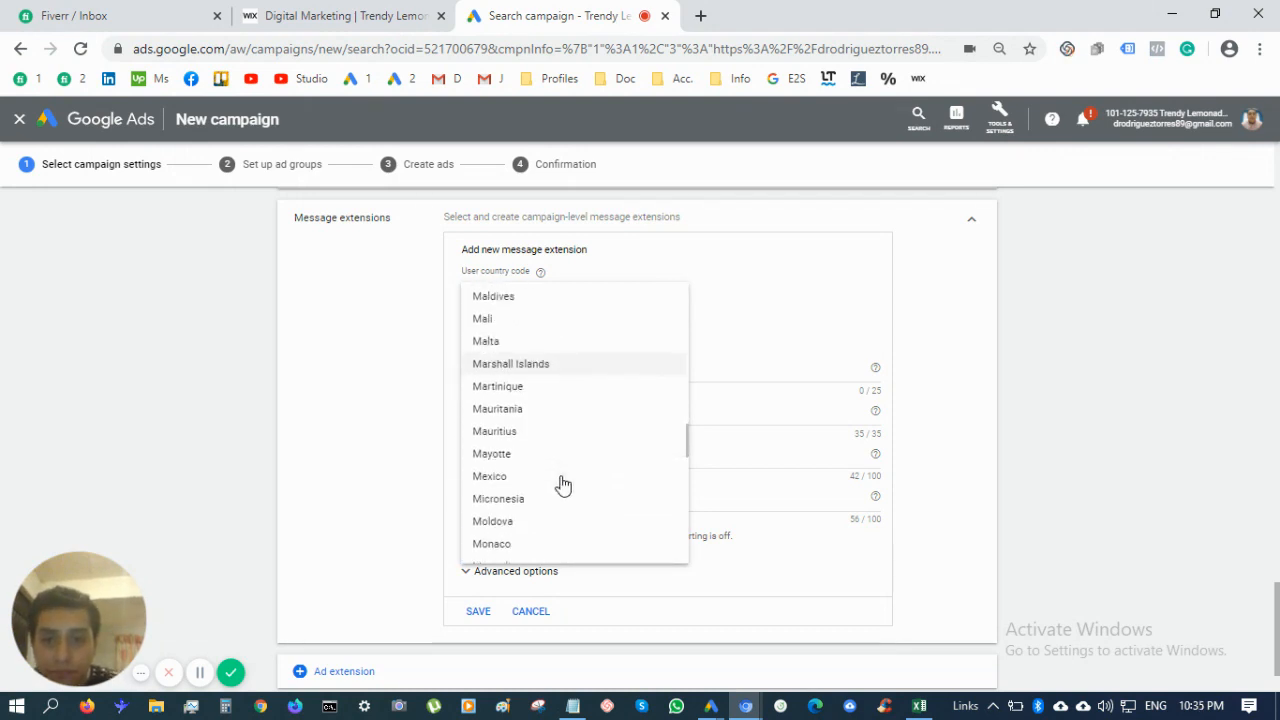
pyautogui.scroll(-1, 562, 484)
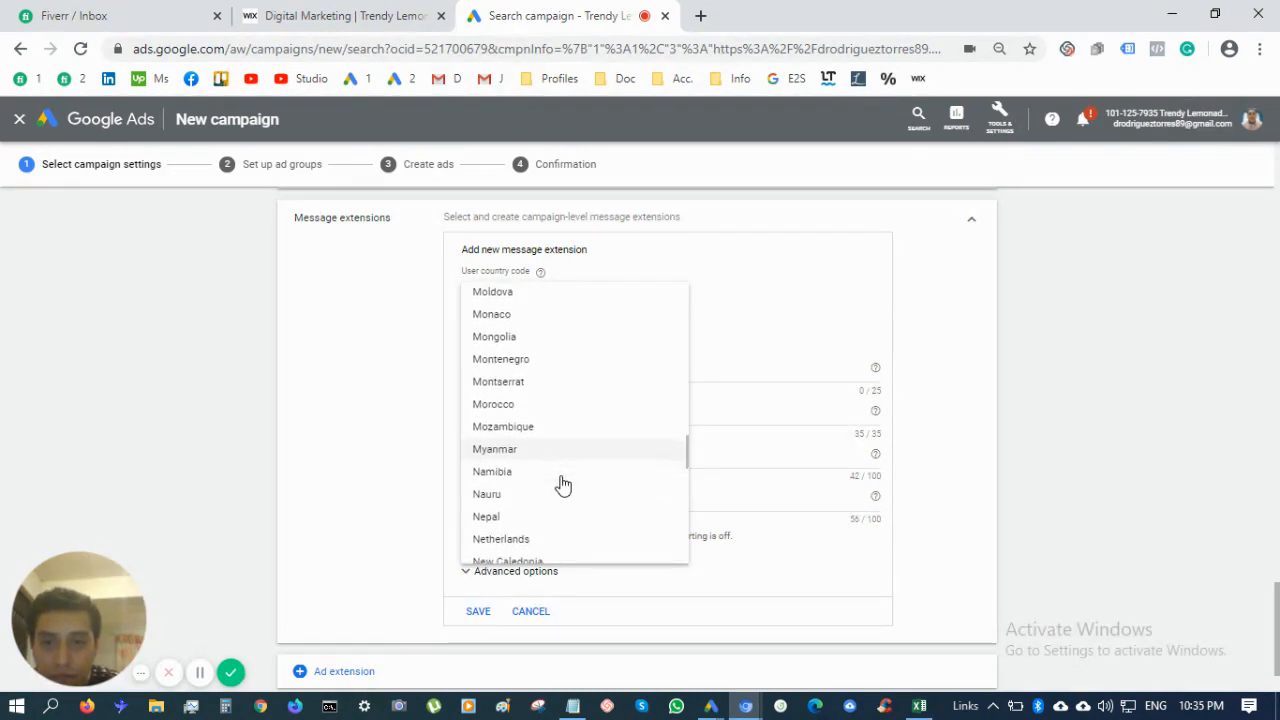
pyautogui.scroll(2, 563, 486)
pyautogui.click(563, 476)
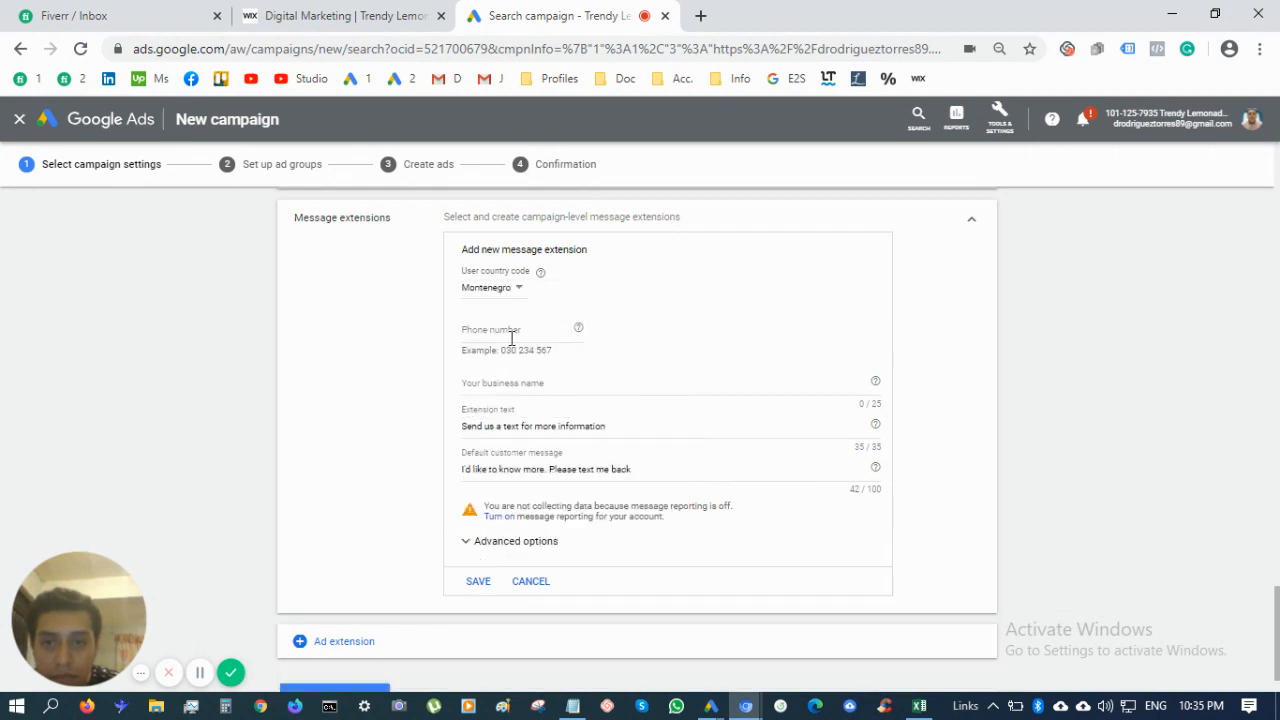
pyautogui.click(497, 290)
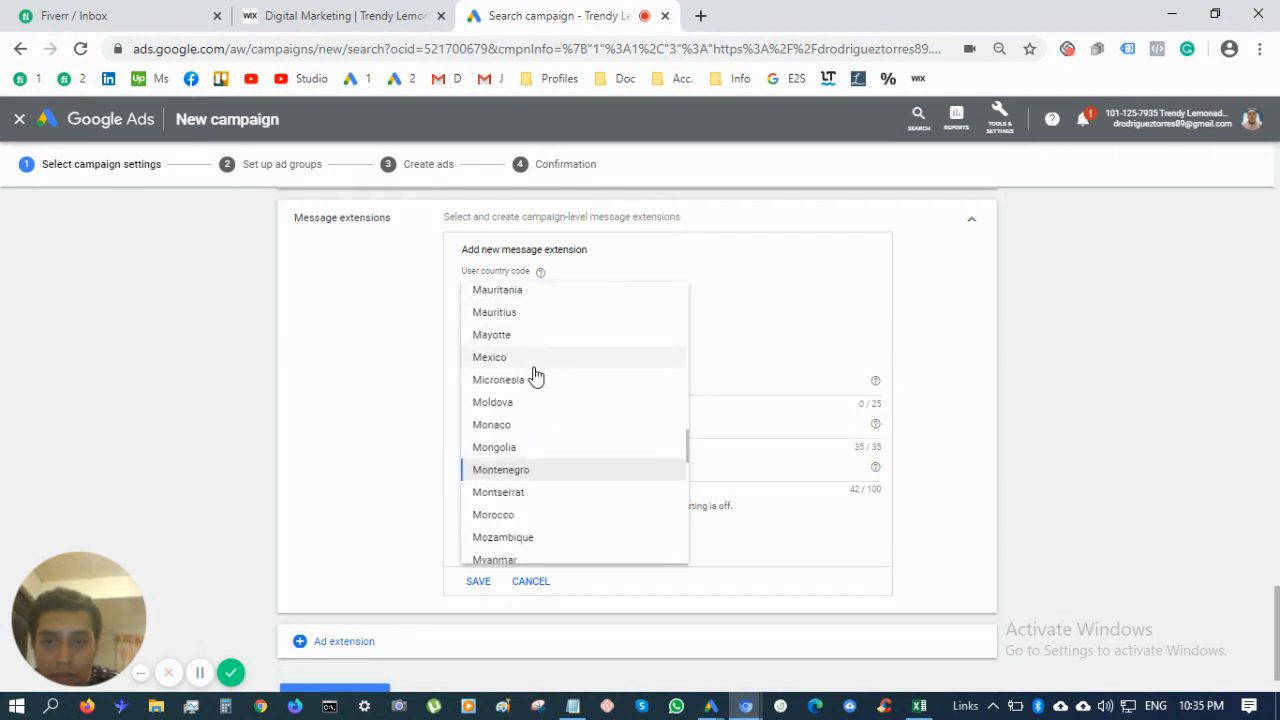
pyautogui.scroll(2, 531, 374)
pyautogui.scroll(-3, 550, 477)
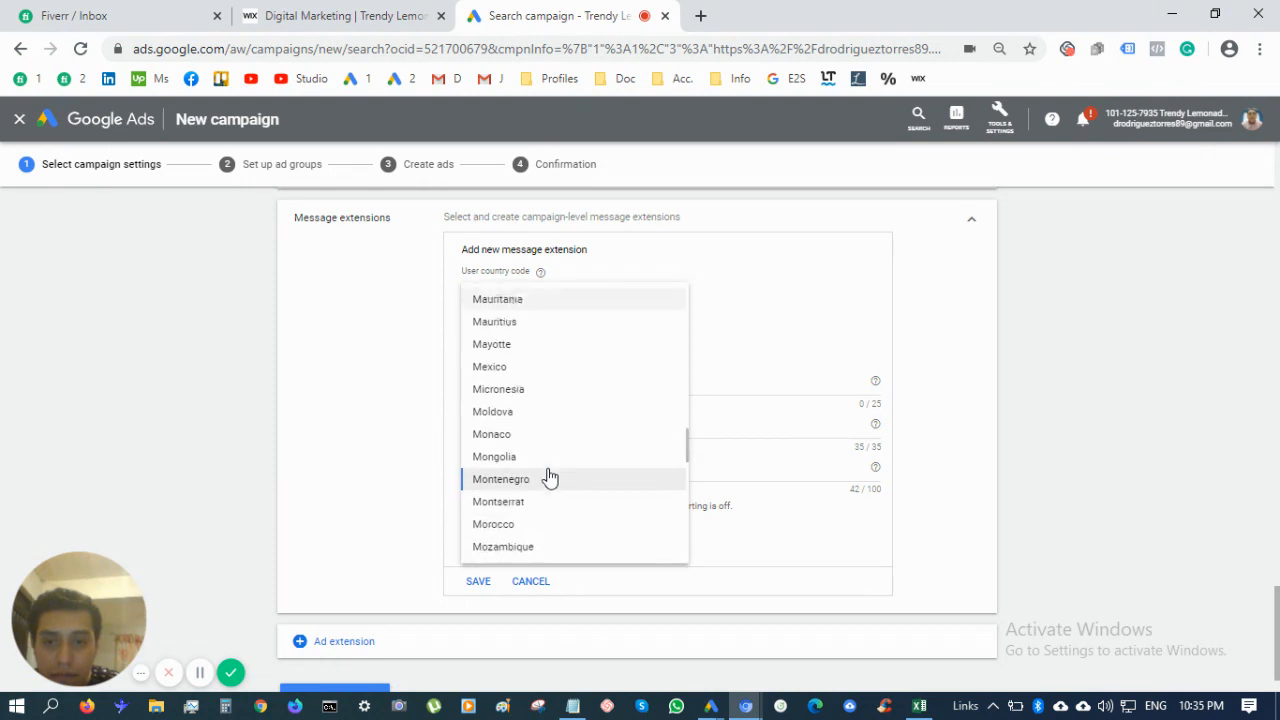
pyautogui.scroll(-1, 531, 447)
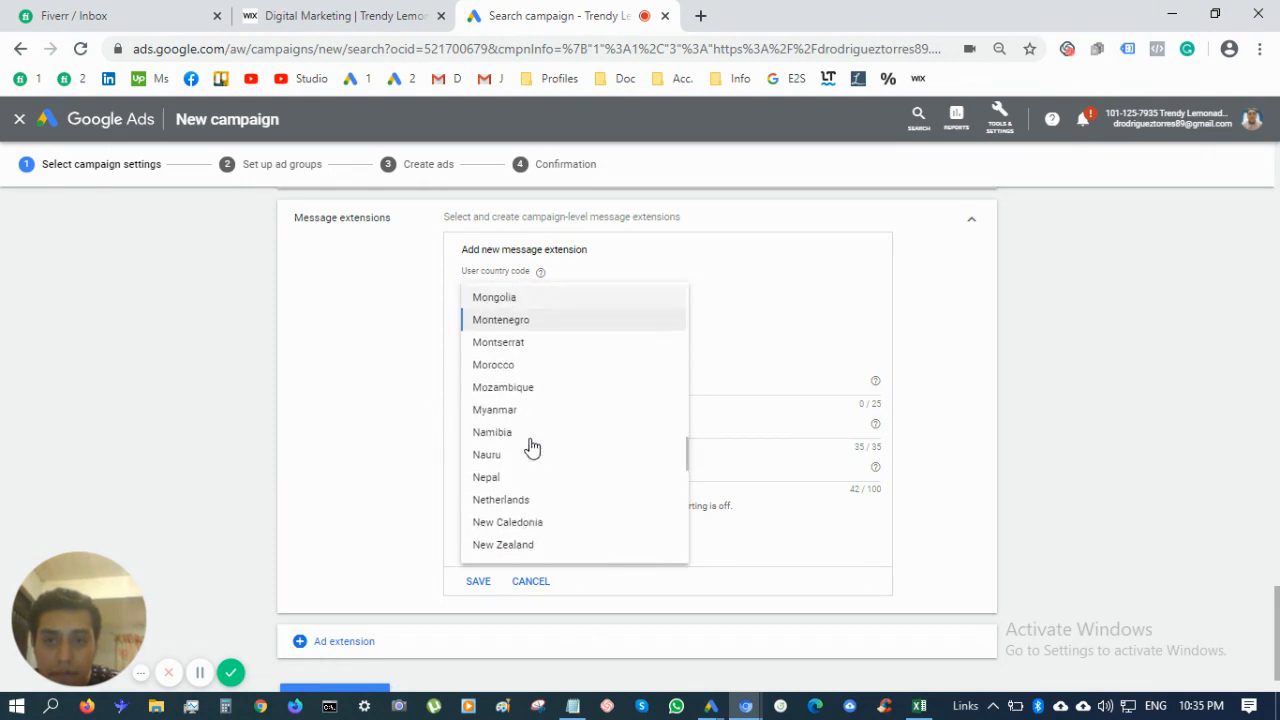
pyautogui.scroll(2, 530, 446)
pyautogui.click(509, 303)
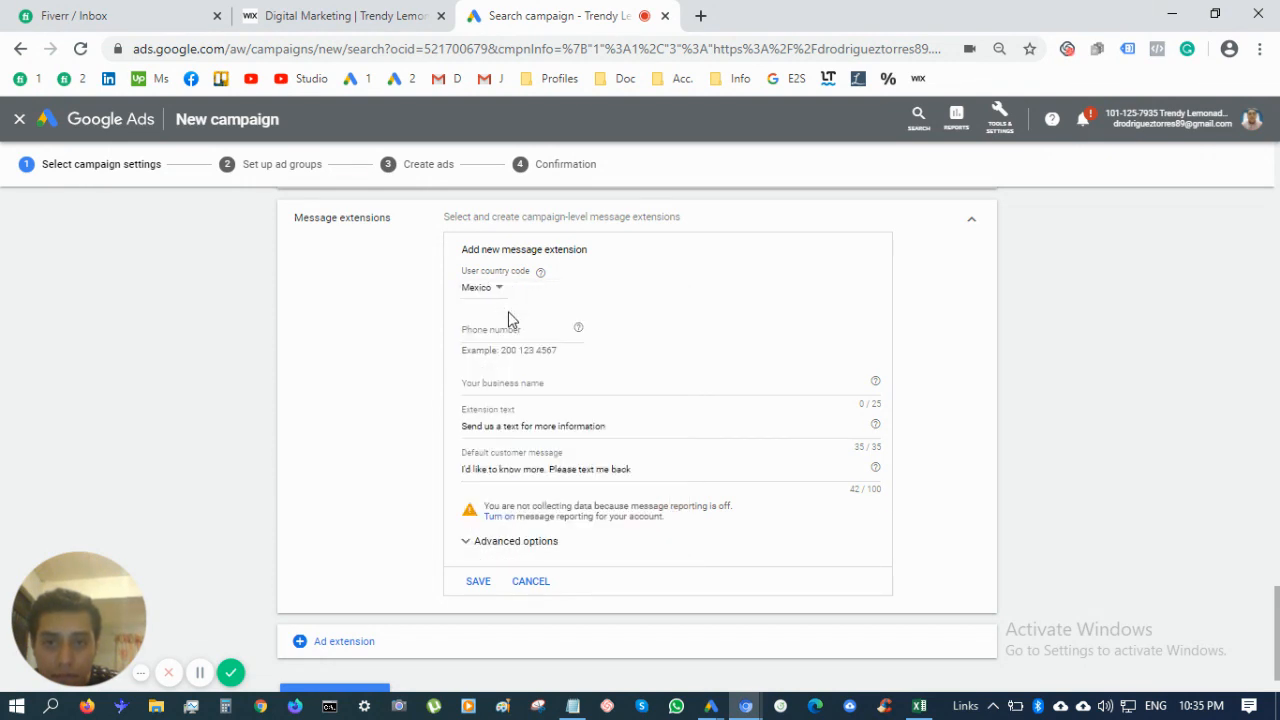
# Enter the business phone number and business name Trendy Lemonade Marketing, dropping 'Group'
pyautogui.click(535, 332)
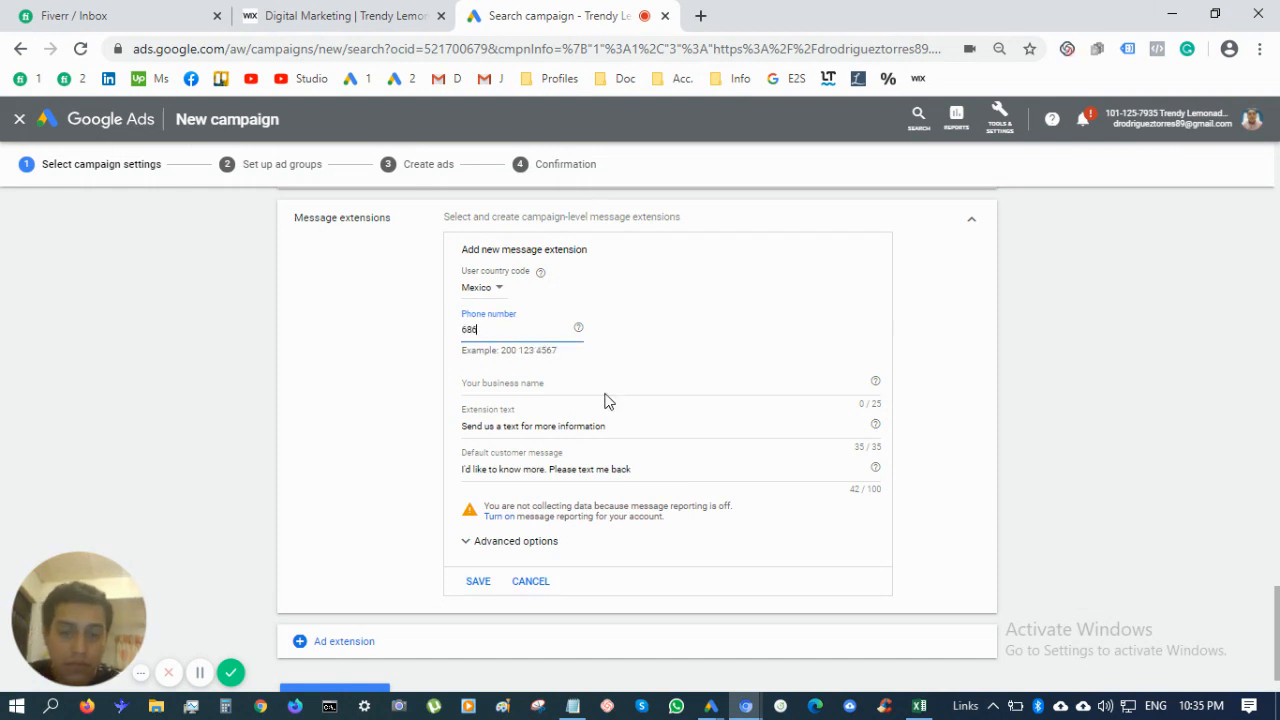
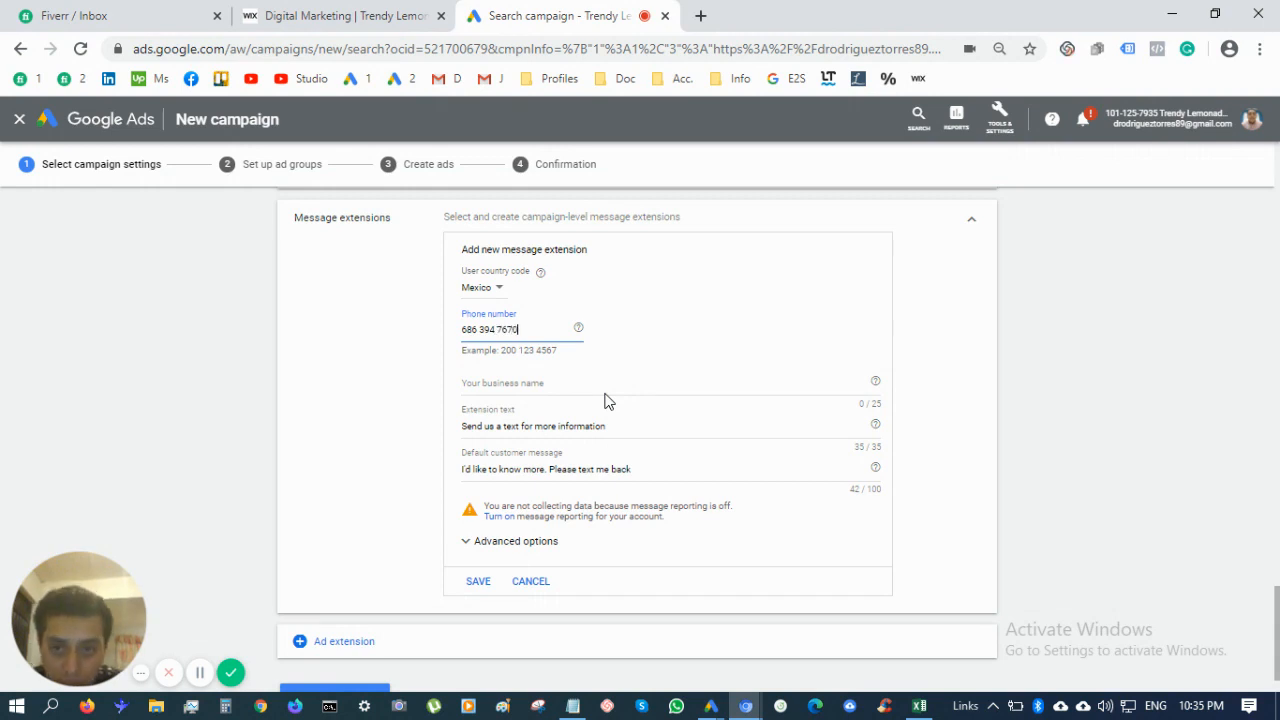
pyautogui.click(591, 383)
pyautogui.write('T')
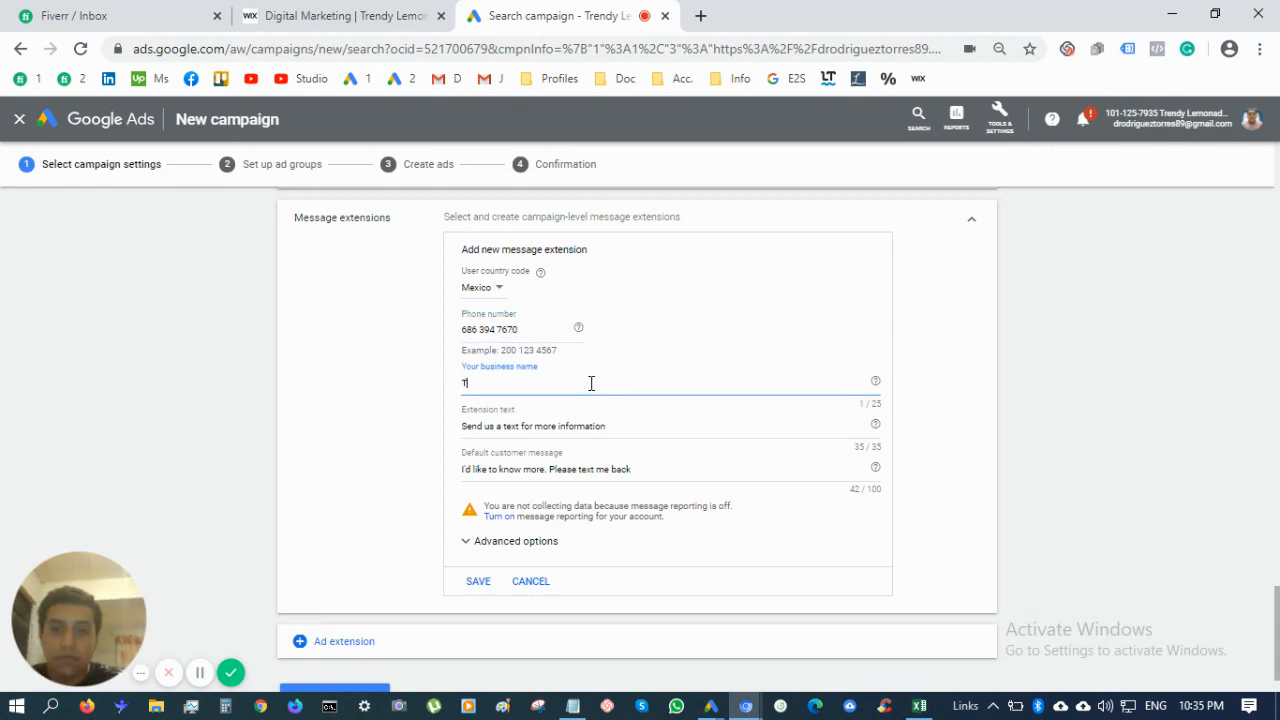
pyautogui.write('rendy Lemonade')
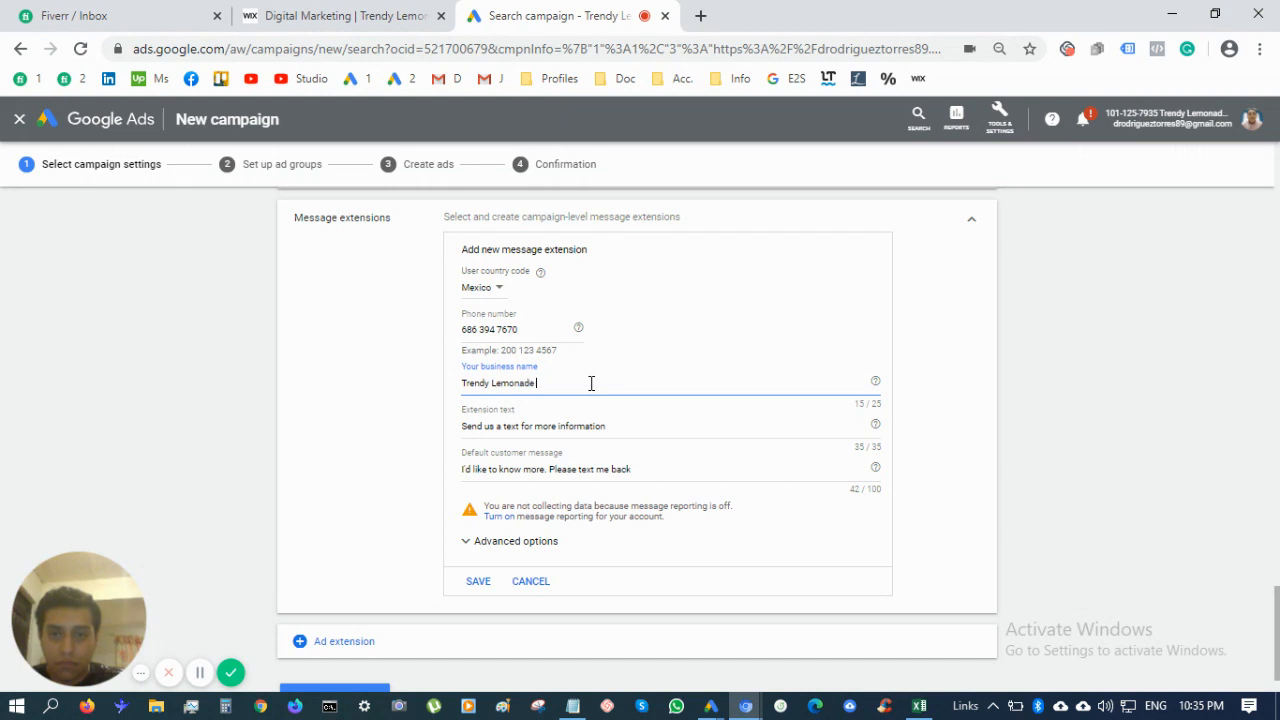
pyautogui.write(' Marketing Group')
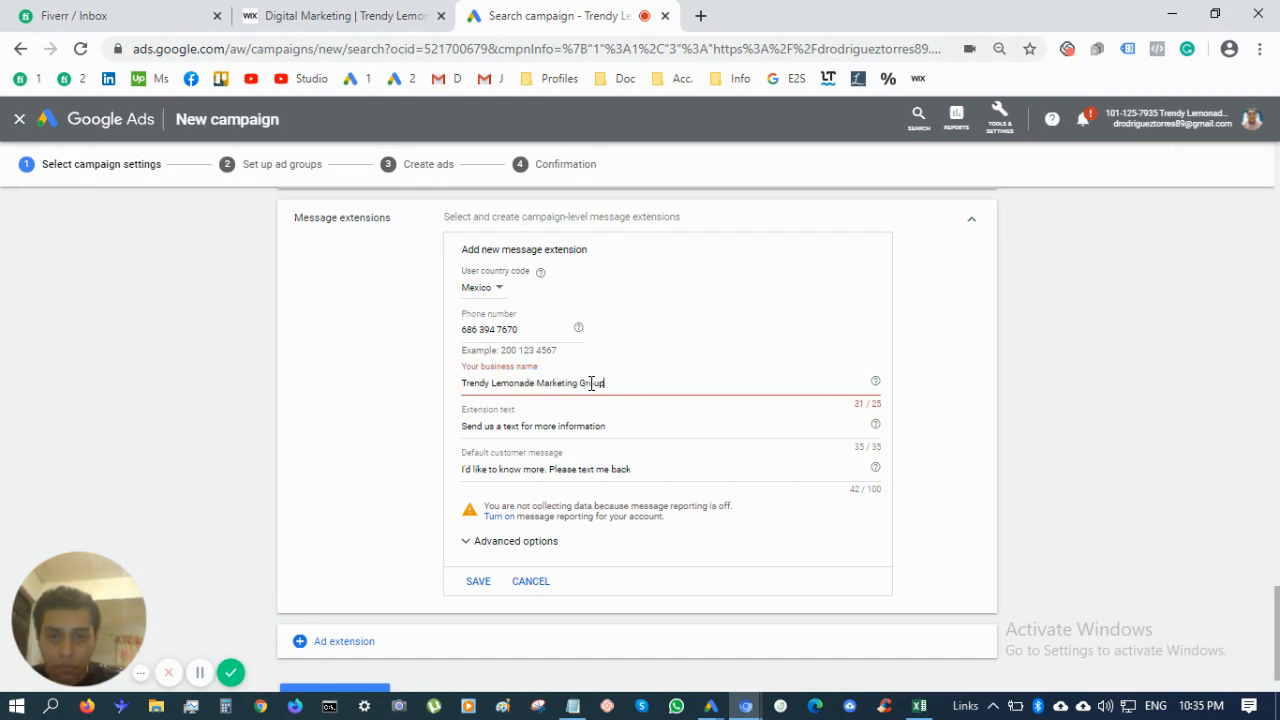
pyautogui.doubleClick(591, 384)
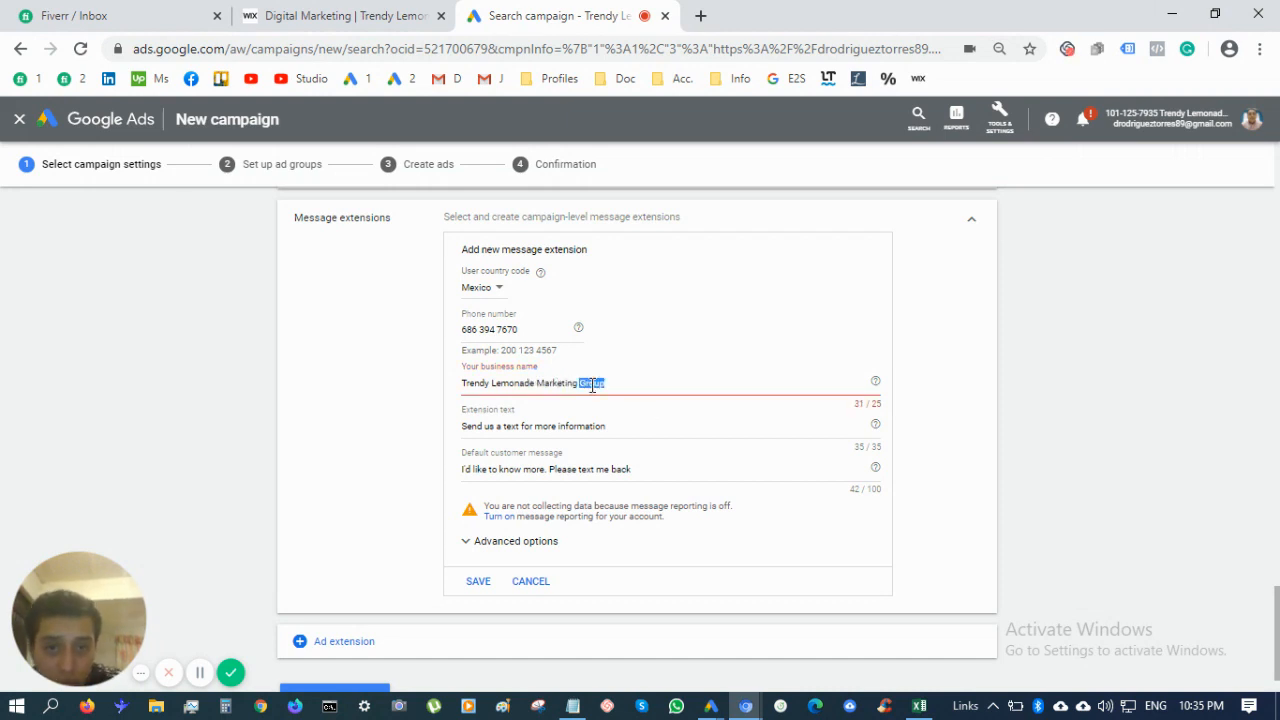
pyautogui.press('BackSpace')
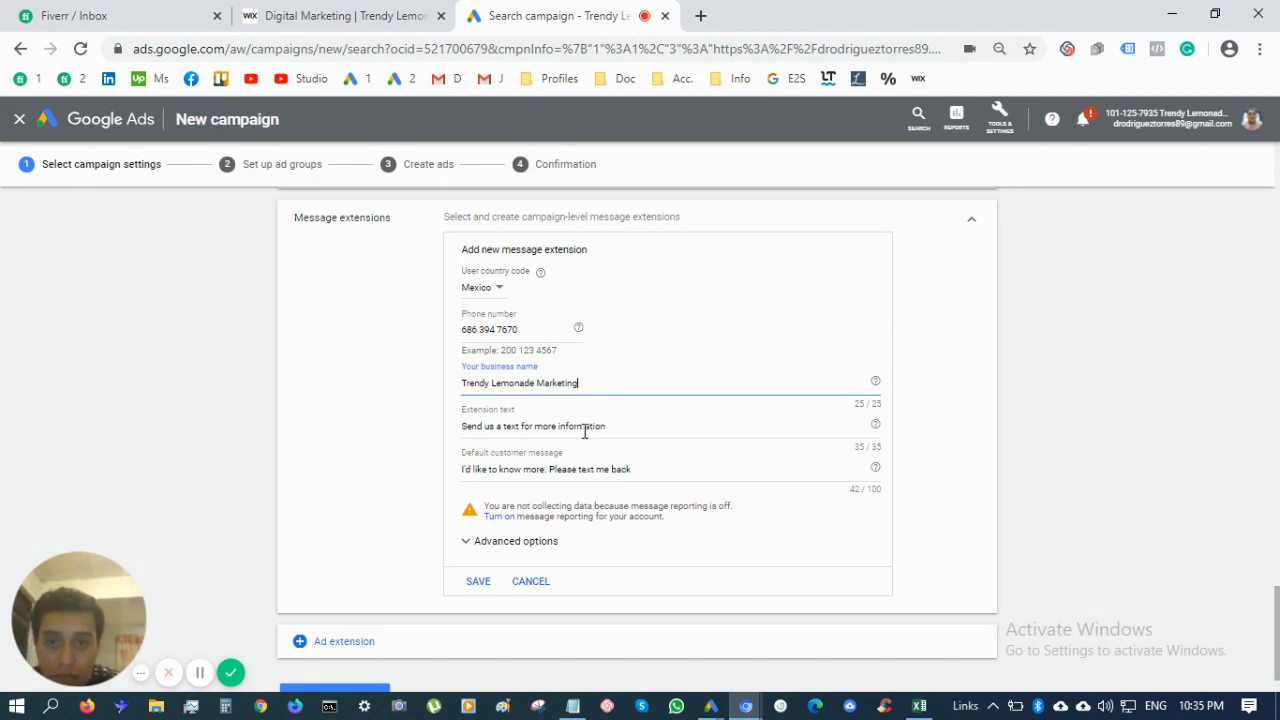
# Keep the default extension text and customer message, and show the scheduling options
pyautogui.tripleClick(585, 432)
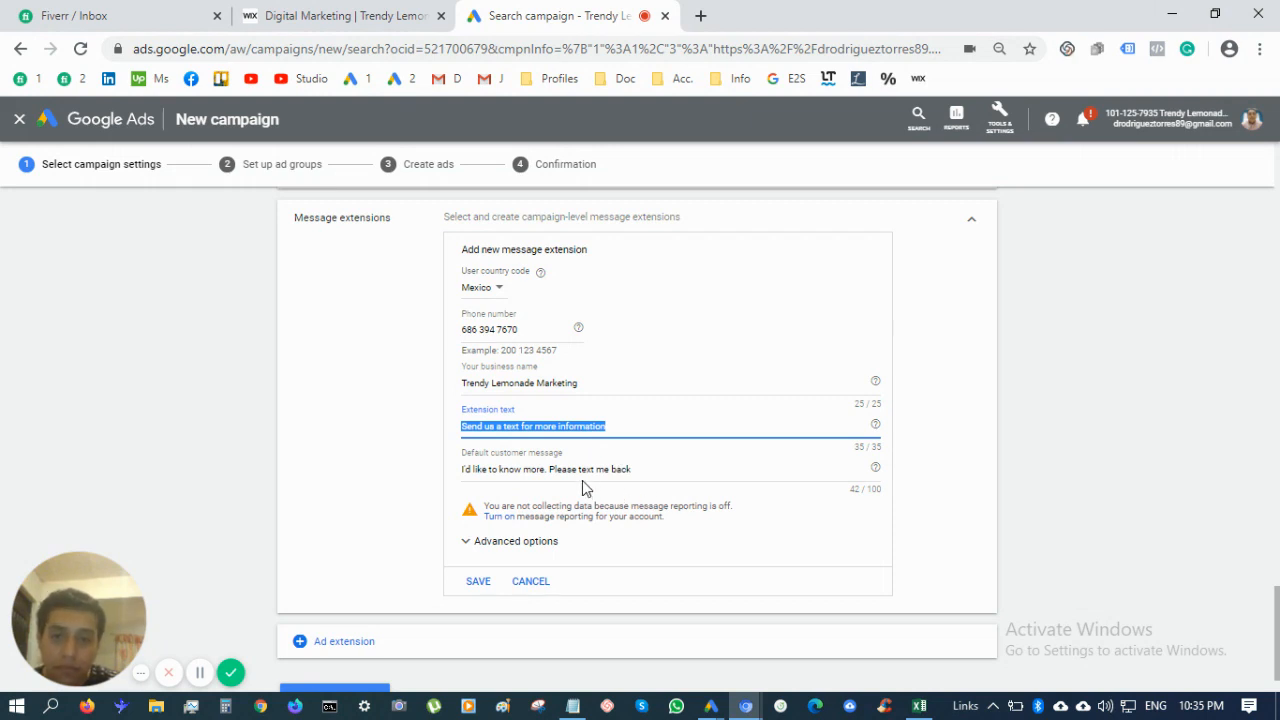
pyautogui.click(573, 474)
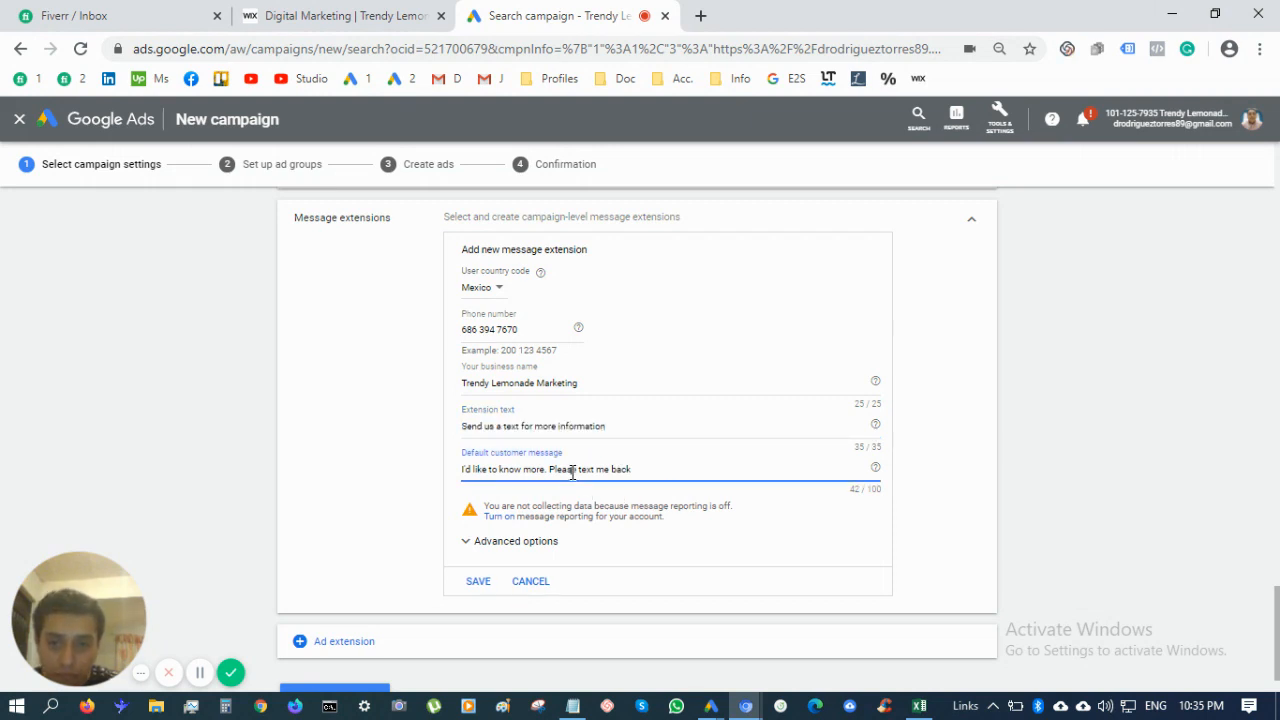
pyautogui.tripleClick(573, 473)
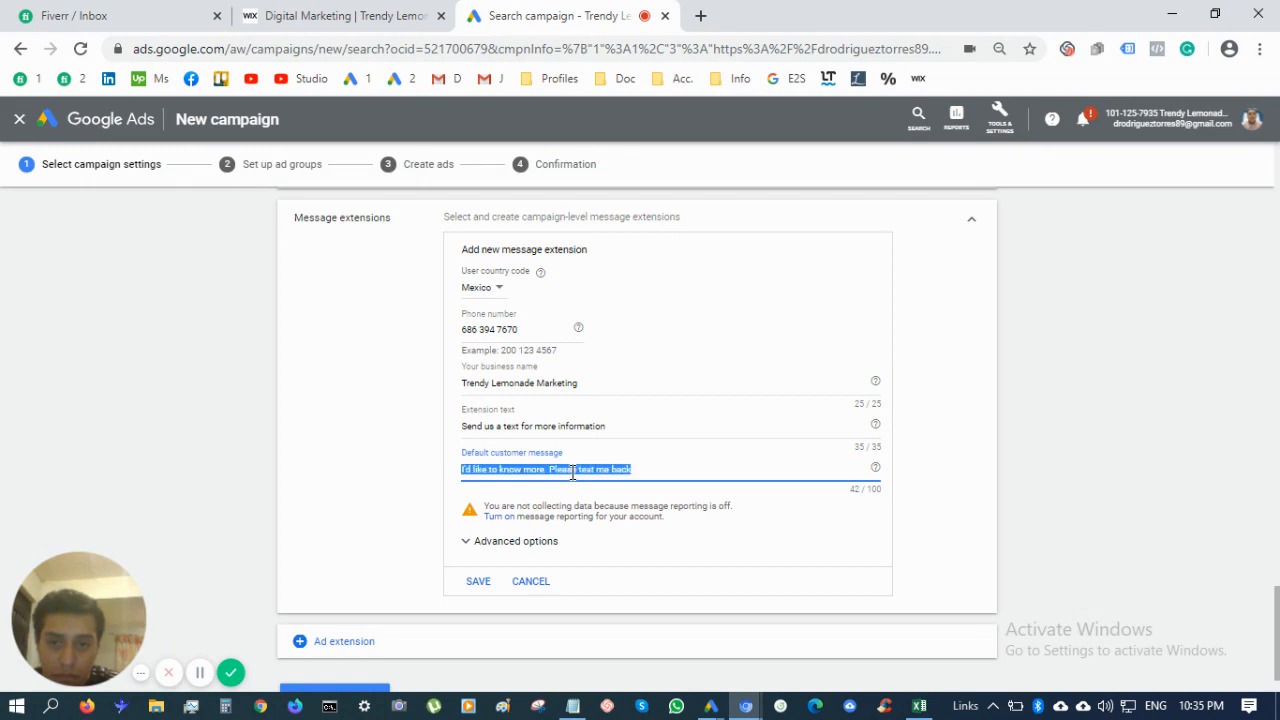
pyautogui.click(573, 473)
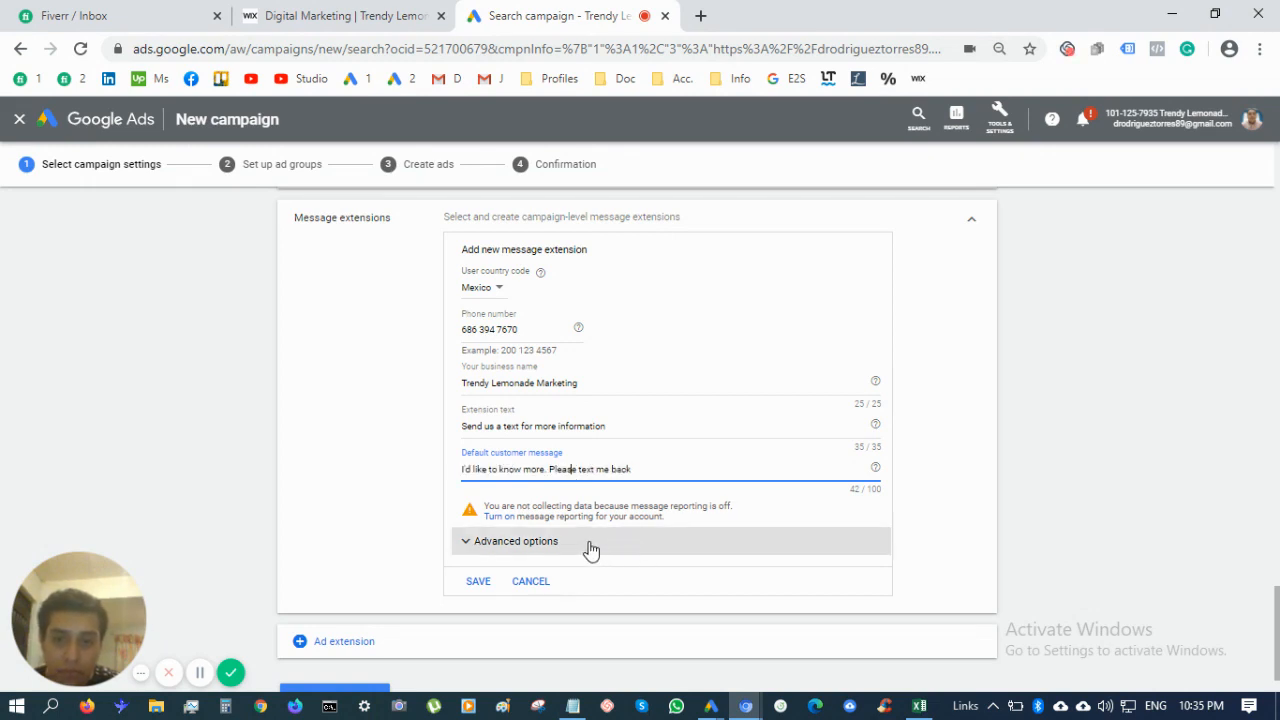
pyautogui.scroll(-1, 588, 549)
pyautogui.scroll(1, 548, 484)
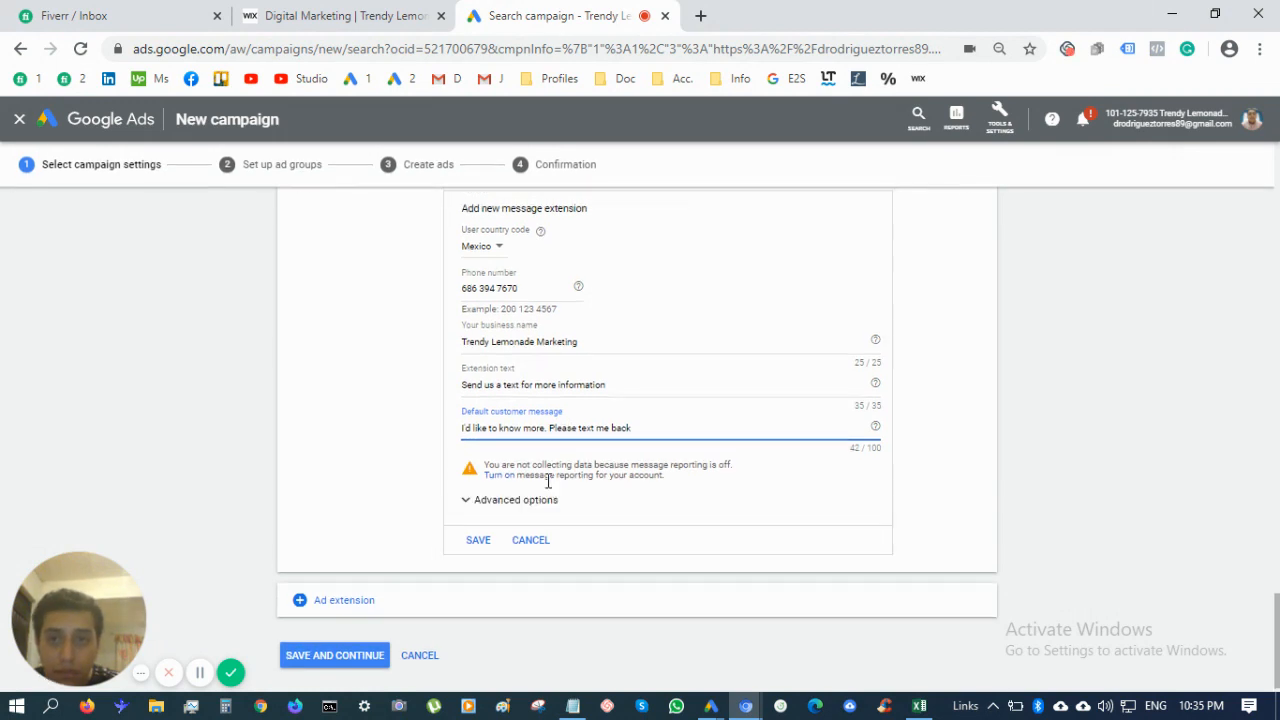
pyautogui.click(545, 517)
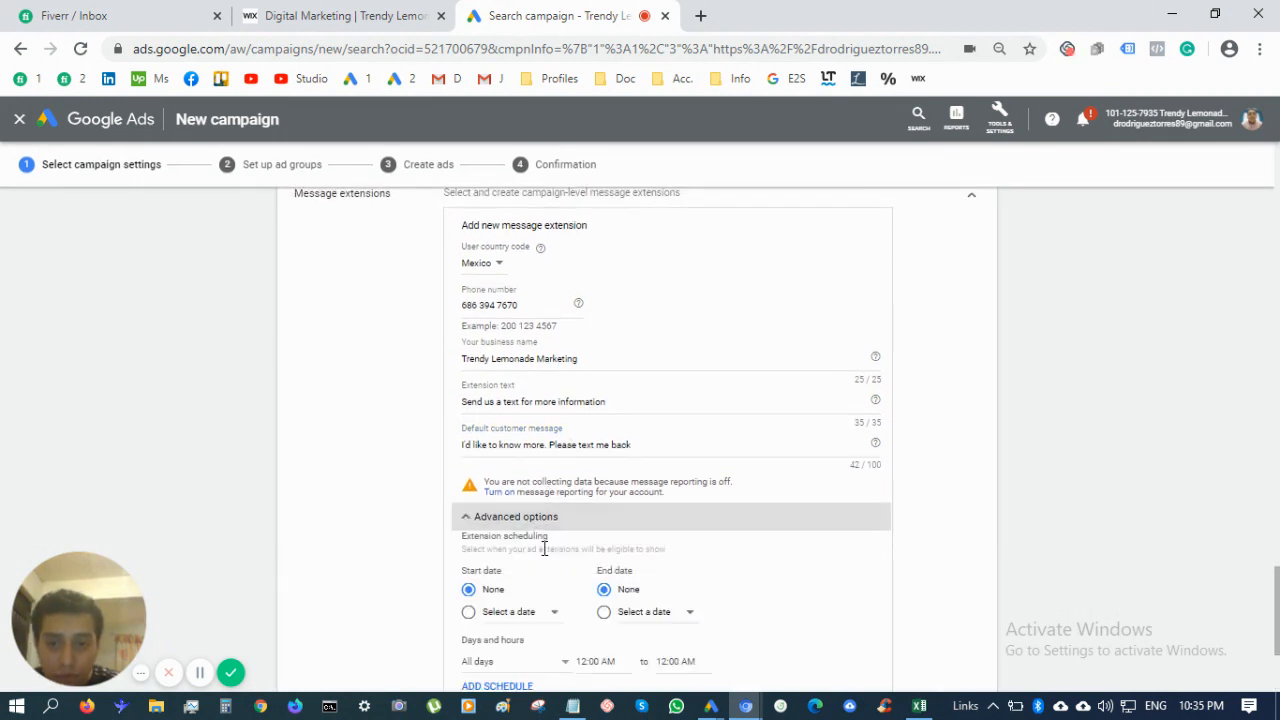
pyautogui.scroll(-1, 545, 550)
pyautogui.scroll(-2, 545, 557)
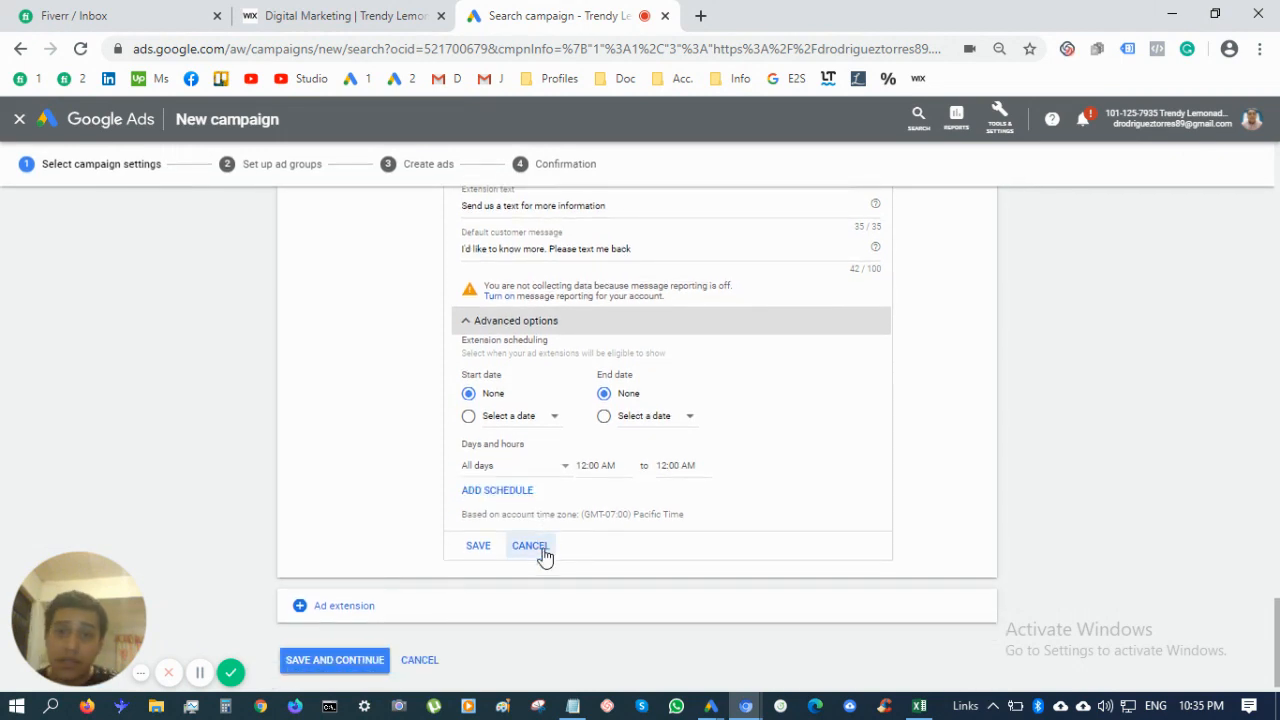
# Discard the draft and start a fresh message extension with country code Mexico
pyautogui.click(541, 550)
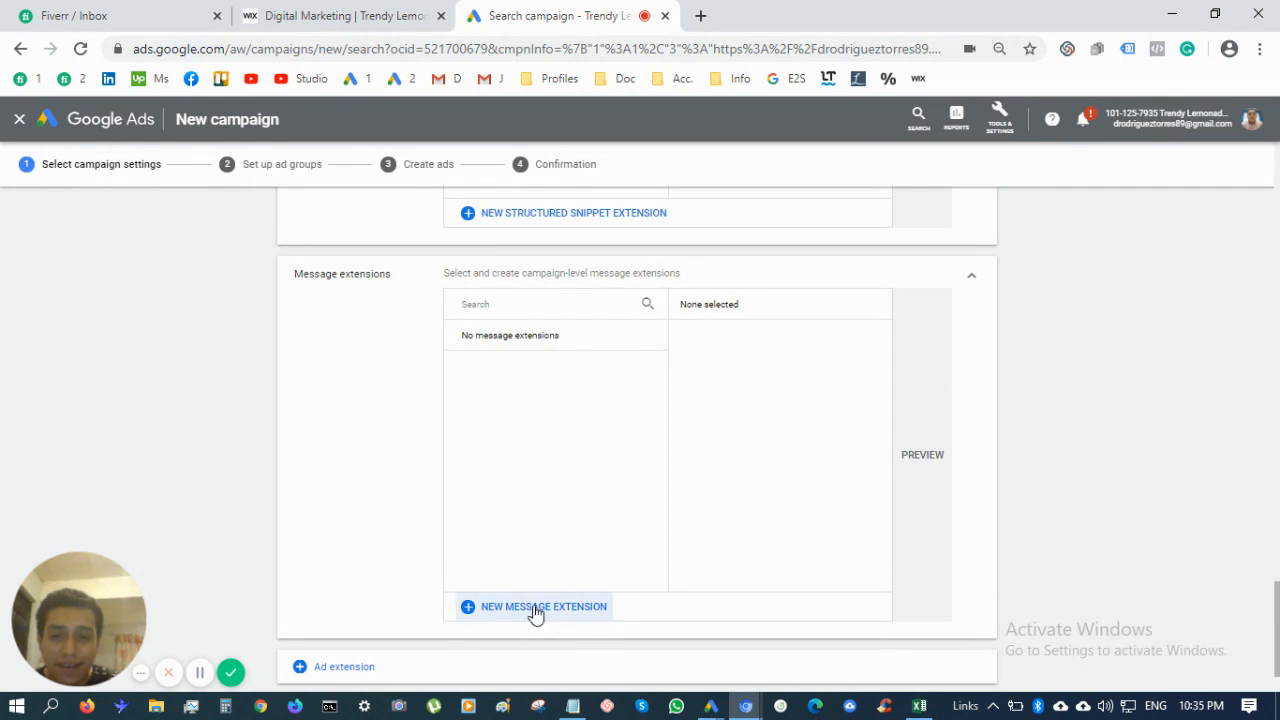
pyautogui.click(535, 607)
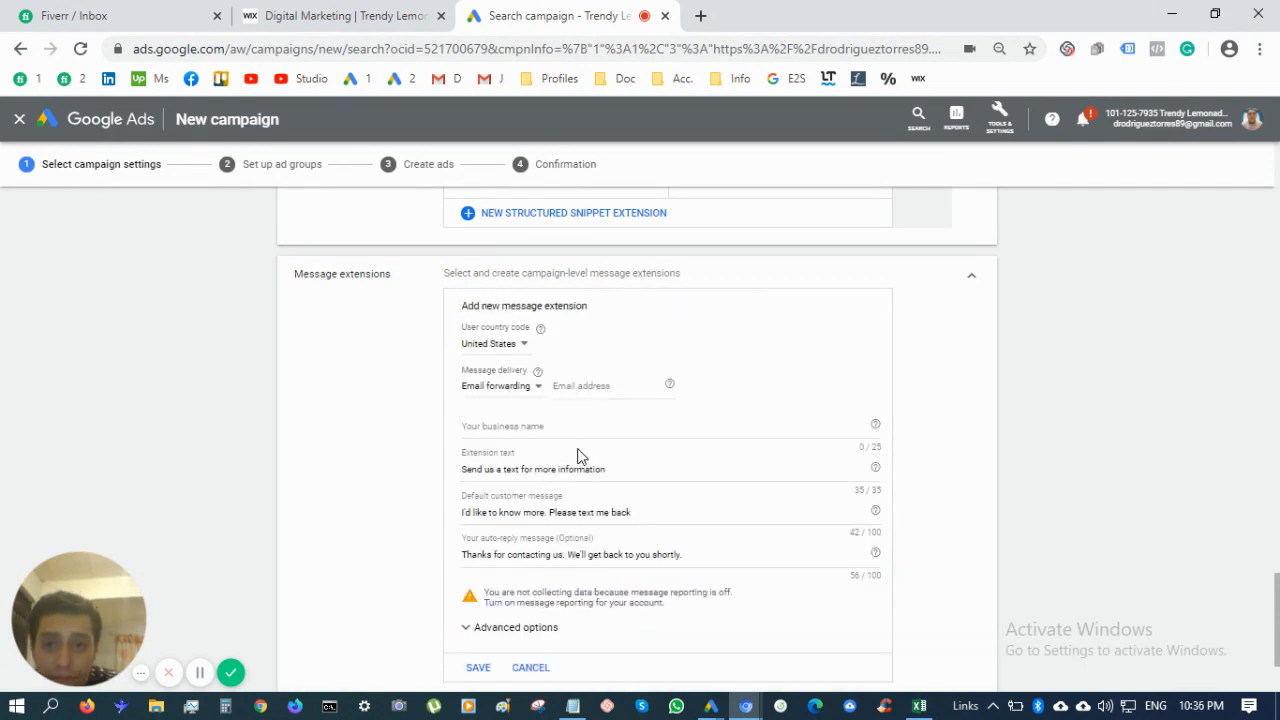
pyautogui.click(513, 348)
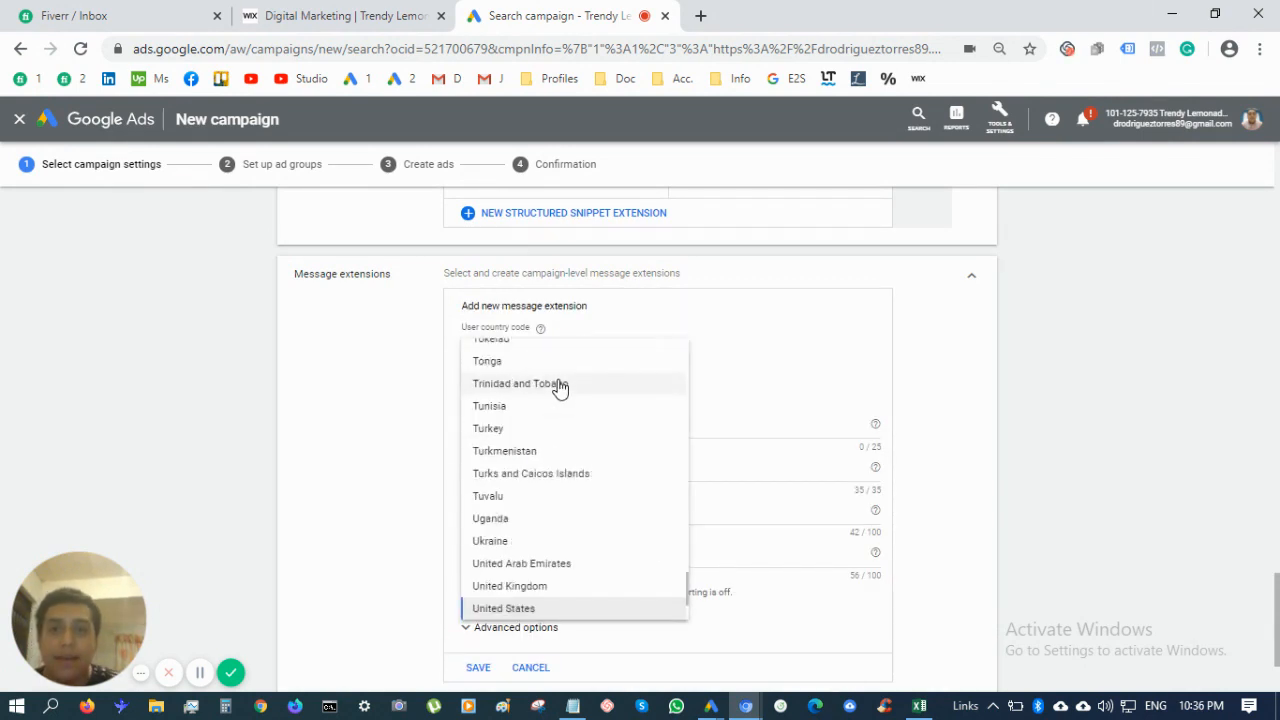
pyautogui.scroll(15, 520, 503)
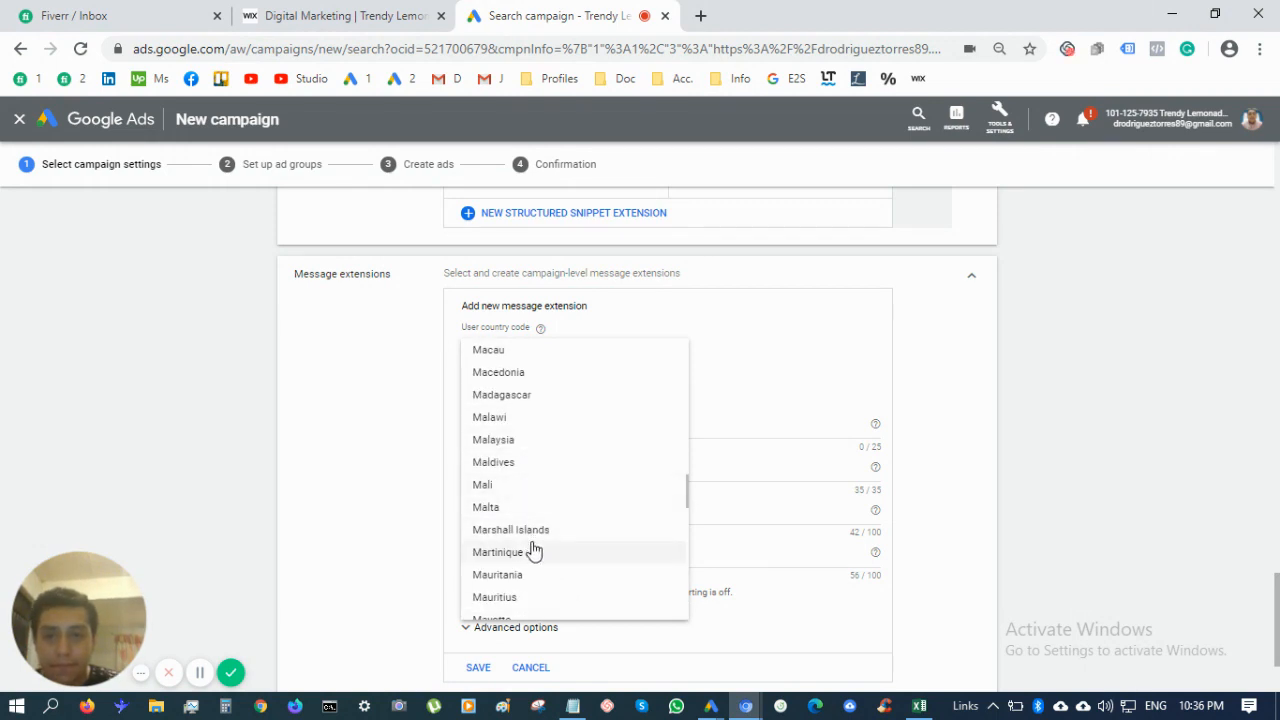
pyautogui.scroll(-3, 531, 545)
pyautogui.click(529, 483)
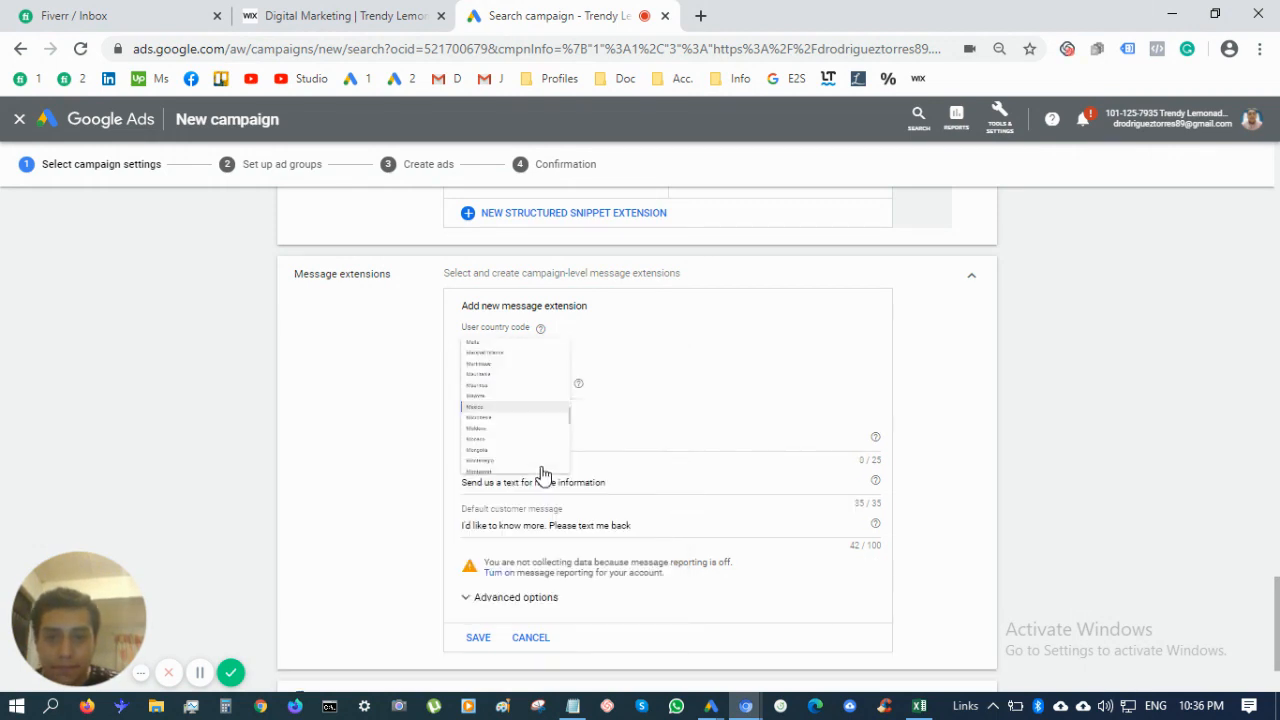
# Enter the phone number with its area code in brackets
pyautogui.click(536, 399)
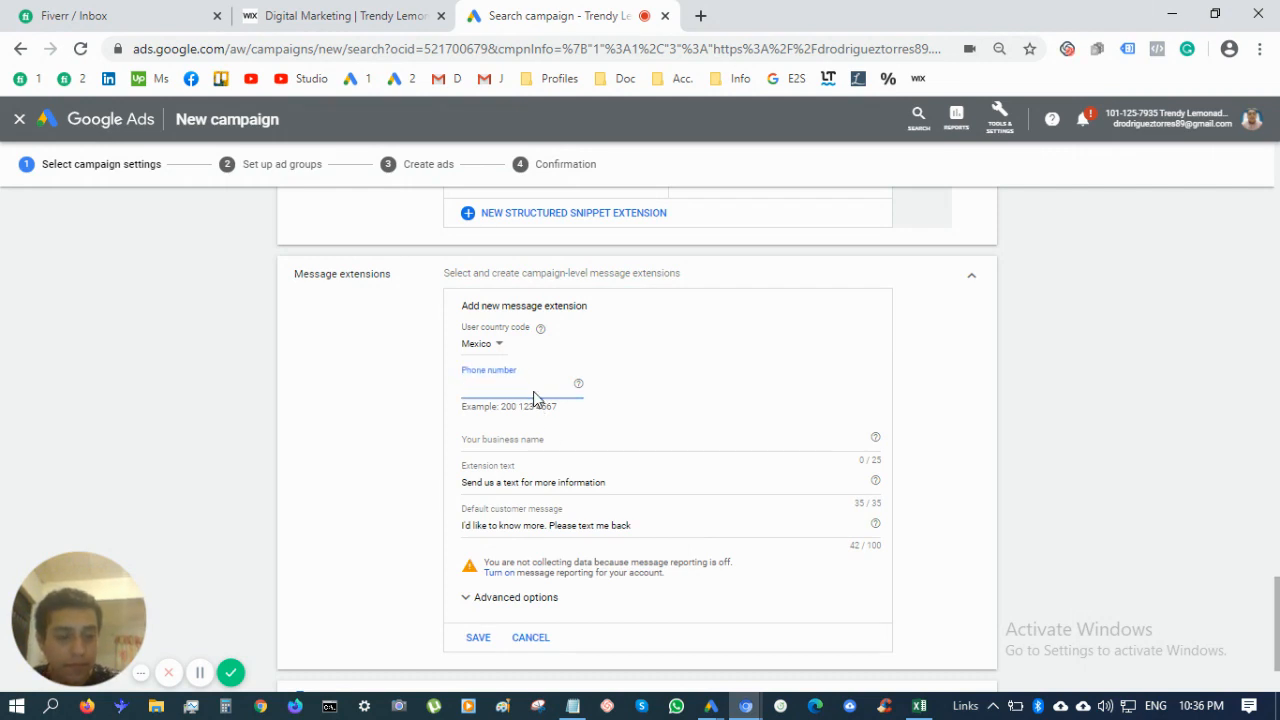
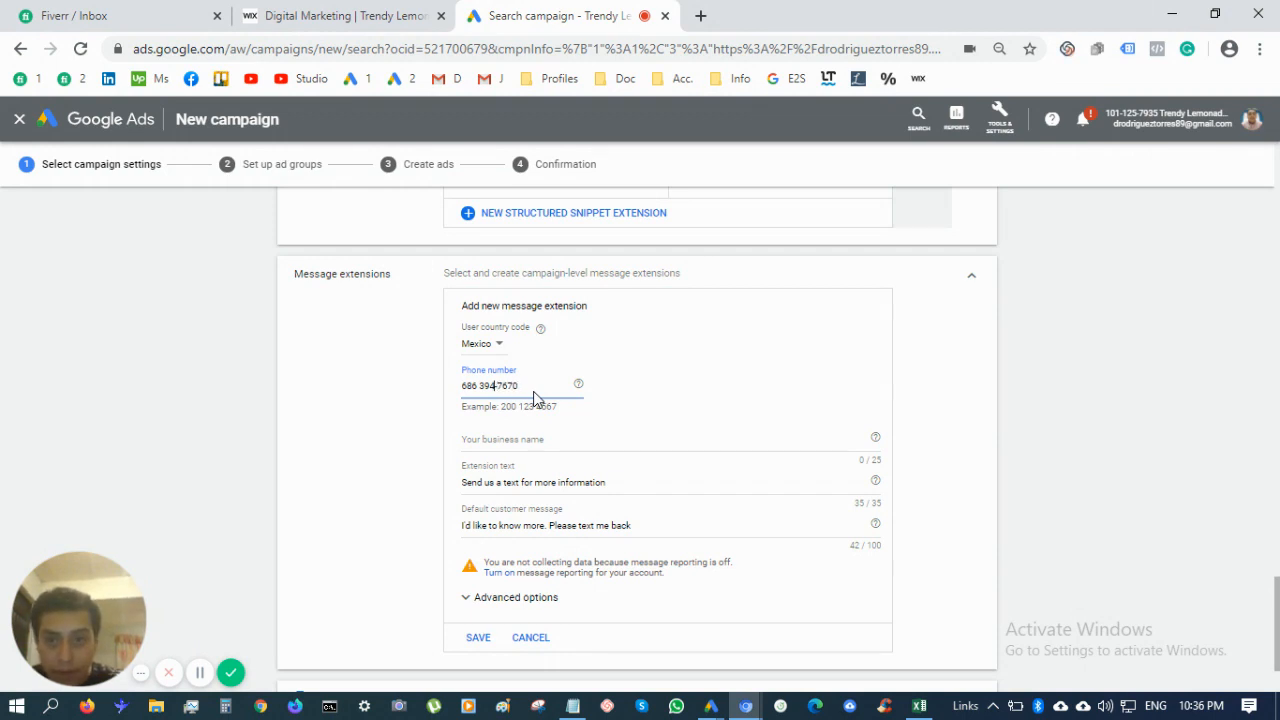
pyautogui.press('Left')
pyautogui.press('Left')
pyautogui.press('Left')
pyautogui.press('Left')
pyautogui.press('Left')
pyautogui.write(')')
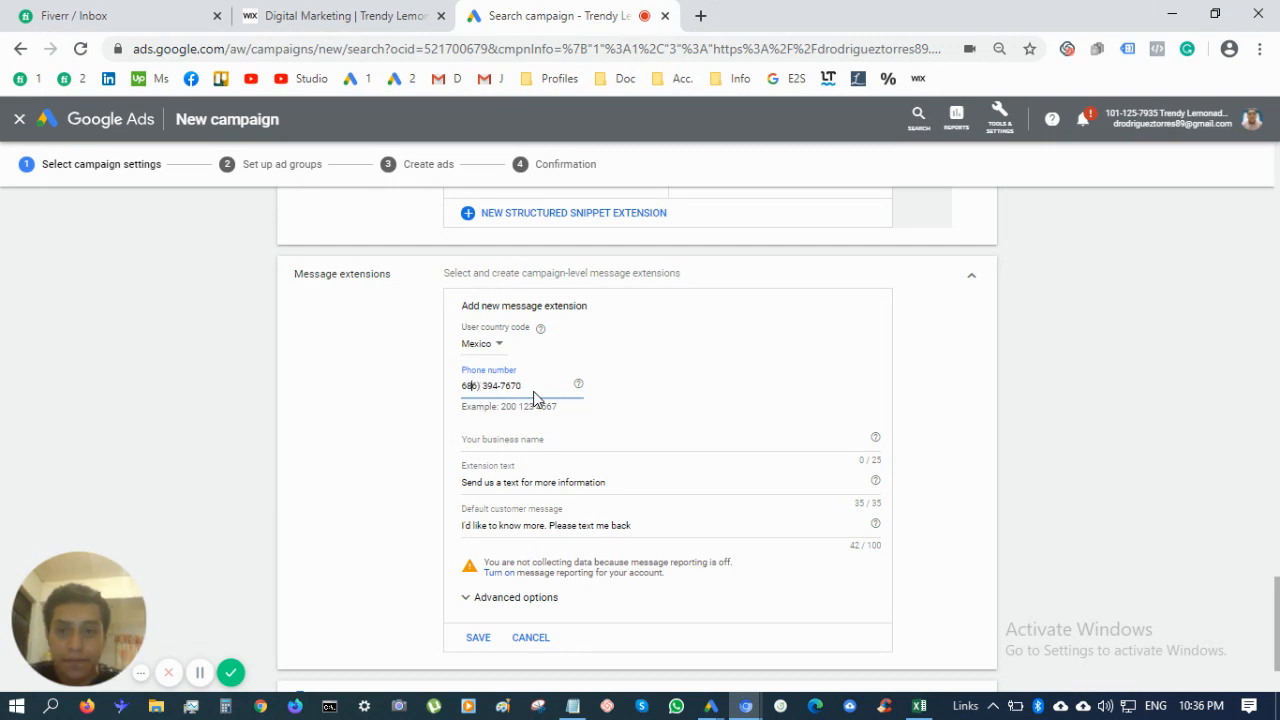
pyautogui.press('Home')
pyautogui.write('(')
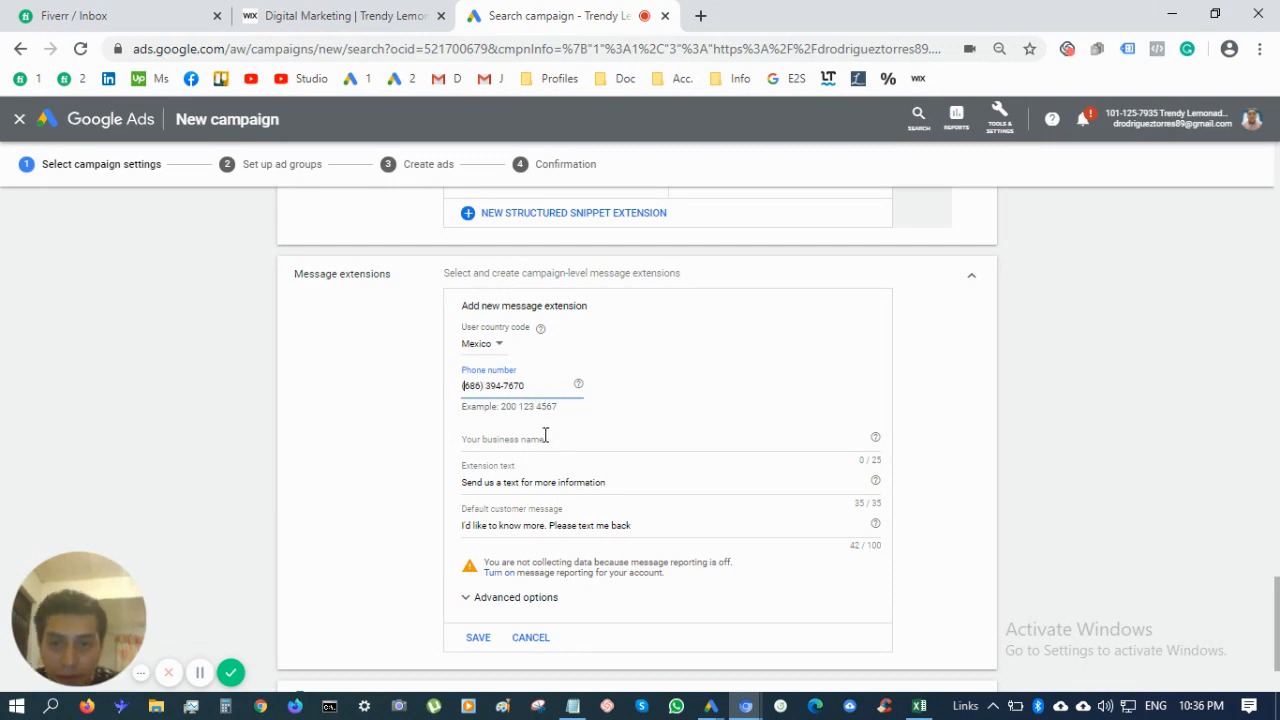
# Enter business name Trendy Lemonade Marketing and save the message extension
pyautogui.click(545, 437)
pyautogui.write('Trendy')
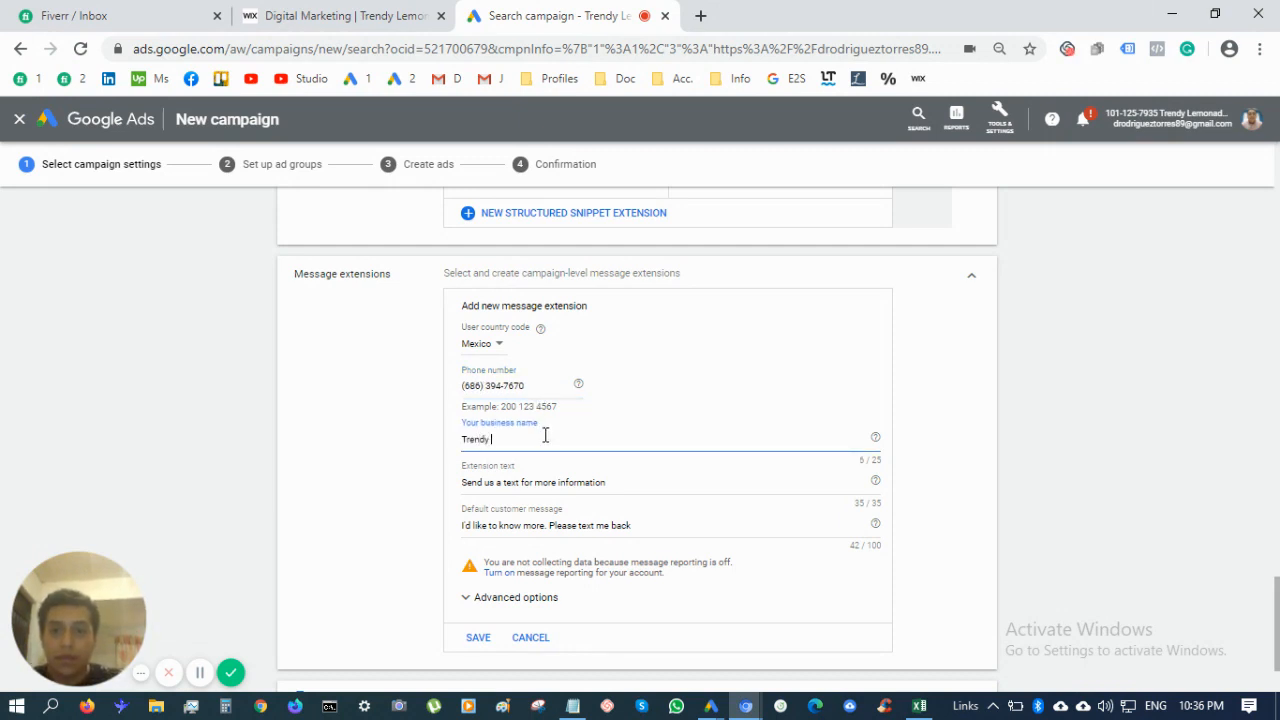
pyautogui.write(' Lemonade market')
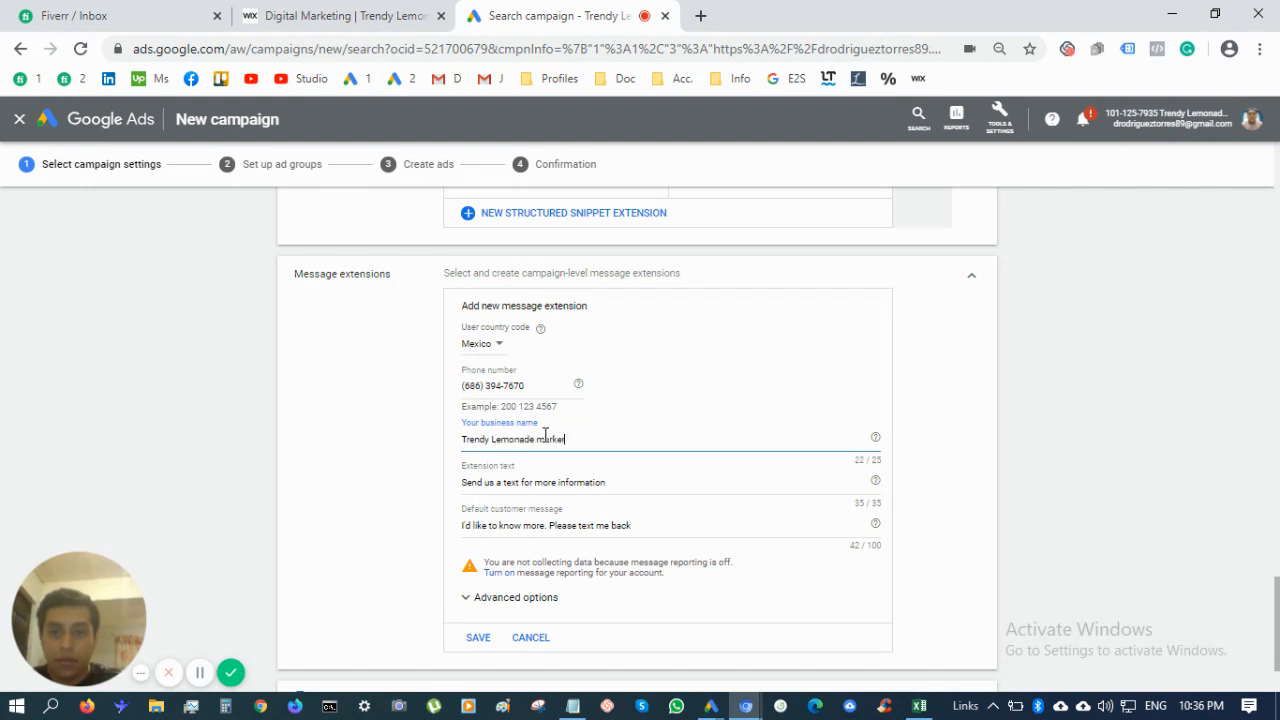
pyautogui.press('BackSpace')
pyautogui.press('BackSpace')
pyautogui.press('BackSpace')
pyautogui.press('BackSpace')
pyautogui.write('keting')
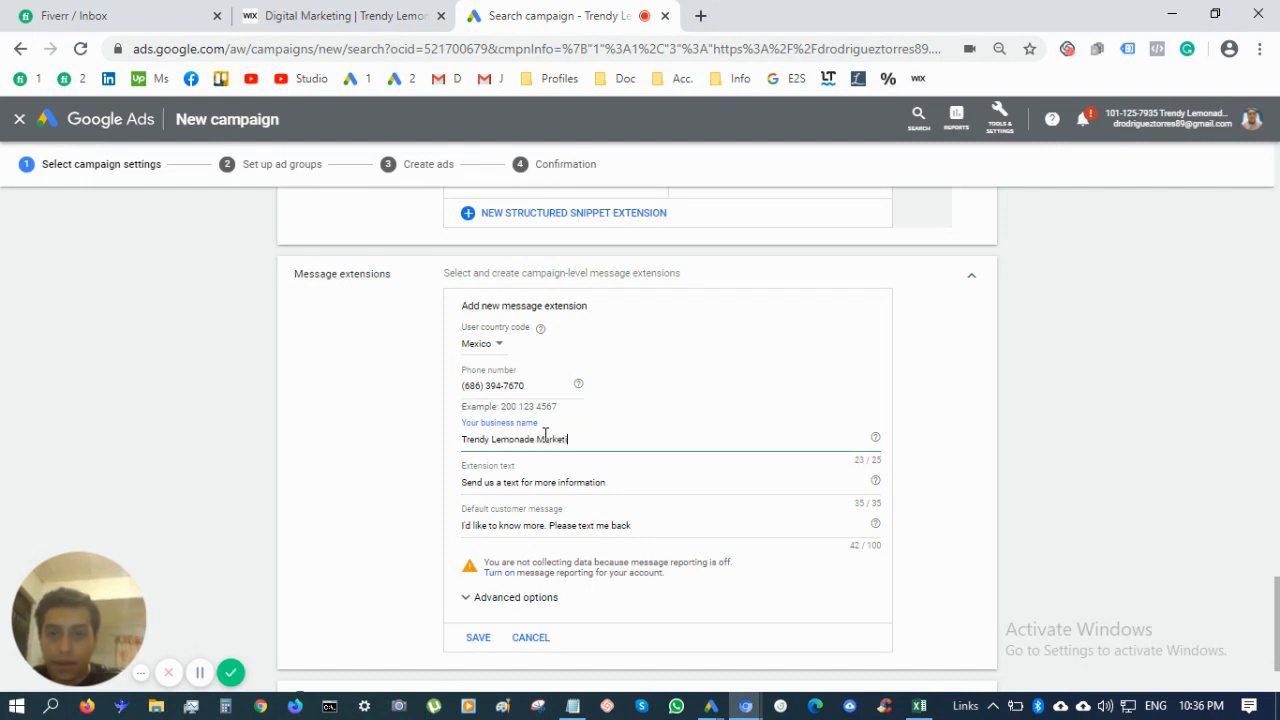
pyautogui.click(481, 638)
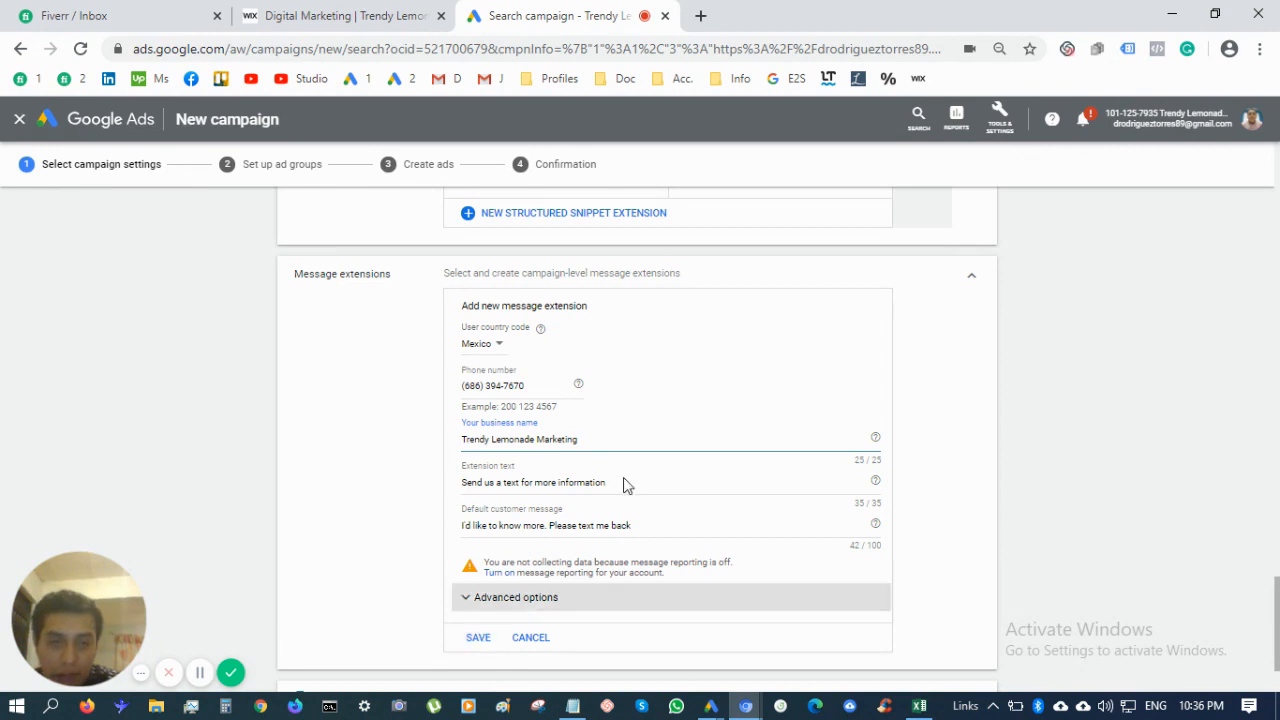
pyautogui.click(476, 640)
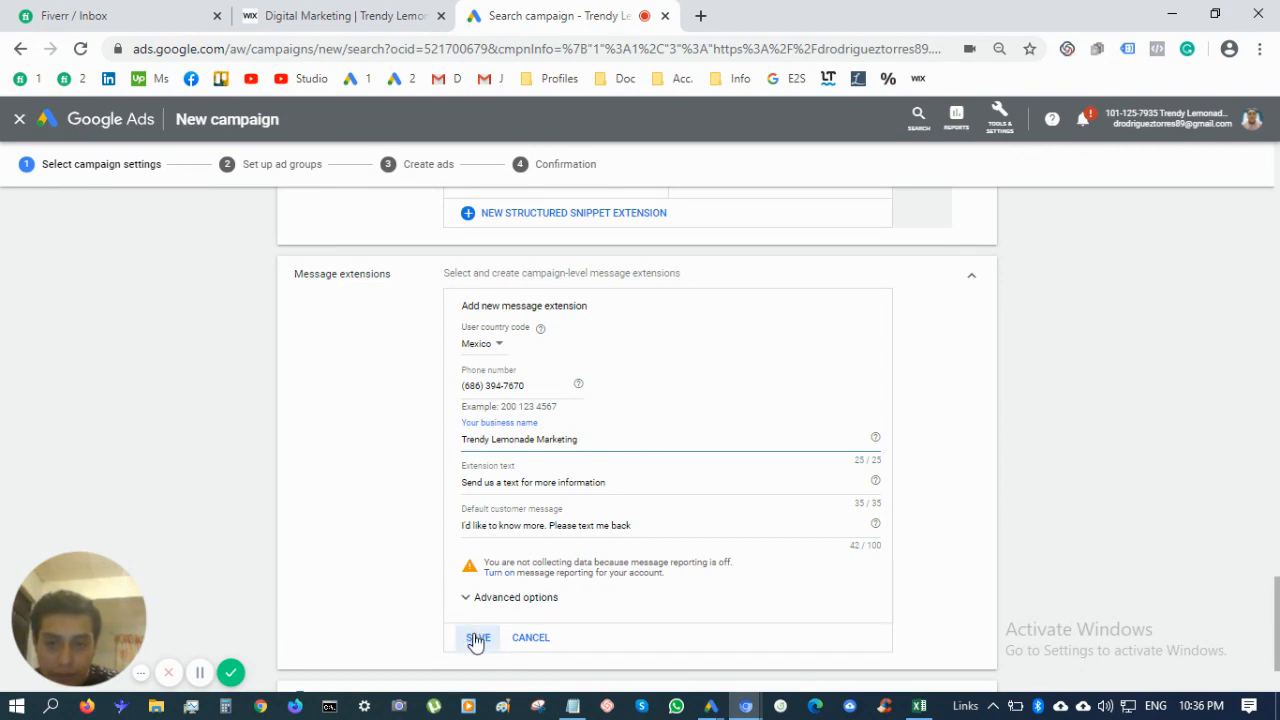
# Retype the phone number without brackets and retry saving the extension
pyautogui.scroll(-2, 386, 566)
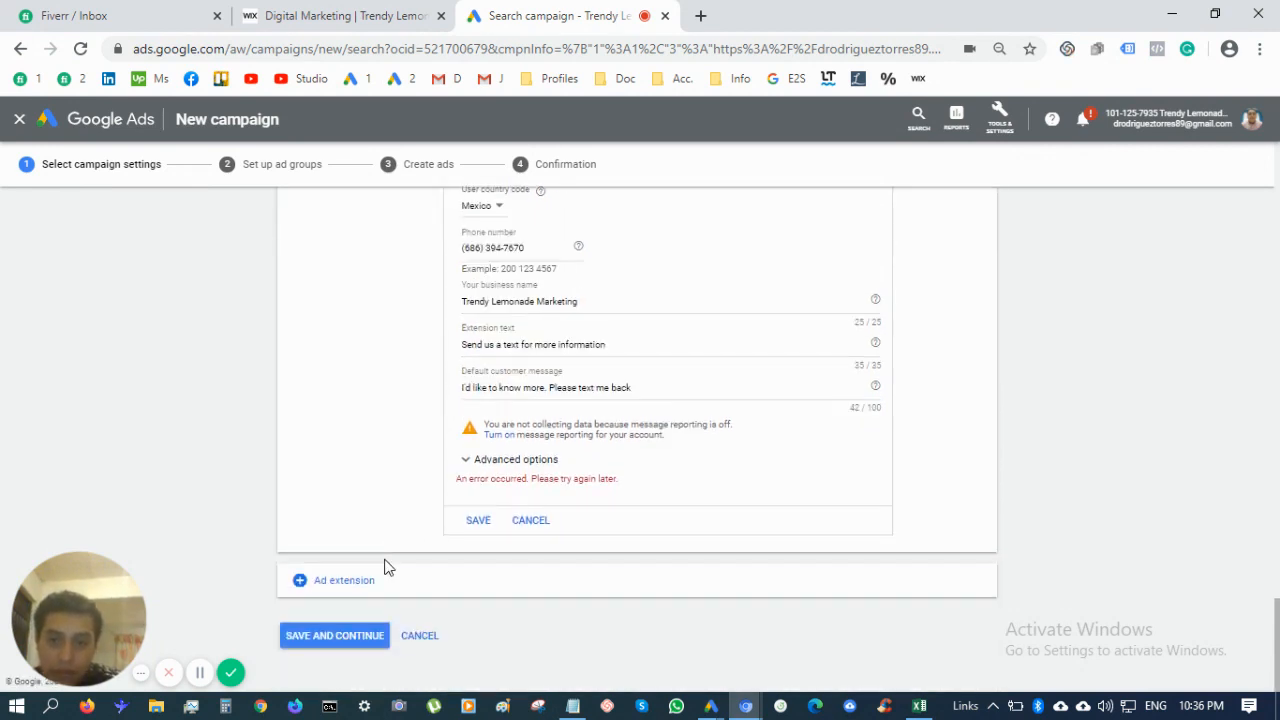
pyautogui.scroll(1, 610, 514)
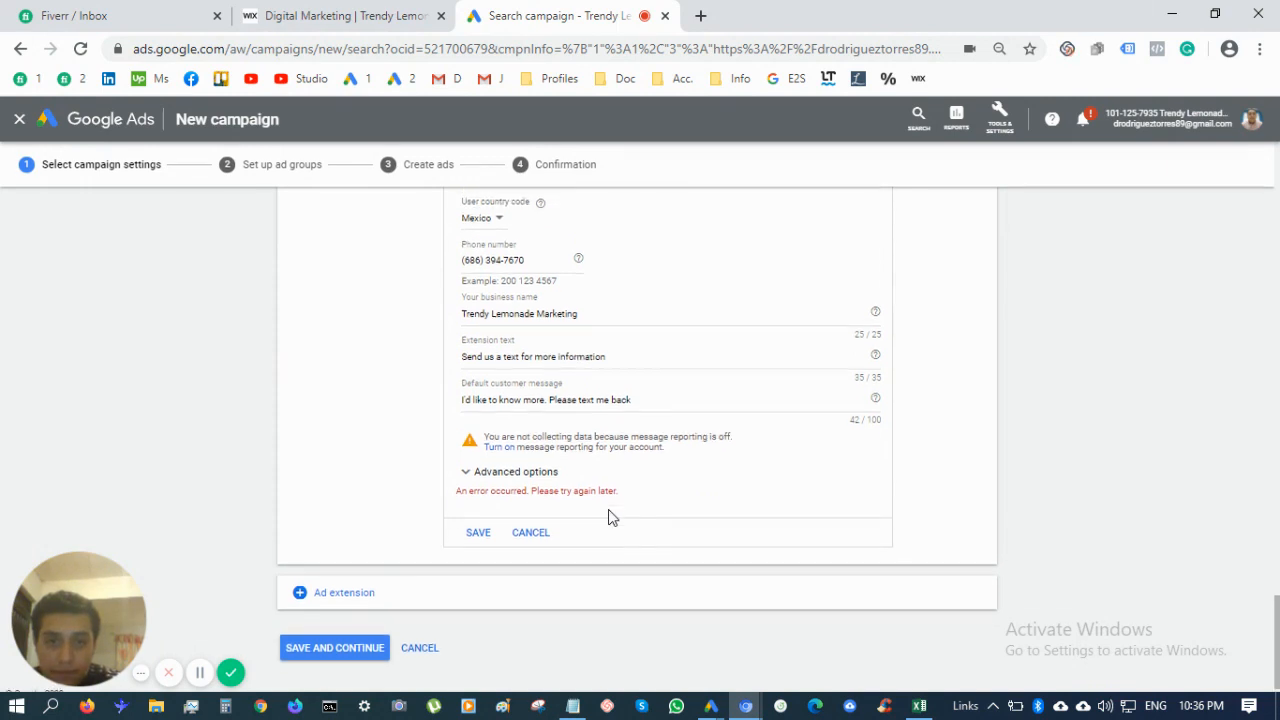
pyautogui.scroll(1, 608, 512)
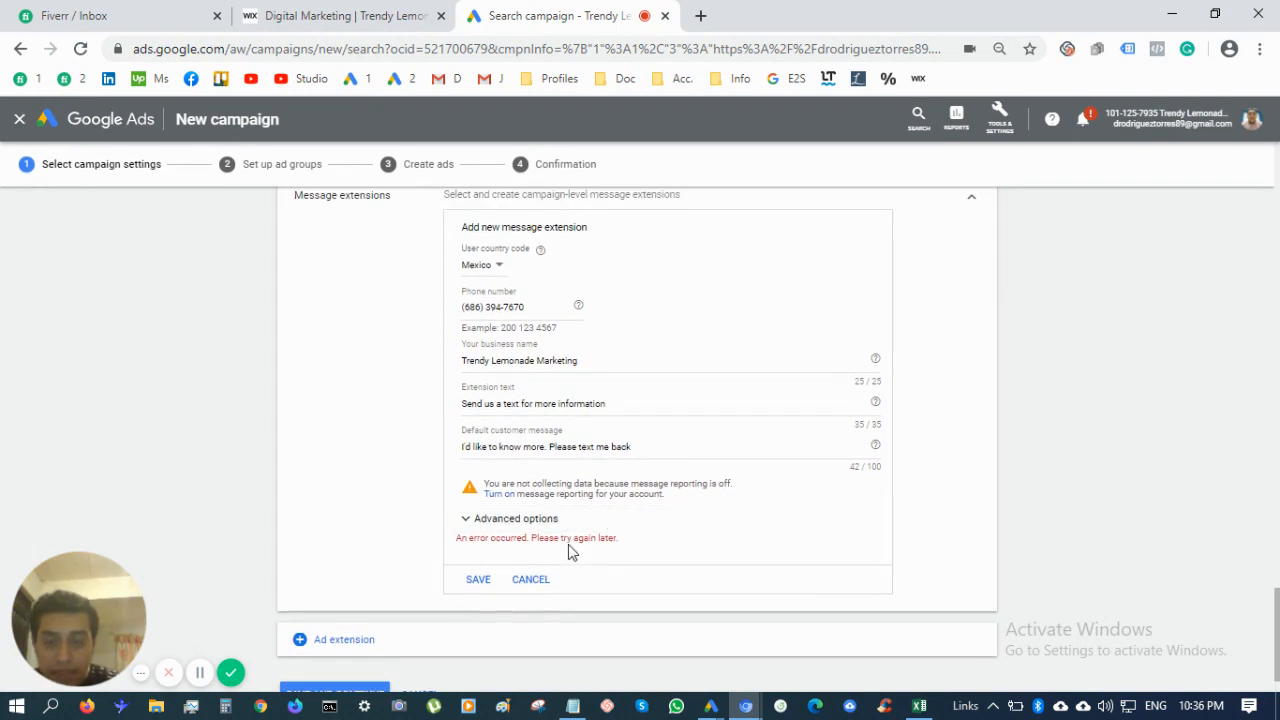
pyautogui.tripleClick(537, 336)
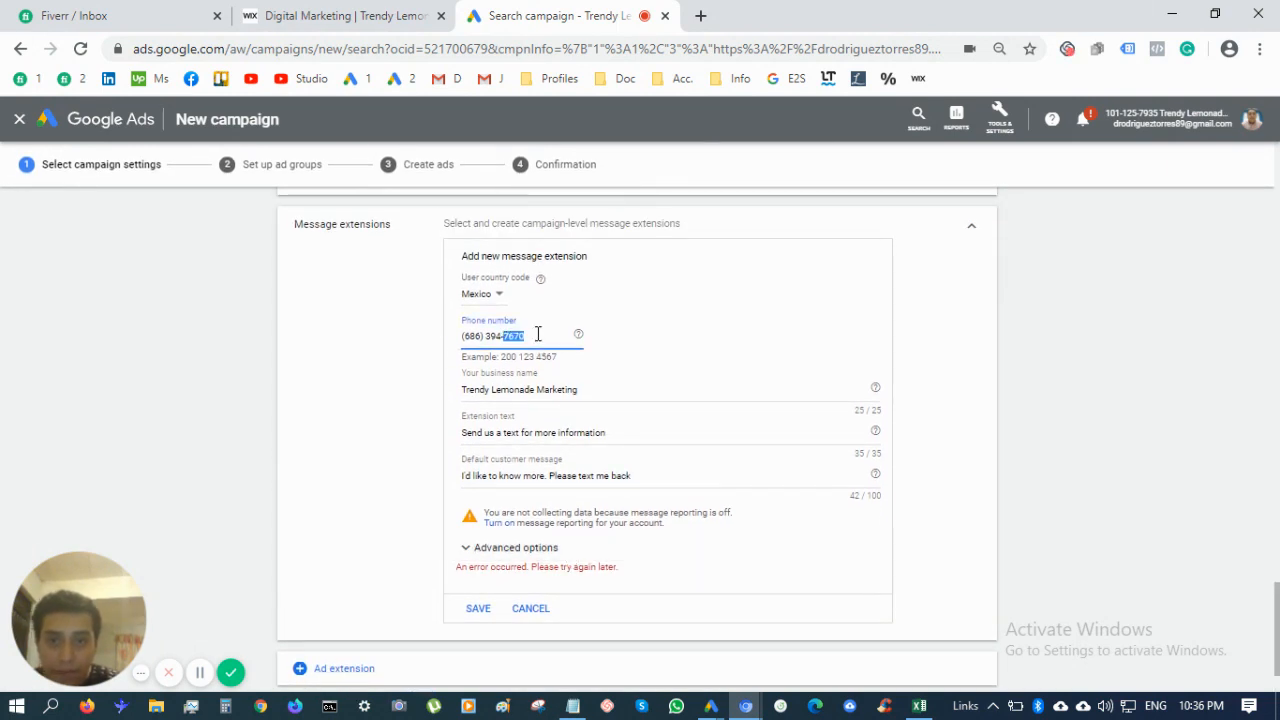
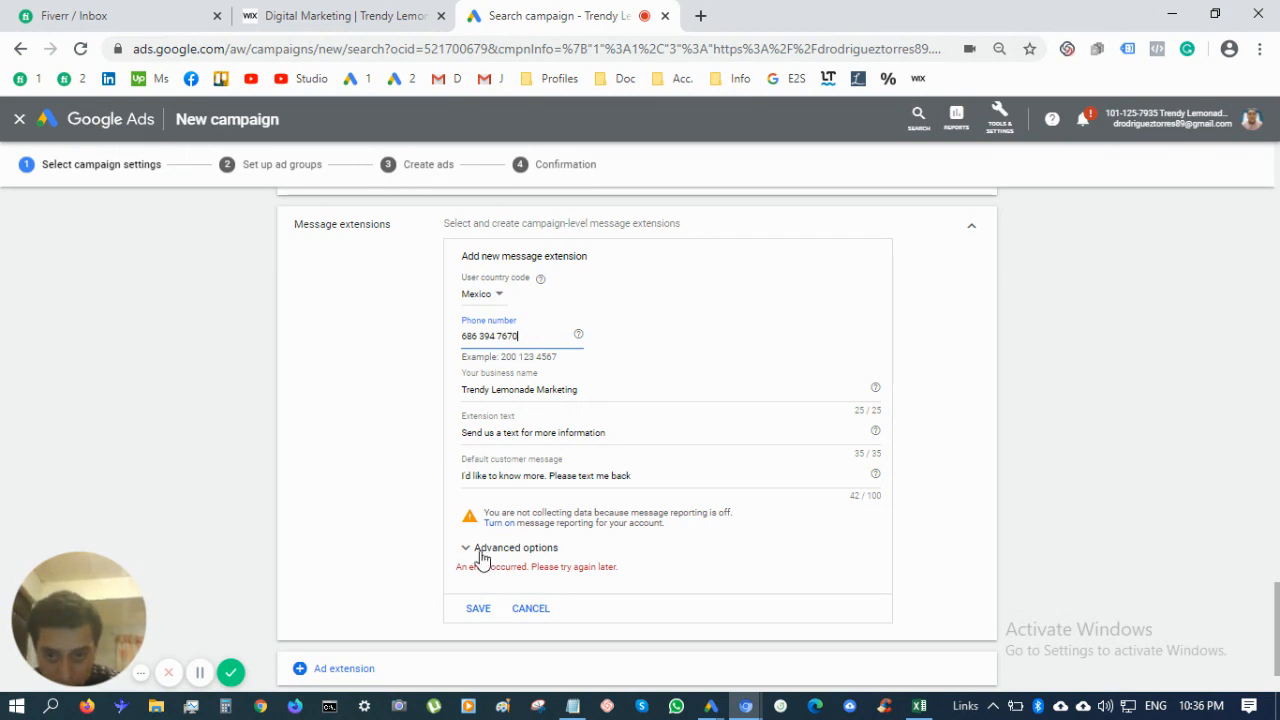
pyautogui.click(478, 610)
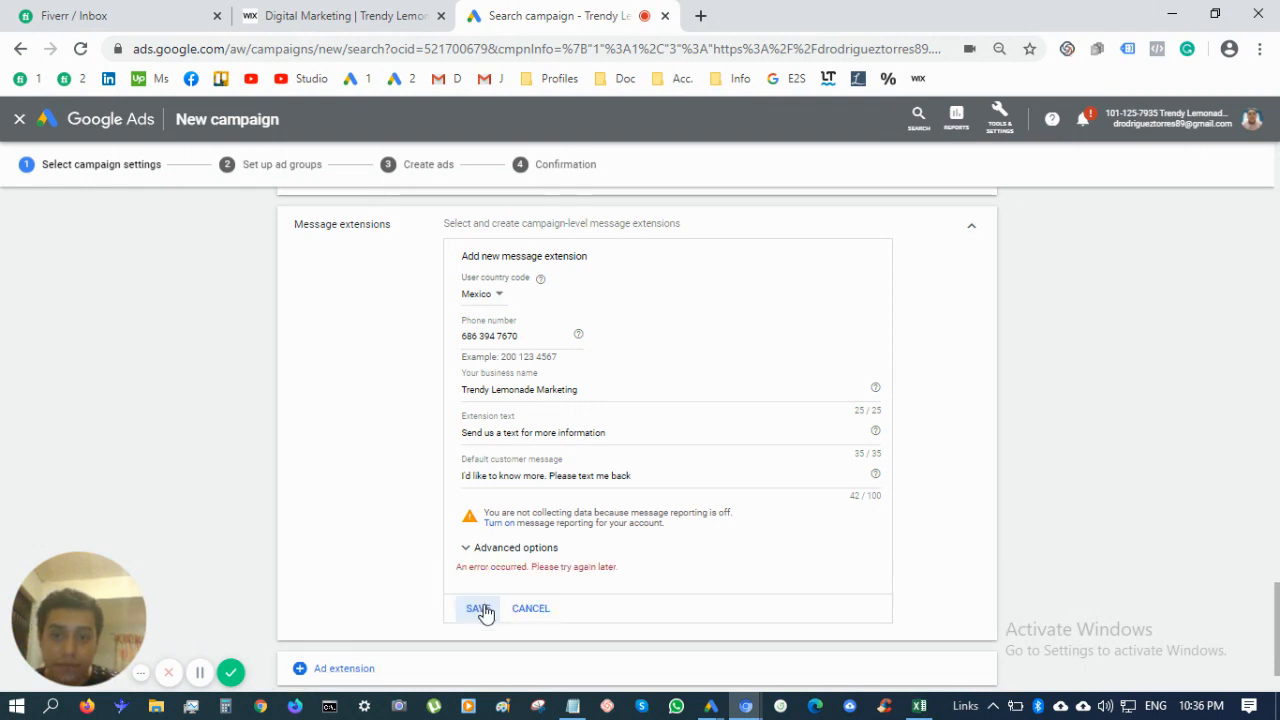
# Collapse Message extensions and save the campaign settings to move on to ad groups
pyautogui.scroll(-1, 551, 514)
pyautogui.scroll(2, 966, 363)
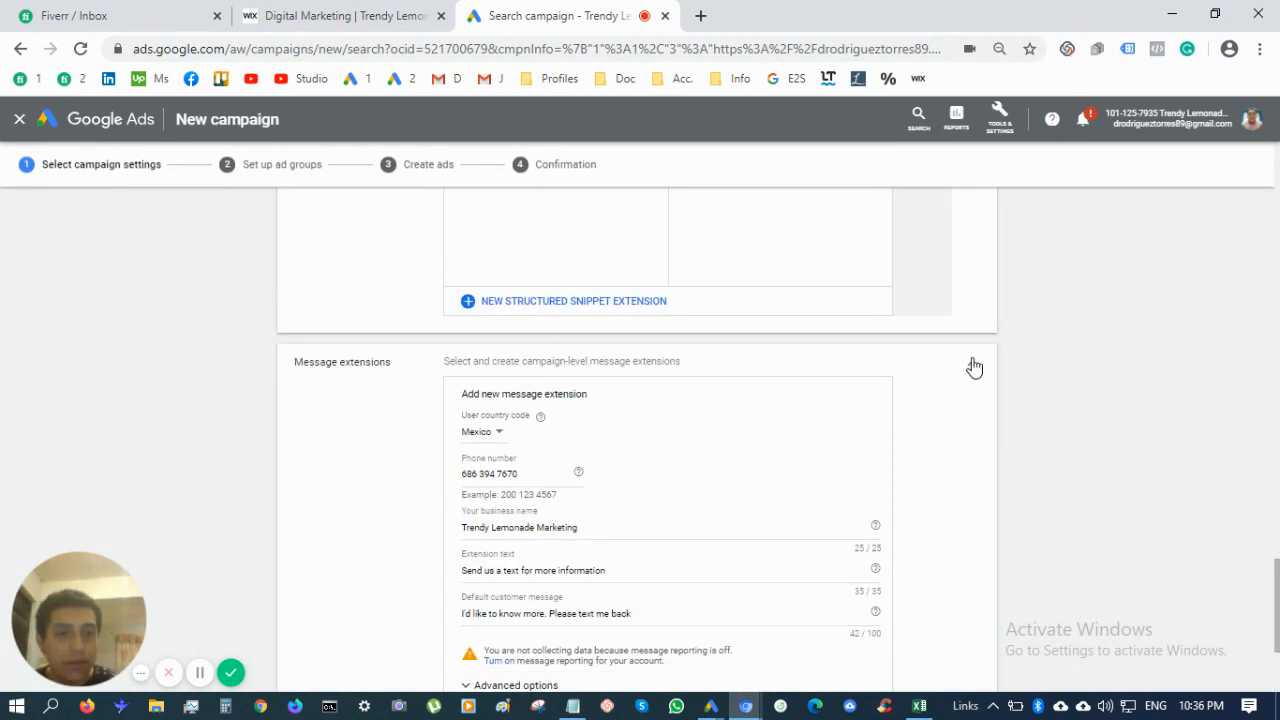
pyautogui.click(971, 365)
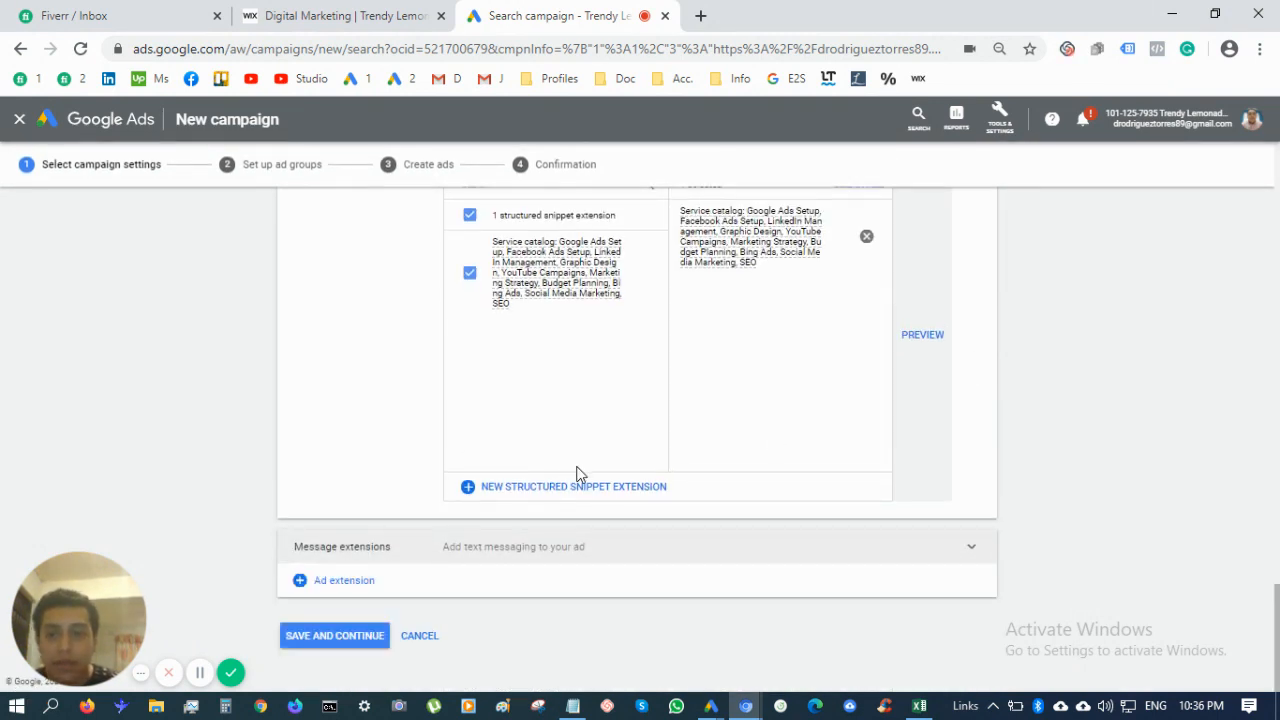
pyautogui.click(364, 645)
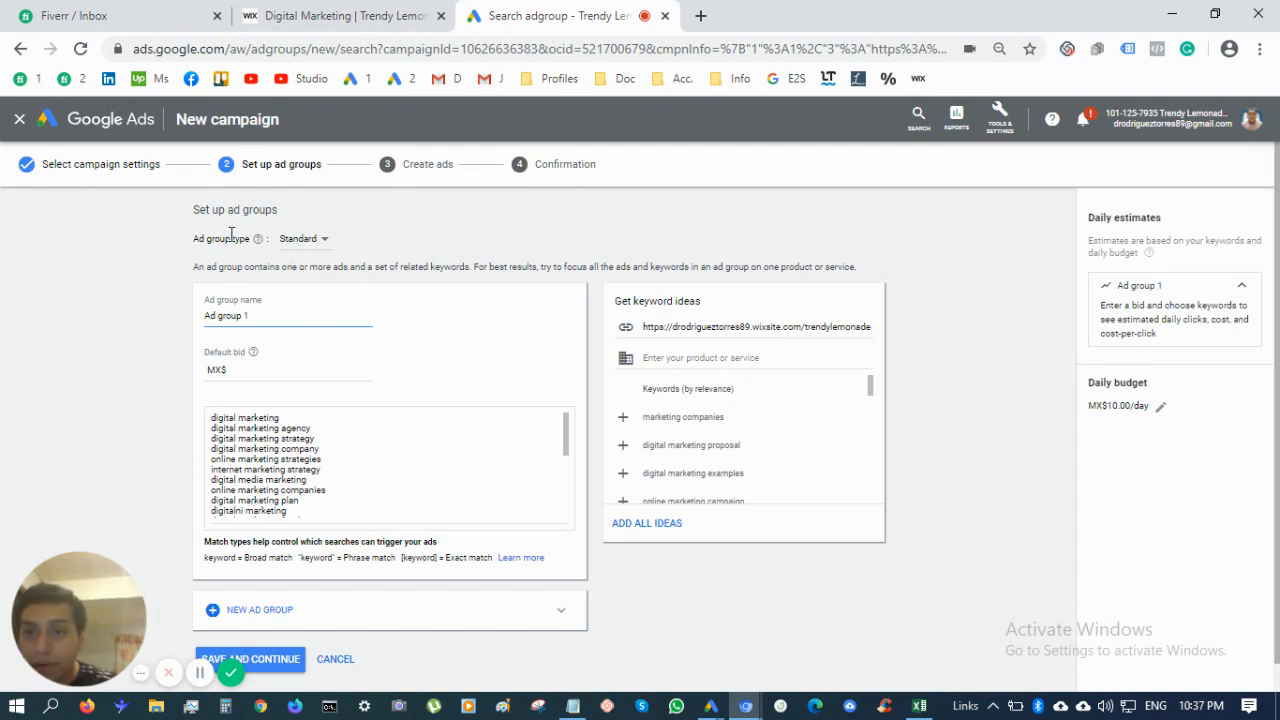
# Keep the ad group type Standard and name the first ad group 01-Agency
pyautogui.click(300, 239)
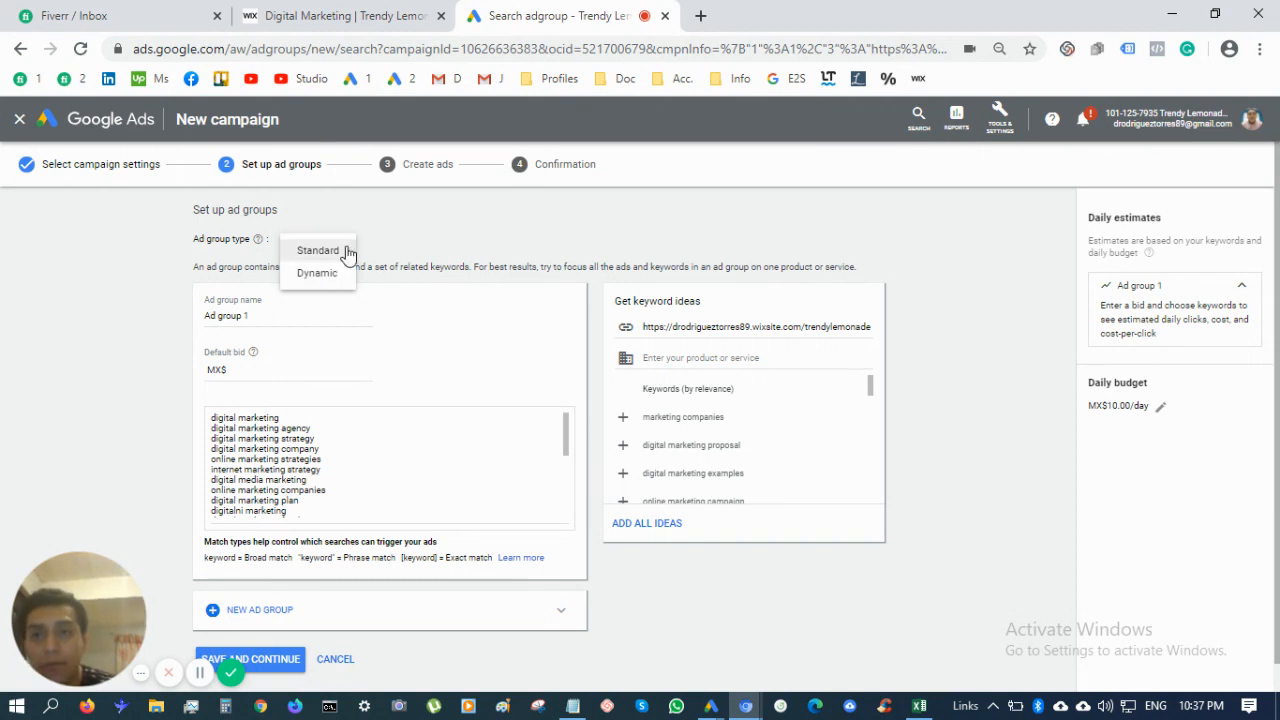
pyautogui.click(345, 252)
pyautogui.click(300, 315)
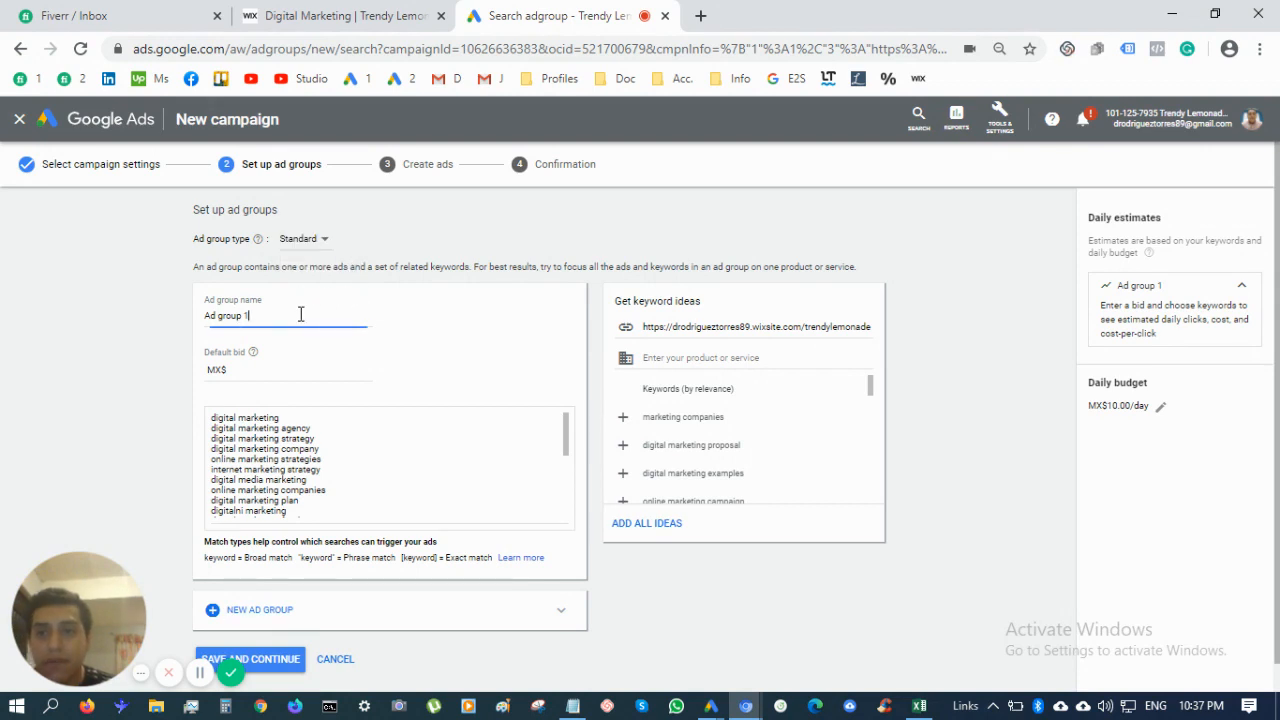
pyautogui.tripleClick(300, 315)
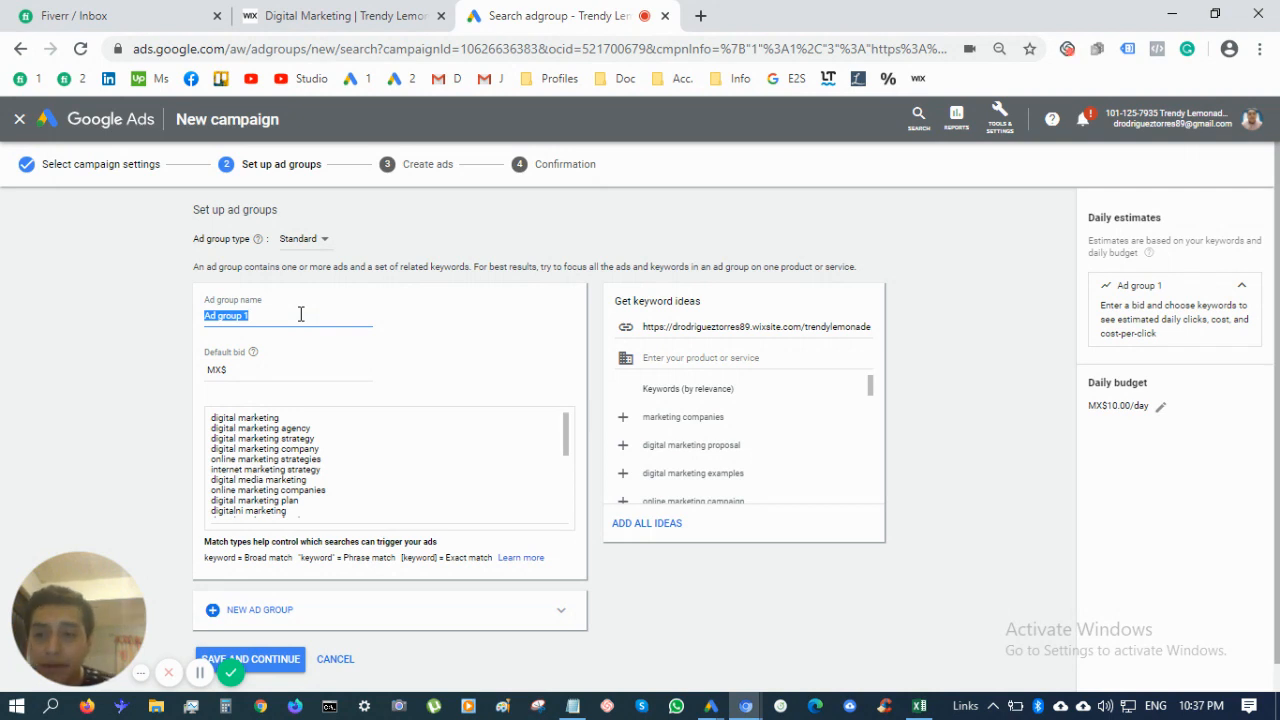
pyautogui.write('d')
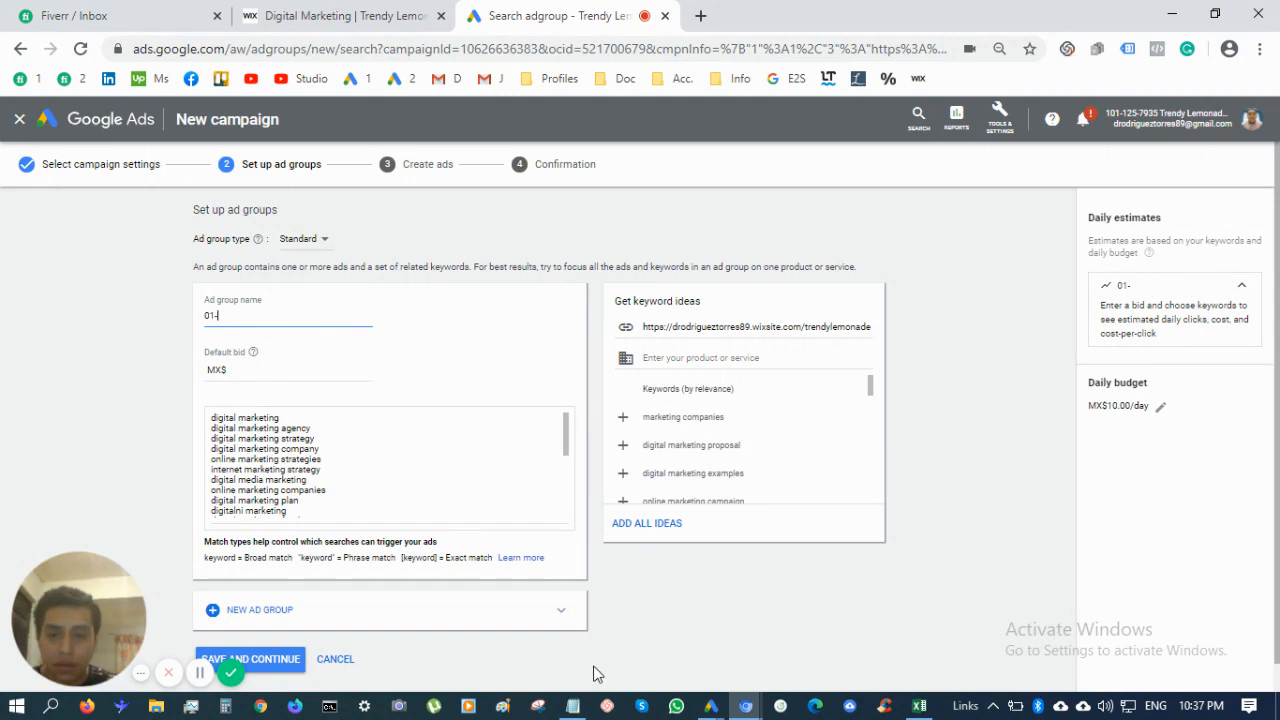
pyautogui.click(572, 706)
pyautogui.hotkey('alt', 'Tab')
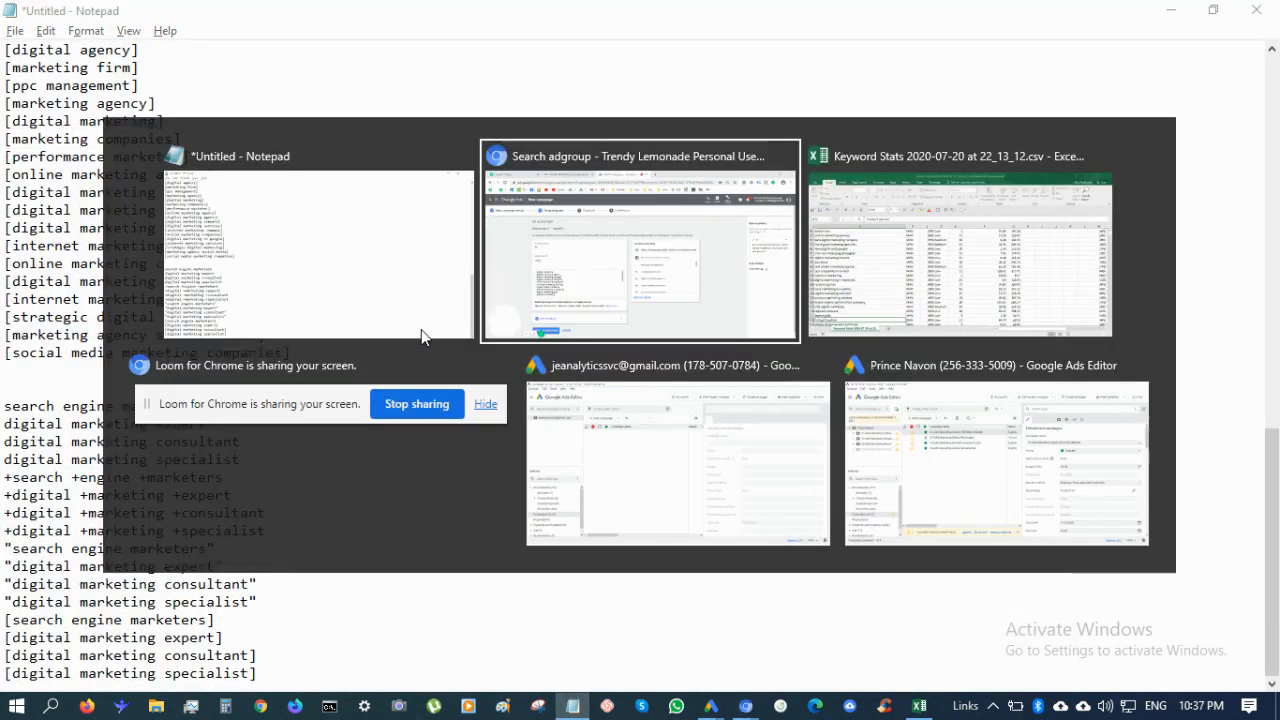
pyautogui.write('Agency')
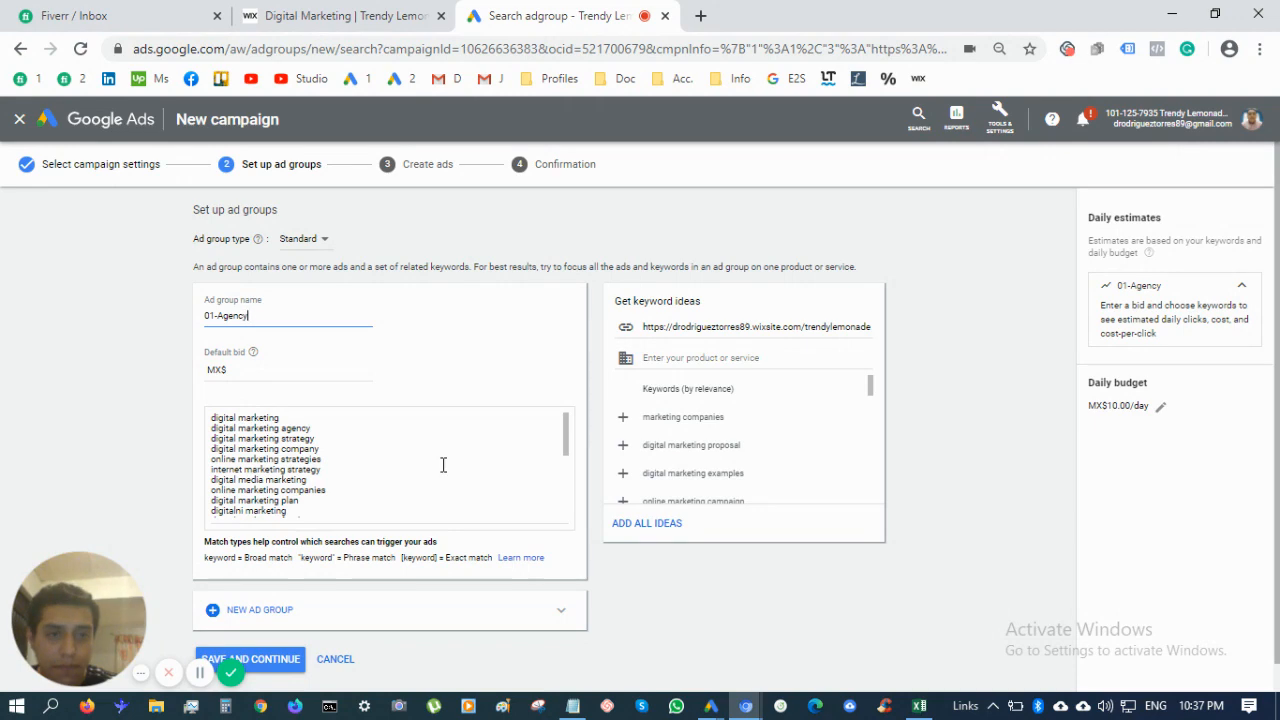
# Check the keyword lists in Notepad, then place the cursor in the Default bid field
pyautogui.click(573, 706)
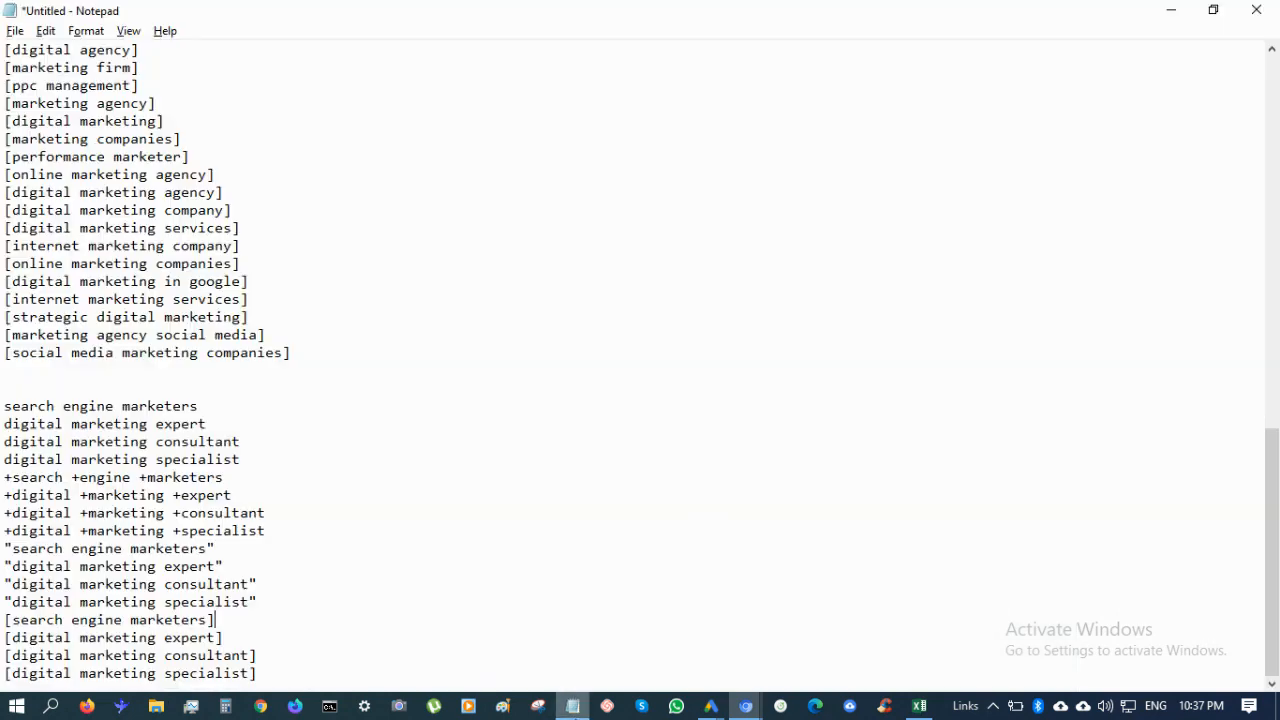
pyautogui.click(573, 706)
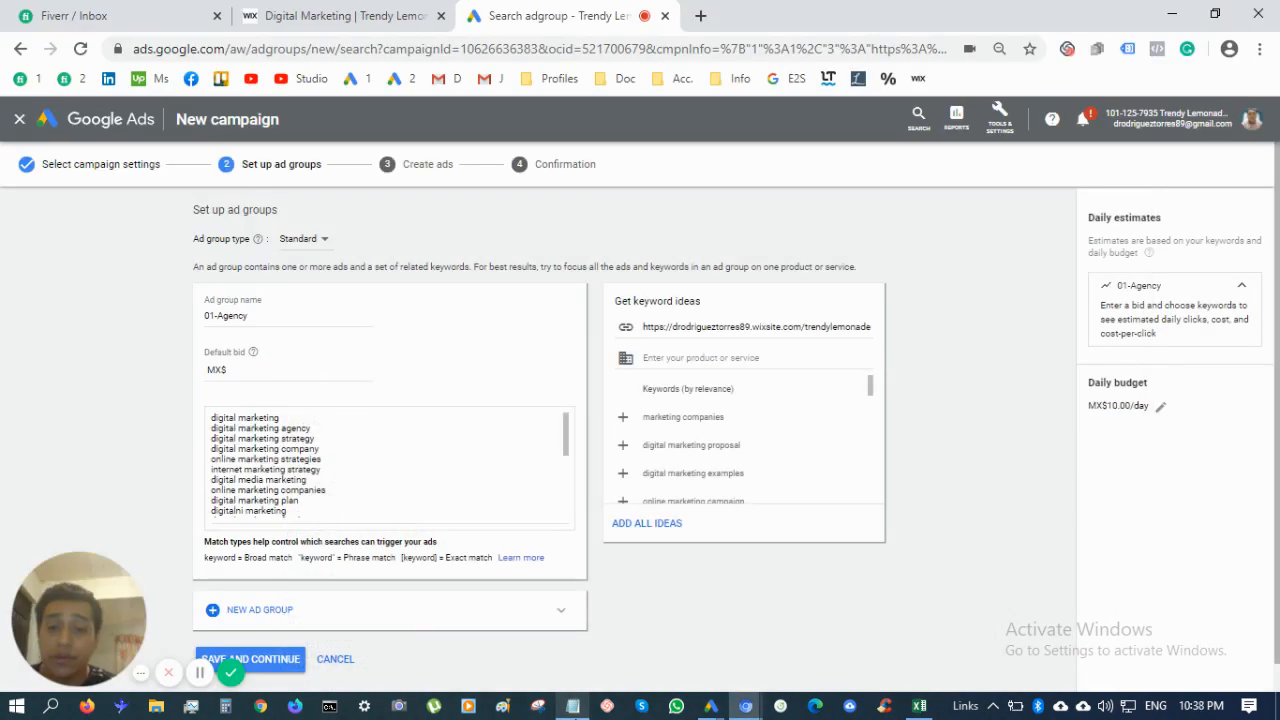
pyautogui.scroll(-1, 651, 556)
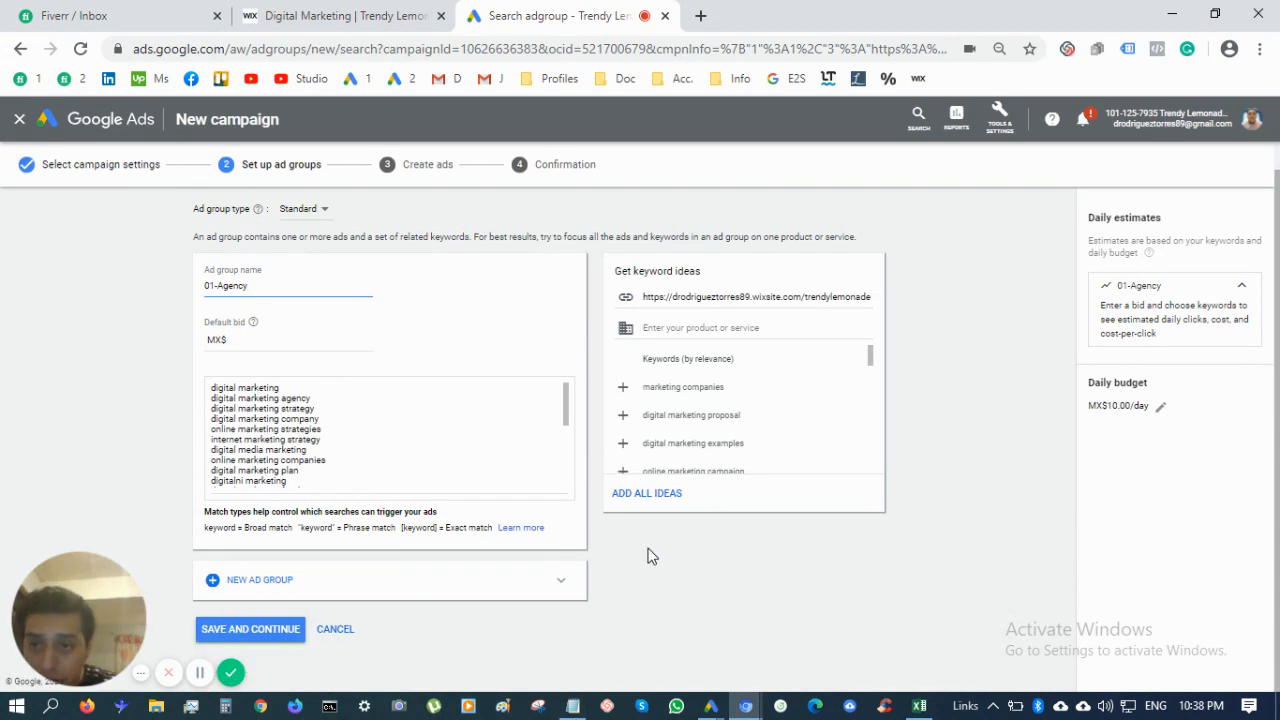
pyautogui.click(294, 337)
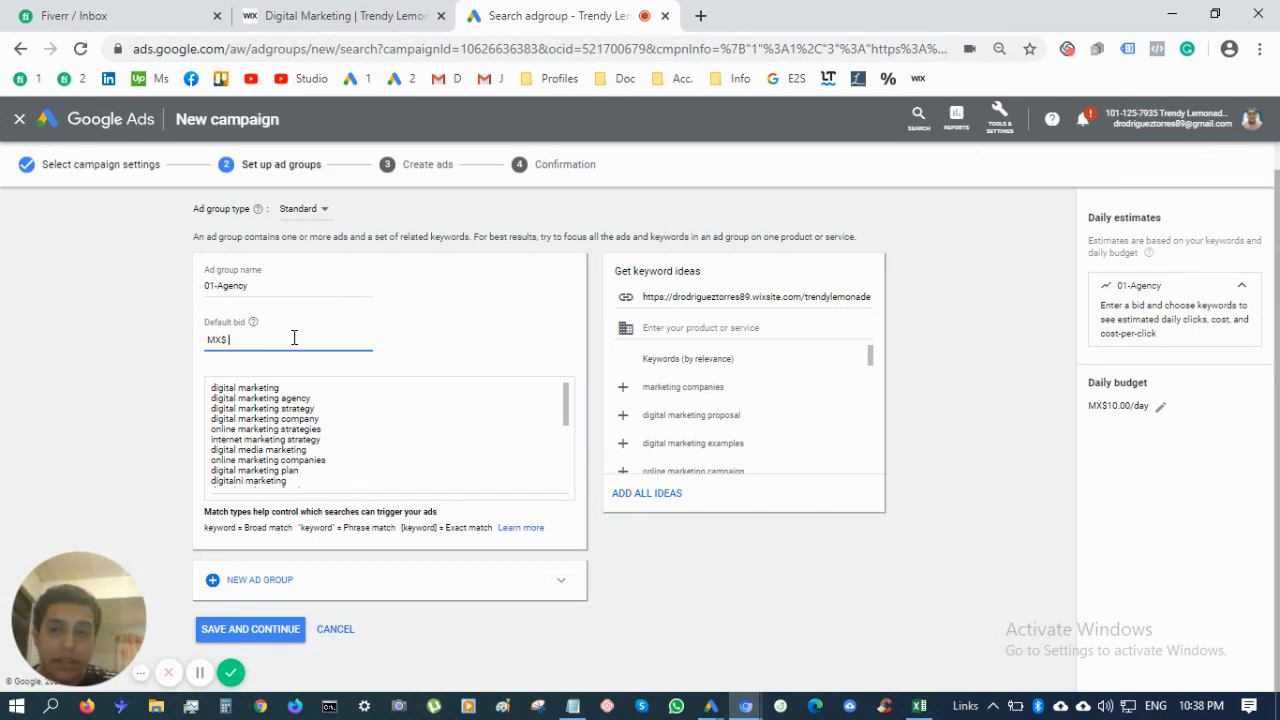
# Set the 01-Agency default bid to MX$ 2
pyautogui.write('2')
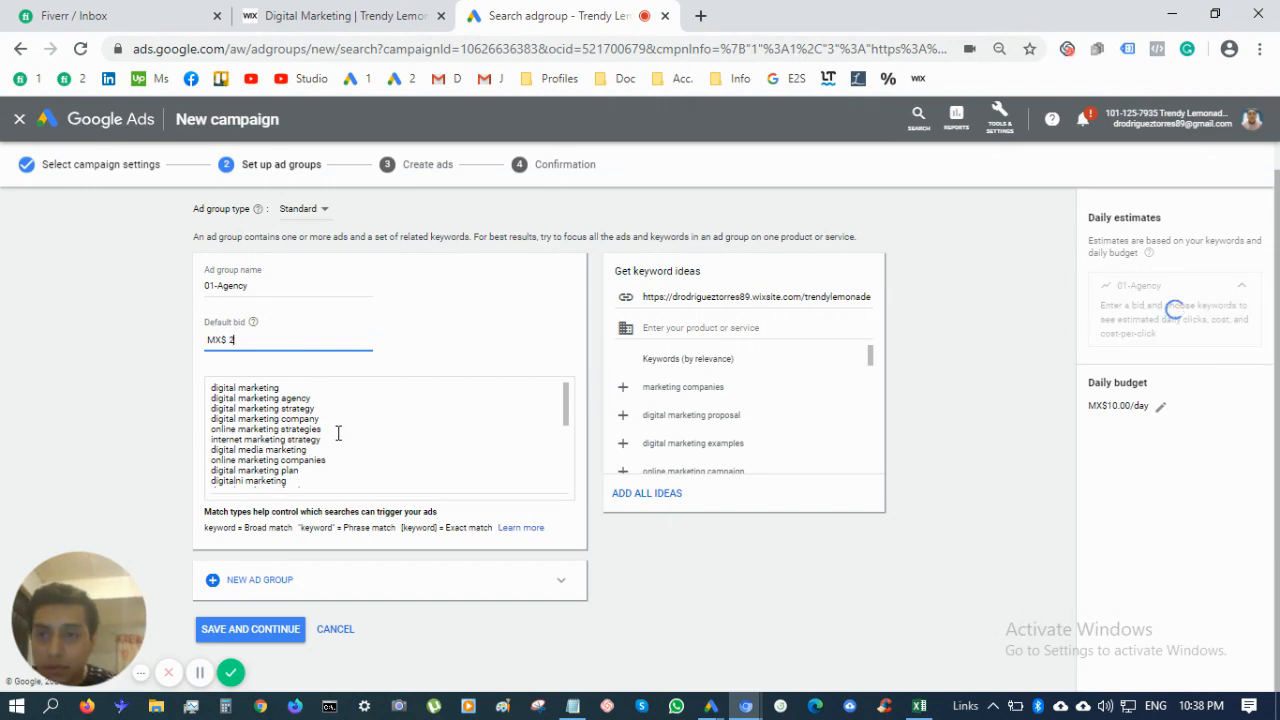
pyautogui.scroll(-5, 332, 458)
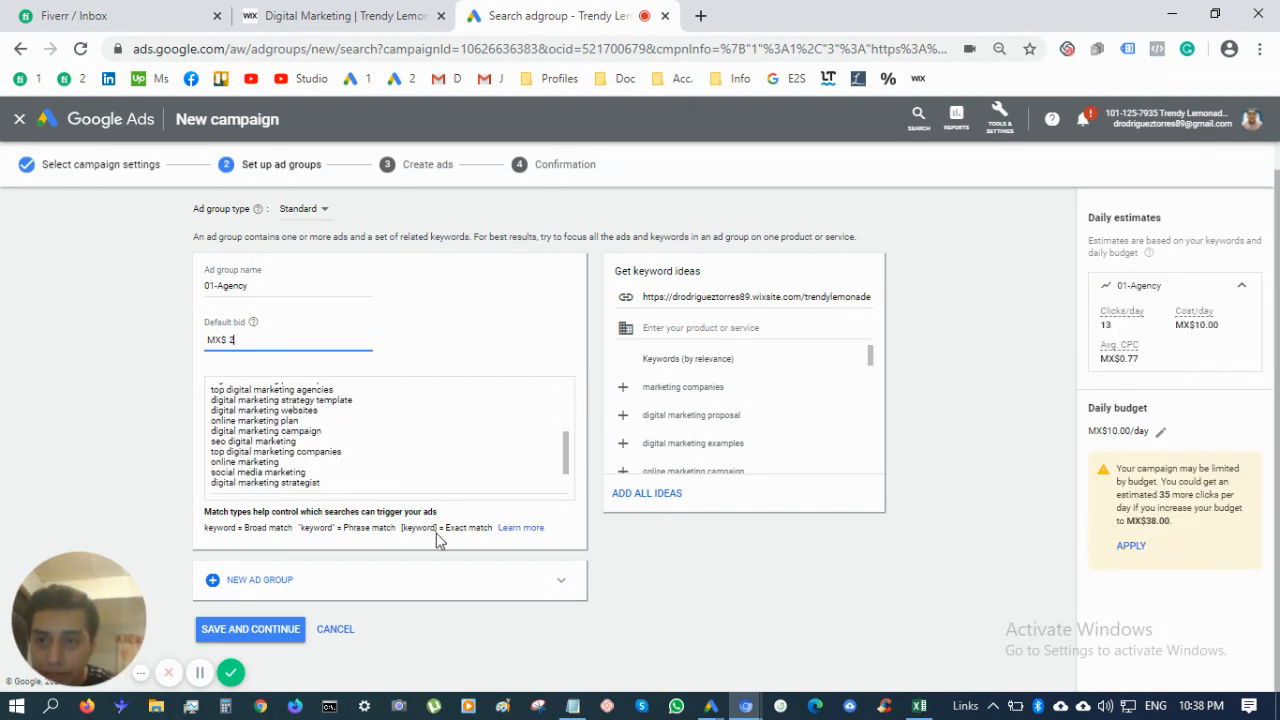
pyautogui.scroll(5, 371, 455)
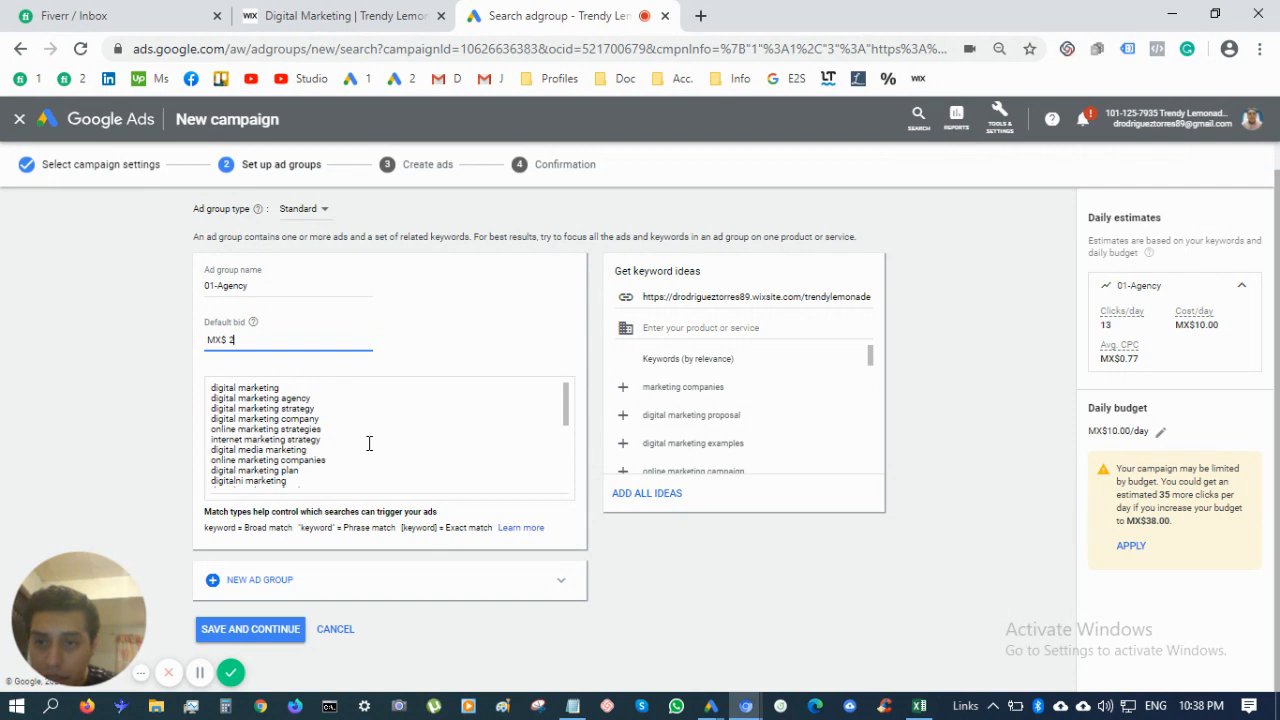
pyautogui.scroll(-5, 403, 477)
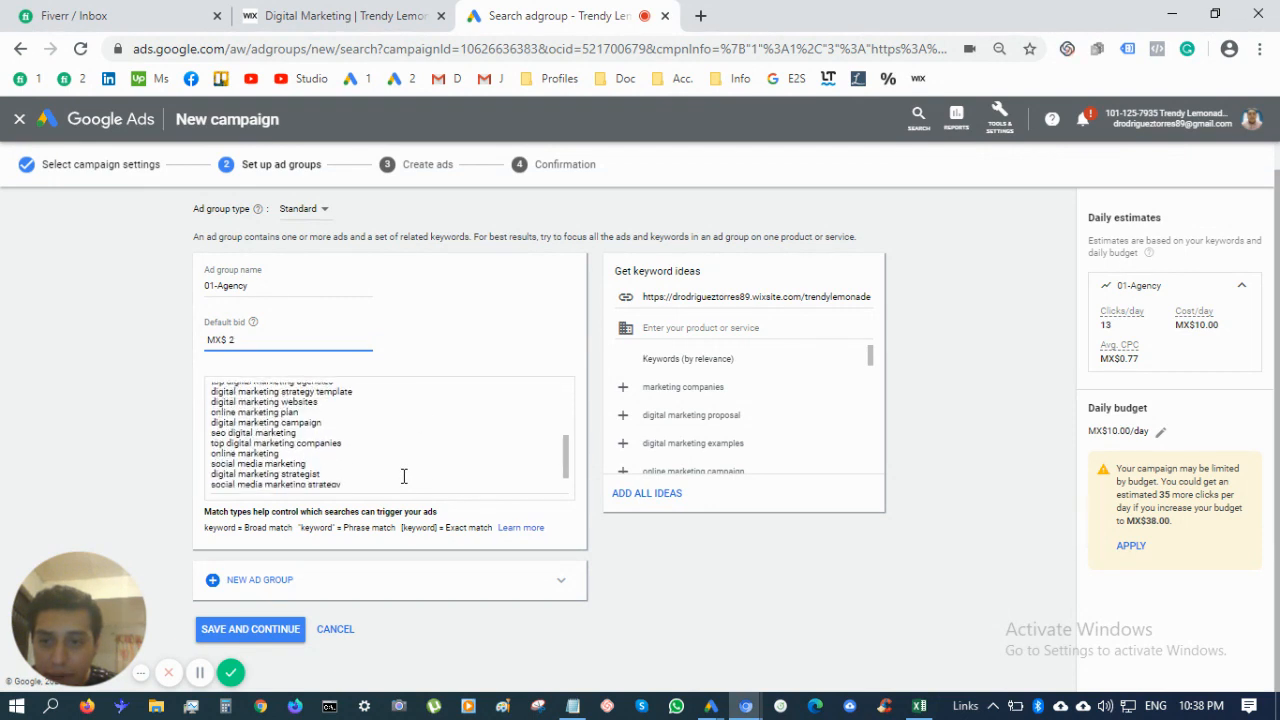
pyautogui.scroll(-2, 403, 476)
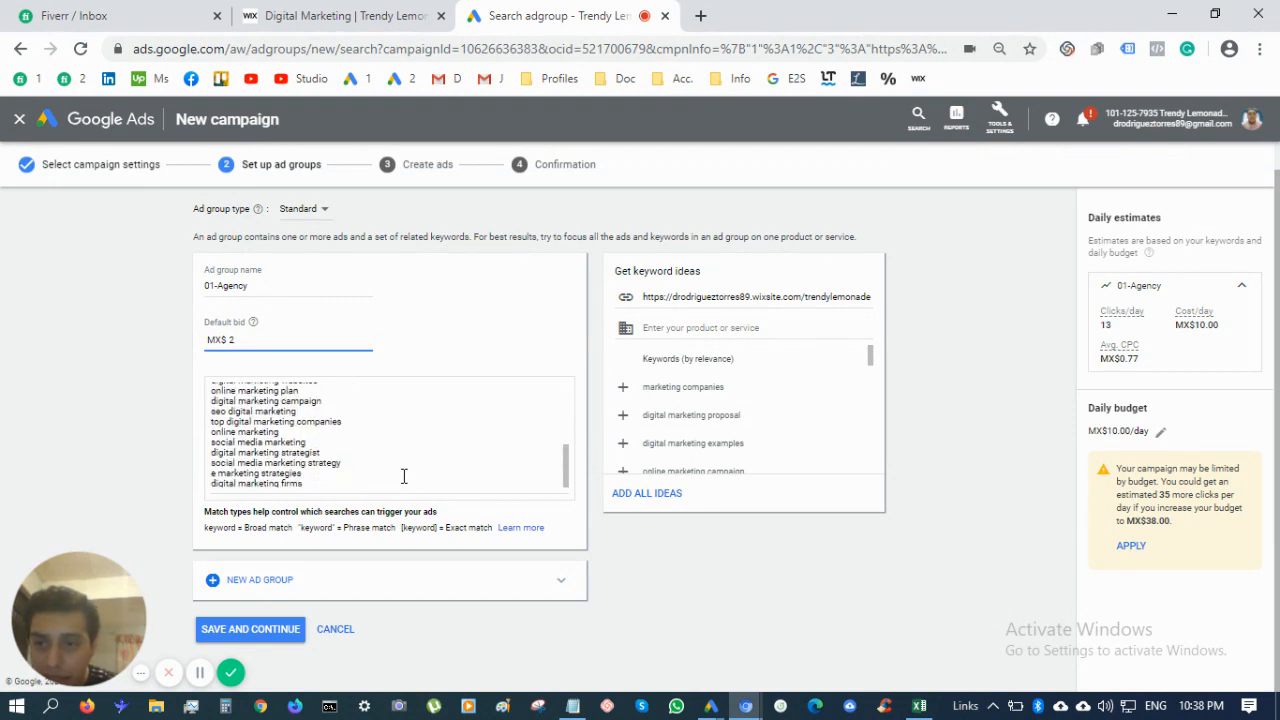
pyautogui.scroll(8, 403, 476)
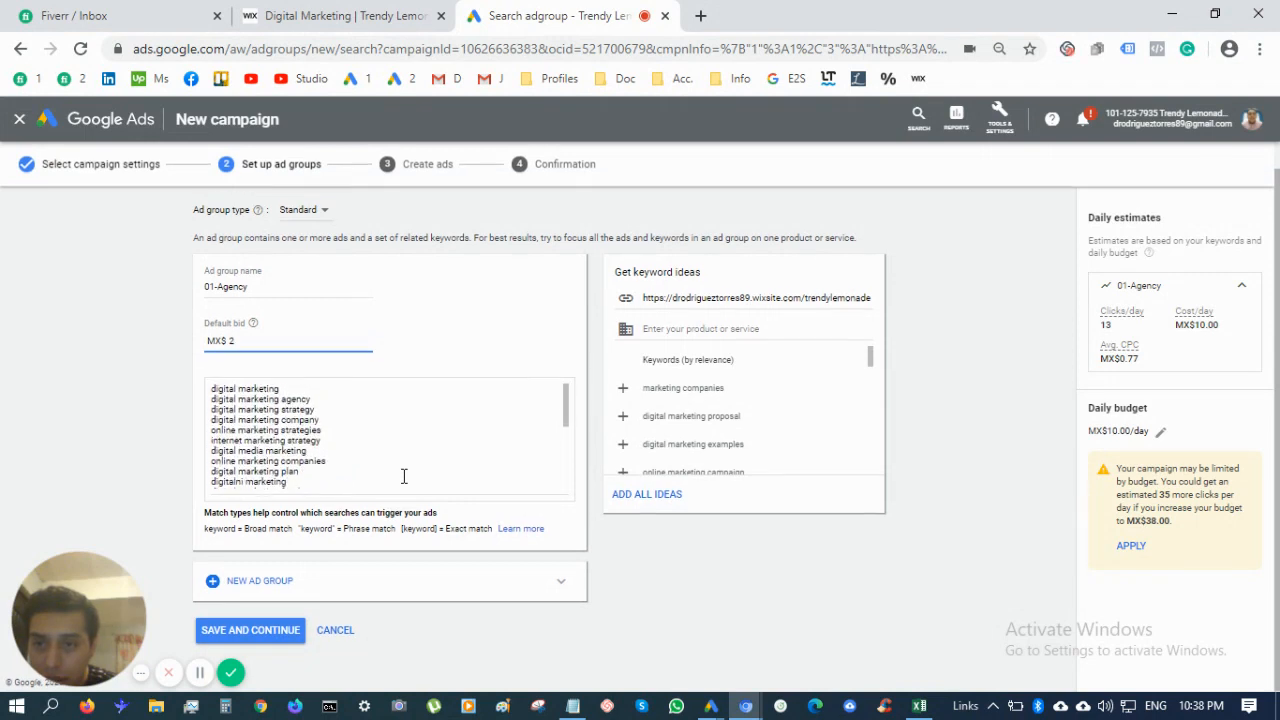
# Replace the keyword list with the bracketed exact-match keywords copied from Notepad
pyautogui.click(396, 465)
pyautogui.hotkey('ctrl', 'a')
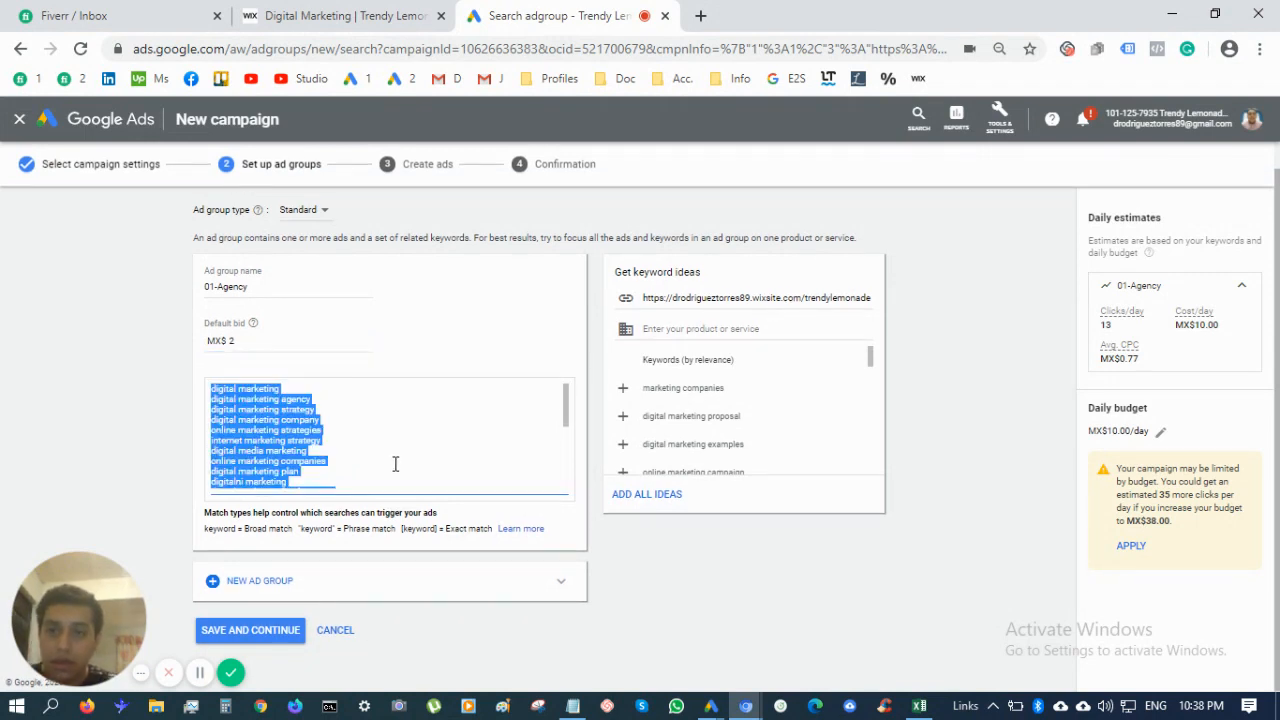
pyautogui.press('BackSpace')
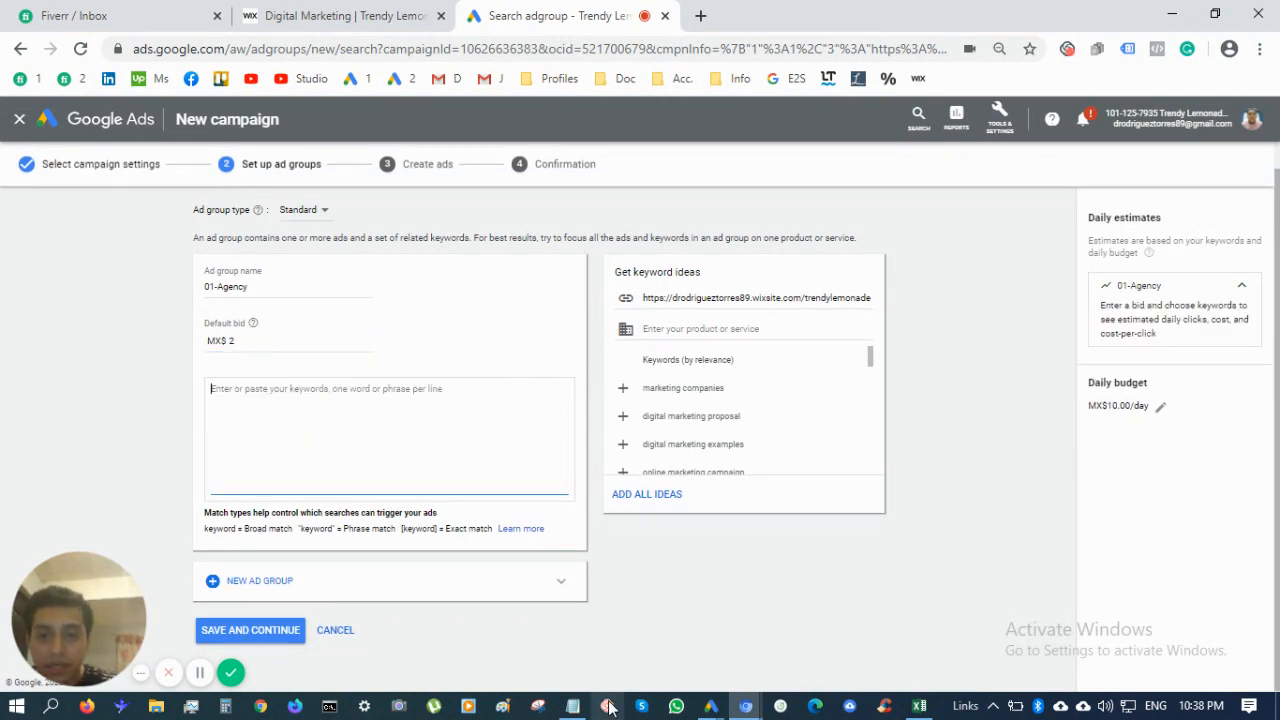
pyautogui.click(577, 705)
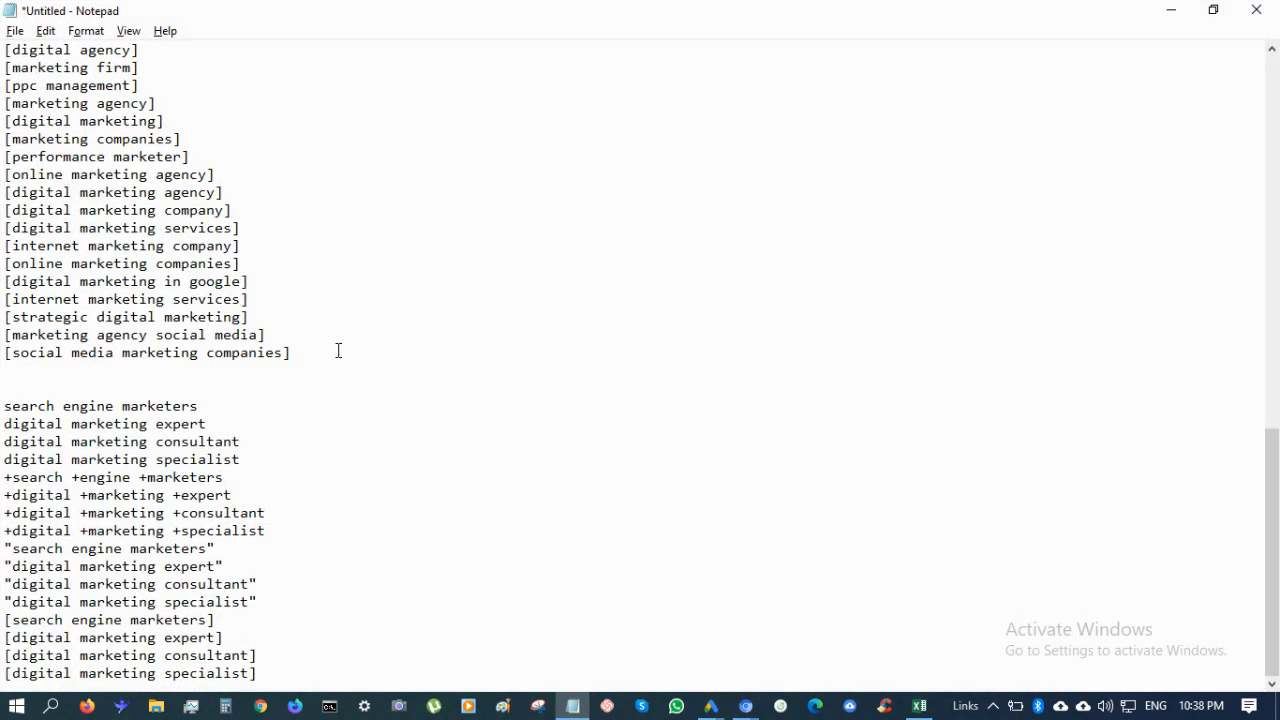
pyautogui.moveTo(318, 358); pyautogui.dragTo(2, 4)
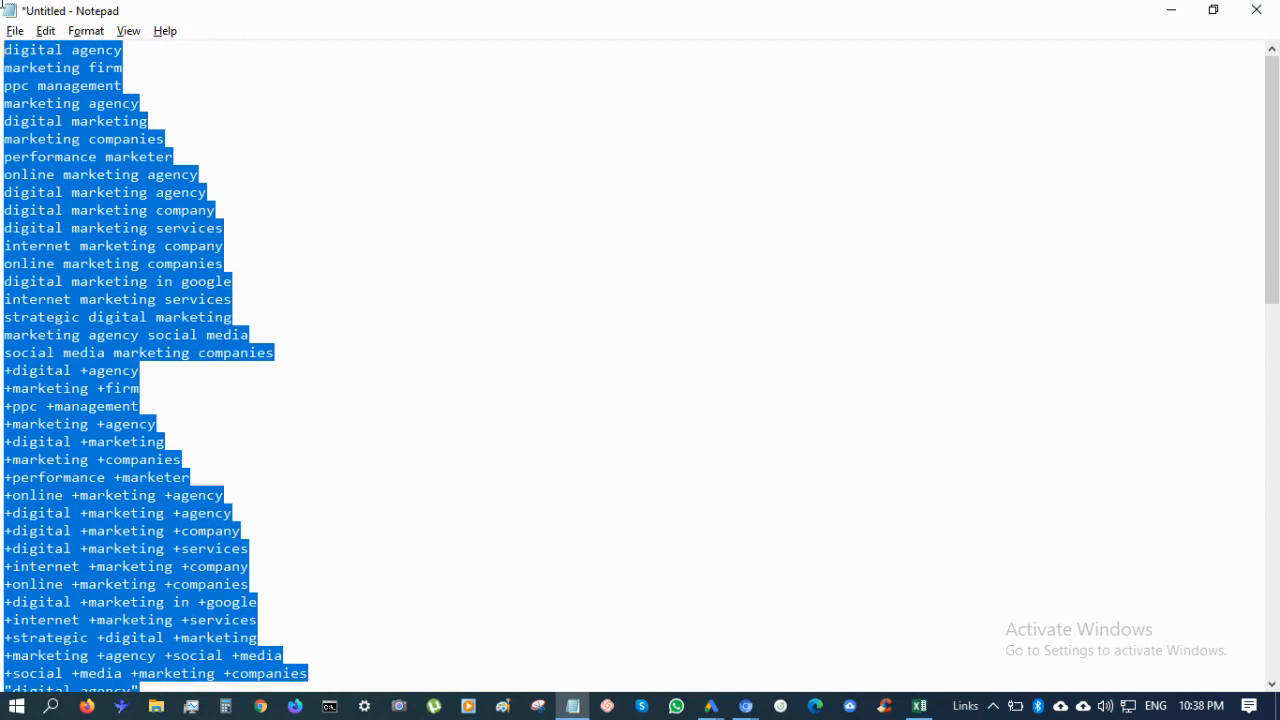
pyautogui.hotkey('alt', 'Tab')
pyautogui.click(437, 440)
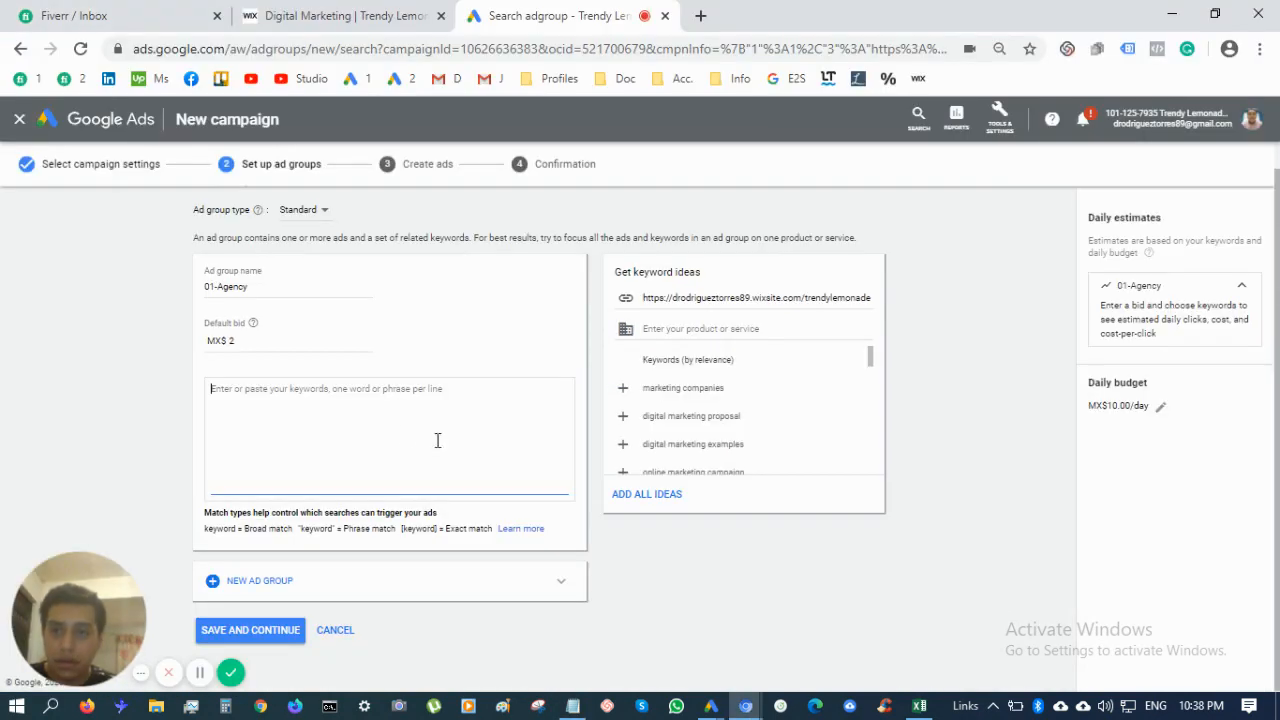
pyautogui.hotkey('ctrl', 'v')
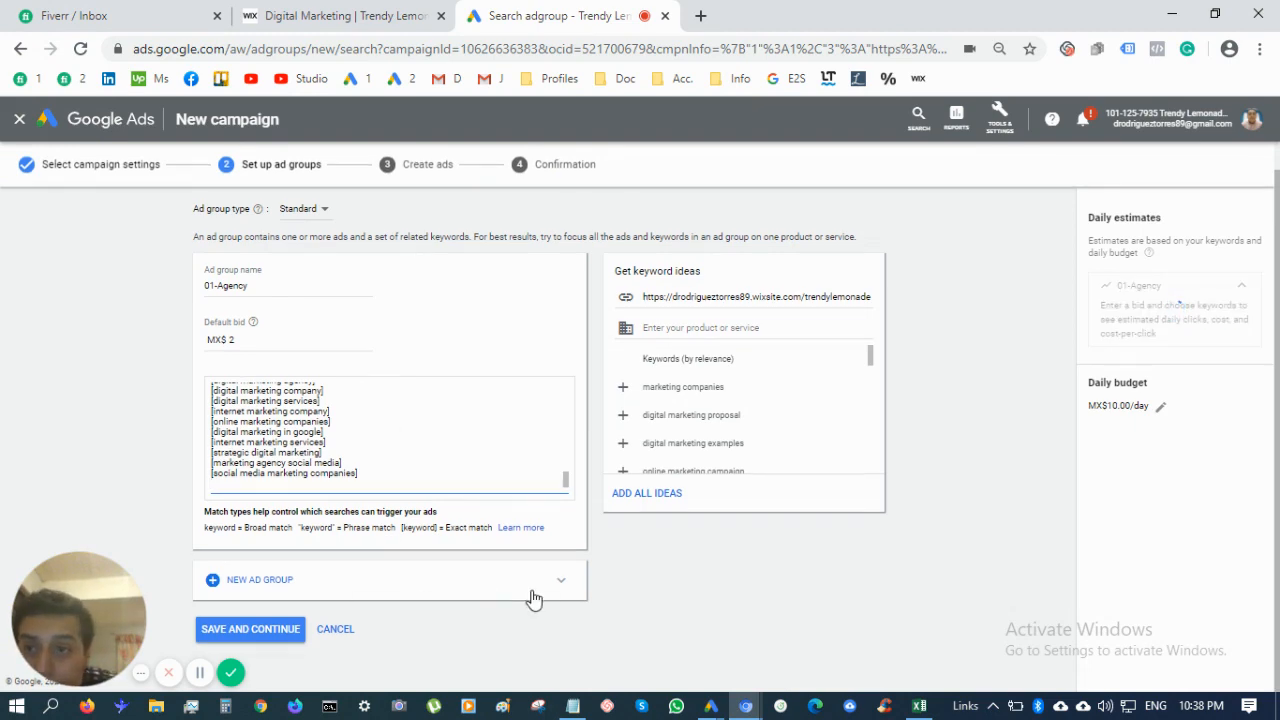
# Add a second ad group named 02-Consultant with a default bid of 2
pyautogui.click(452, 594)
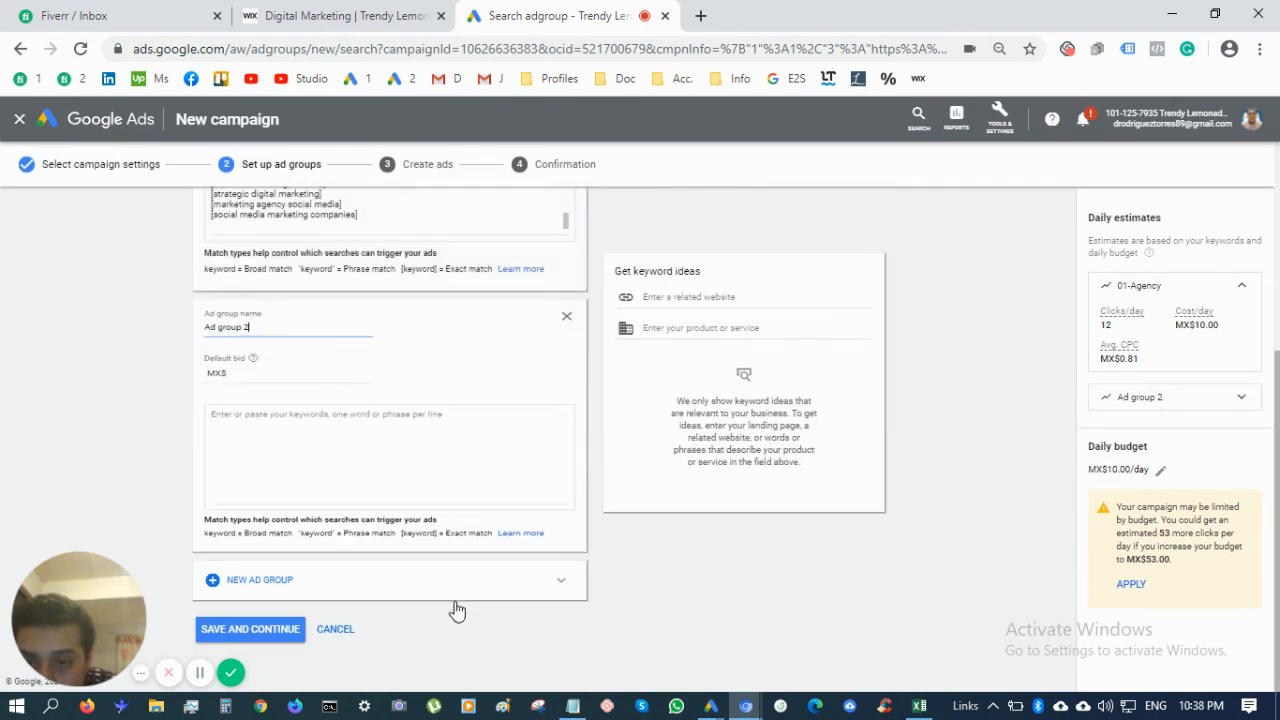
pyautogui.tripleClick(298, 290)
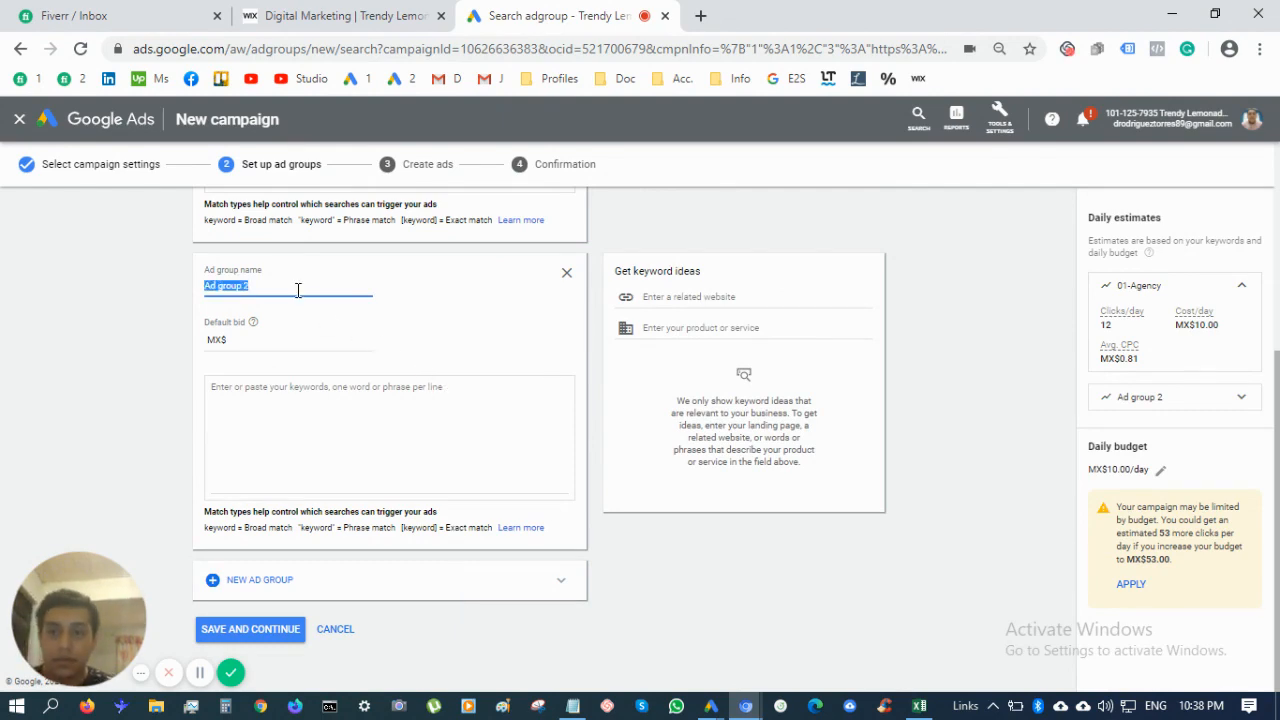
pyautogui.write('02-')
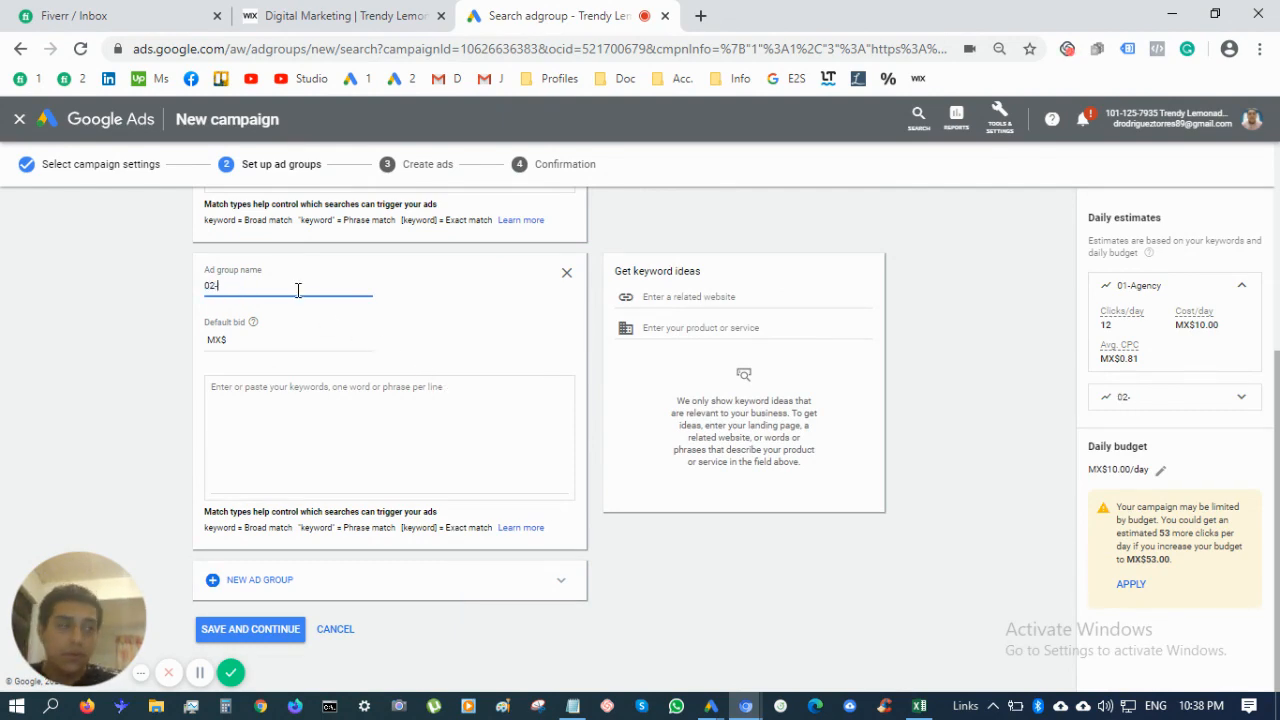
pyautogui.hotkey('alt', 'Tab')
pyautogui.scroll(-15, 297, 291)
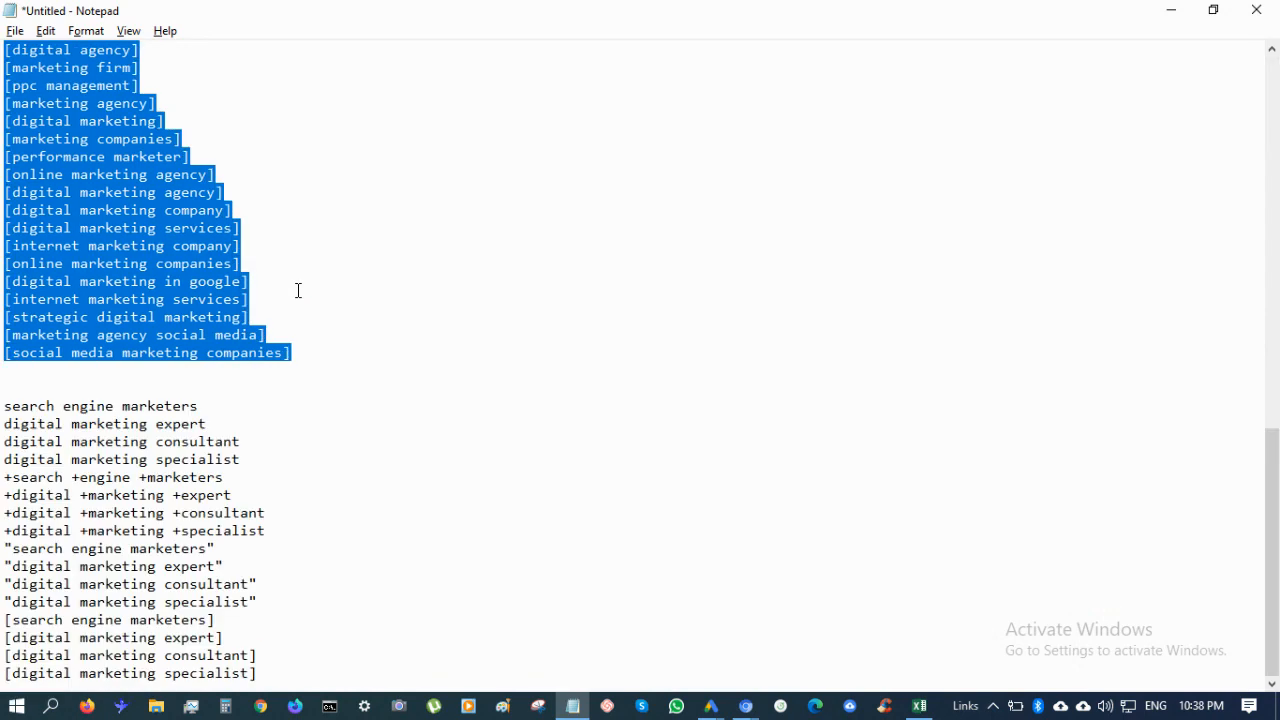
pyautogui.hotkey('alt', 'Tab')
pyautogui.write('C')
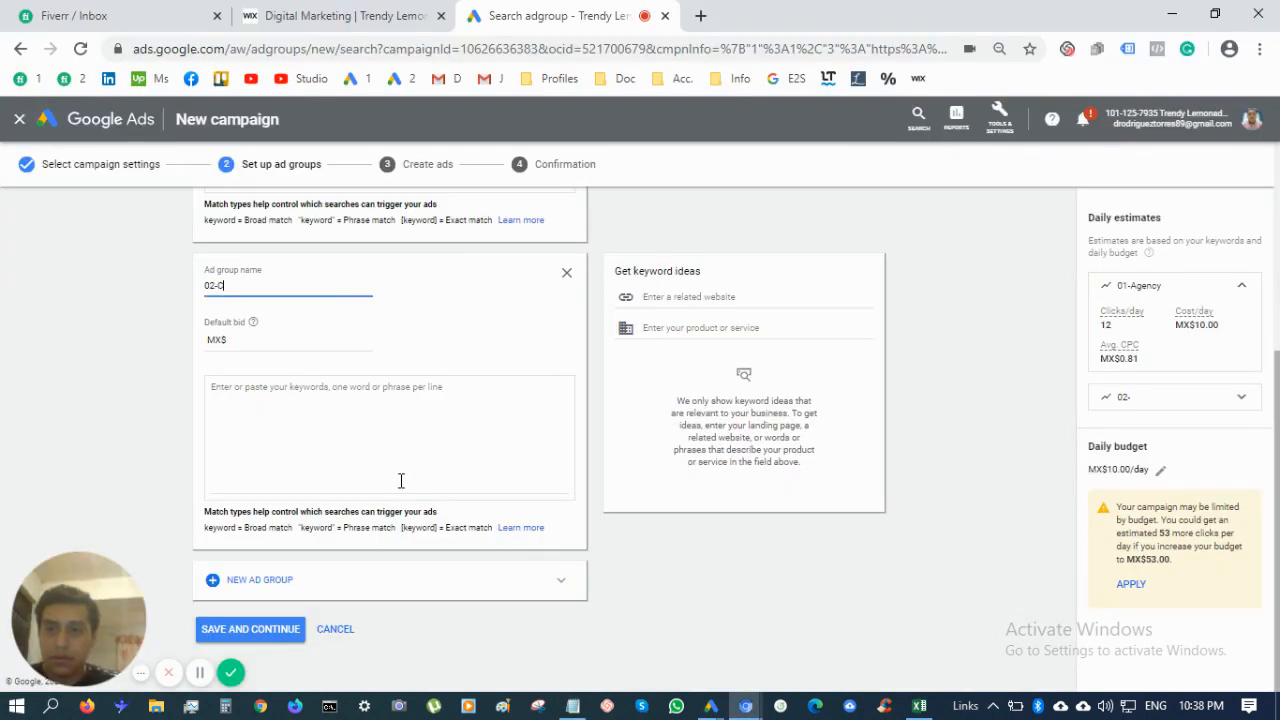
pyautogui.write('onsultant')
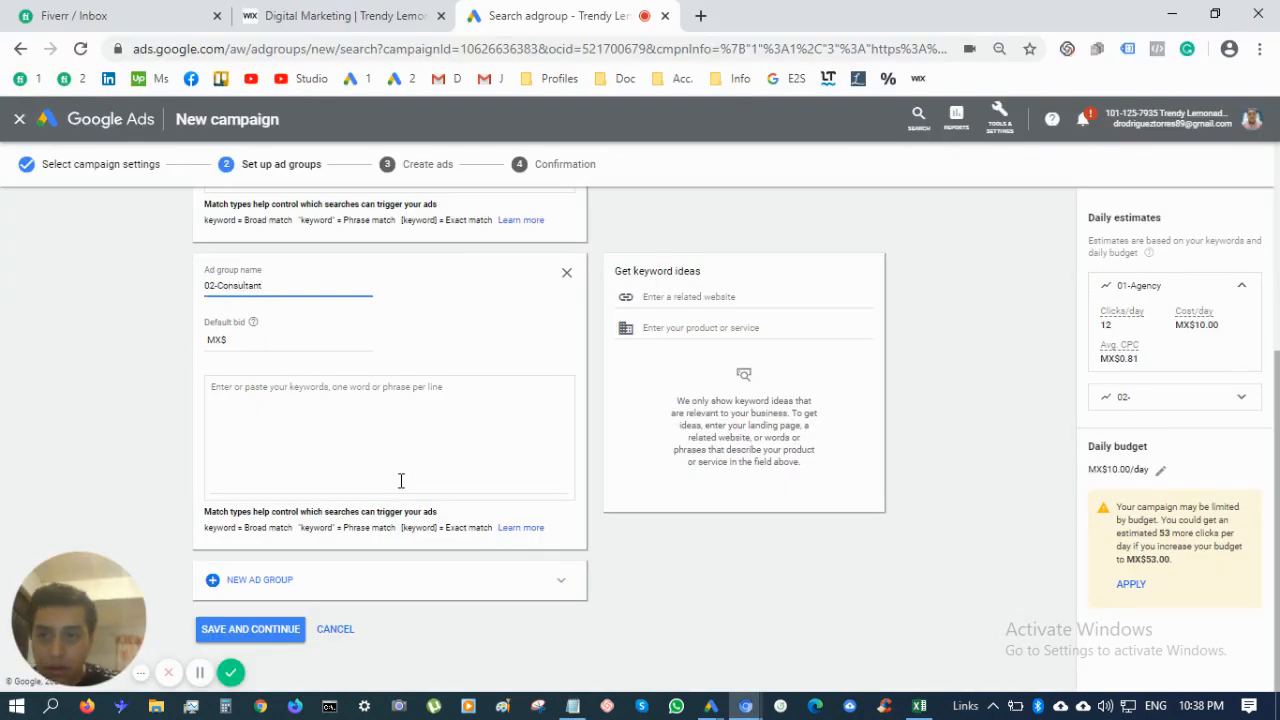
pyautogui.click(301, 334)
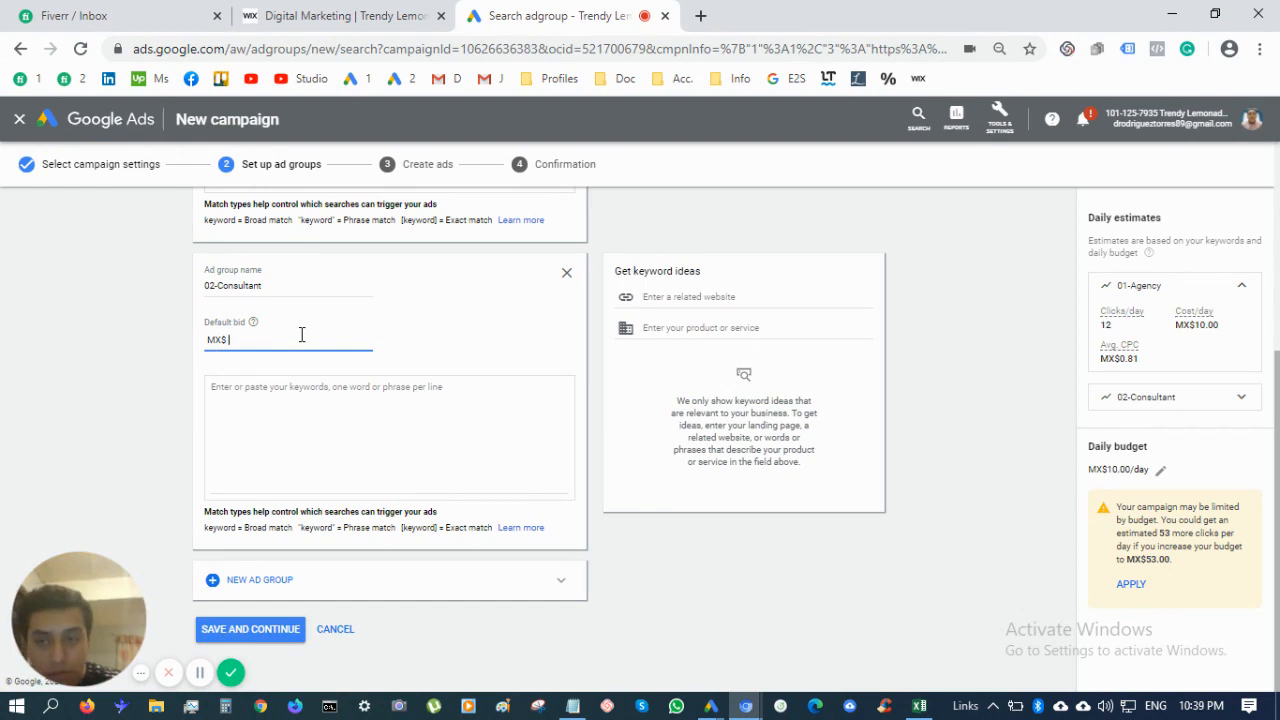
pyautogui.write('2')
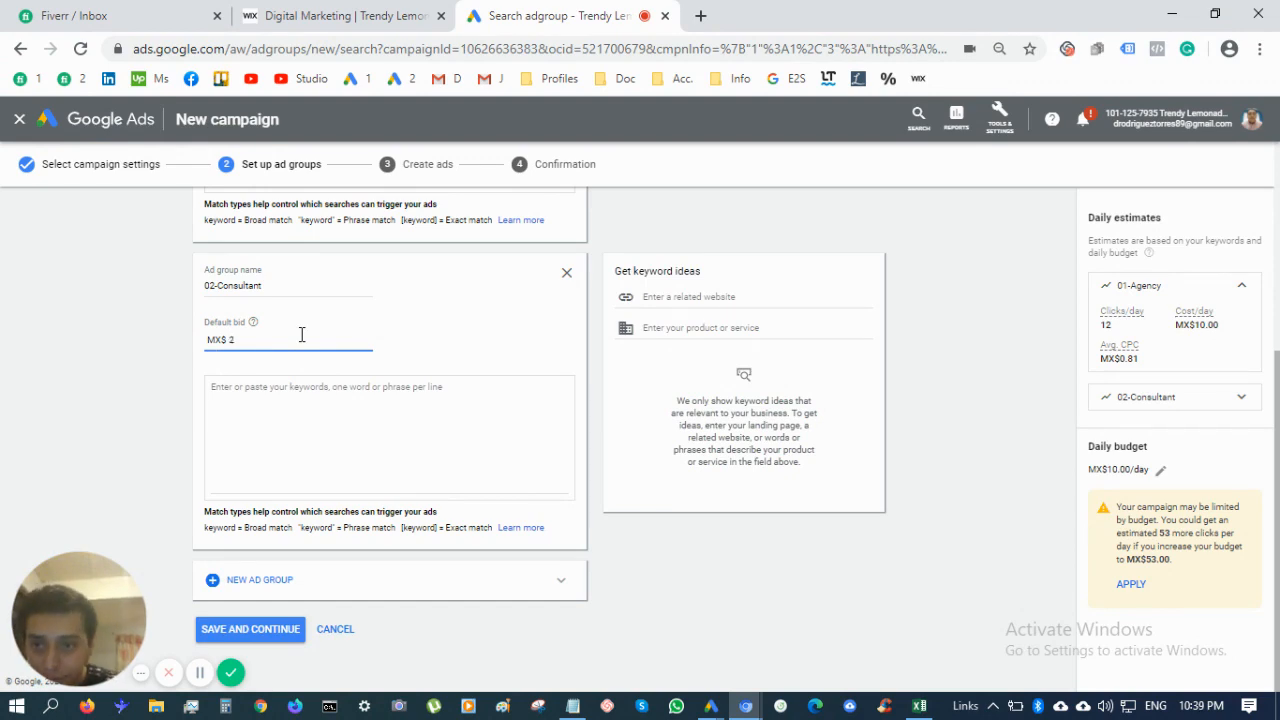
# Paste the sixteen search engine marketer keywords from Notepad and save the ad groups
pyautogui.click(323, 440)
pyautogui.hotkey('alt', 'Tab')
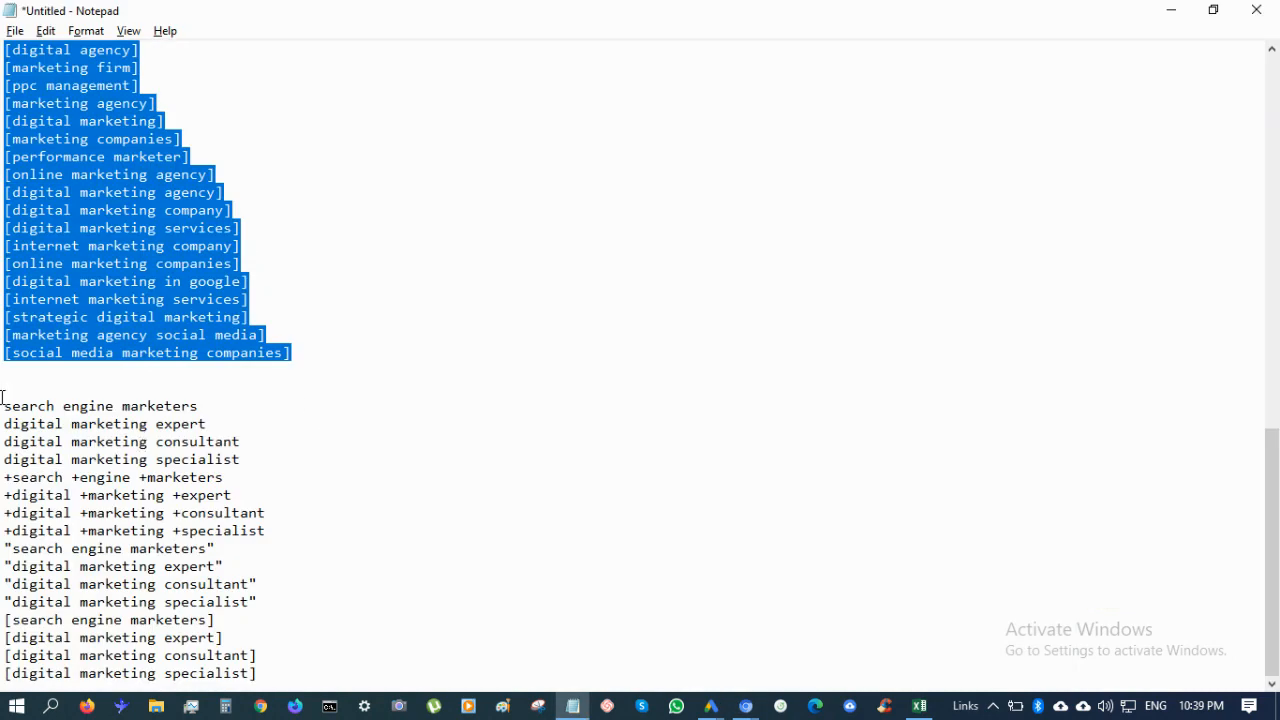
pyautogui.moveTo(3, 408); pyautogui.dragTo(389, 715)
pyautogui.hotkey('ctrl', 'c')
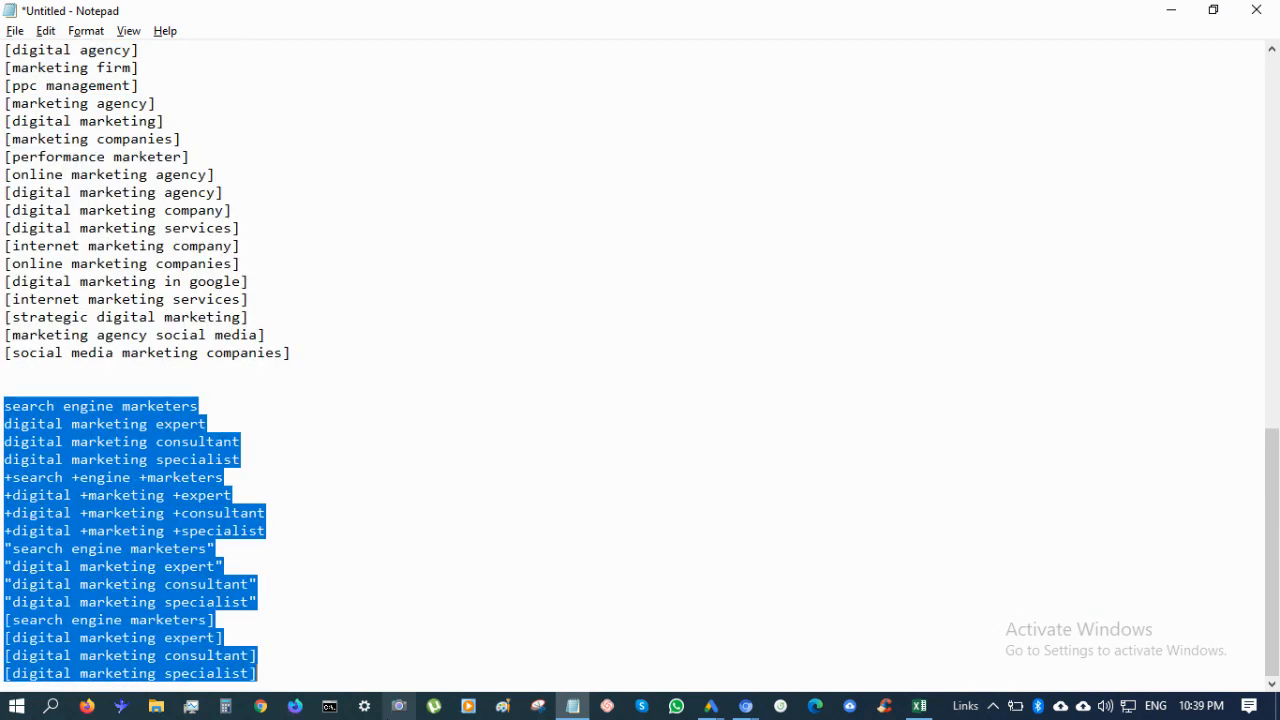
pyautogui.hotkey('alt', 'Tab')
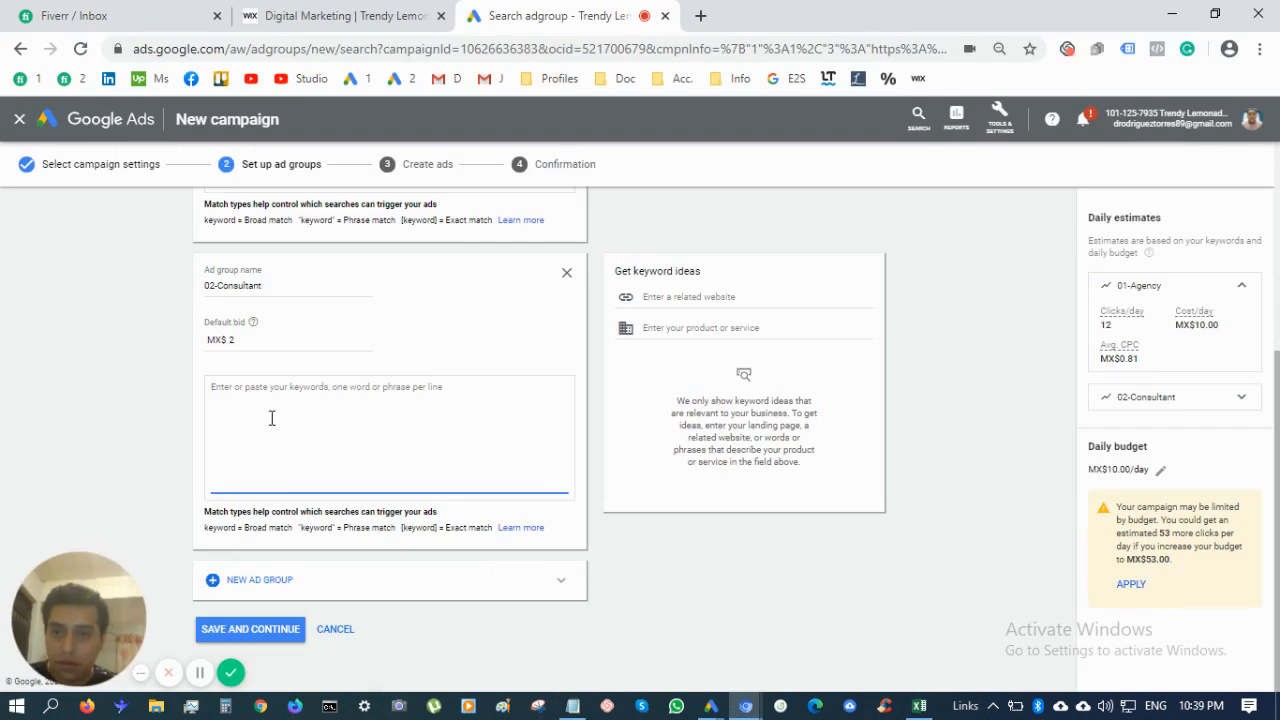
pyautogui.hotkey('ctrl', 'v')
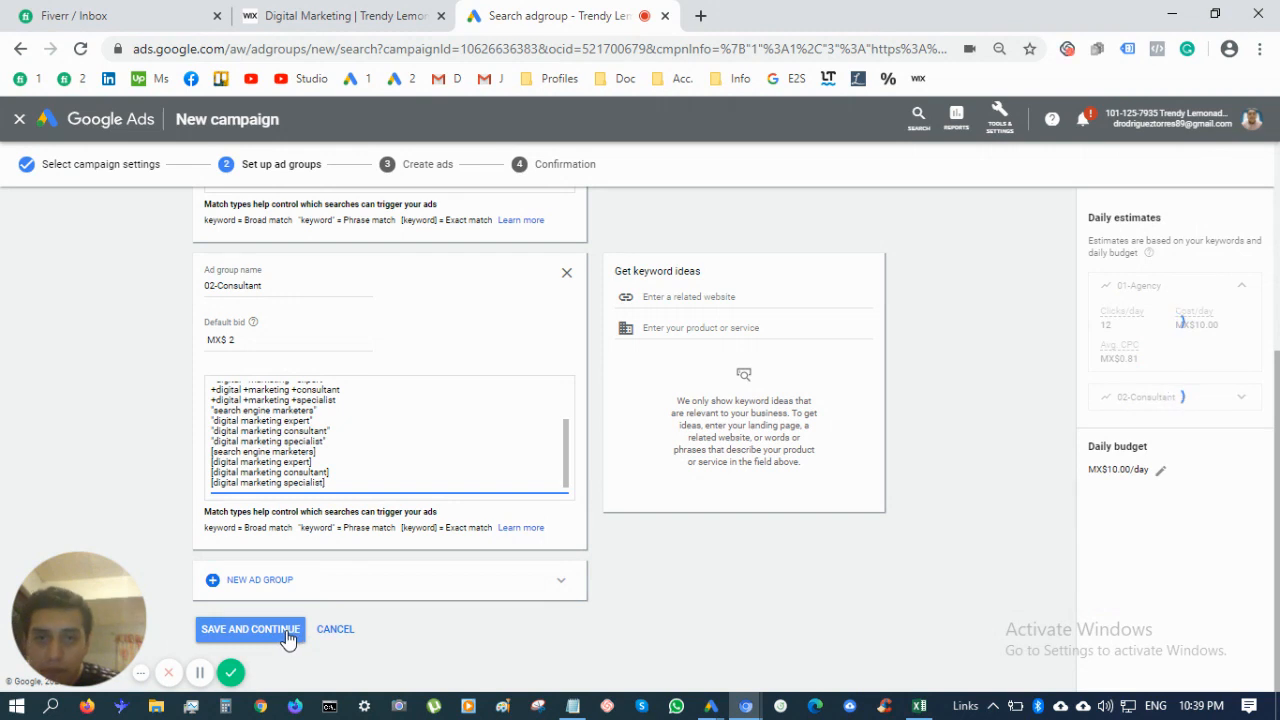
pyautogui.click(287, 632)
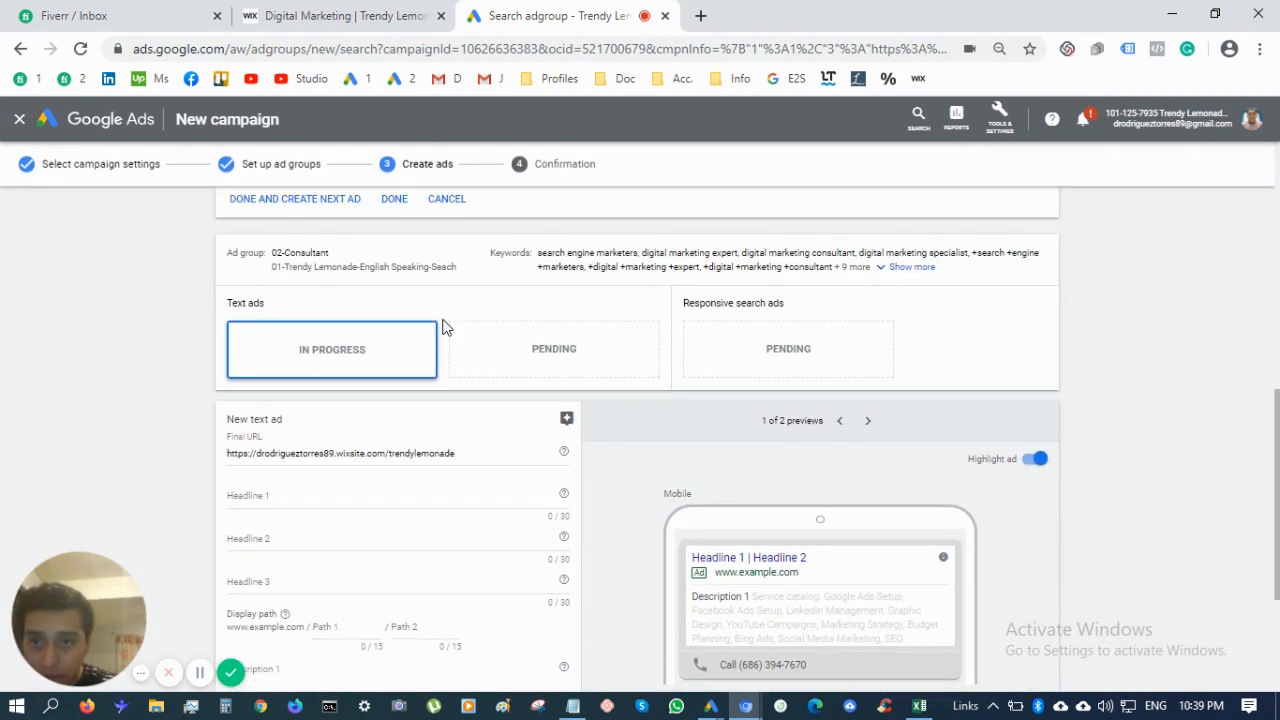
# Start Headline 2 with '{KeyWord:' so the keyword insertion choices appear
pyautogui.scroll(-2, 453, 486)
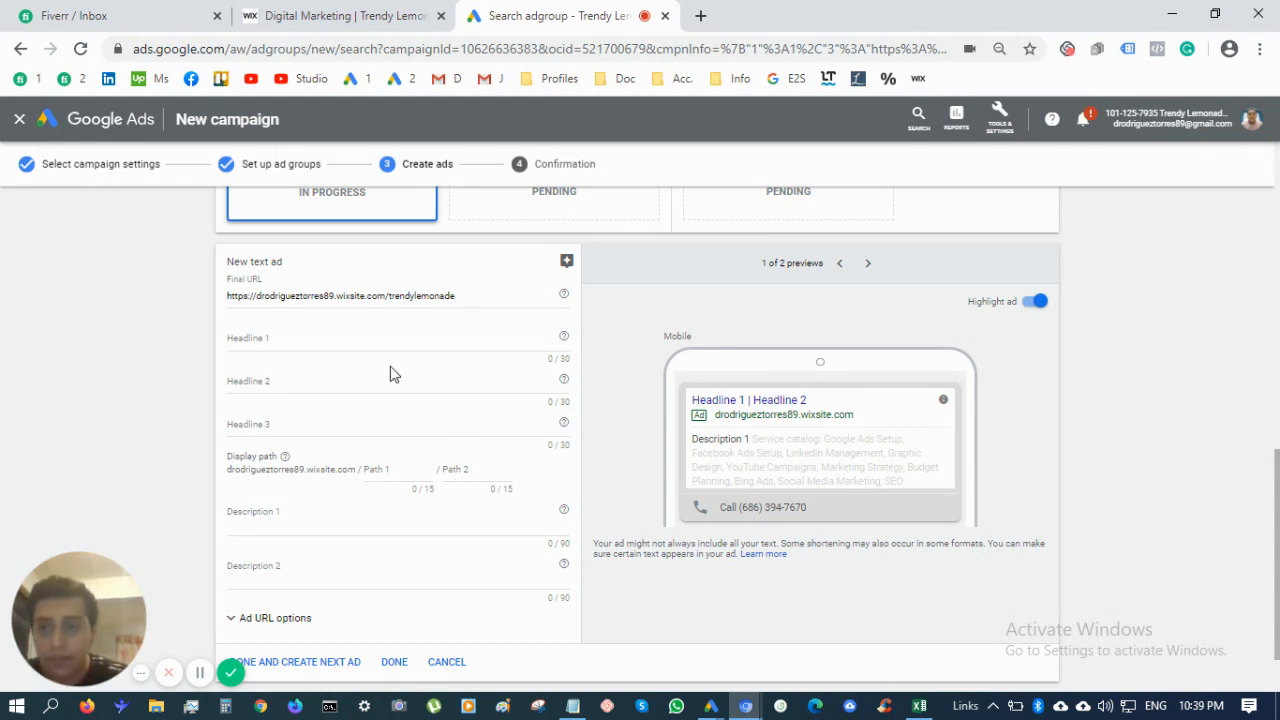
pyautogui.scroll(-1, 390, 370)
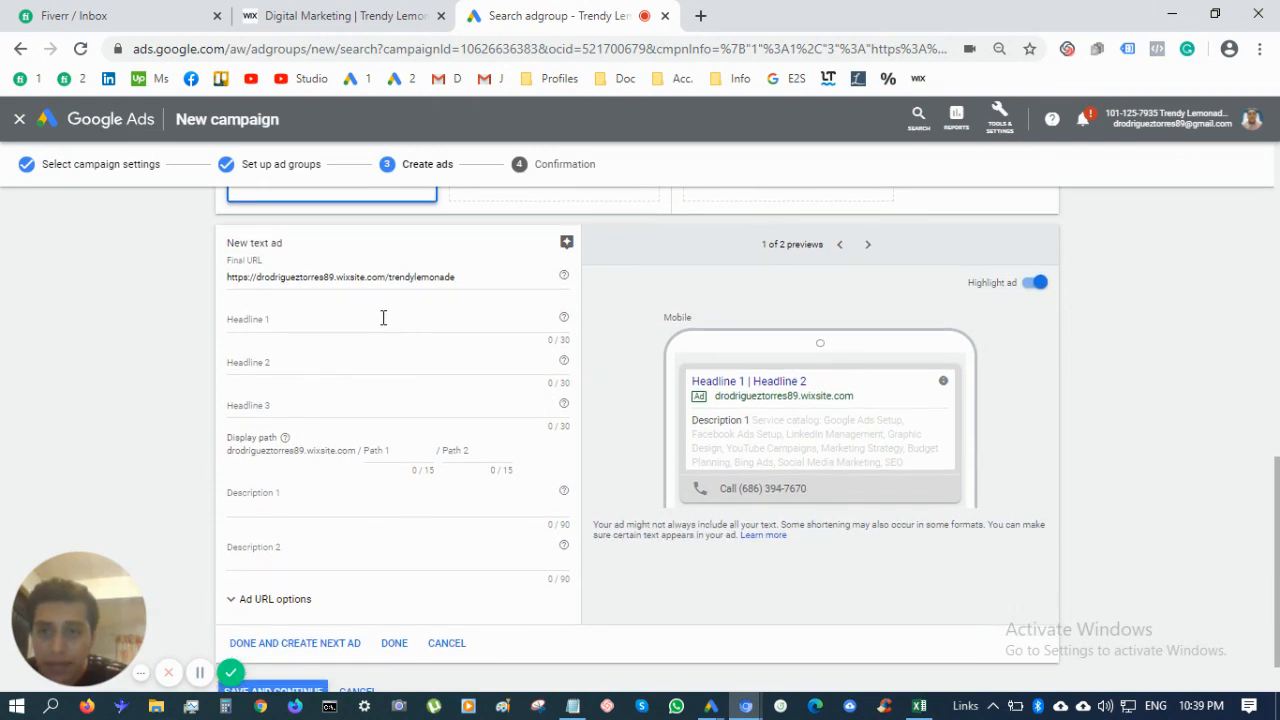
pyautogui.click(383, 317)
pyautogui.click(383, 359)
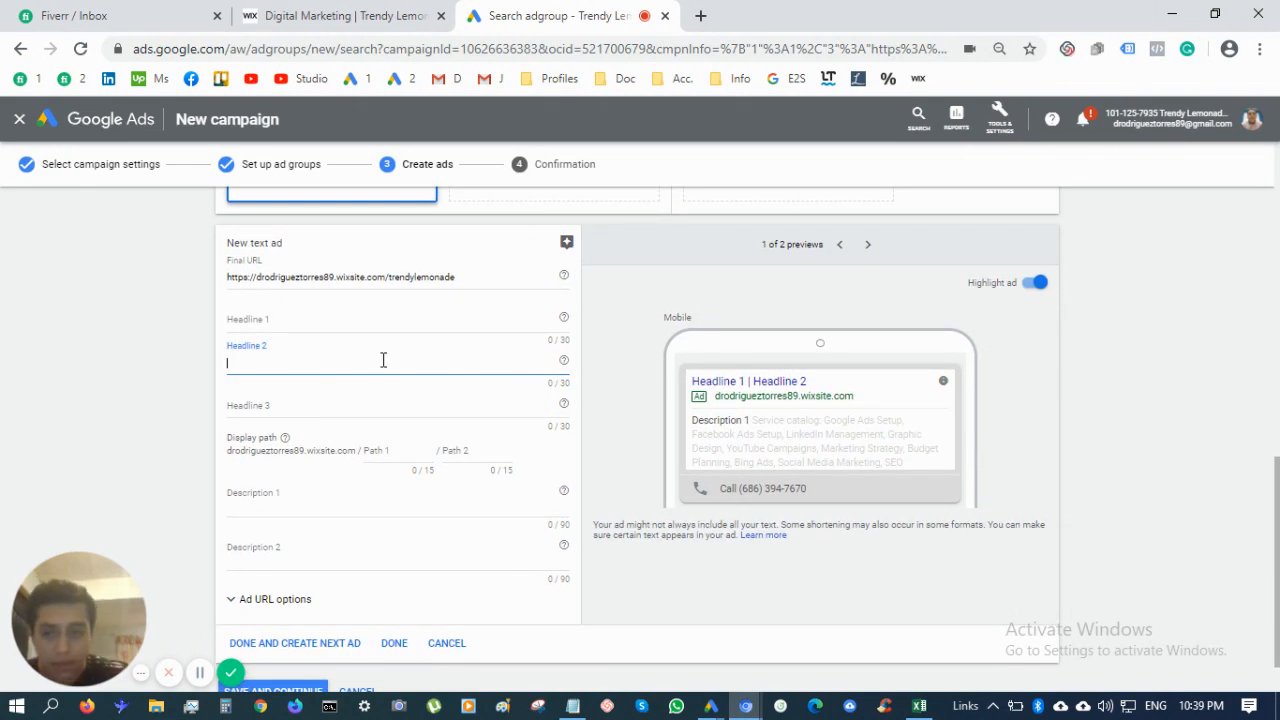
pyautogui.scroll(-1, 383, 362)
pyautogui.scroll(3, 383, 366)
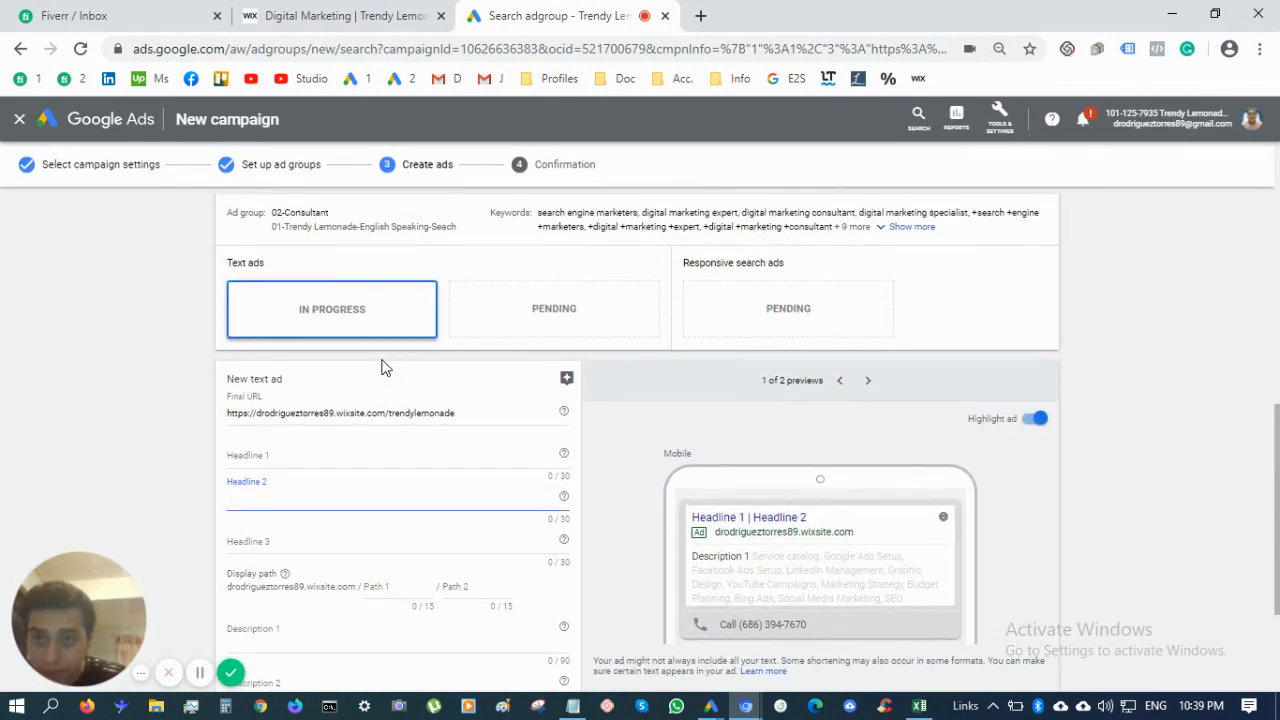
pyautogui.scroll(-1, 382, 367)
pyautogui.write('{')
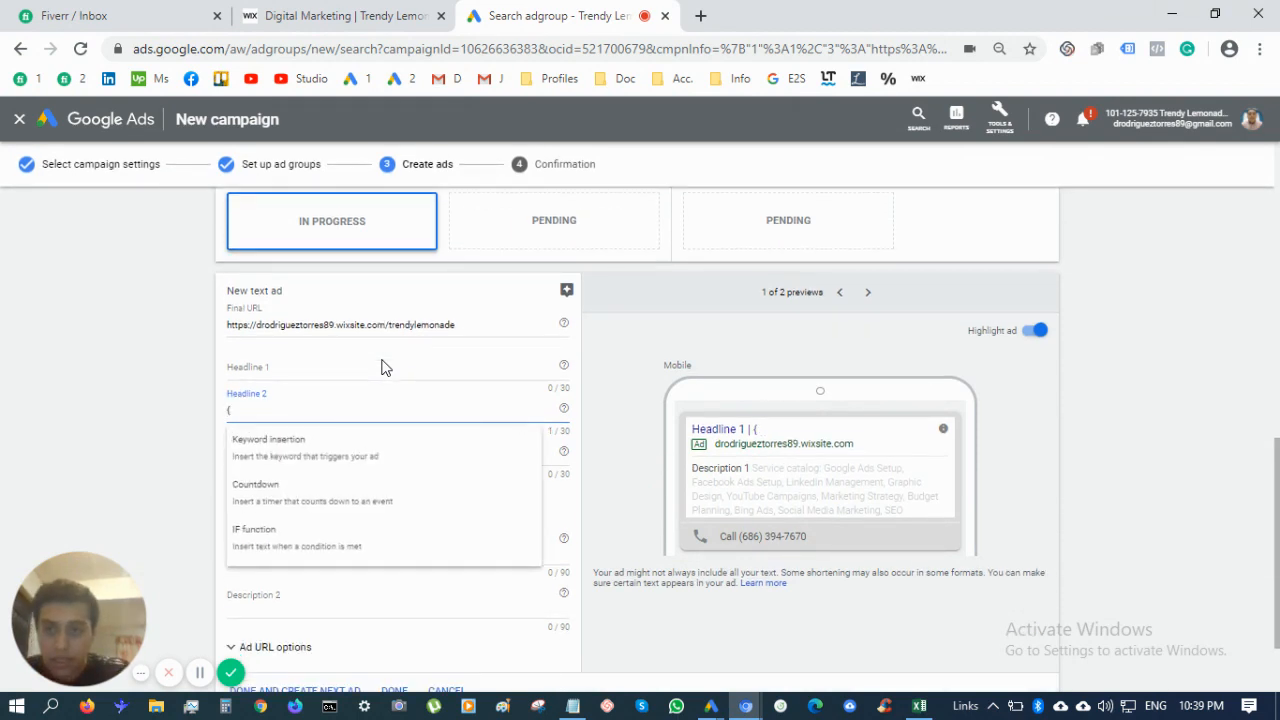
pyautogui.write('Key')
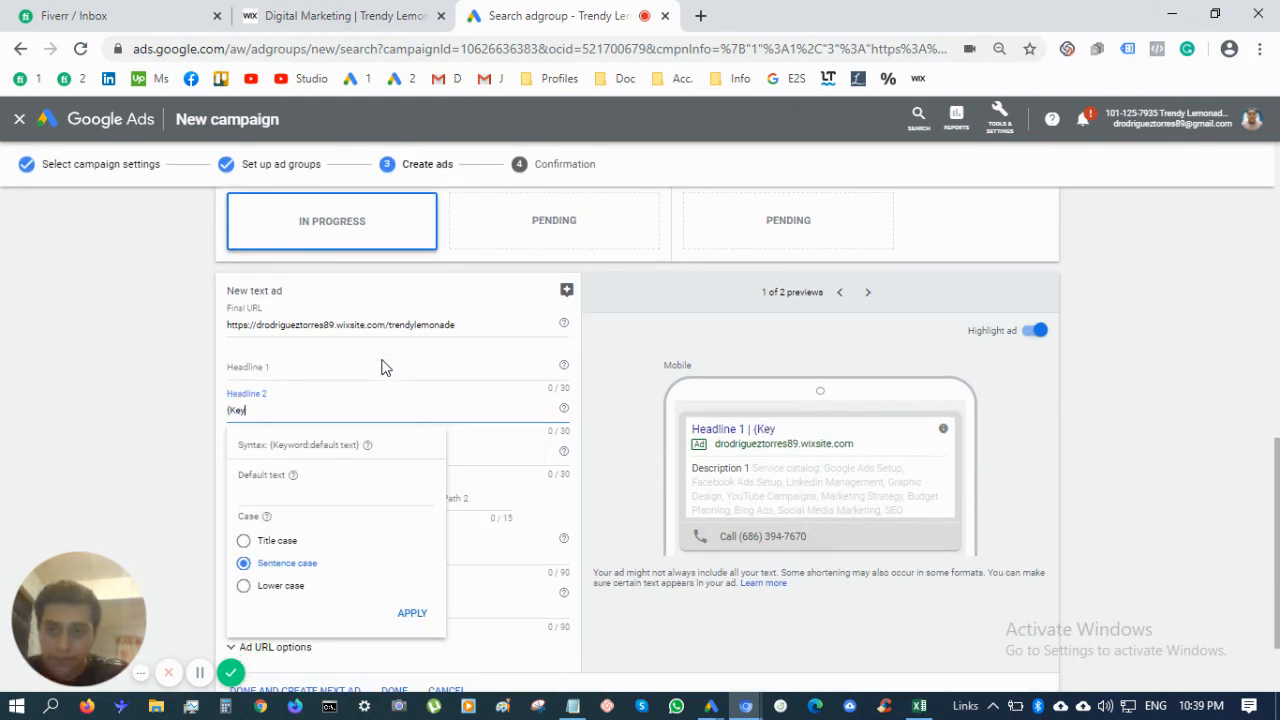
pyautogui.write('Word')
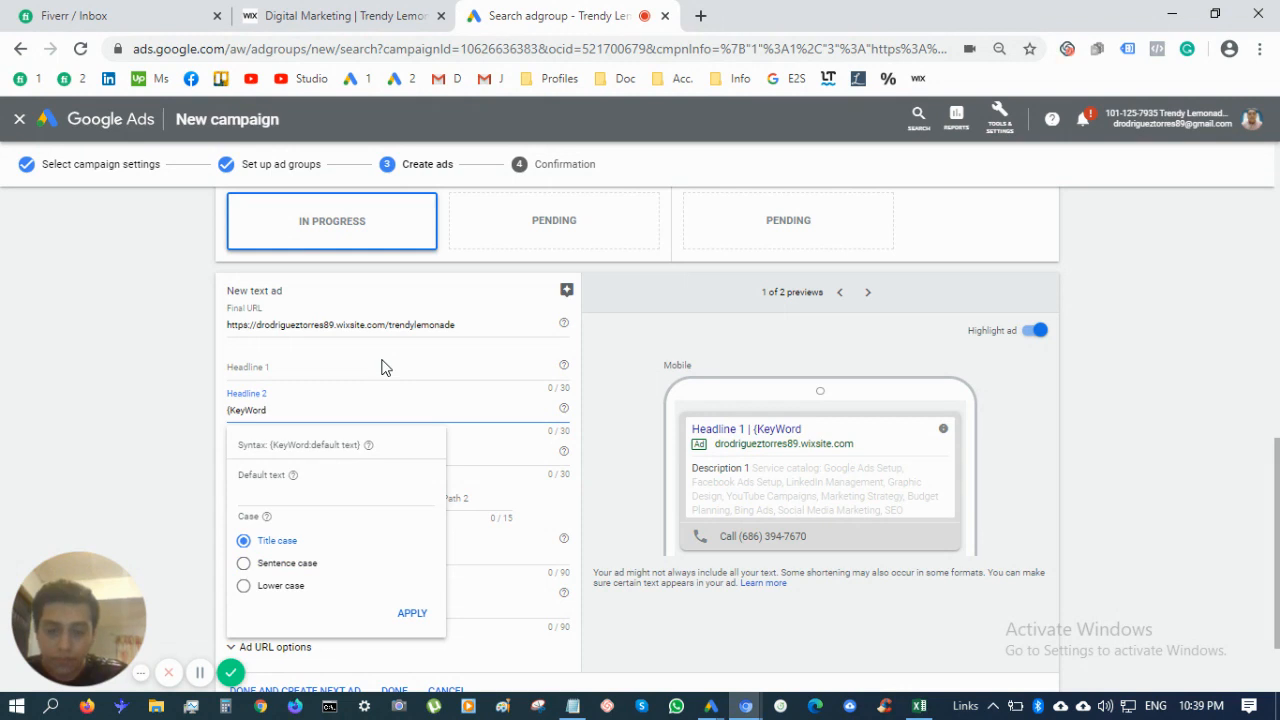
pyautogui.write(':{')
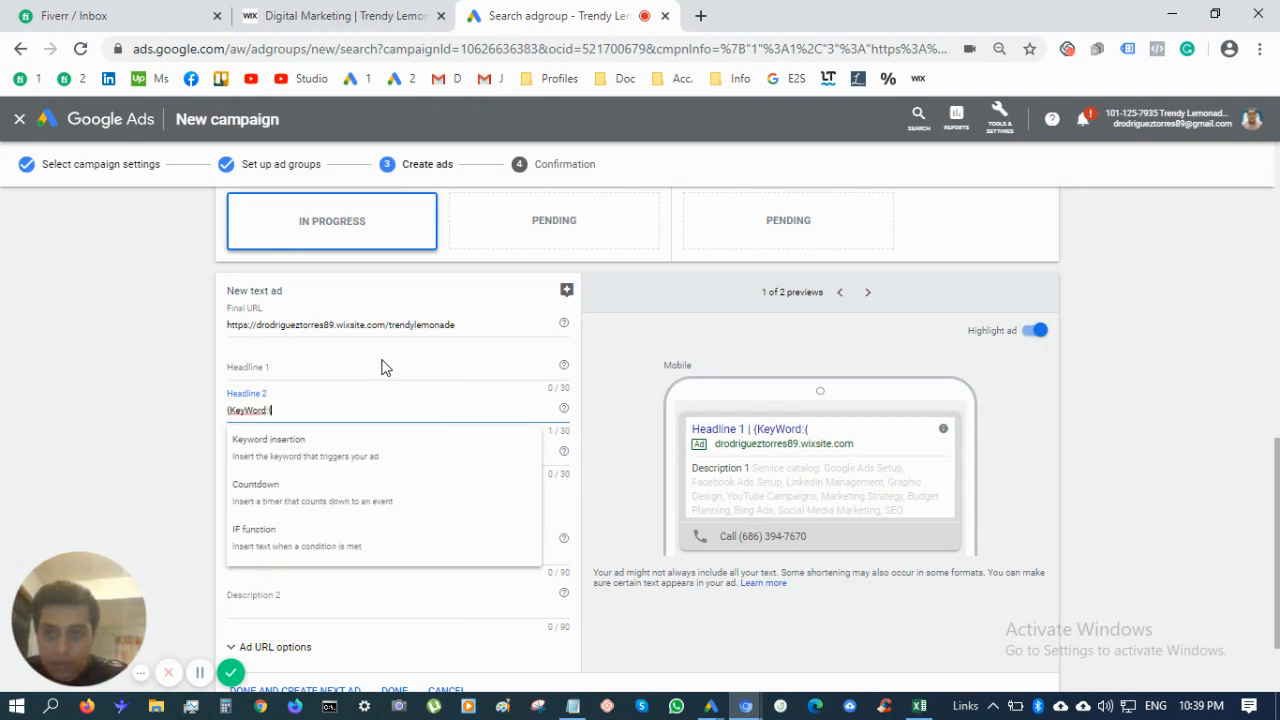
# Remove the extra opening brace from Headline 2's keyword insertion code
pyautogui.press('BackSpace')
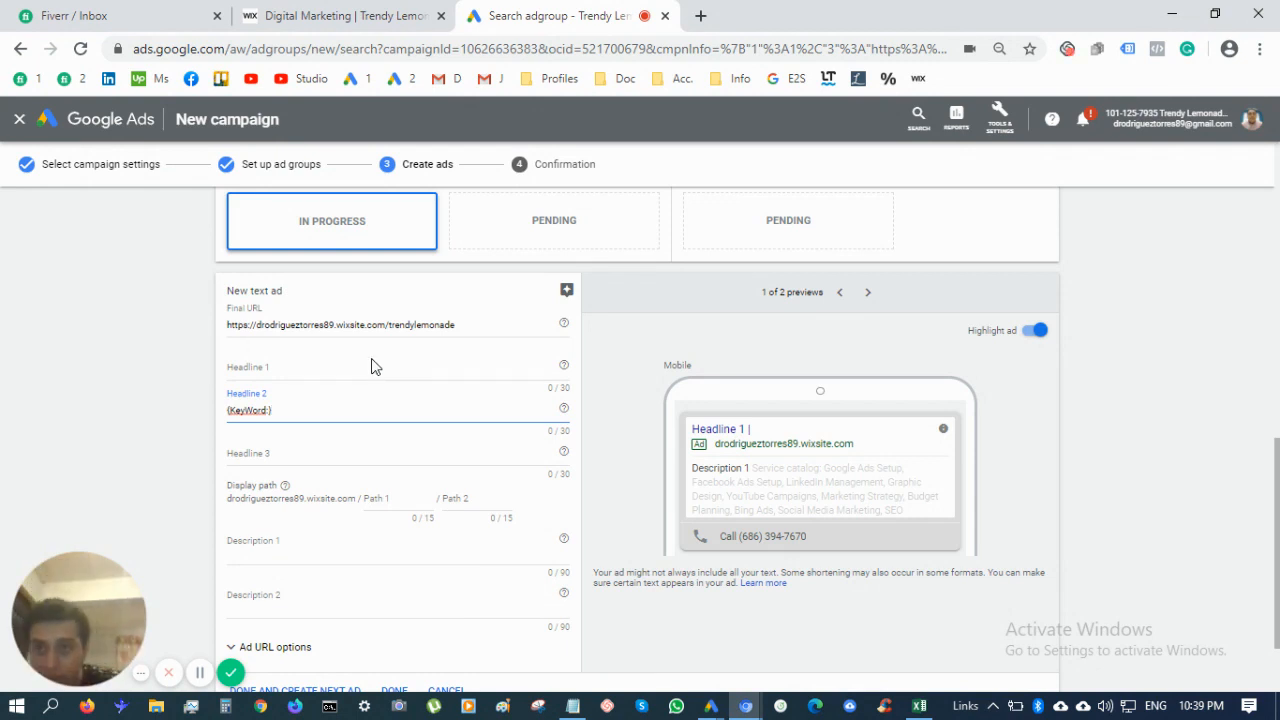
pyautogui.click(356, 368)
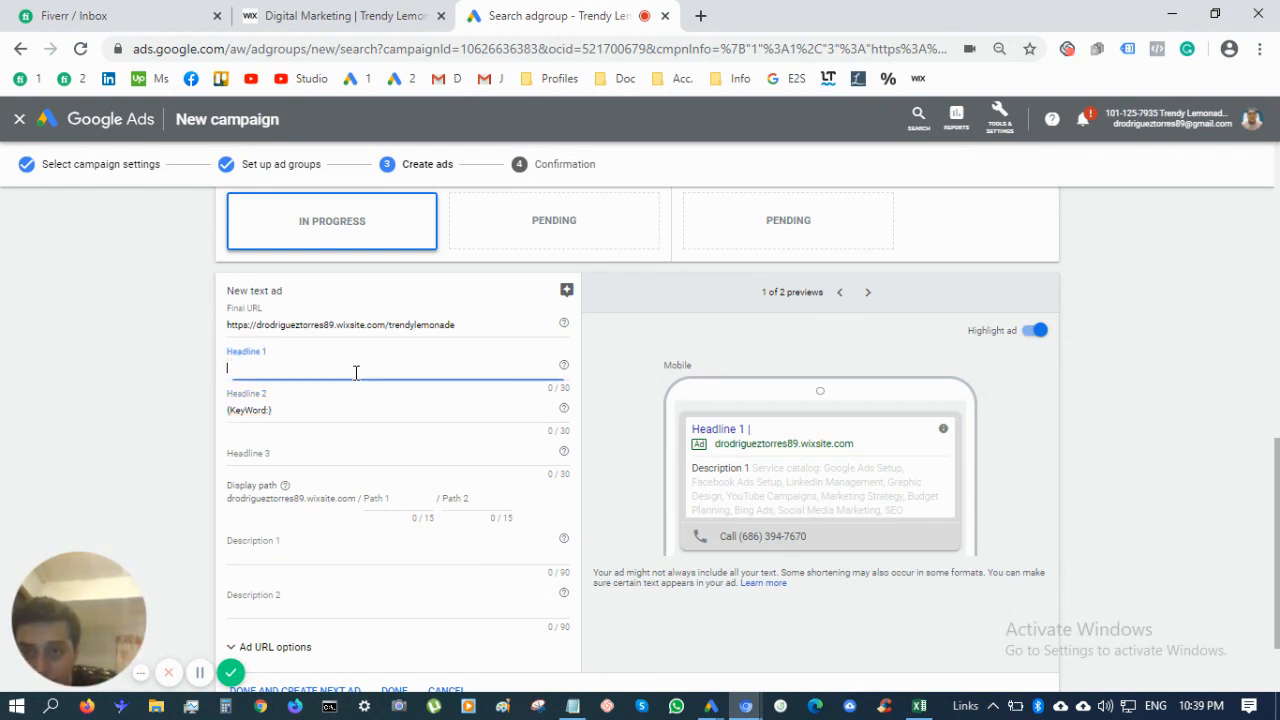
pyautogui.rightClick(293, 371)
pyautogui.click(280, 371)
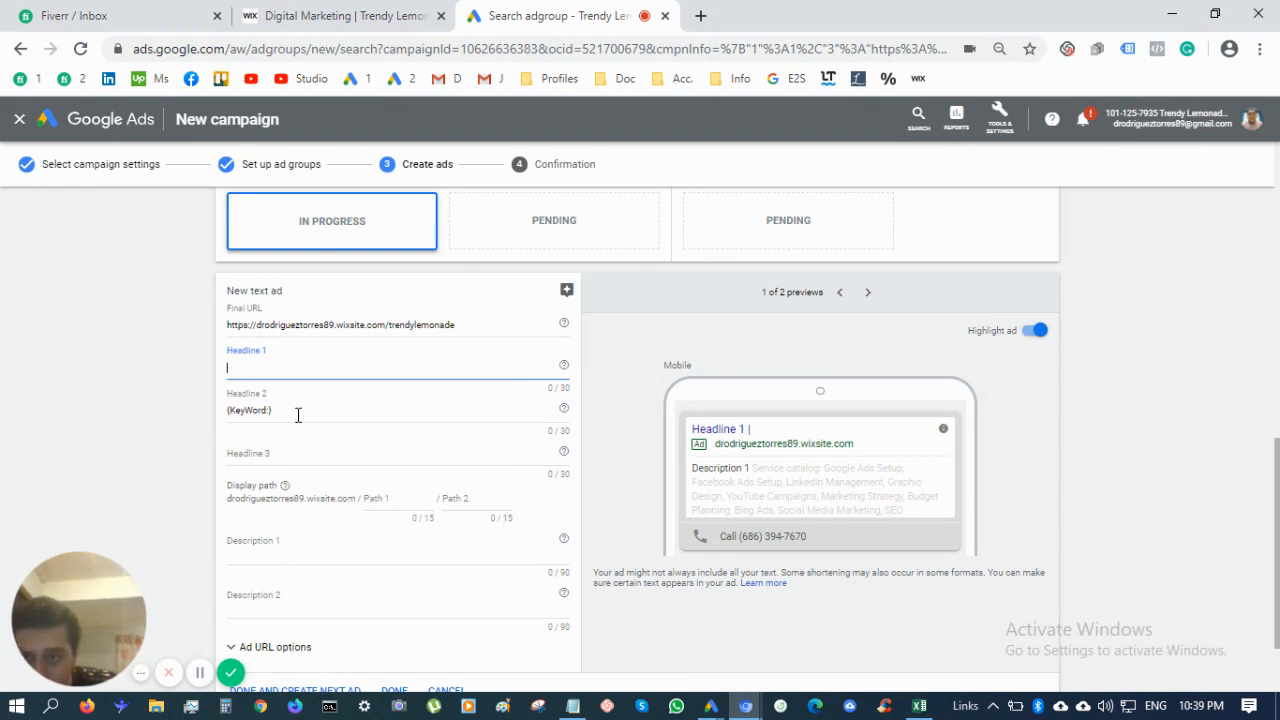
pyautogui.click(307, 411)
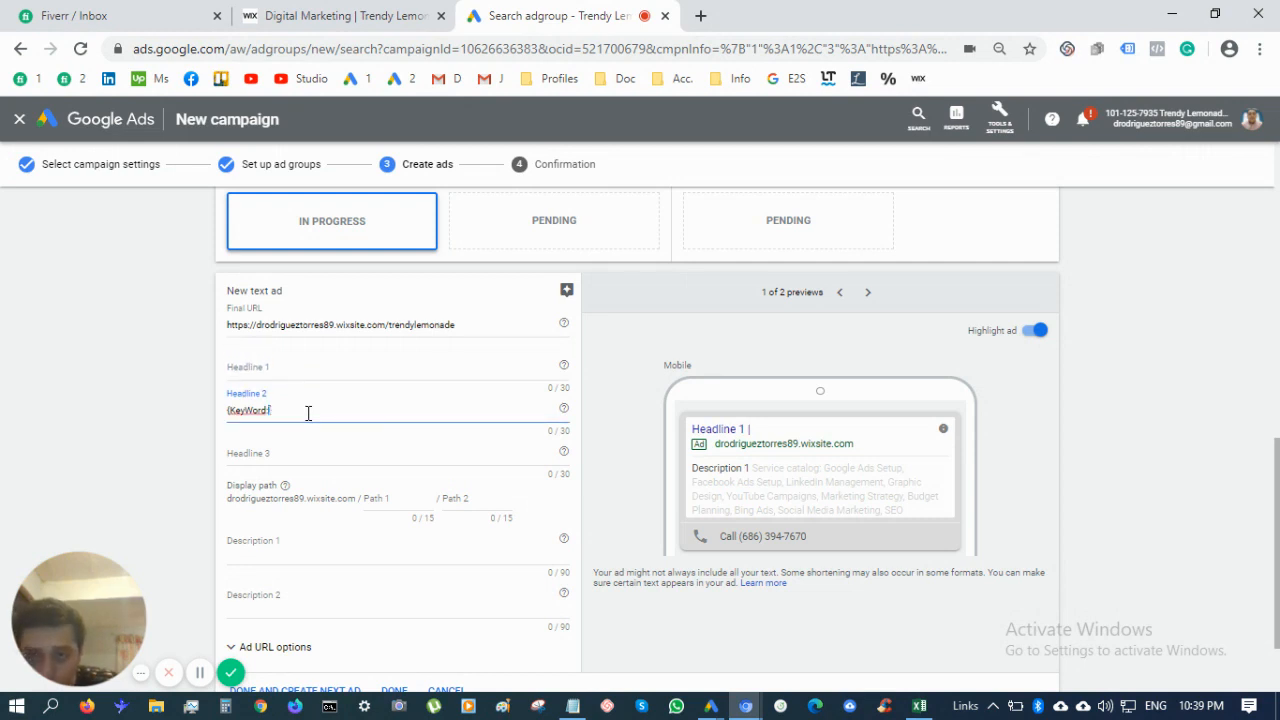
pyautogui.tripleClick(308, 413)
pyautogui.click(308, 413)
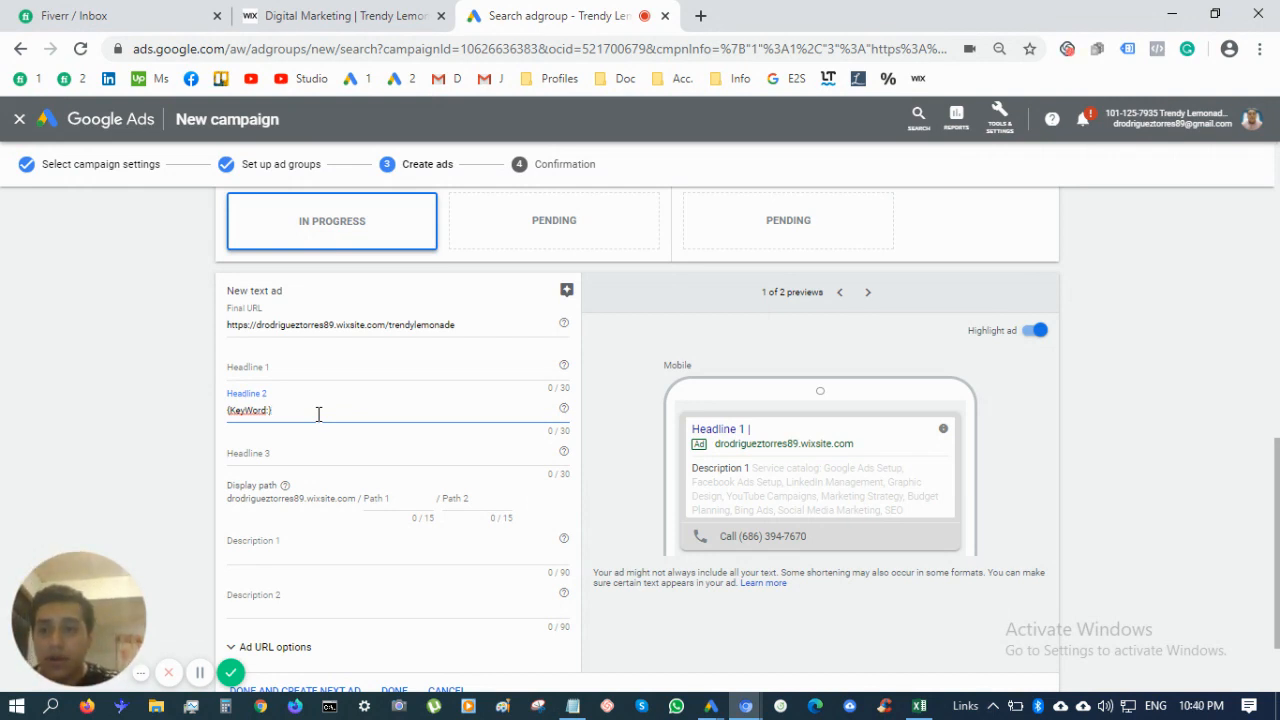
pyautogui.press('Left')
pyautogui.press('Right')
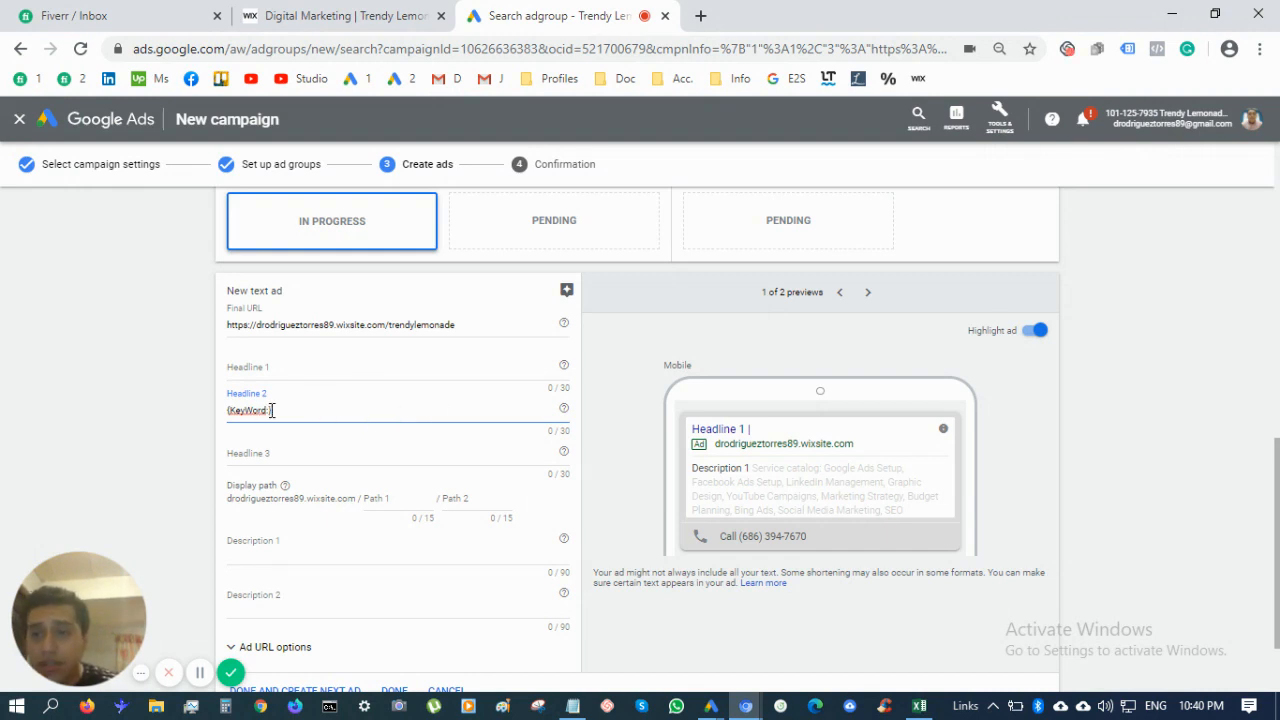
# Set the keyword insertion default text to Trendy Lemonade Marketing, keeping Title case
pyautogui.press('Left')
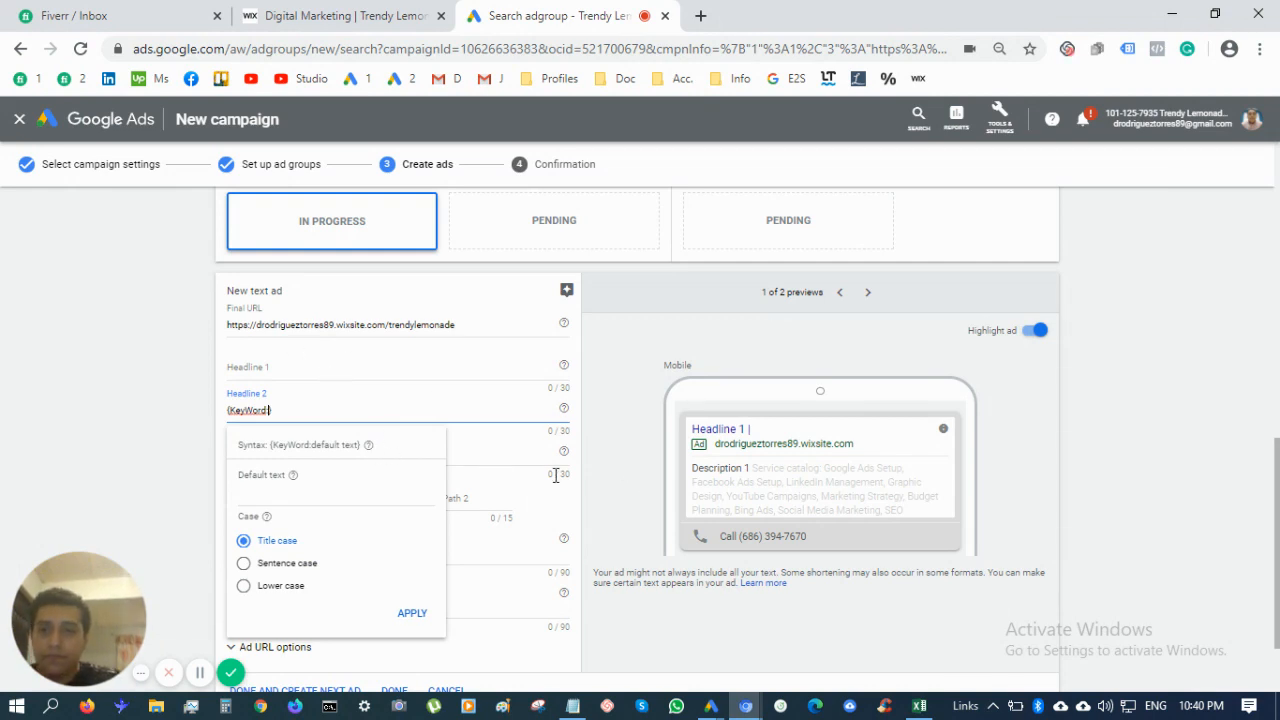
pyautogui.write('Trendy Lemonade')
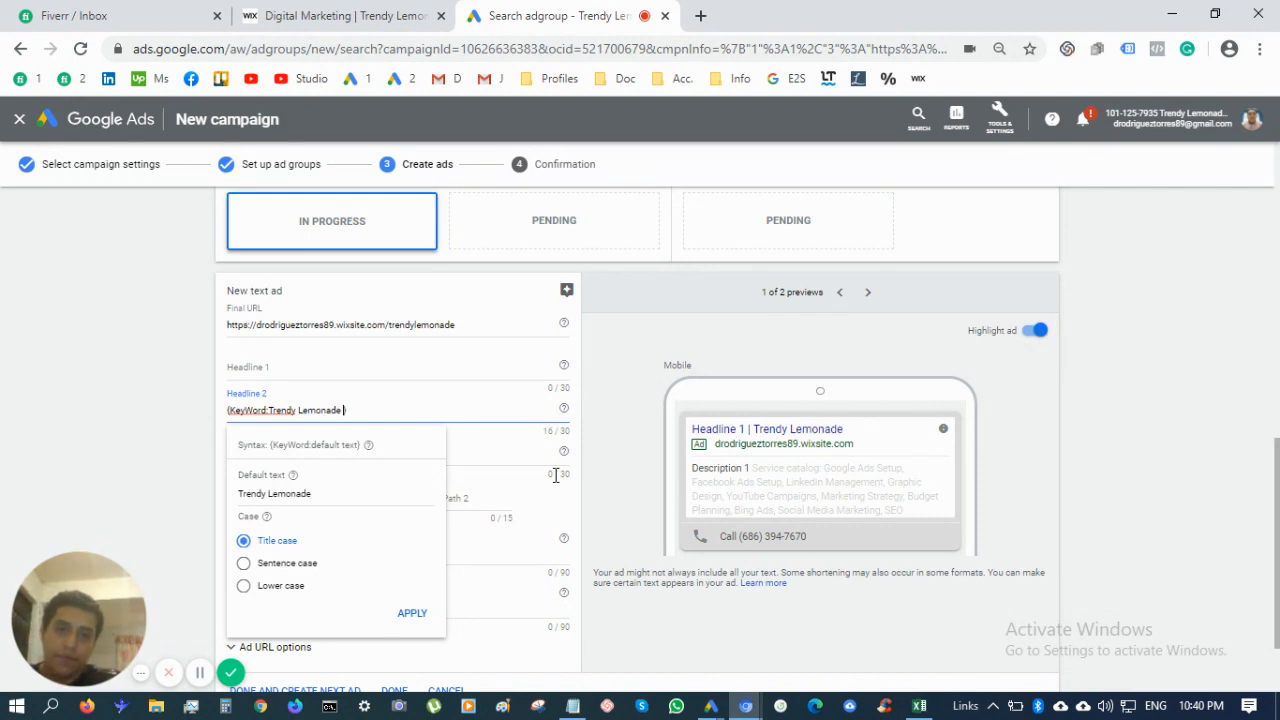
pyautogui.write(' Marketing')
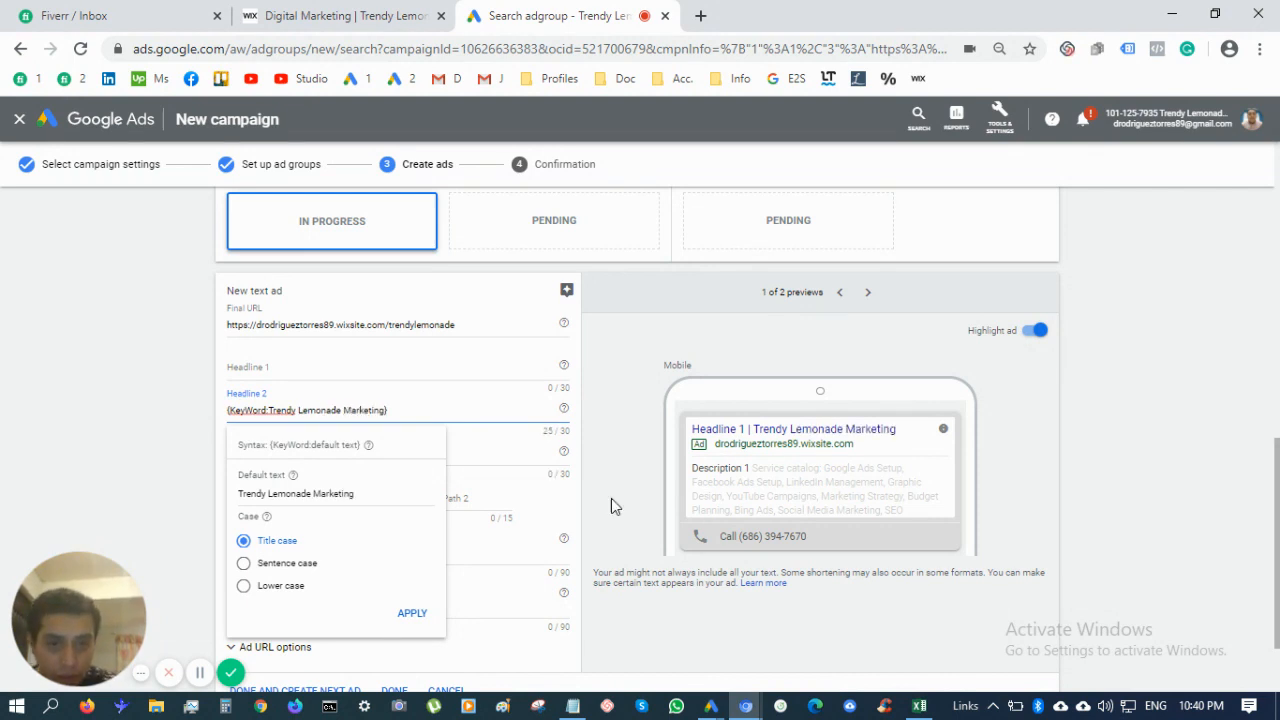
pyautogui.click(405, 364)
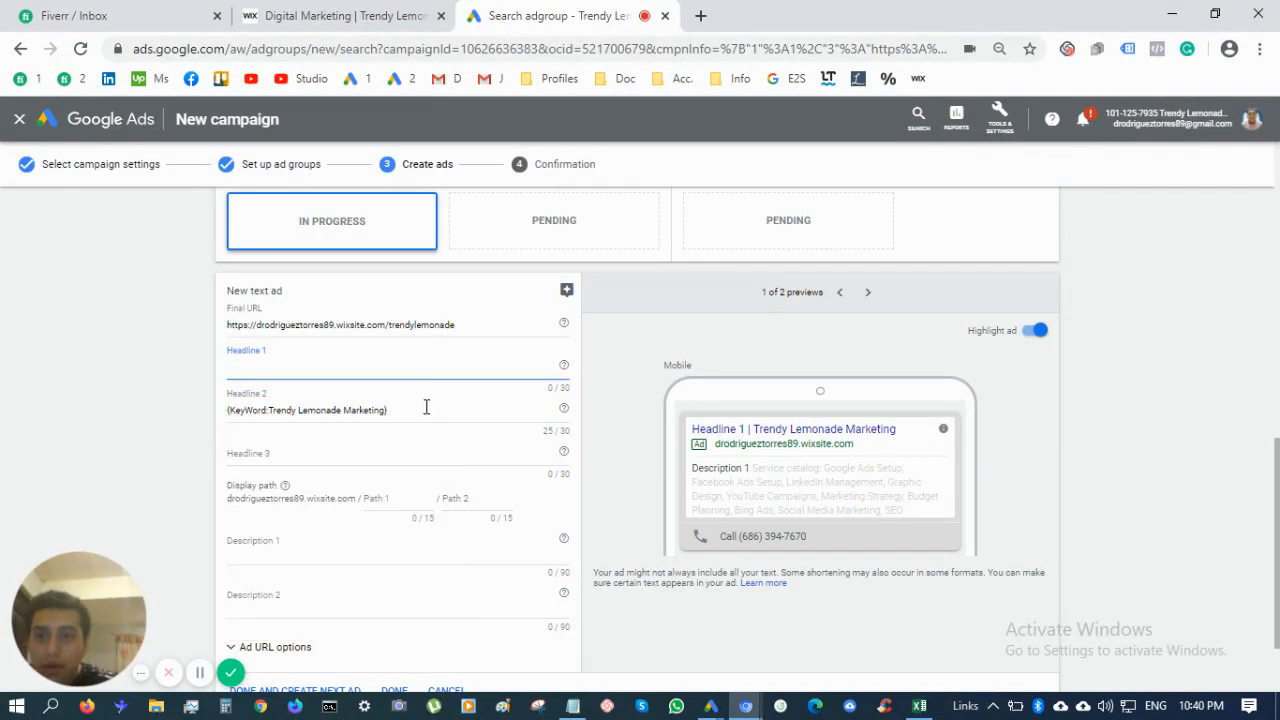
pyautogui.tripleClick(425, 408)
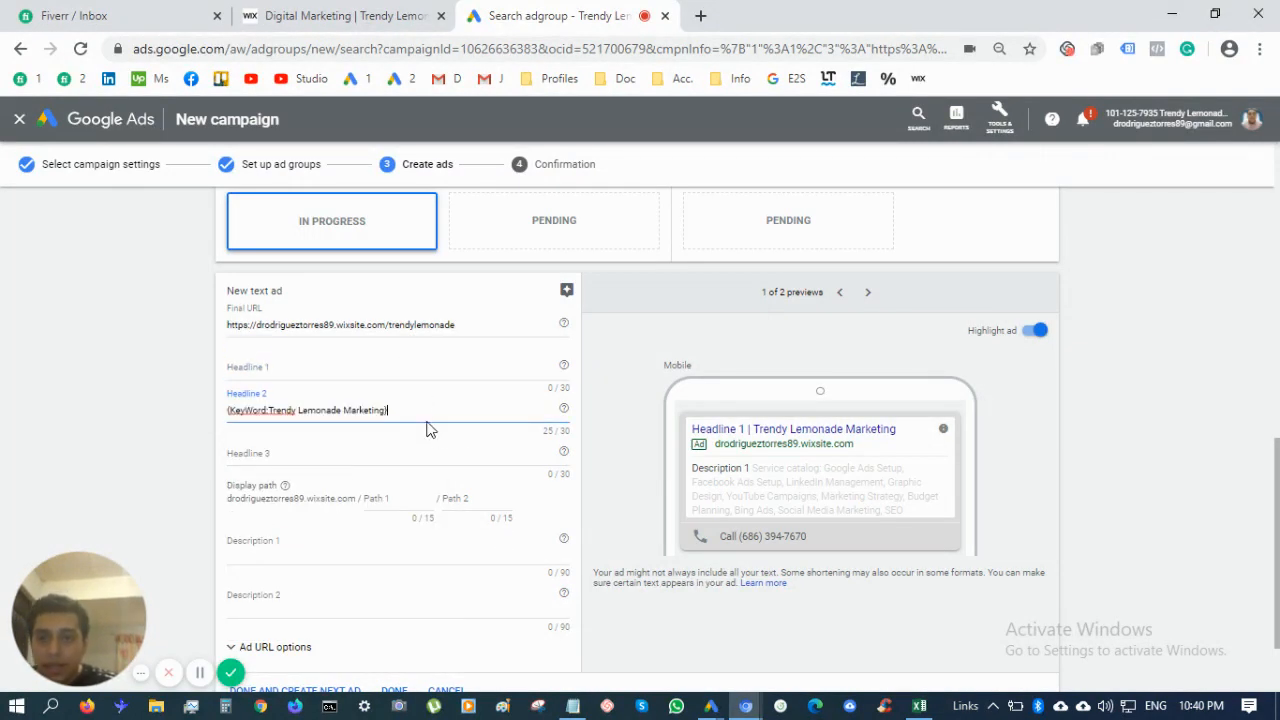
pyautogui.click(424, 455)
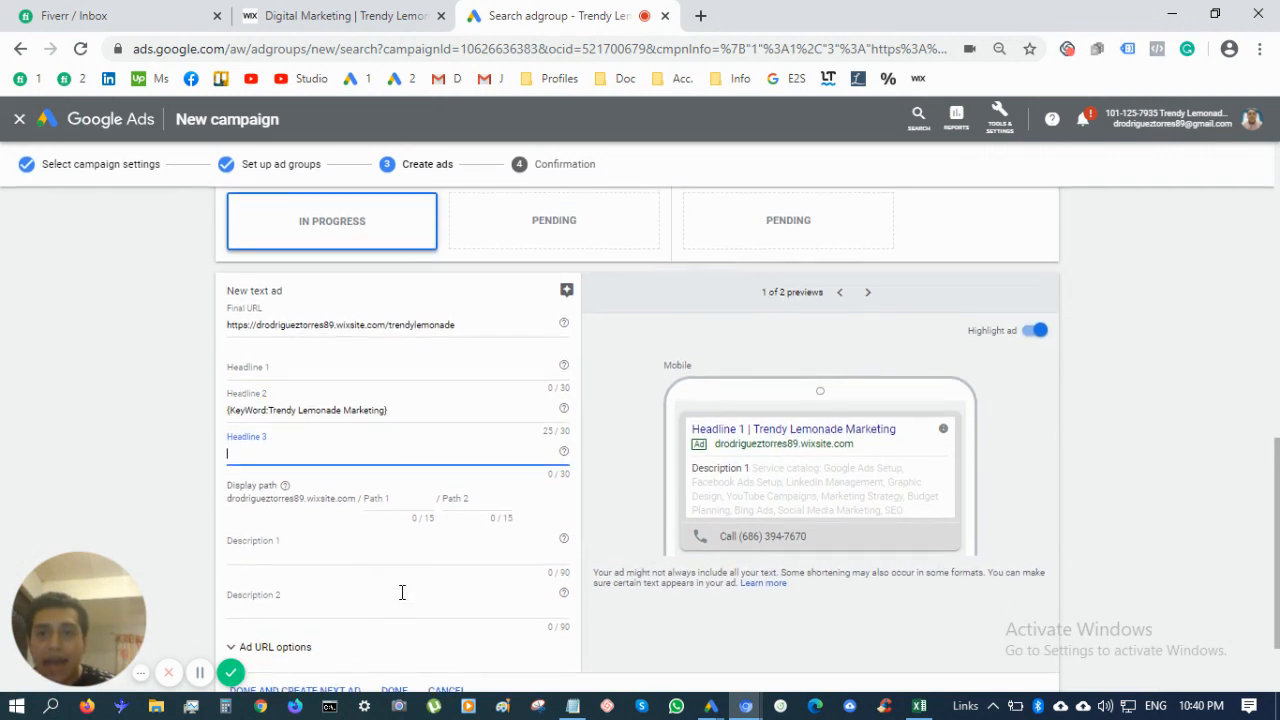
pyautogui.click(400, 420)
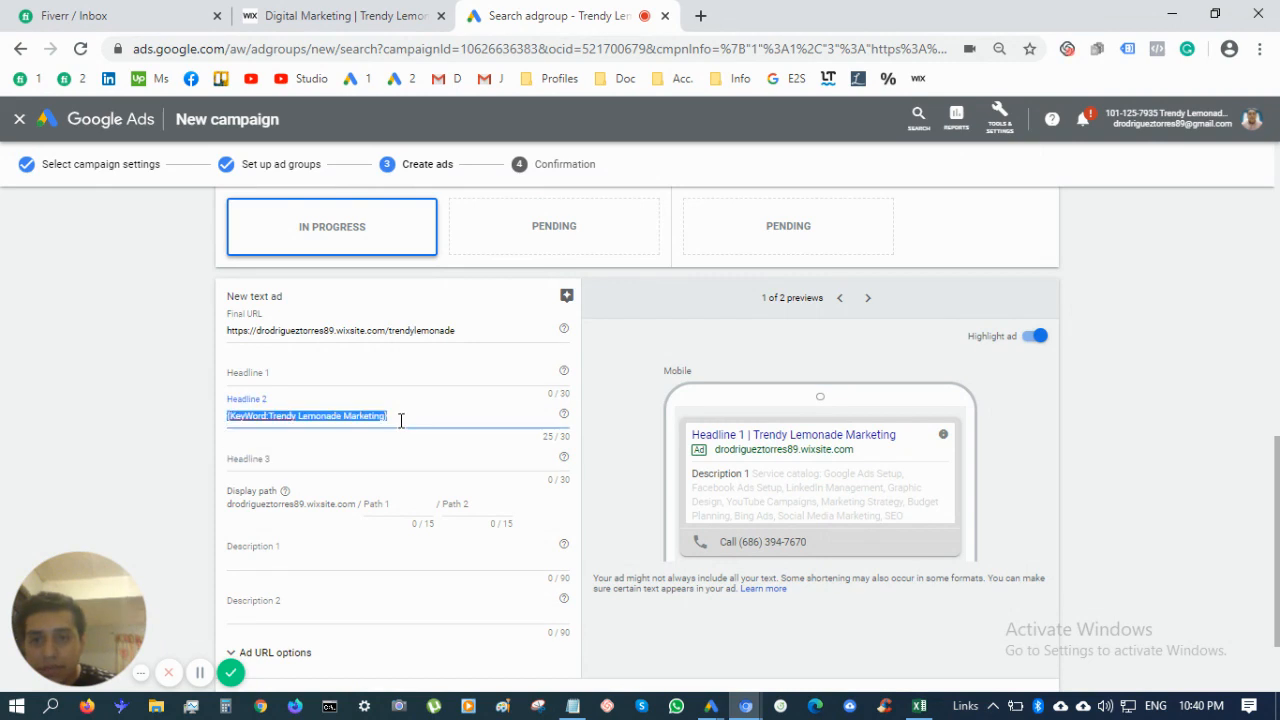
pyautogui.click(400, 420)
pyautogui.tripleClick(401, 421)
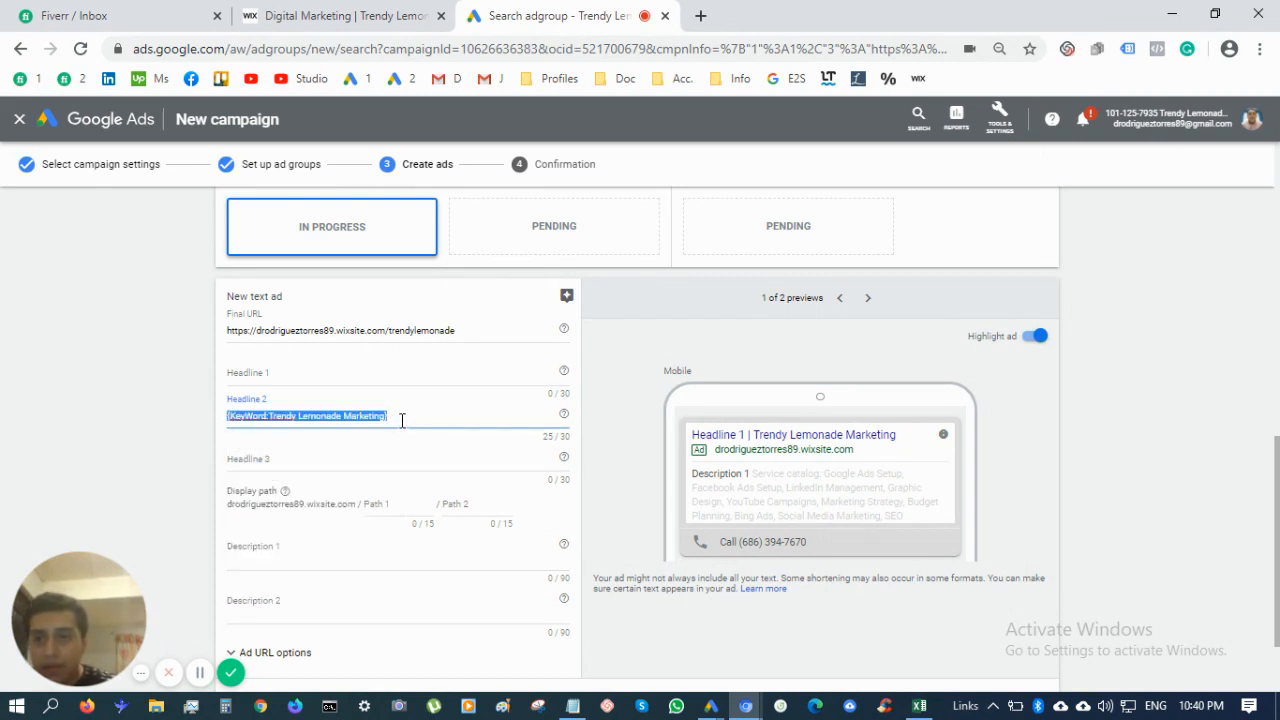
pyautogui.click(256, 418)
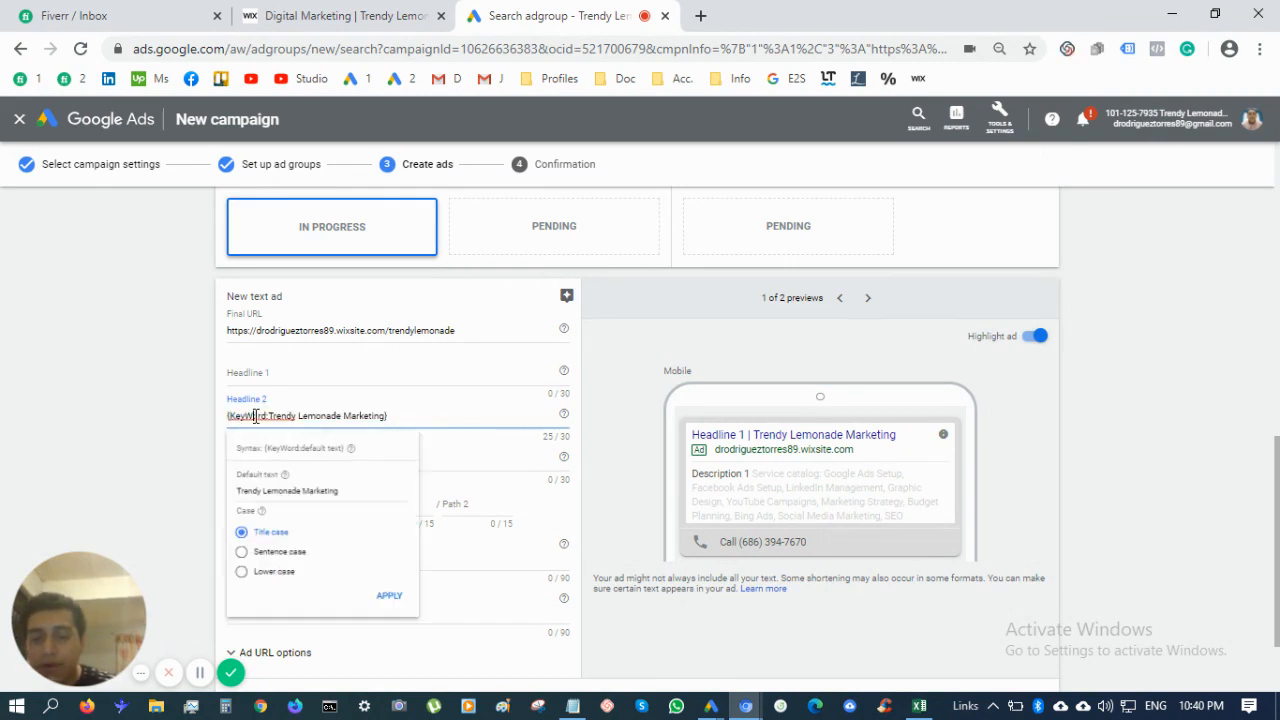
pyautogui.click(323, 372)
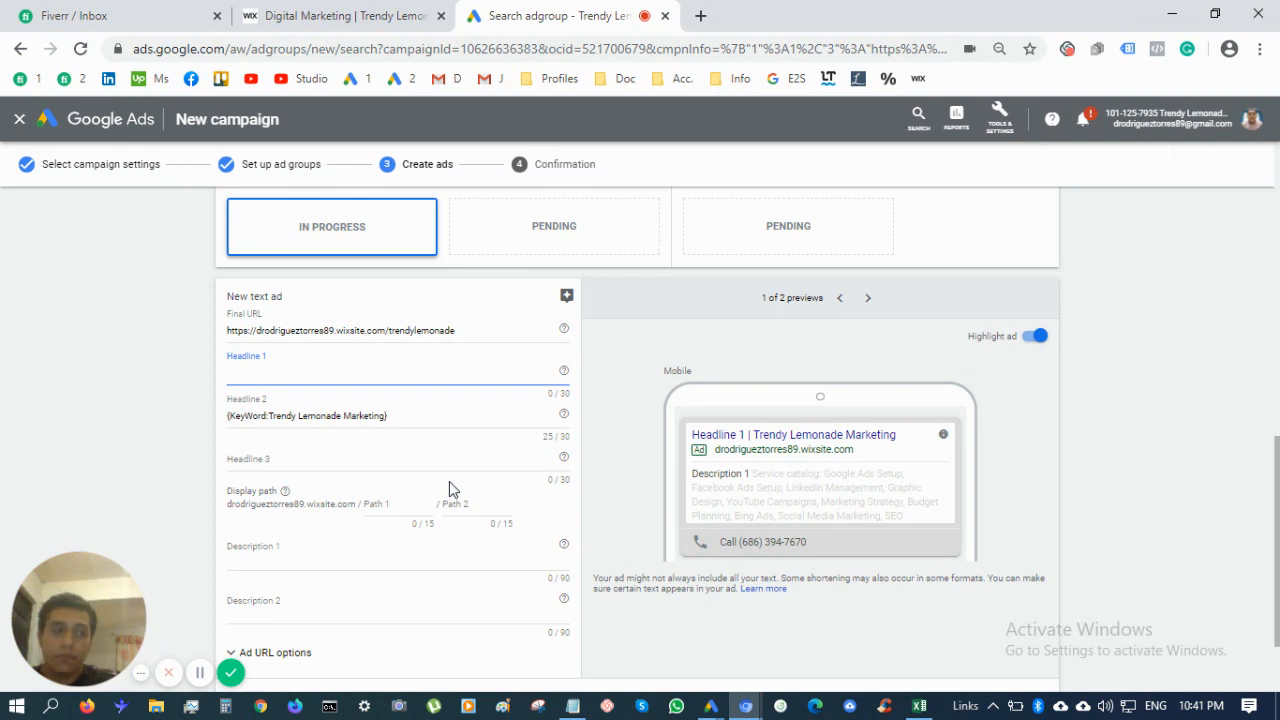
# Enter Headline 1 'More Exposure For Your Company'
pyautogui.write('G')
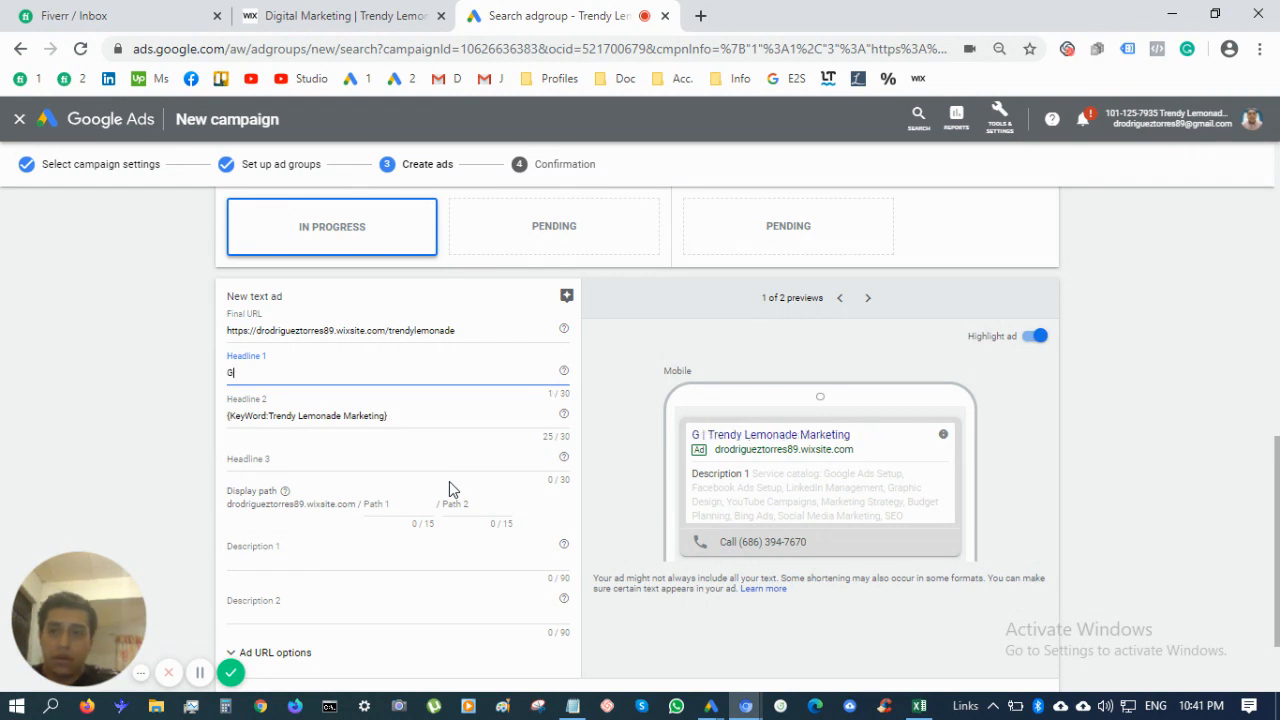
pyautogui.press('BackSpace')
pyautogui.write('M')
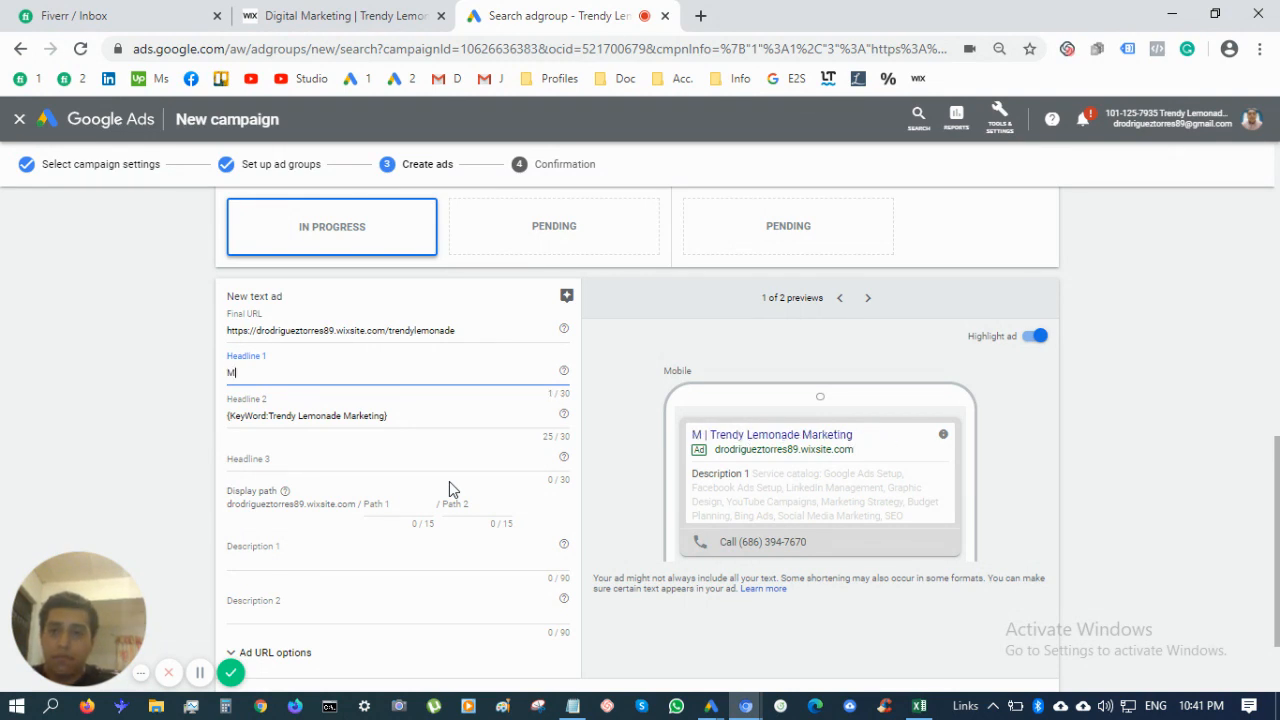
pyautogui.write('ore Exposrue')
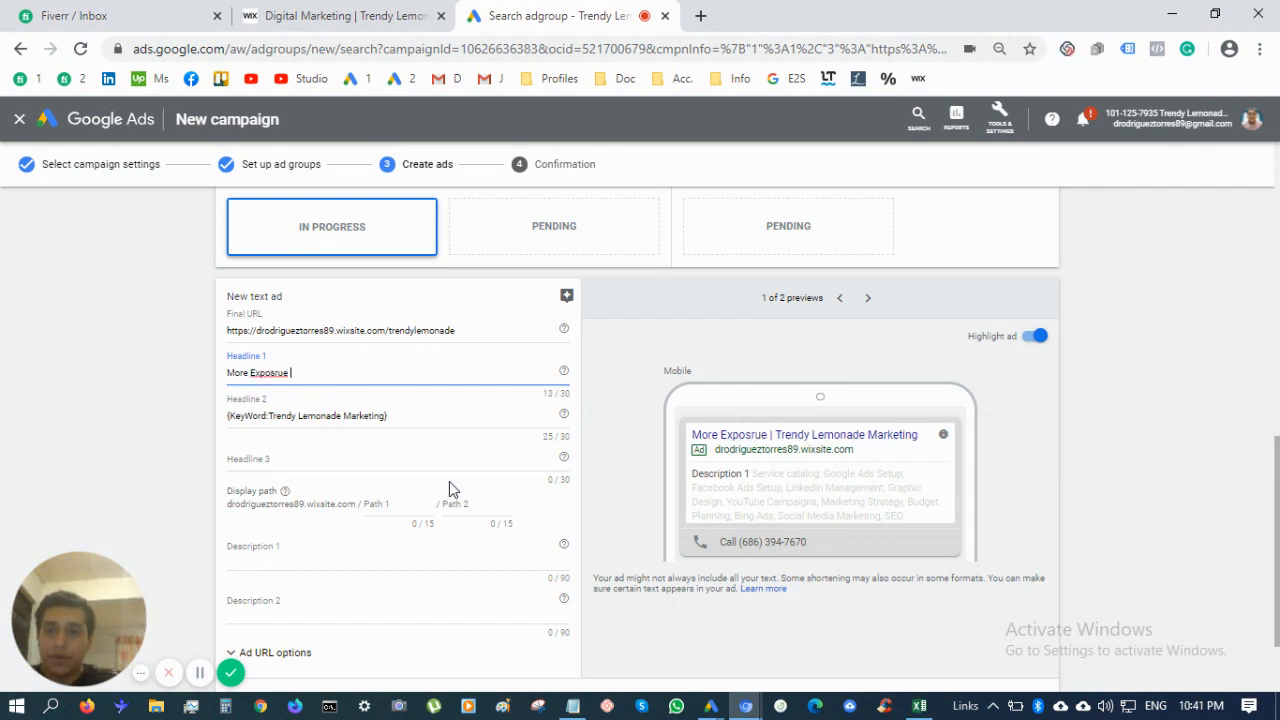
pyautogui.press('BackSpace')
pyautogui.press('BackSpace')
pyautogui.press('BackSpace')
pyautogui.press('BackSpace')
pyautogui.write('ure')
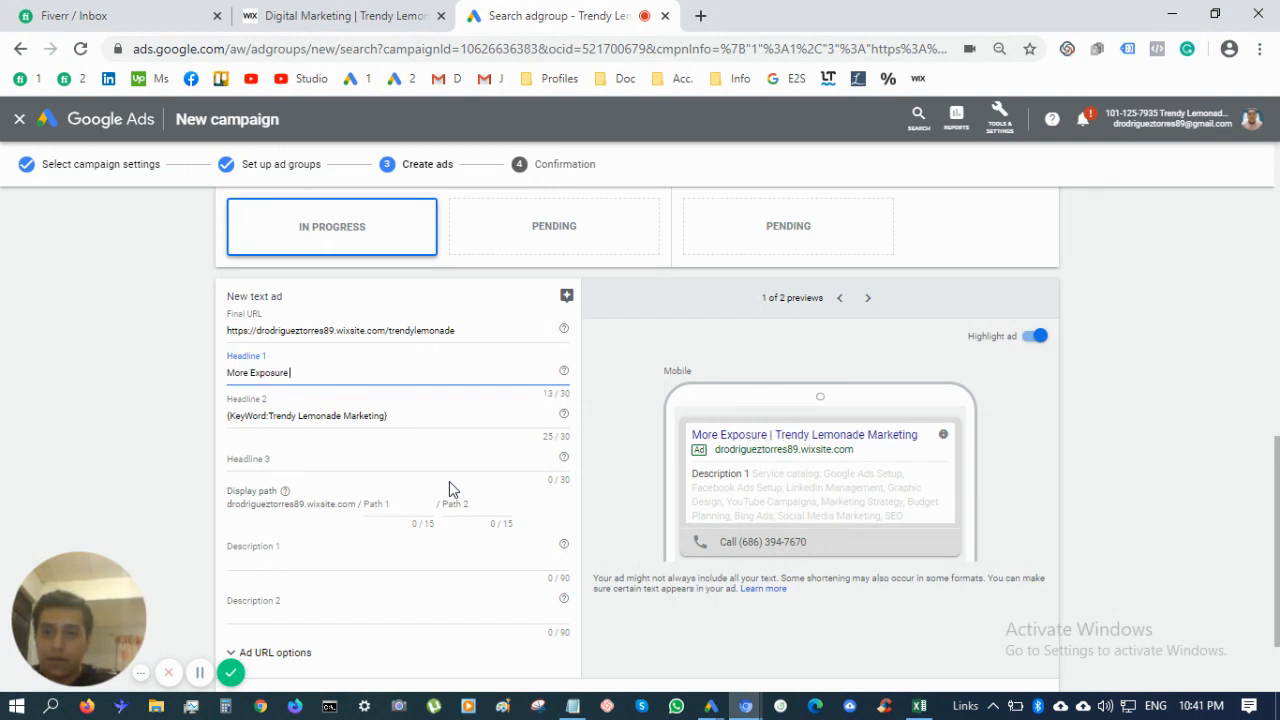
pyautogui.write(' For Your Company')
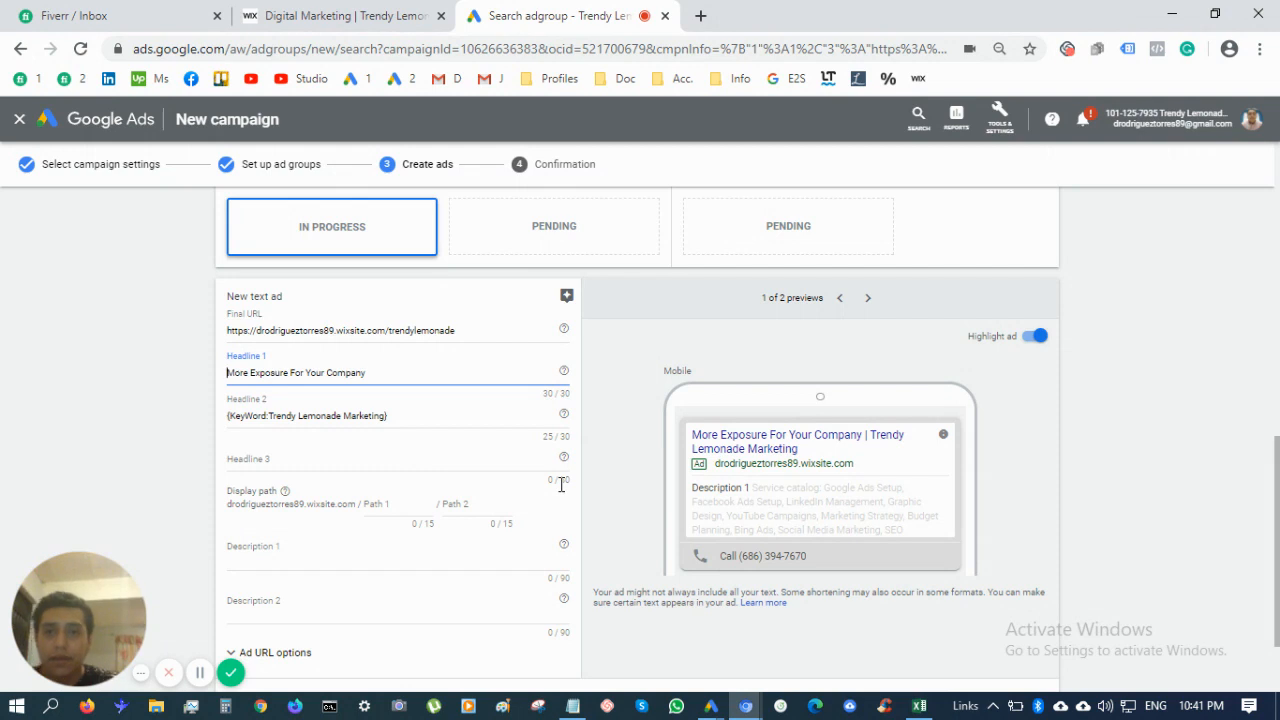
# Enter Headline 3 'Get The Customers Your Need', trimming ' Now' to fit 30 characters
pyautogui.click(409, 421)
pyautogui.click(465, 461)
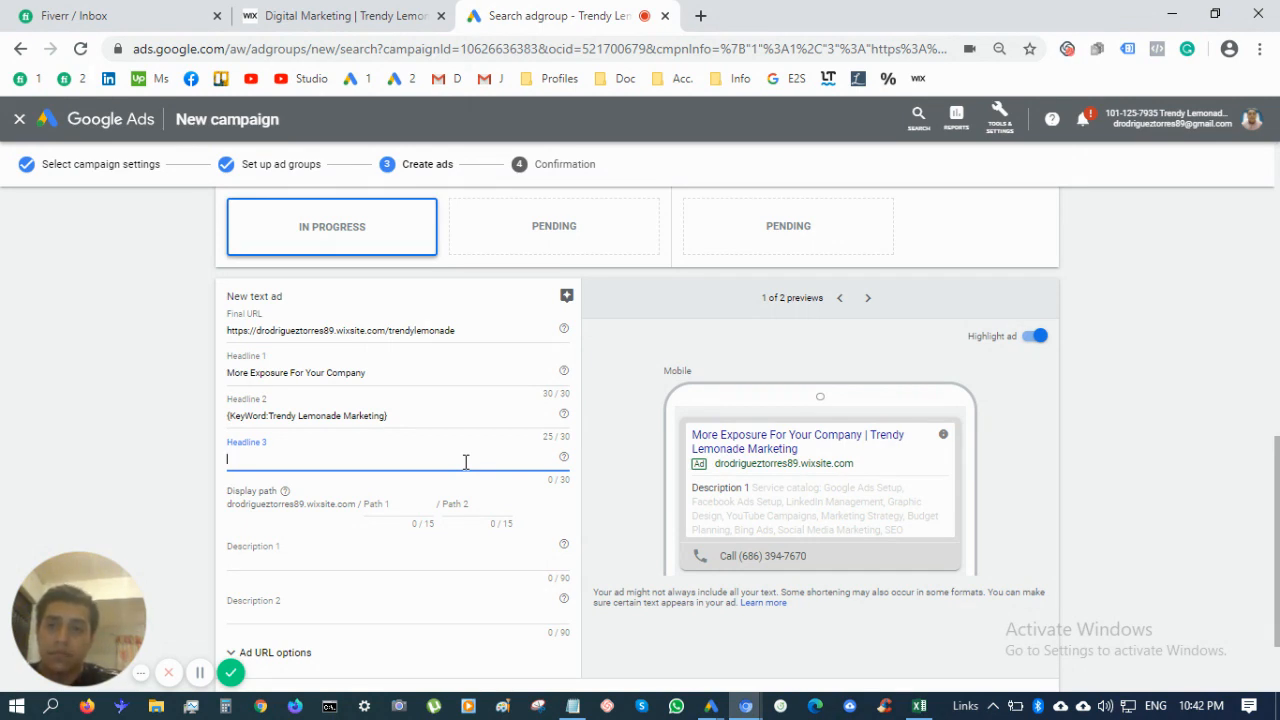
pyautogui.write('Get The C')
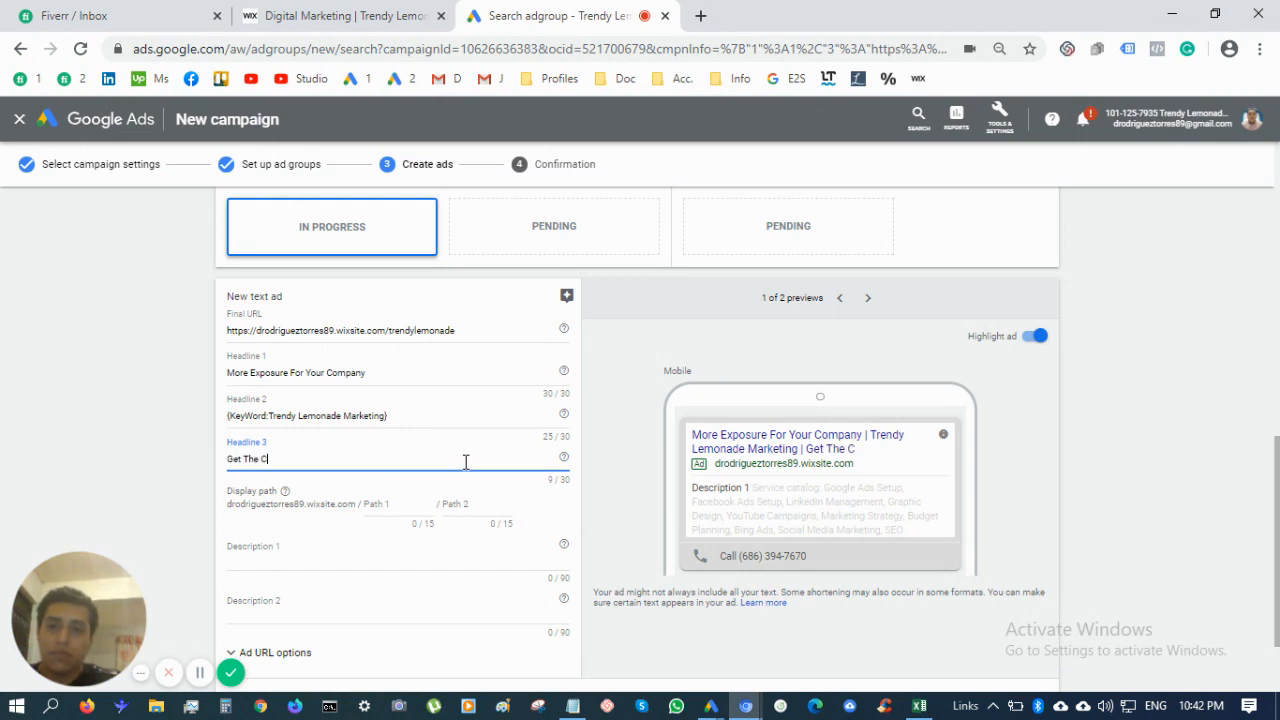
pyautogui.write('ustomers Y')
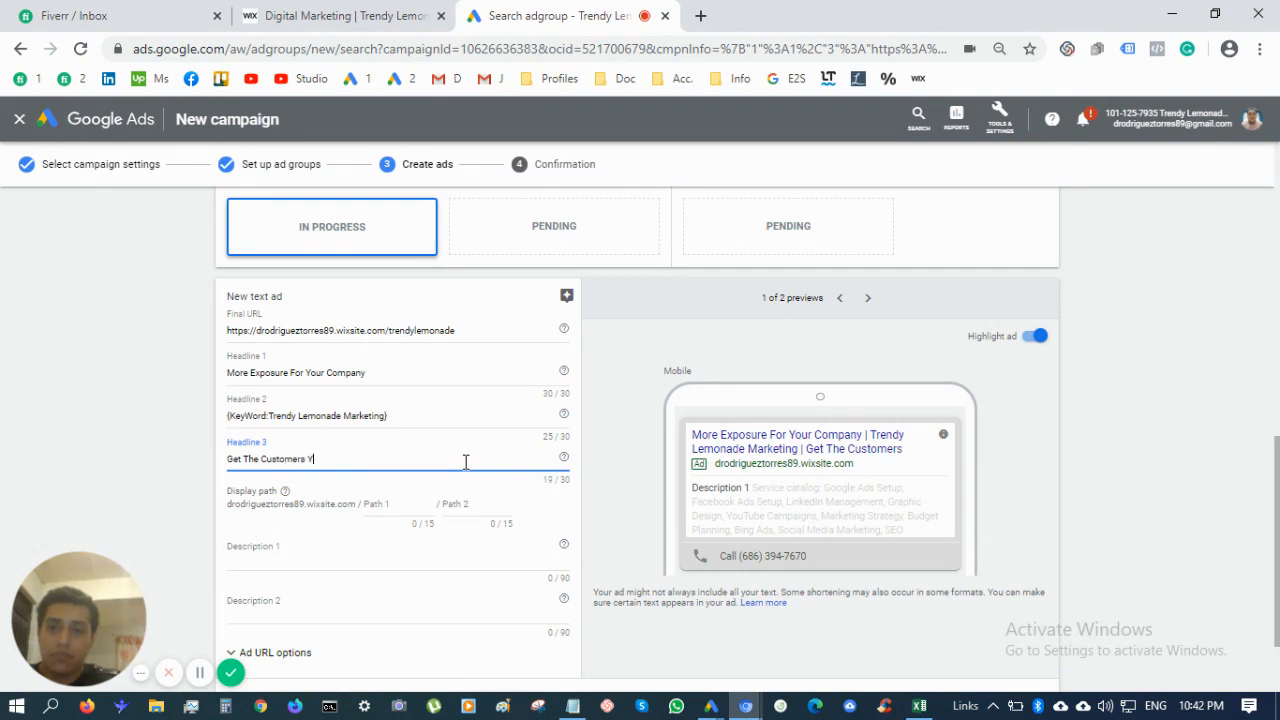
pyautogui.write('our Need No')
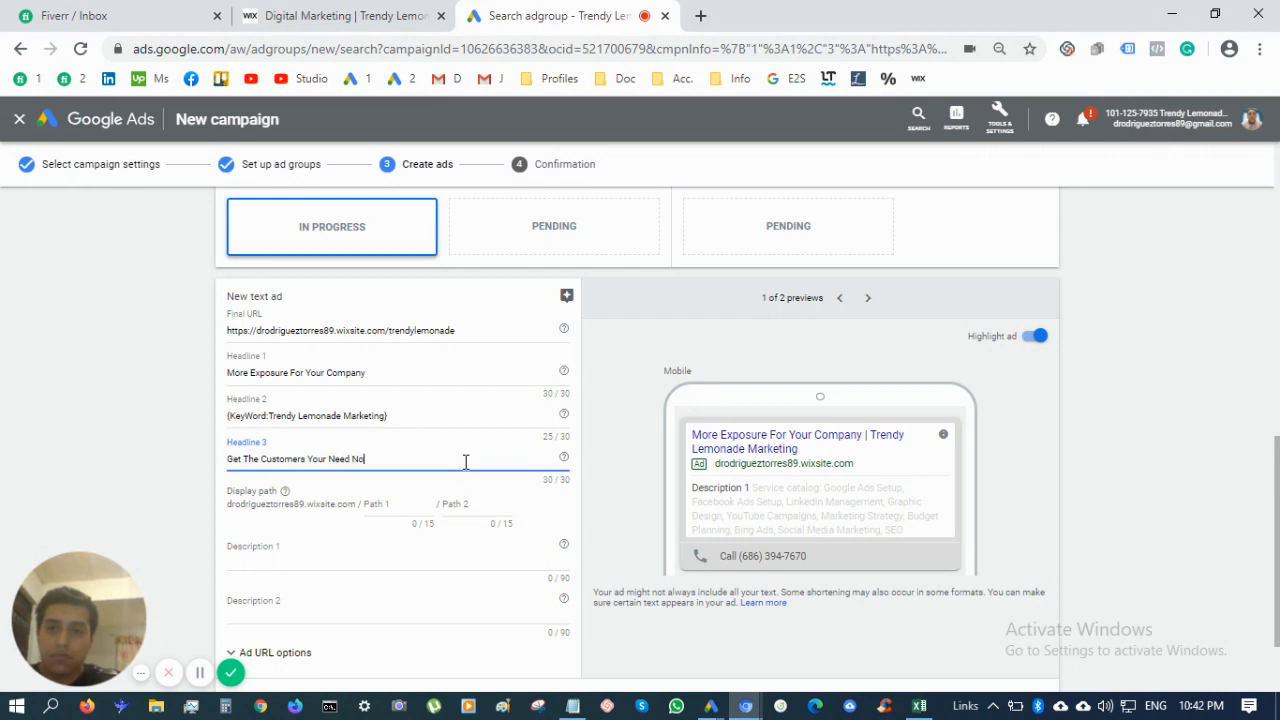
pyautogui.write('w')
pyautogui.press('BackSpace')
pyautogui.press('BackSpace')
pyautogui.press('BackSpace')
pyautogui.press('BackSpace')
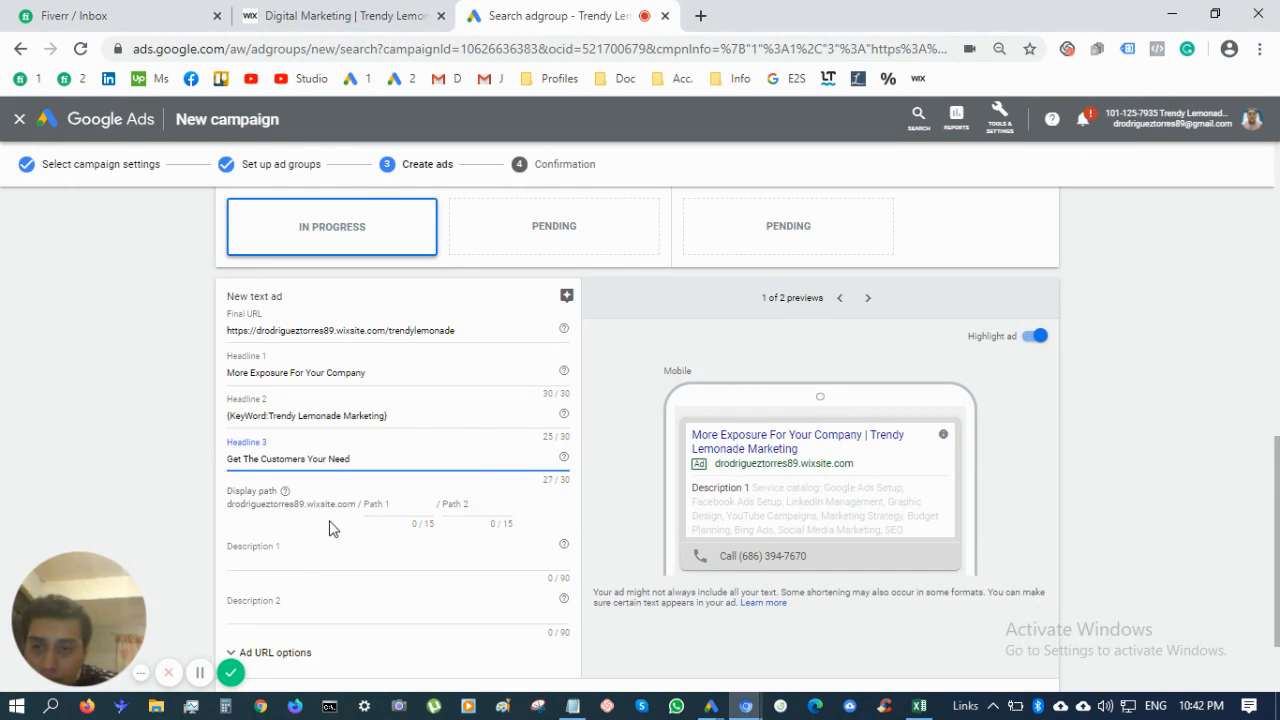
# Set the ad's display path to Marketing / Agency
pyautogui.scroll(-1, 397, 527)
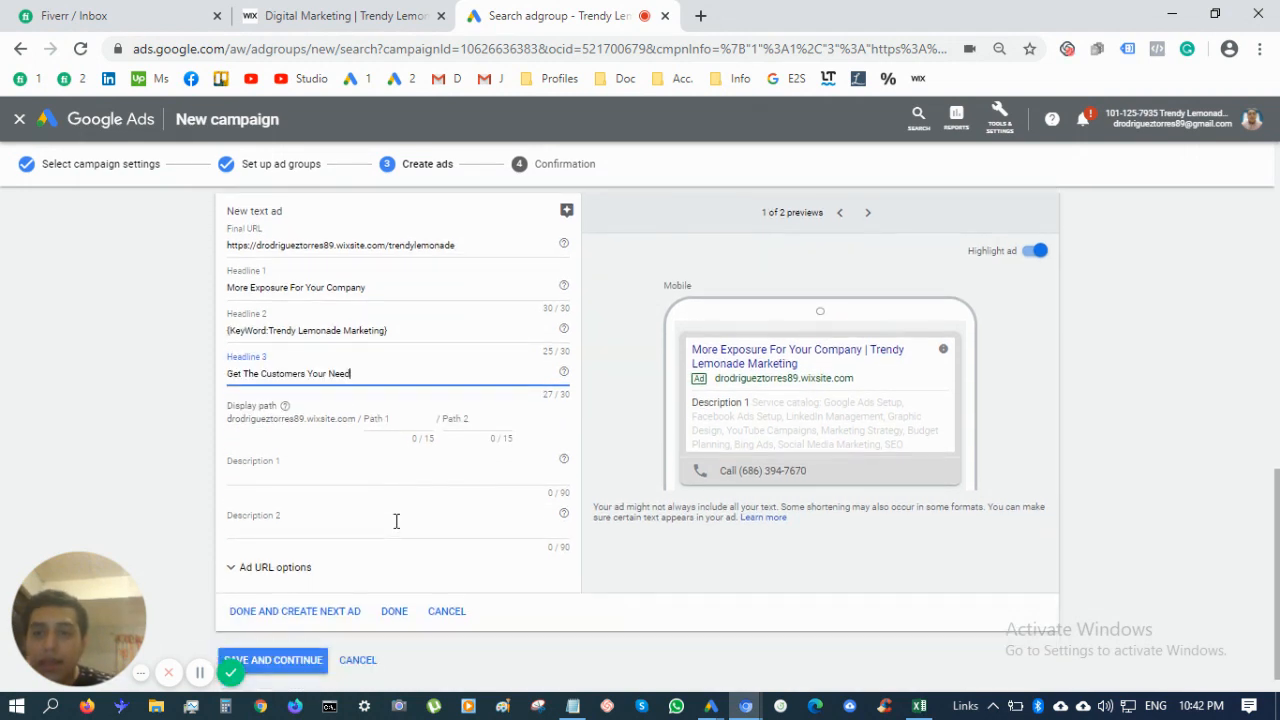
pyautogui.click(395, 432)
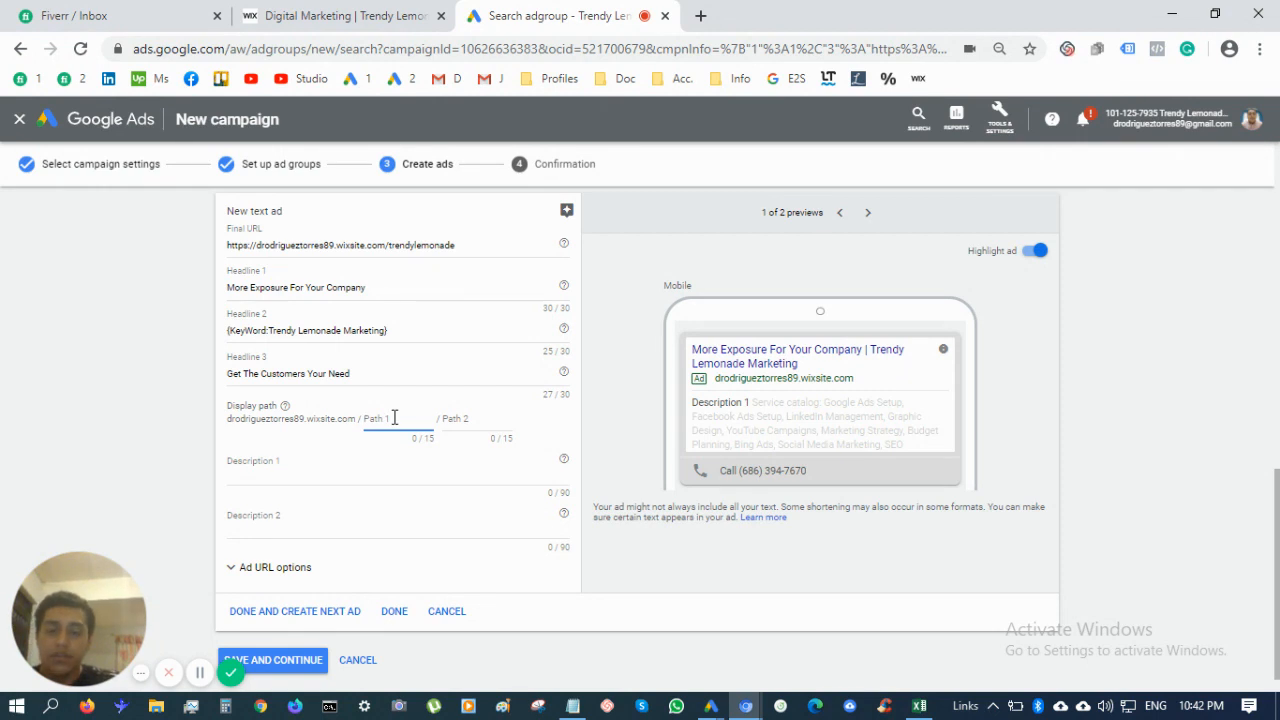
pyautogui.write('Marketing')
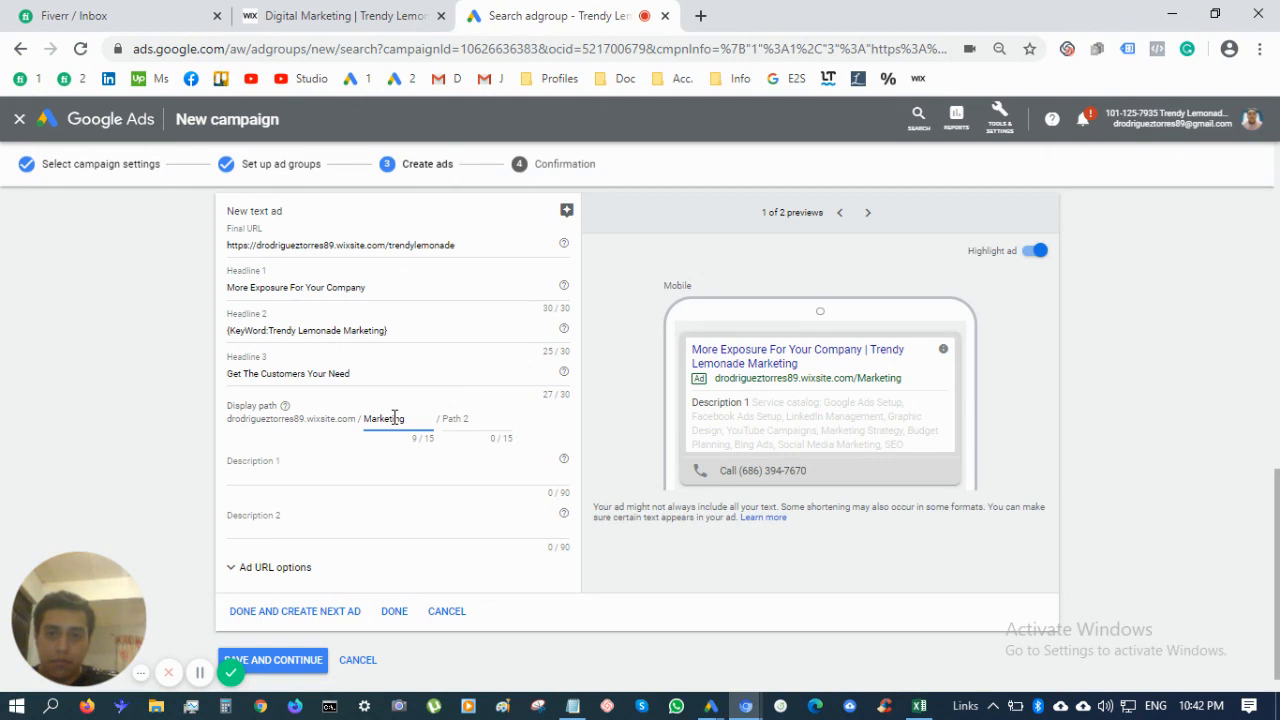
pyautogui.press('Tab')
pyautogui.write('Agency')
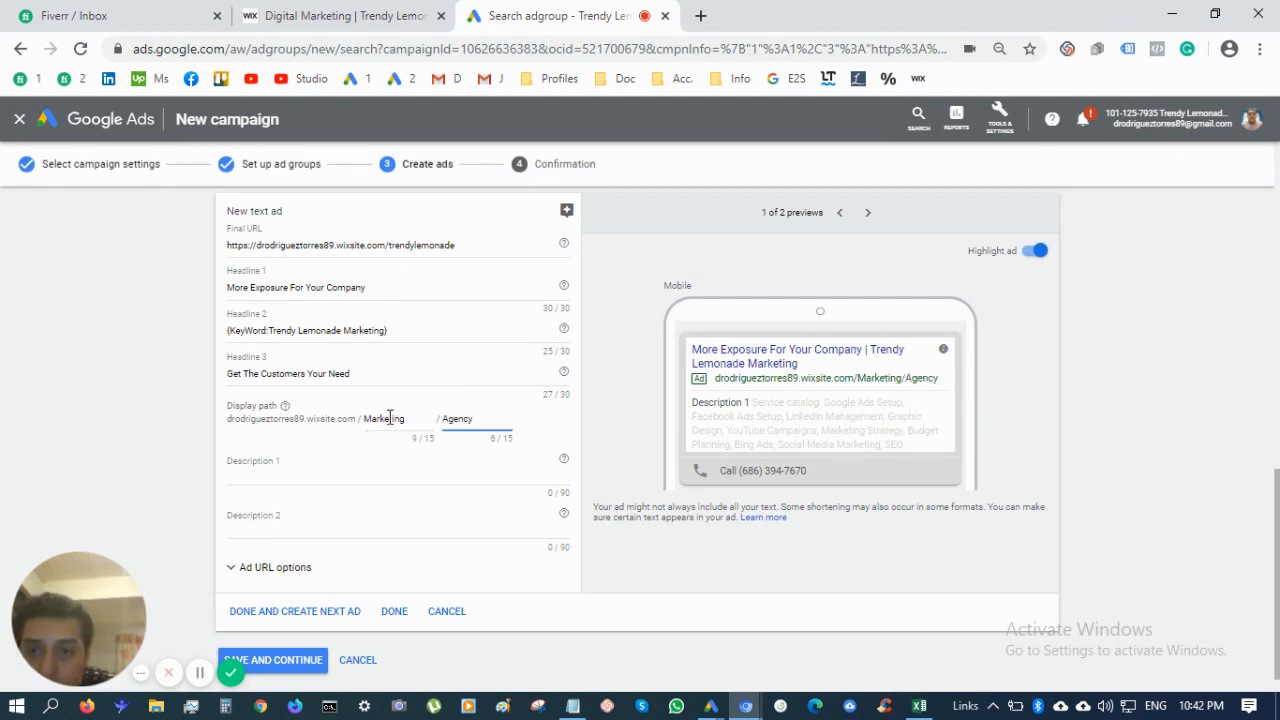
pyautogui.doubleClick(390, 418)
pyautogui.click(440, 460)
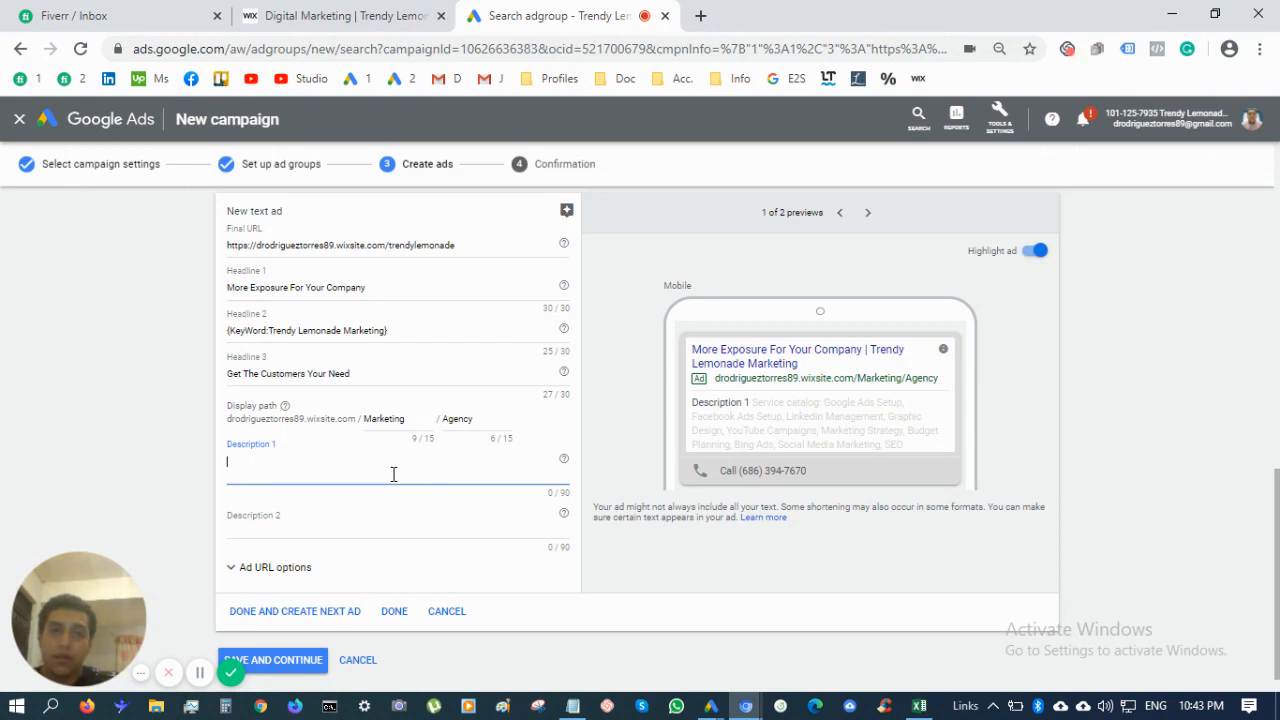
# Write Description 1: 'We Are The Leading Marketing Agency From Mexico And We Are Ready To Drive Business Results'
pyautogui.write('We are the')
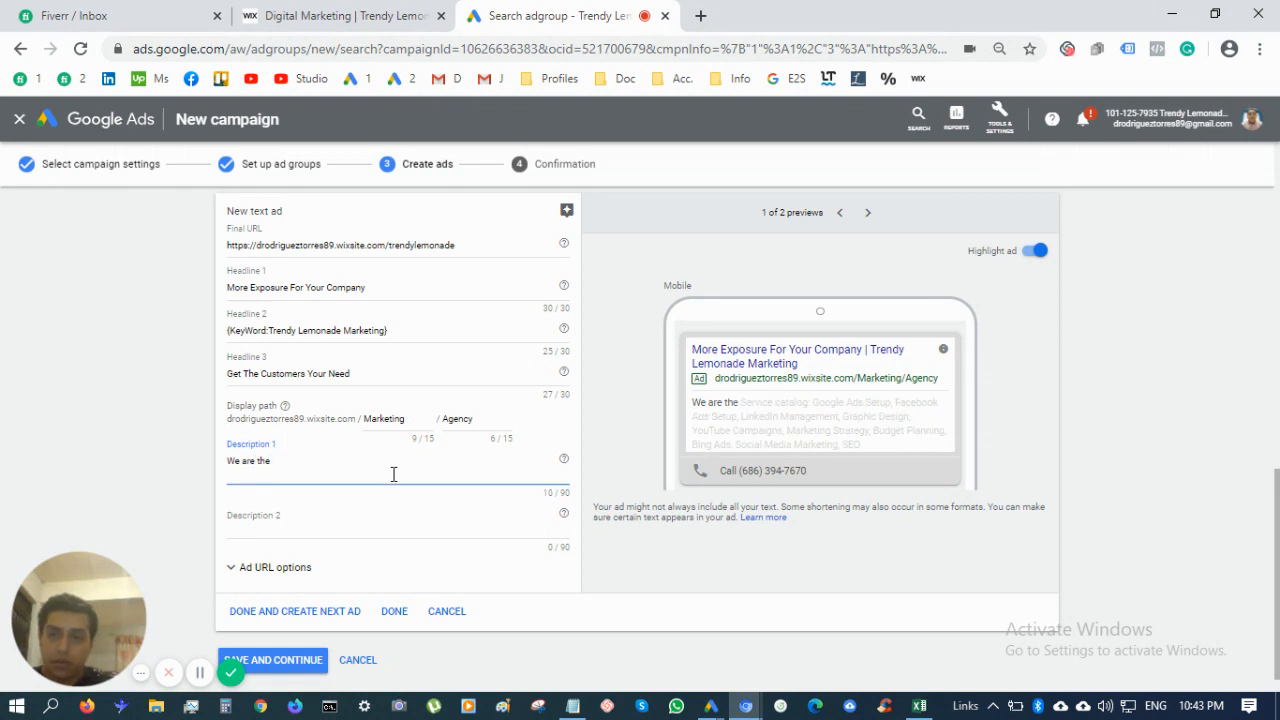
pyautogui.press('BackSpace')
pyautogui.press('BackSpace')
pyautogui.press('BackSpace')
pyautogui.press('BackSpace')
pyautogui.press('BackSpace')
pyautogui.press('BackSpace')
pyautogui.press('BackSpace')
pyautogui.press('BackSpace')
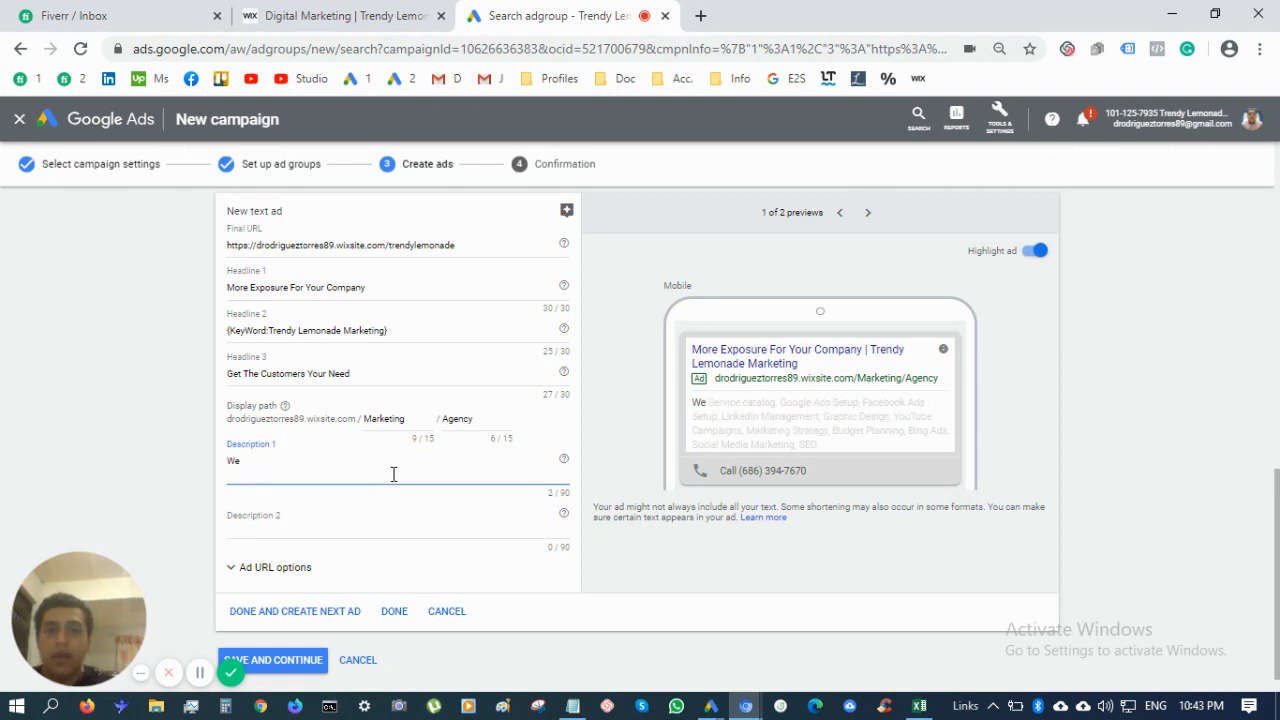
pyautogui.write('A')
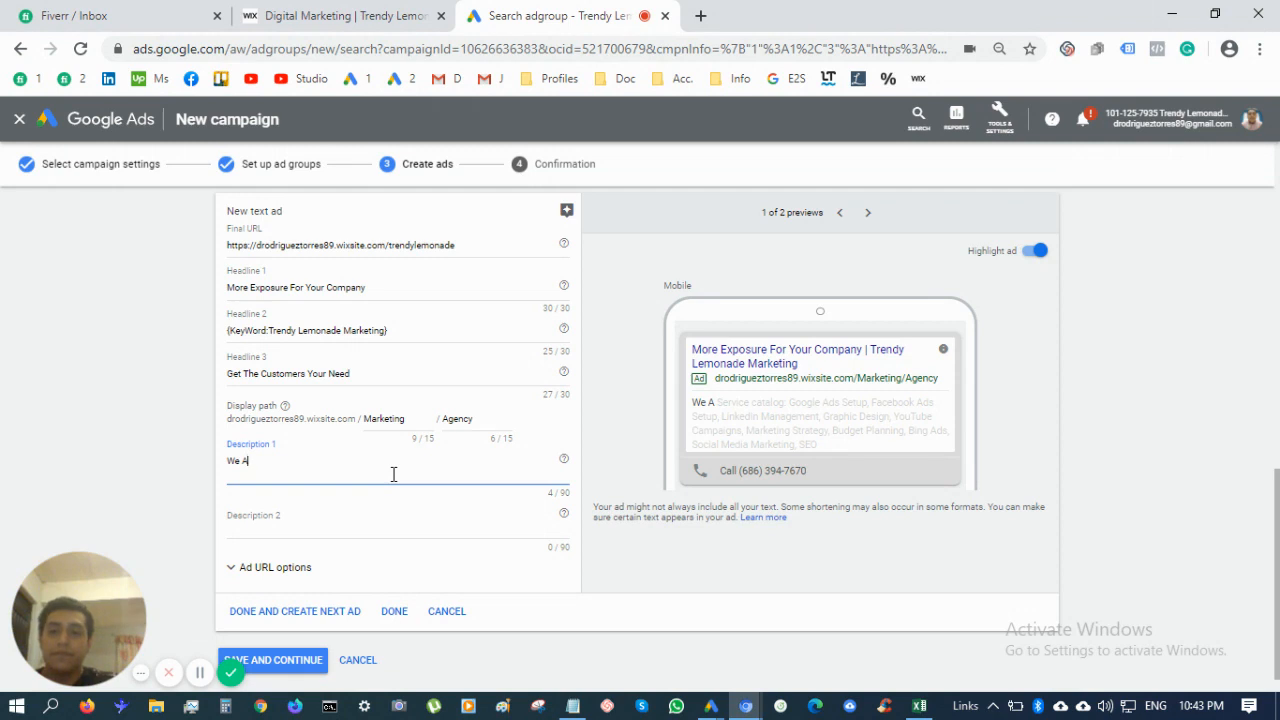
pyautogui.write('re')
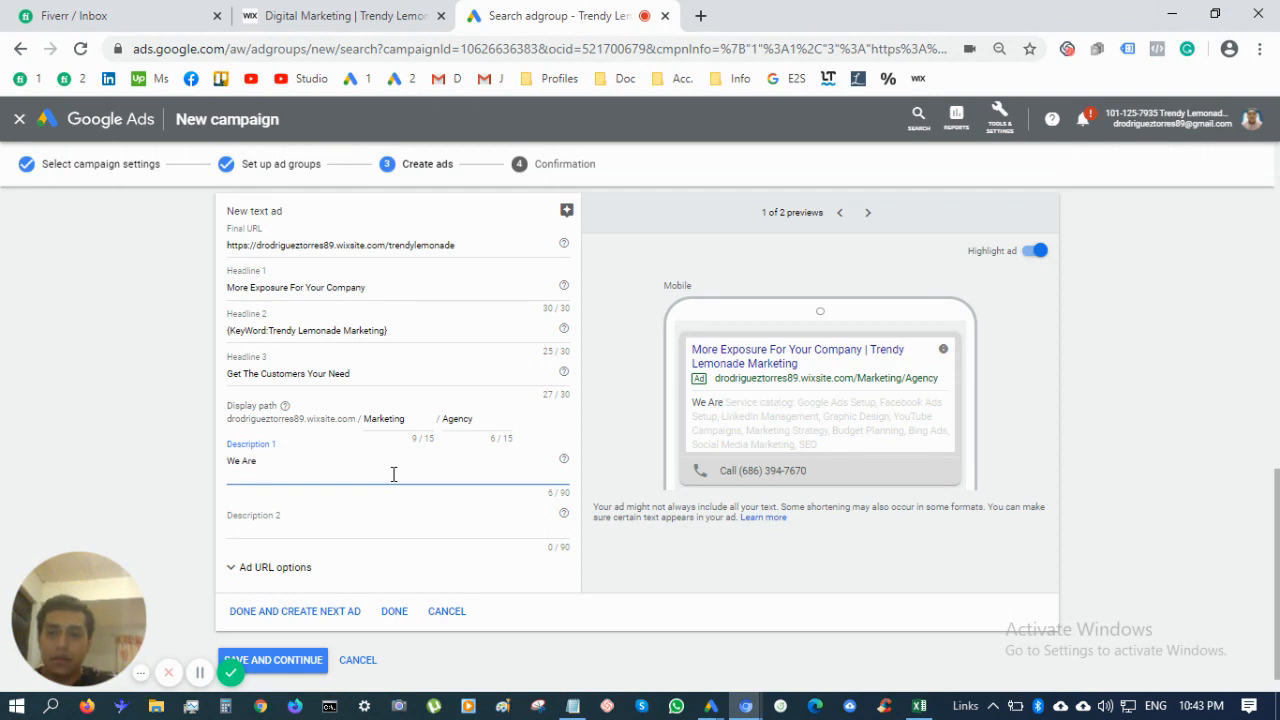
pyautogui.write(' The Leadi')
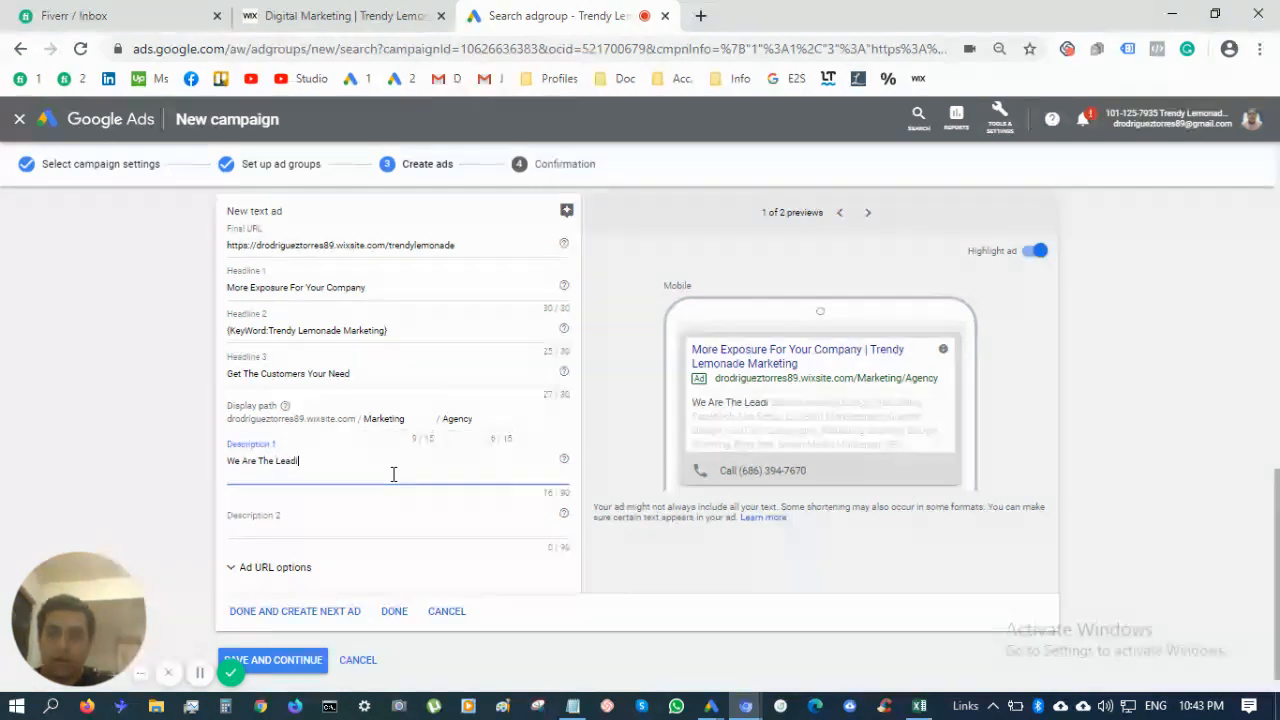
pyautogui.write('ng Marketing')
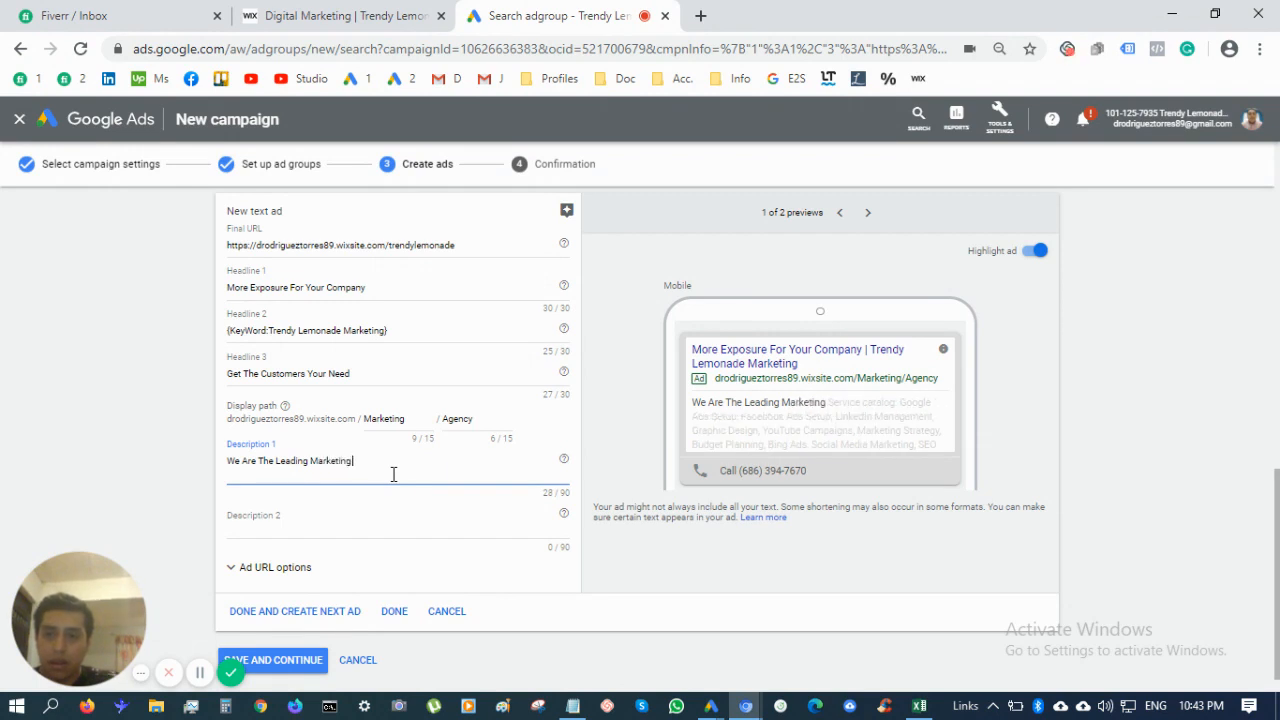
pyautogui.write(' Agency In m')
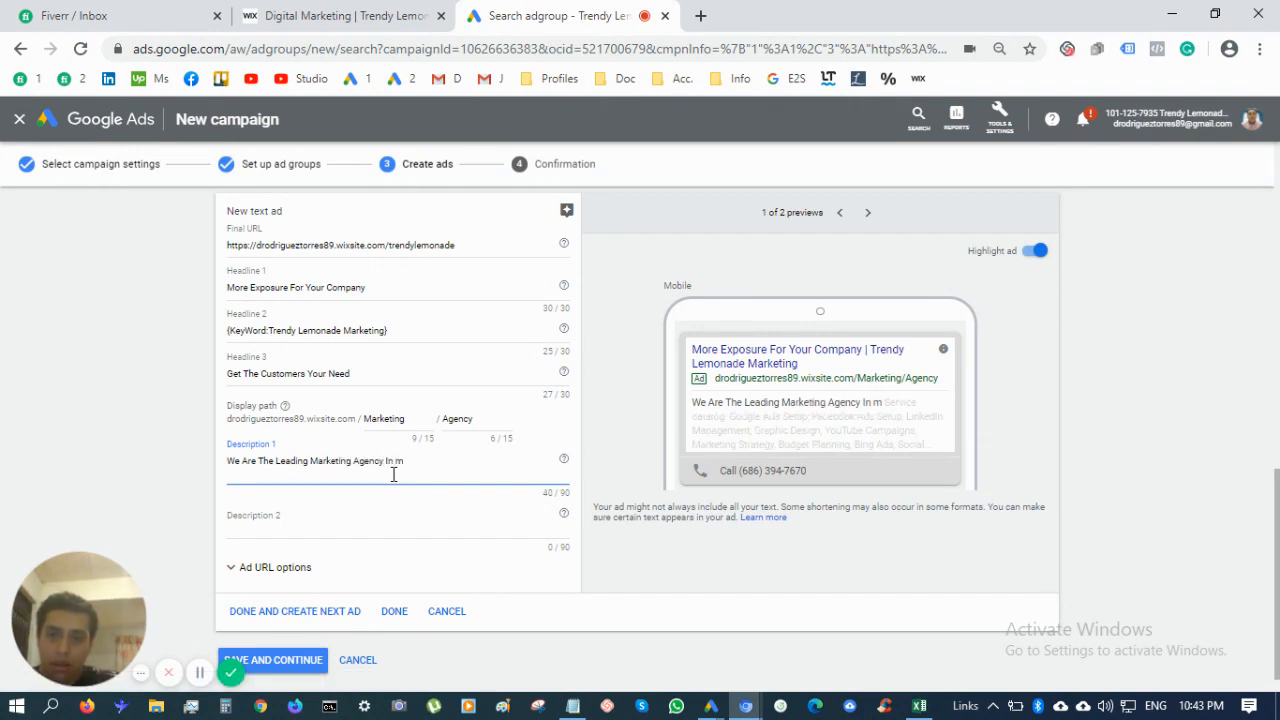
pyautogui.press('BackSpace')
pyautogui.press('BackSpace')
pyautogui.press('BackSpace')
pyautogui.press('BackSpace')
pyautogui.write('From')
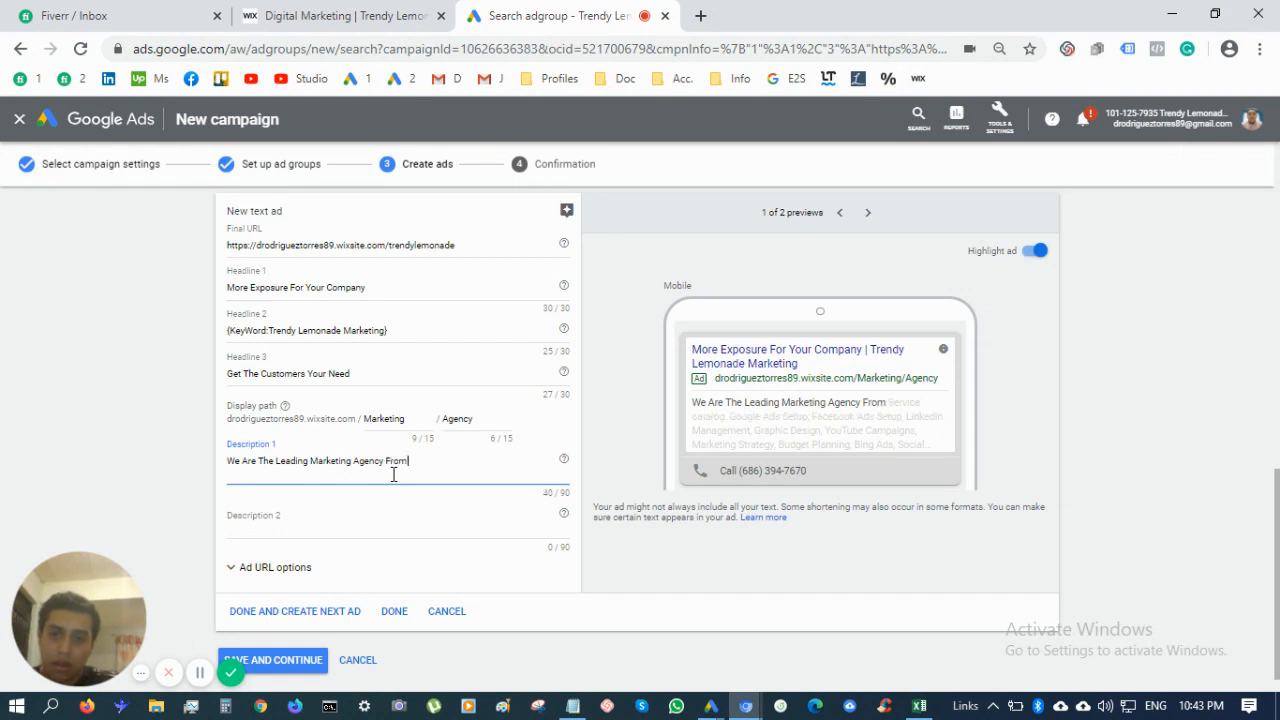
pyautogui.write(' Mexico And We')
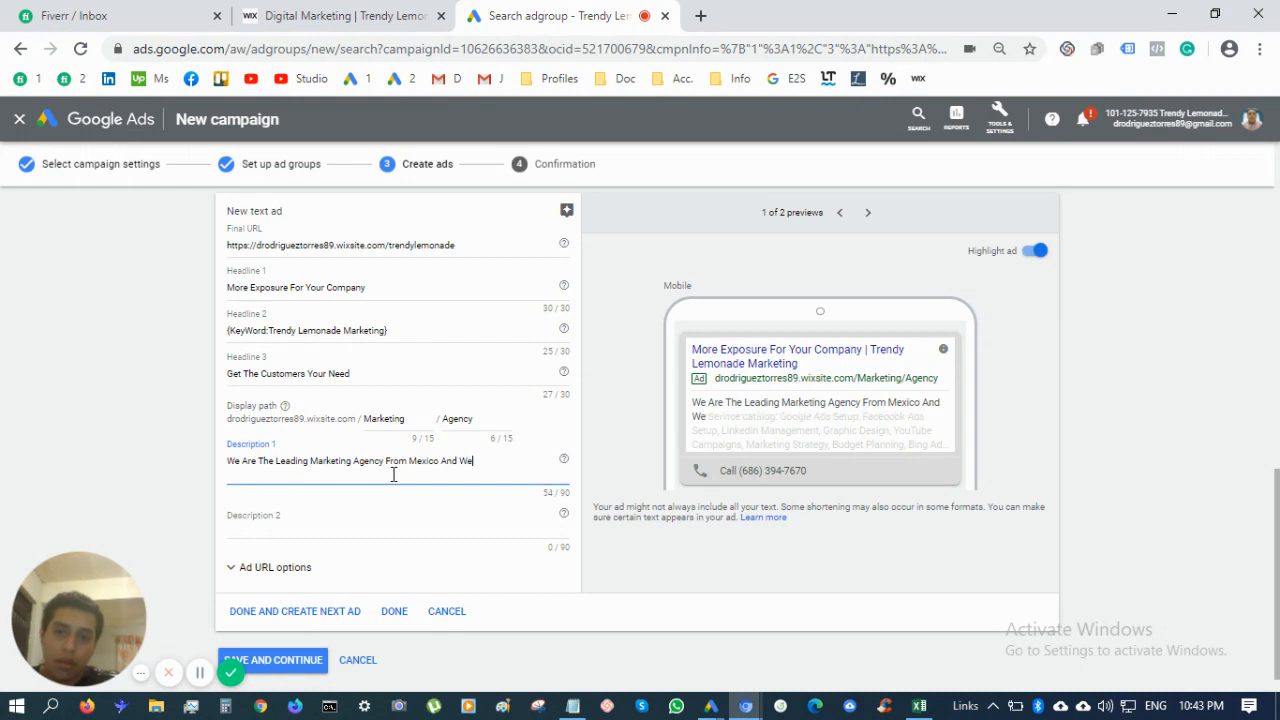
pyautogui.write(' Are REady')
pyautogui.press('BackSpace')
pyautogui.press('BackSpace')
pyautogui.press('BackSpace')
pyautogui.press('BackSpace')
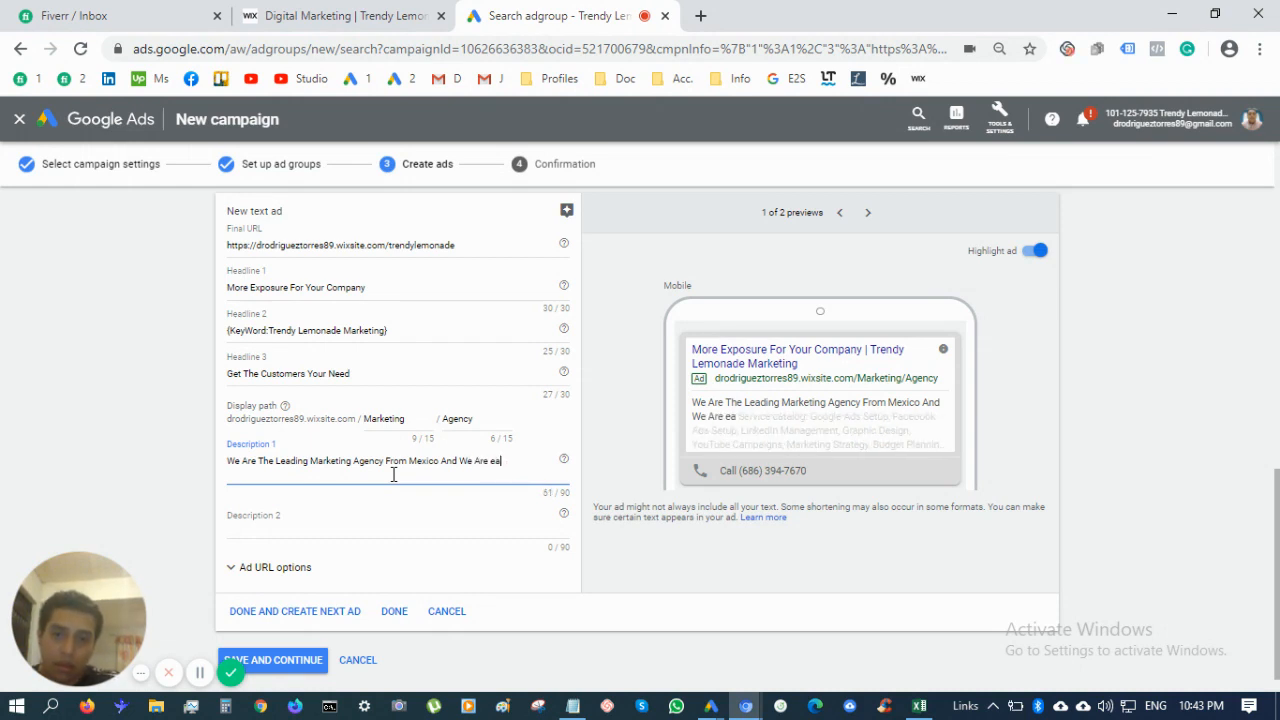
pyautogui.write('eady To')
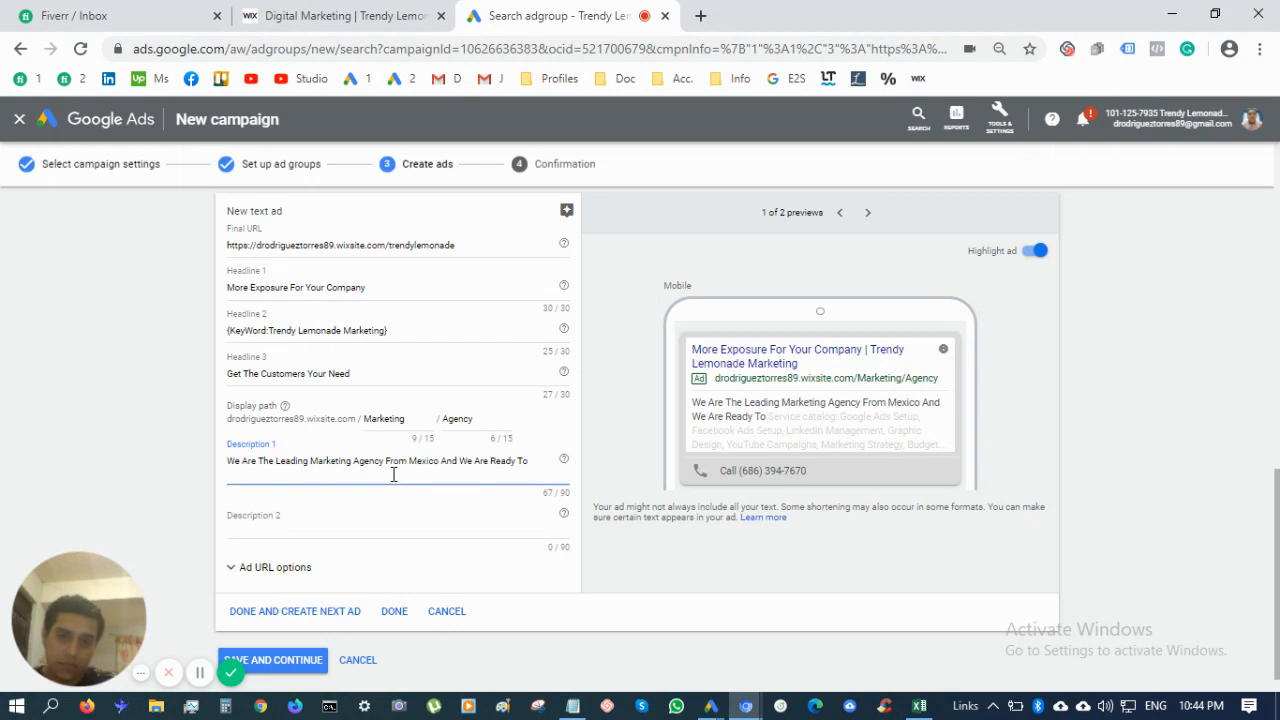
pyautogui.write('Drive Bu')
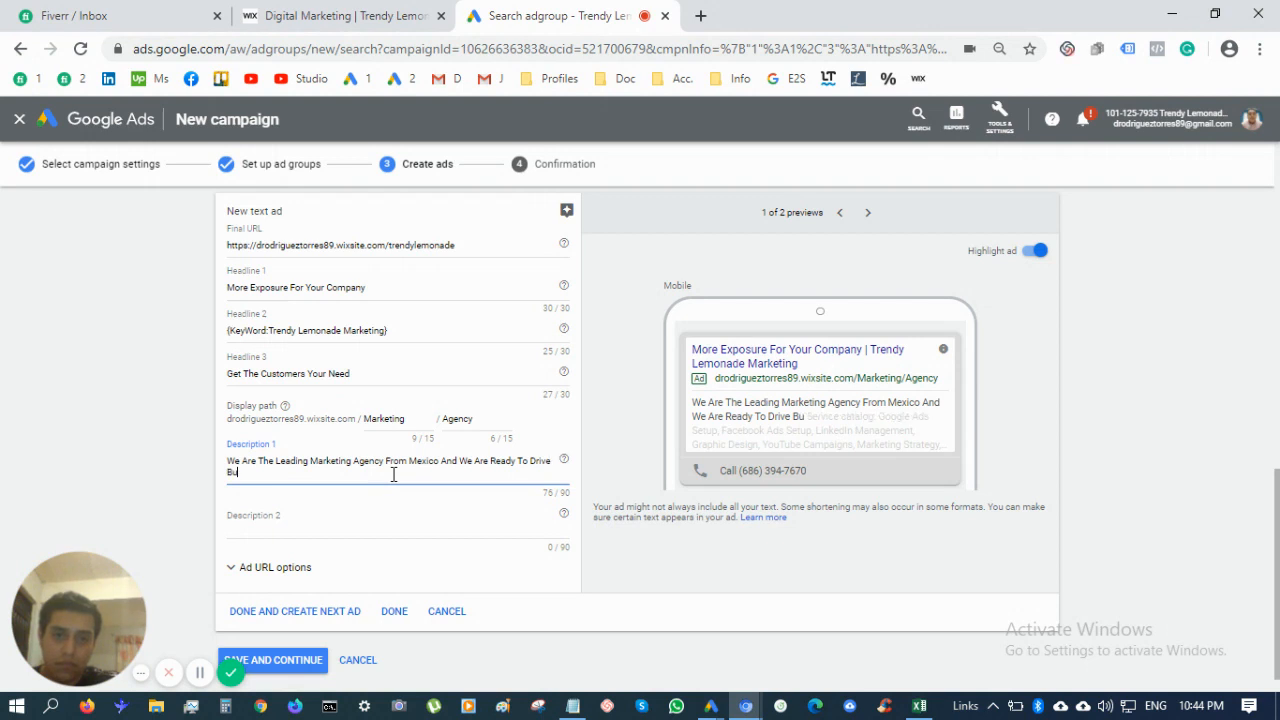
pyautogui.write('siness Re')
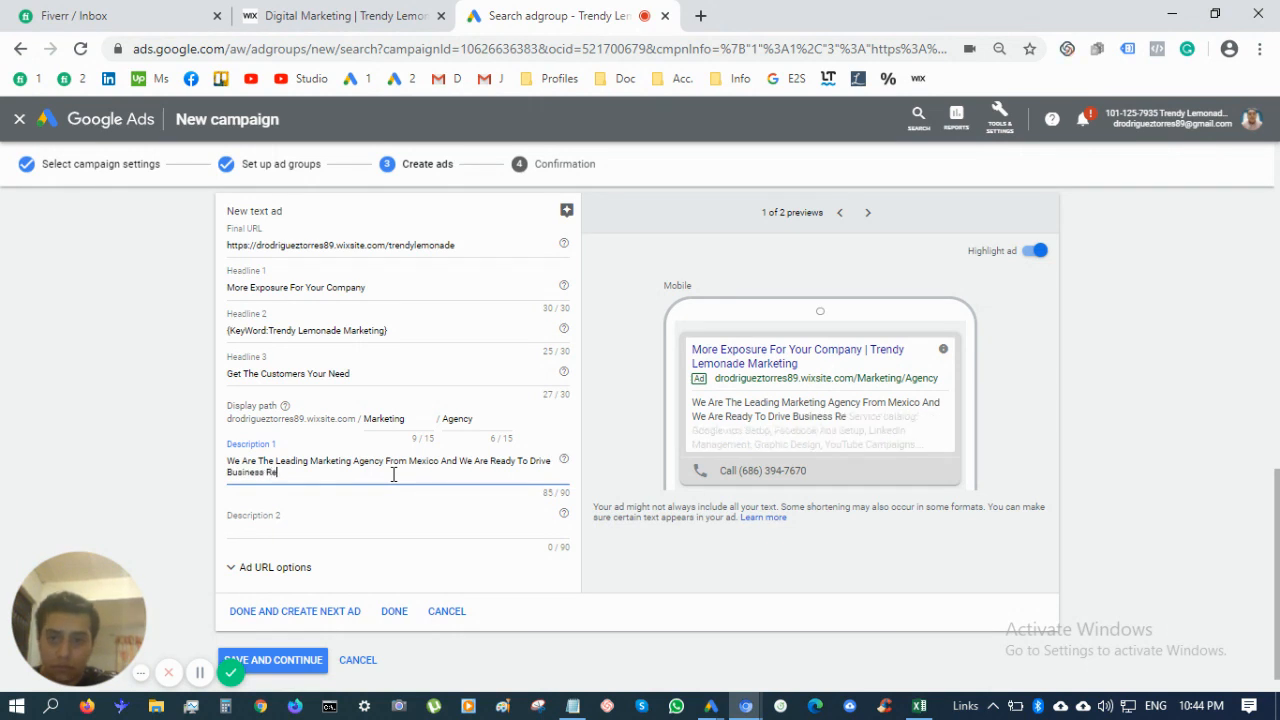
pyautogui.write('ults')
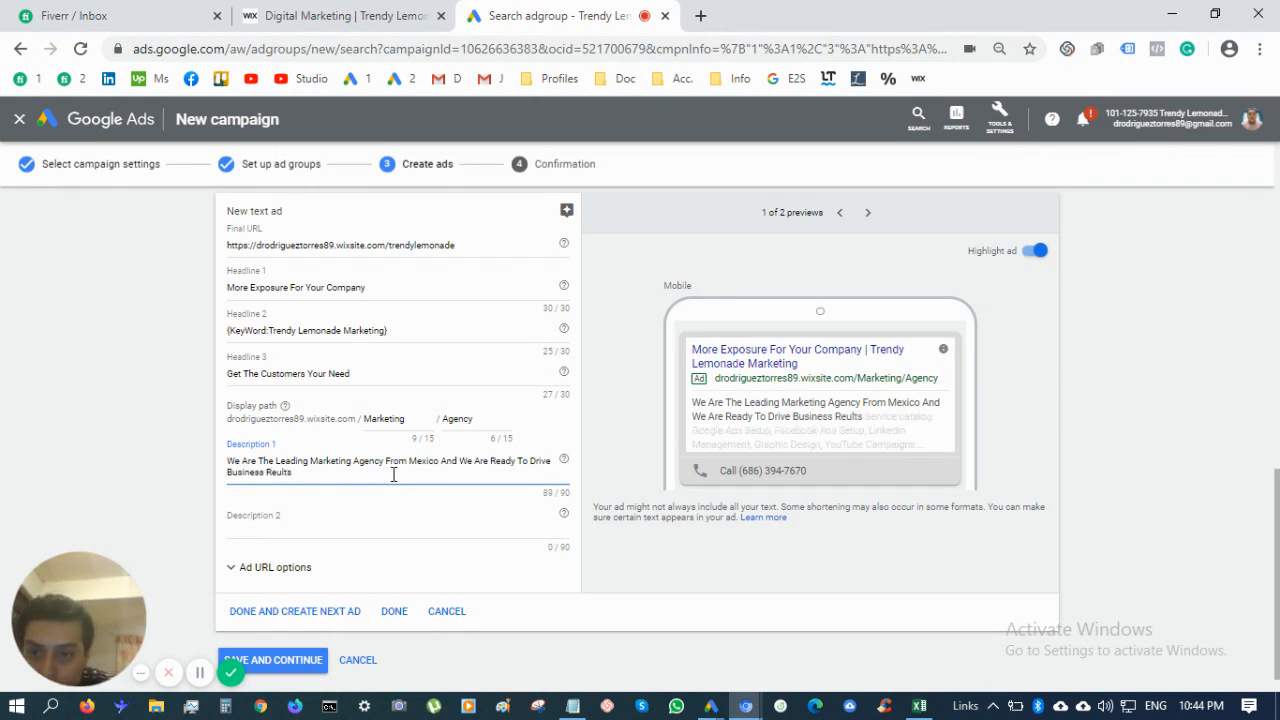
pyautogui.press('BackSpace')
pyautogui.press('BackSpace')
pyautogui.press('BackSpace')
pyautogui.press('BackSpace')
pyautogui.write('sults')
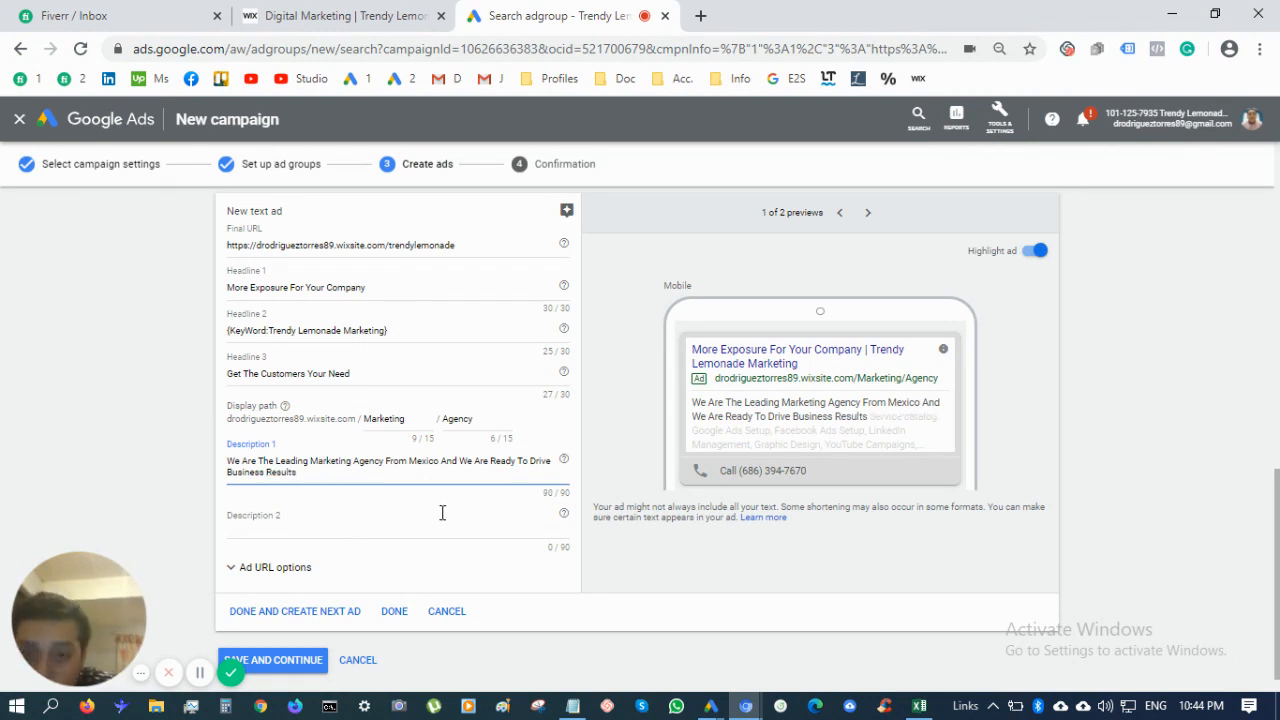
pyautogui.tripleClick(320, 471)
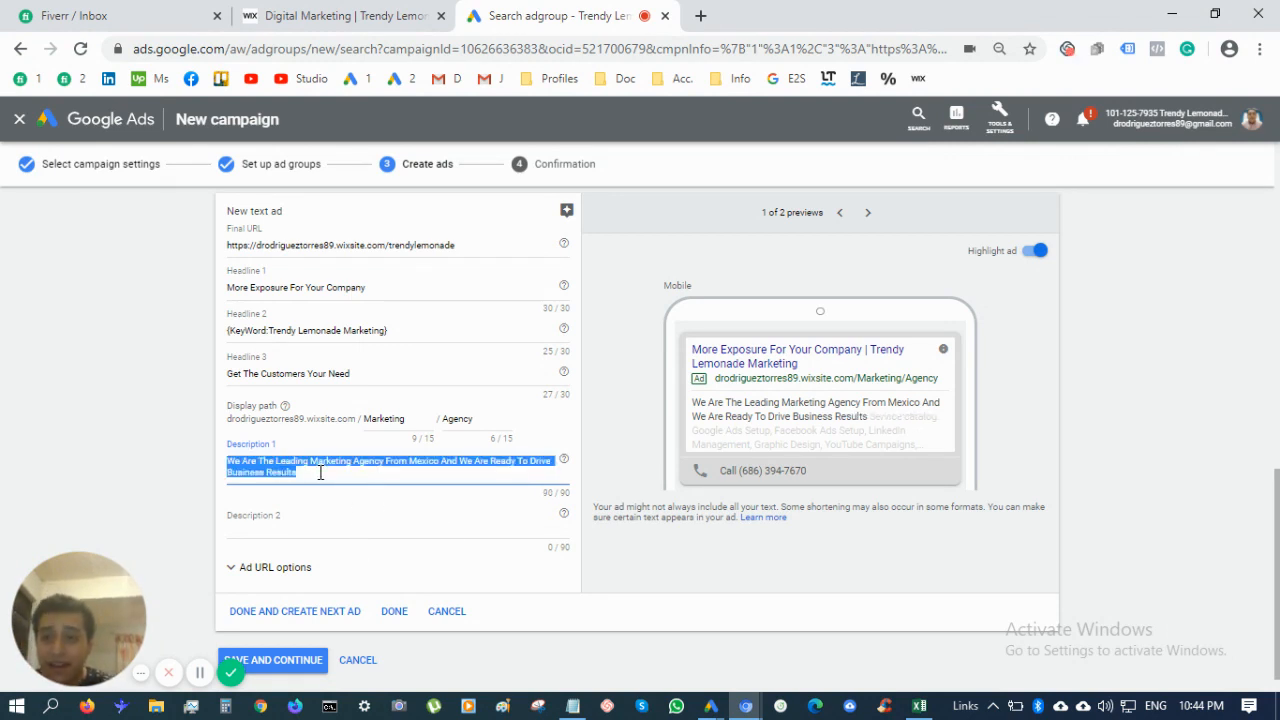
pyautogui.click(330, 524)
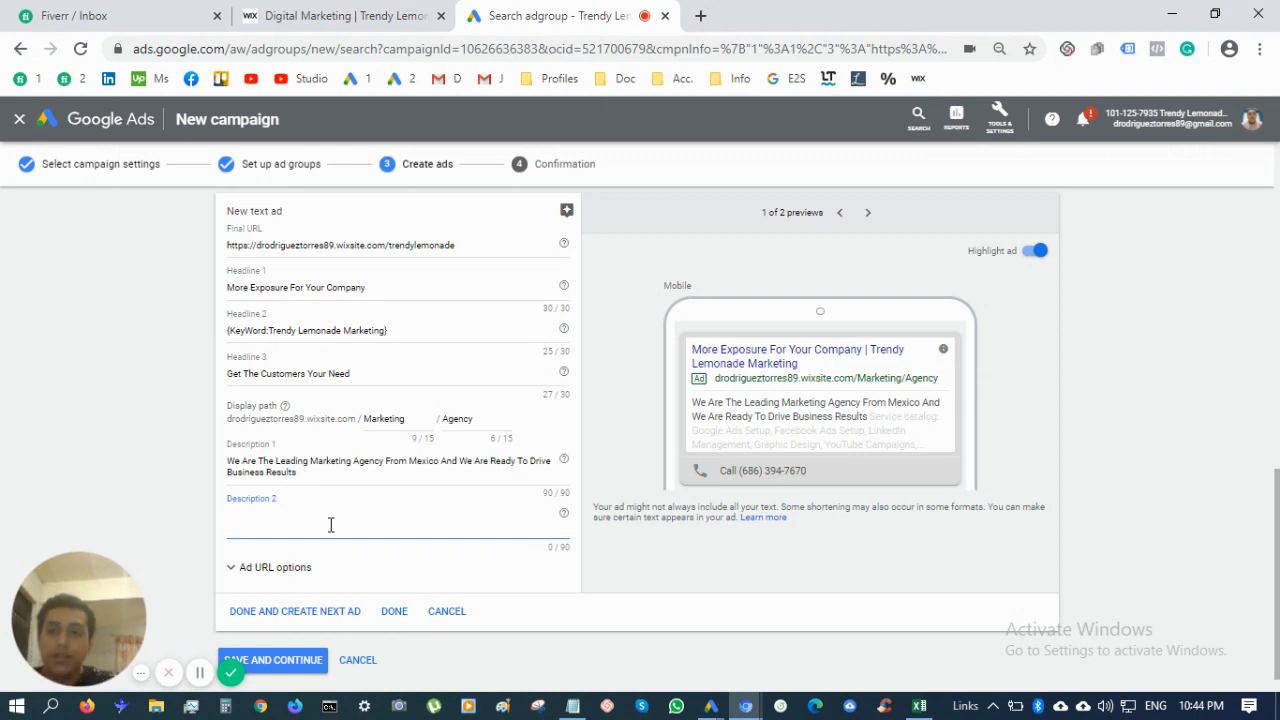
# Fill Description 2 with 'We'll Audit Your Website And Create A Tailored Made Plan For Your Business. Click Here Now'
pyautogui.write('Click Here now')
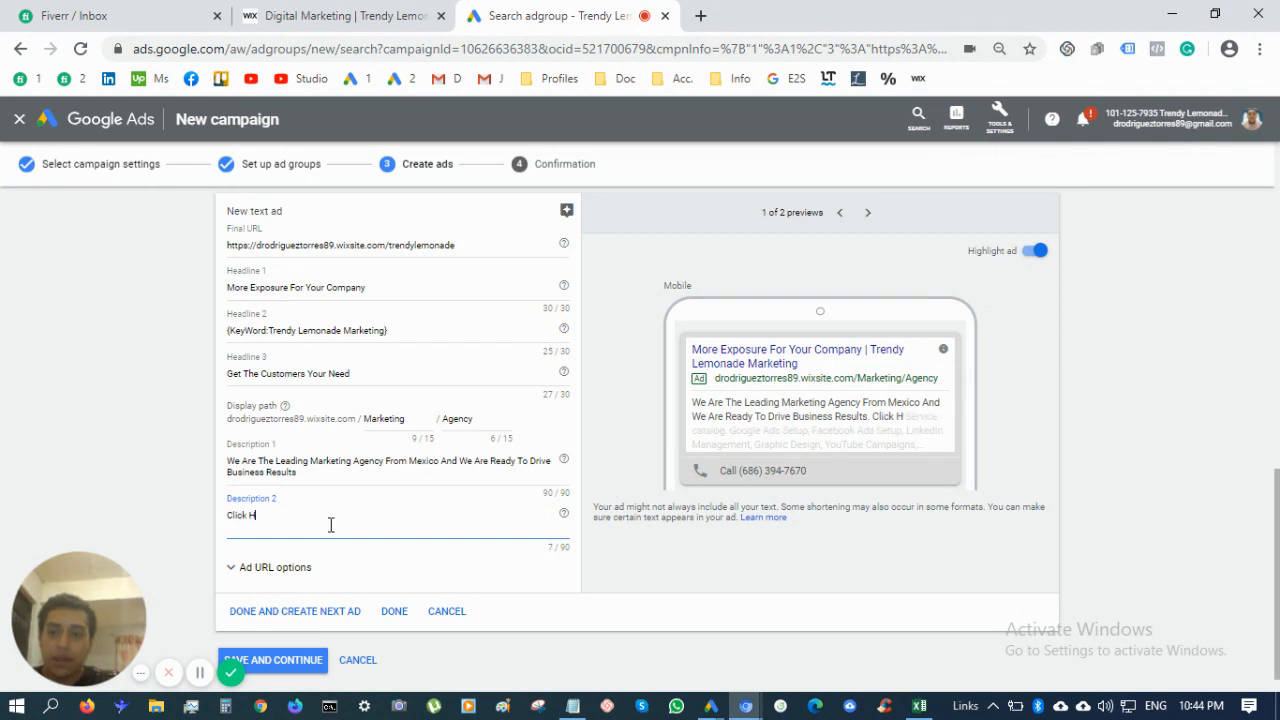
pyautogui.press('BackSpace')
pyautogui.press('BackSpace')
pyautogui.press('BackSpace')
pyautogui.write('Now')
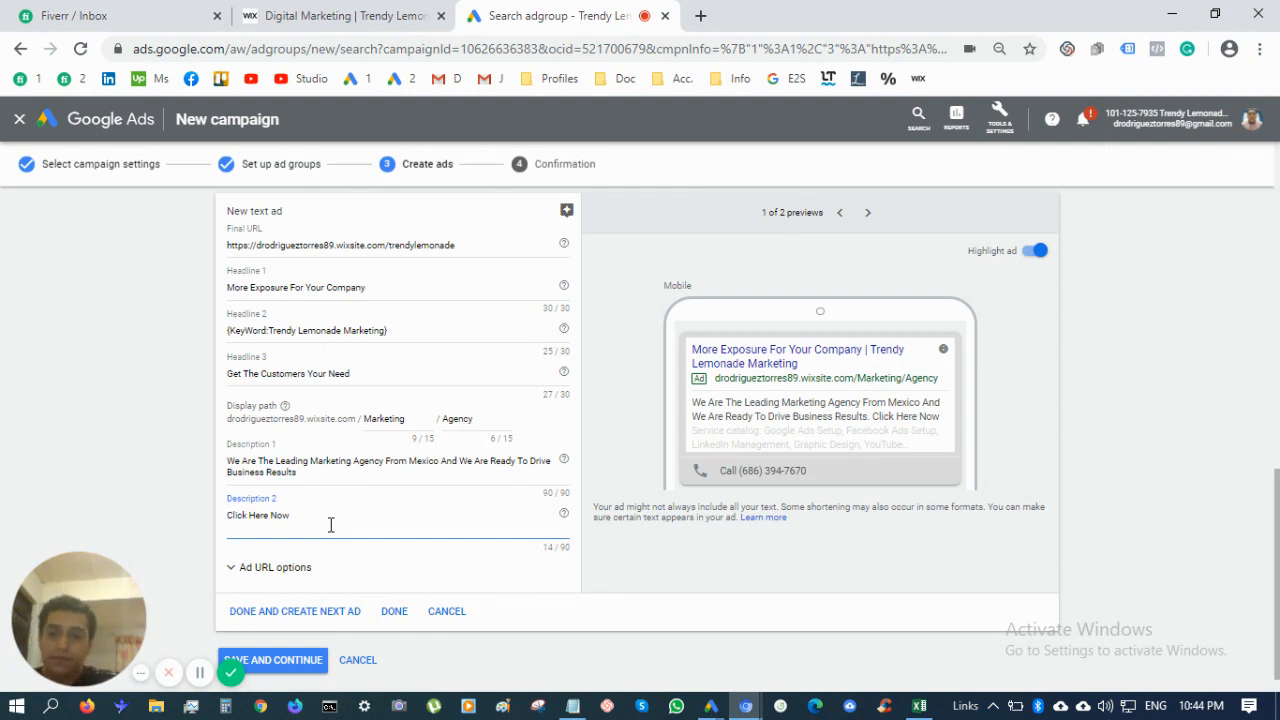
pyautogui.write("We'")
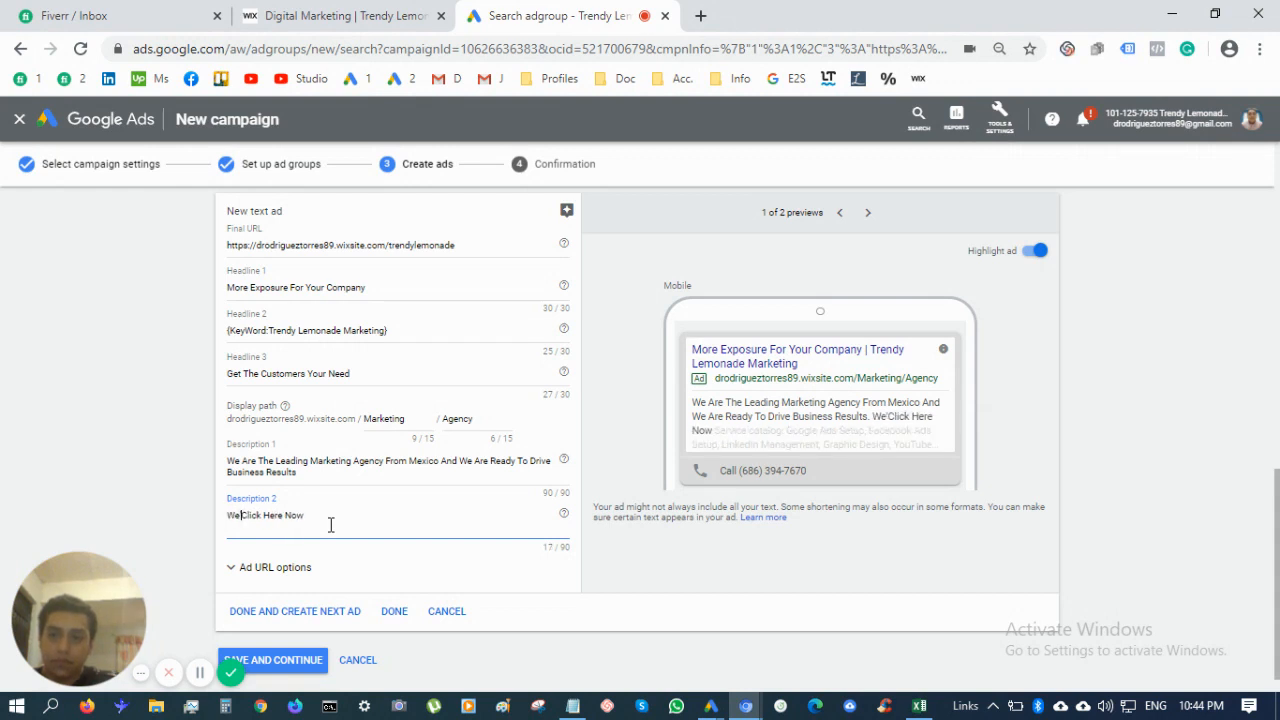
pyautogui.write('ll Ad')
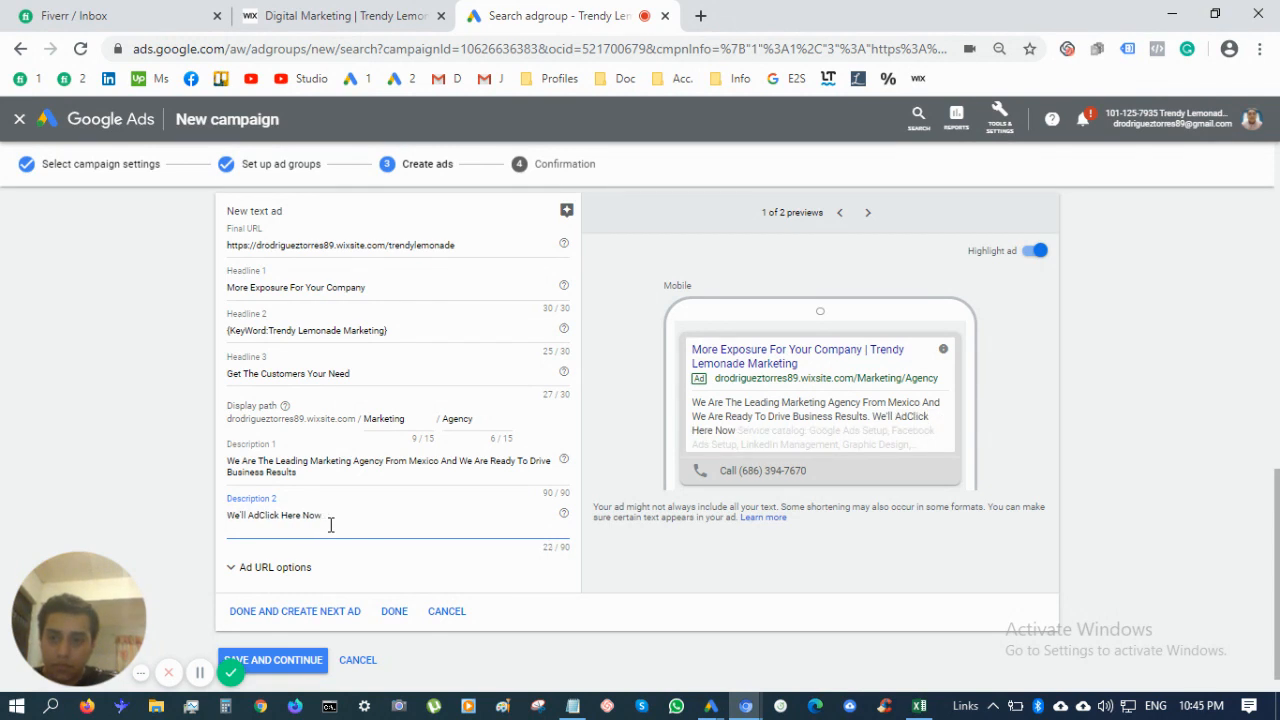
pyautogui.press('BackSpace')
pyautogui.write('udit Your')
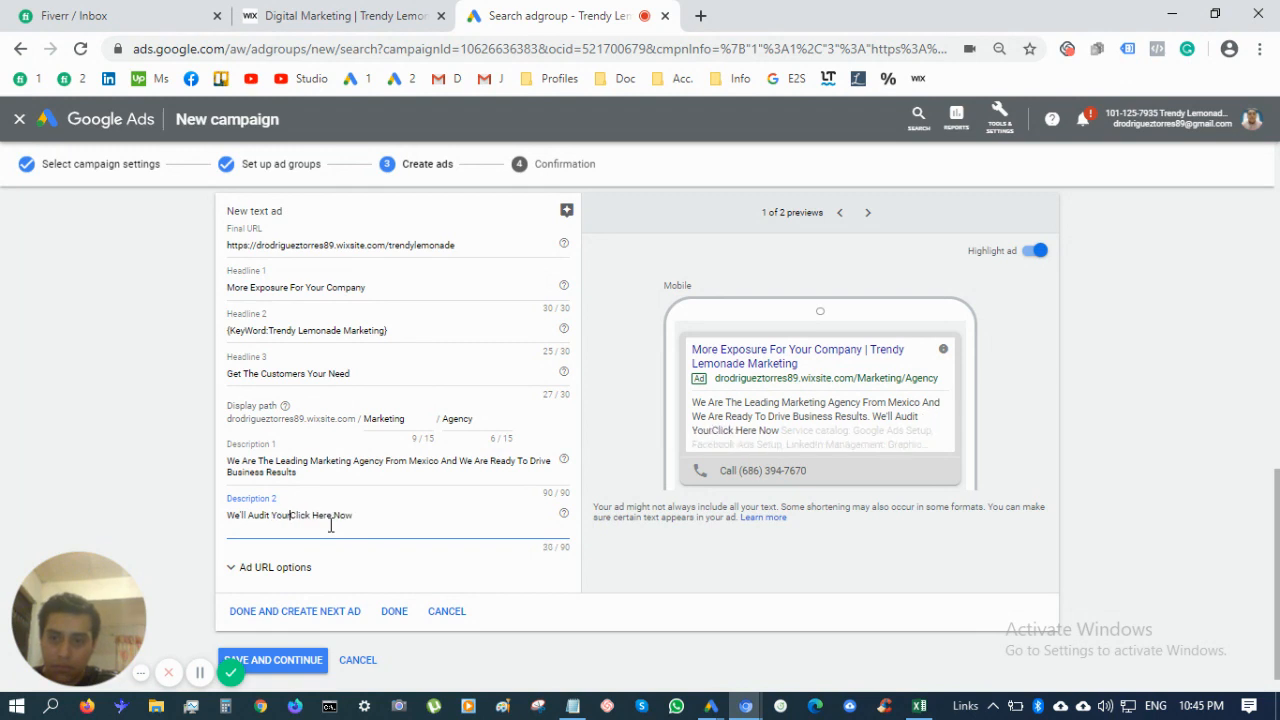
pyautogui.write(' Website A')
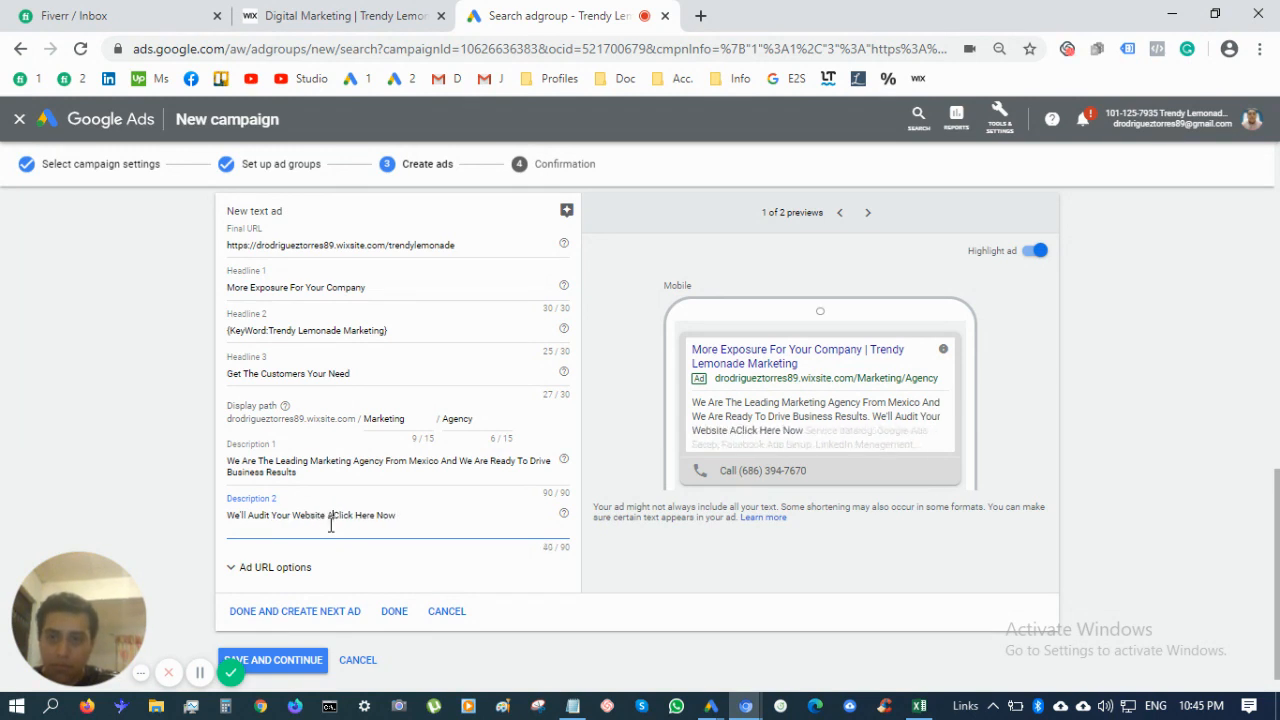
pyautogui.write('nd Create A ')
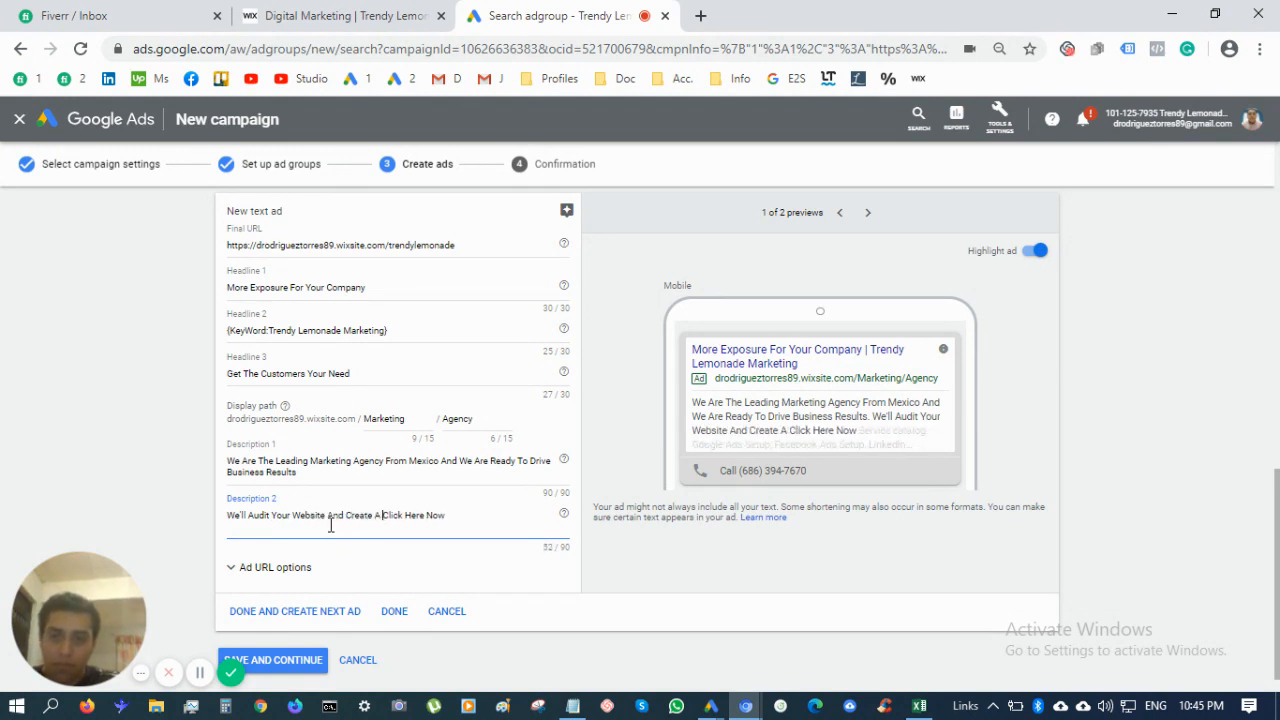
pyautogui.write('Tai')
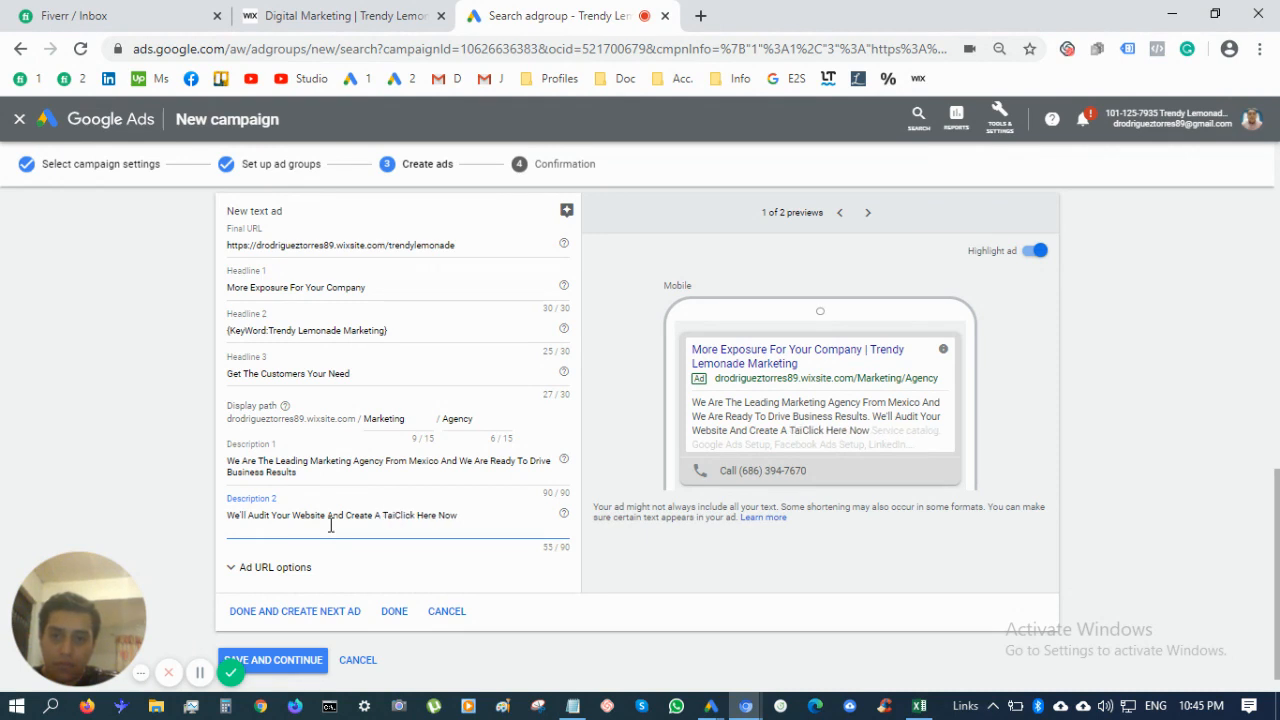
pyautogui.write('lored Make')
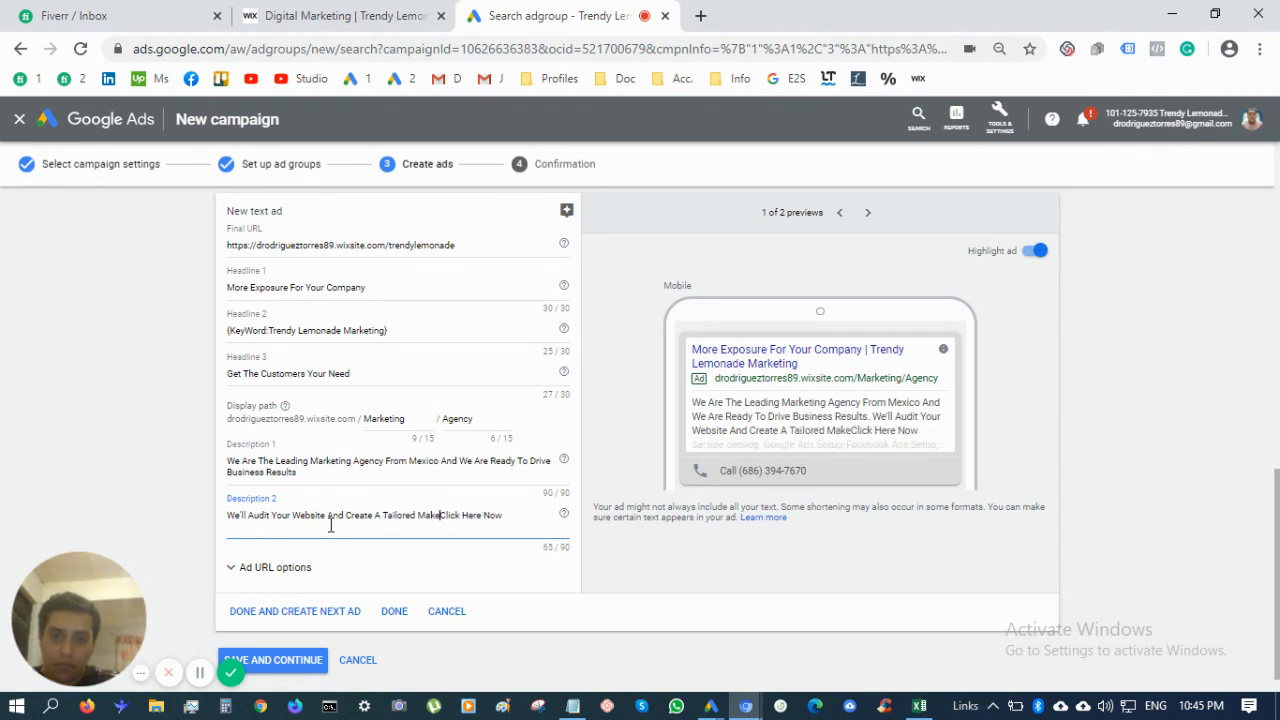
pyautogui.press('BackSpace')
pyautogui.press('BackSpace')
pyautogui.write('de ')
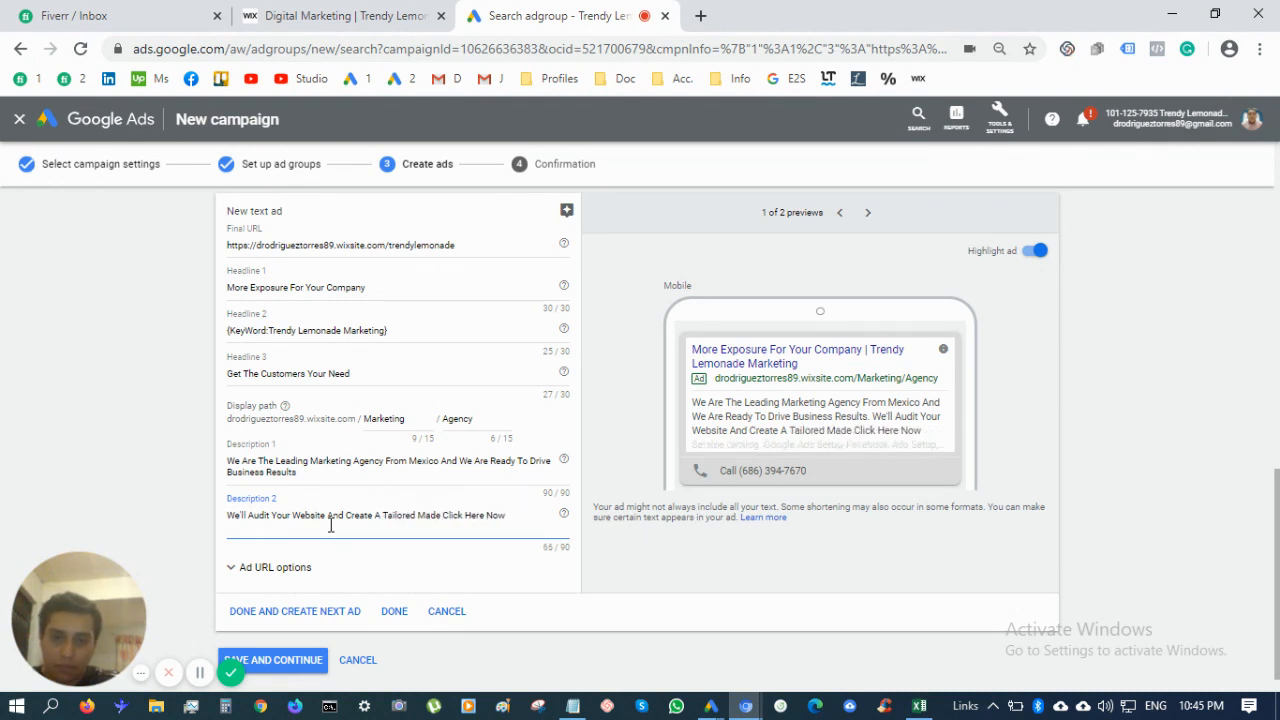
pyautogui.write('Pl')
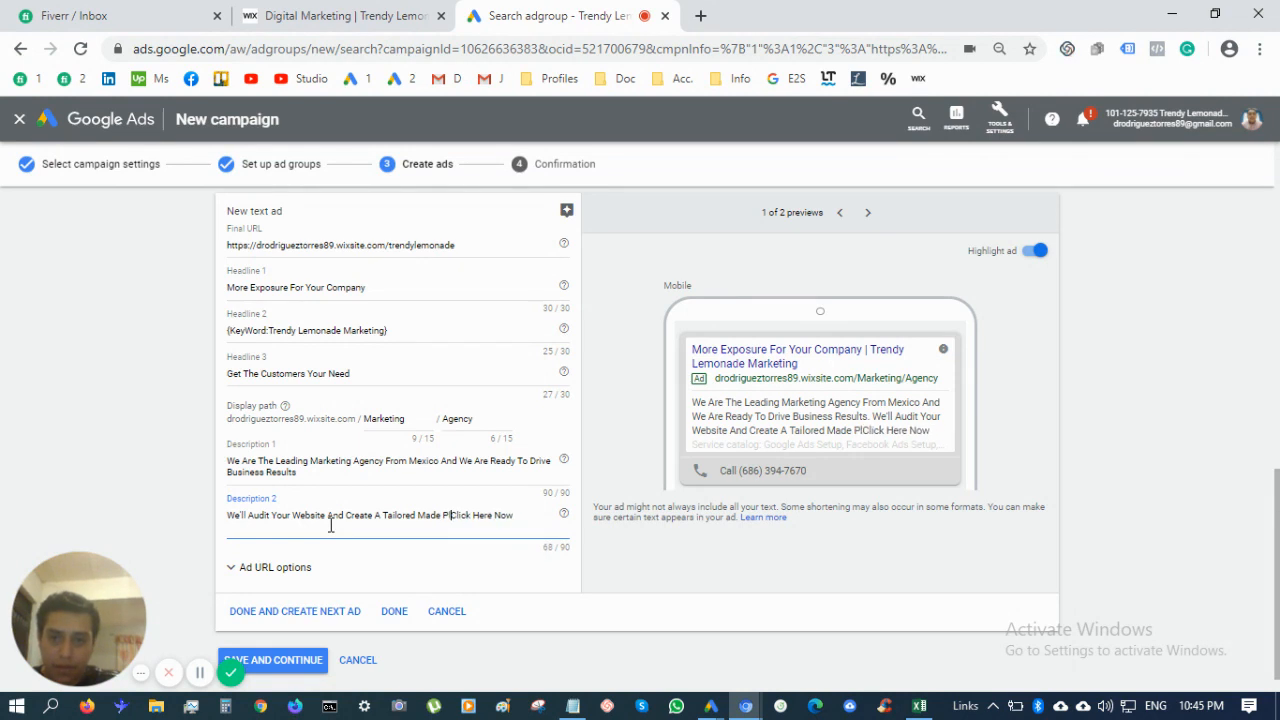
pyautogui.write('an For Y')
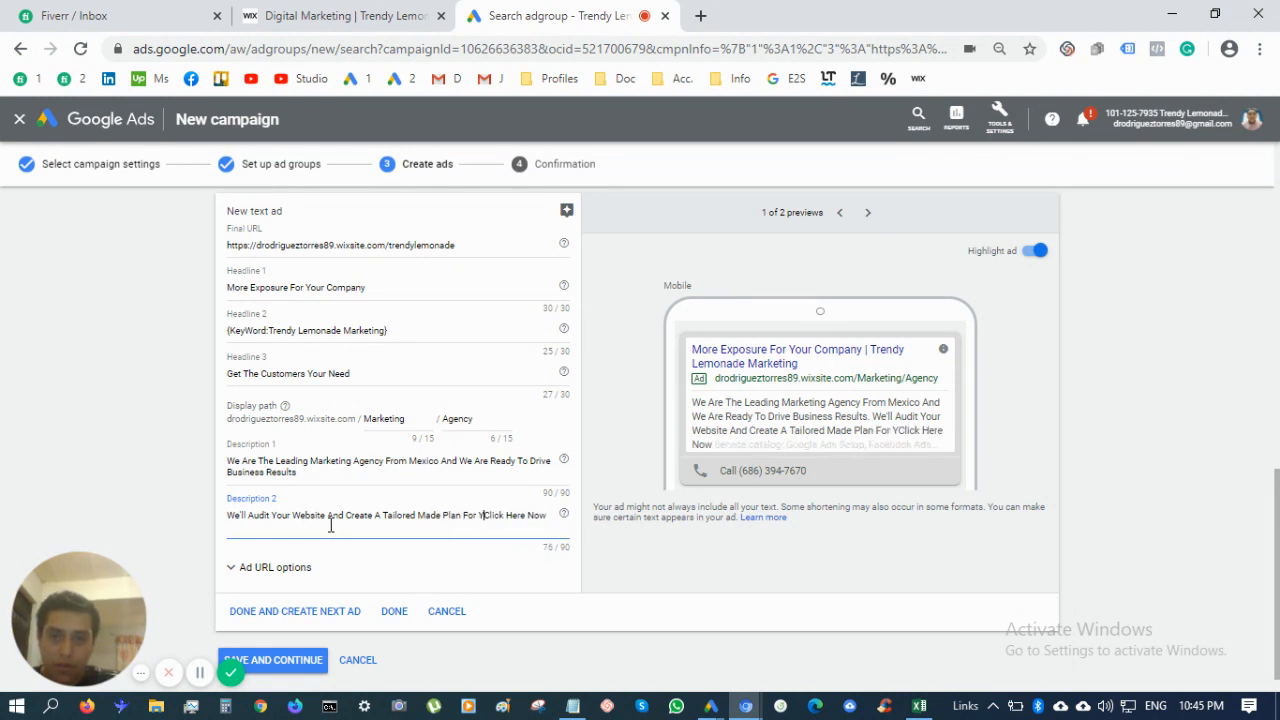
pyautogui.write('our Business')
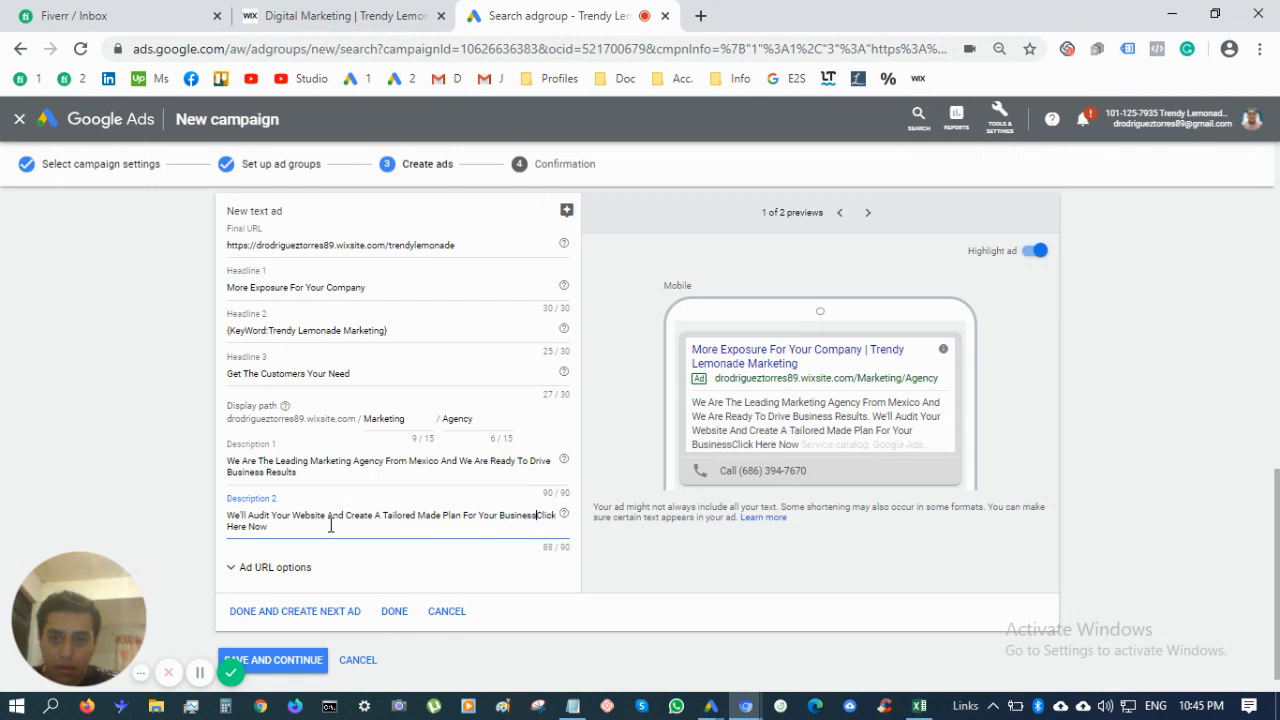
pyautogui.write('.')
pyautogui.click(331, 525)
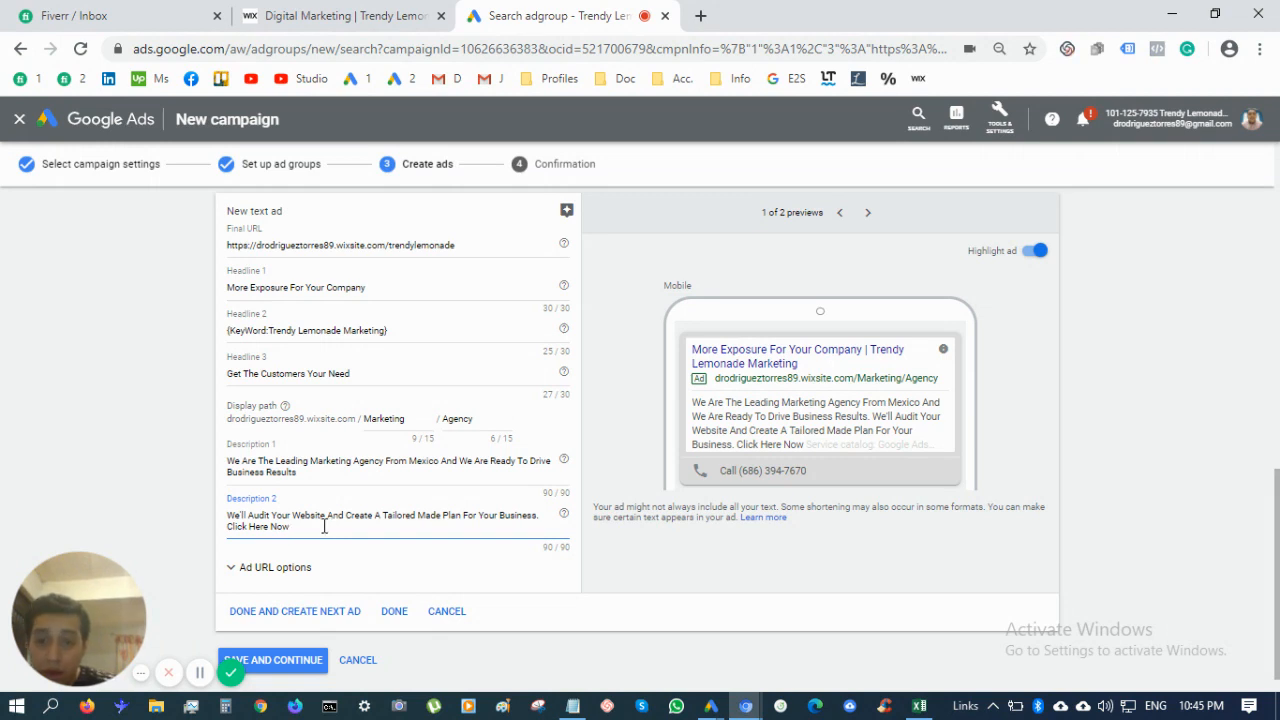
# Save the ad and continue to the Confirmation page showing the campaign is ready
pyautogui.scroll(-1, 330, 582)
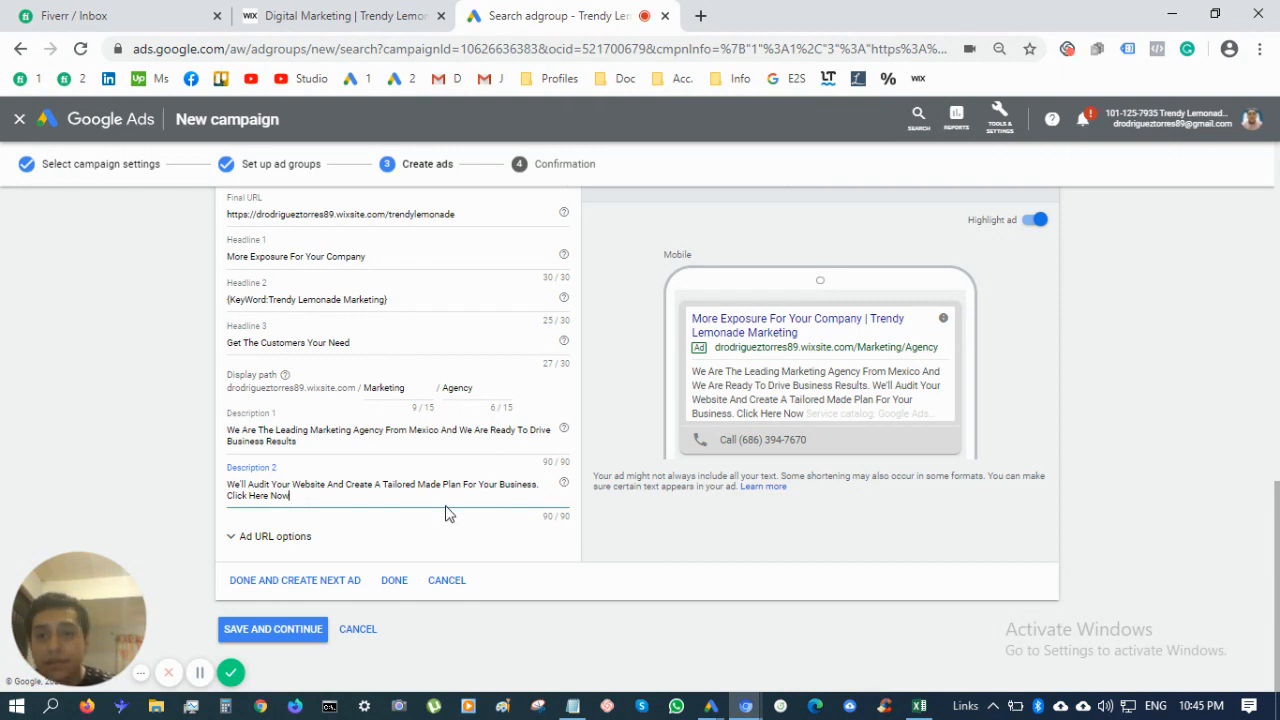
pyautogui.scroll(2, 523, 551)
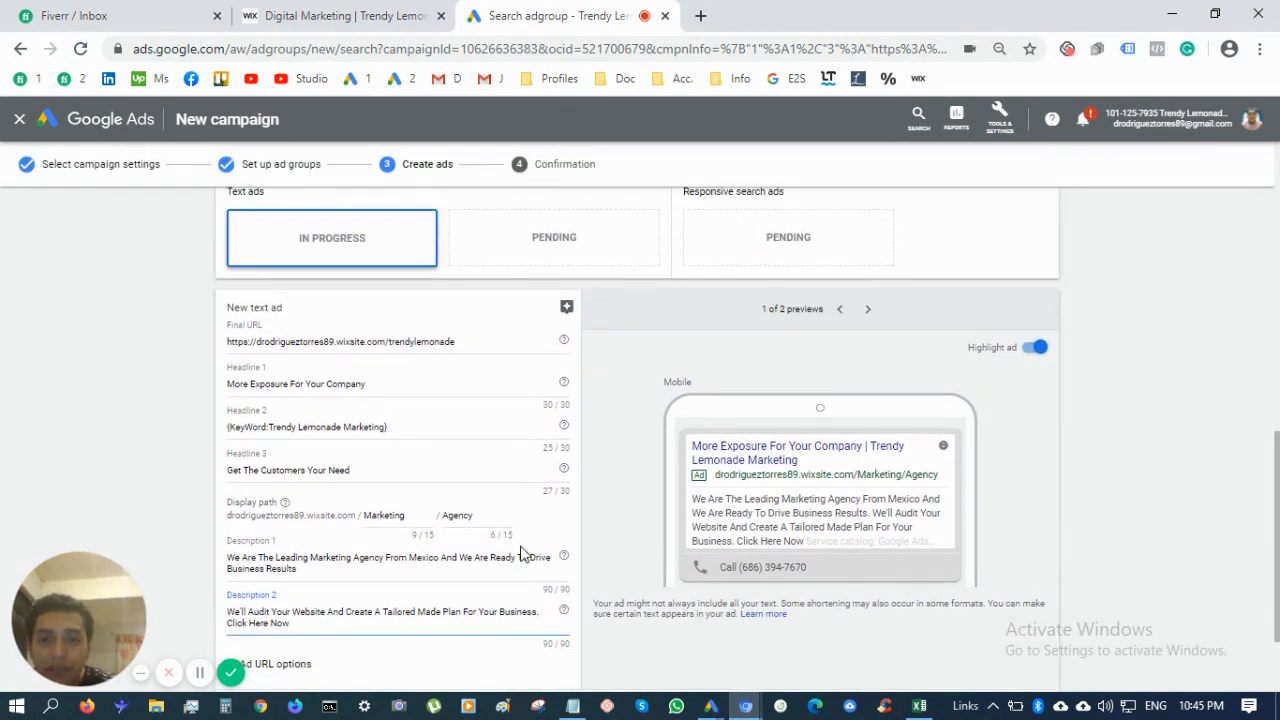
pyautogui.scroll(-1, 520, 553)
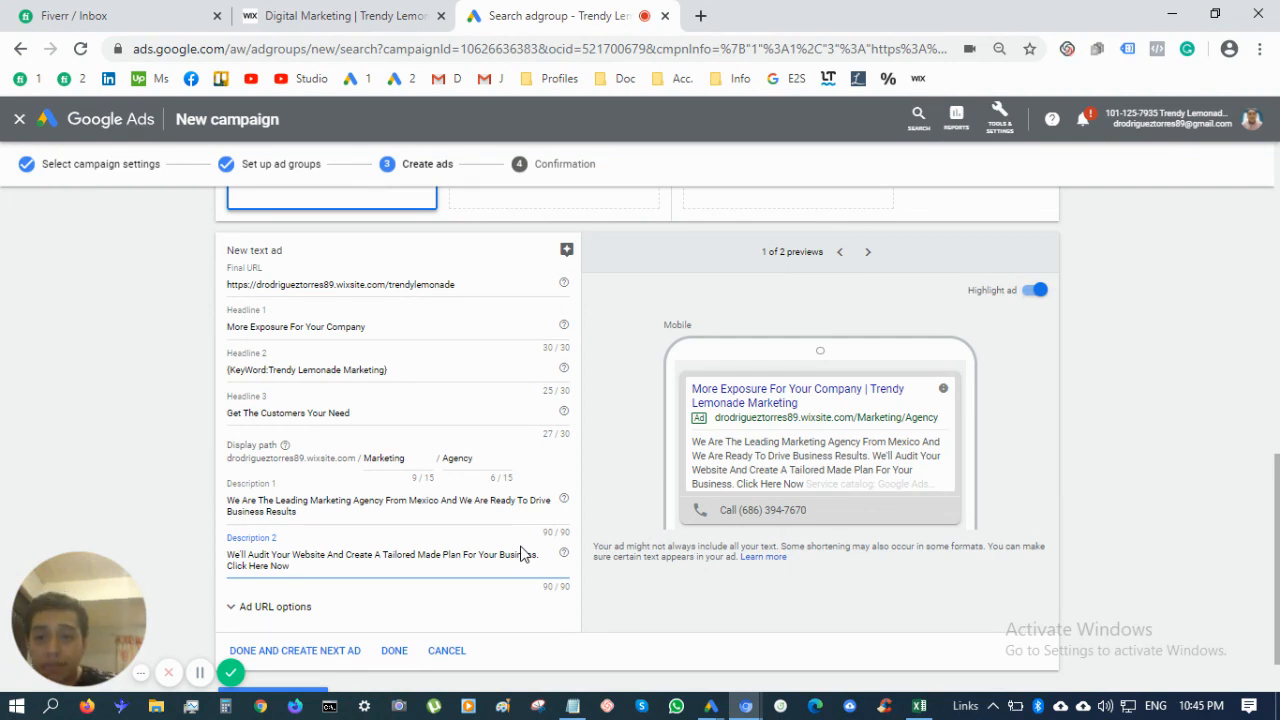
pyautogui.scroll(-1, 523, 553)
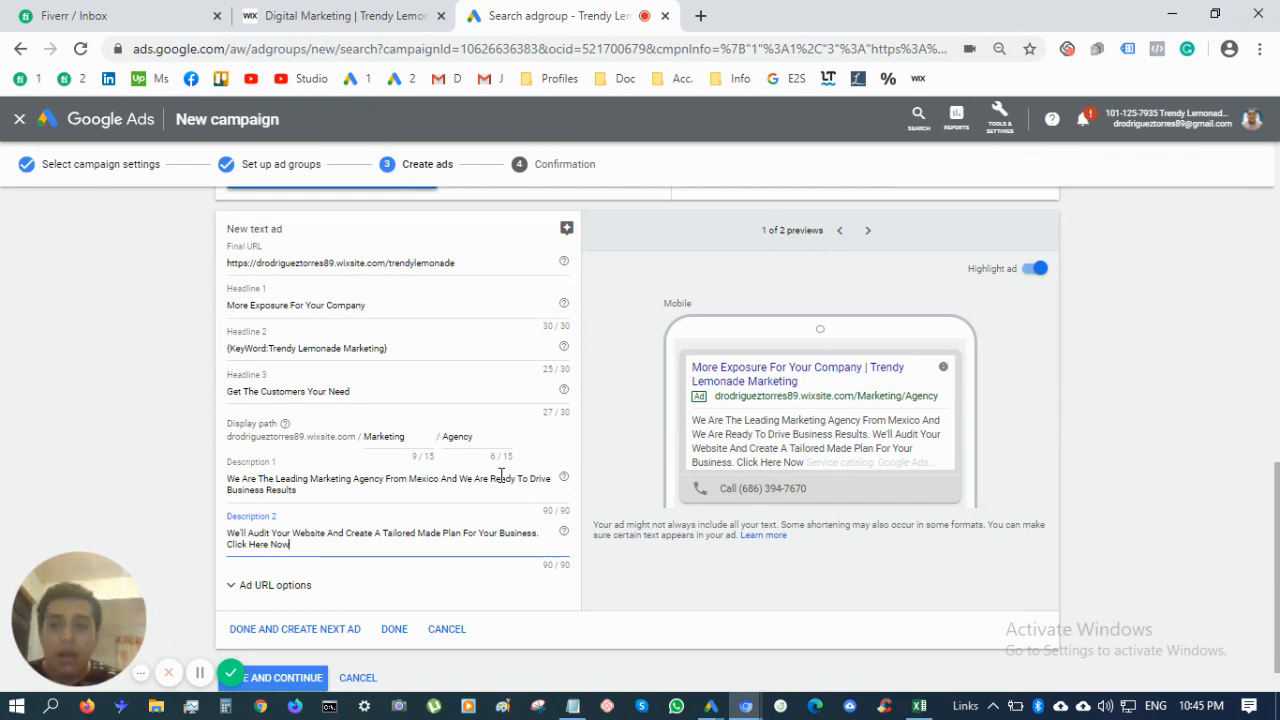
pyautogui.scroll(-1, 502, 478)
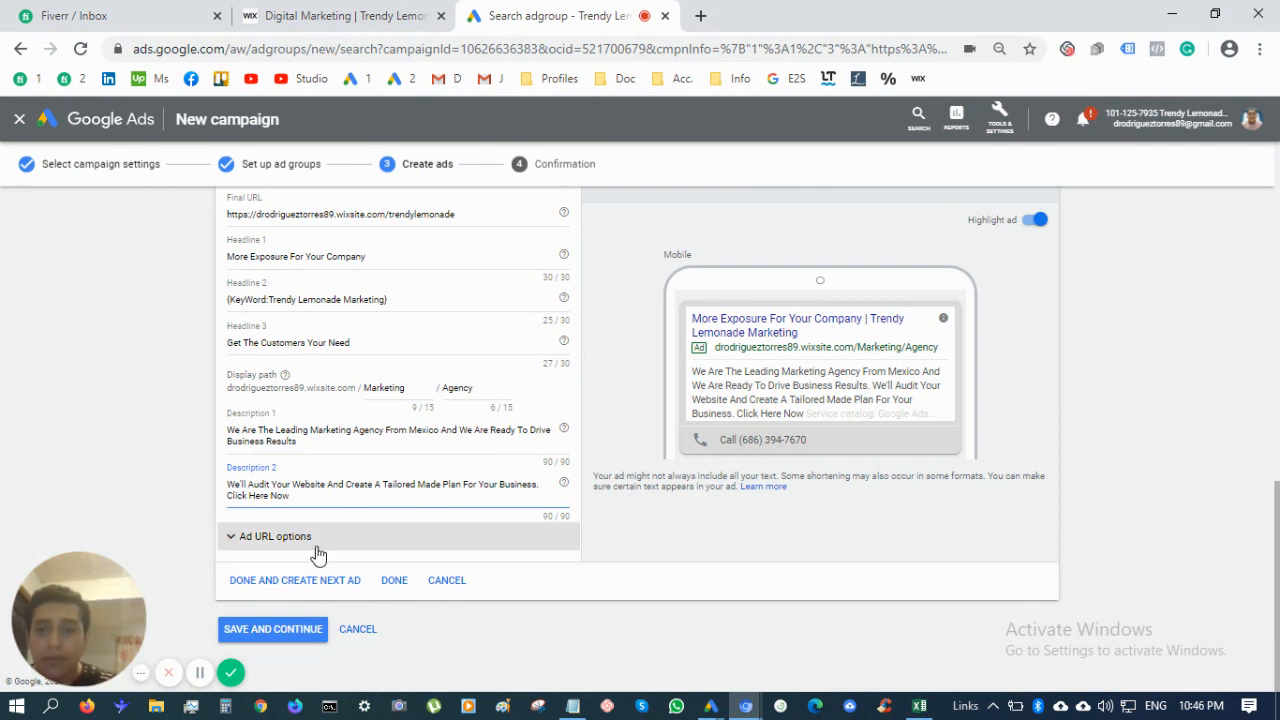
pyautogui.click(282, 638)
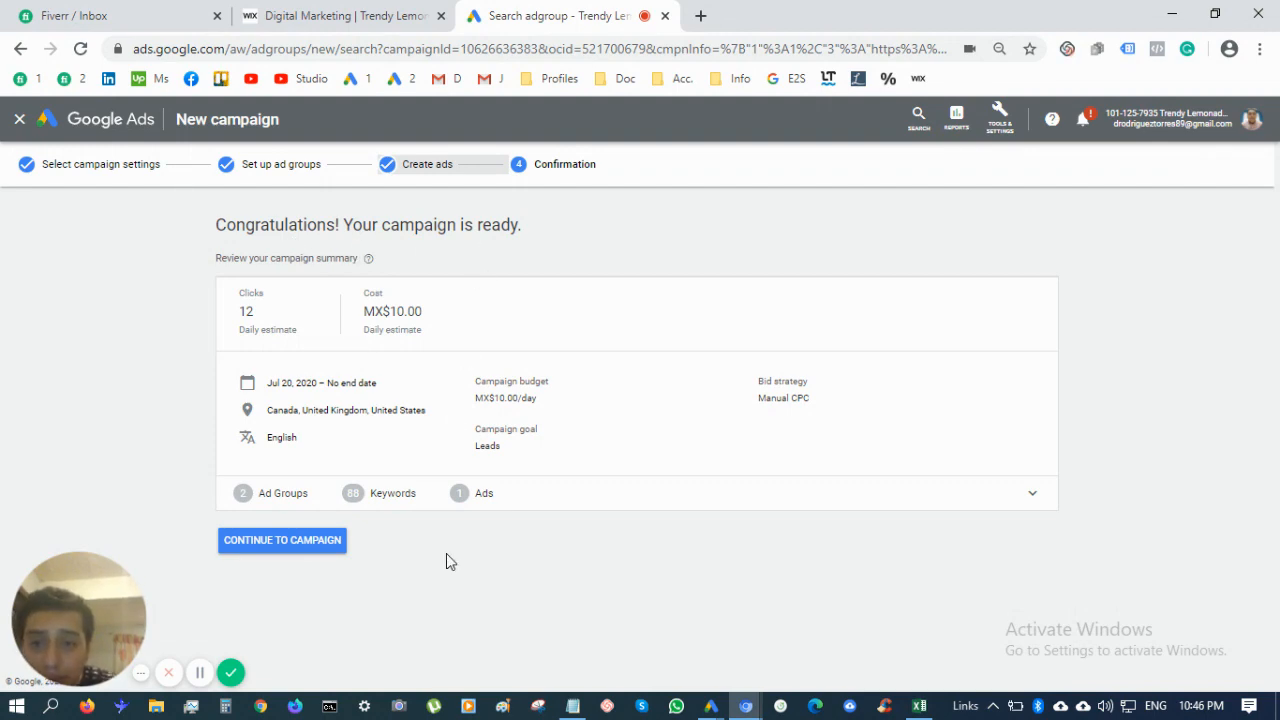
# Review the expanded ad group, keyword and ad summary, then continue to the campaign
pyautogui.click(467, 514)
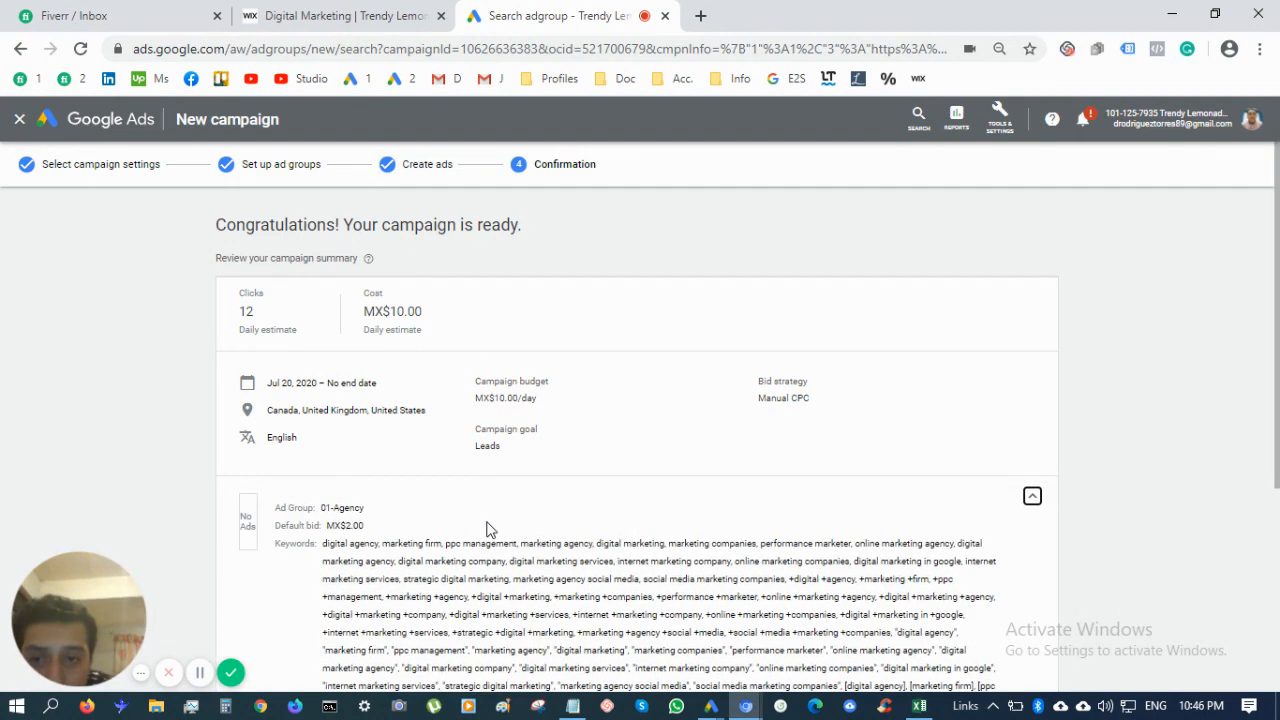
pyautogui.scroll(-2, 489, 529)
pyautogui.scroll(-1, 489, 522)
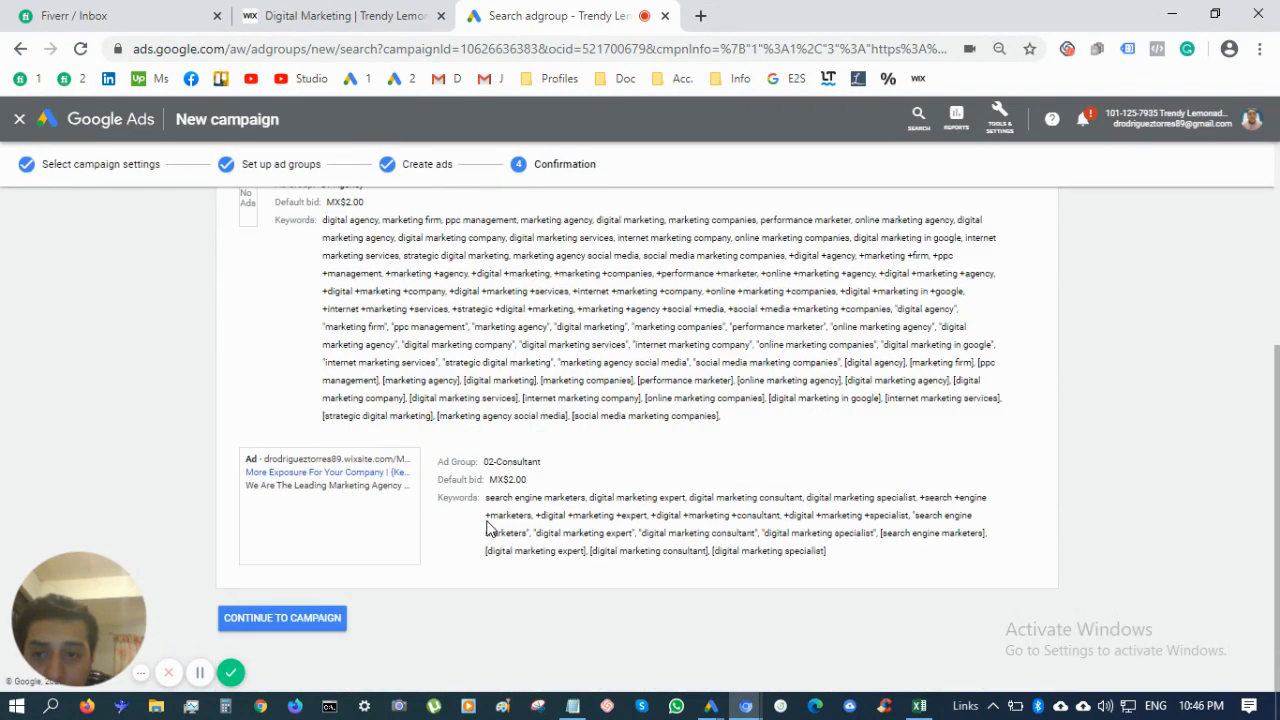
pyautogui.scroll(2, 345, 541)
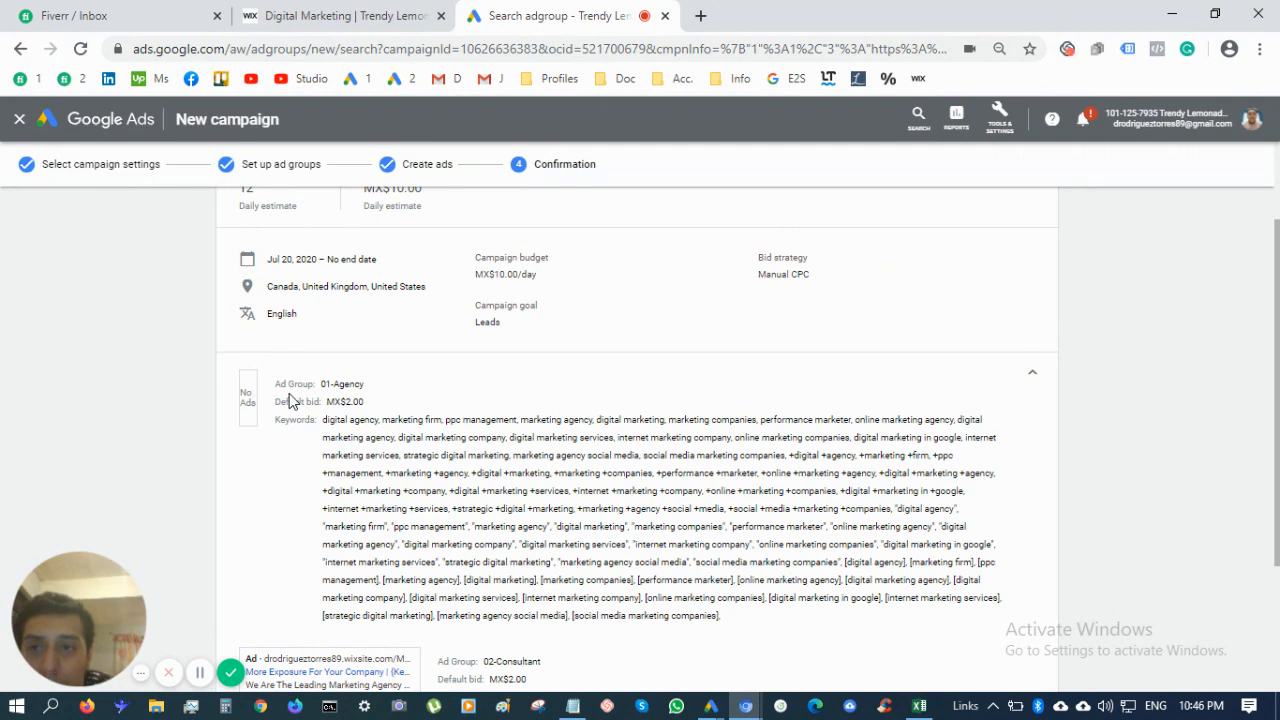
pyautogui.scroll(1, 290, 402)
pyautogui.scroll(-3, 448, 530)
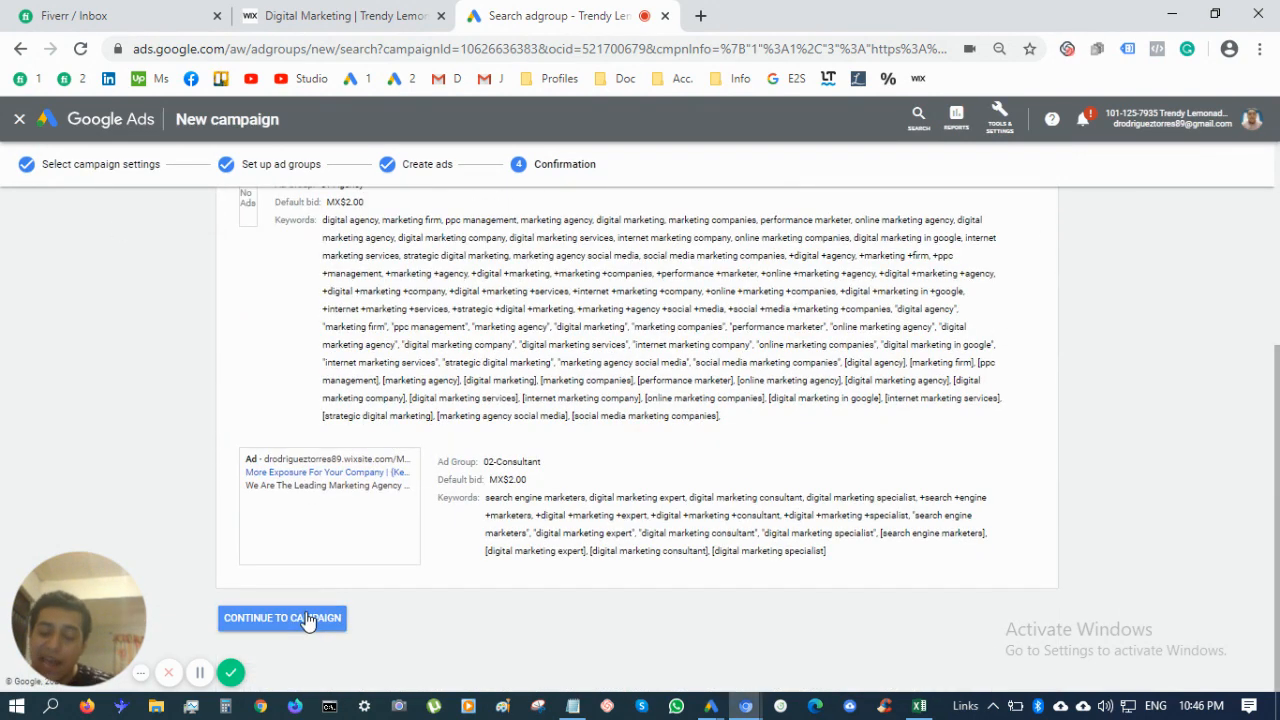
pyautogui.click(308, 620)
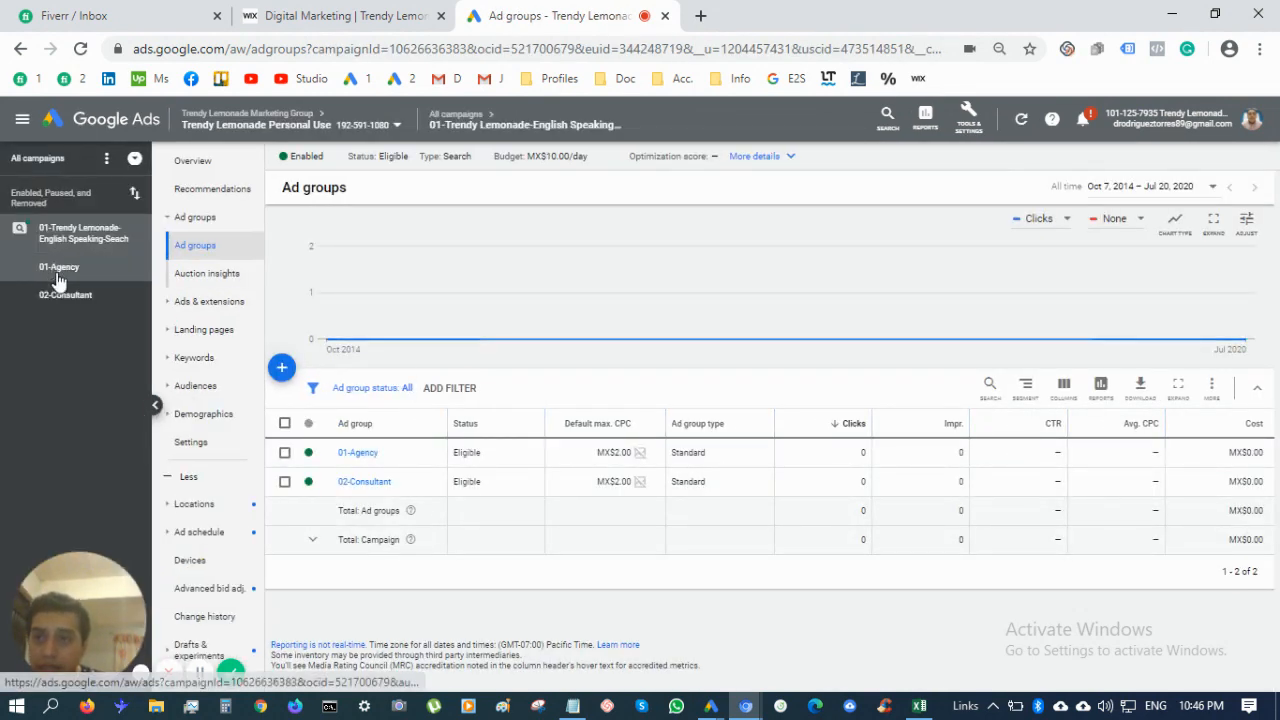
# Open the 01-Agency Ads list, then switch to the 02-Consultant ad group's ads
pyautogui.click(71, 277)
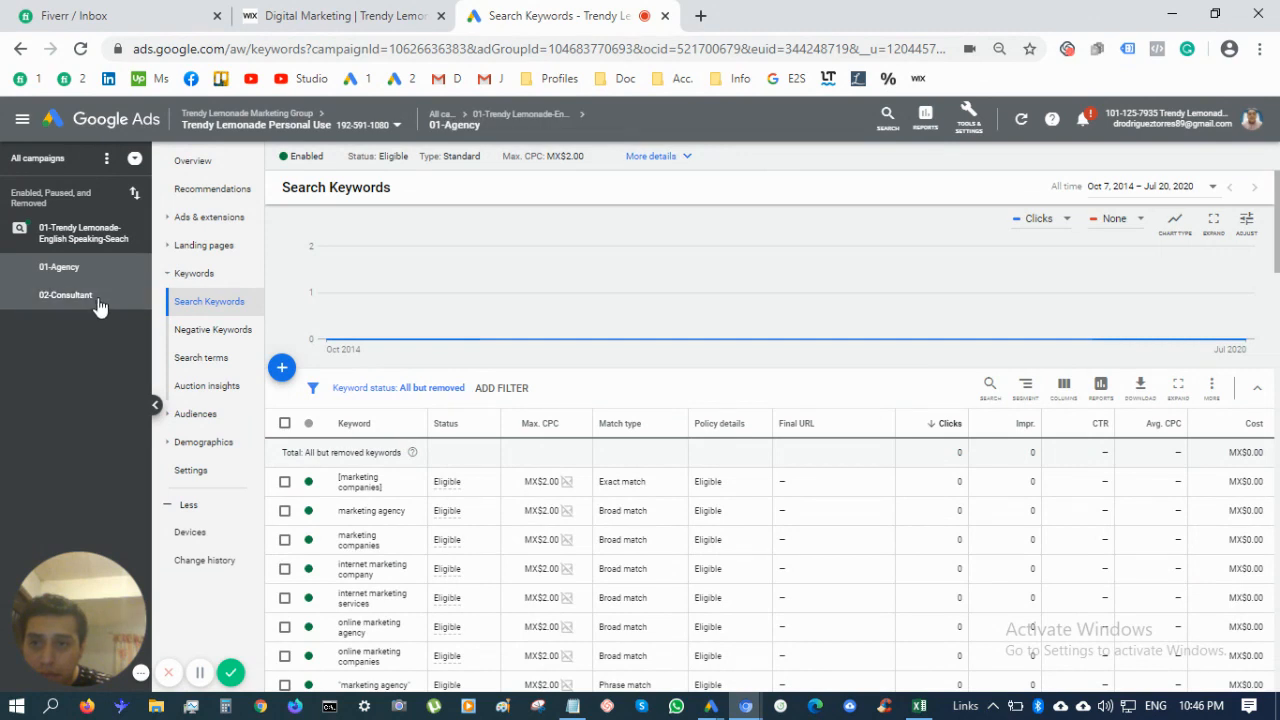
pyautogui.click(172, 220)
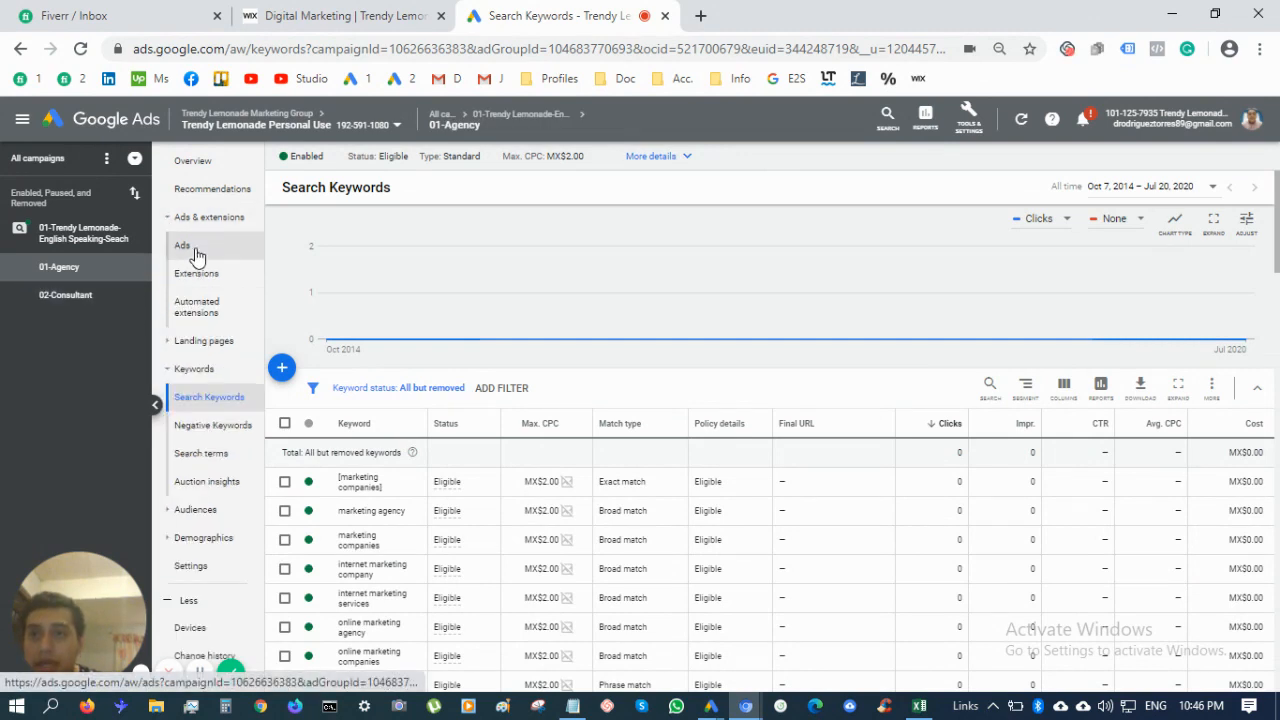
pyautogui.click(192, 250)
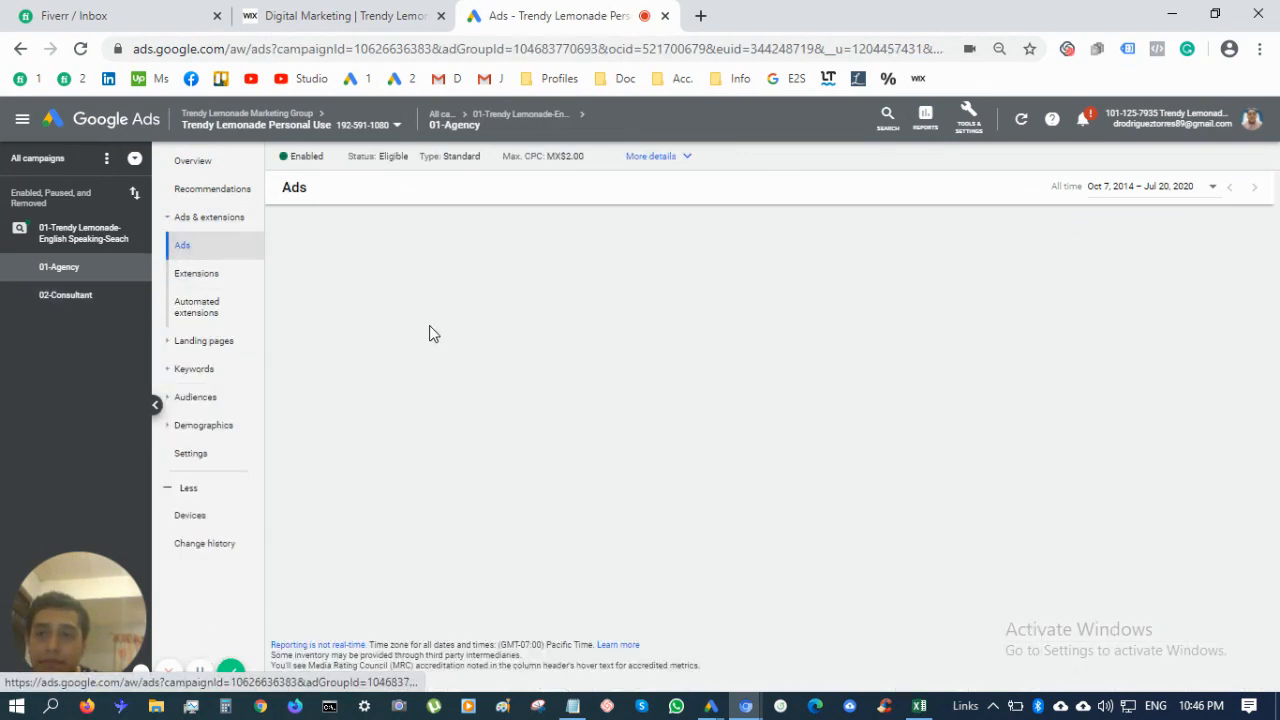
pyautogui.click(79, 297)
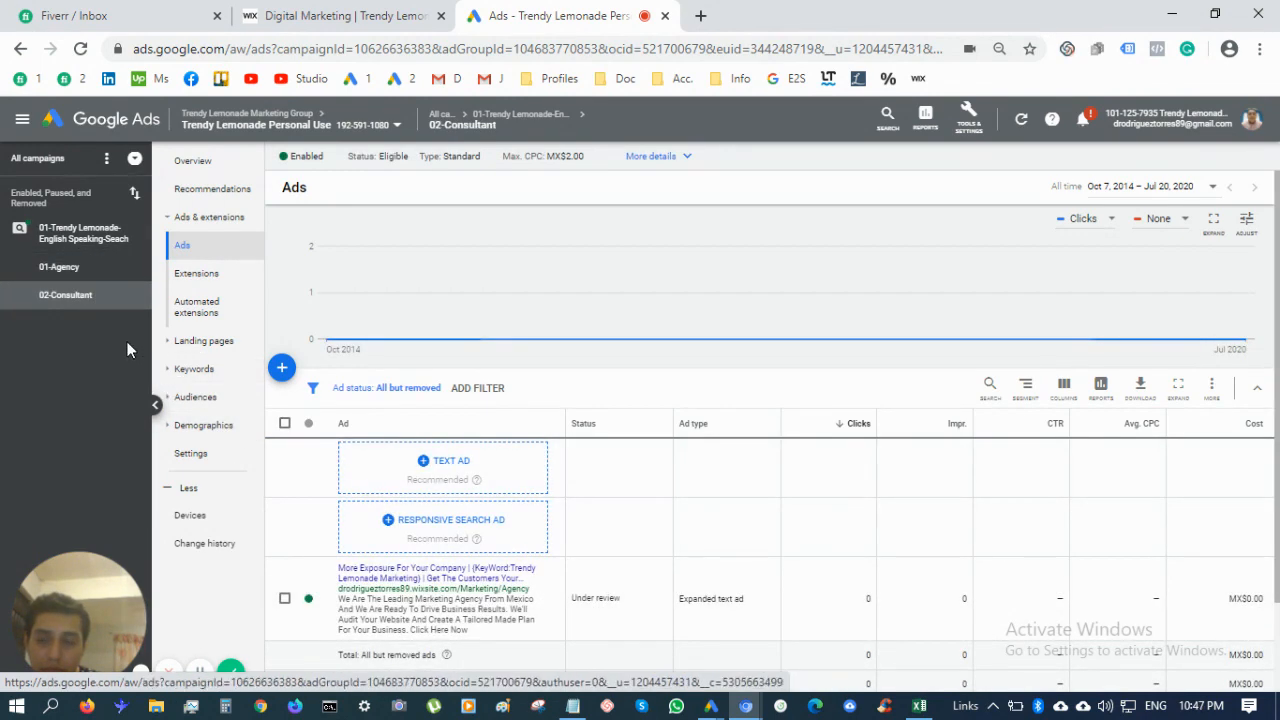
# Move the expanded text ad from 02-Consultant into the 01-Agency ad group by cutting and pasting
pyautogui.click(285, 601)
pyautogui.click(364, 388)
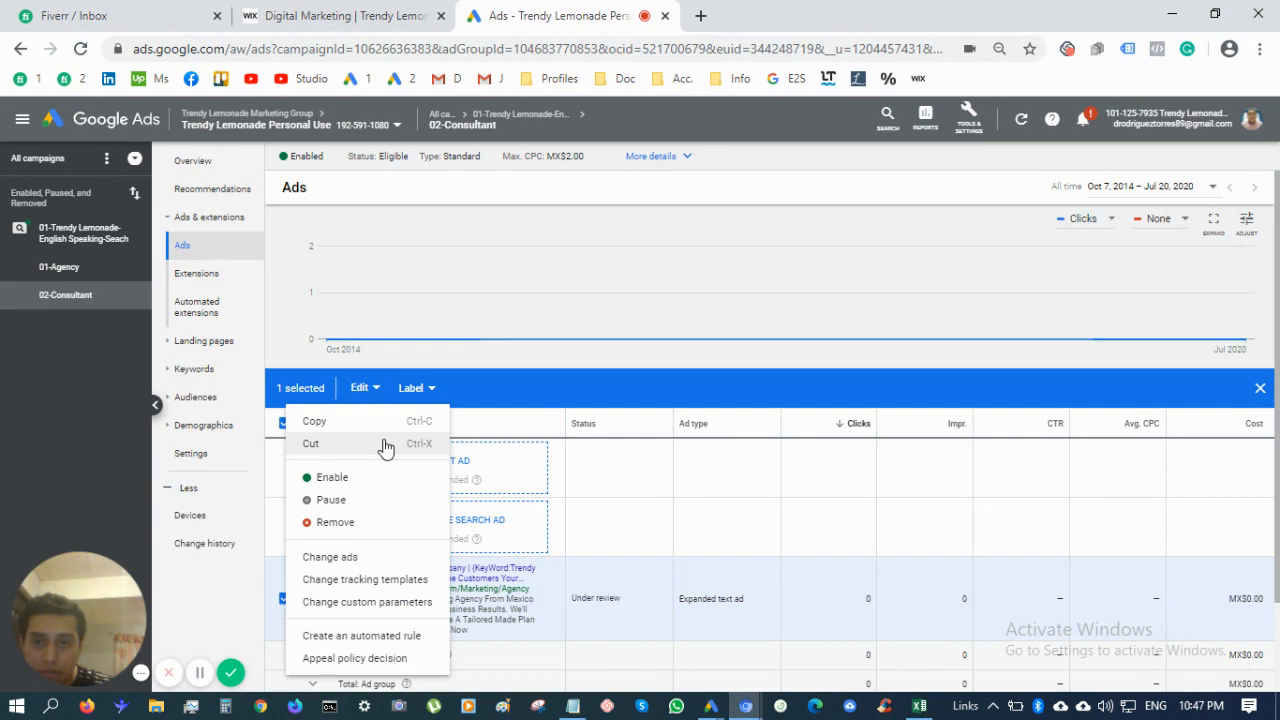
pyautogui.click(386, 445)
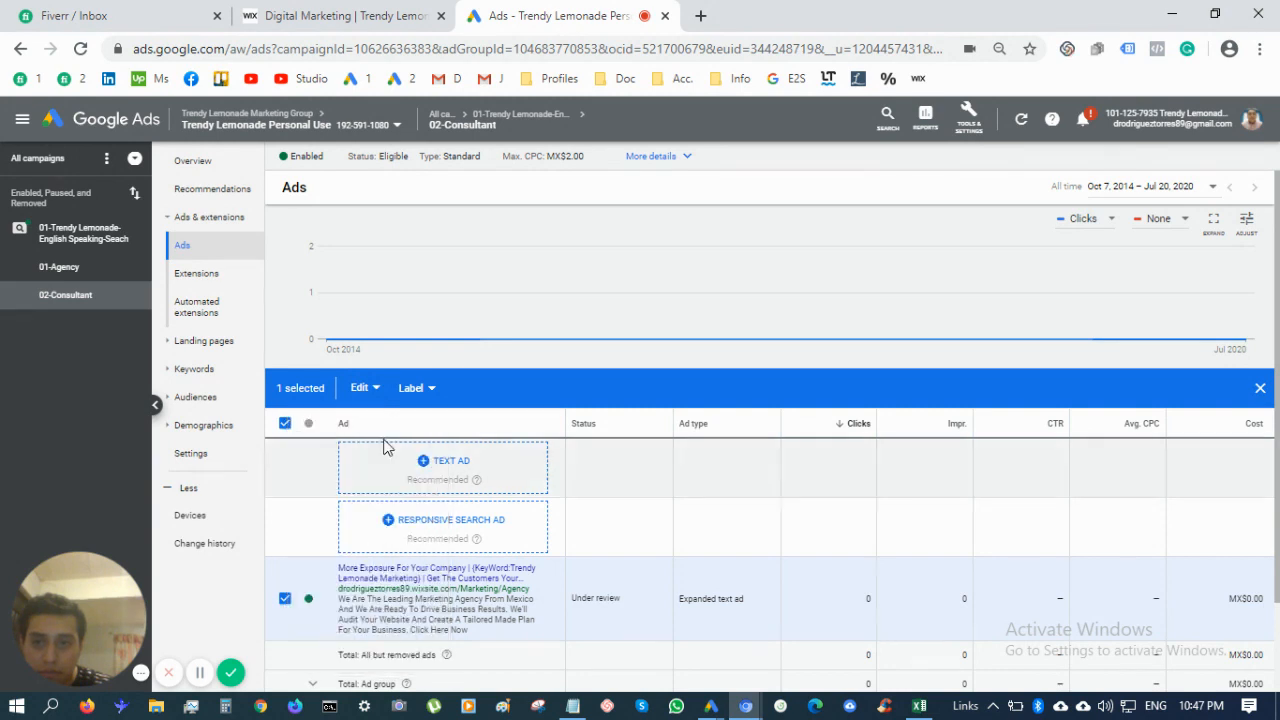
pyautogui.click(105, 270)
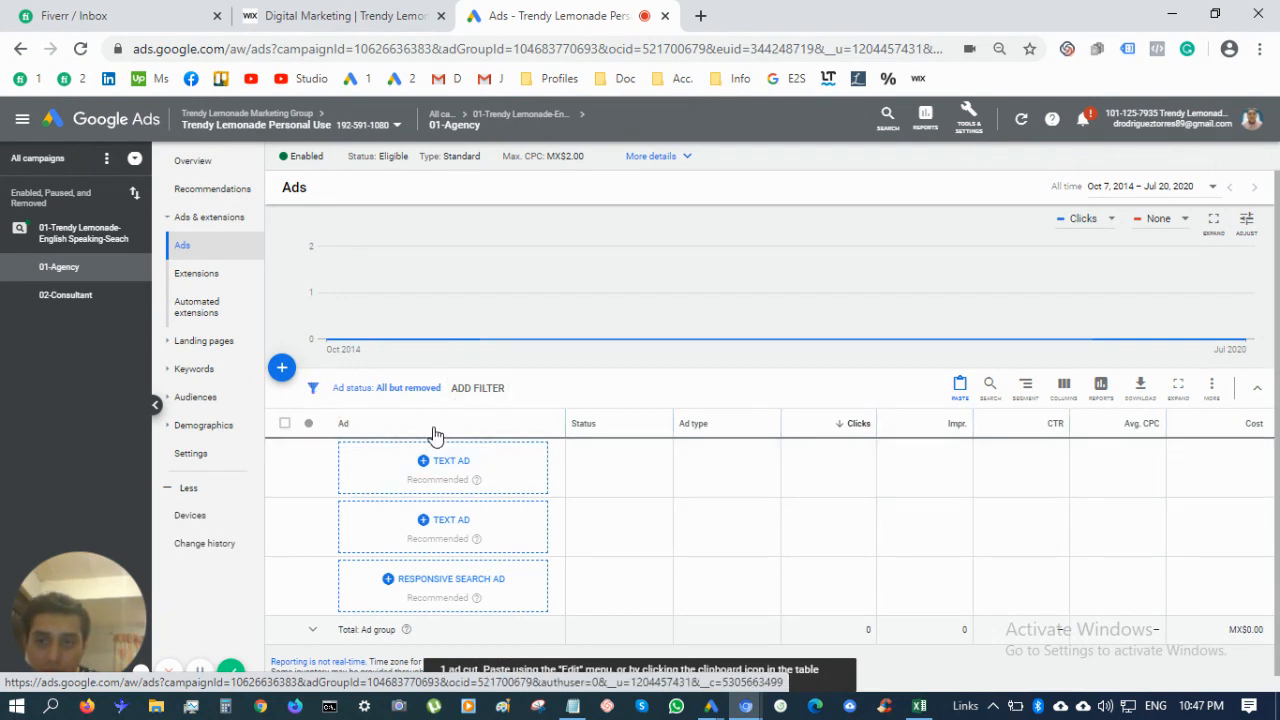
pyautogui.scroll(-3, 434, 433)
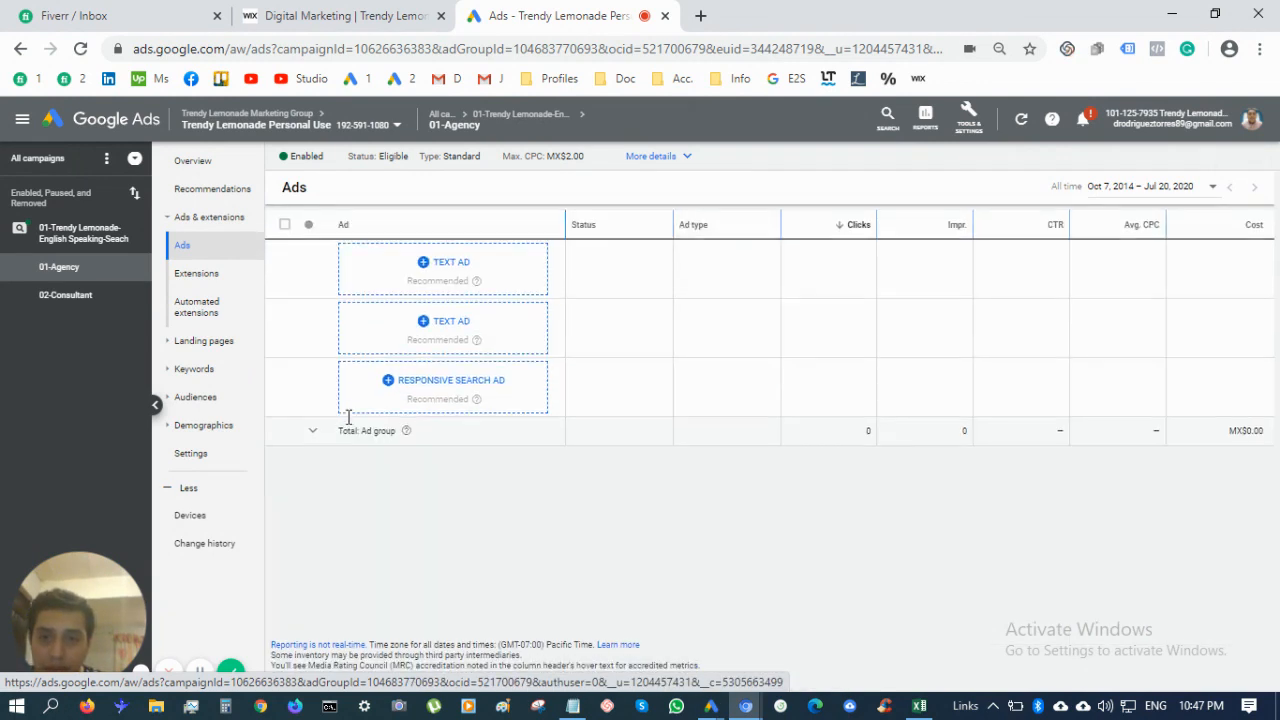
pyautogui.hotkey('ctrl', 'v')
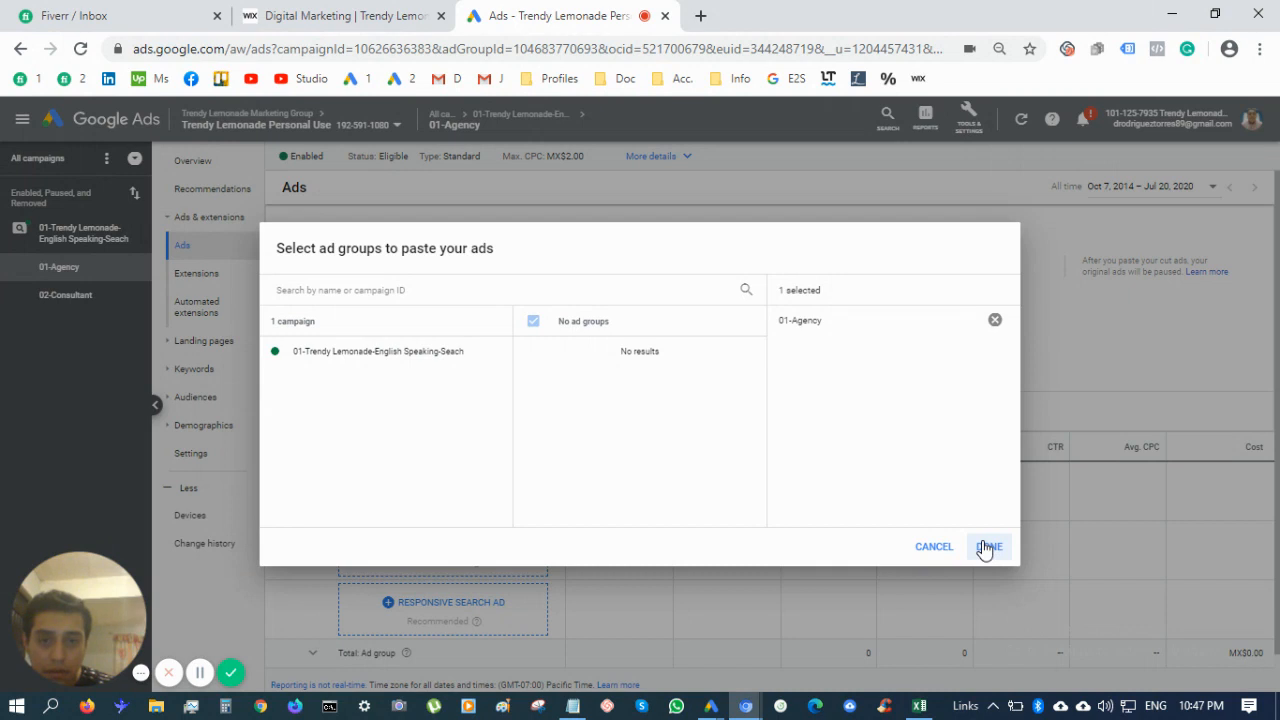
pyautogui.click(416, 372)
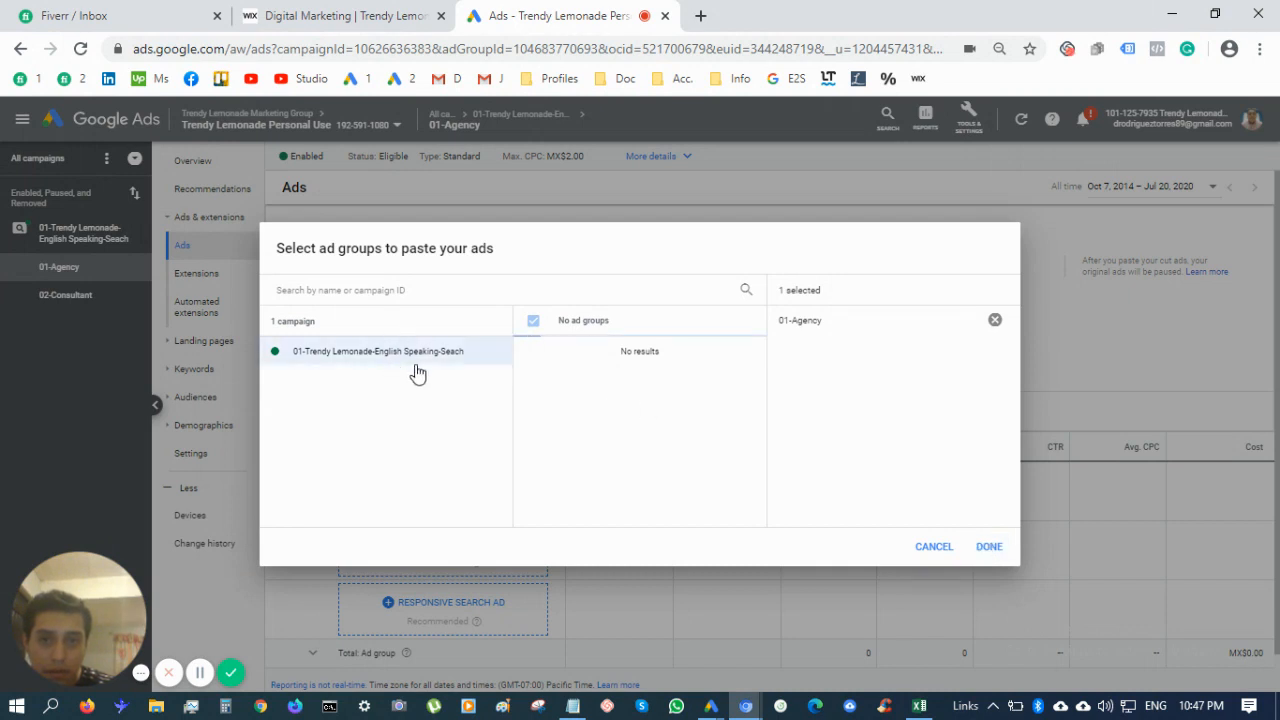
pyautogui.click(989, 547)
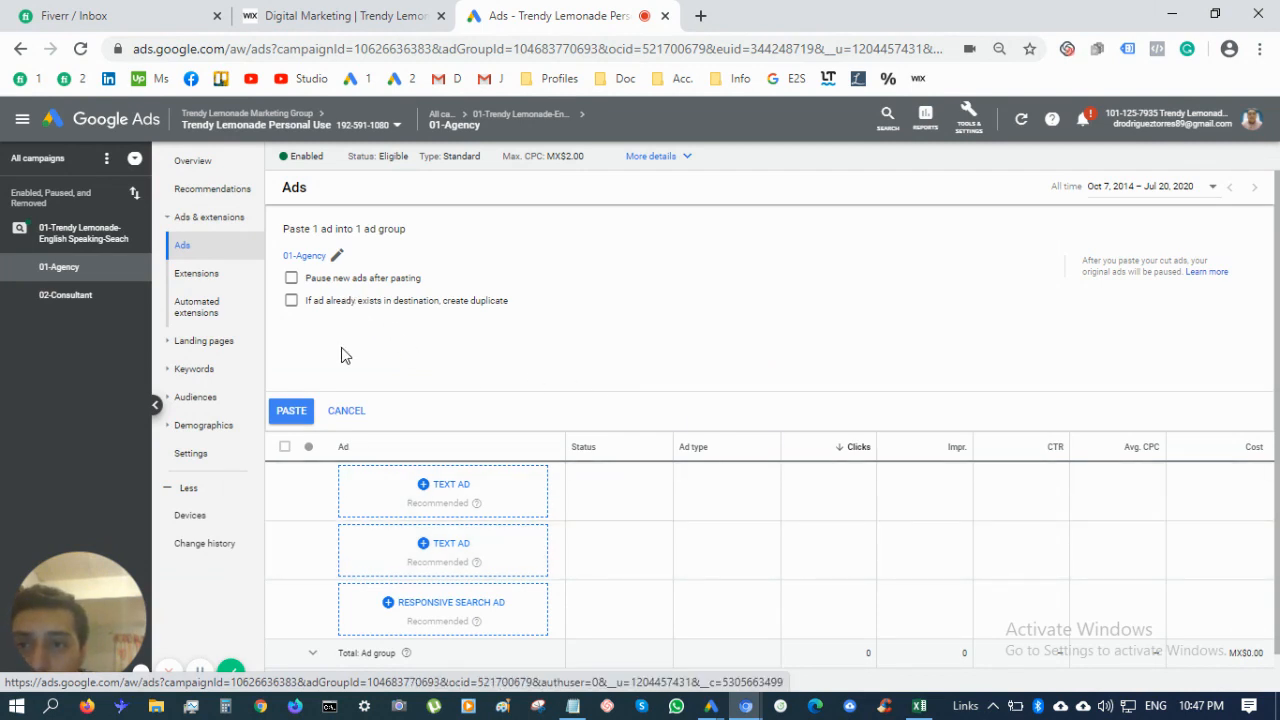
pyautogui.click(292, 411)
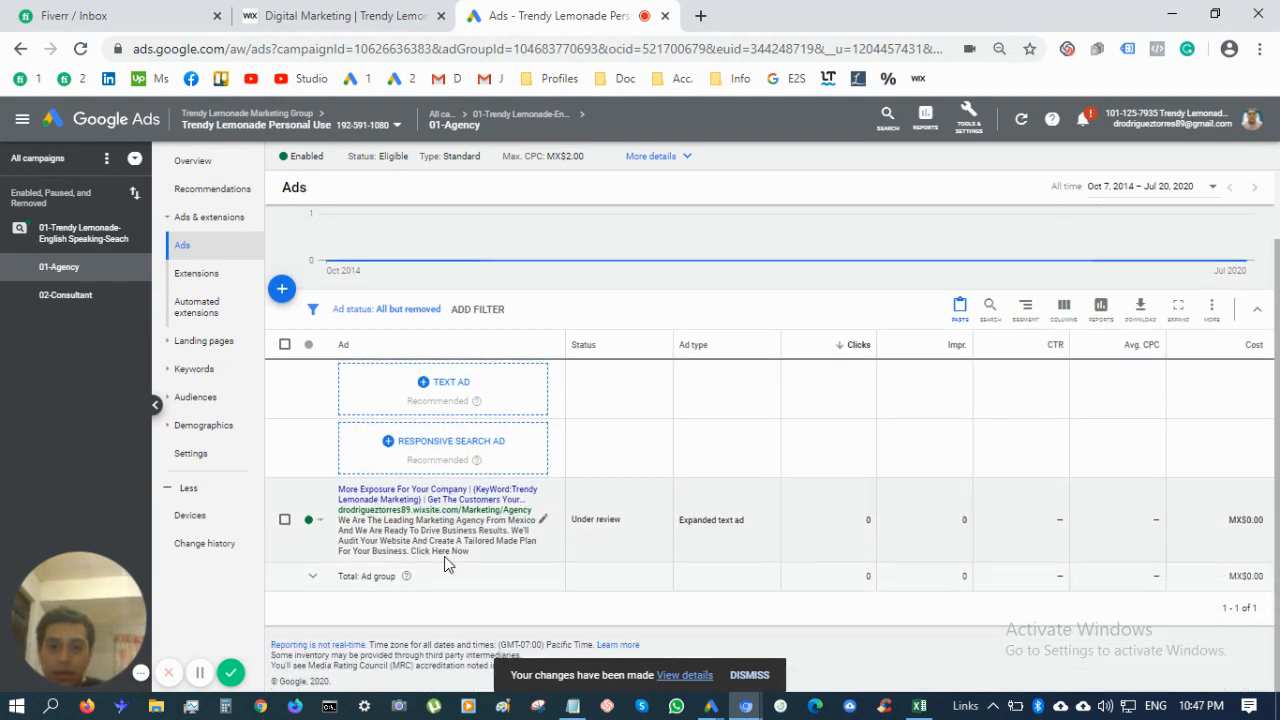
pyautogui.click(432, 405)
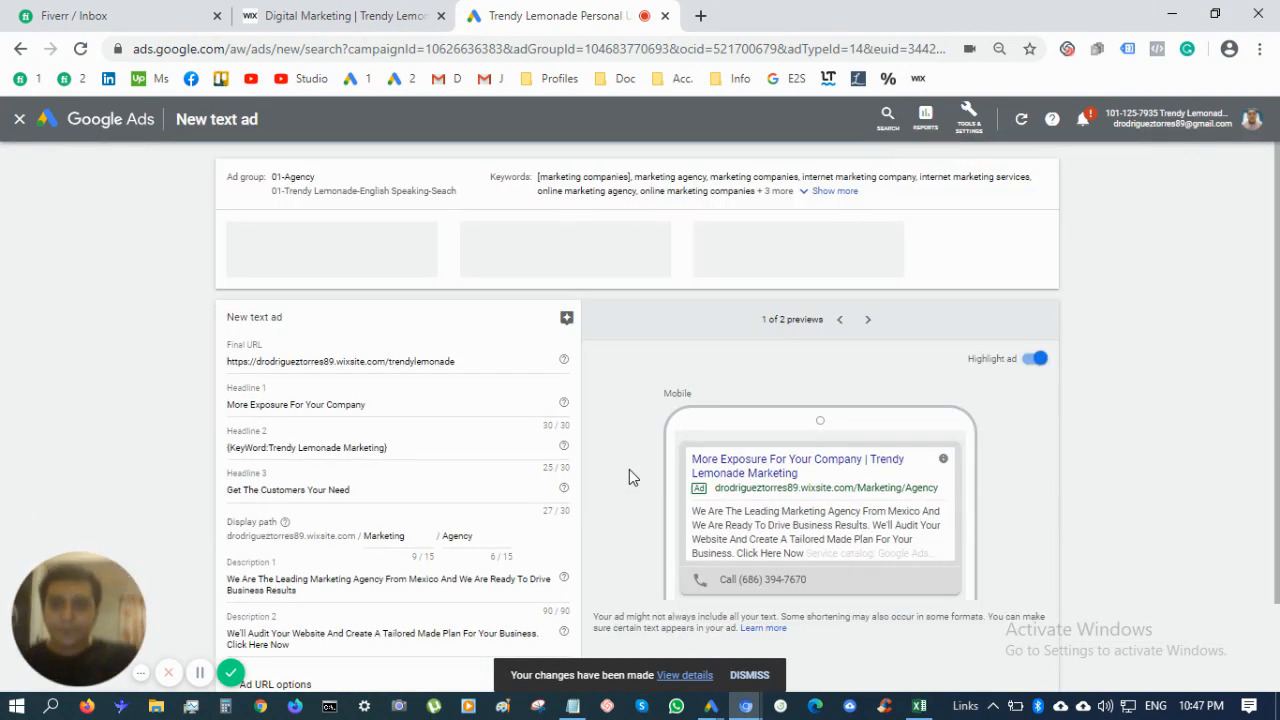
# Scroll through the prefilled new text ad form for 01-Agency
pyautogui.scroll(-1, 497, 524)
pyautogui.scroll(-1, 497, 524)
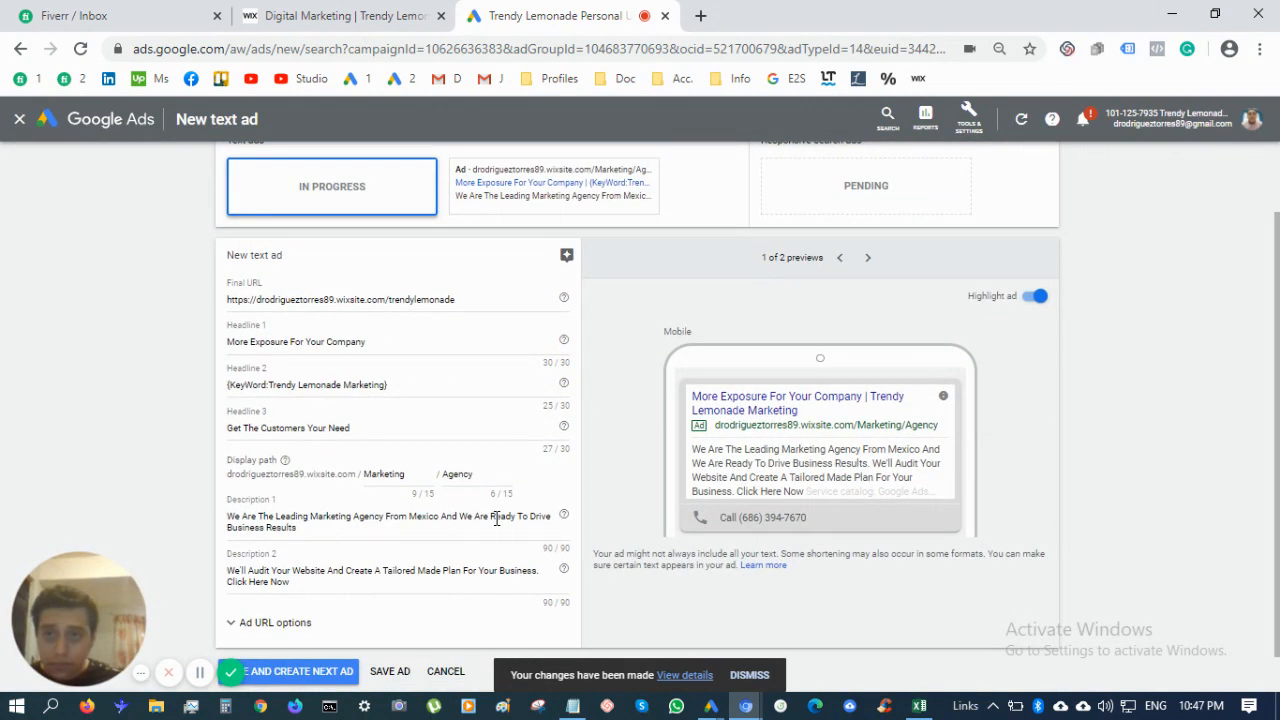
pyautogui.scroll(1, 497, 520)
pyautogui.scroll(-1, 495, 515)
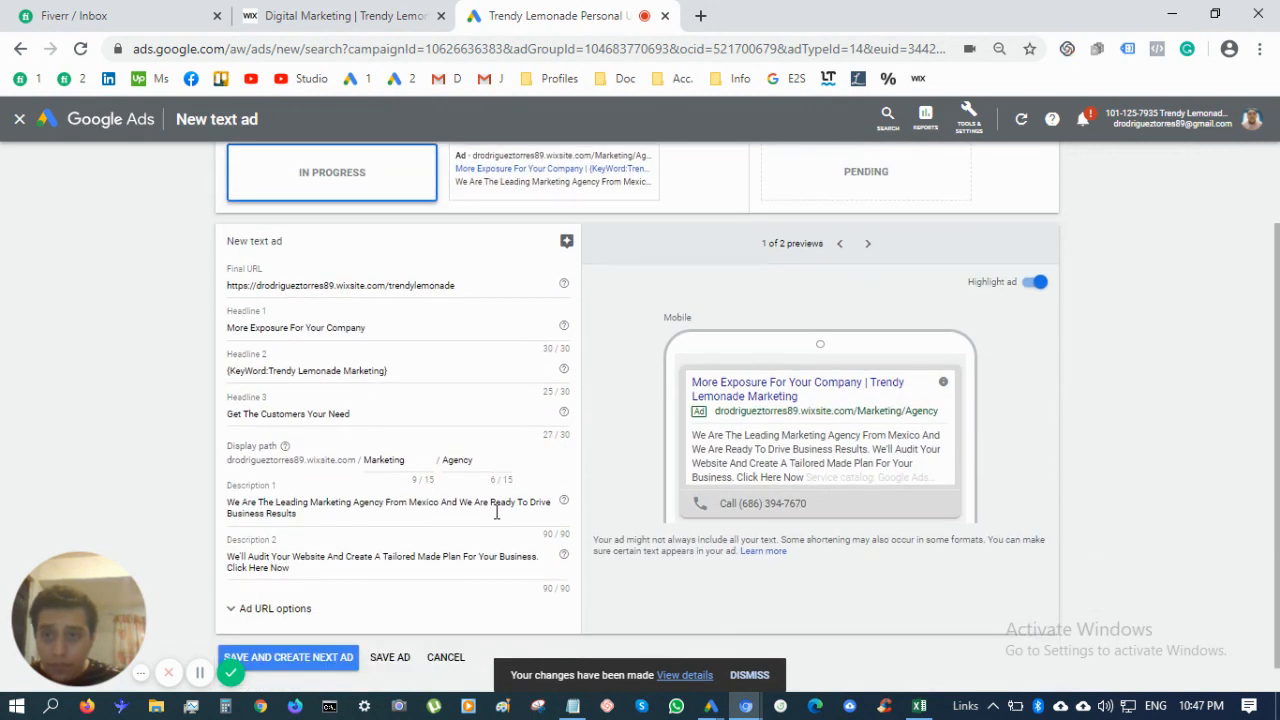
# Replace Headline 1 with 'Smart Digital Marketing Agency'
pyautogui.doubleClick(415, 333)
pyautogui.tripleClick(415, 333)
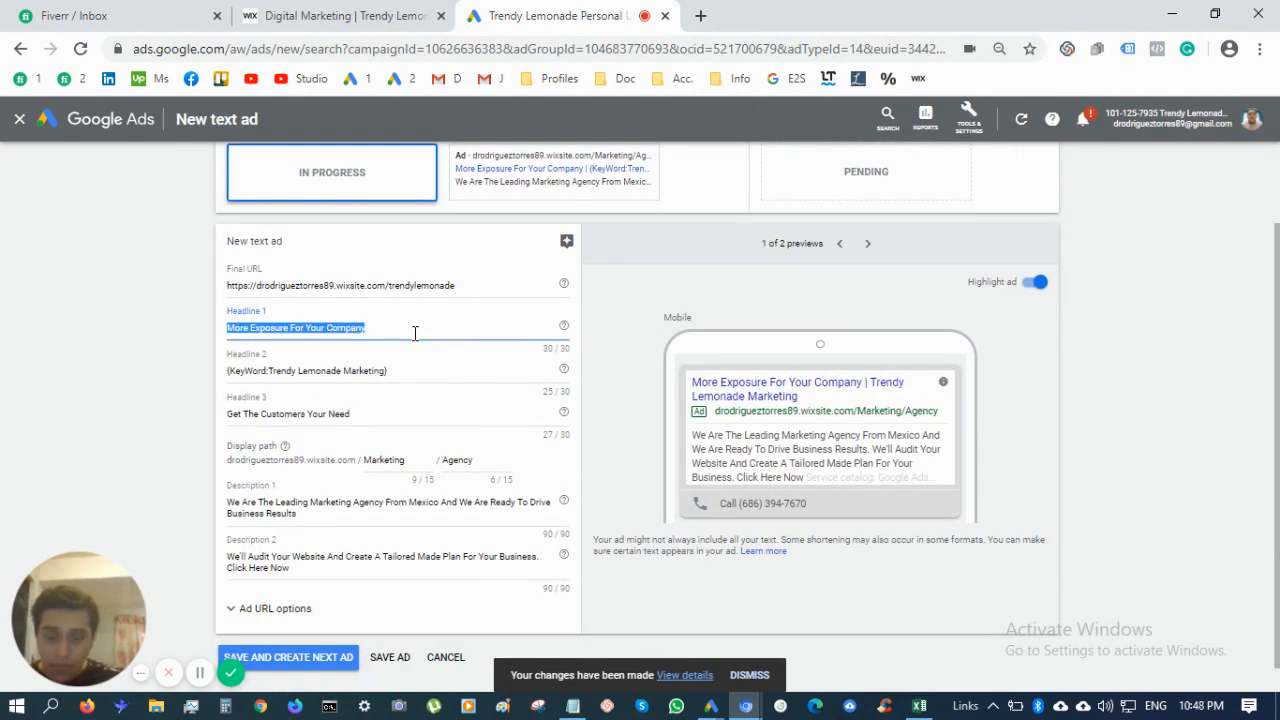
pyautogui.press('BackSpace')
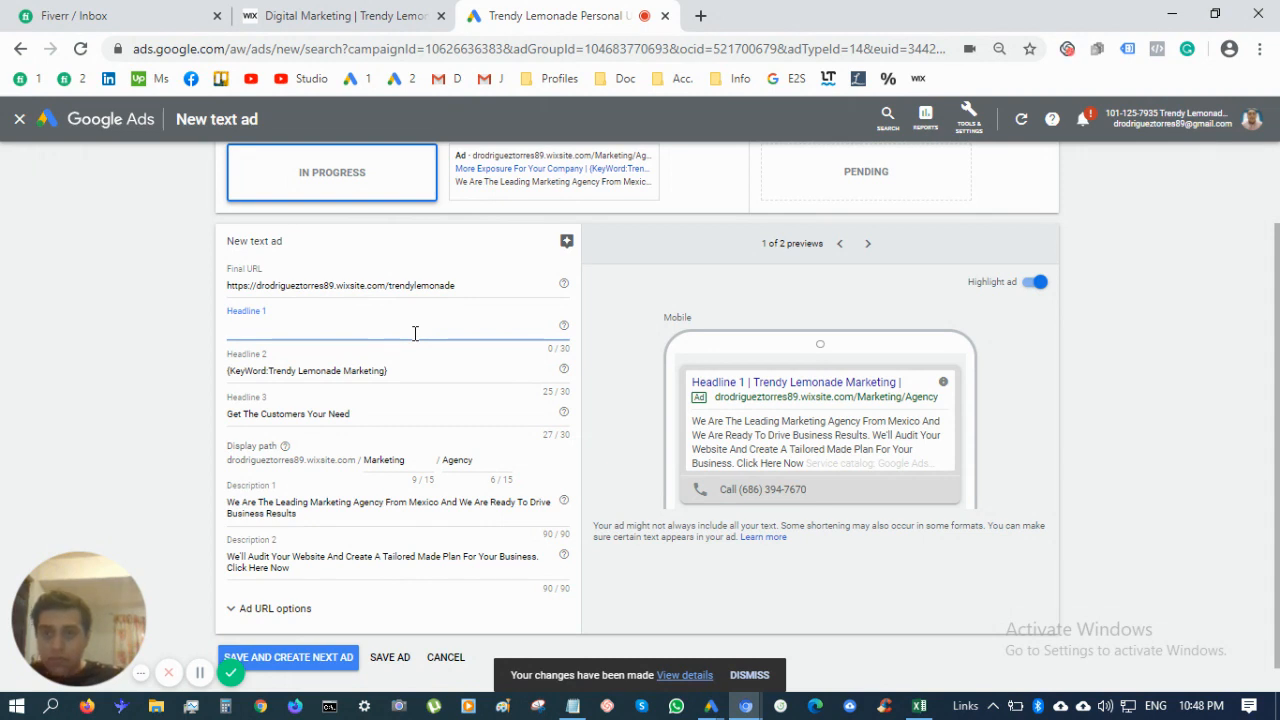
pyautogui.write('Smart ')
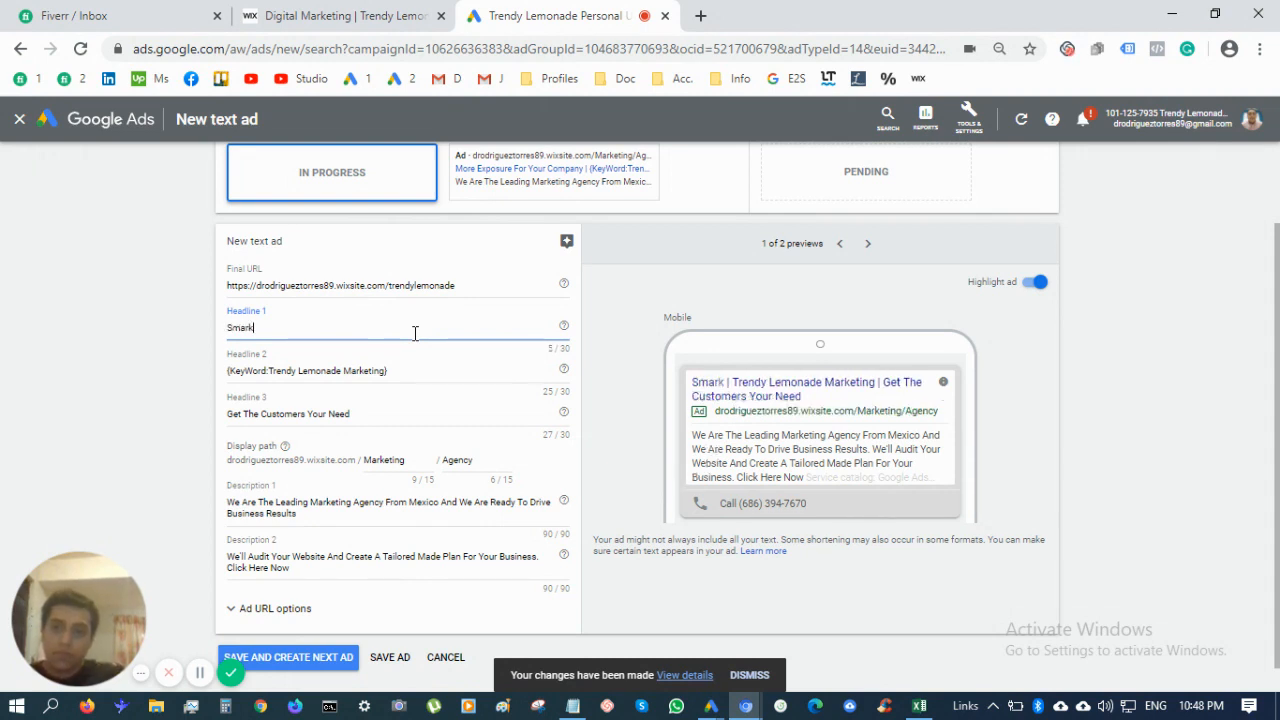
pyautogui.write('Digital')
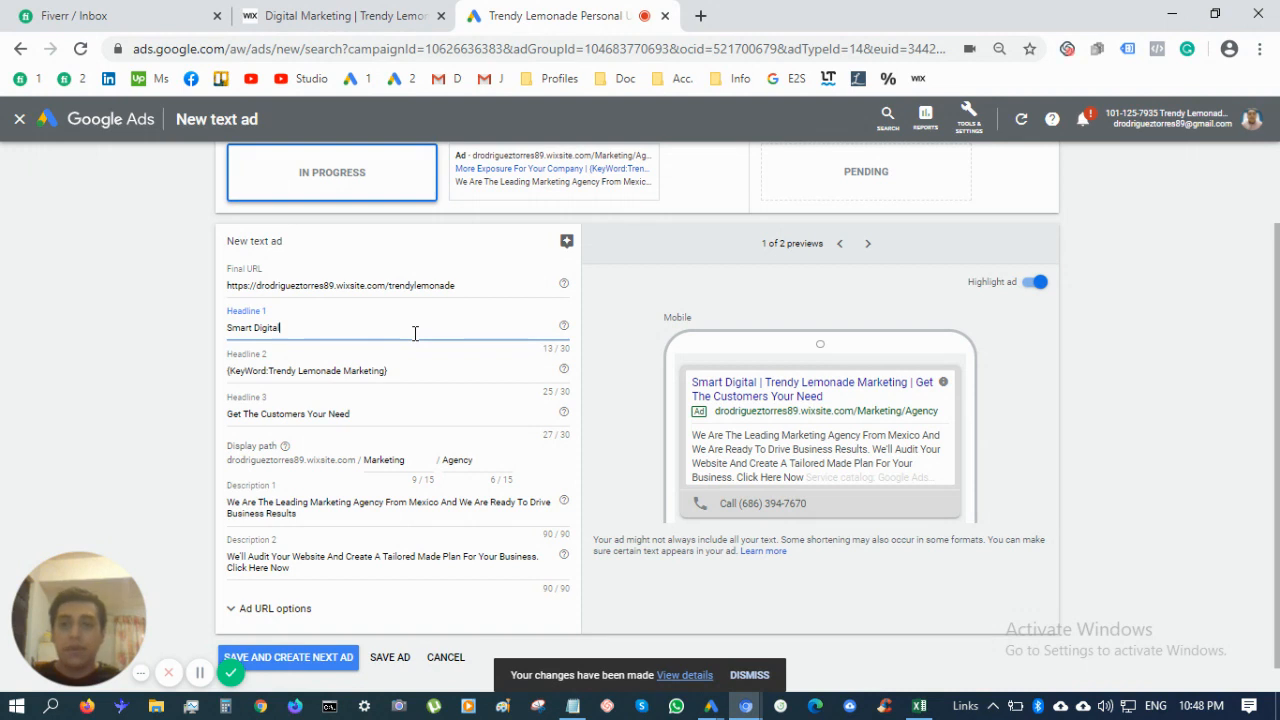
pyautogui.hotkey('ctrl', 'shift', 'Left')
pyautogui.hotkey('ctrl', 'shift', 'Left')
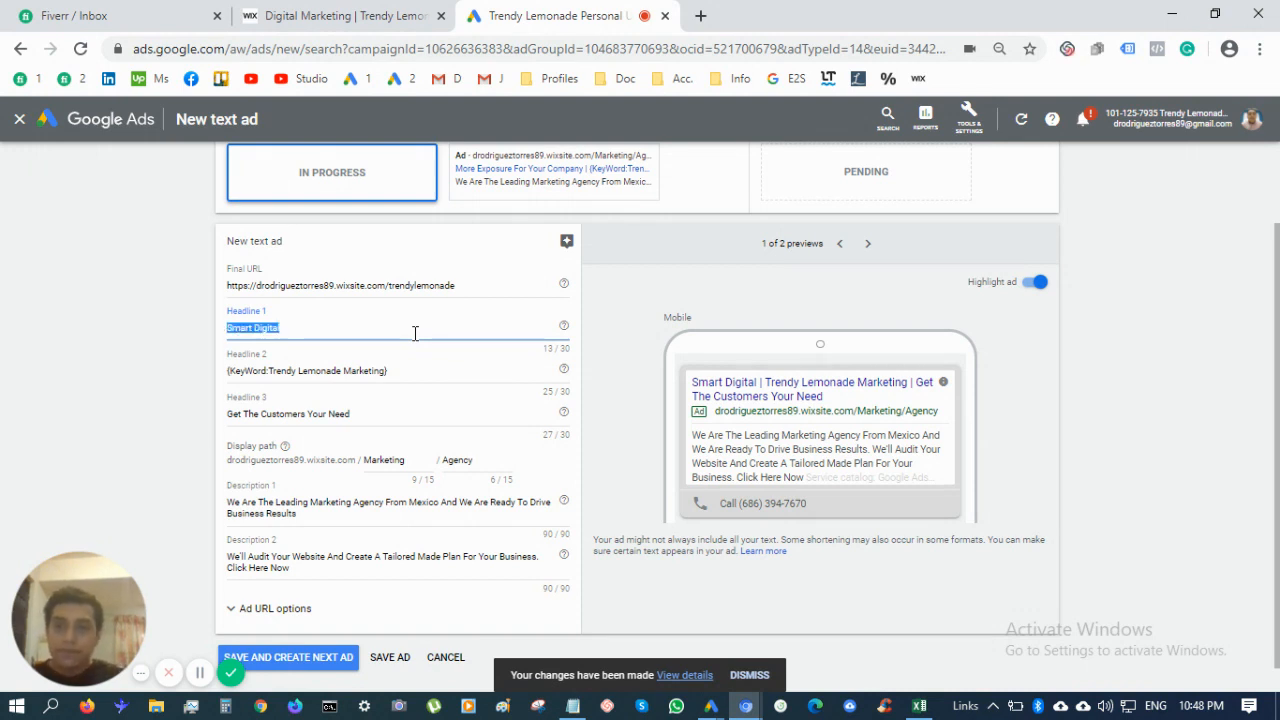
pyautogui.press('End')
pyautogui.write('M')
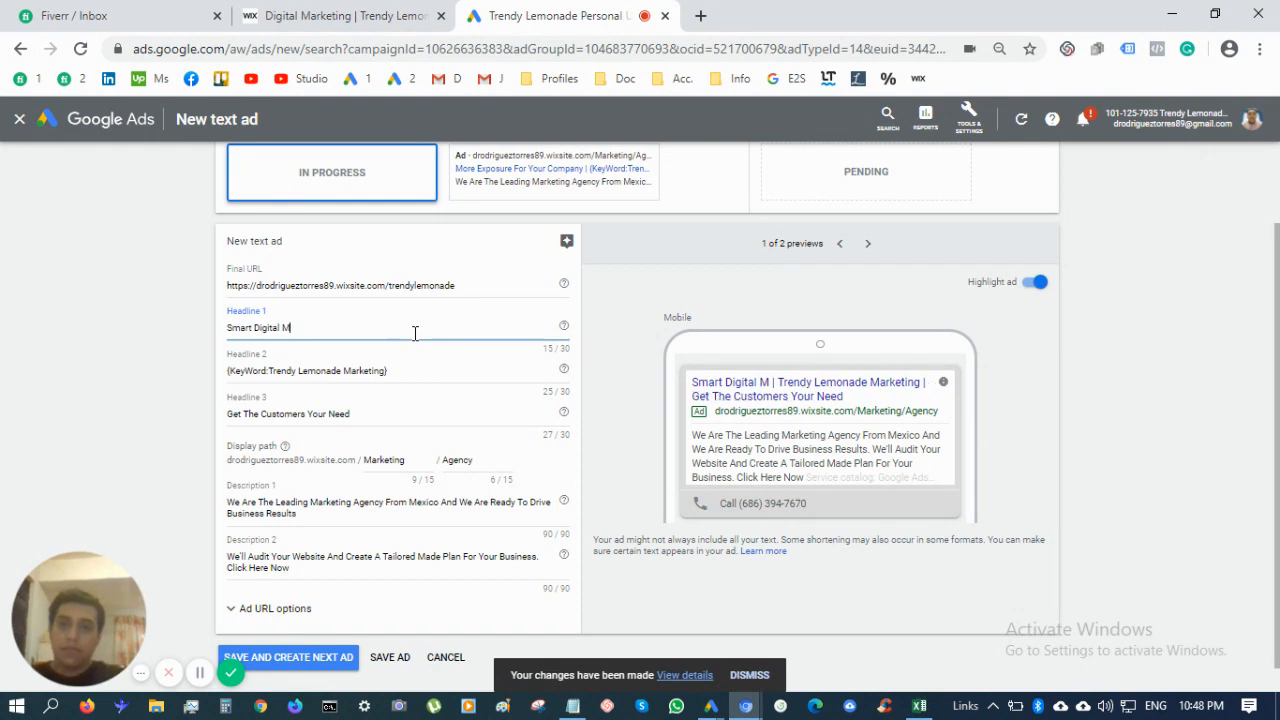
pyautogui.write('arketing ')
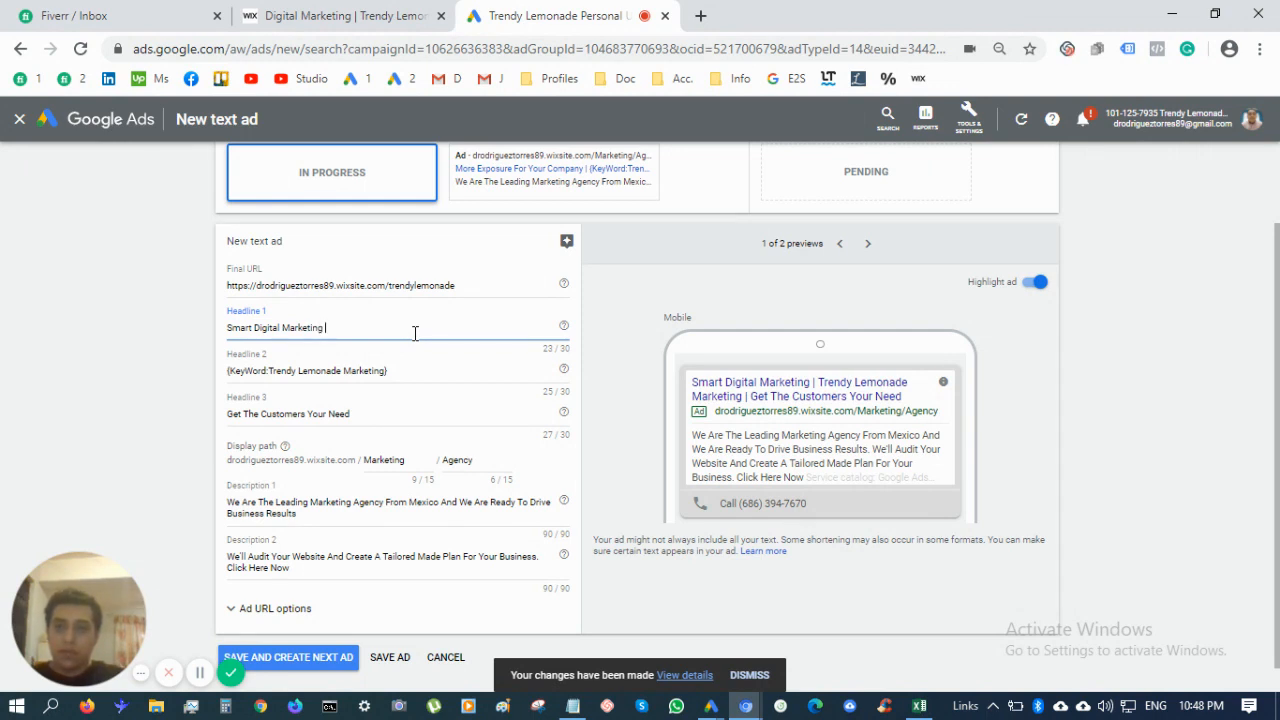
pyautogui.write('Agency')
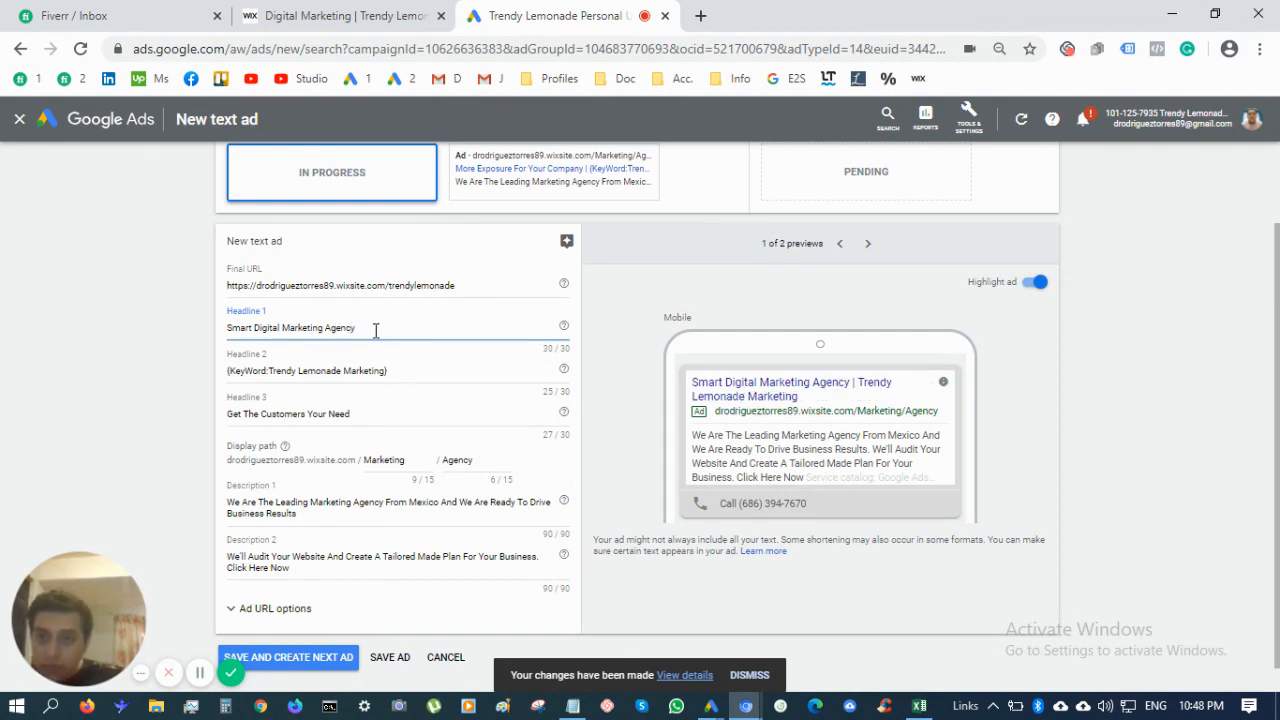
# Change Headline 1 to 'SEO & SEM Advertising Services'
pyautogui.tripleClick(375, 330)
pyautogui.press('BackSpace')
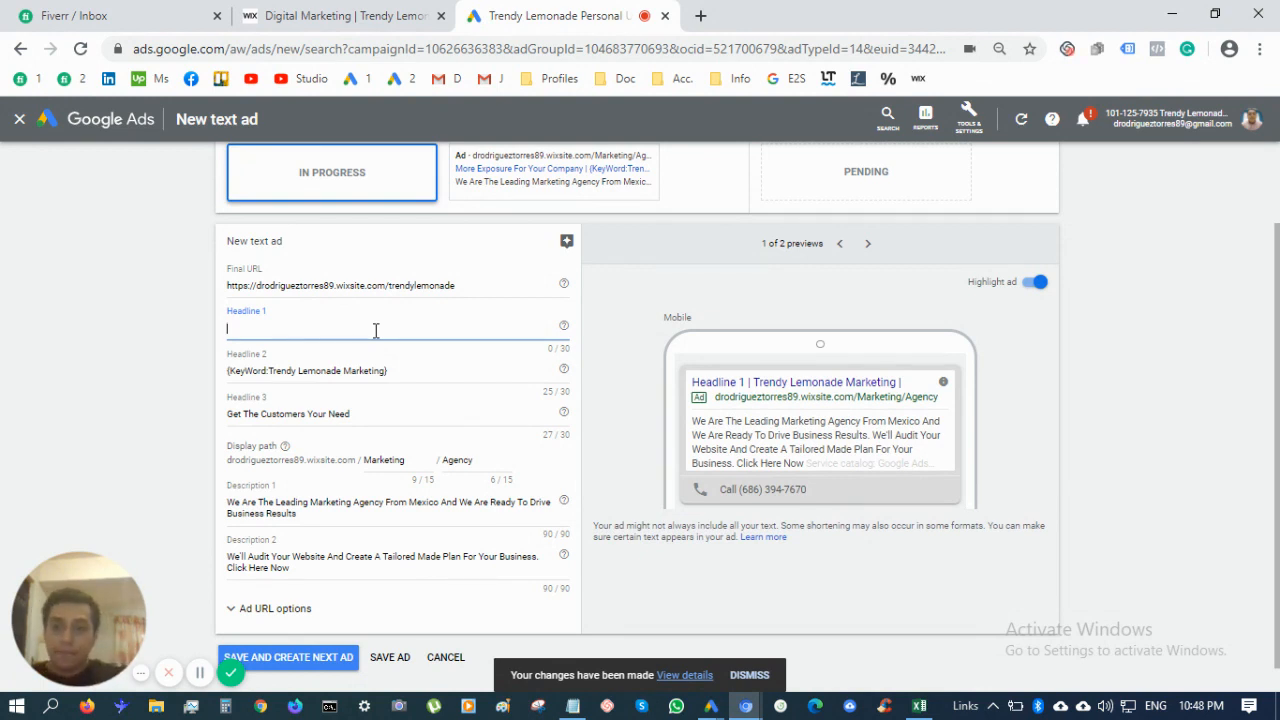
pyautogui.write('SEO')
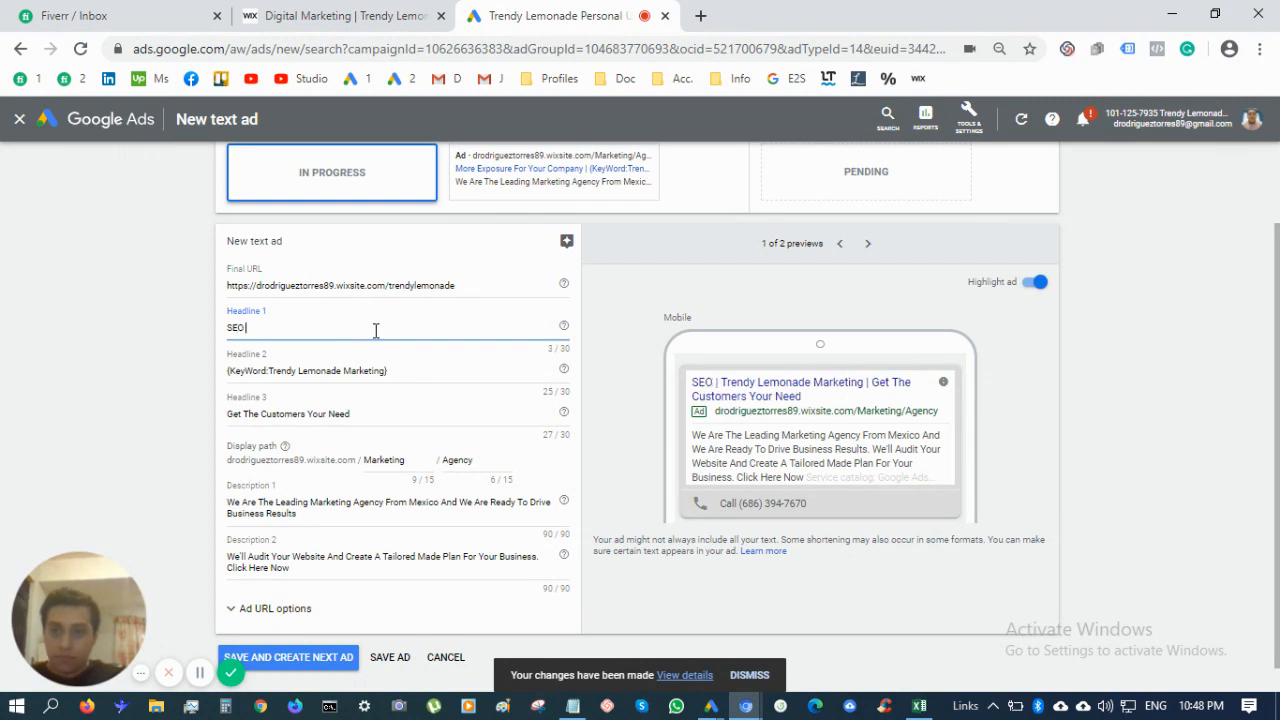
pyautogui.write(' & SEO')
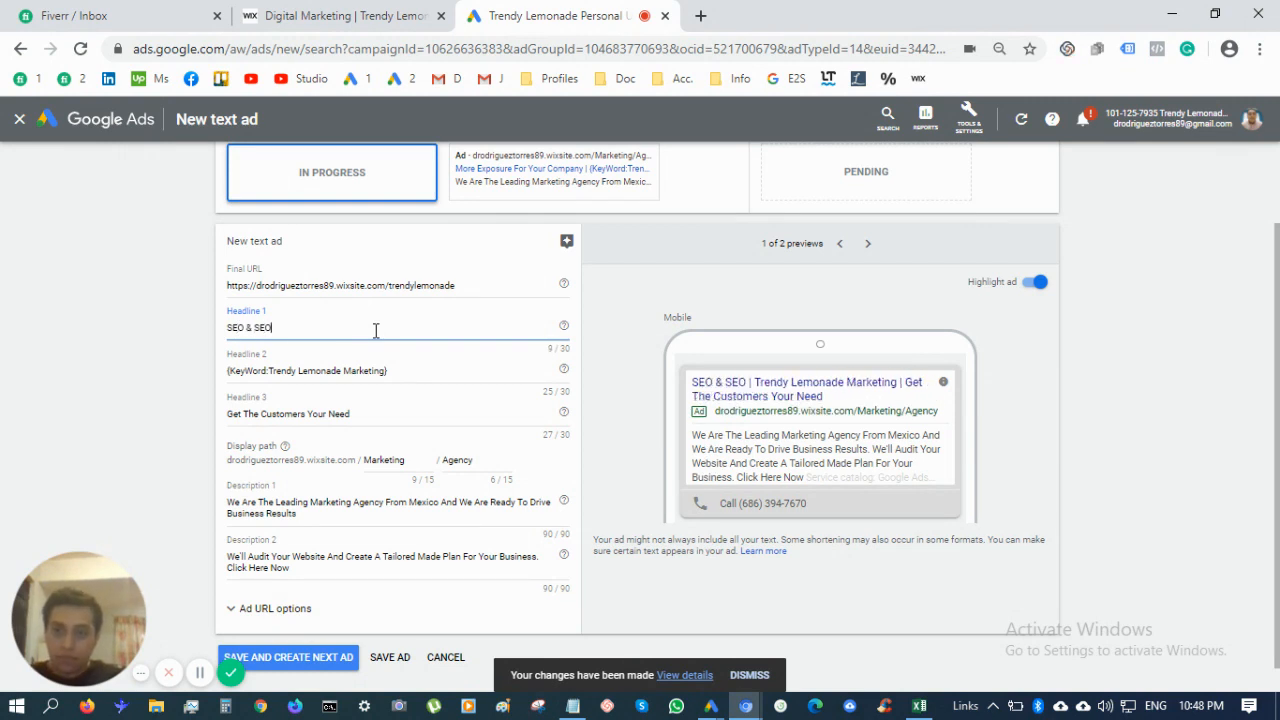
pyautogui.press('BackSpace')
pyautogui.write('M')
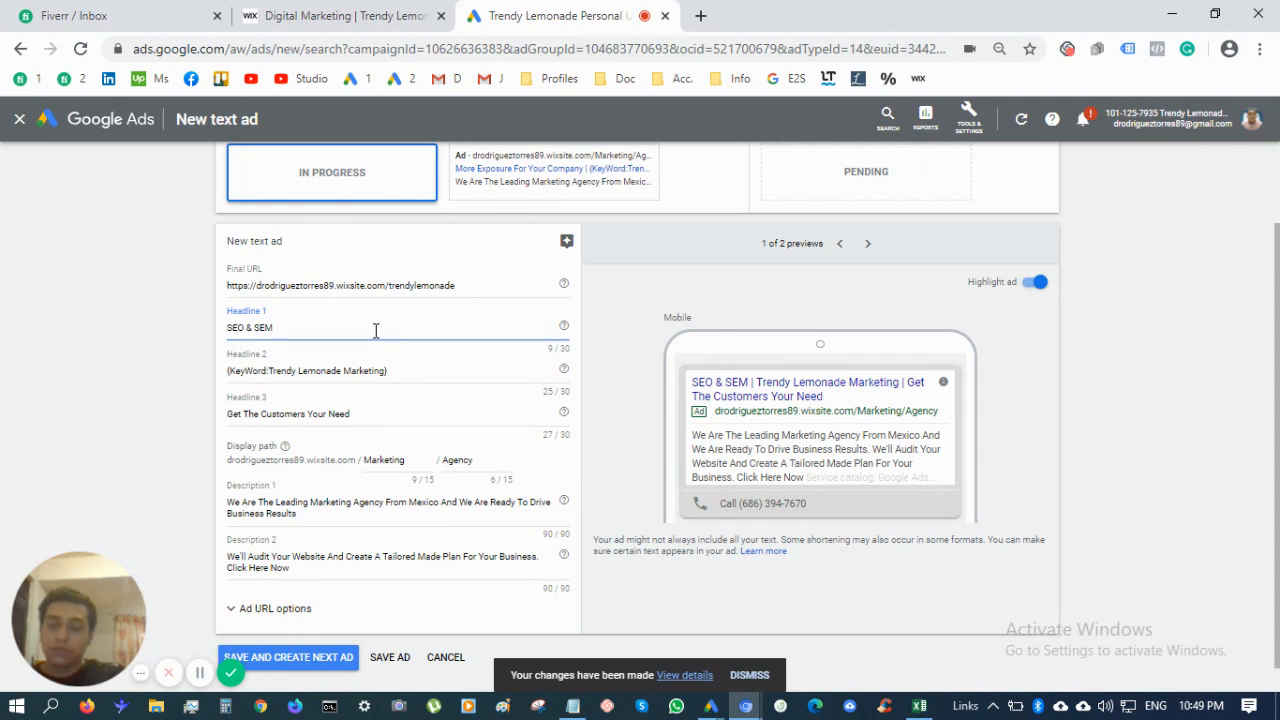
pyautogui.write('Ad')
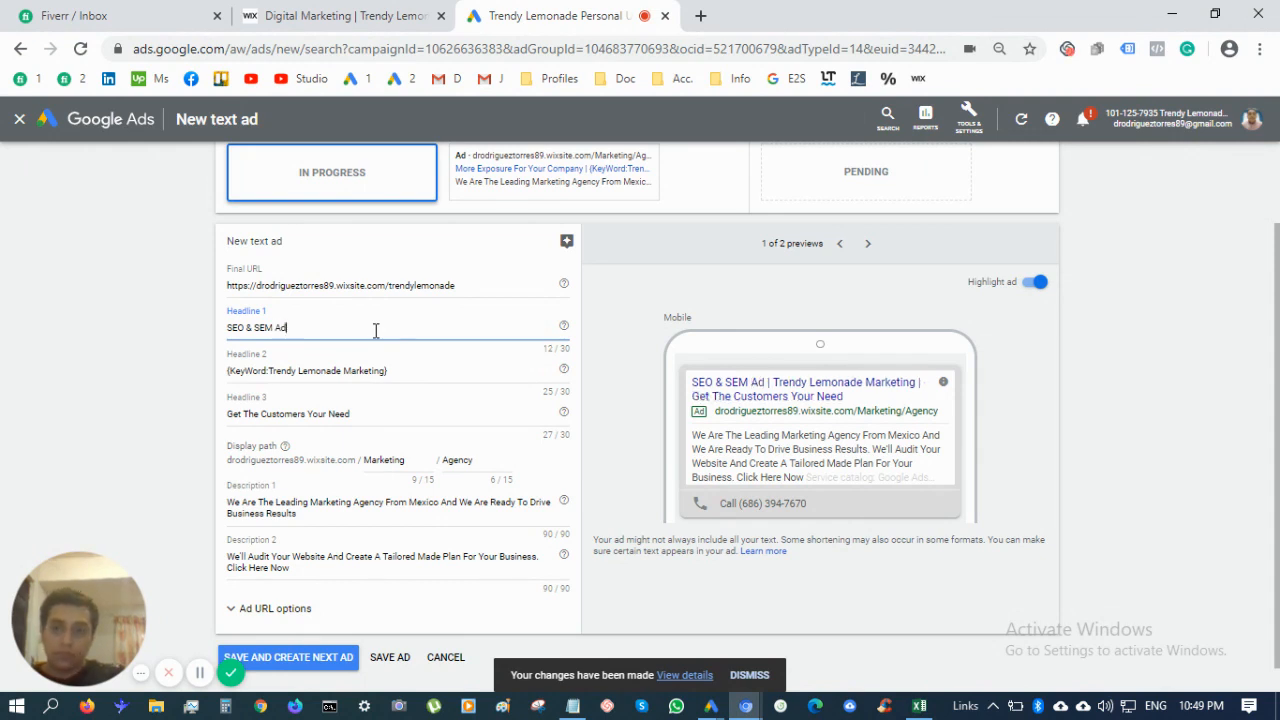
pyautogui.write('vertisi')
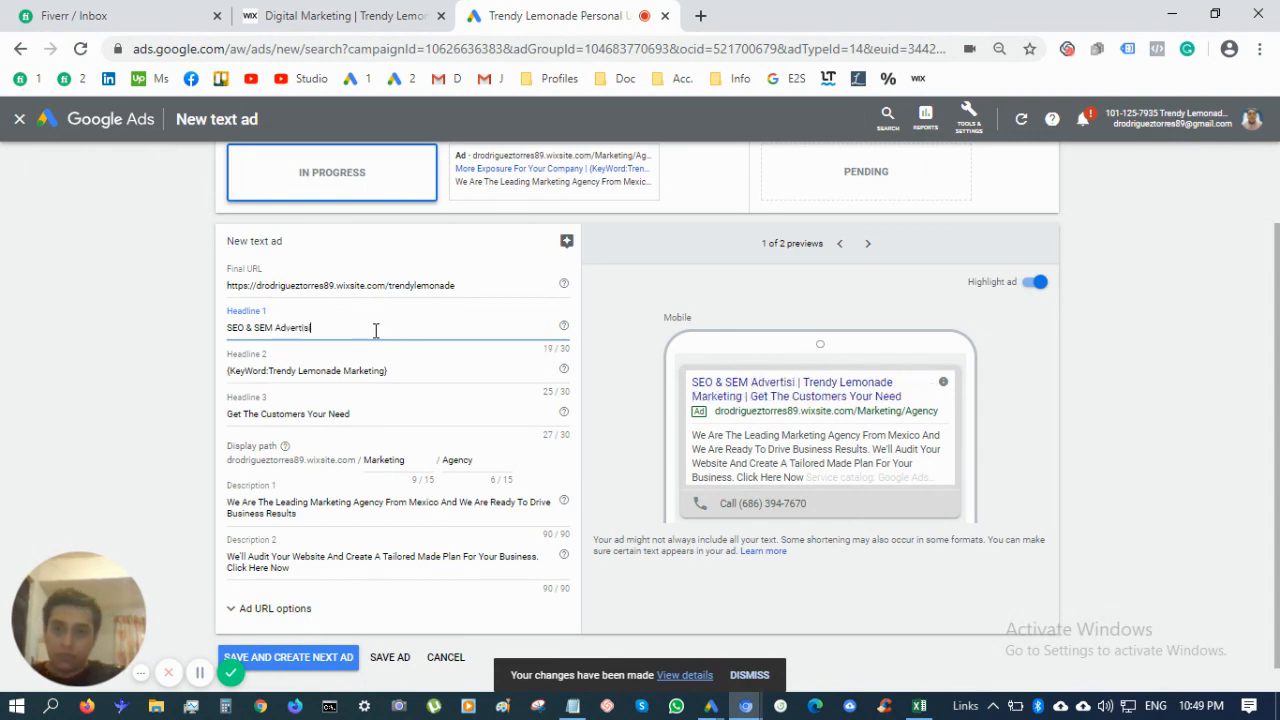
pyautogui.write('ng Services')
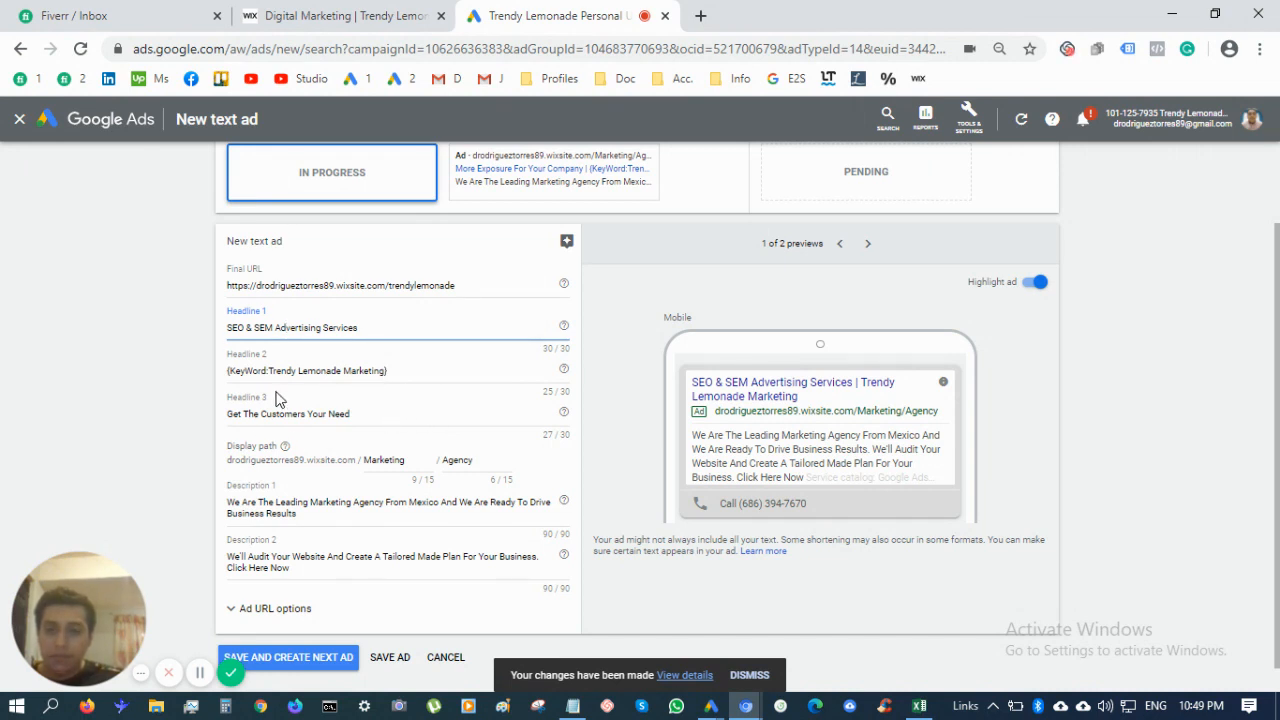
# Strip the keyword-insertion braces and prefix from Headline 2
pyautogui.click(389, 369)
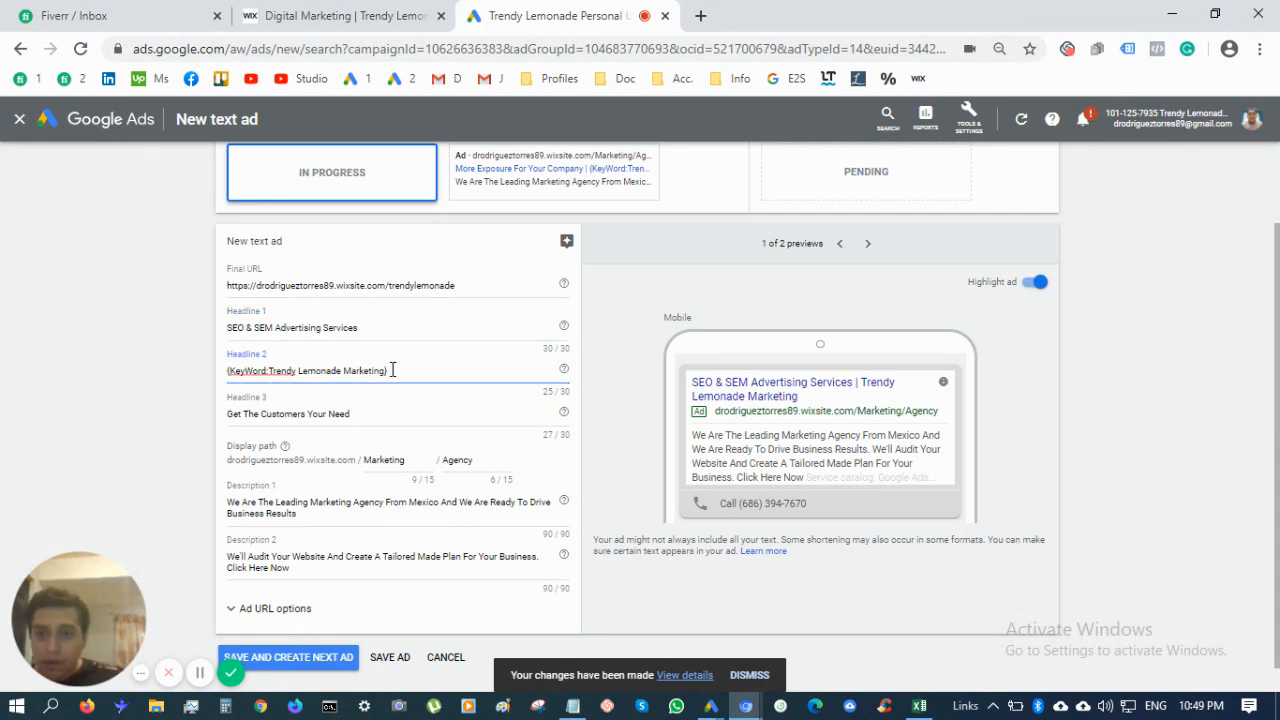
pyautogui.tripleClick(397, 371)
pyautogui.click(400, 373)
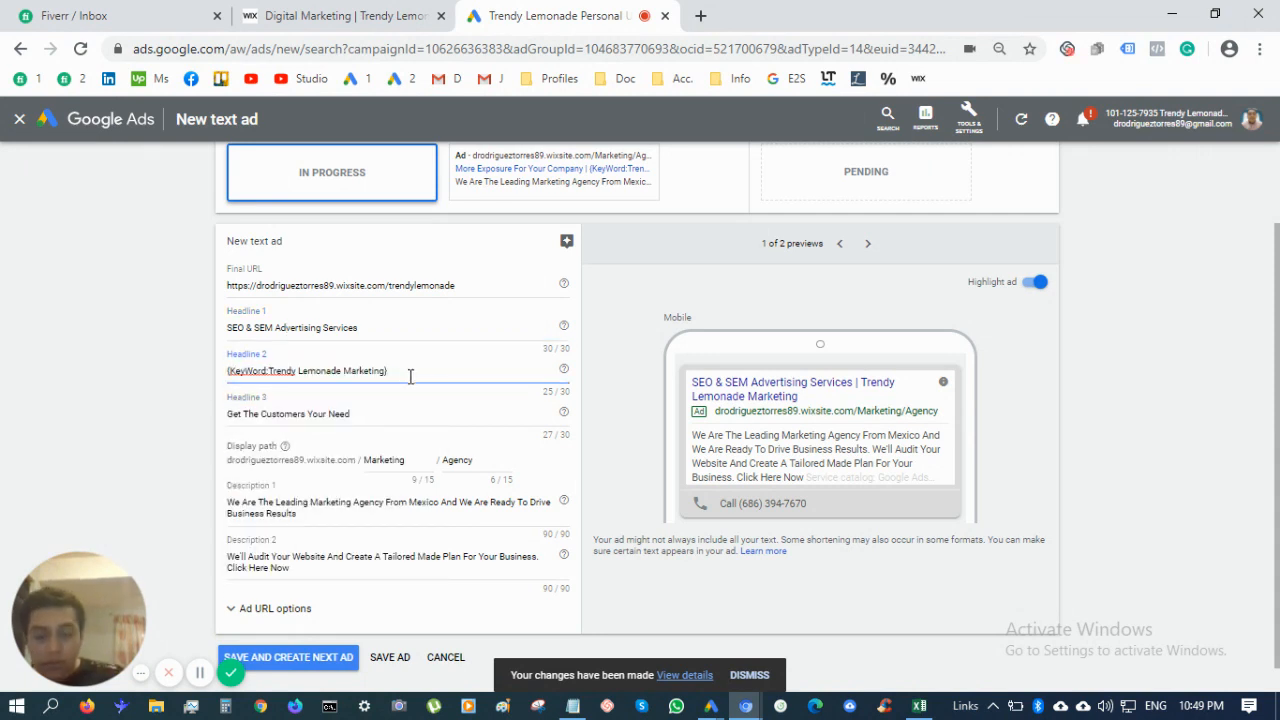
pyautogui.press('BackSpace')
pyautogui.press('Home')
pyautogui.press('Delete')
pyautogui.press('Delete')
pyautogui.press('Delete')
pyautogui.press('Delete')
pyautogui.press('Delete')
pyautogui.press('Delete')
pyautogui.press('Delete')
pyautogui.press('Delete')
pyautogui.press('Delete')
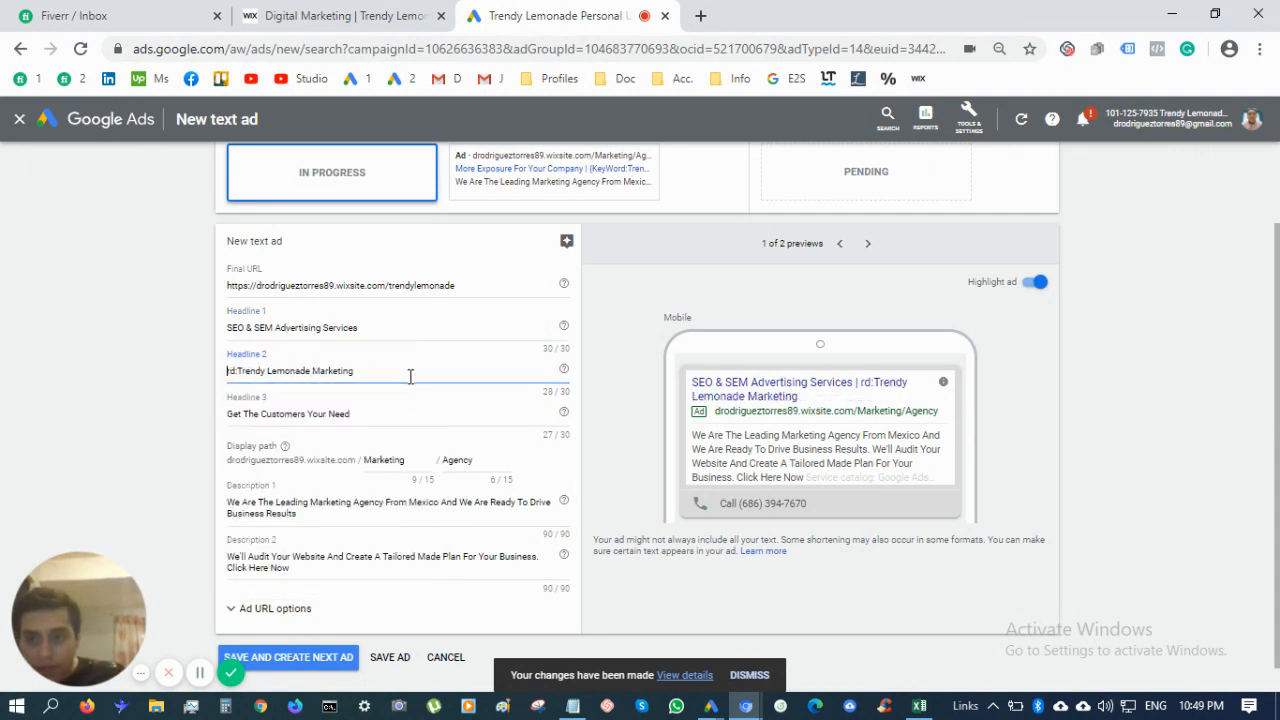
# Make Headline 1 a keyword insertion with default text 'SEO & SEM Advertising Services'
pyautogui.click(383, 328)
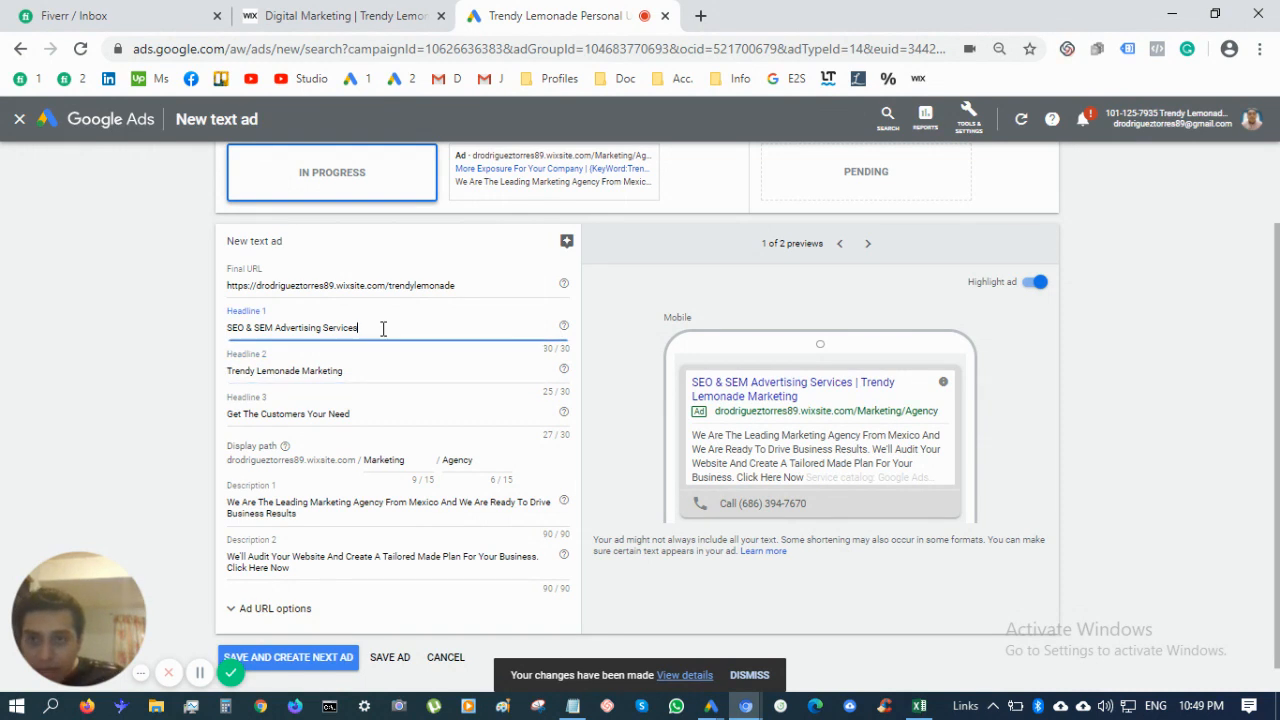
pyautogui.write(')')
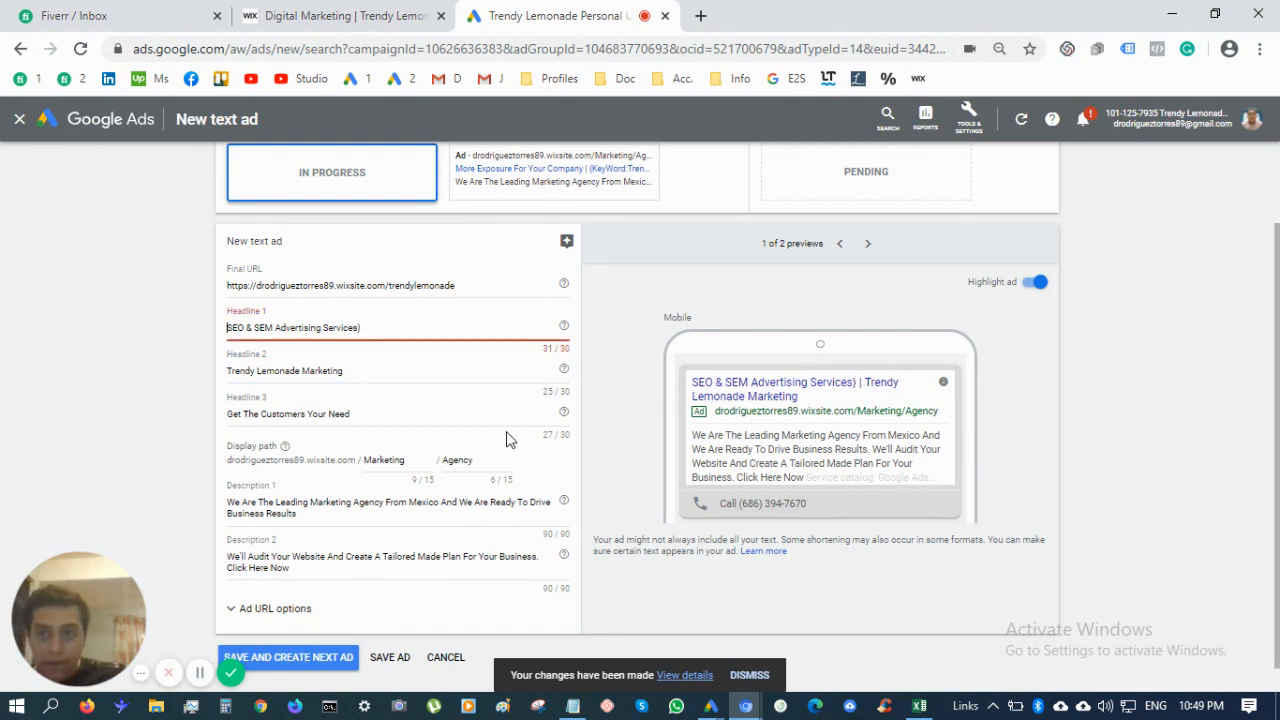
pyautogui.press('Home')
pyautogui.write('(')
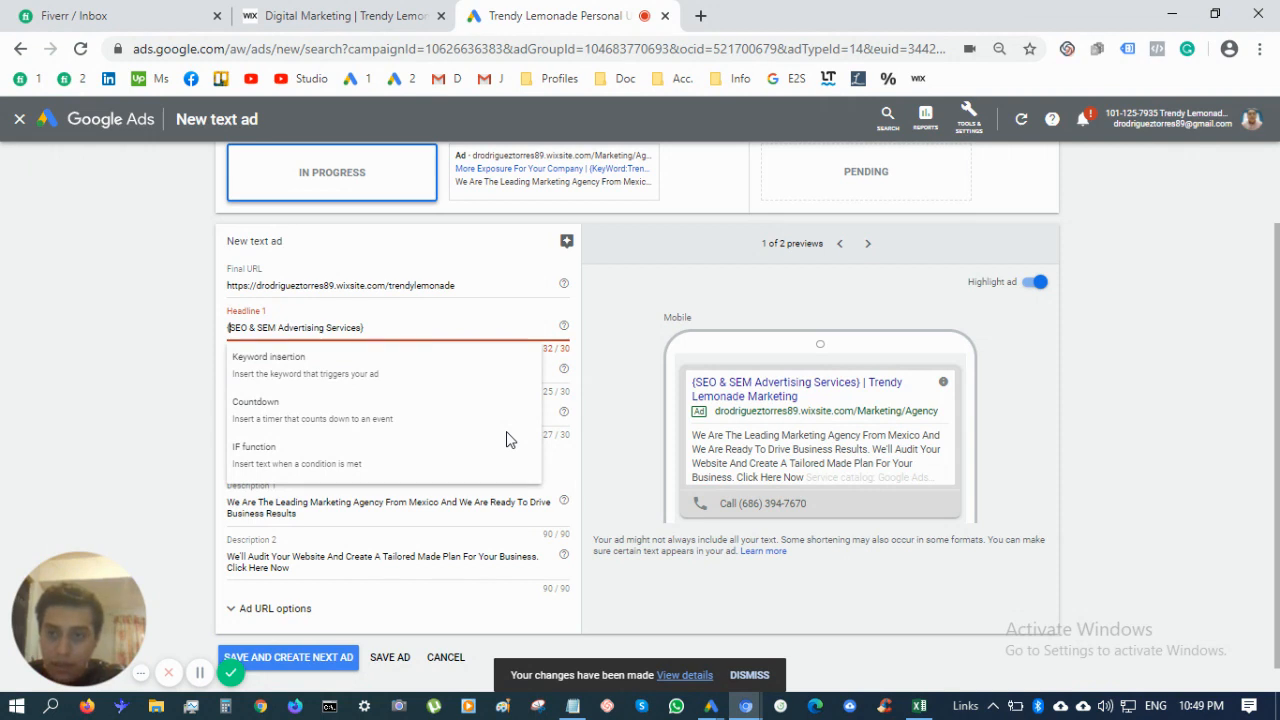
pyautogui.click(360, 376)
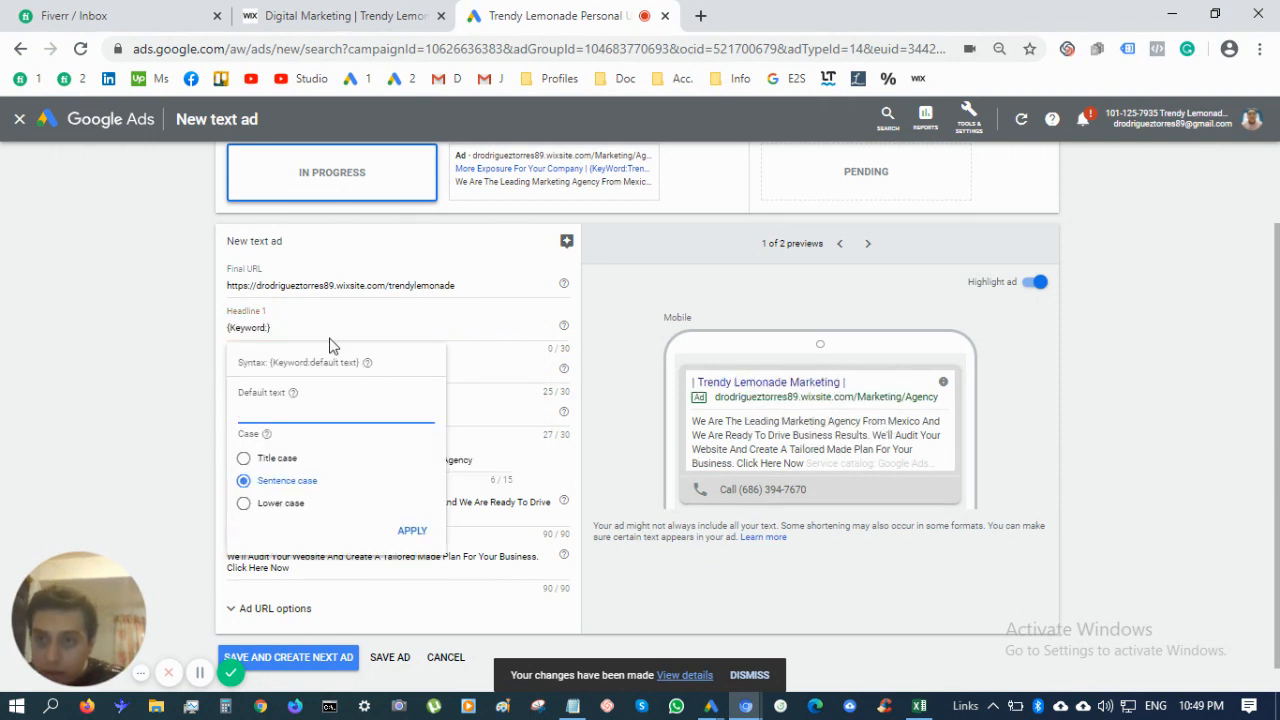
pyautogui.click(365, 327)
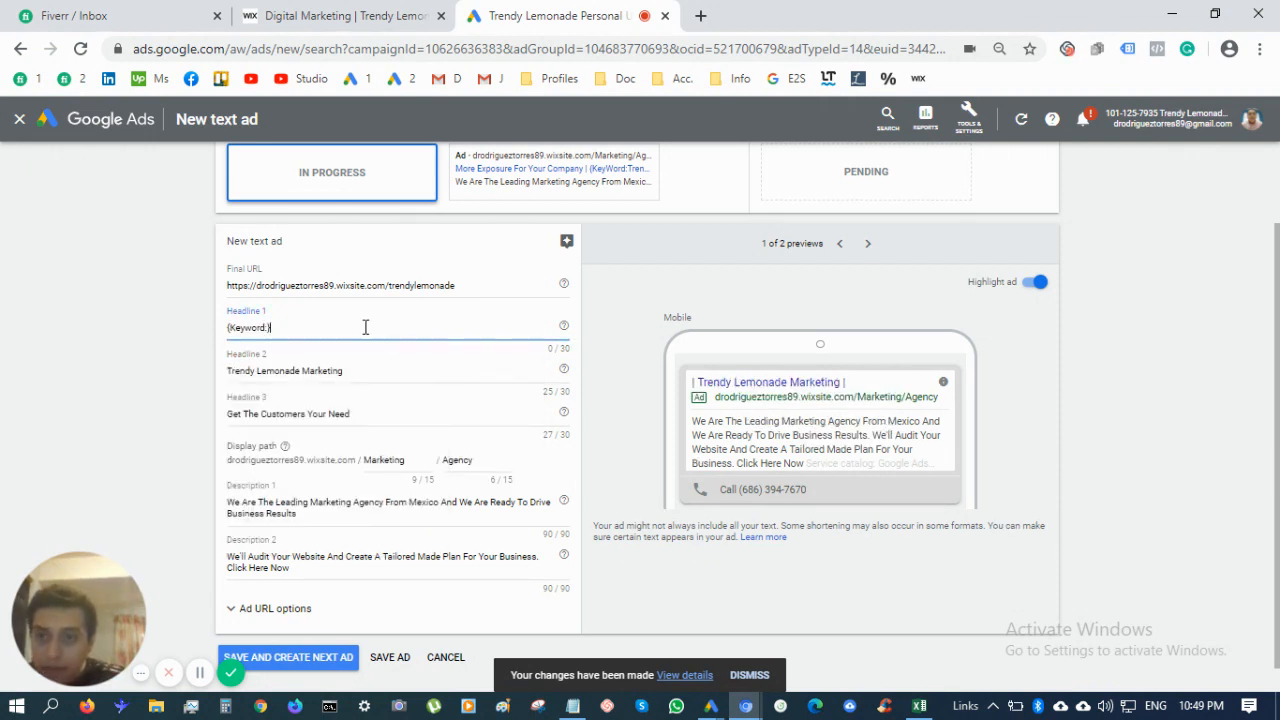
pyautogui.click(268, 327)
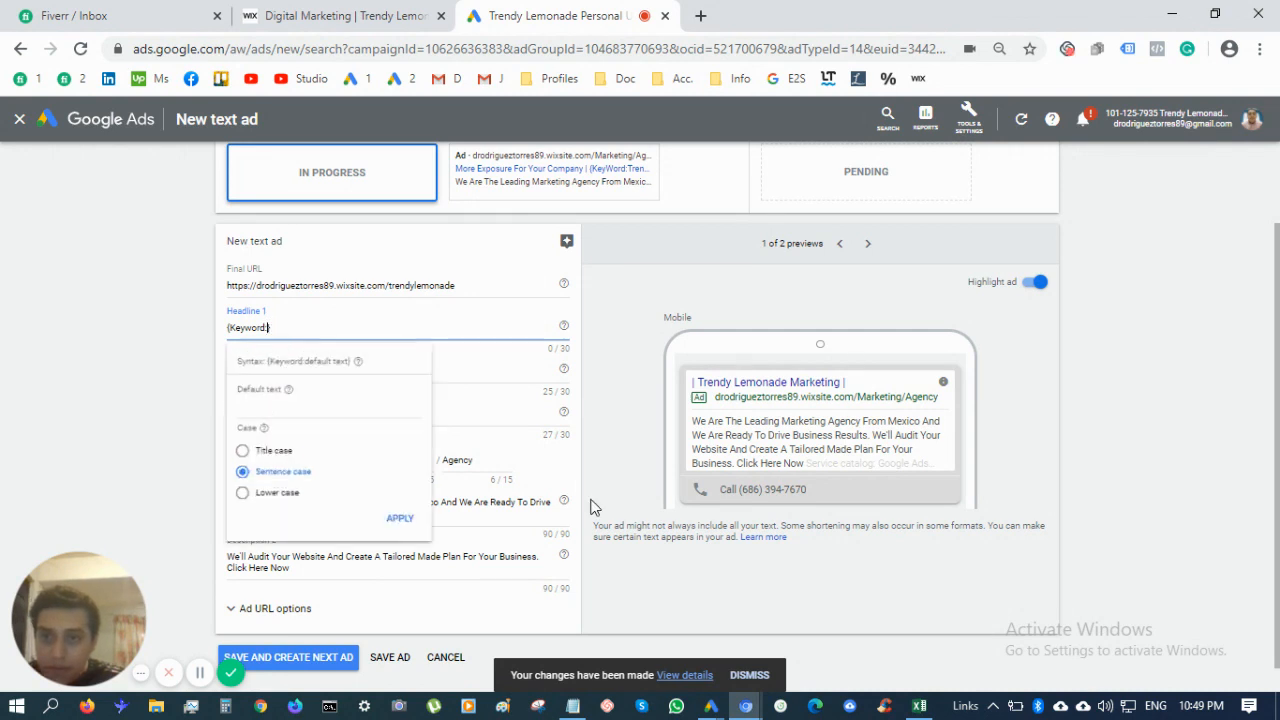
pyautogui.write('S')
pyautogui.write('EO &')
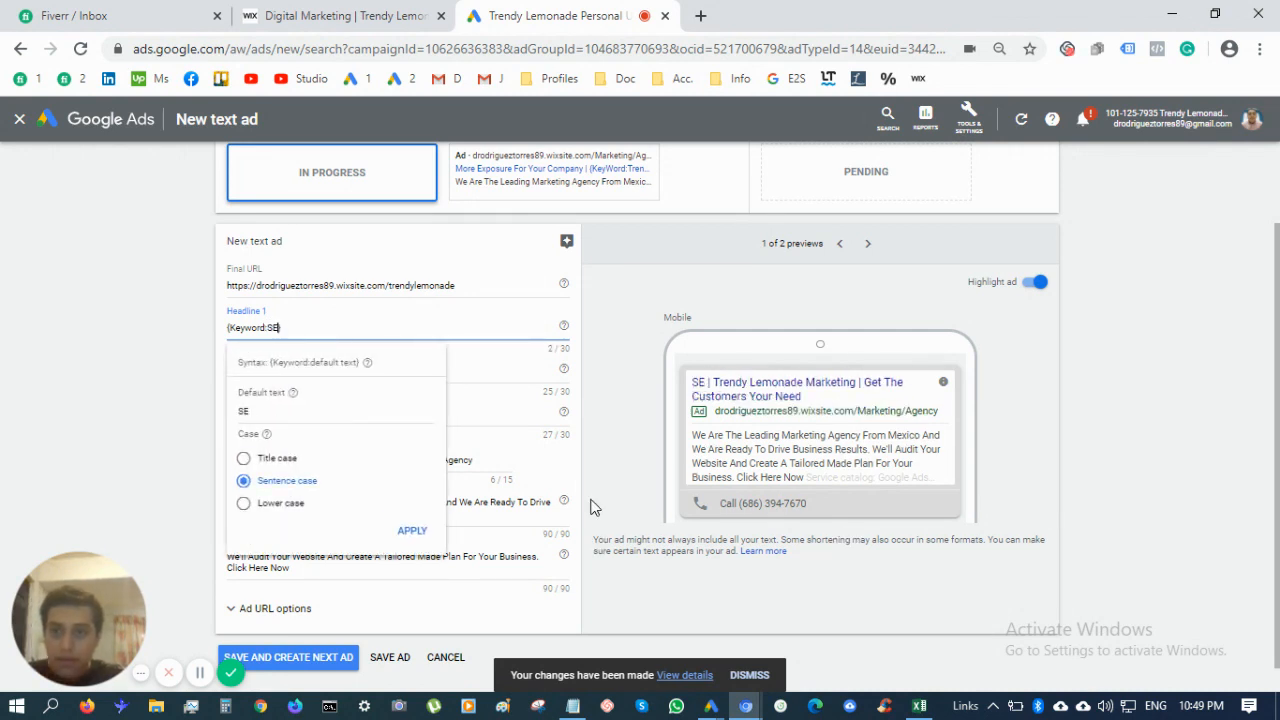
pyautogui.write(' SEM ')
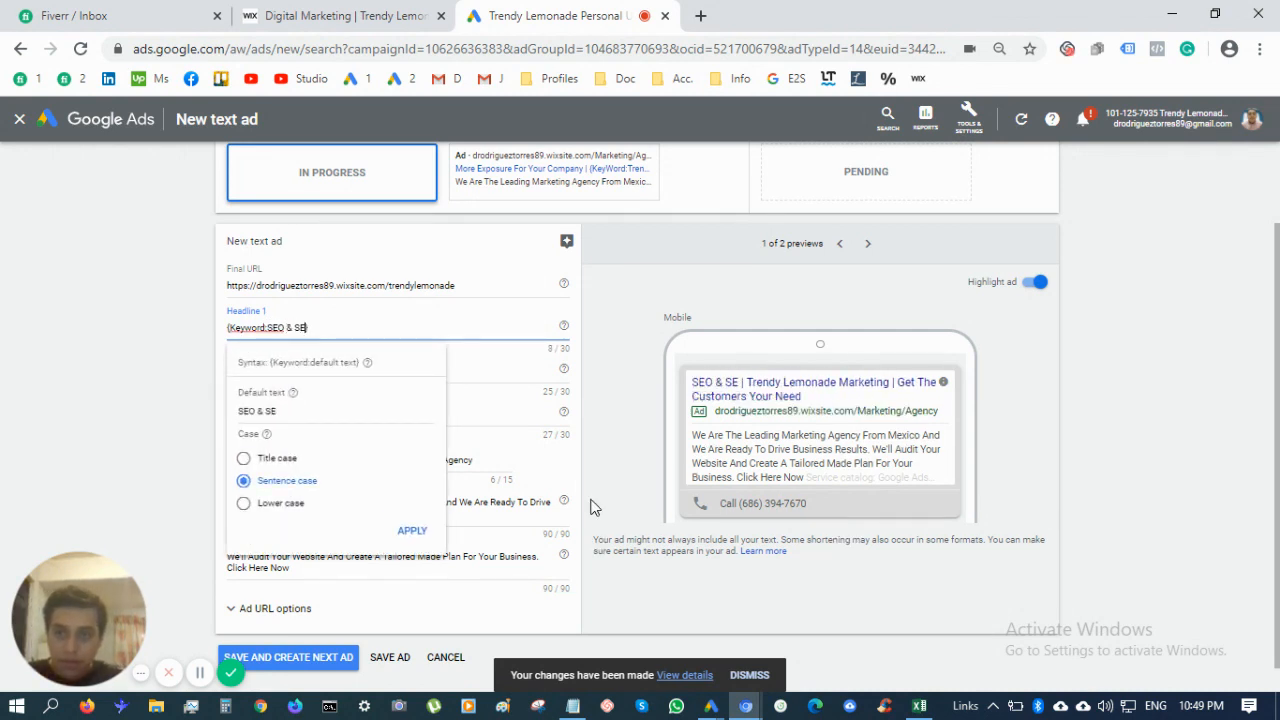
pyautogui.write('M')
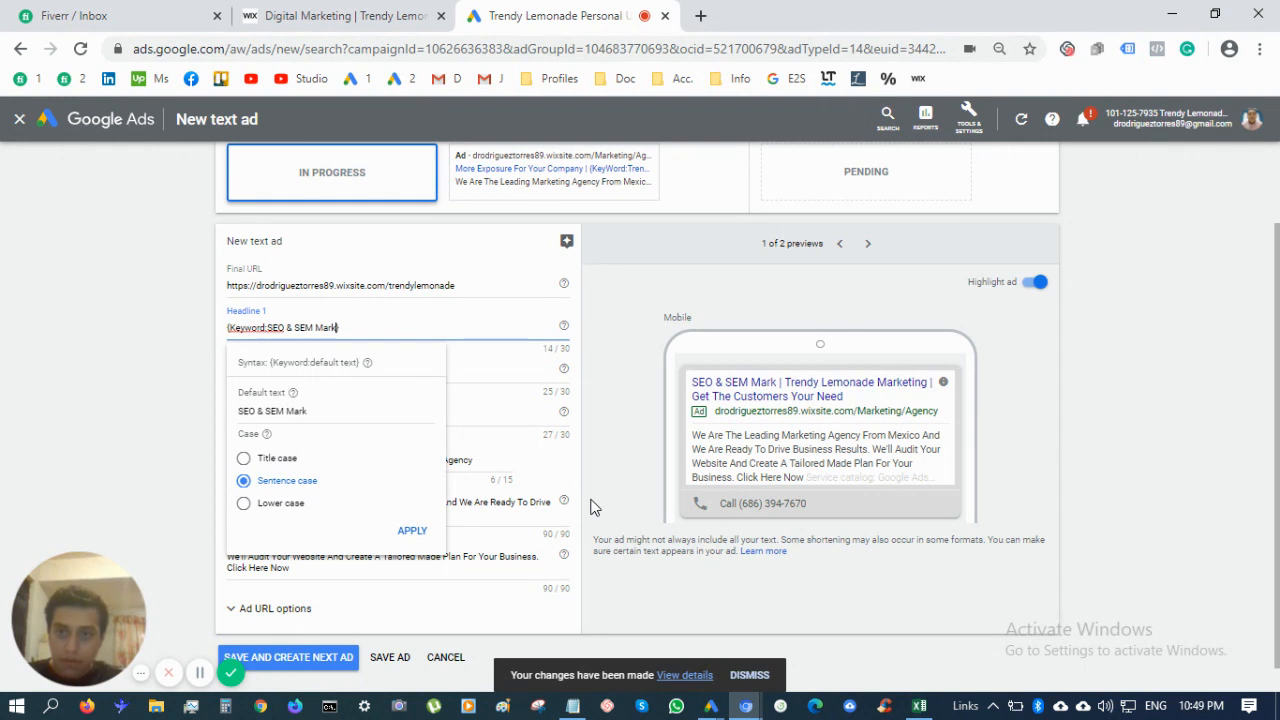
pyautogui.press('BackSpace')
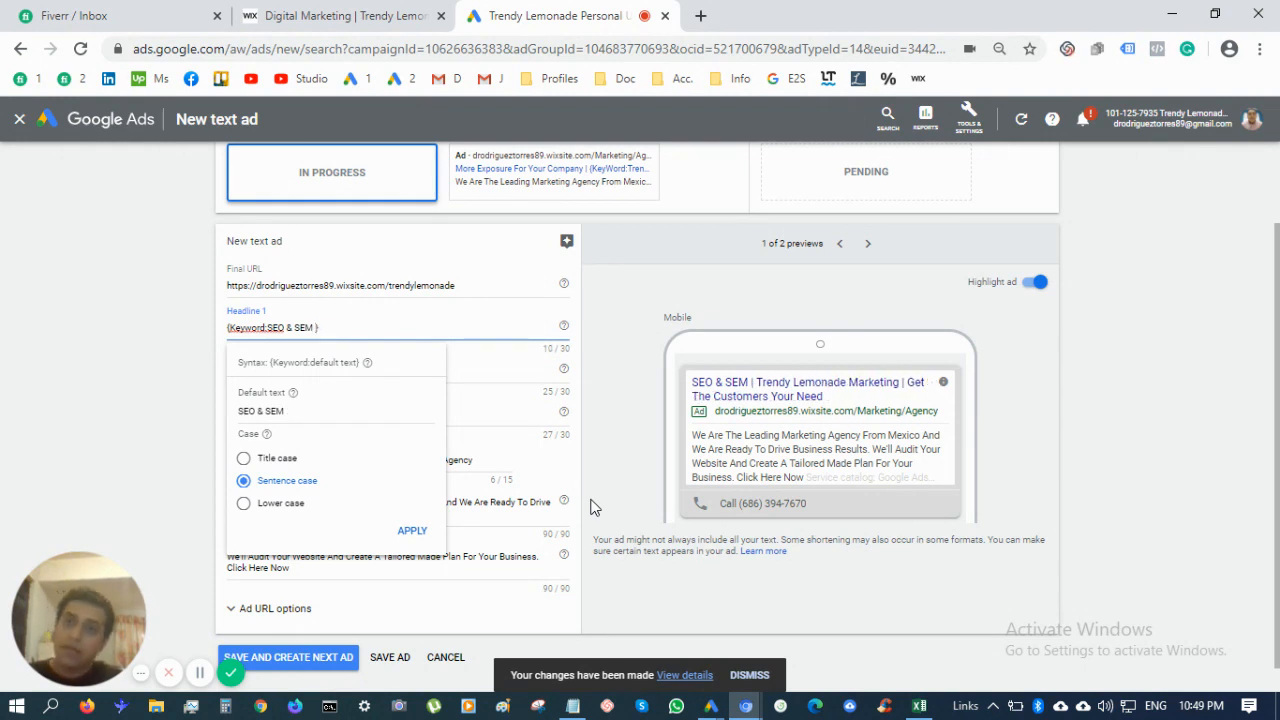
pyautogui.write('Advertisin')
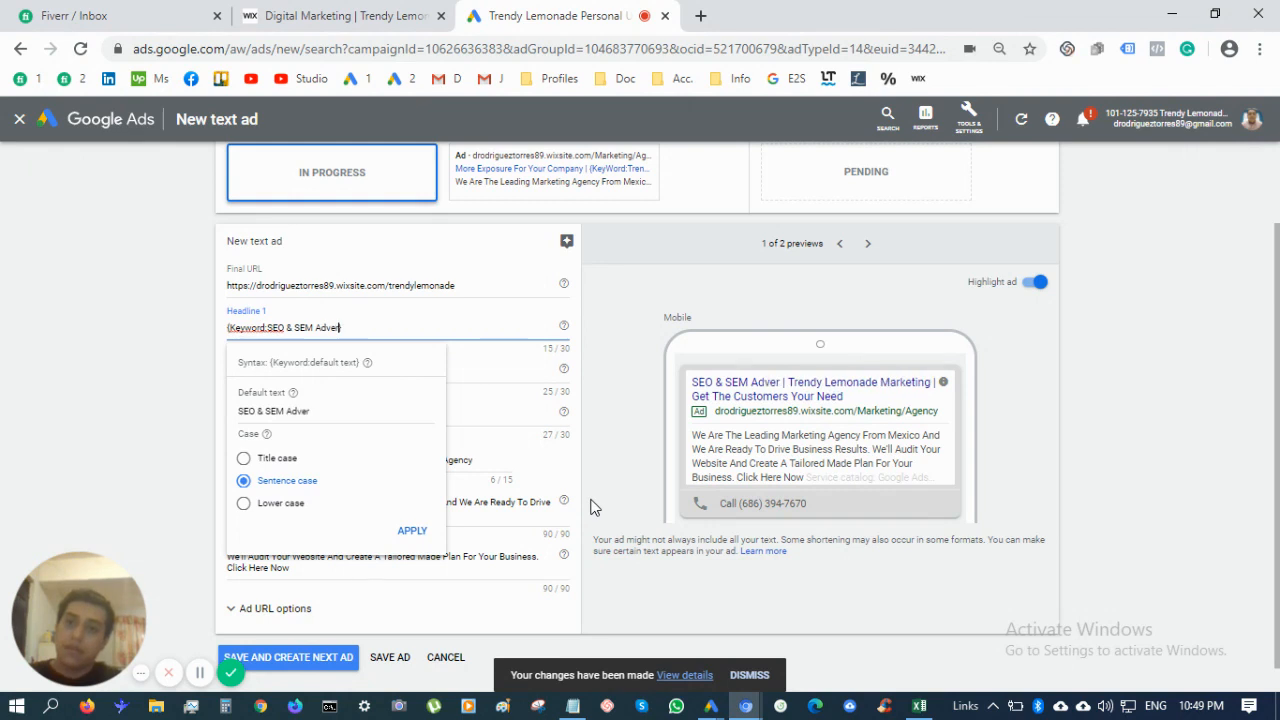
pyautogui.write('g Services')
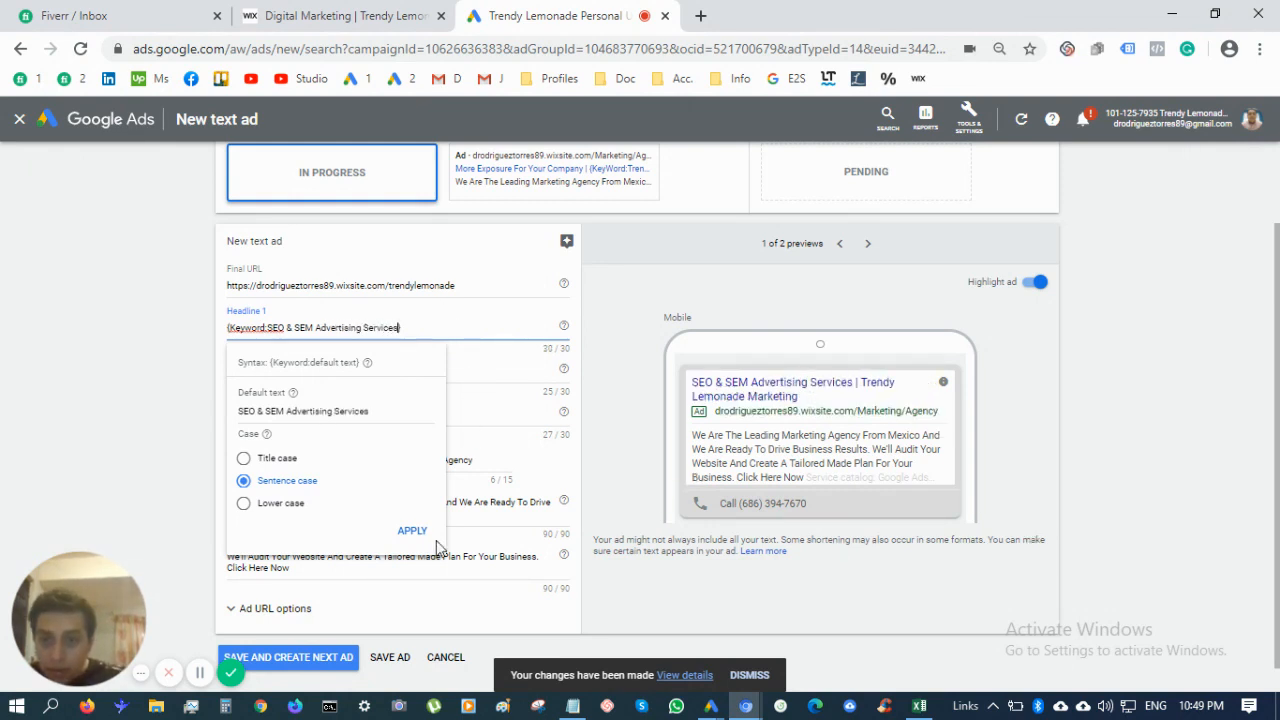
pyautogui.click(172, 485)
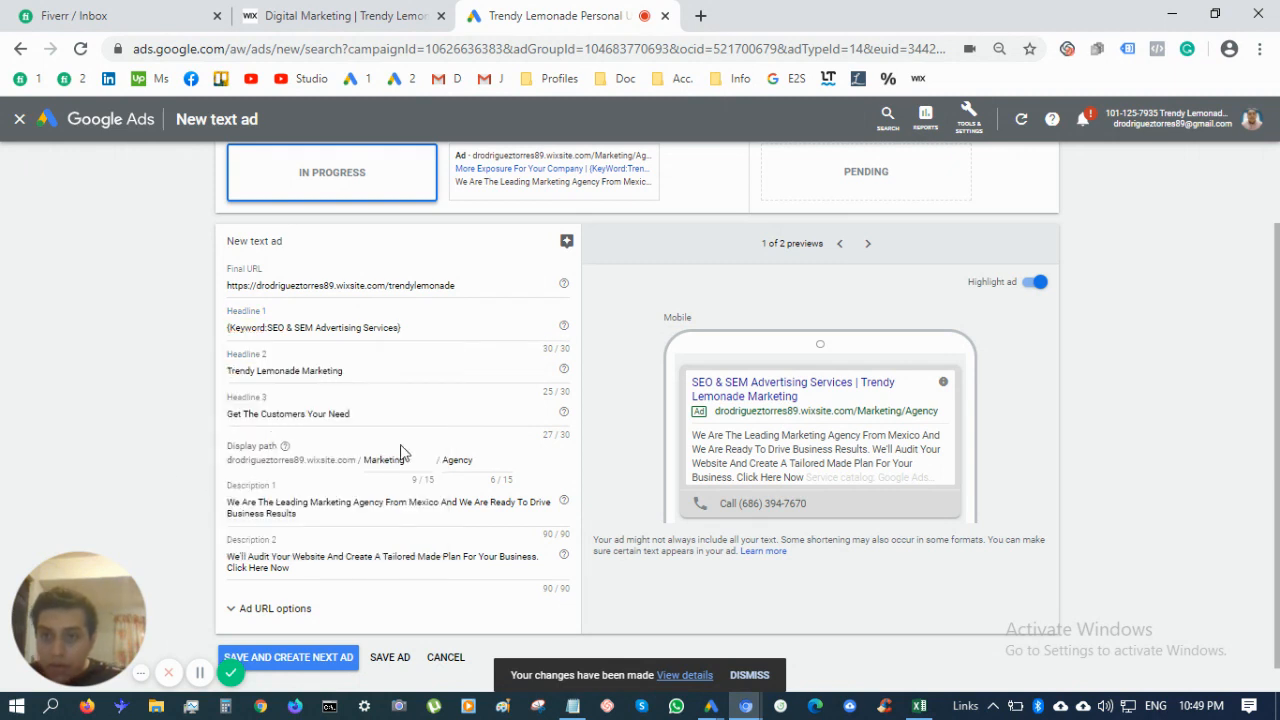
# Replace Headline 3 with 'Drive Traffic To Your Website'
pyautogui.tripleClick(380, 416)
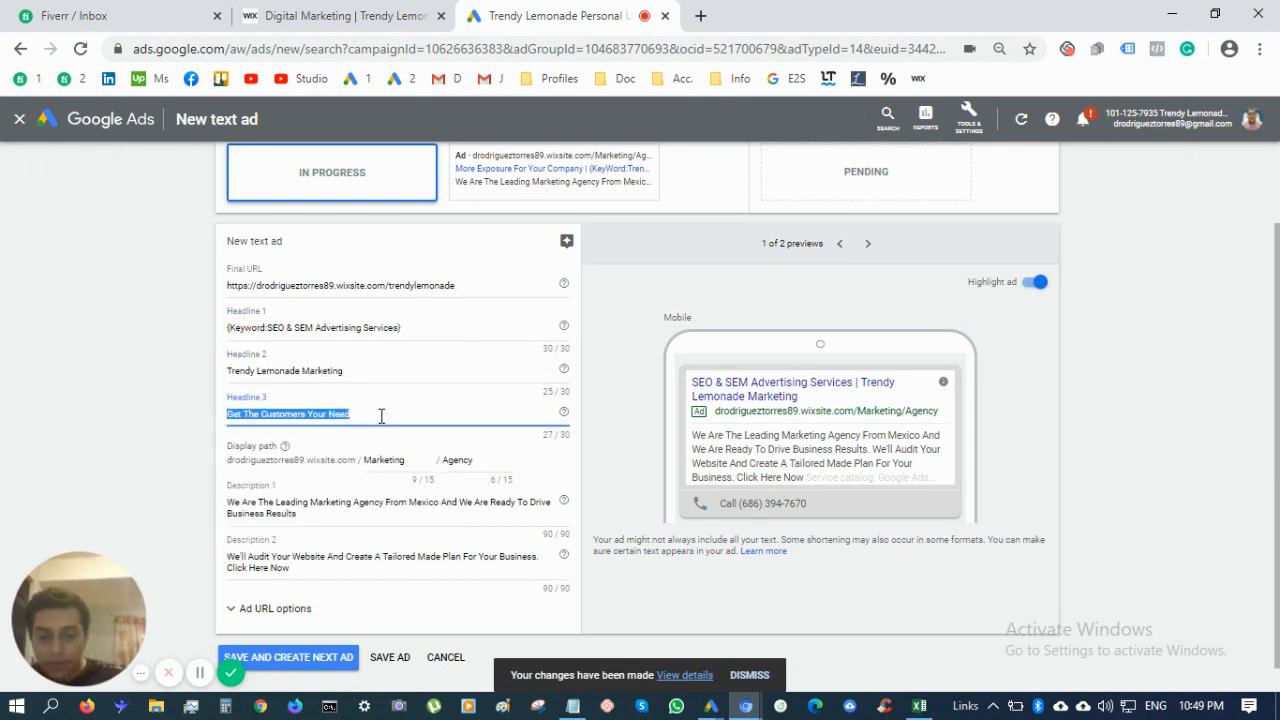
pyautogui.press('BackSpace')
pyautogui.write('D')
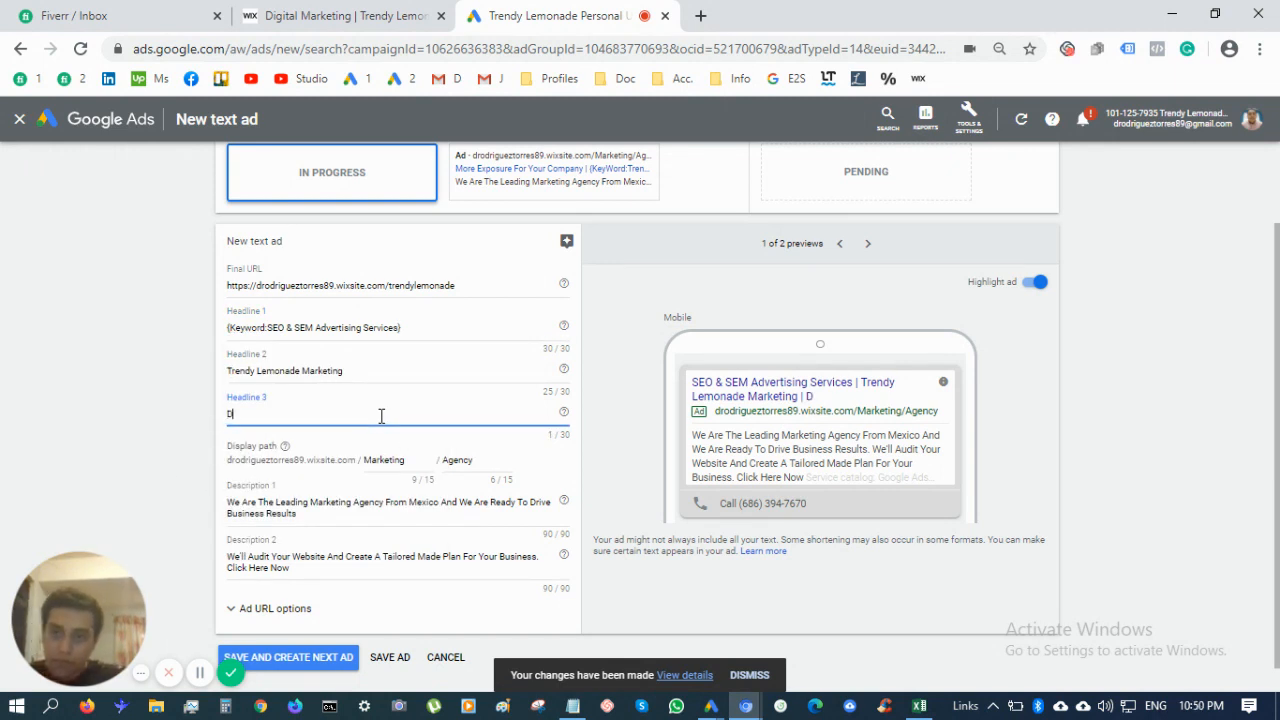
pyautogui.write('rive Traffic To Yo')
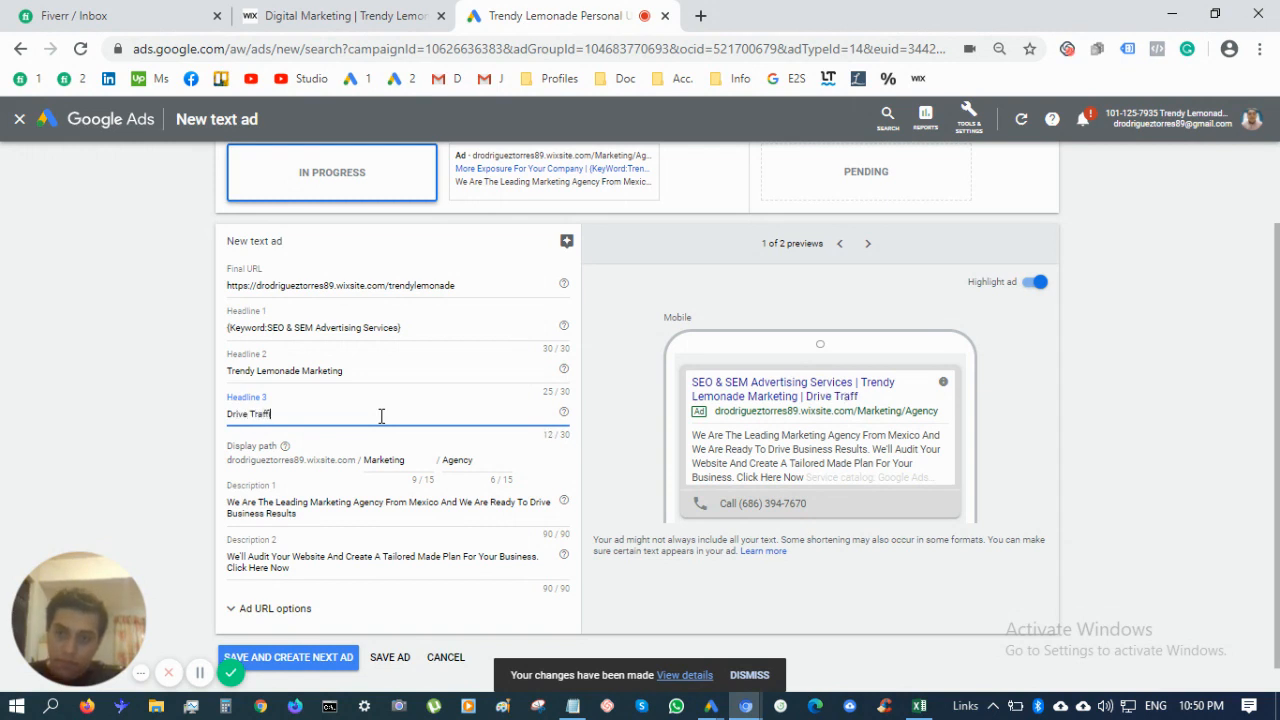
pyautogui.write('ur')
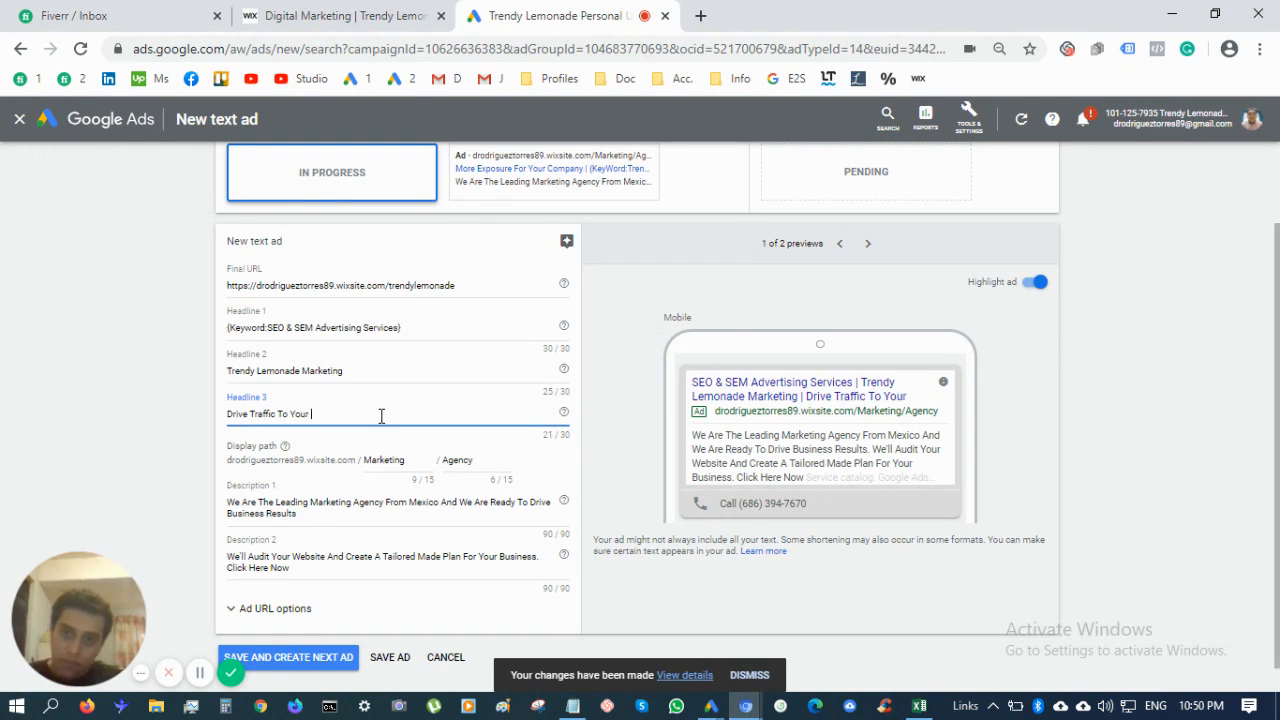
pyautogui.write(' Website')
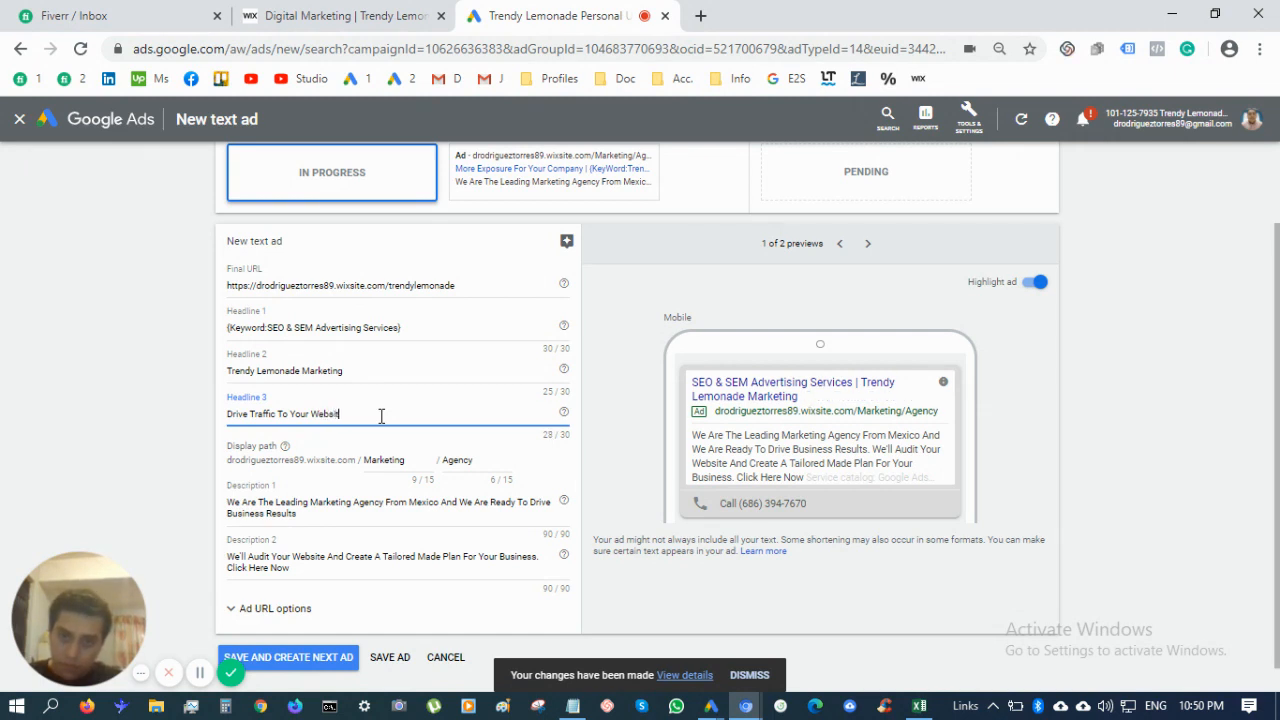
# Change the display path to SEO / SEM
pyautogui.scroll(-1, 405, 460)
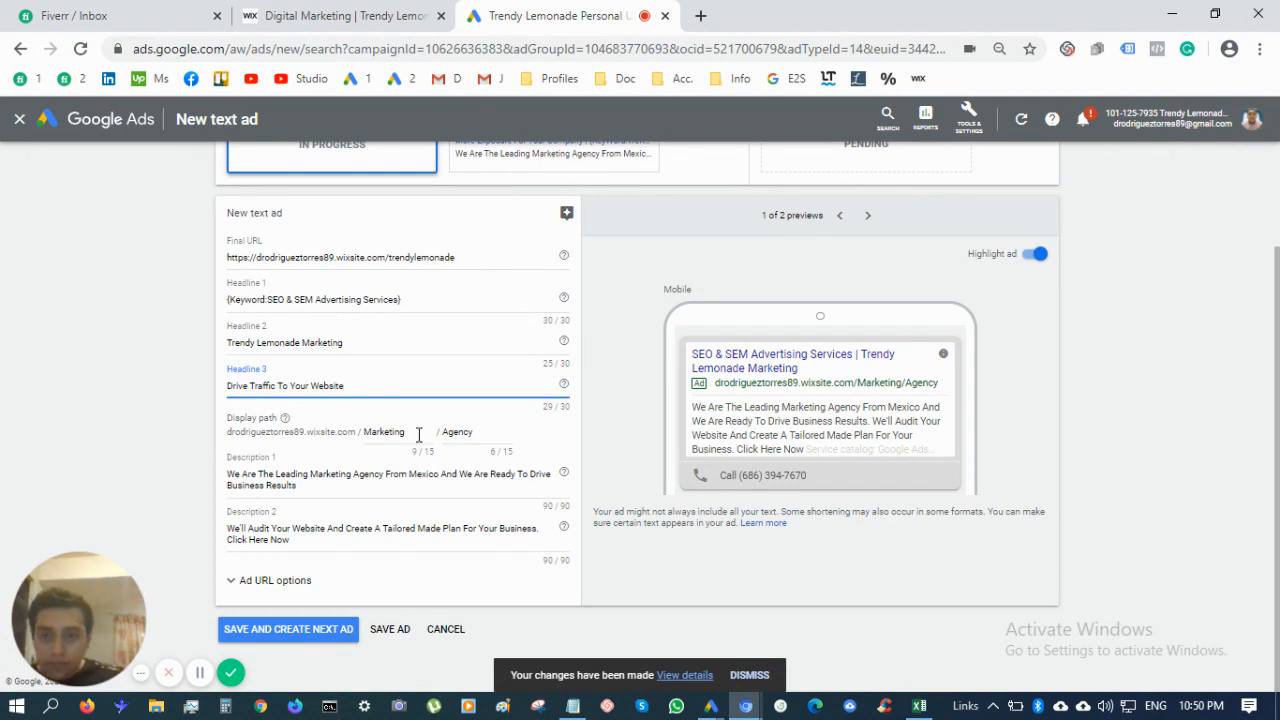
pyautogui.doubleClick(419, 433)
pyautogui.write('0nline')
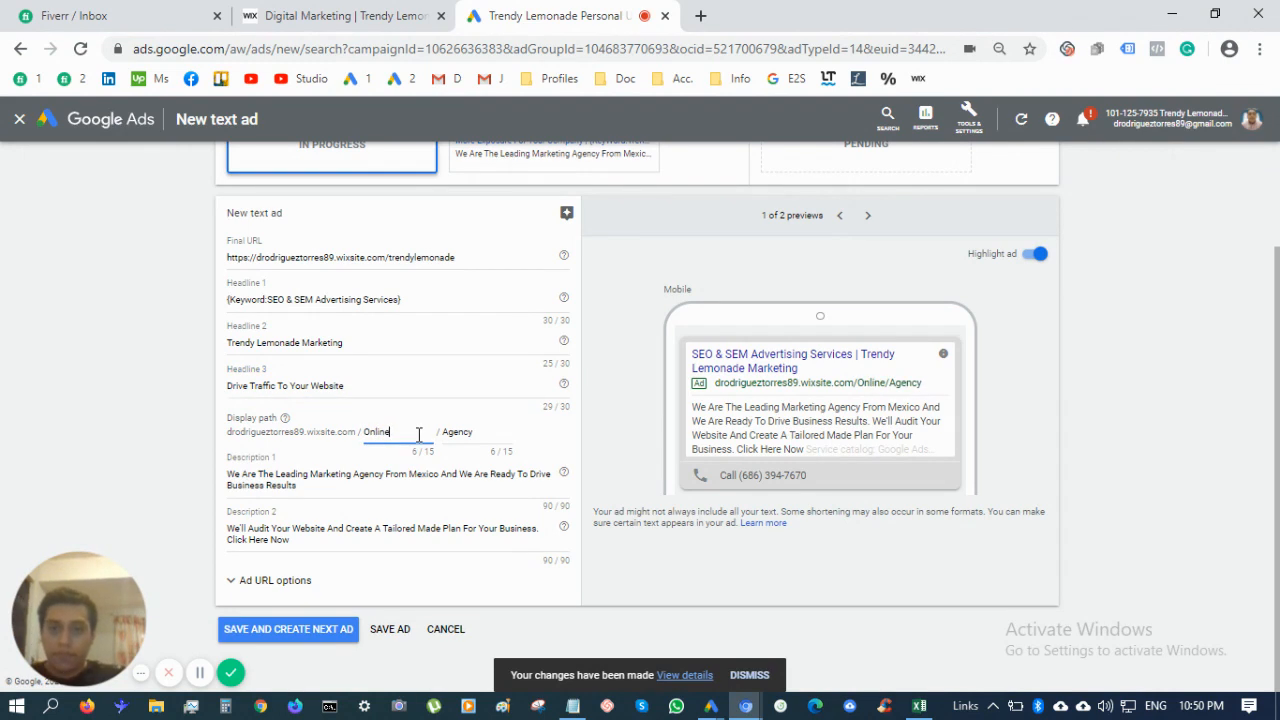
pyautogui.press('Tab')
pyautogui.doubleClick(419, 433)
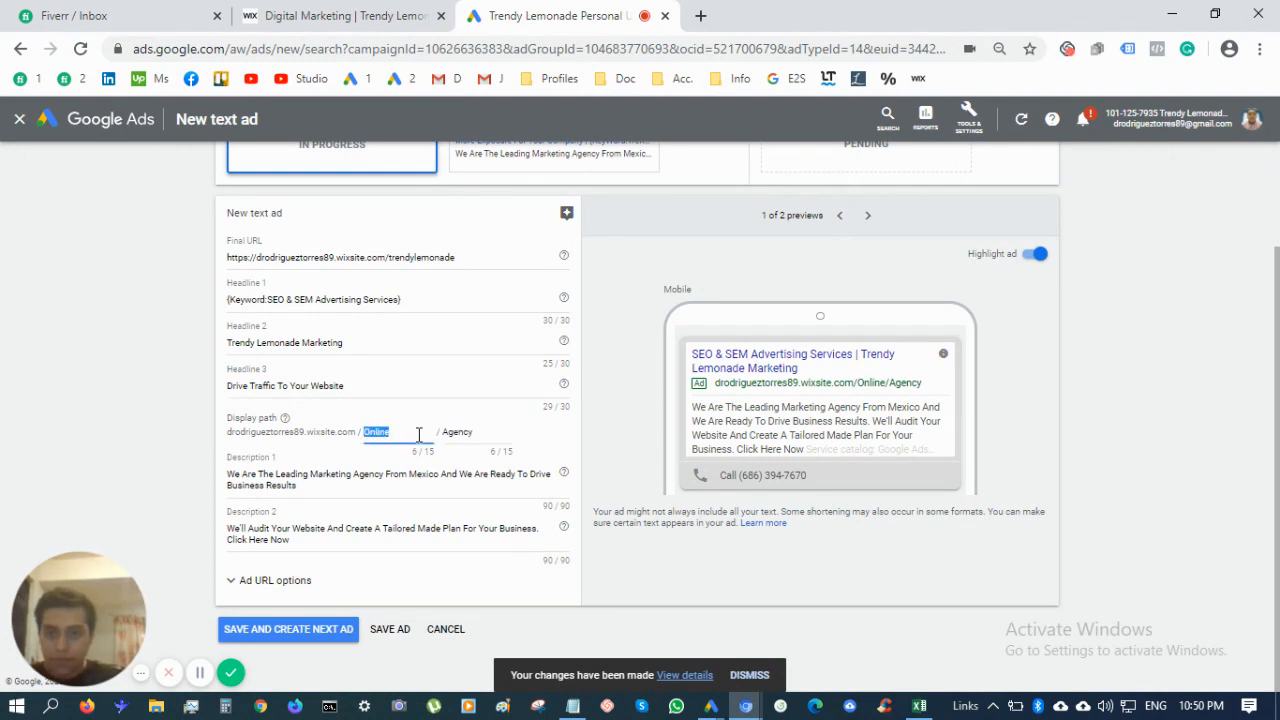
pyautogui.write('SEO')
pyautogui.press('Tab')
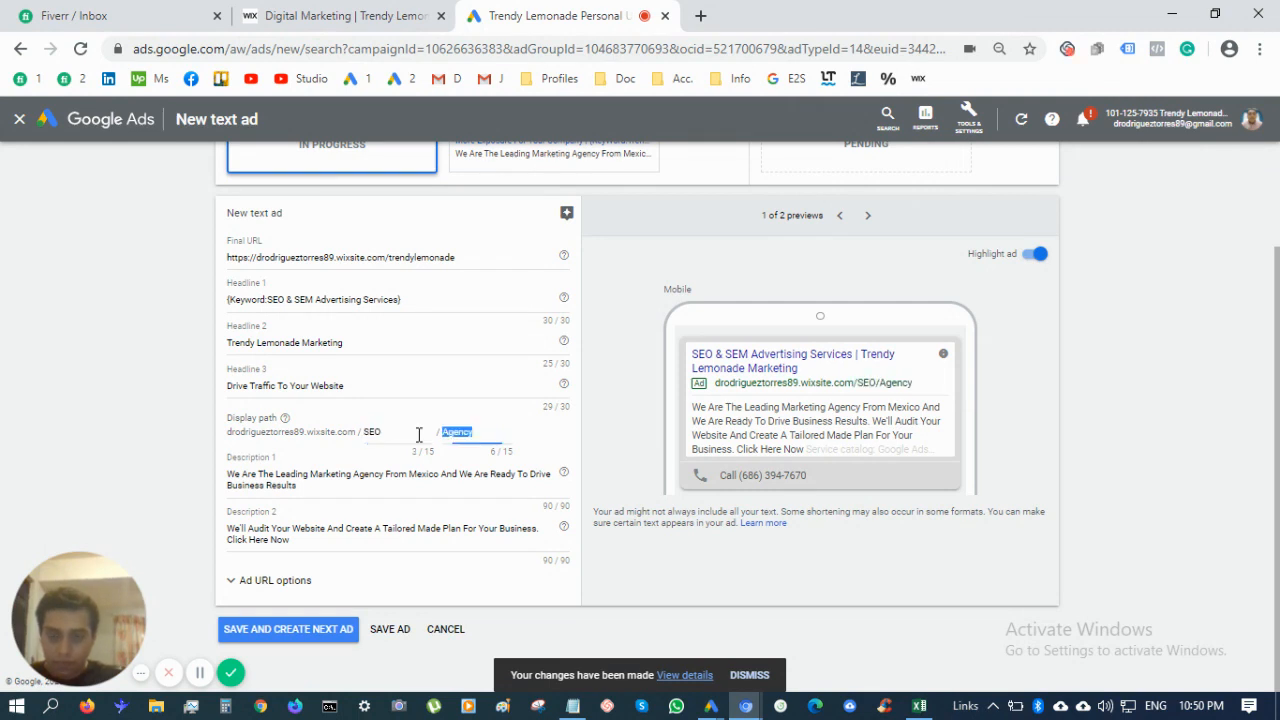
pyautogui.write('SEM')
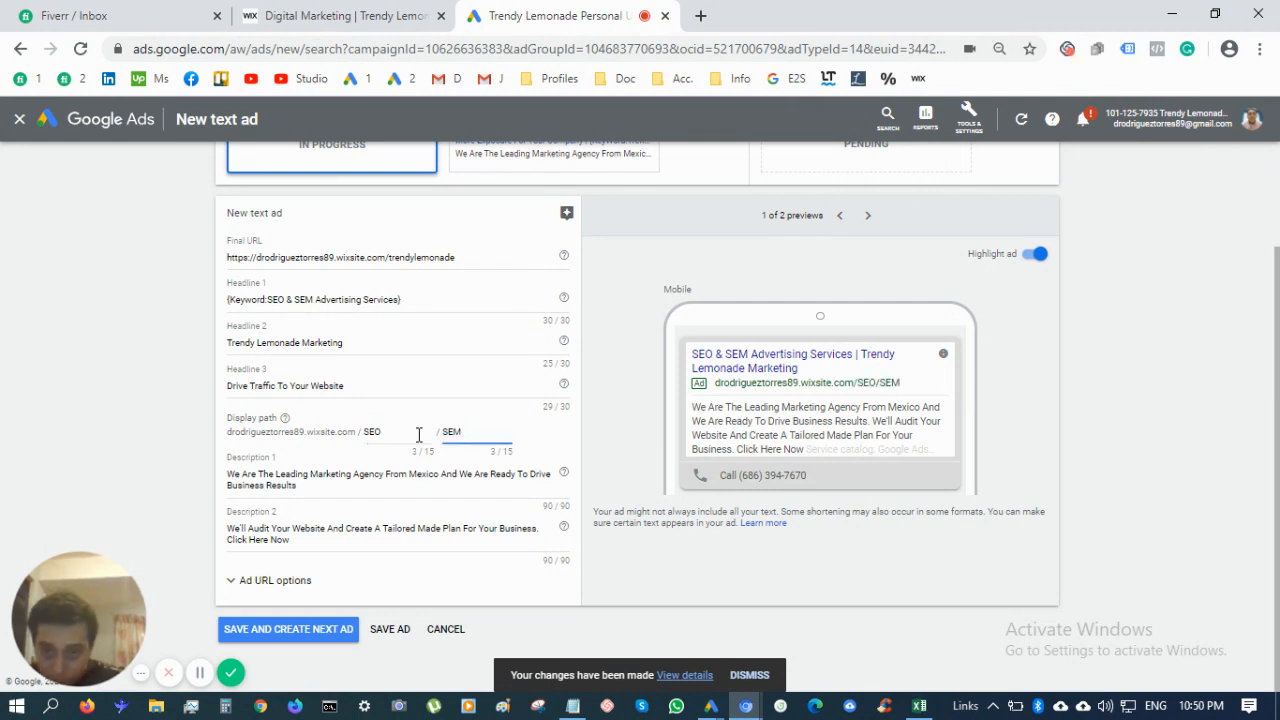
# Clear the text from both Description 1 and Description 2
pyautogui.click(345, 493)
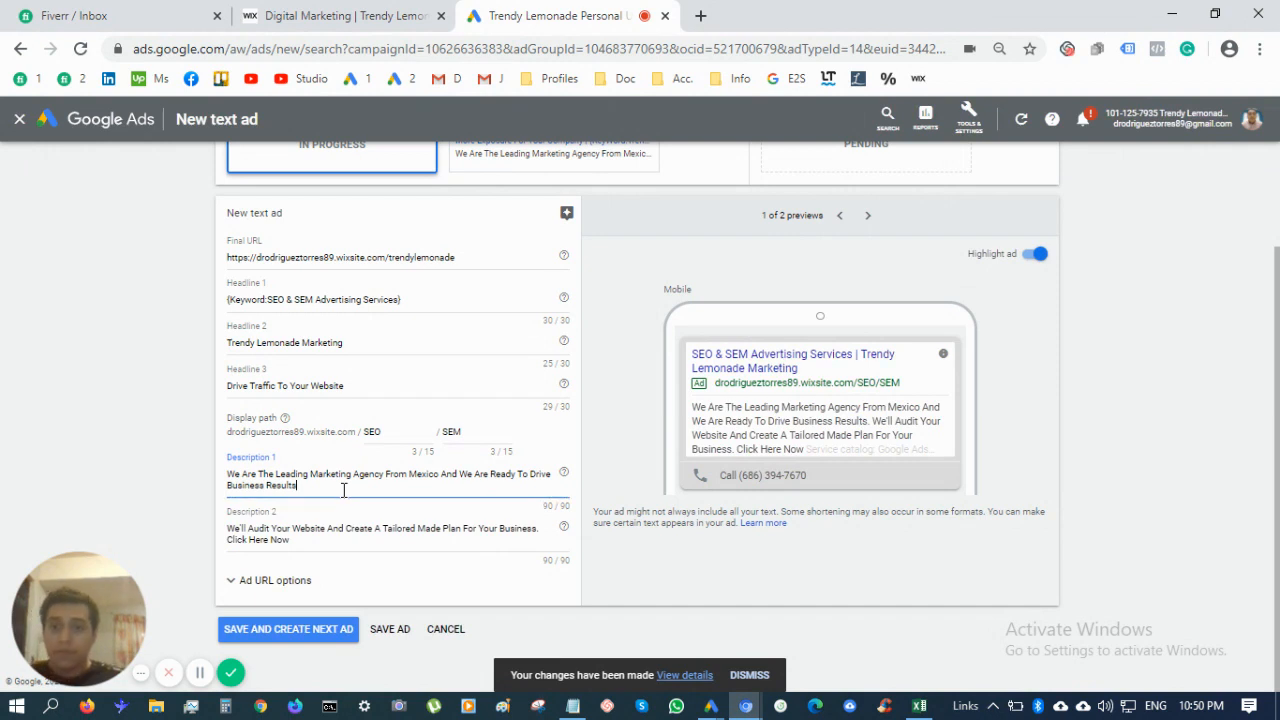
pyautogui.moveTo(343, 490); pyautogui.dragTo(183, 470)
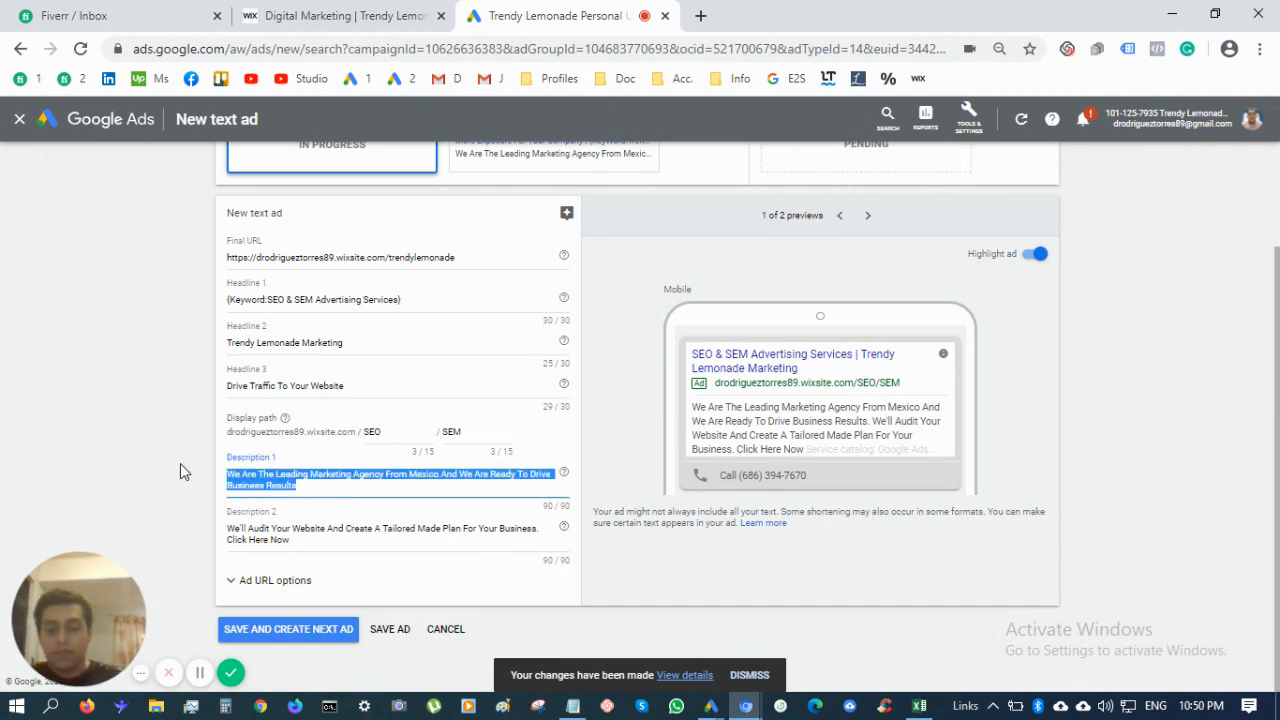
pyautogui.press('BackSpace')
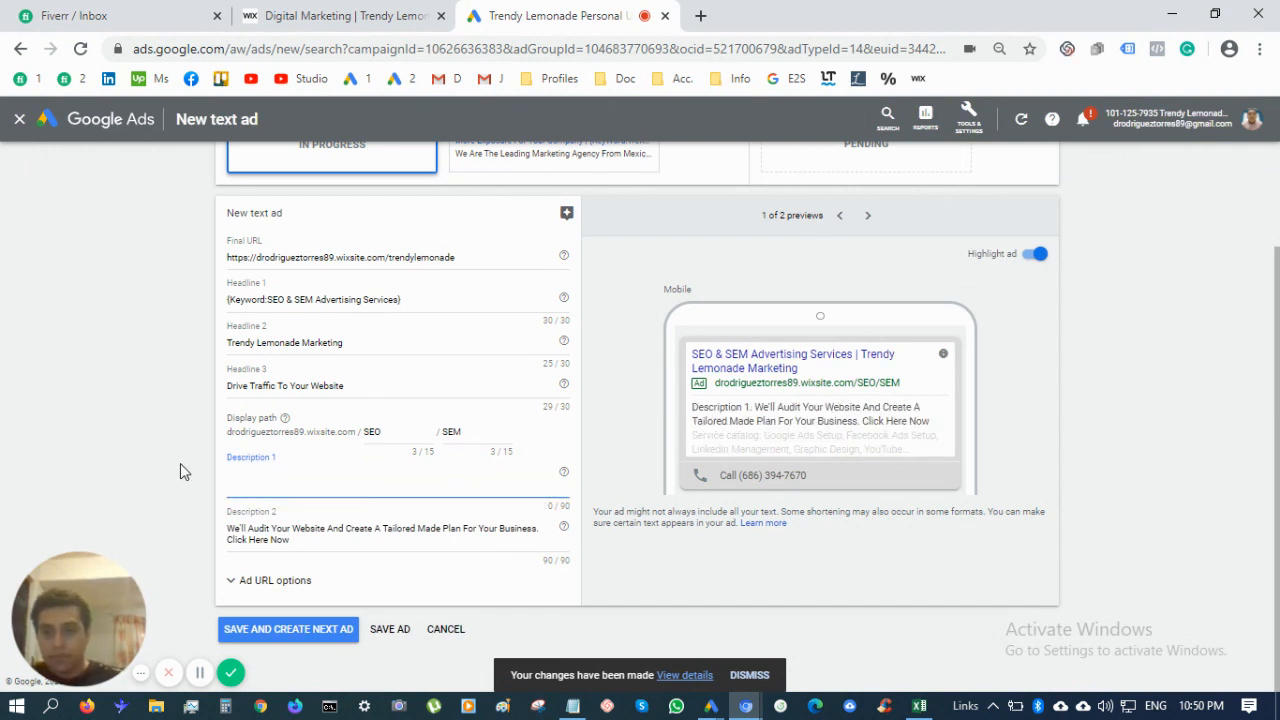
pyautogui.moveTo(296, 543); pyautogui.dragTo(126, 529)
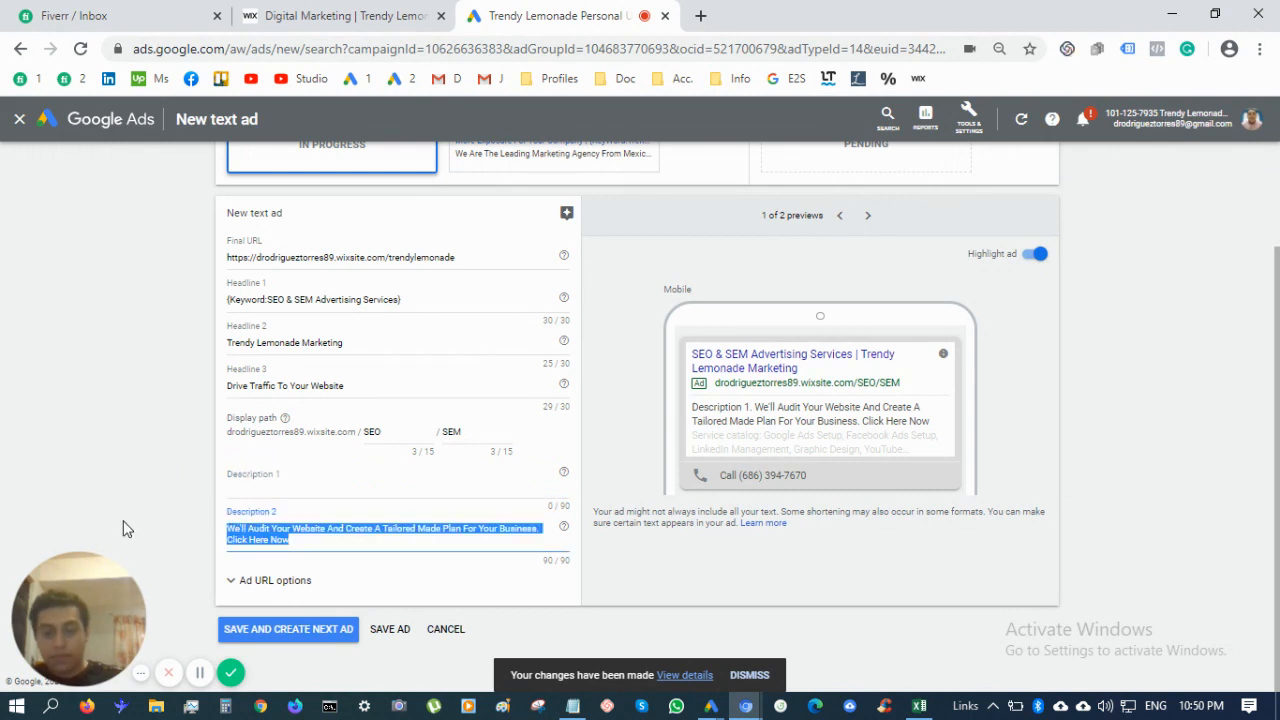
pyautogui.press('BackSpace')
pyautogui.click(318, 480)
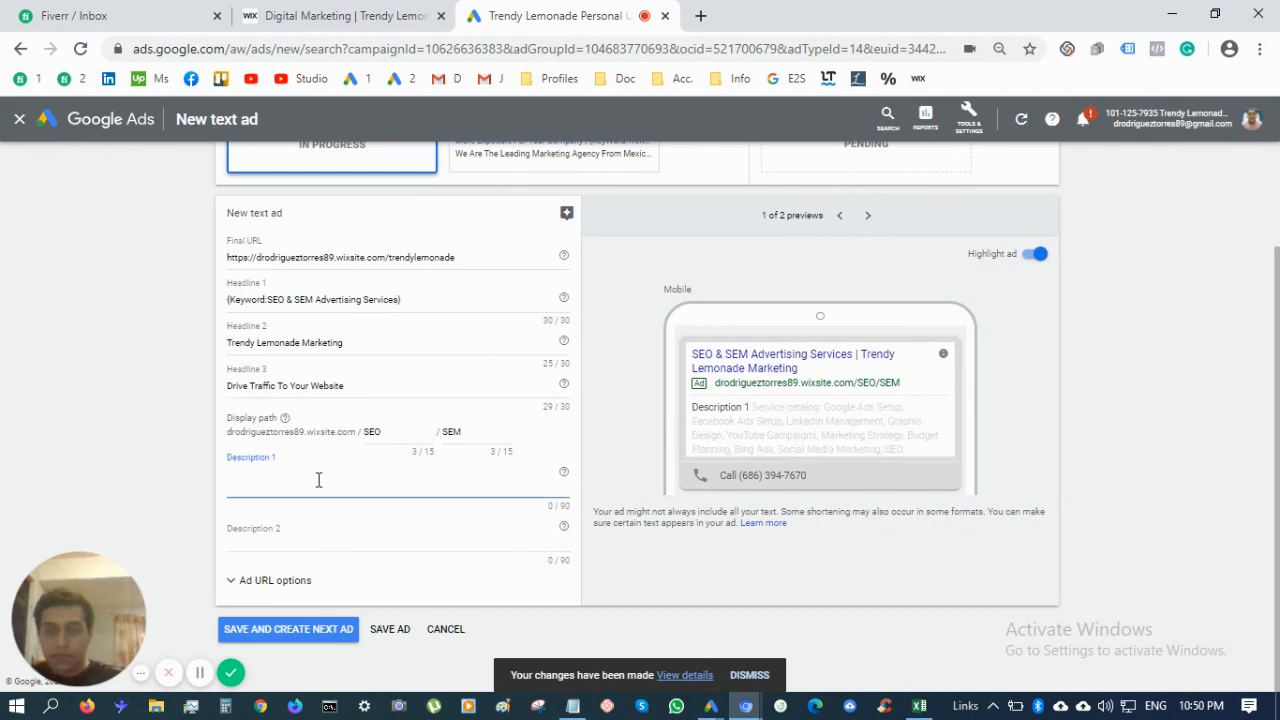
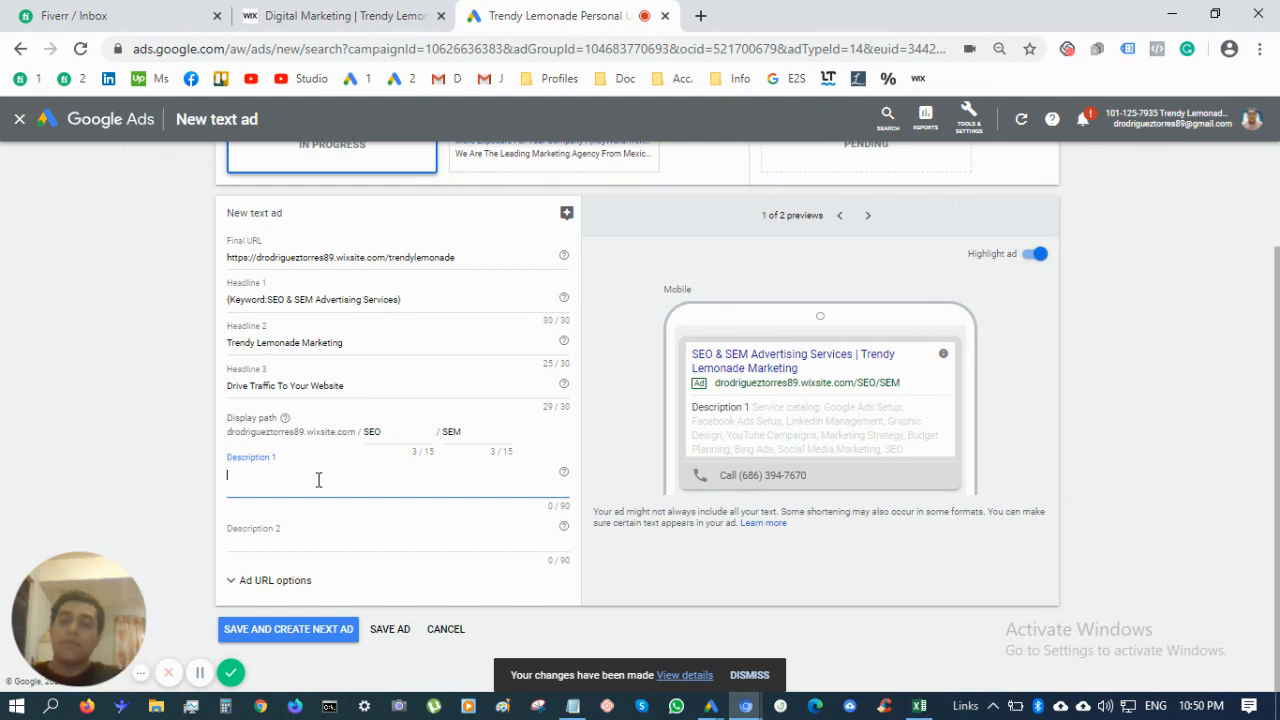
# Type Description 1 as 'Get Your Business Noticed Online With Our Complete Digital Marketing Services.'
pyautogui.write('Get Your Bsui')
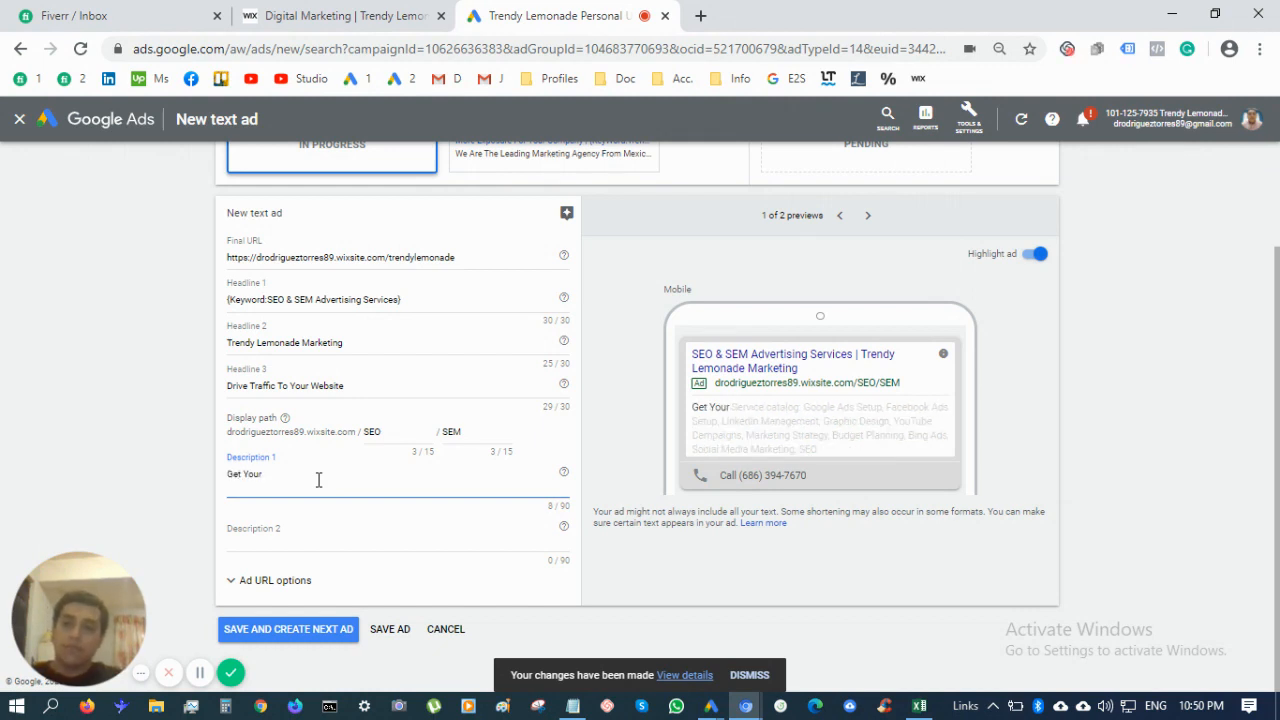
pyautogui.press('BackSpace')
pyautogui.press('BackSpace')
pyautogui.press('BackSpace')
pyautogui.press('BackSpace')
pyautogui.press('BackSpace')
pyautogui.press('BackSpace')
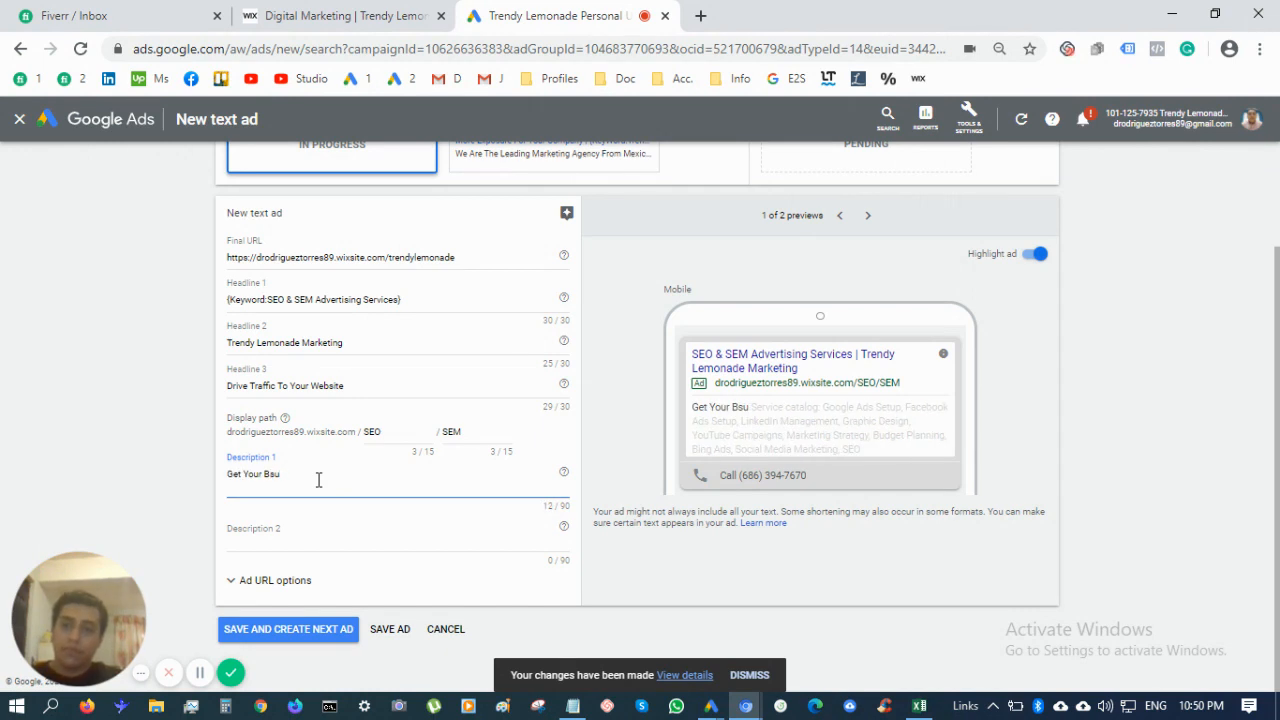
pyautogui.press('BackSpace')
pyautogui.press('BackSpace')
pyautogui.press('BackSpace')
pyautogui.press('BackSpace')
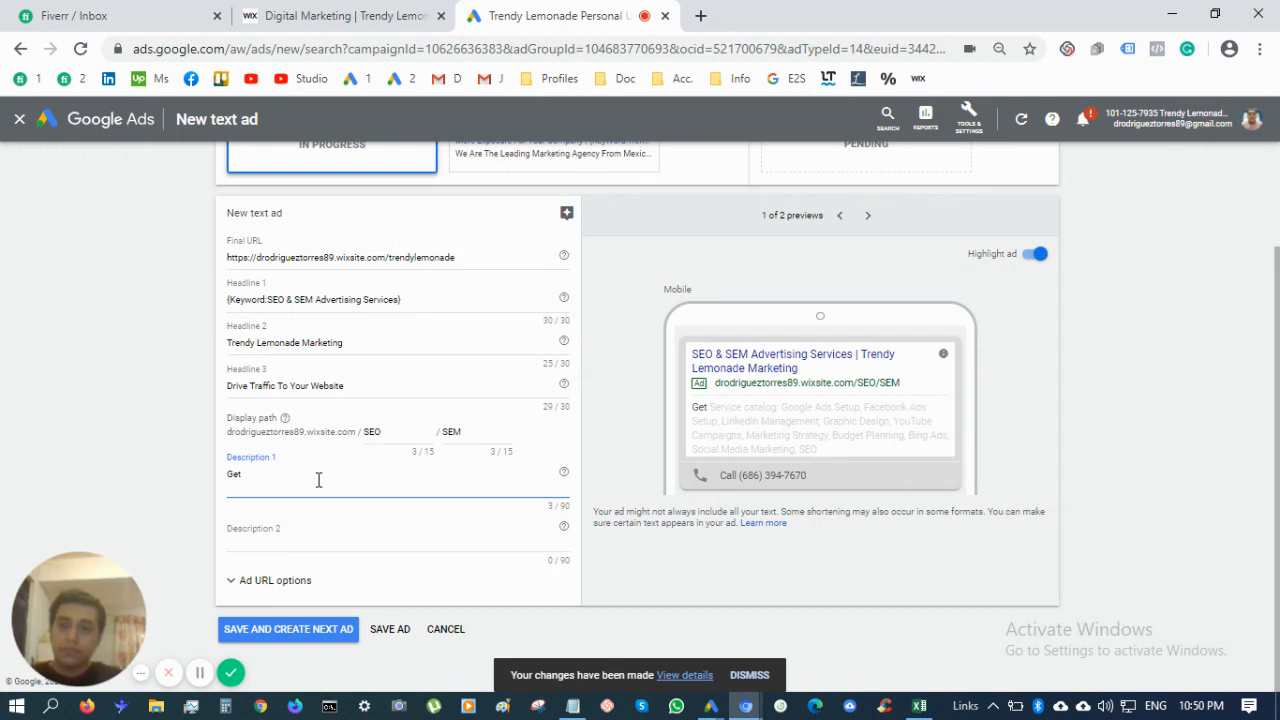
pyautogui.write('Notices')
pyautogui.press('BackSpace')
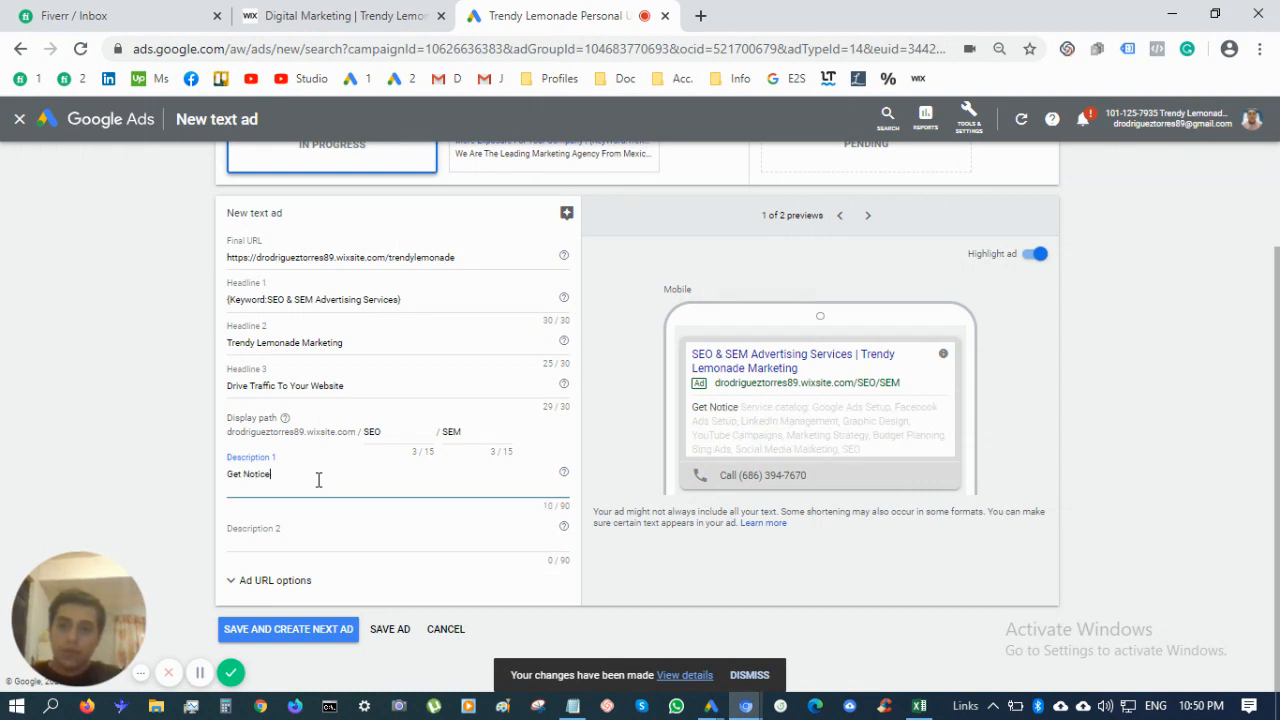
pyautogui.write('d')
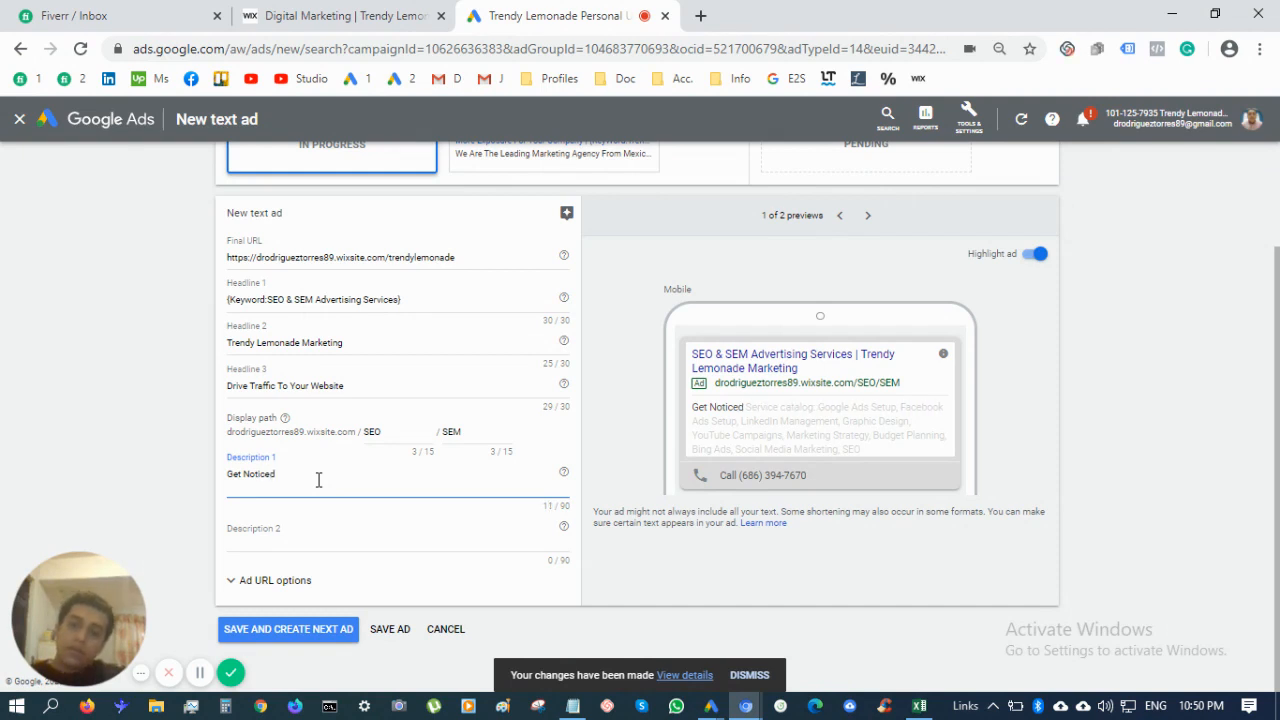
pyautogui.write(' Online Wi')
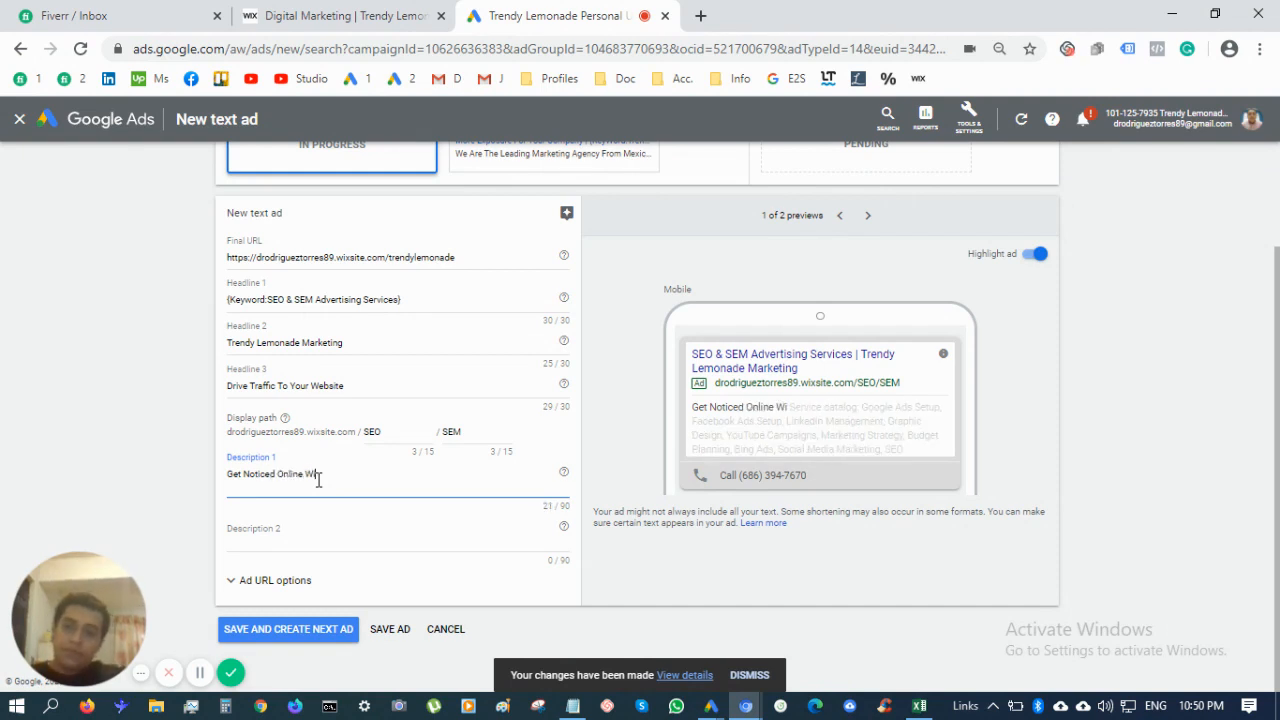
pyautogui.write('th Our')
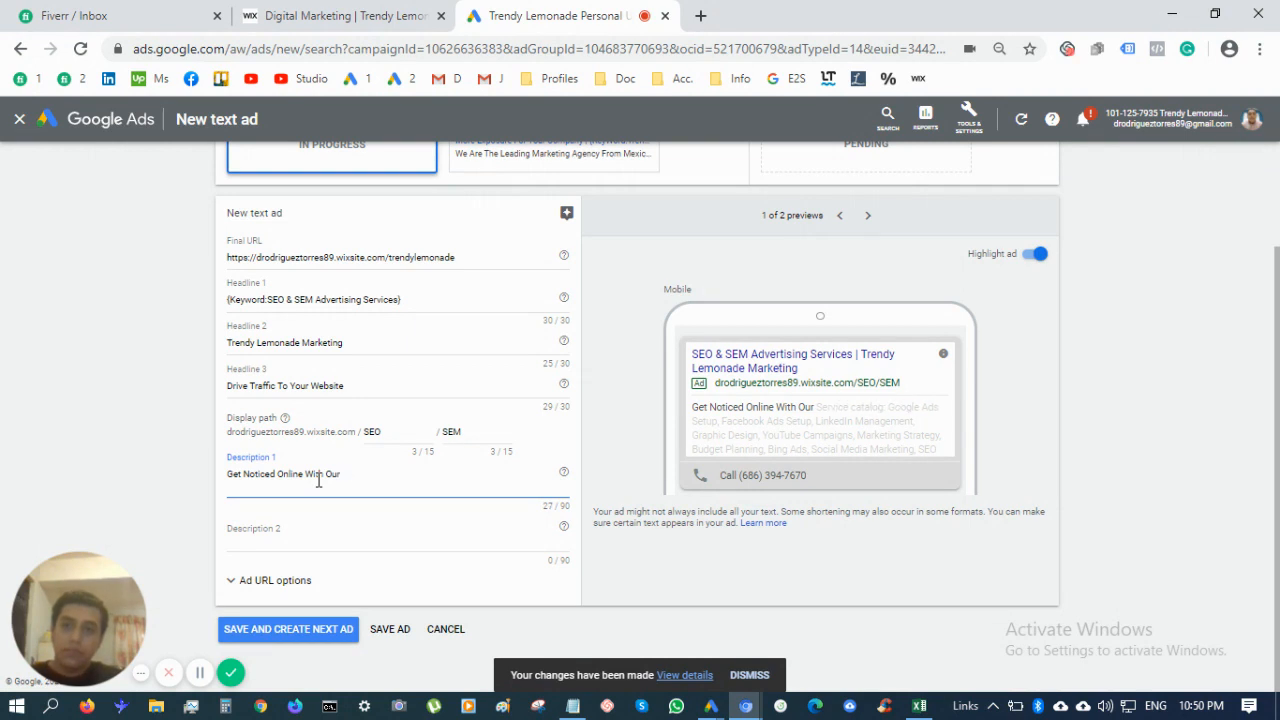
pyautogui.write(' Complete D')
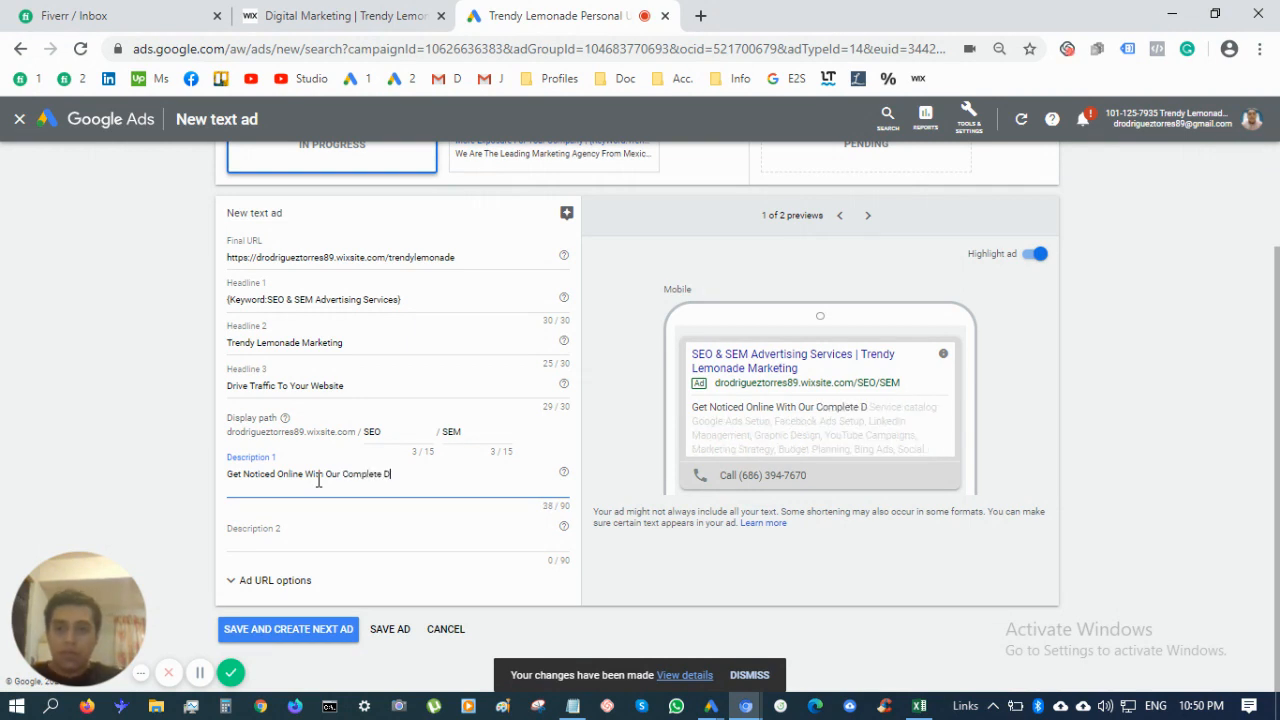
pyautogui.write('igital Ma')
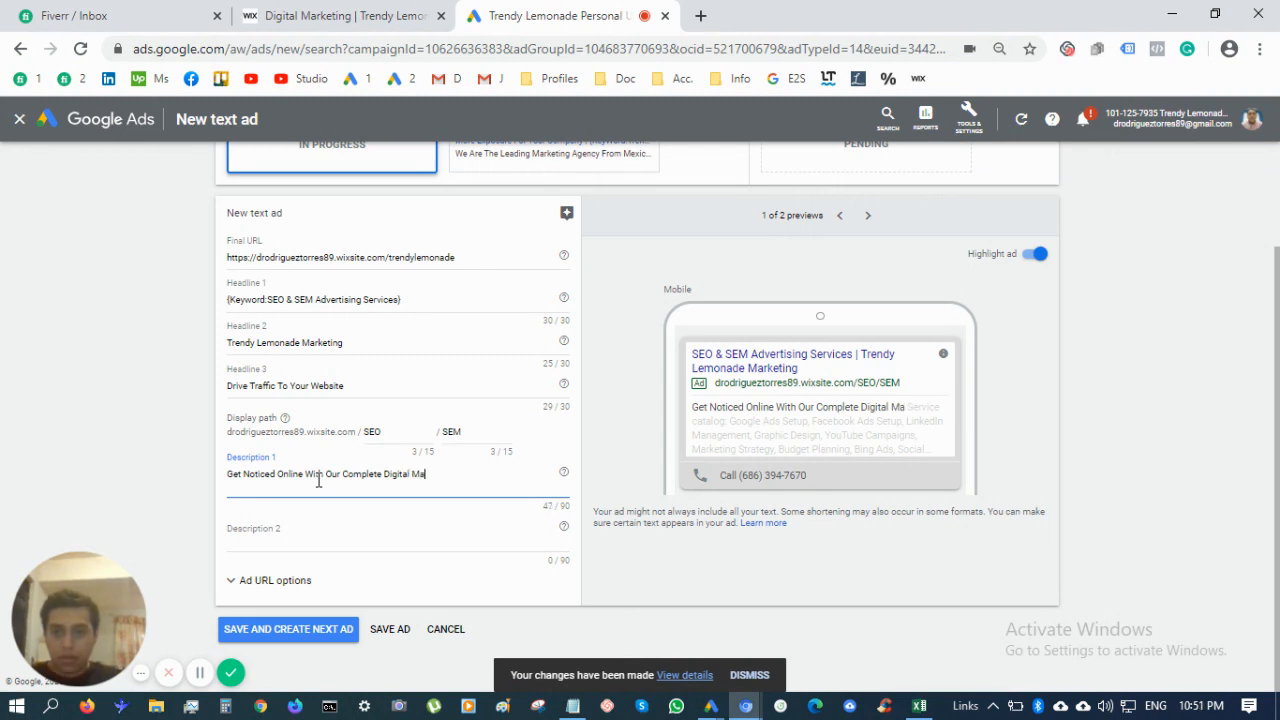
pyautogui.write('rketing Srvi')
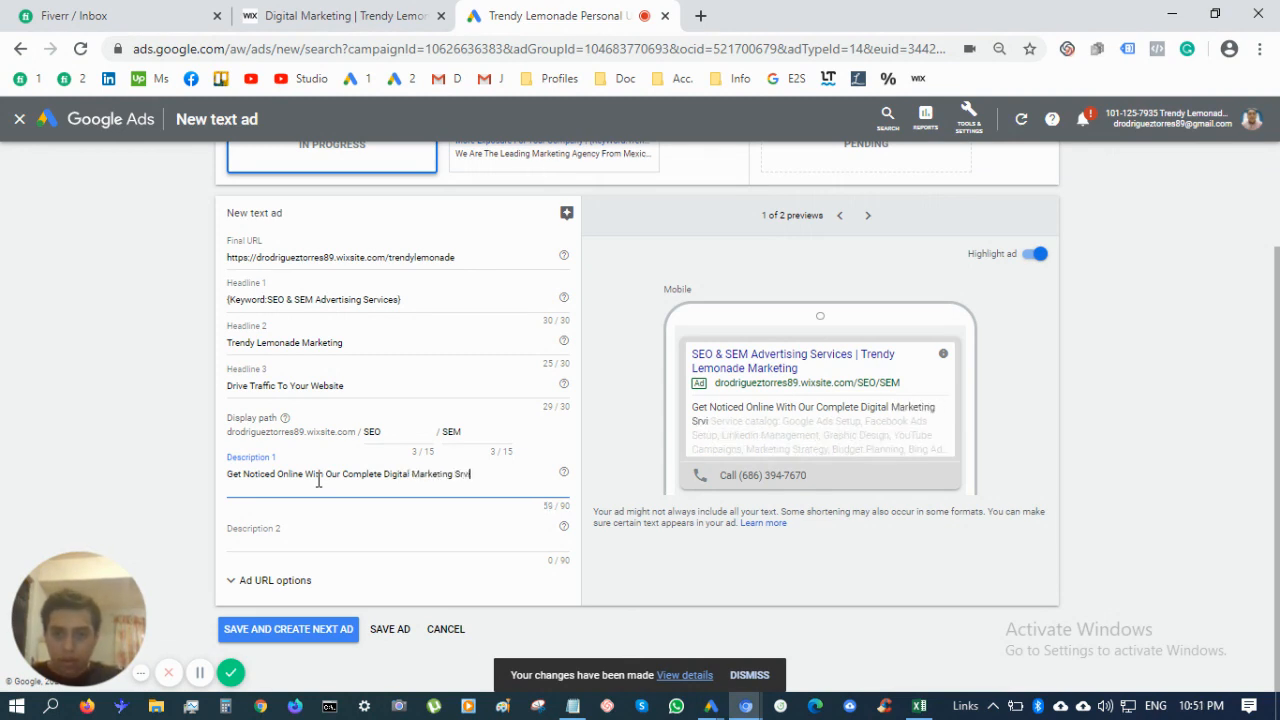
pyautogui.press('BackSpace')
pyautogui.press('BackSpace')
pyautogui.press('BackSpace')
pyautogui.write('ervices')
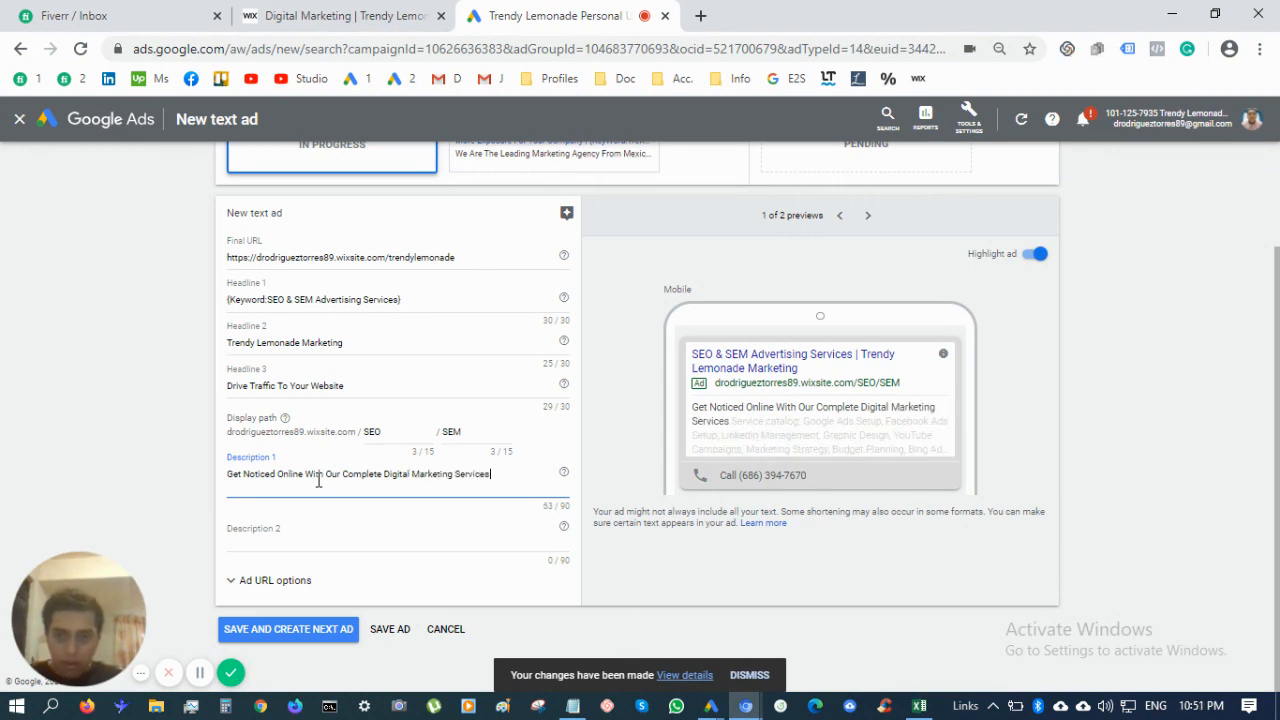
pyautogui.write('.')
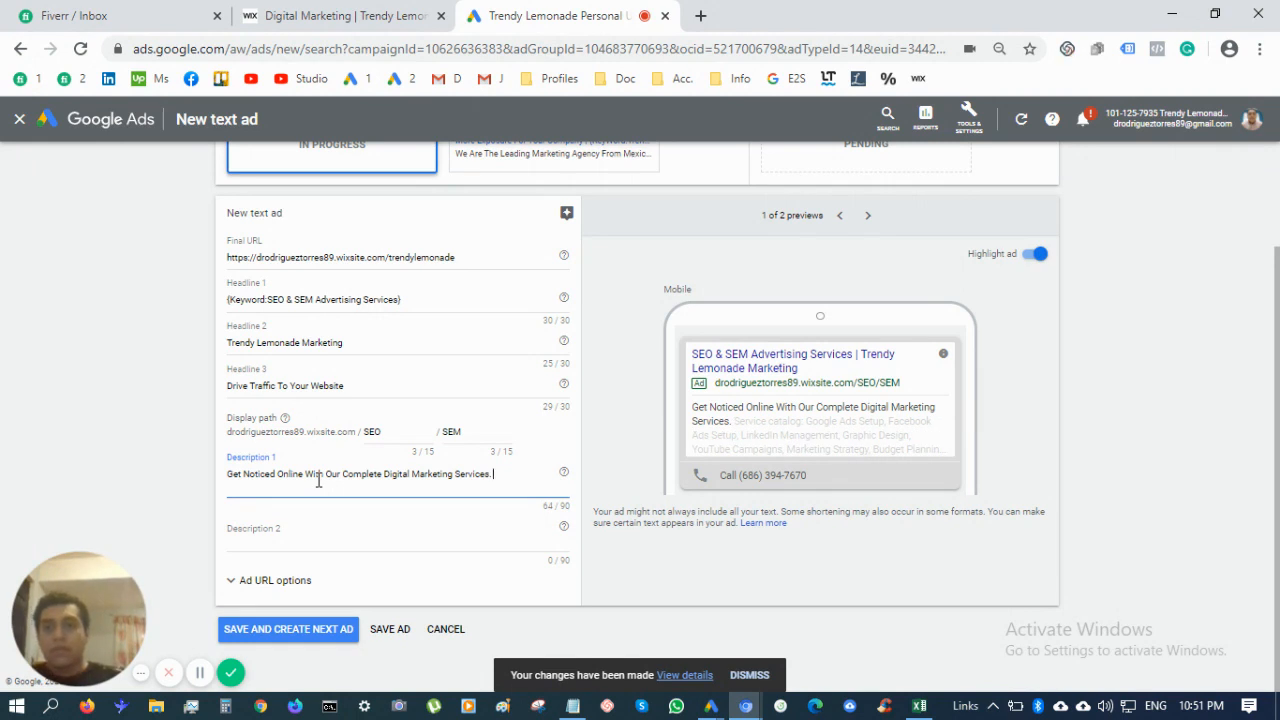
pyautogui.click(243, 474)
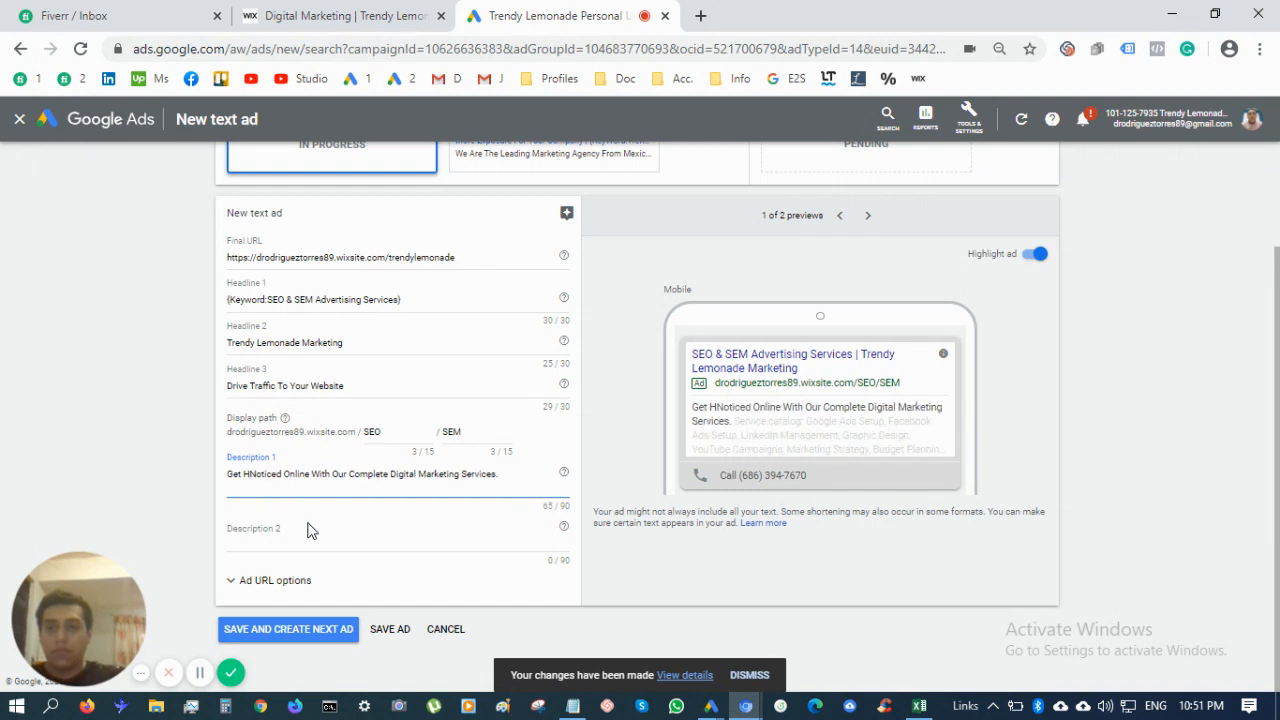
pyautogui.press('BackSpace')
pyautogui.press('BackSpace')
pyautogui.press('BackSpace')
pyautogui.write('Your Business')
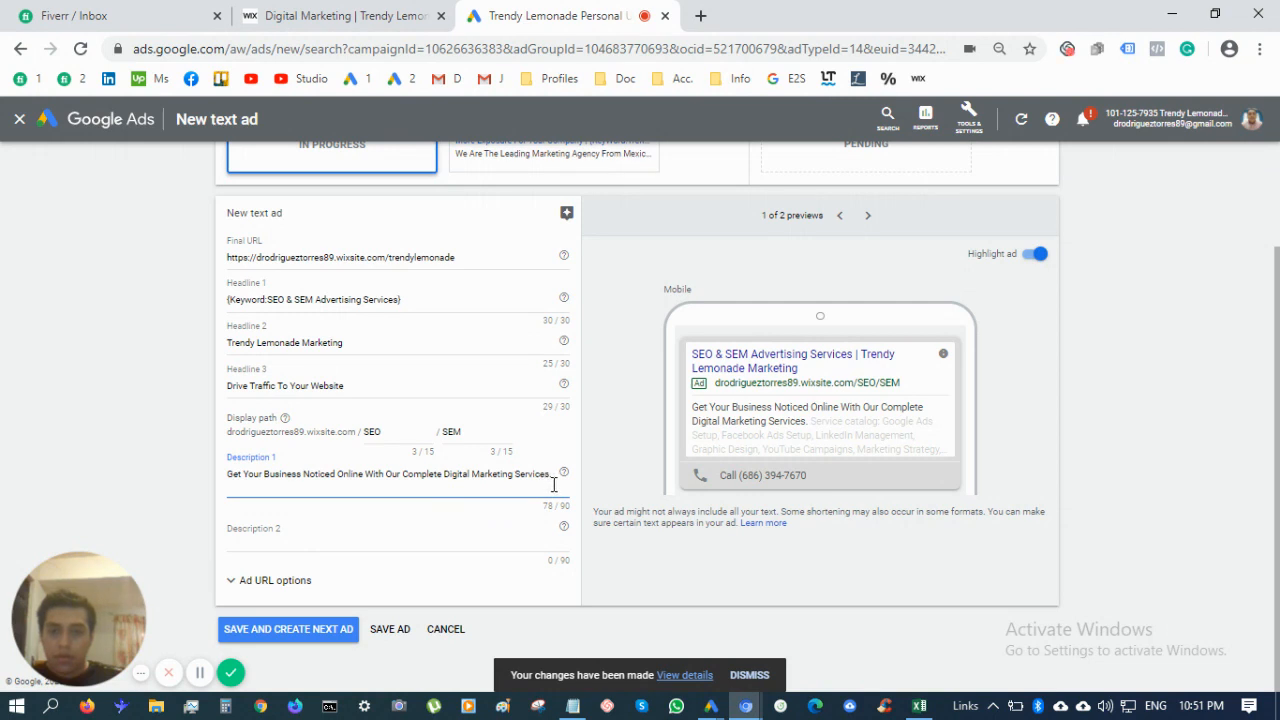
# Replace the Description 1 ending with '100% Guaranteed Digital Marketing Servcies'
pyautogui.moveTo(555, 482); pyautogui.dragTo(403, 487)
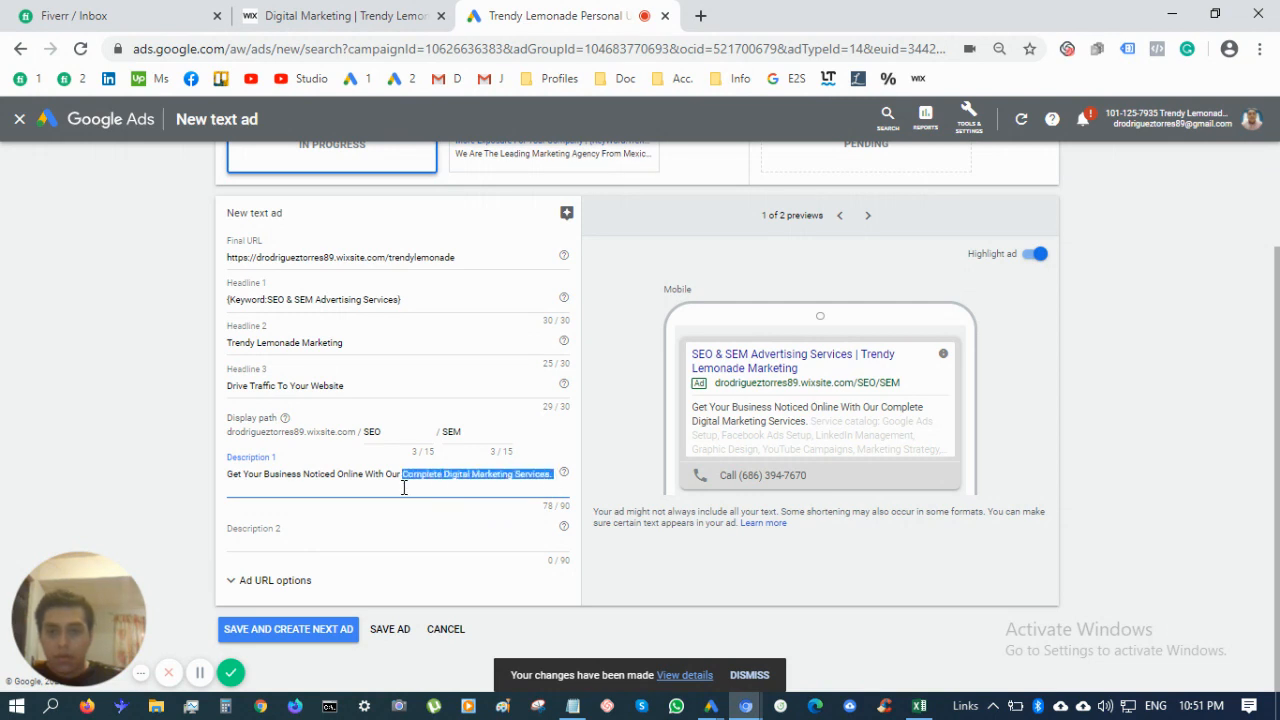
pyautogui.press('BackSpace')
pyautogui.write('100%')
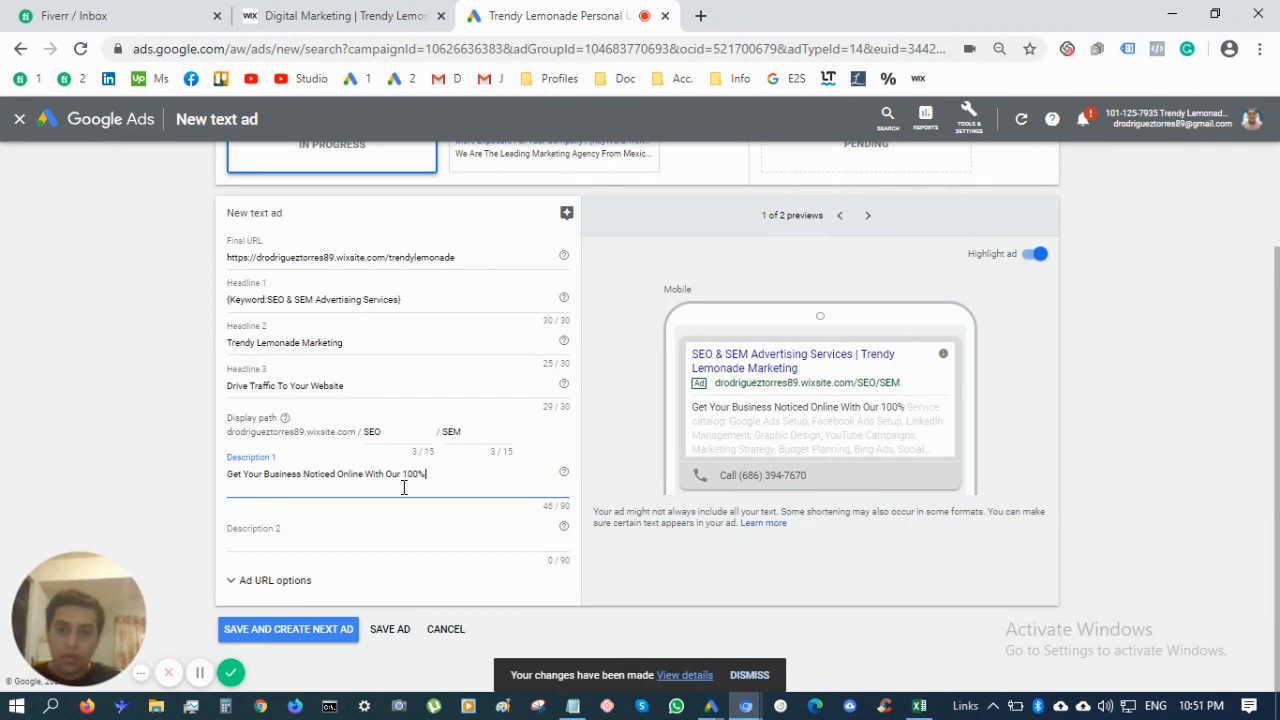
pyautogui.write(' Guarantee')
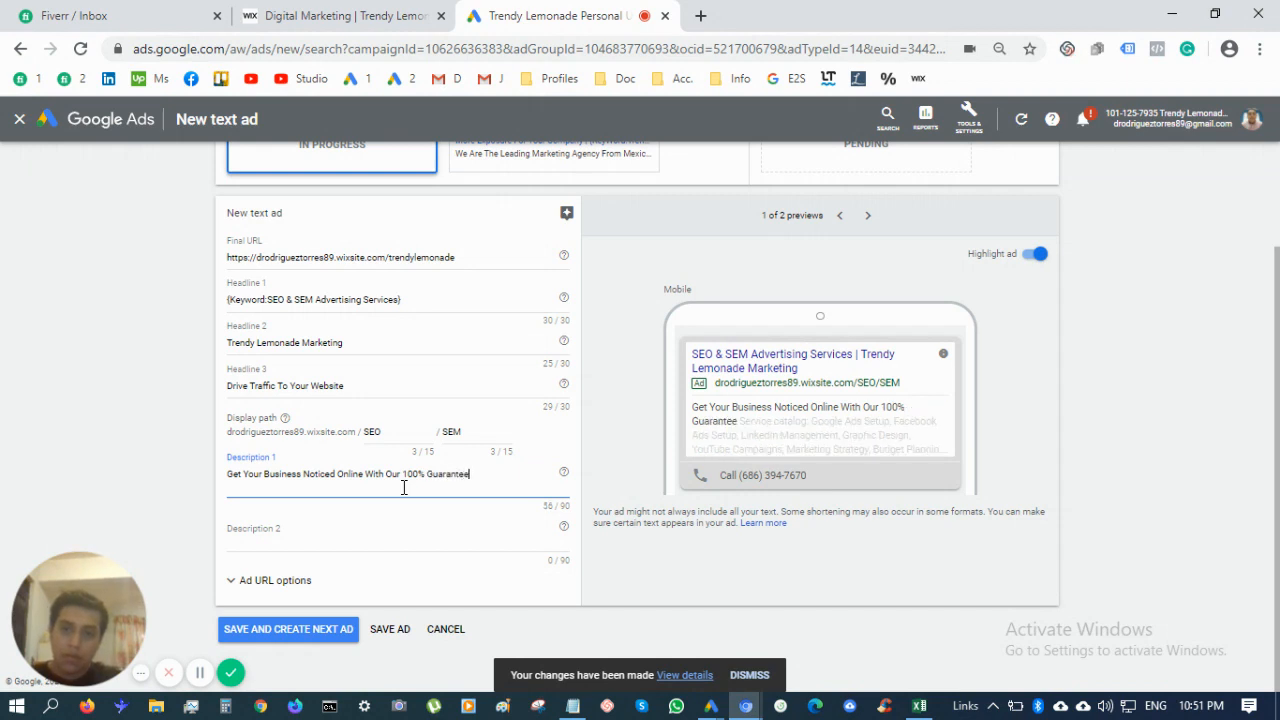
pyautogui.write('d Digital Mar')
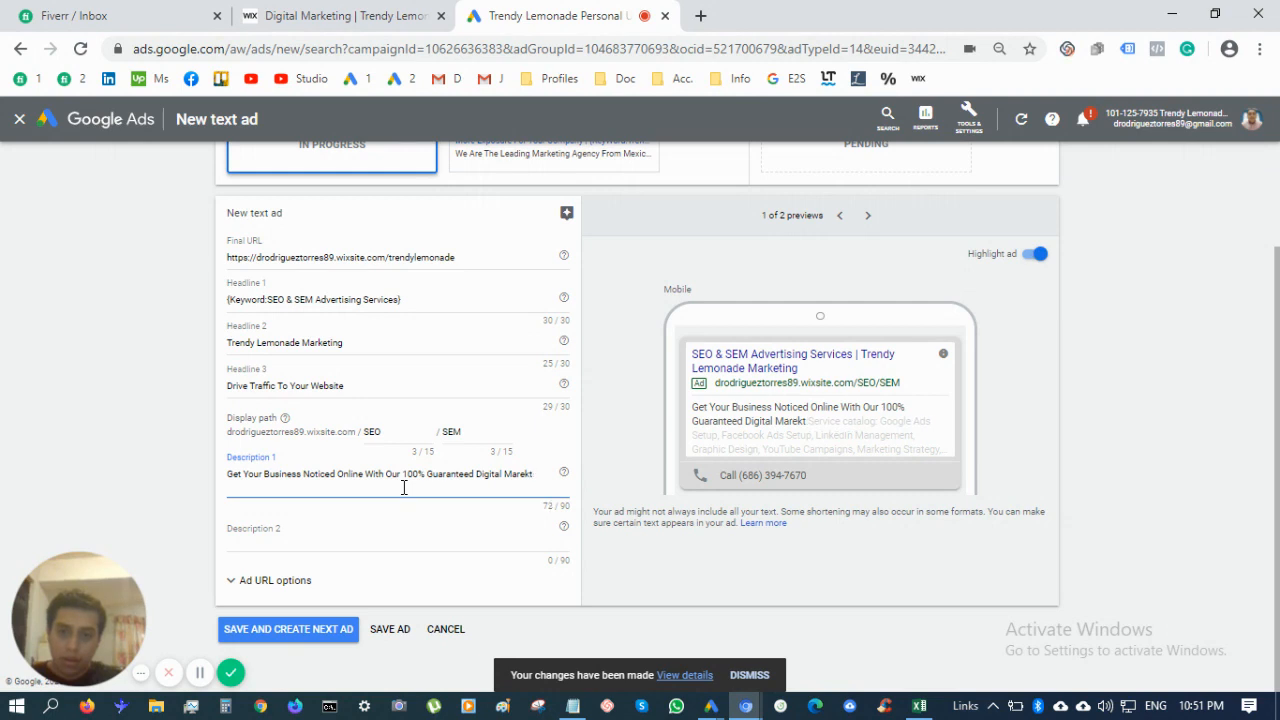
pyautogui.write('keting D')
pyautogui.press('BackSpace')
pyautogui.write('Servcies')
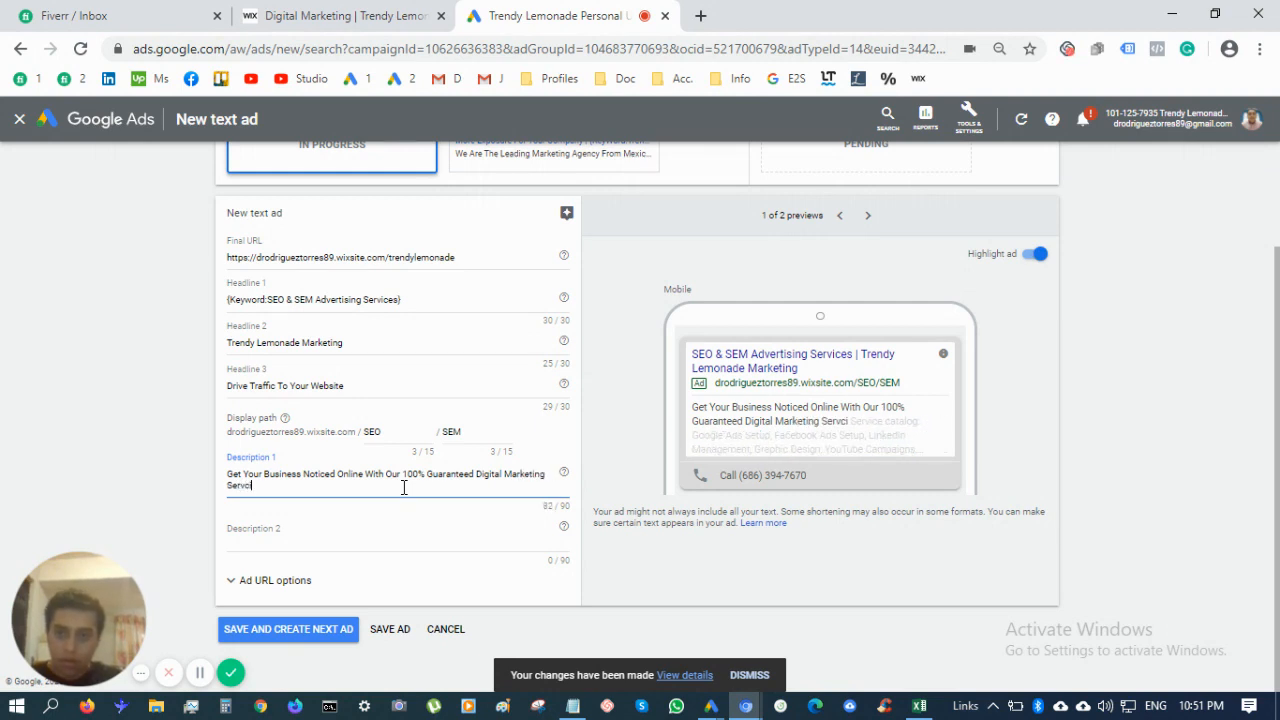
pyautogui.click(394, 542)
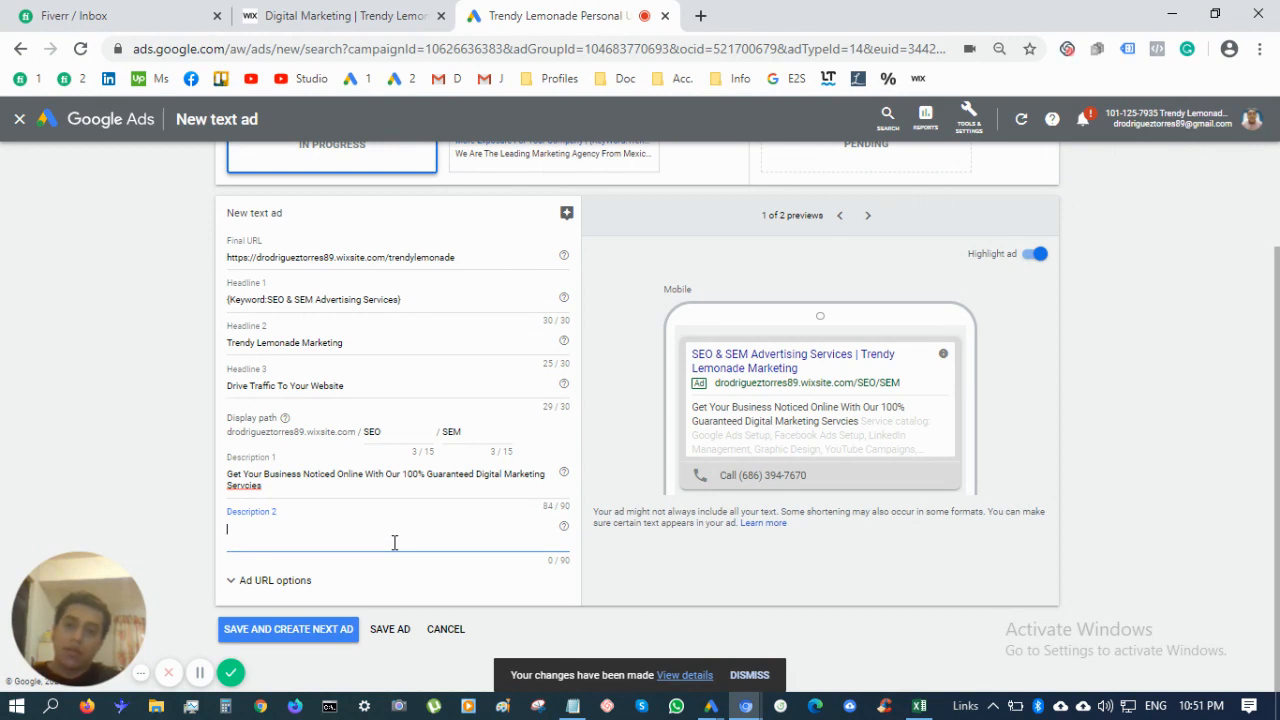
# Enter Description 2 'Search Engine Marketing, Search Engine Optimization & Much More. Click On The Phone Number' and save
pyautogui.write('Search Eng')
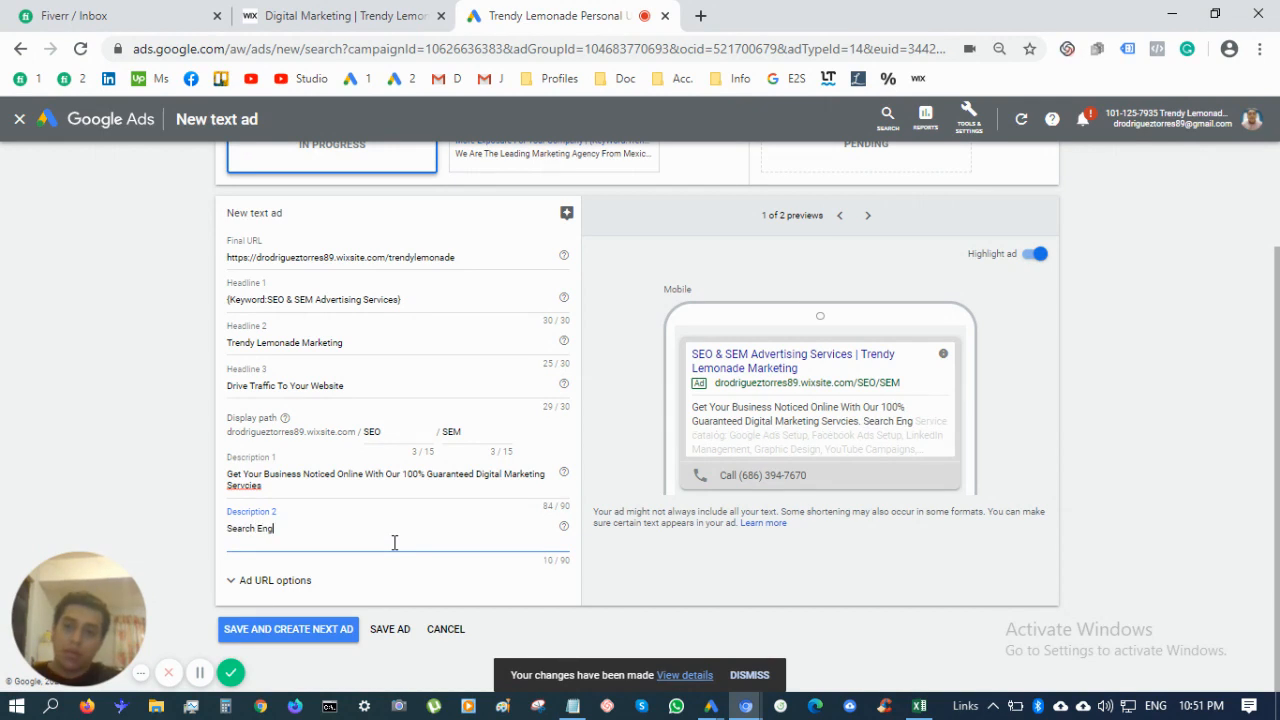
pyautogui.write('ine Marke')
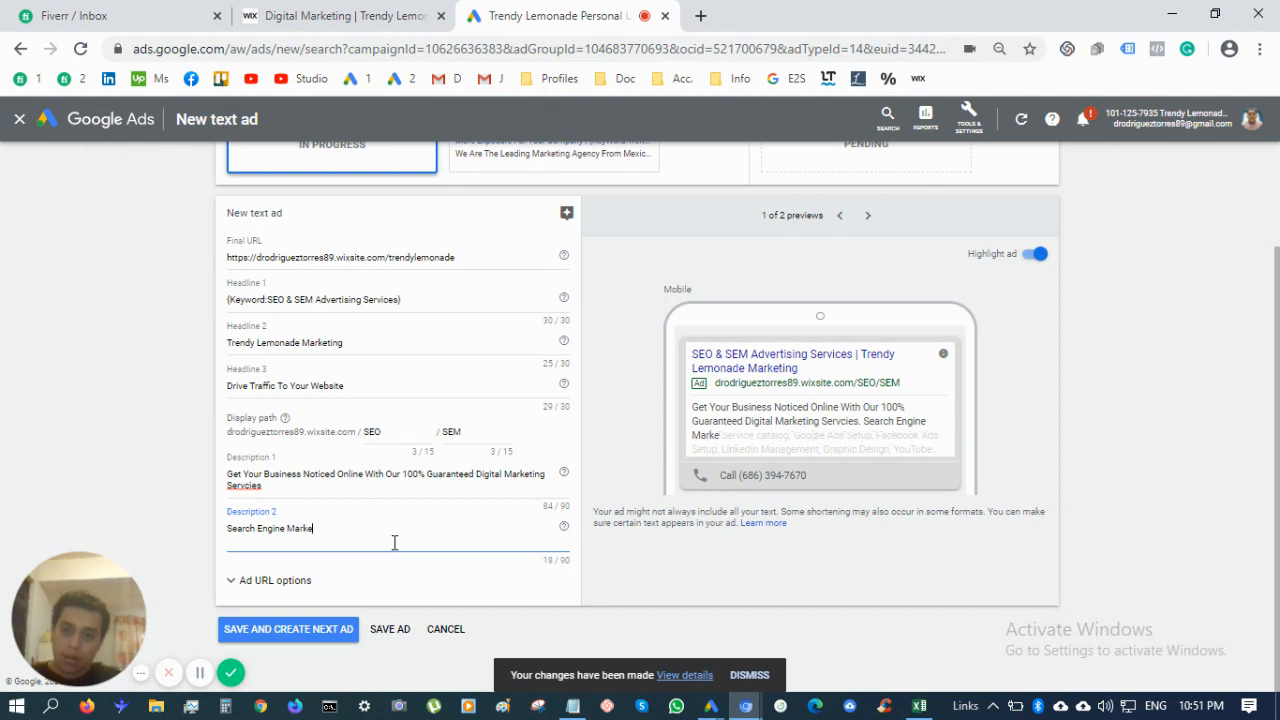
pyautogui.write('ting, Searc')
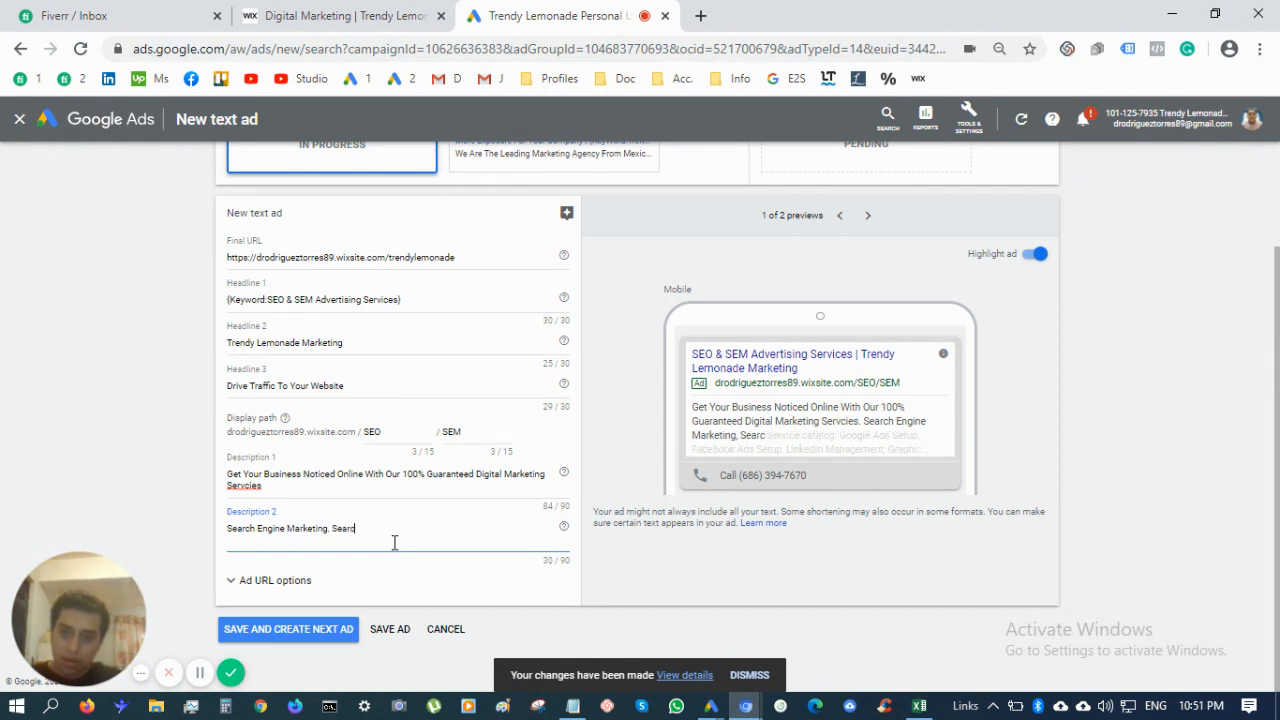
pyautogui.write('h Engine Op')
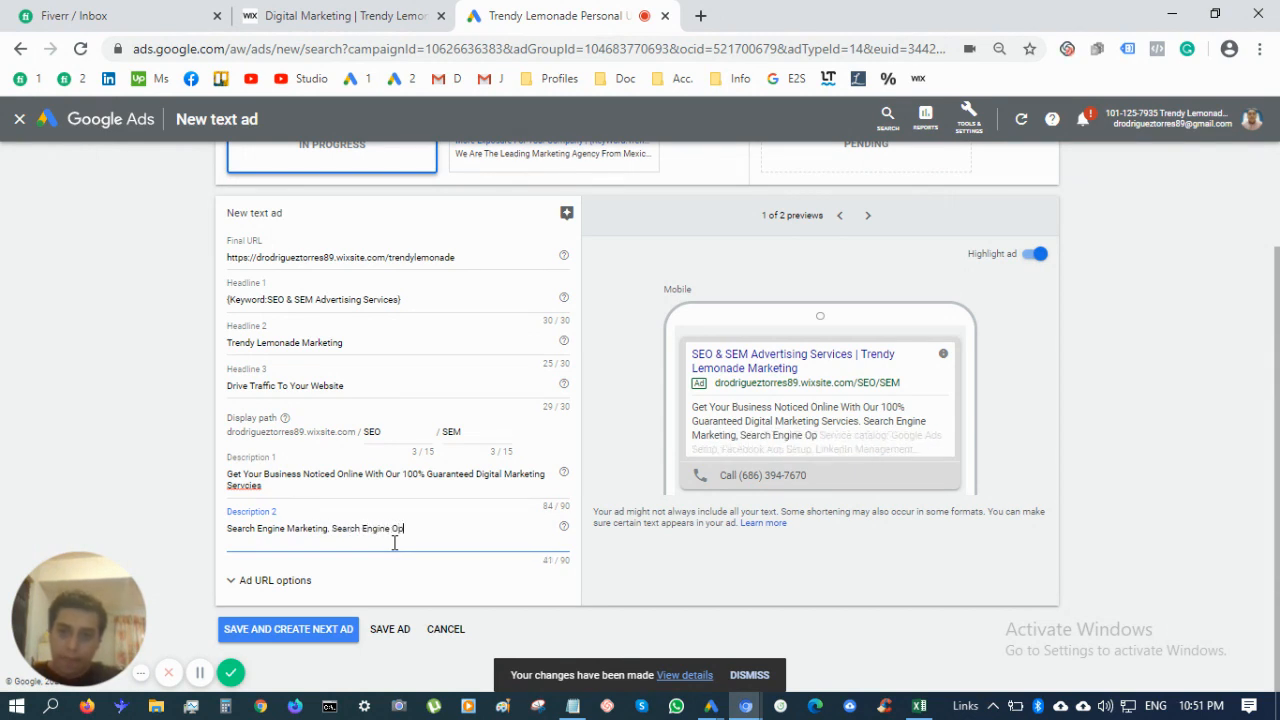
pyautogui.write('timization &')
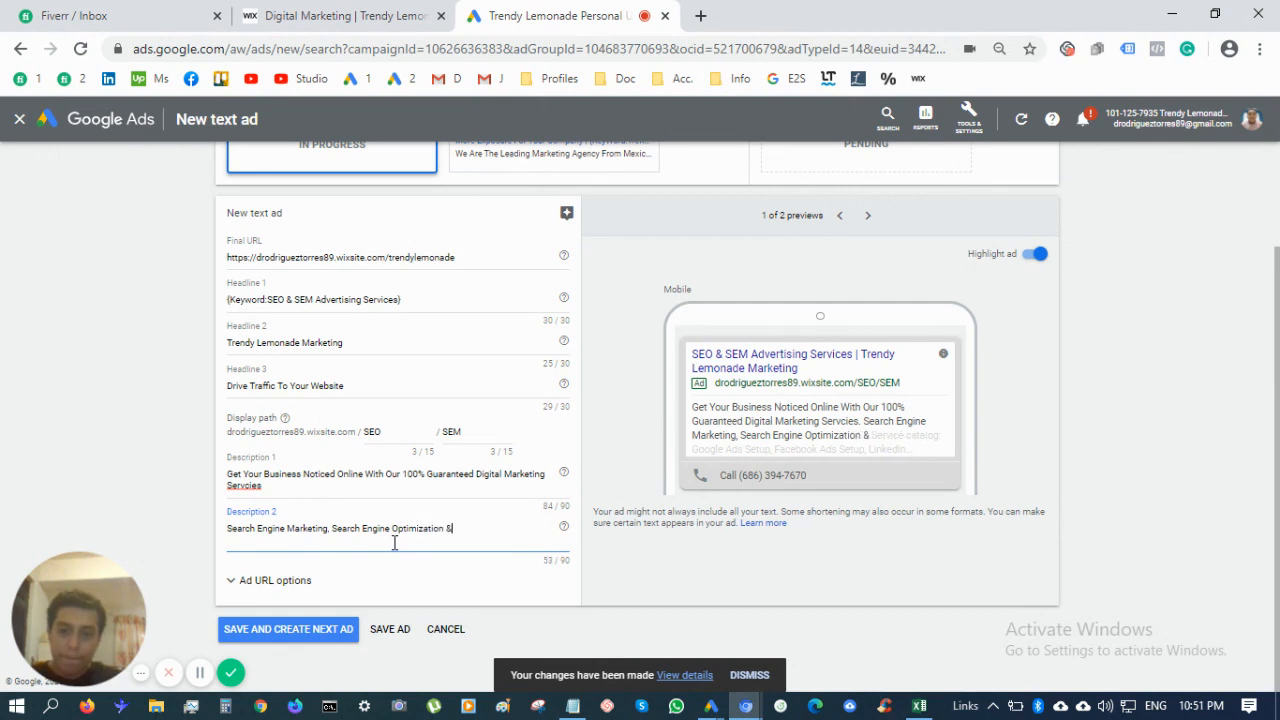
pyautogui.write(' Mu')
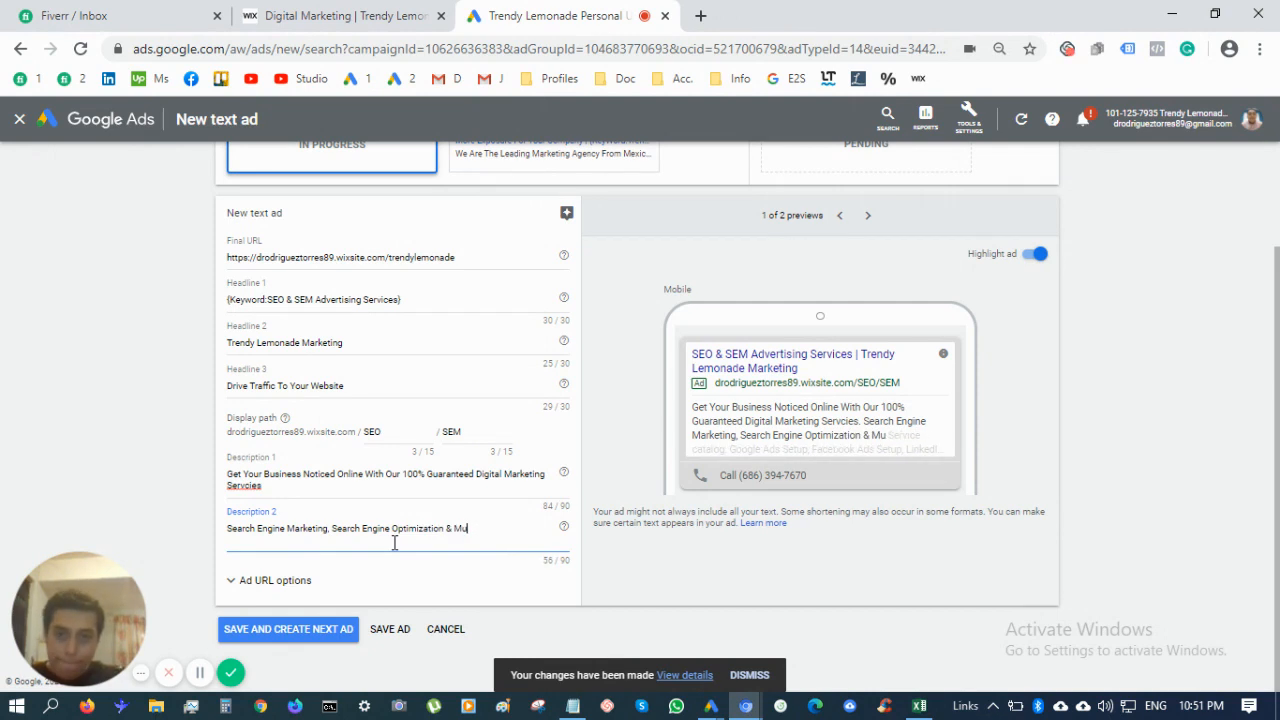
pyautogui.write('ch More. Click On Th')
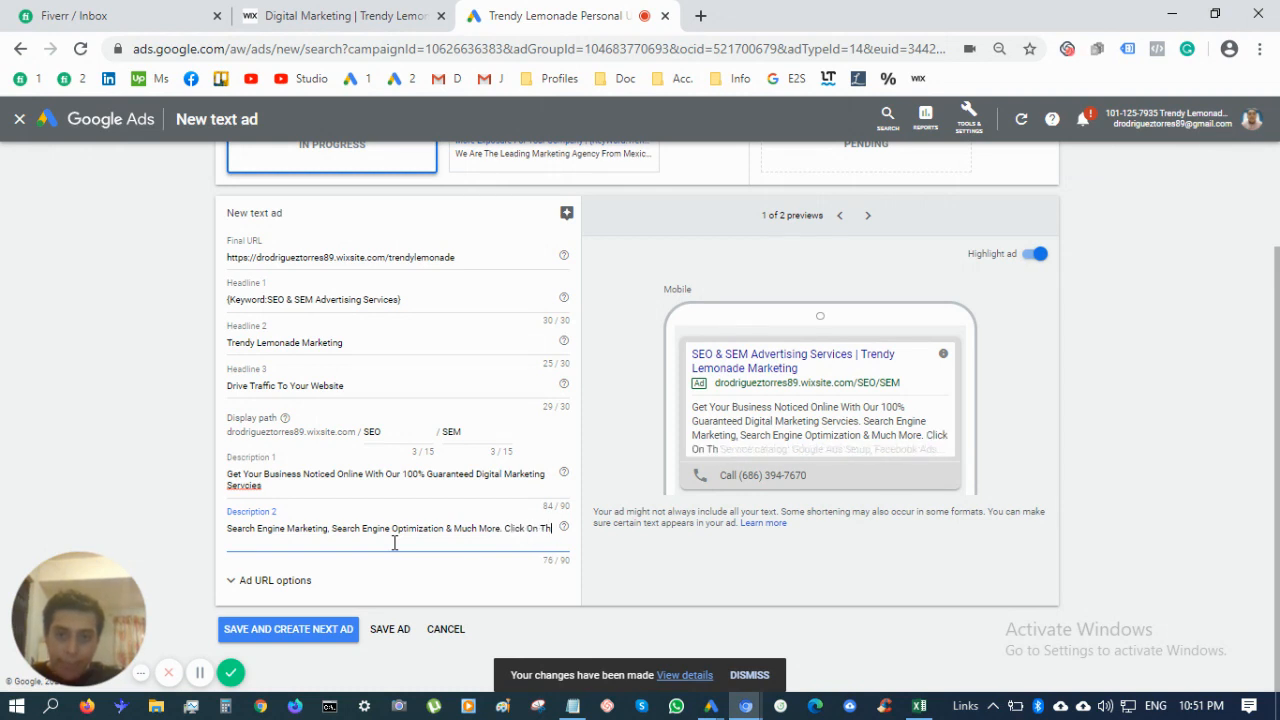
pyautogui.write('e')
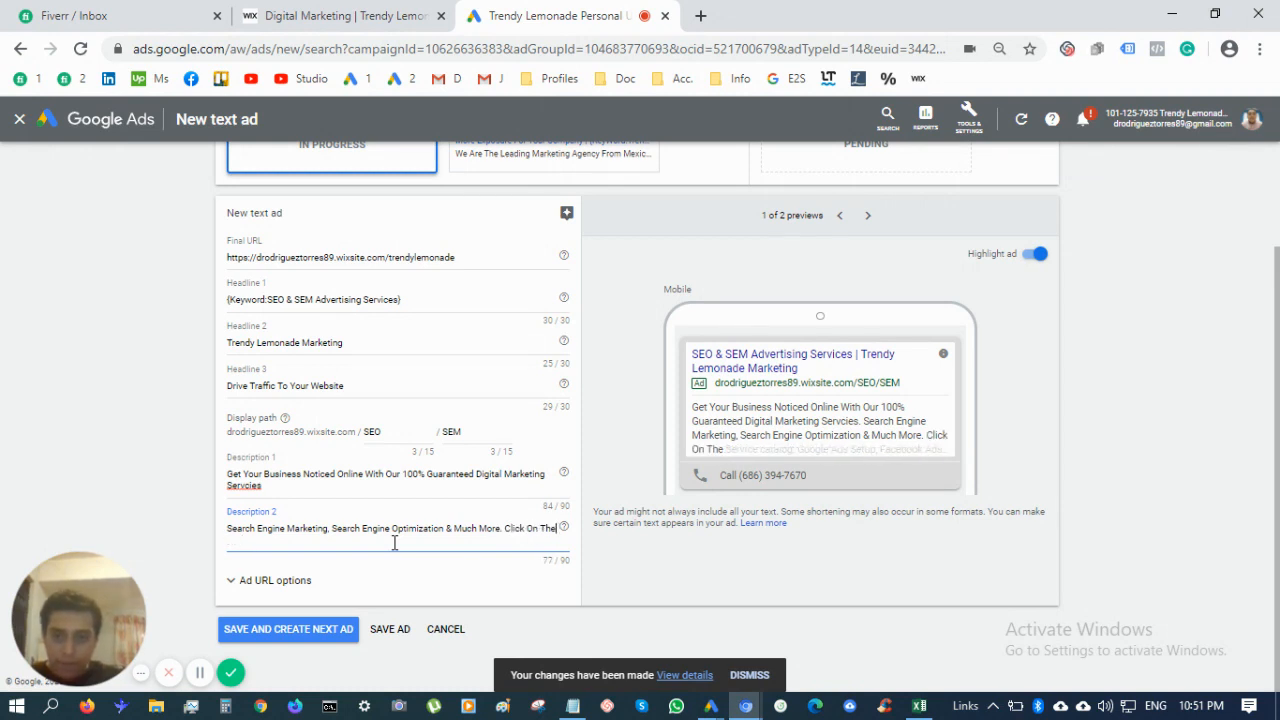
pyautogui.write(' Phone nu')
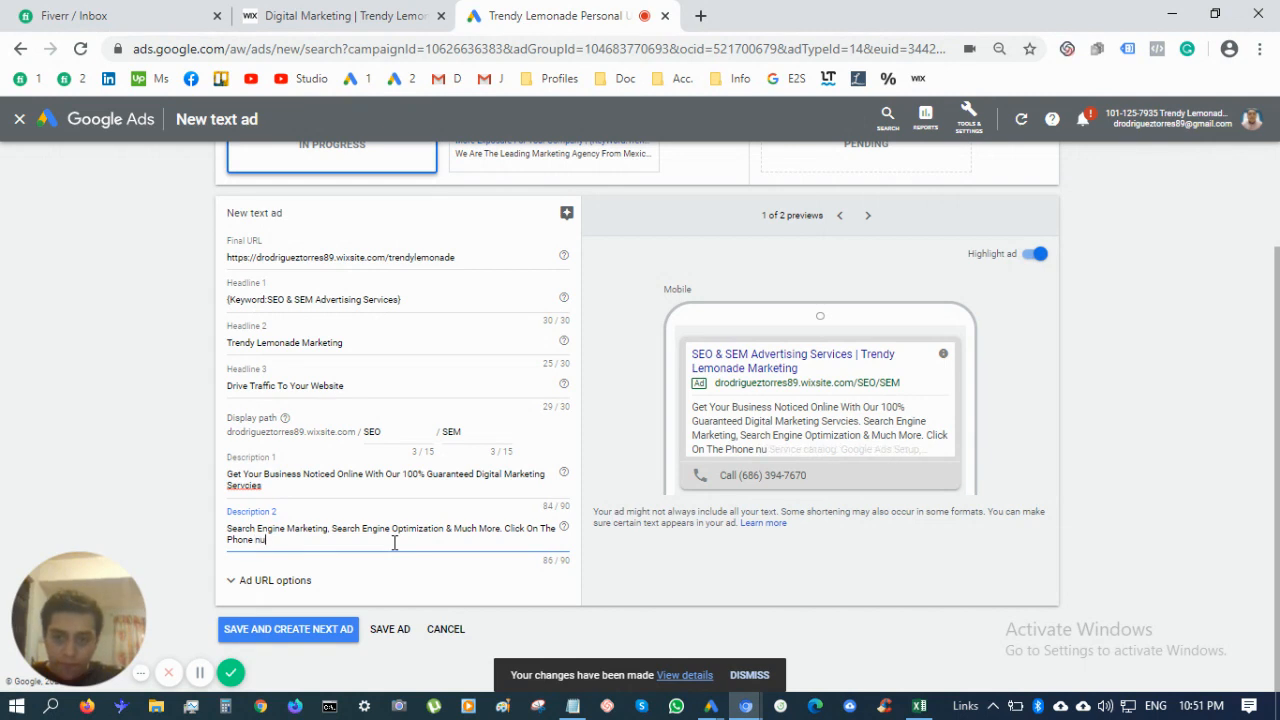
pyautogui.press('BackSpace')
pyautogui.press('BackSpace')
pyautogui.press('BackSpace')
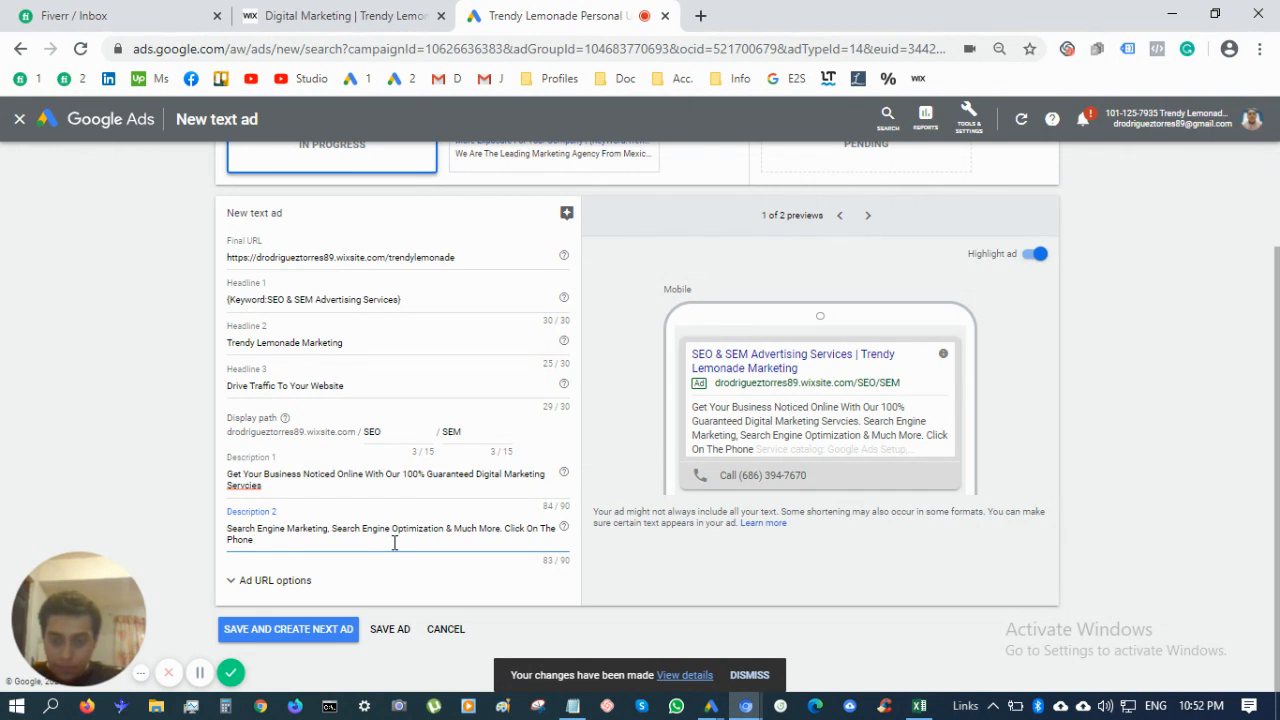
pyautogui.write('Number')
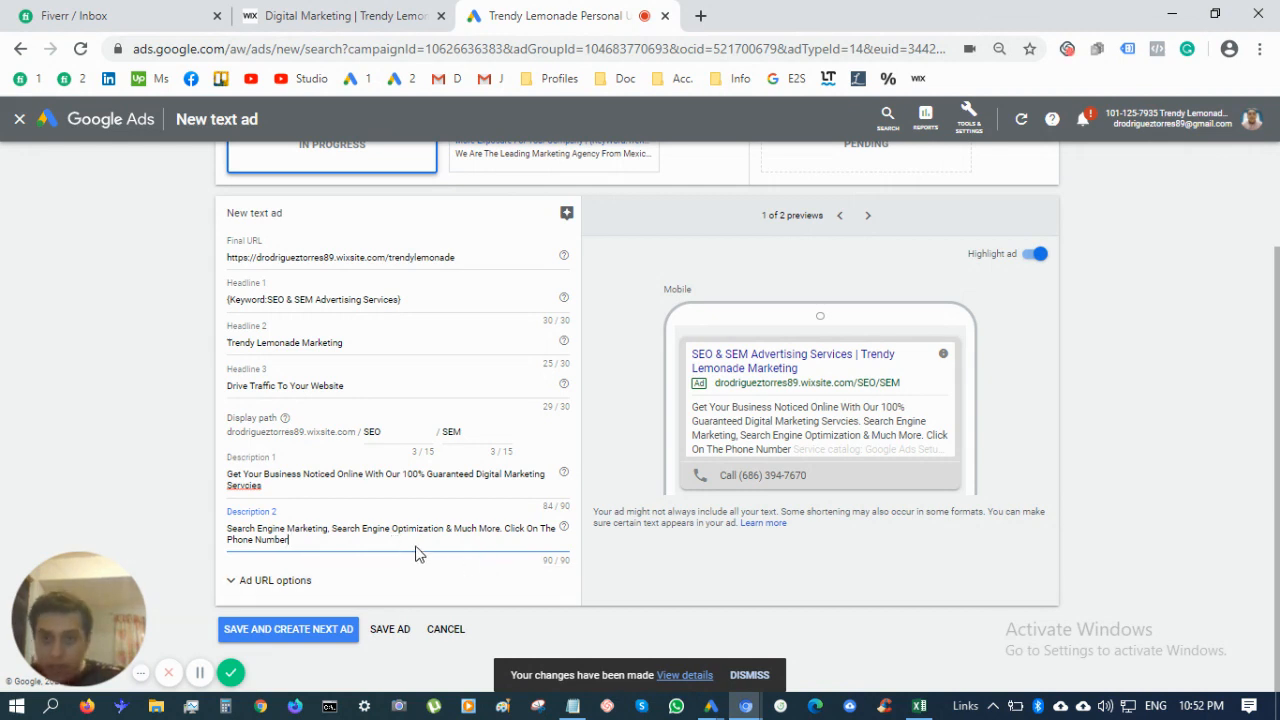
pyautogui.click(295, 629)
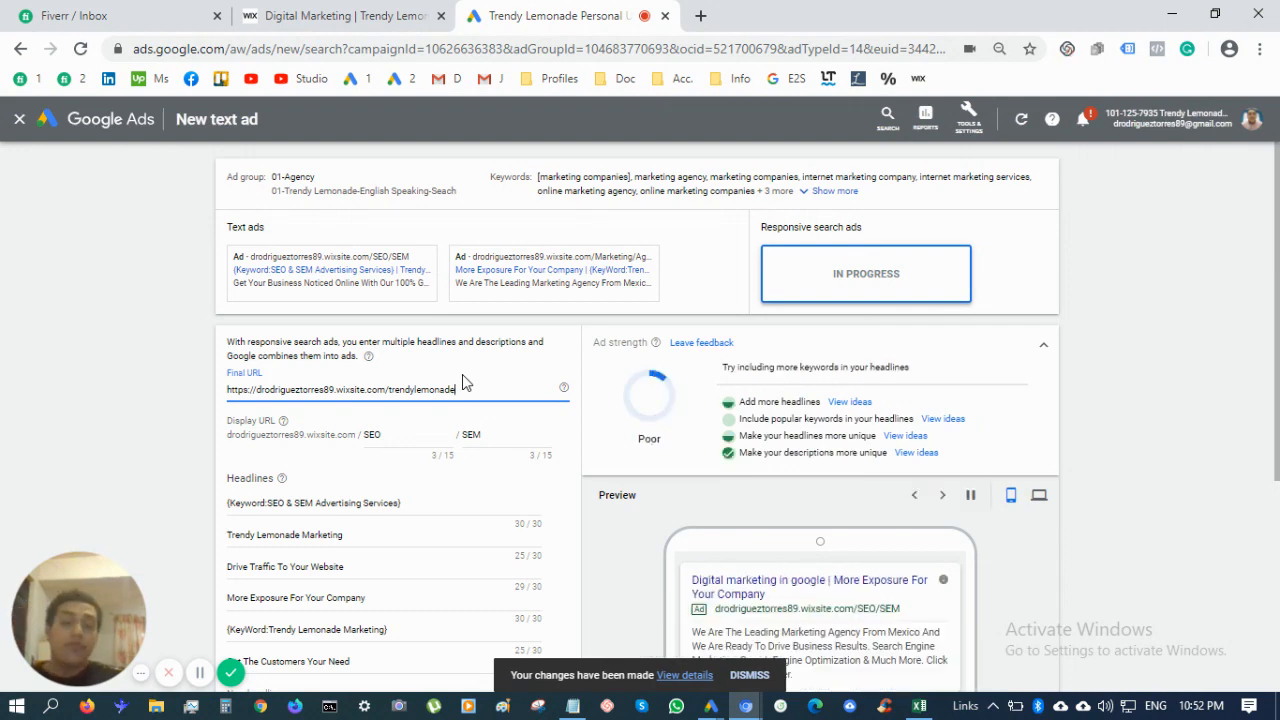
# Add empty headline slots to the responsive search ad up to the limit
pyautogui.scroll(-2, 463, 381)
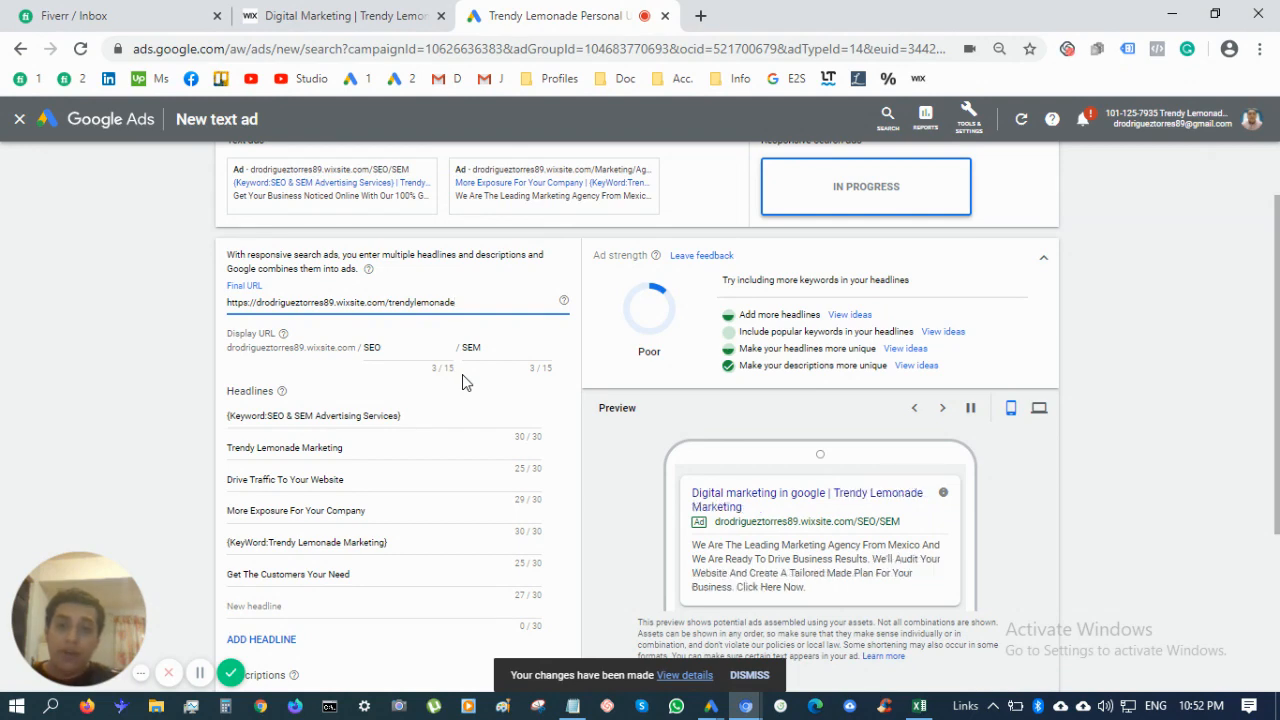
pyautogui.scroll(-4, 462, 381)
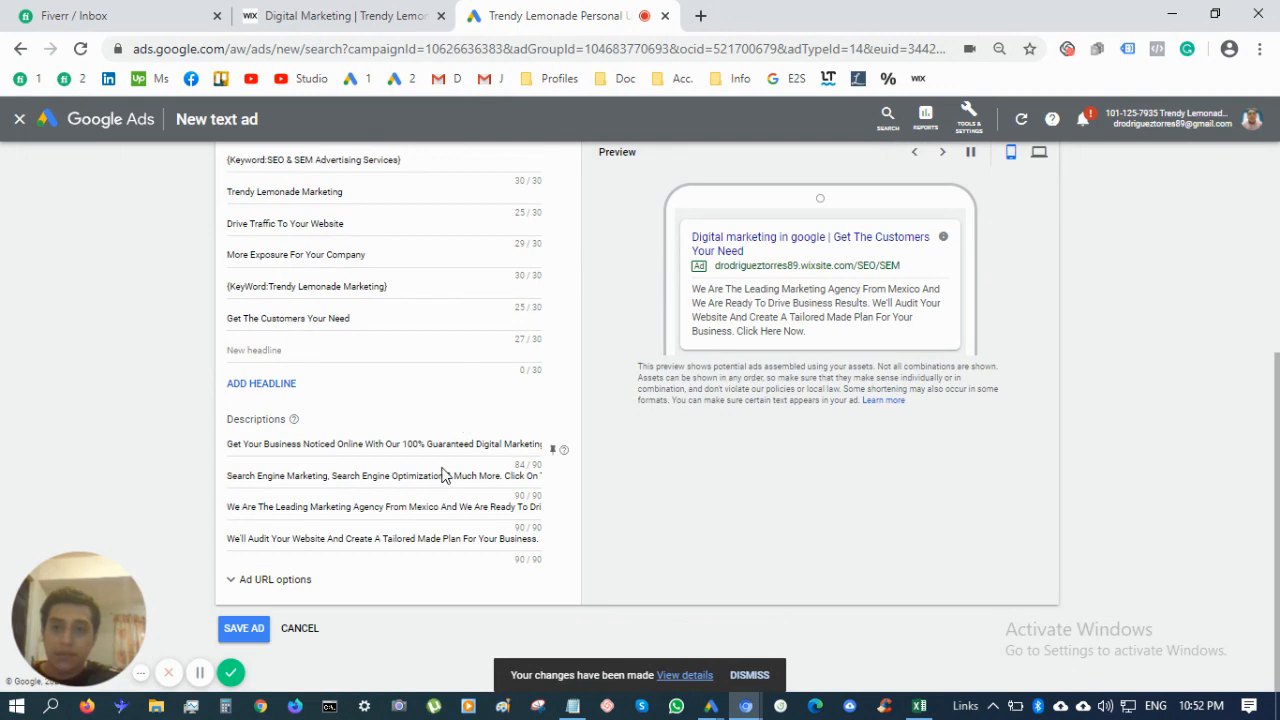
pyautogui.scroll(2, 320, 474)
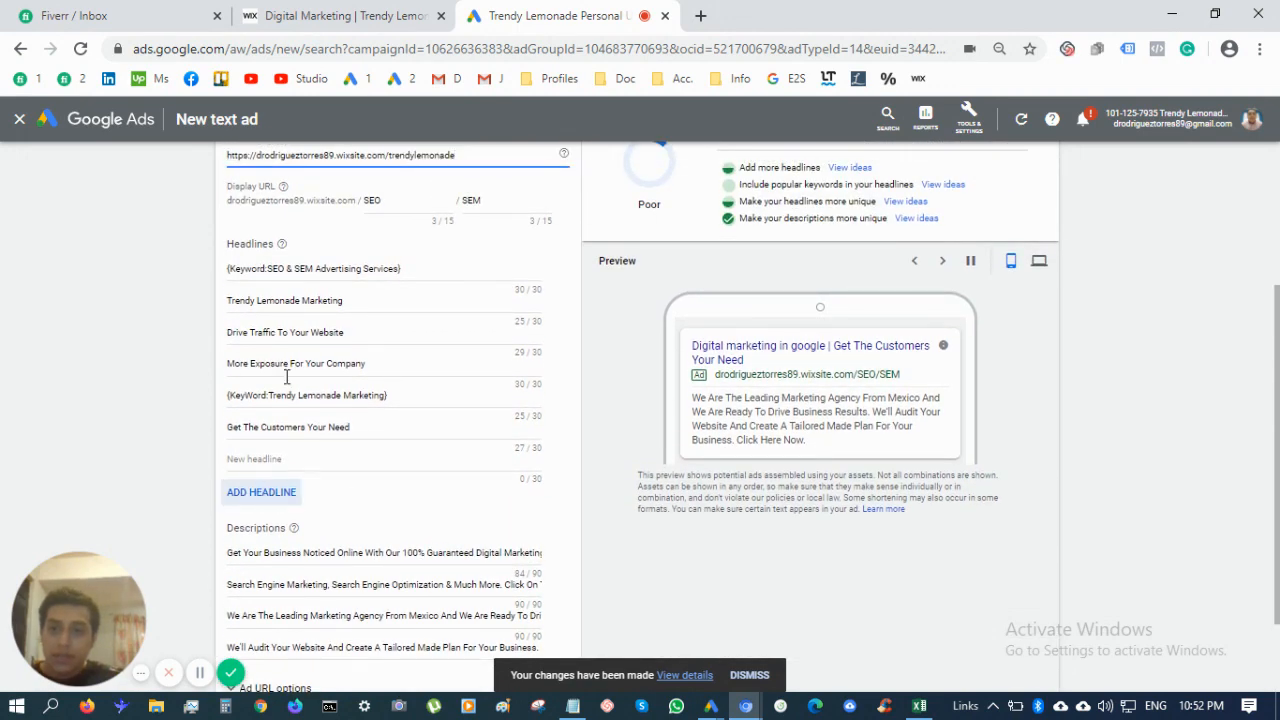
pyautogui.scroll(3, 324, 410)
pyautogui.scroll(-2, 324, 410)
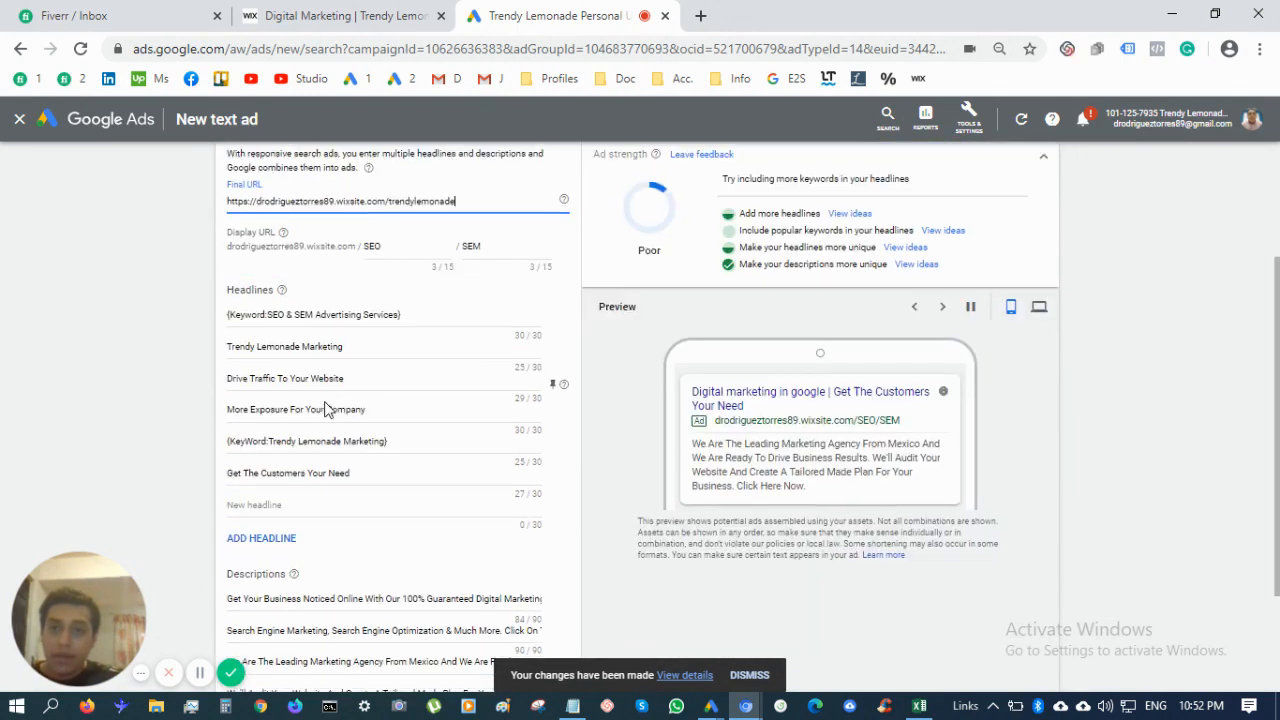
pyautogui.click(270, 533)
pyautogui.scroll(-2, 270, 530)
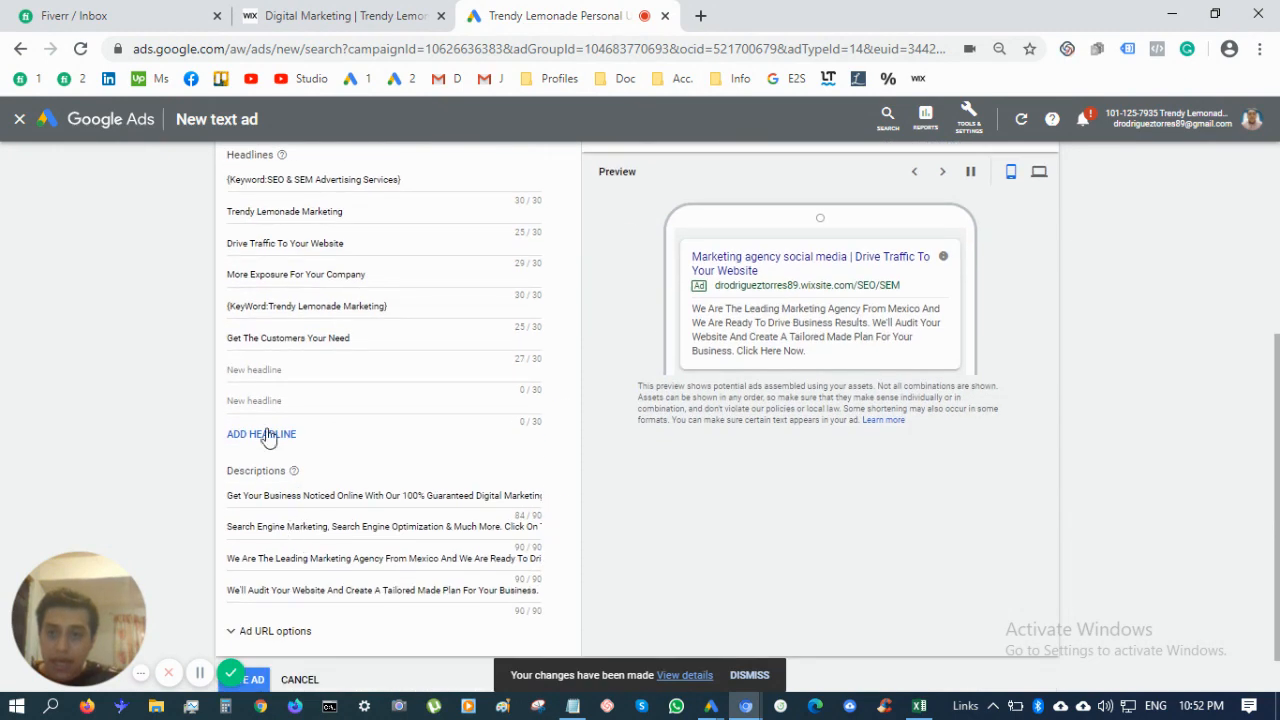
pyautogui.click(266, 435)
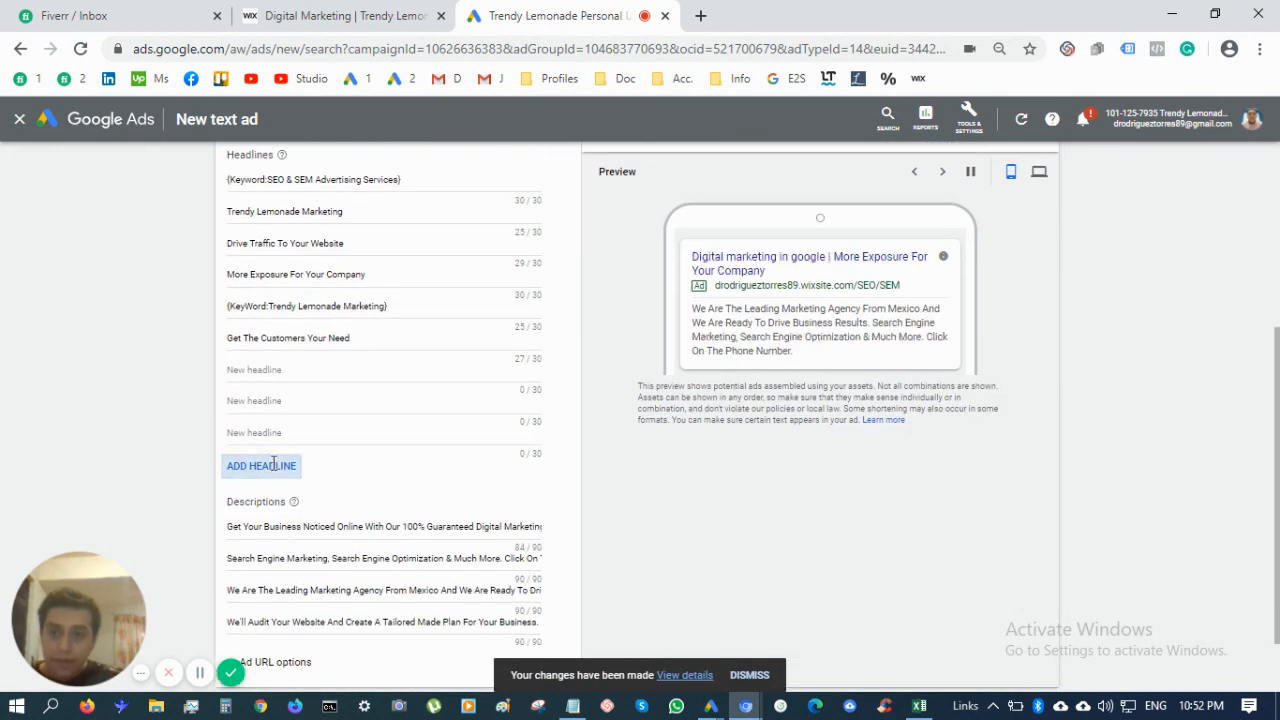
pyautogui.click(273, 465)
pyautogui.click(268, 497)
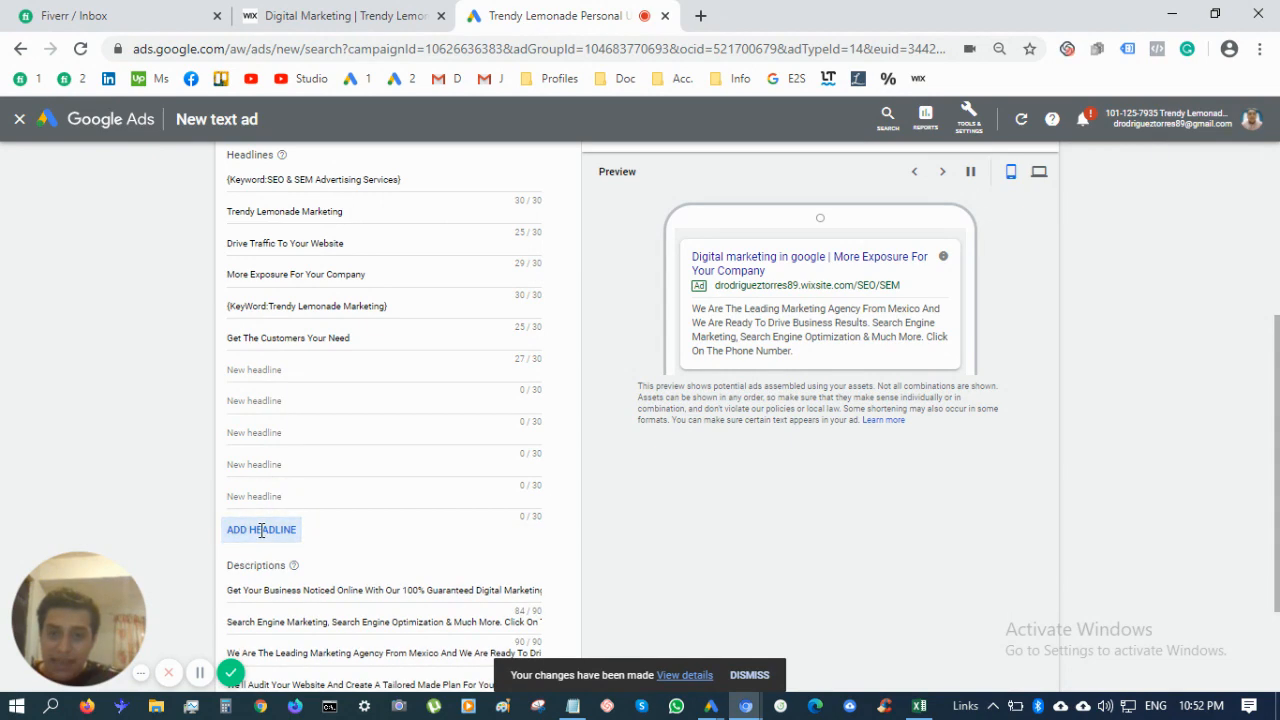
pyautogui.click(261, 530)
pyautogui.scroll(-2, 261, 530)
pyautogui.click(264, 405)
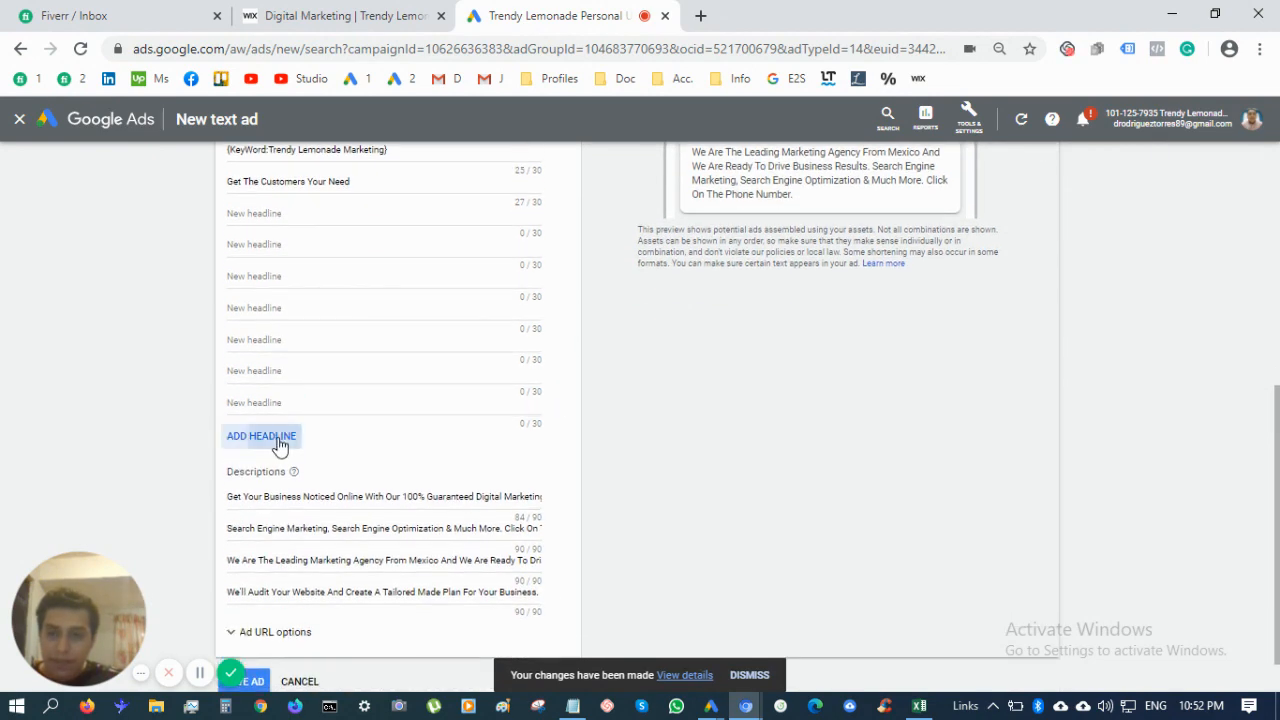
pyautogui.click(280, 441)
pyautogui.click(277, 468)
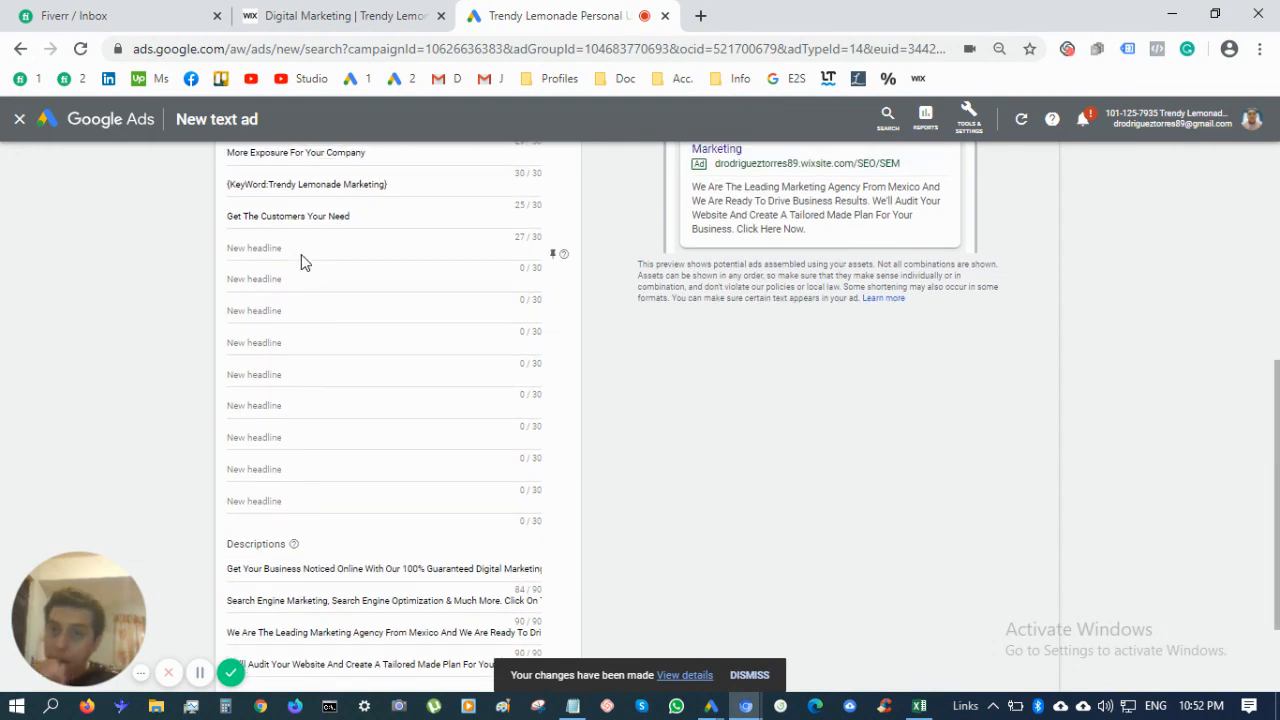
# Add headlines 'Google Ads Marketing Service' and 'Facebook Ads Marketing Service'
pyautogui.click(301, 249)
pyautogui.write('Googl')
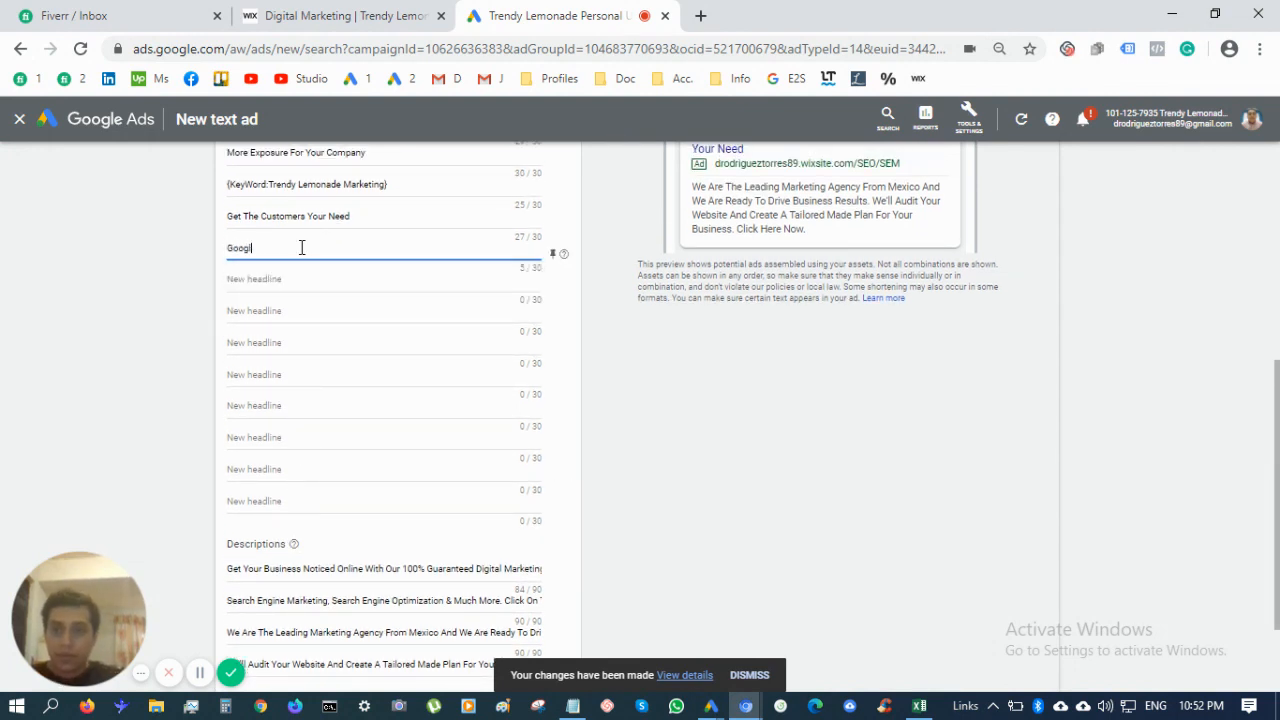
pyautogui.write('e Ads Marketing Service')
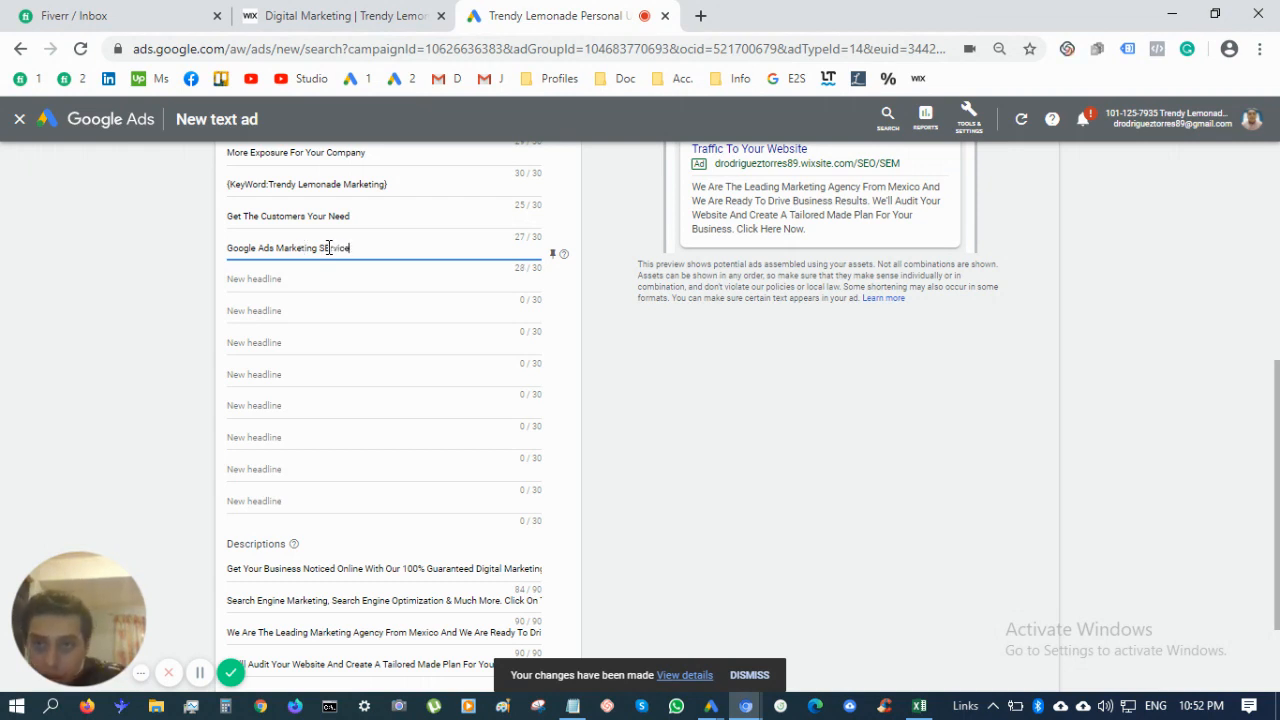
pyautogui.click(330, 248)
pyautogui.press('BackSpace')
pyautogui.write('e')
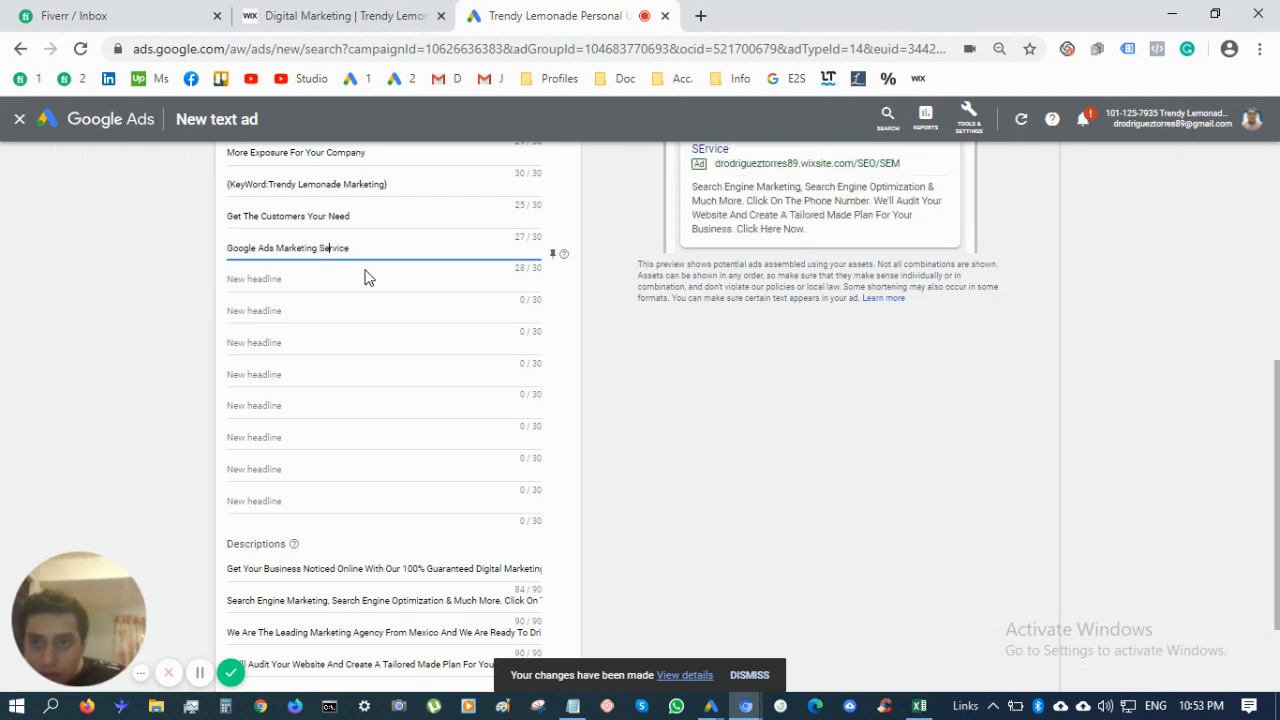
pyautogui.click(365, 278)
pyautogui.write('F')
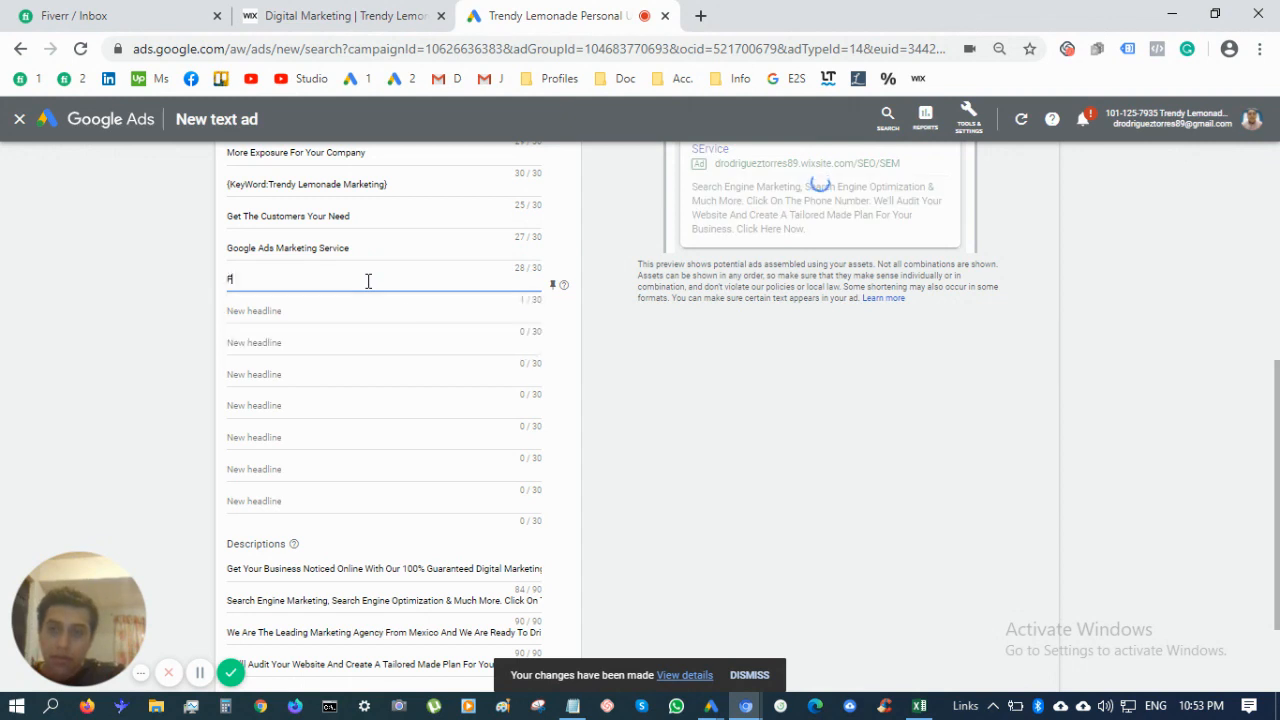
pyautogui.write('acebook ')
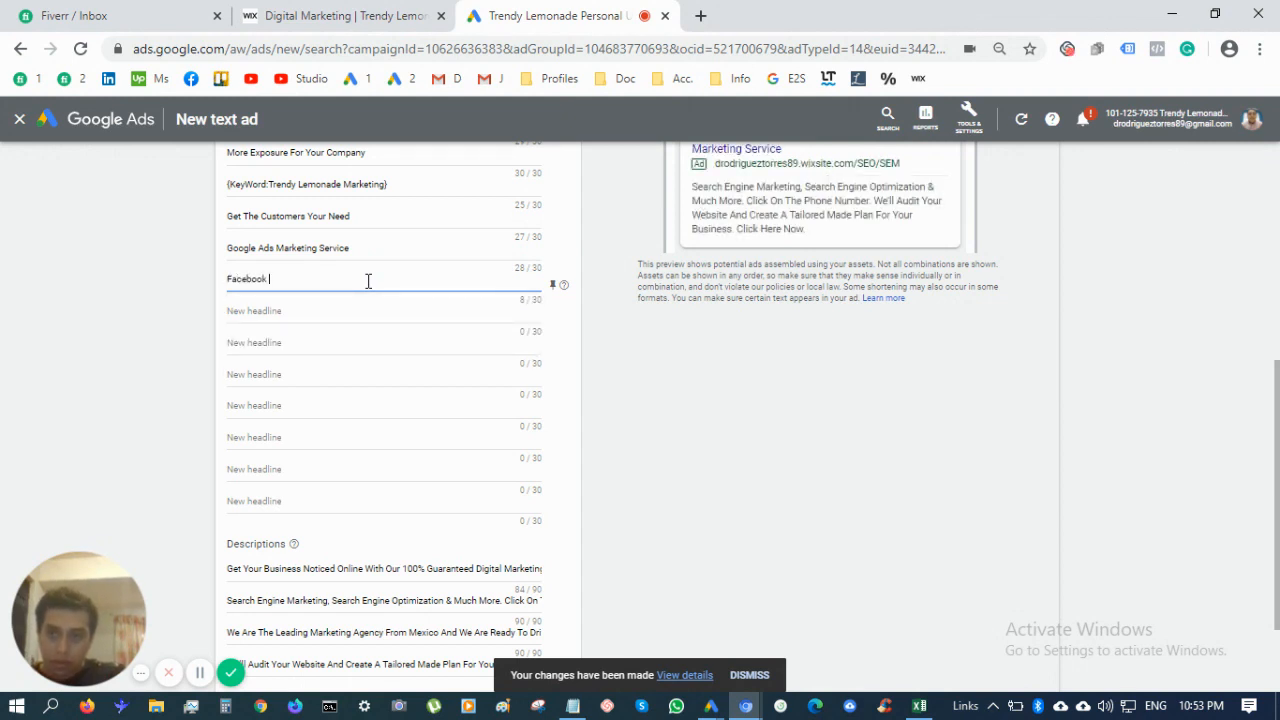
pyautogui.write('Ad')
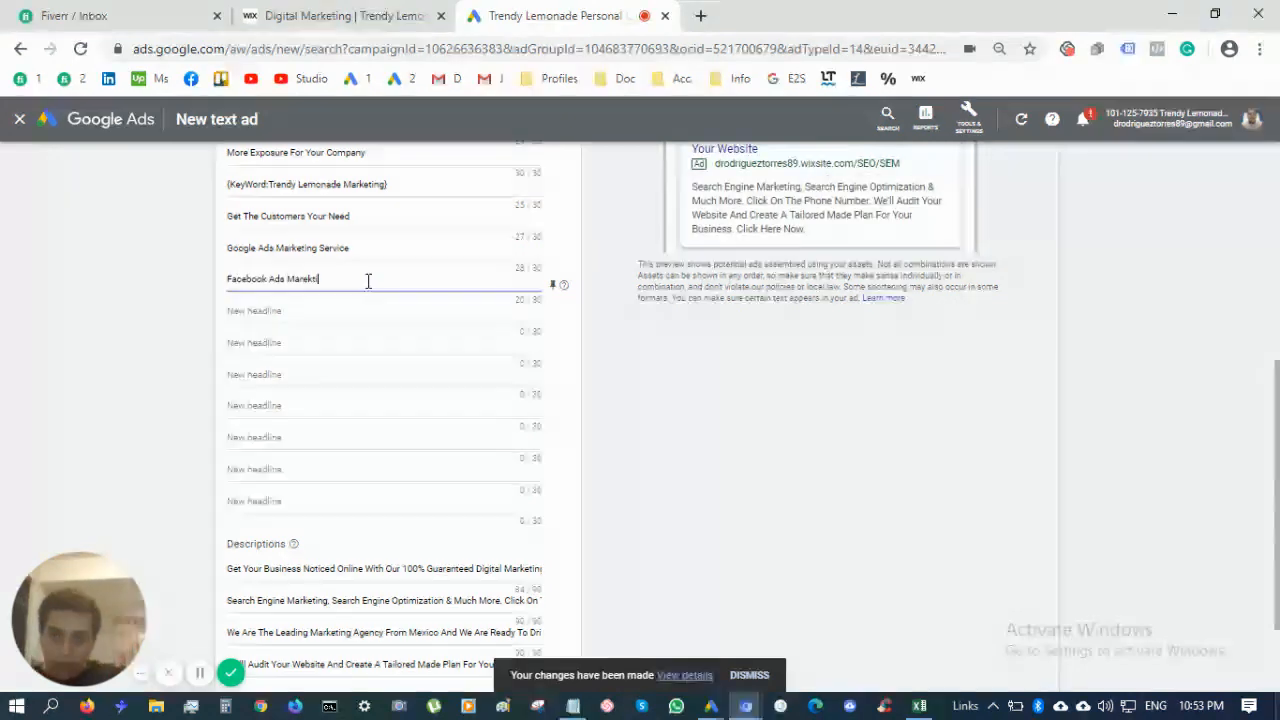
pyautogui.write('s Marketing Ser')
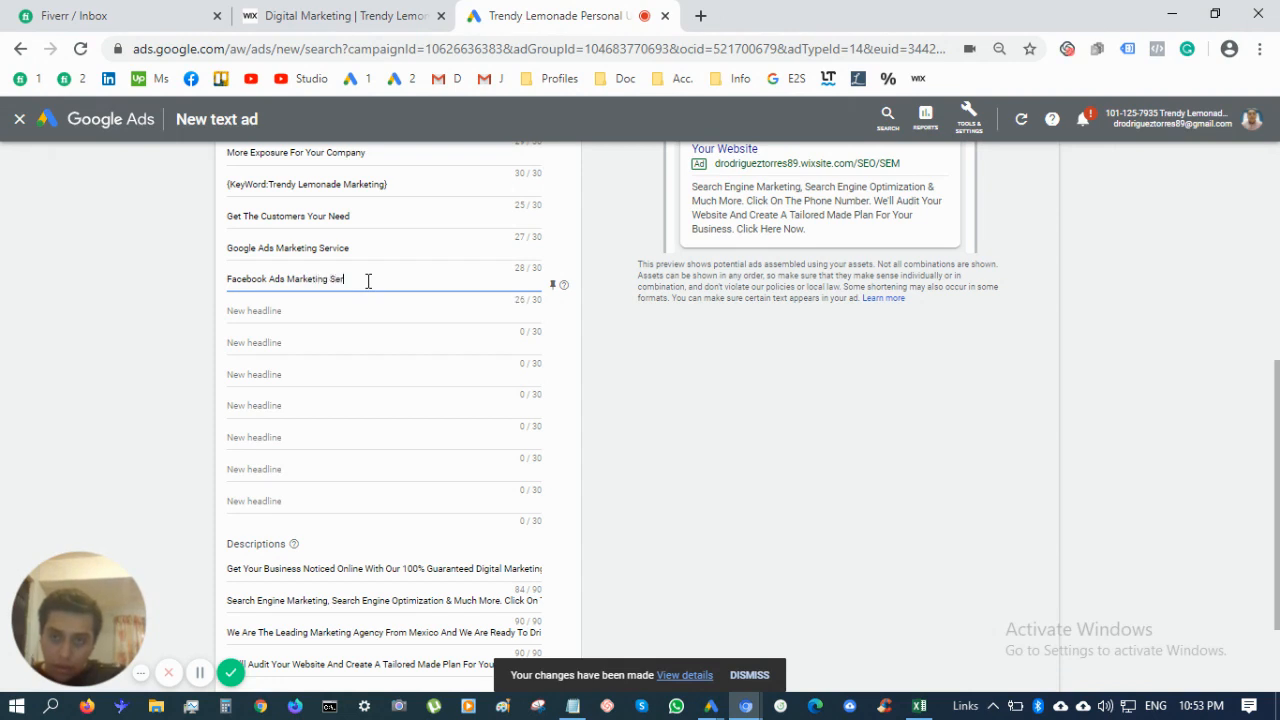
pyautogui.write('vices')
pyautogui.press('BackSpace')
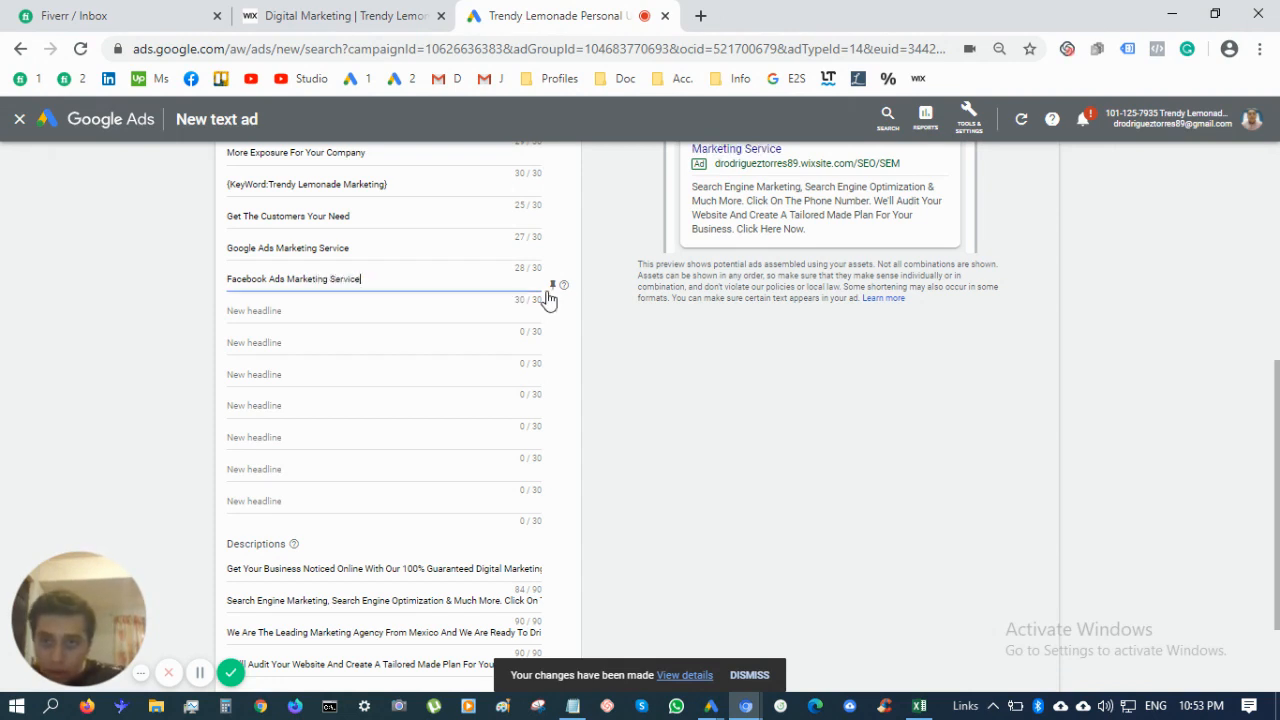
# Add the headline 'We Drive Traffic To Your Page'
pyautogui.click(433, 316)
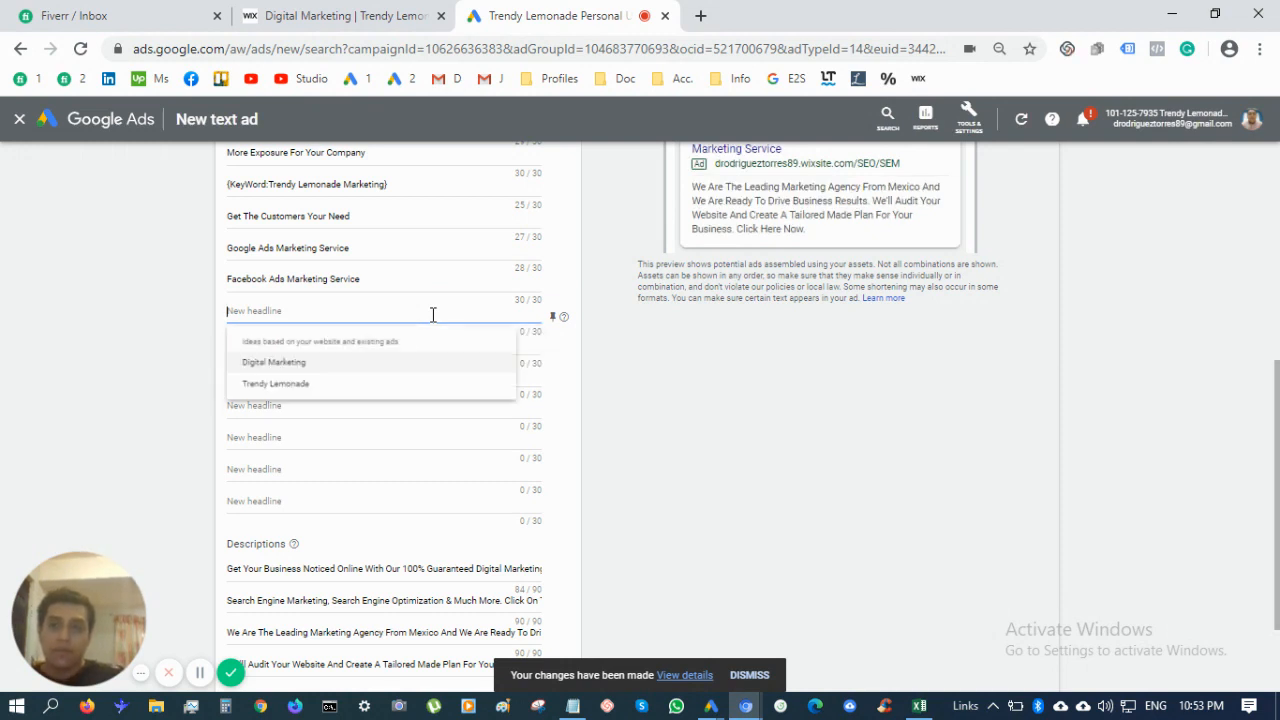
pyautogui.write('We')
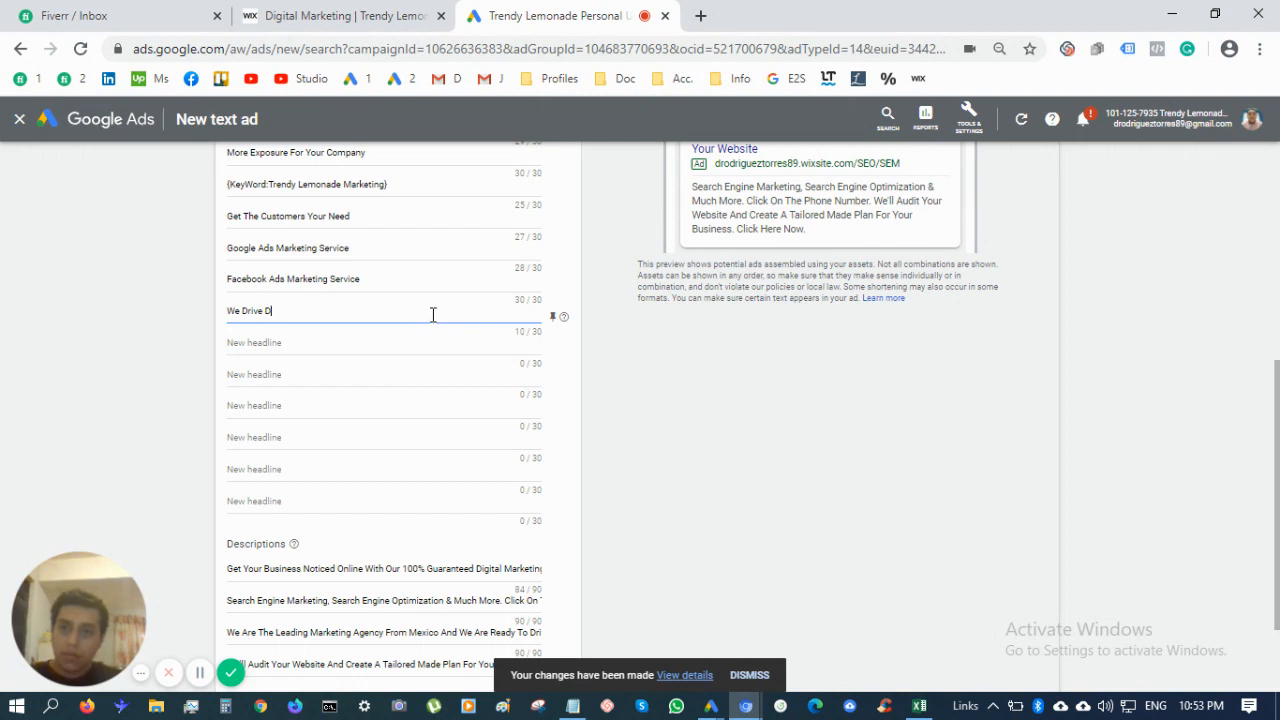
pyautogui.write(' Drive traf')
pyautogui.press('BackSpace')
pyautogui.press('BackSpace')
pyautogui.press('BackSpace')
pyautogui.press('BackSpace')
pyautogui.write('T')
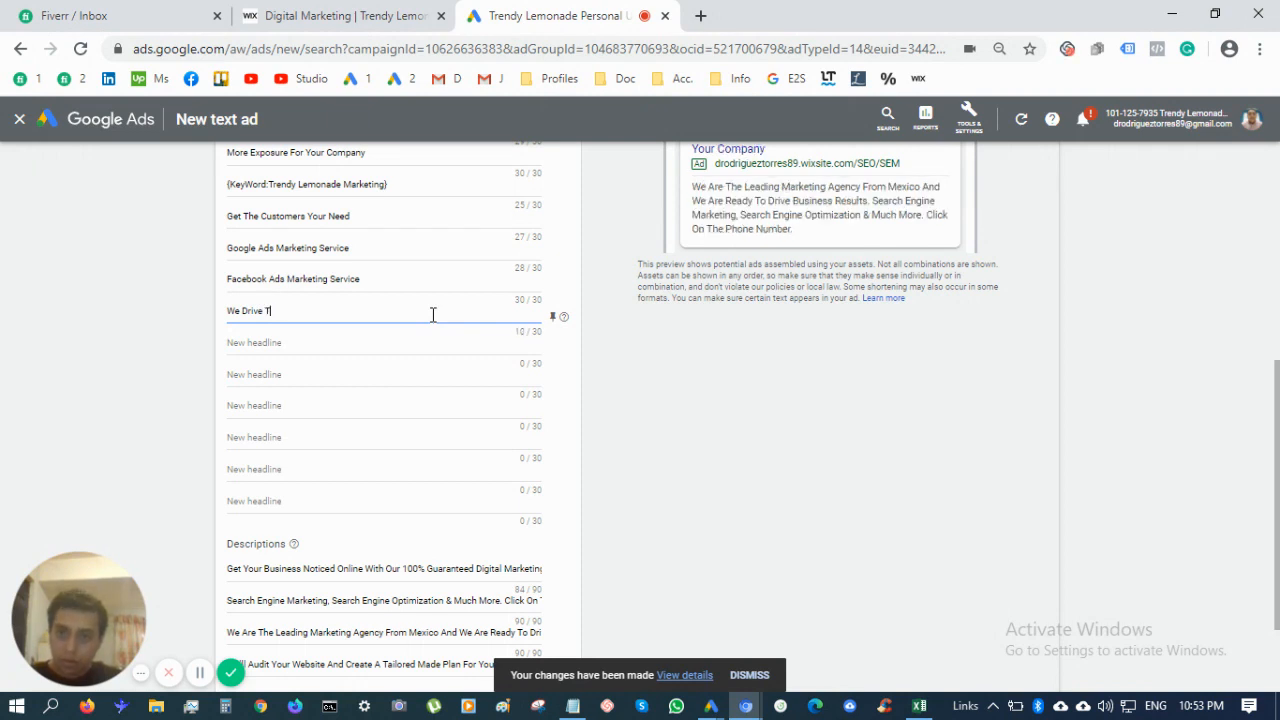
pyautogui.write('raffic To Your W')
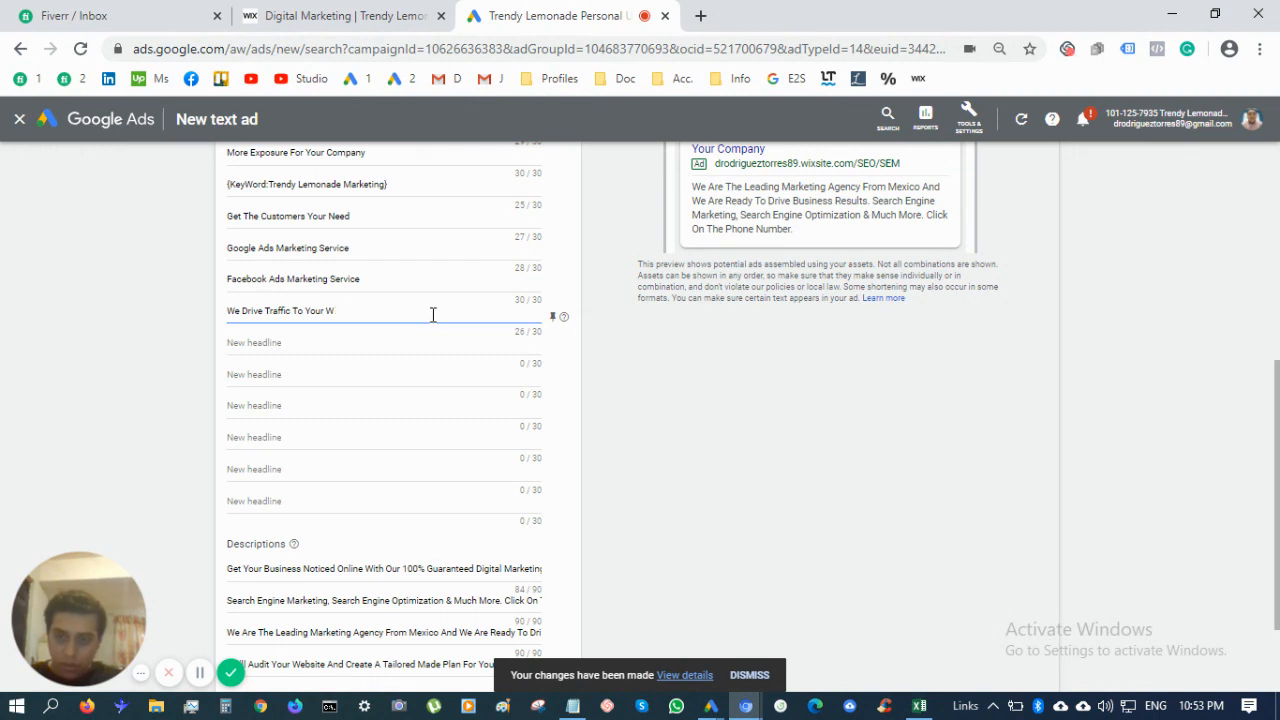
pyautogui.press('BackSpace')
pyautogui.press('BackSpace')
pyautogui.write('Page')
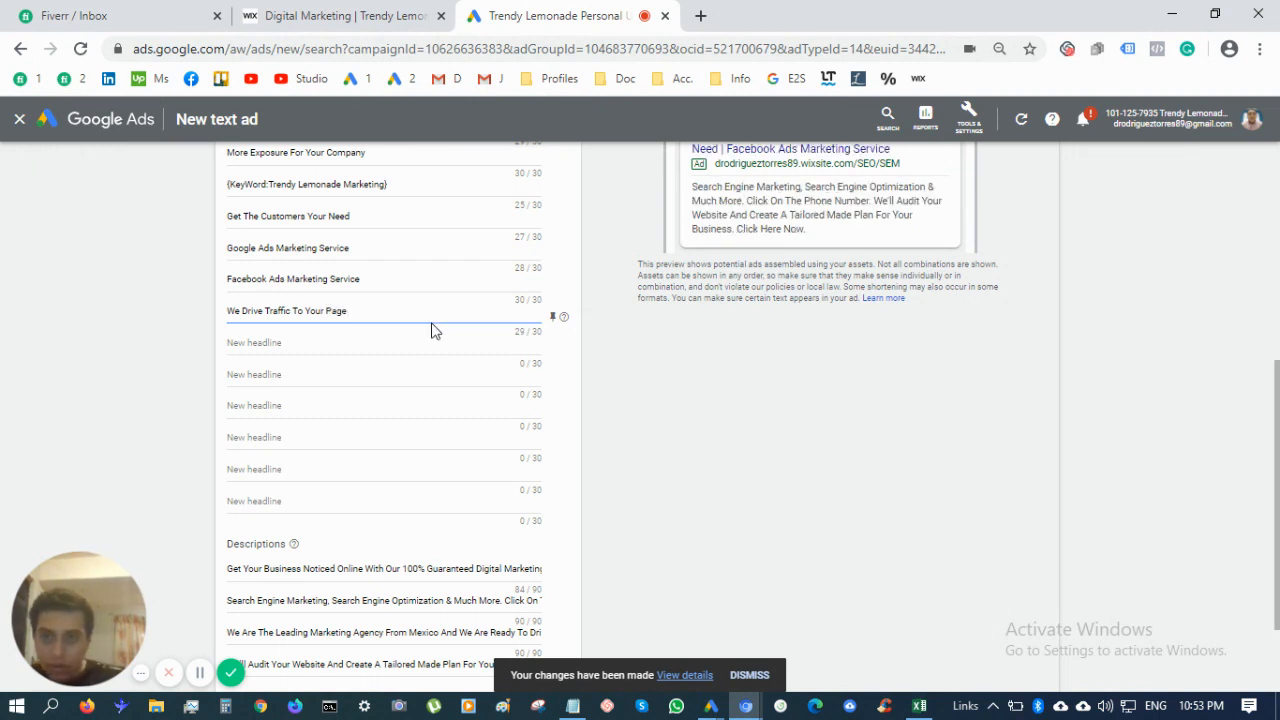
pyautogui.click(426, 342)
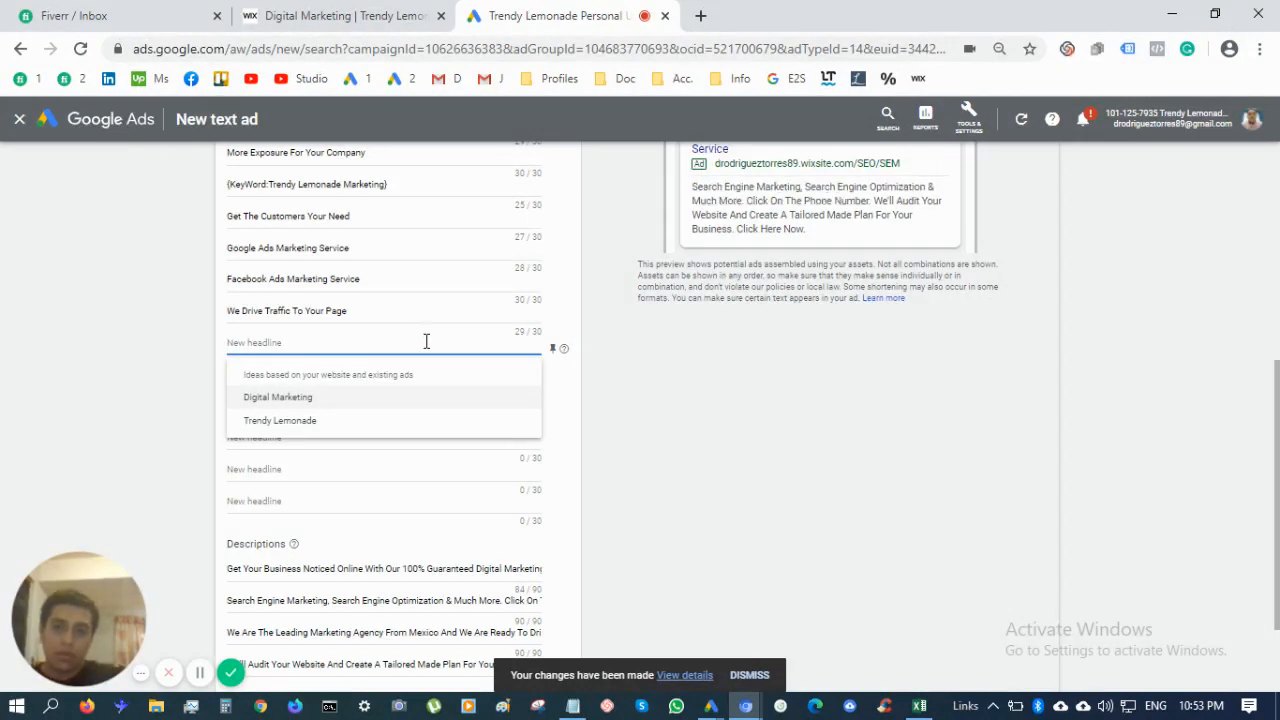
# Add headlines 'For Businesses & Entrepreneurs' and 'Trust The Marketing Experts', correcting the Marketing spelling
pyautogui.write('Bra')
pyautogui.press('BackSpace')
pyautogui.press('BackSpace')
pyautogui.press('BackSpace')
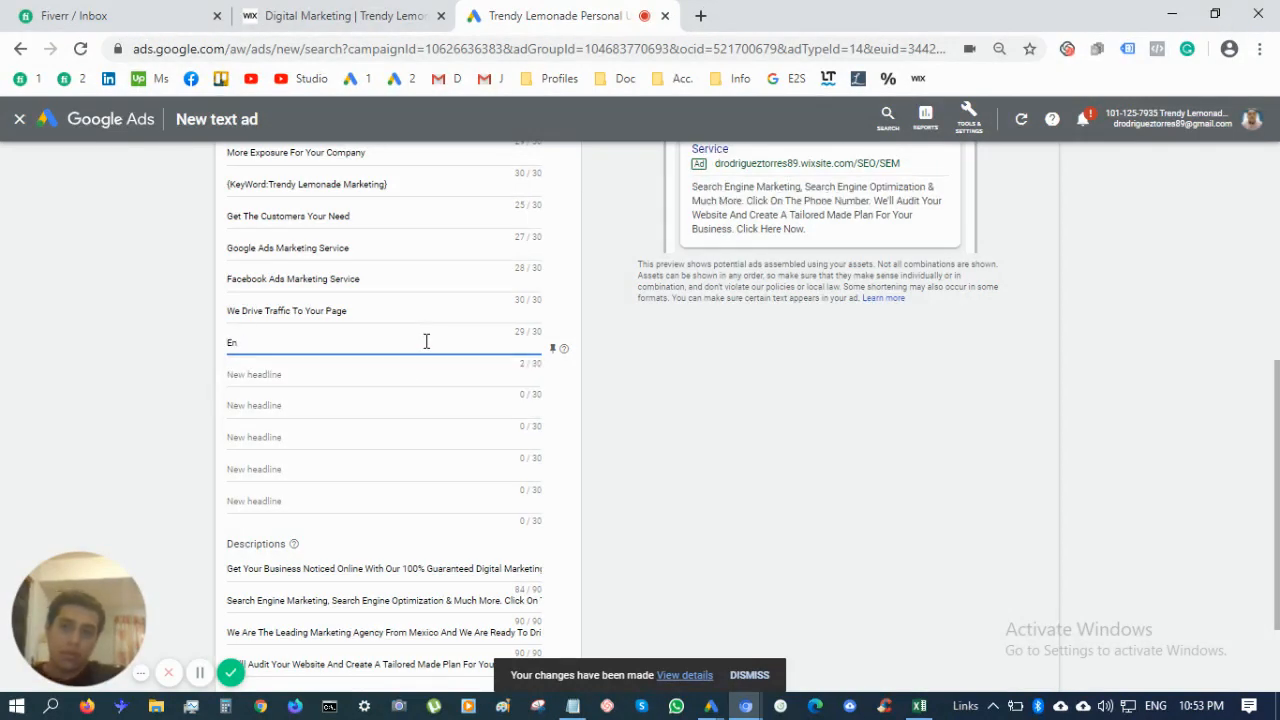
pyautogui.write('For Businesses')
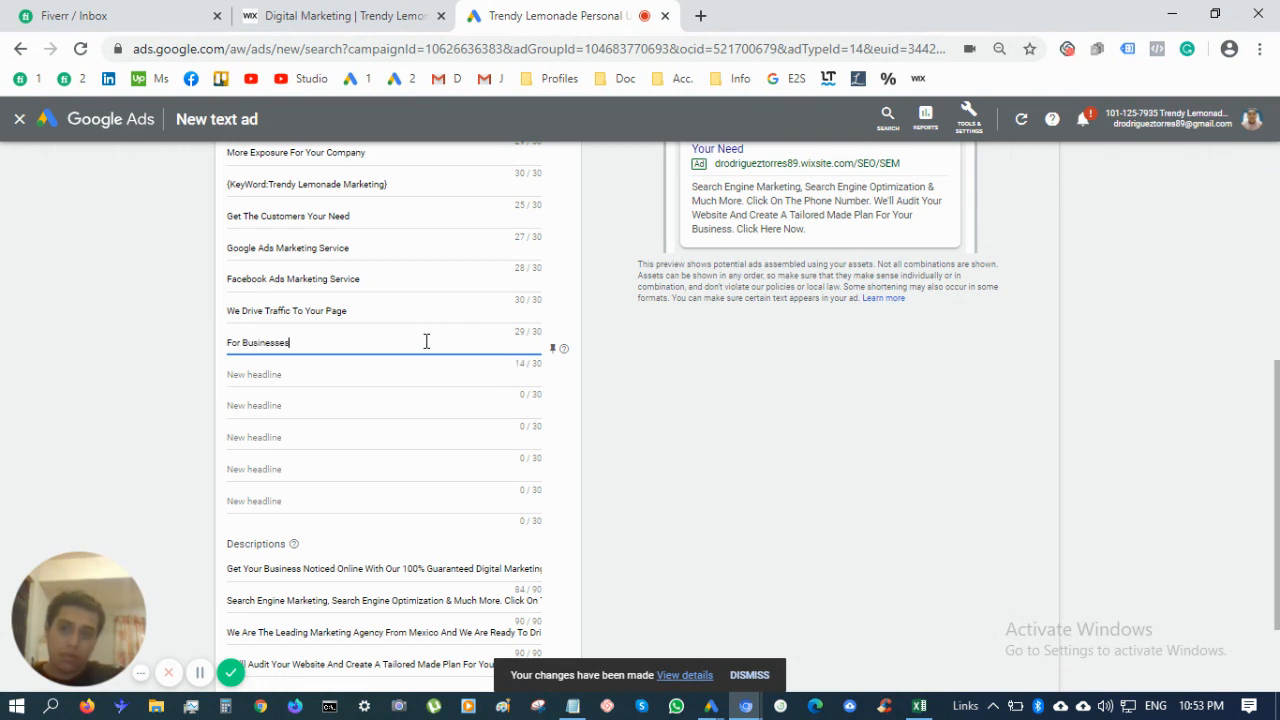
pyautogui.write(' &')
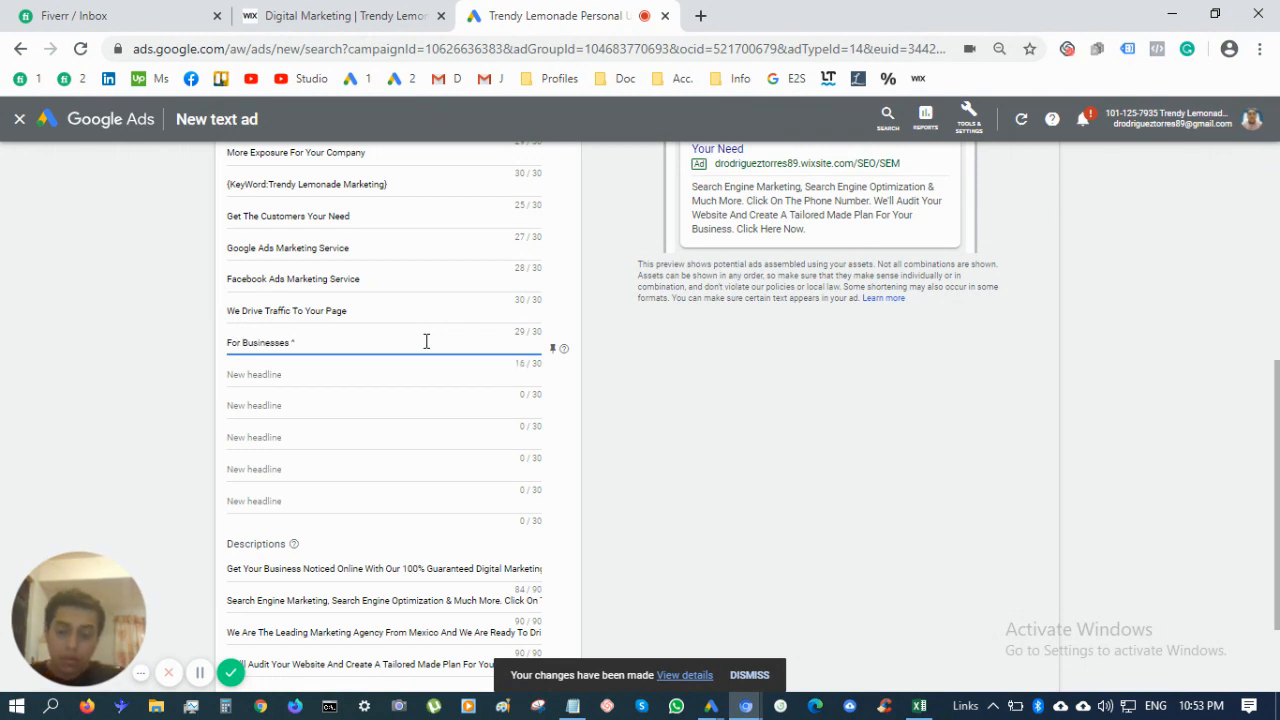
pyautogui.write(' ENtrepreneurs')
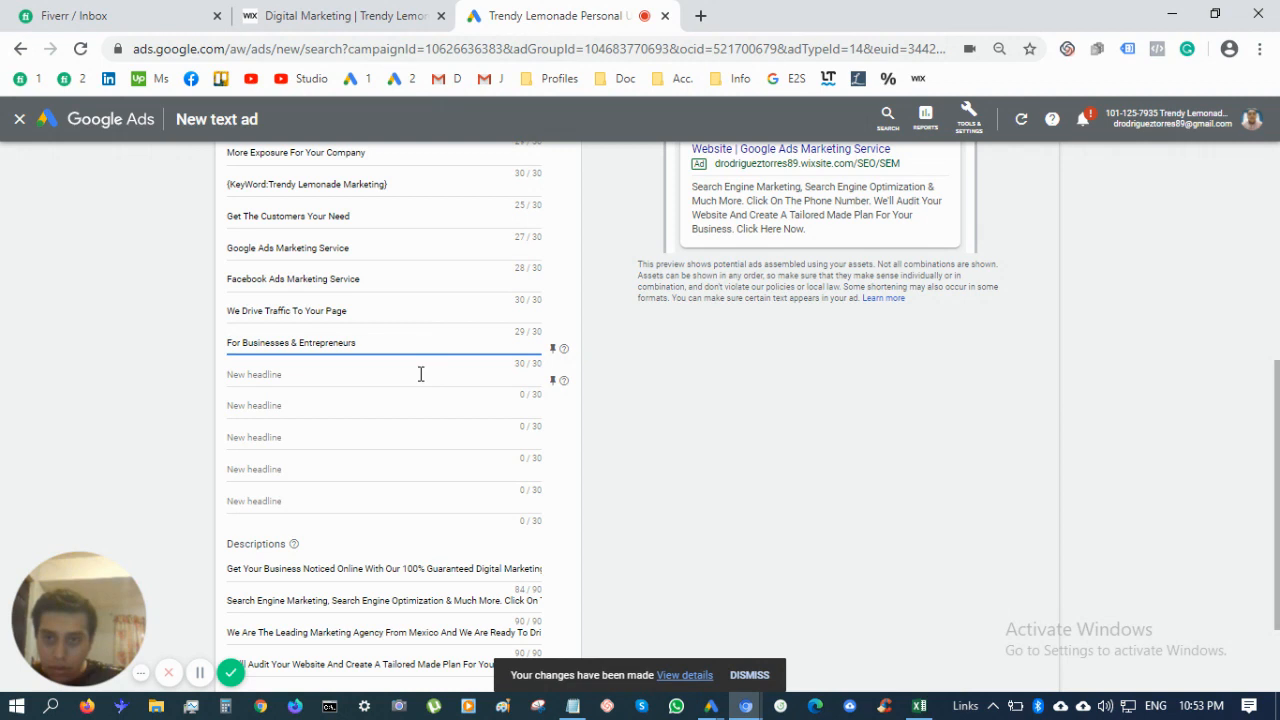
pyautogui.click(420, 374)
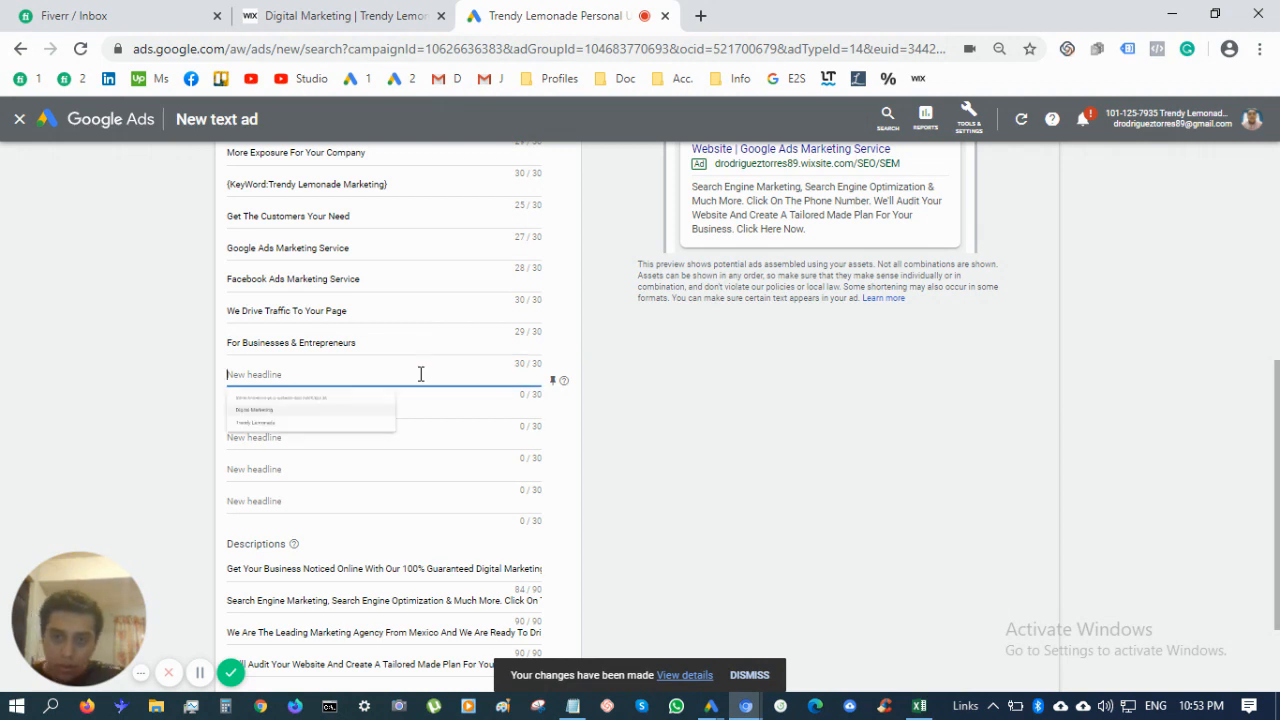
pyautogui.write('Trust The M')
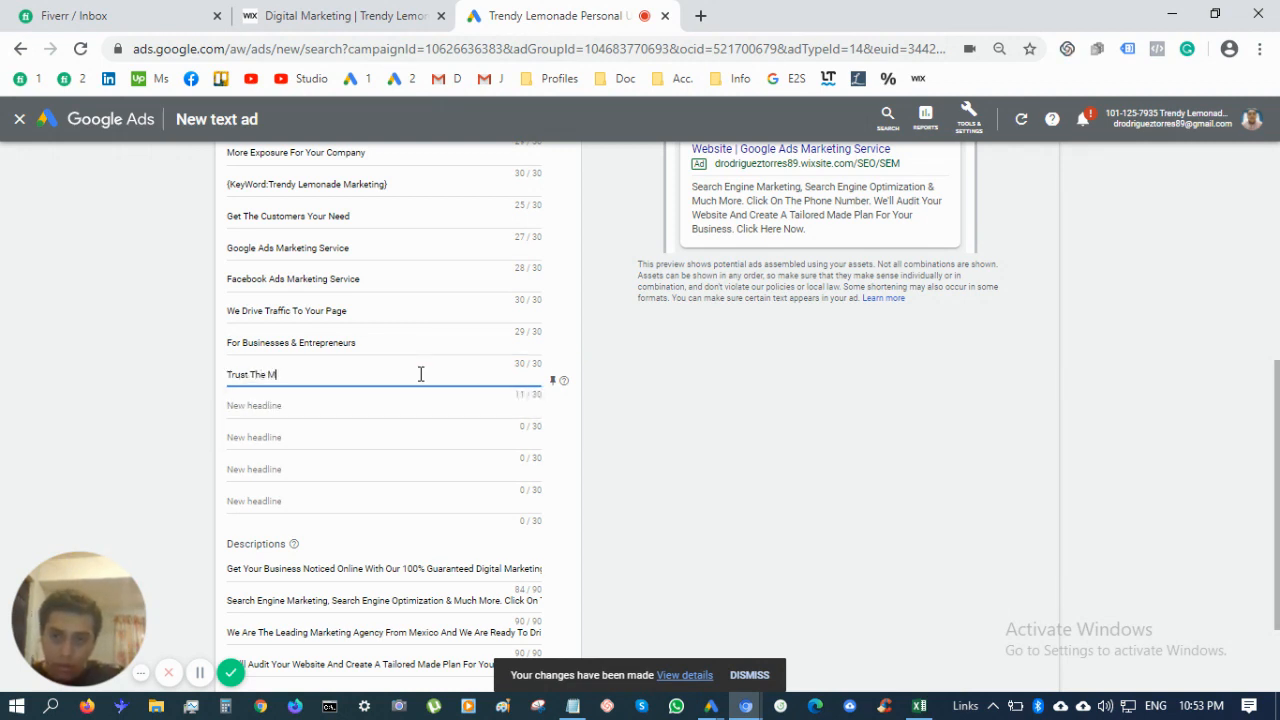
pyautogui.write('arketing Experts')
pyautogui.click(286, 374)
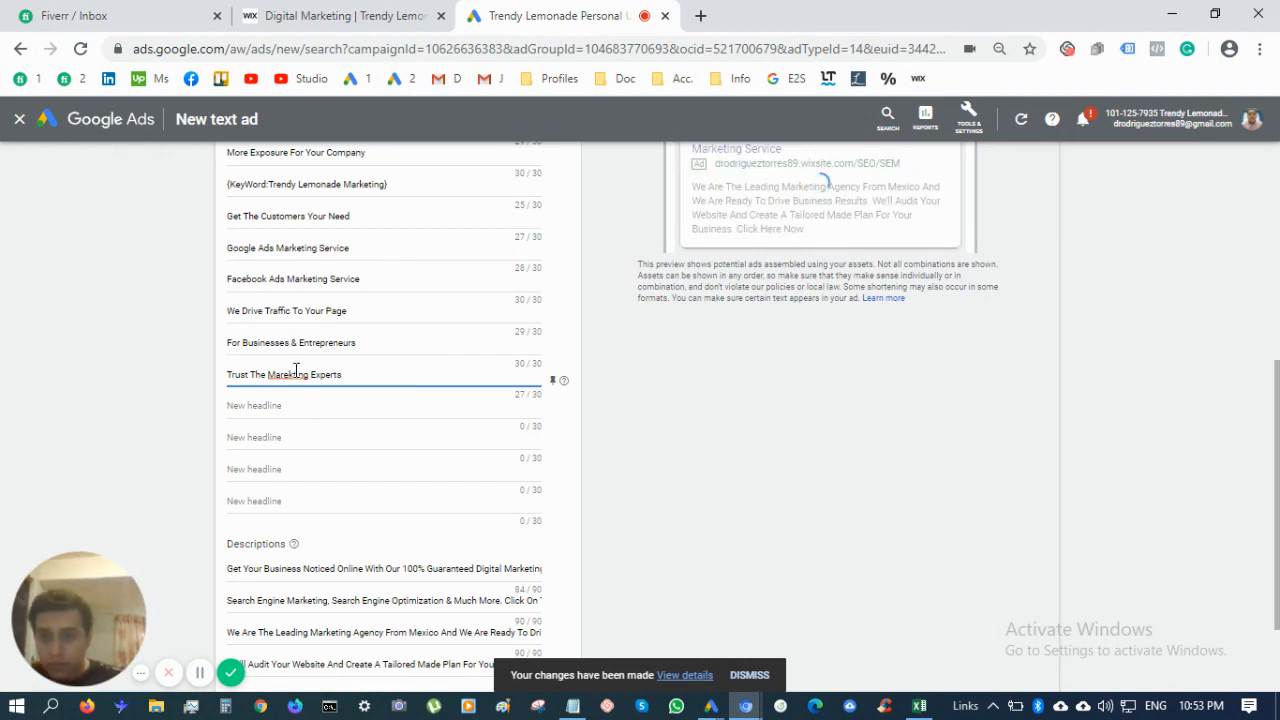
pyautogui.rightClick(296, 373)
pyautogui.click(328, 384)
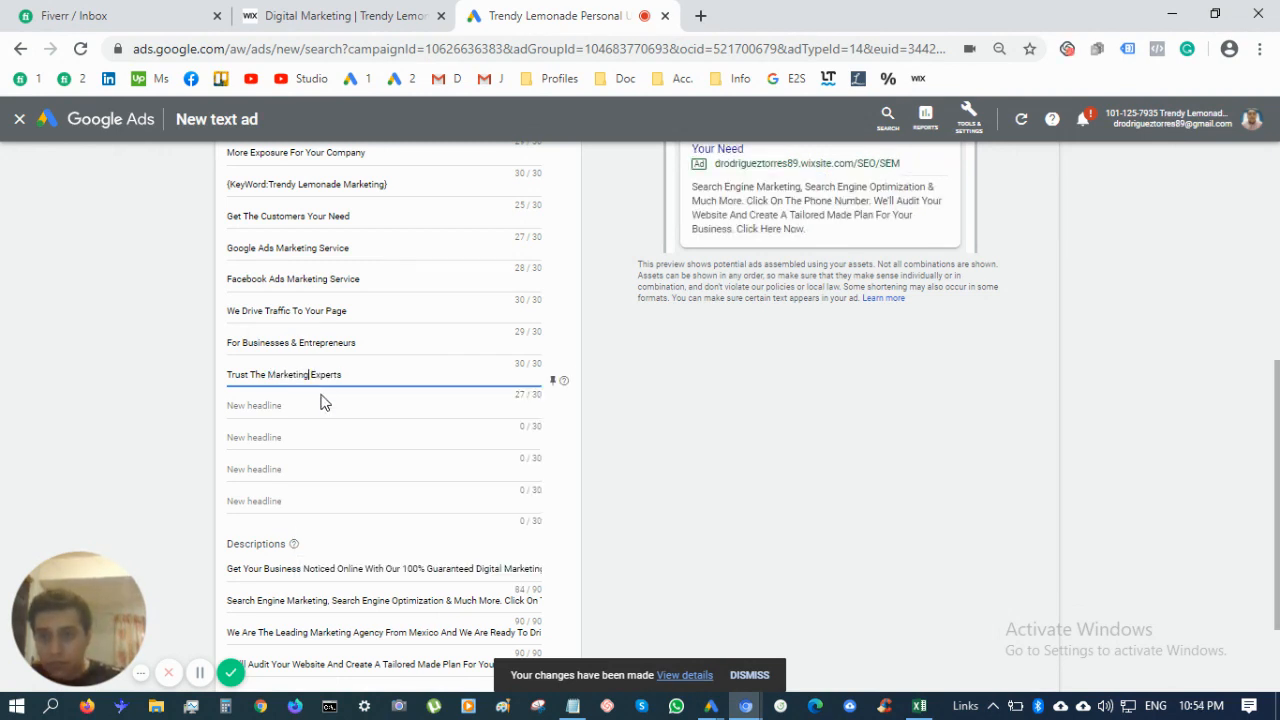
# Add the headline 'Social Media Specialists'
pyautogui.click(322, 404)
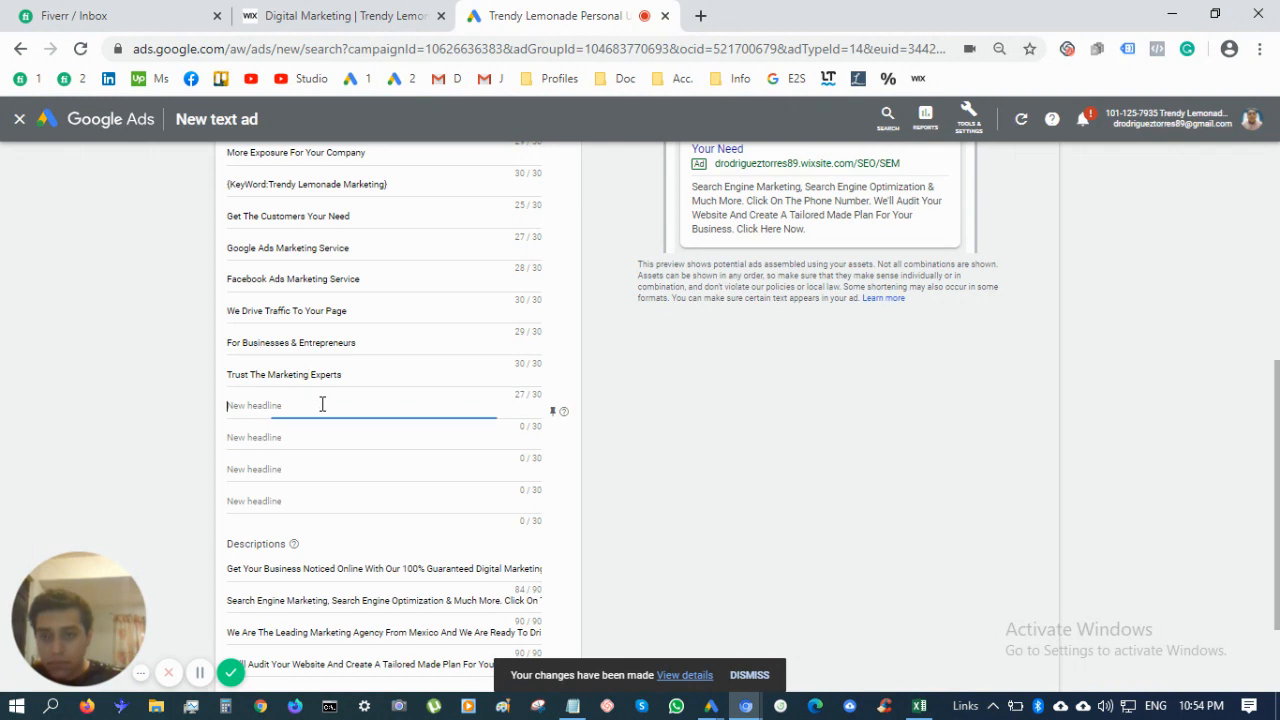
pyautogui.click(817, 520)
pyautogui.click(356, 406)
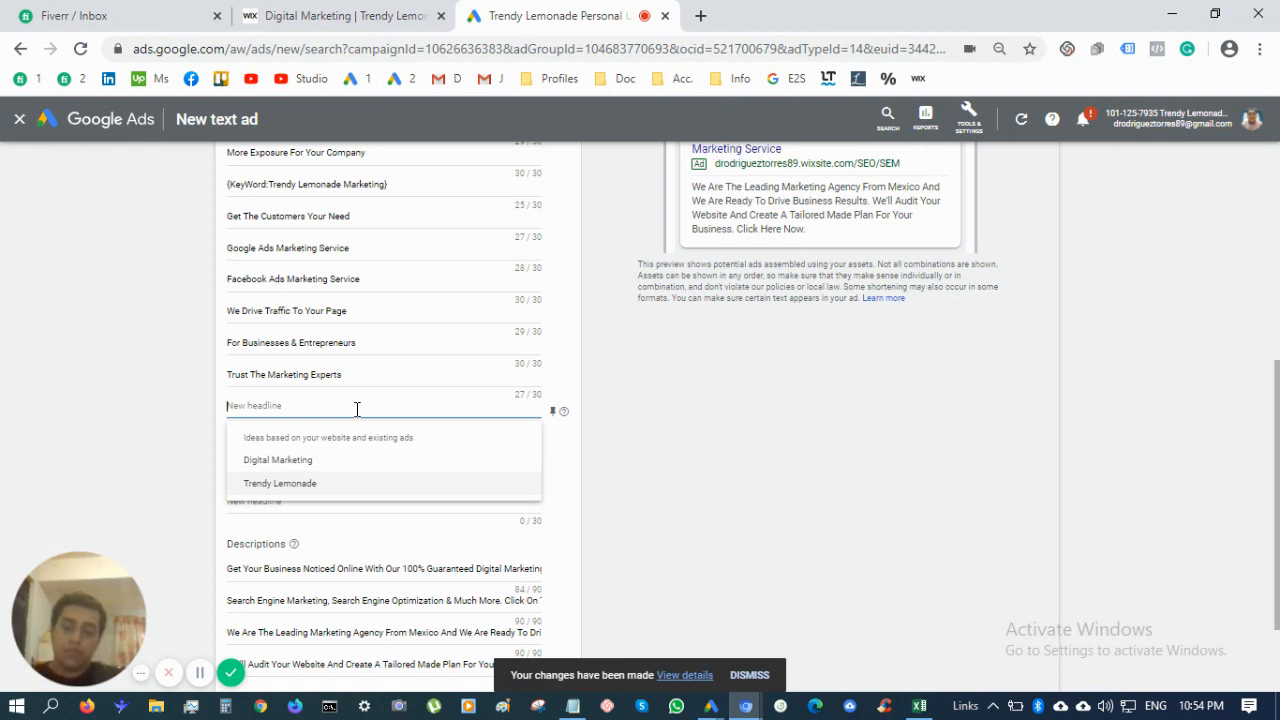
pyautogui.write('Social')
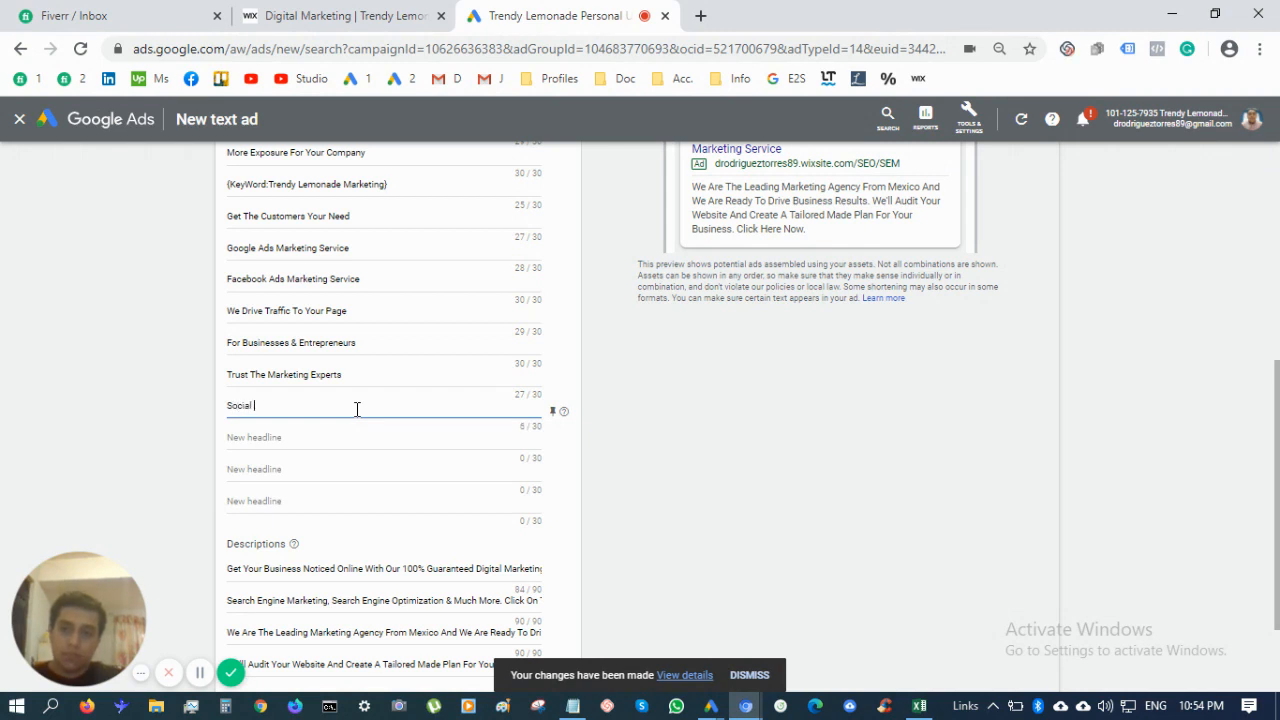
pyautogui.write(' Media')
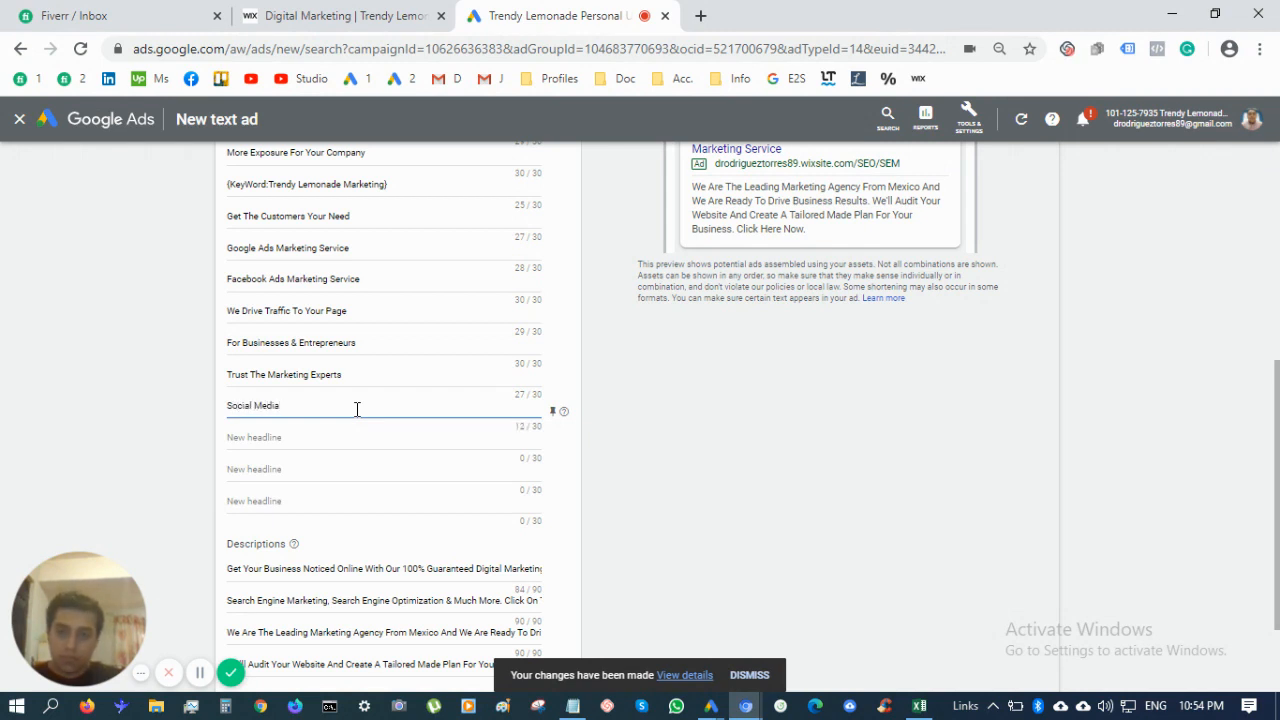
pyautogui.write(' Specialists')
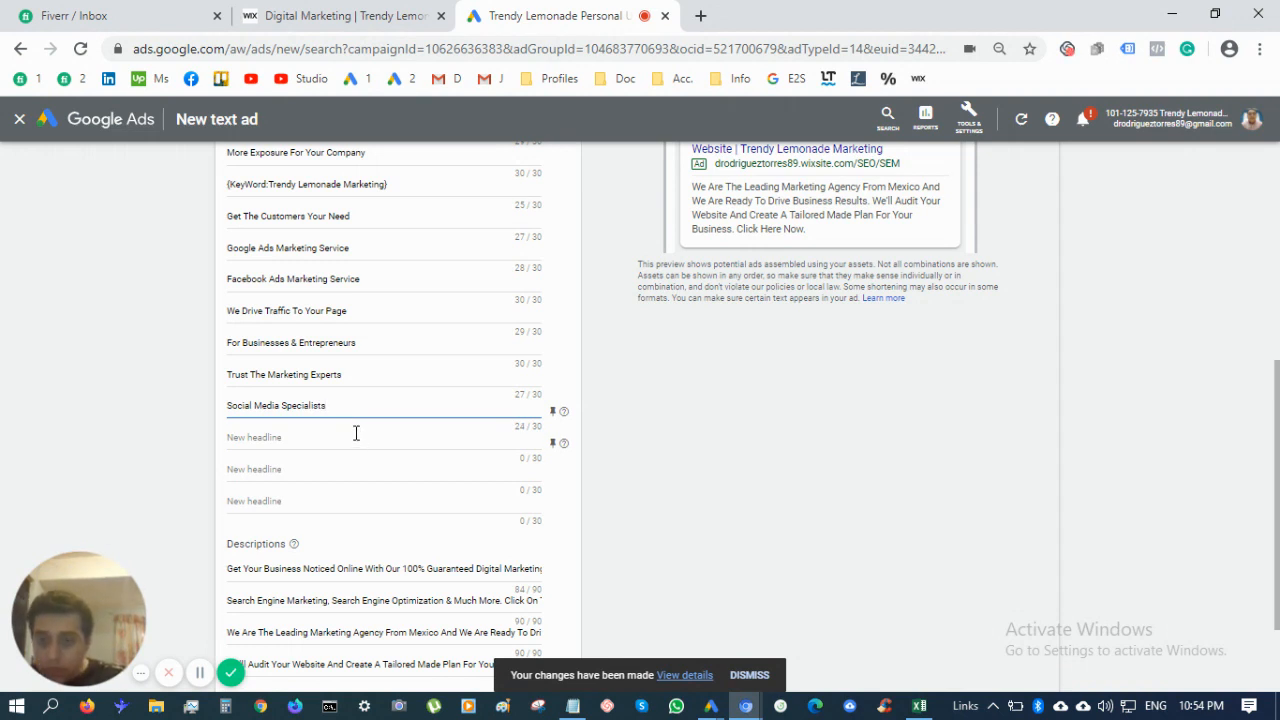
# Add headlines 'Social Marketing Experts' and 'Digital Marketing Plans & More'
pyautogui.click(355, 435)
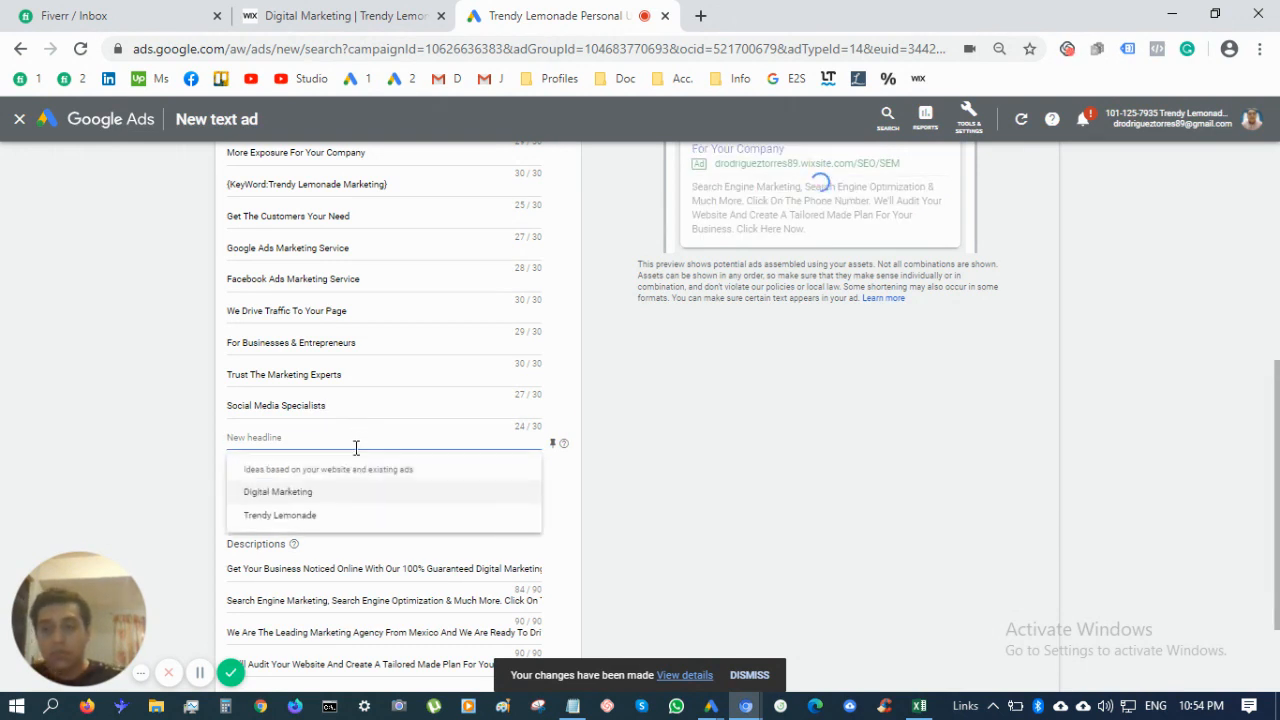
pyautogui.write('Socia')
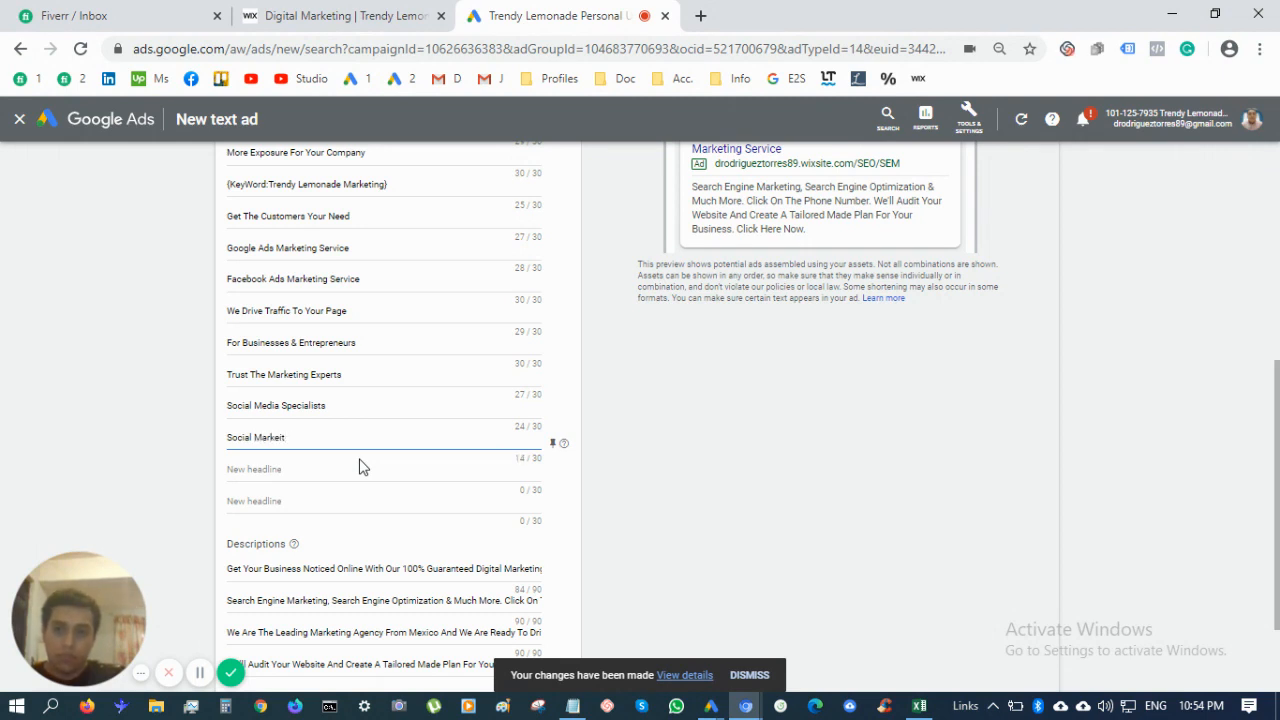
pyautogui.write('l Marketing Experts')
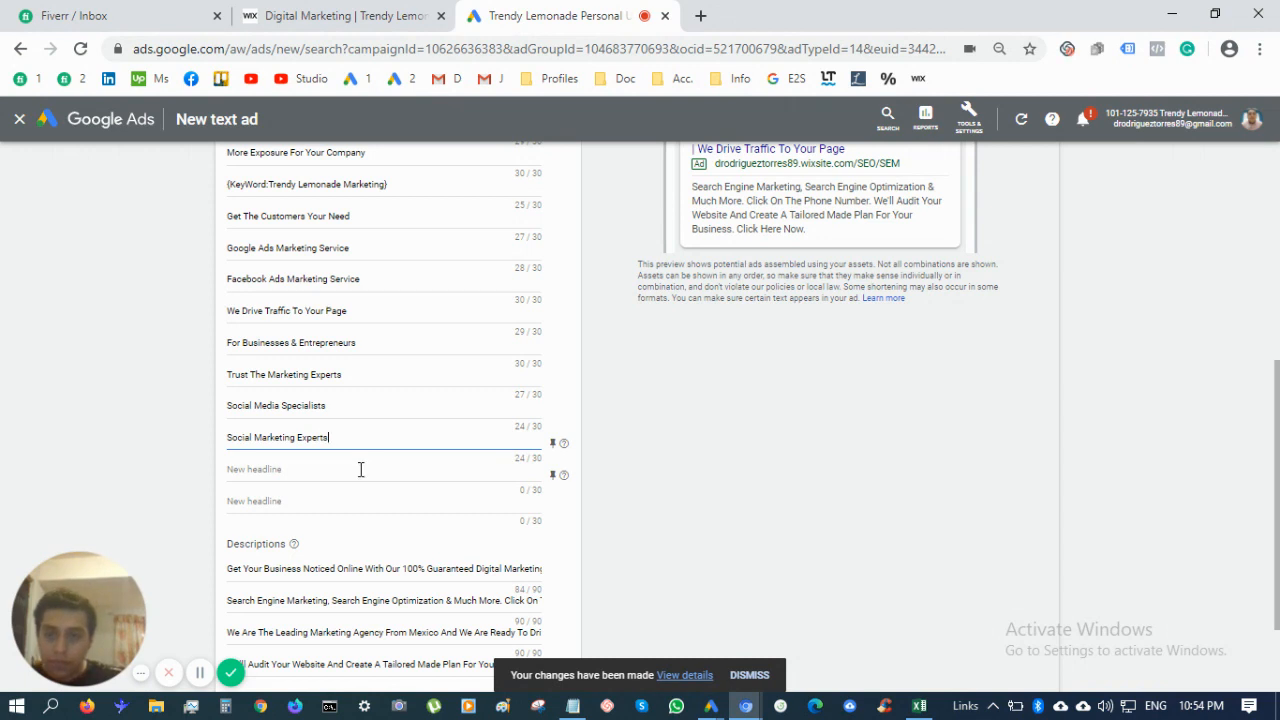
pyautogui.click(361, 469)
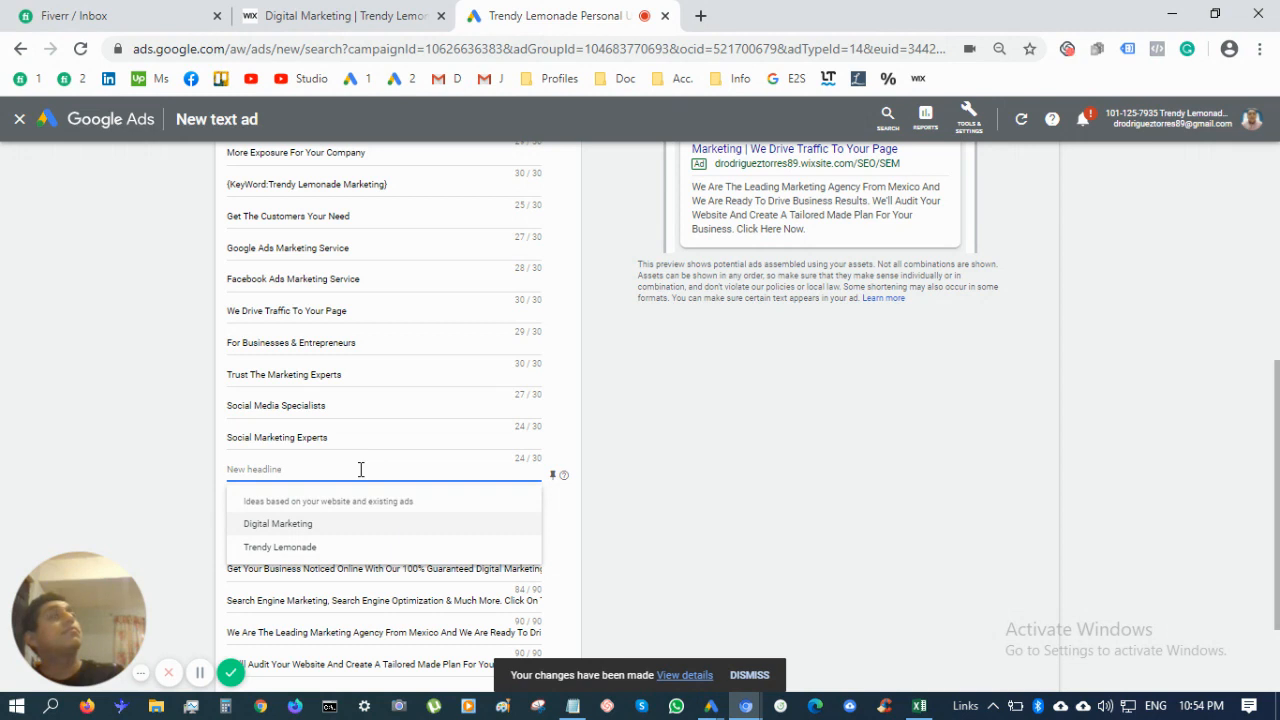
pyautogui.write('Digital Mar')
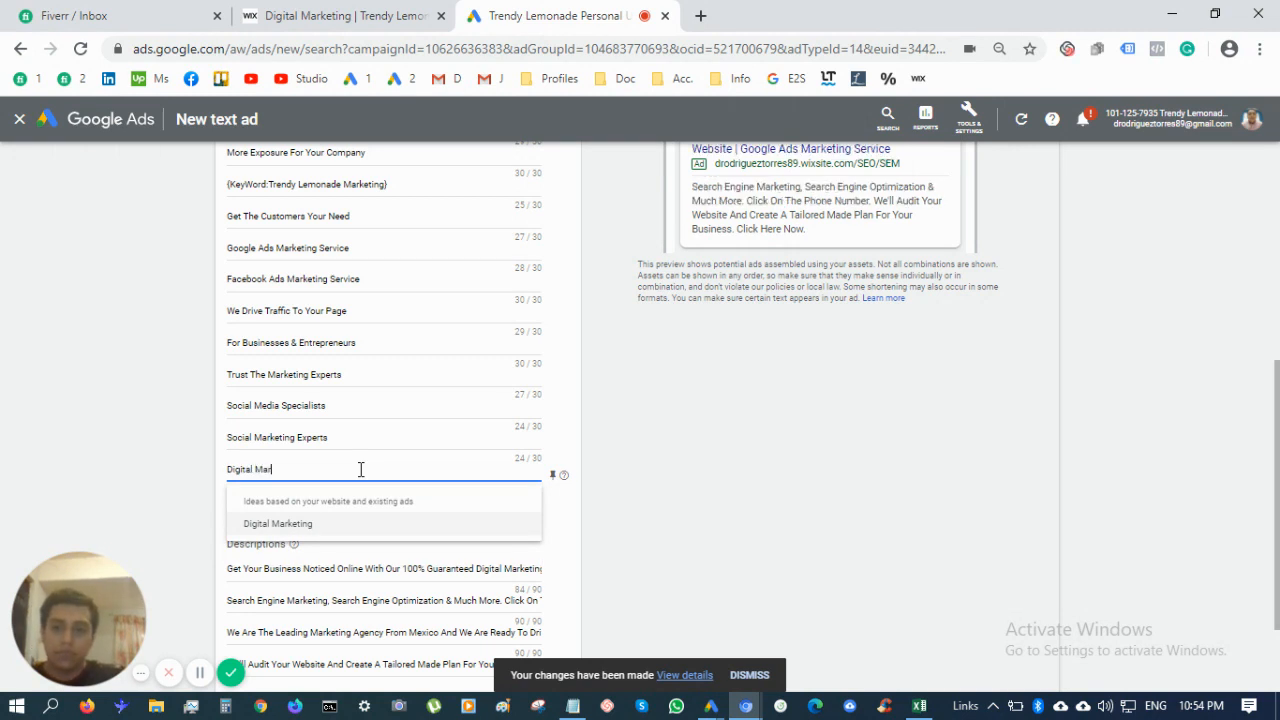
pyautogui.write('keting ')
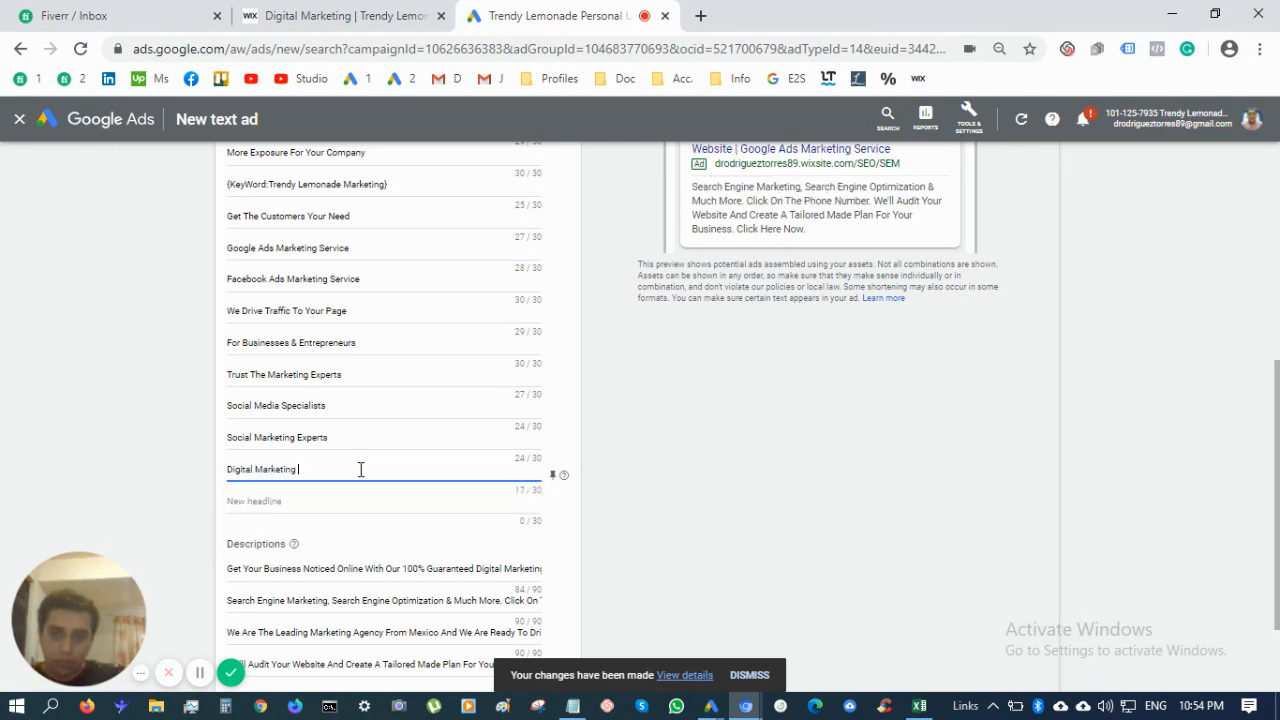
pyautogui.write('Plans ^ With O')
pyautogui.press('BackSpace')
pyautogui.press('BackSpace')
pyautogui.press('BackSpace')
pyautogui.press('BackSpace')
pyautogui.press('BackSpace')
pyautogui.press('BackSpace')
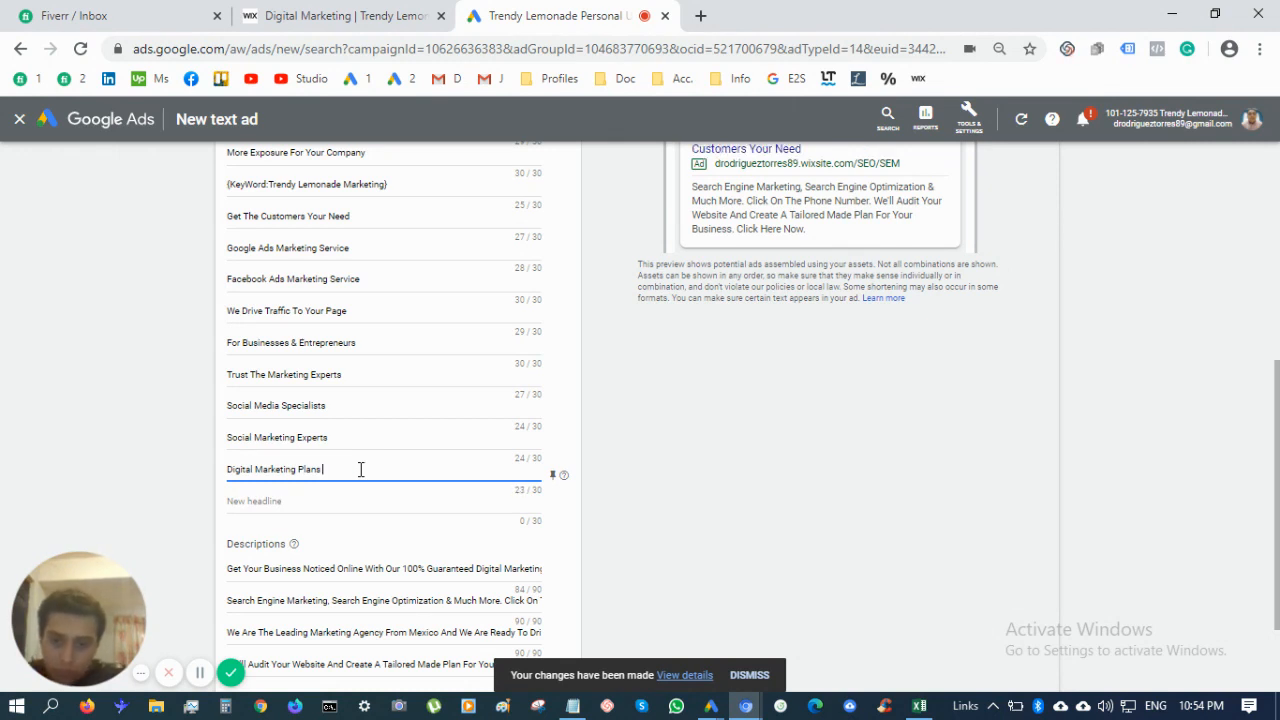
pyautogui.write('& More')
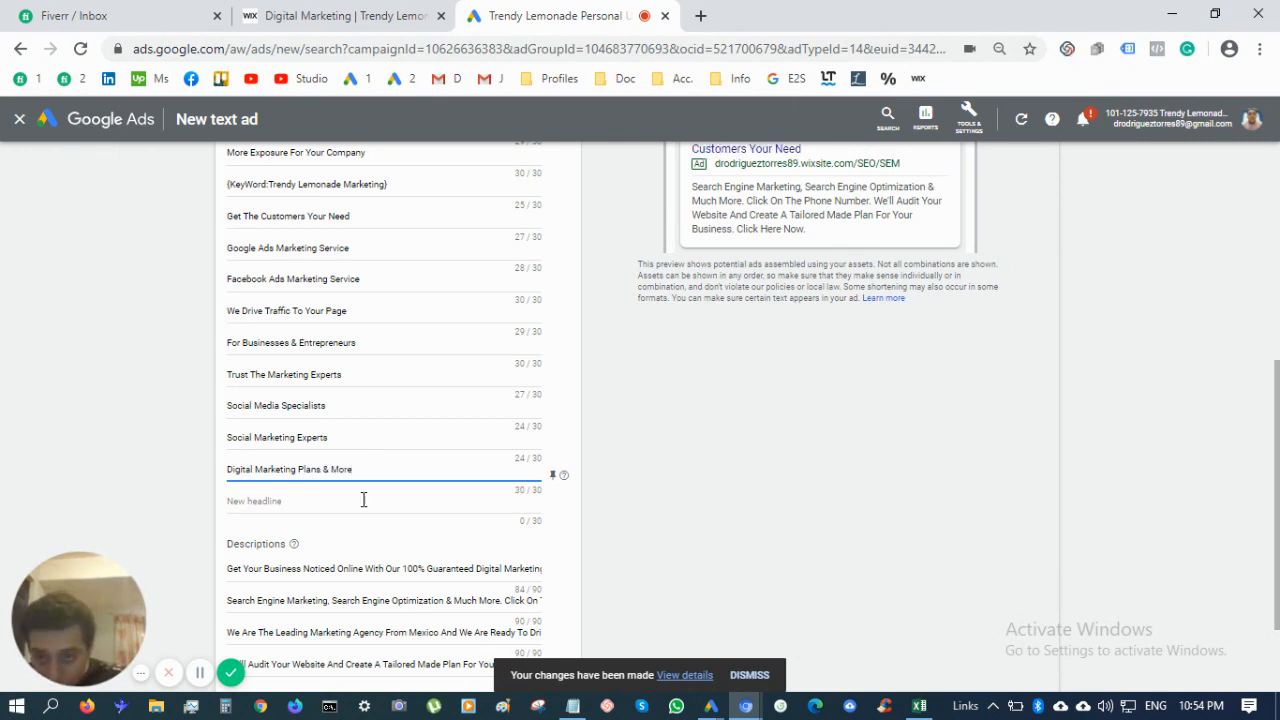
# Add the headline 'Get Business Results Today'
pyautogui.click(364, 501)
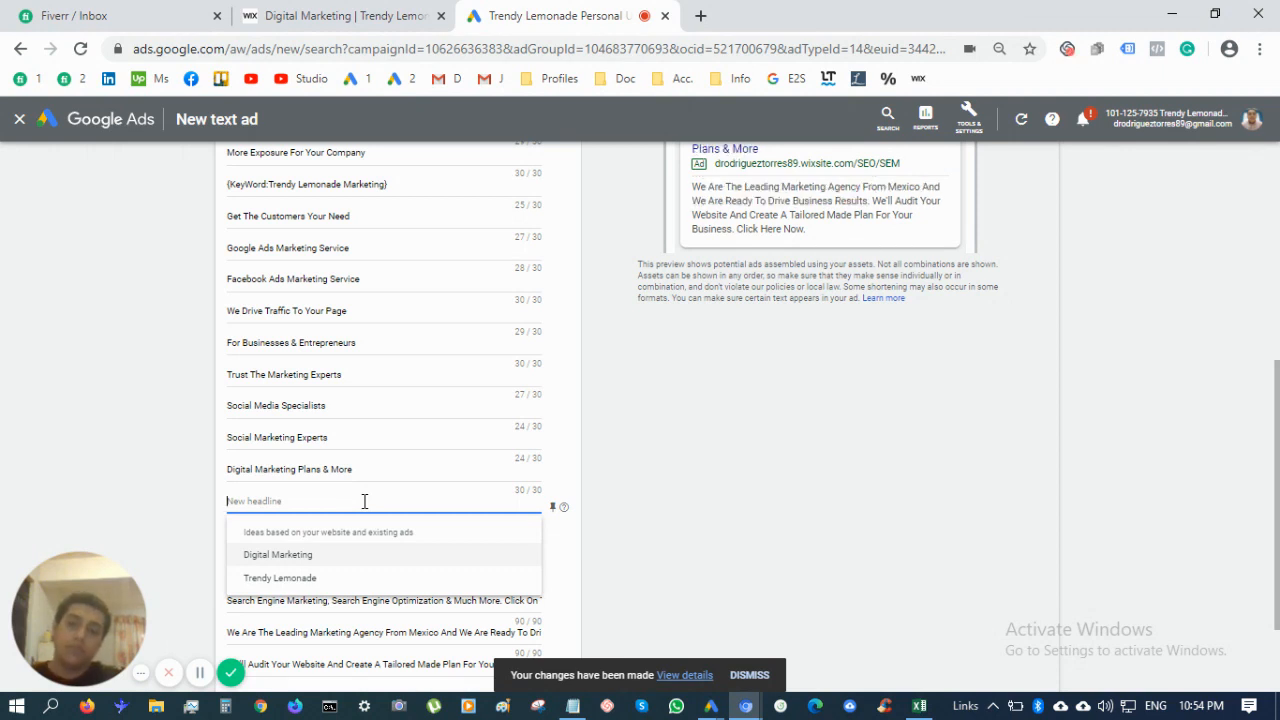
pyautogui.write('Get')
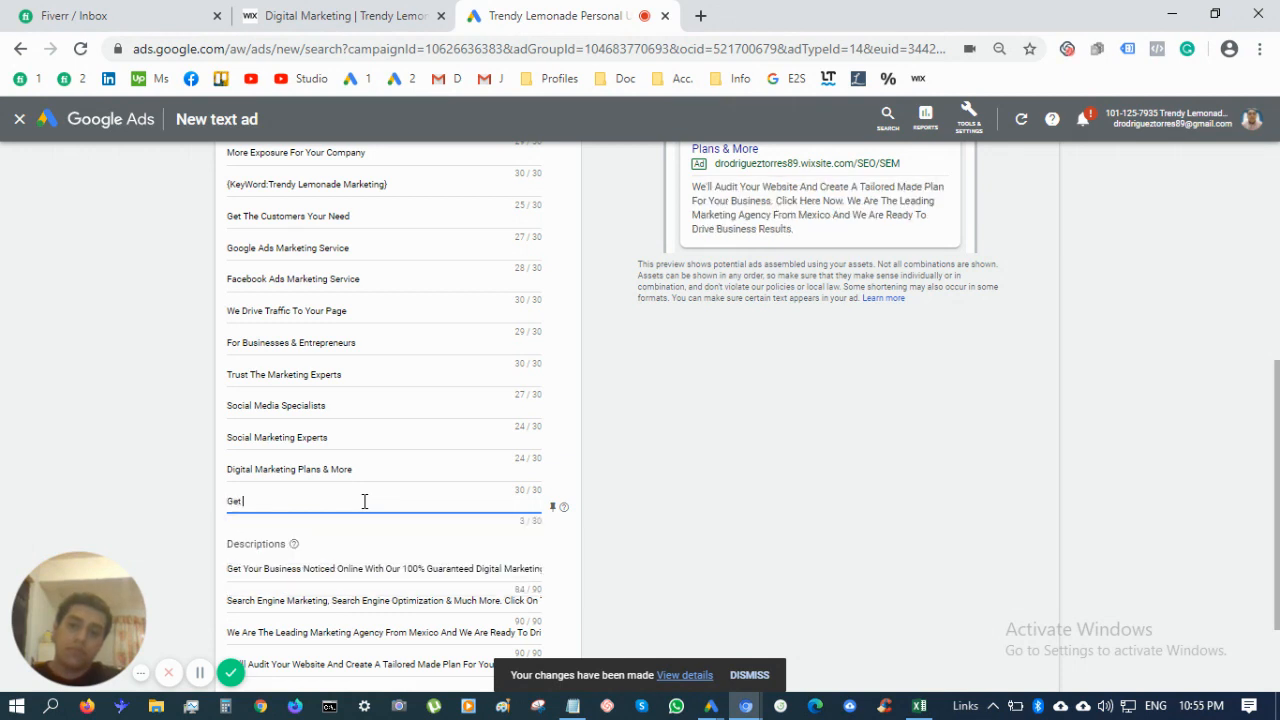
pyautogui.write(' Business R')
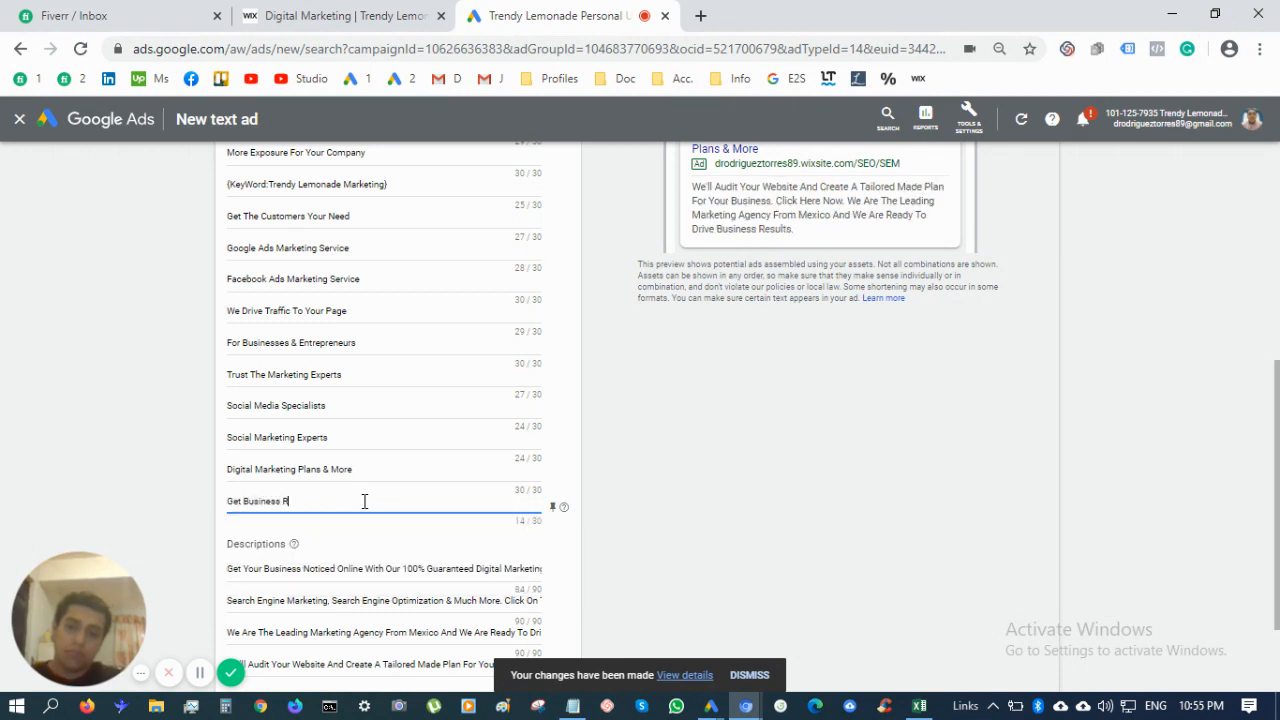
pyautogui.write('esul')
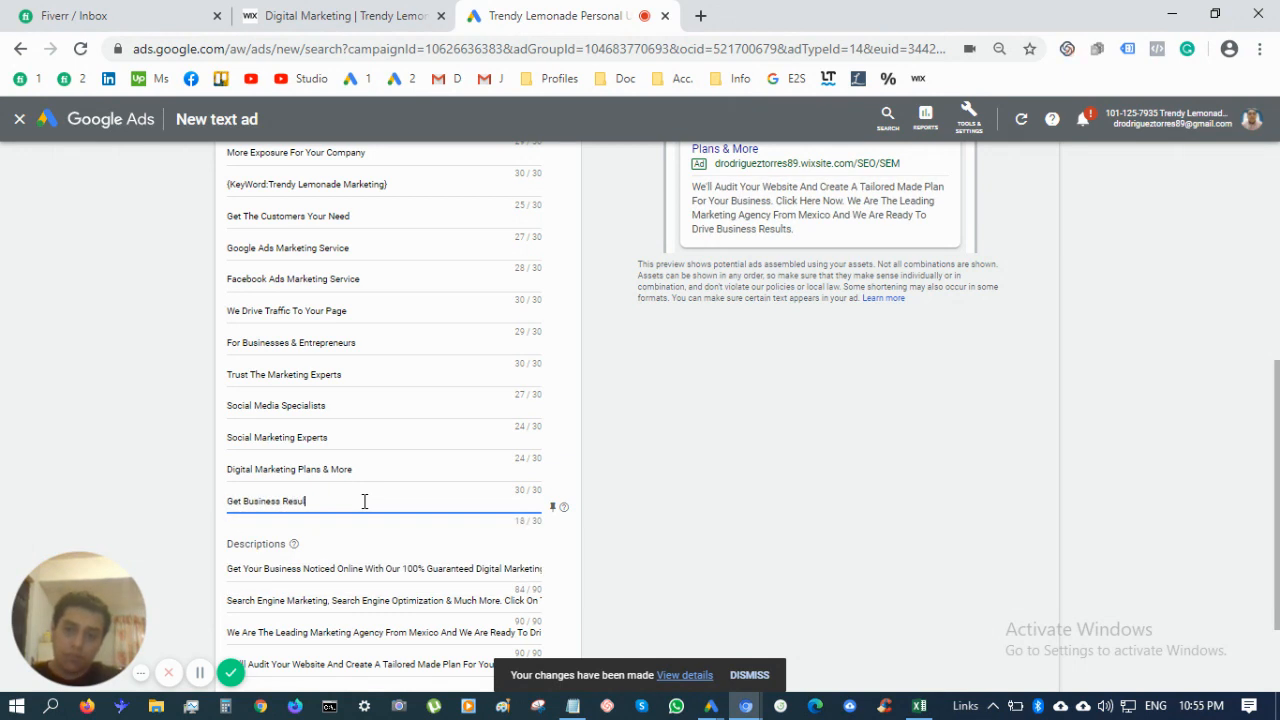
pyautogui.write('ts to')
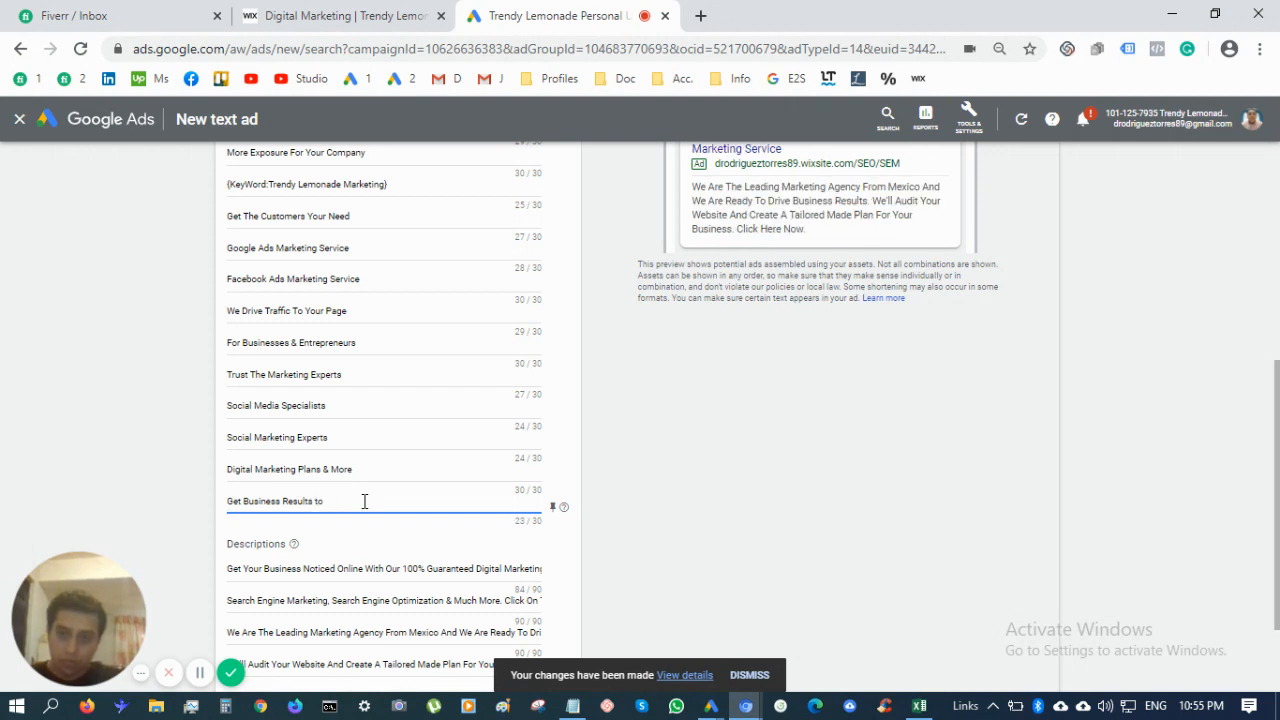
pyautogui.press('BackSpace')
pyautogui.press('BackSpace')
pyautogui.write('Today')
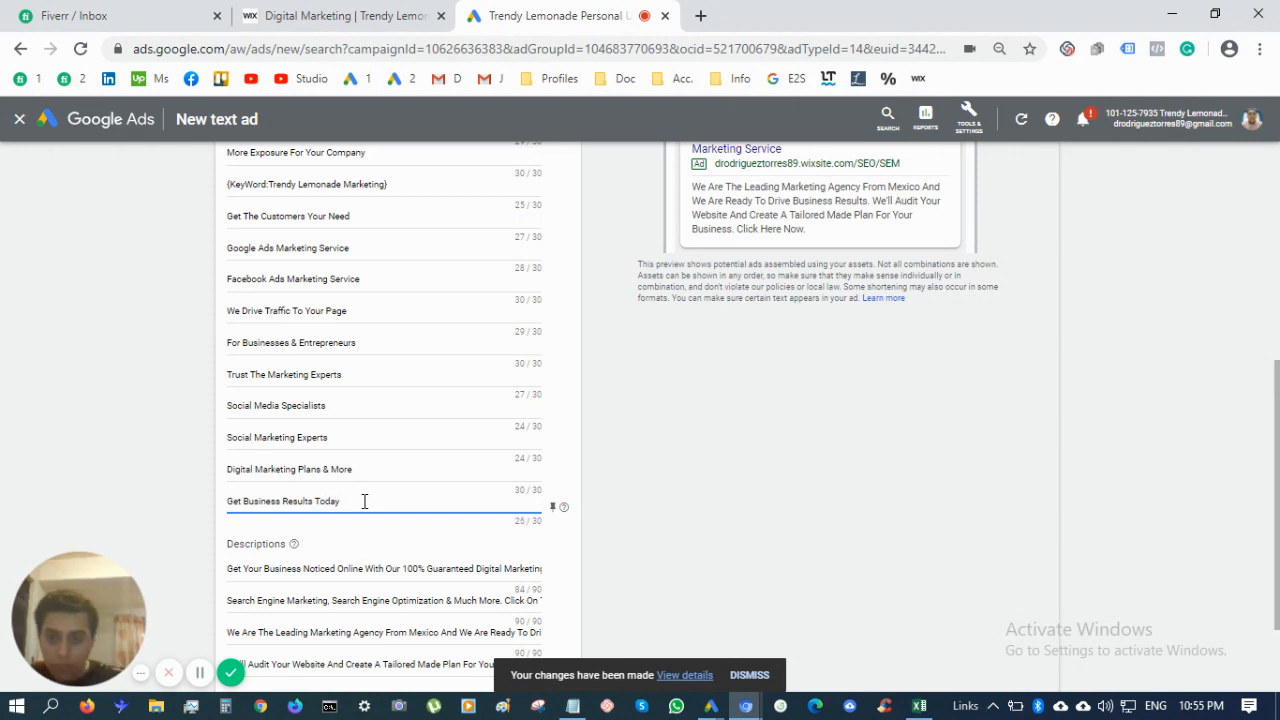
pyautogui.scroll(-2, 372, 535)
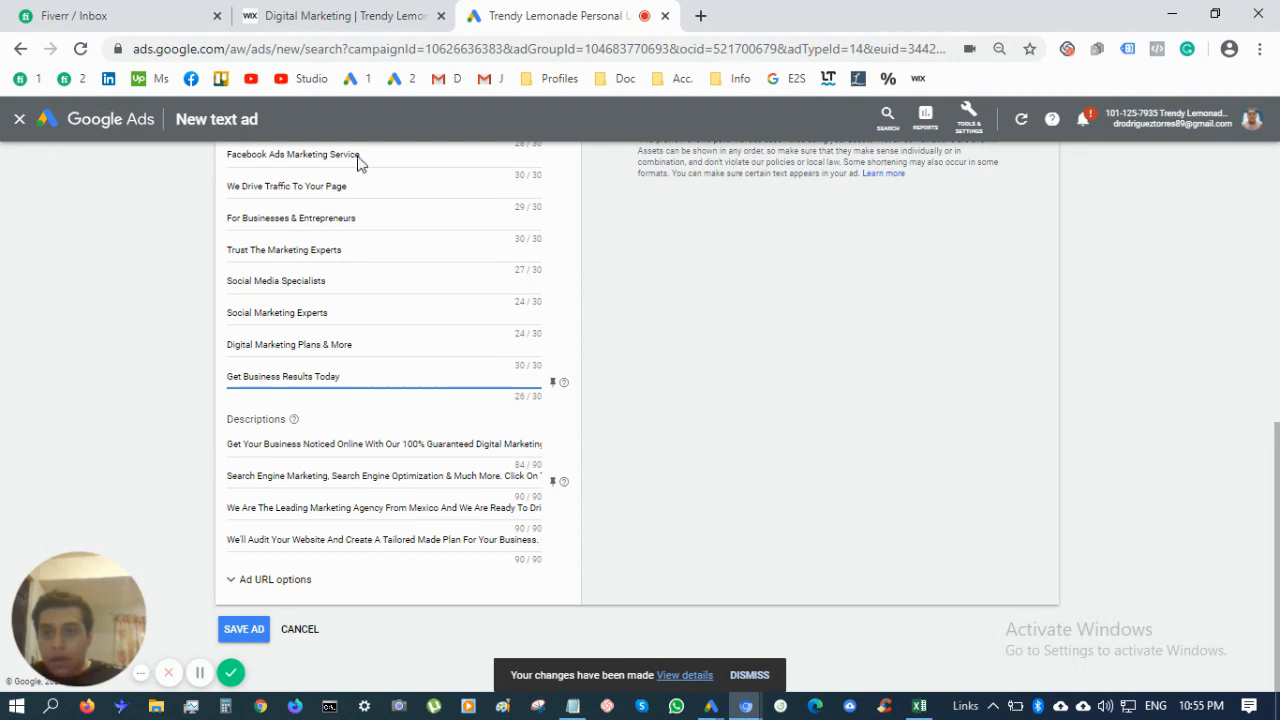
pyautogui.scroll(1, 297, 380)
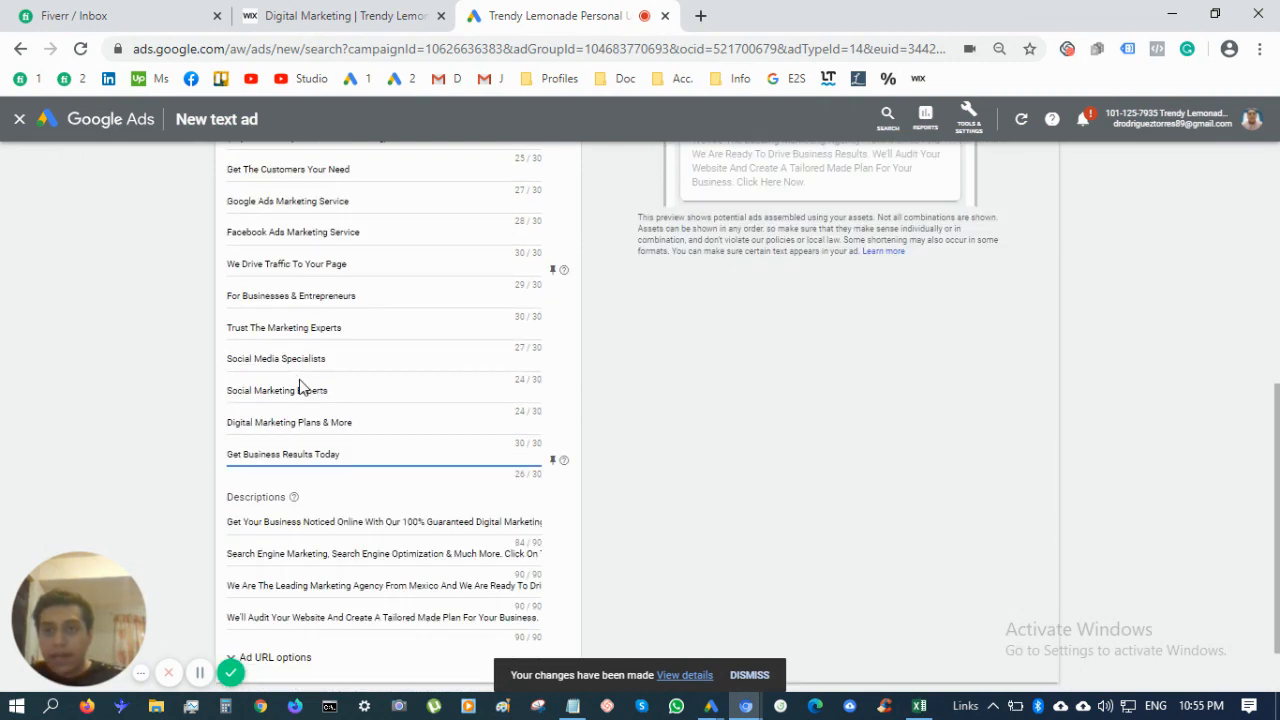
pyautogui.scroll(-1, 300, 385)
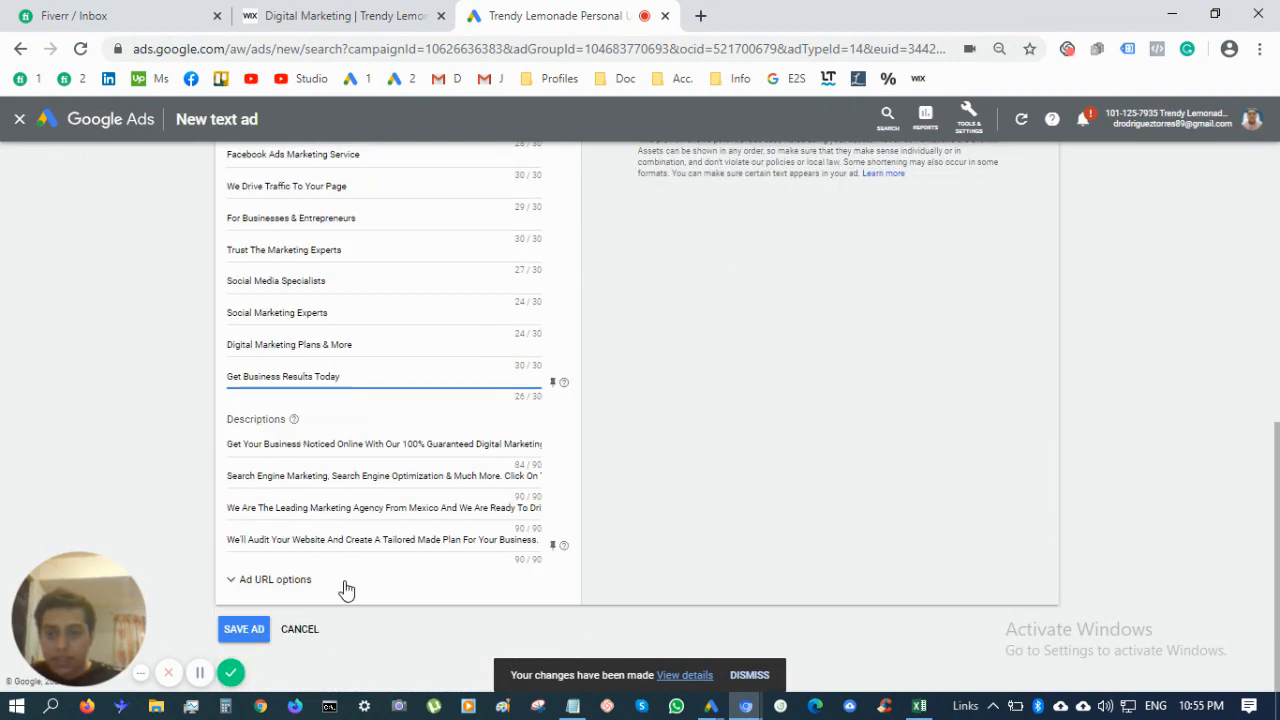
# Save the responsive search ad, switch to the 02-Consultant ad group, and start a text ad
pyautogui.click(249, 632)
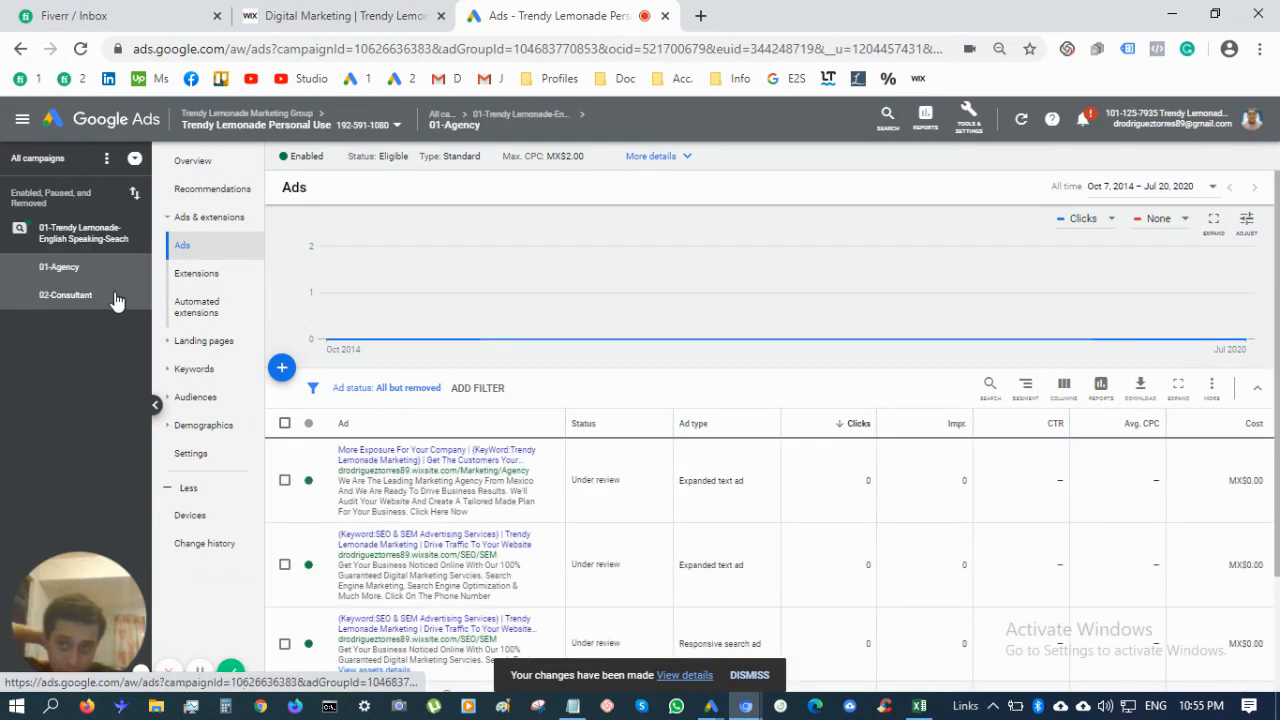
pyautogui.click(116, 300)
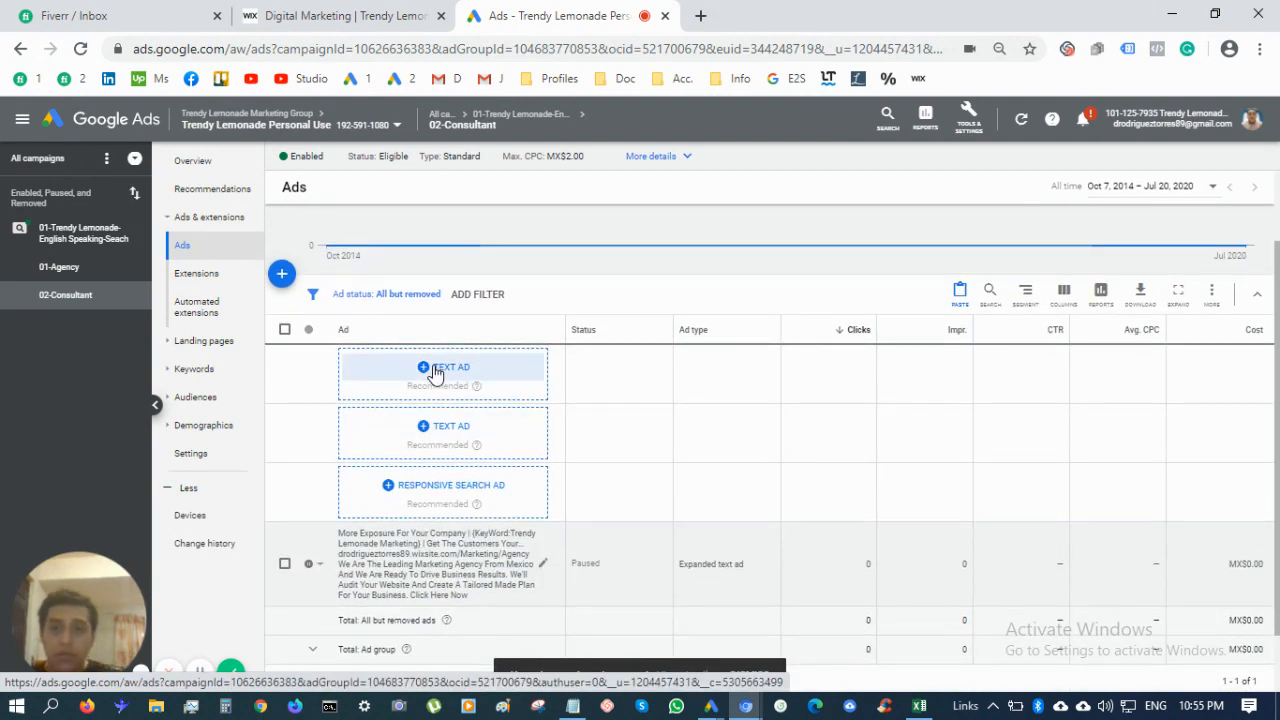
pyautogui.click(434, 370)
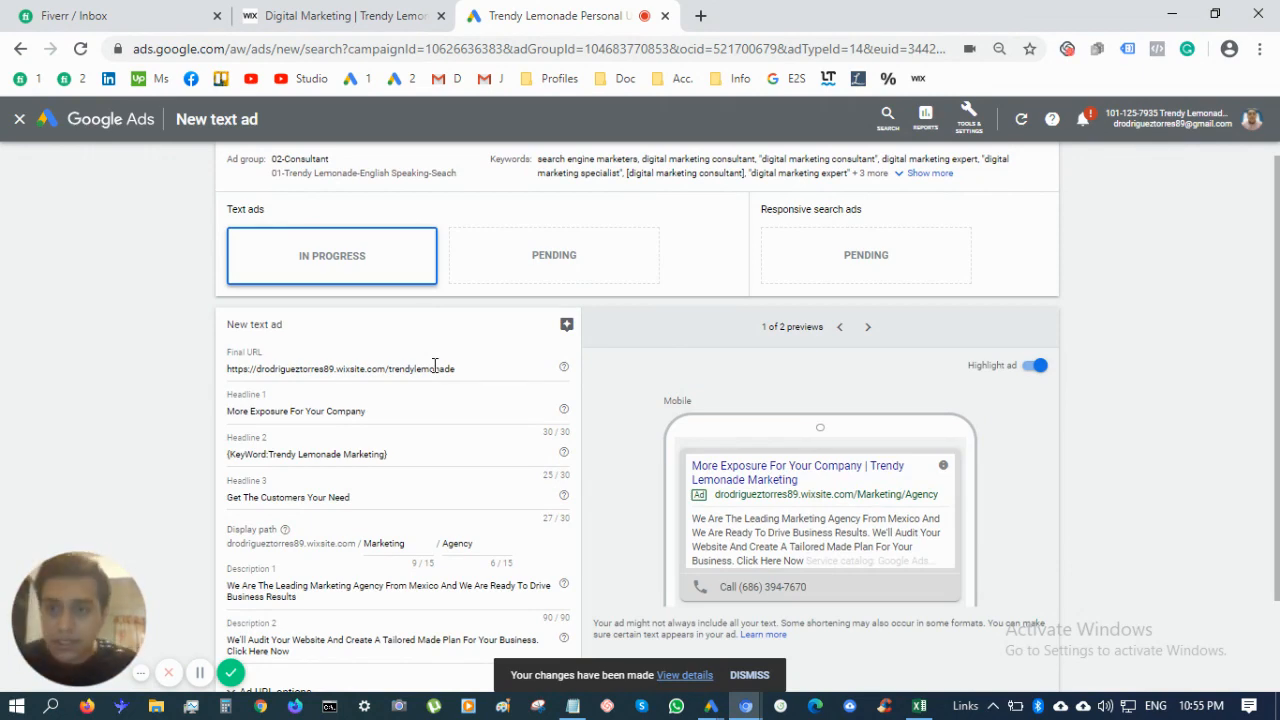
# Replace Headline 1 with 'Professional Marketing Consultant'
pyautogui.scroll(-1, 403, 451)
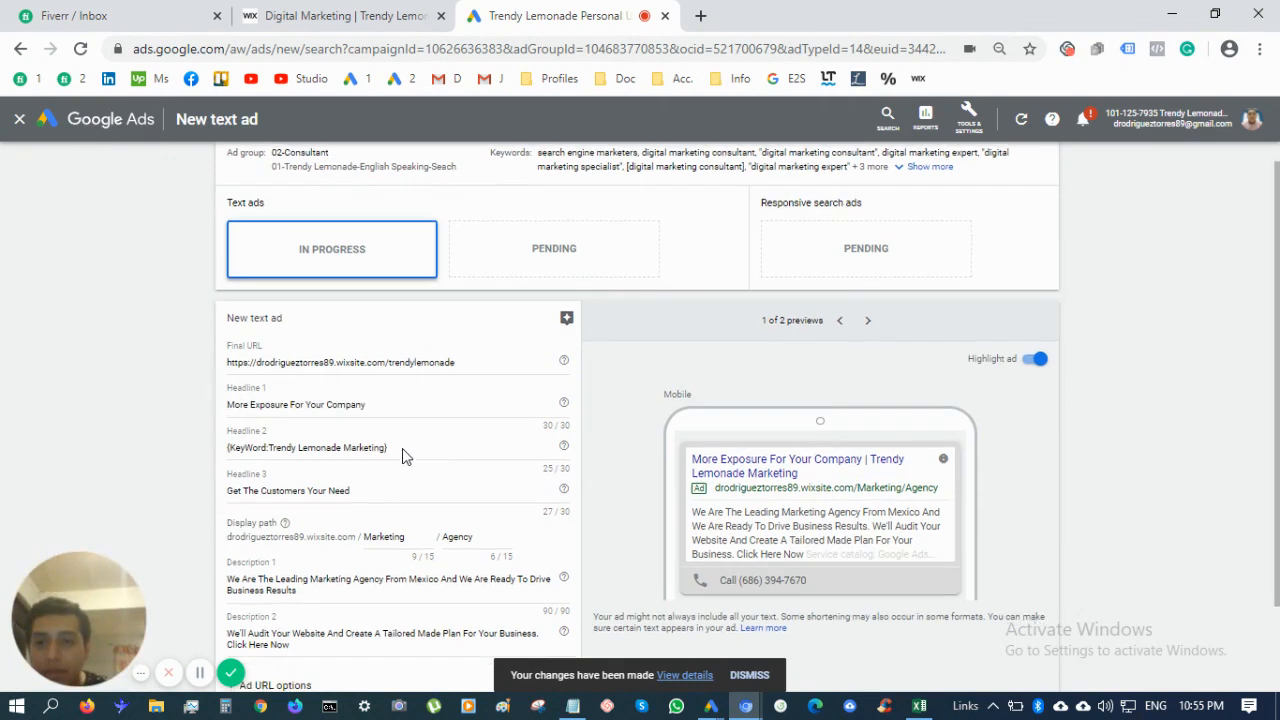
pyautogui.scroll(-2, 403, 451)
pyautogui.scroll(3, 405, 455)
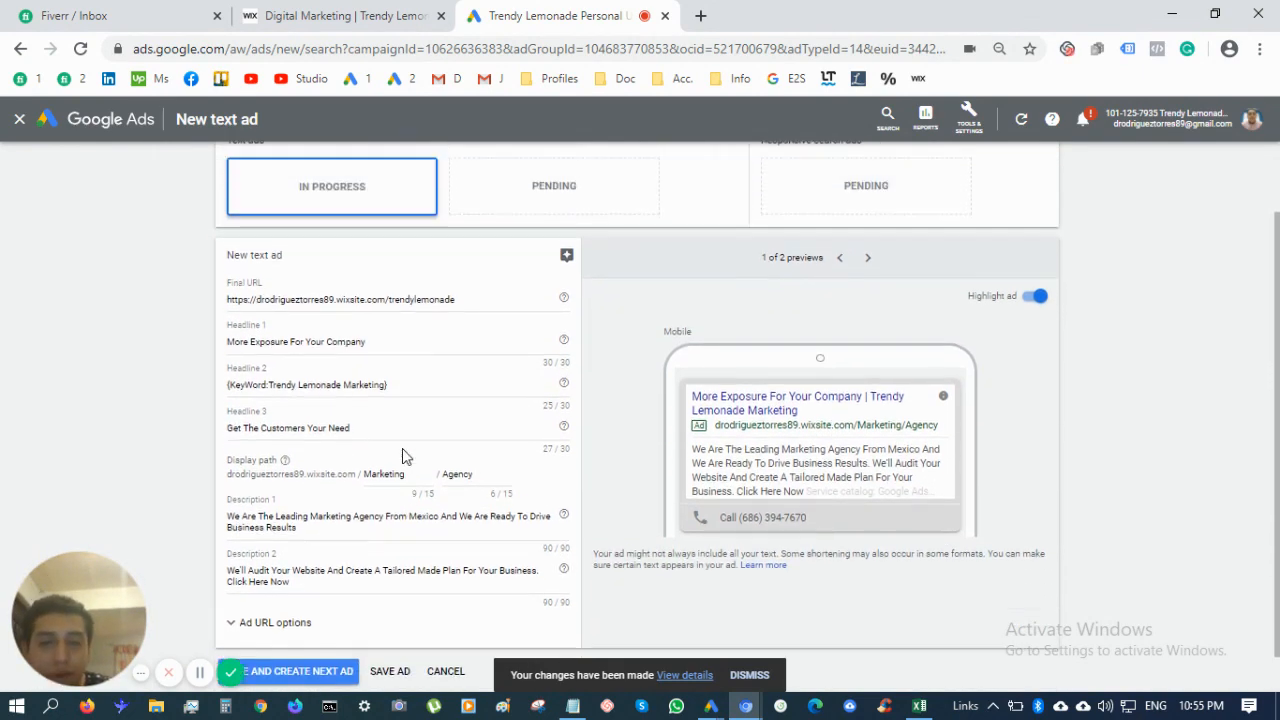
pyautogui.scroll(-1, 405, 456)
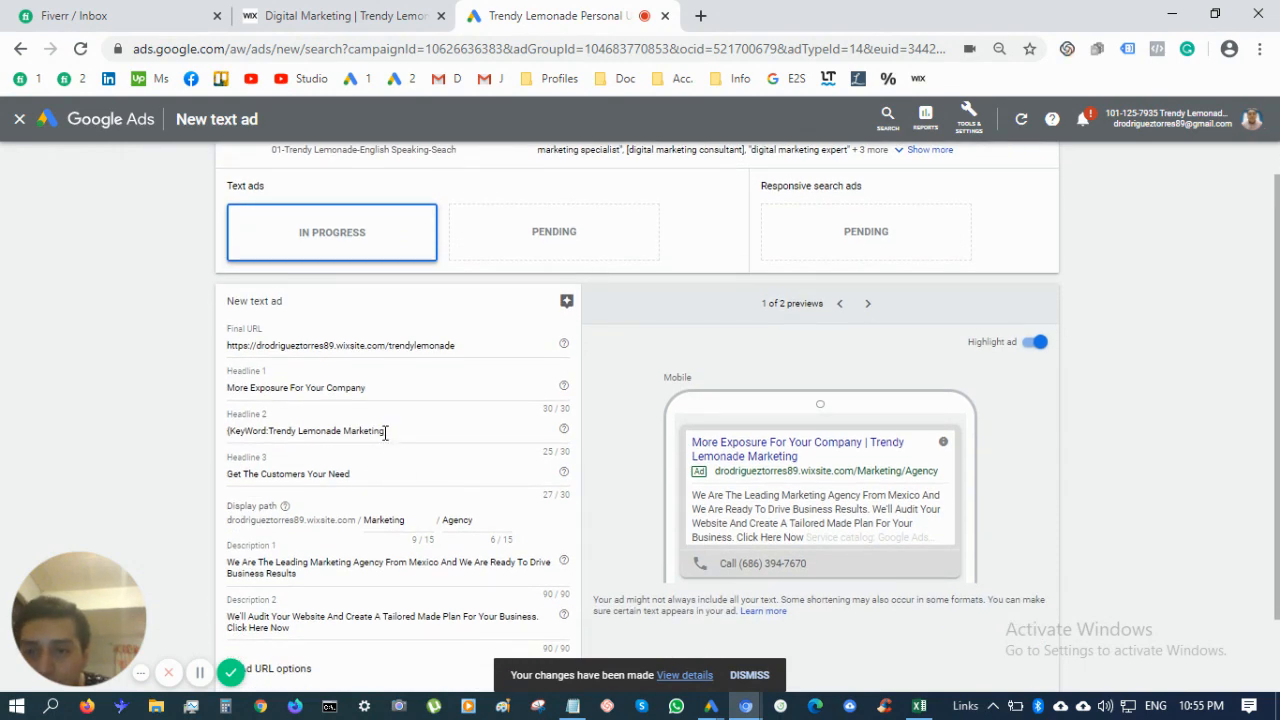
pyautogui.doubleClick(380, 431)
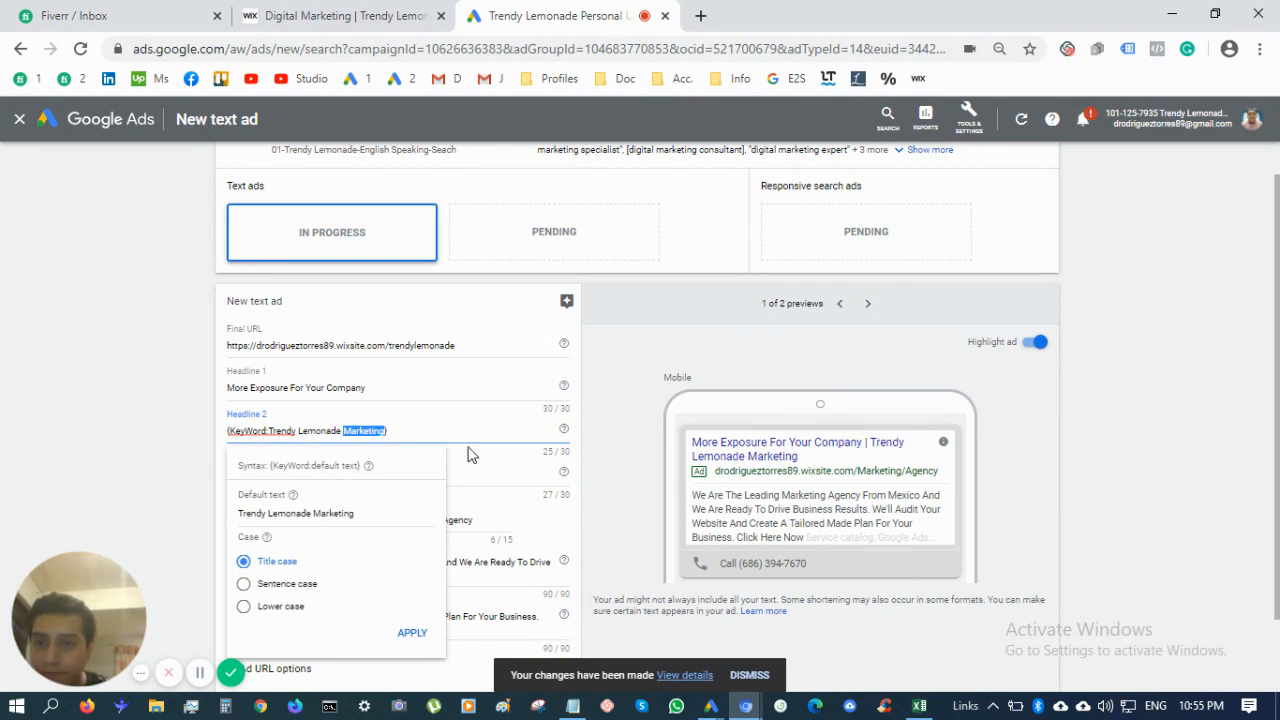
pyautogui.tripleClick(431, 385)
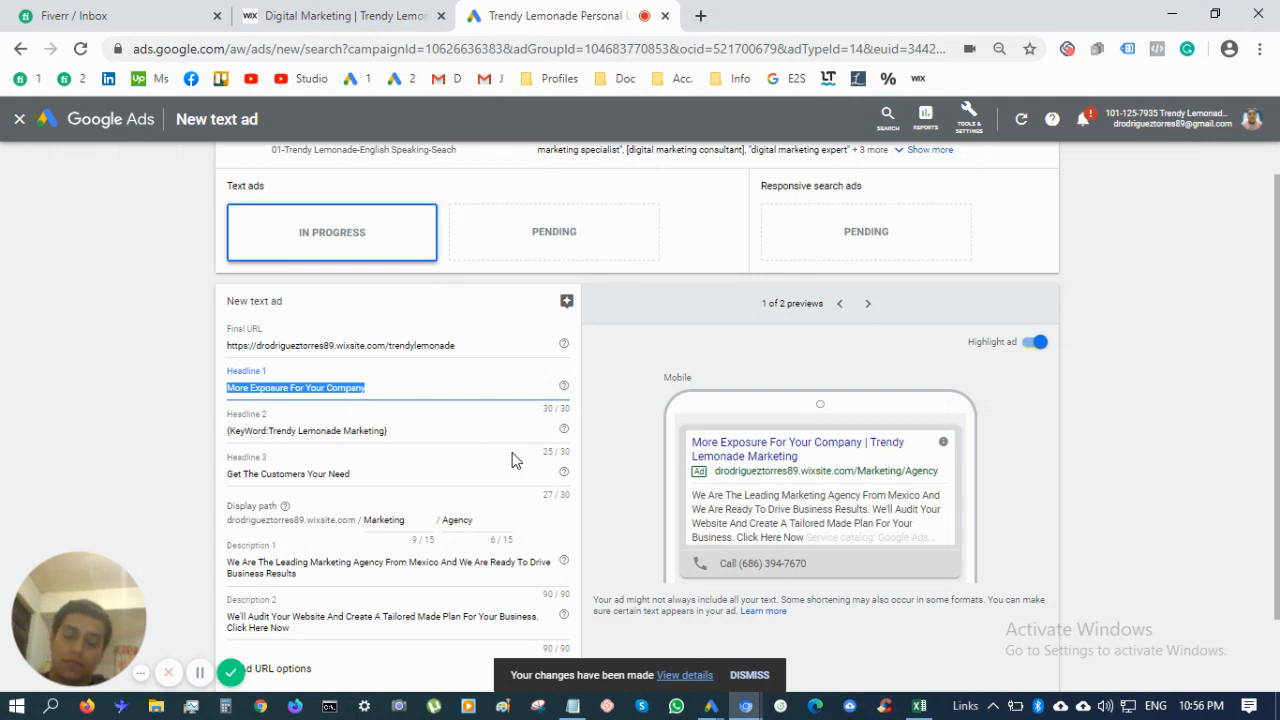
pyautogui.write('Prof')
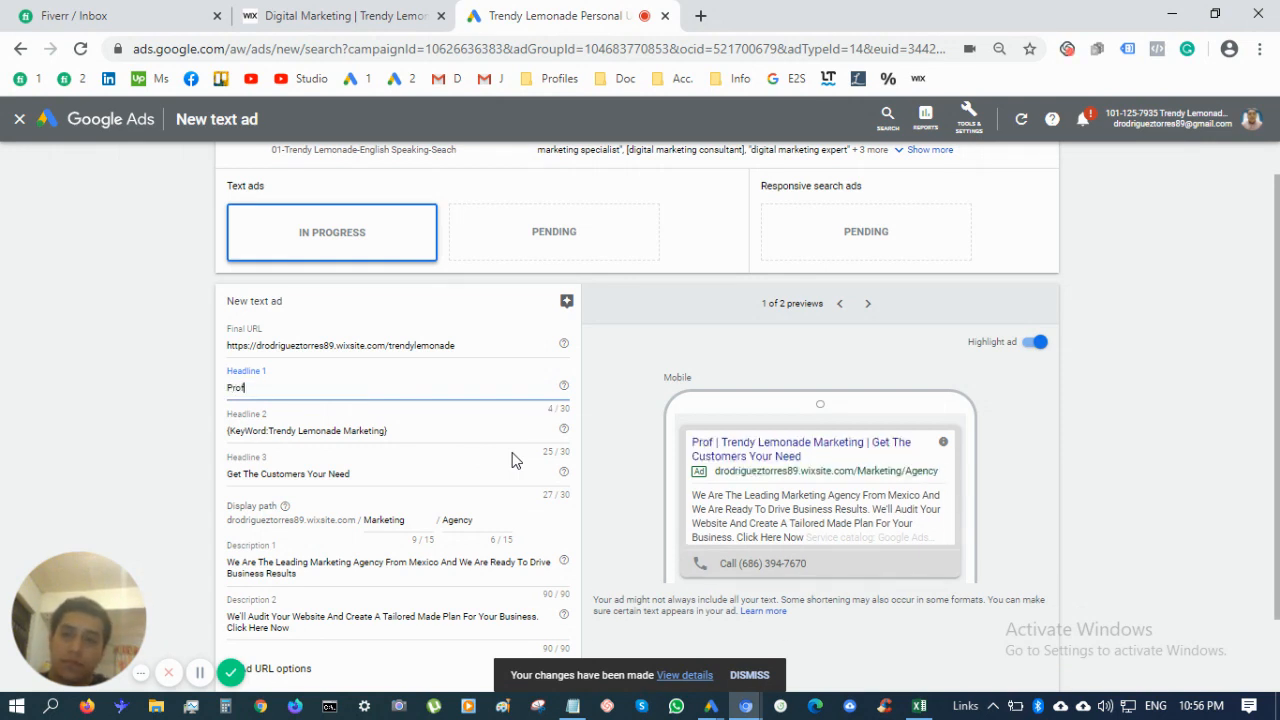
pyautogui.write('essional Market')
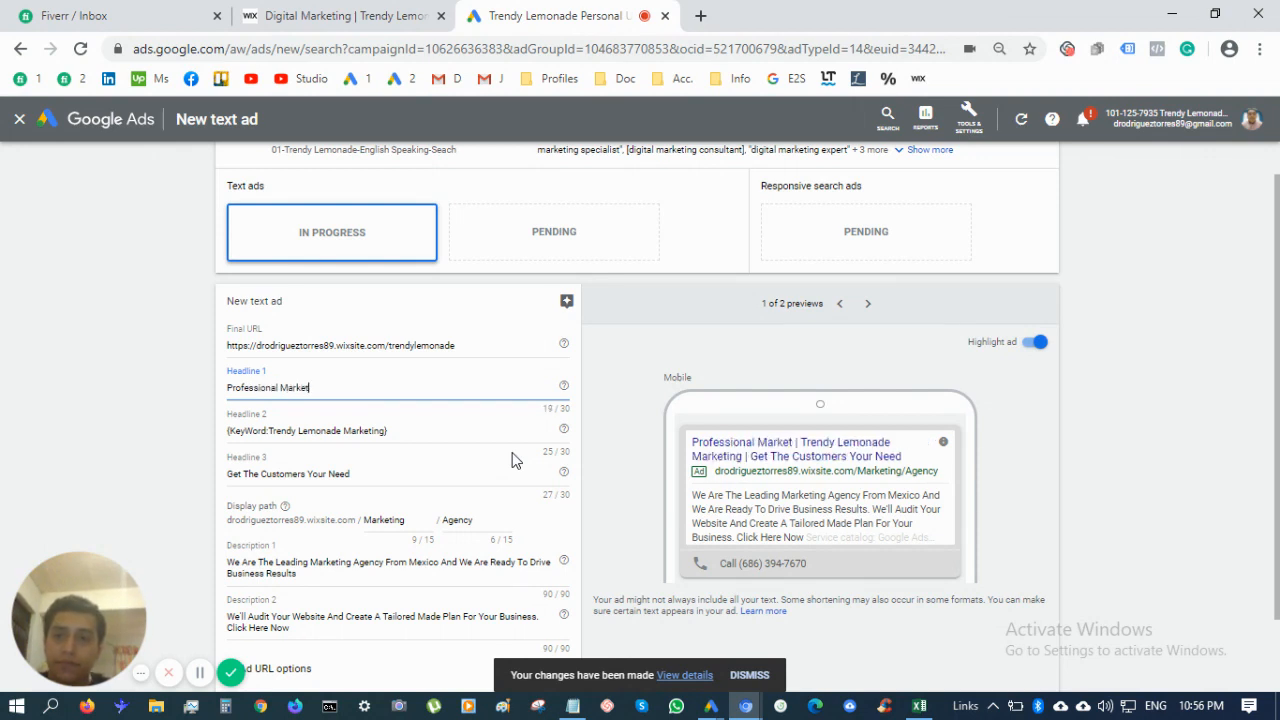
pyautogui.write('ing Consultant')
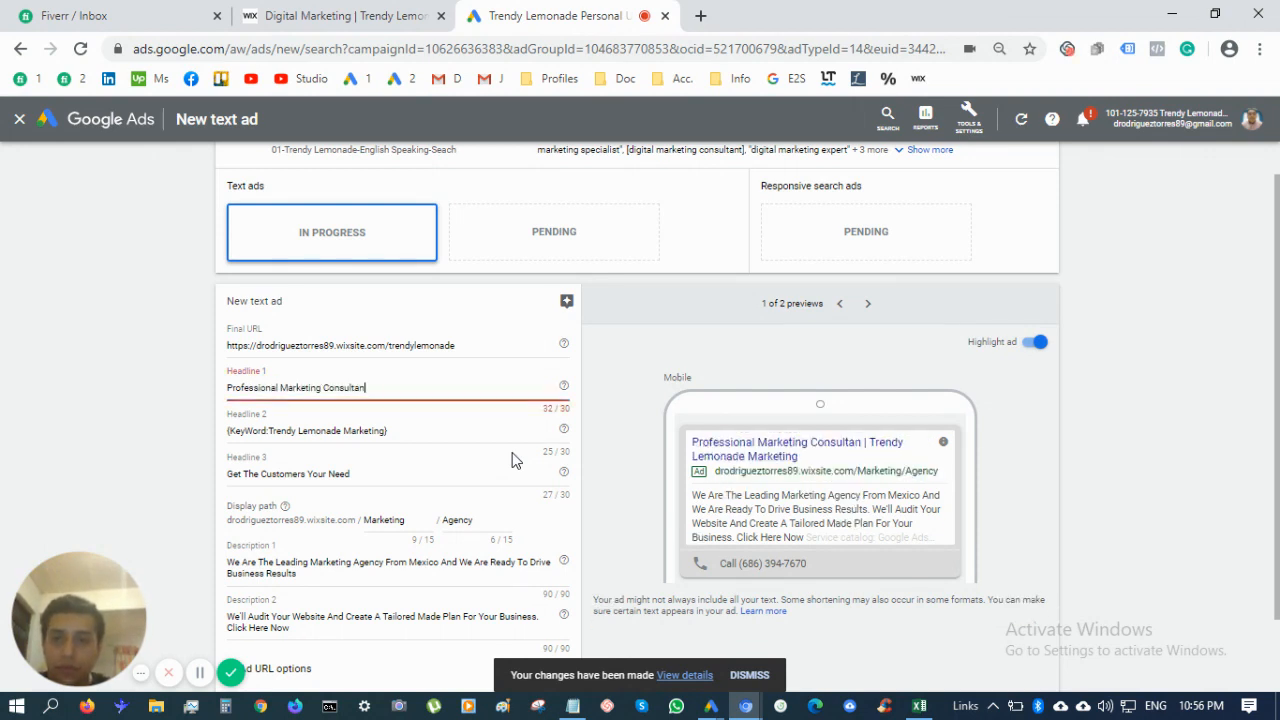
# Change 'Professional' to 'Expert' so Headline 1 reads 'Expert Marketing Consultant'
pyautogui.rightClick(355, 387)
pyautogui.press('Escape')
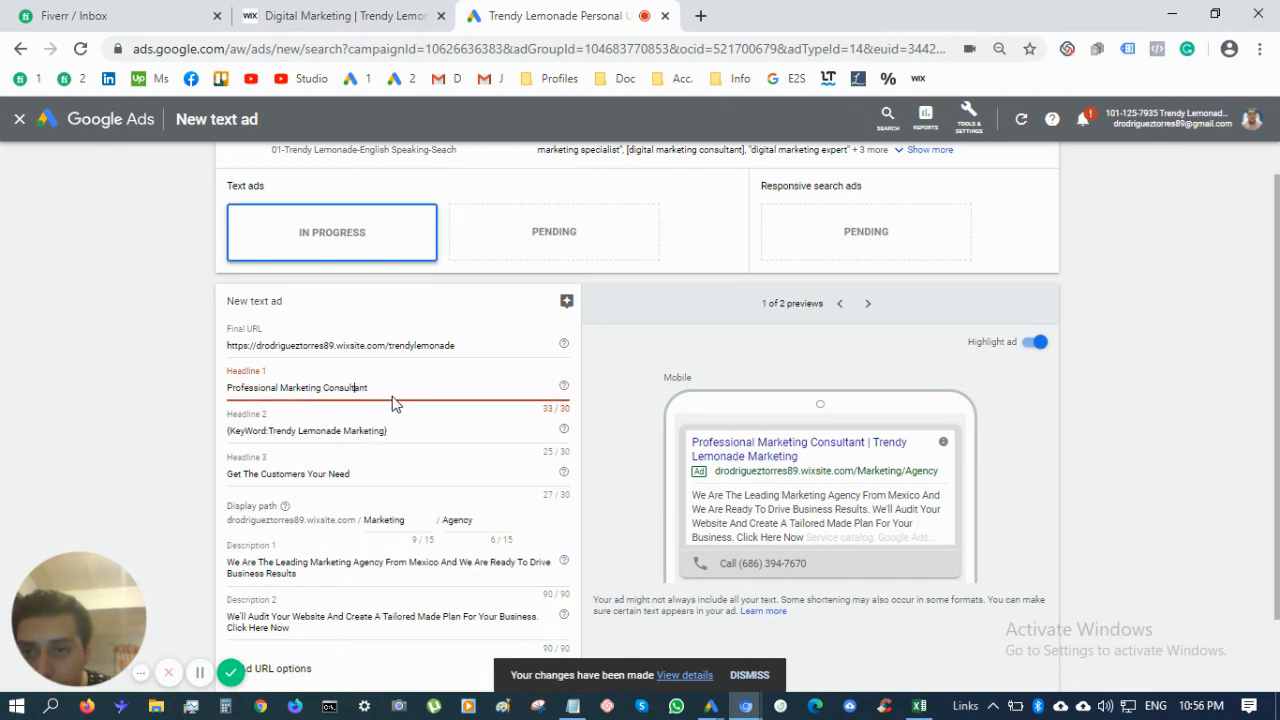
pyautogui.click(393, 389)
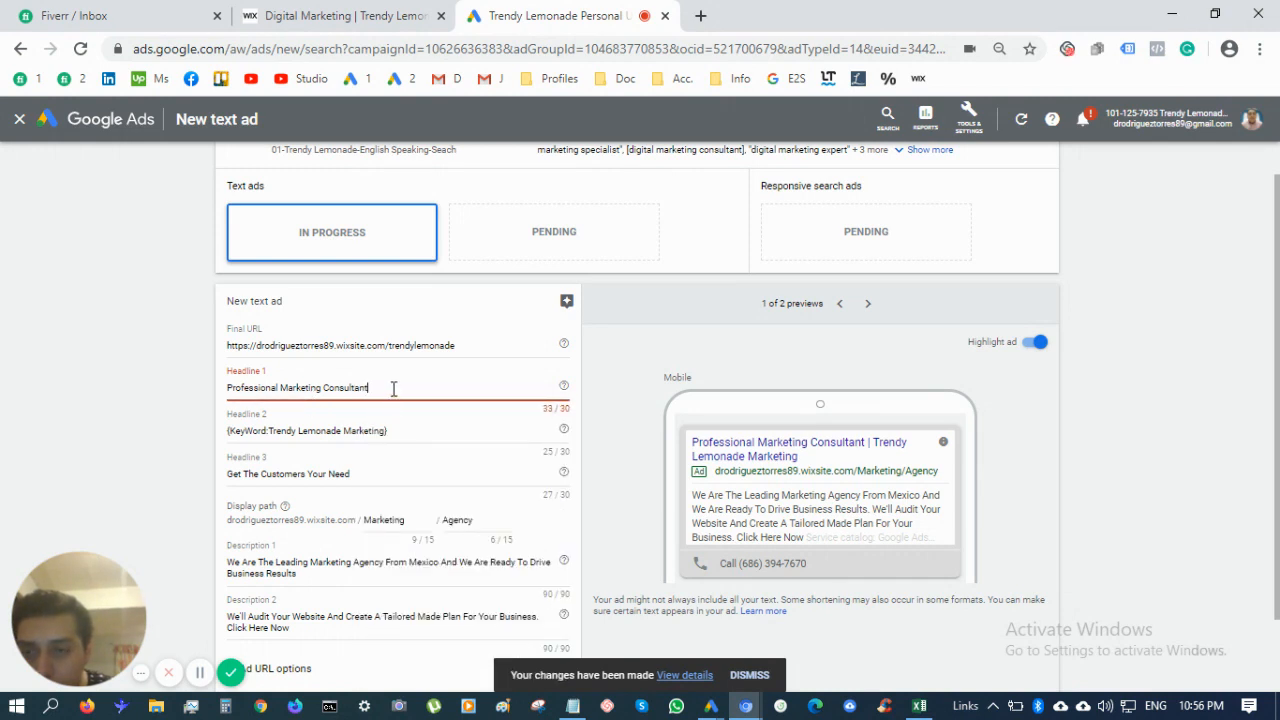
pyautogui.doubleClick(256, 391)
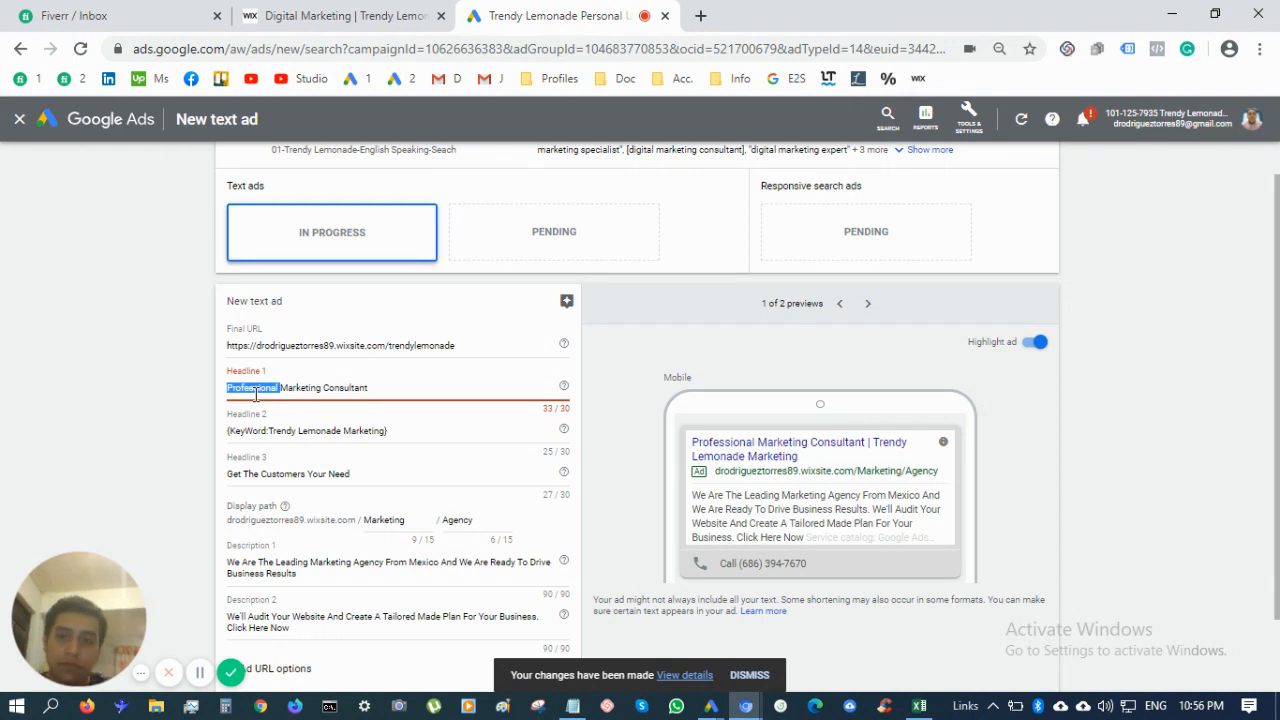
pyautogui.press('BackSpace')
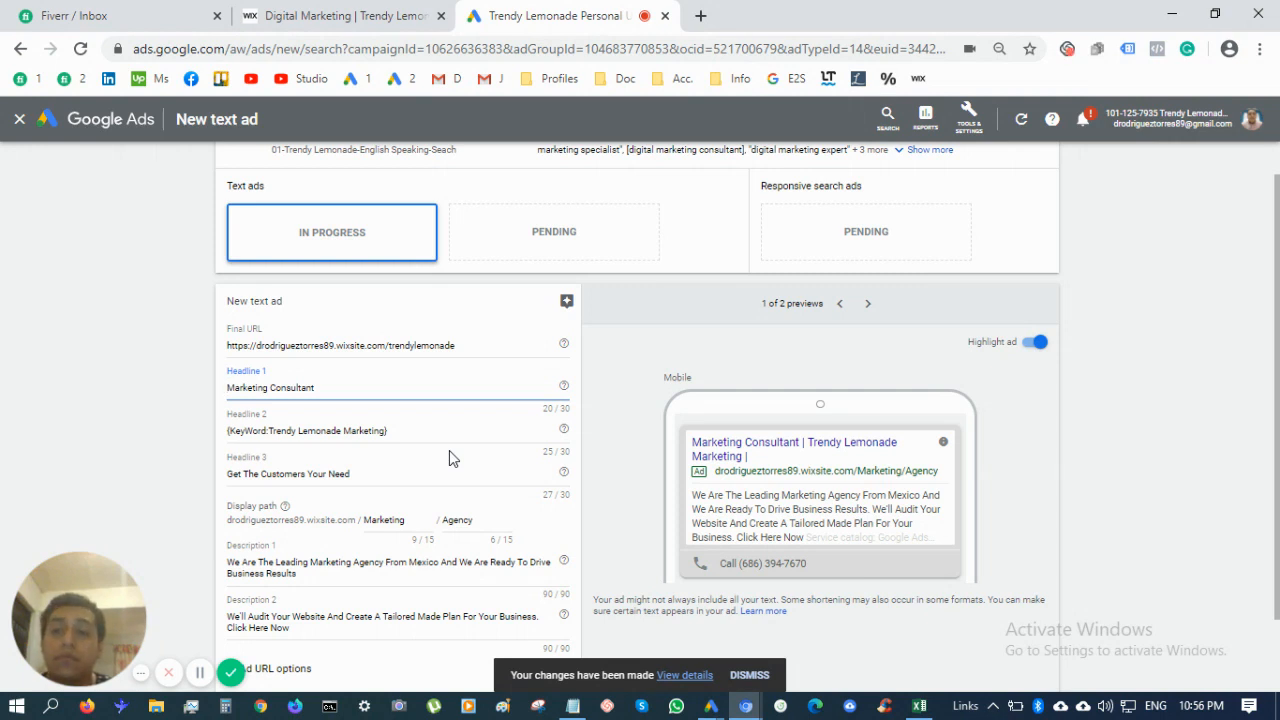
pyautogui.write('Expert')
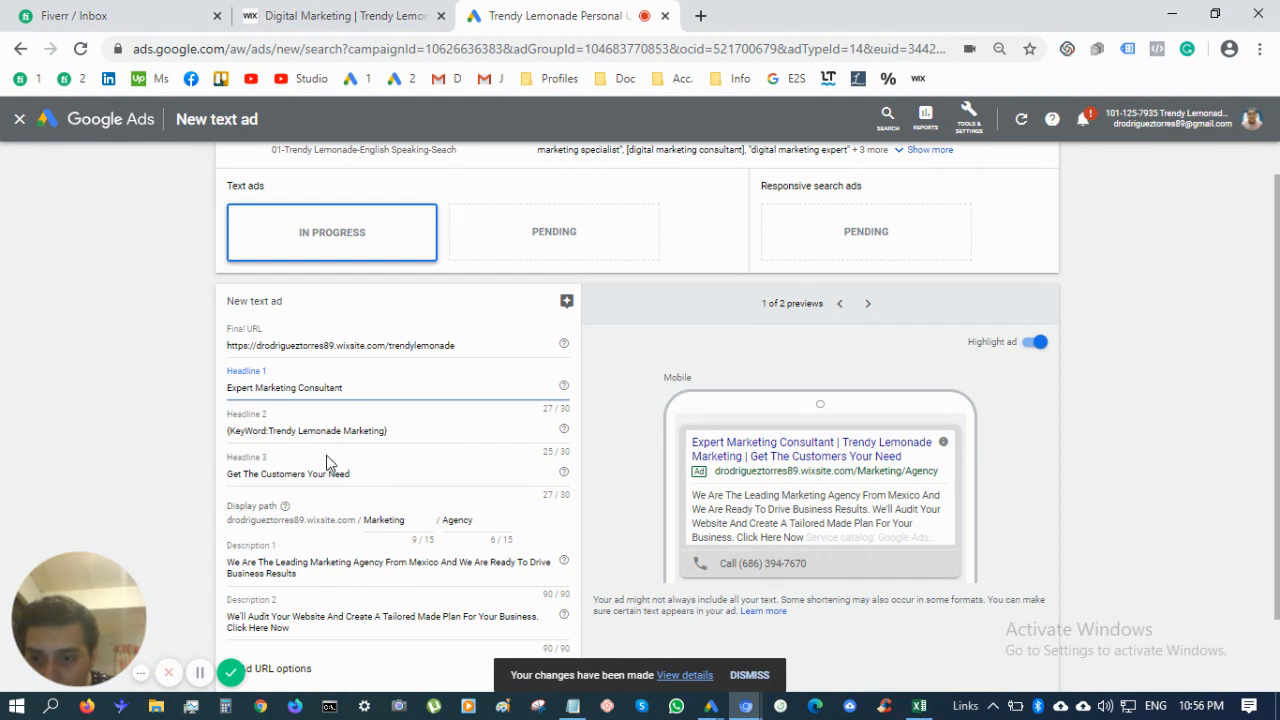
pyautogui.tripleClick(366, 475)
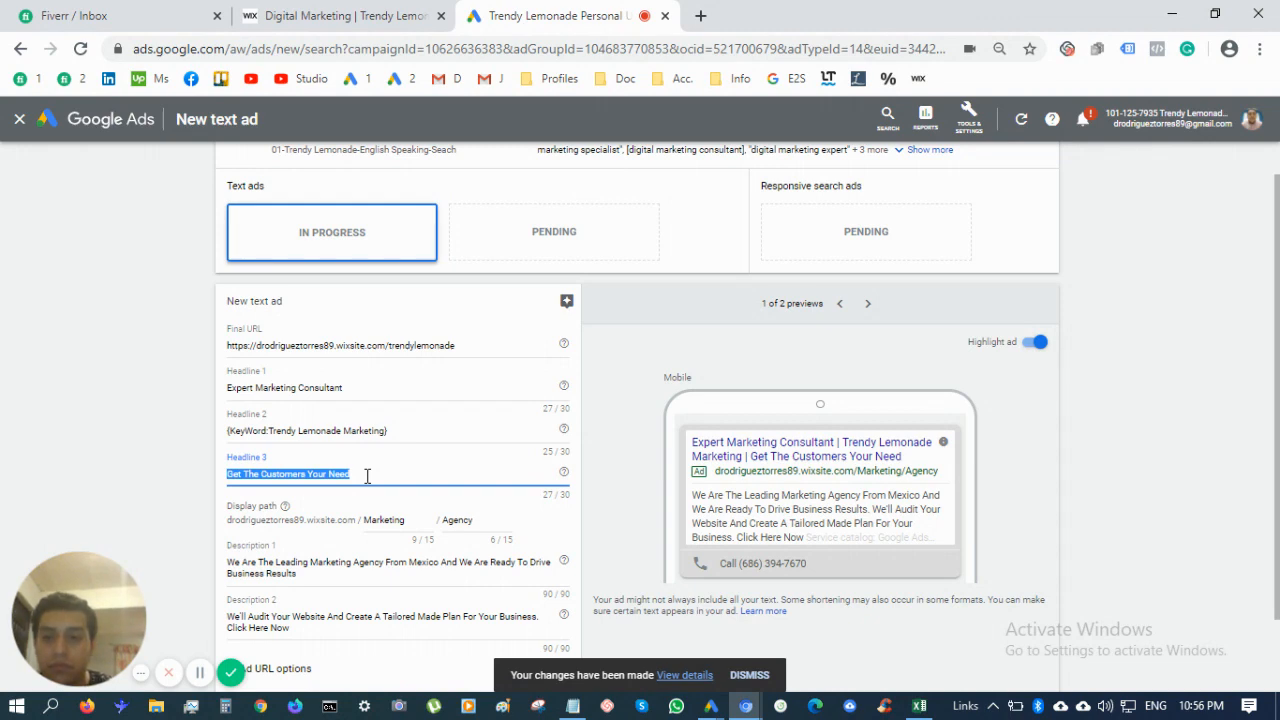
pyautogui.scroll(-1, 367, 478)
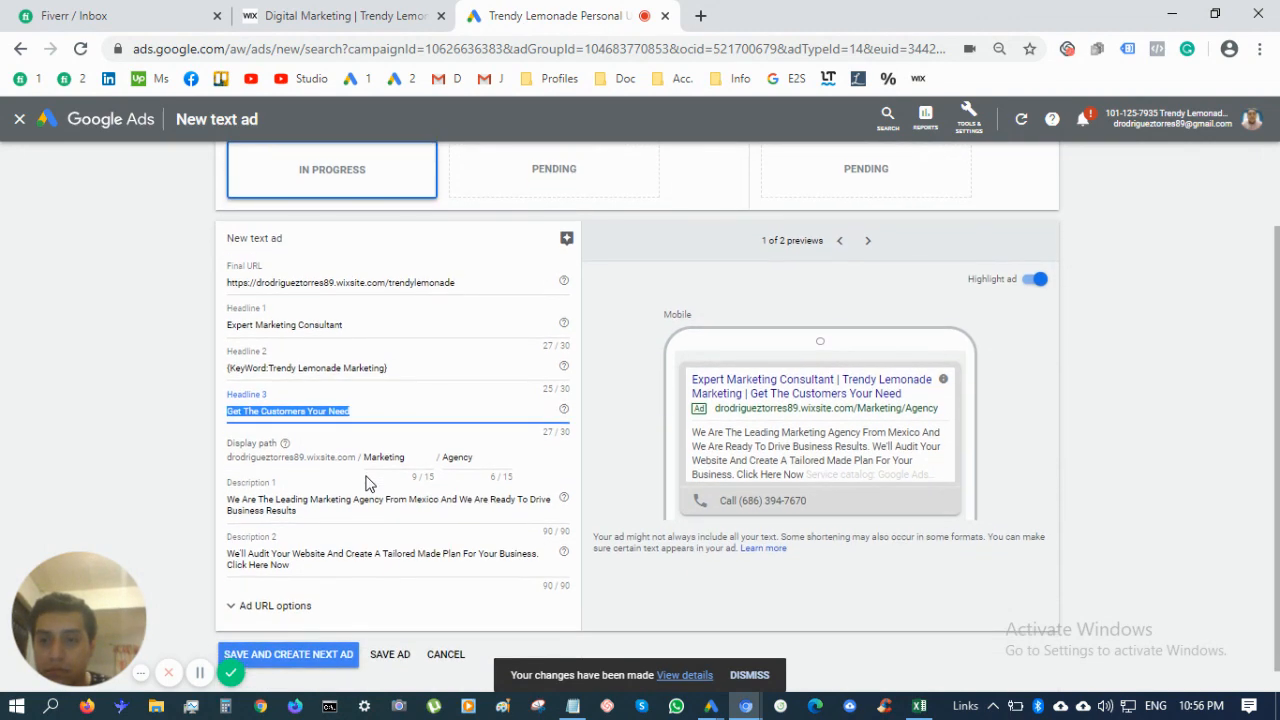
# Save the ad, then wrap the next ad's Headline 1 in a {Keyword:…} insertion
pyautogui.click(343, 658)
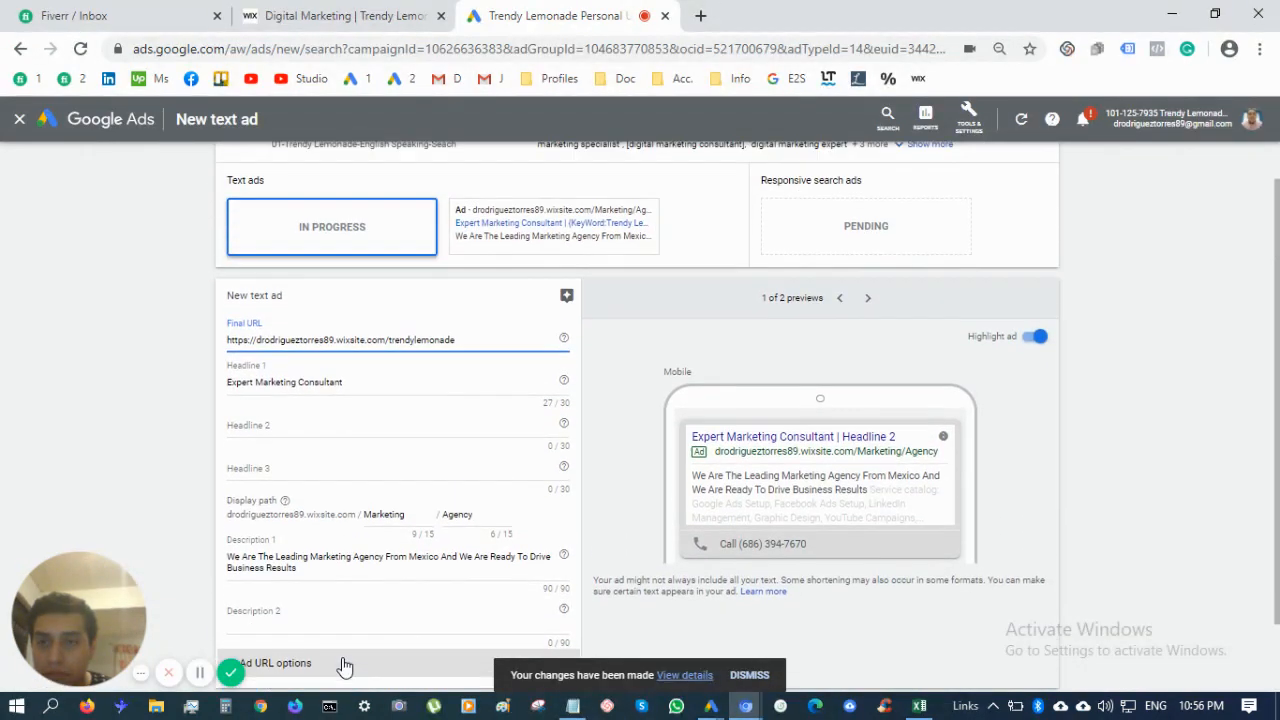
pyautogui.scroll(-1, 343, 666)
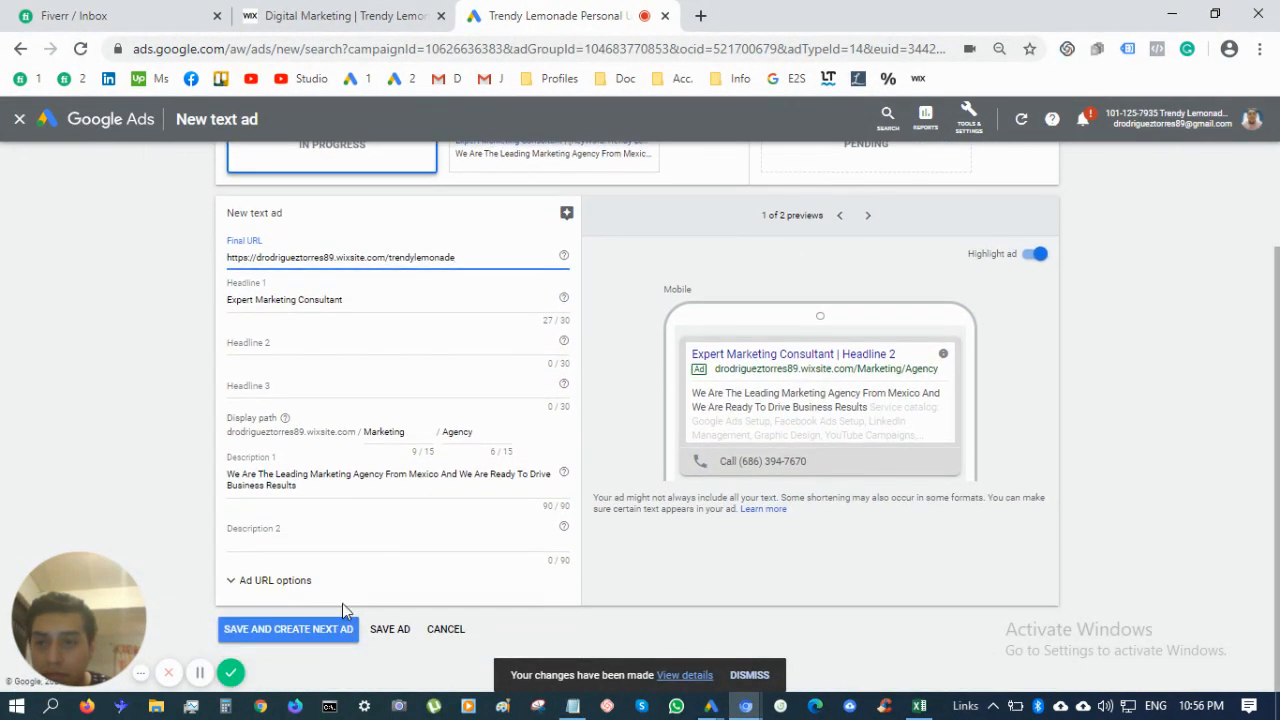
pyautogui.click(358, 346)
pyautogui.click(360, 299)
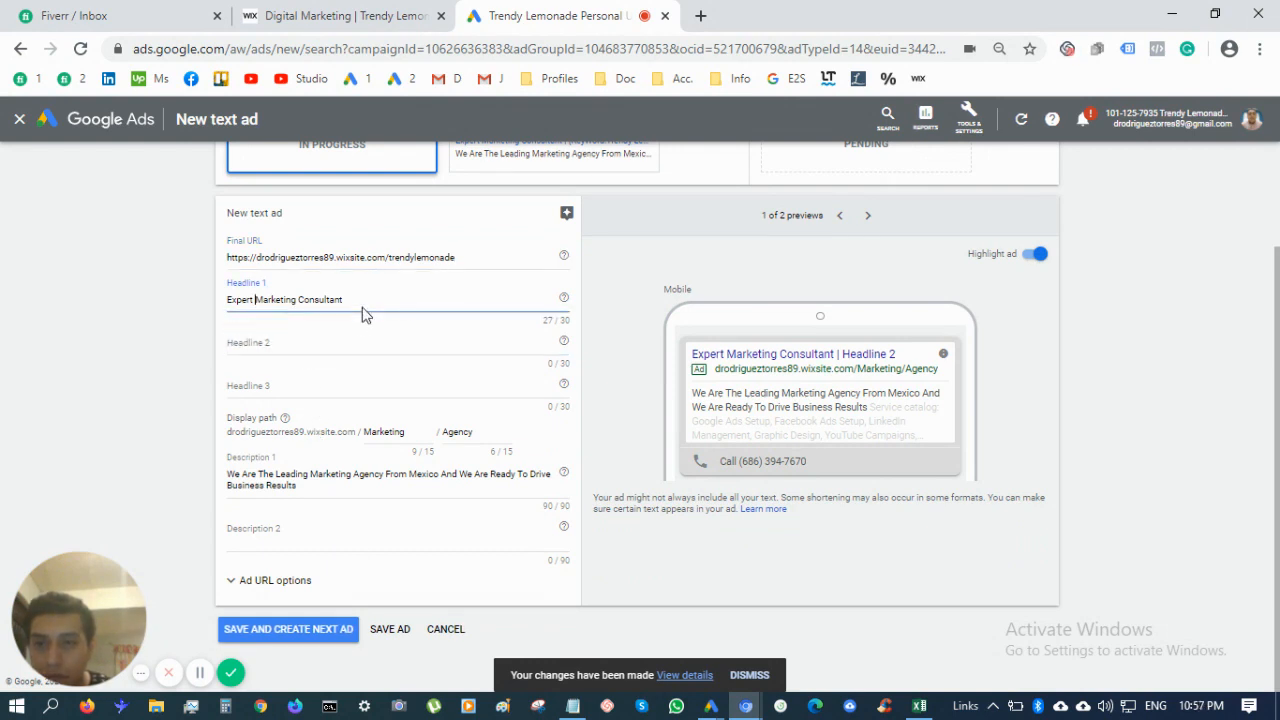
pyautogui.click(366, 303)
pyautogui.write('}')
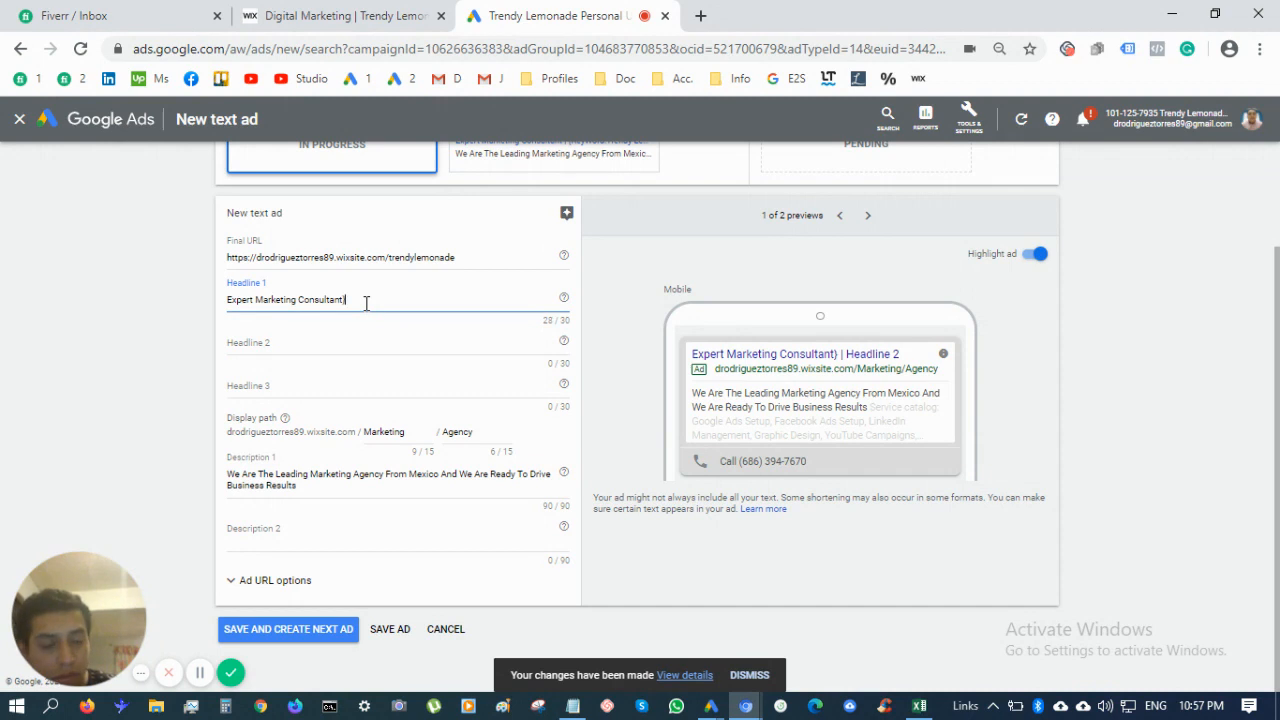
pyautogui.press('Home')
pyautogui.write('{Keyw')
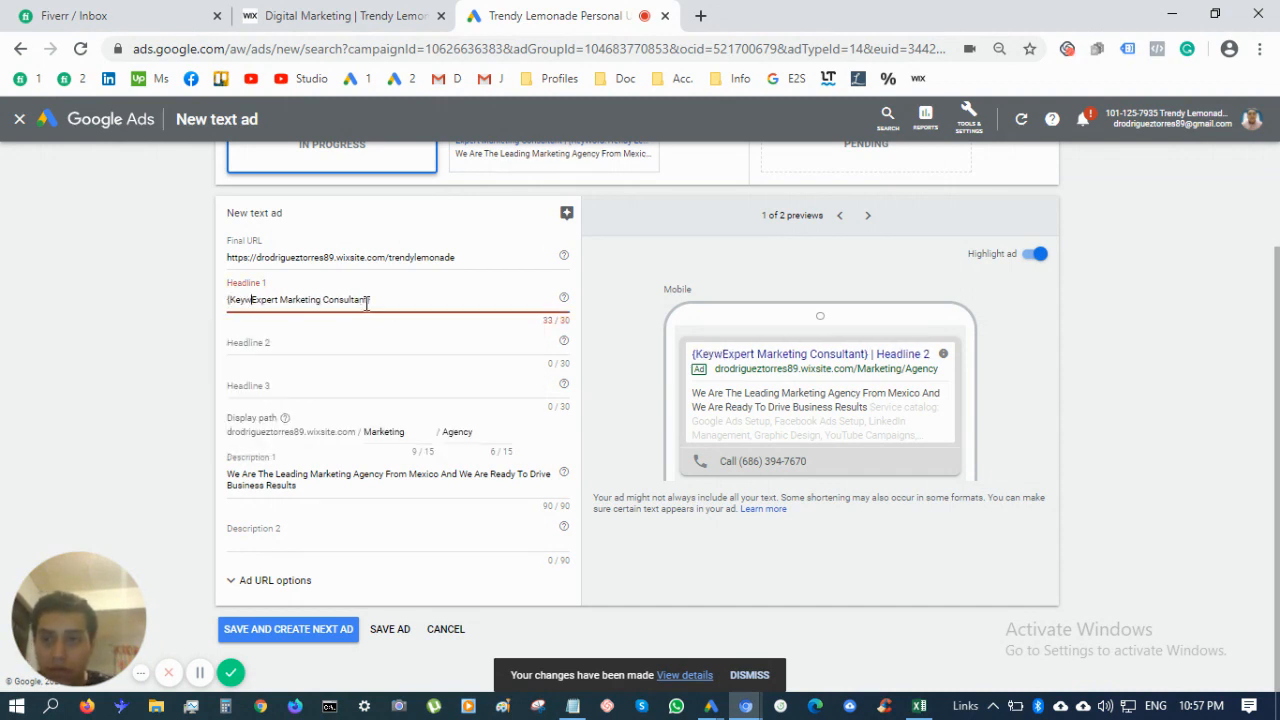
pyautogui.write('ord:')
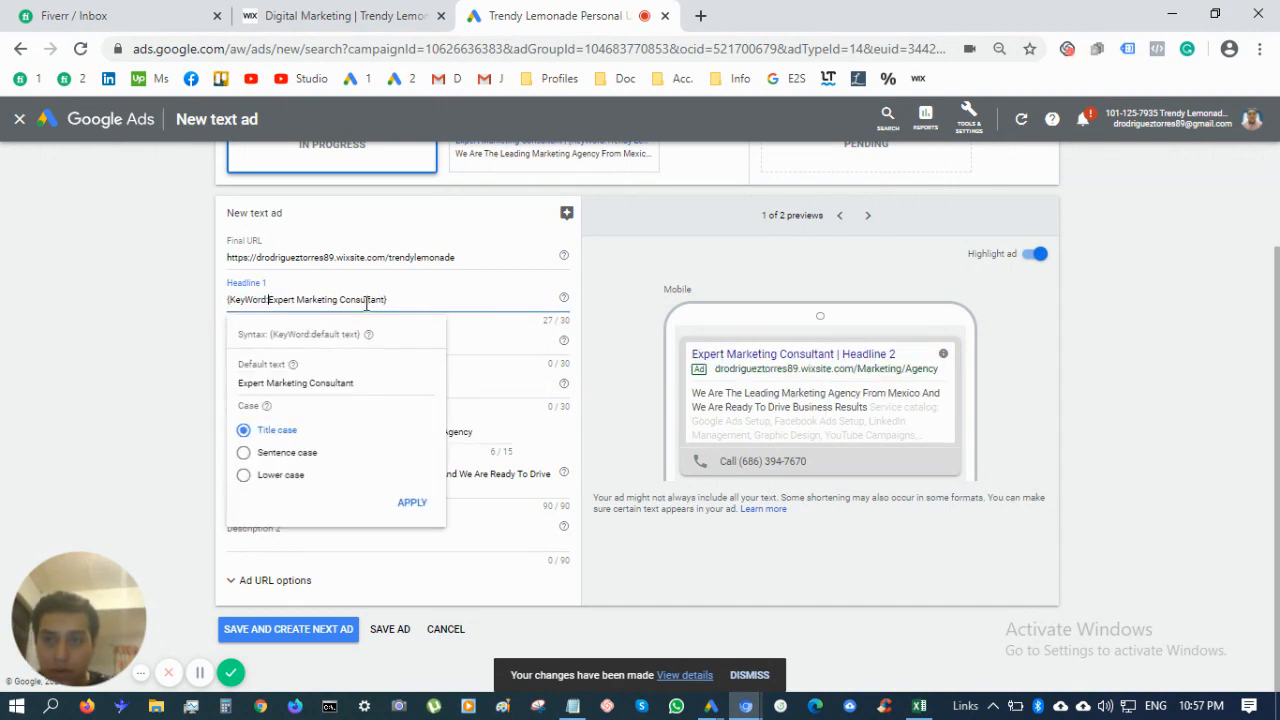
pyautogui.click(460, 318)
# Set headlines 'Trendy Lemonade Marketing' and 'HQ Traffic For Your Business', and path 'Expert'
pyautogui.click(463, 344)
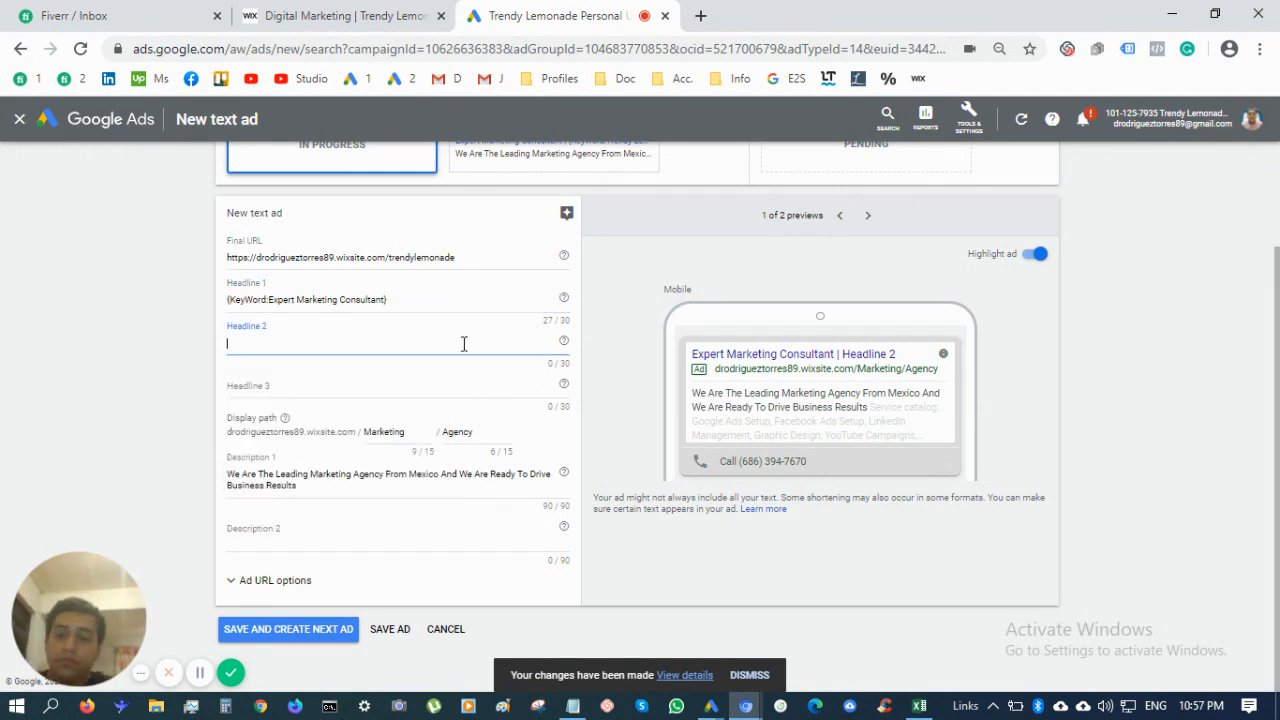
pyautogui.write('Trendy Lemo')
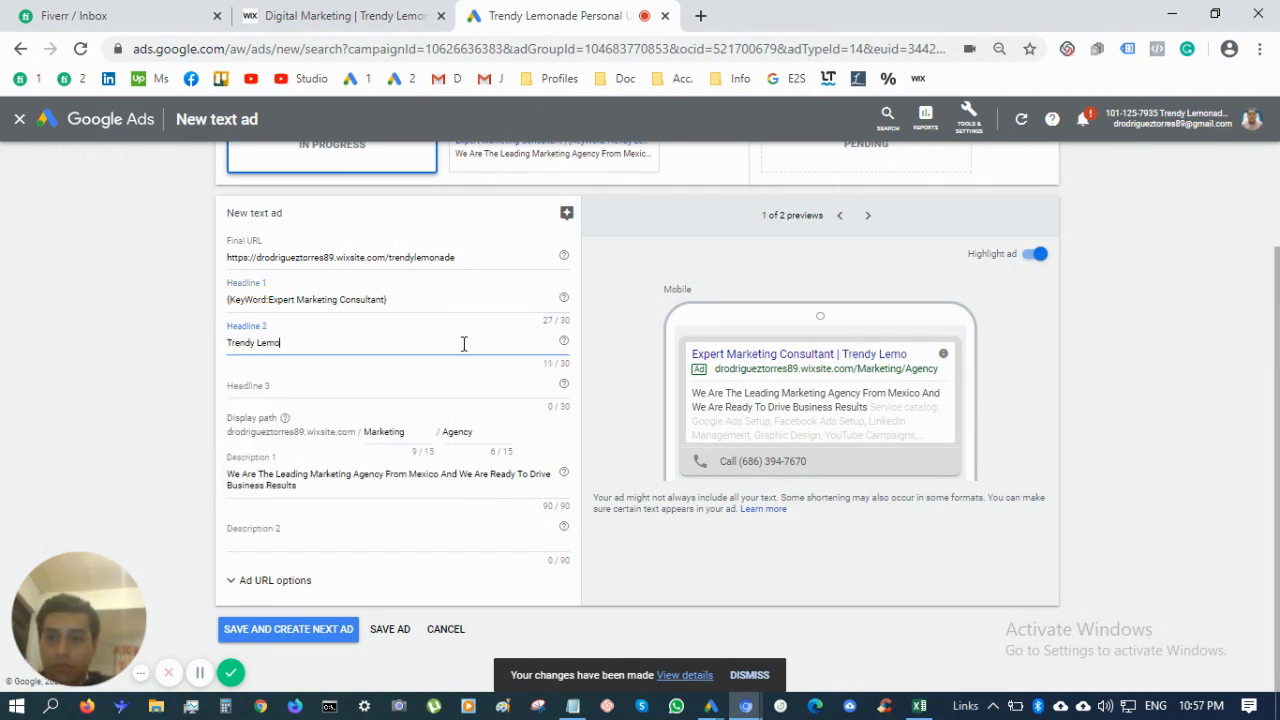
pyautogui.write('nade Marketing')
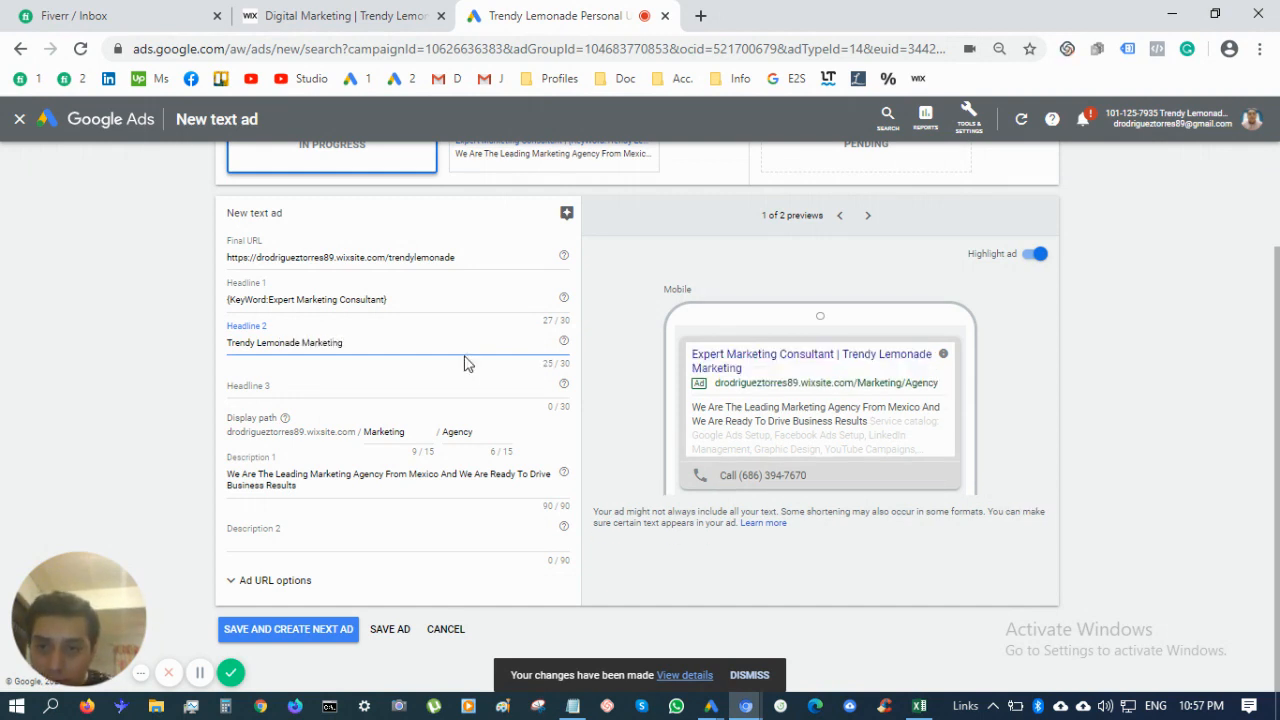
pyautogui.click(463, 386)
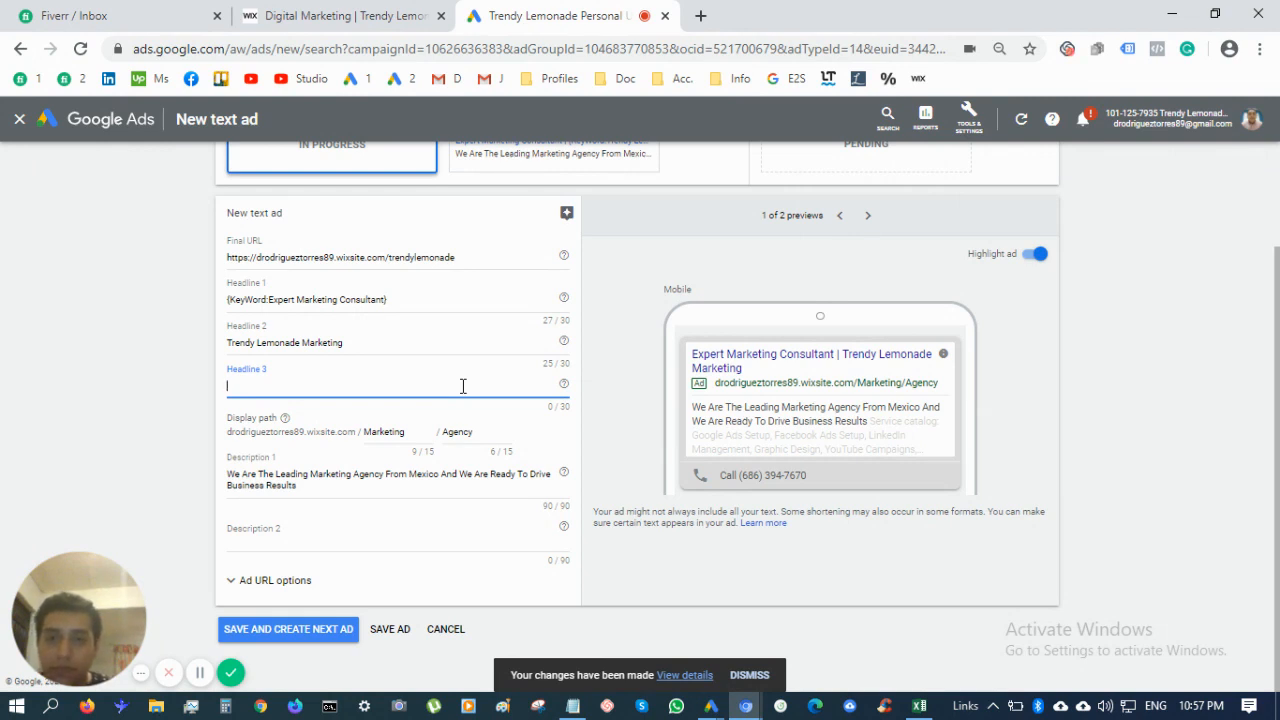
pyautogui.write('Your B')
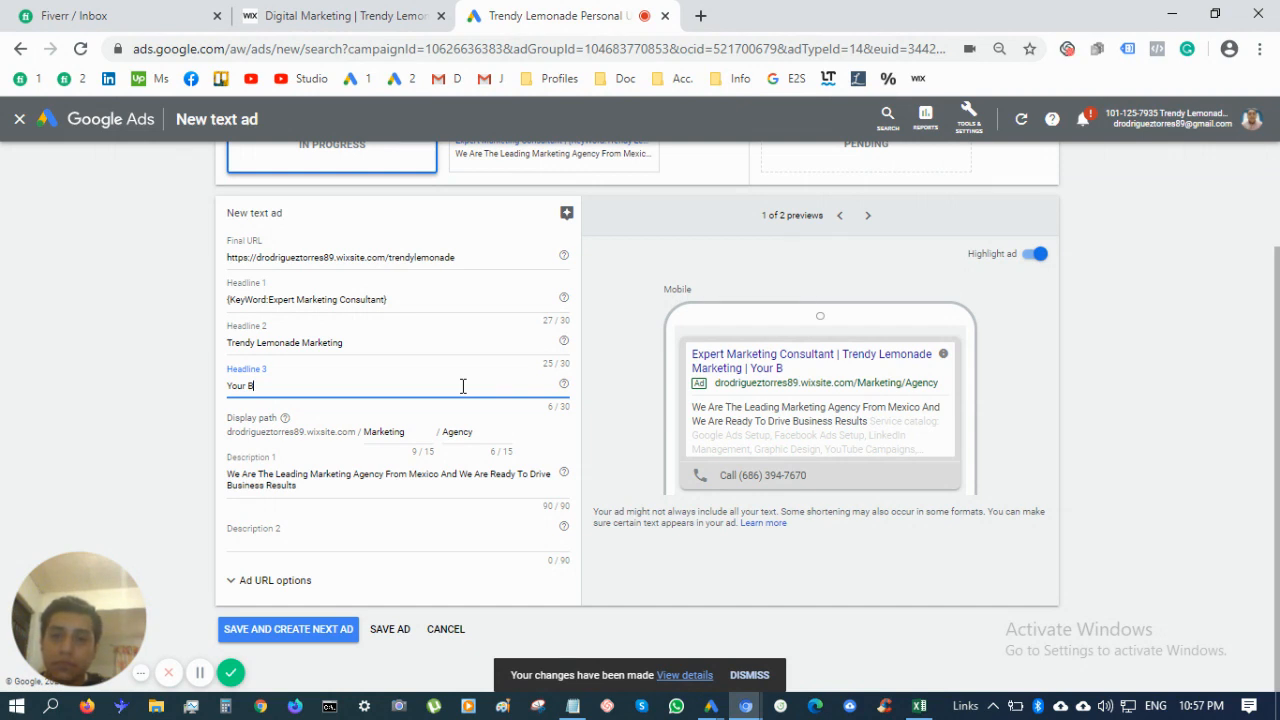
pyautogui.press('BackSpace')
pyautogui.press('BackSpace')
pyautogui.press('BackSpace')
pyautogui.press('BackSpace')
pyautogui.press('BackSpace')
pyautogui.press('BackSpace')
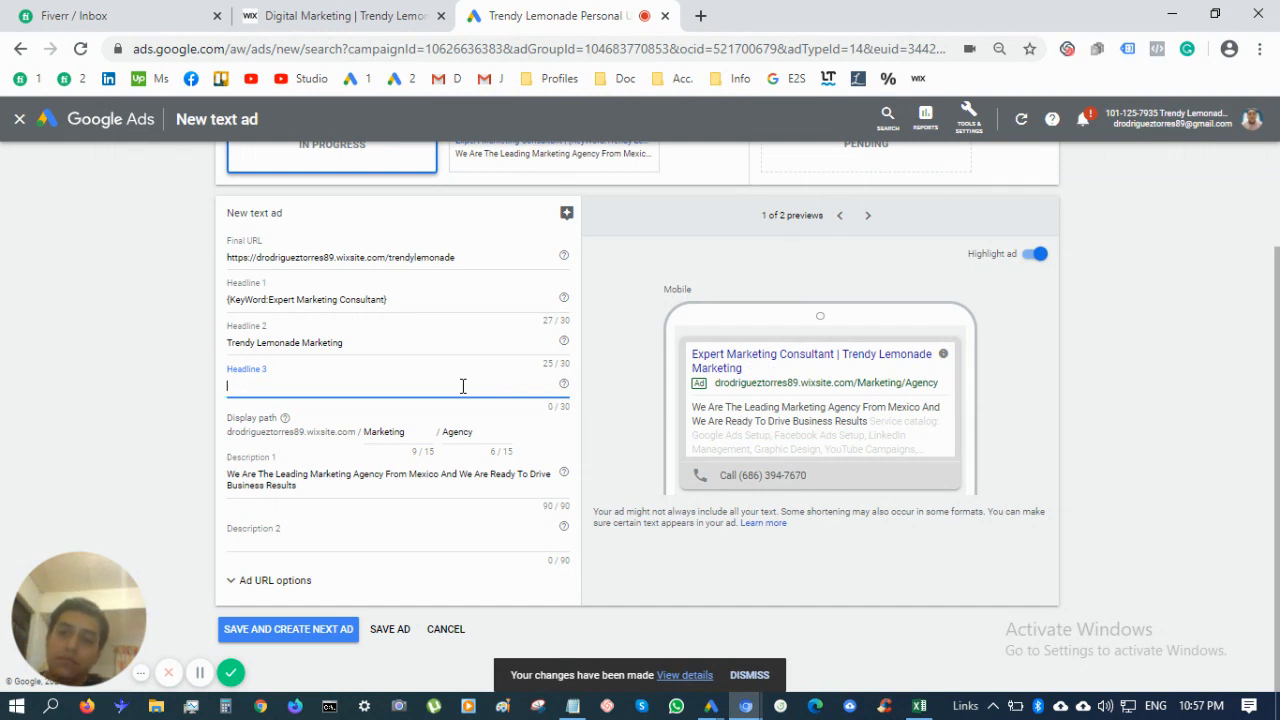
pyautogui.write('HQ')
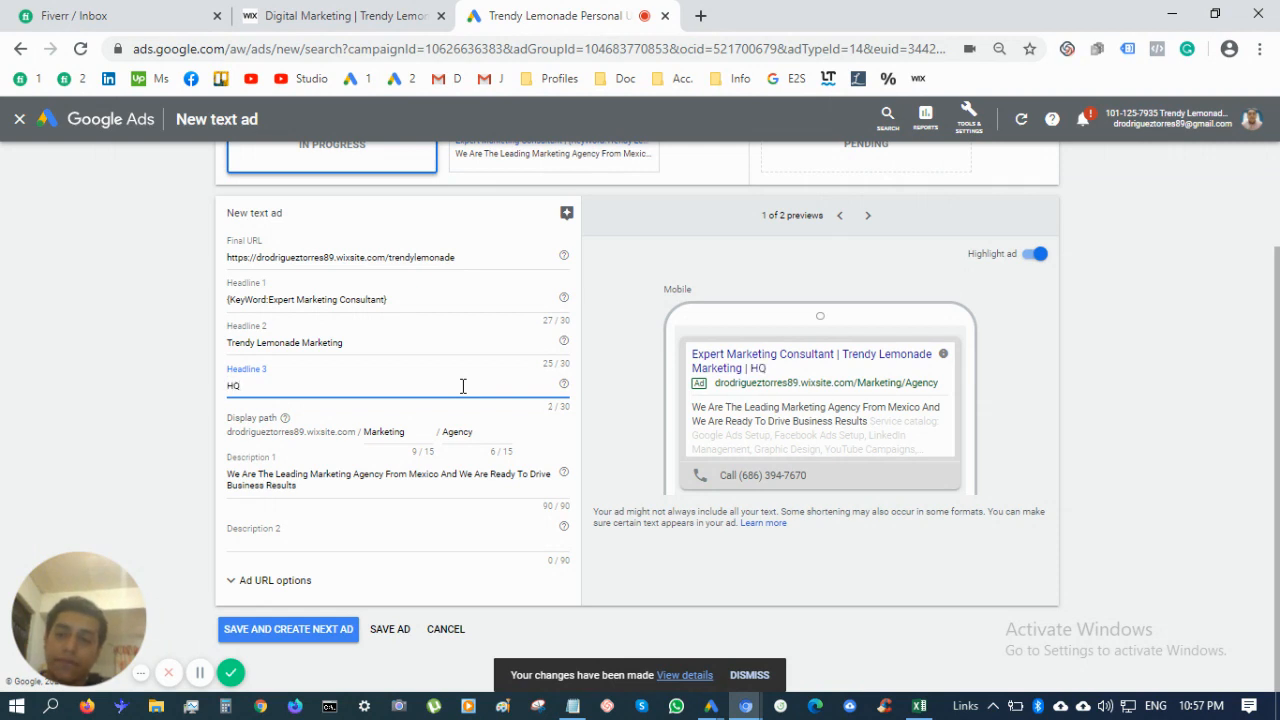
pyautogui.write(' Traffic')
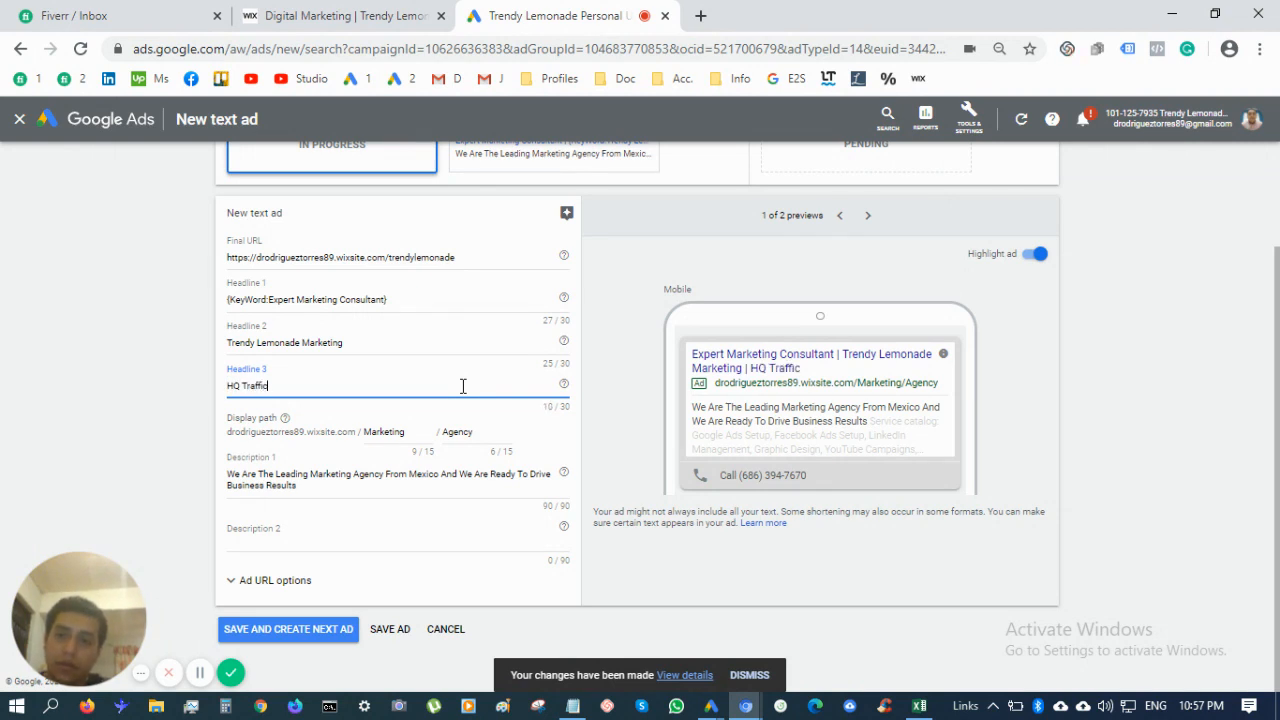
pyautogui.write(' For Your Bus')
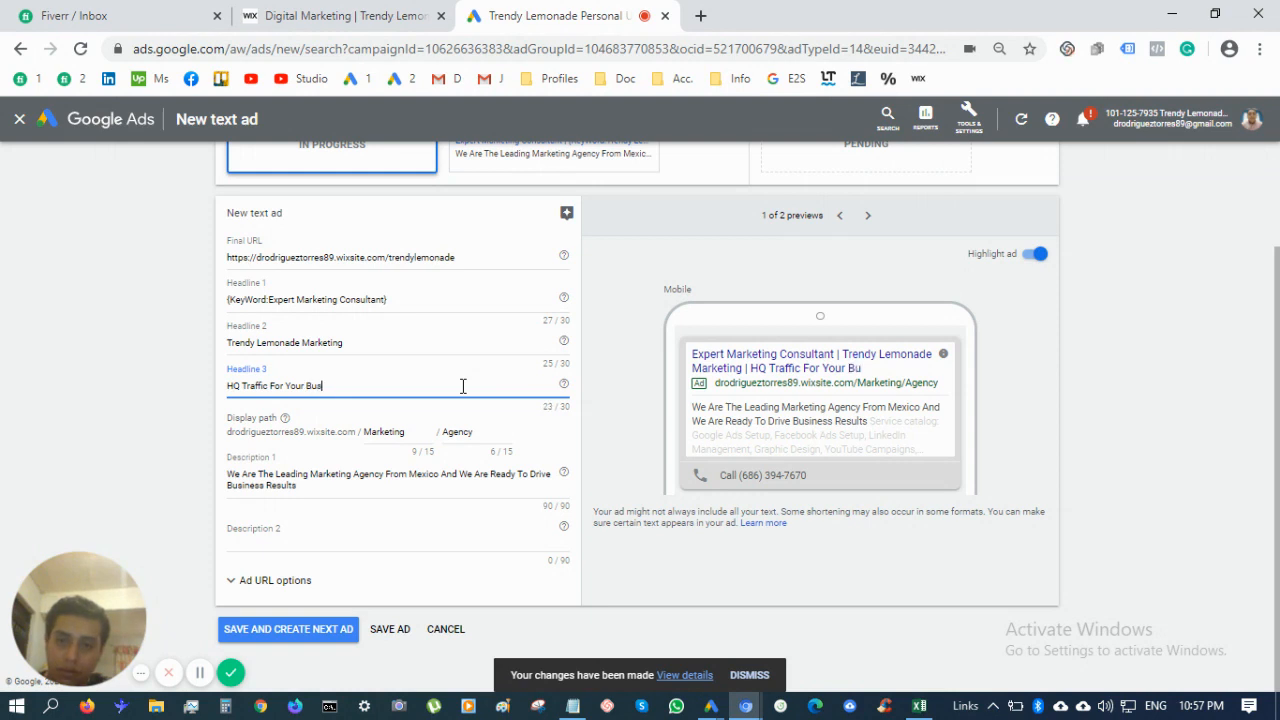
pyautogui.write('iness')
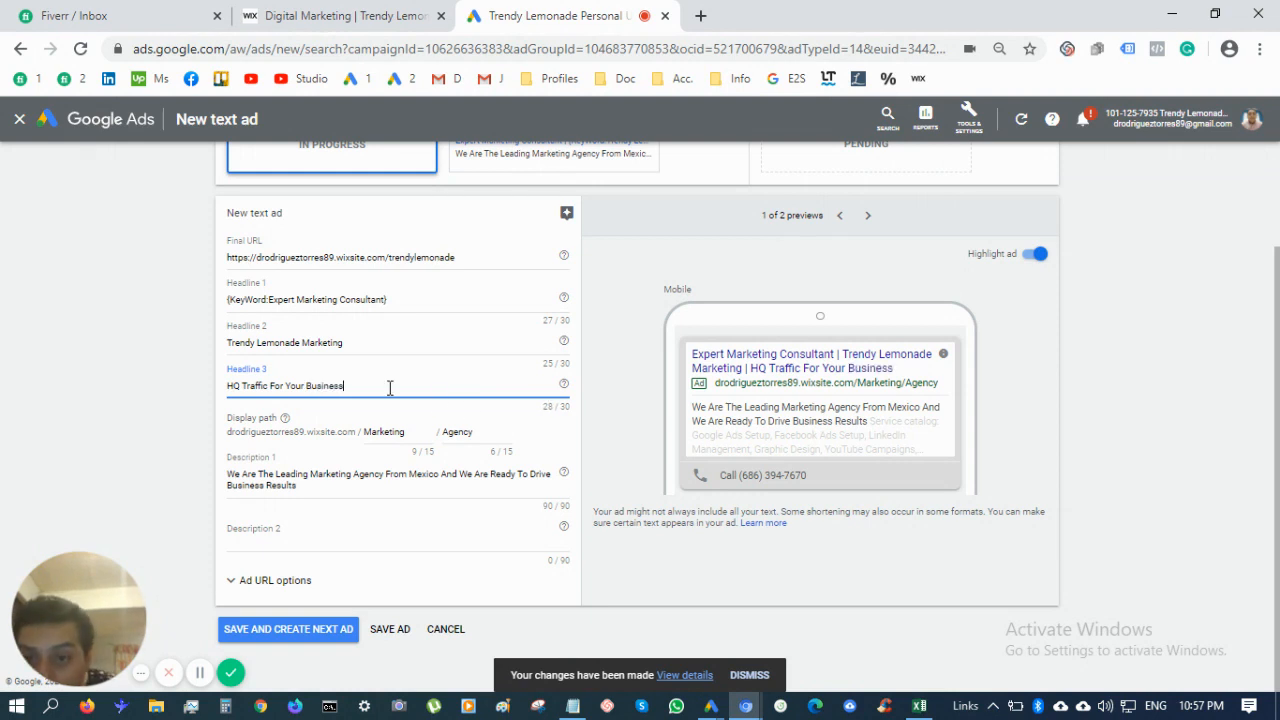
pyautogui.doubleClick(466, 432)
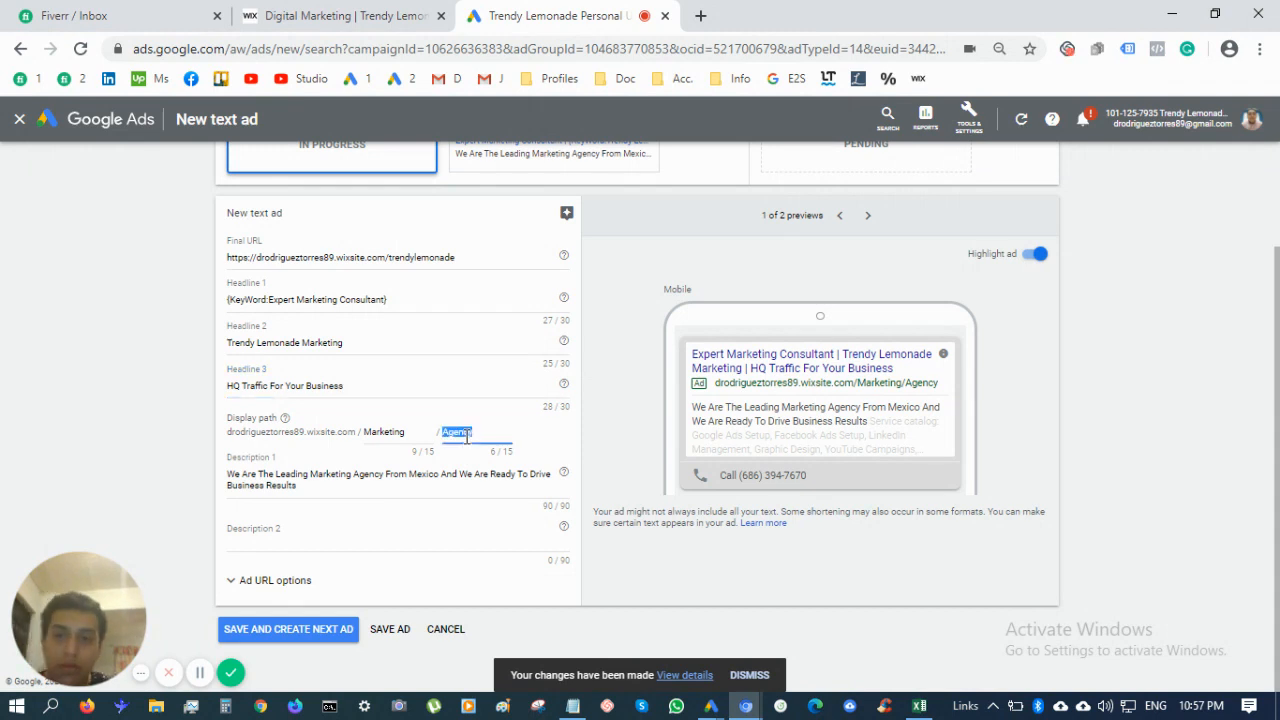
pyautogui.write('Expert')
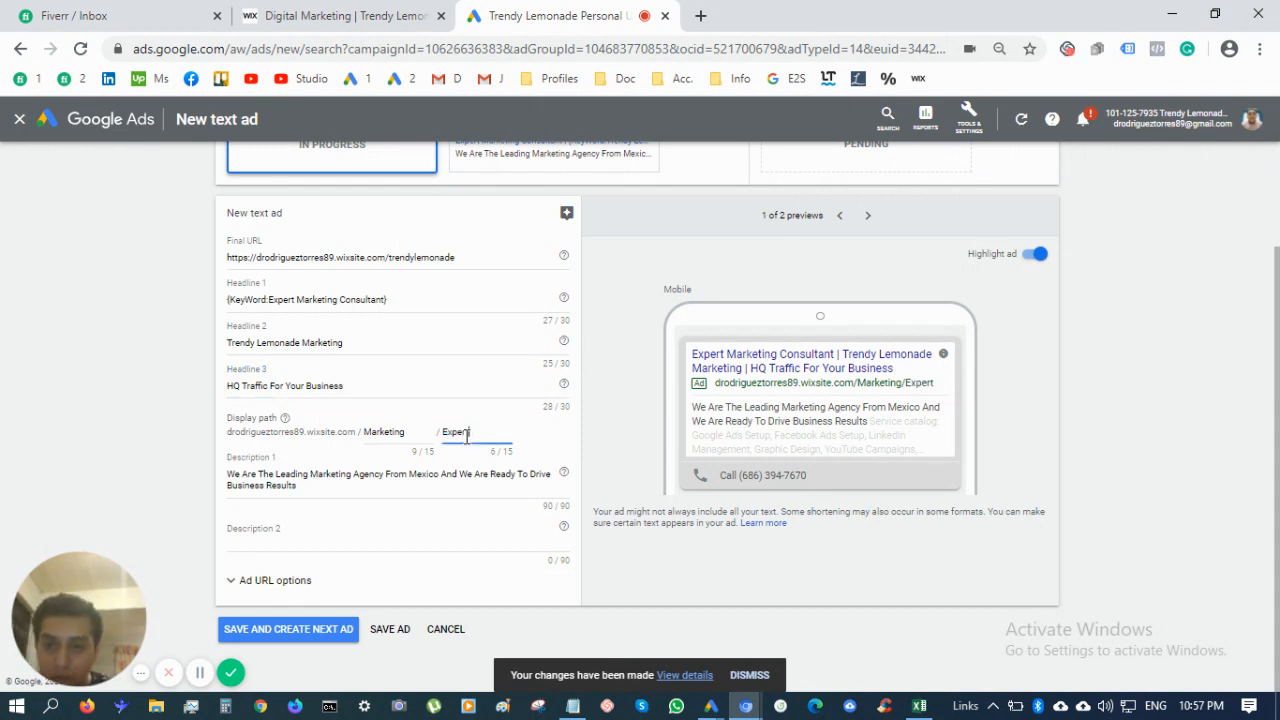
# Replace Description 1 with '10 Years Of Experience Driving Business Results For Upstarts & Entrepreneurs Online'
pyautogui.moveTo(318, 485); pyautogui.dragTo(22, 453)
pyautogui.press('BackSpace')
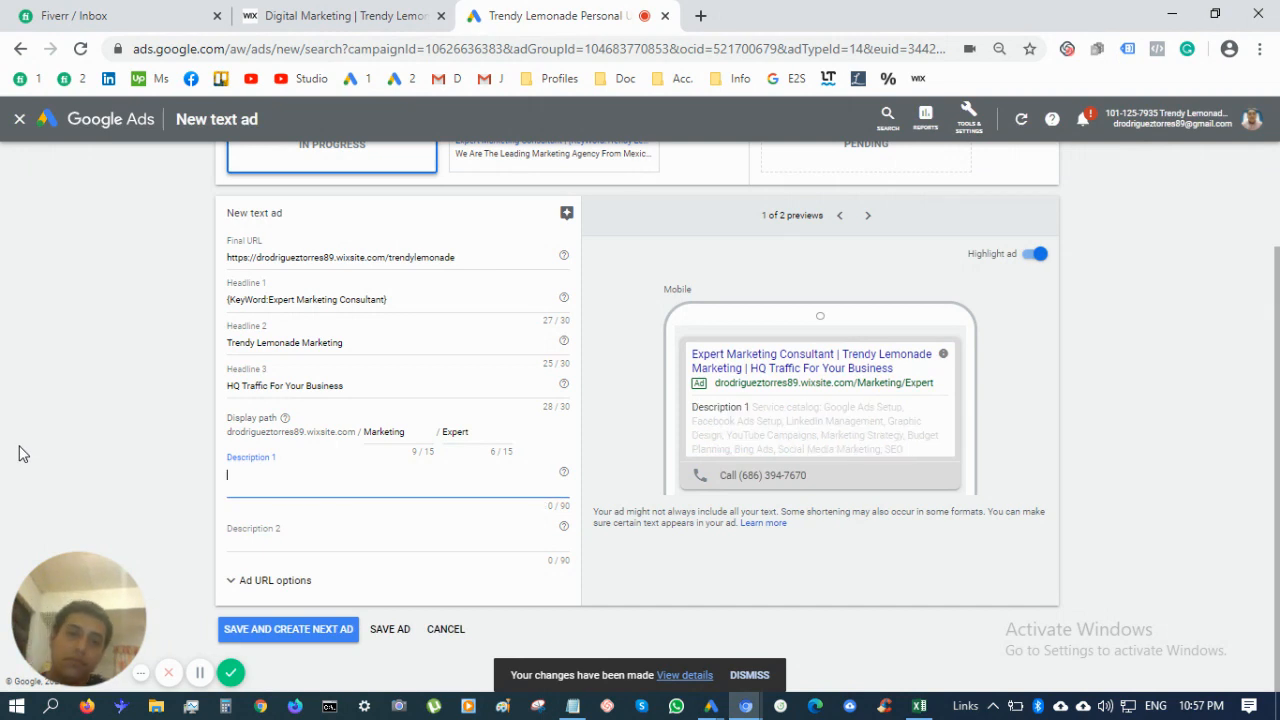
pyautogui.write("I'll")
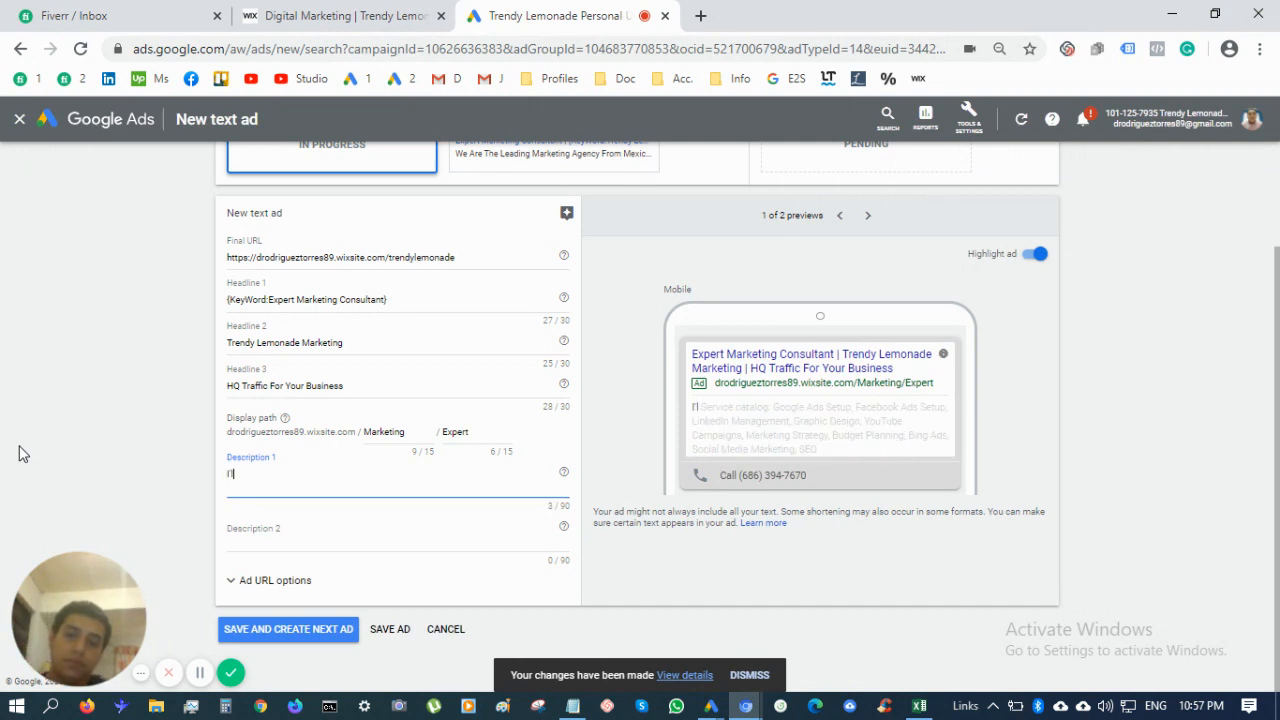
pyautogui.press('BackSpace')
pyautogui.press('BackSpace')
pyautogui.press('BackSpace')
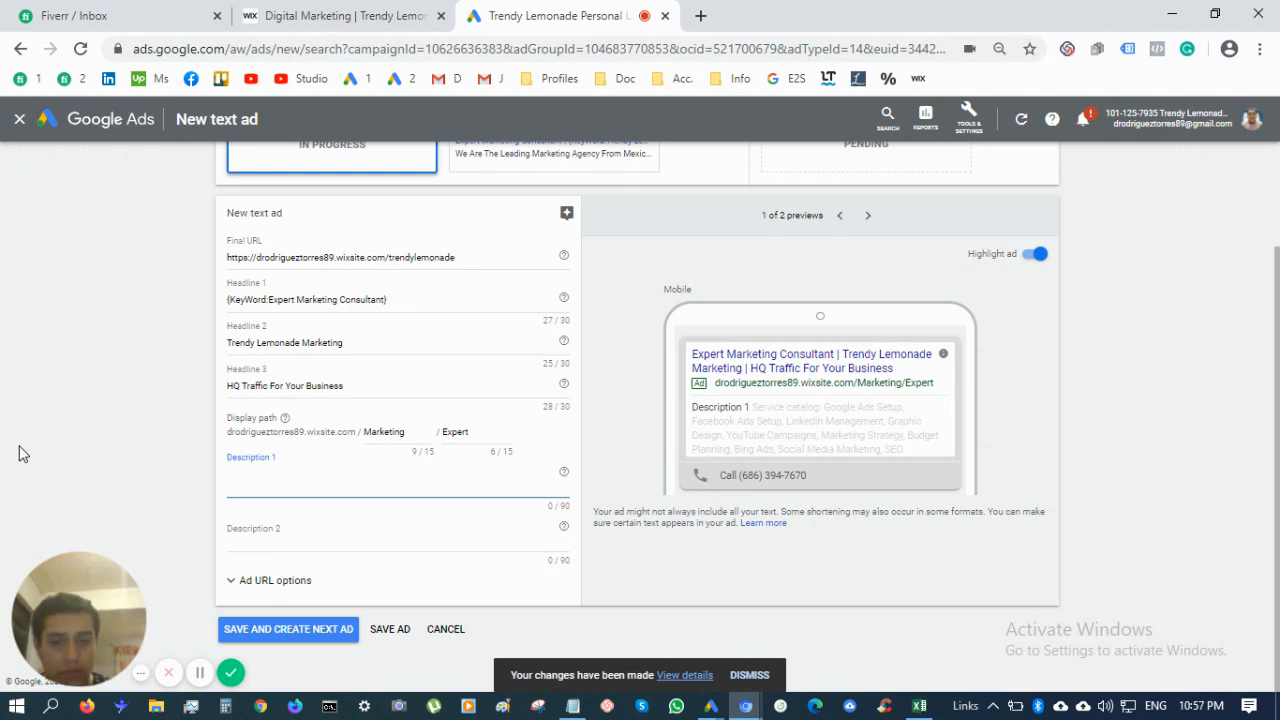
pyautogui.write('10')
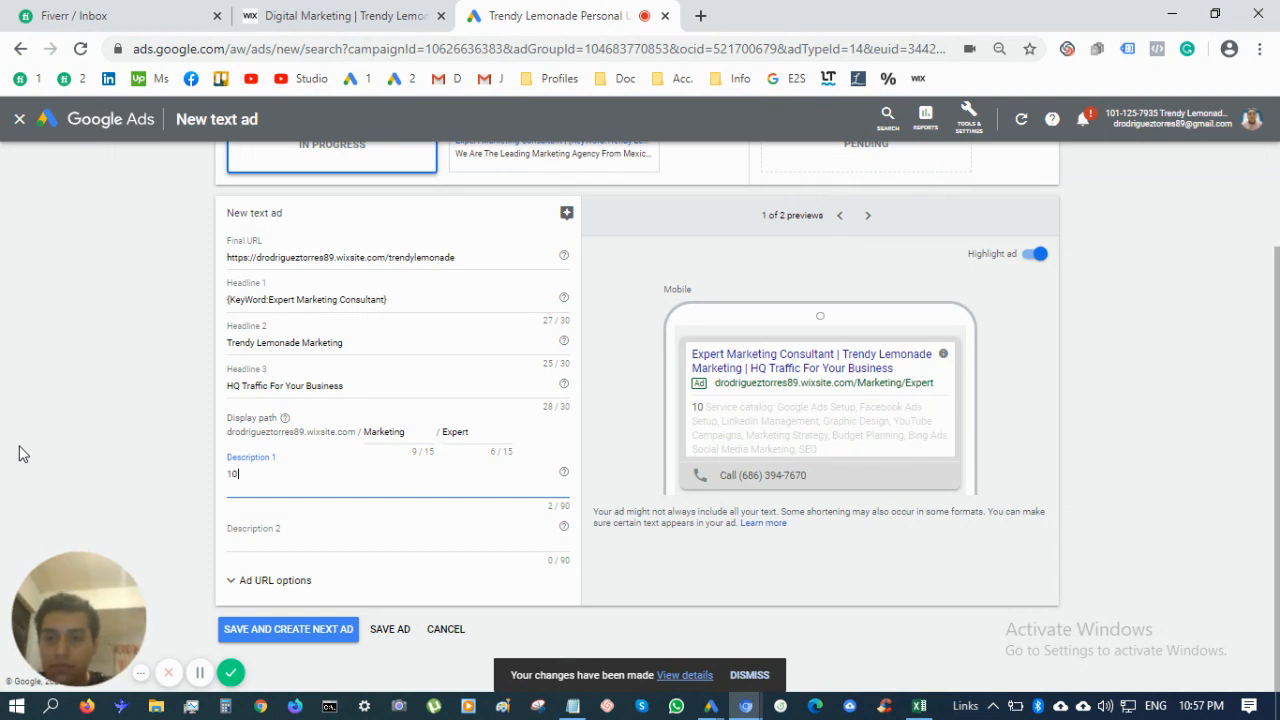
pyautogui.write(' Years Of E')
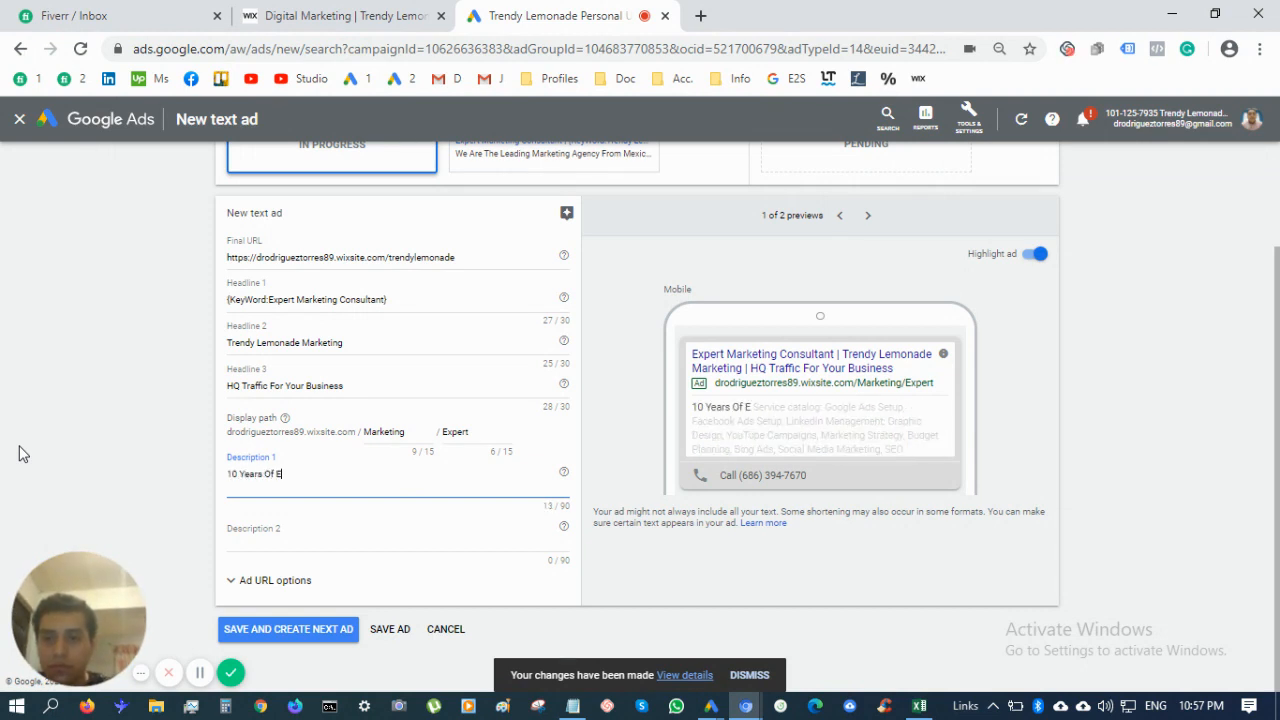
pyautogui.write('xperience Drivi')
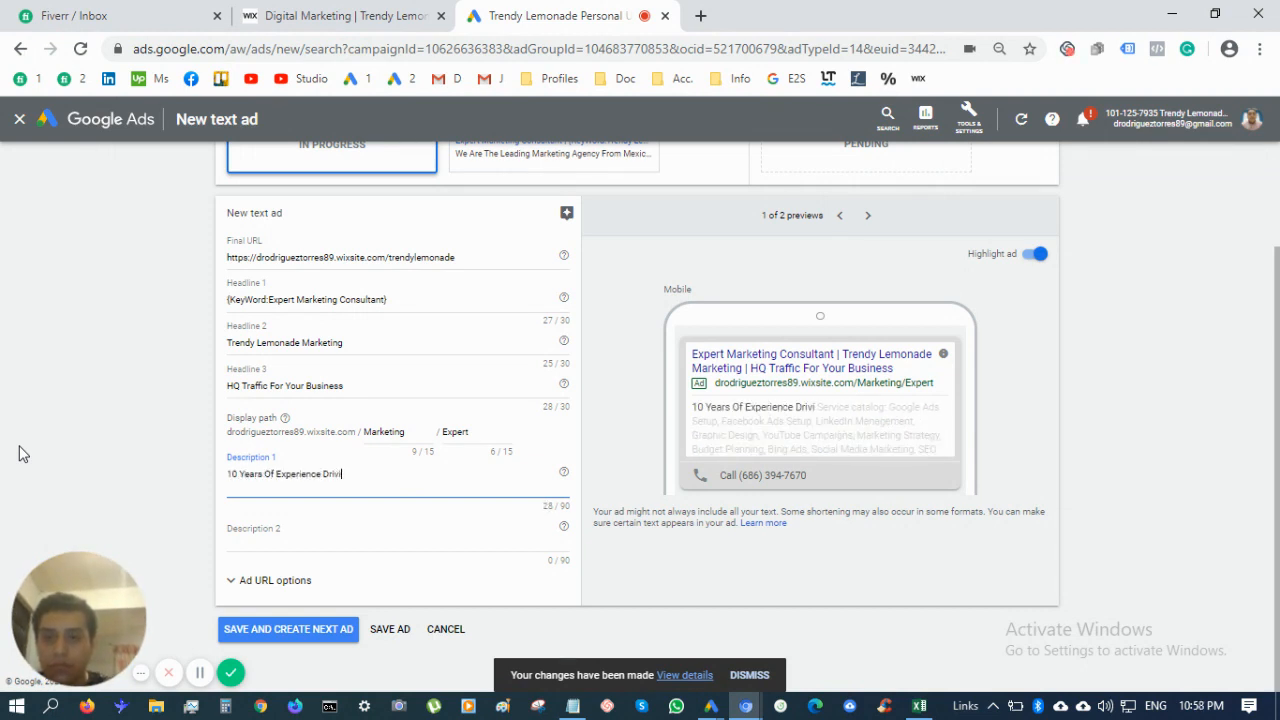
pyautogui.write('ng Business RE')
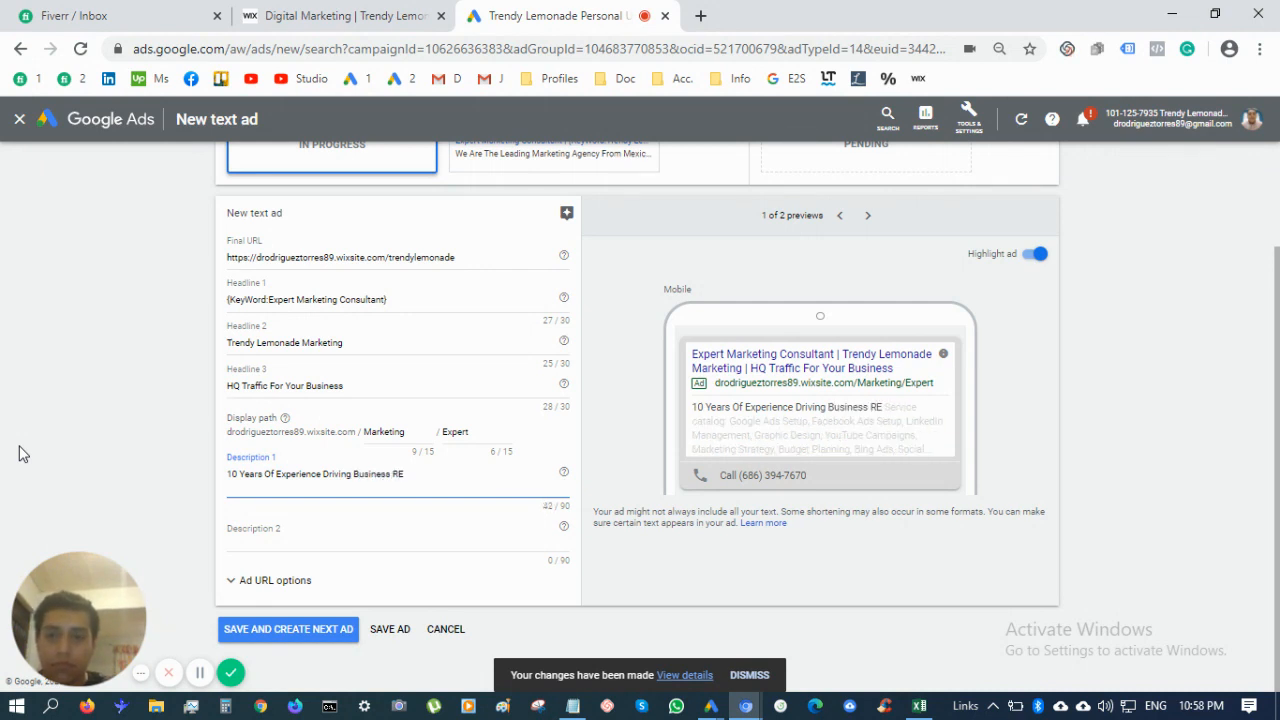
pyautogui.press('BackSpace')
pyautogui.write('esults For')
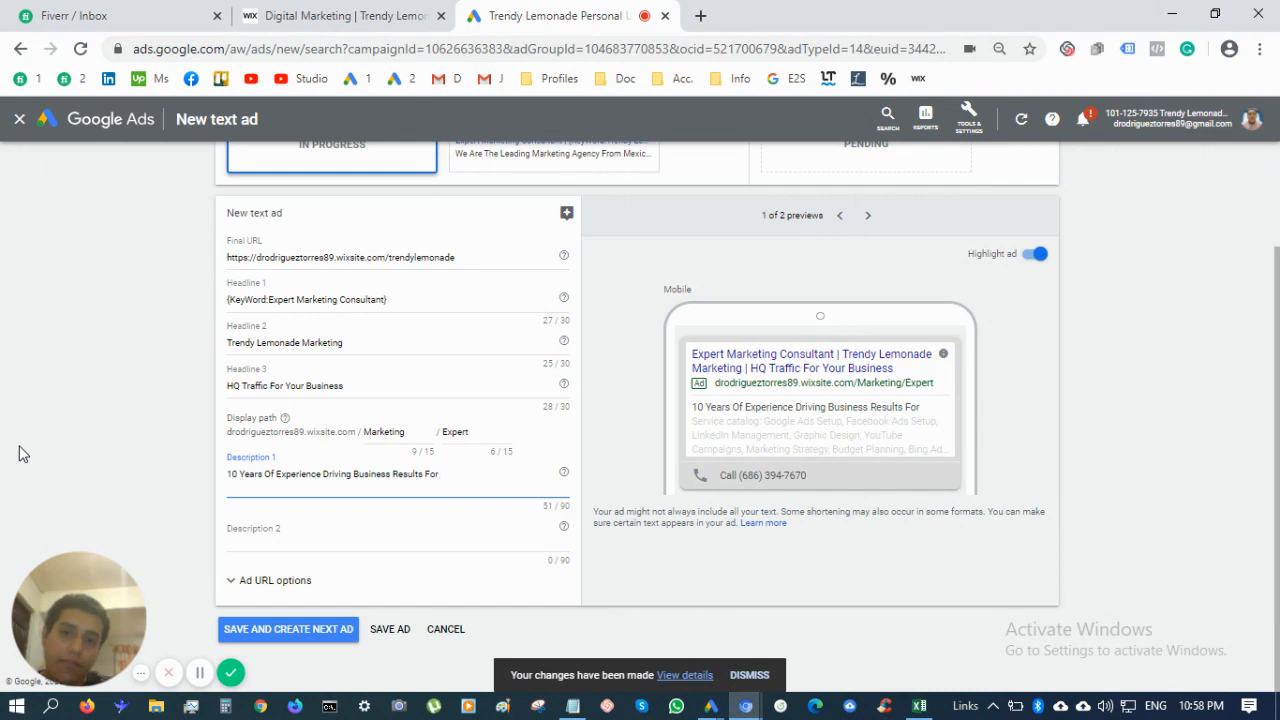
pyautogui.write(' Upstart')
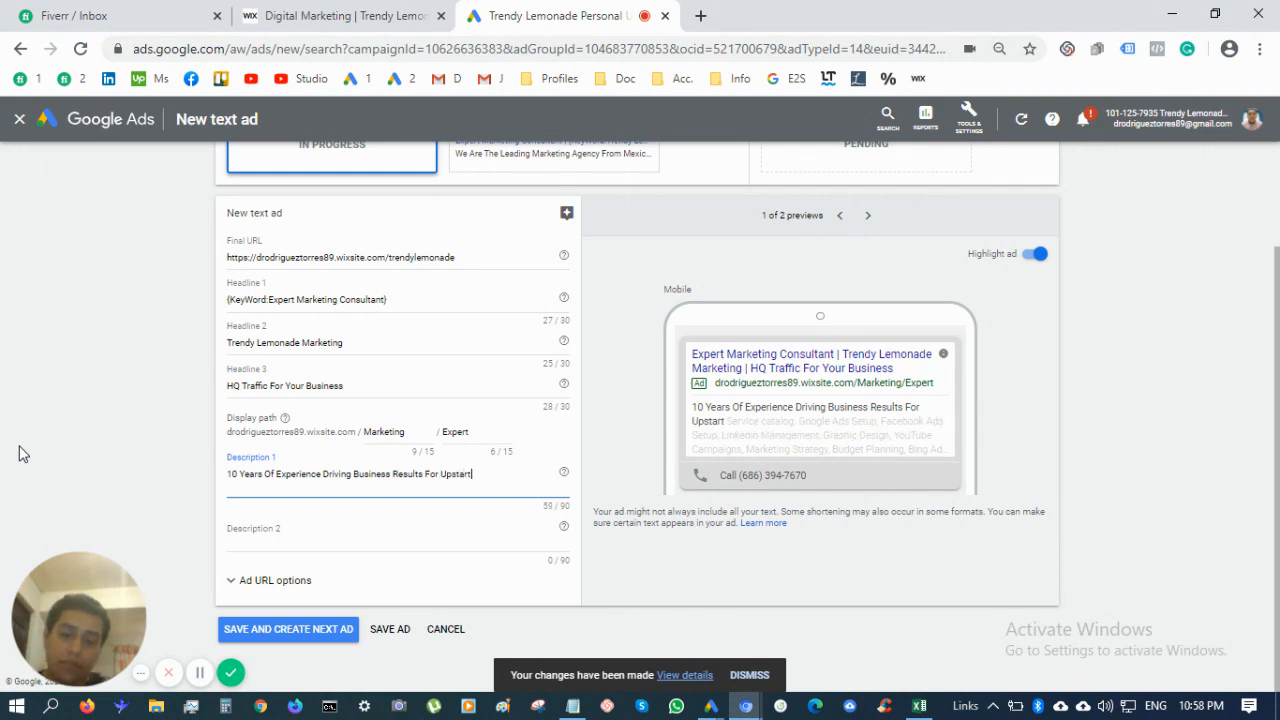
pyautogui.write('s &')
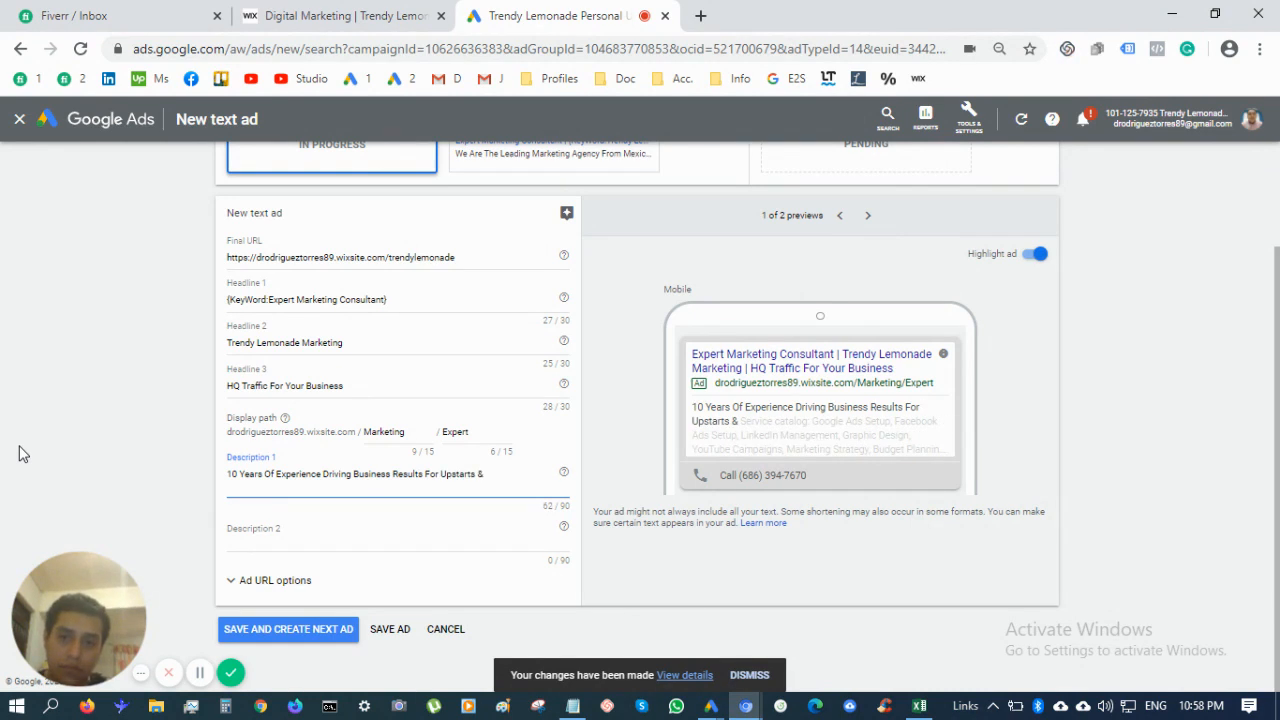
pyautogui.write(' Entre')
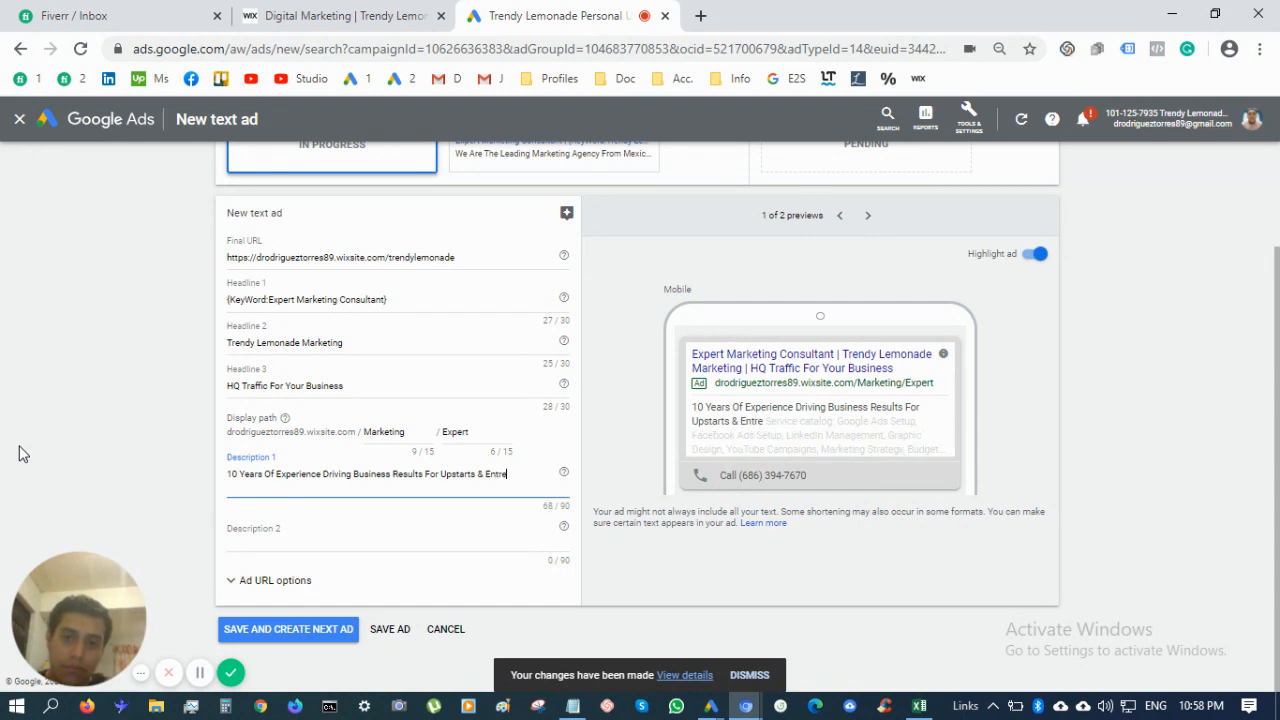
pyautogui.write('preneurs')
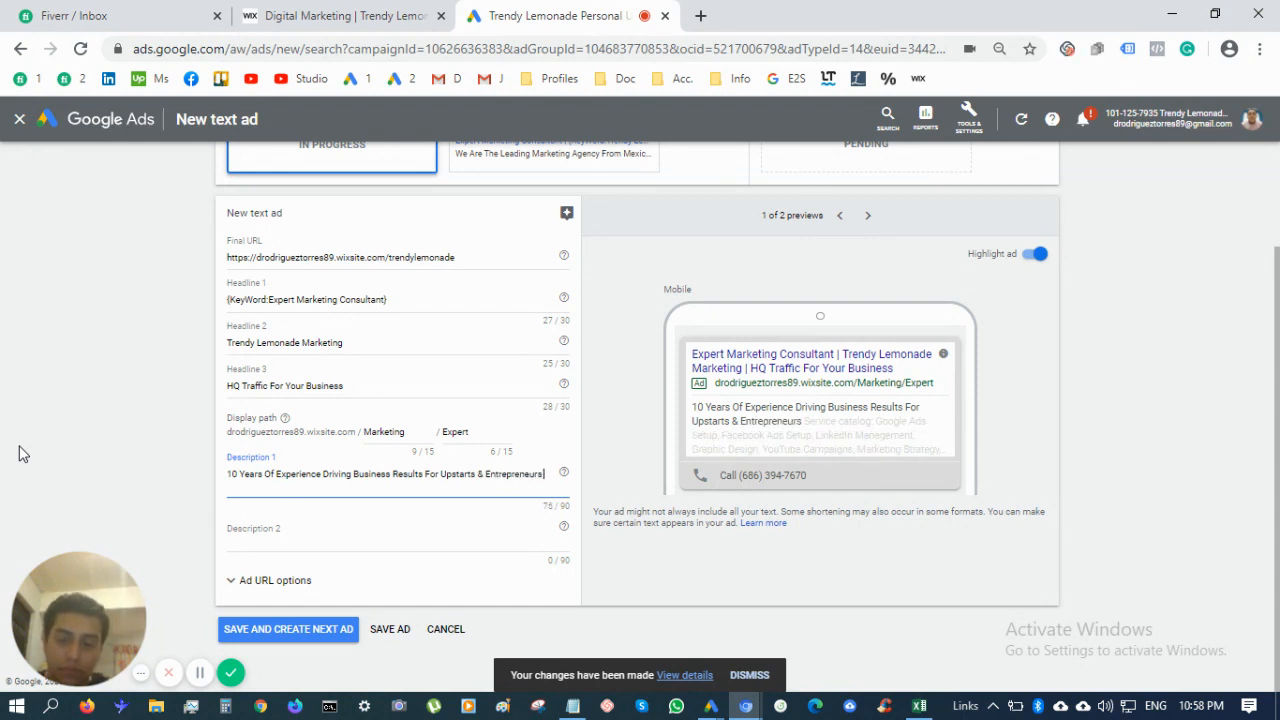
pyautogui.write(' Online')
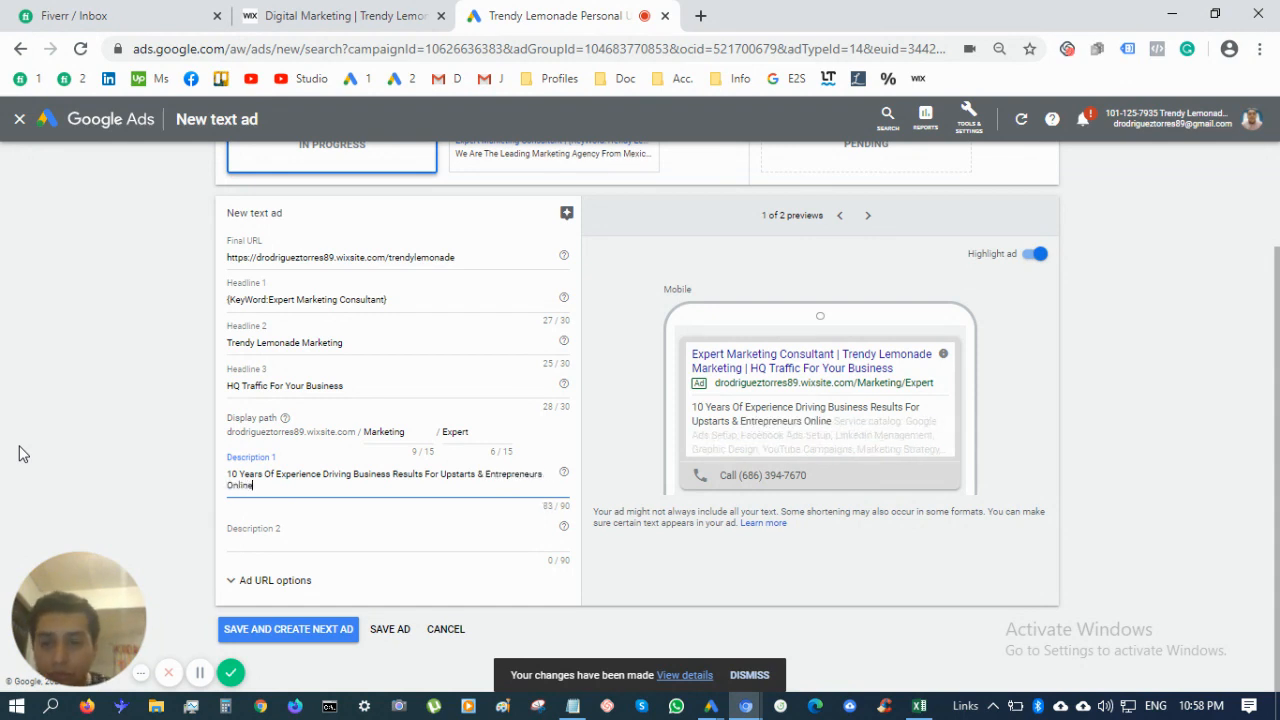
# Write the Zoom-meeting call to action in Description 2, shortening 'Meeting' to 'Meet' for 90 characters
pyautogui.click(354, 538)
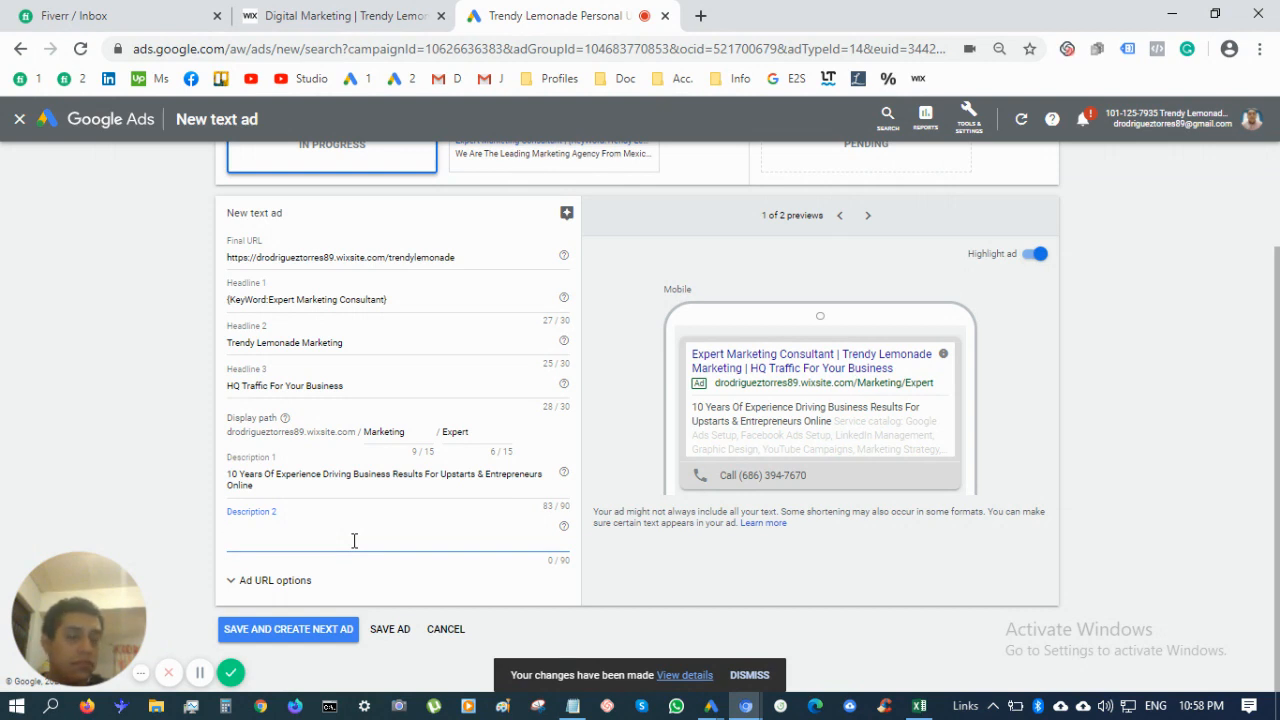
pyautogui.write('D')
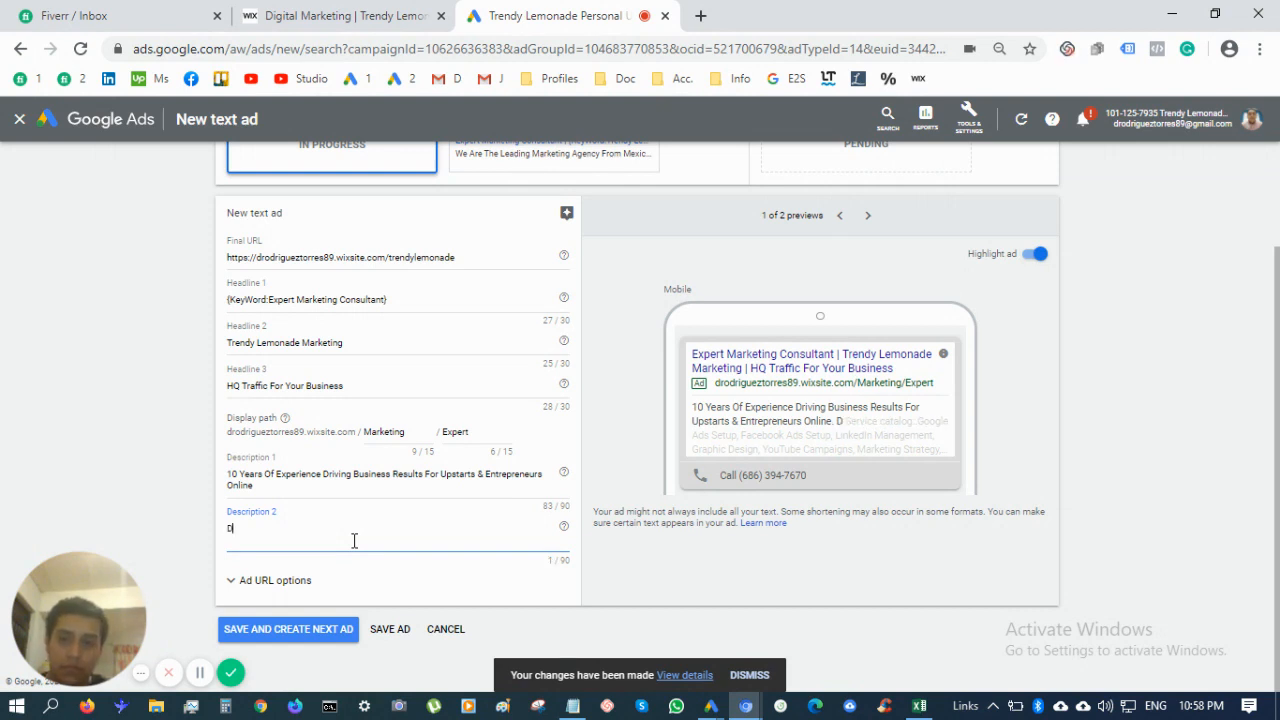
pyautogui.write("on't Hesit")
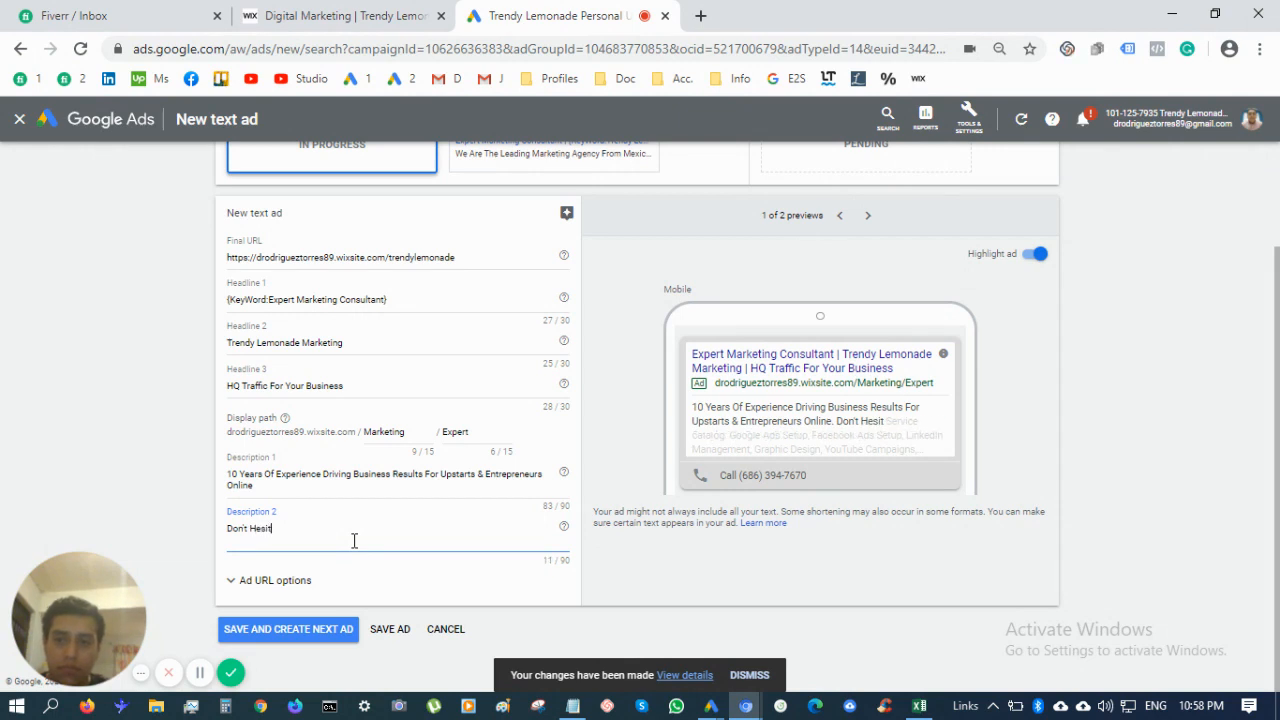
pyautogui.write('ate. Click Today')
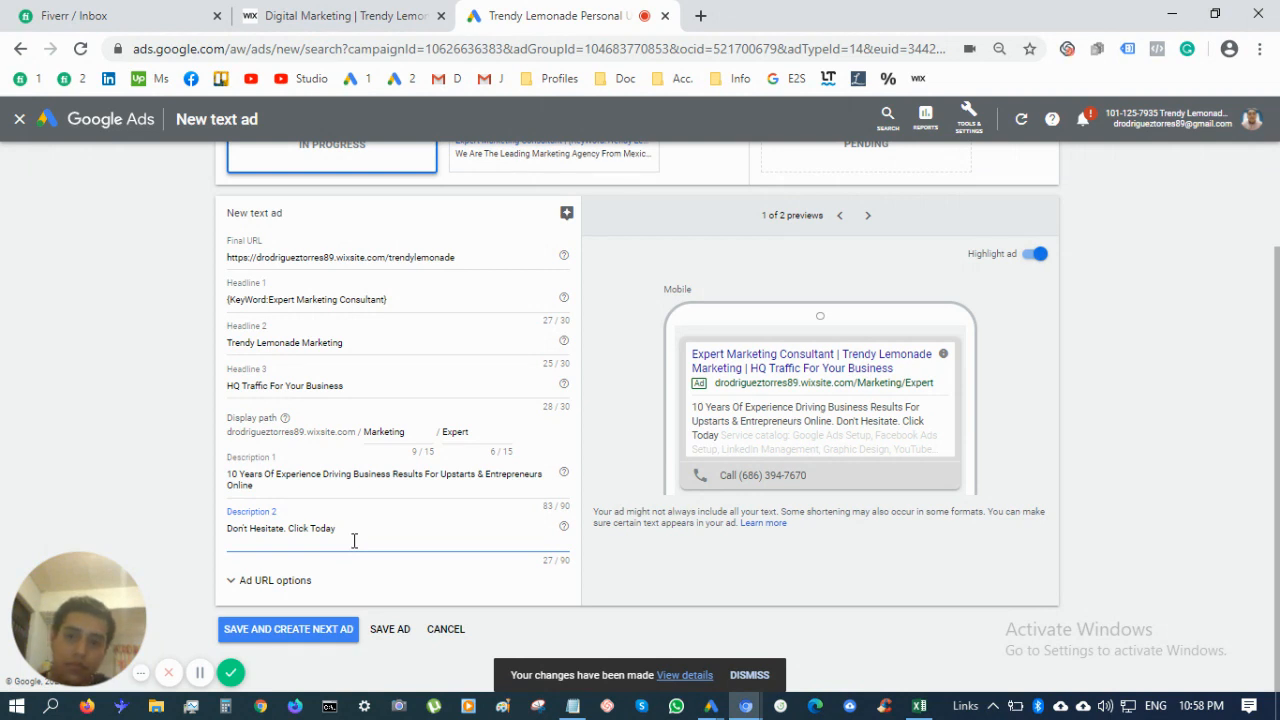
pyautogui.press('BackSpace')
pyautogui.press('BackSpace')
pyautogui.press('BackSpace')
pyautogui.press('BackSpace')
pyautogui.press('BackSpace')
pyautogui.press('BackSpace')
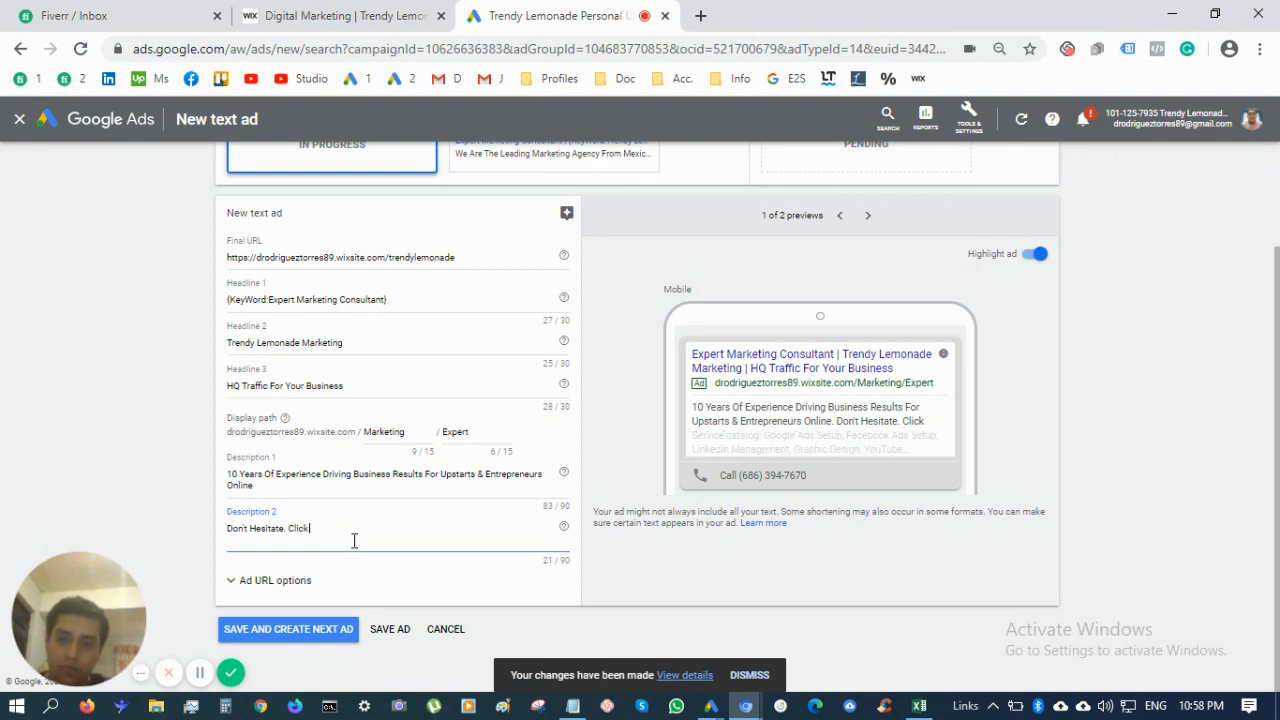
pyautogui.write('On')
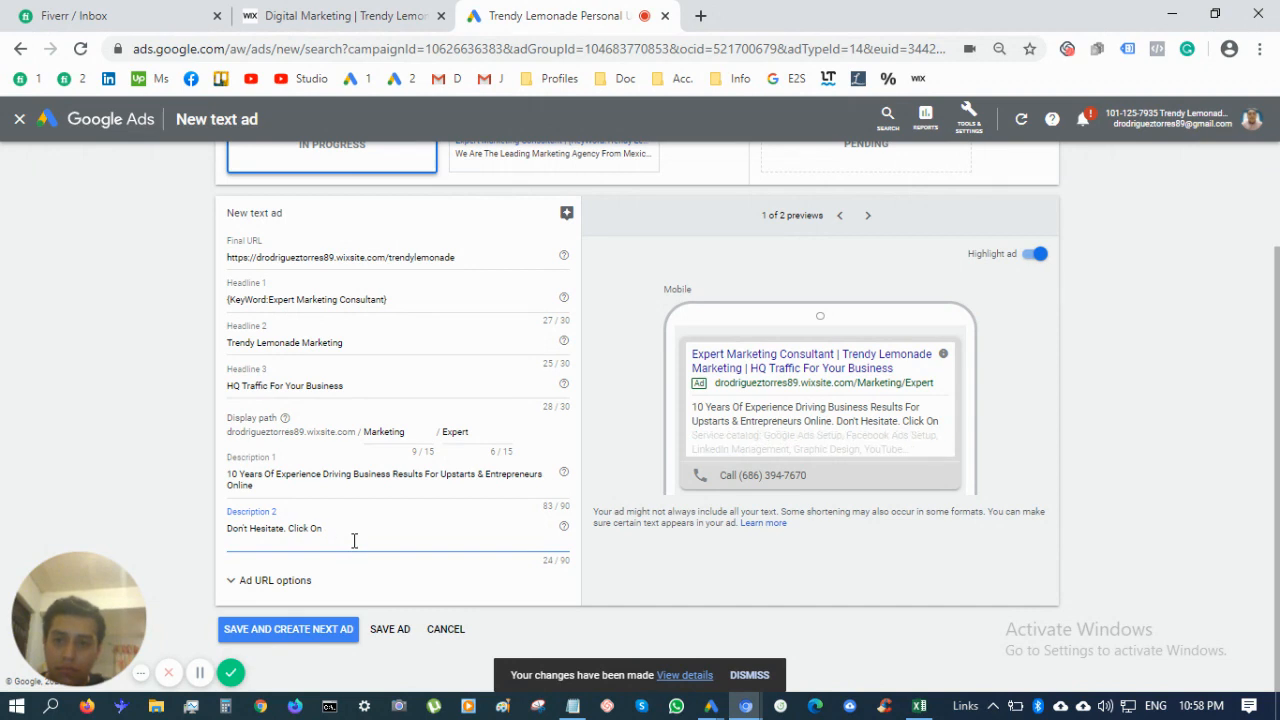
pyautogui.write(' The Link')
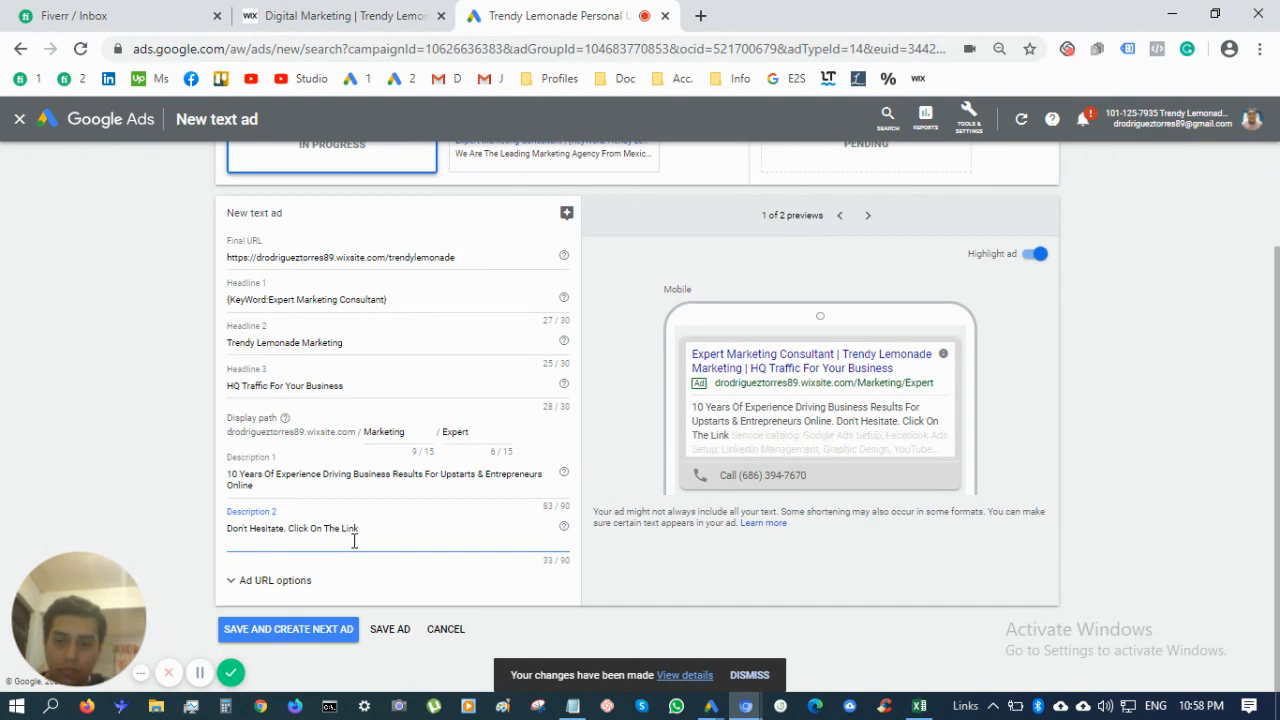
pyautogui.write(' & We C')
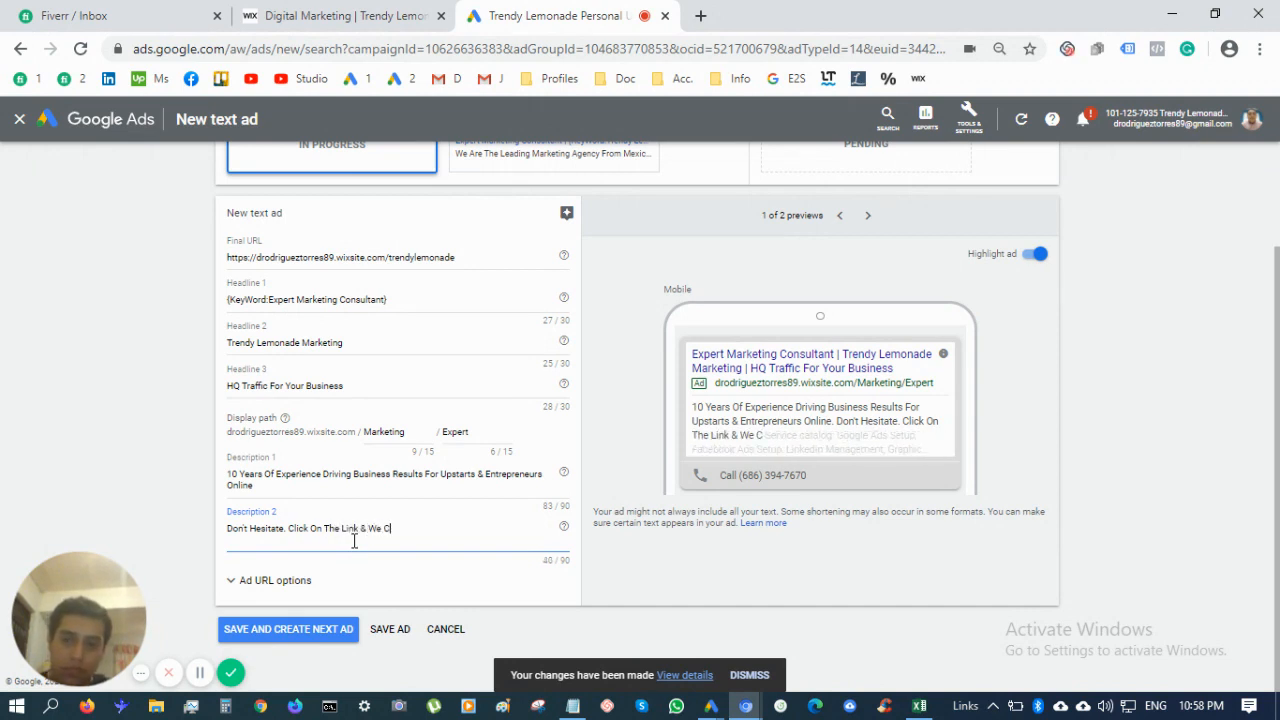
pyautogui.write('an Discuss')
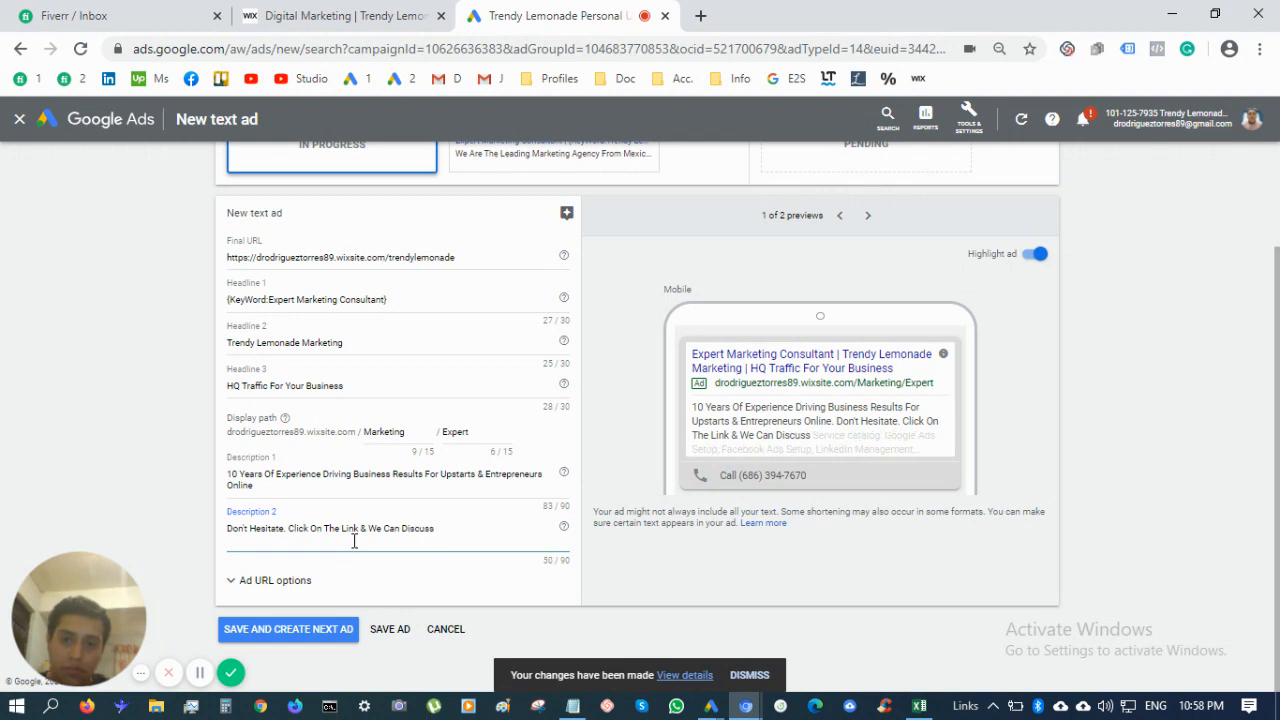
pyautogui.press('BackSpace')
pyautogui.press('BackSpace')
pyautogui.press('BackSpace')
pyautogui.press('BackSpace')
pyautogui.press('BackSpace')
pyautogui.press('BackSpace')
pyautogui.press('BackSpace')
pyautogui.press('BackSpace')
pyautogui.press('BackSpace')
pyautogui.press('BackSpace')
pyautogui.press('BackSpace')
pyautogui.press('BackSpace')
pyautogui.press('BackSpace')
pyautogui.press('BackSpace')
pyautogui.write('YHou')
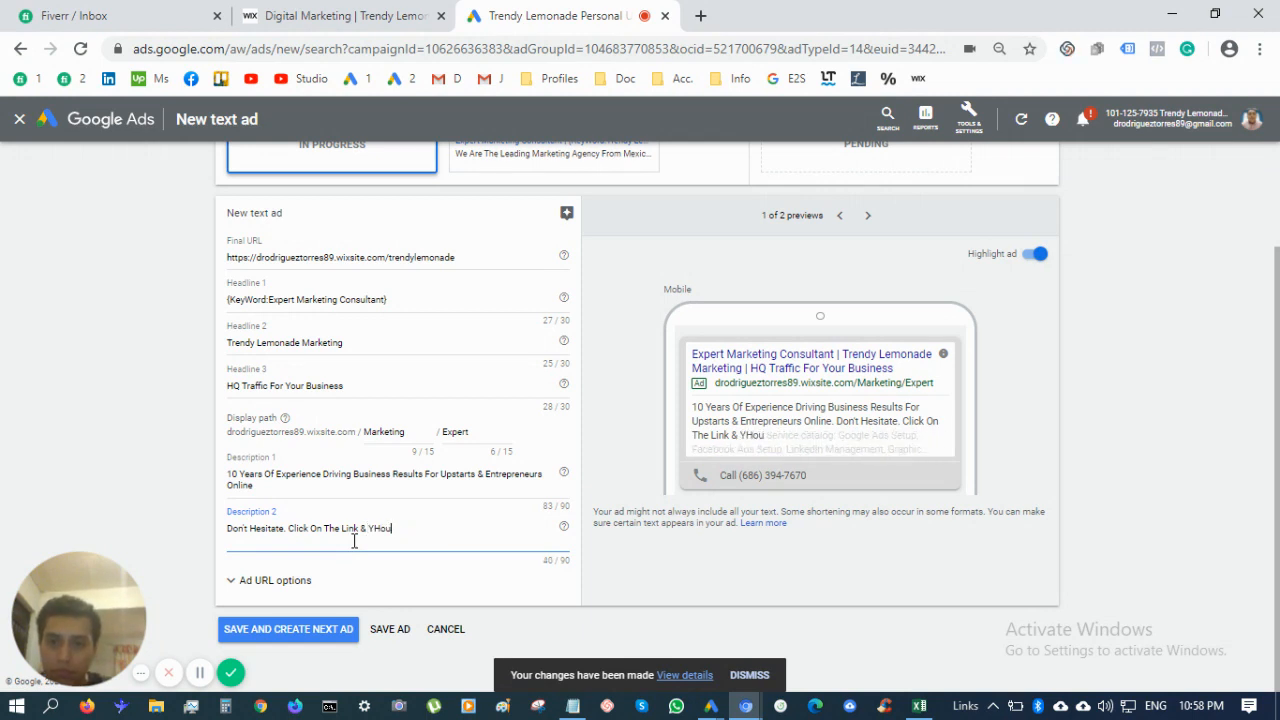
pyautogui.press('BackSpace')
pyautogui.press('BackSpace')
pyautogui.write('ou')
pyautogui.write(' Cna')
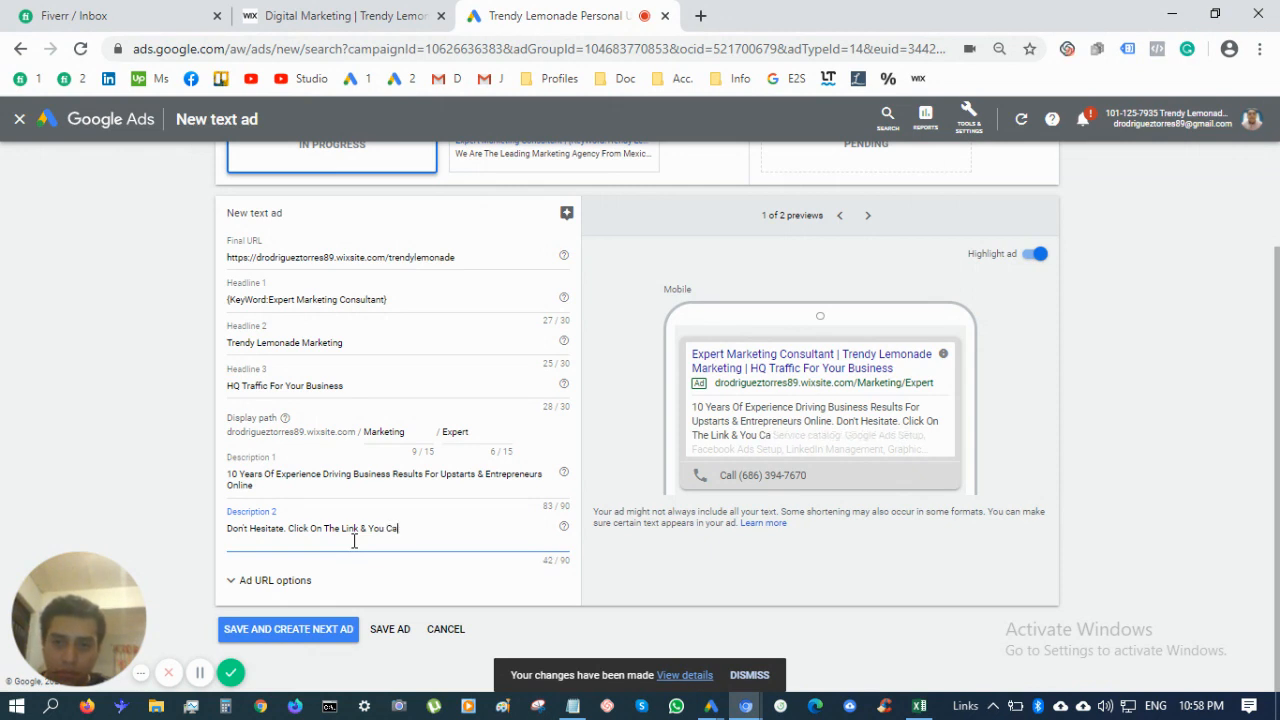
pyautogui.write('n Share Your vision')
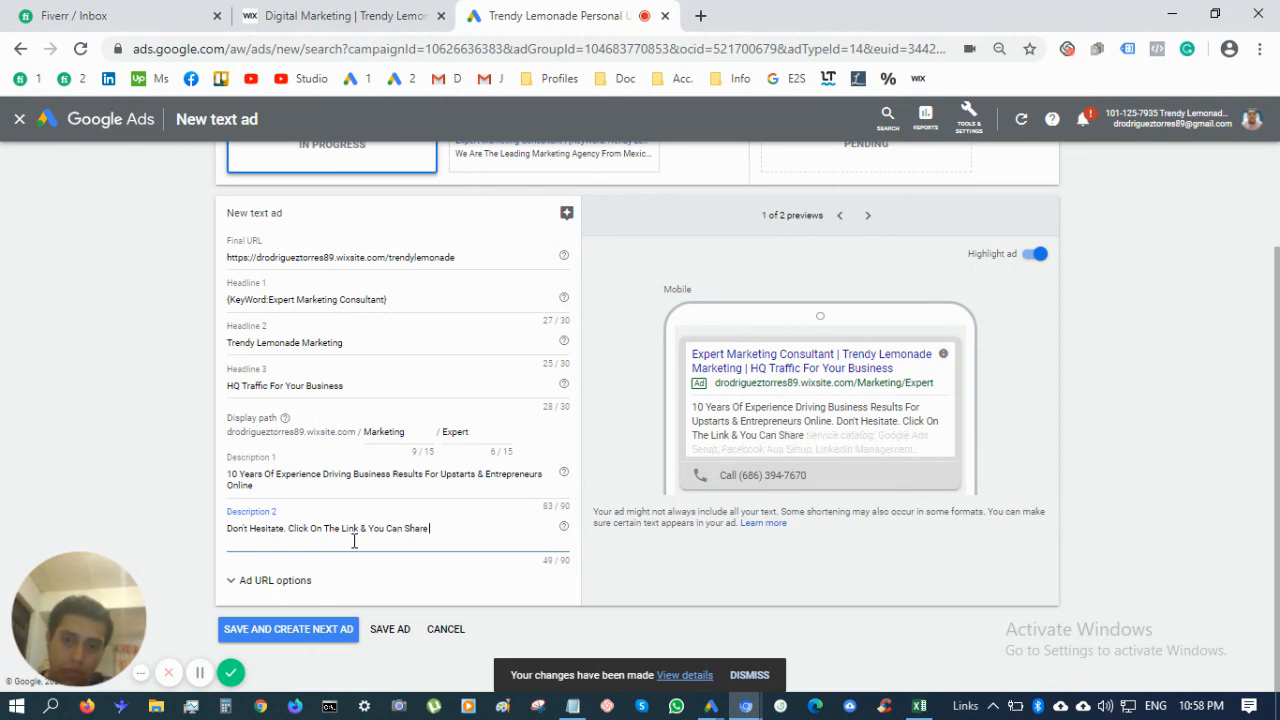
pyautogui.press('BackSpace')
pyautogui.press('BackSpace')
pyautogui.press('BackSpace')
pyautogui.press('BackSpace')
pyautogui.press('BackSpace')
pyautogui.press('BackSpace')
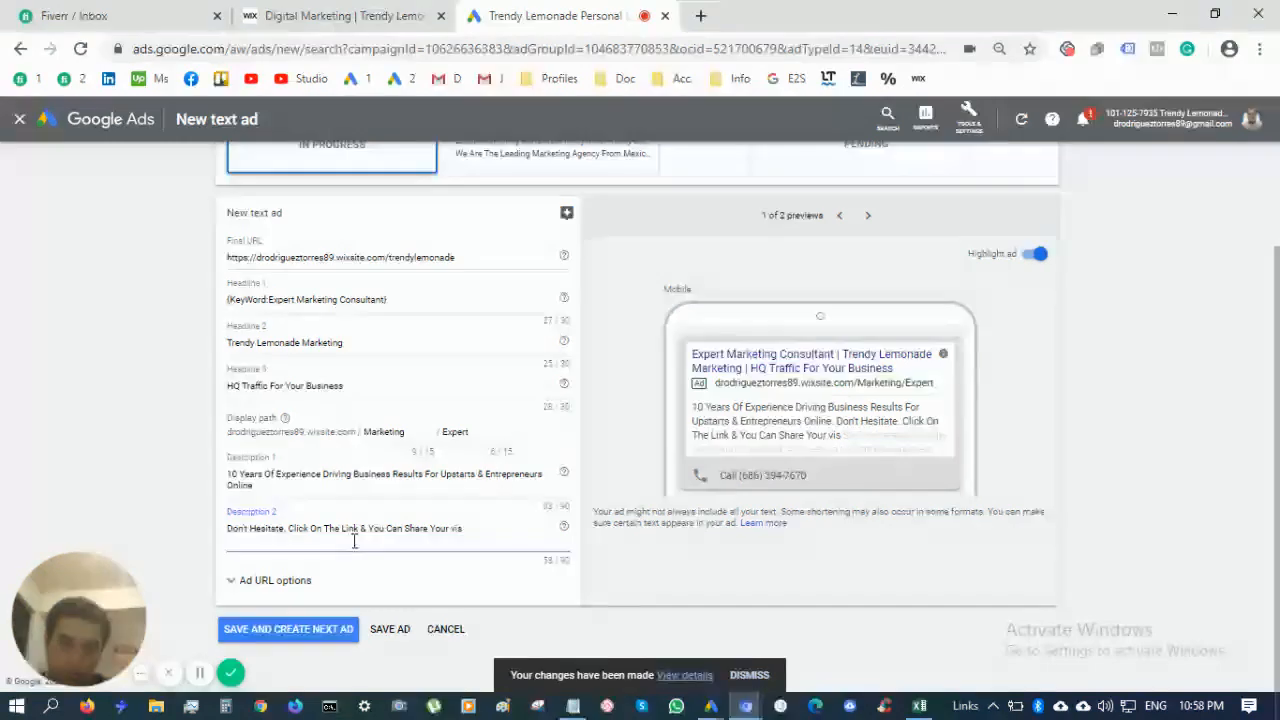
pyautogui.write('Visio')
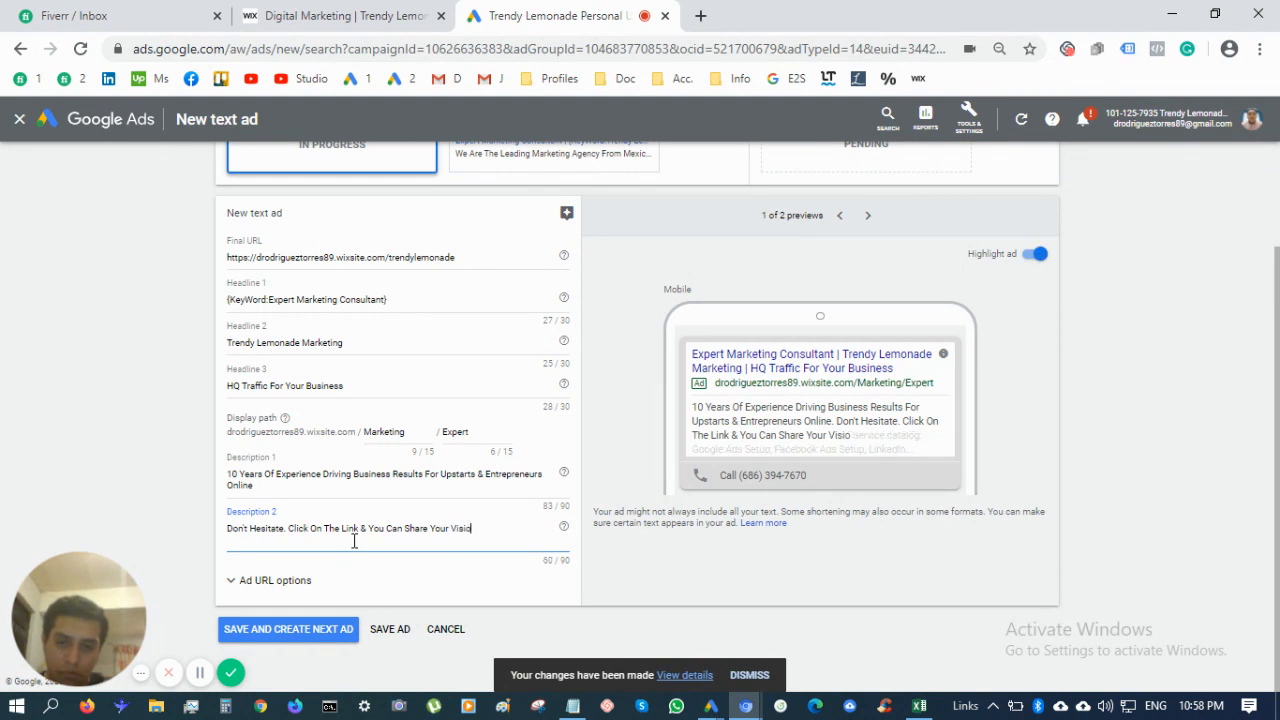
pyautogui.write('n With Me T')
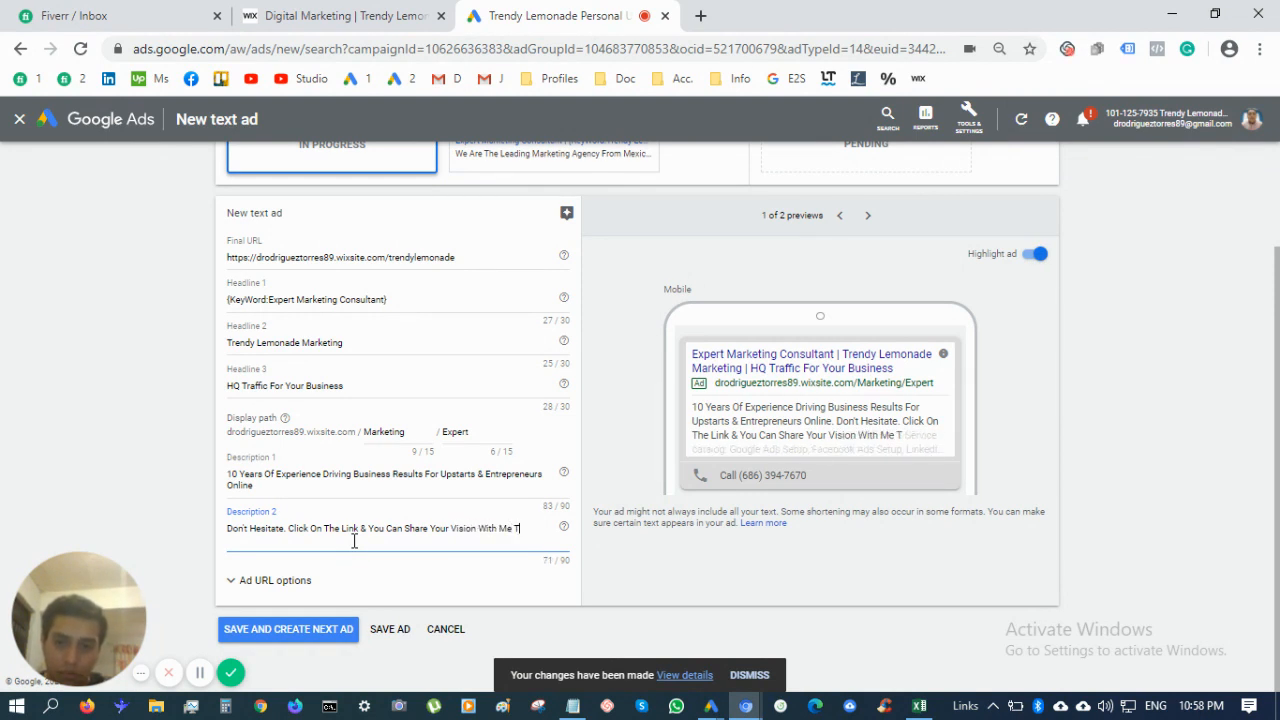
pyautogui.write('hrough A S')
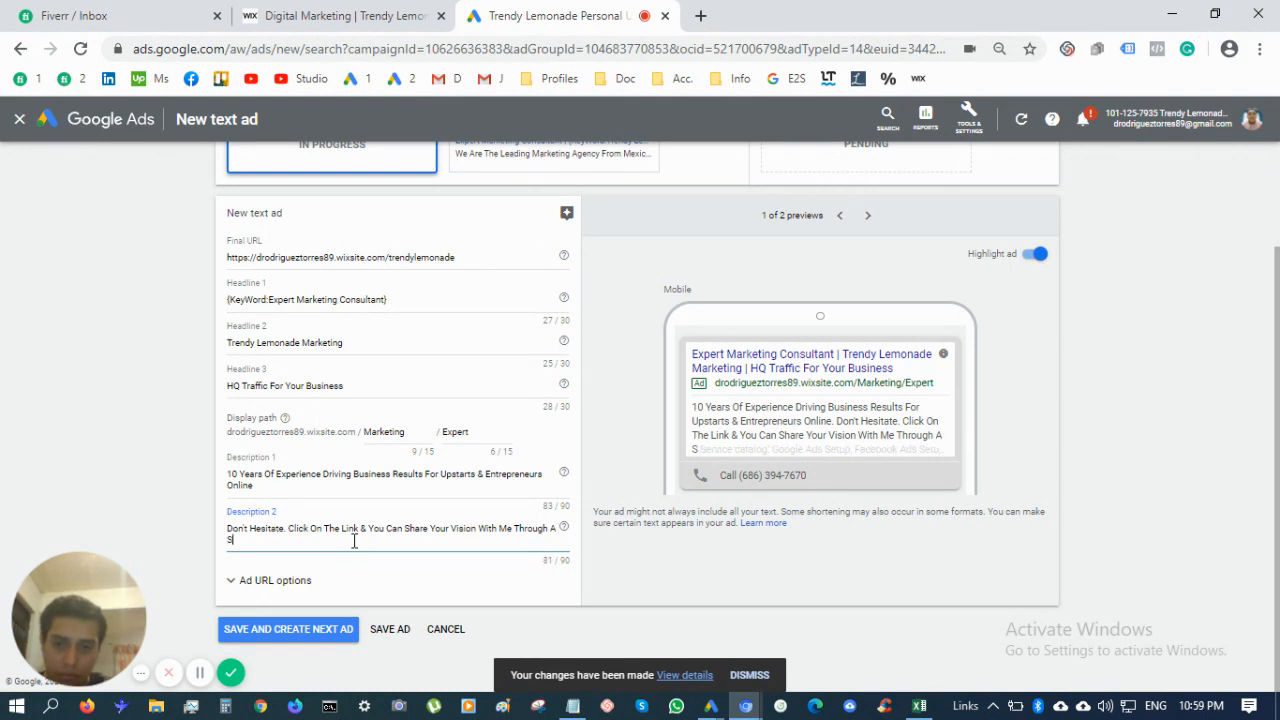
pyautogui.press('BackSpace')
pyautogui.write('Zoom')
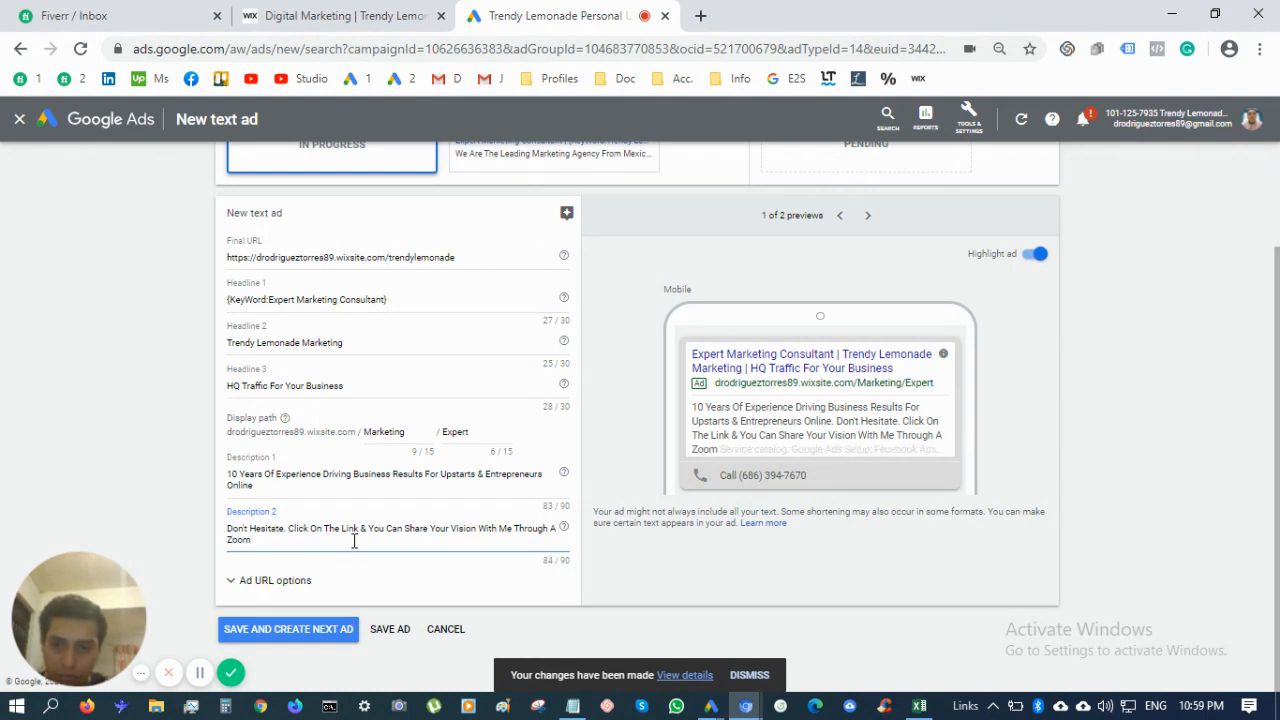
pyautogui.write(' Meeting')
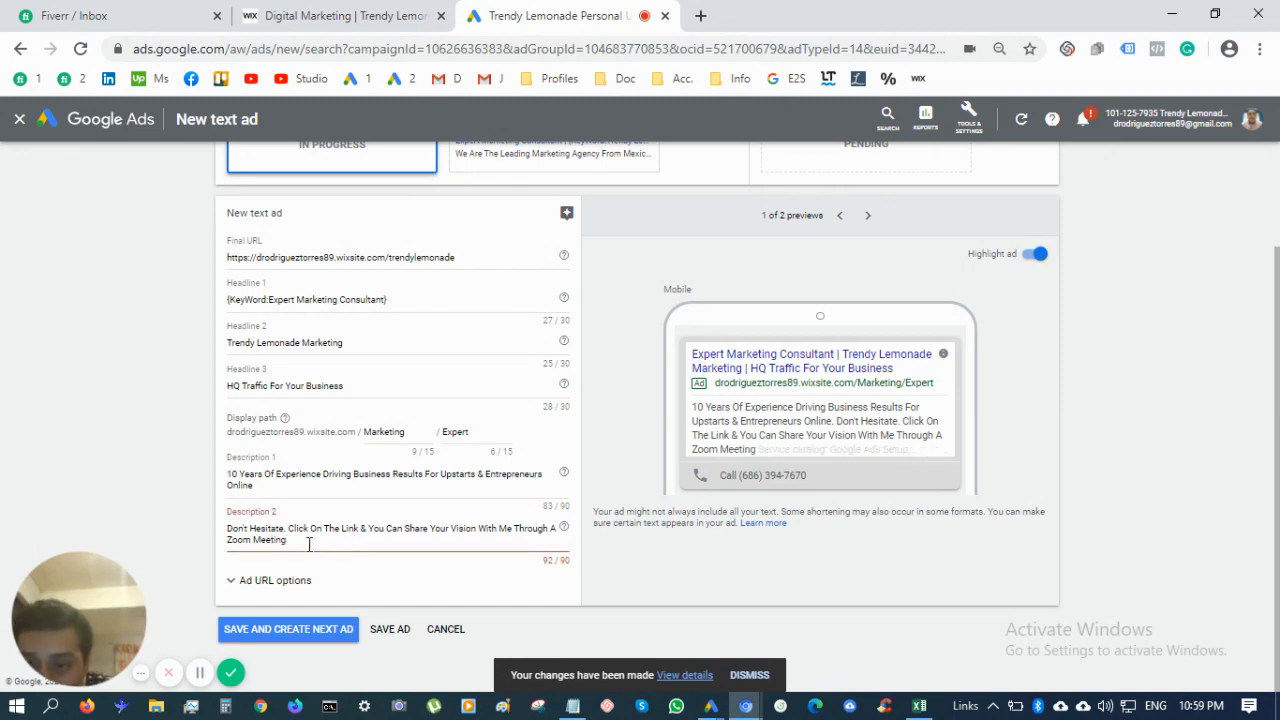
pyautogui.press('BackSpace')
pyautogui.press('BackSpace')
pyautogui.press('BackSpace')
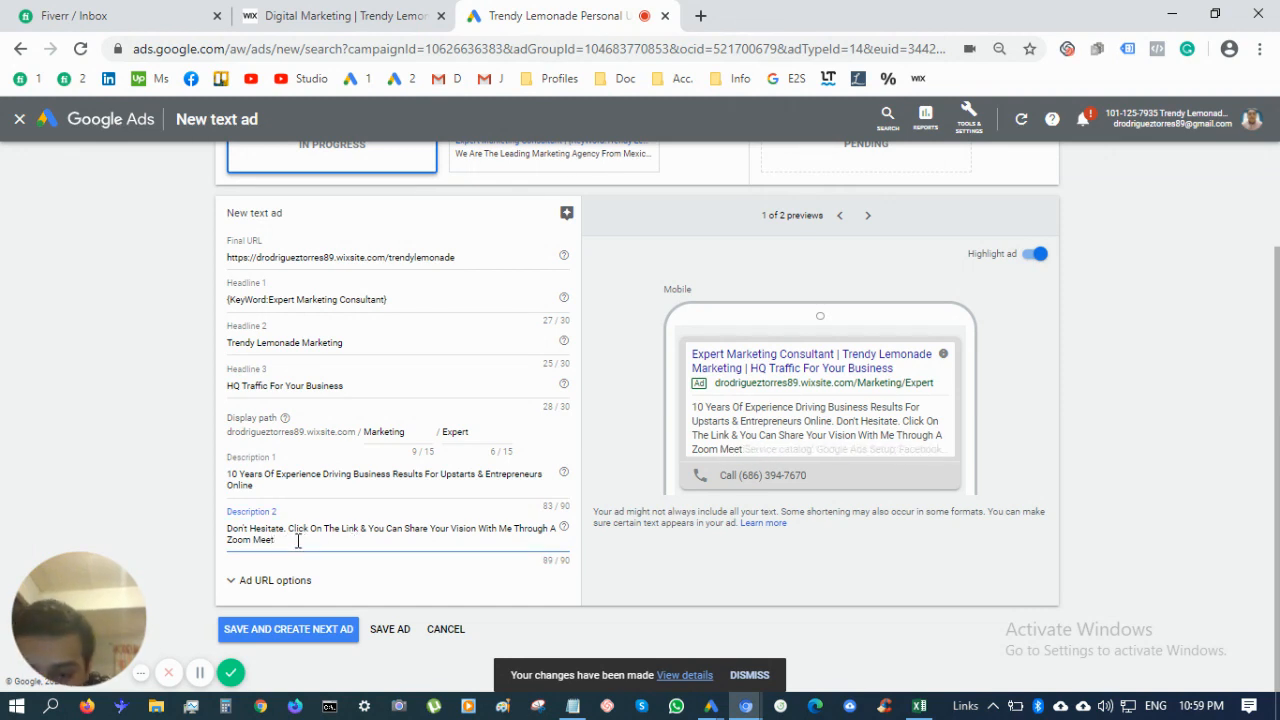
# Save the current ad, start a new one, and add headline fields up to fifteen
pyautogui.click(330, 628)
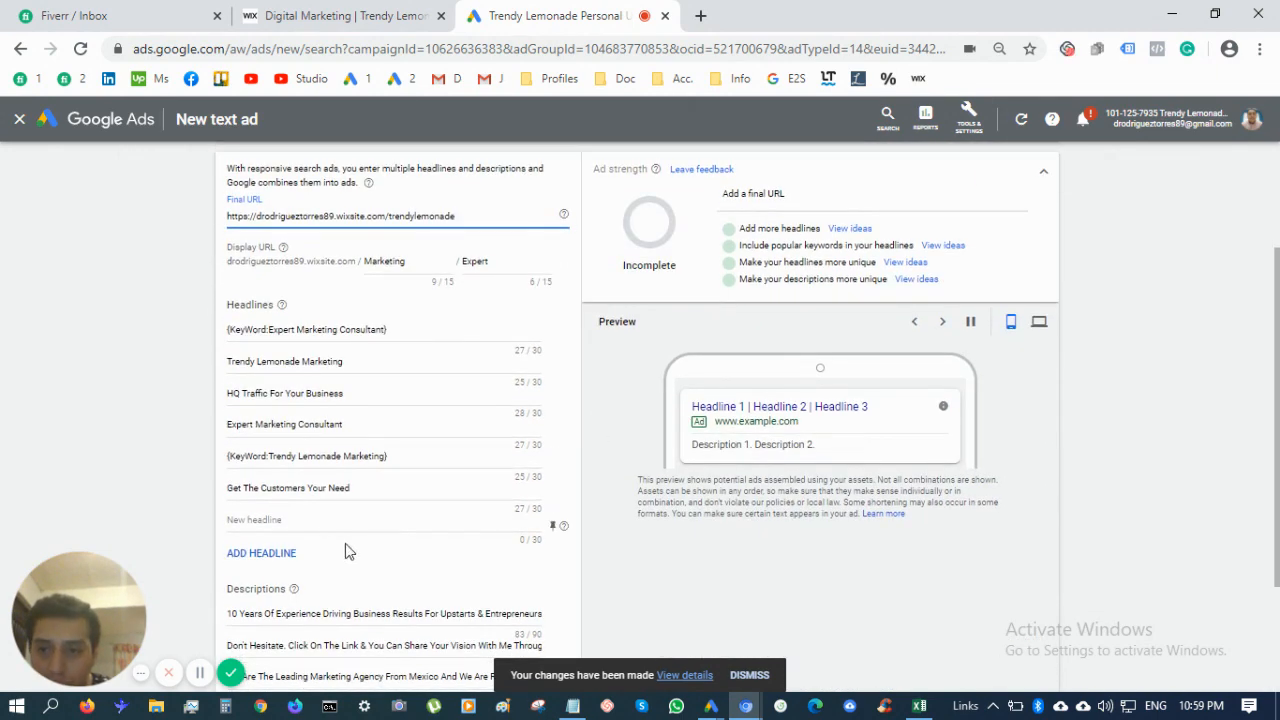
pyautogui.click(272, 552)
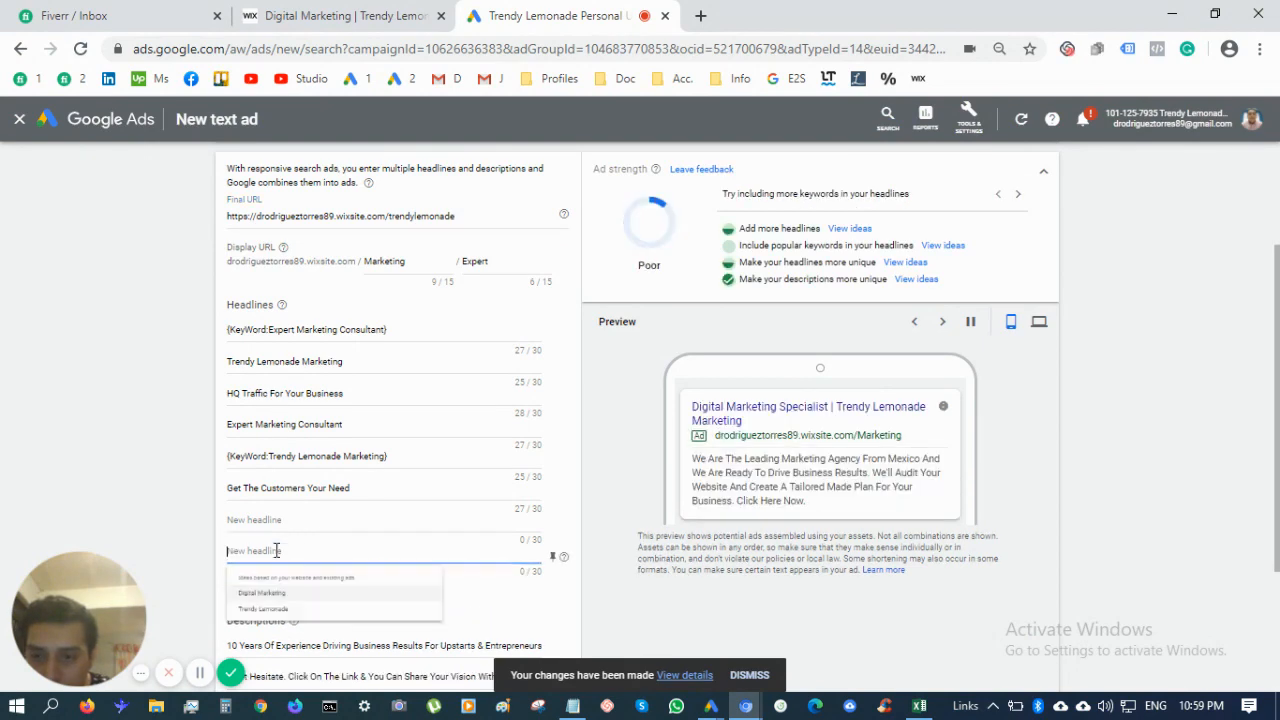
pyautogui.click(112, 500)
pyautogui.scroll(-2, 113, 500)
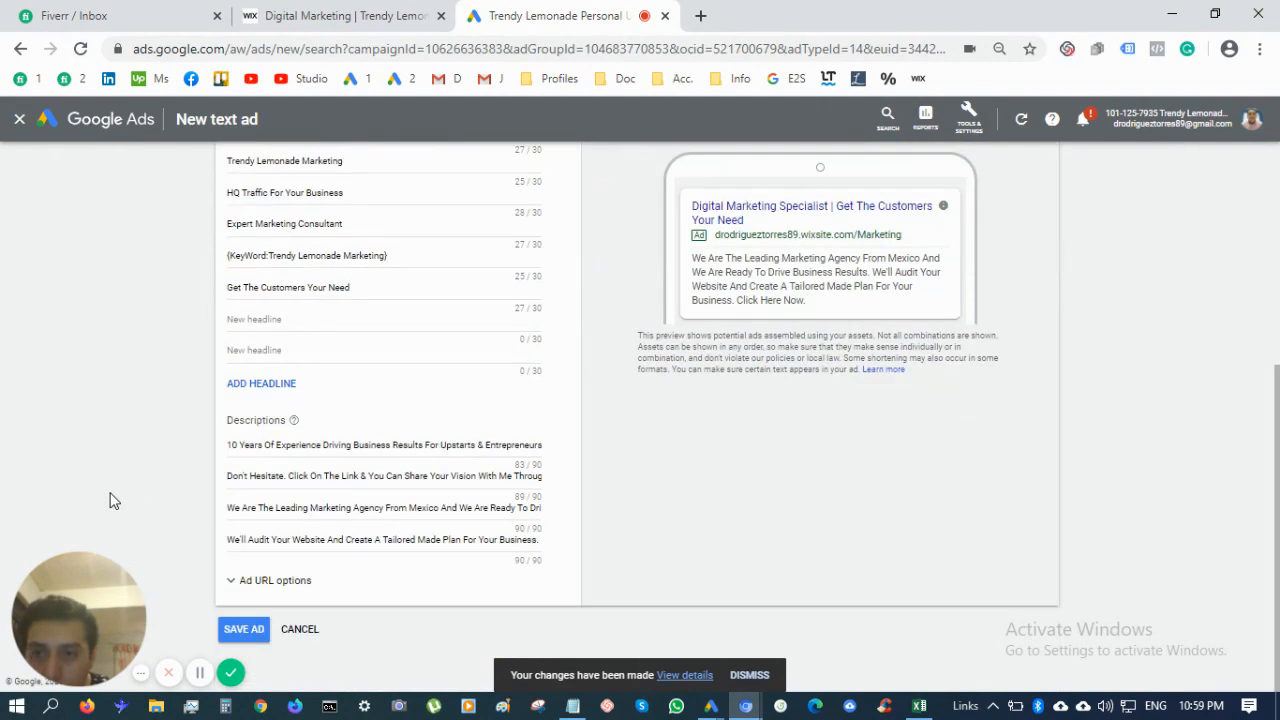
pyautogui.click(275, 384)
pyautogui.click(271, 414)
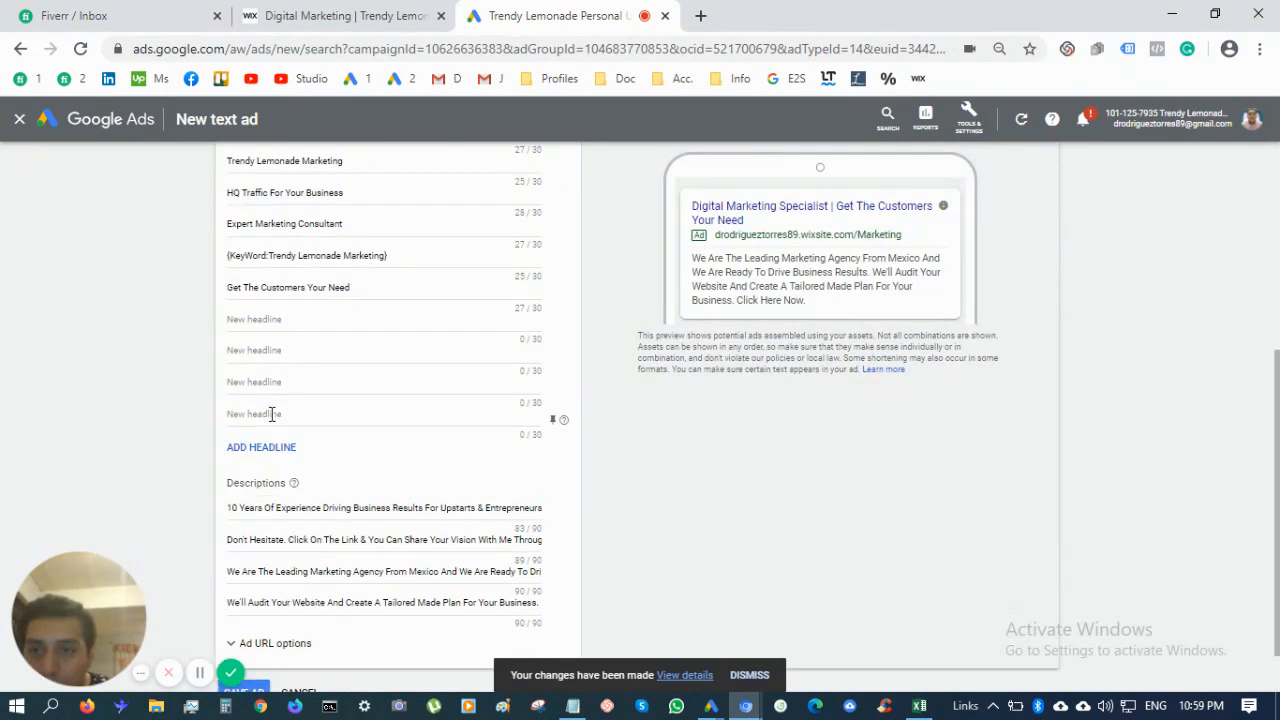
pyautogui.click(275, 449)
pyautogui.click(271, 481)
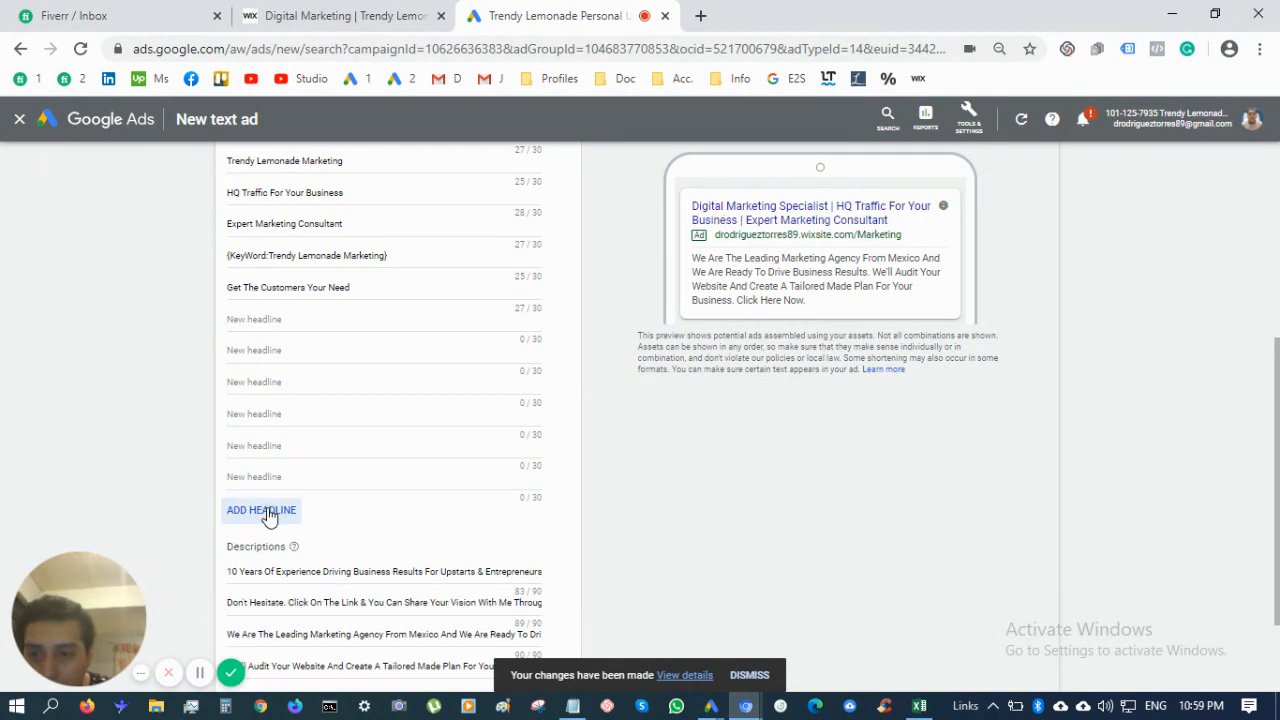
pyautogui.click(268, 515)
pyautogui.click(268, 543)
pyautogui.scroll(-2, 269, 543)
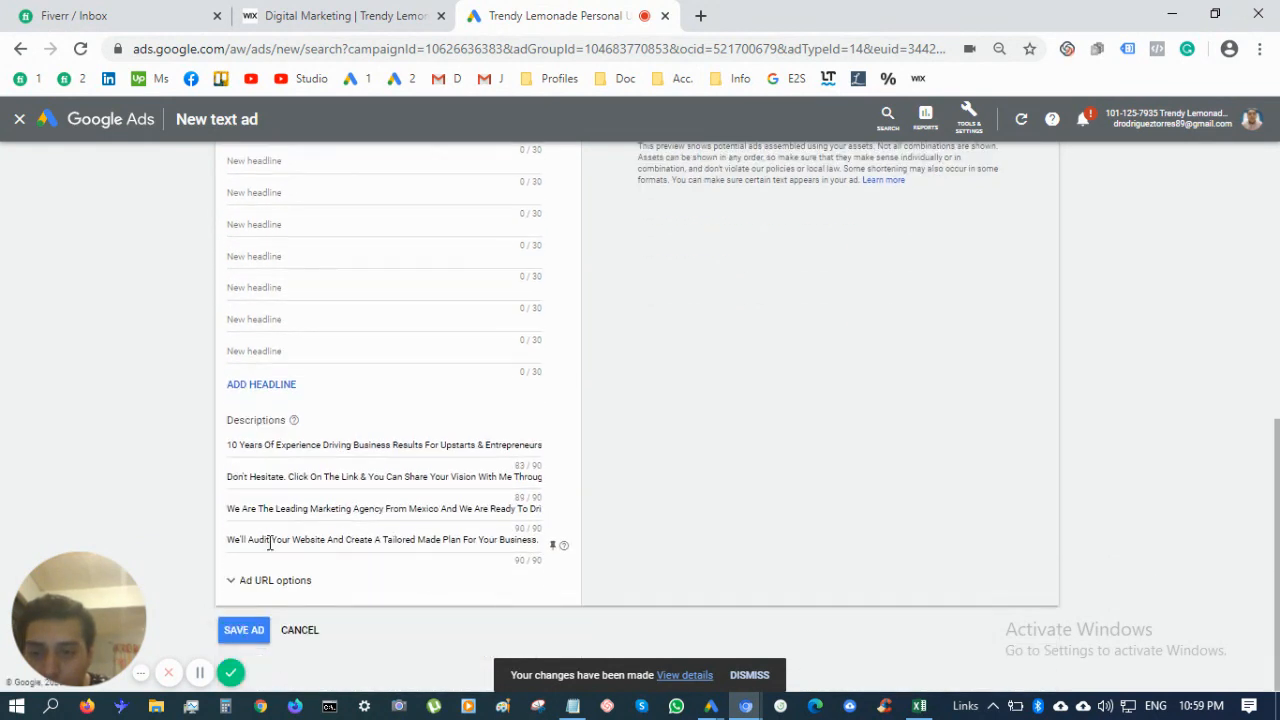
pyautogui.click(264, 384)
pyautogui.scroll(2, 266, 397)
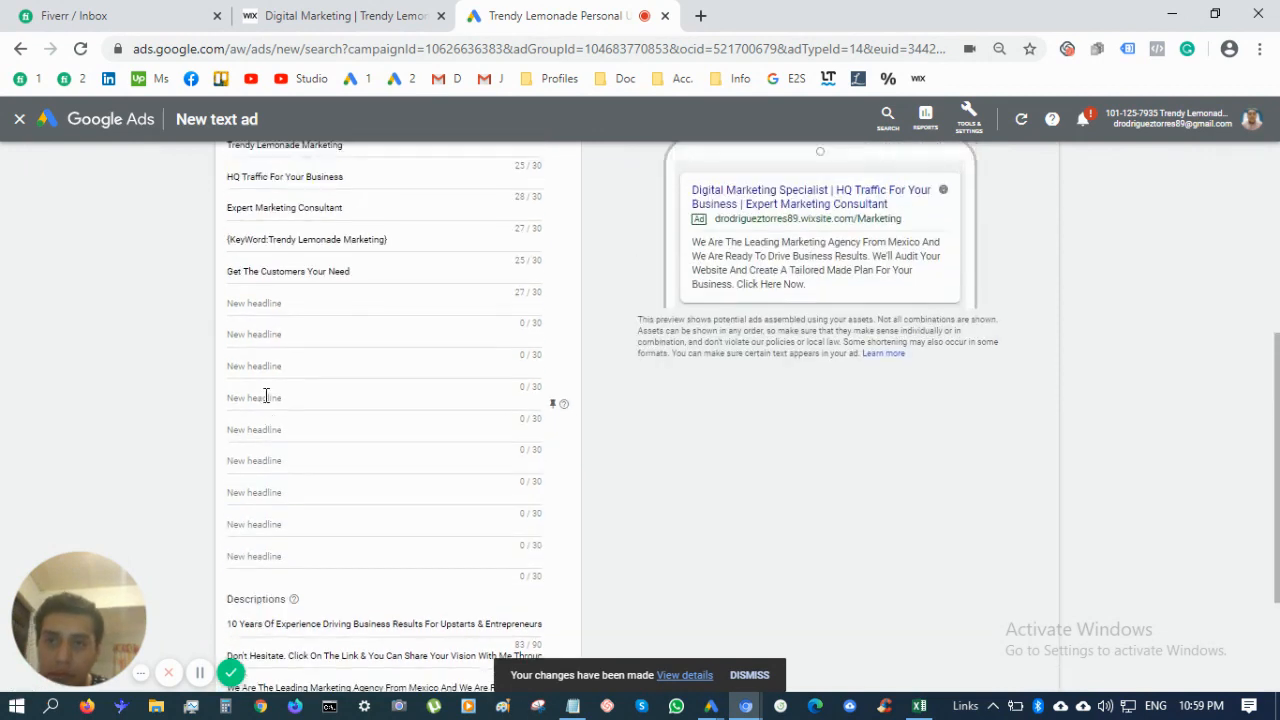
pyautogui.scroll(1, 266, 397)
# Enter headlines 'I Drive Great Business Results', 'Digital Marketing Guru' and 'Get Traffic On Google Ads'
pyautogui.click(304, 335)
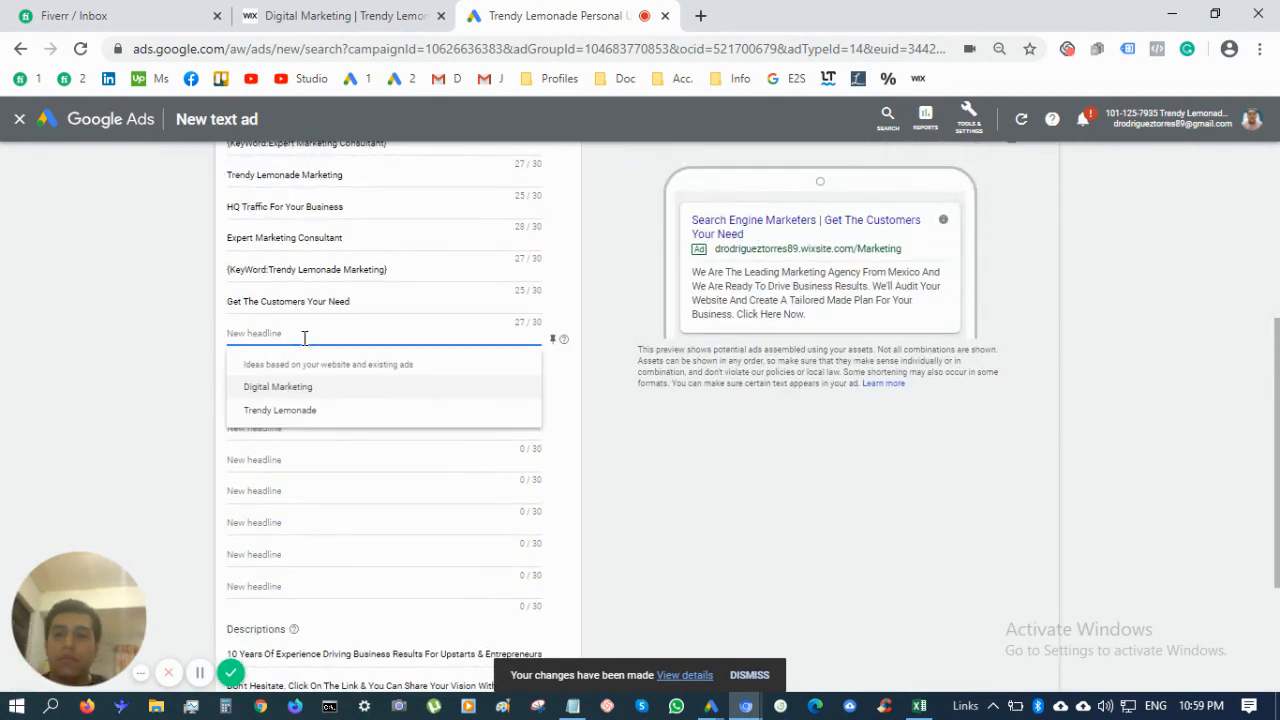
pyautogui.write('I Drive Gr')
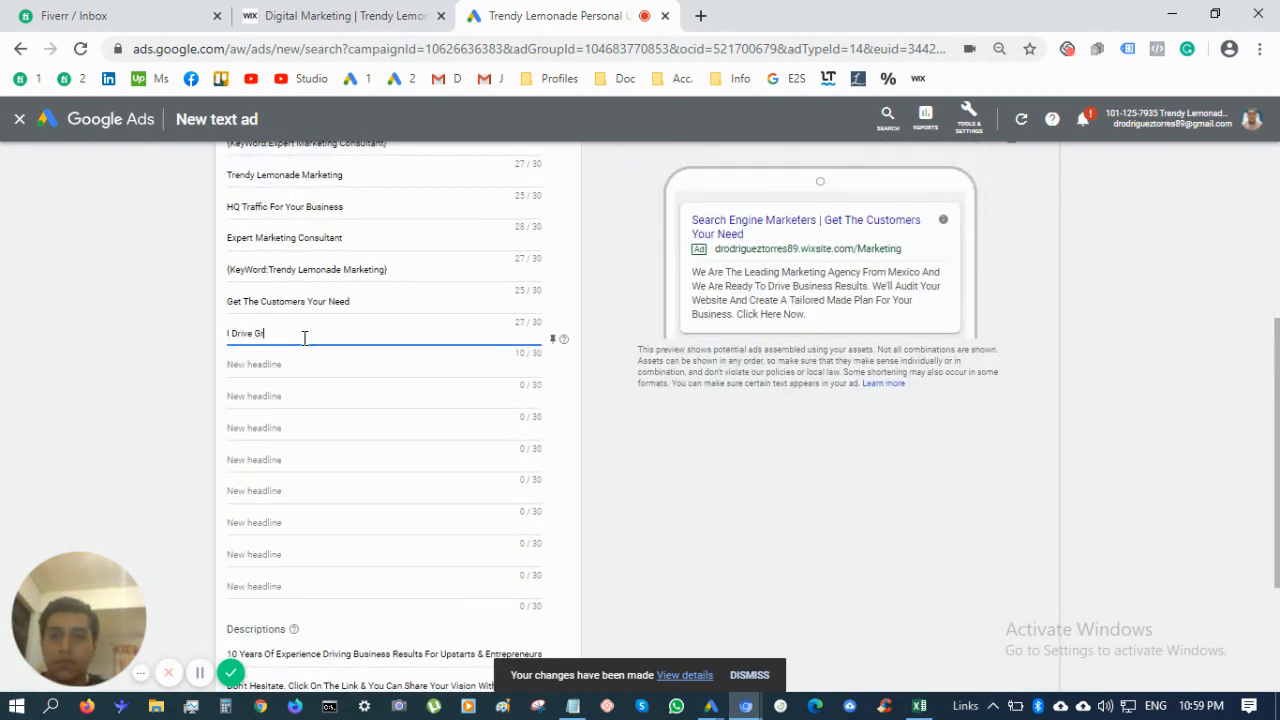
pyautogui.write('eat Business Results')
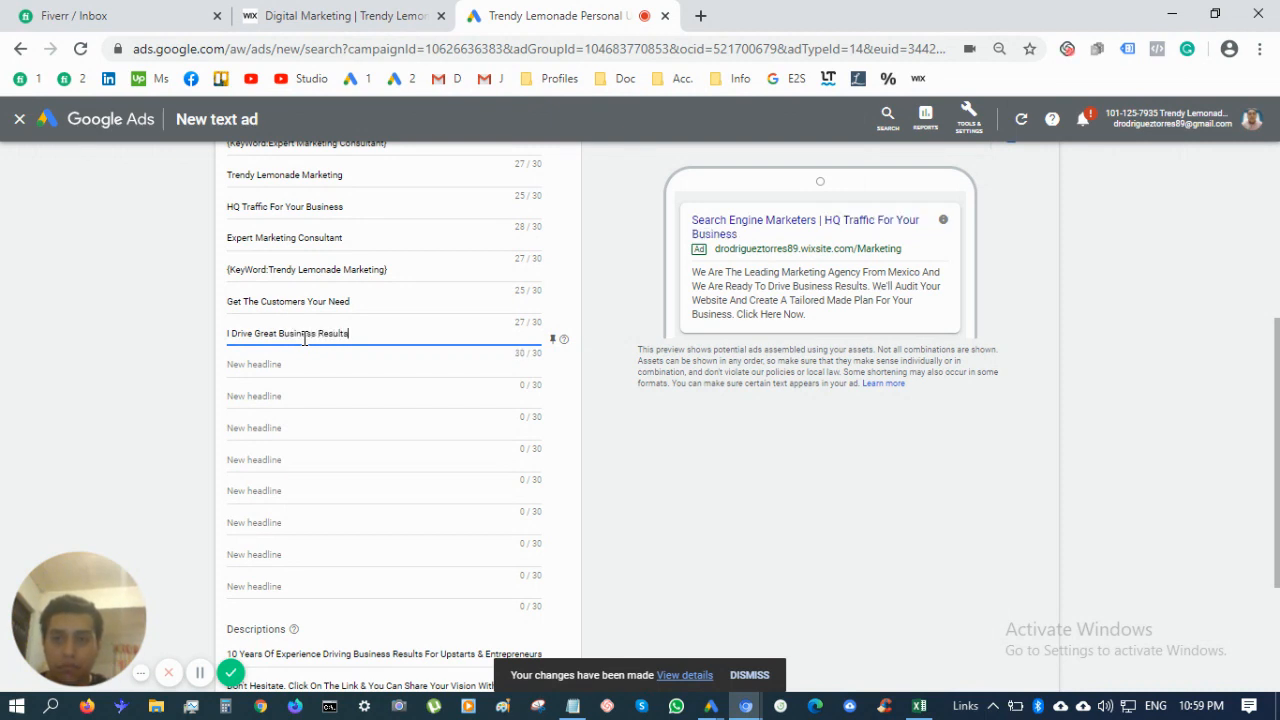
pyautogui.hotkey('shift', 's')
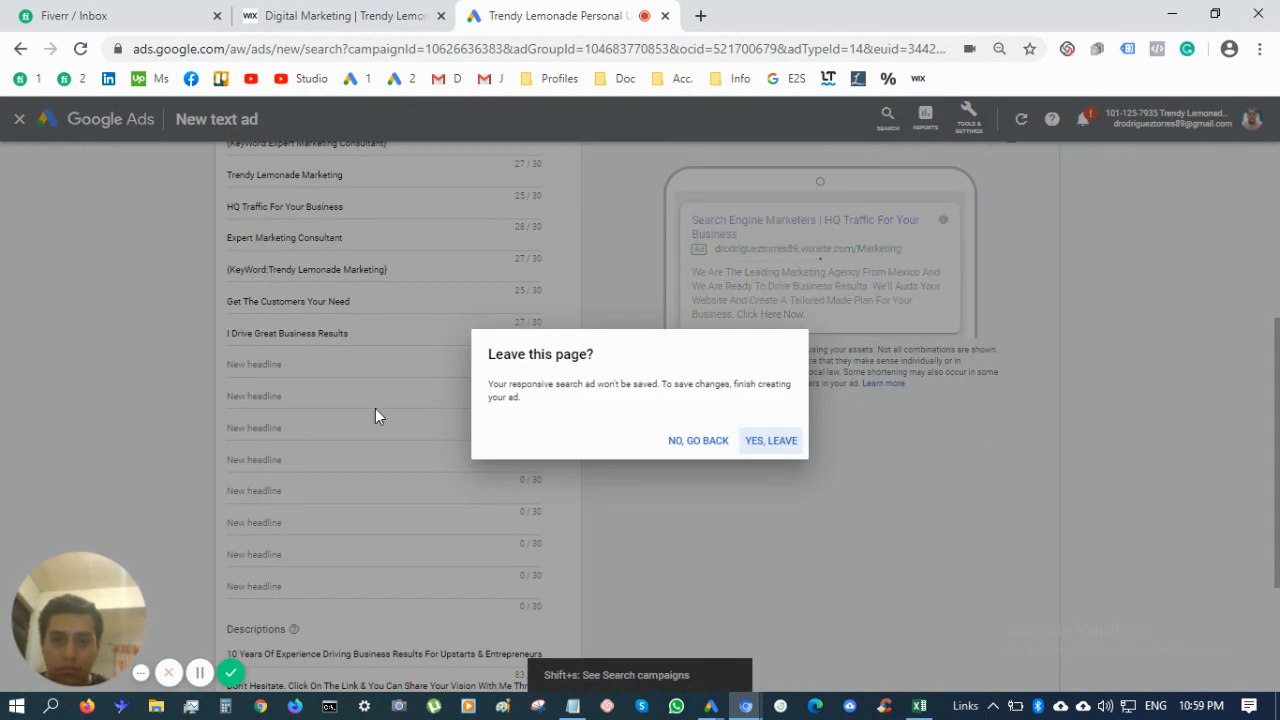
pyautogui.click(714, 446)
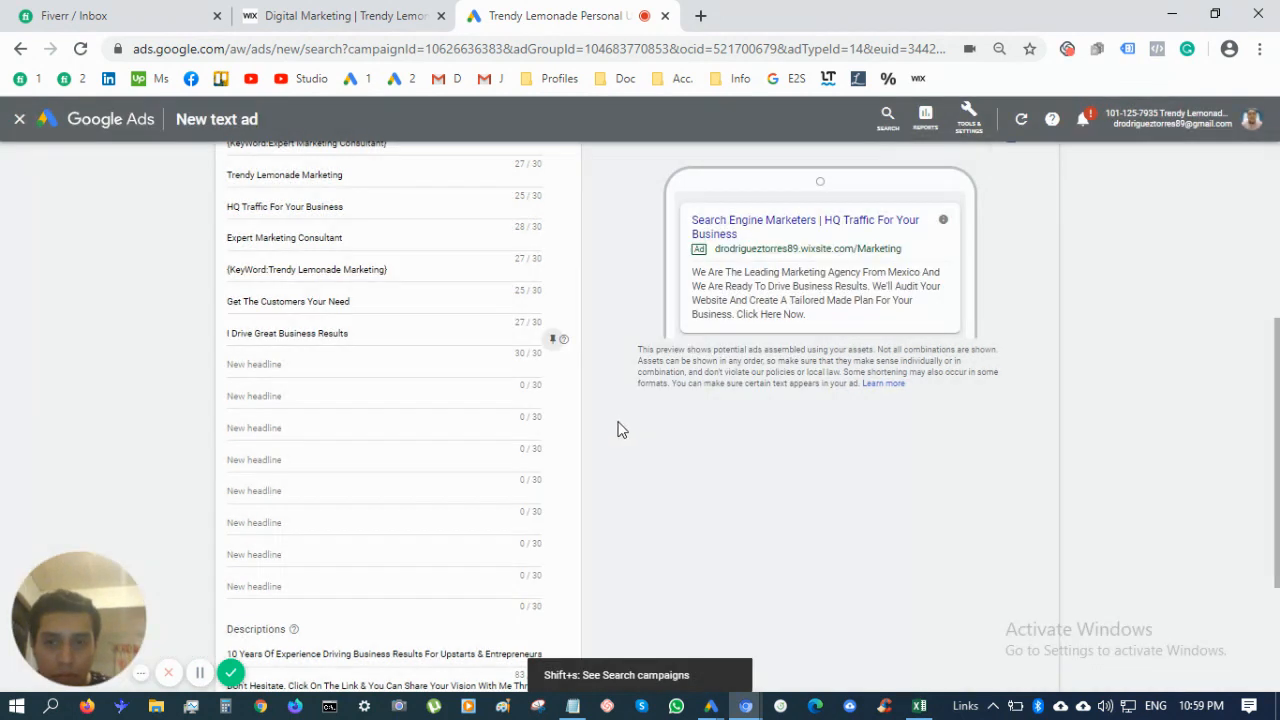
pyautogui.click(428, 367)
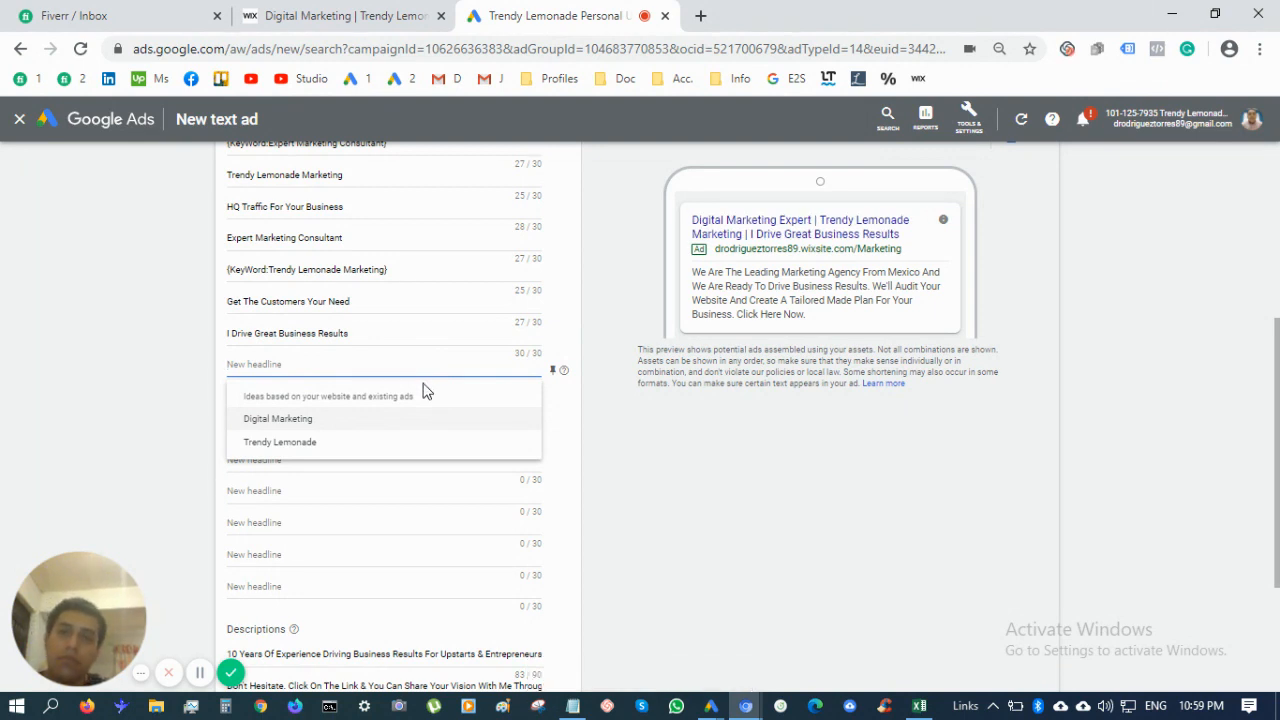
pyautogui.write('Digital ')
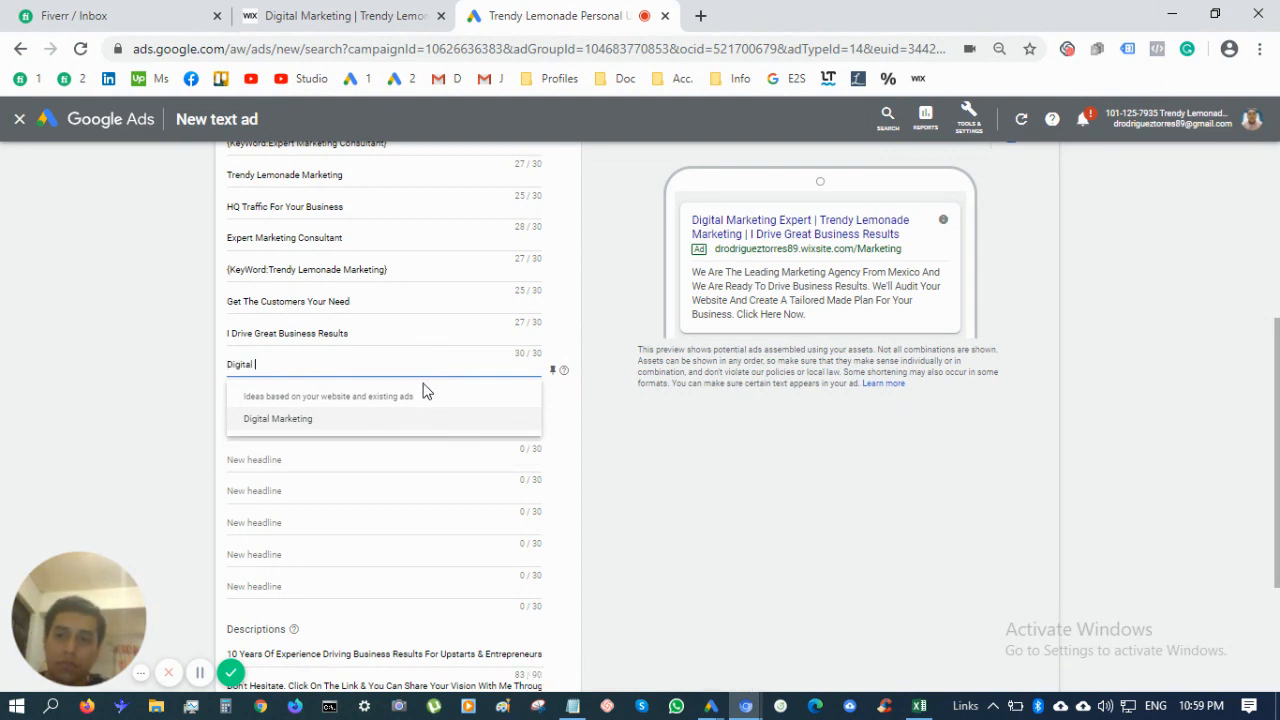
pyautogui.write('Mare')
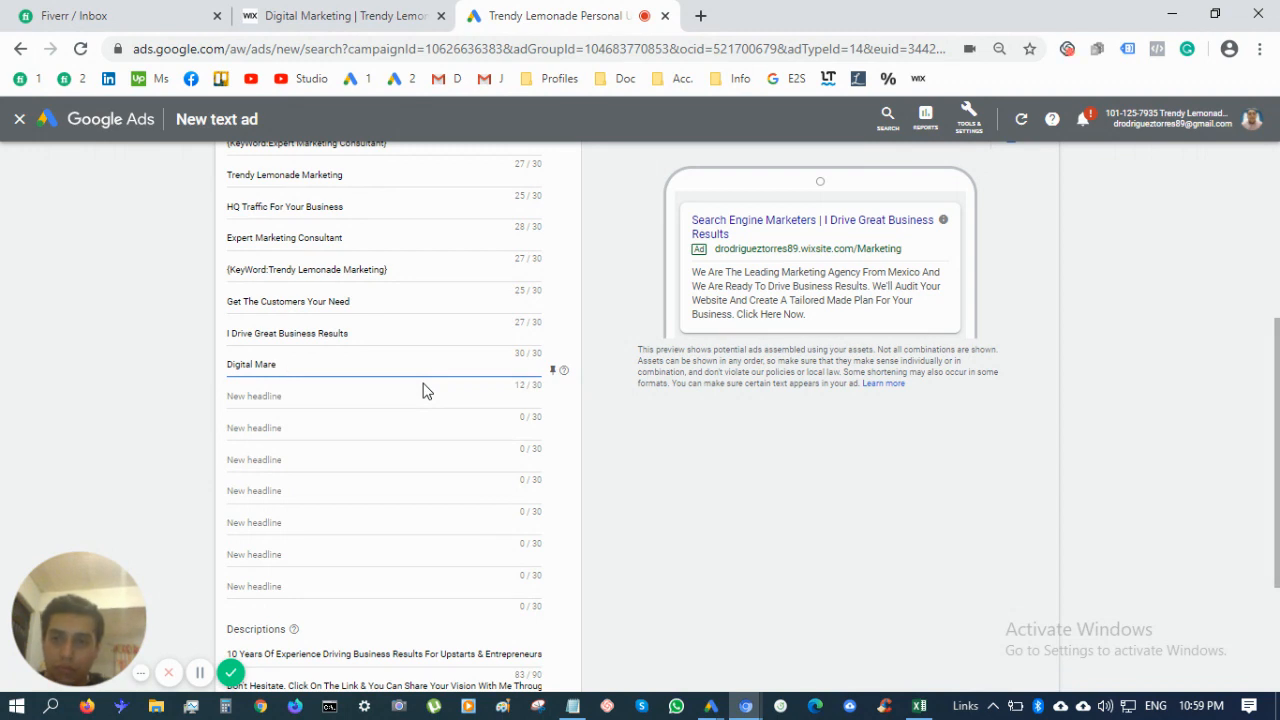
pyautogui.write('ktGuru')
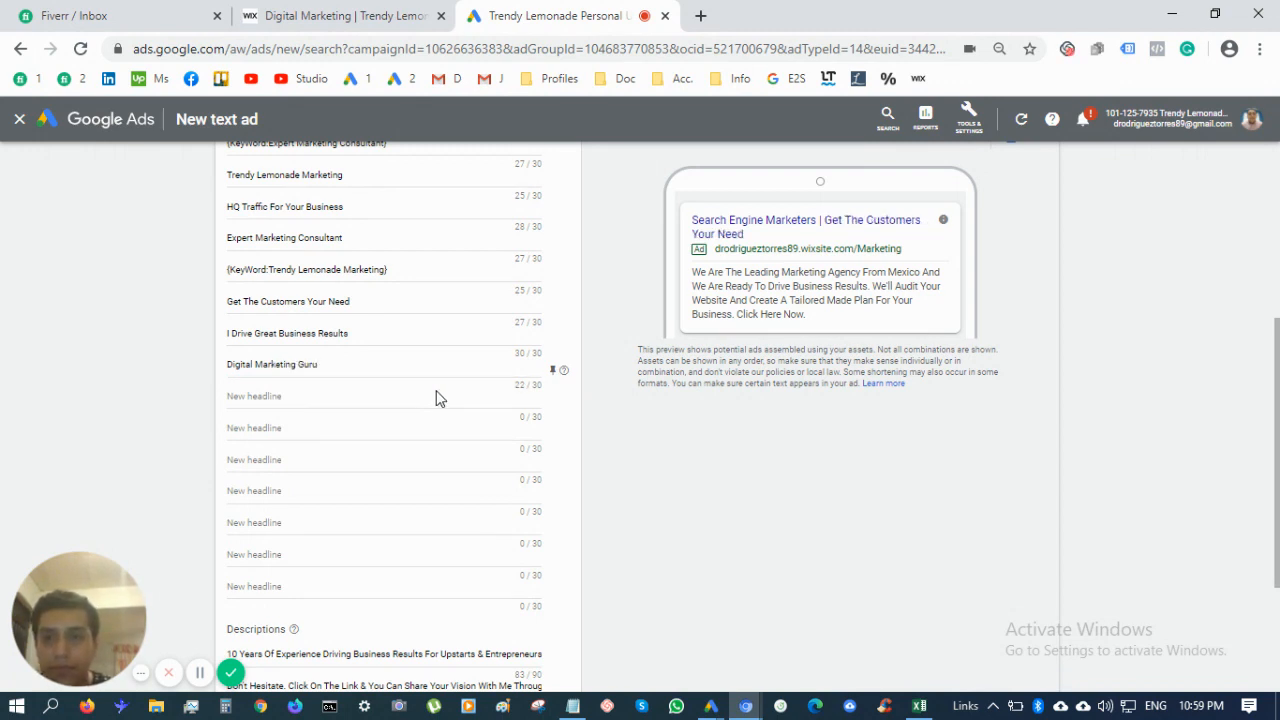
pyautogui.click(440, 398)
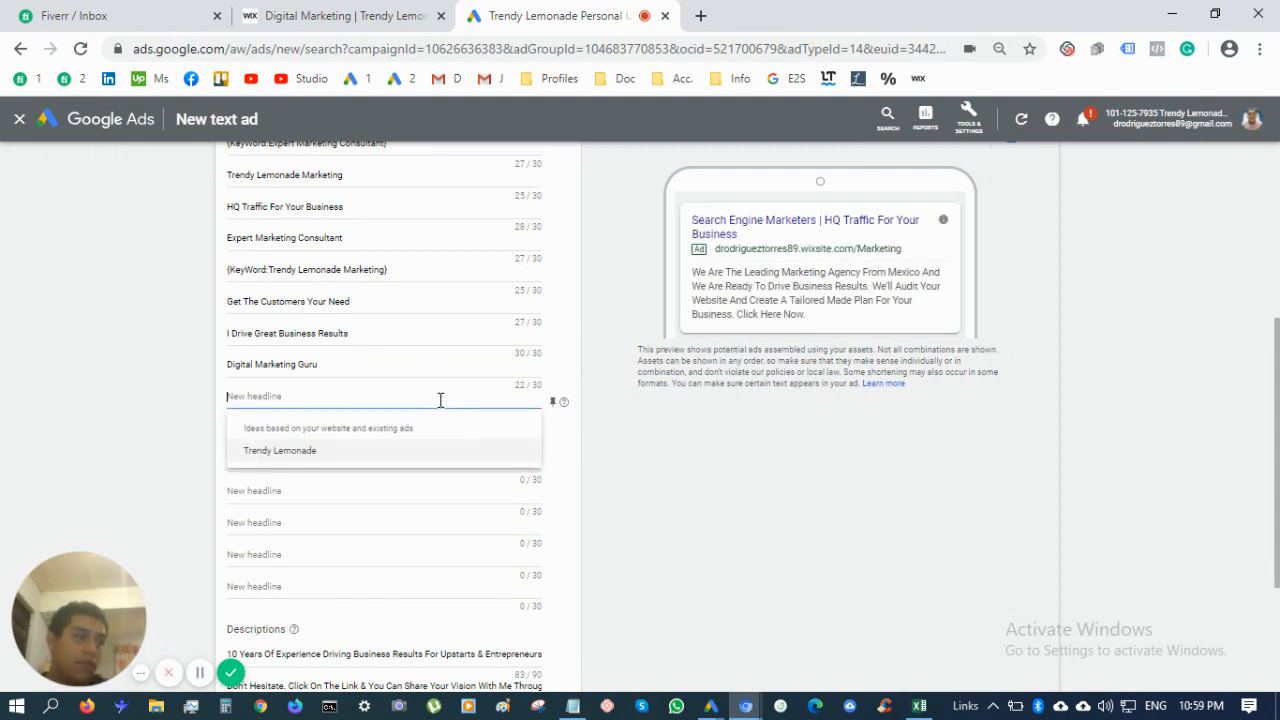
pyautogui.write('Get')
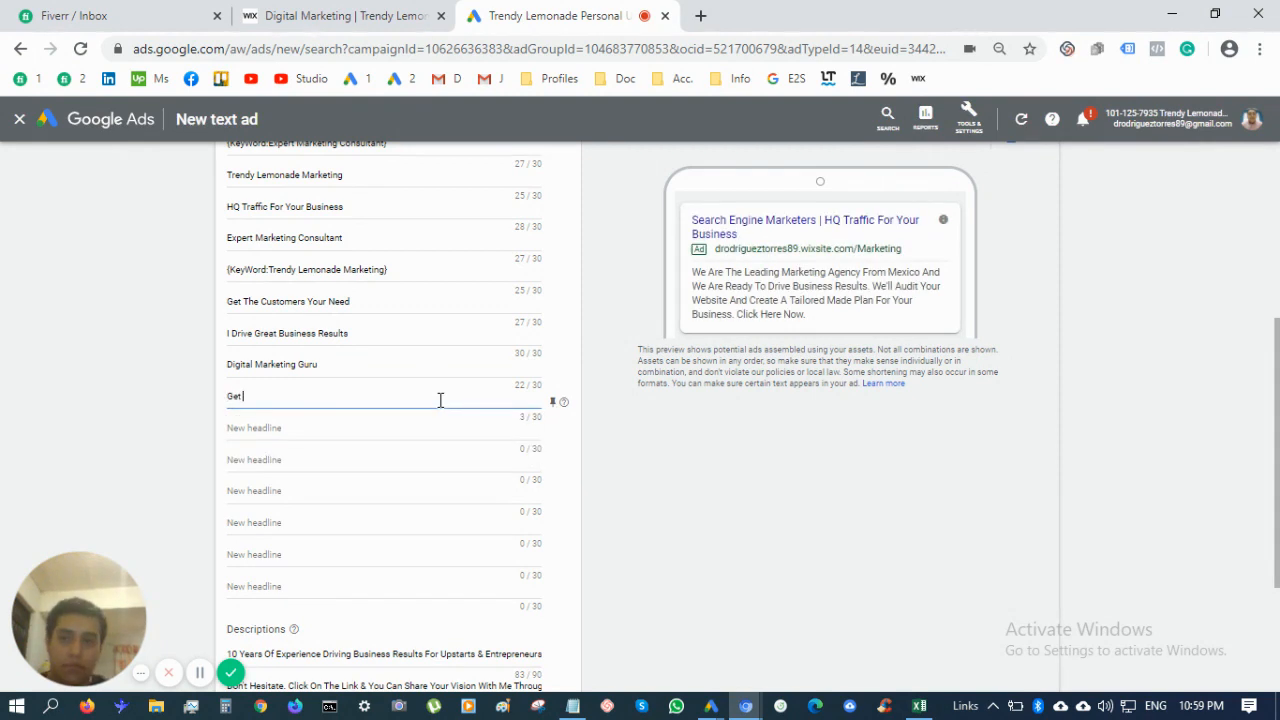
pyautogui.write(' Traffic On Go')
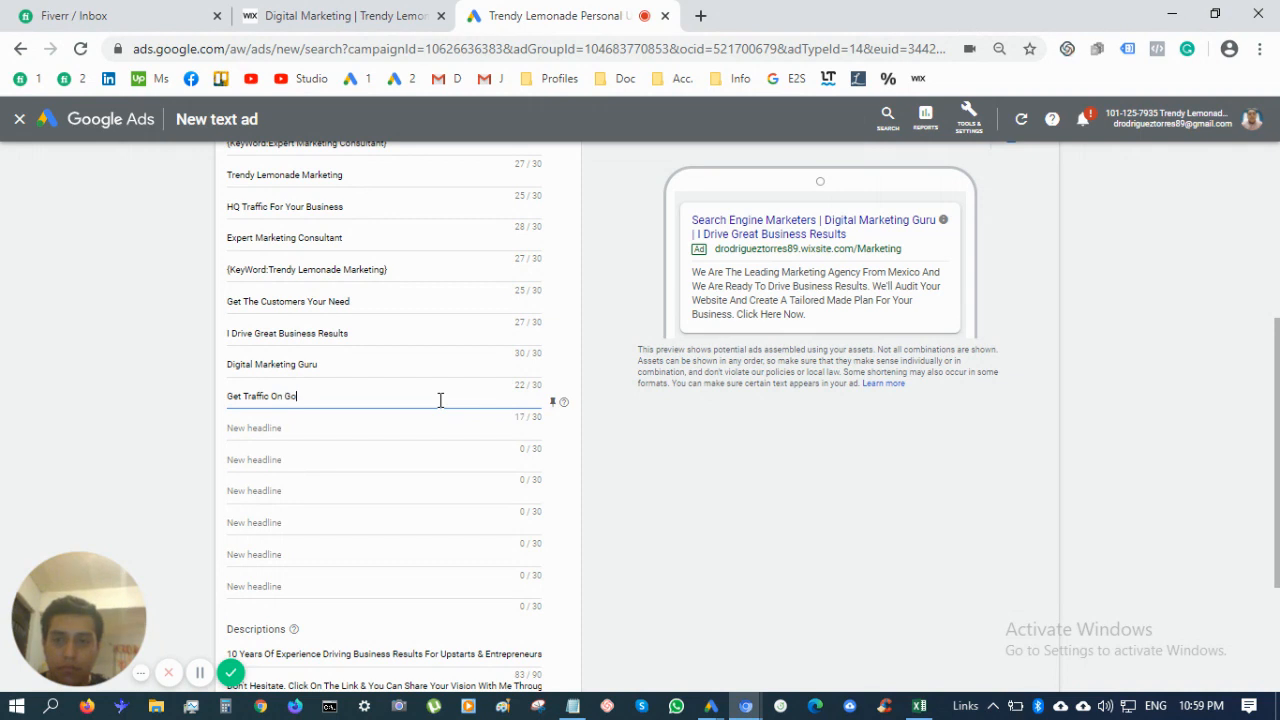
pyautogui.write('ogle Ads')
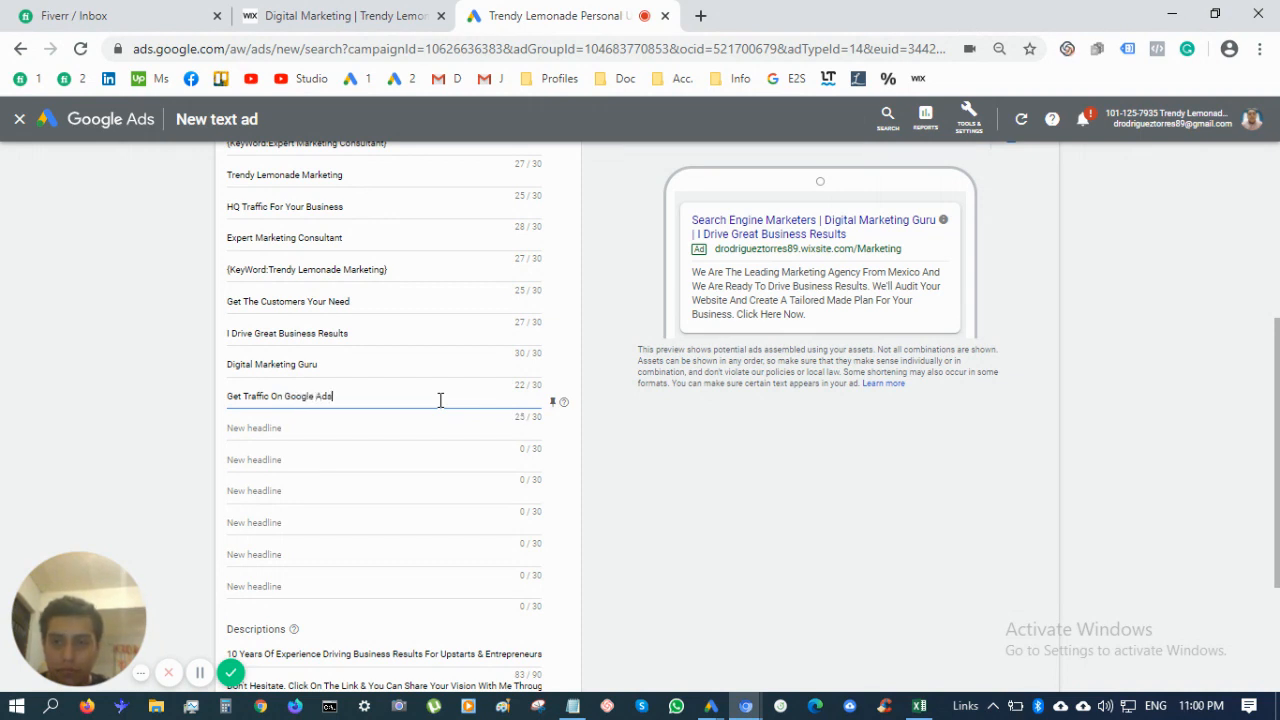
pyautogui.press('Tab')
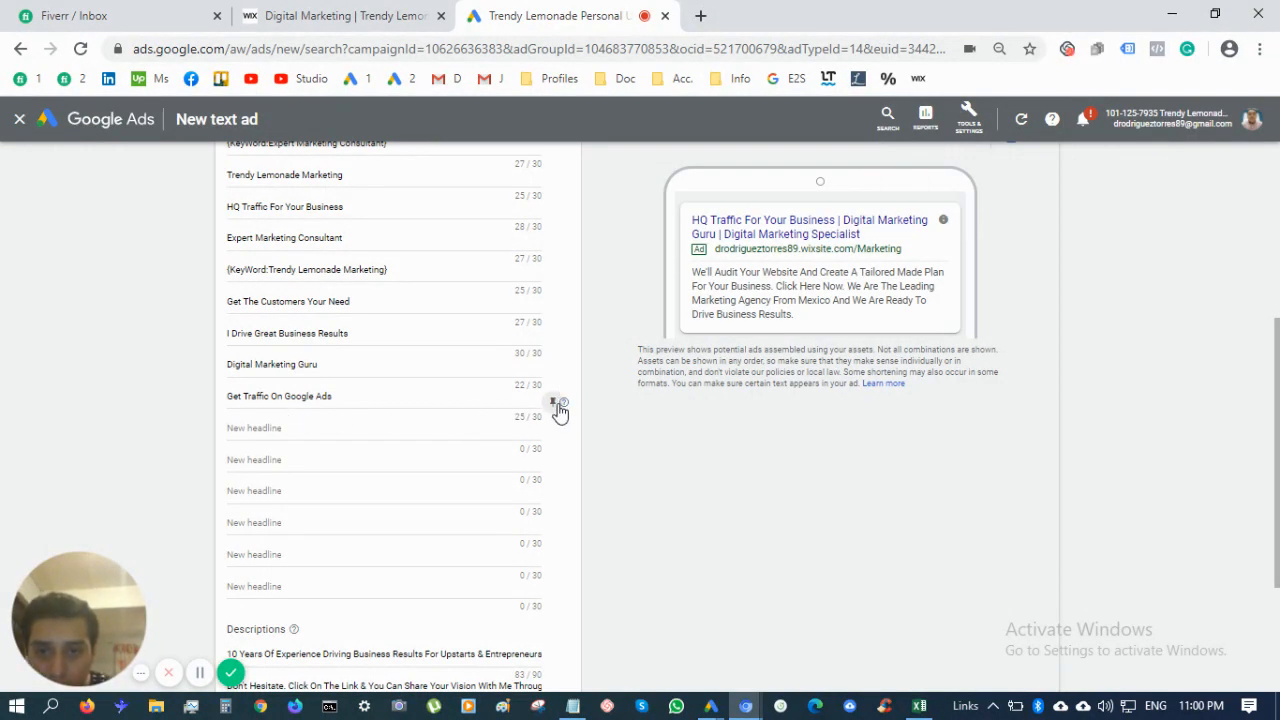
# Delete 'Ads' from the last headline, leaving 'Get Traffic On Google', and view its pinning options
pyautogui.click(315, 426)
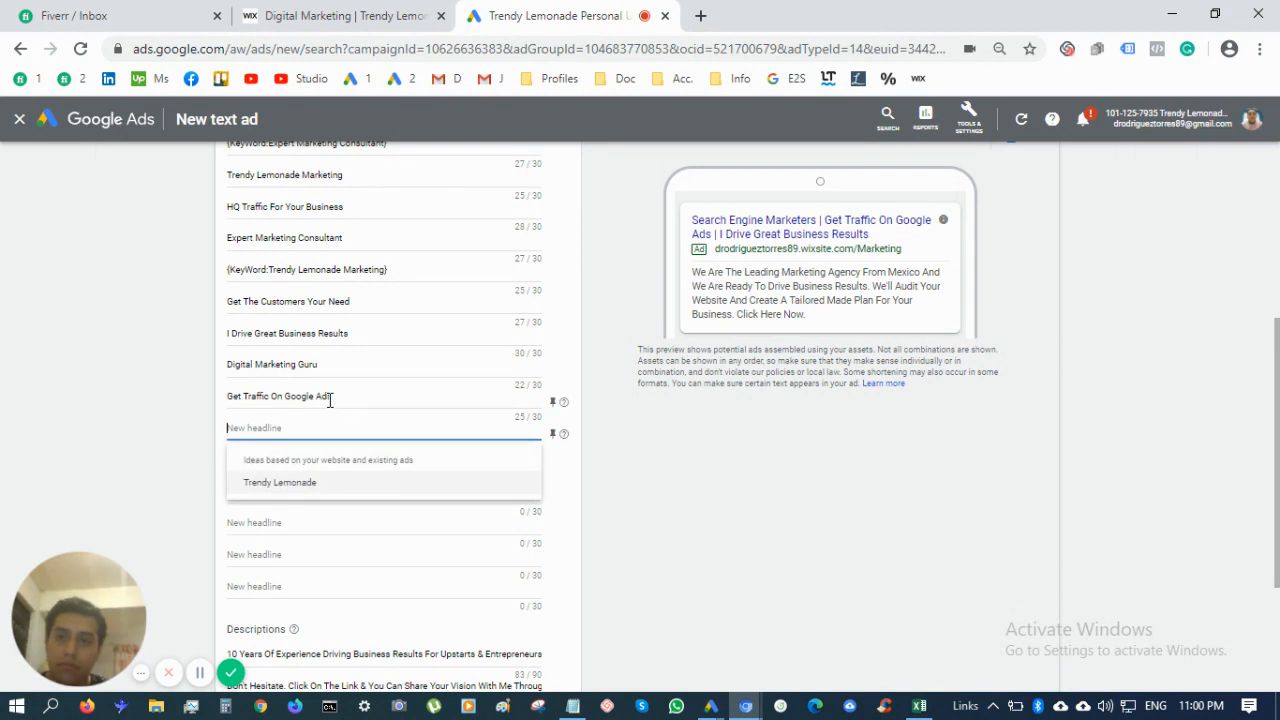
pyautogui.doubleClick(329, 397)
pyautogui.press('BackSpace')
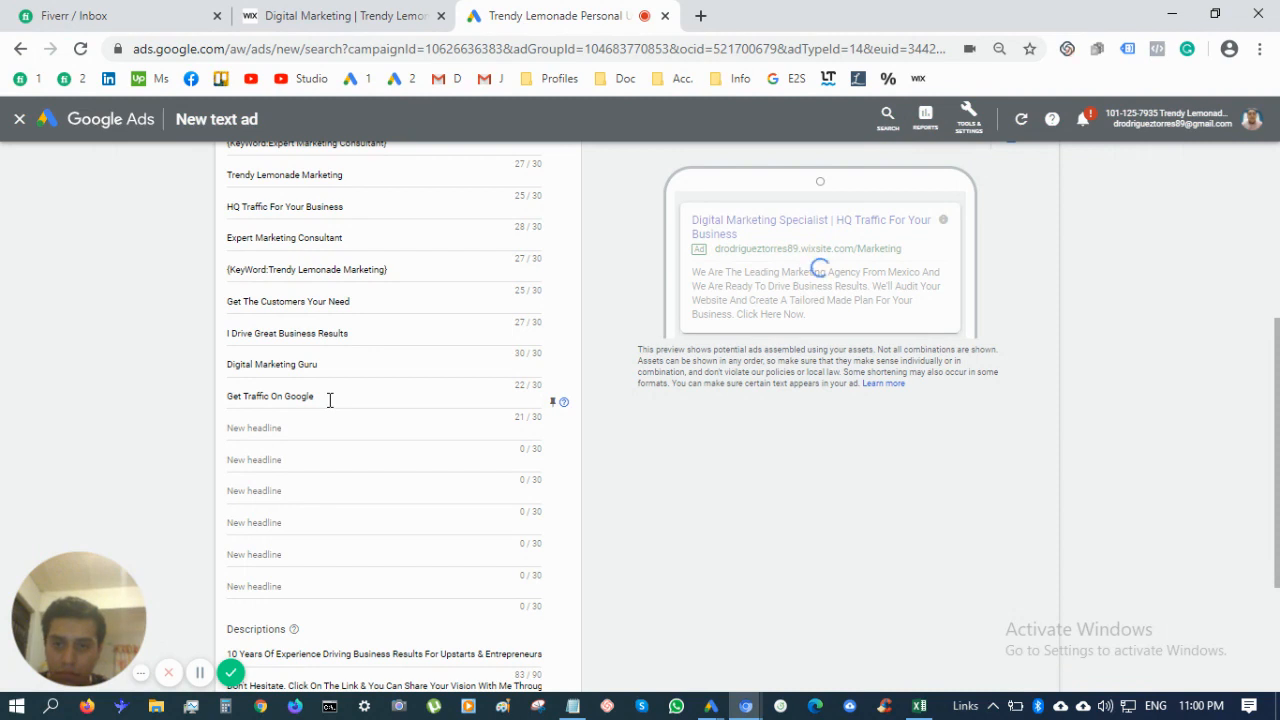
pyautogui.press('Tab')
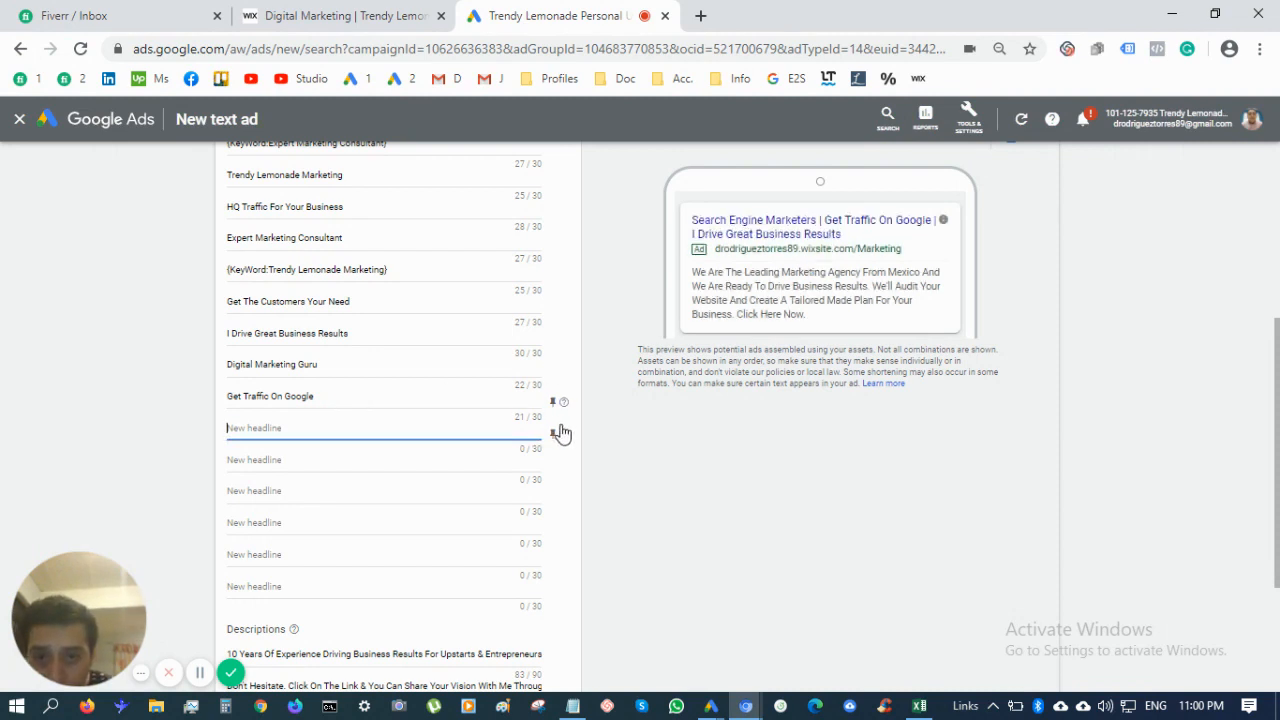
pyautogui.click(555, 432)
pyautogui.click(615, 384)
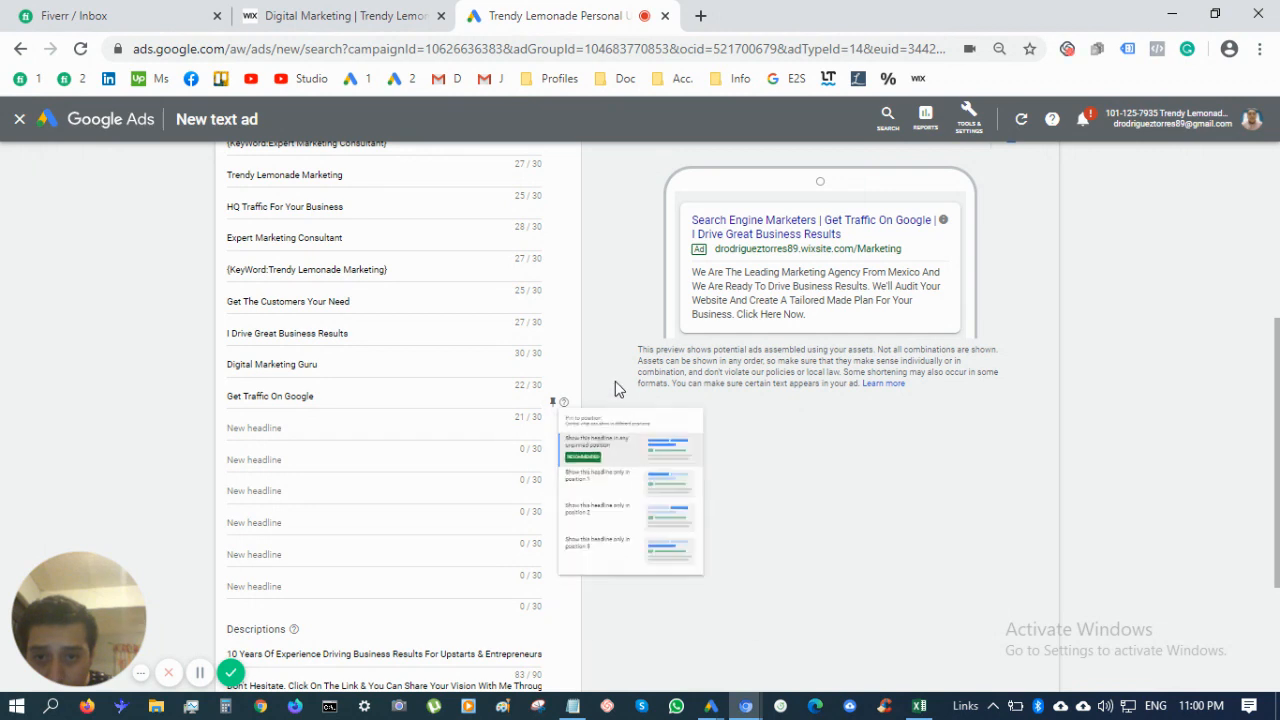
pyautogui.click(553, 402)
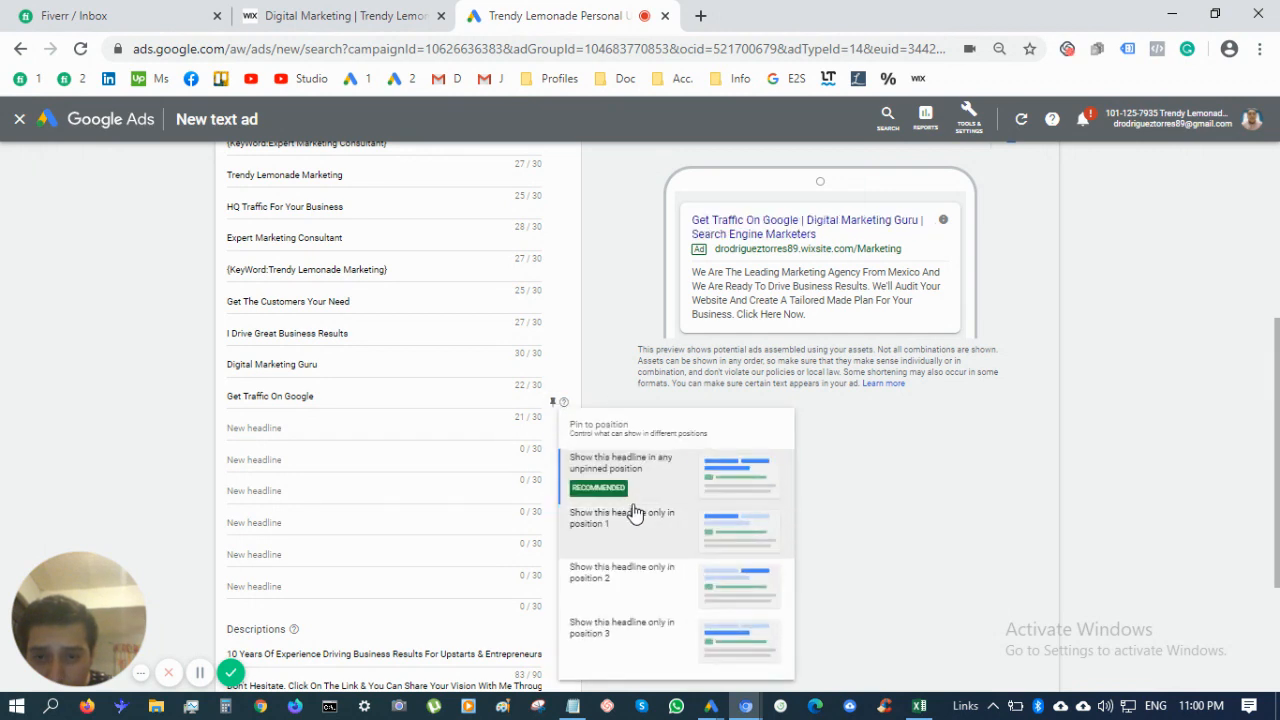
# Close the pinning options and change the headline to 'Get Traffic Through Google Ads'
pyautogui.click(605, 333)
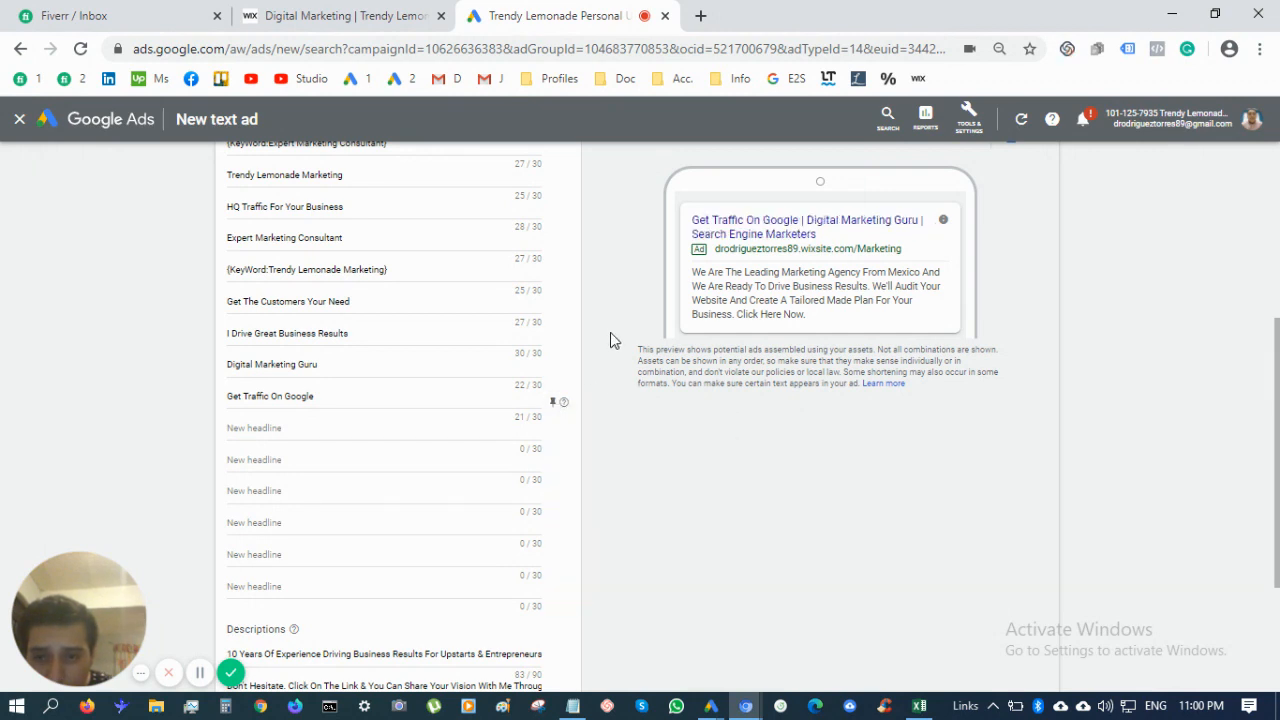
pyautogui.click(564, 403)
pyautogui.click(440, 401)
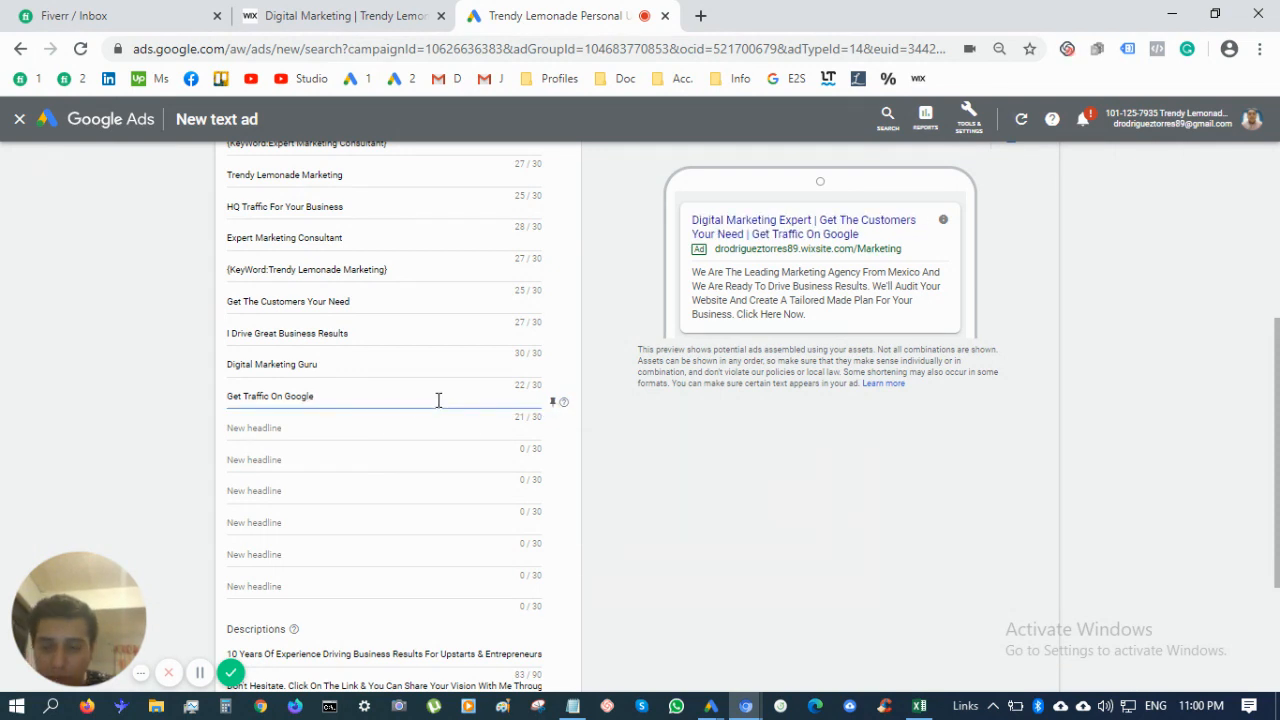
pyautogui.press('BackSpace')
pyautogui.press('BackSpace')
pyautogui.press('BackSpace')
pyautogui.press('BackSpace')
pyautogui.press('BackSpace')
pyautogui.press('BackSpace')
pyautogui.press('BackSpace')
pyautogui.press('BackSpace')
pyautogui.press('BackSpace')
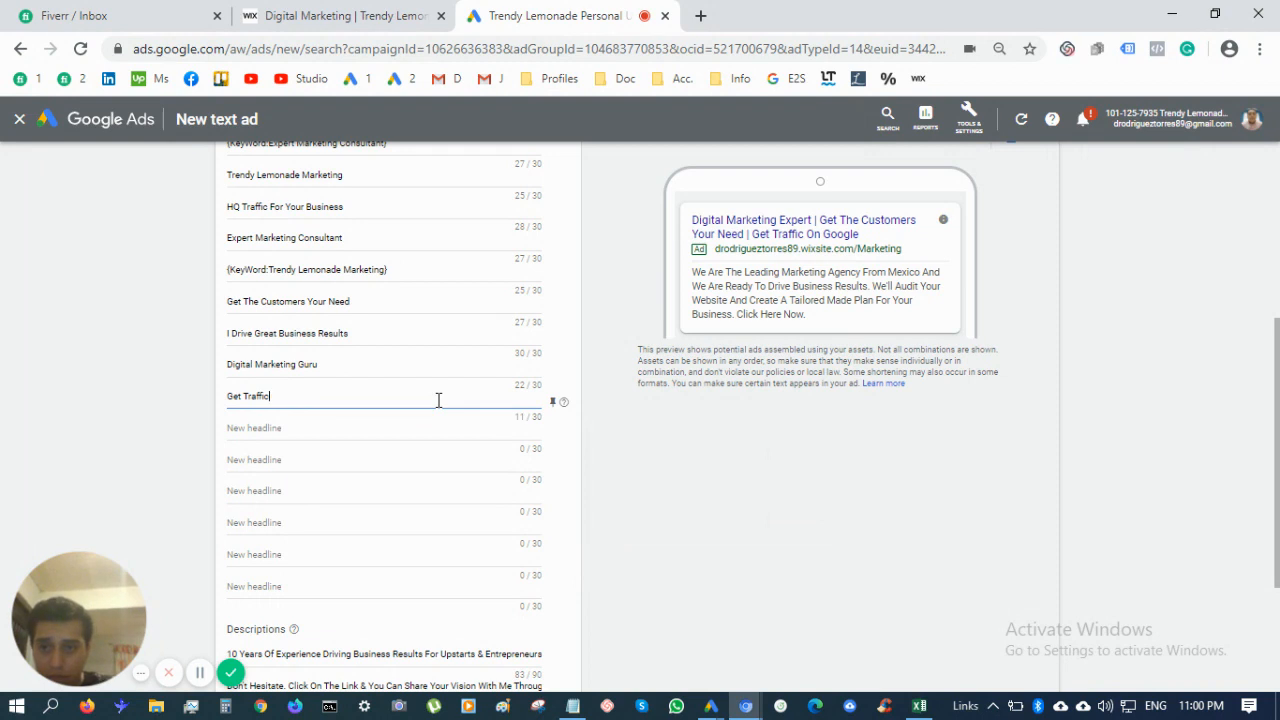
pyautogui.write('Trough')
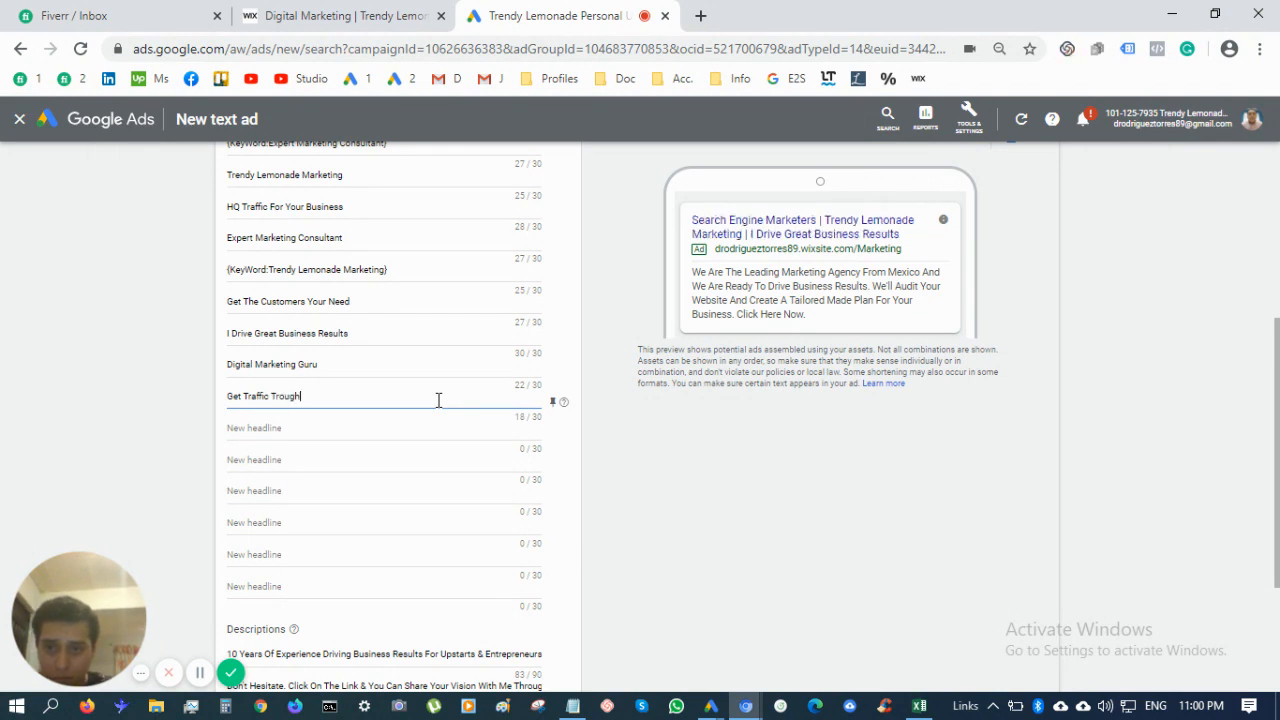
pyautogui.press('BackSpace')
pyautogui.press('BackSpace')
pyautogui.press('BackSpace')
pyautogui.press('BackSpace')
pyautogui.press('BackSpace')
pyautogui.write('hrough Google Ads')
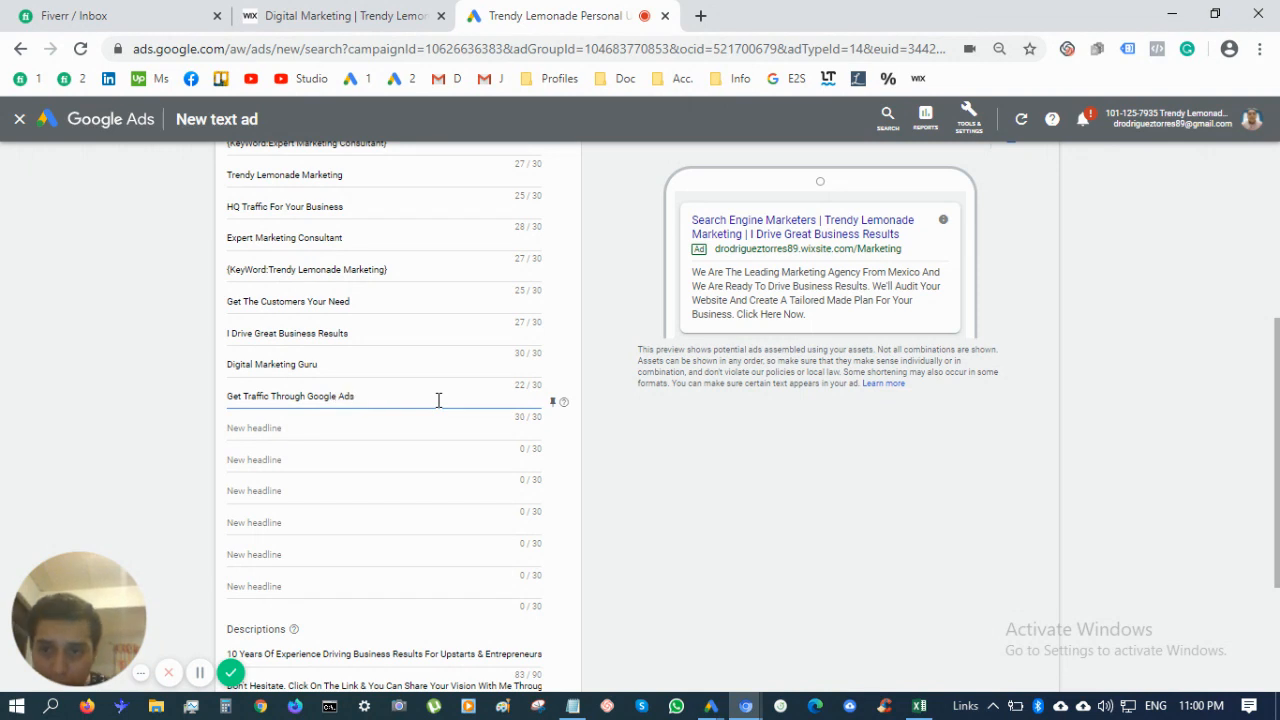
# Add the headline 'Get Views On Facebook With Ads', correcting the wording
pyautogui.click(419, 435)
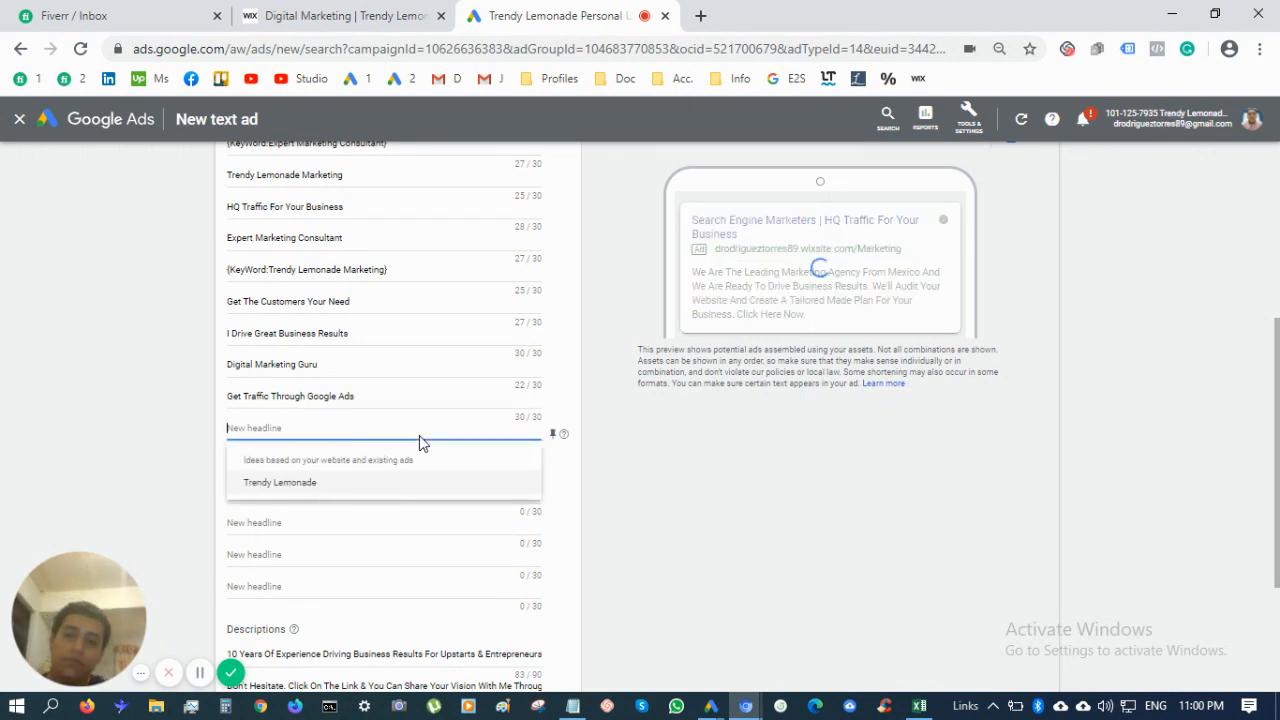
pyautogui.write('G')
pyautogui.press('BackSpace')
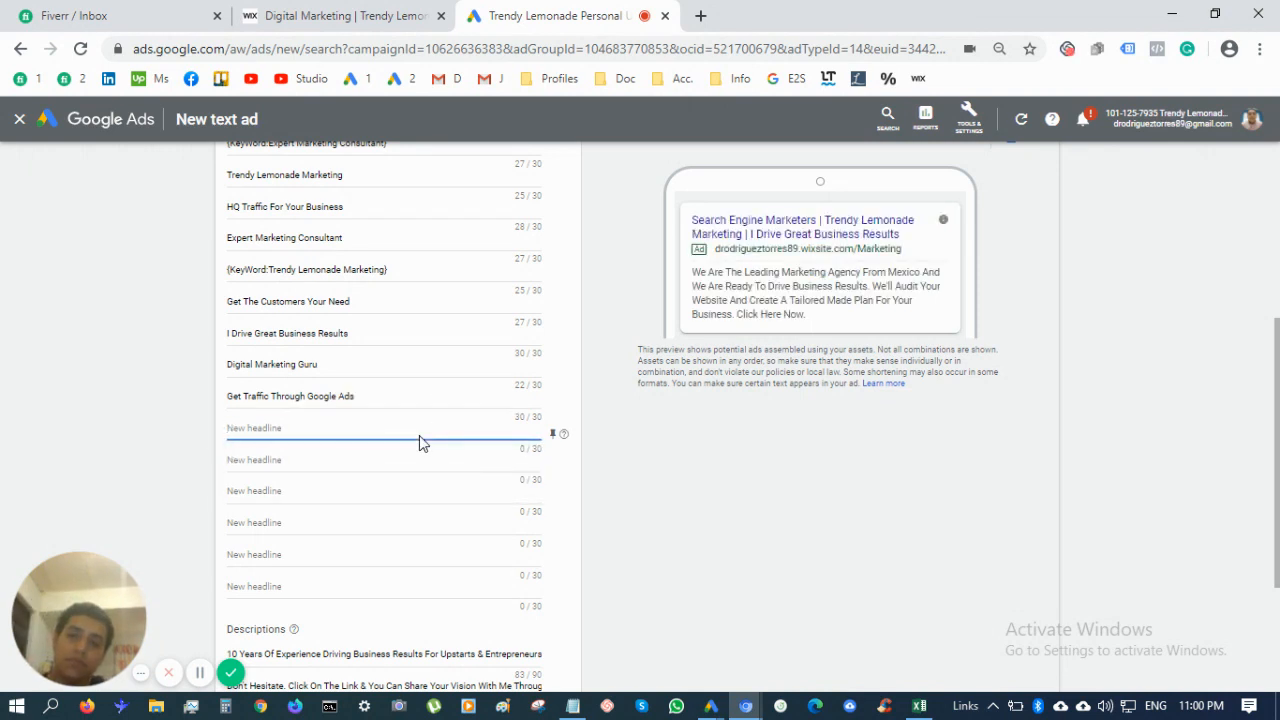
pyautogui.write('Get Noti')
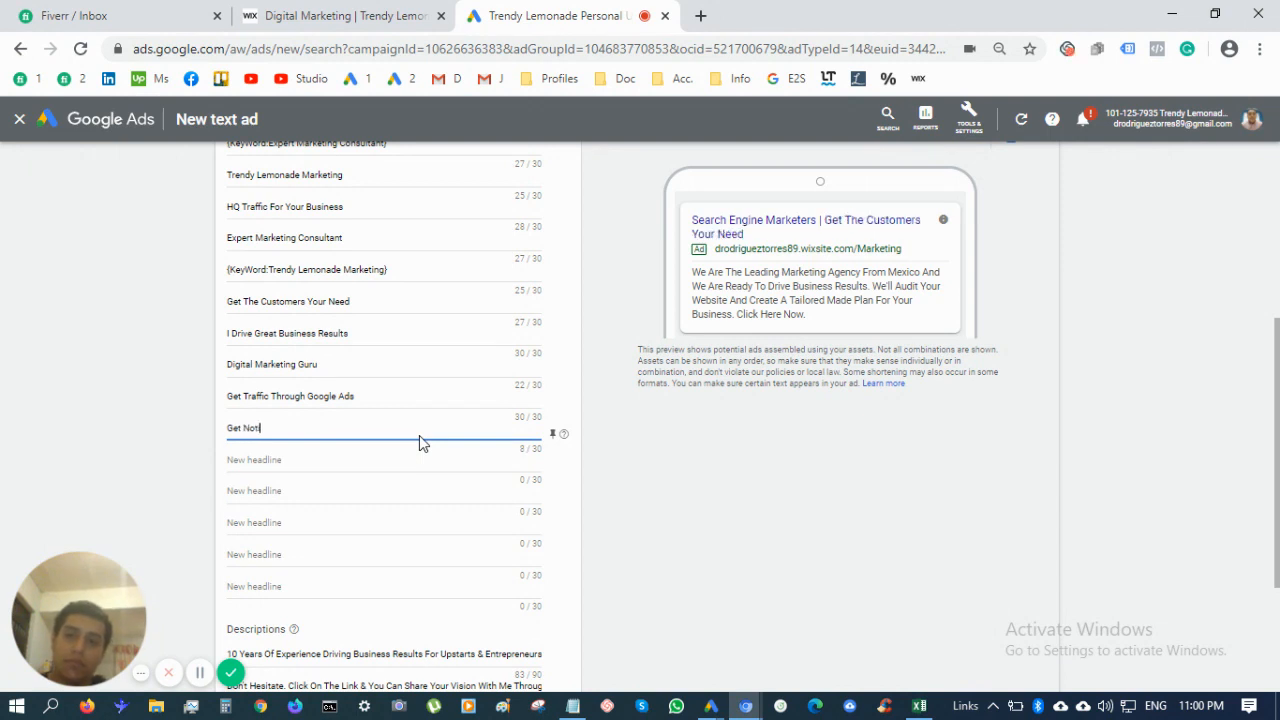
pyautogui.write('ces On Facebook With Ads')
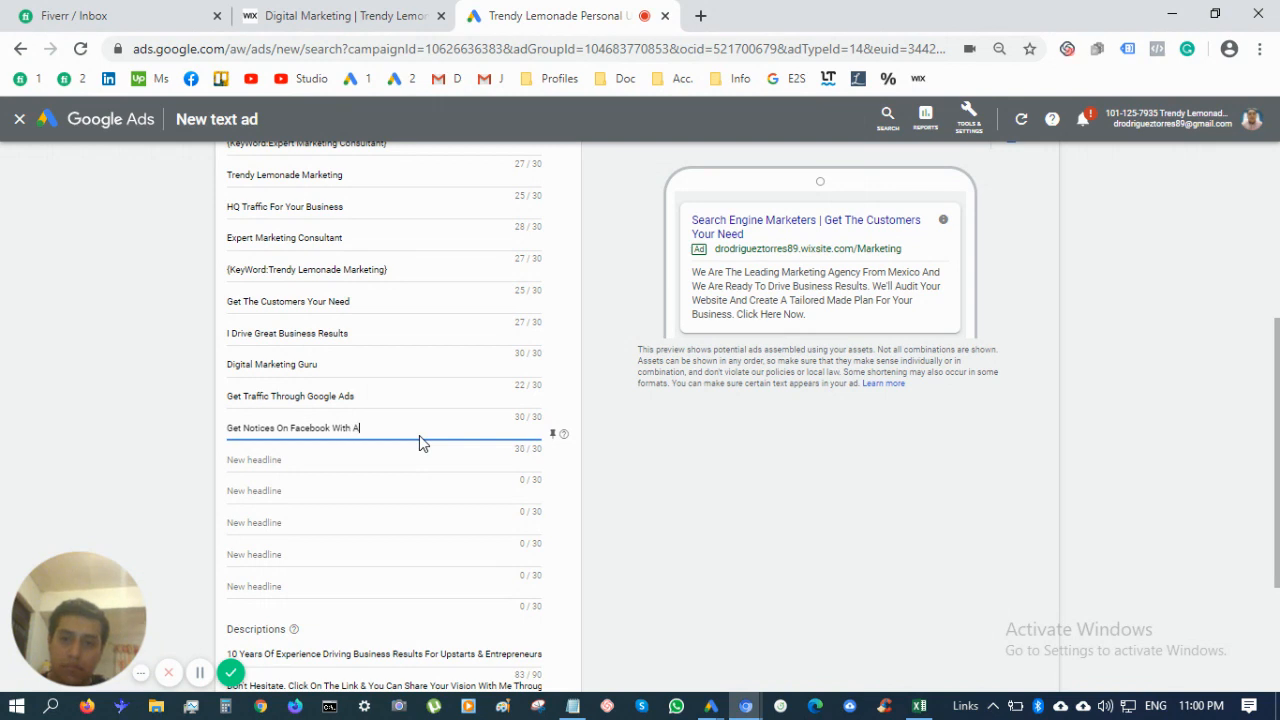
pyautogui.click(275, 428)
pyautogui.press('BackSpace')
pyautogui.write('d')
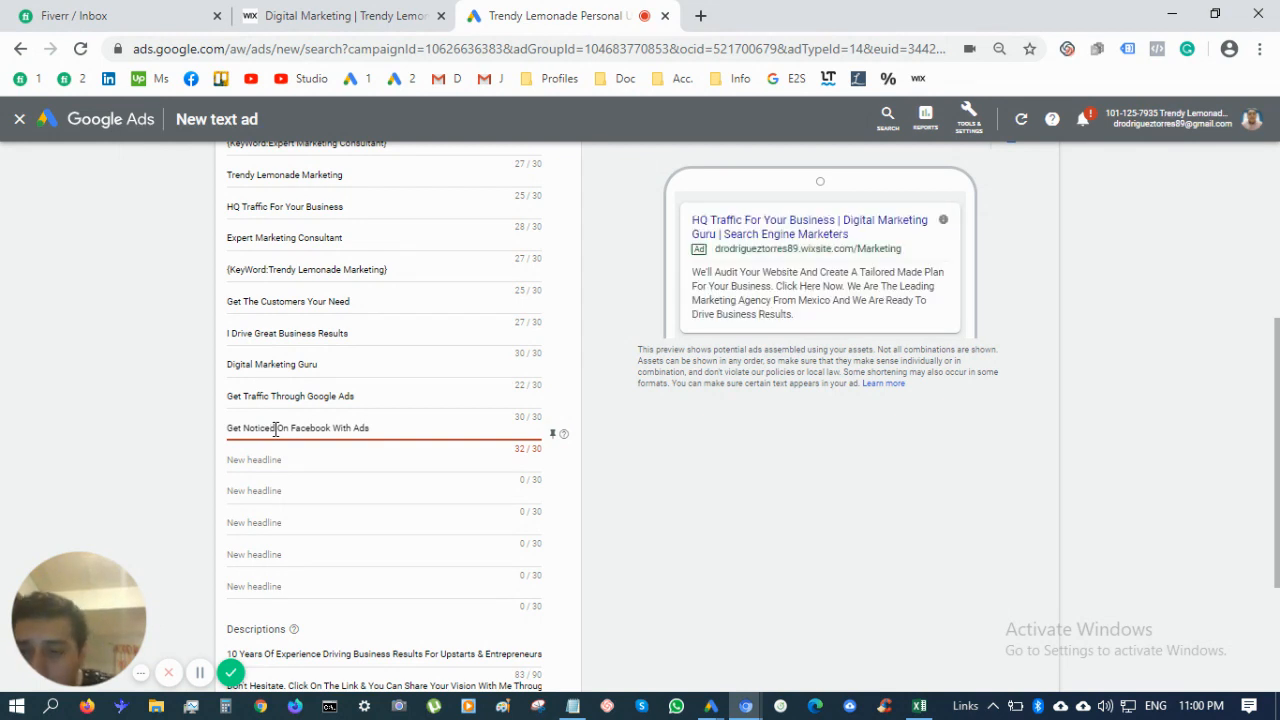
pyautogui.press('BackSpace')
pyautogui.press('BackSpace')
pyautogui.press('BackSpace')
pyautogui.press('BackSpace')
pyautogui.press('BackSpace')
pyautogui.press('BackSpace')
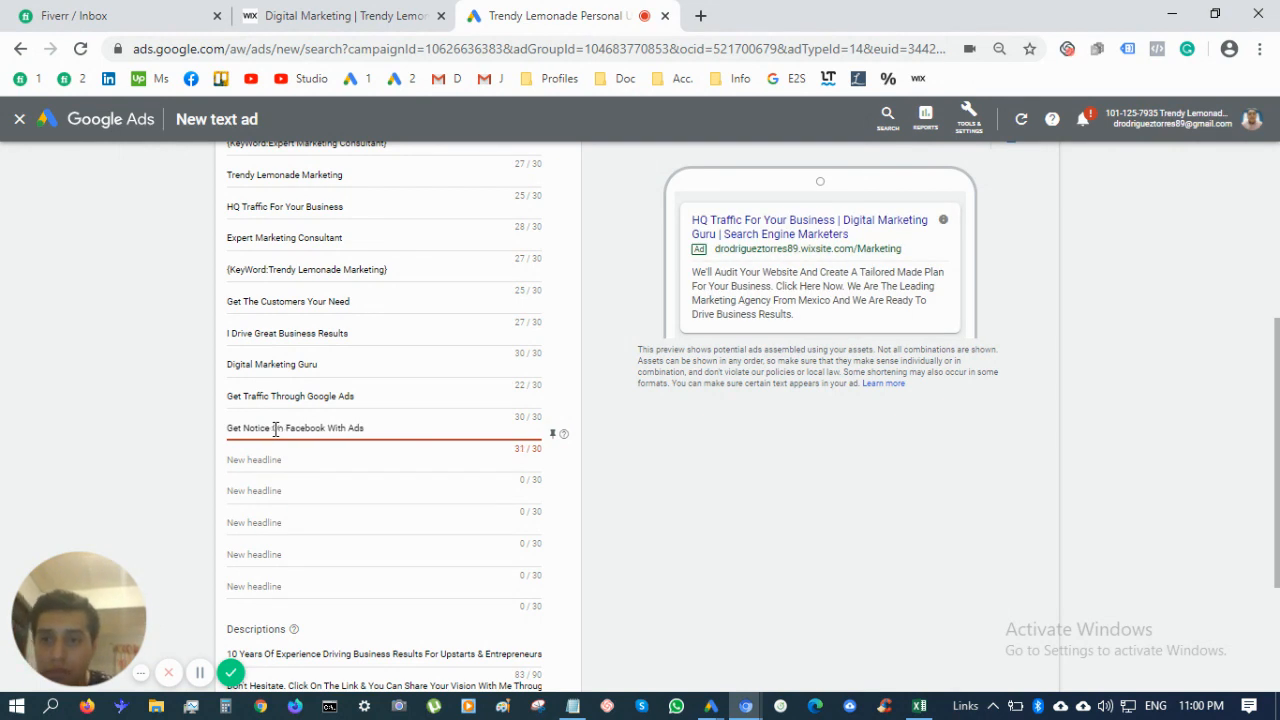
pyautogui.press('BackSpace')
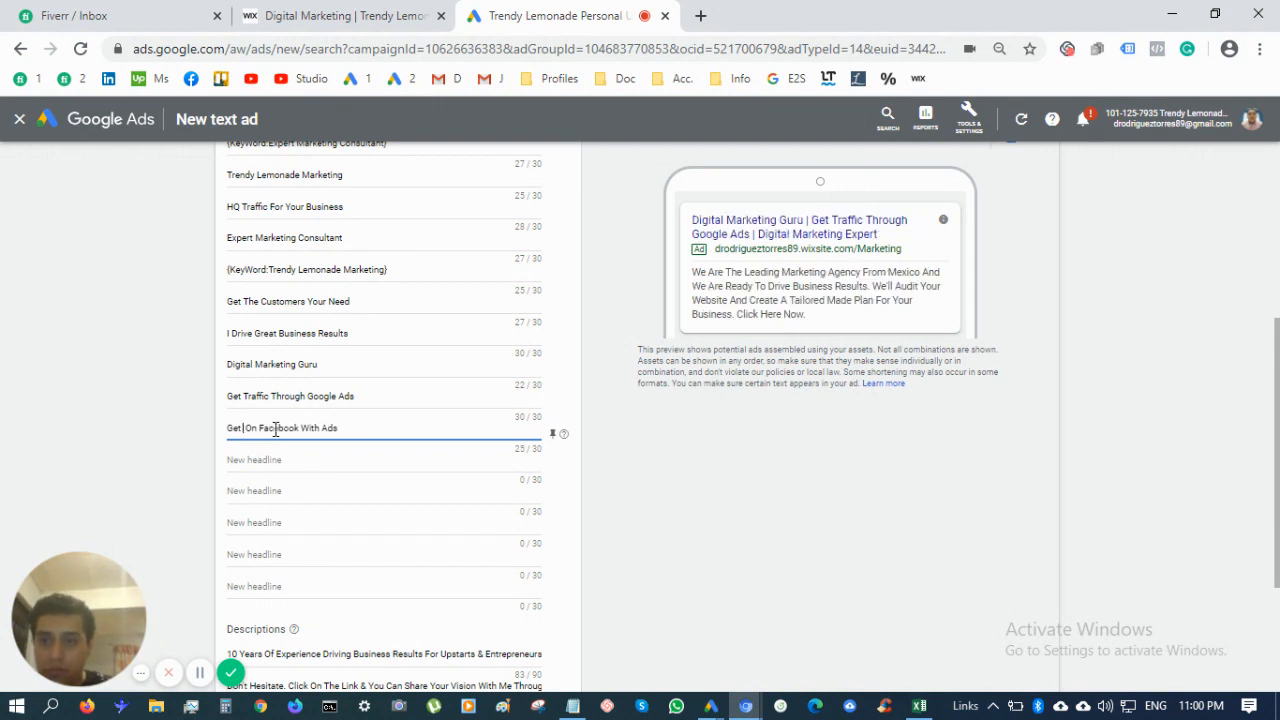
pyautogui.write('Views')
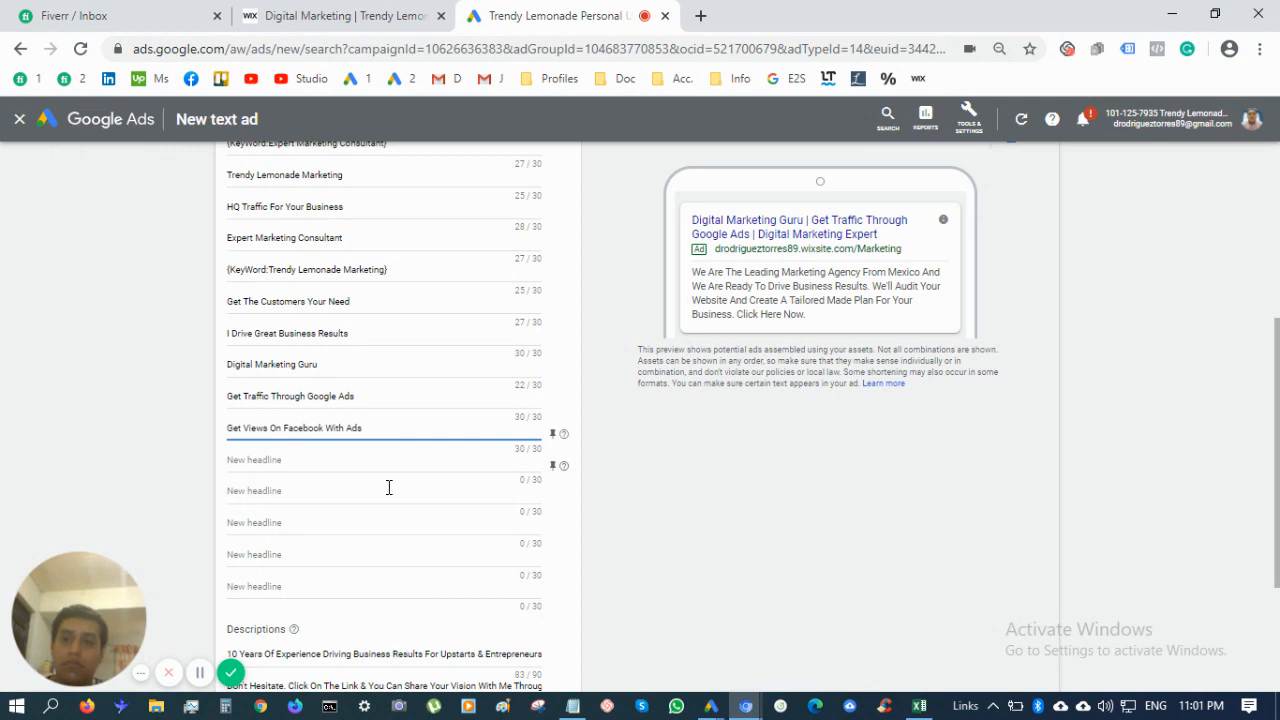
pyautogui.press('Tab')
# Add a 'Your Business In' headline trimmed to 30 characters, plus 'Get Results For Your Business'
pyautogui.write('Put ')
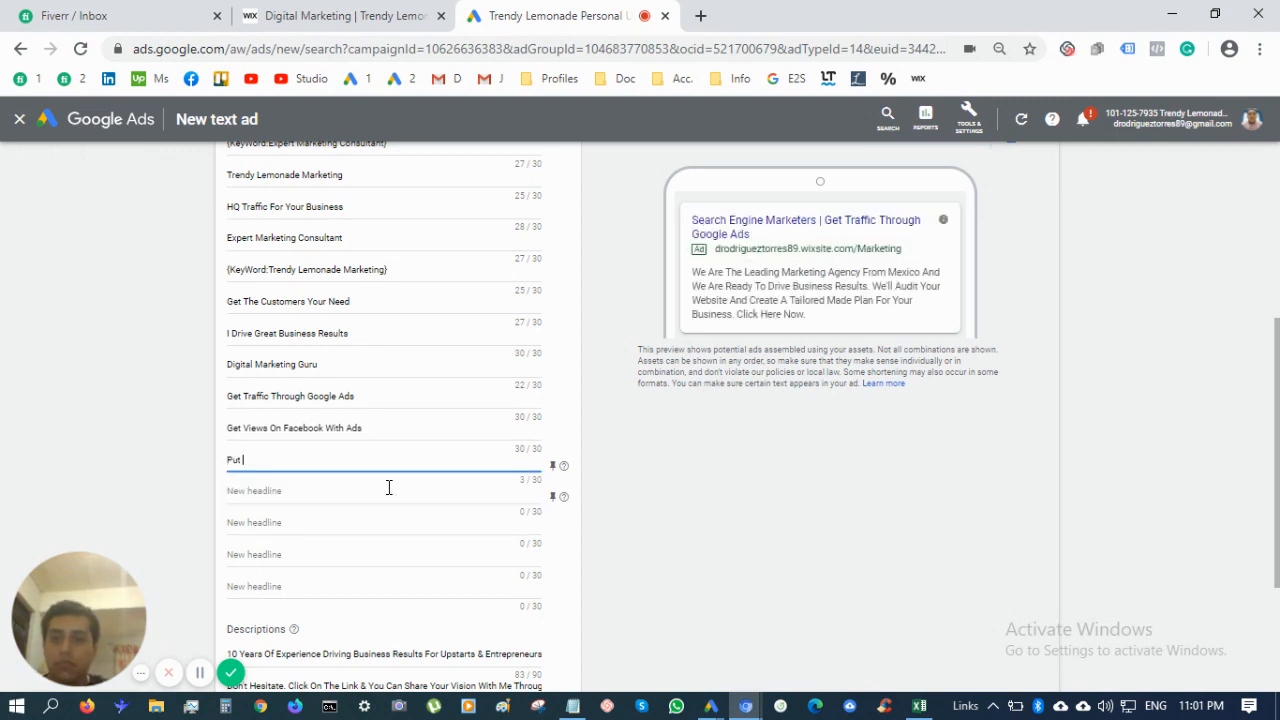
pyautogui.write('Your Busine')
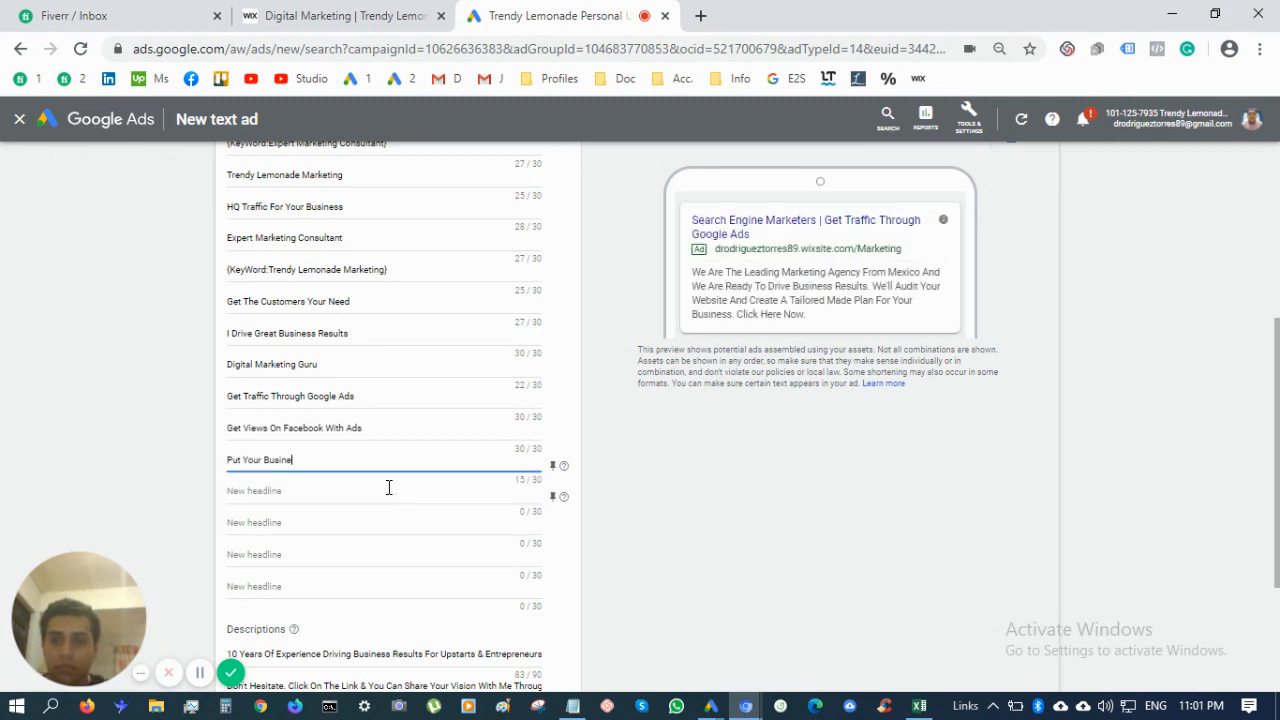
pyautogui.write('ss In Expert H')
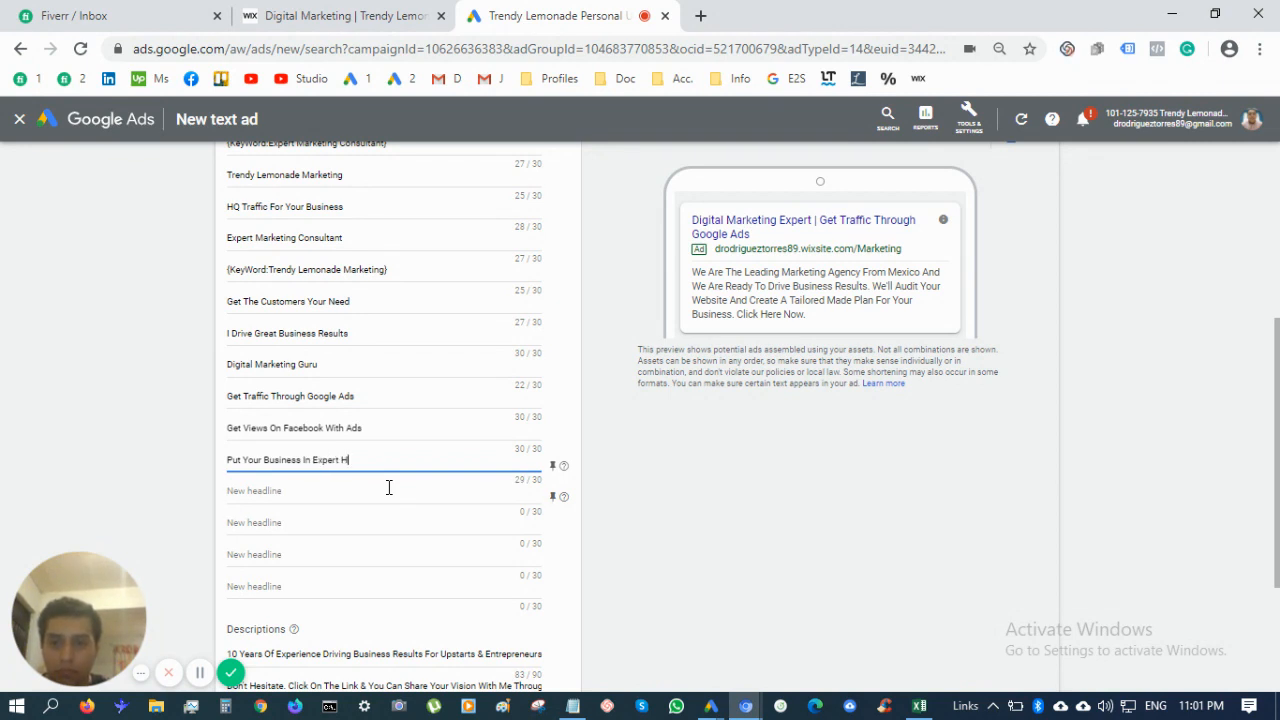
pyautogui.write('ands')
pyautogui.doubleClick(239, 458)
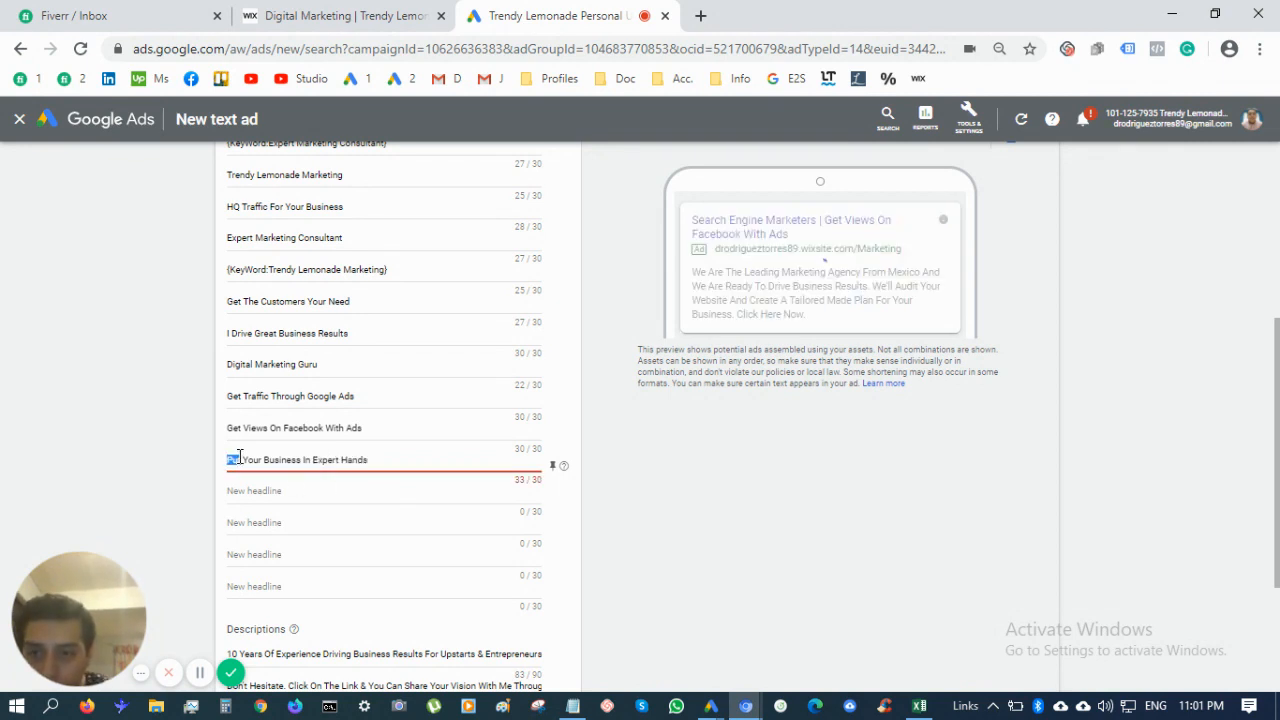
pyautogui.press('BackSpace')
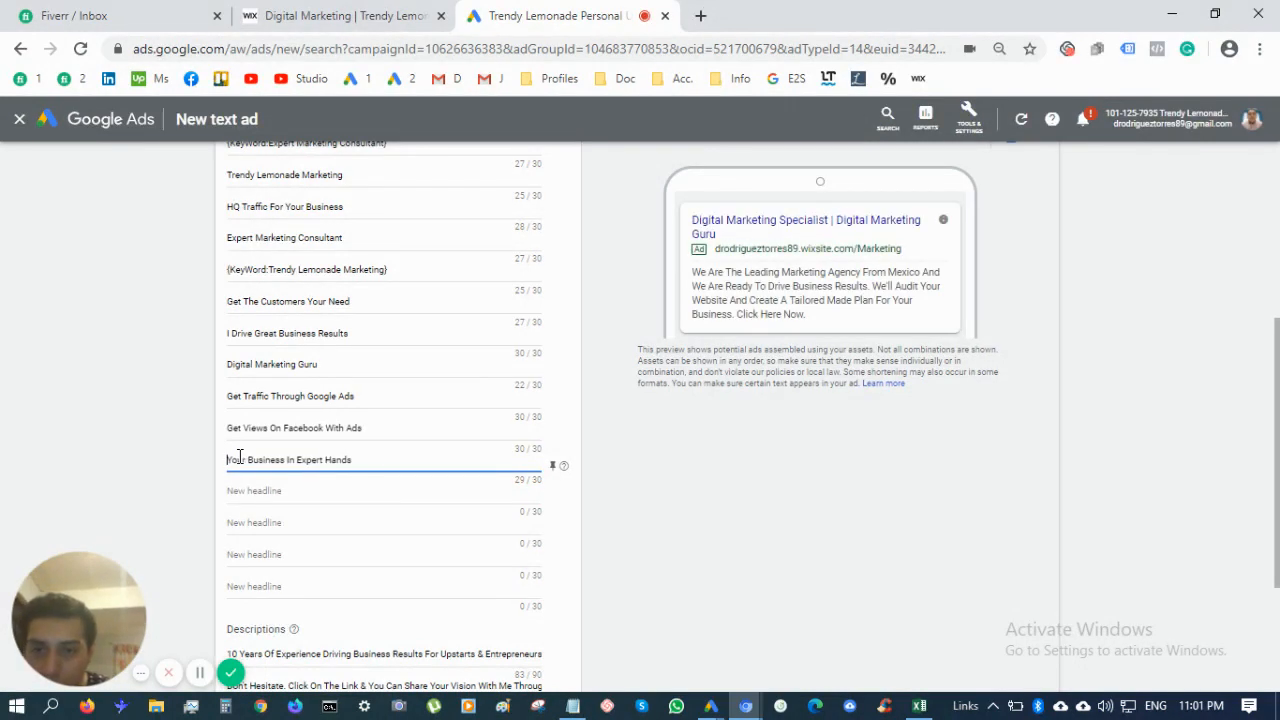
pyautogui.click(314, 506)
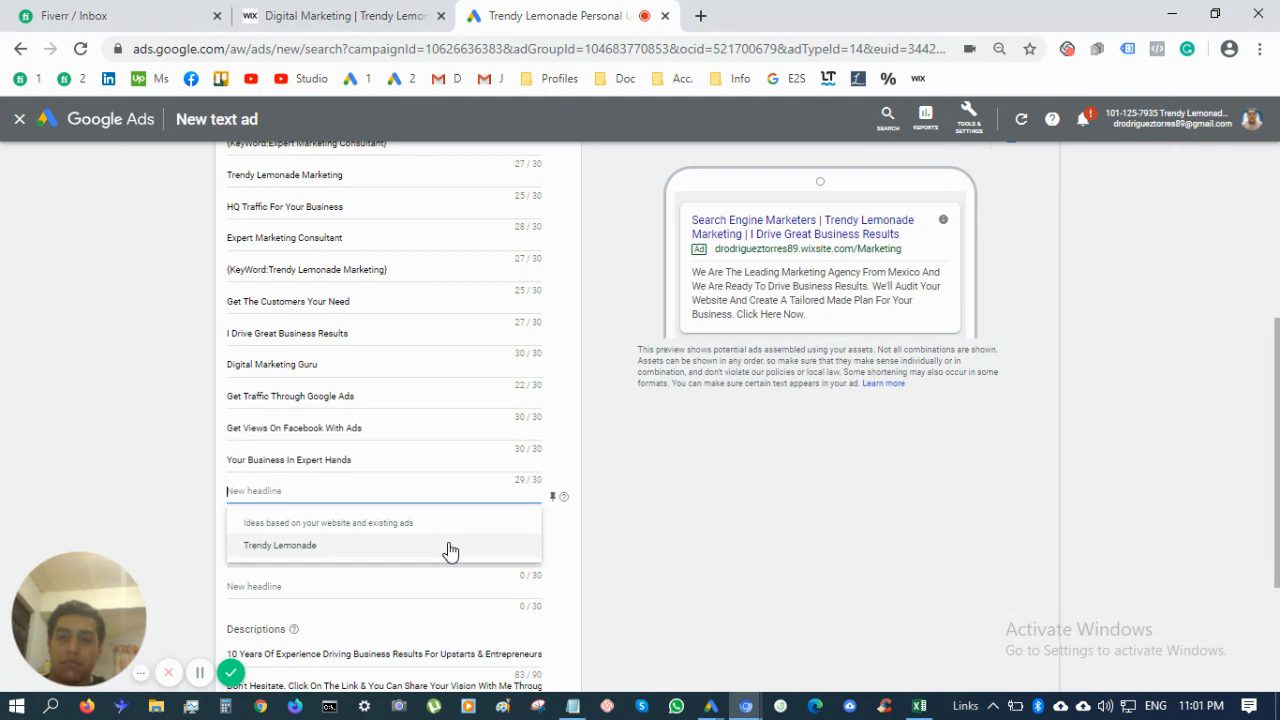
pyautogui.write('G')
pyautogui.press('BackSpace')
pyautogui.write('Get R')
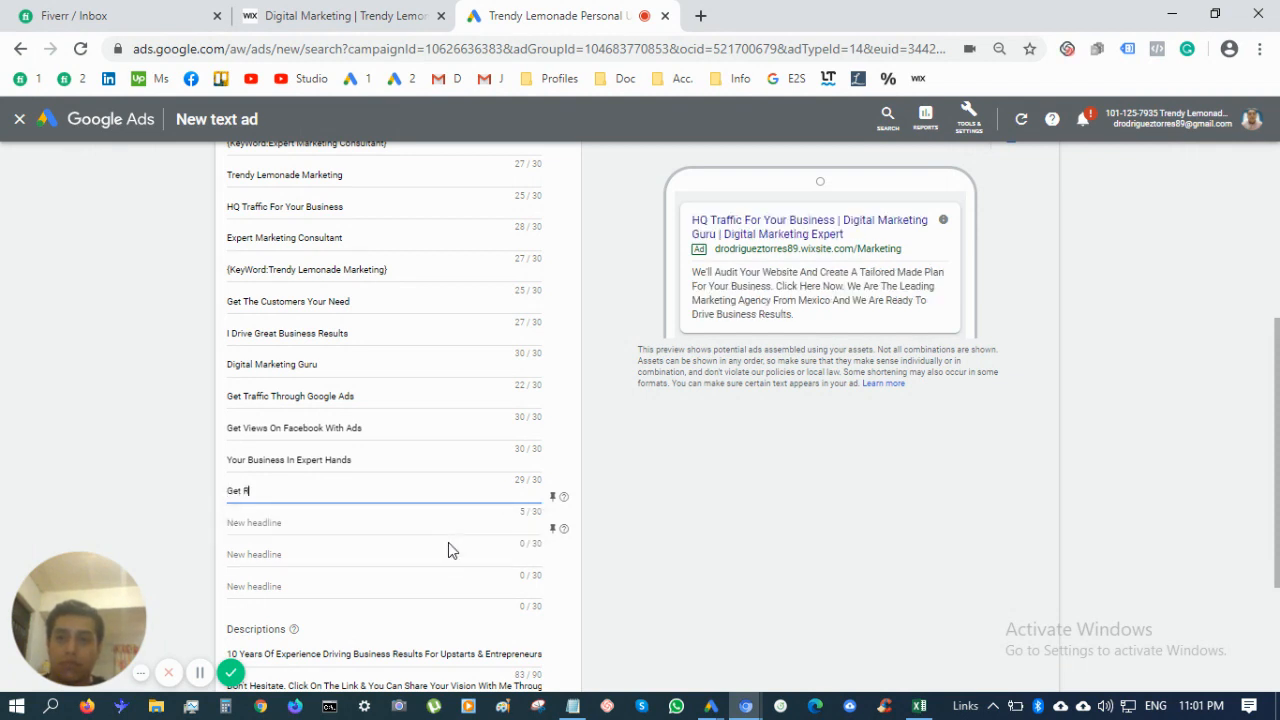
pyautogui.write('esult')
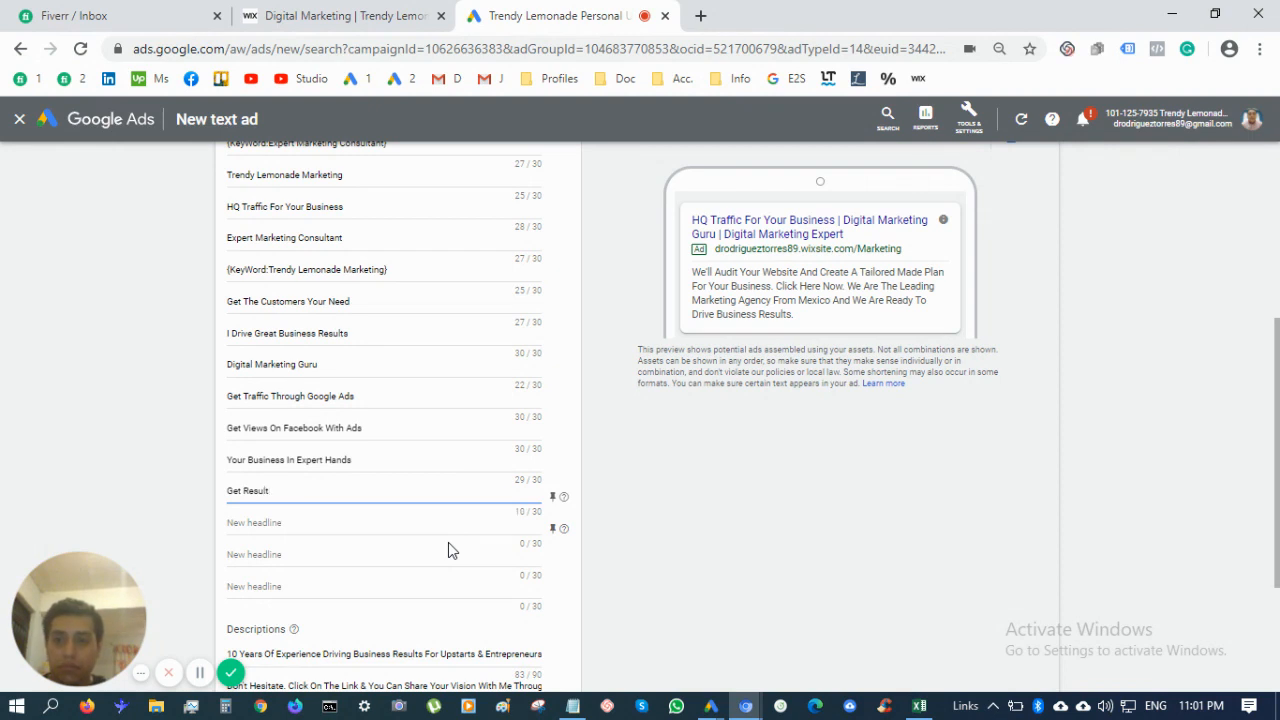
pyautogui.write('s ')
pyautogui.write('For Your')
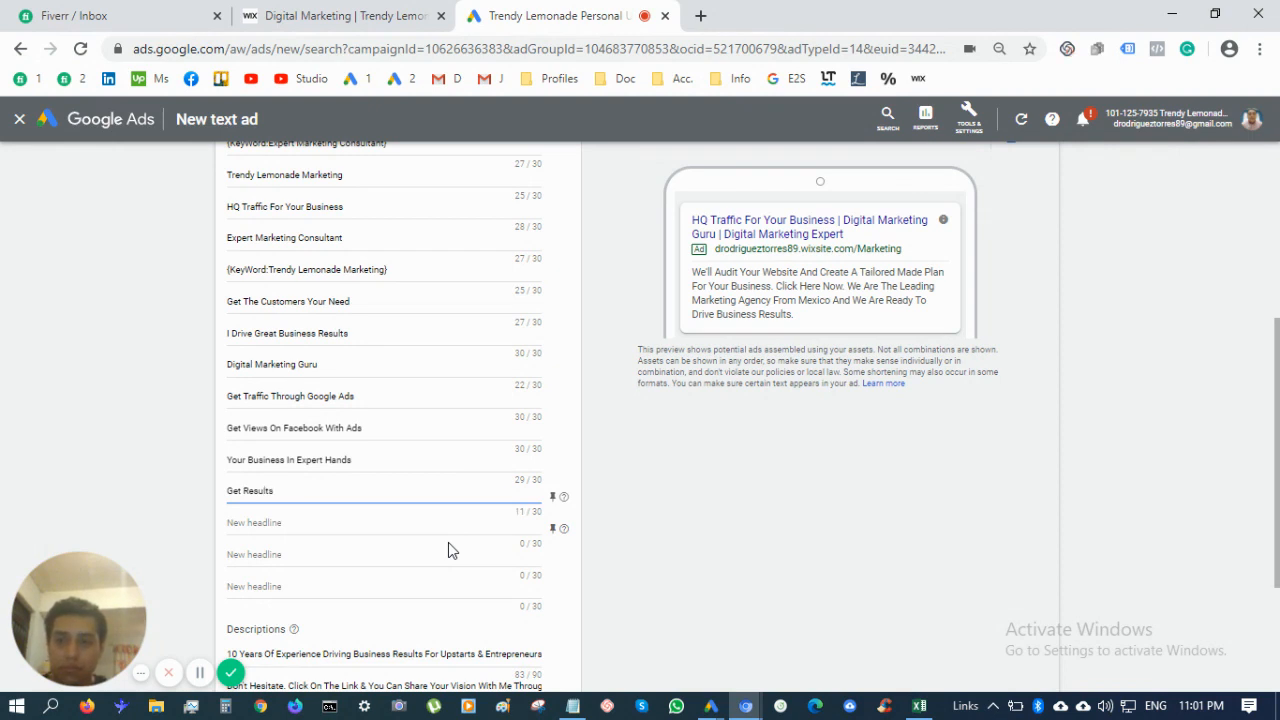
pyautogui.write(' Business')
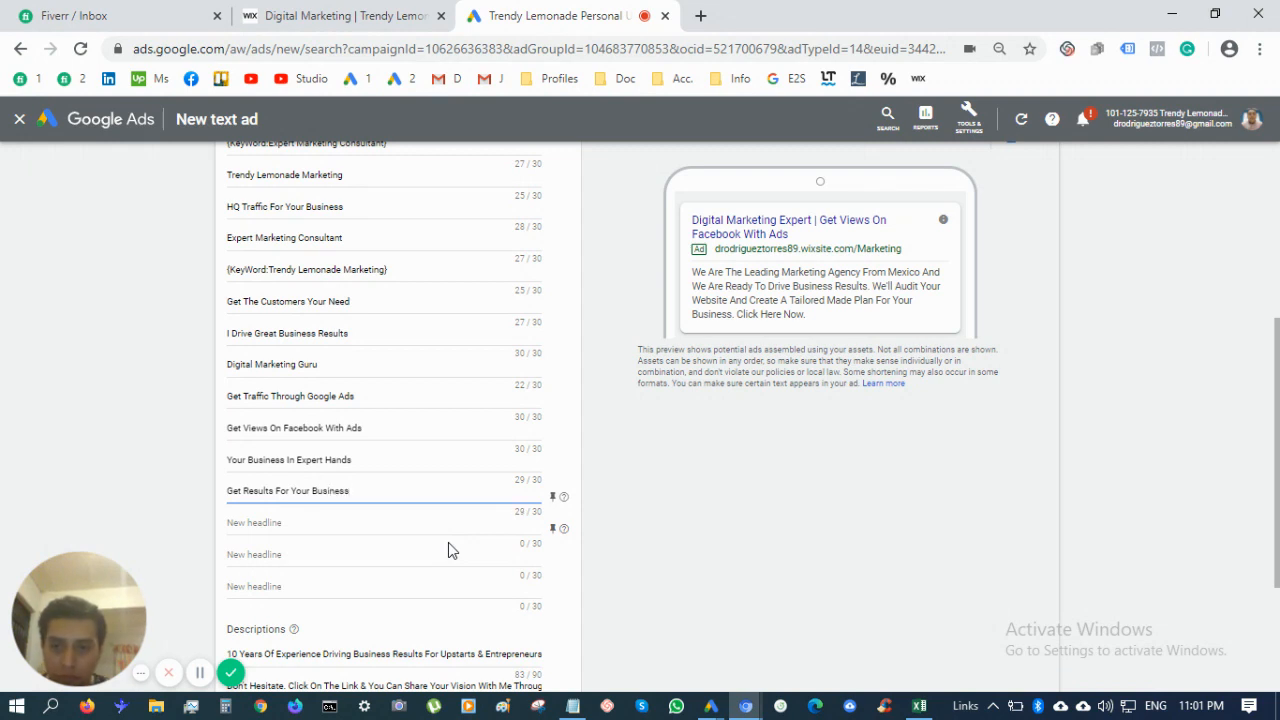
# Add headlines 'Digital Marketing Consultant' and '100% Professional Services'
pyautogui.click(420, 534)
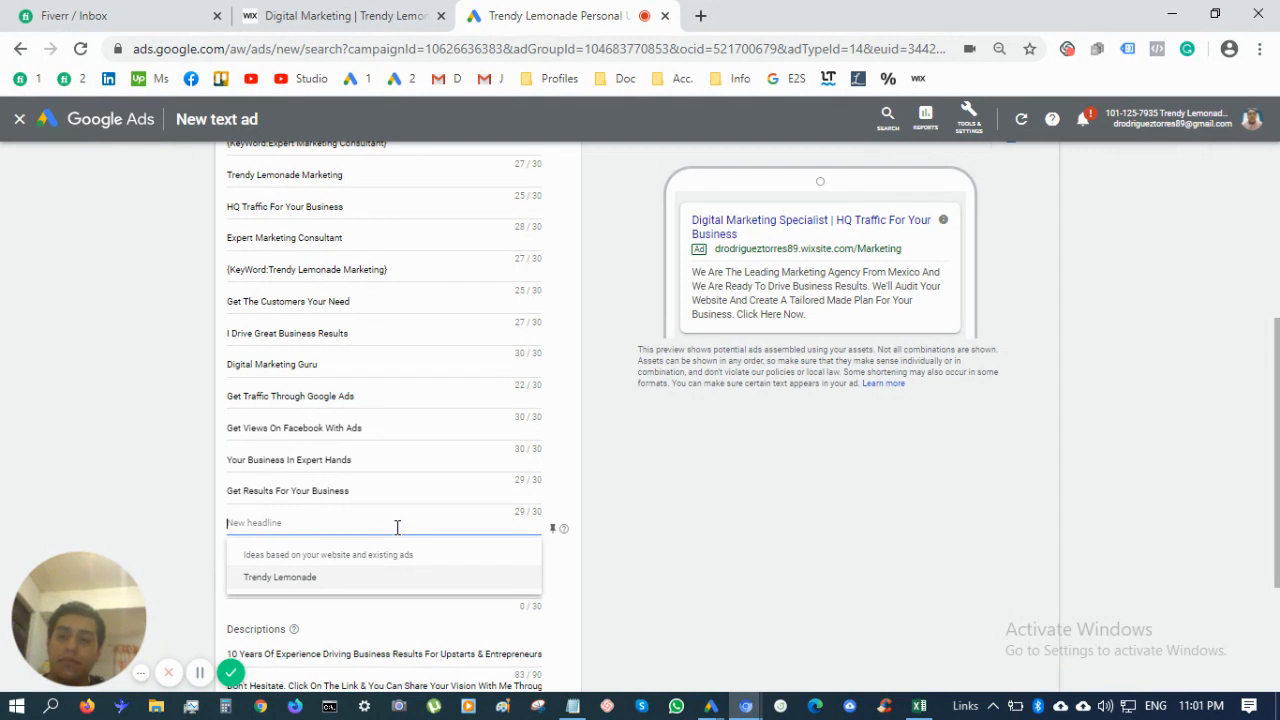
pyautogui.write('D')
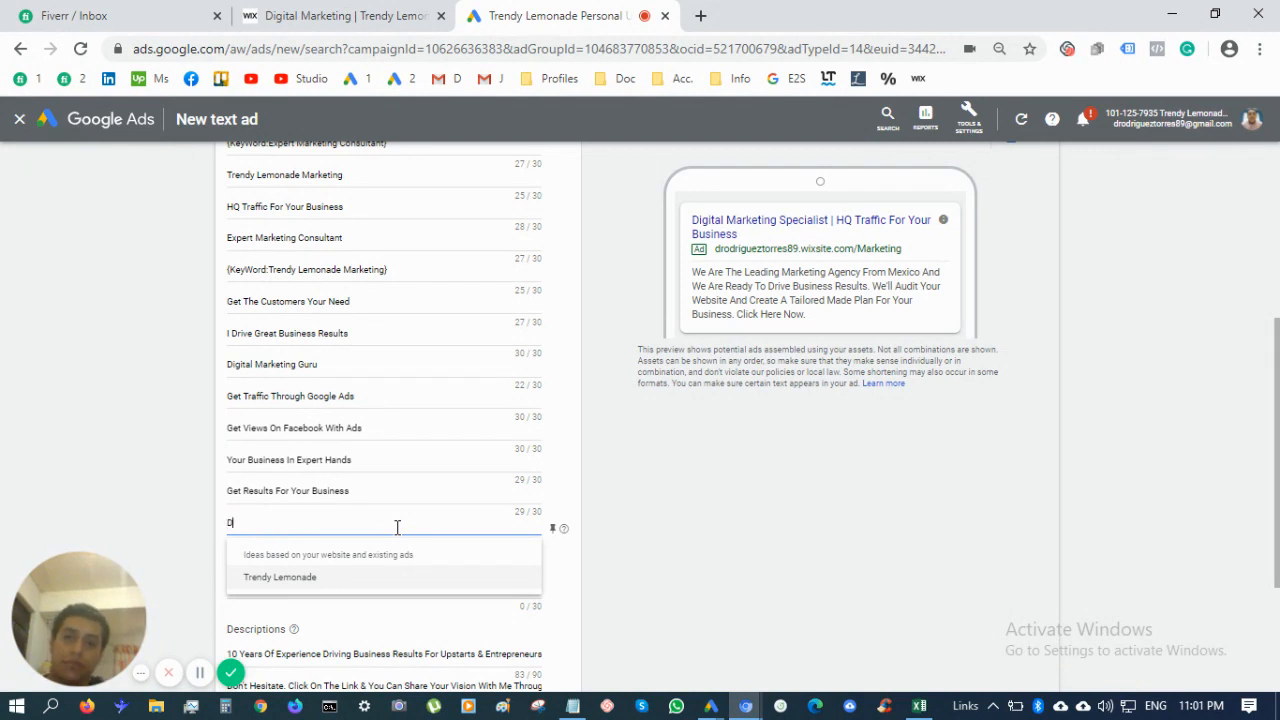
pyautogui.write('igital ')
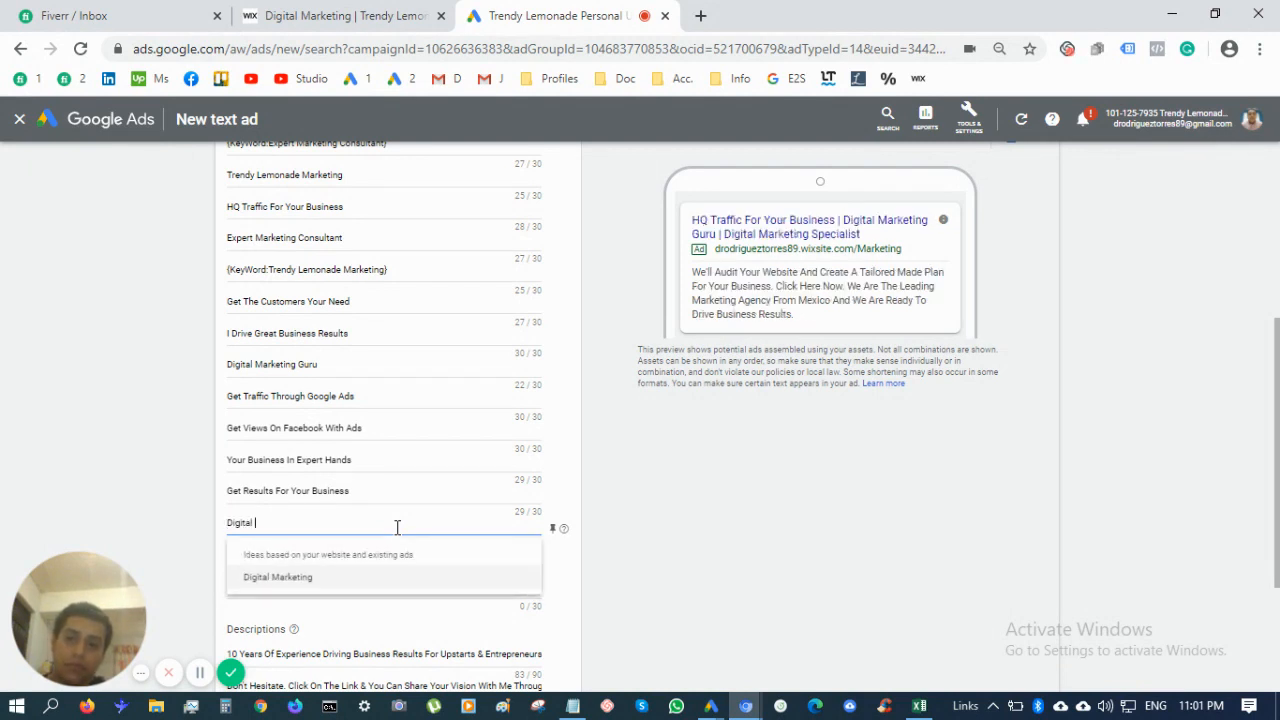
pyautogui.write('Marketing')
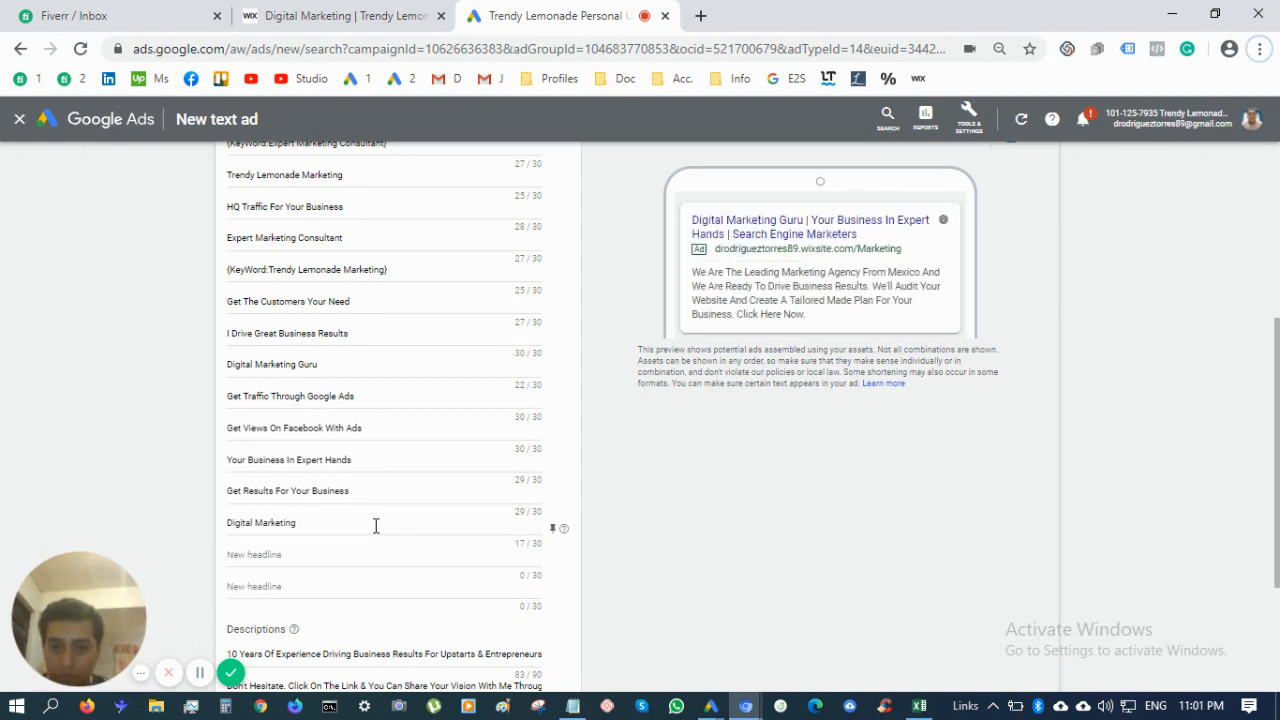
pyautogui.click(376, 522)
pyautogui.write('Consultant')
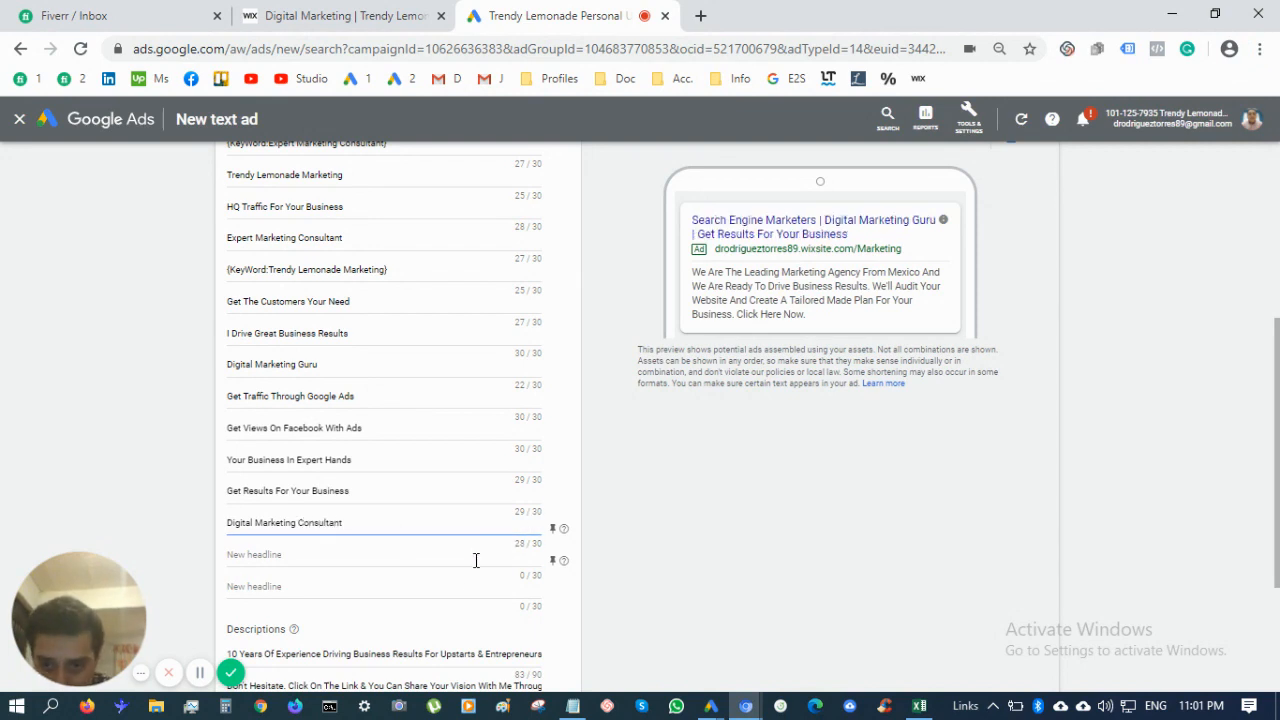
pyautogui.click(474, 558)
pyautogui.write('Dig')
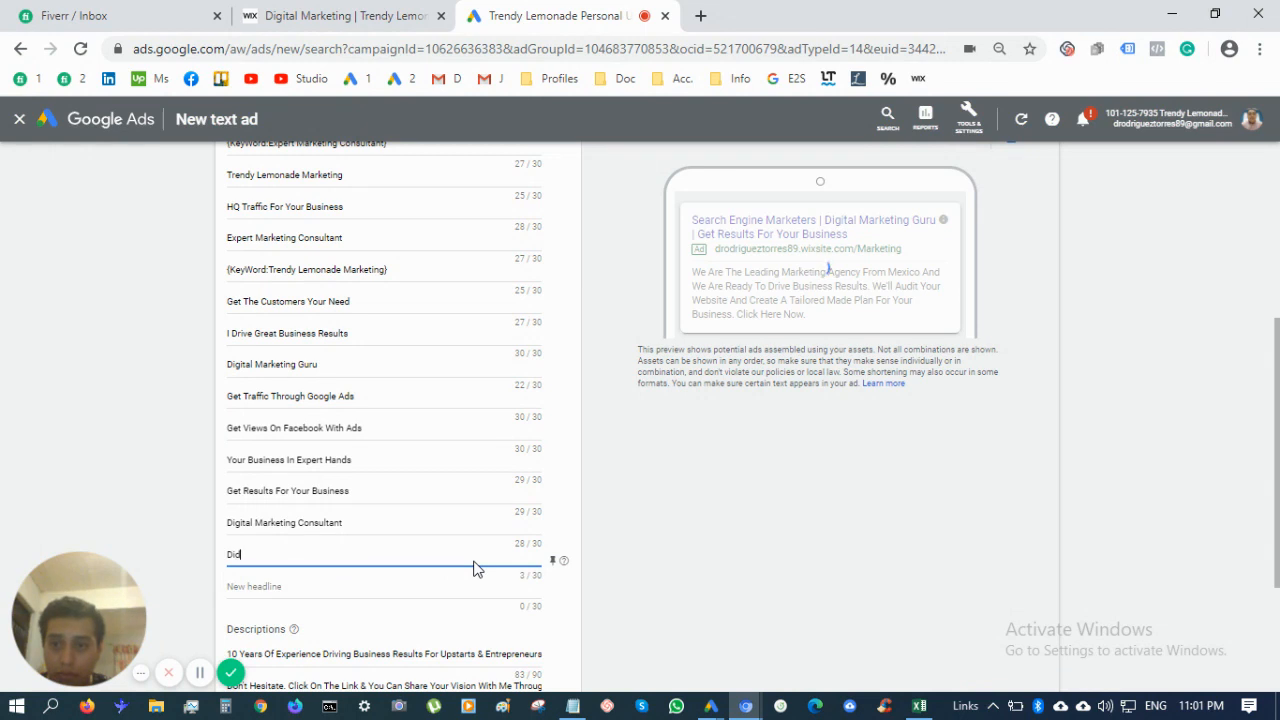
pyautogui.write('i')
pyautogui.press('BackSpace')
pyautogui.press('BackSpace')
pyautogui.press('BackSpace')
pyautogui.press('BackSpace')
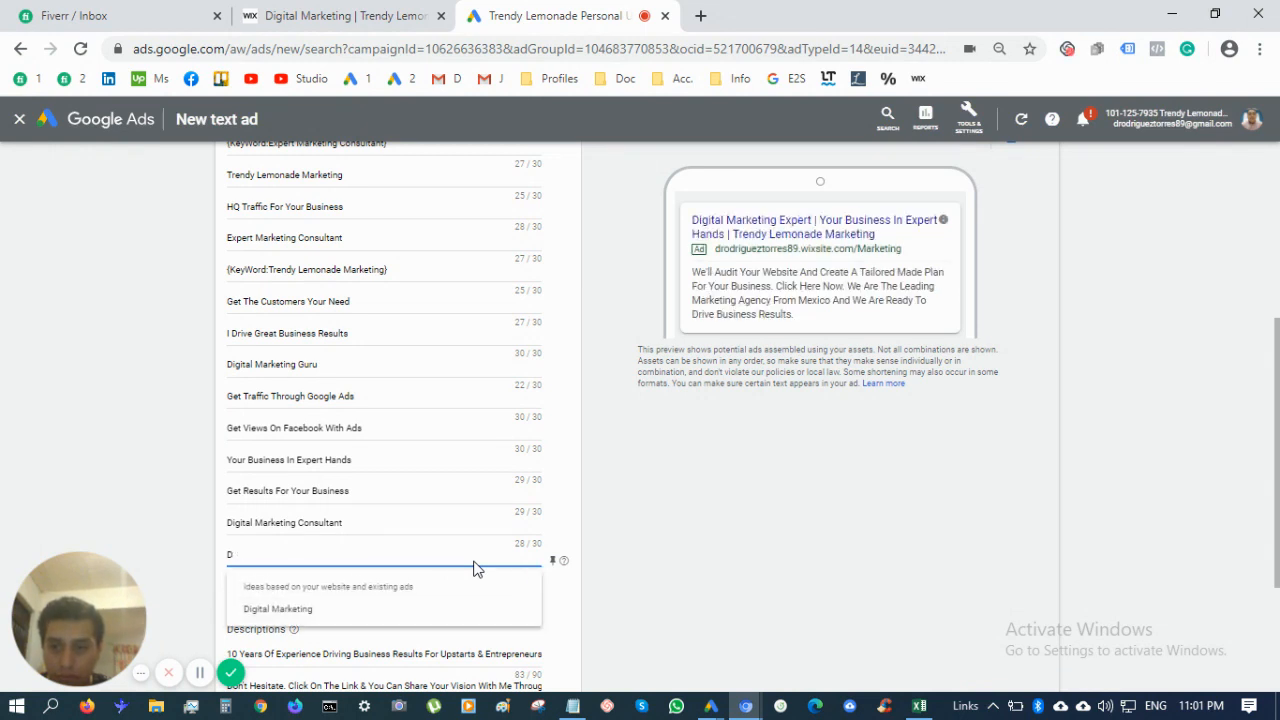
pyautogui.write('100')
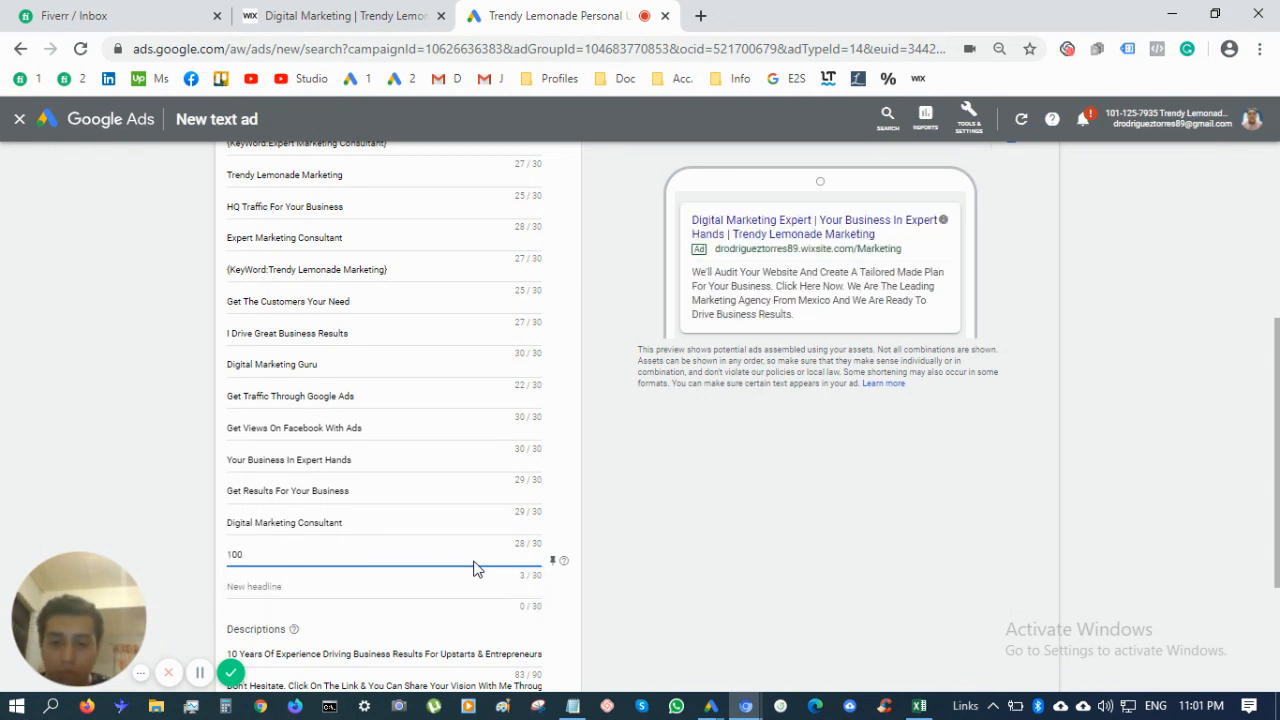
pyautogui.write('% Plofe')
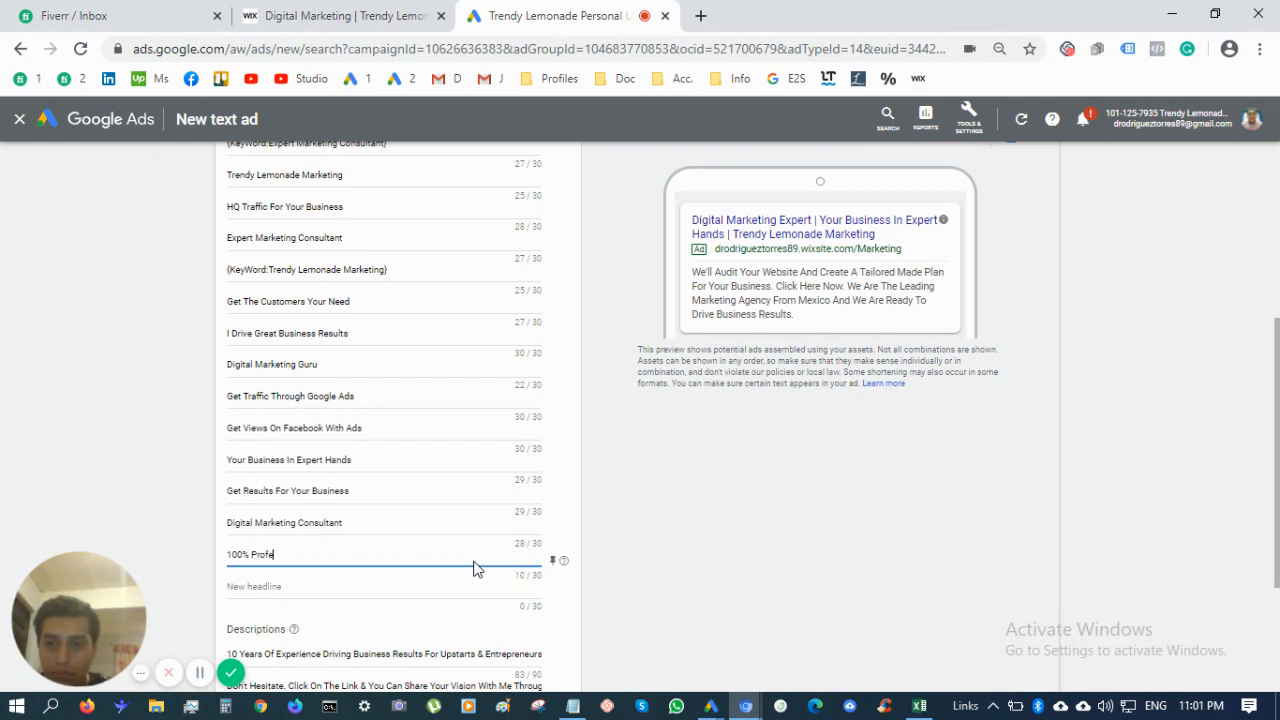
pyautogui.write('ssional')
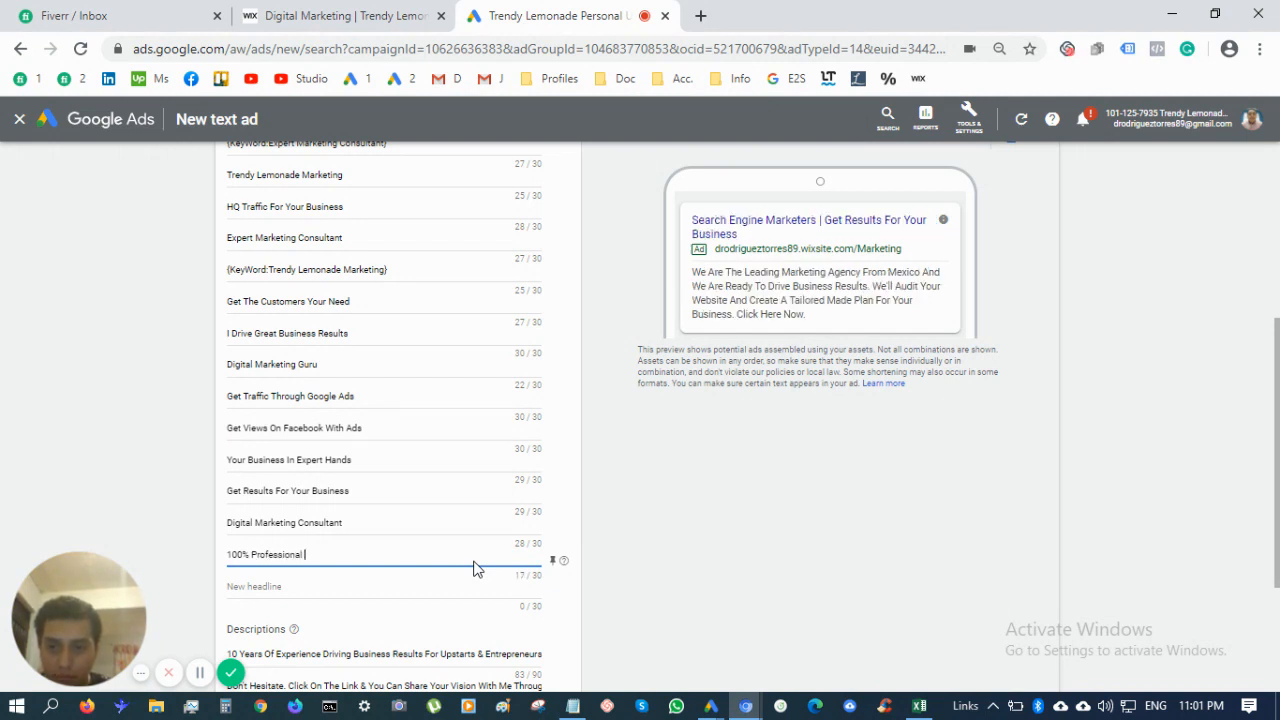
pyautogui.write(' Services')
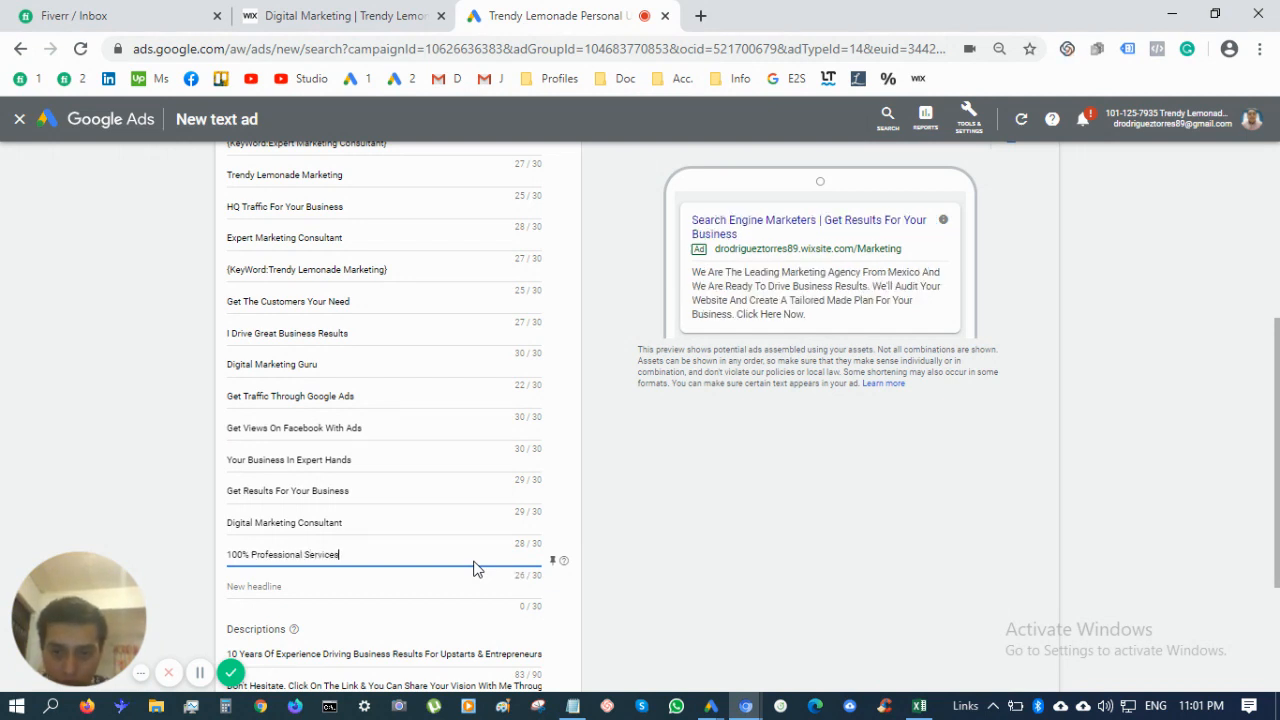
# Write the final headline as '#1 Rated Marketing Expert' to stay within 30 characters
pyautogui.click(422, 588)
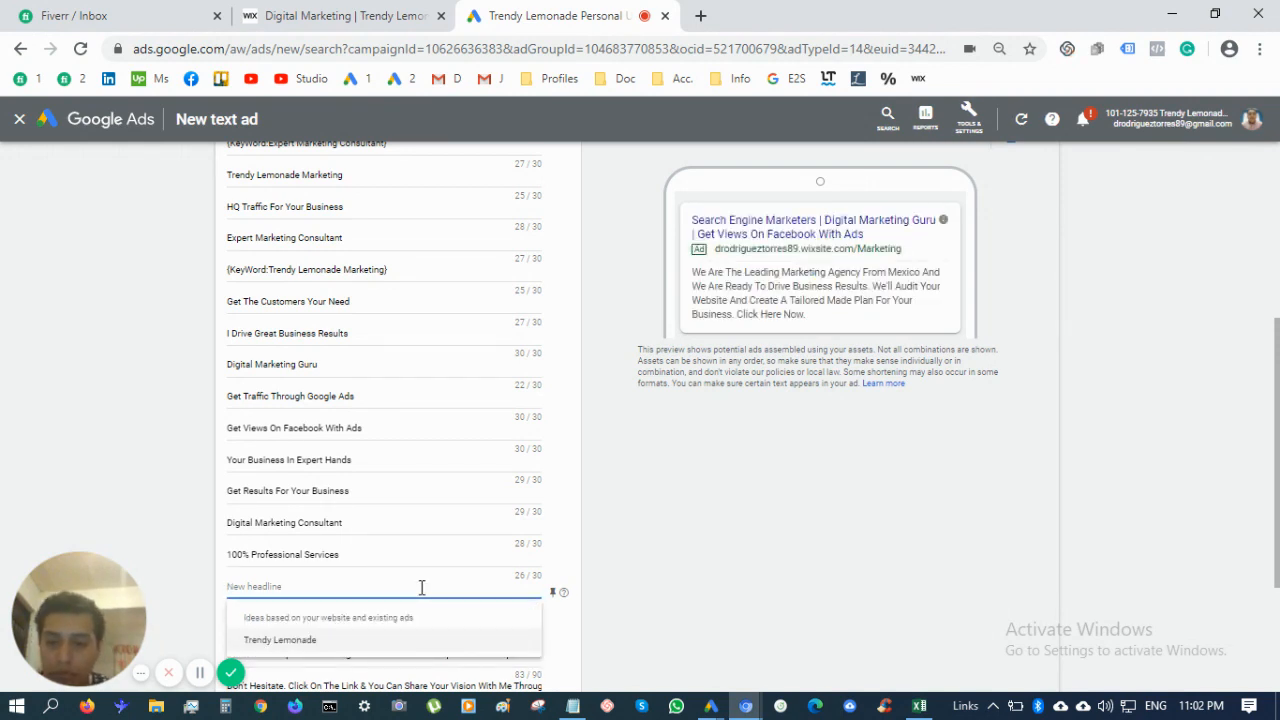
pyautogui.write('#1 Rated')
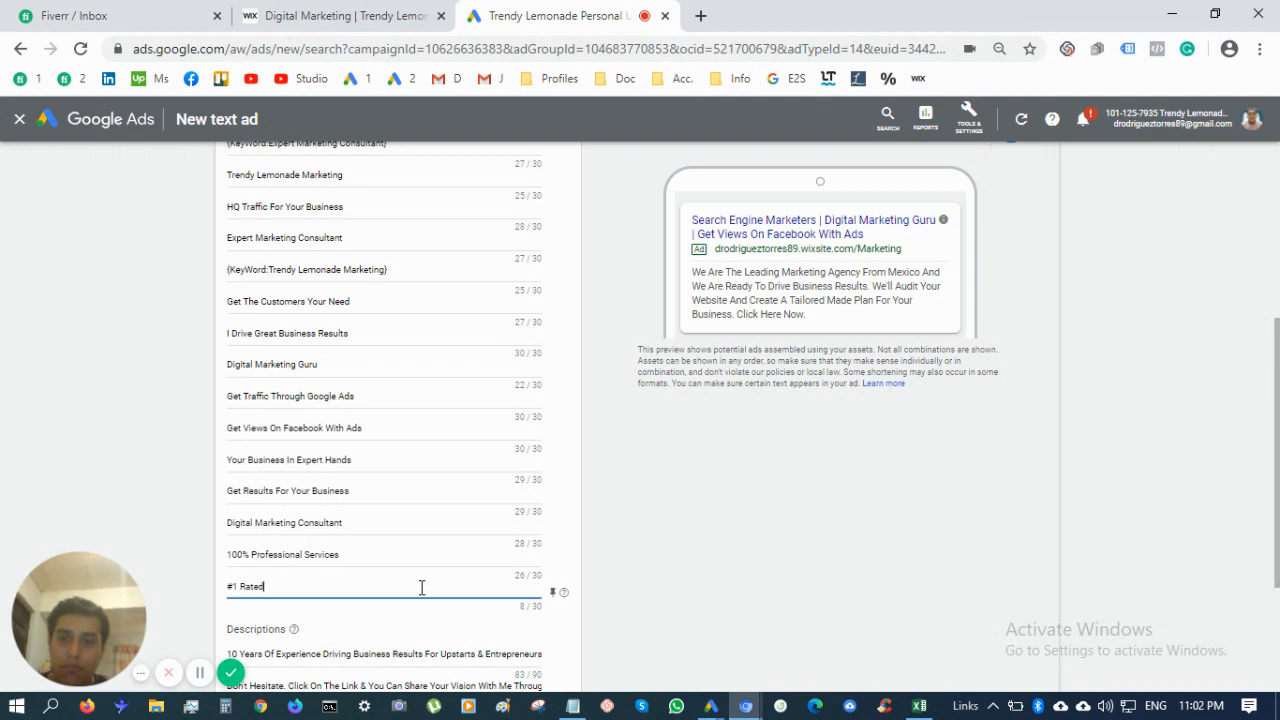
pyautogui.write(' Digit')
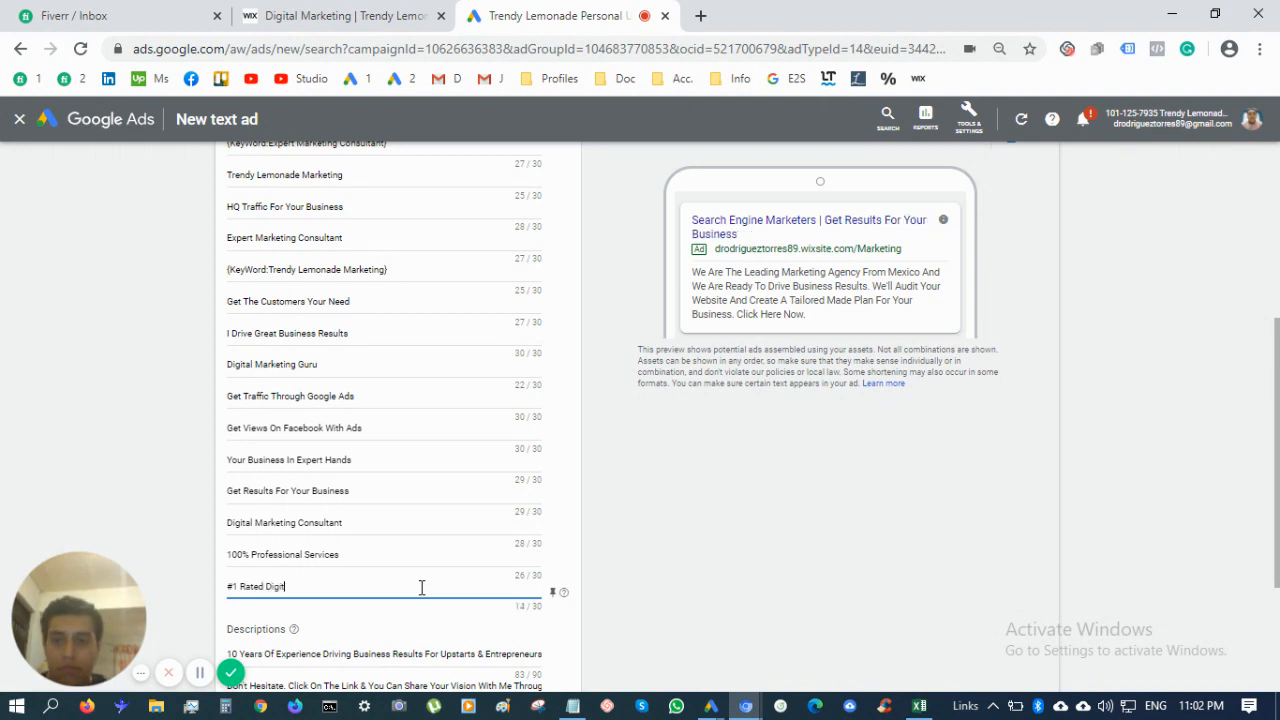
pyautogui.write('al Marketing Expe')
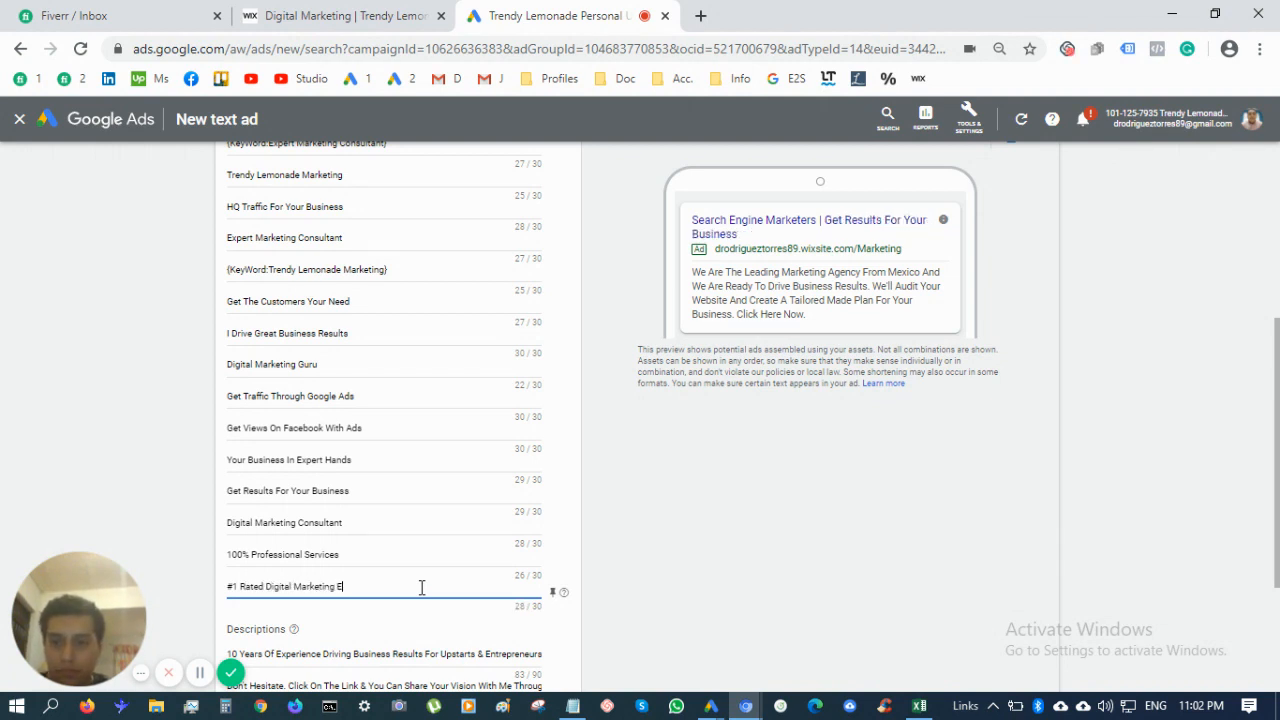
pyautogui.press('BackSpace')
pyautogui.press('BackSpace')
pyautogui.press('BackSpace')
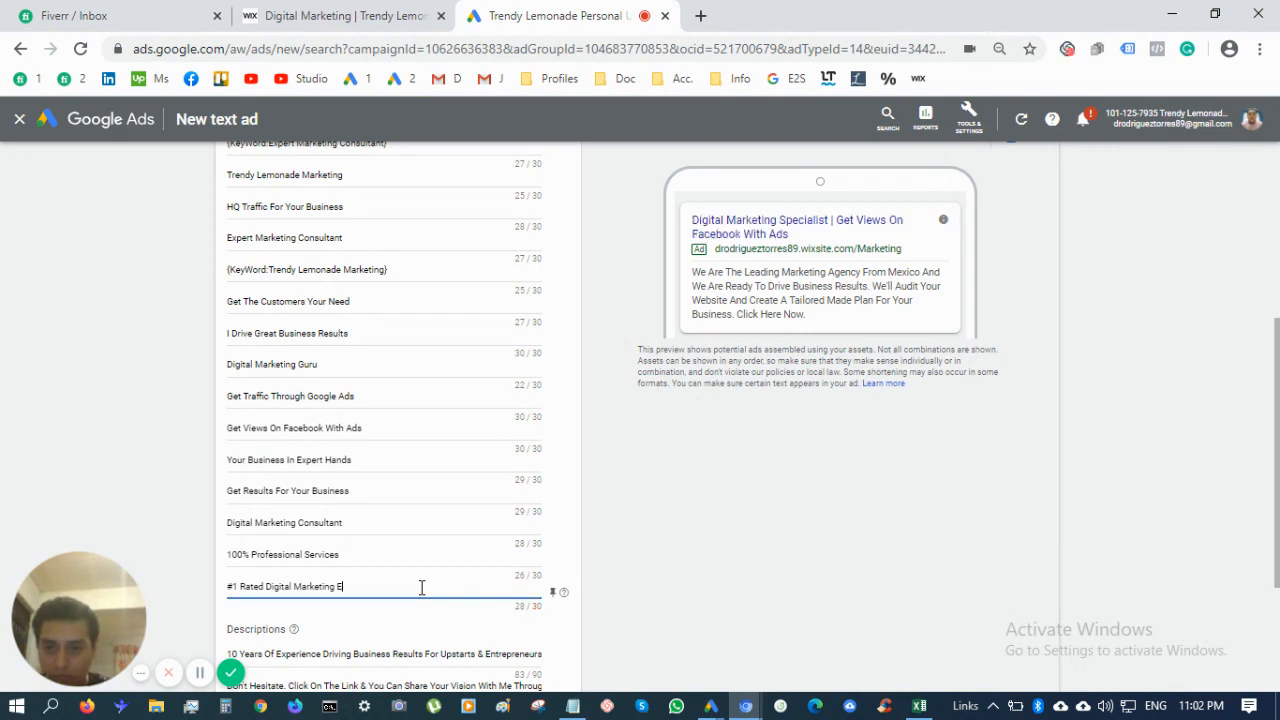
pyautogui.press('BackSpace')
pyautogui.press('BackSpace')
pyautogui.press('BackSpace')
pyautogui.press('BackSpace')
pyautogui.press('BackSpace')
pyautogui.press('BackSpace')
pyautogui.press('BackSpace')
pyautogui.press('BackSpace')
pyautogui.press('BackSpace')
pyautogui.press('BackSpace')
pyautogui.press('BackSpace')
pyautogui.press('BackSpace')
pyautogui.press('BackSpace')
pyautogui.press('BackSpace')
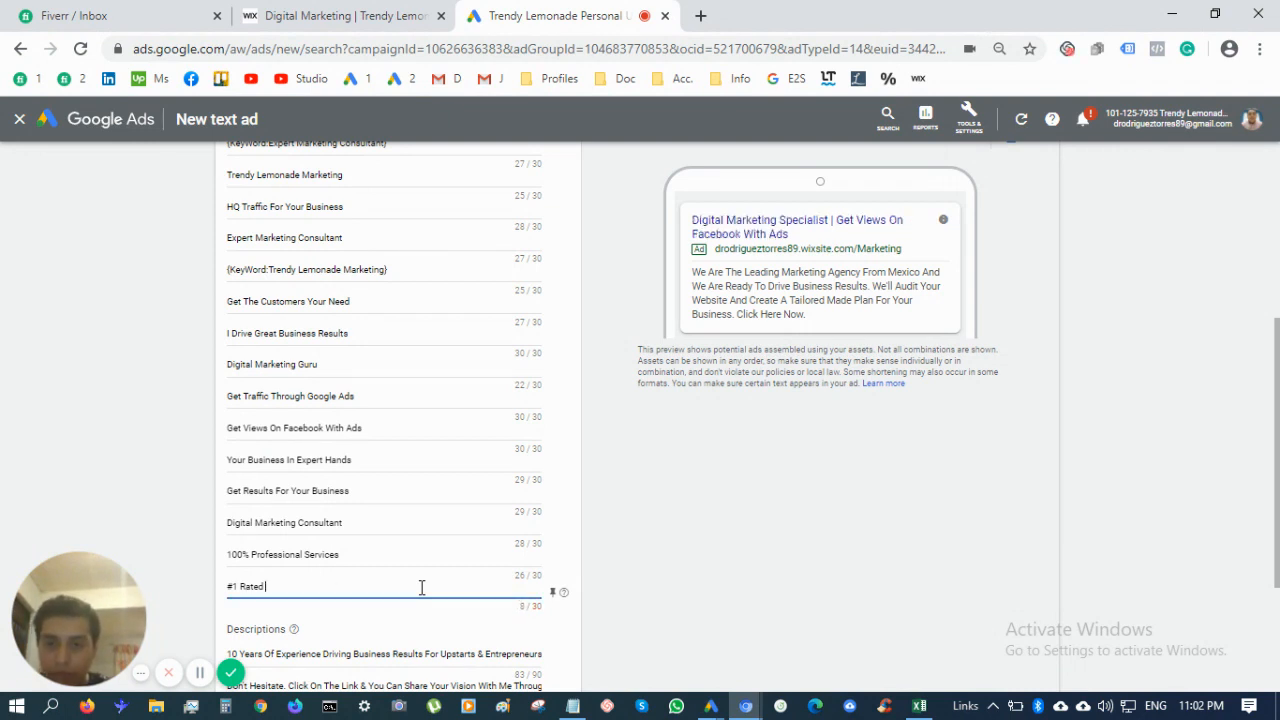
pyautogui.write('M')
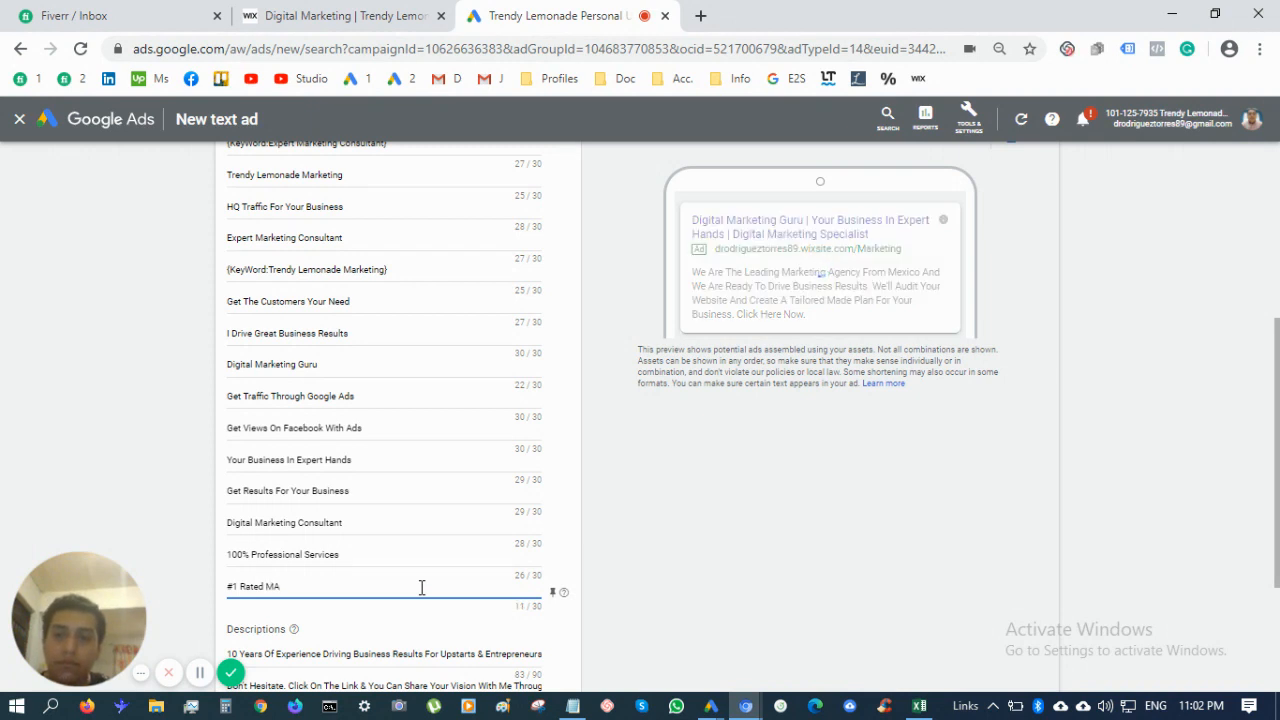
pyautogui.press('BackSpace')
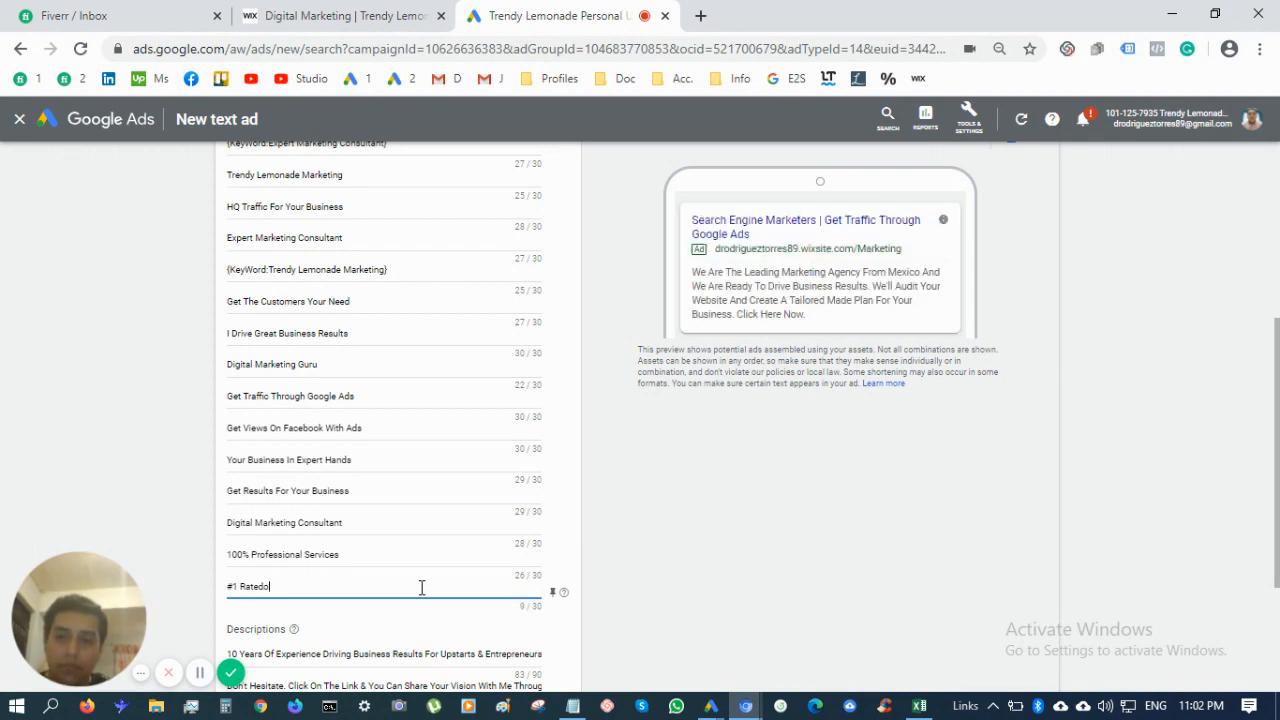
pyautogui.write('Online')
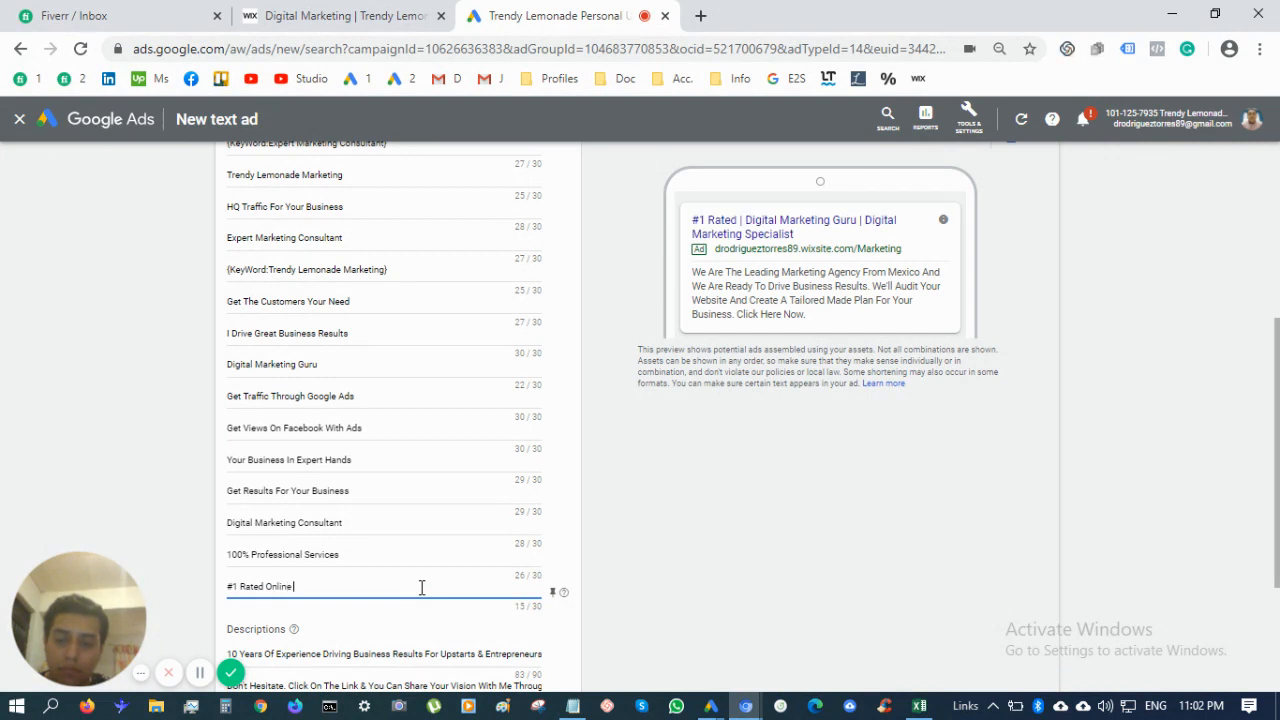
pyautogui.press('BackSpace')
pyautogui.press('BackSpace')
pyautogui.press('BackSpace')
pyautogui.press('BackSpace')
pyautogui.press('BackSpace')
pyautogui.press('BackSpace')
pyautogui.write('Mark')
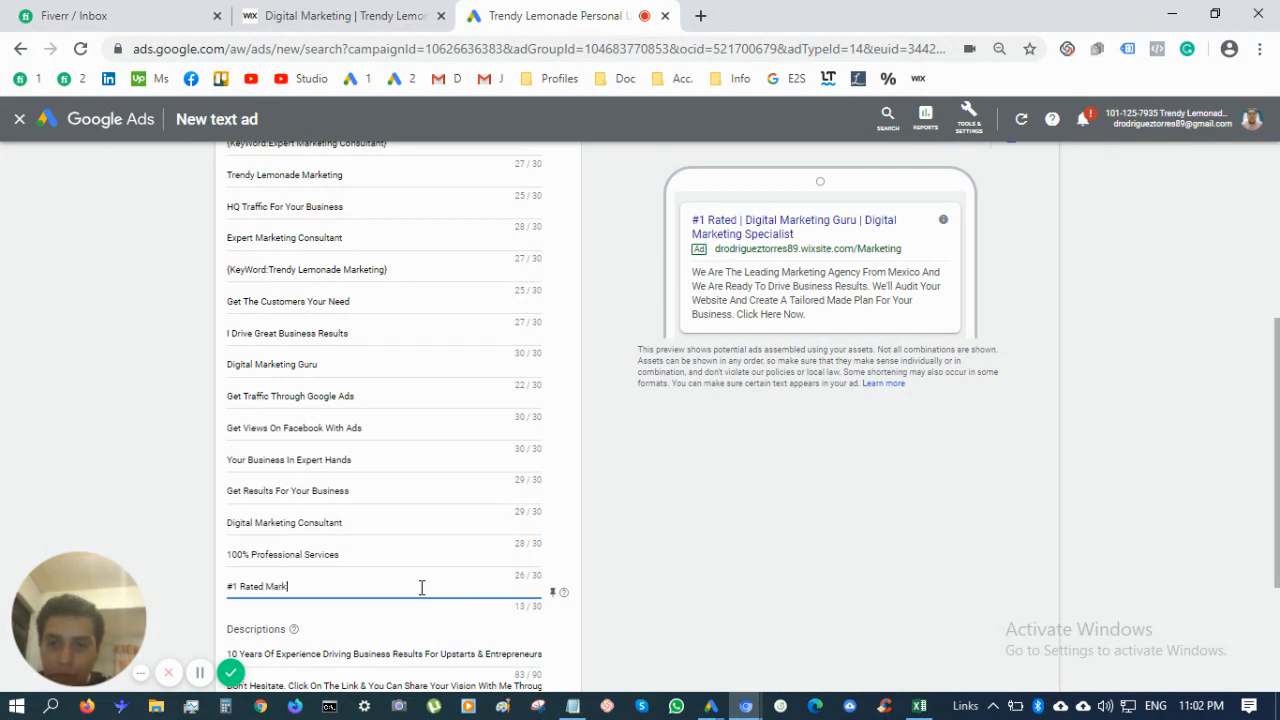
pyautogui.write('eting Expert')
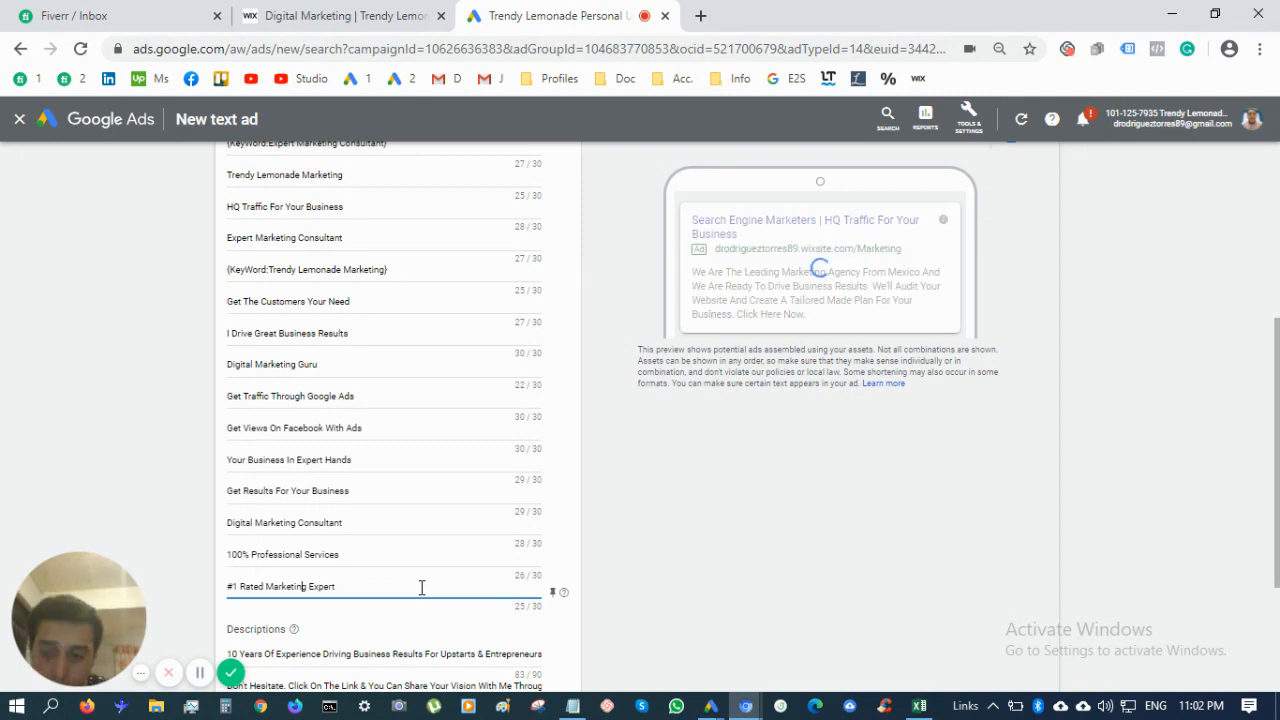
pyautogui.scroll(-2, 421, 590)
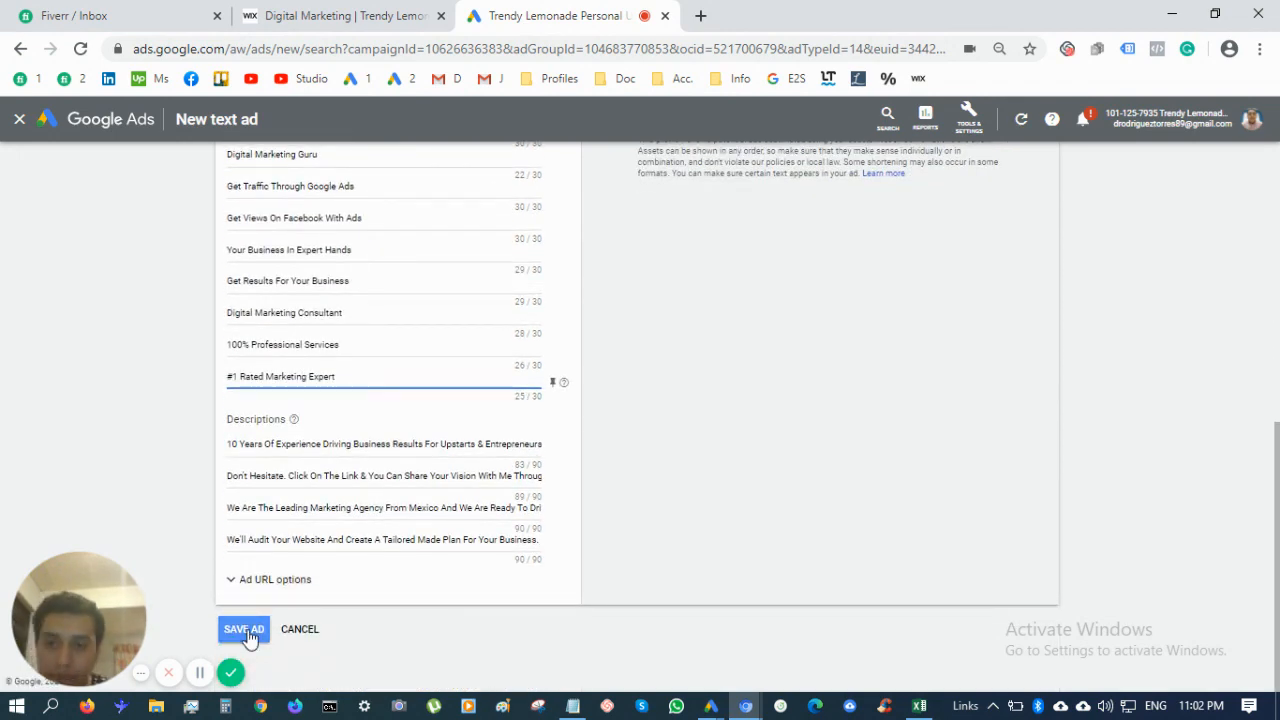
# Save the responsive search ad, select the campaign in the sidebar, and open its Extensions
pyautogui.click(249, 636)
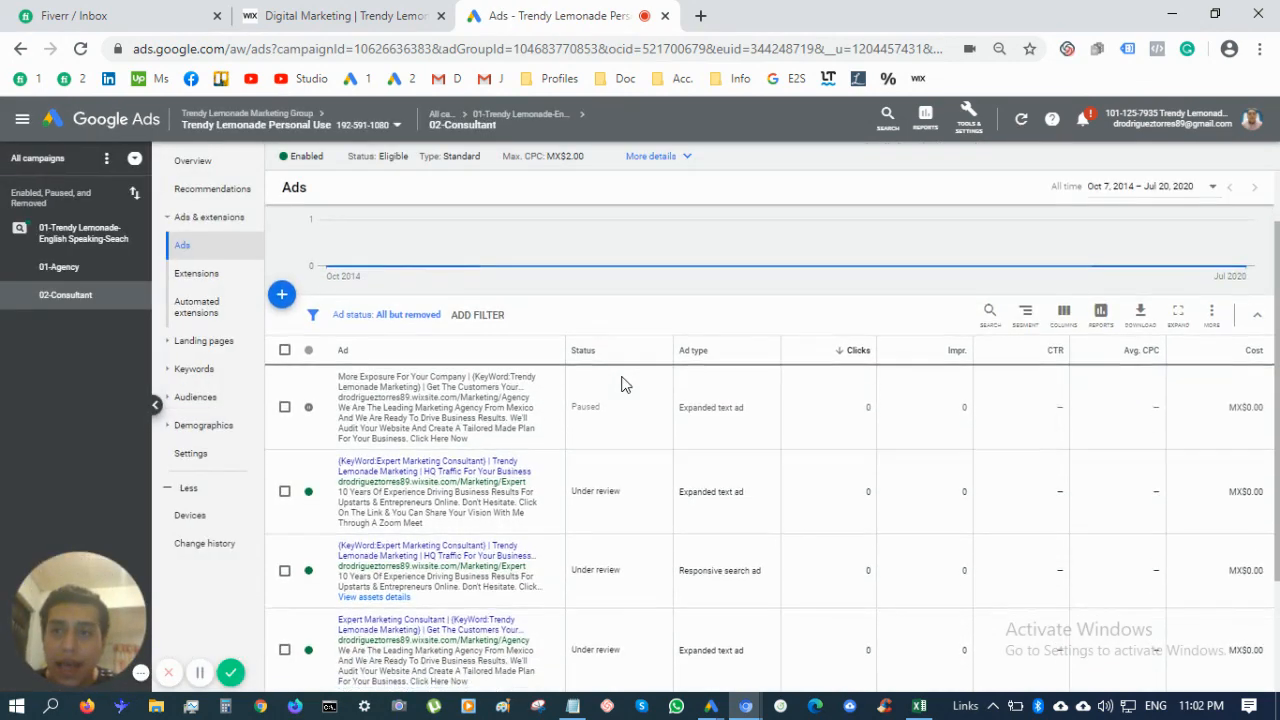
pyautogui.scroll(-2, 500, 486)
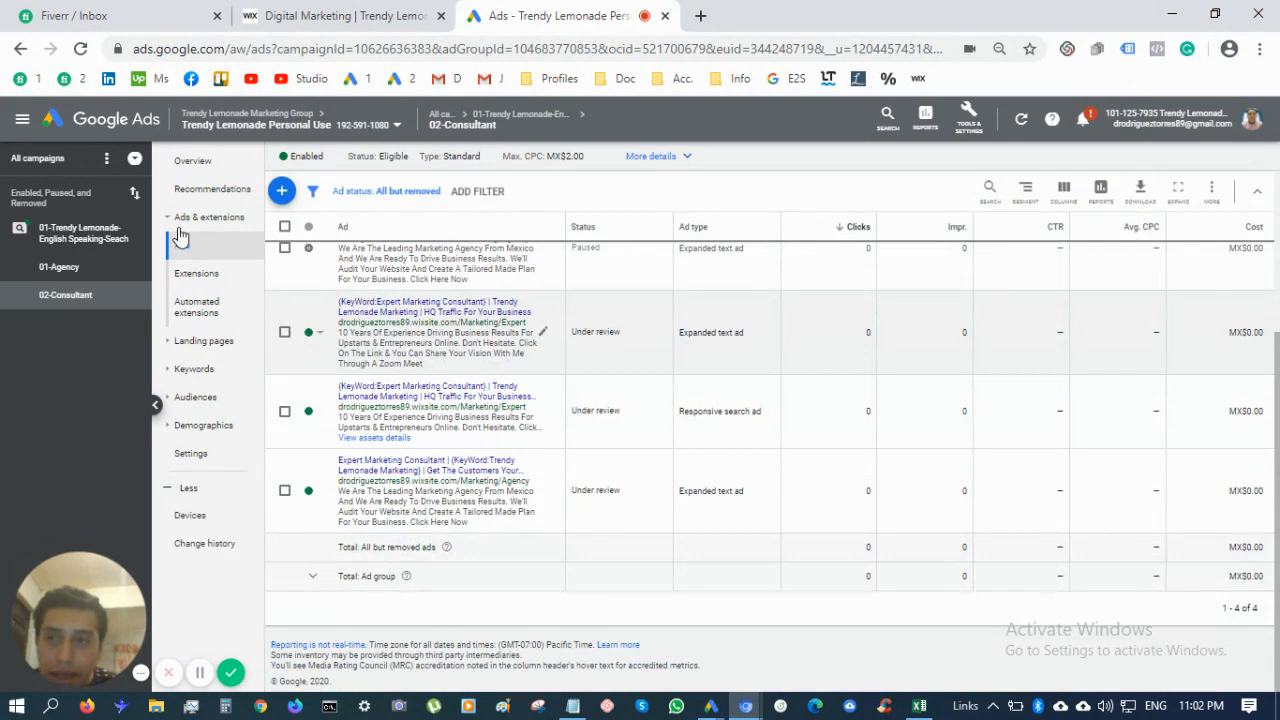
pyautogui.click(105, 250)
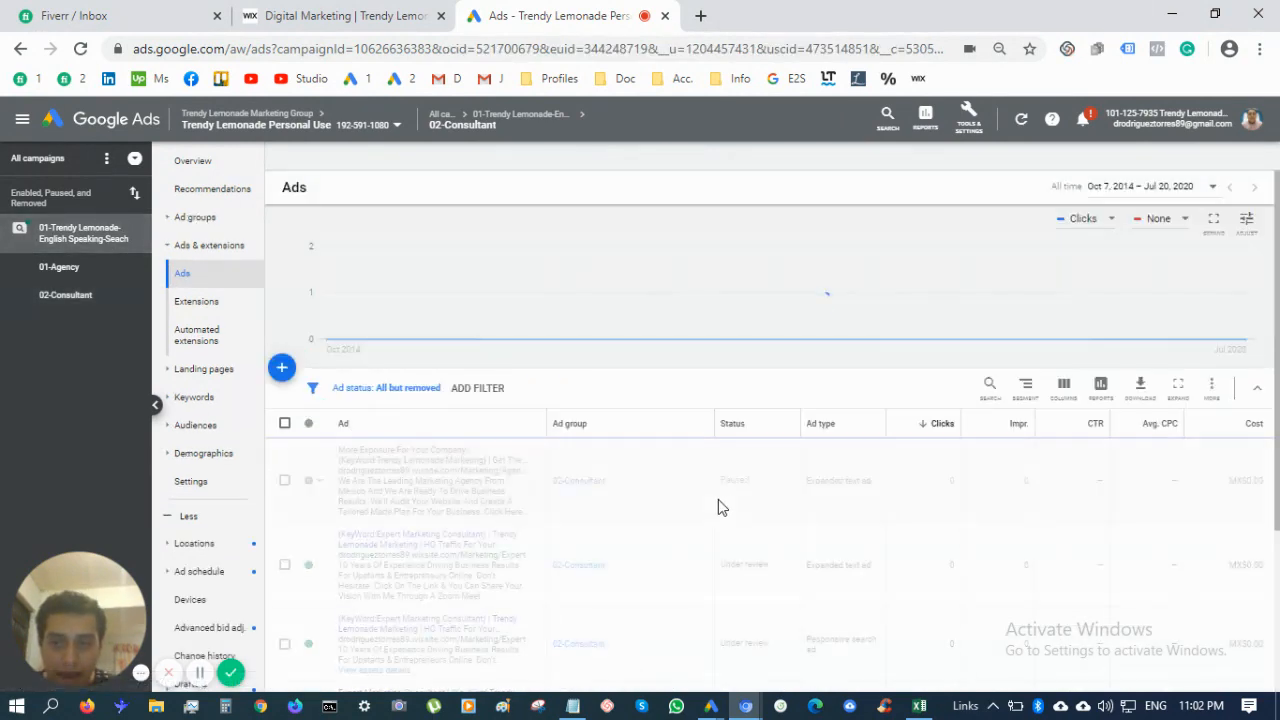
pyautogui.scroll(-2, 520, 530)
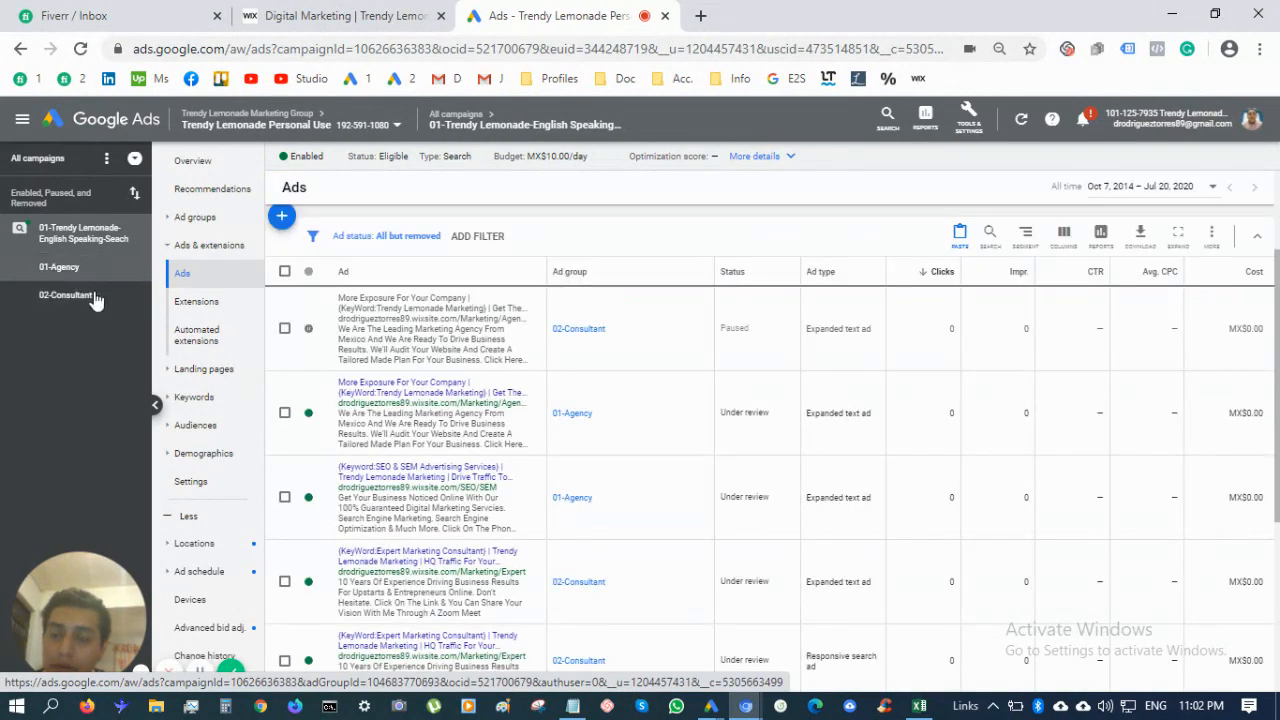
pyautogui.scroll(-3, 599, 541)
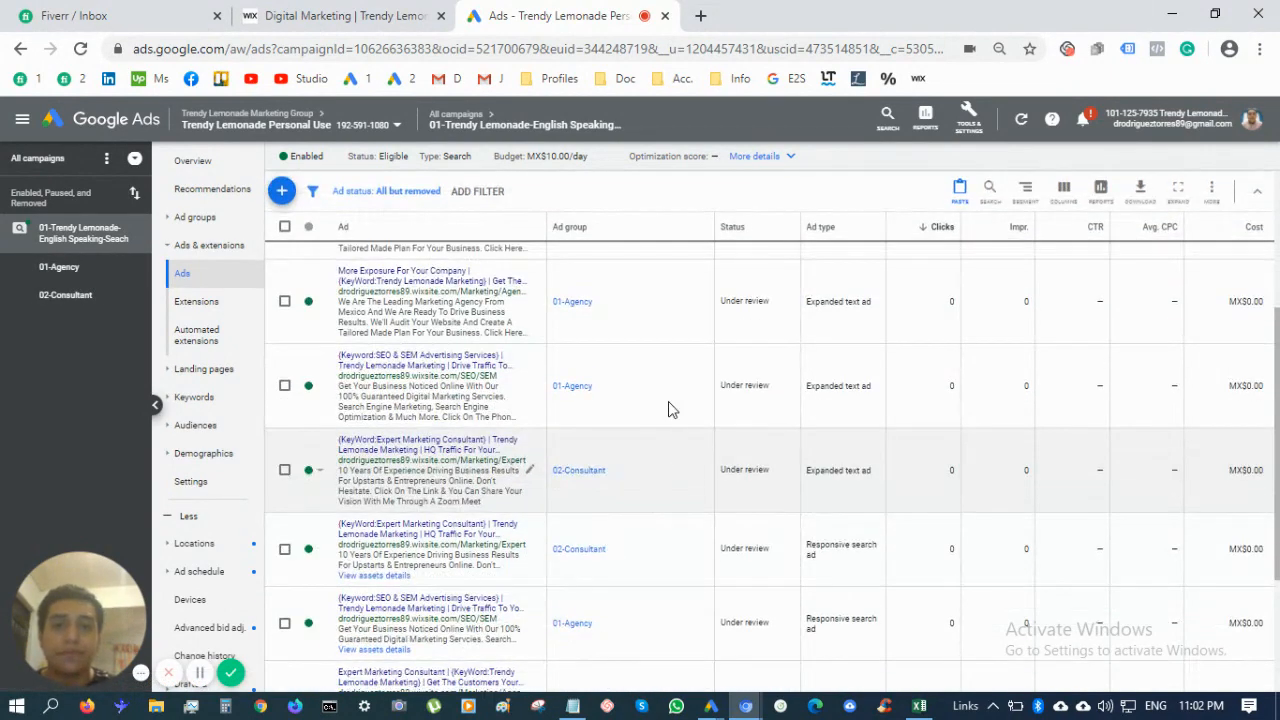
pyautogui.scroll(-2, 668, 405)
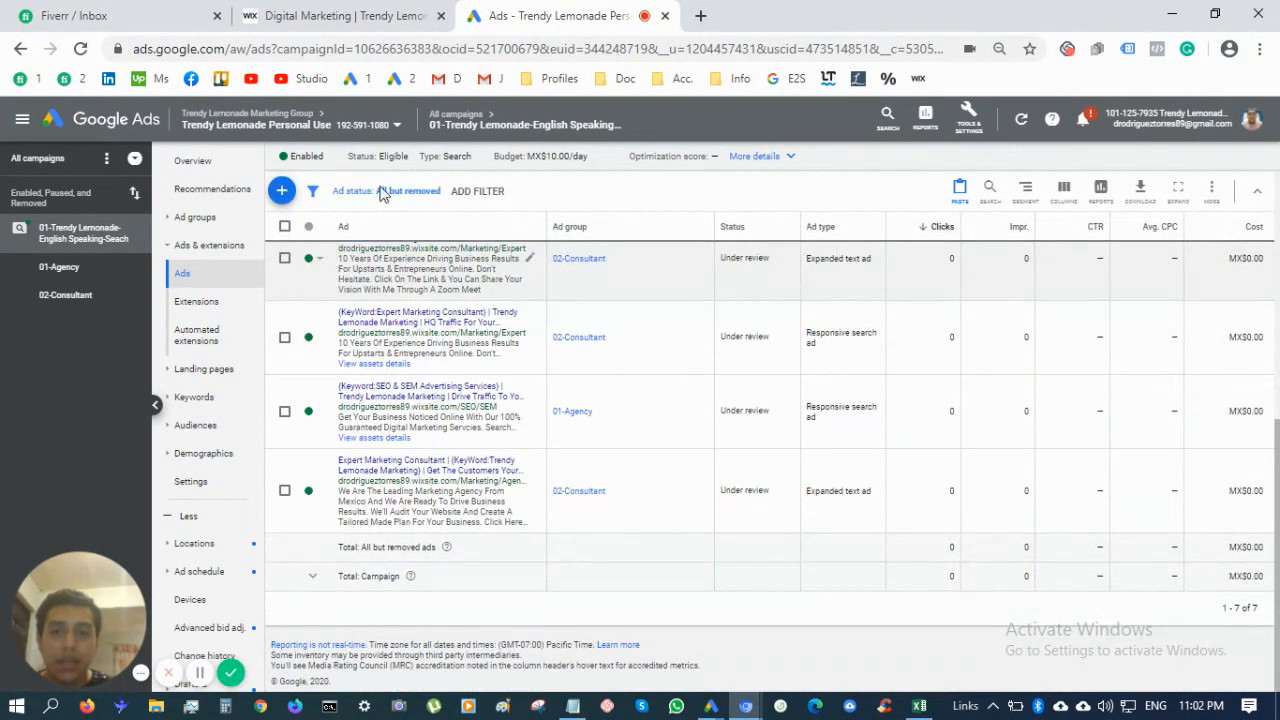
pyautogui.click(192, 310)
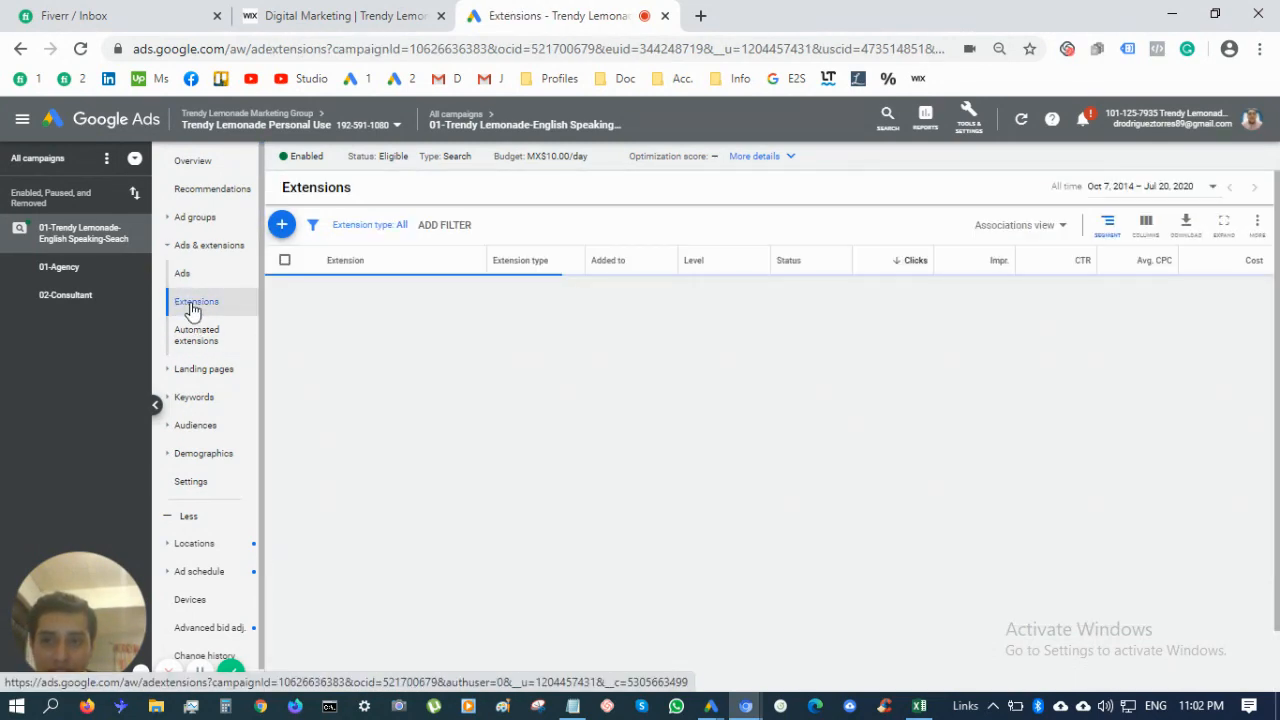
pyautogui.click(284, 225)
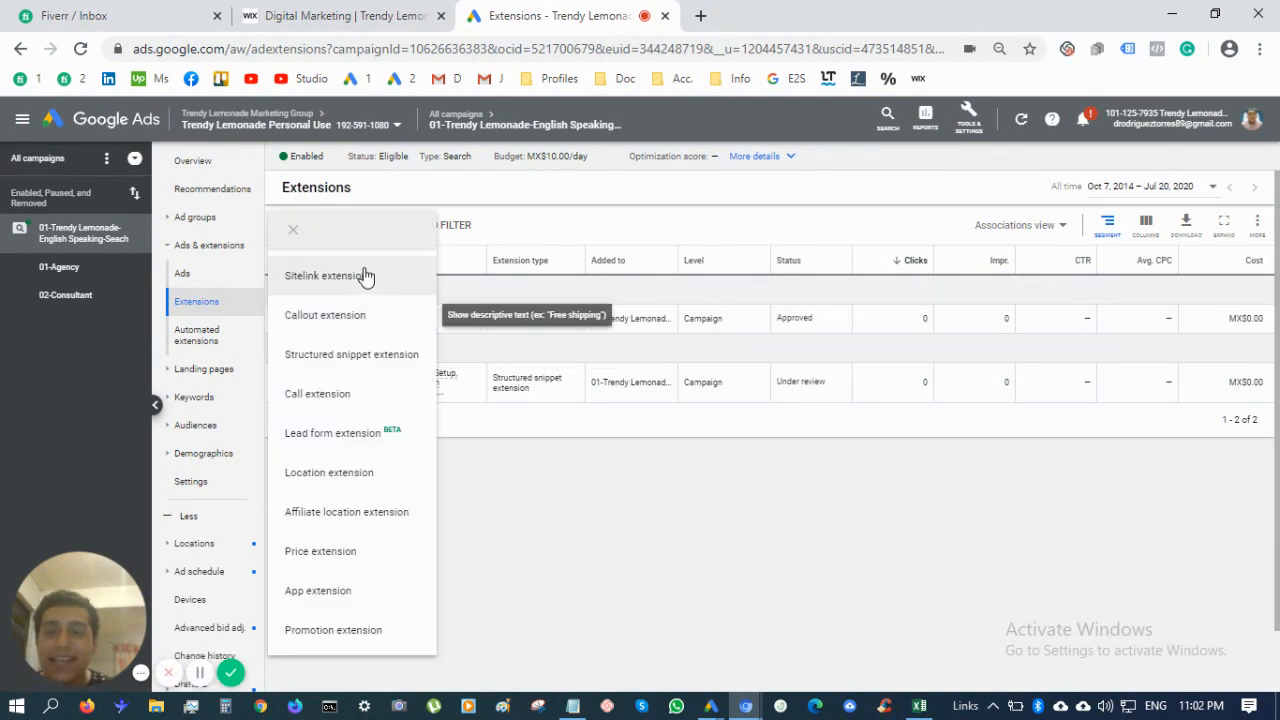
pyautogui.click(365, 277)
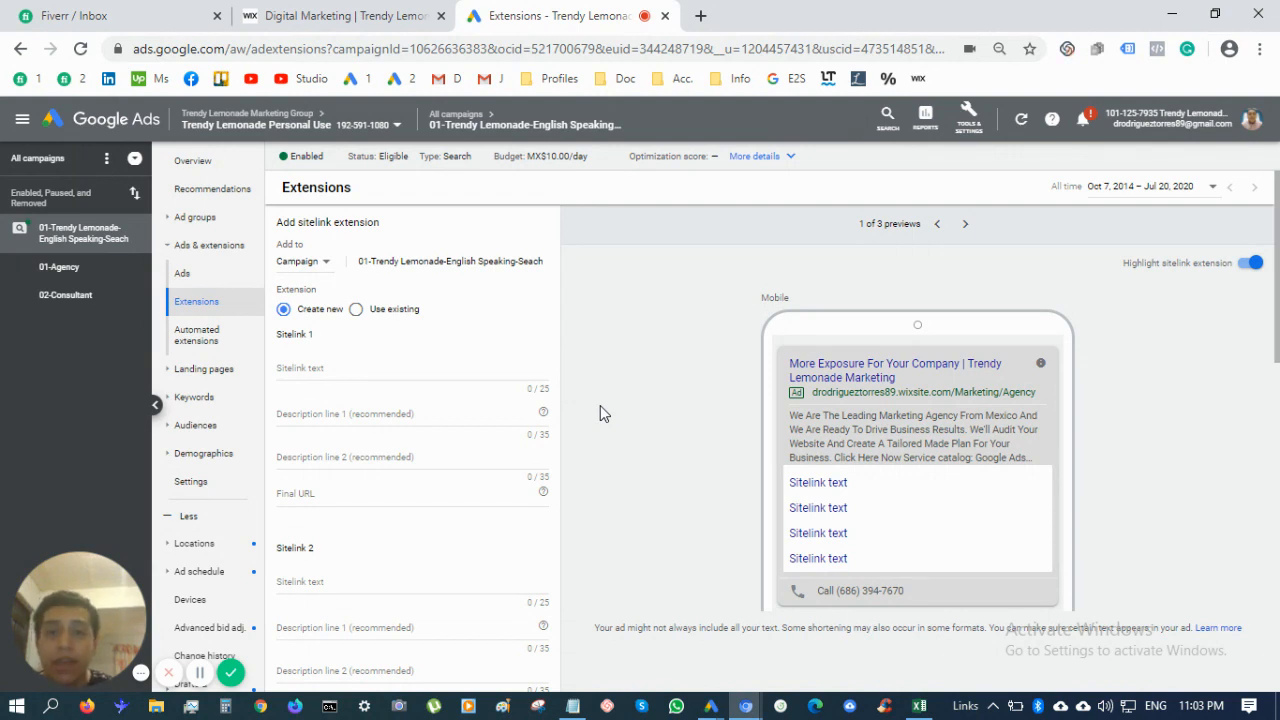
pyautogui.click(219, 303)
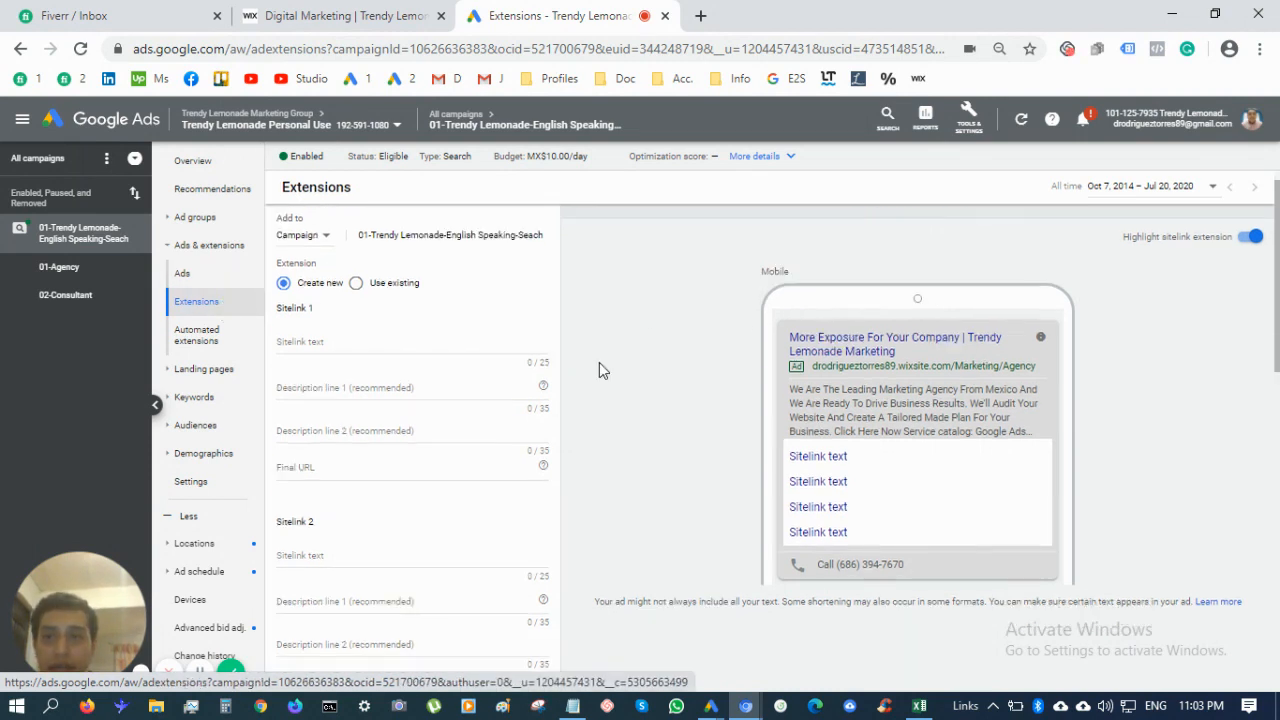
pyautogui.scroll(-7, 600, 362)
pyautogui.scroll(-3, 586, 540)
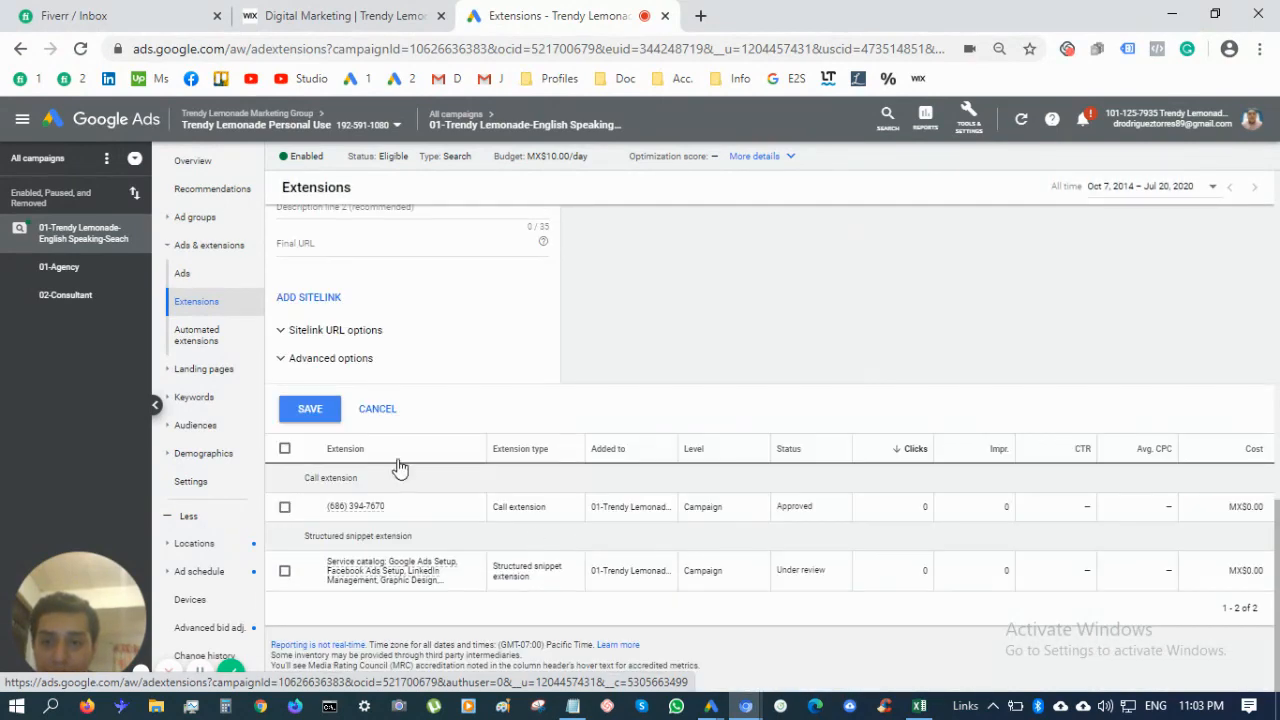
pyautogui.click(391, 412)
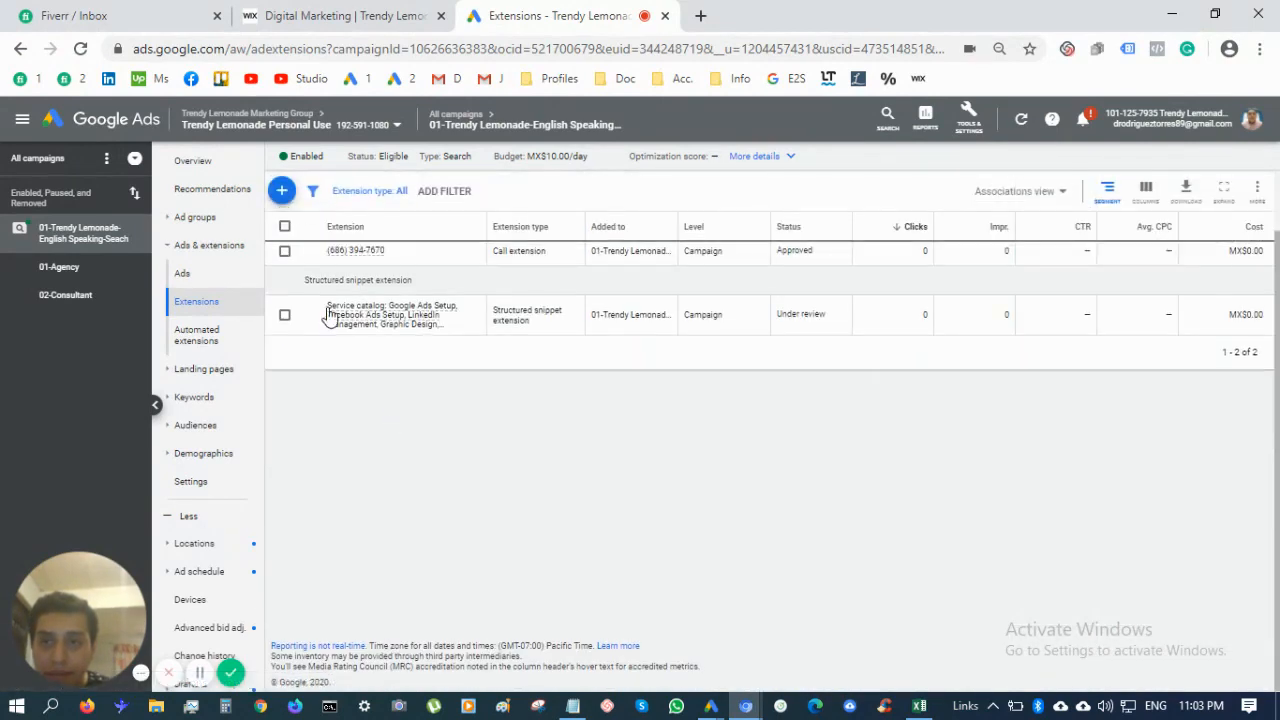
# Start a new callout extension added at Campaign level, ready to enter Callout text 1
pyautogui.click(282, 191)
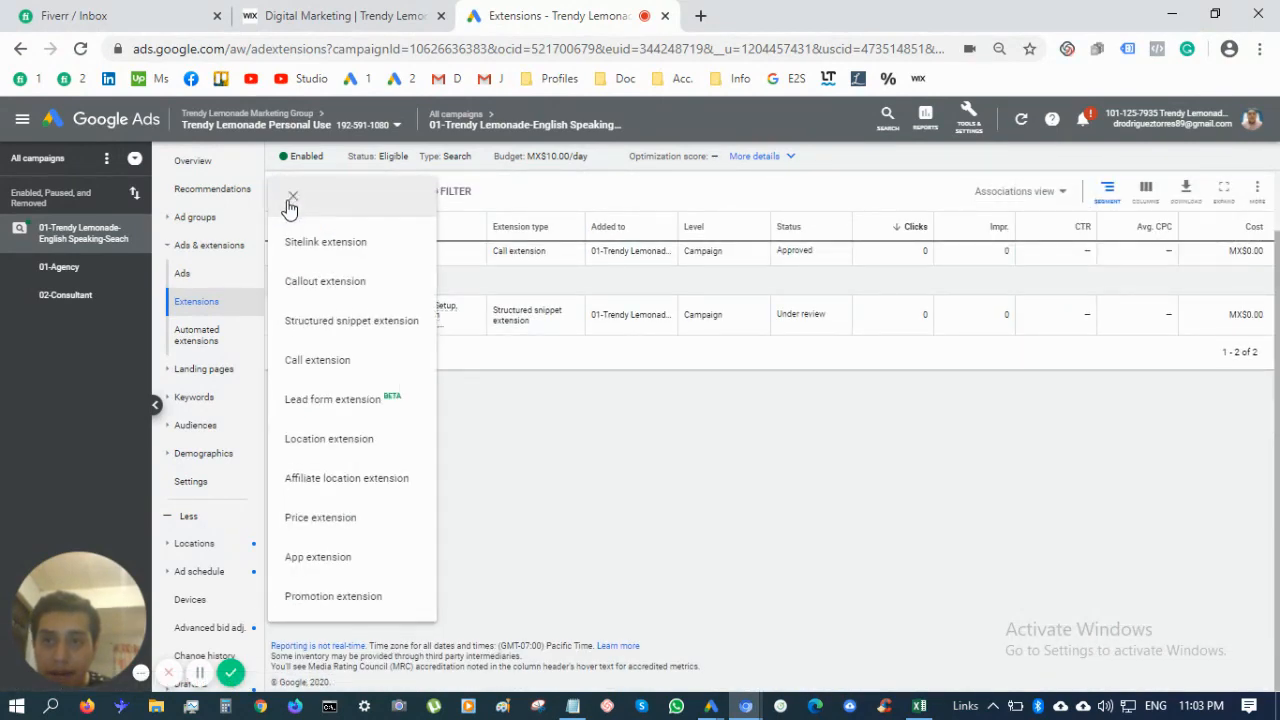
pyautogui.click(358, 285)
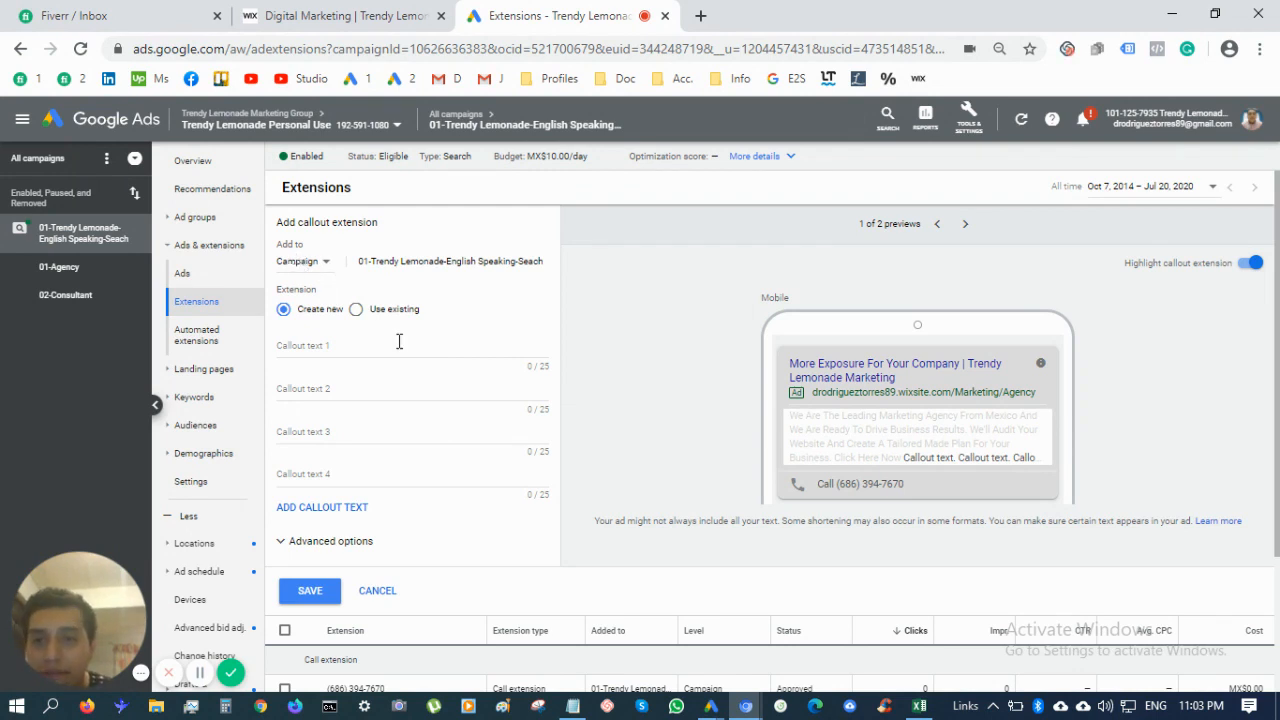
pyautogui.click(315, 265)
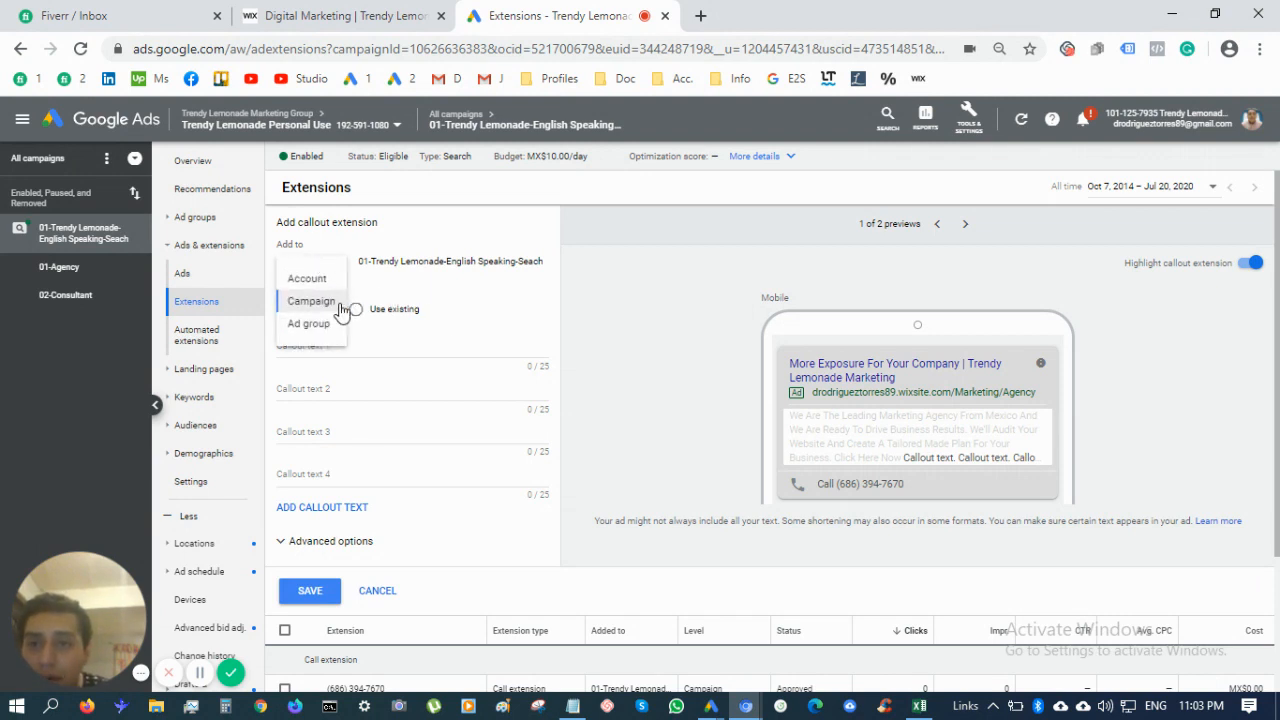
pyautogui.click(342, 302)
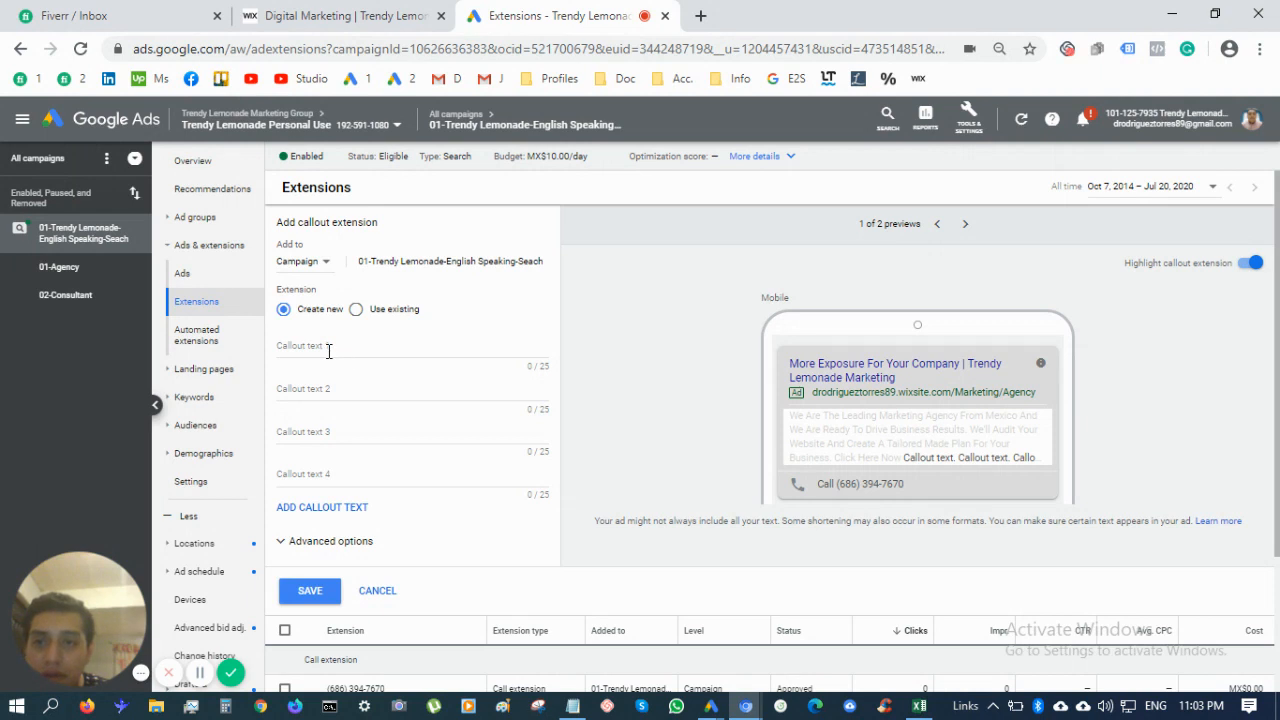
pyautogui.click(328, 349)
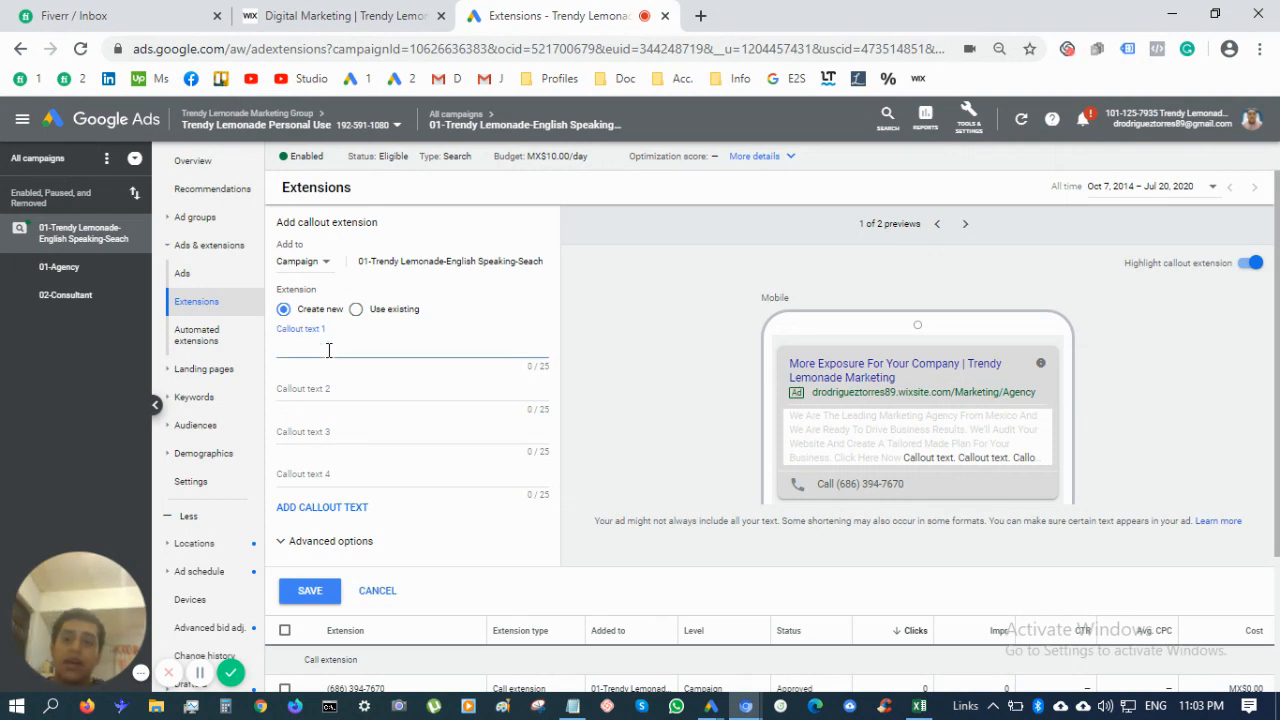
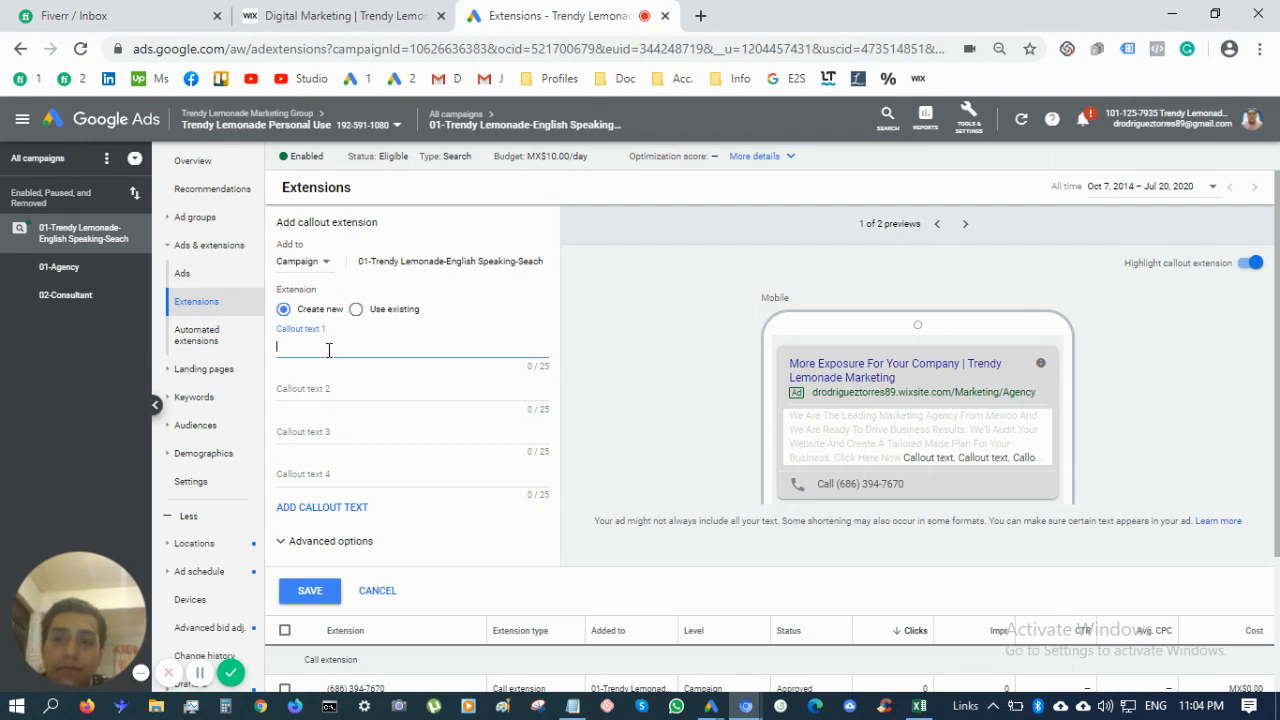
# Enter 'Free Webpage Audit' as the first callout
pyautogui.write('Fre')
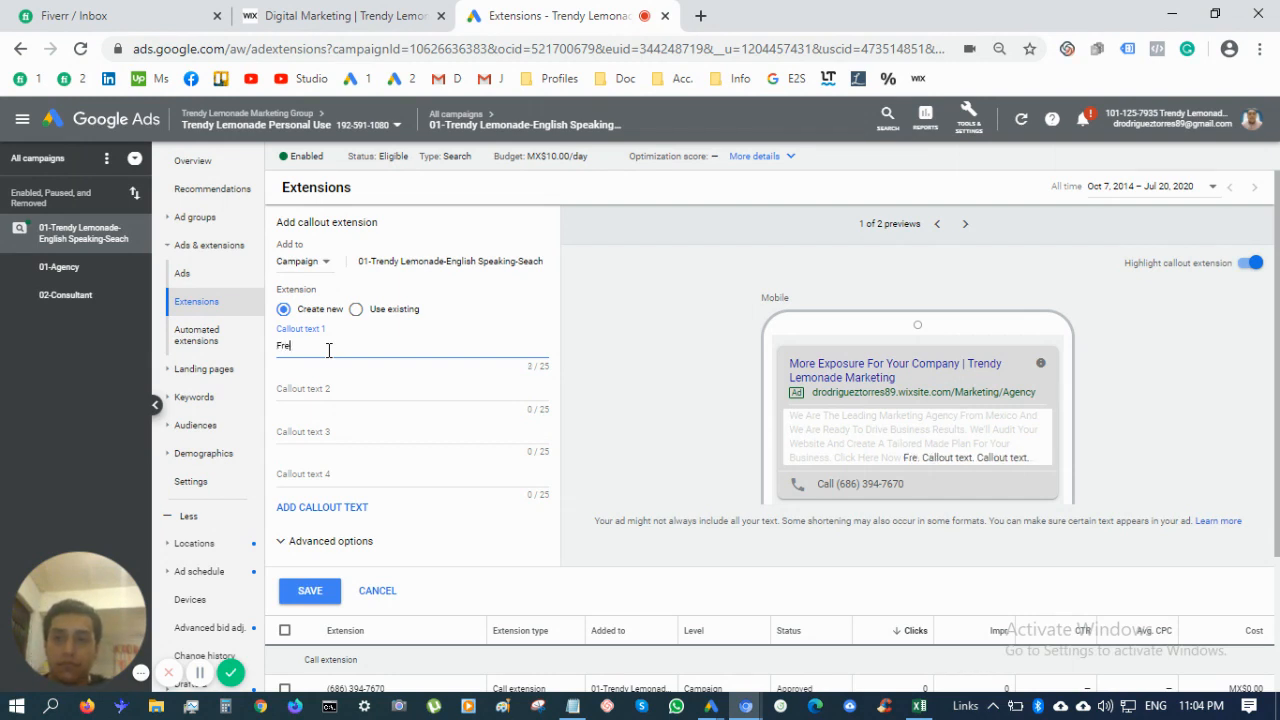
pyautogui.write('e W')
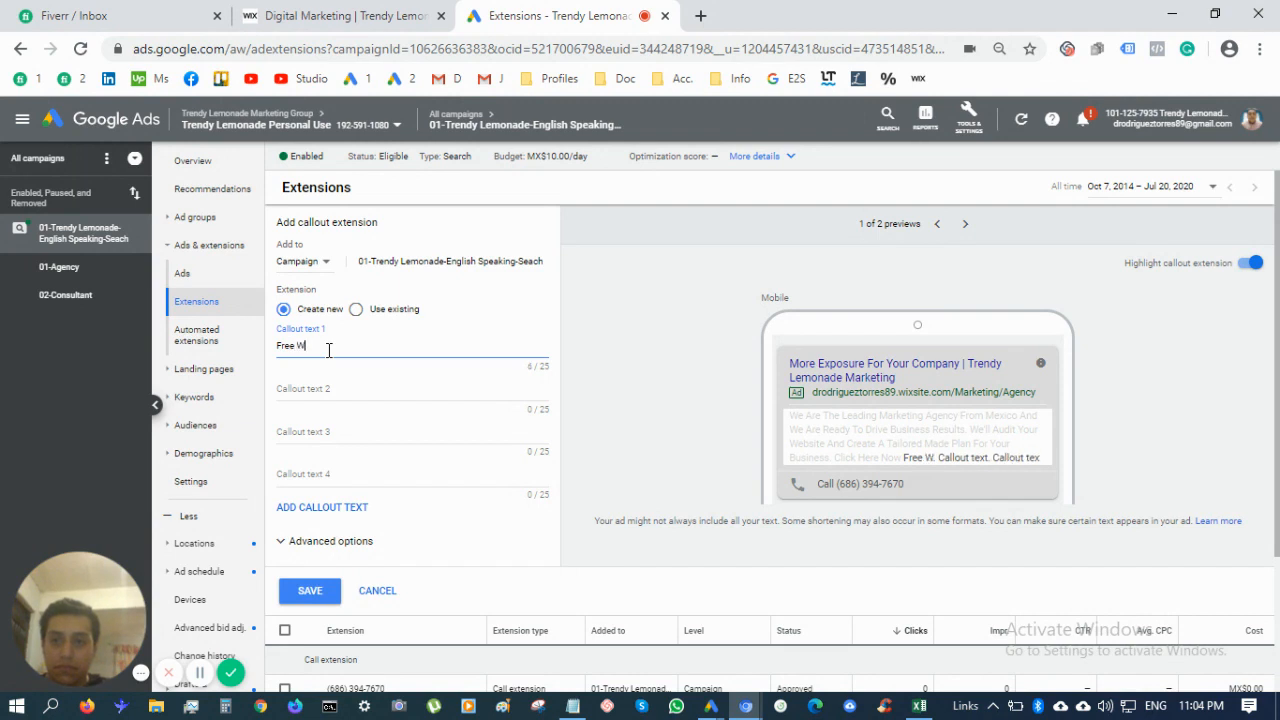
pyautogui.write('ebpage Aduit')
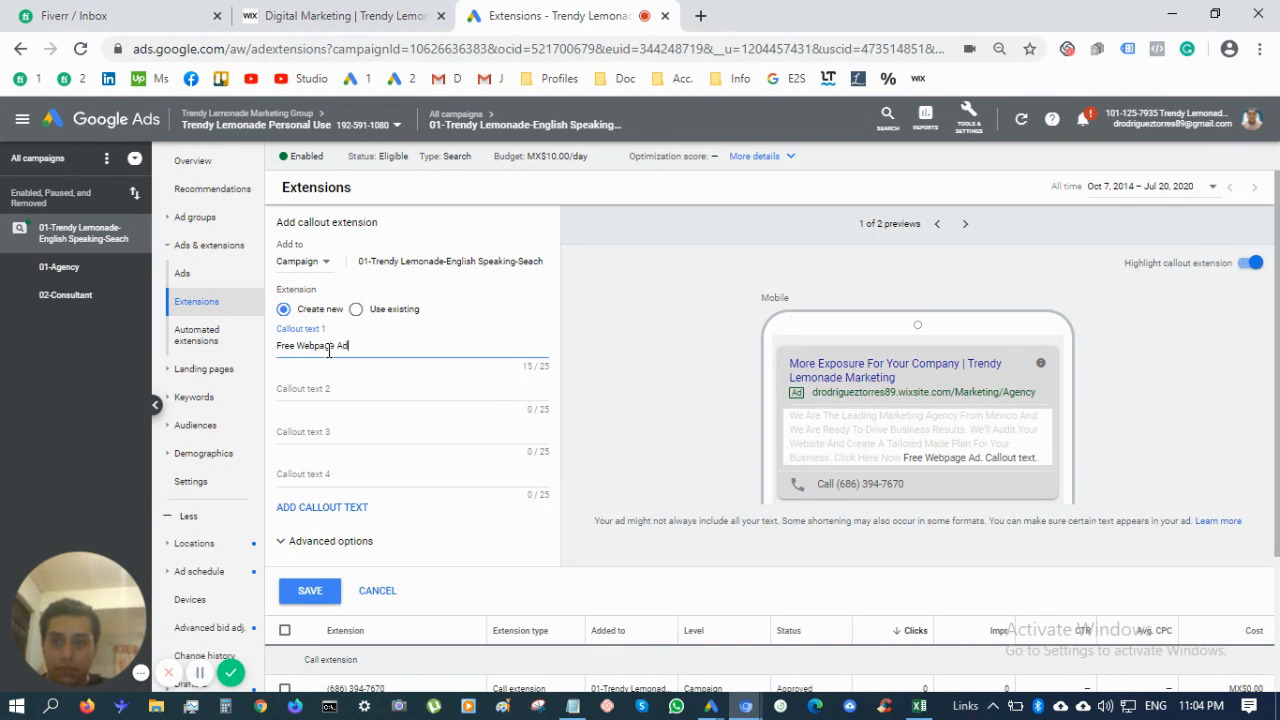
pyautogui.press('BackSpace')
pyautogui.press('BackSpace')
pyautogui.press('BackSpace')
pyautogui.press('BackSpace')
pyautogui.write('udit')
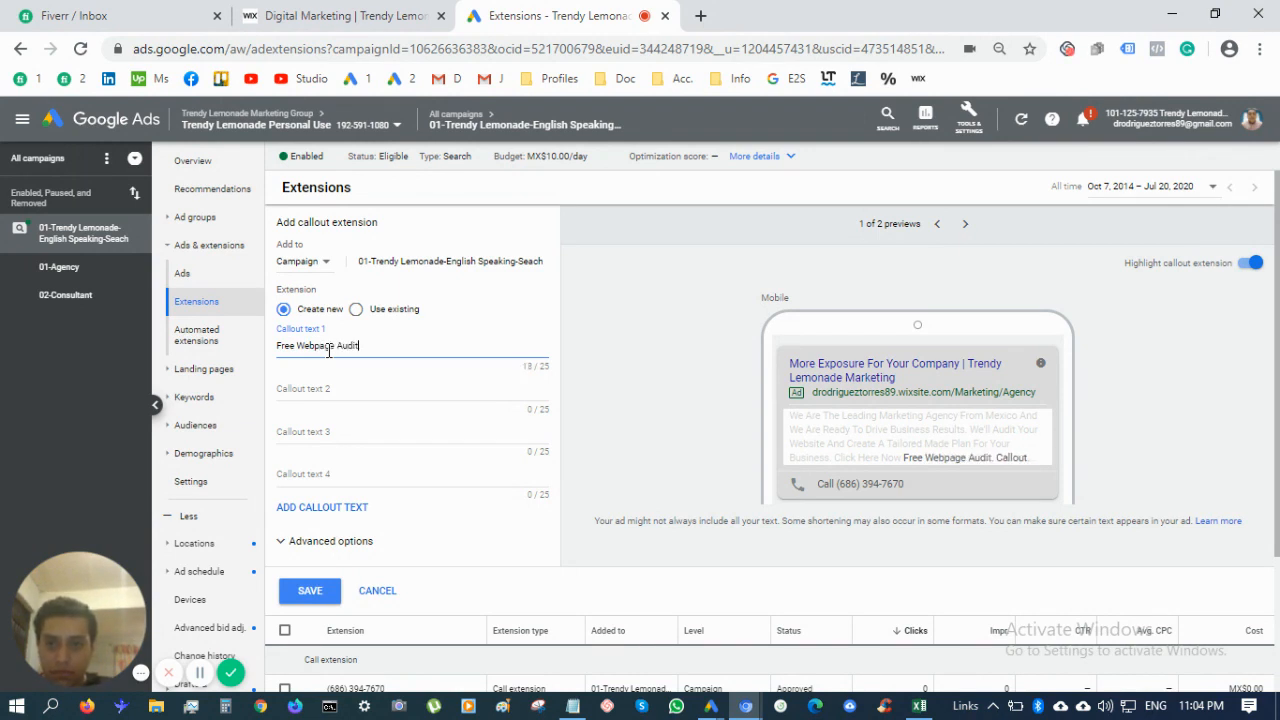
pyautogui.press('Tab')
# Make the second callout '$0 YouTube Channel Audit' to fit the 25-character limit
pyautogui.write('Free')
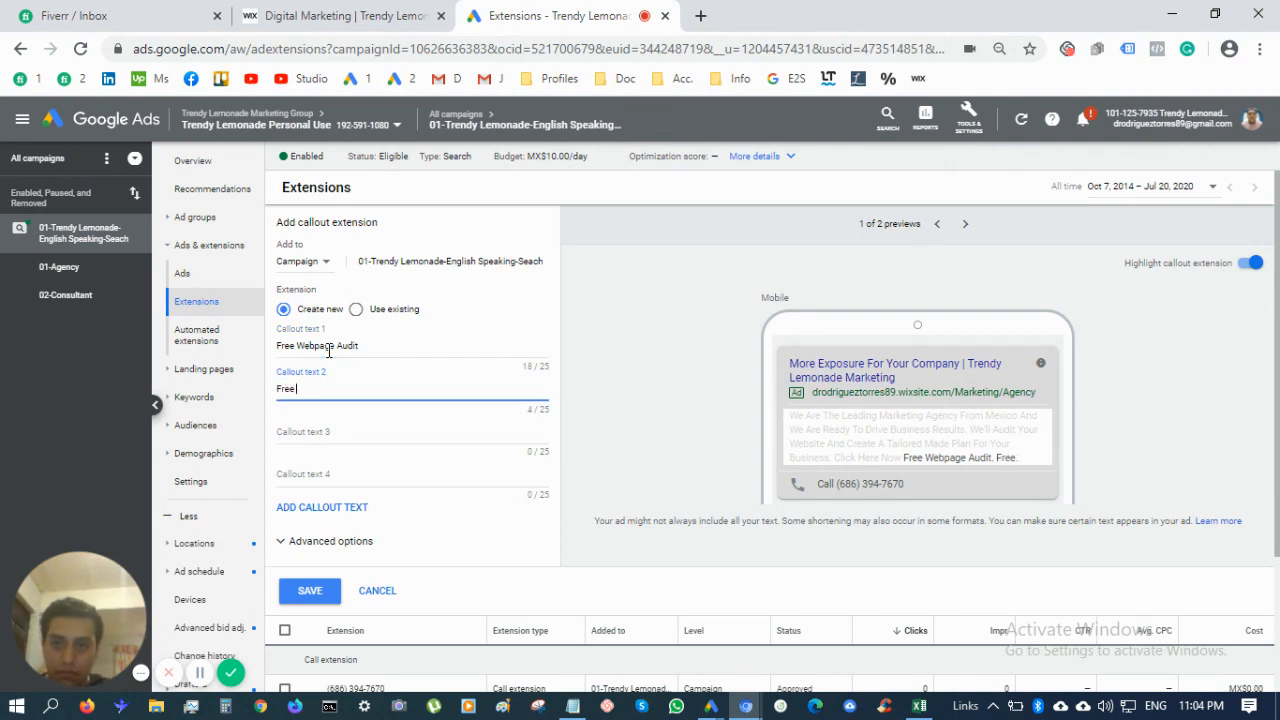
pyautogui.write(' YouTube Cha')
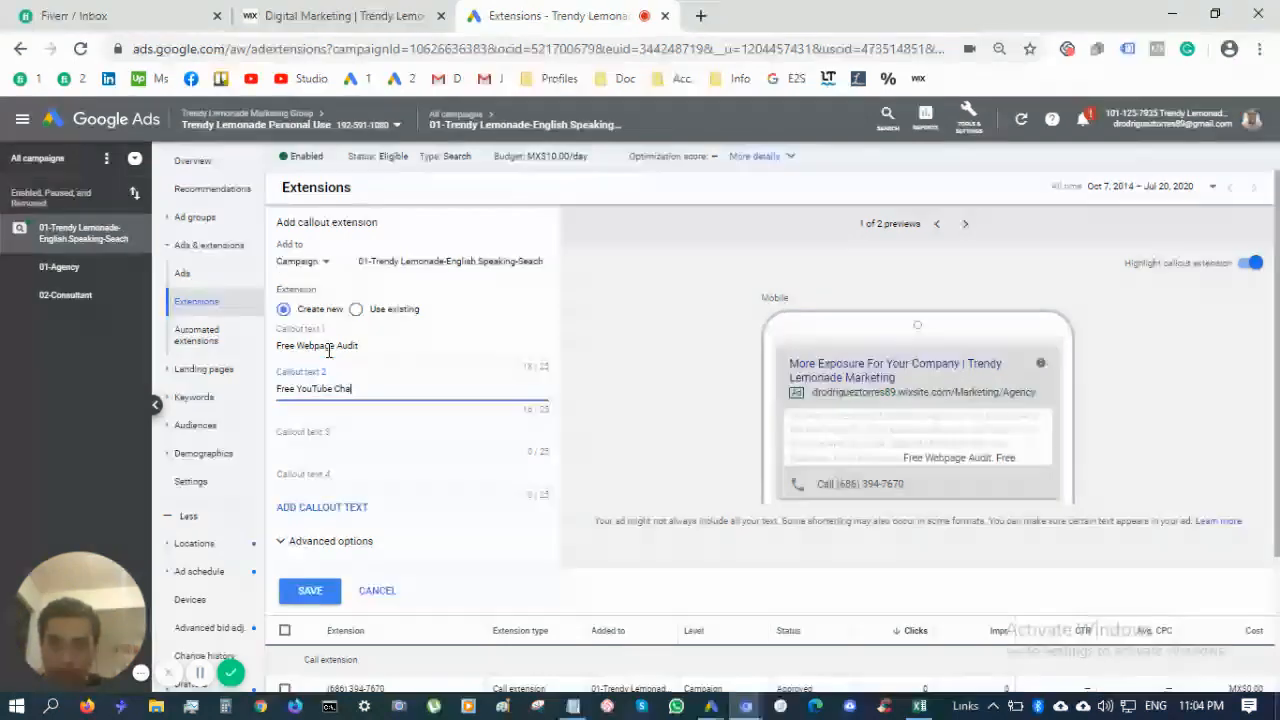
pyautogui.write('nnel Audit')
pyautogui.press('Tab')
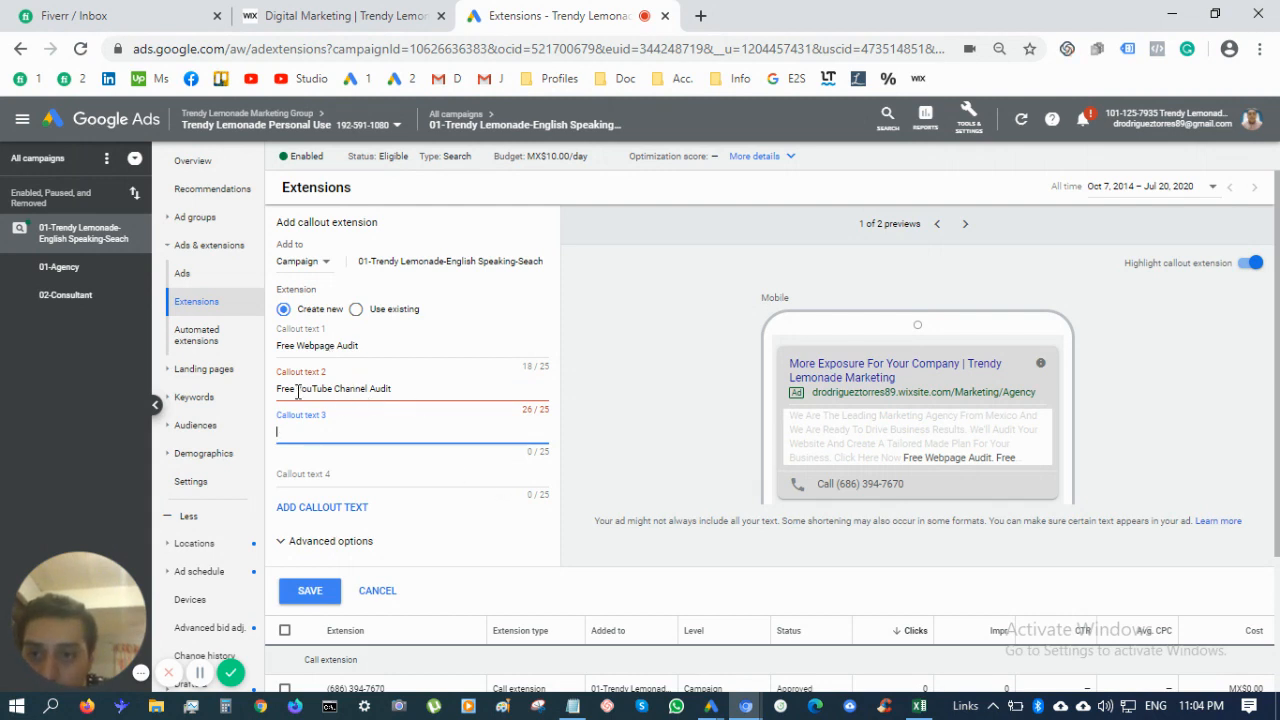
pyautogui.click(358, 388)
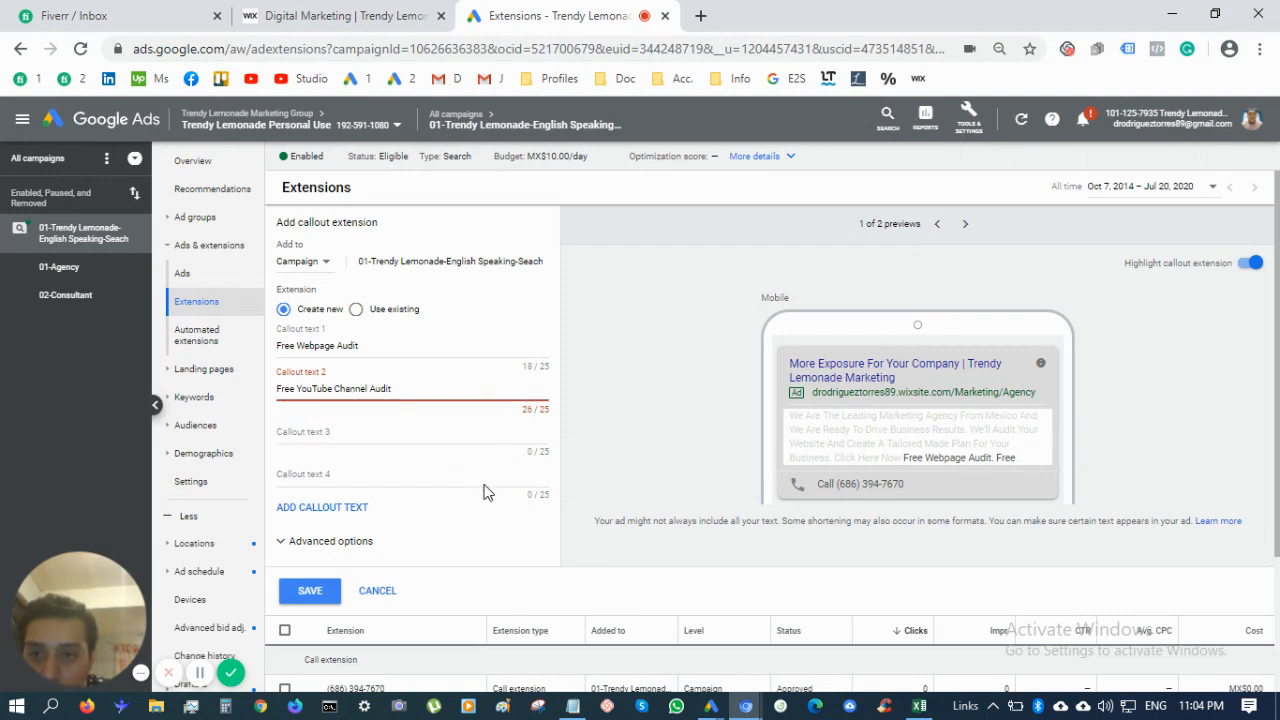
pyautogui.doubleClick(384, 389)
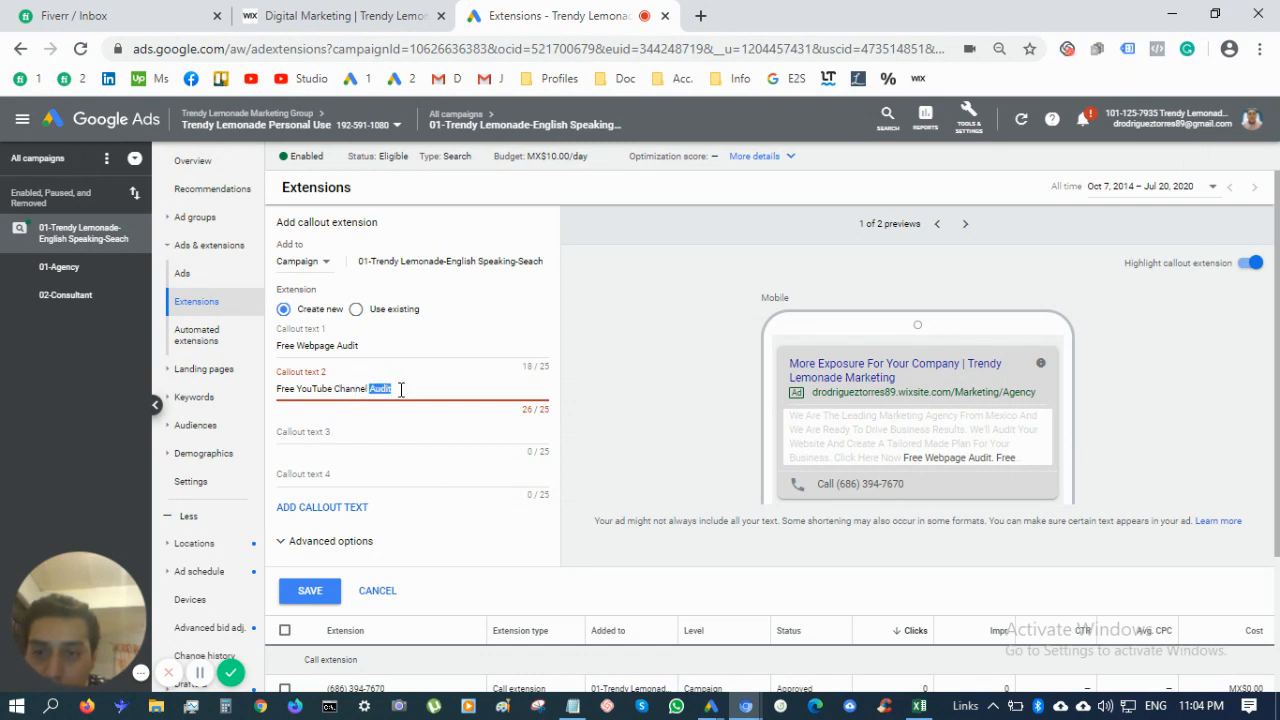
pyautogui.click(400, 389)
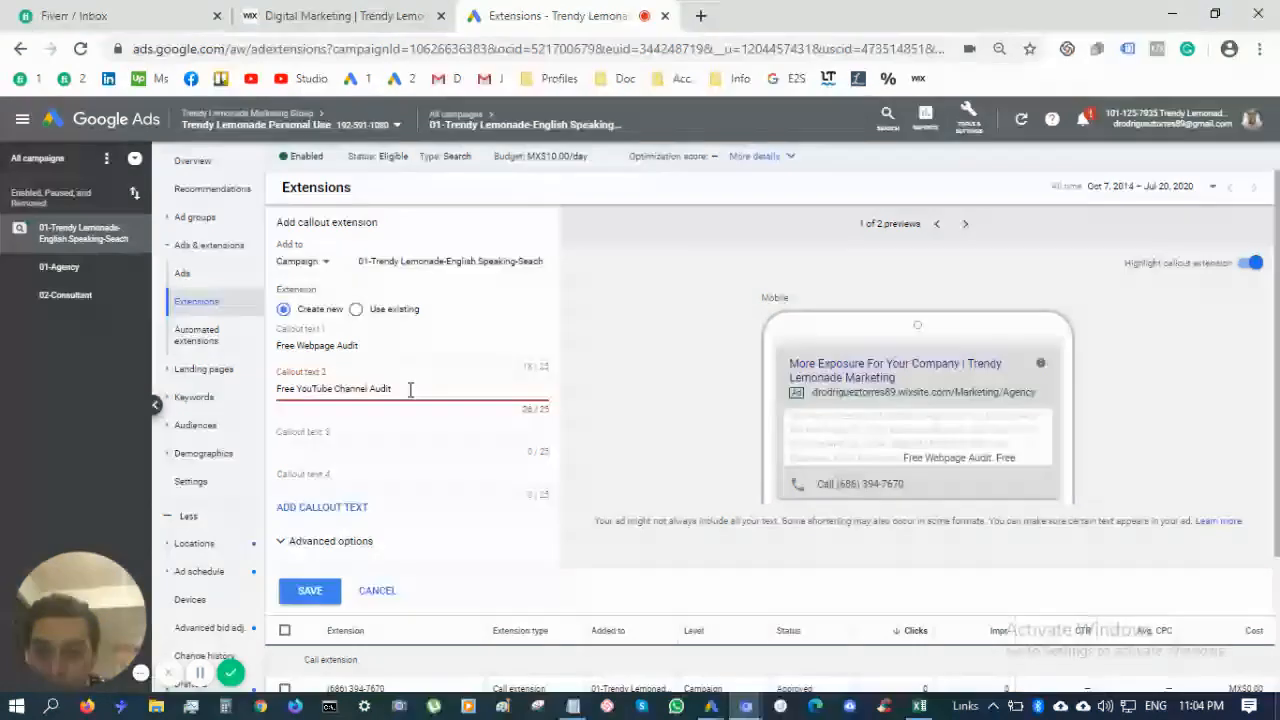
pyautogui.doubleClick(283, 389)
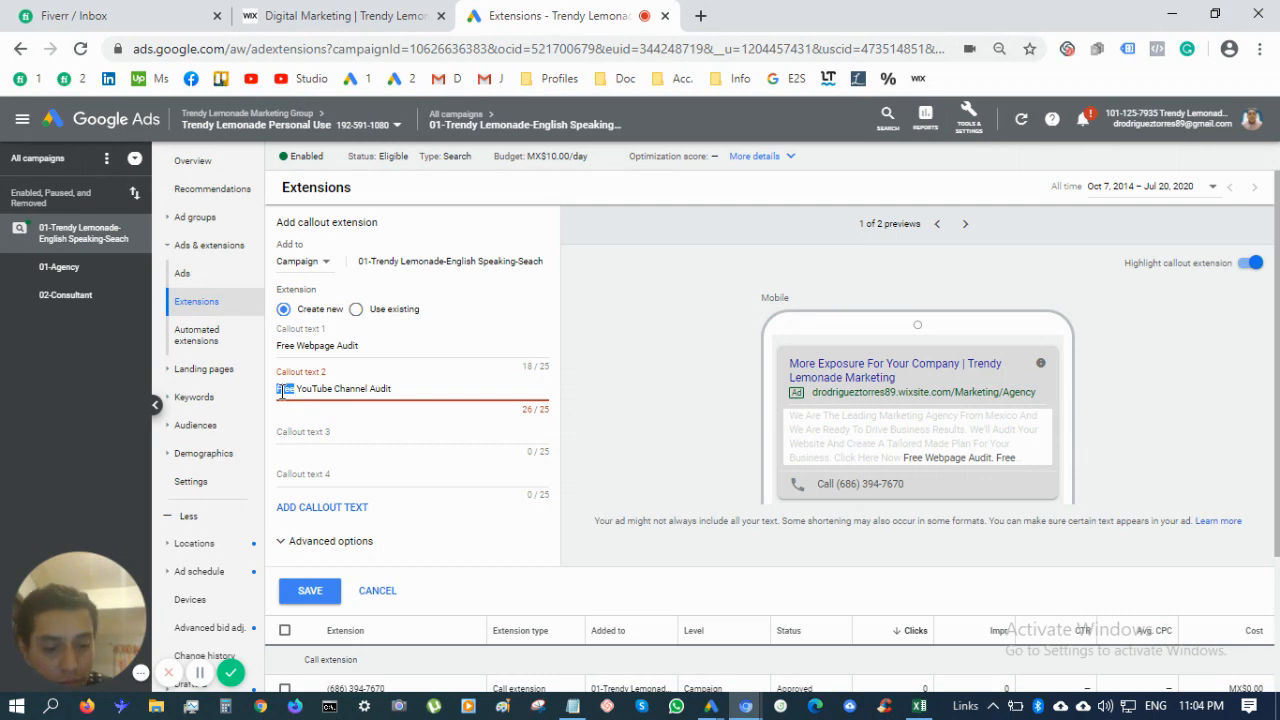
pyautogui.write('$0')
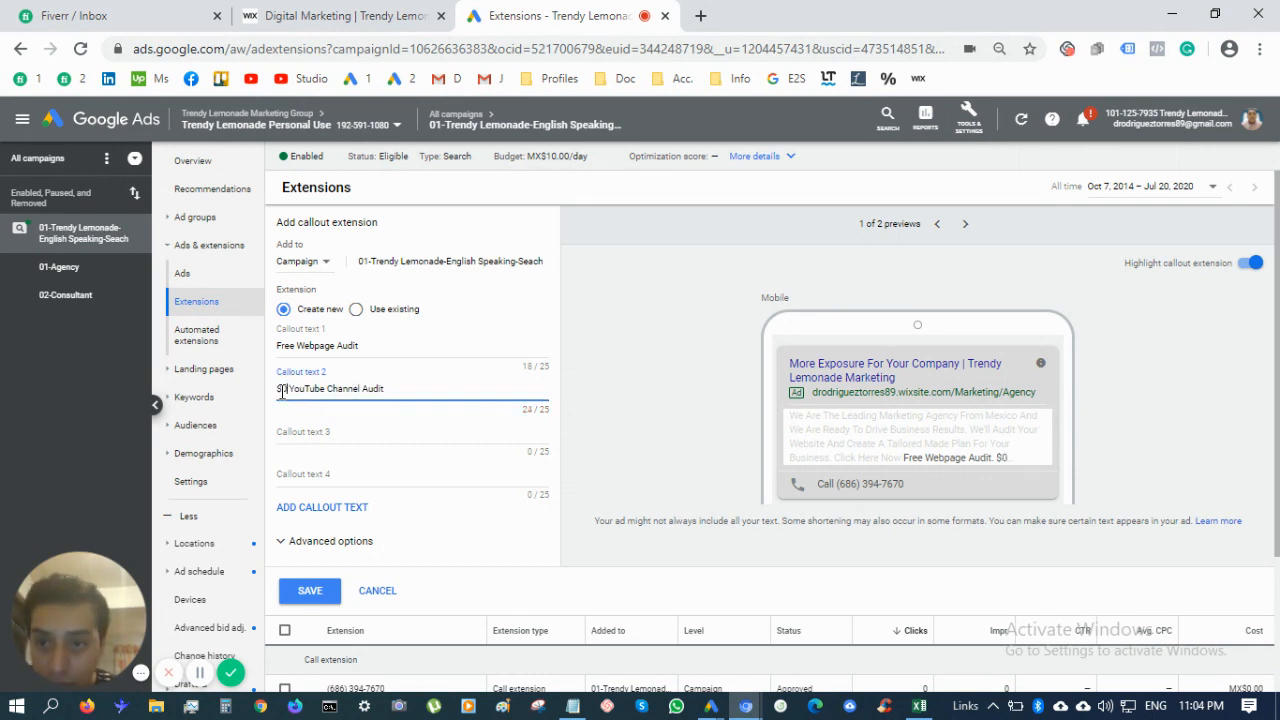
# Fill in the third callout, replacing 'Installation' with 'Ads Setup' to fit the limit
pyautogui.click(378, 431)
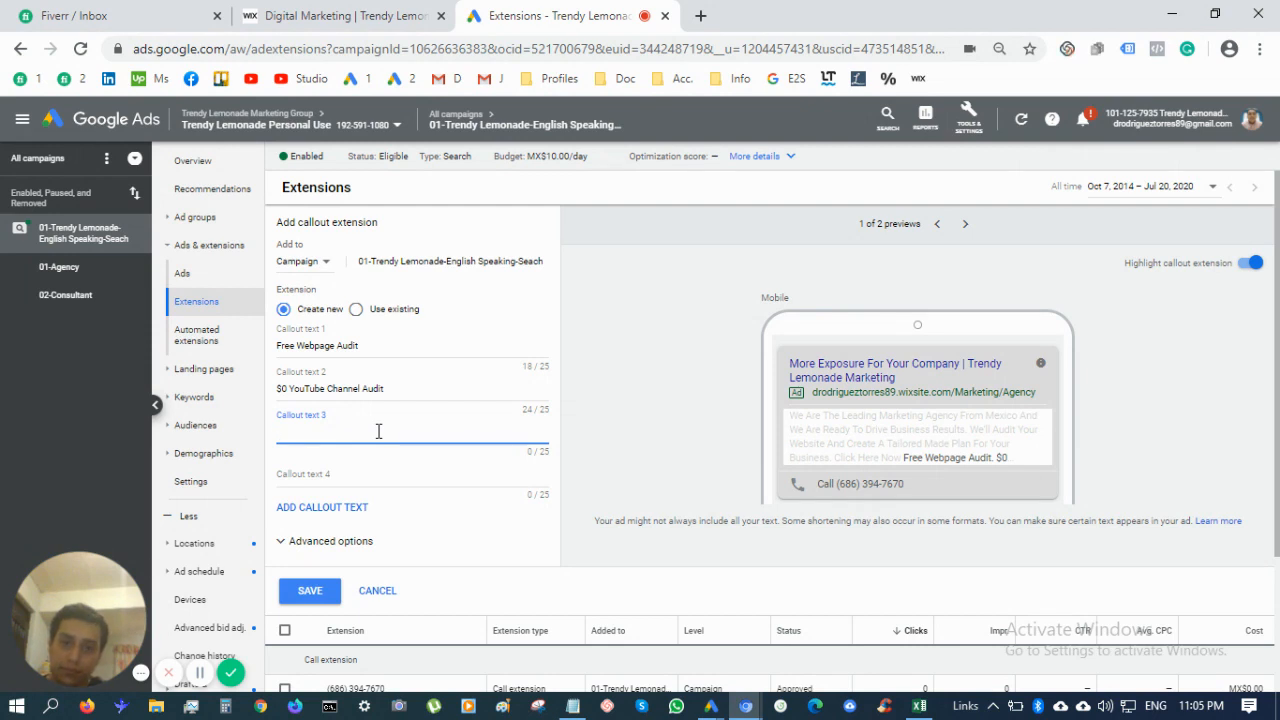
pyautogui.write('ok')
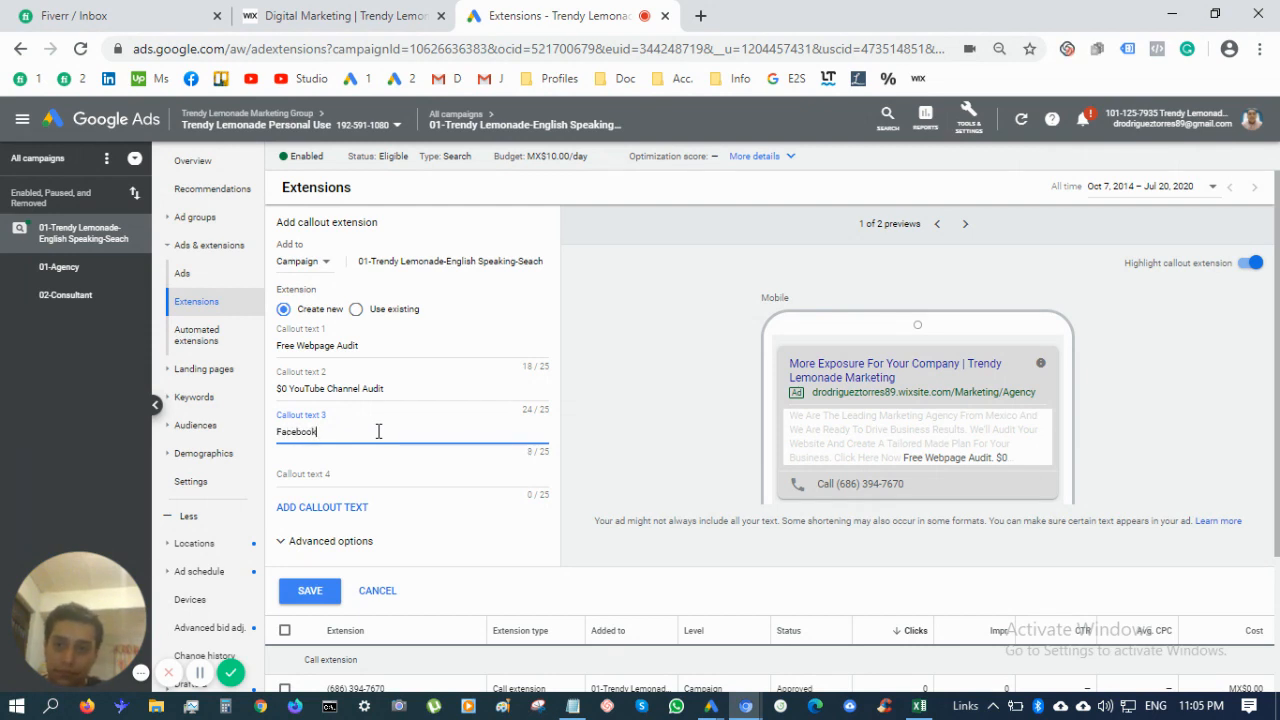
pyautogui.write(' Pixel Installa')
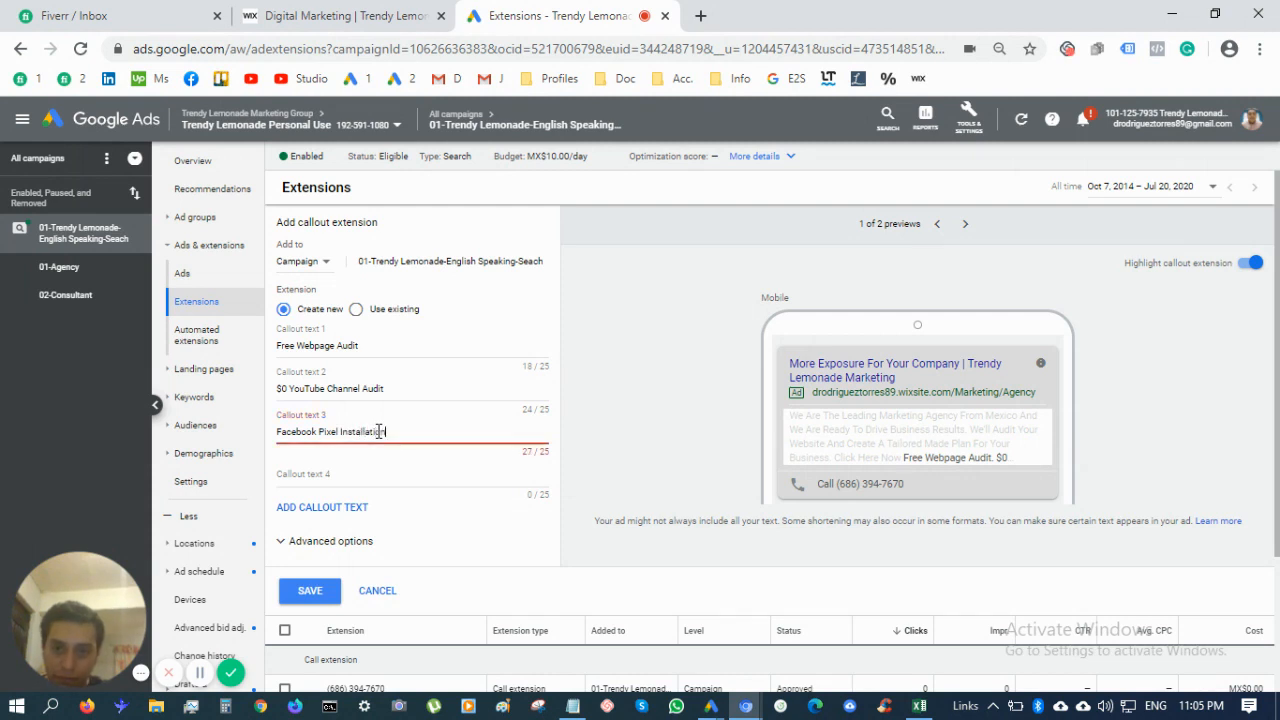
pyautogui.write('tion')
pyautogui.hotkey('ctrl', 'shift', 'Left')
pyautogui.hotkey('ctrl', 'shift', 'Left')
pyautogui.hotkey('ctrl', 'shift', 'Left')
pyautogui.press('Right')
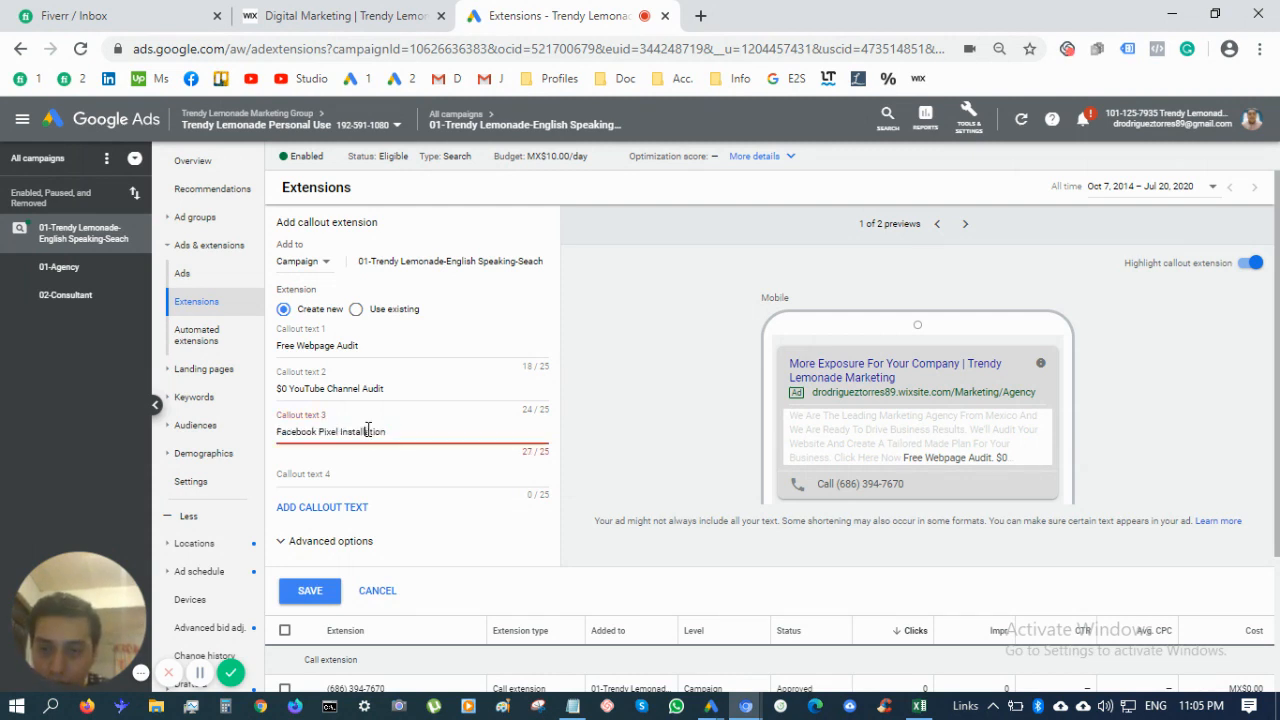
pyautogui.hotkey('ctrl', 'shift', 'Left')
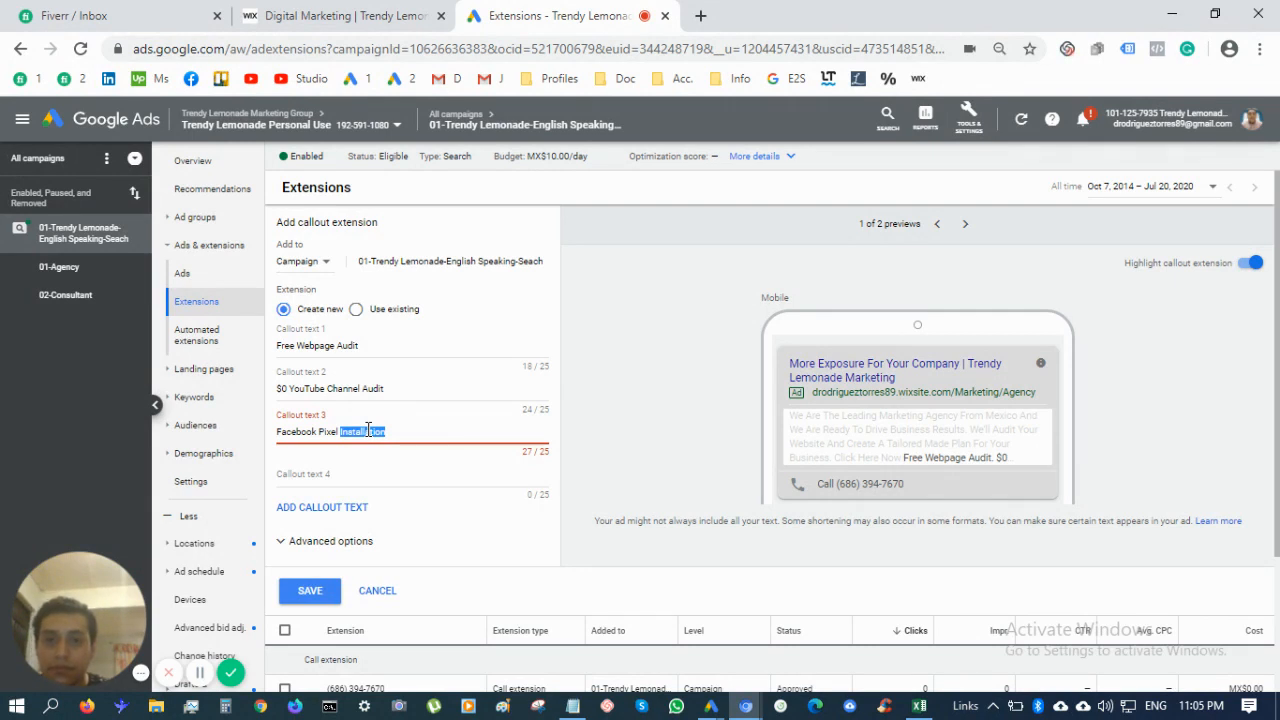
pyautogui.press('BackSpace')
pyautogui.press('BackSpace')
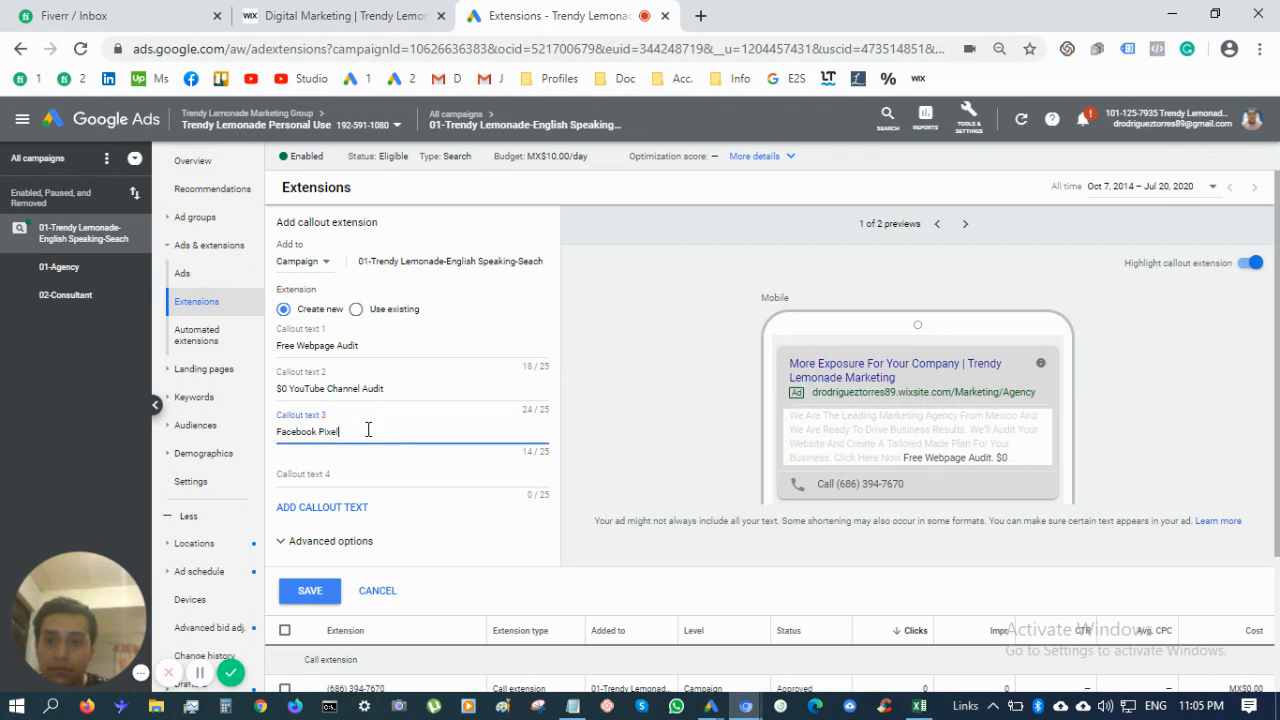
pyautogui.write('Ads')
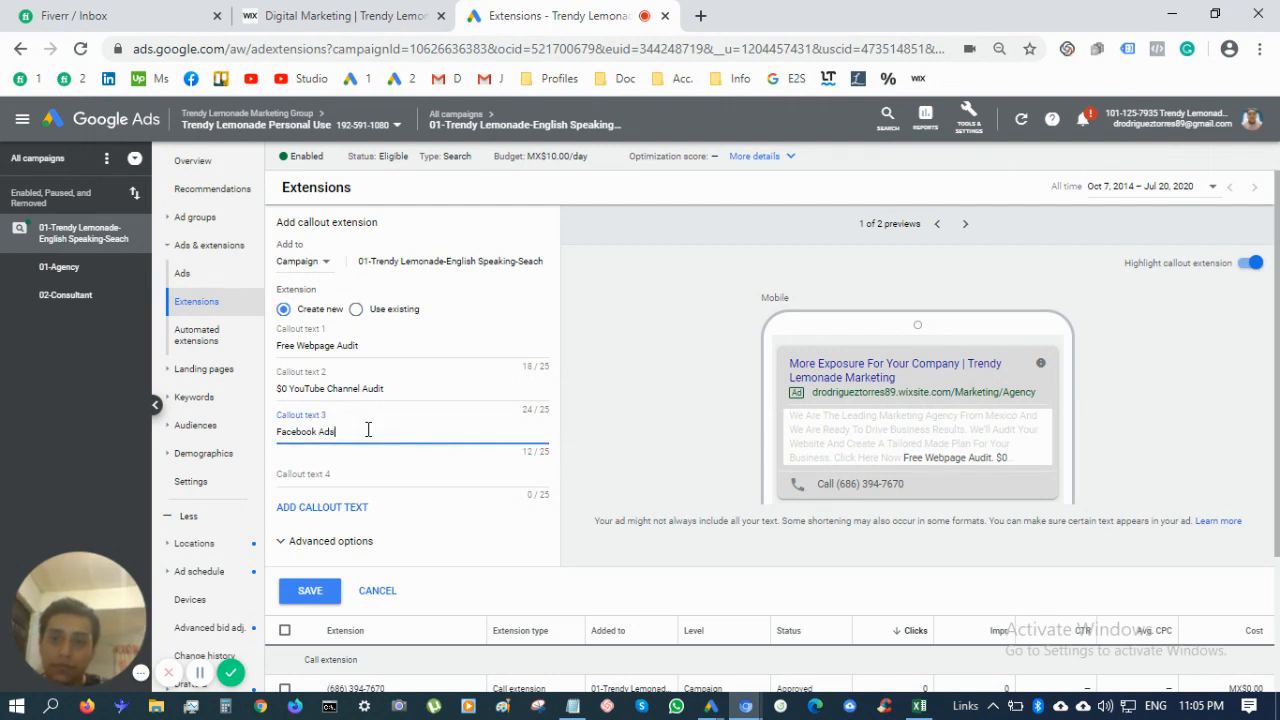
pyautogui.write(' Setup')
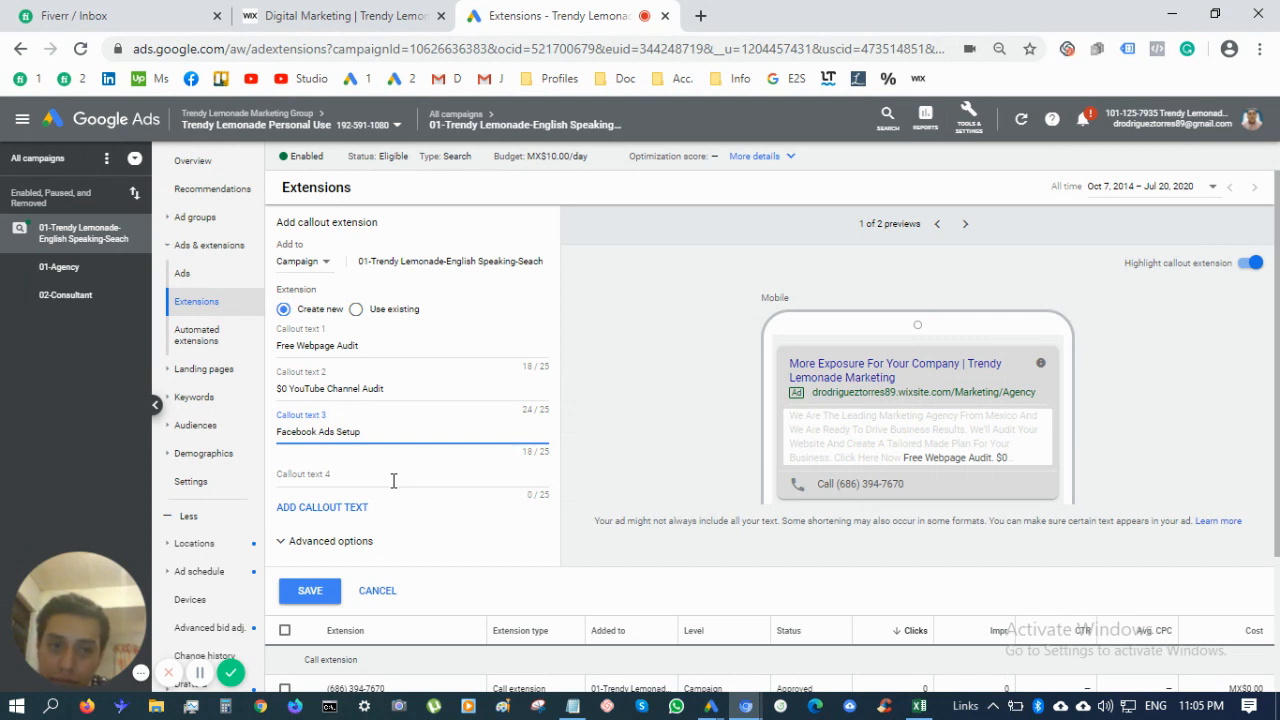
# Enter 'E-Commerce Marketing' as the fourth callout
pyautogui.click(393, 481)
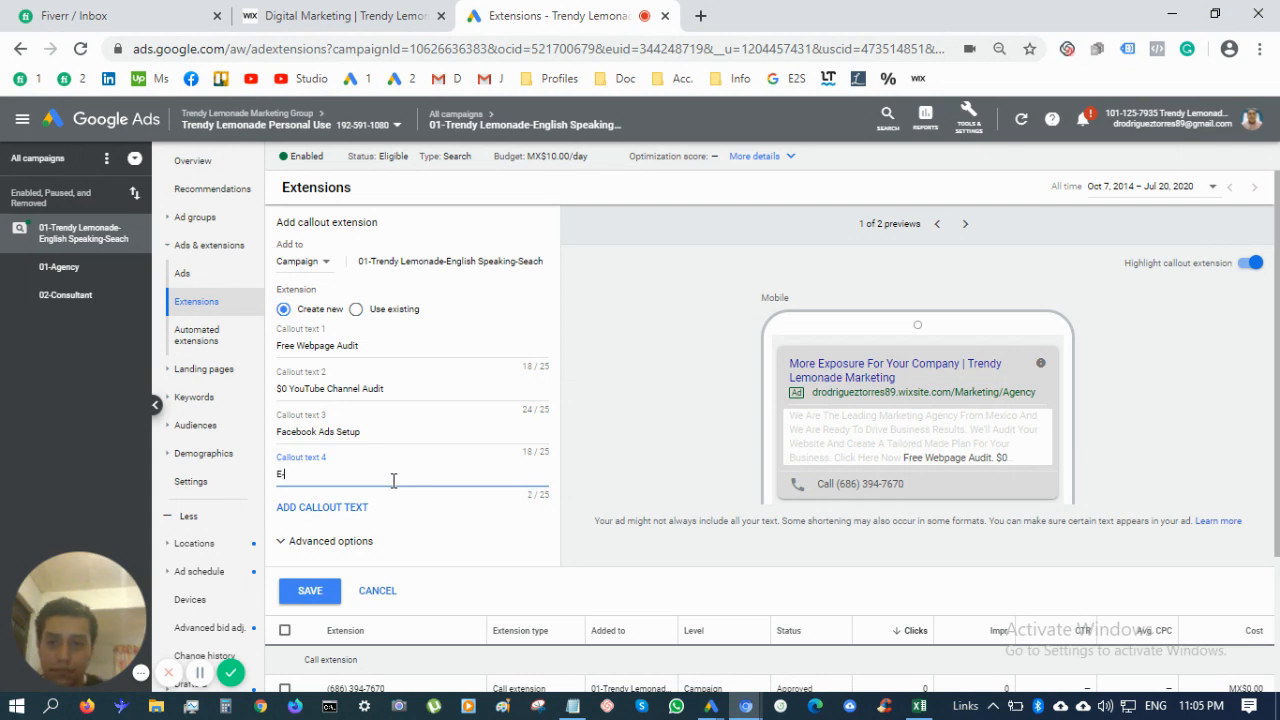
pyautogui.write('ommerce')
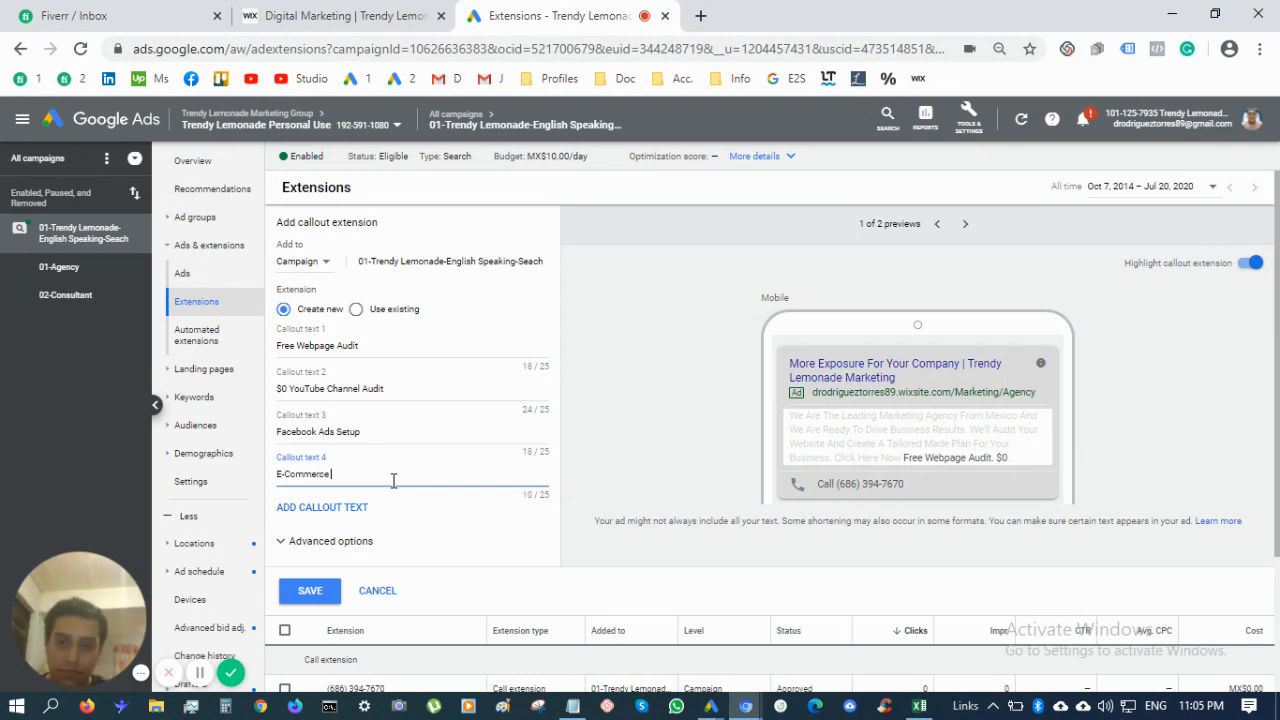
pyautogui.write(' Digi')
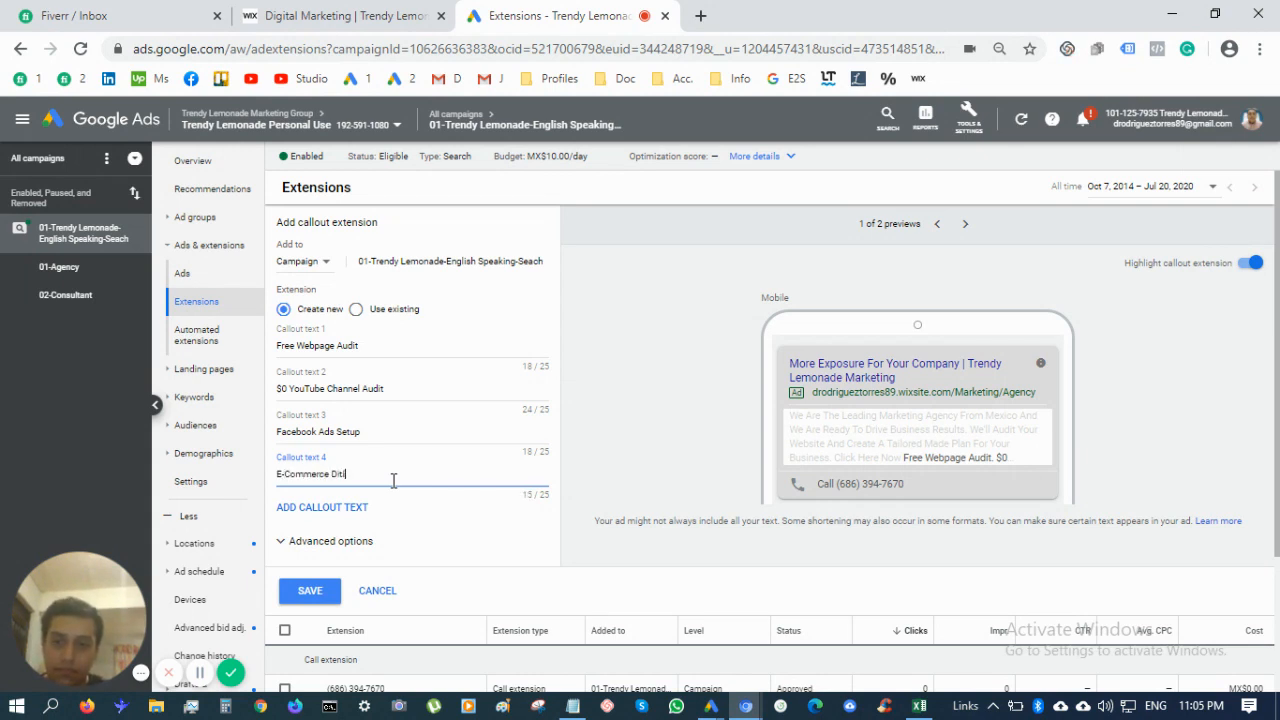
pyautogui.press('BackSpace')
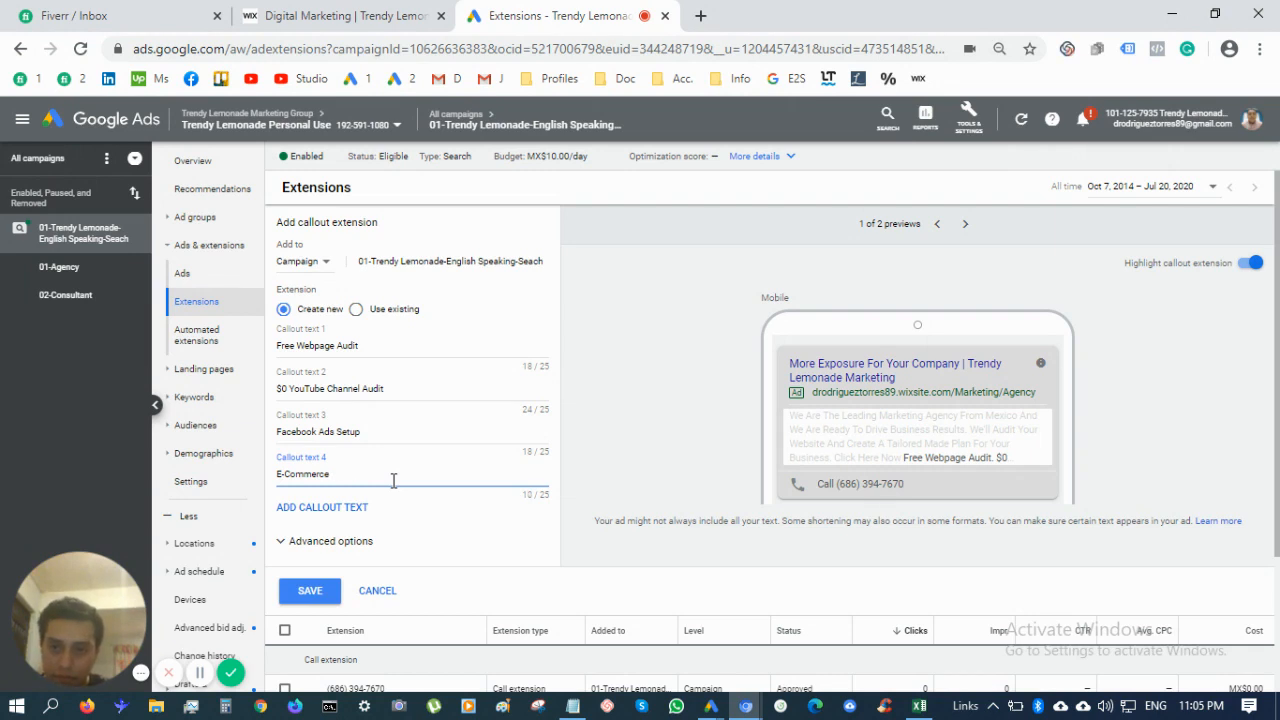
pyautogui.write('Marketing')
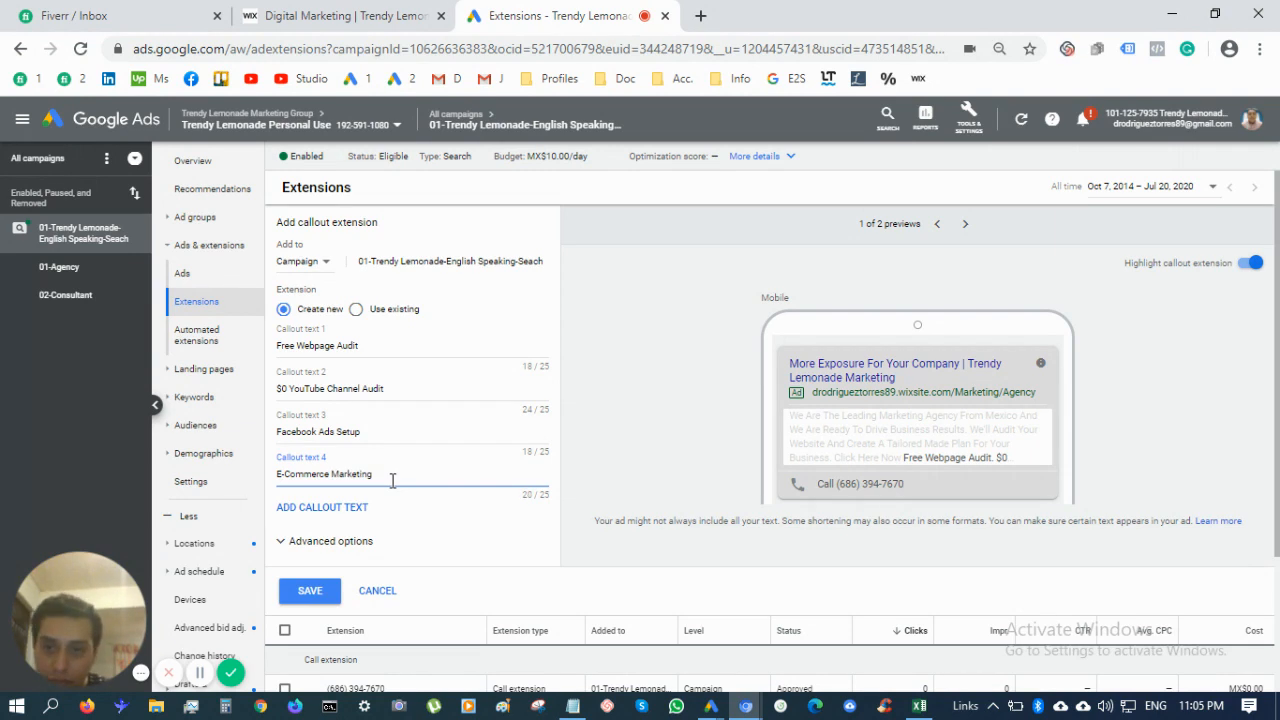
# Change the third callout to 'Facebook & Google Ads' and save all four callouts
pyautogui.tripleClick(390, 433)
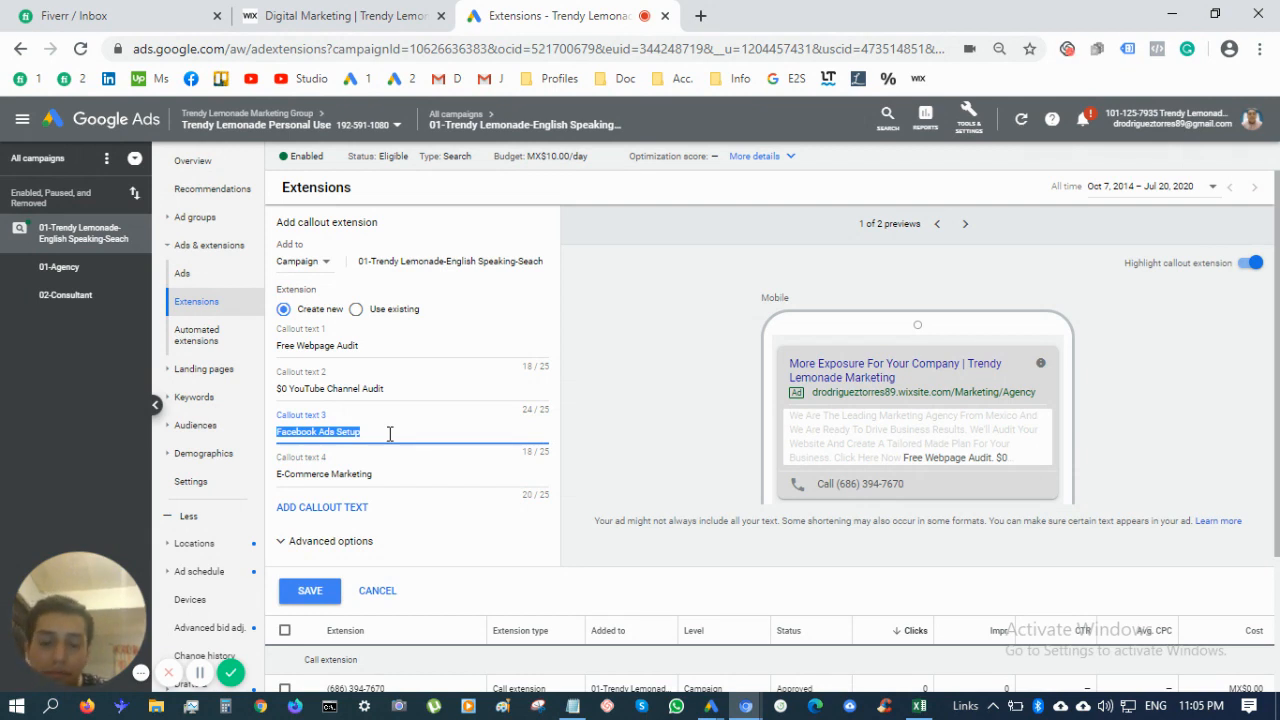
pyautogui.click(390, 433)
pyautogui.moveTo(390, 433); pyautogui.dragTo(320, 435)
pyautogui.write('P')
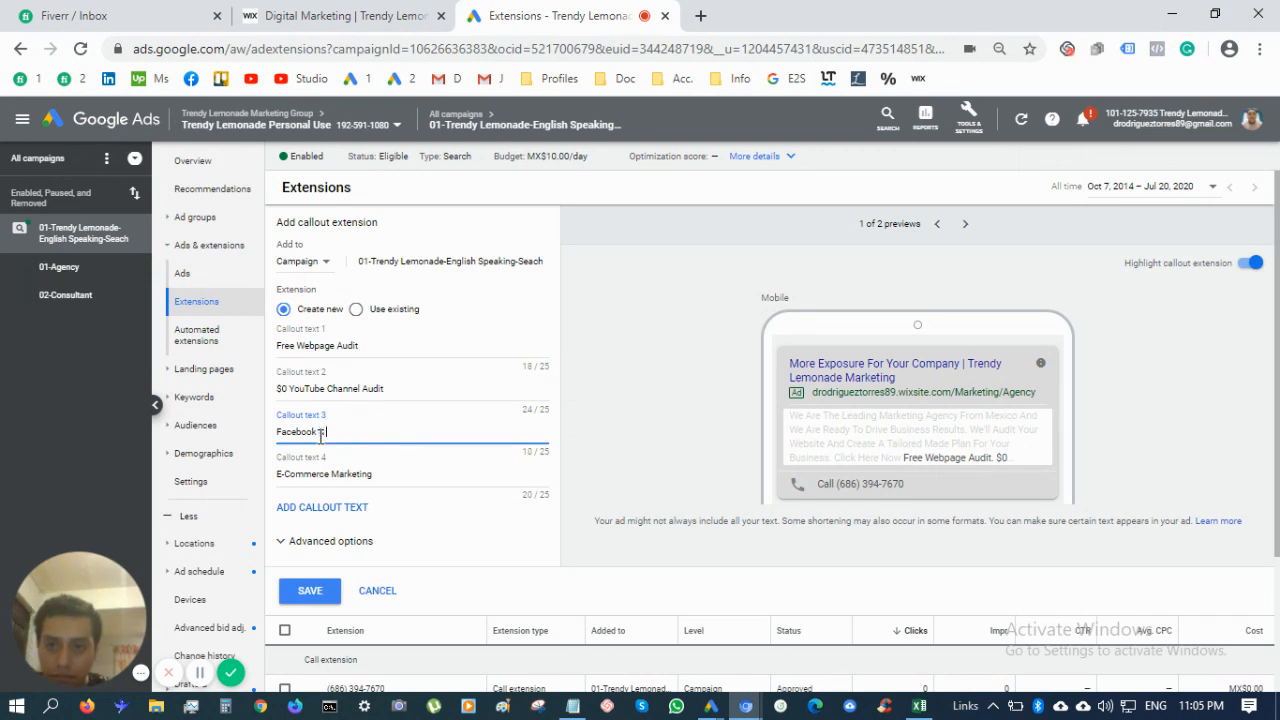
pyautogui.write(' Google Ads')
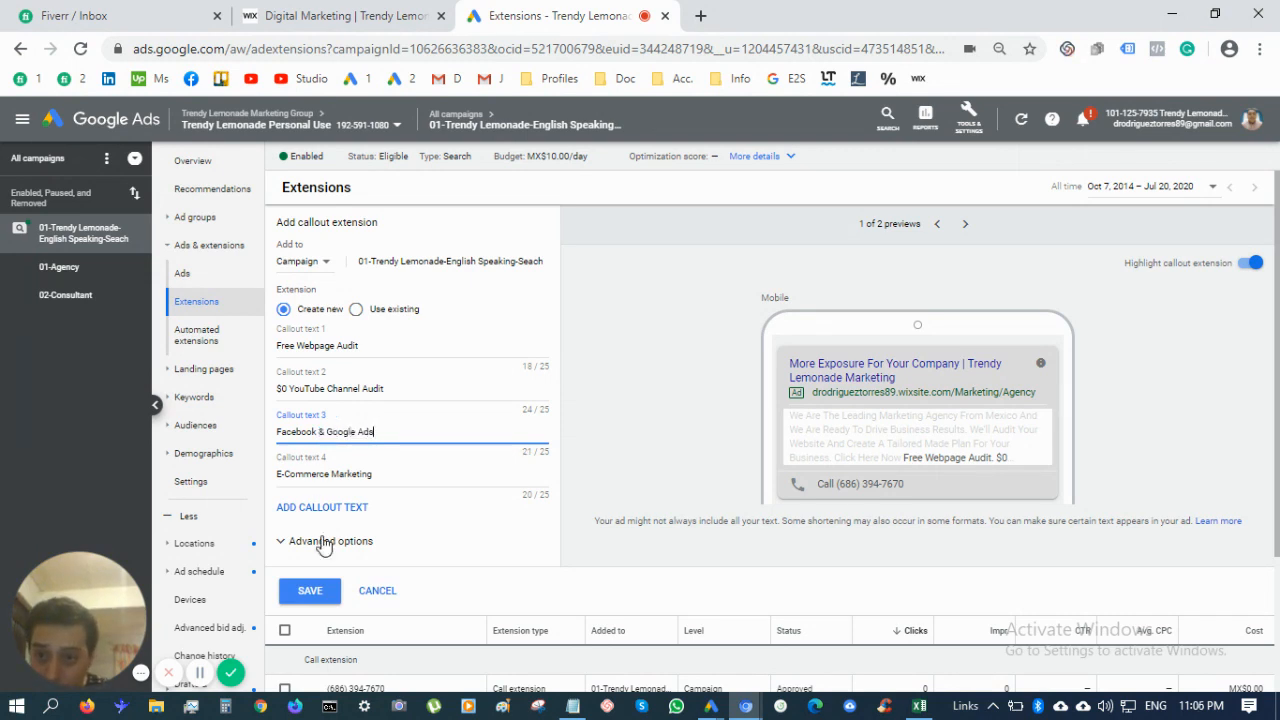
pyautogui.click(323, 596)
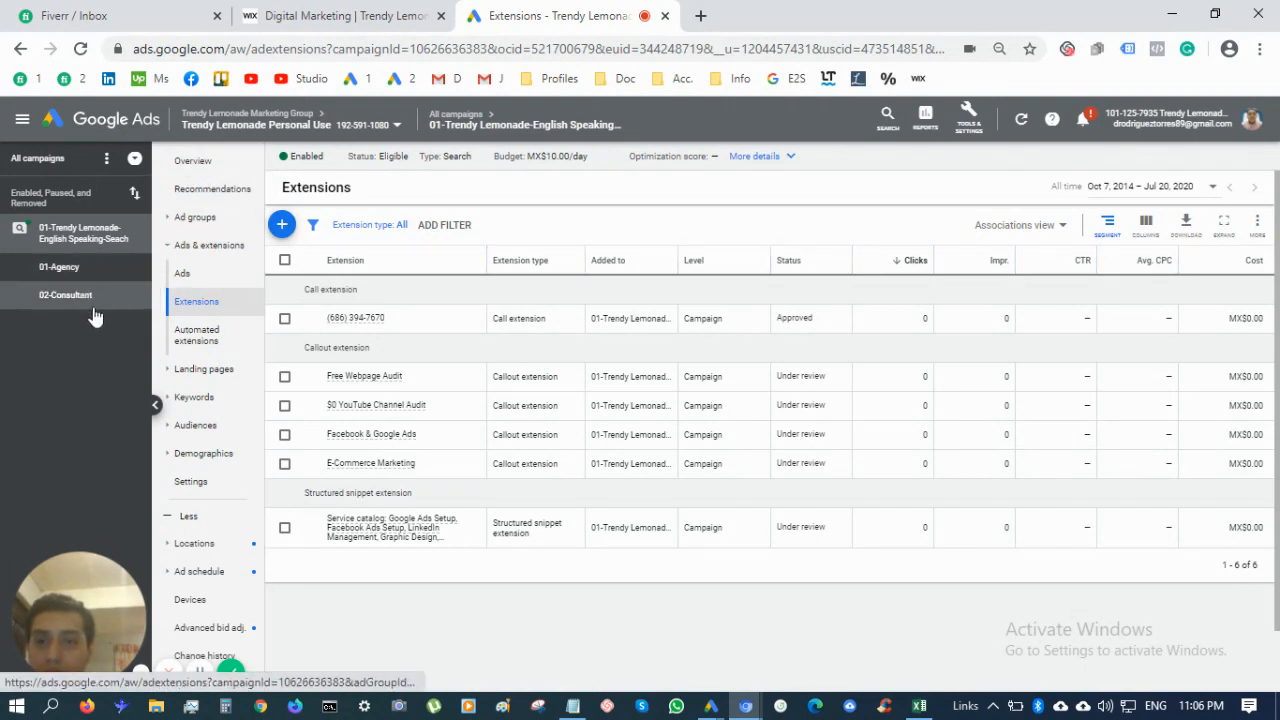
# Check the four callouts under review, then go to the campaign's search keywords
pyautogui.scroll(-3, 477, 545)
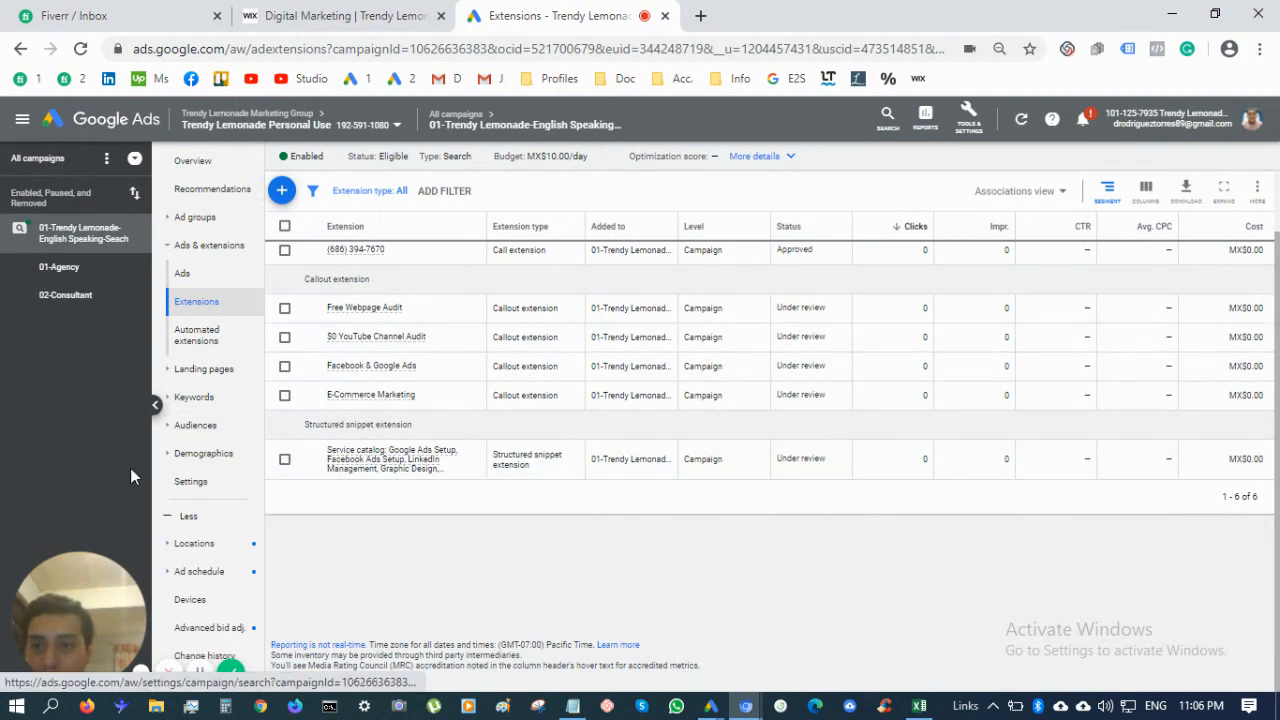
pyautogui.scroll(-1, 218, 480)
pyautogui.click(220, 466)
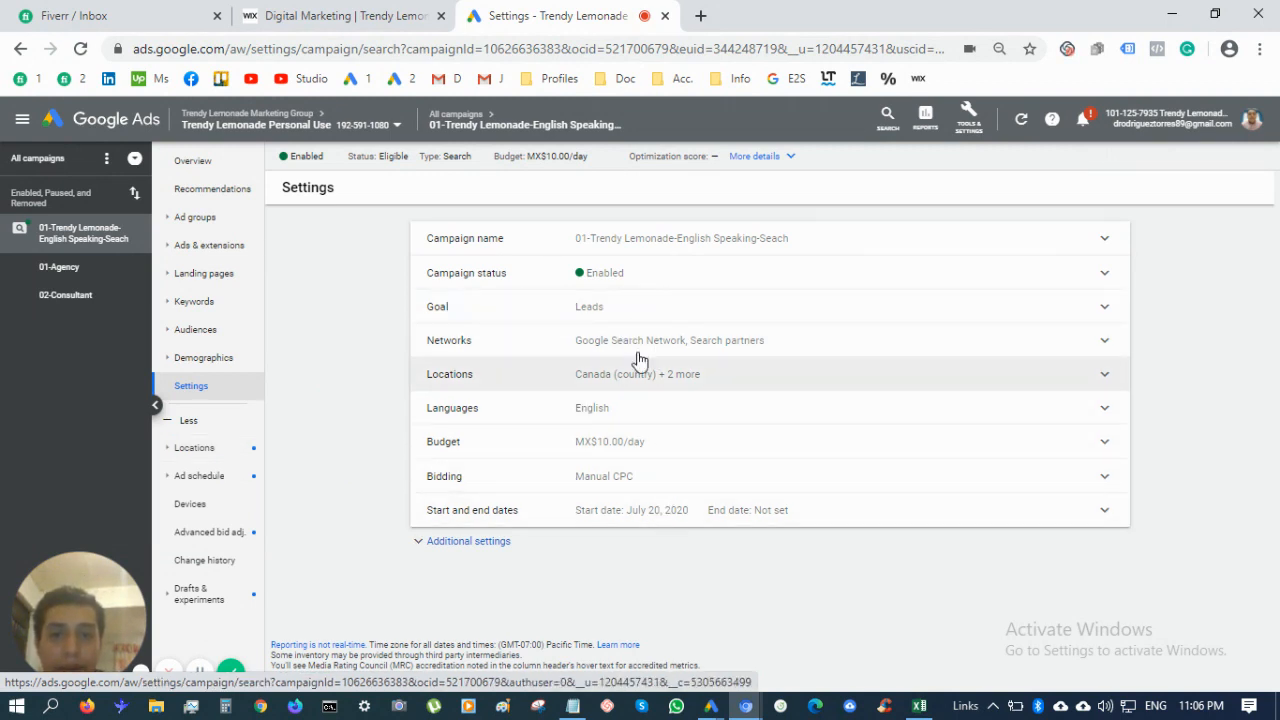
pyautogui.click(196, 301)
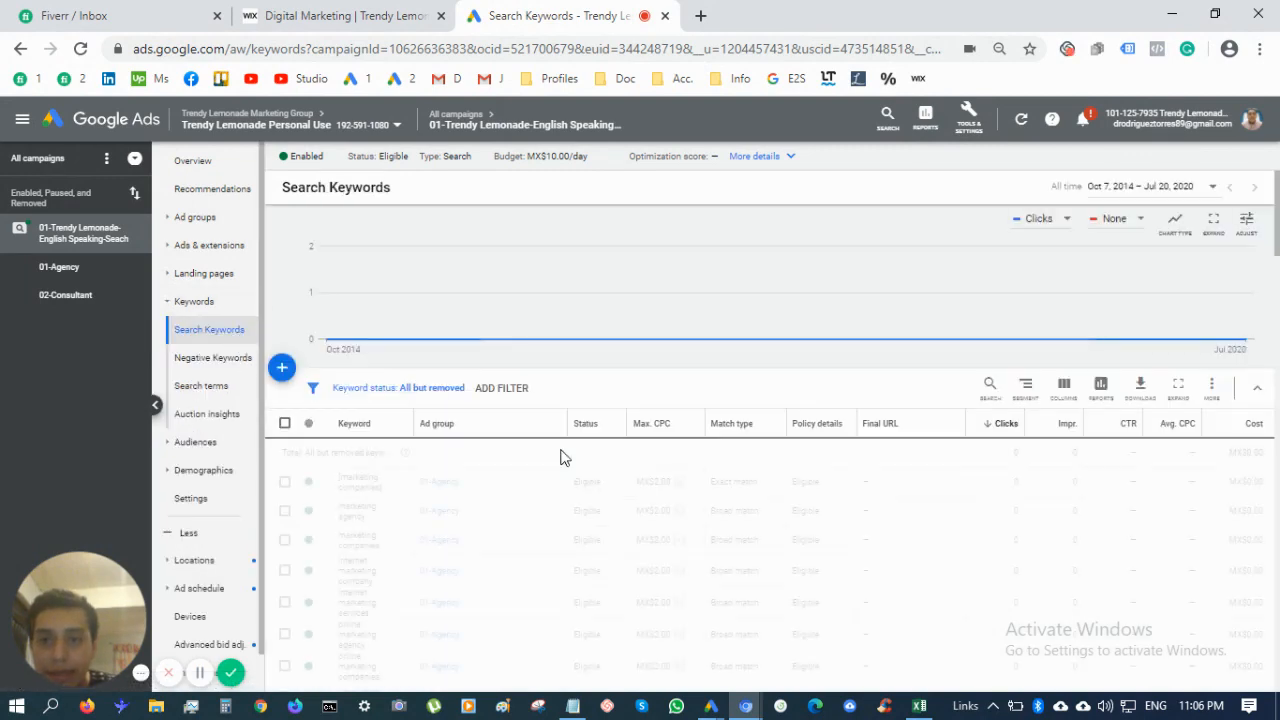
# Scroll through all 88 keywords in 01-Agency and 02-Consultant, each Eligible at MX$2.00 max CPC
pyautogui.scroll(-5, 623, 539)
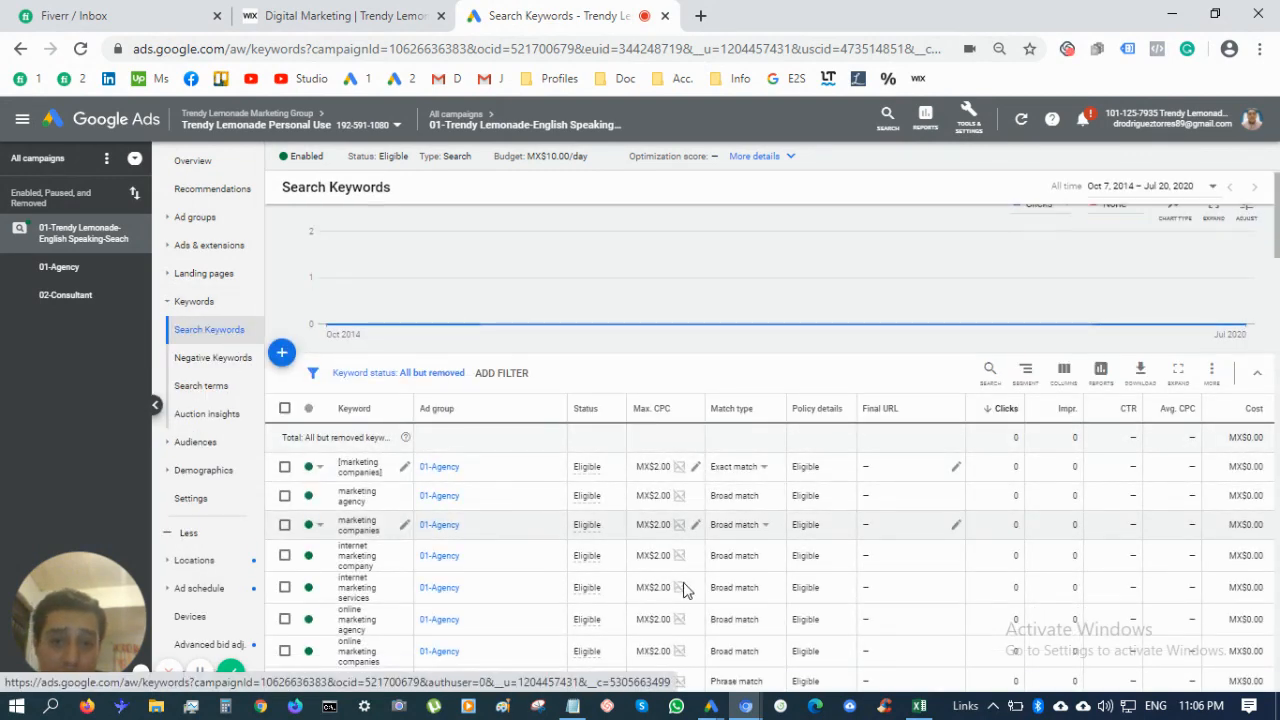
pyautogui.scroll(-3, 378, 498)
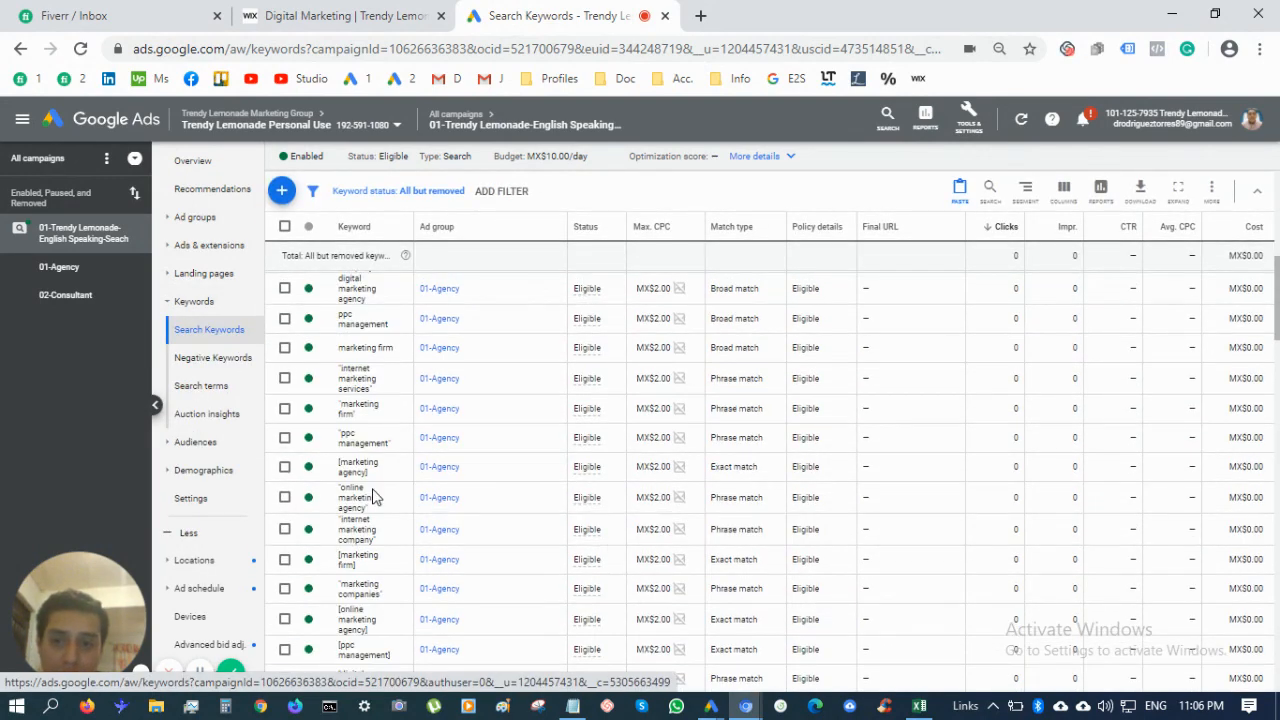
pyautogui.scroll(-1, 514, 466)
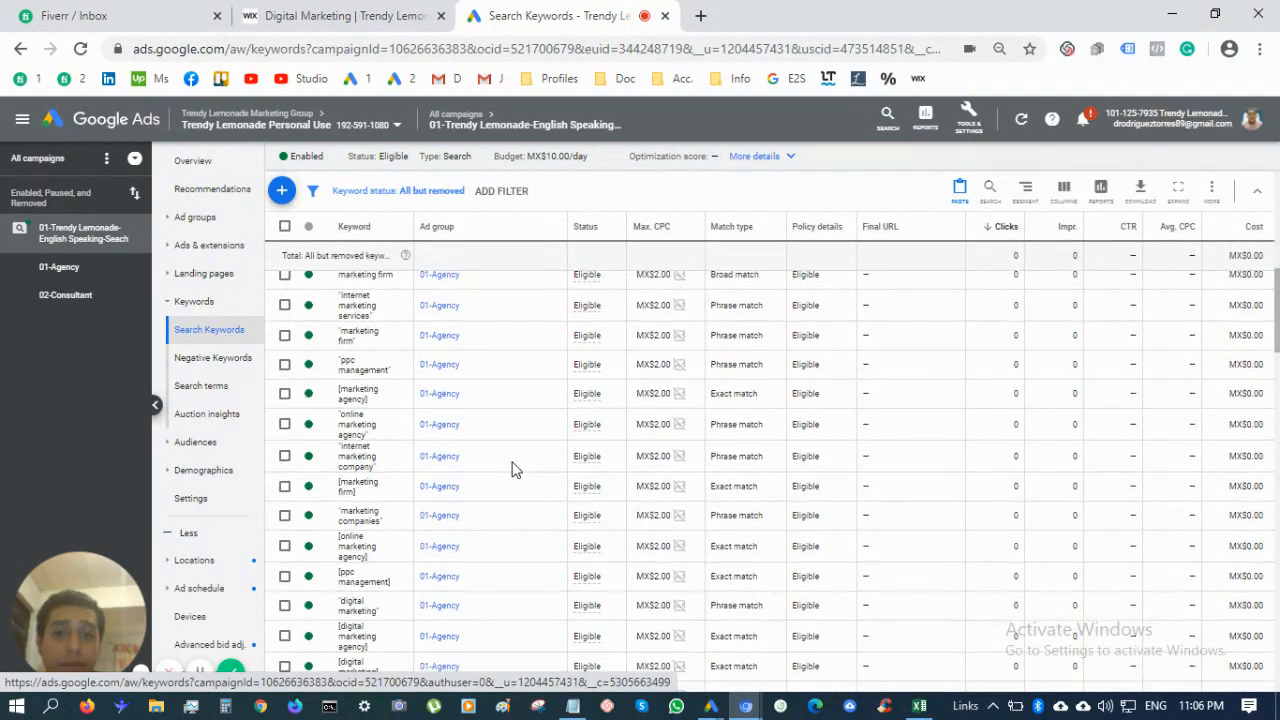
pyautogui.scroll(-3, 620, 537)
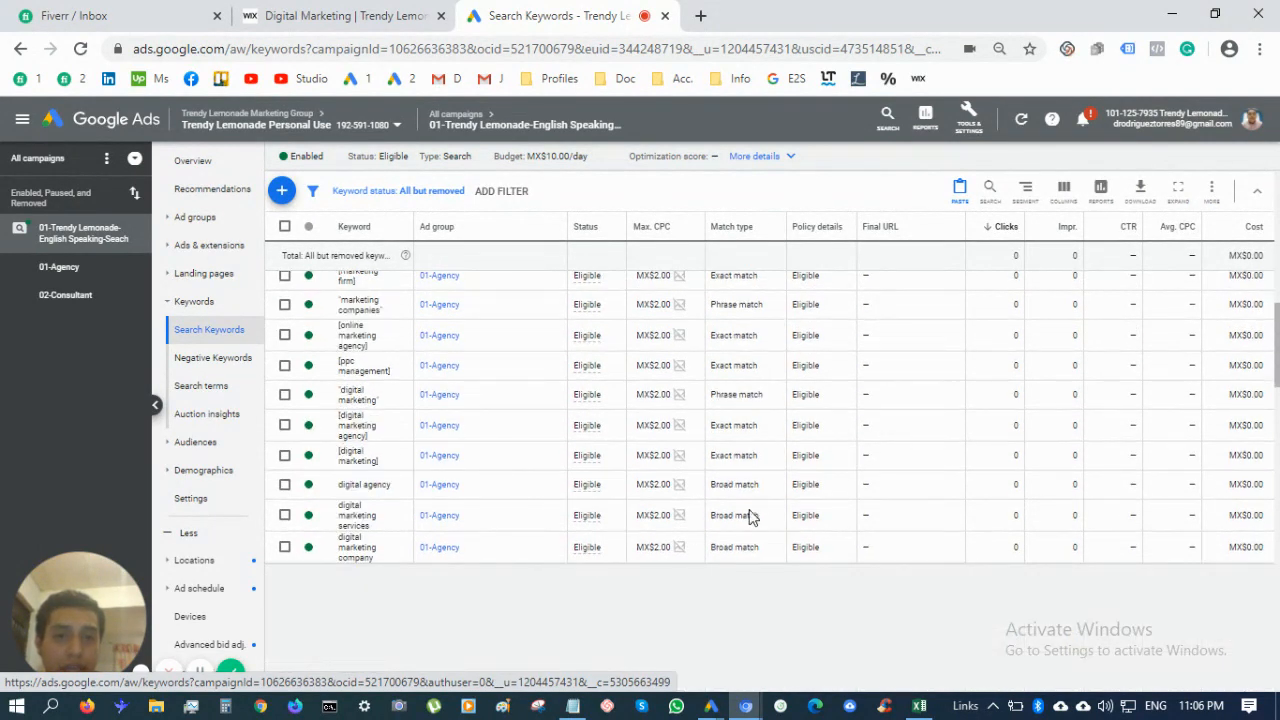
pyautogui.scroll(-3, 645, 362)
pyautogui.scroll(-5, 1040, 306)
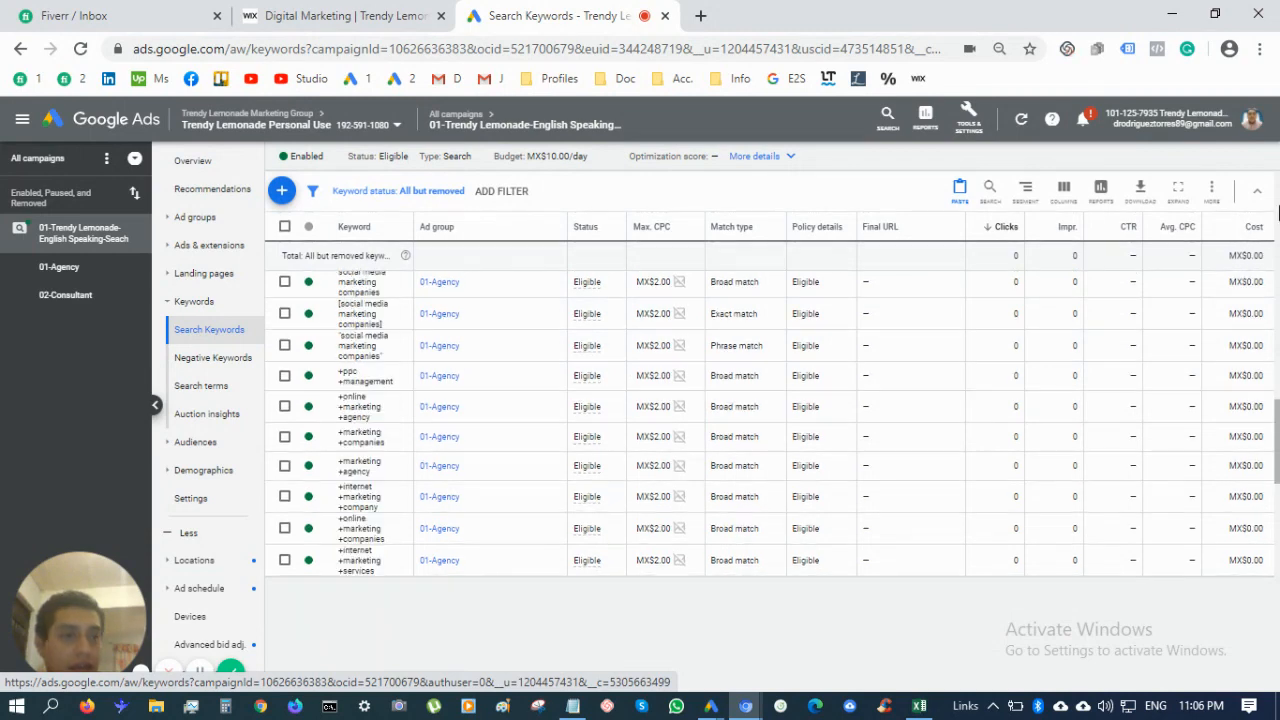
pyautogui.scroll(-2, 1277, 424)
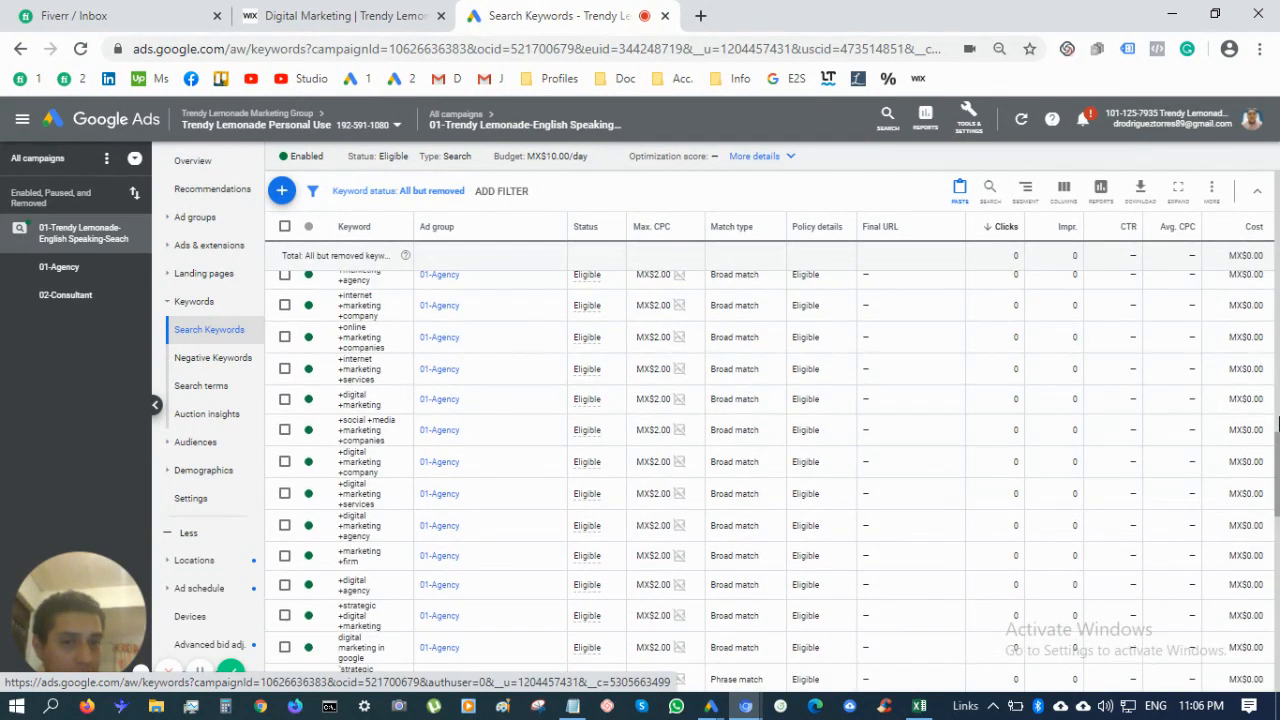
pyautogui.moveTo(1277, 440); pyautogui.dragTo(1277, 662)
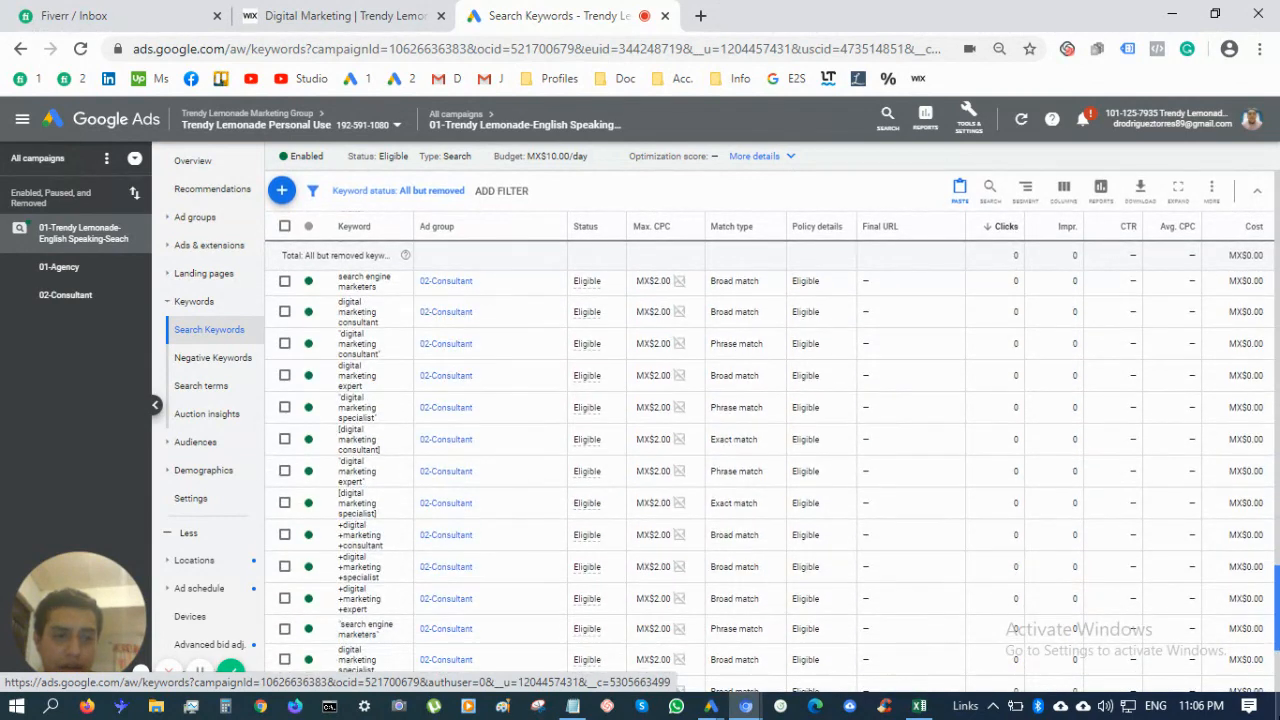
pyautogui.moveTo(1278, 600); pyautogui.dragTo(1278, 610)
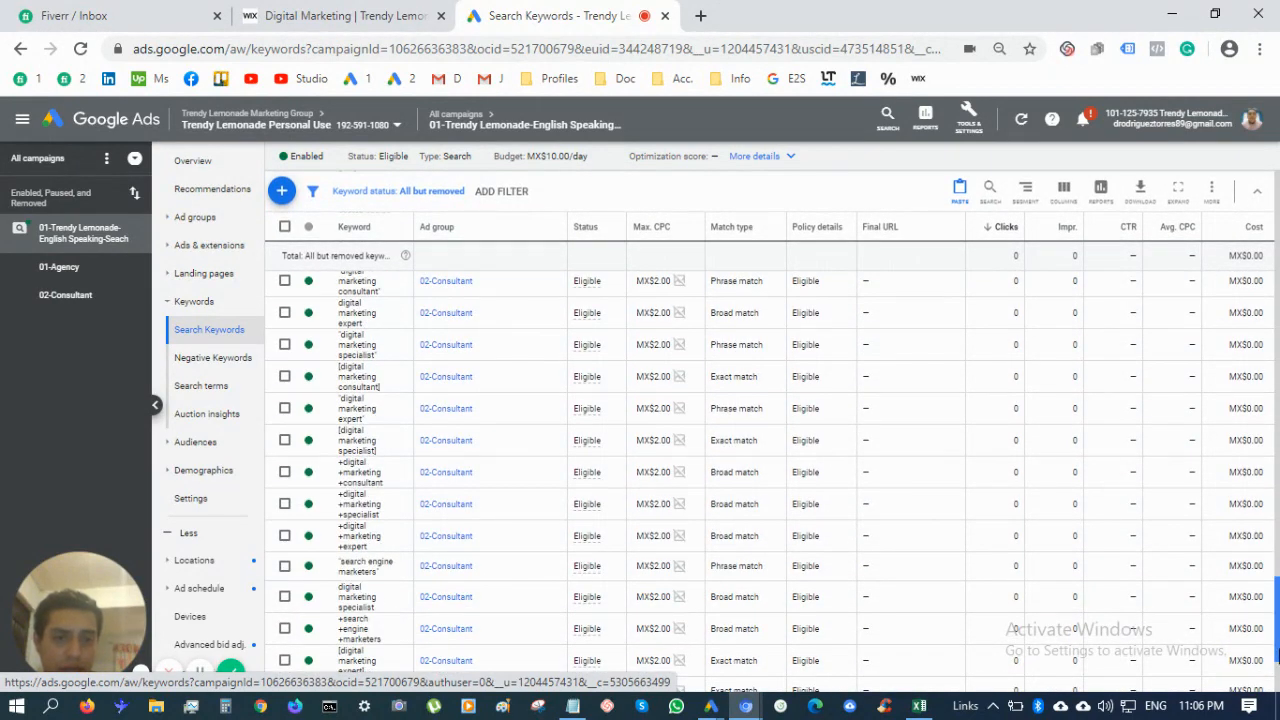
pyautogui.moveTo(1277, 657); pyautogui.dragTo(1256, 133)
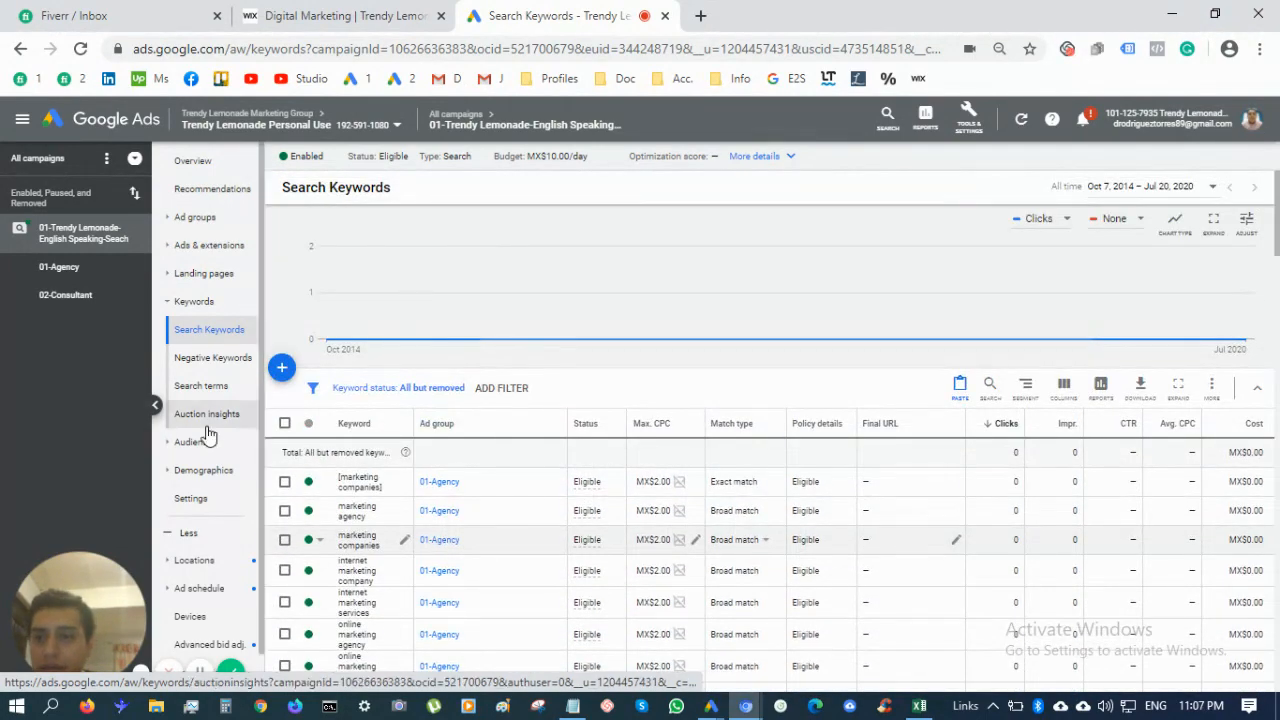
# View the targeted locations map for Canada and the United Kingdom, then return to Overview
pyautogui.scroll(-1, 218, 515)
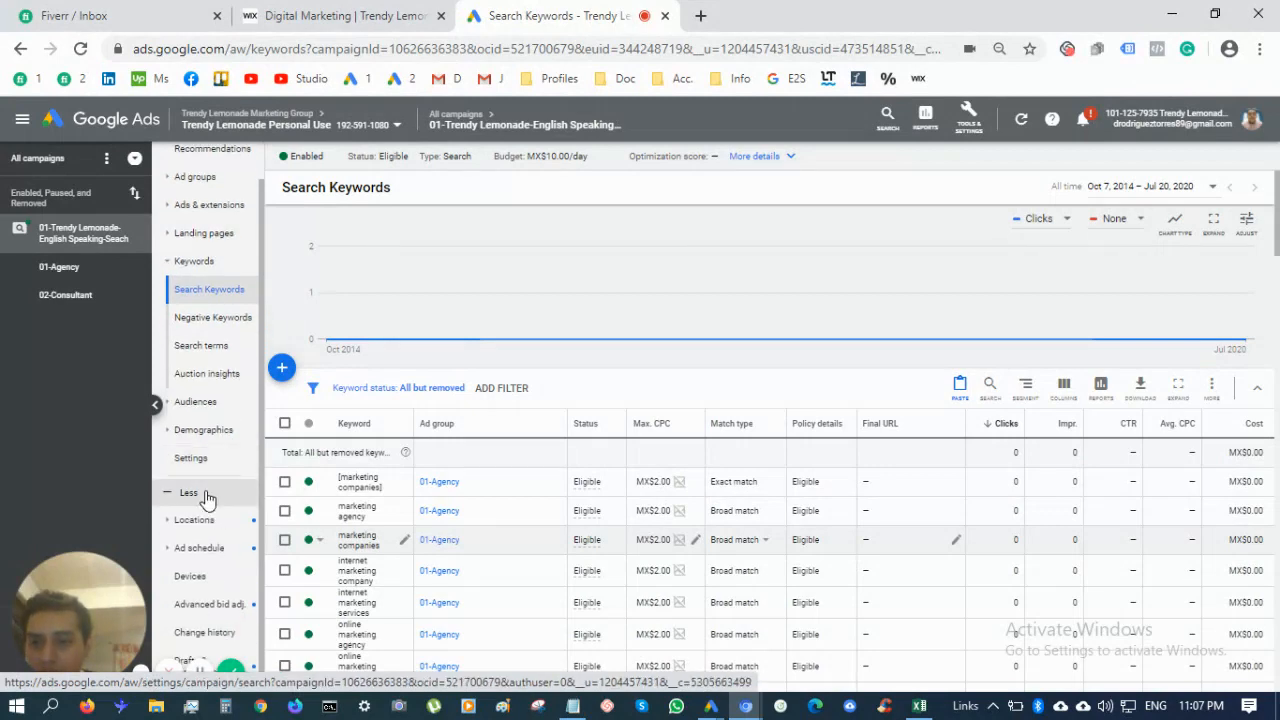
pyautogui.click(184, 523)
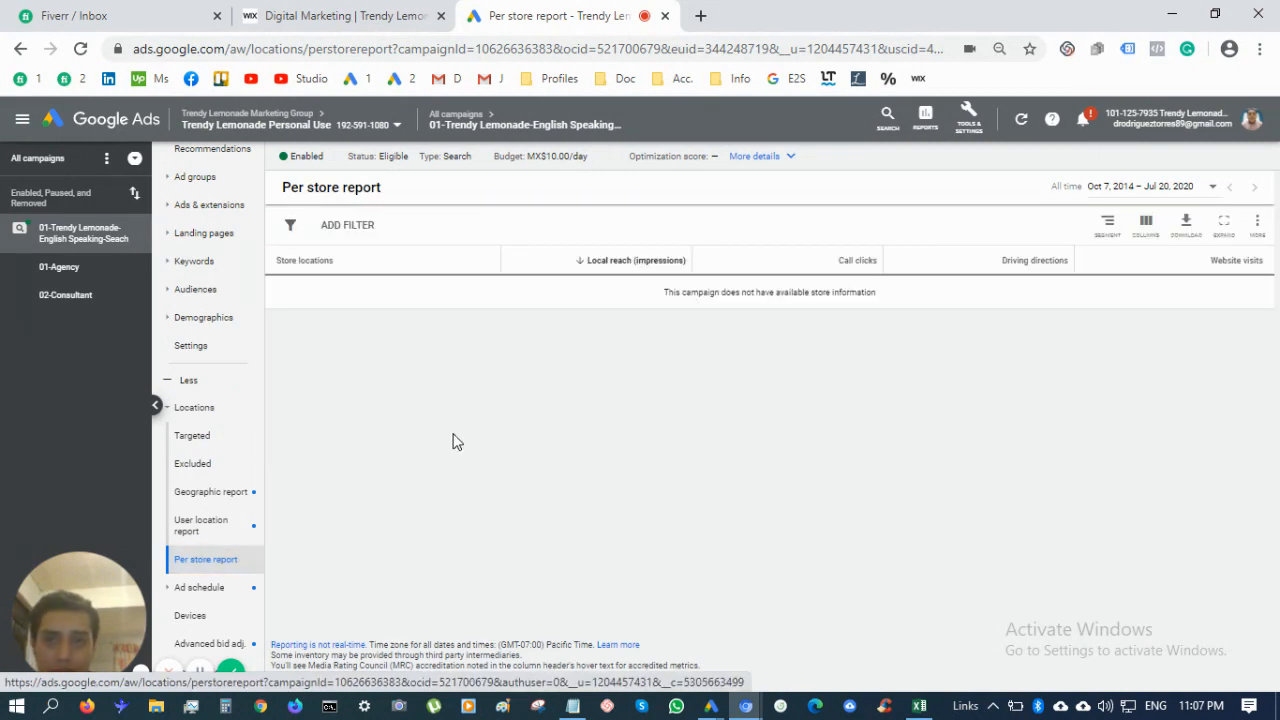
pyautogui.scroll(-1, 207, 492)
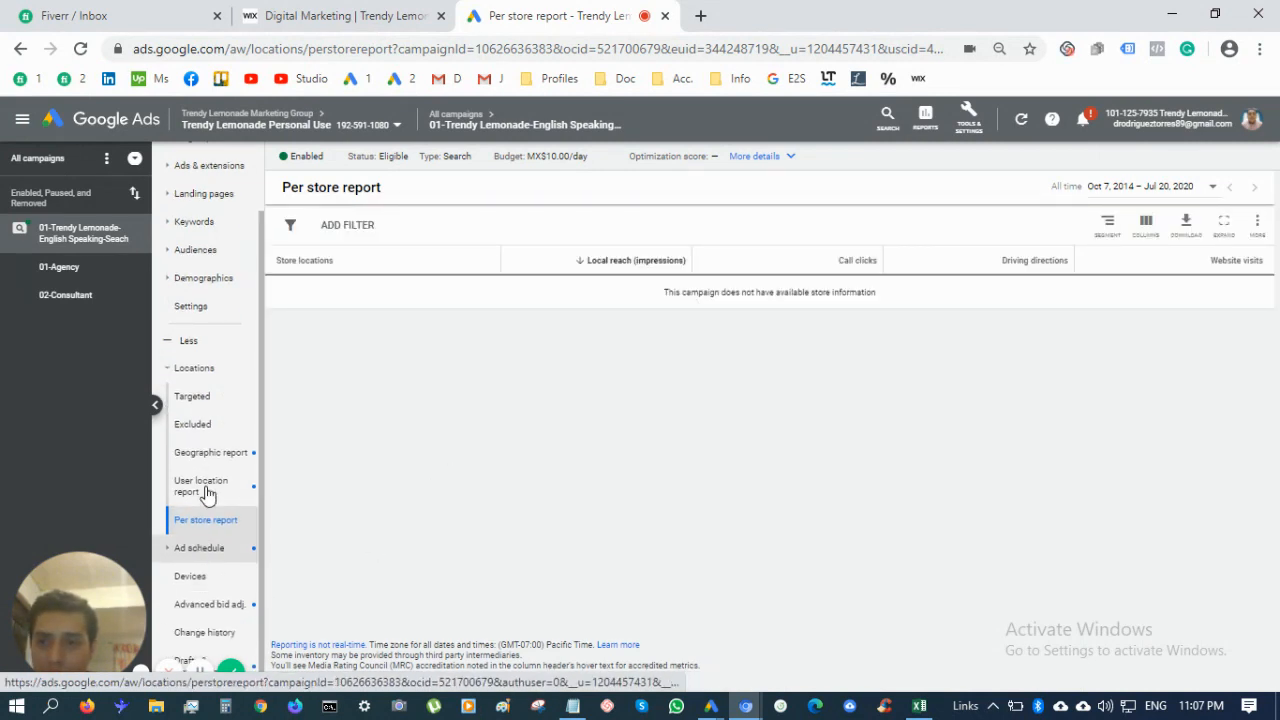
pyautogui.click(209, 409)
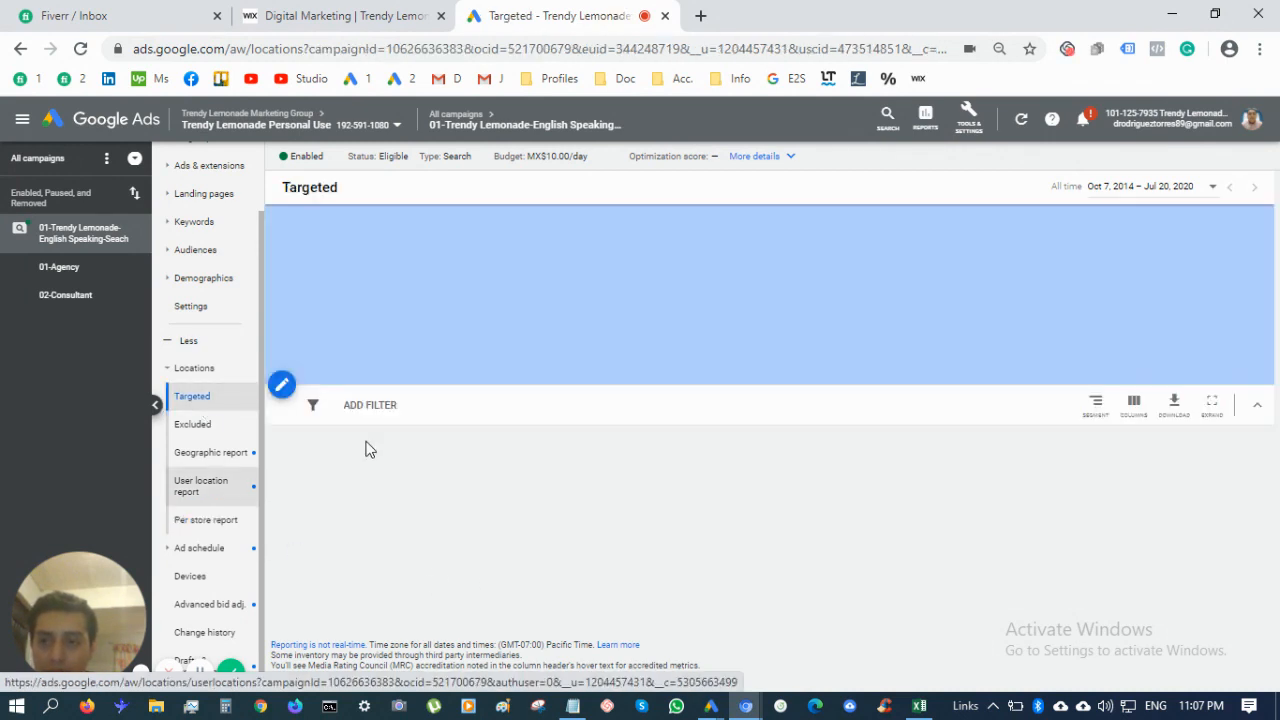
pyautogui.scroll(2, 180, 215)
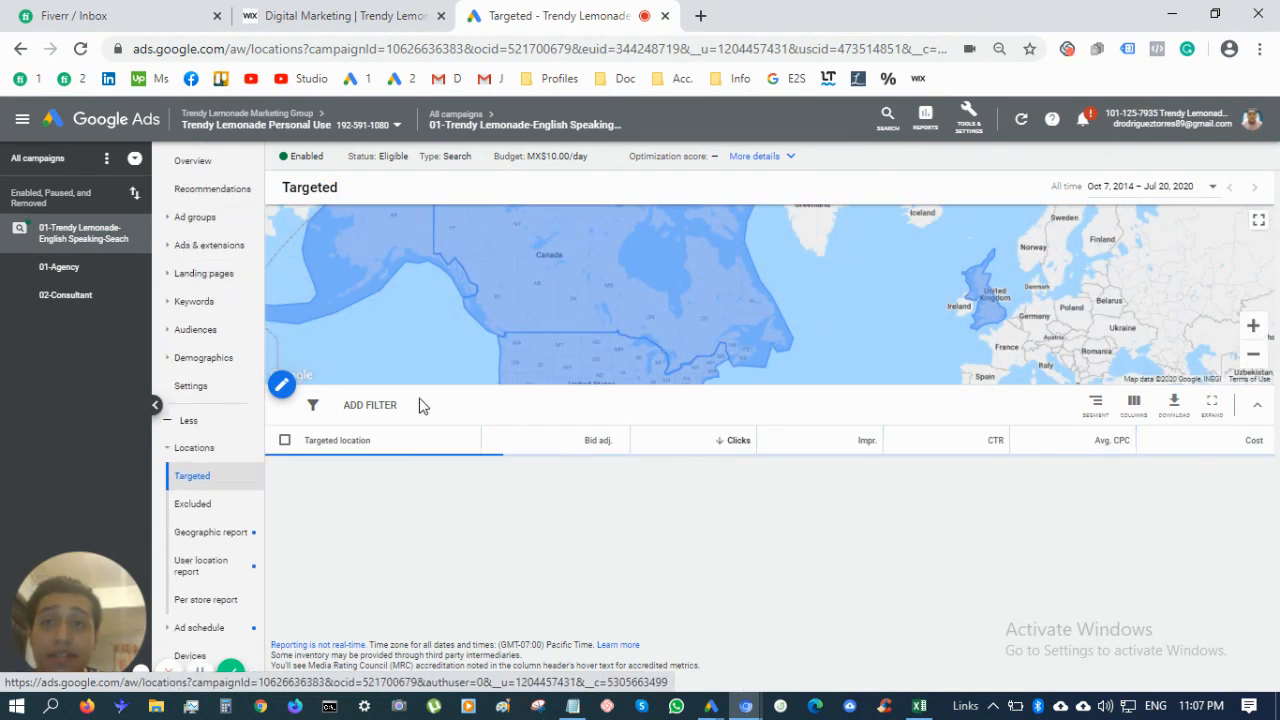
pyautogui.click(217, 172)
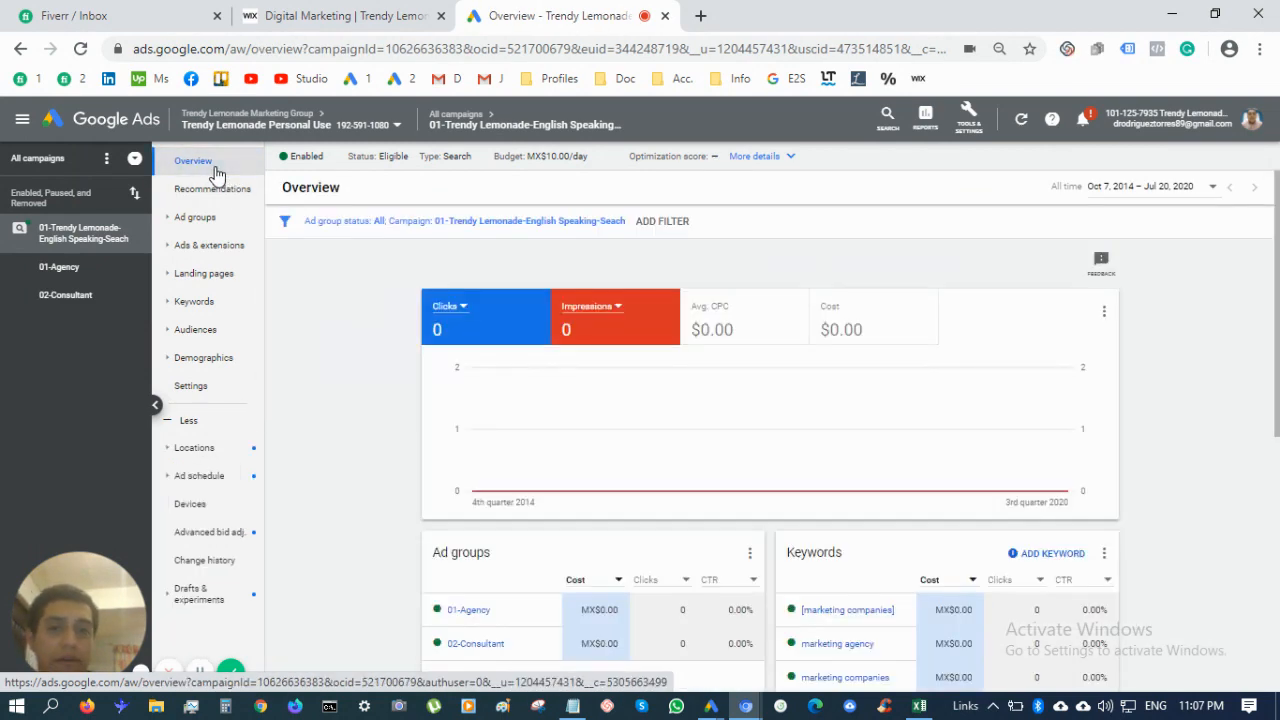
# Add Avg. CPC and Cost to the overview chart
pyautogui.click(755, 329)
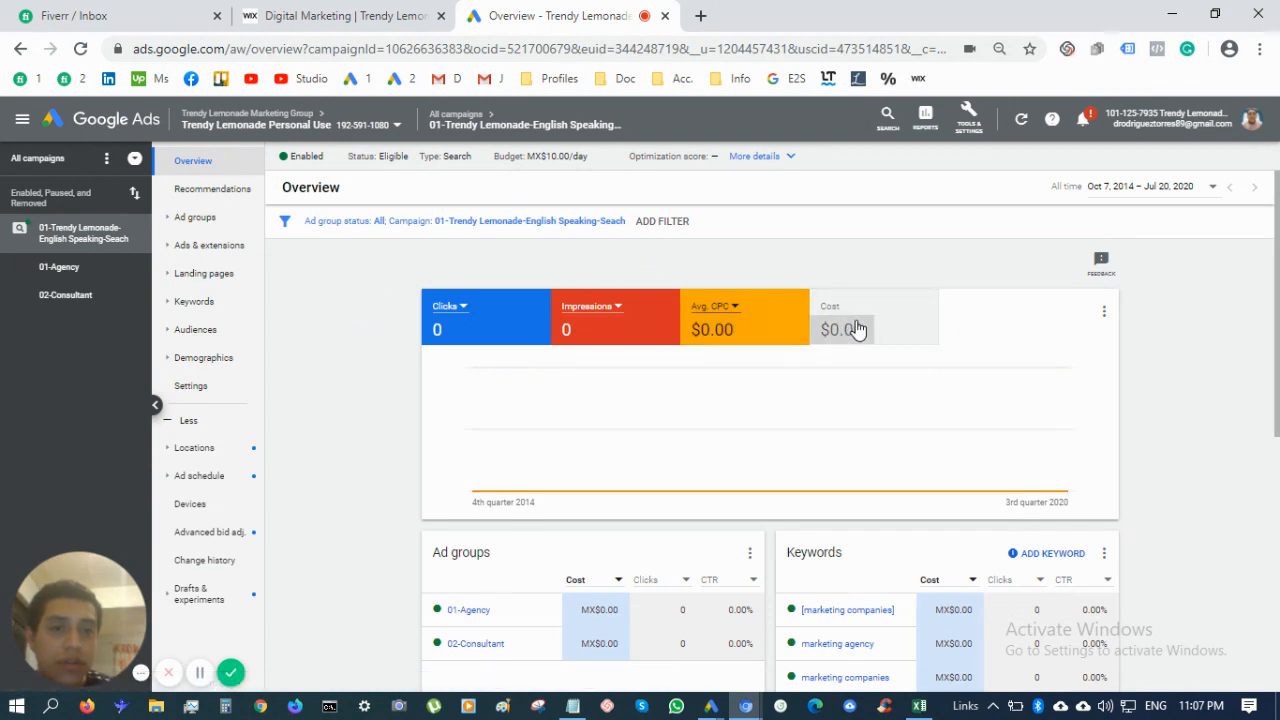
pyautogui.click(857, 329)
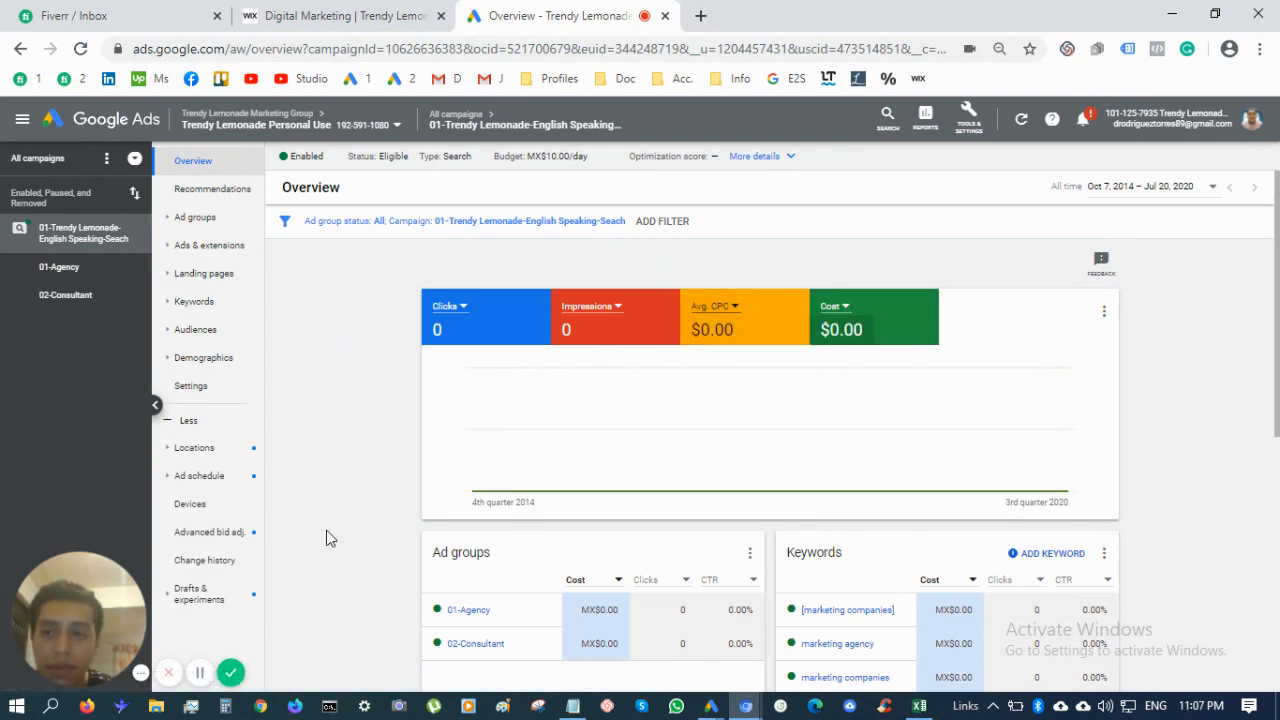